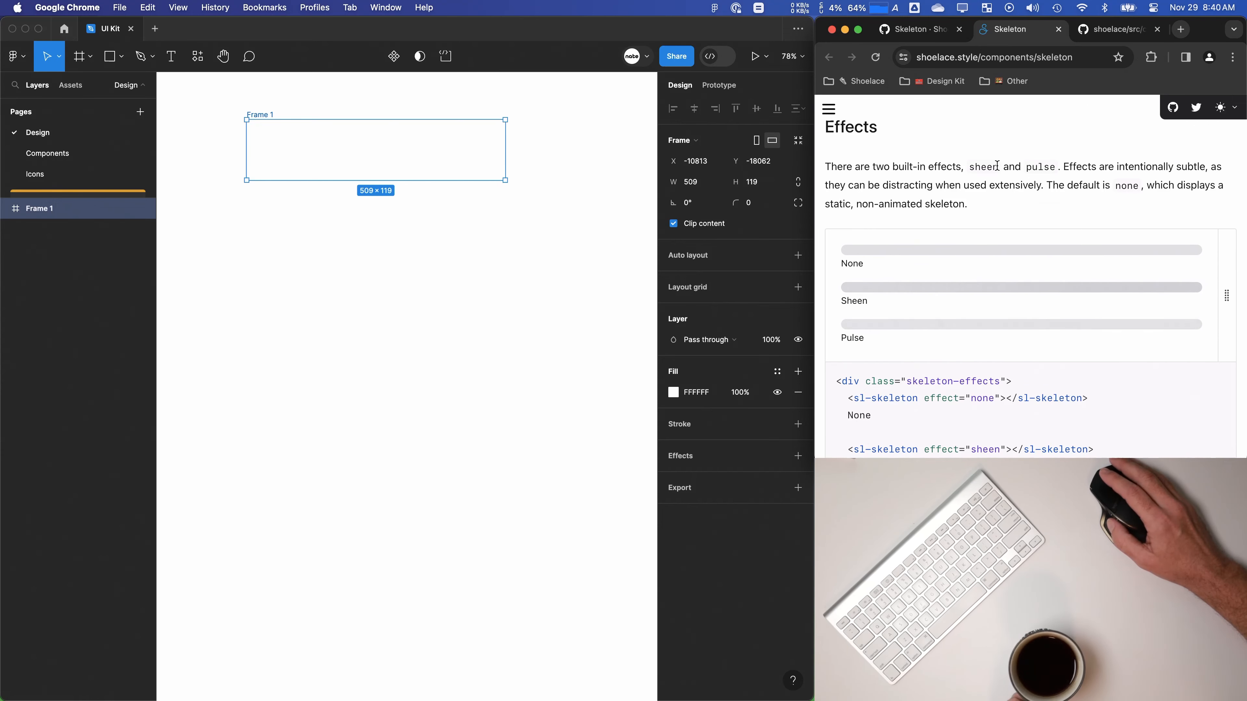
Step: Open the skeleton.styles.ts source in a new browser tab and examine the :host border-radius and color variables
key("ctrl+Tab")
right_click(907, 342)
left_click(917, 351)
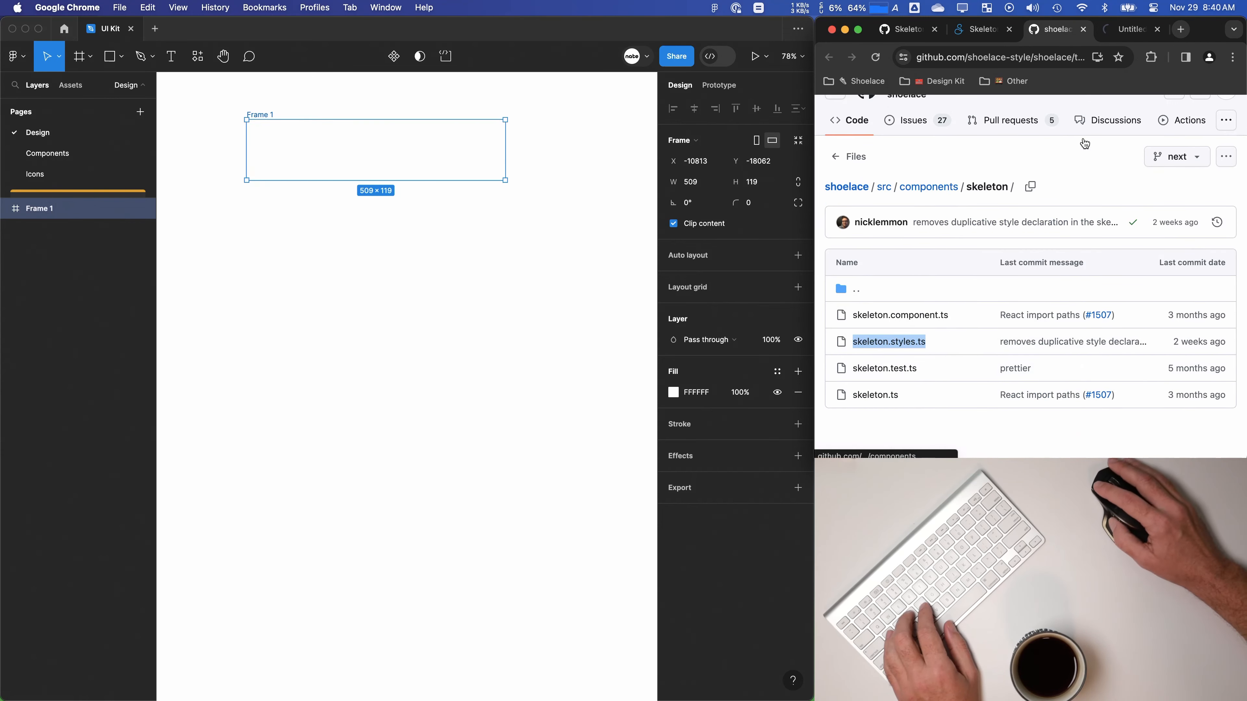
key("ctrl+Tab")
scroll(929, 321, "down", 3)
left_click_drag(930, 320, 1144, 342)
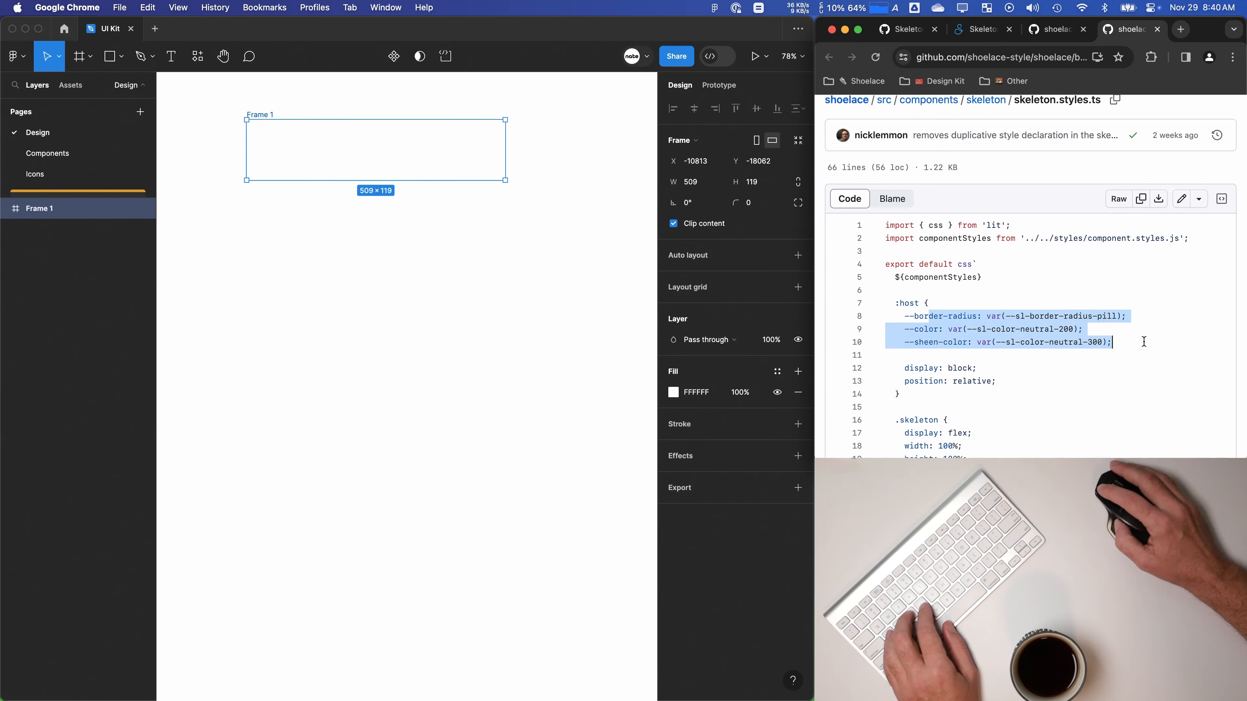
left_click(1134, 344)
scroll(1116, 351, "down", 2)
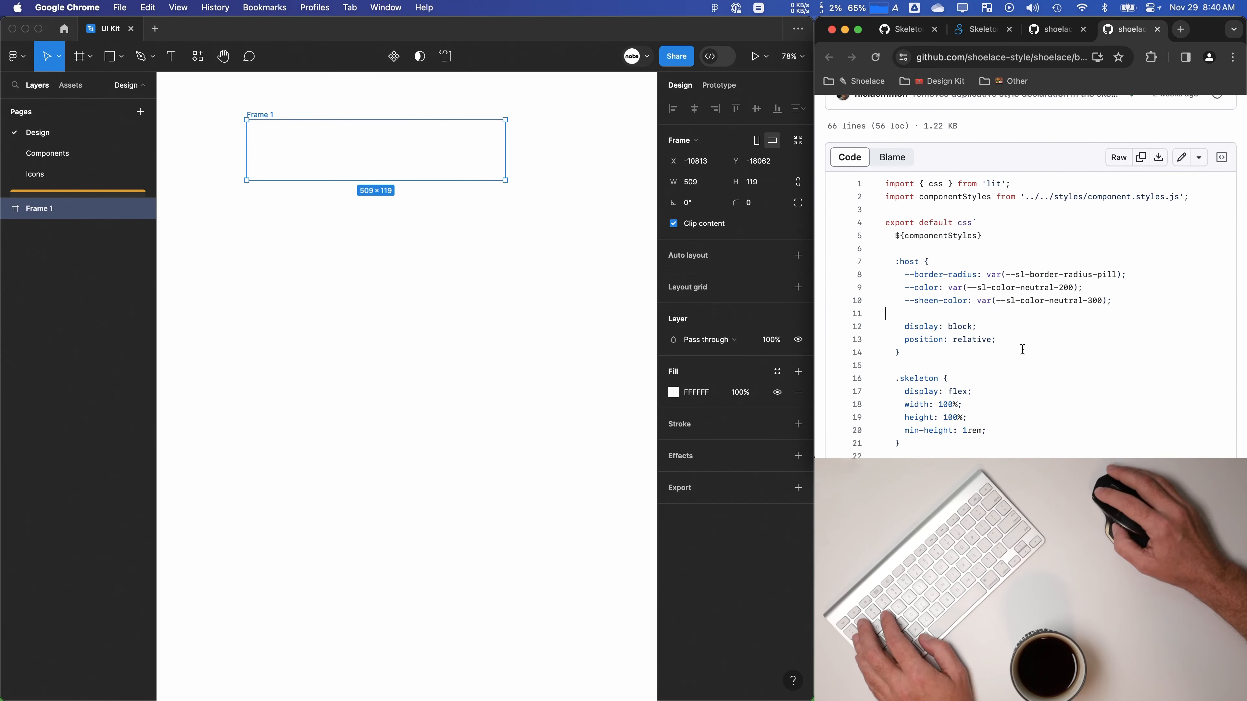
Step: Examine the sheen and pulse indicator rules and their animation settings in skeleton.styles.ts
scroll(1022, 349, "down", 8)
scroll(1025, 340, "down", 1)
left_click_drag(1126, 305, 1097, 306)
scroll(1099, 327, "right", 4)
scroll(1101, 327, "left", 4)
left_click_drag(937, 382, 1103, 382)
left_click(1107, 382)
scroll(1080, 379, "down", 2)
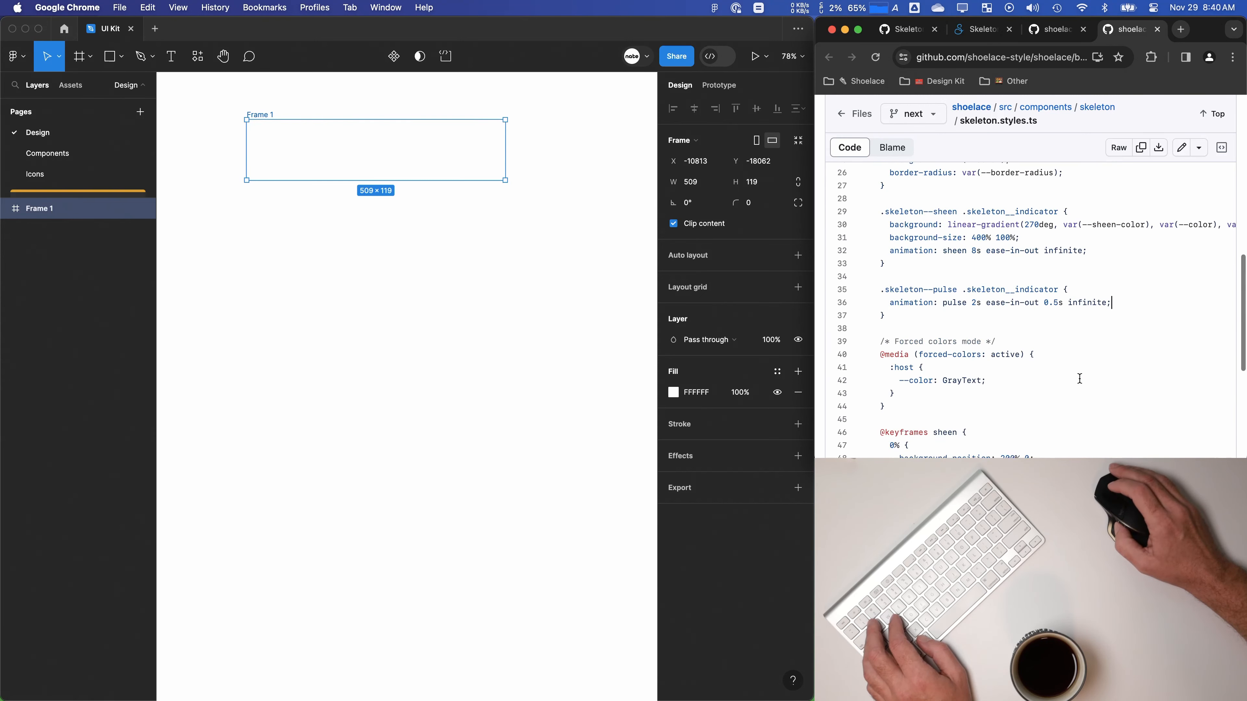
scroll(1079, 378, "up", 1)
Step: Switch to Figma, draw a frame about 517 × 29 below Frame 1, and name it Skeleton
left_click(183, 236)
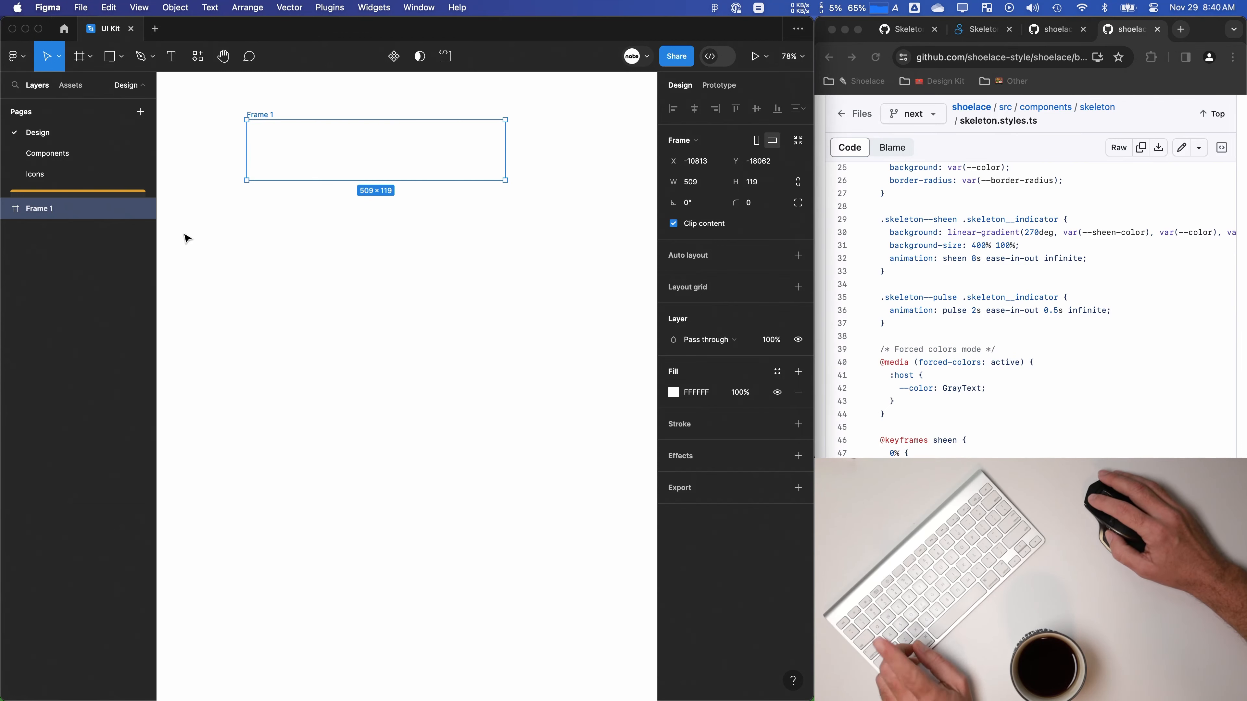
key("f")
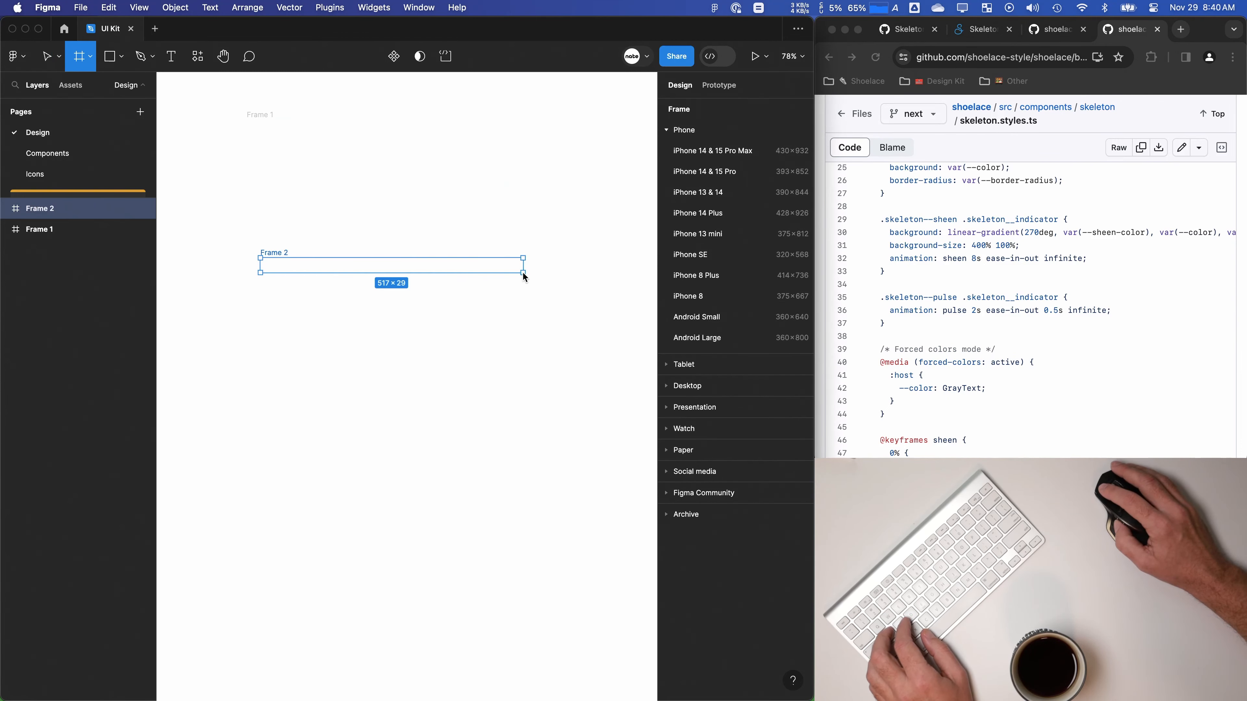
left_click_drag(524, 274, 521, 273)
double_click(278, 254)
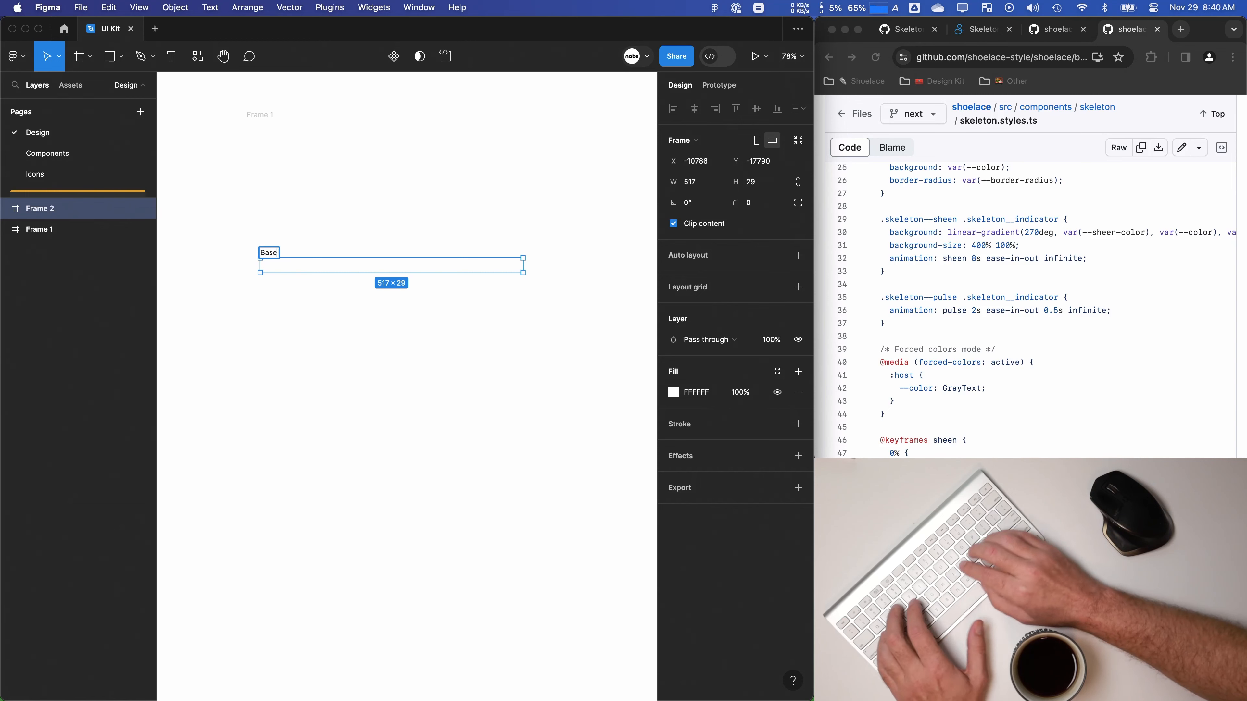
key("BackSpace")
type("Skeleton")
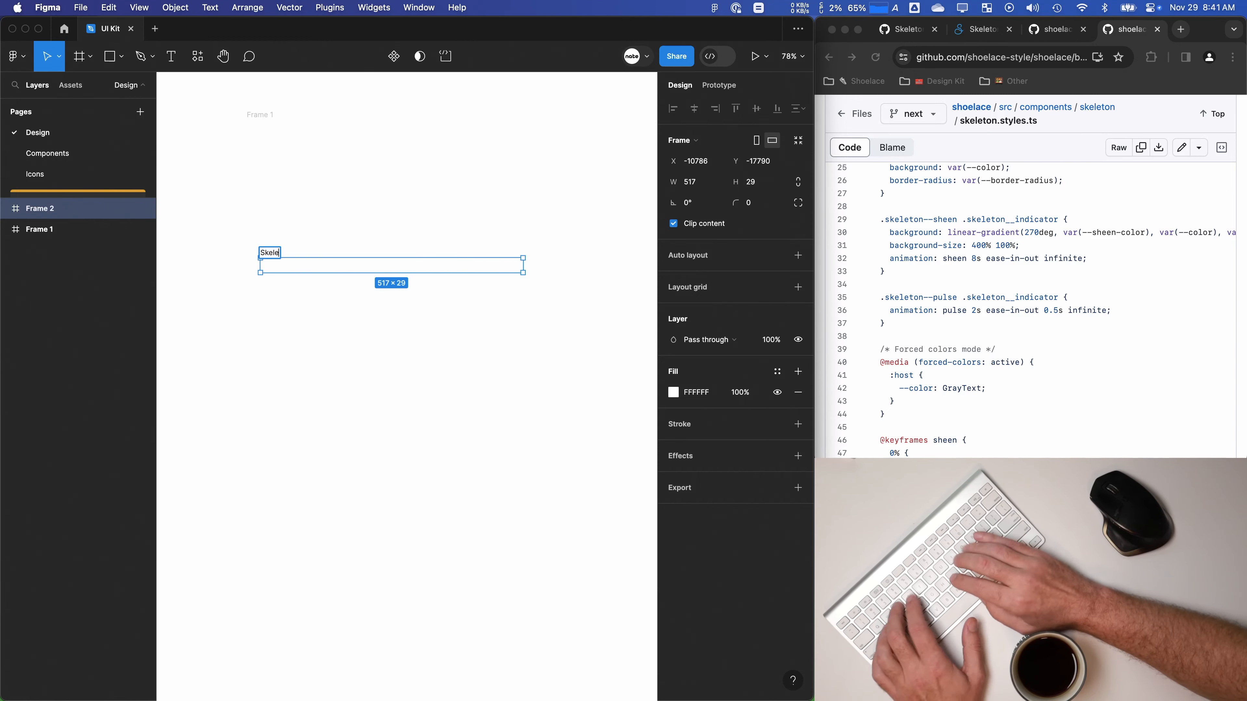
key("Return")
Step: Set the Skeleton frame's corner radius to 9999
scroll(314, 303, "up", 3)
left_click(354, 346)
left_click_drag(355, 347, 336, 392)
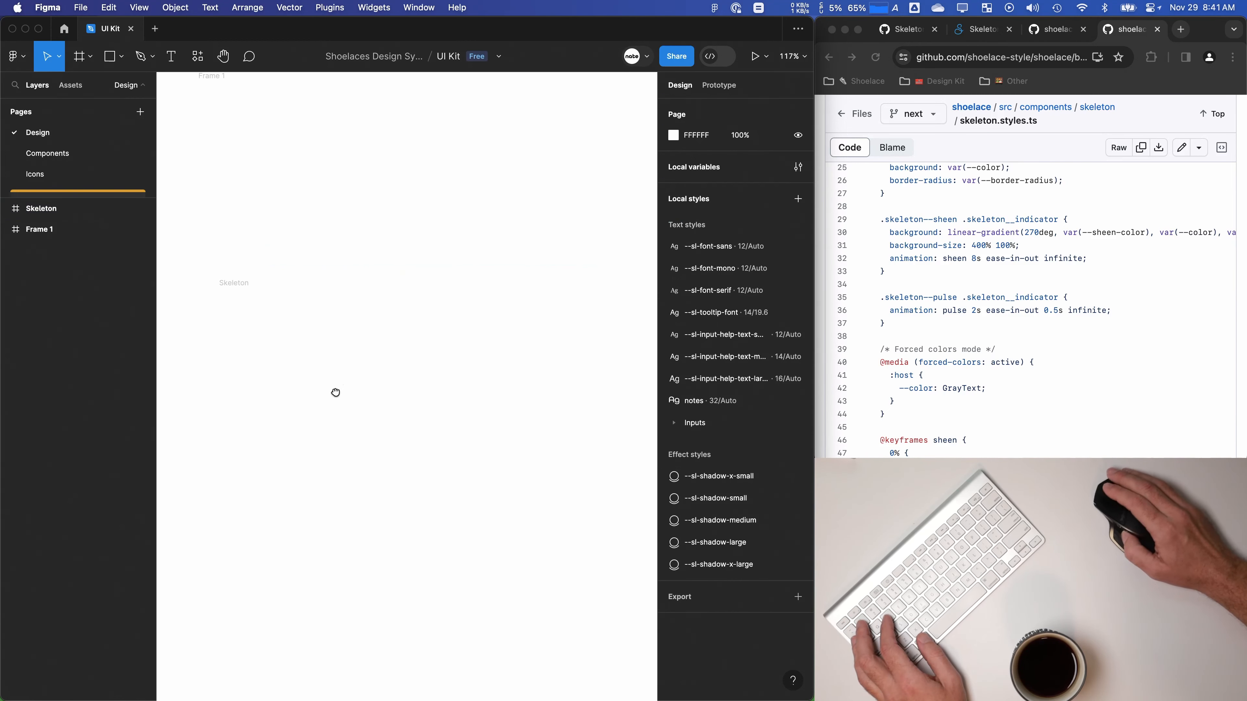
left_click(237, 301)
left_click(784, 209)
left_click(753, 407)
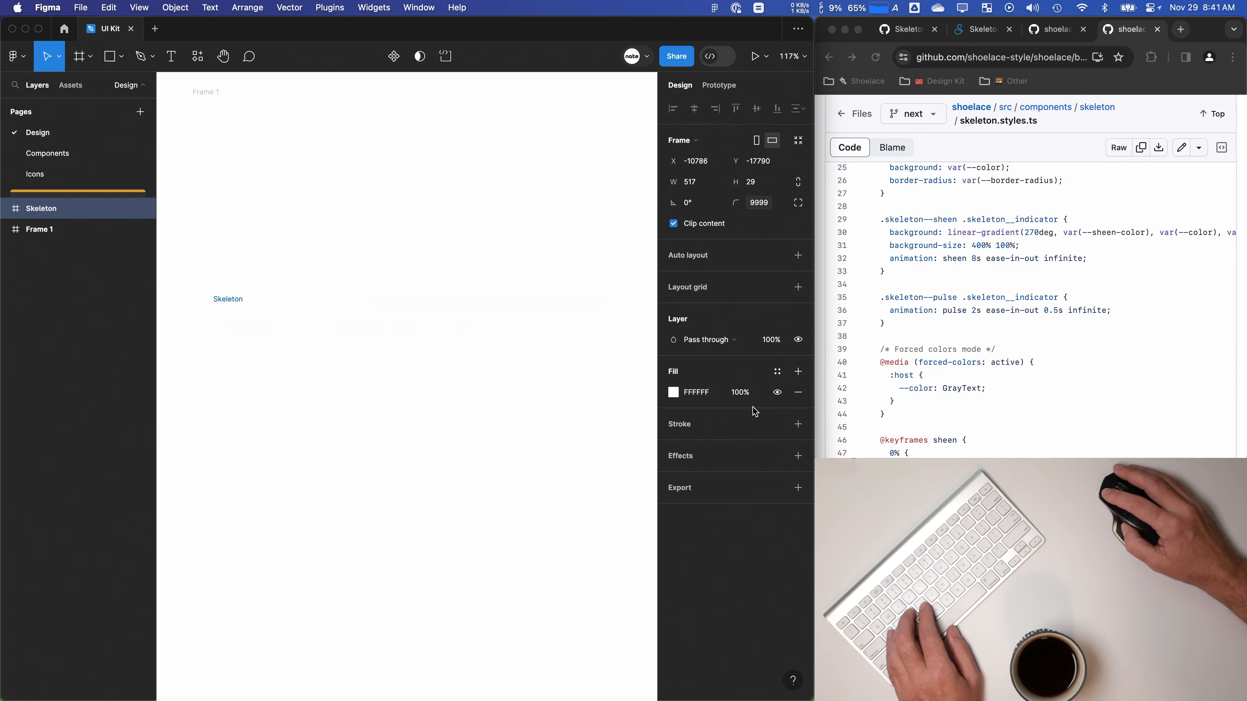
Step: Apply the library color --sl-color-neutral-200 as the Skeleton frame's fill
left_click(679, 393)
left_click(563, 326)
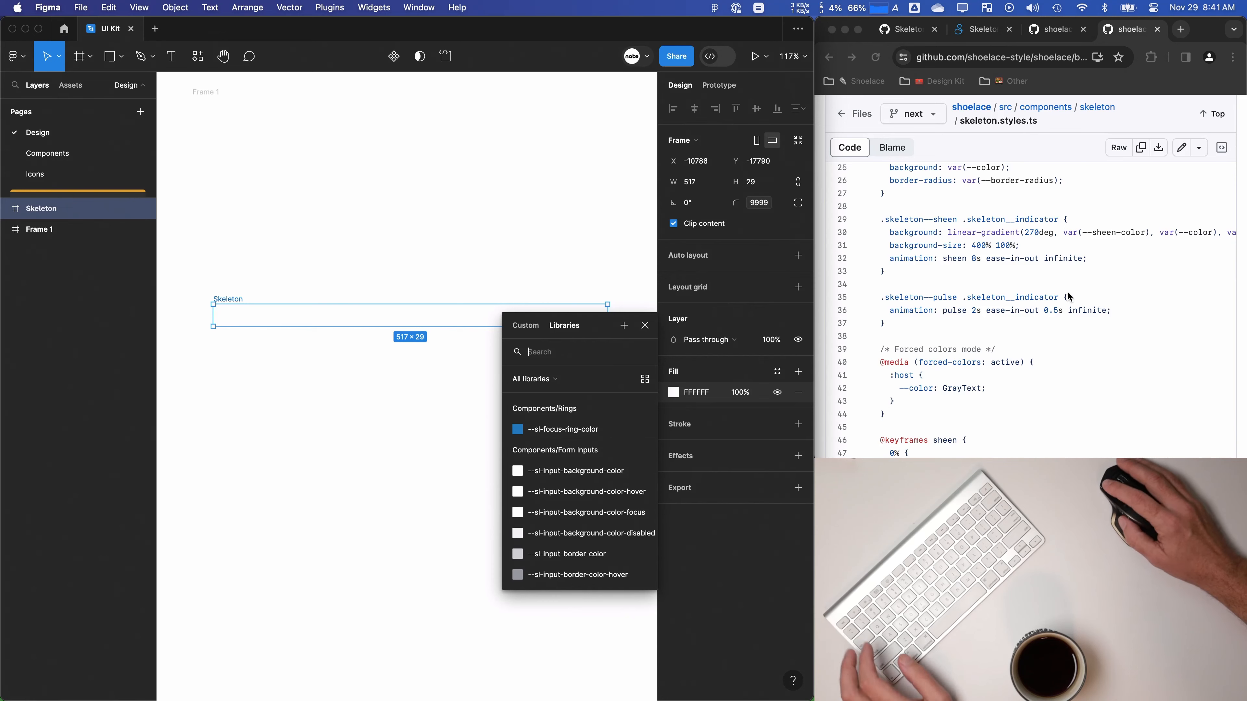
scroll(1018, 329, "up", 10)
type("neutral")
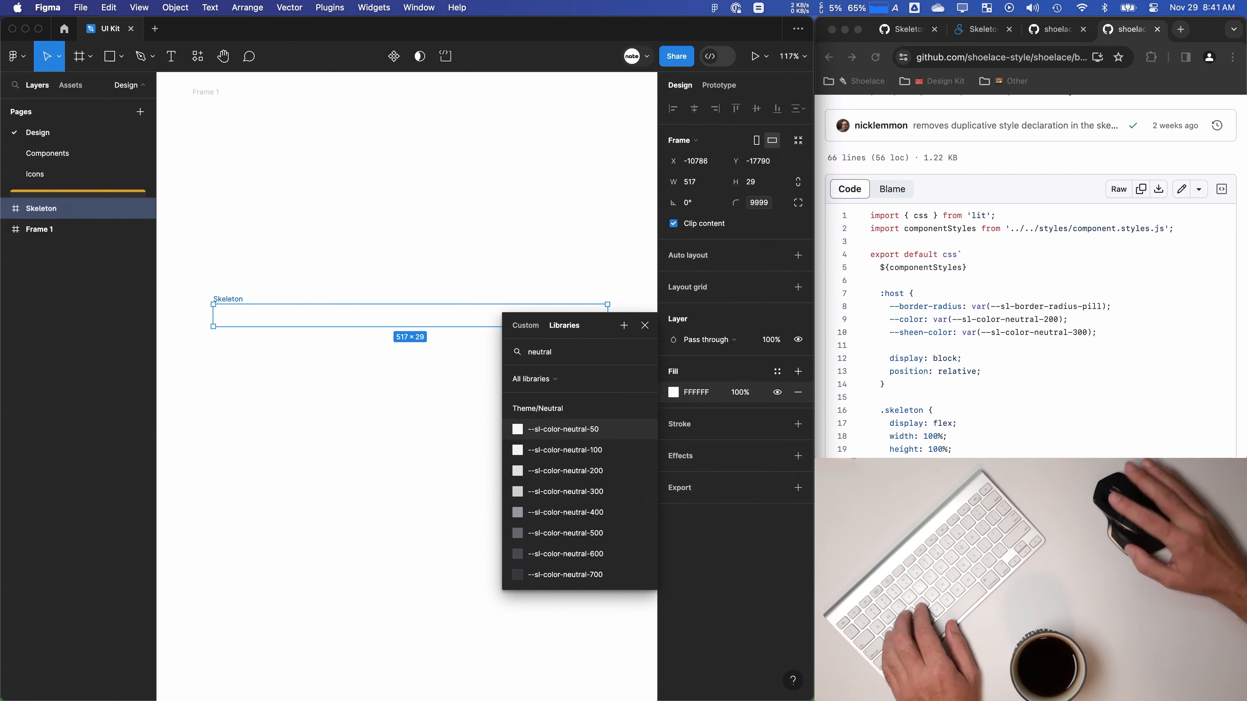
left_click(568, 473)
left_click(568, 474)
Step: Reposition the Skeleton frame slightly and resize it to 500 × 16
left_click_drag(342, 317, 366, 323)
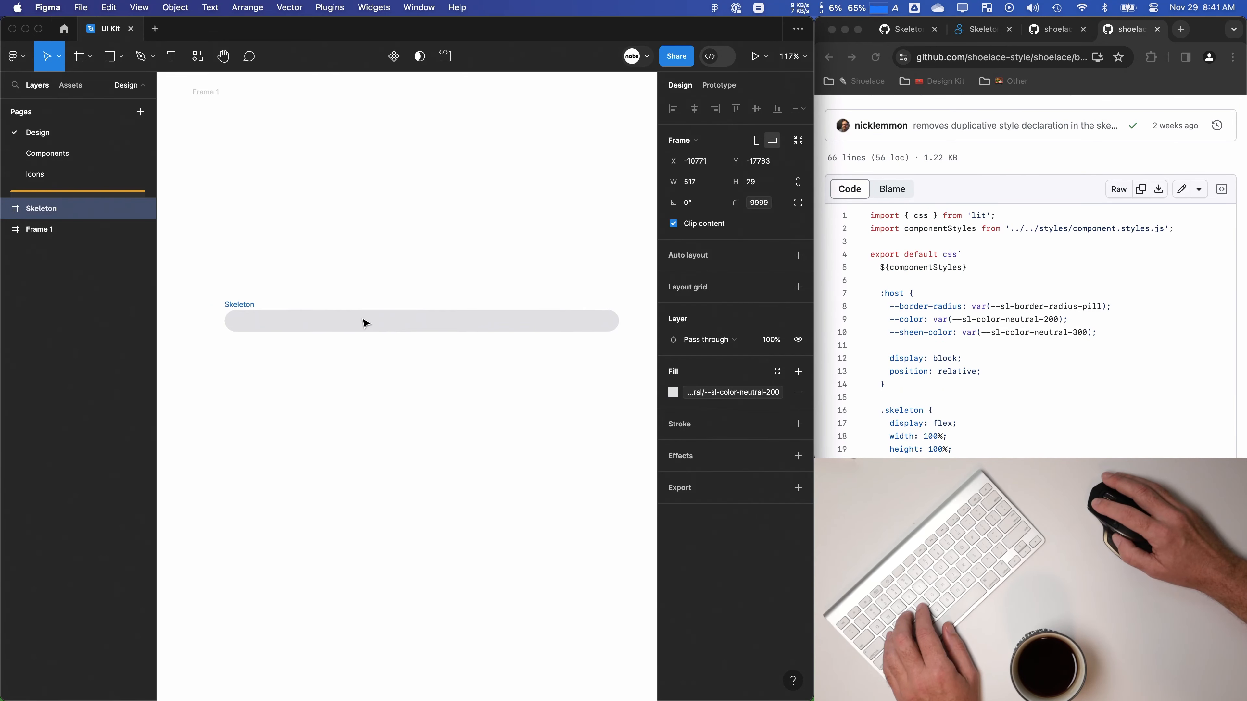
type("16")
key("Return")
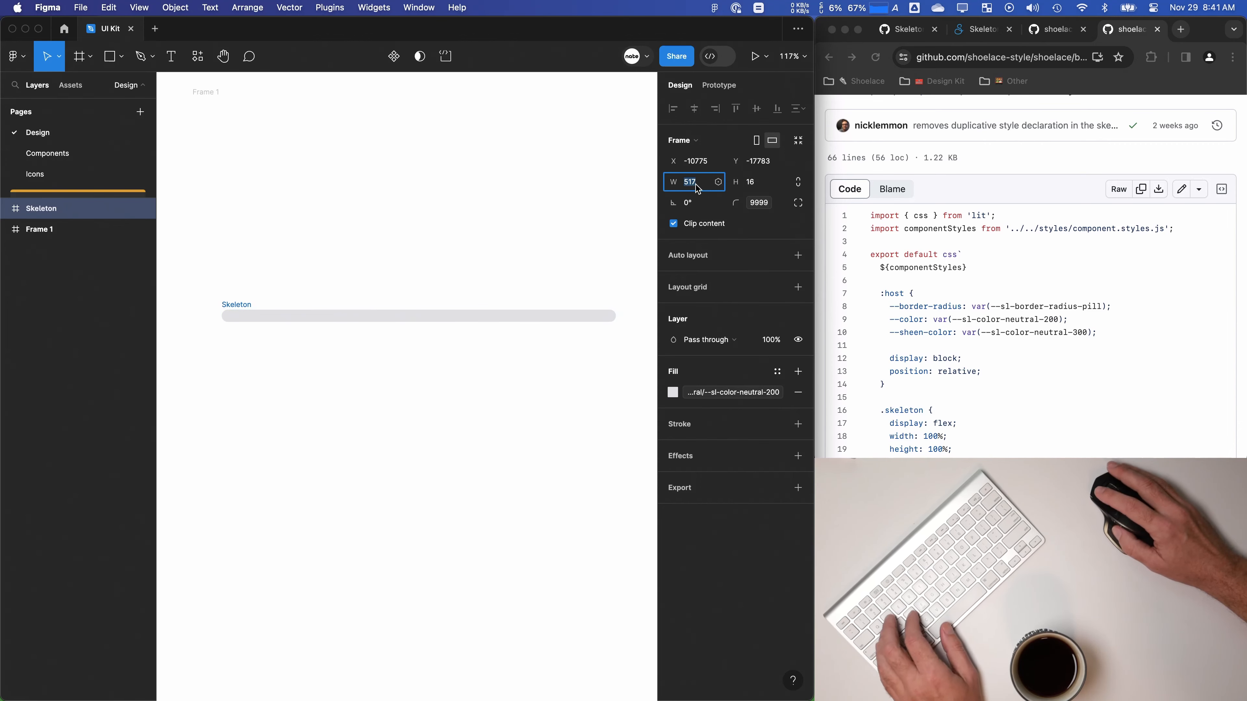
key("Escape")
left_click(1018, 354)
scroll(1018, 354, "down", 1)
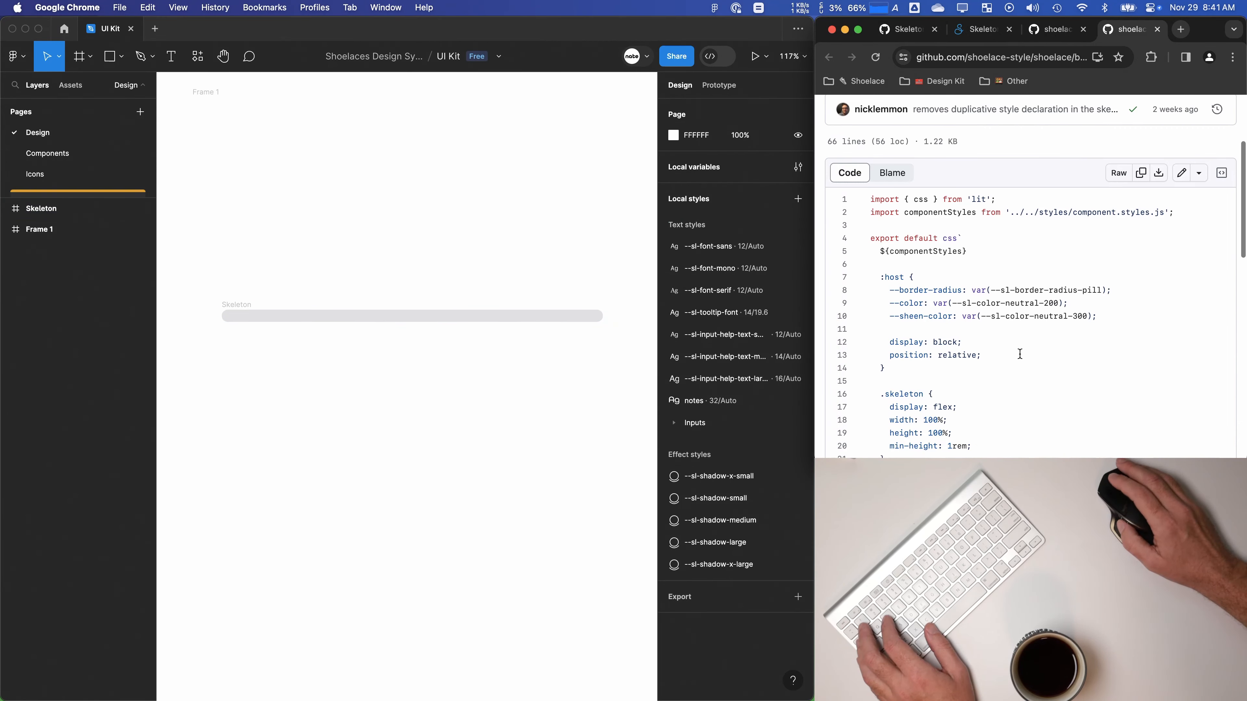
scroll(1018, 354, "up", 1)
Step: Turn the Skeleton frame into a component and add a second variant to it
left_click(227, 316)
left_click(395, 61)
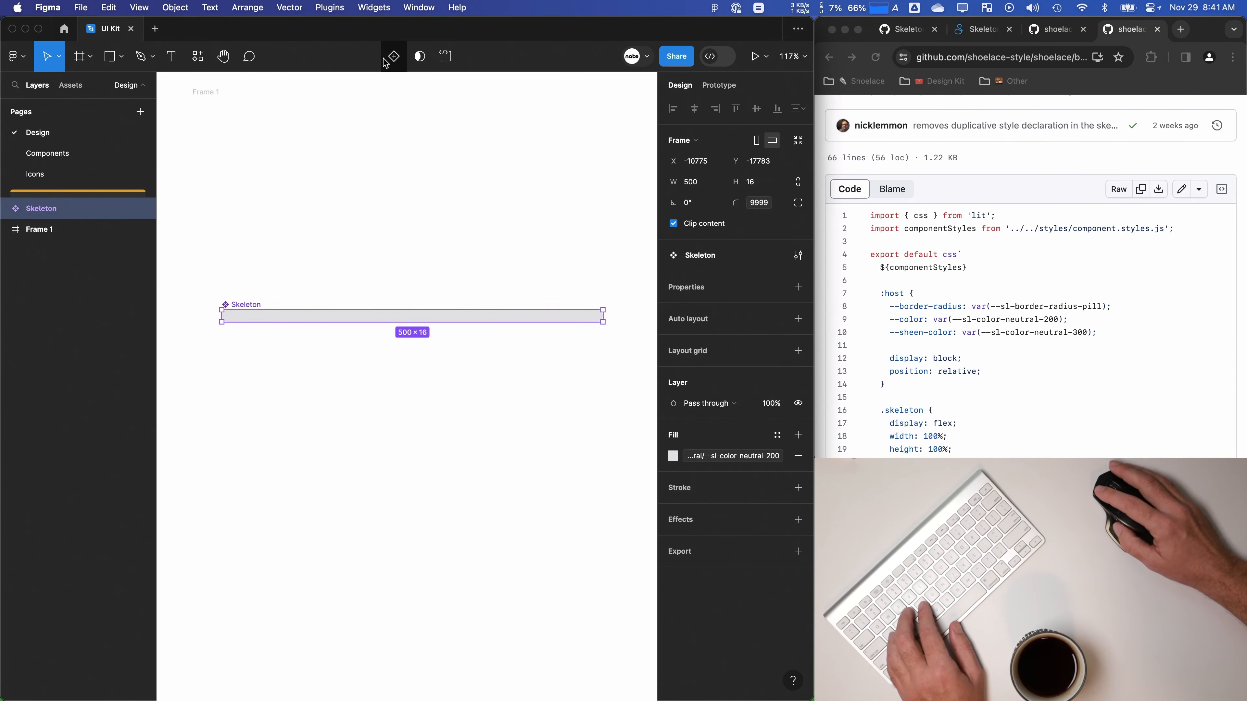
left_click(389, 60)
Step: Rename Frame 1 to Testing Frame and shift it slightly on the canvas
left_click(350, 200)
left_click_drag(339, 221, 393, 337)
scroll(393, 337, "down", 1)
left_click(290, 209)
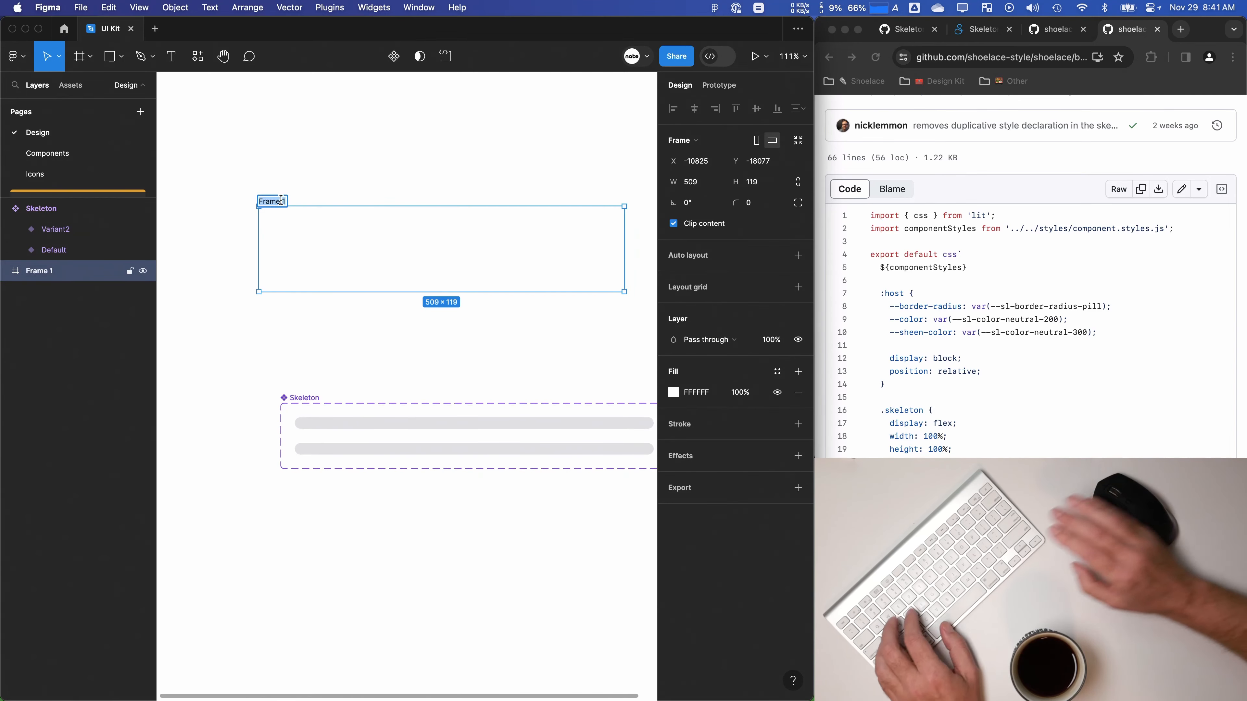
type("Testing Frame")
left_click(382, 183)
left_click_drag(318, 225, 306, 235)
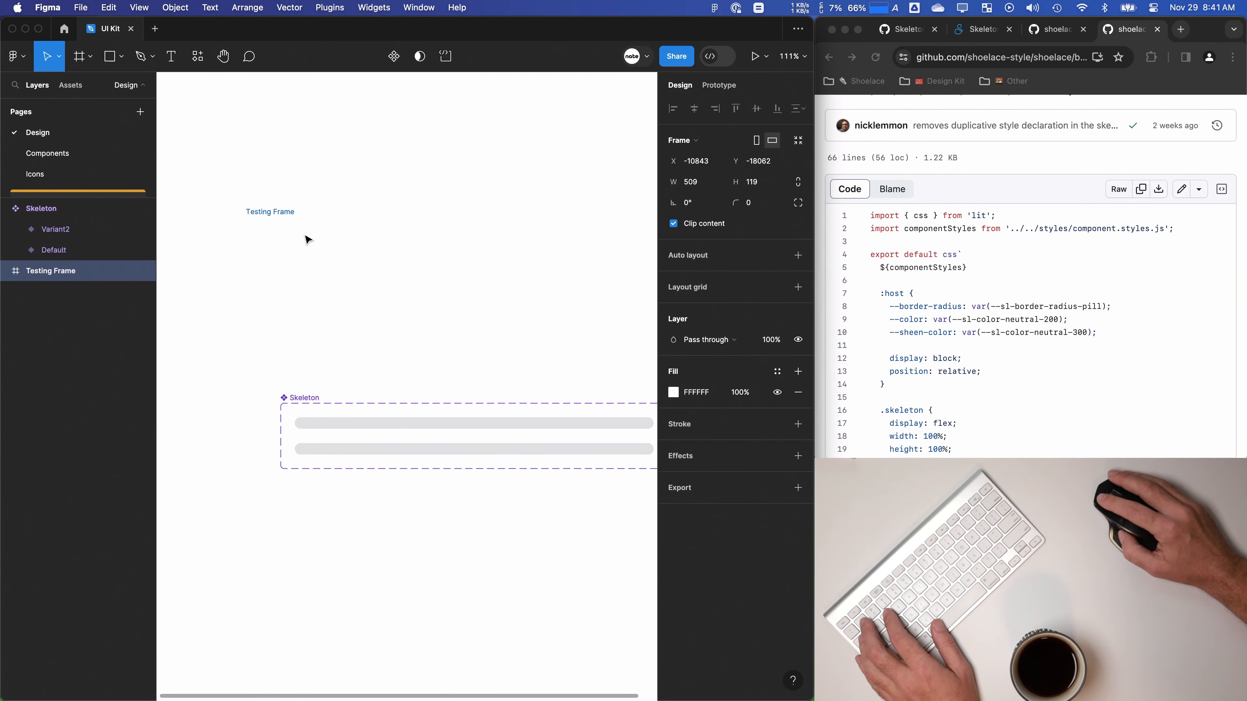
Step: Set the Testing Frame's width to 800
type("800")
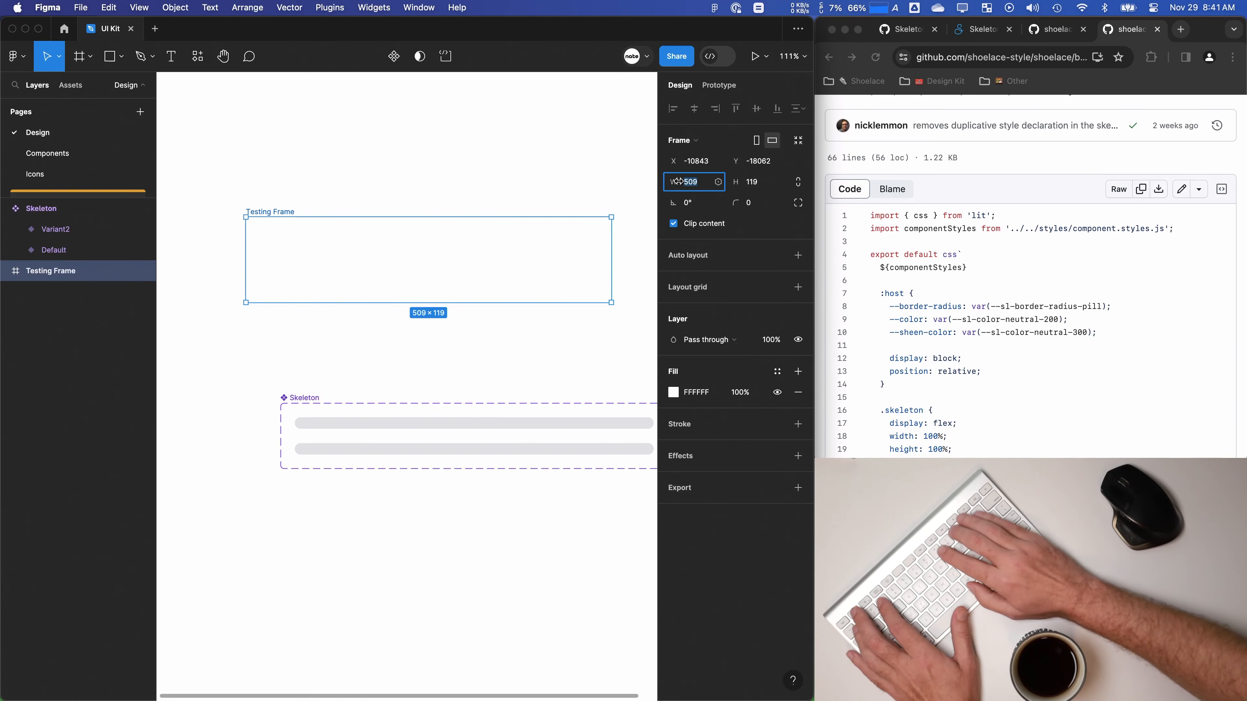
key("Return")
scroll(495, 187, "up", 1)
scroll(495, 186, "right", 1)
scroll(425, 215, "right", 1)
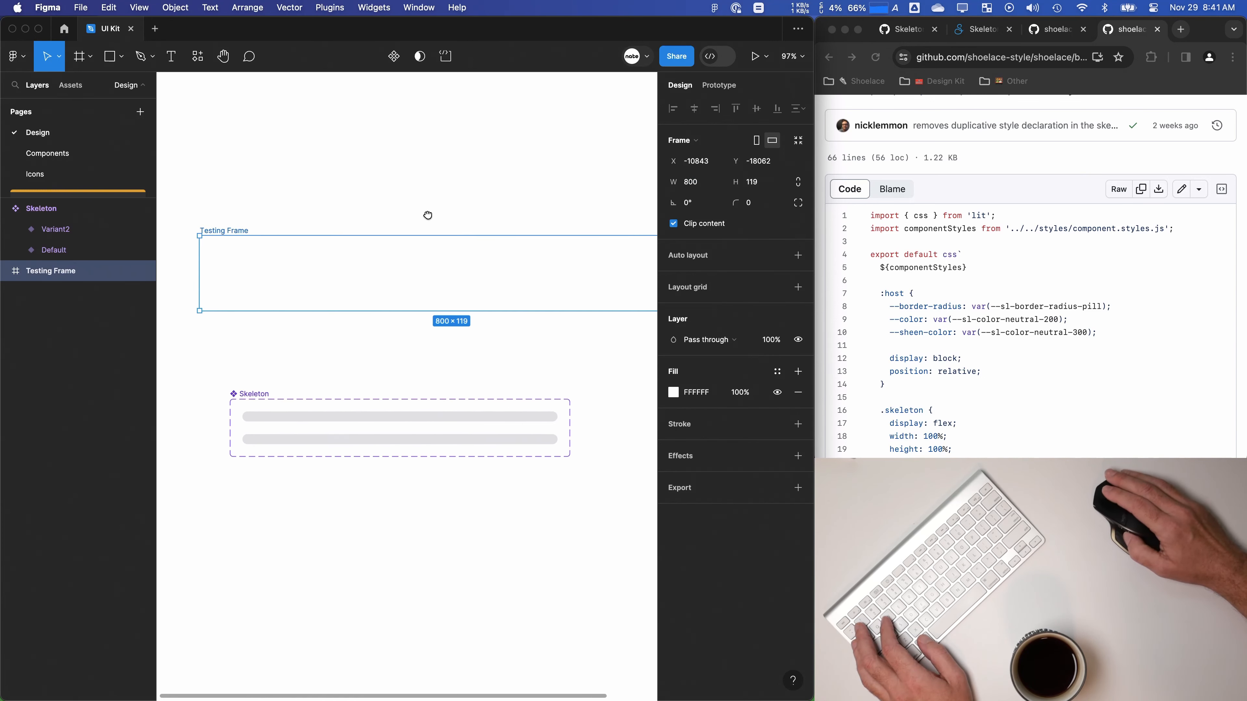
scroll(427, 212, "down", 3)
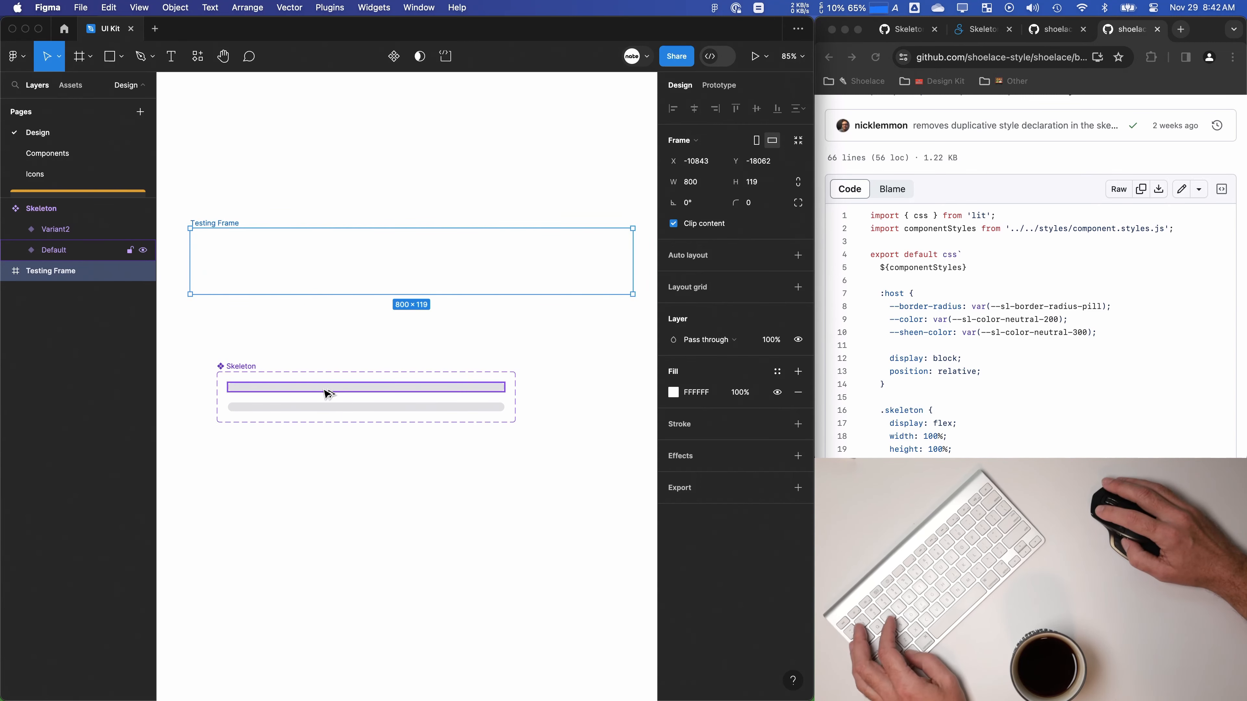
Step: Place an instance of the default Skeleton variant inside the Testing Frame
left_click_drag(325, 395, 325, 268)
left_click(312, 173)
left_click(215, 223)
left_click(311, 202)
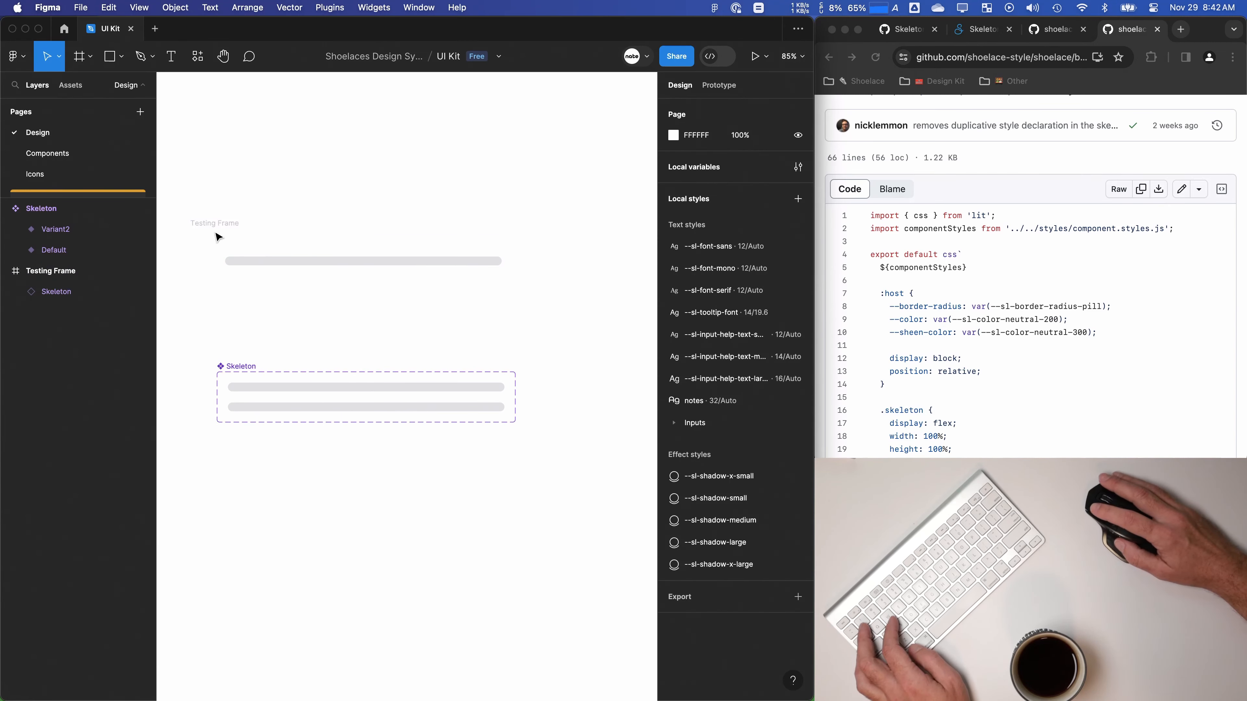
Step: Add a gray stroke to the Testing Frame and open an inline preview of it
left_click(215, 224)
left_click(797, 424)
left_click(673, 445)
mouse_move(520, 454)
left_mouse_down()
mouse_move(468, 458)
mouse_move(475, 483)
mouse_move(463, 405)
mouse_move(465, 415)
left_mouse_up()
left_click(425, 182)
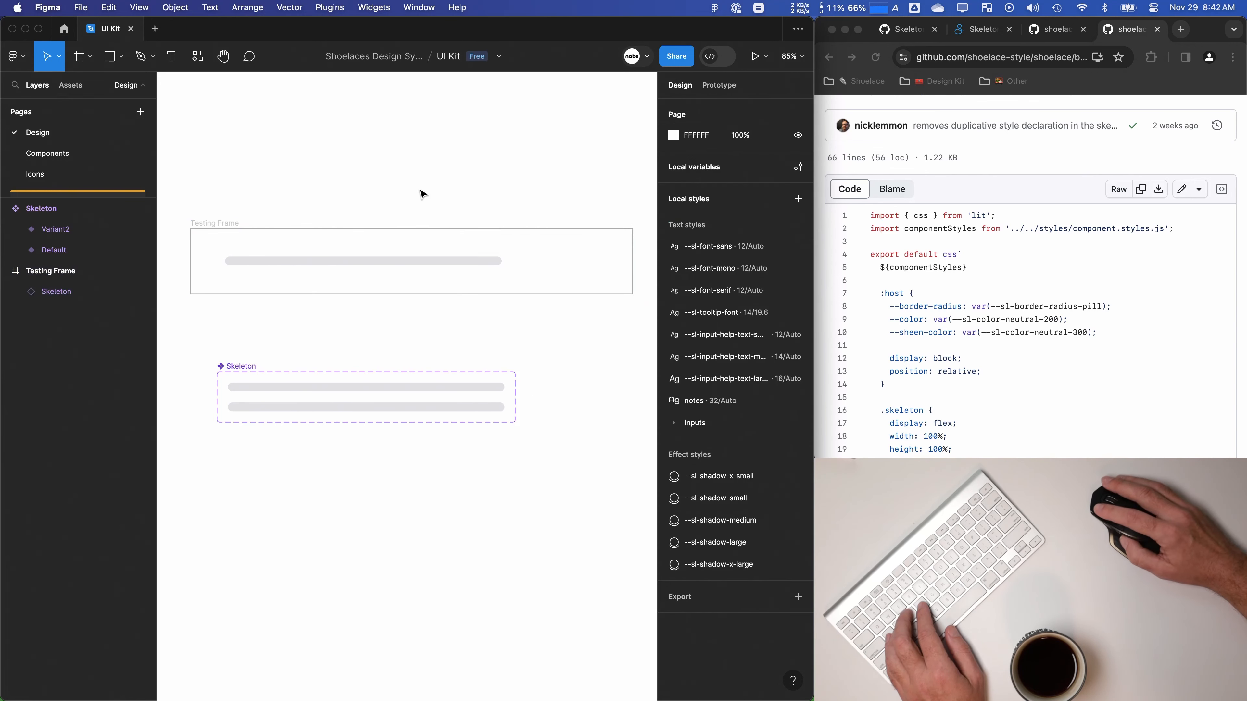
left_click(766, 57)
left_click(706, 108)
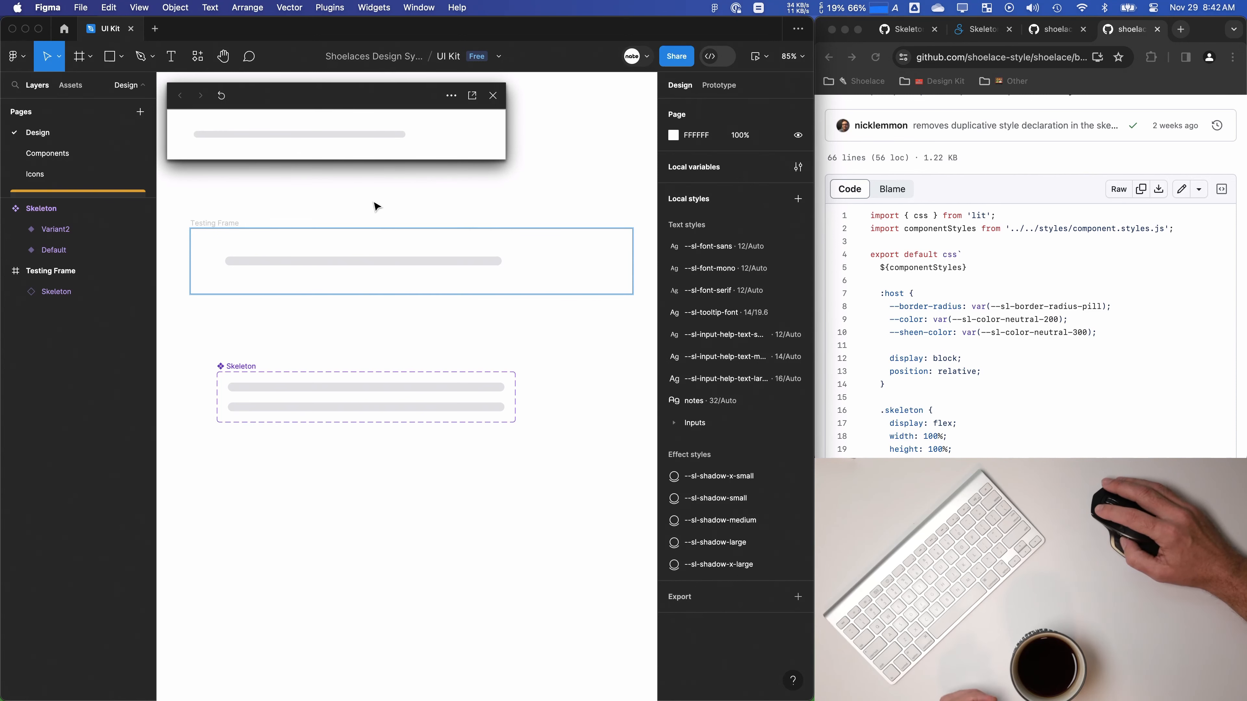
Step: Rename the Skeleton component set's property from Property 1 to Variant
left_click(343, 420)
double_click(705, 308)
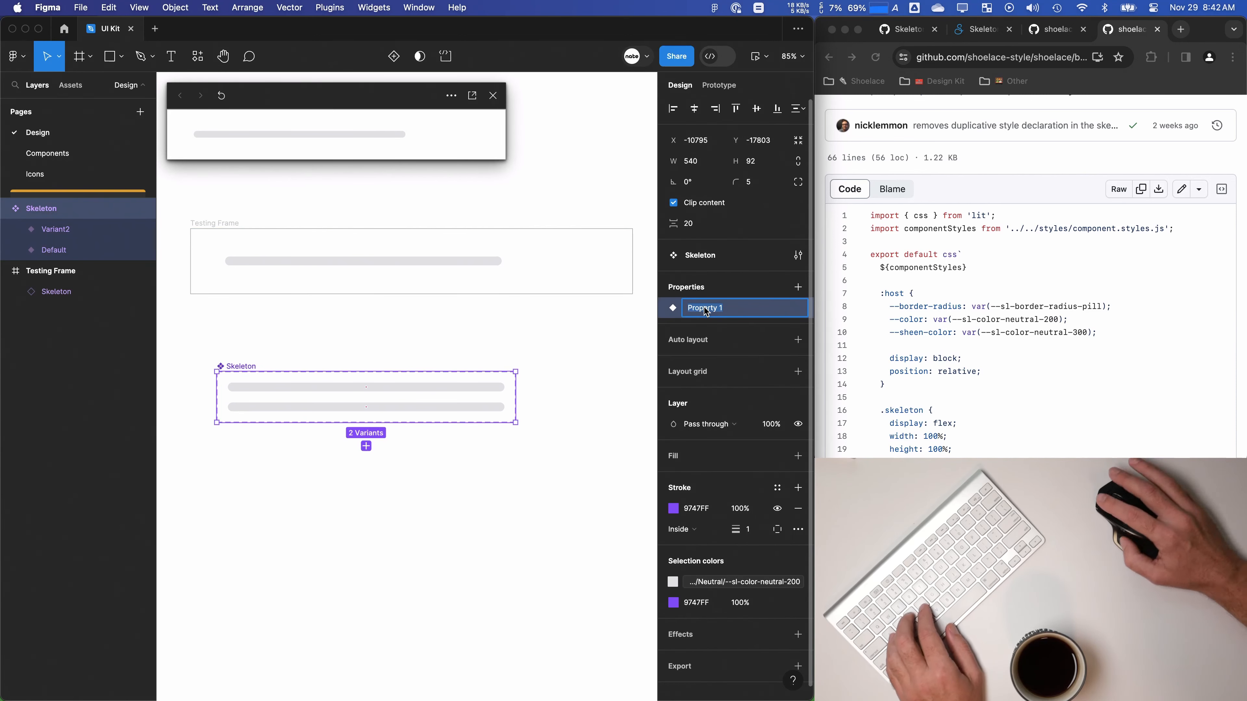
type("Variant")
key("Return")
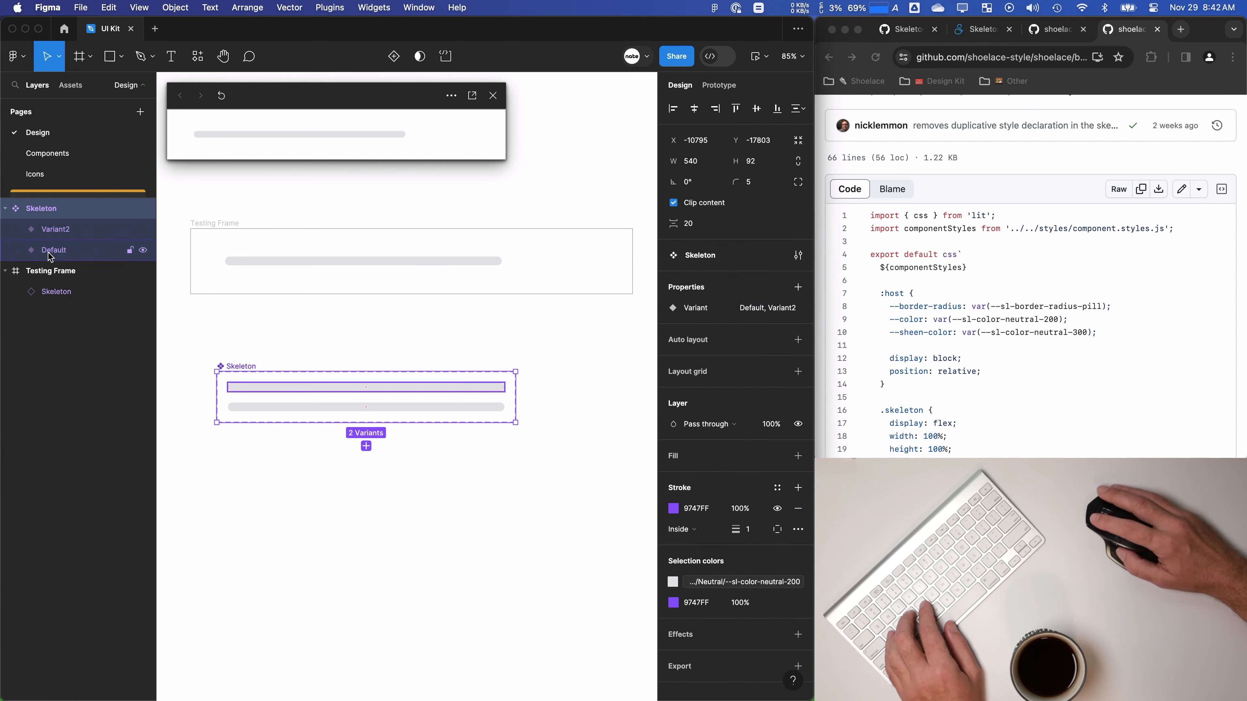
Step: Rename the second Skeleton variant to Pulse
left_click(51, 252)
left_click(61, 234)
left_click(735, 329)
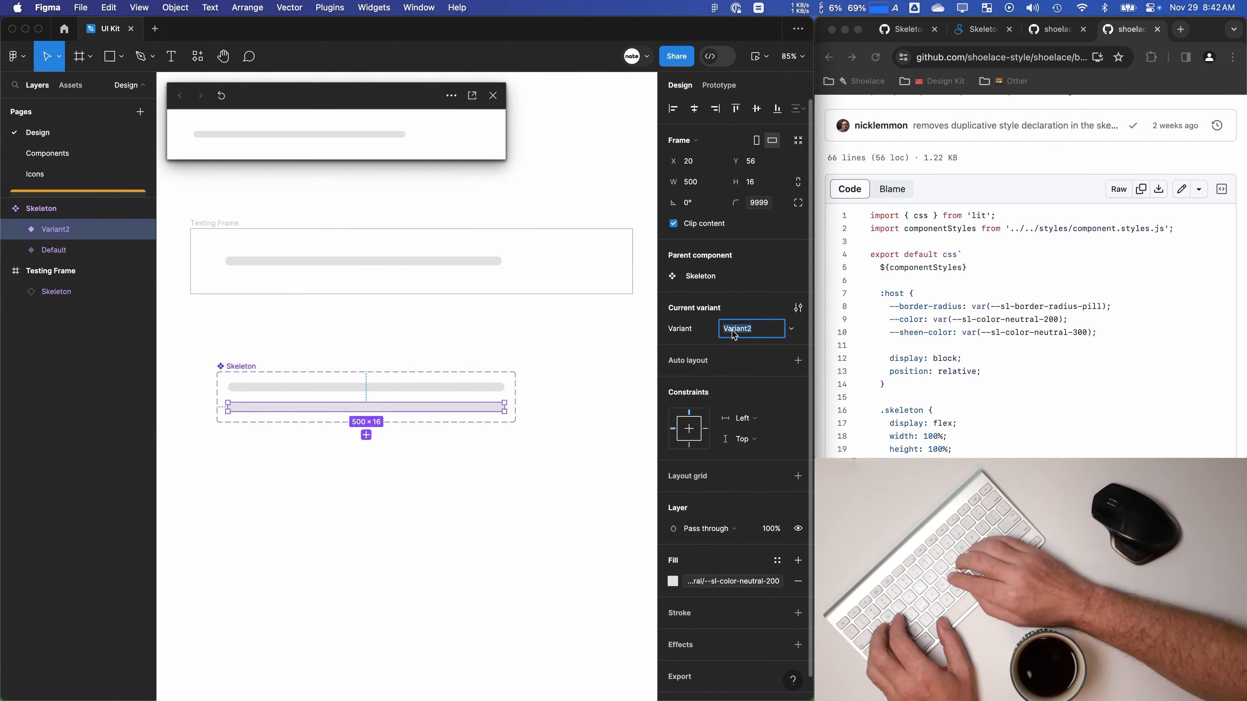
type("Pulse")
left_click(570, 384)
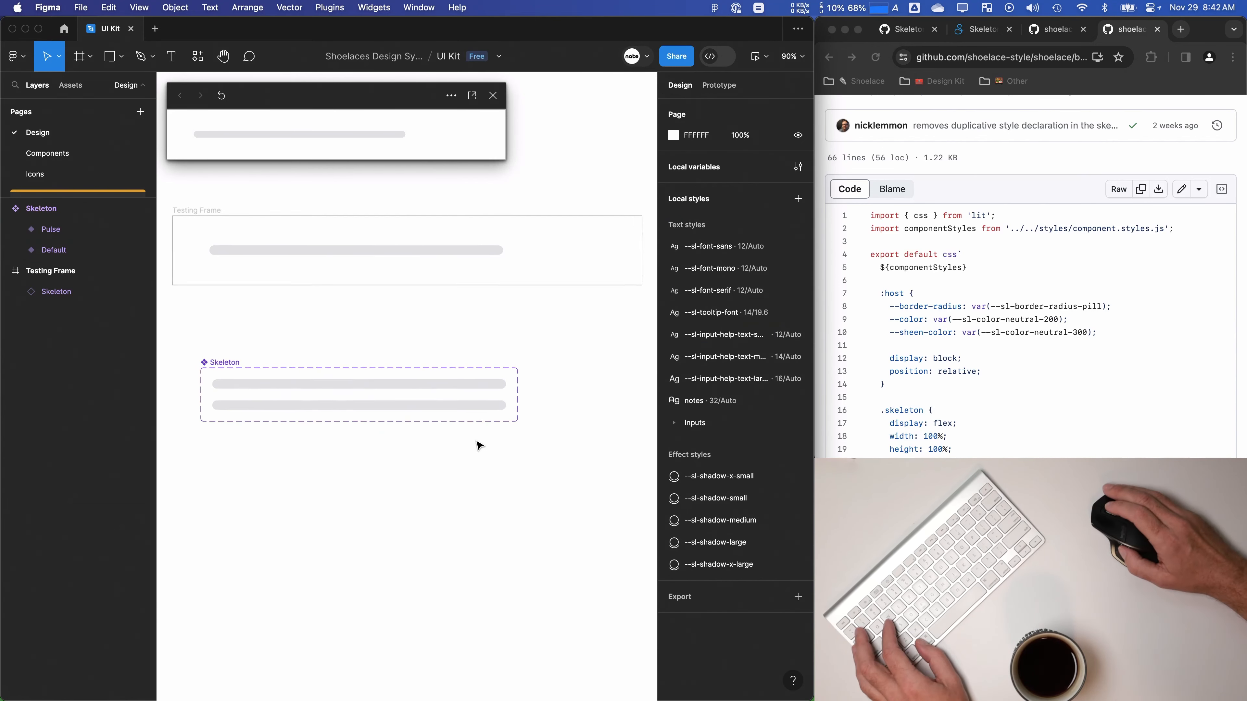
Step: Examine the pulse keyframes and animation timing in skeleton.styles.ts, comparing them with the live effects on the Shoelace skeleton page
left_click(991, 215)
scroll(982, 270, "down", 10)
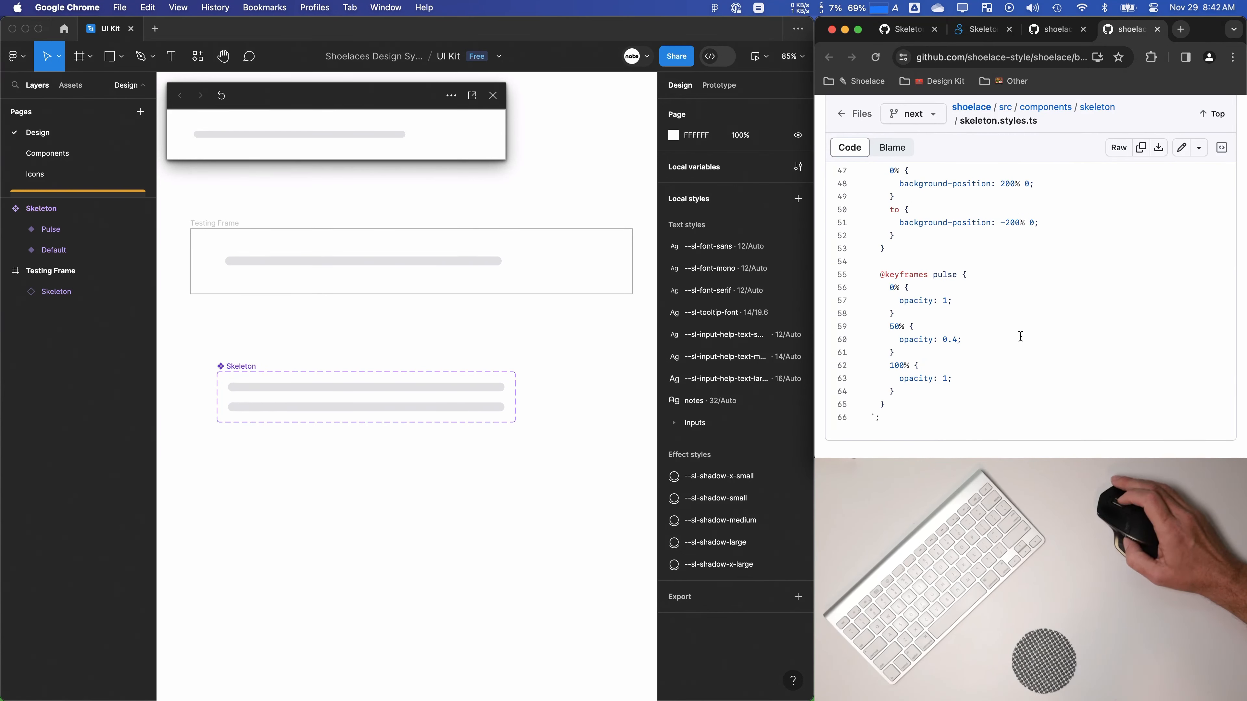
key("super+2")
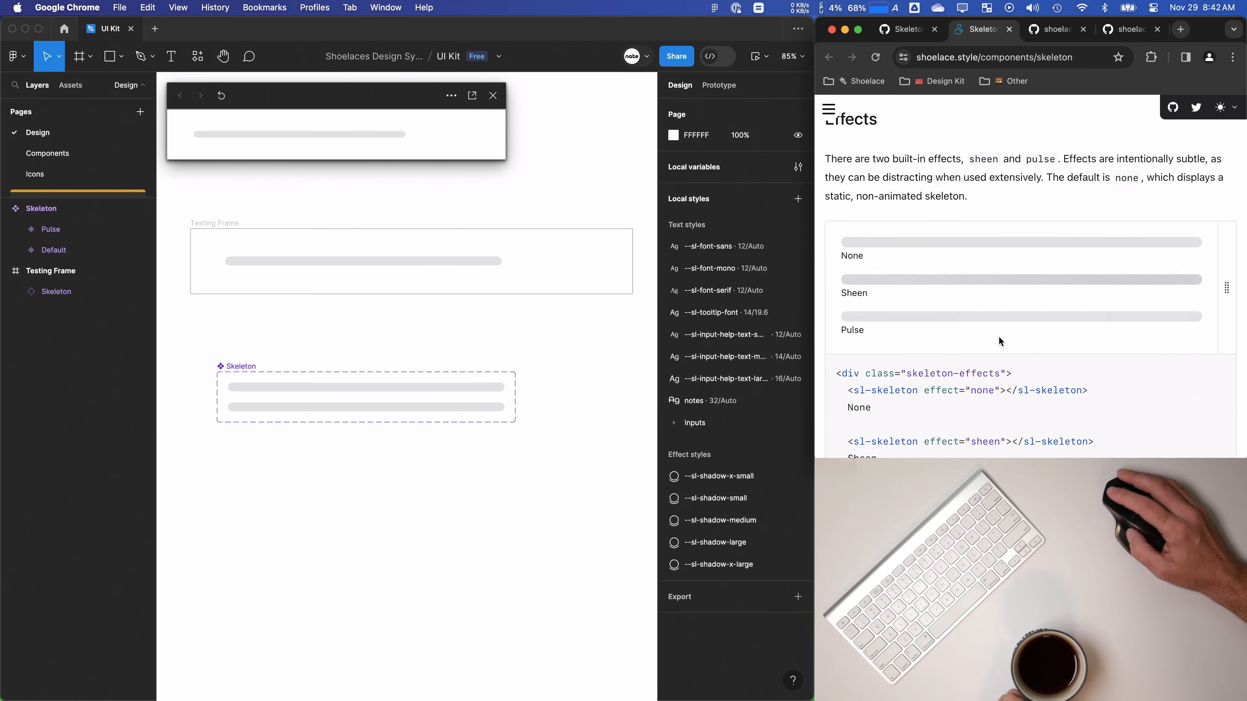
key("super+3")
key("super+4")
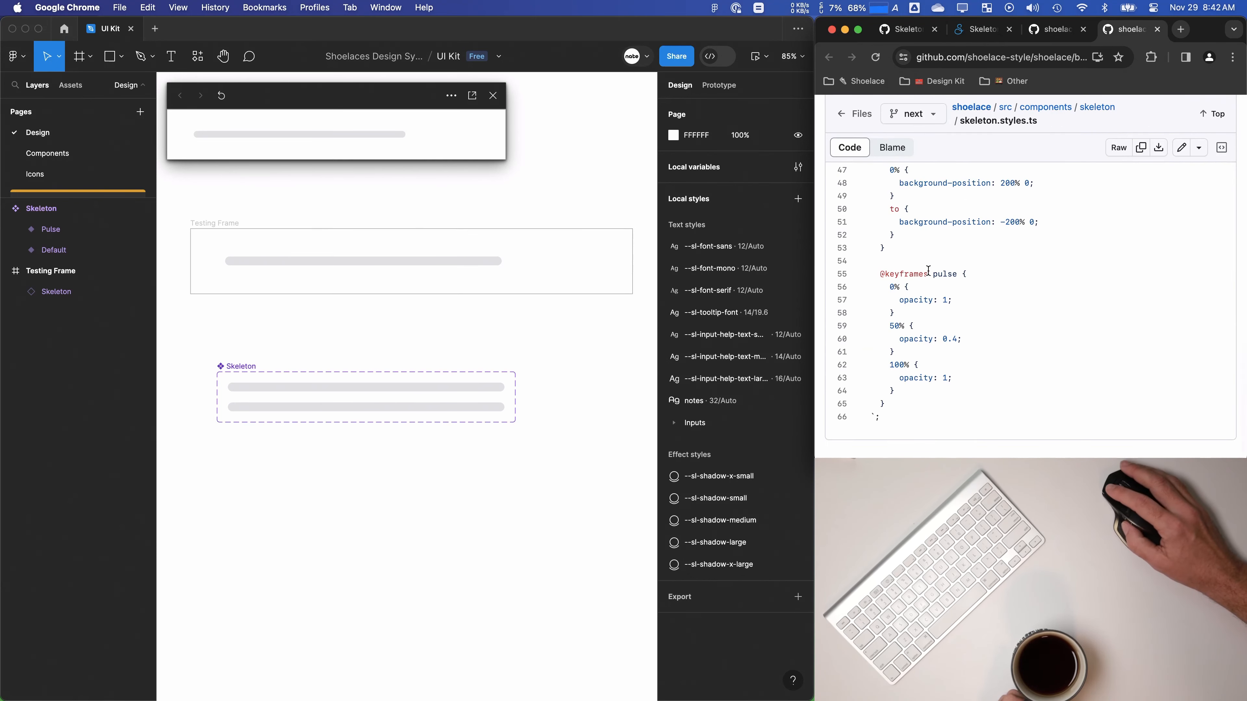
scroll(996, 372, "up", 5)
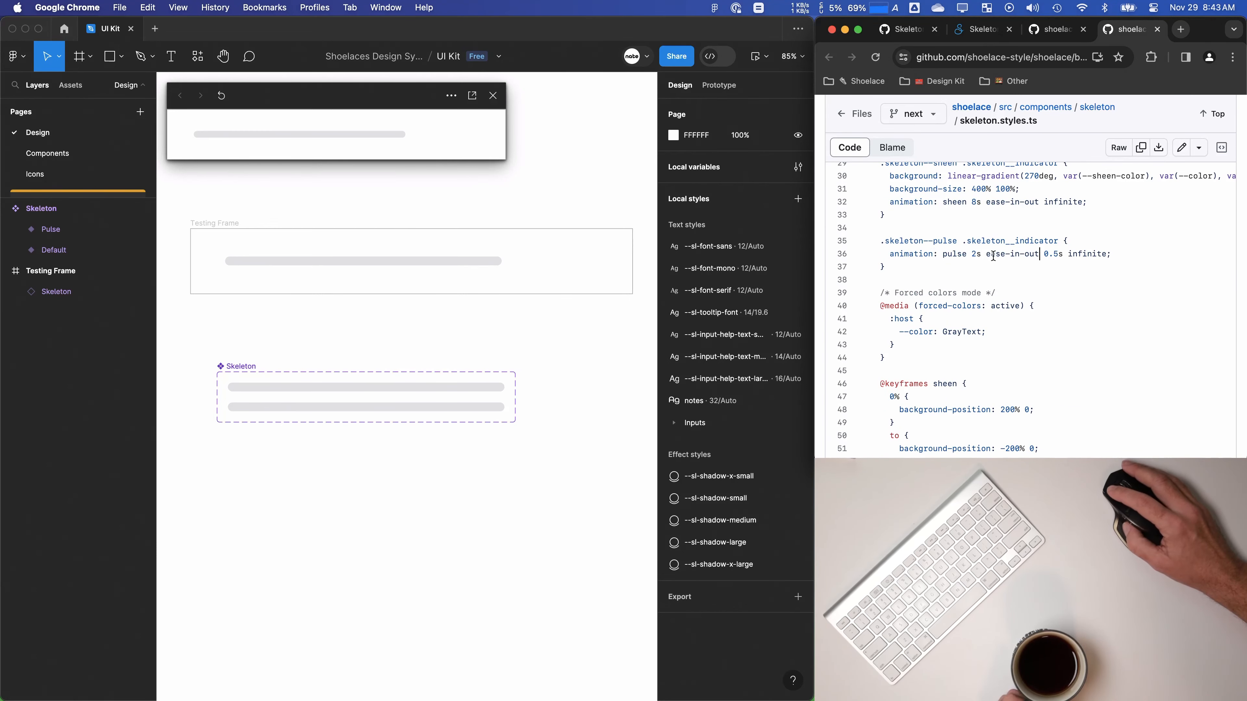
left_click(1011, 279)
Step: Switch to Figma and add a third variant to the Skeleton component set, based on Pulse
left_click(376, 427)
scroll(375, 427, "up", 2)
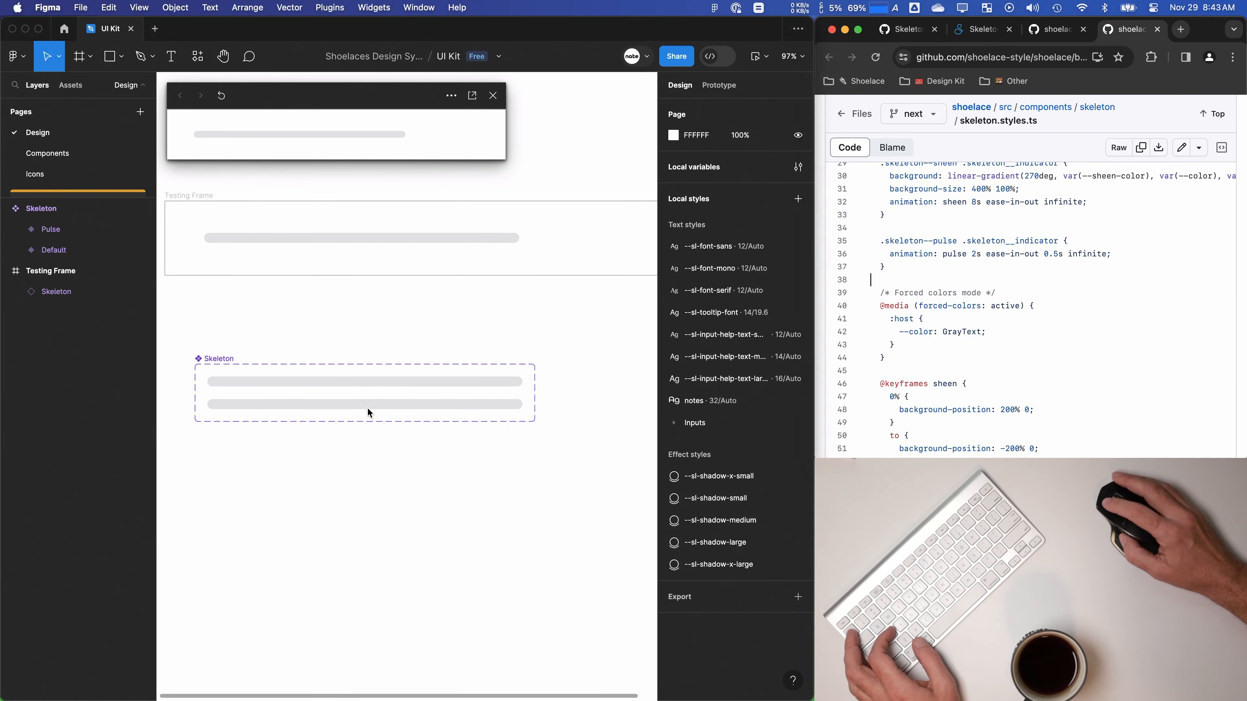
left_click(356, 404)
left_click(364, 423)
Step: Set the new third variant's layer opacity to 40%
left_click(300, 404)
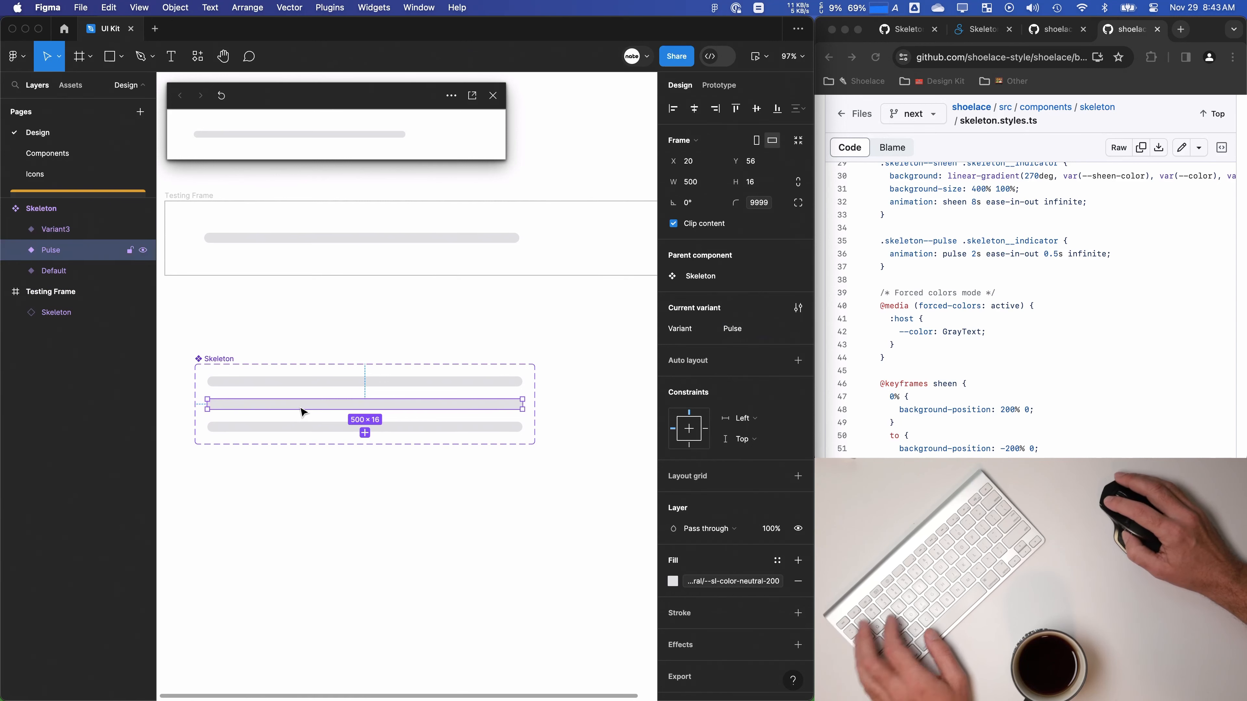
left_click(325, 429)
left_click(771, 528)
type("40")
key("Return")
Step: Add a prototype interaction that changes the Pulse variant to Variant3
left_click(289, 462)
scroll(288, 459, "up", 3)
left_click(311, 390)
key("shift+e")
left_click_drag(441, 426, 440, 424)
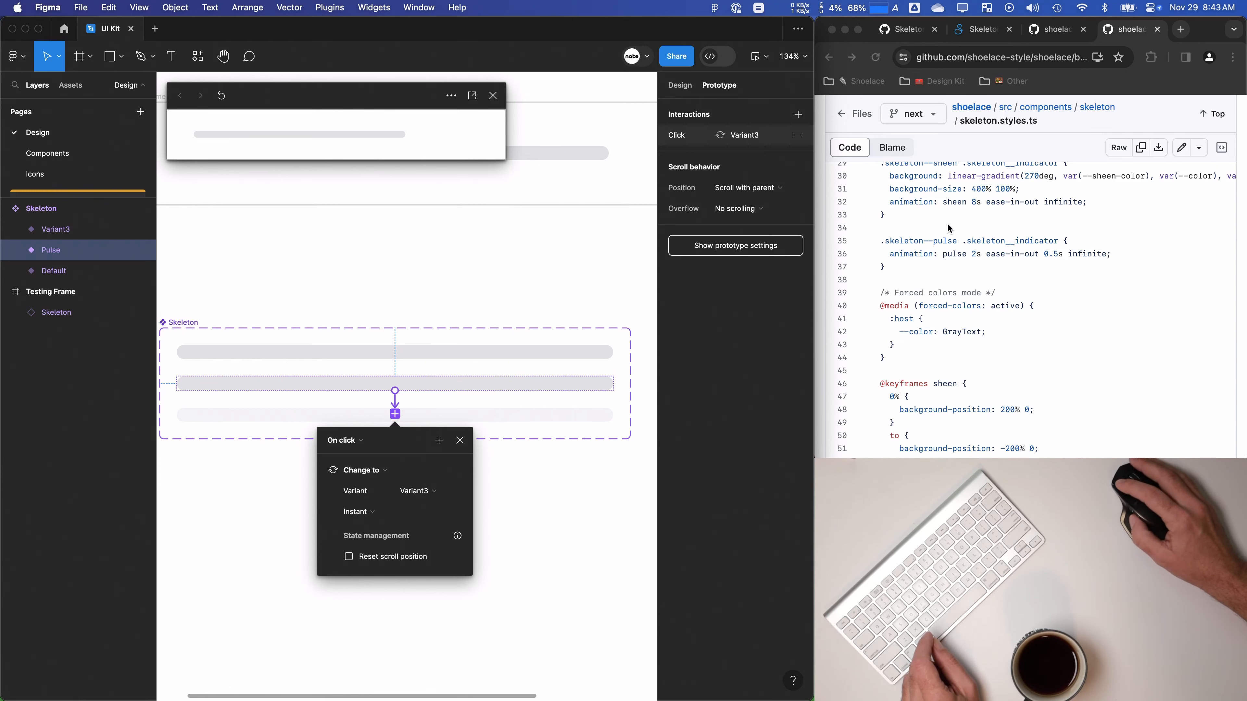
Step: Search the web for the CSS animation property copied from the pulse rule and open the W3Schools CSS animations page
double_click(911, 253)
key("super+c")
key("super+t")
key("super+v")
type("c")
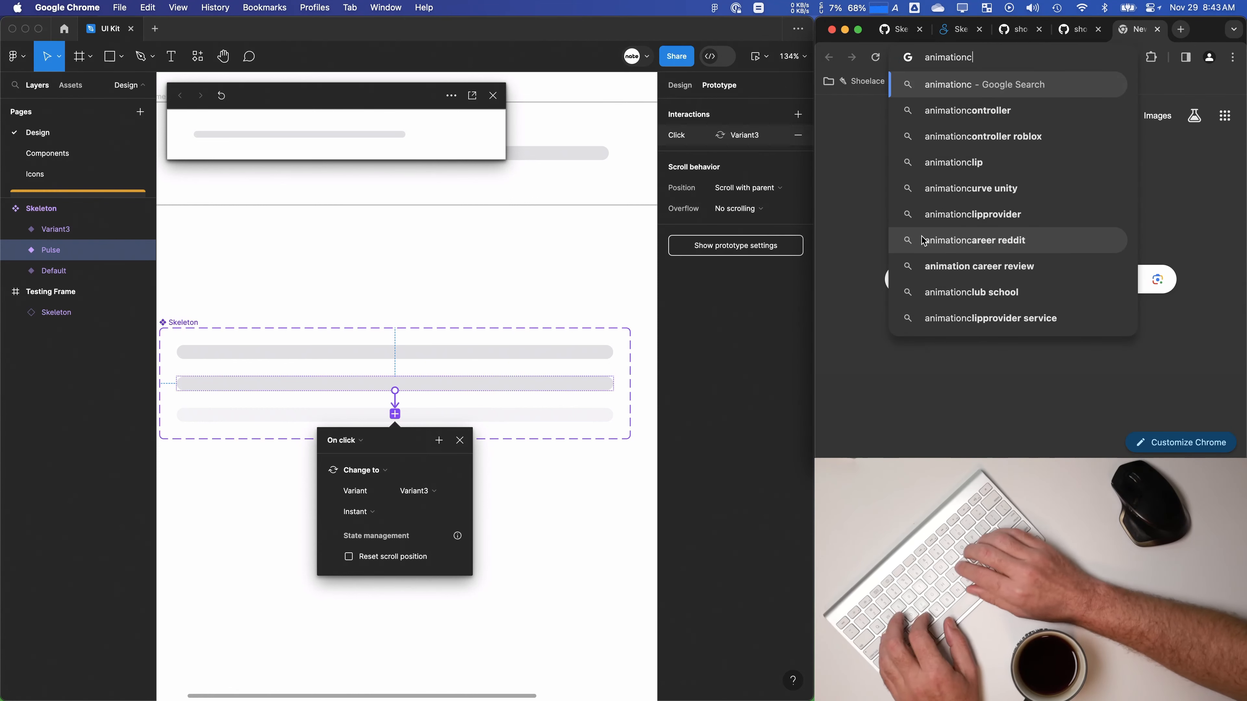
key("BackSpace")
type("css")
key("Return")
left_click(909, 259)
Step: Read through the W3Schools CSS animations page to find how the shorthand animation property orders duration, timing function and delay
scroll(932, 275, "down", 5)
left_click_drag(914, 290, 1026, 293)
scroll(1034, 338, "down", 5)
scroll(1045, 320, "up", 5)
scroll(1055, 305, "down", 10)
scroll(1058, 299, "down", 15)
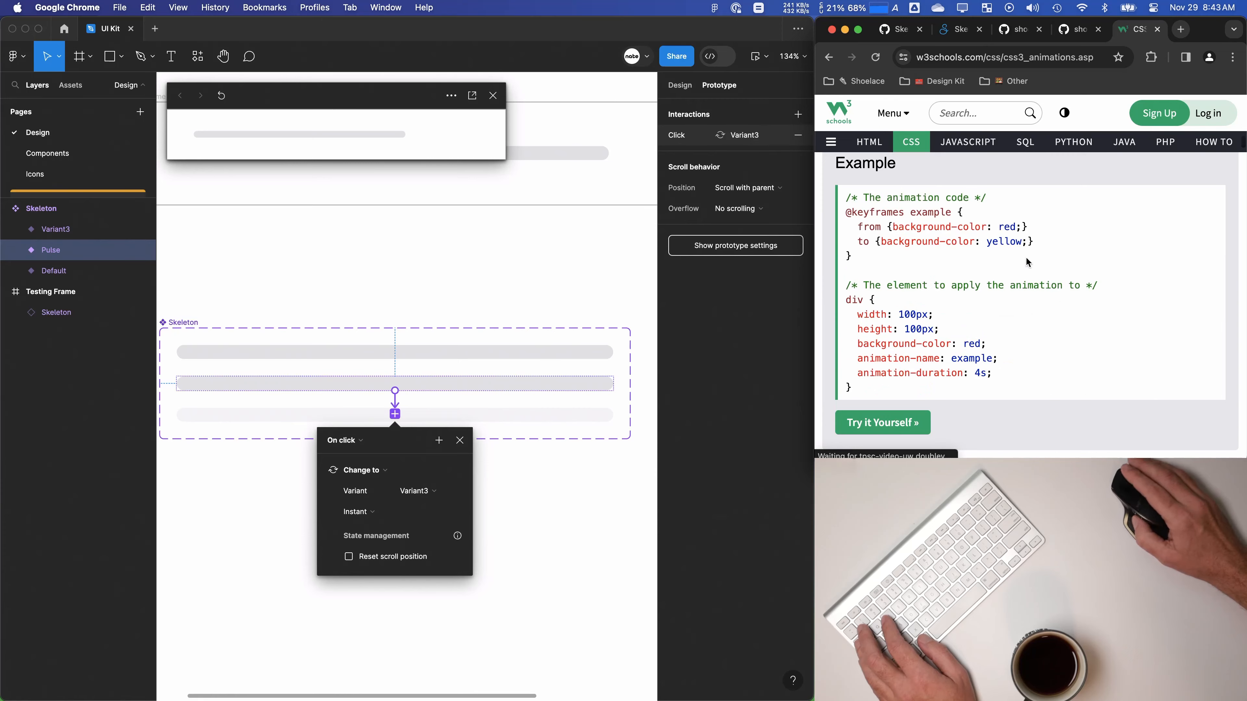
scroll(953, 354, "down", 15)
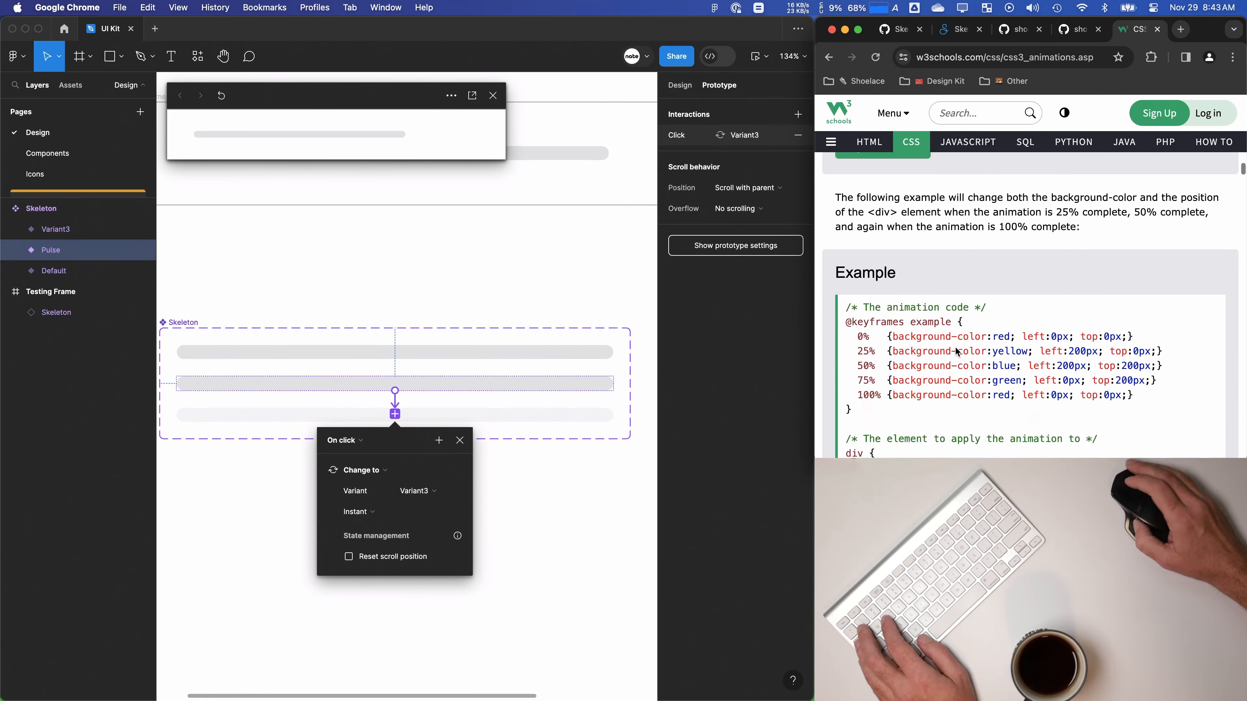
scroll(957, 324, "down", 2)
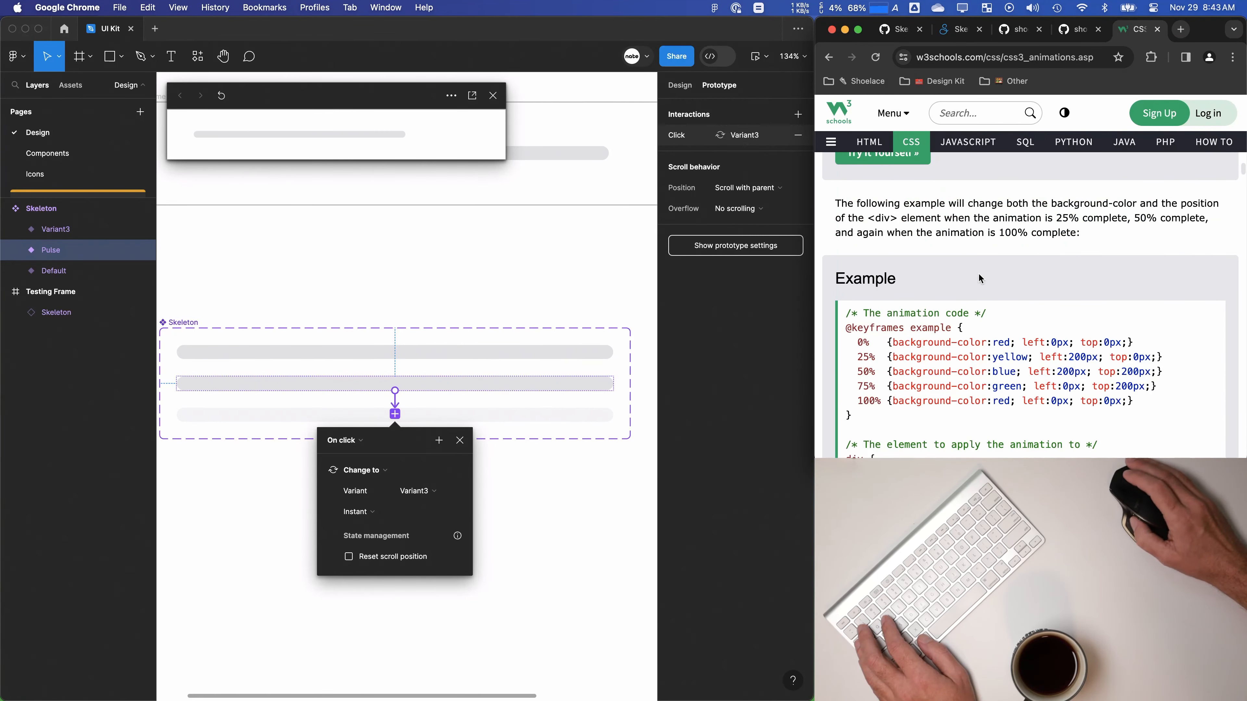
scroll(996, 199, "down", 15)
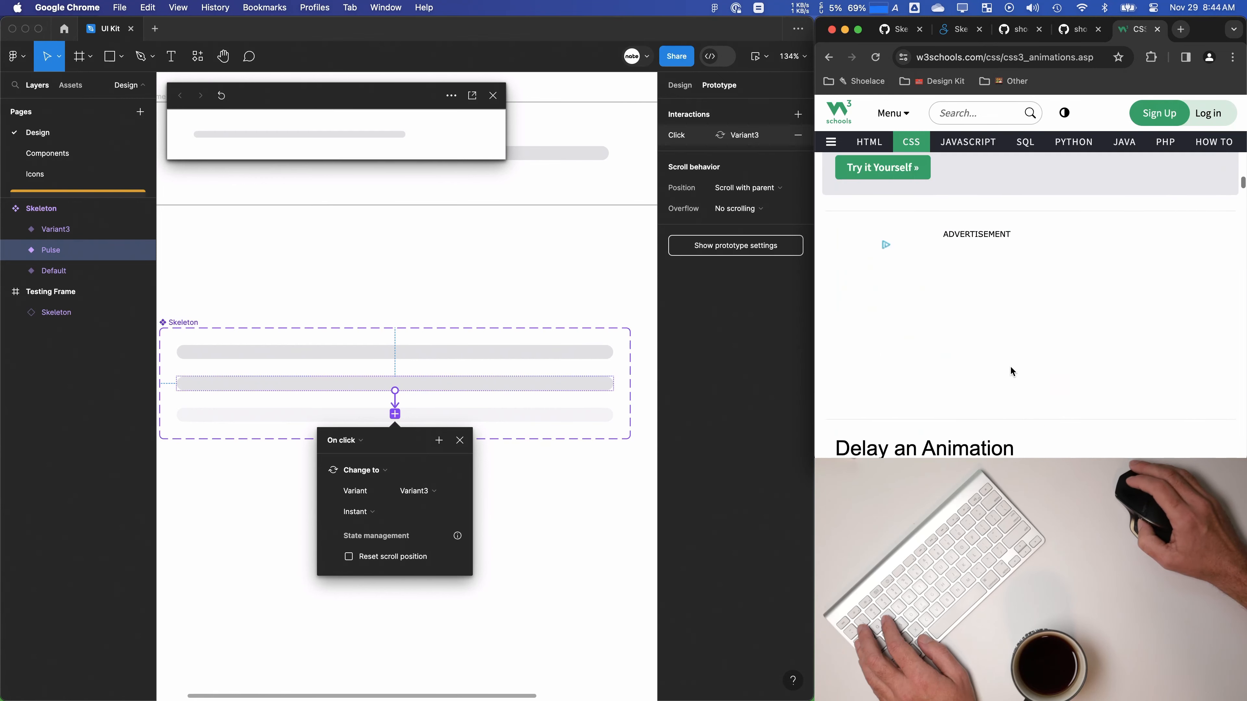
scroll(987, 375, "down", 3)
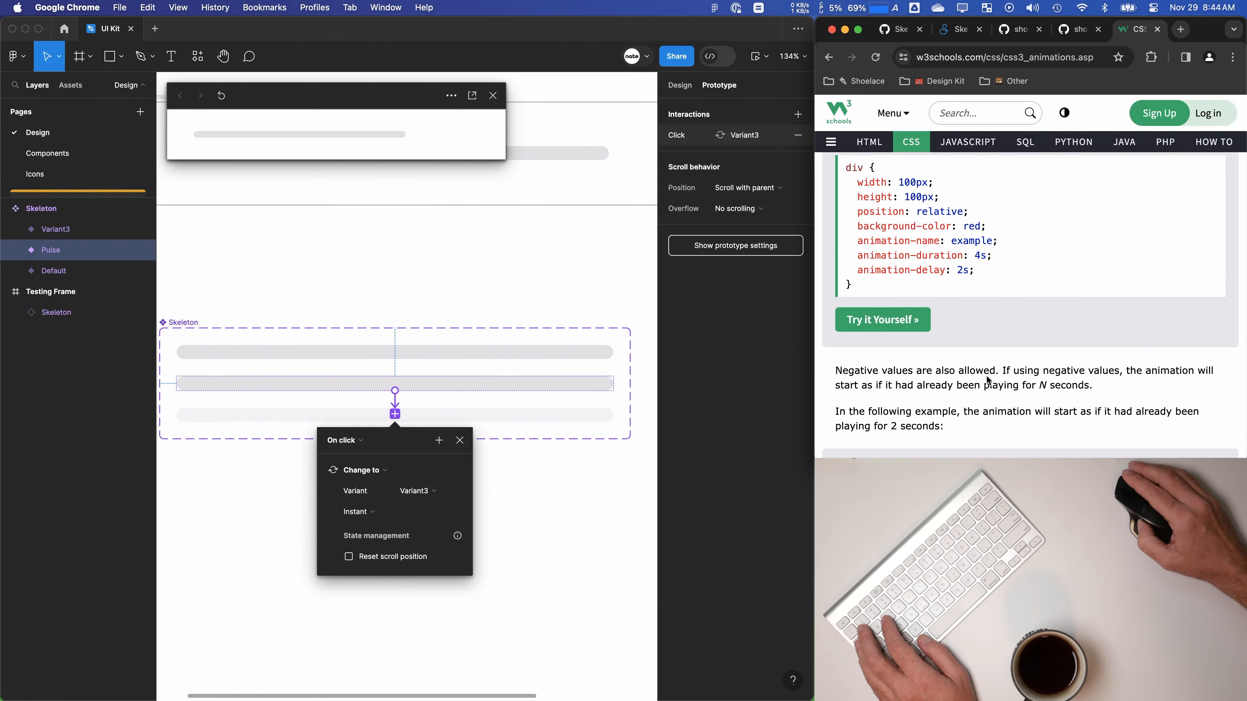
scroll(988, 379, "down", 12)
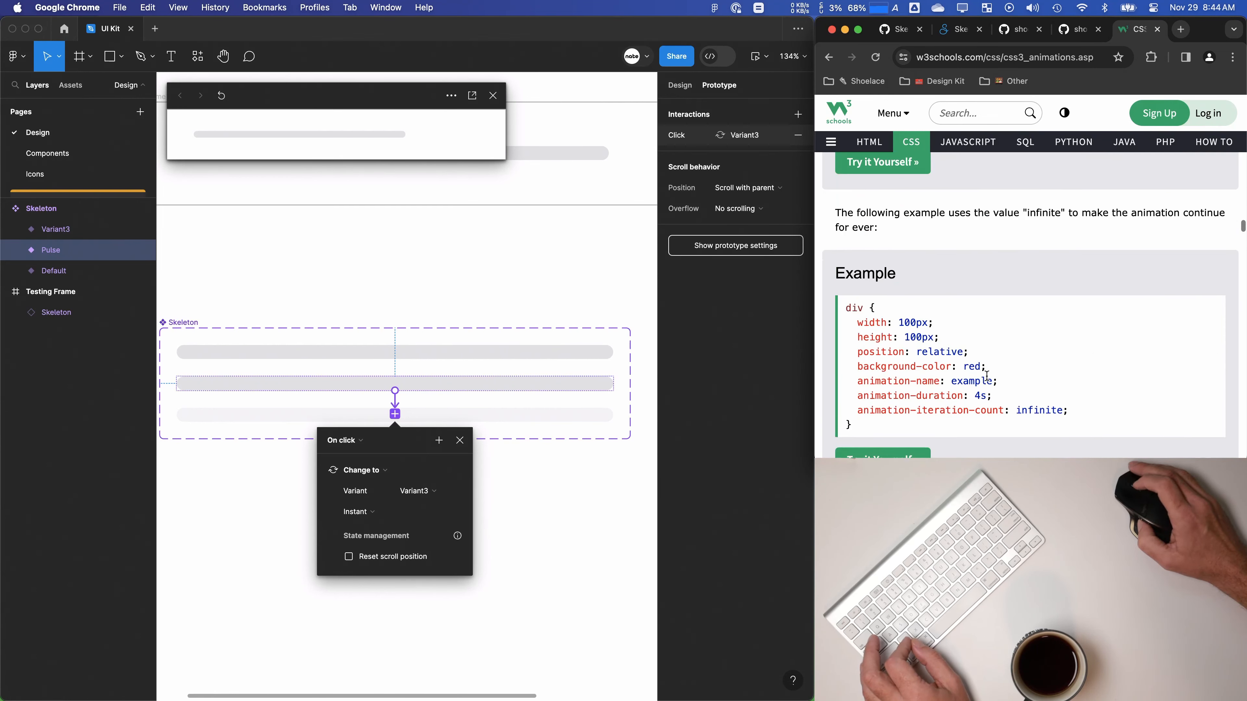
scroll(988, 378, "down", 15)
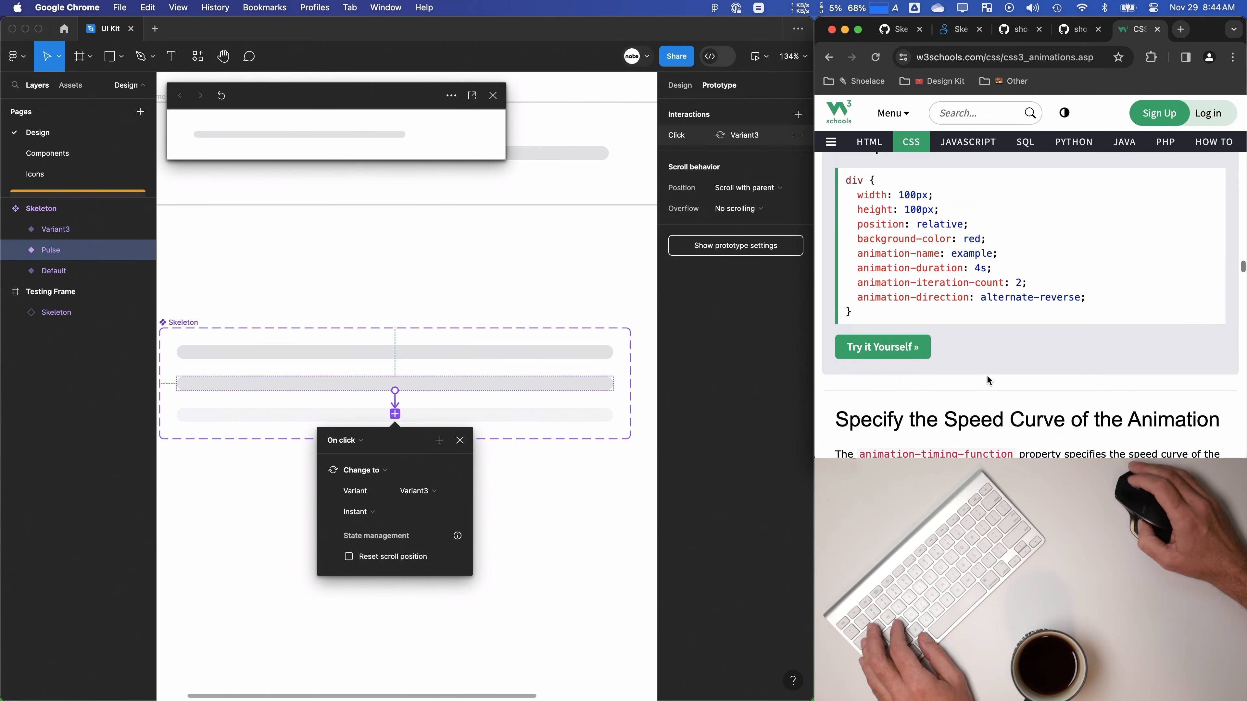
scroll(988, 380, "down", 15)
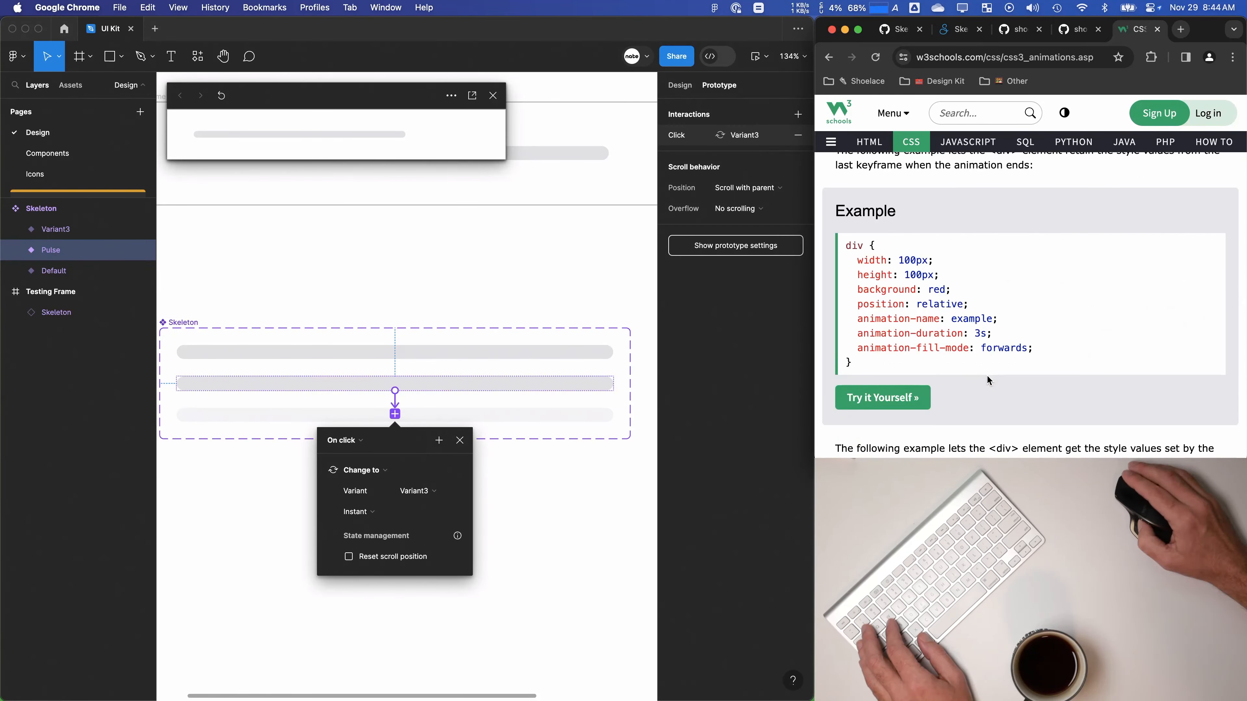
scroll(988, 380, "down", 10)
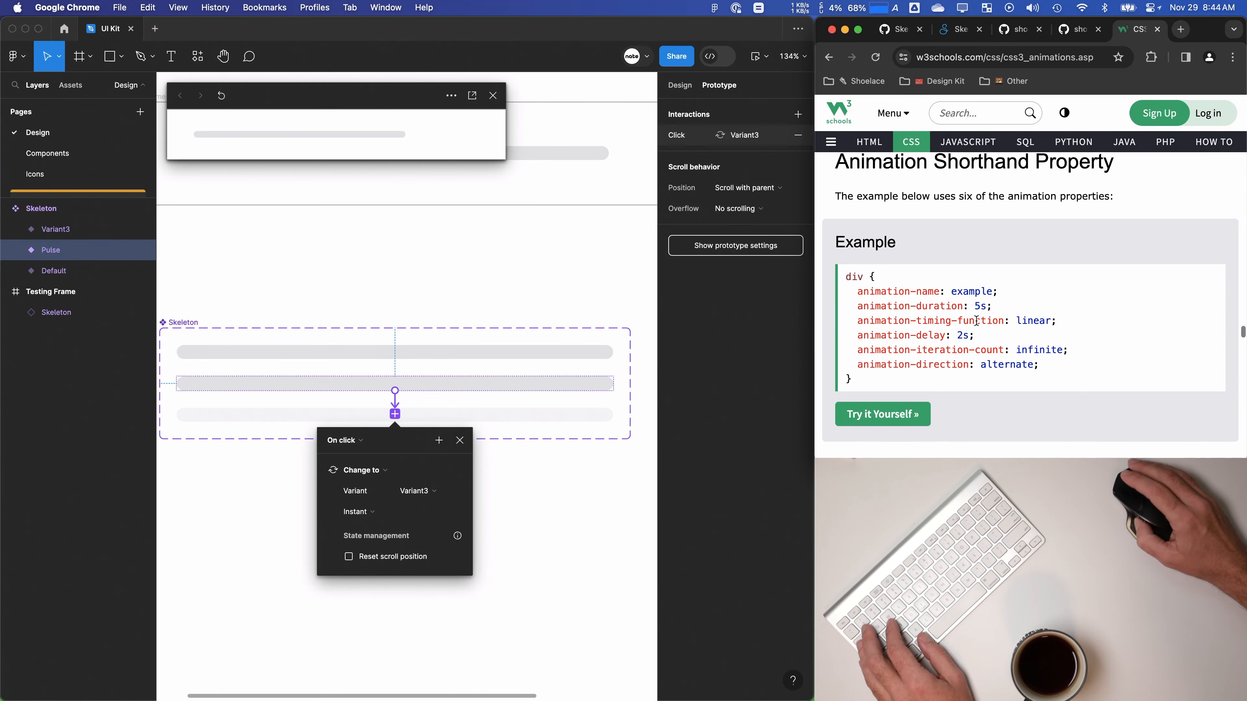
scroll(976, 320, "down", 5)
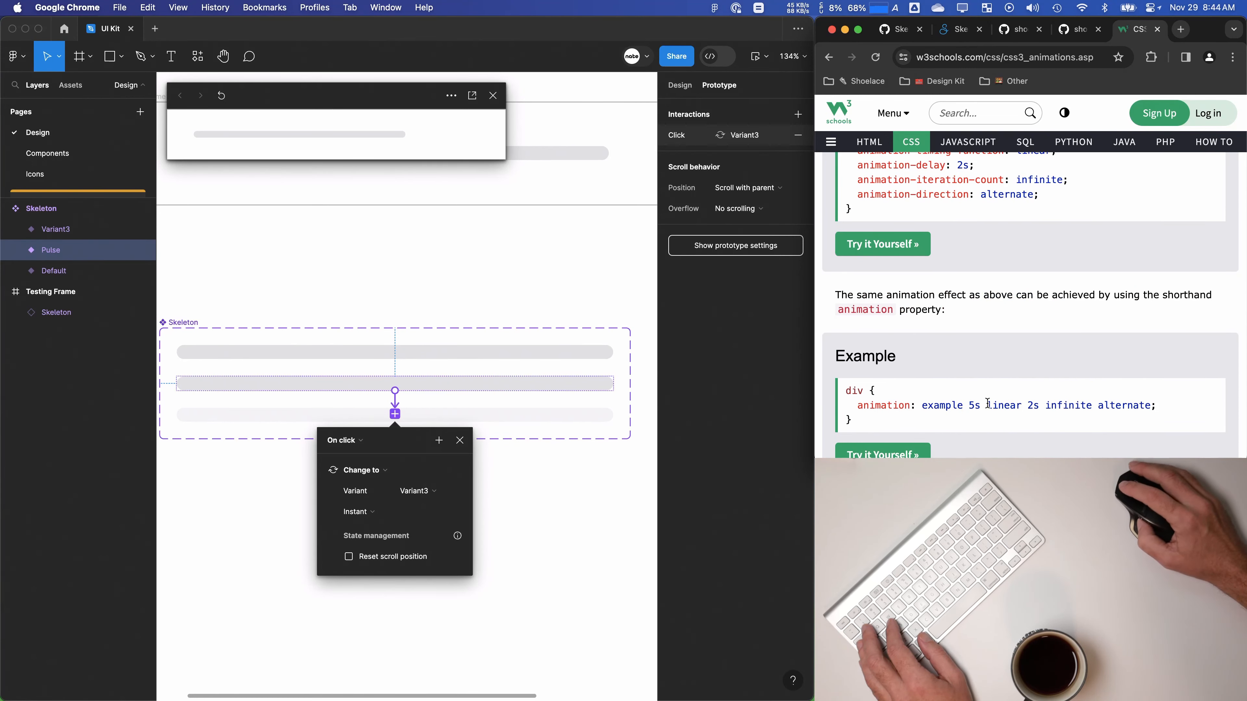
scroll(943, 219, "up", 1)
Step: Return to skeleton.styles.ts, and in Figma add a prototype interaction that changes Variant3 back to Pulse
left_click(1071, 33)
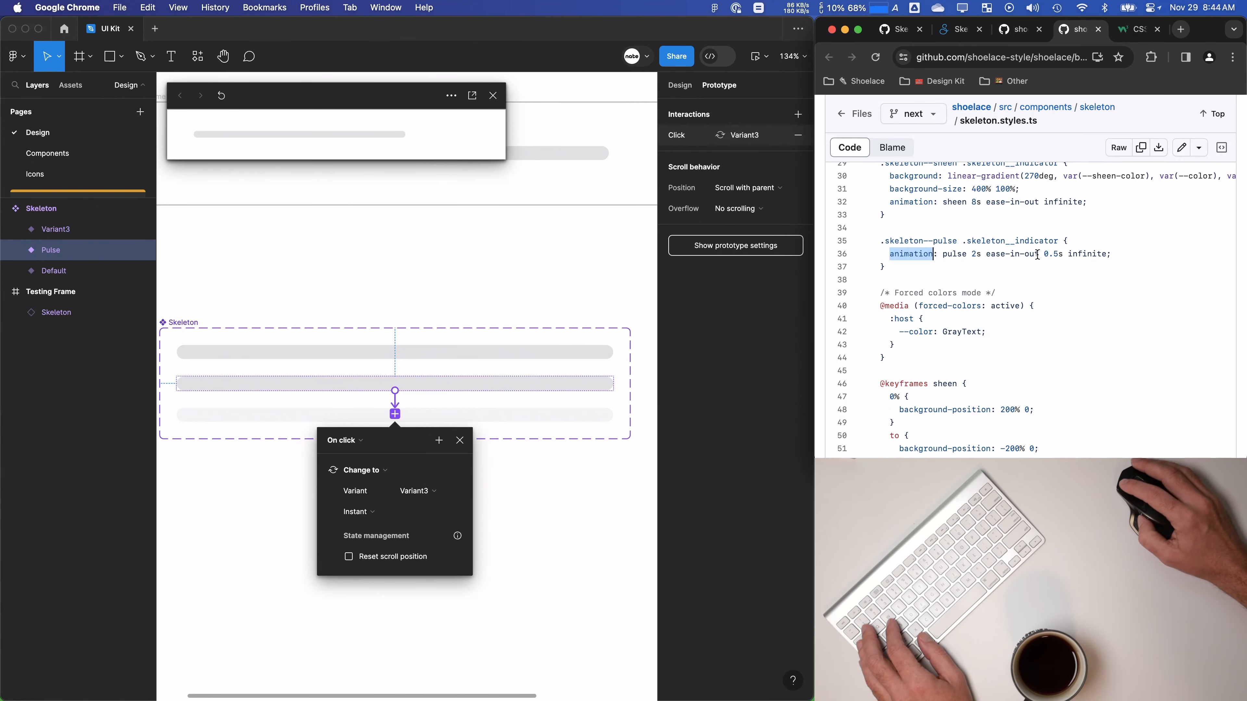
left_click(395, 415)
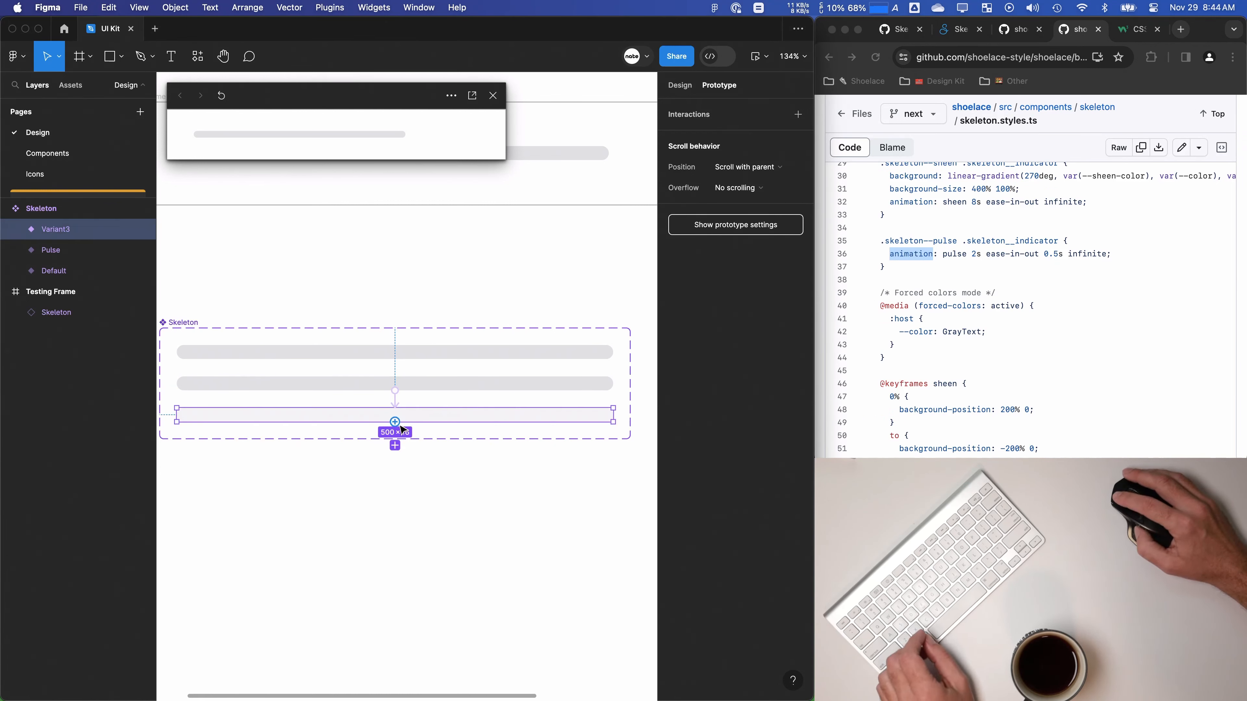
left_click_drag(492, 391, 491, 388)
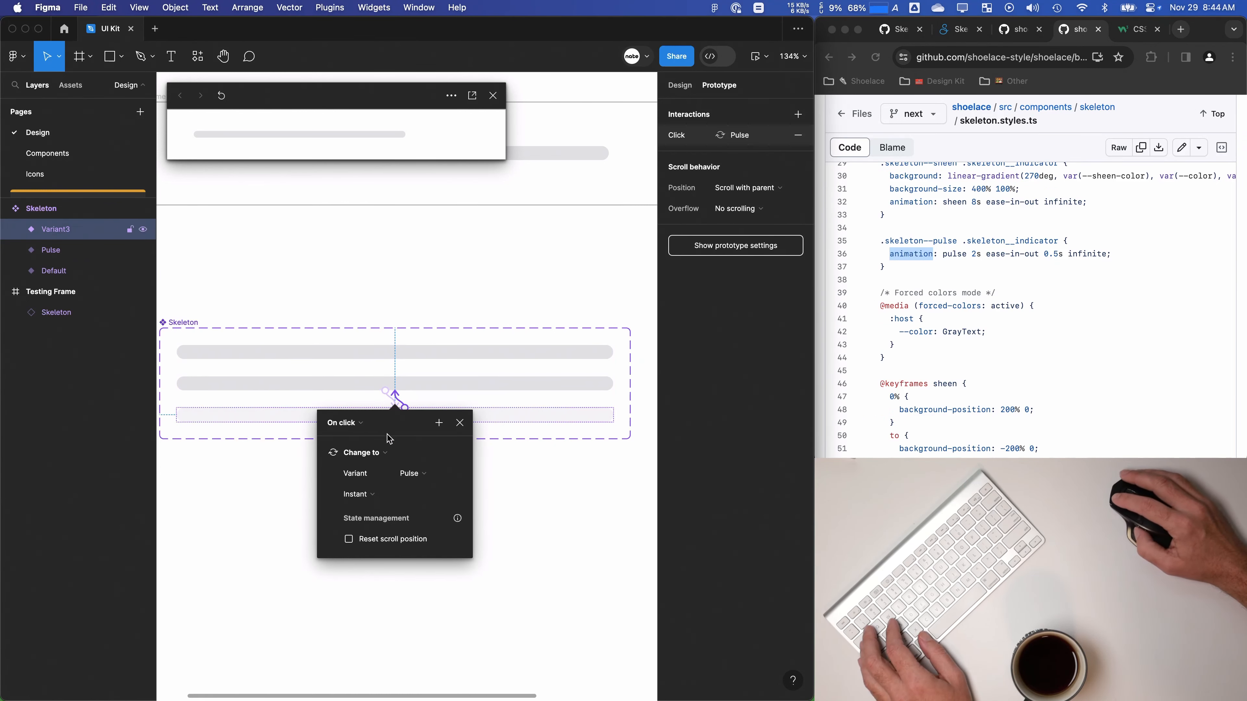
Step: Make the Pulse variant's interaction trigger after a delay of 500 ms
left_click(311, 387)
left_click(704, 132)
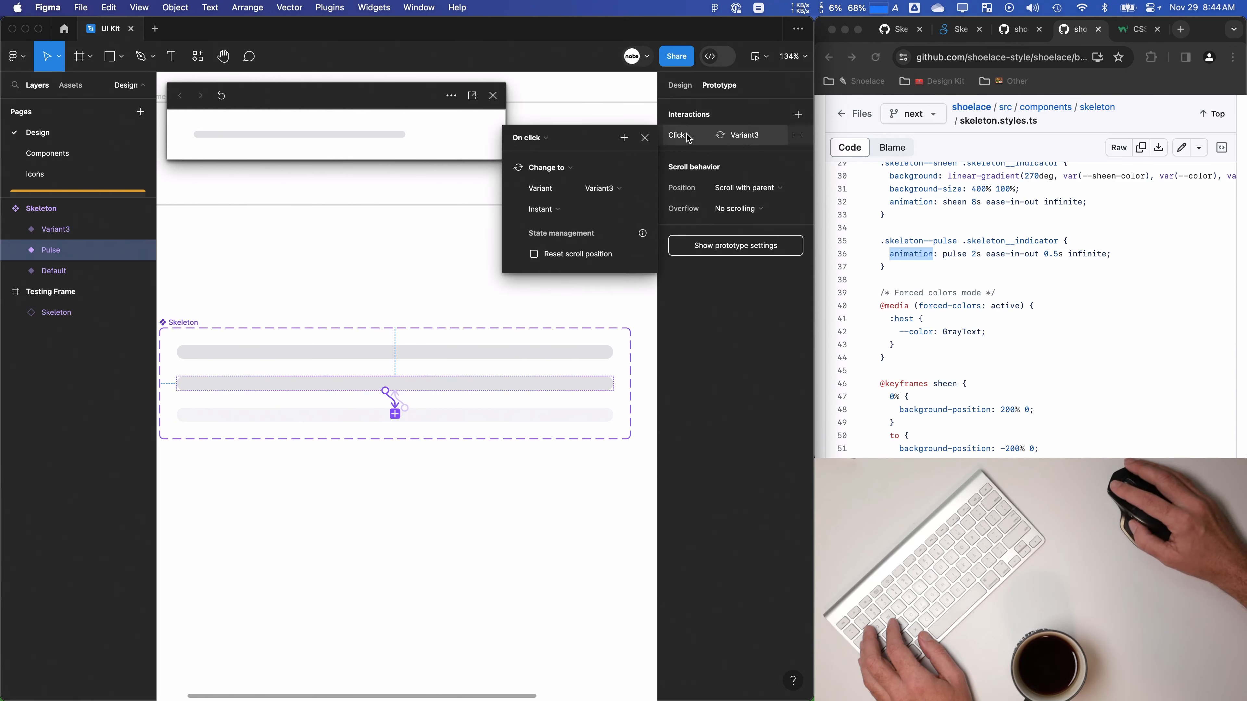
left_click(534, 137)
left_click(542, 301)
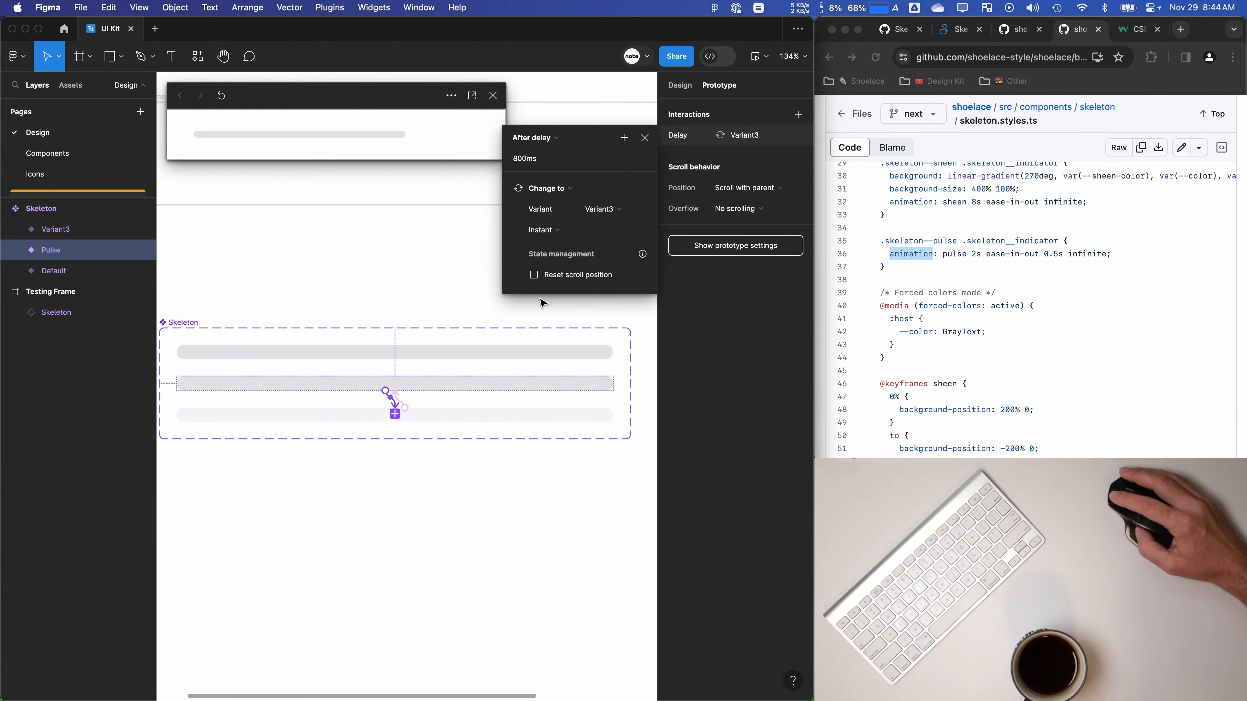
type("500")
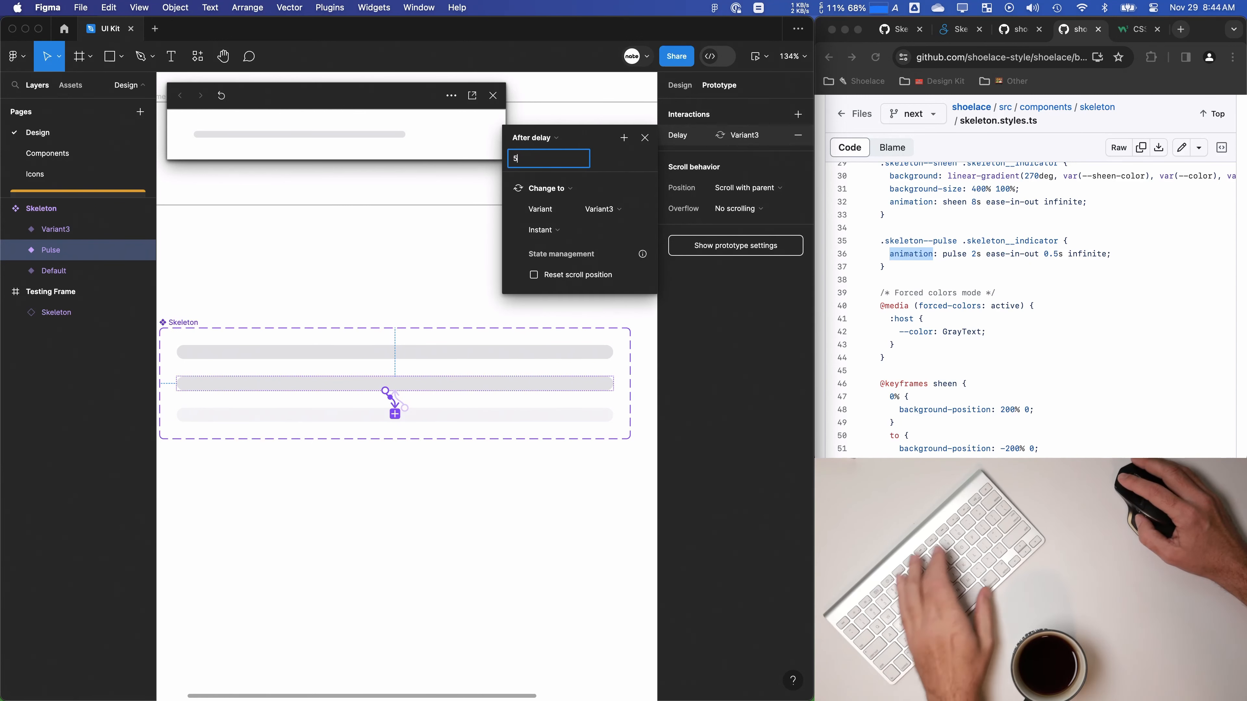
key("Return")
Step: Set the Pulse interaction's transition to Smart animate with ease in and out easing and a 2000 ms duration
left_click(543, 230)
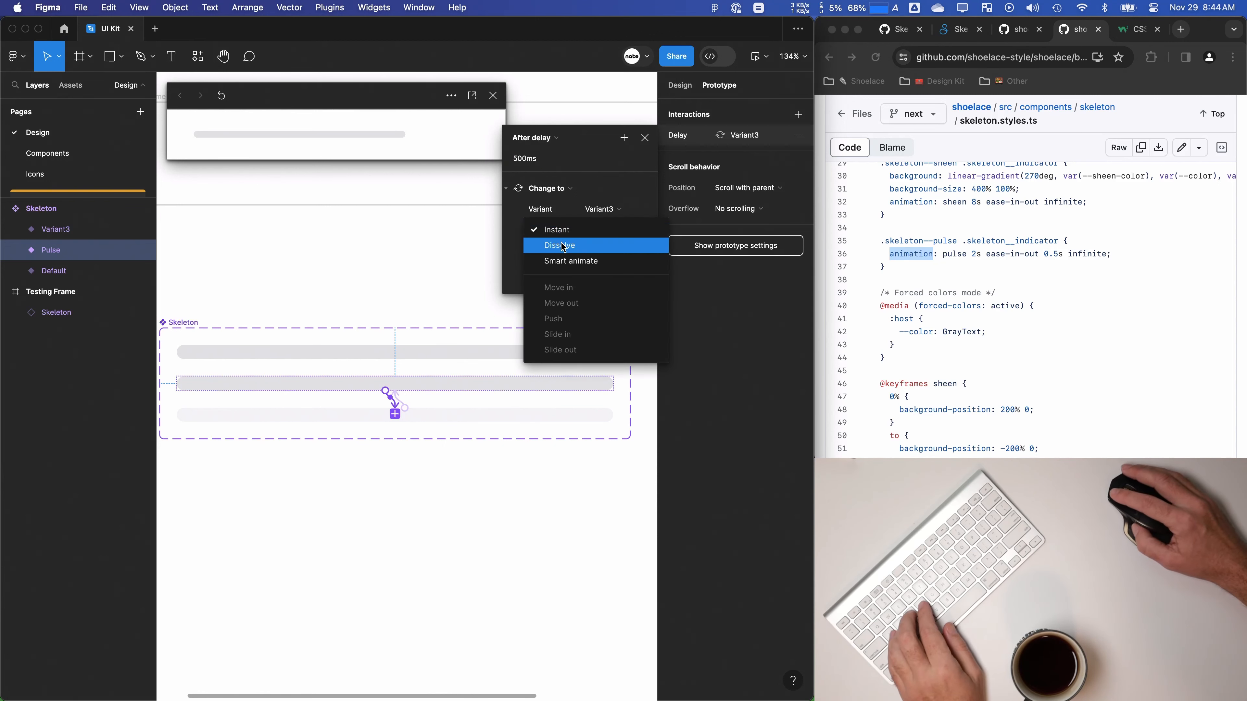
left_click(579, 258)
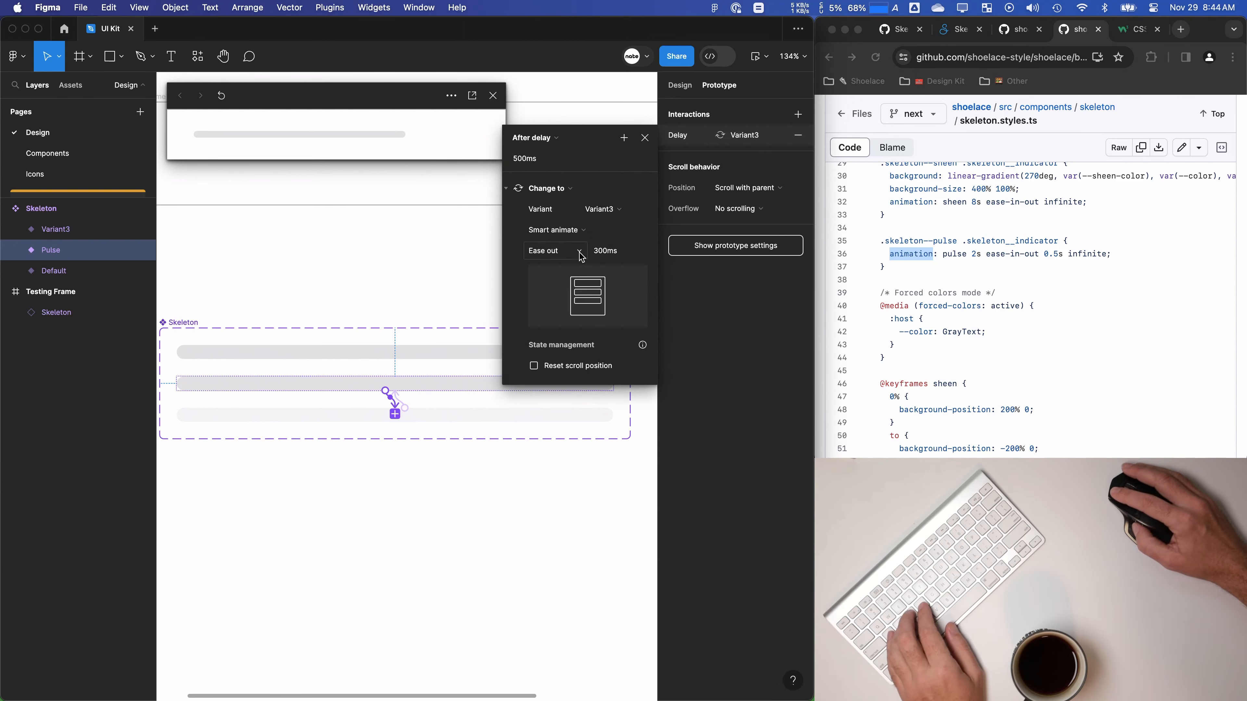
type("2000")
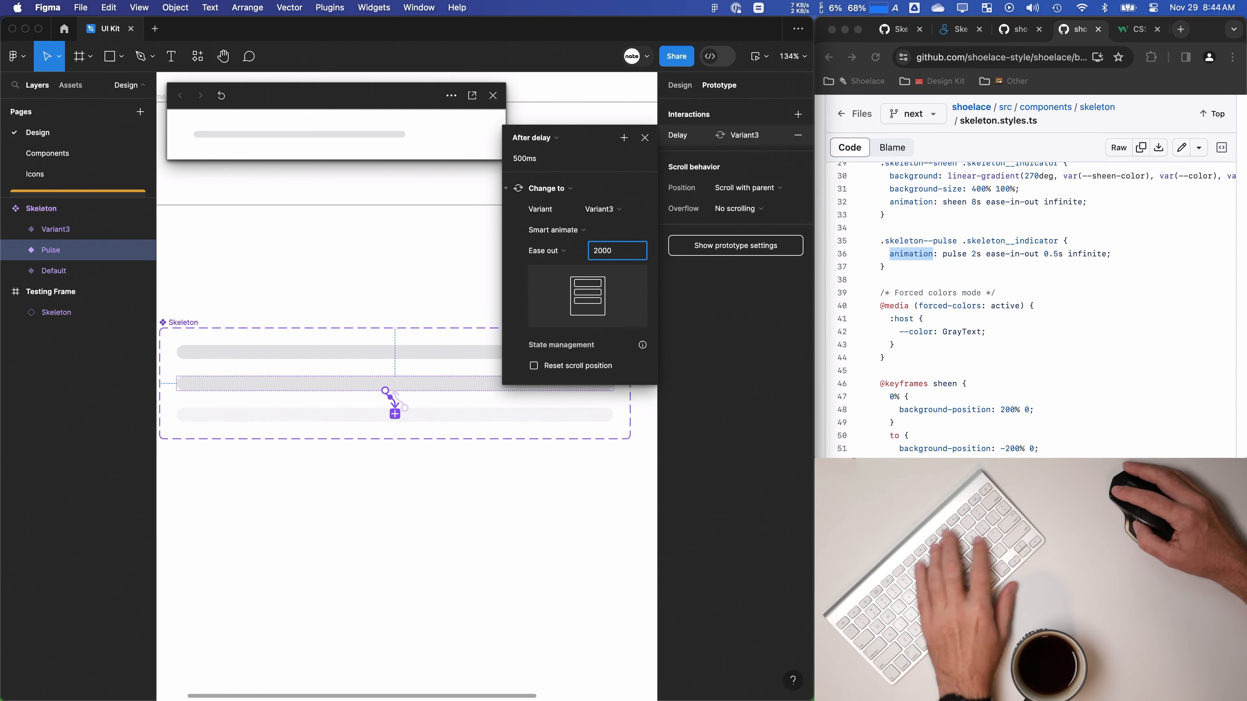
left_click(553, 257)
left_click(560, 267)
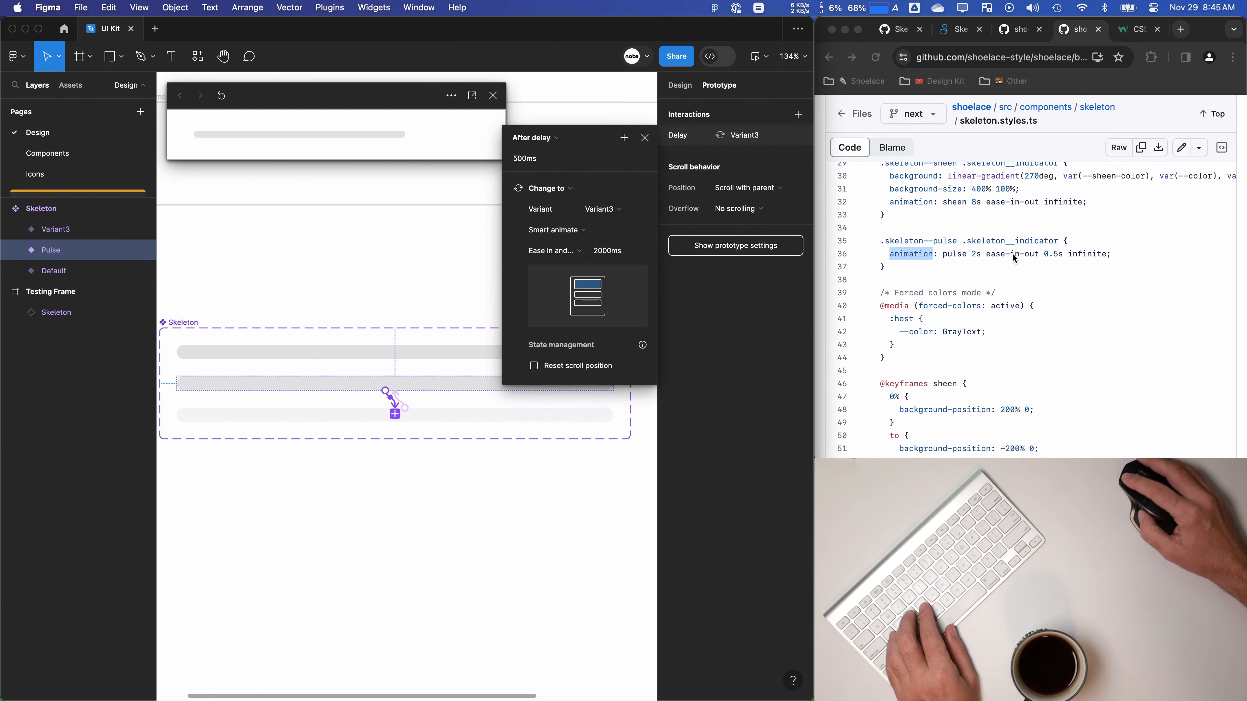
key("Escape")
Step: Make Variant3's interaction back to Pulse trigger after a delay of 1 ms
left_click(483, 418)
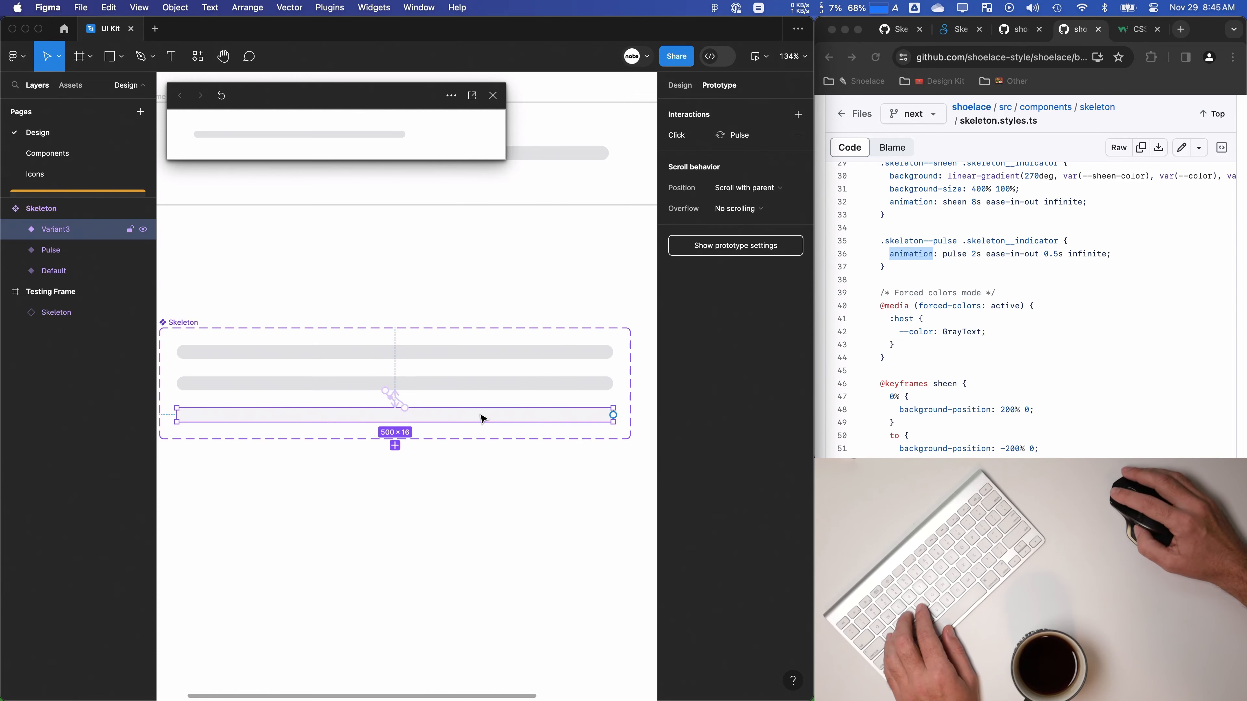
left_click(679, 138)
key("Return")
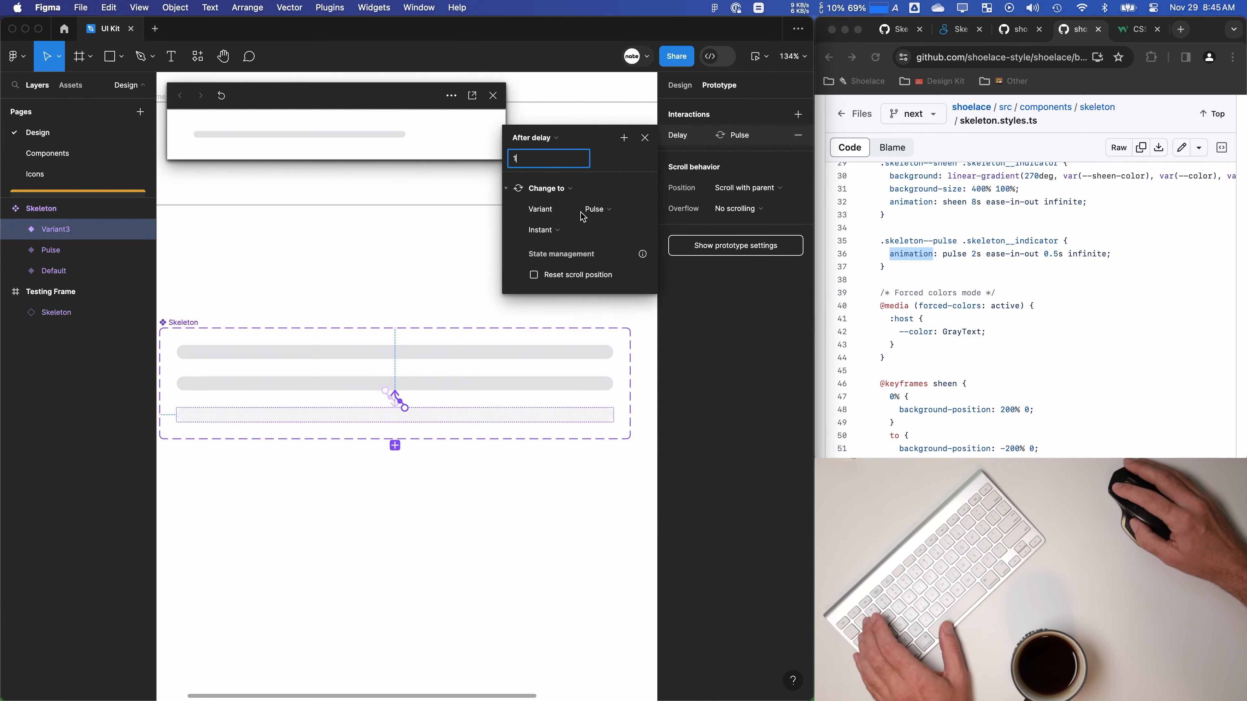
left_click(556, 228)
left_click(556, 229)
left_click(645, 137)
left_click(500, 299)
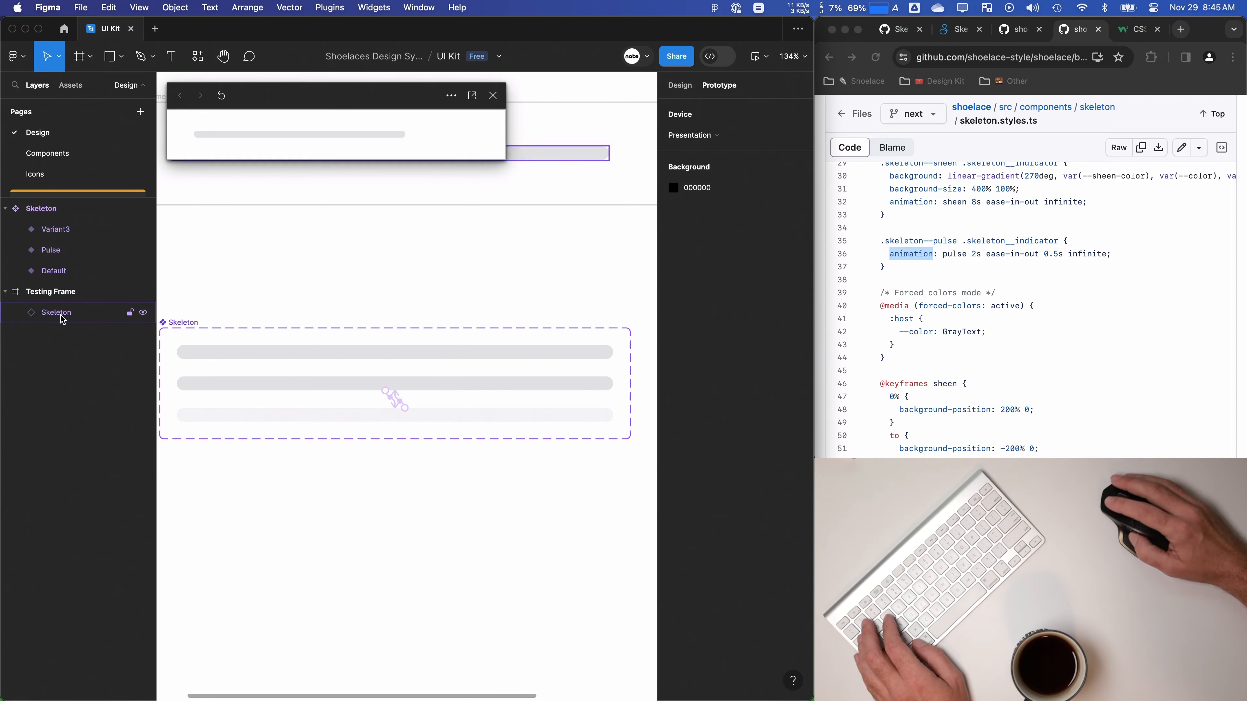
Step: Rename the Variant3 variant of the Skeleton component as PulseEnd
left_click(55, 271)
left_click(671, 88)
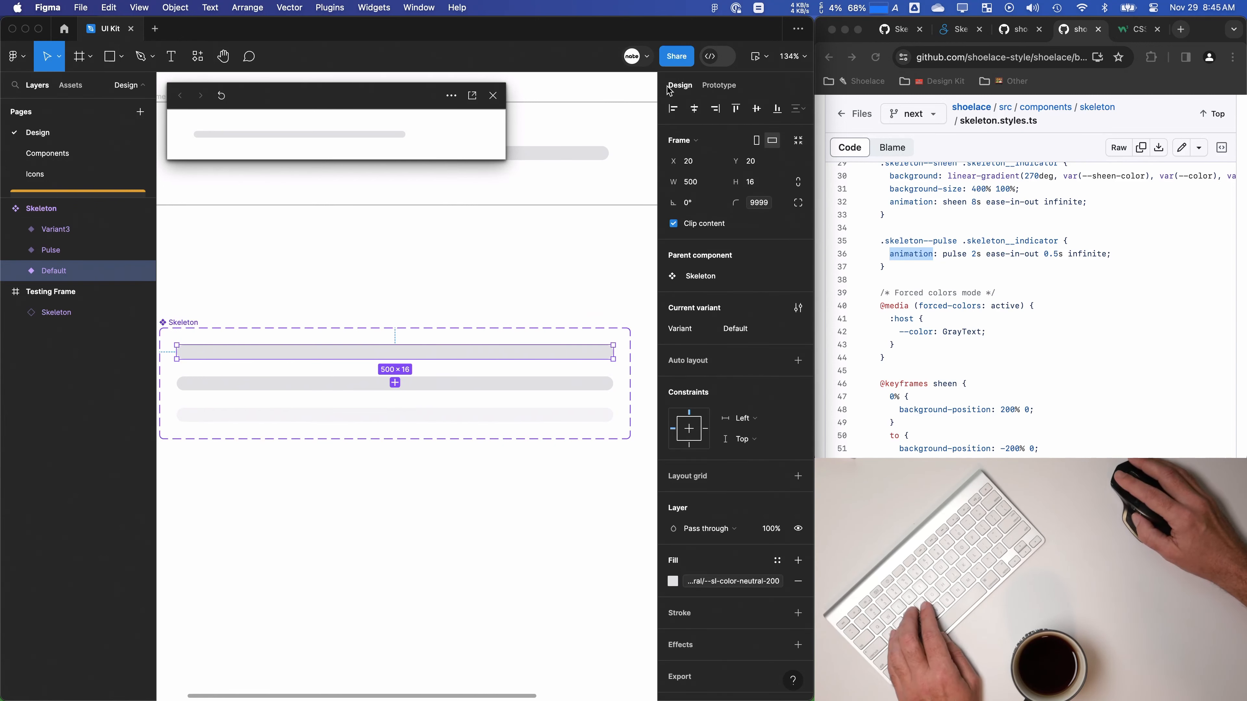
left_click(46, 238)
left_click(737, 329)
type("PulseEnd")
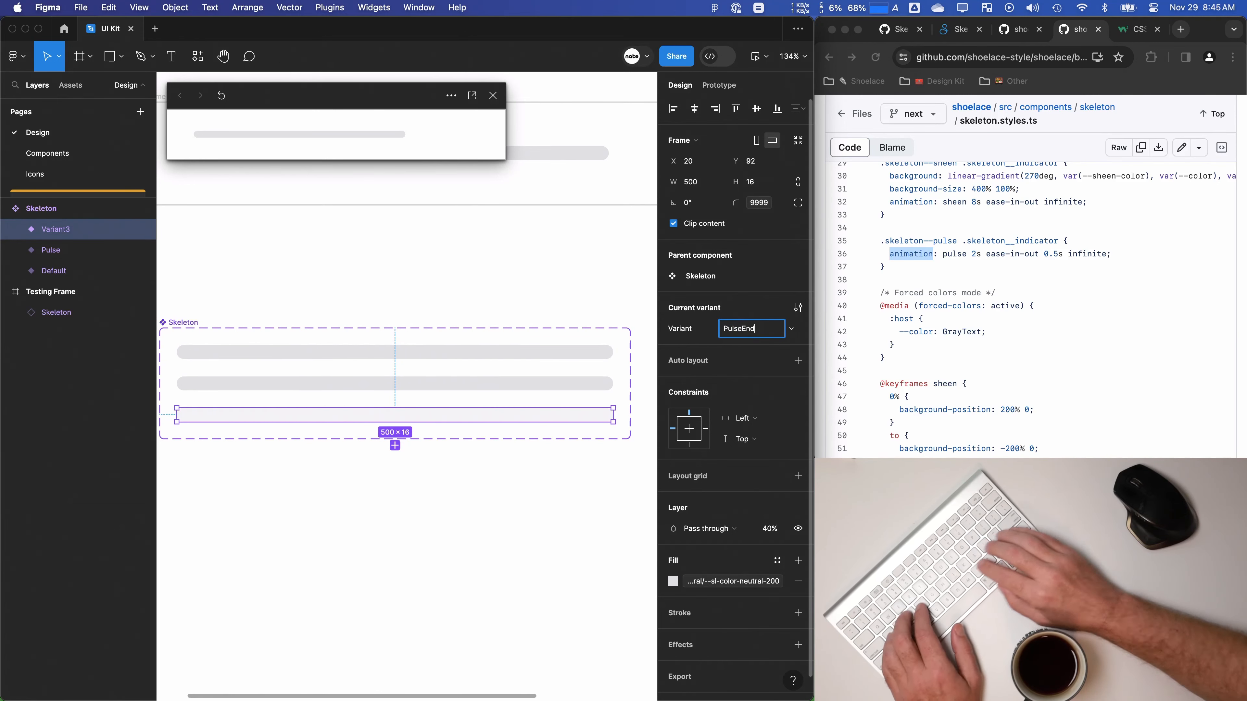
key("Return")
Step: Switch the Skeleton instance in the Testing Frame to the Pulse variant
left_click(479, 284)
left_click_drag(344, 287, 369, 429)
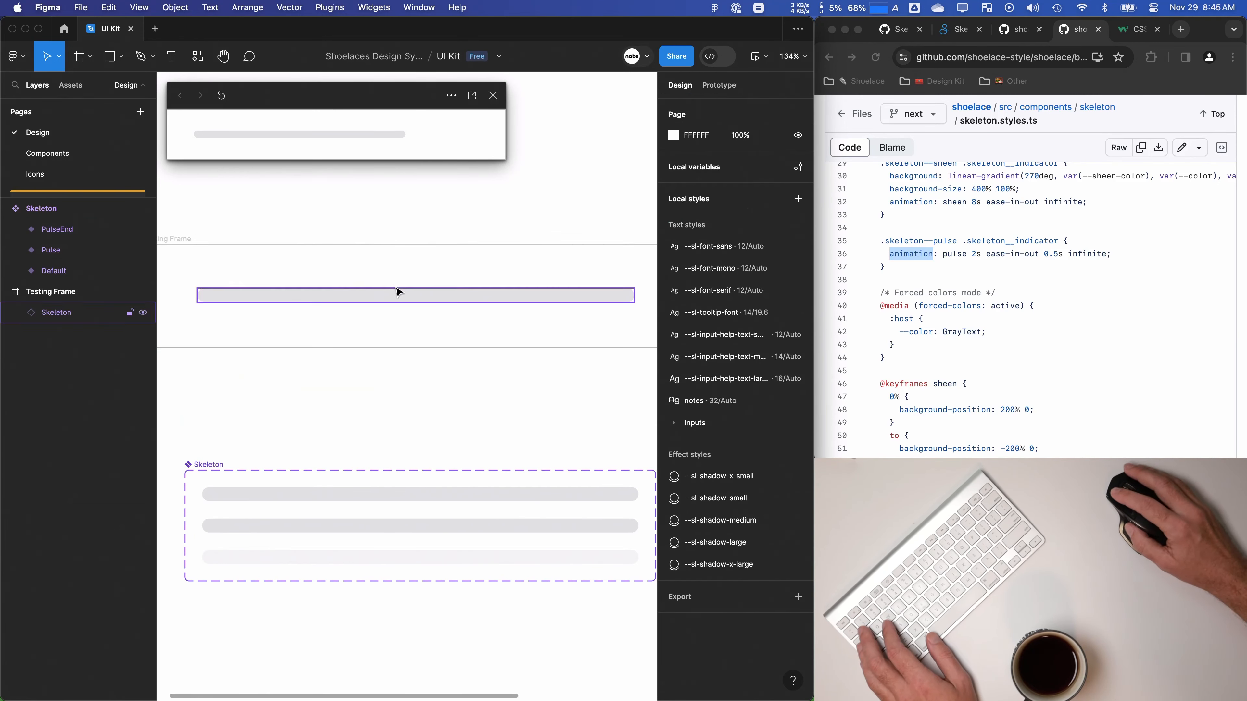
left_click(397, 290)
left_click(760, 282)
left_click(737, 295)
left_click(452, 207)
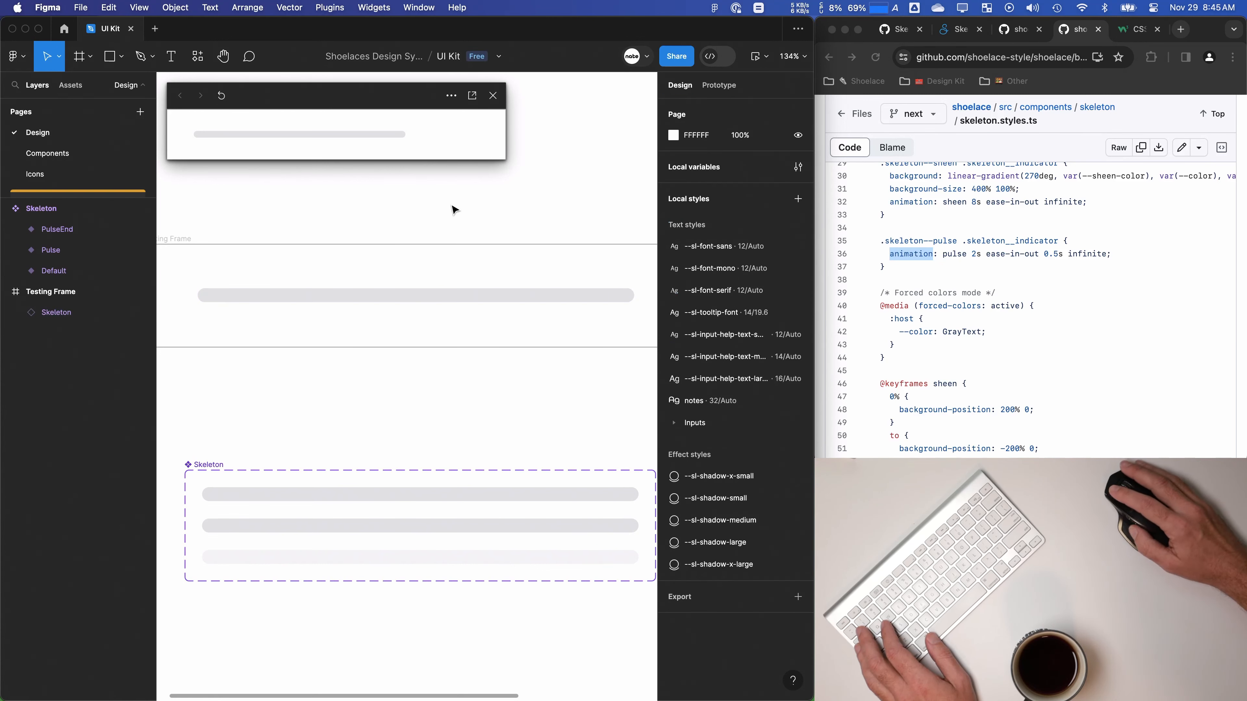
Step: Restart the prototype preview at a larger size, compare its pulse with the live Shoelace skeleton effects, and close the preview
left_click(223, 96)
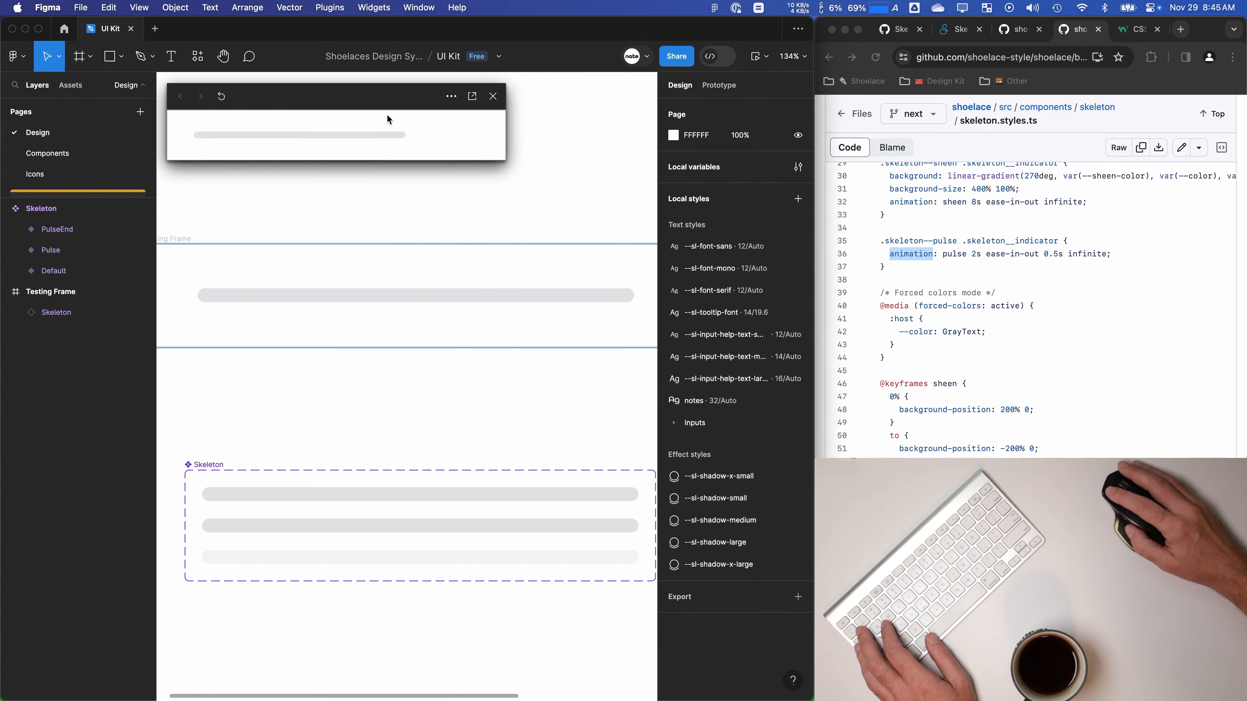
left_click_drag(499, 161, 778, 345)
left_click(1001, 33)
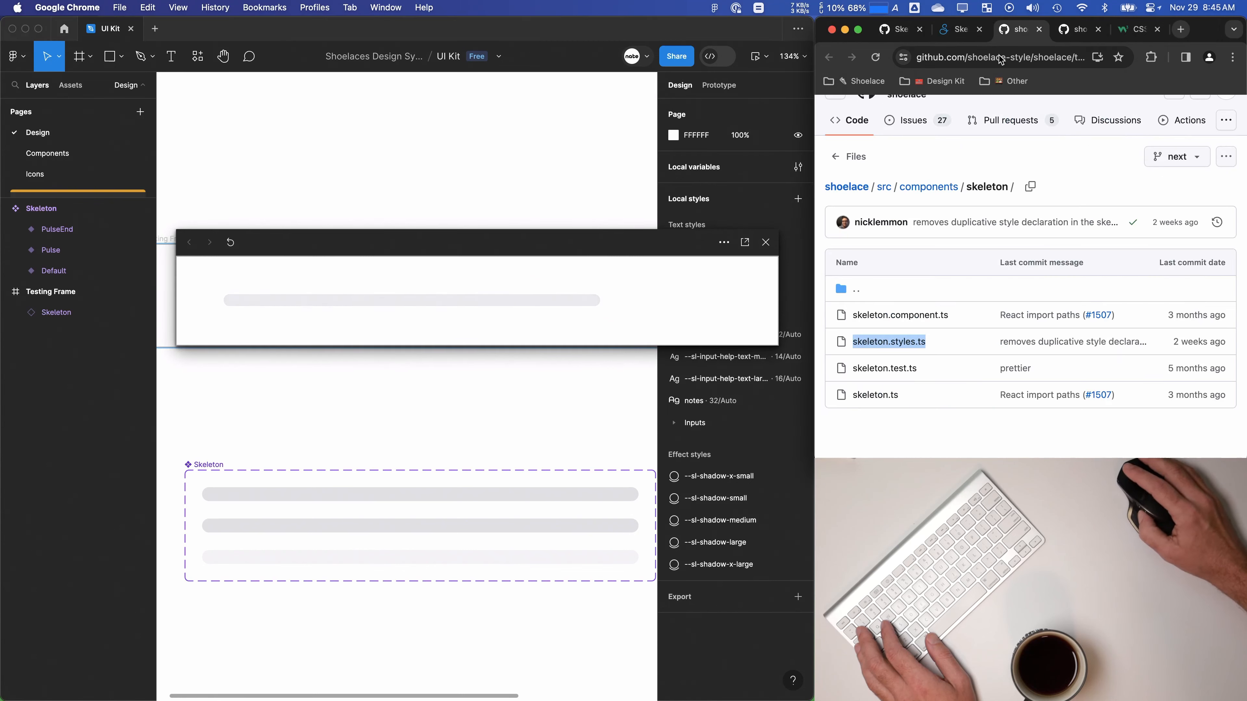
left_click(958, 29)
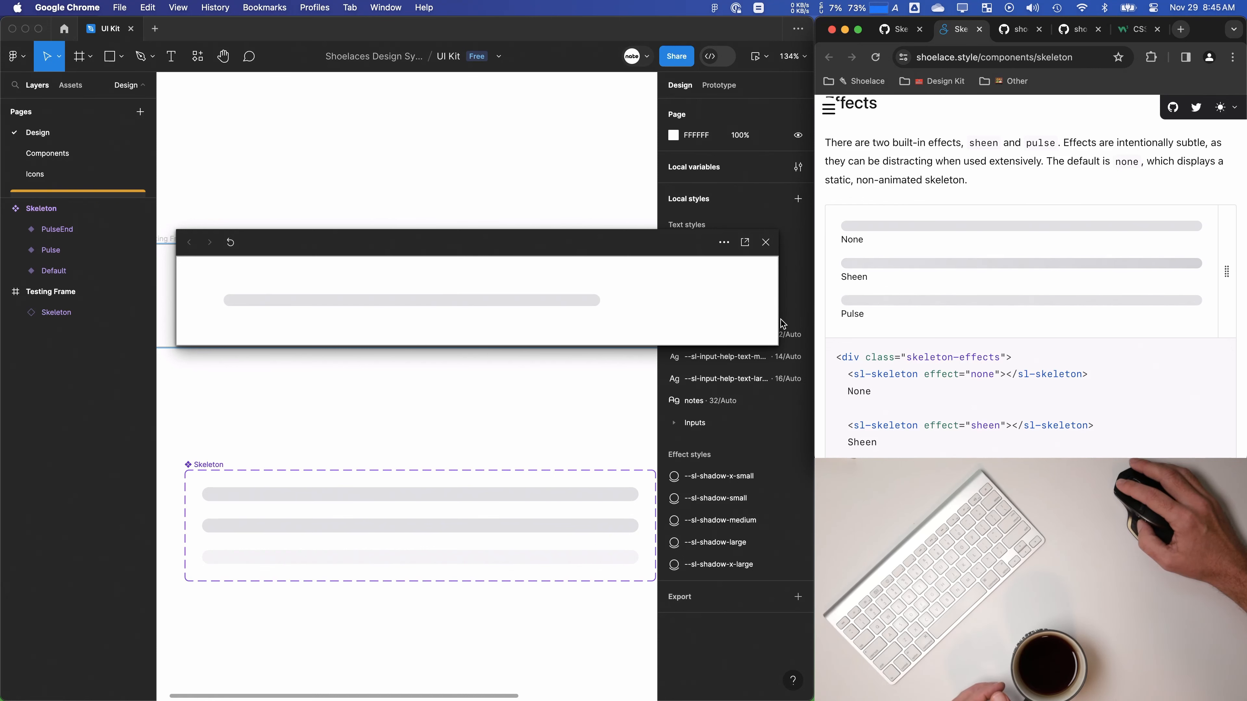
left_click(747, 265)
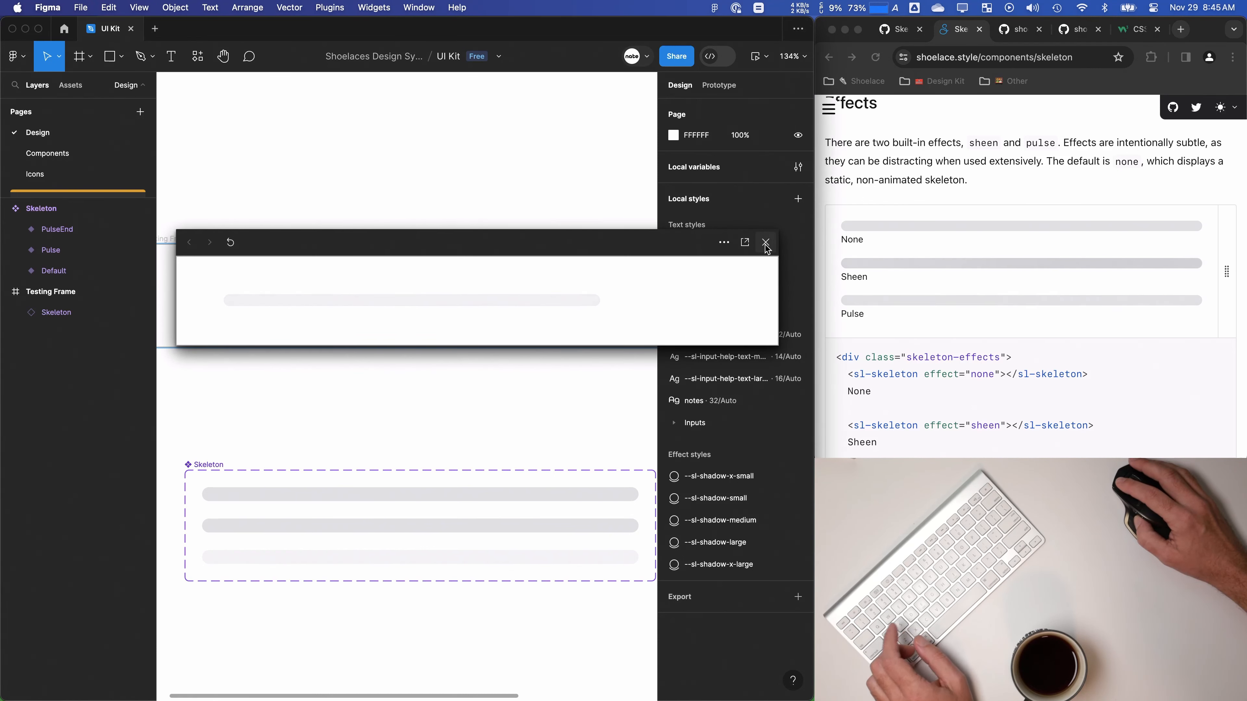
left_click(766, 242)
Step: Set the duration of the Pulse variant's delayed change to PulseEnd to 1000 ms
scroll(445, 473, "down", 3)
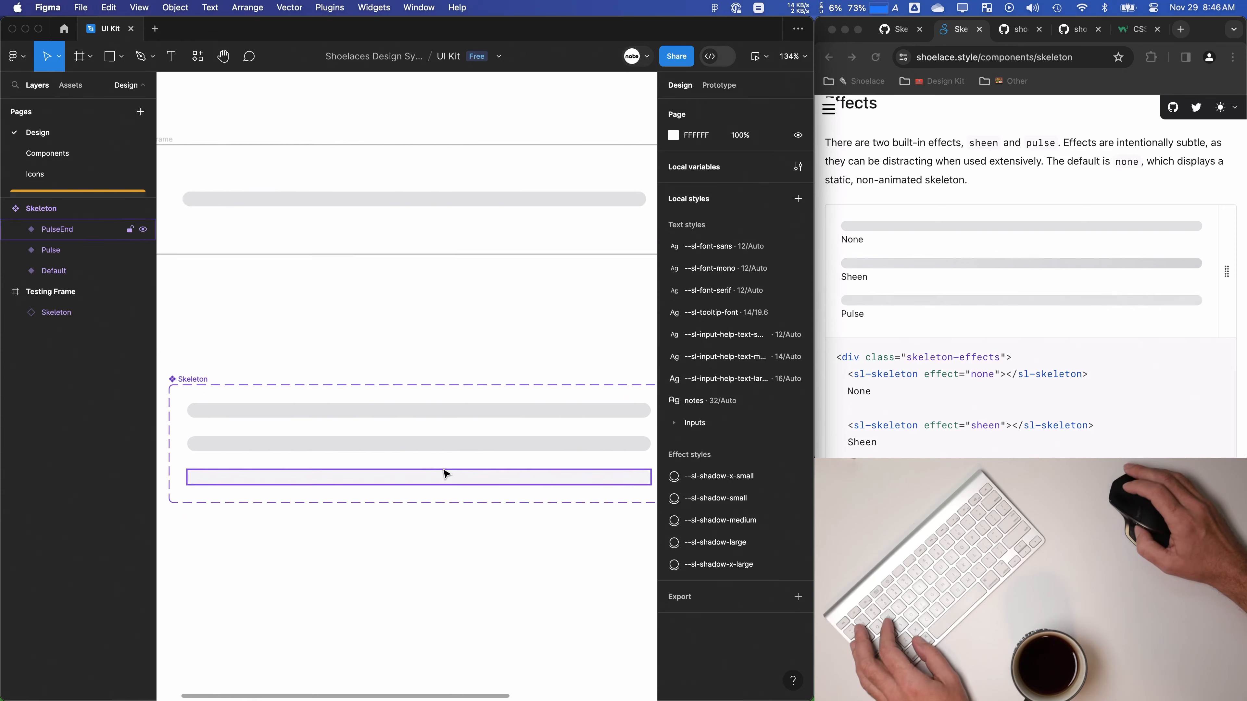
scroll(445, 473, "up", 2)
scroll(445, 473, "down", 1)
left_click(451, 481)
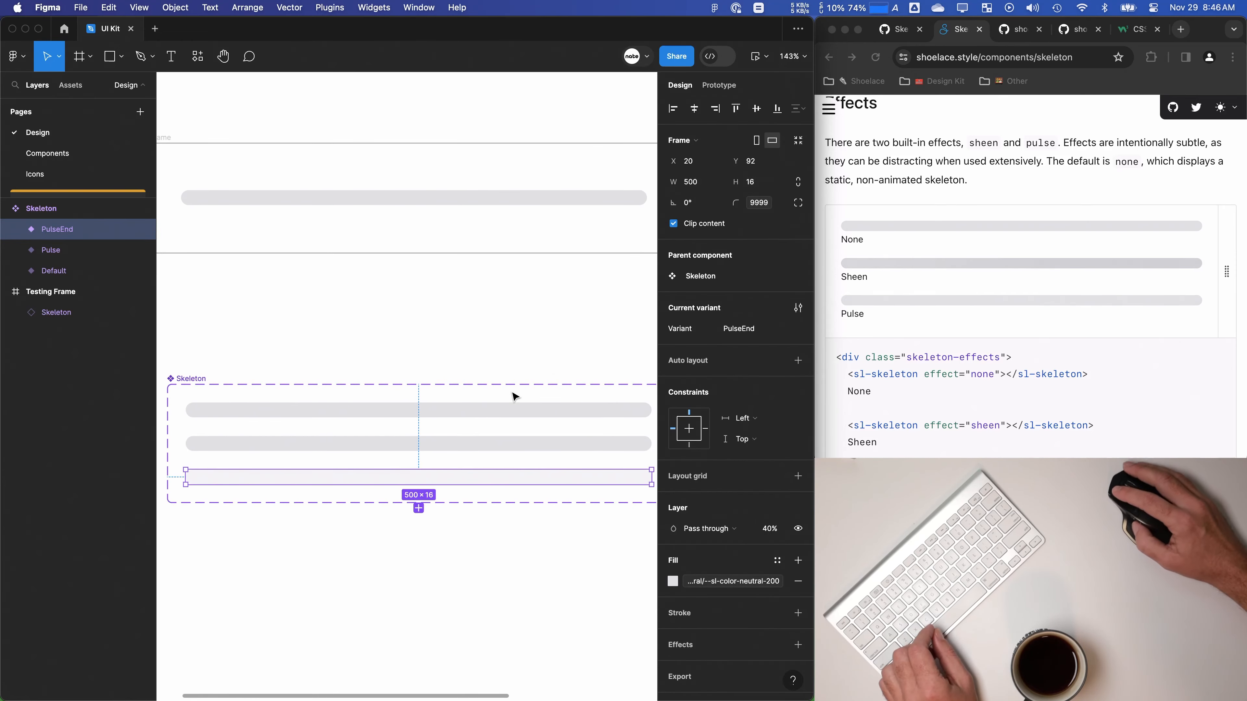
key("shift+e")
scroll(425, 451, "up", 5)
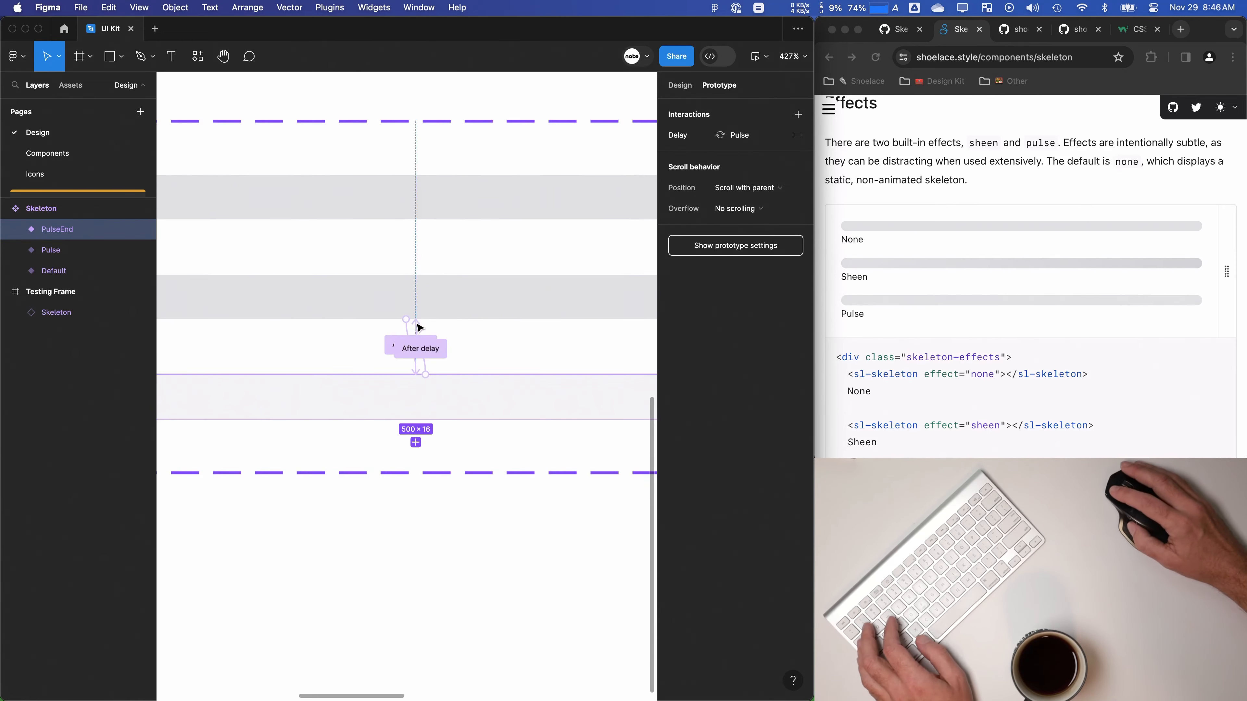
left_click(397, 349)
type("1000ms")
left_click(459, 376)
Step: Set PulseEnd's smart-animated change back to Pulse to Ease out with a 1000 ms duration
left_click(462, 413)
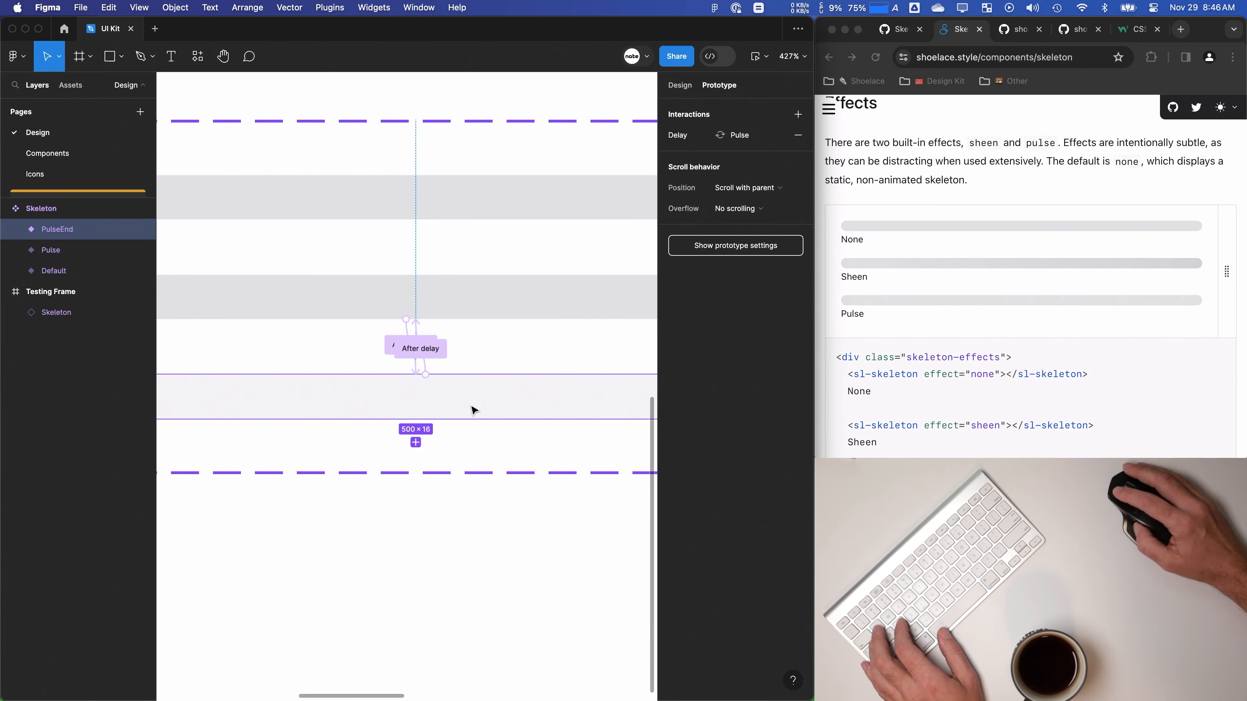
left_click(677, 135)
left_click(564, 250)
left_click(577, 250)
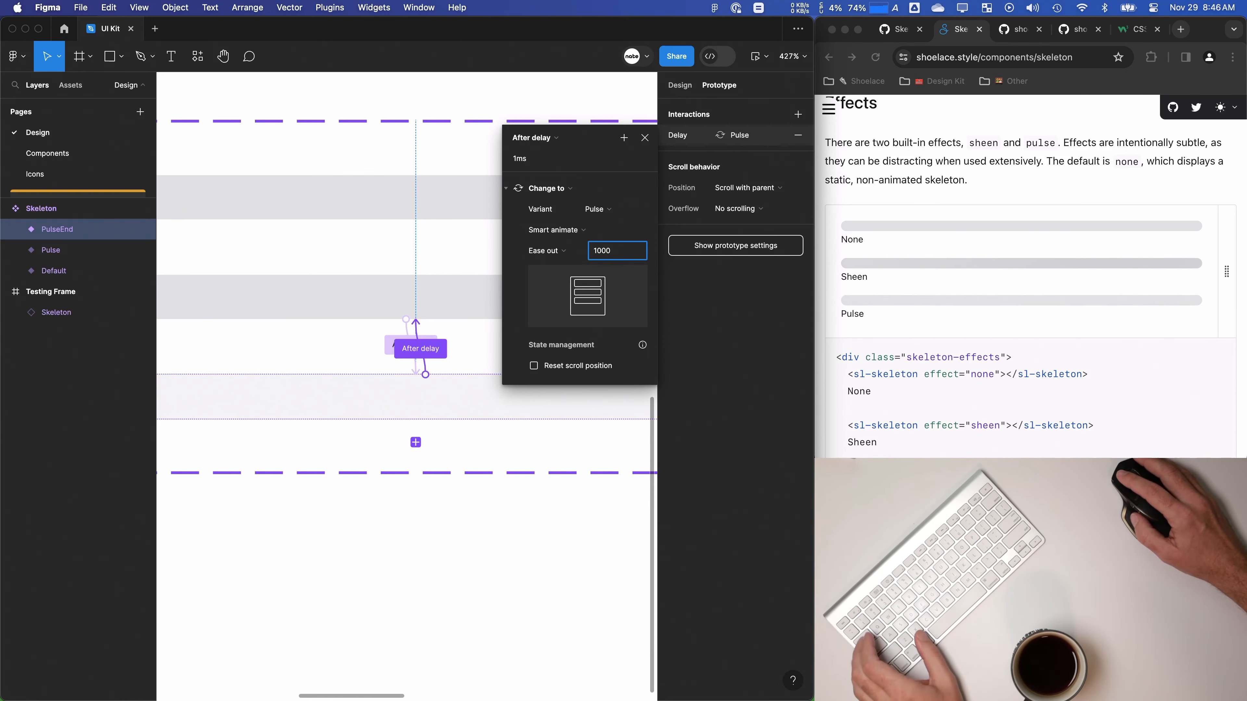
left_click(550, 250)
Step: Change the easing of the Pulse variant's transition to PulseEnd to Ease in
left_click(391, 346)
left_click(389, 346)
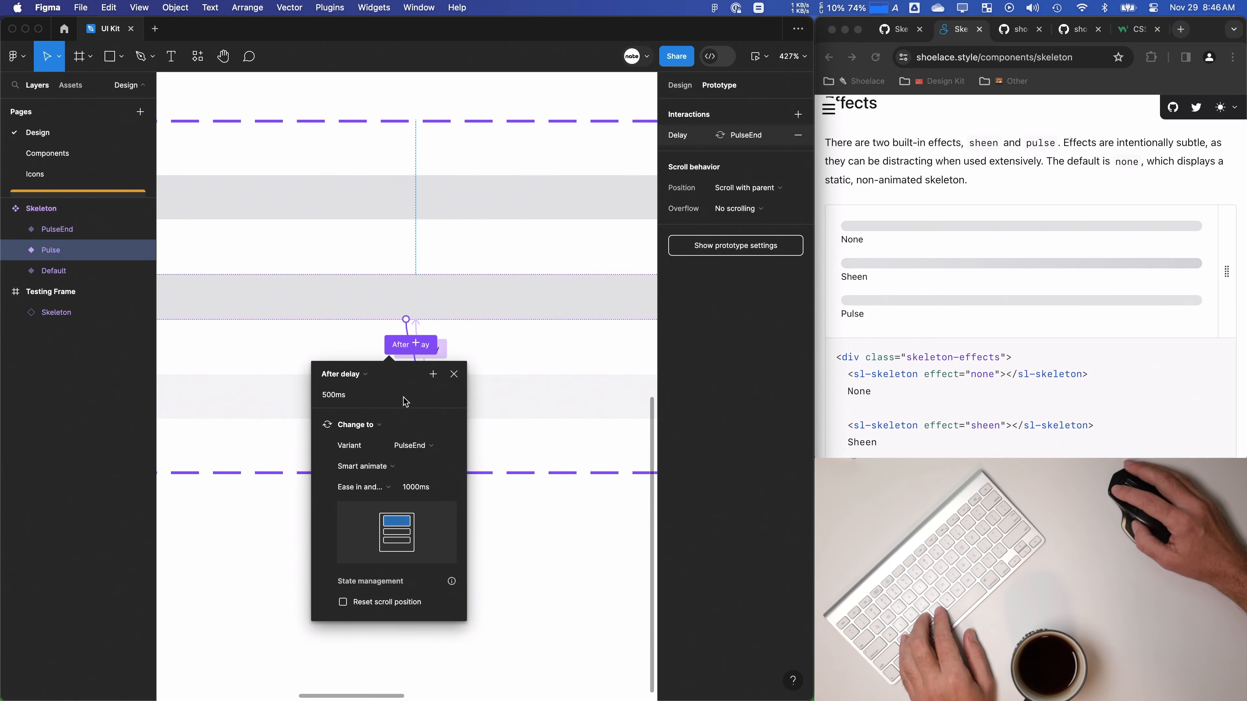
left_click(370, 488)
left_click(455, 374)
left_click(484, 359)
Step: Review the delay, easing and duration settings of the PulseEnd and Pulse interactions
scroll(524, 346, "up", 1)
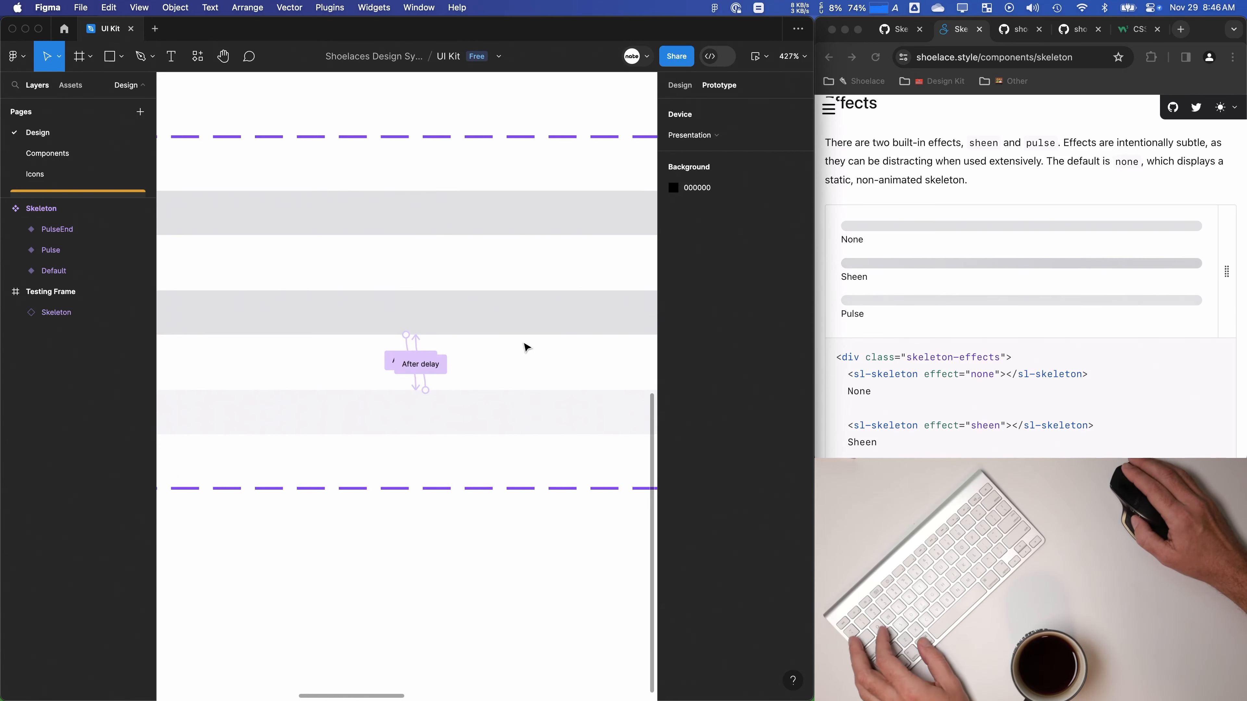
scroll(515, 353, "down", 2)
left_click_drag(510, 342, 455, 390)
scroll(466, 378, "down", 3)
left_click(491, 427)
left_click(738, 135)
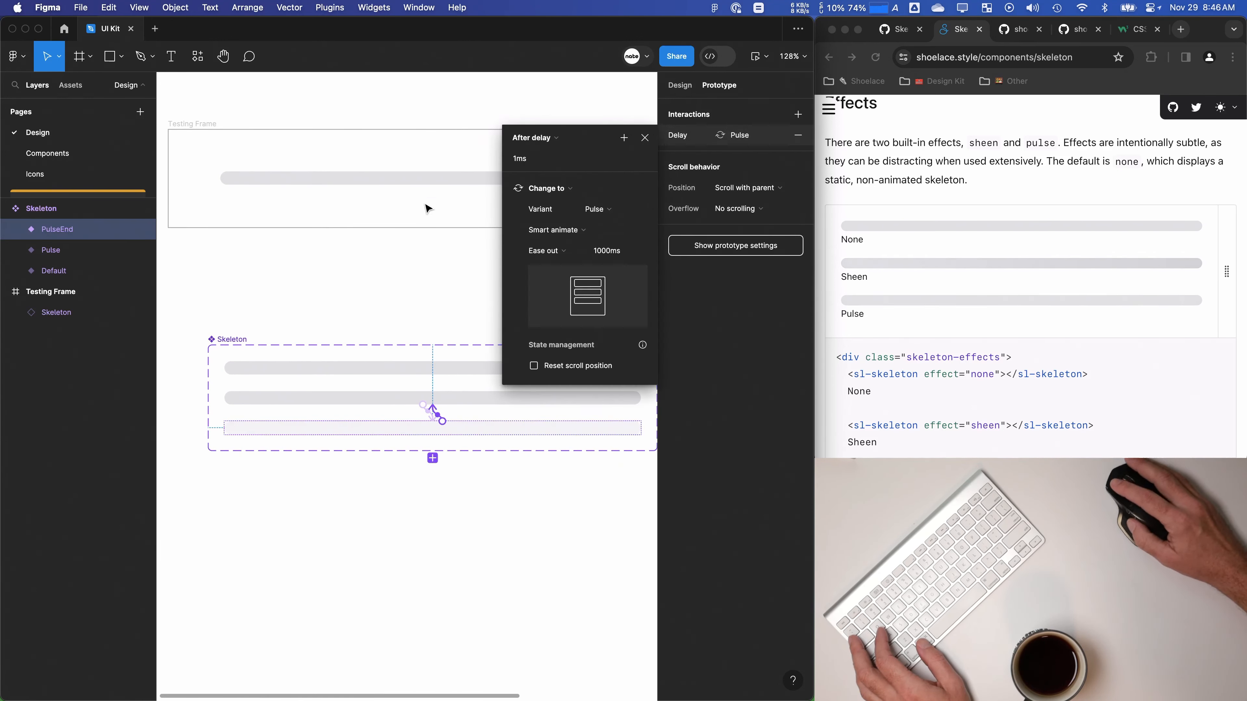
left_click(642, 140)
left_click(509, 398)
left_click(675, 140)
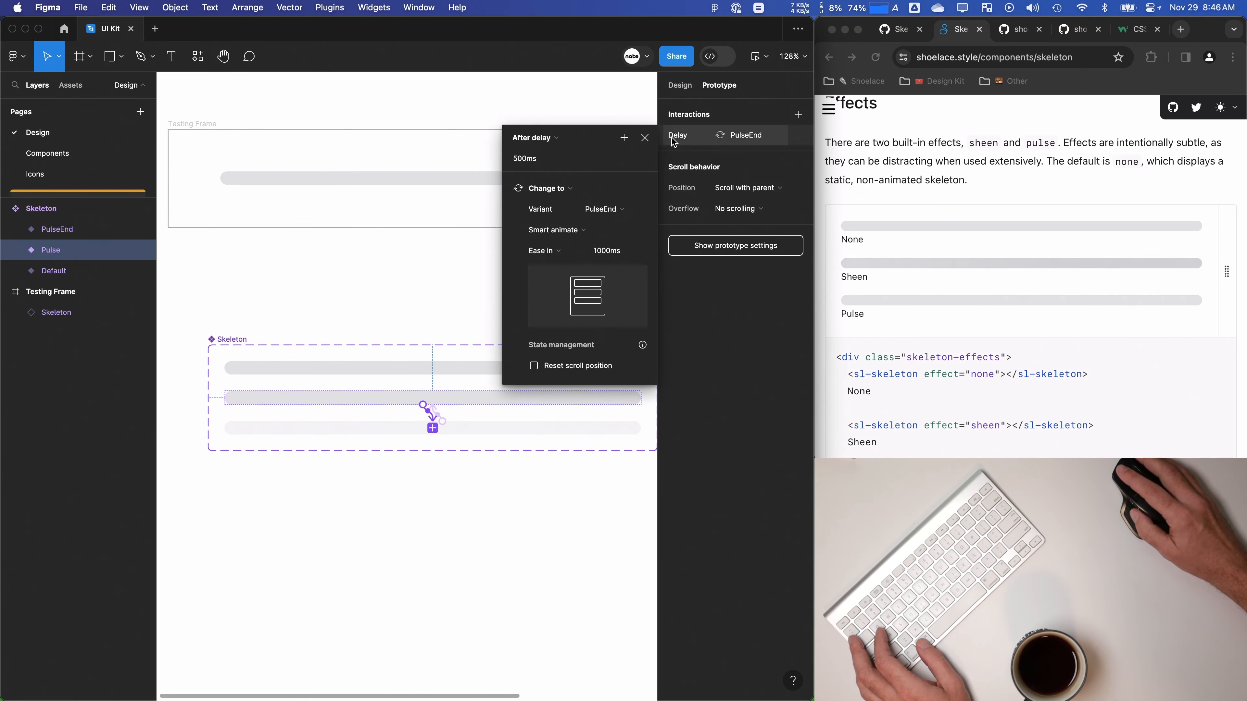
left_click(383, 286)
Step: Preview the Testing Frame prototype, compare its pulse with the live Shoelace effect, and close the preview
left_click_drag(448, 200, 481, 231)
left_click(747, 59)
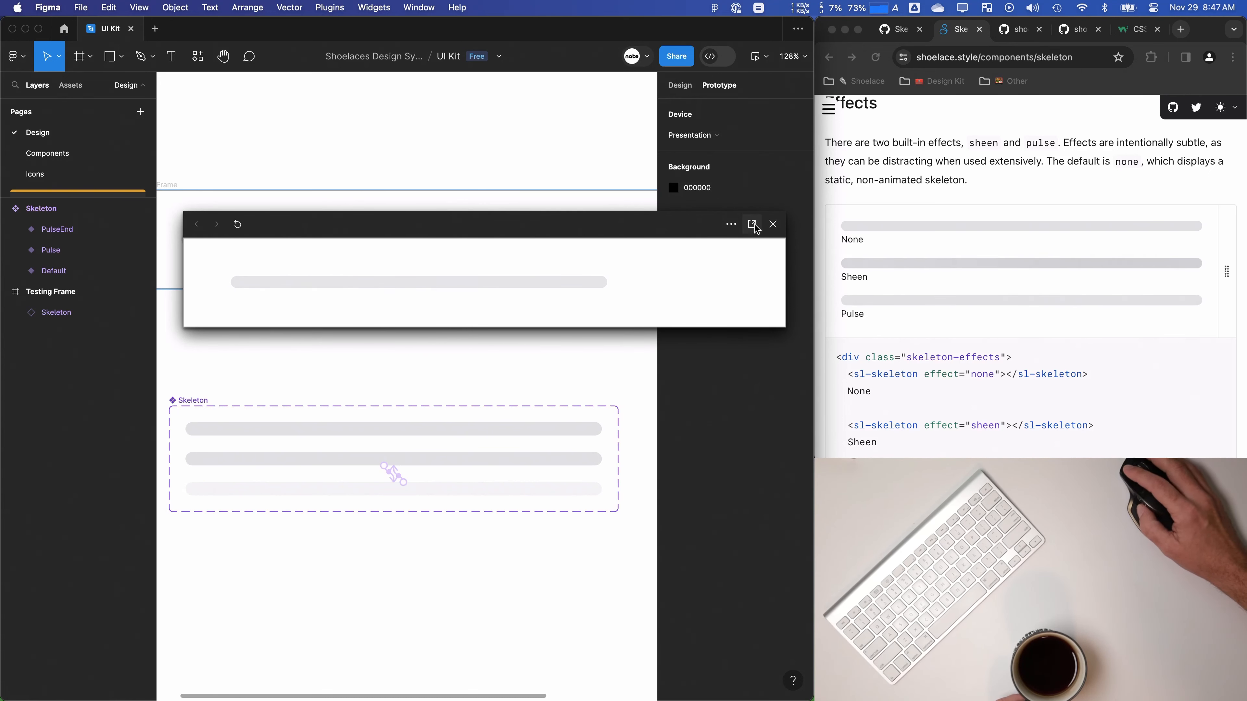
left_click(773, 224)
Step: Widen the Skeleton component set to the right to make room for more columns of variants
scroll(442, 327, "down", 5)
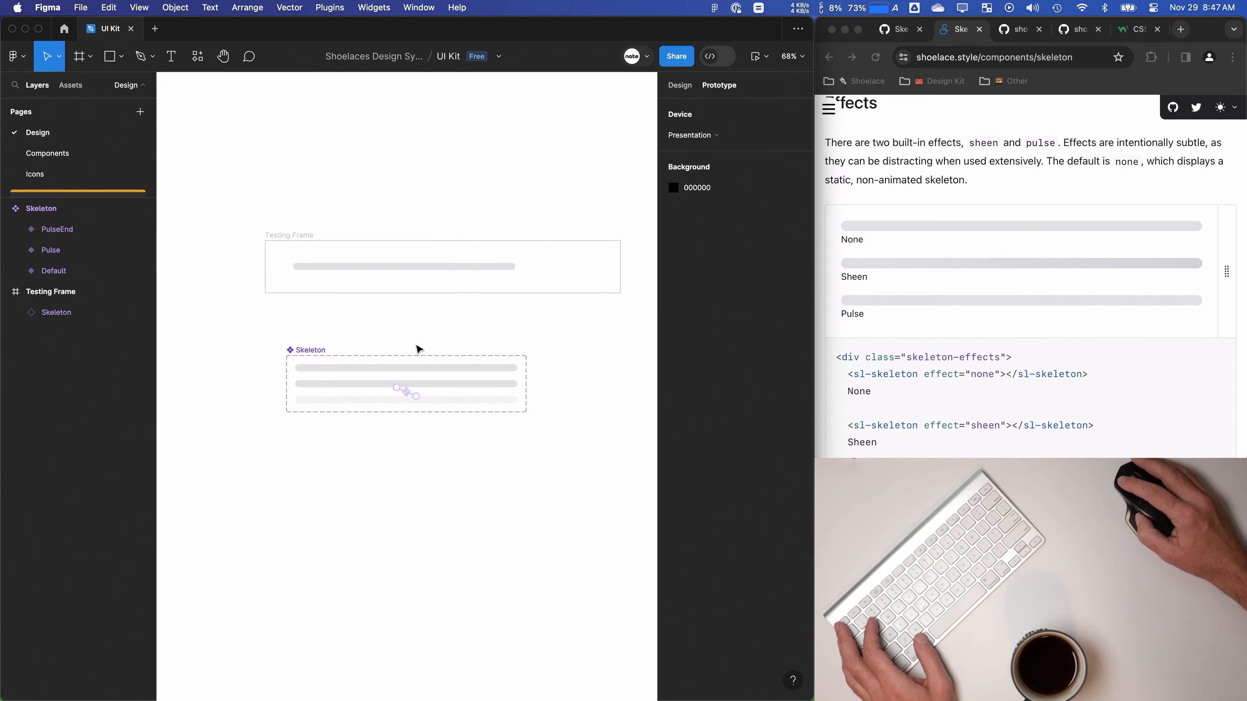
left_click(427, 358)
scroll(565, 378, "right", 3)
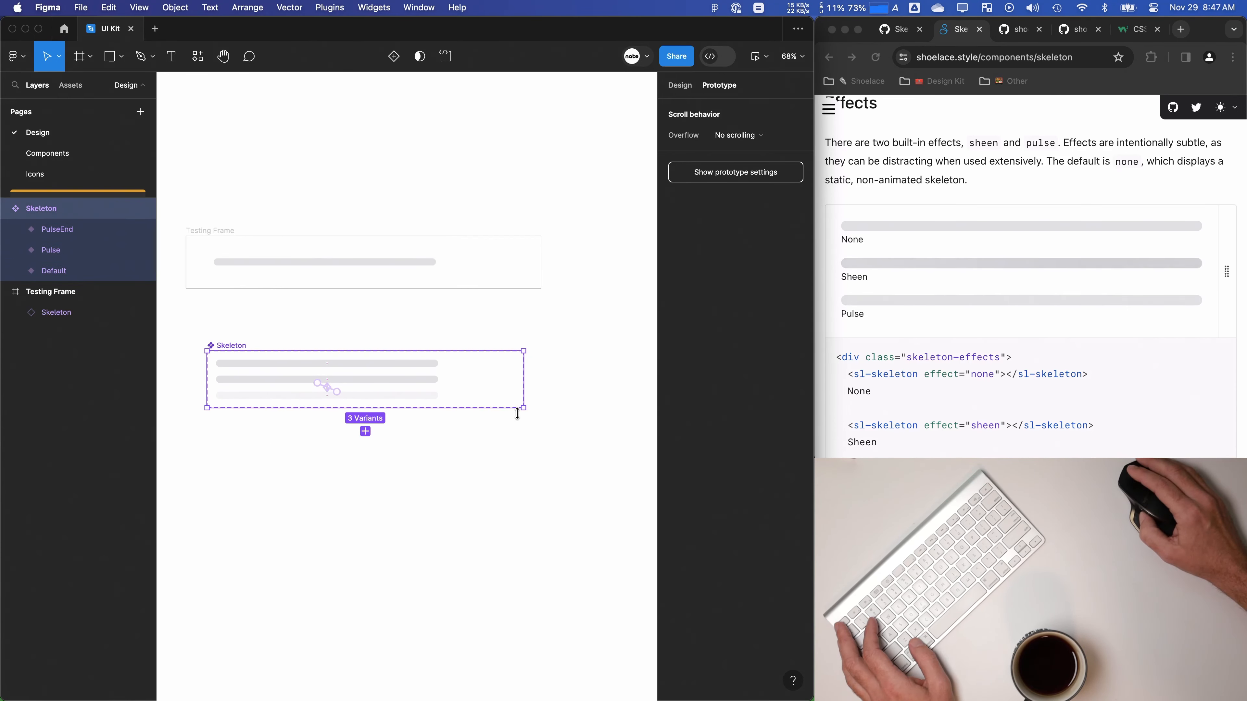
scroll(517, 414, "down", 2)
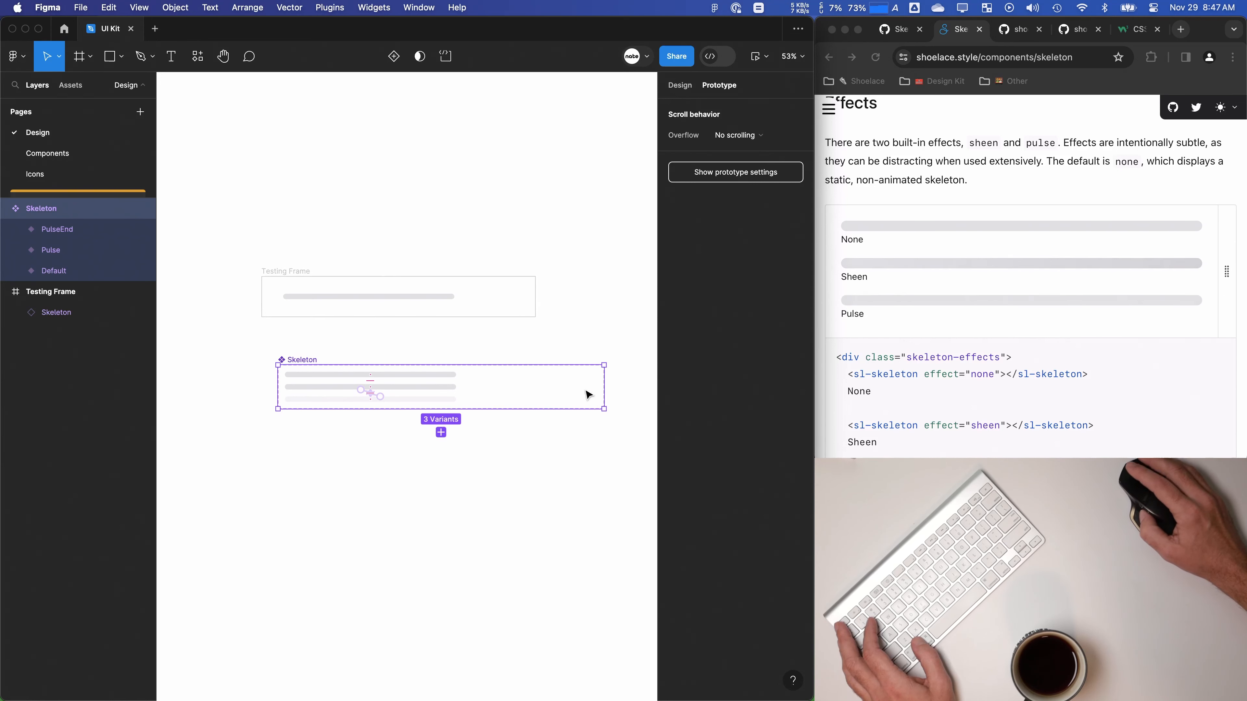
scroll(597, 385, "down", 2)
scroll(411, 415, "right", 1)
left_click(476, 497)
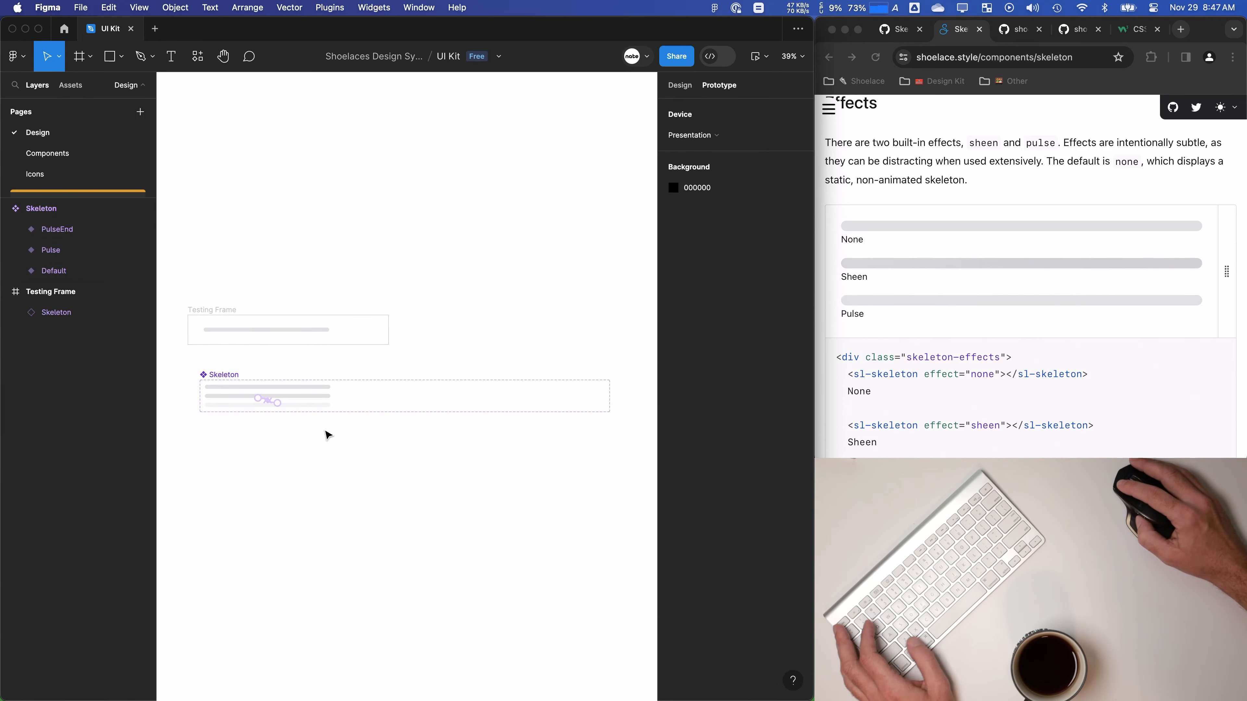
Step: Move the Pulse and PulseEnd variants together to the right end of the Skeleton set, with Pulse level with Default
left_click(315, 408)
left_click(314, 404, "shift")
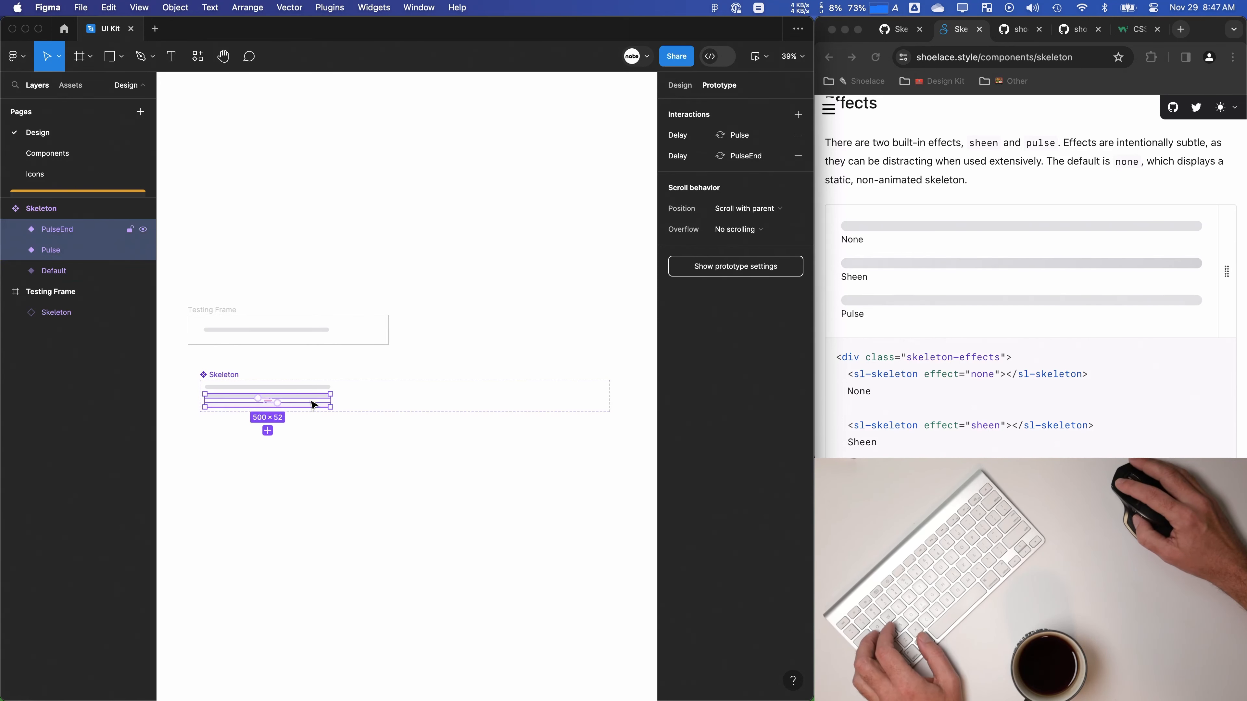
left_click_drag(314, 404, 379, 398)
left_click_drag(566, 398, 583, 391)
Step: Add a text label reading "Sheen" above the Skeleton component set
left_click(286, 355)
key("t")
left_click(253, 365)
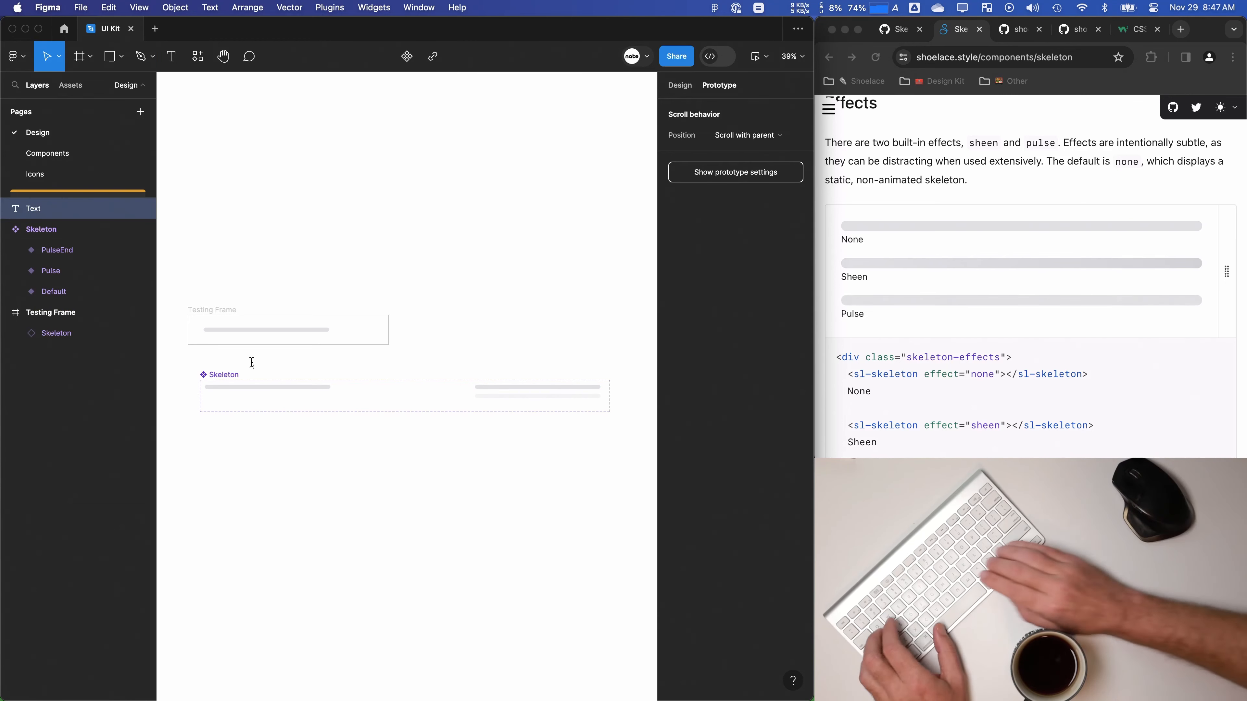
type("Sheen")
key("Escape")
key("Escape")
Step: Place the Sheen label above the Default column and duplicate it twice rightward to head the other columns
left_click_drag(257, 365, 389, 374)
scroll(367, 390, "up", 3)
left_click_drag(194, 357, 642, 360)
scroll(515, 371, "right", 3)
scroll(532, 373, "up", 3)
scroll(520, 366, "down", 4)
scroll(507, 354, "up", 5)
scroll(507, 355, "up", 2)
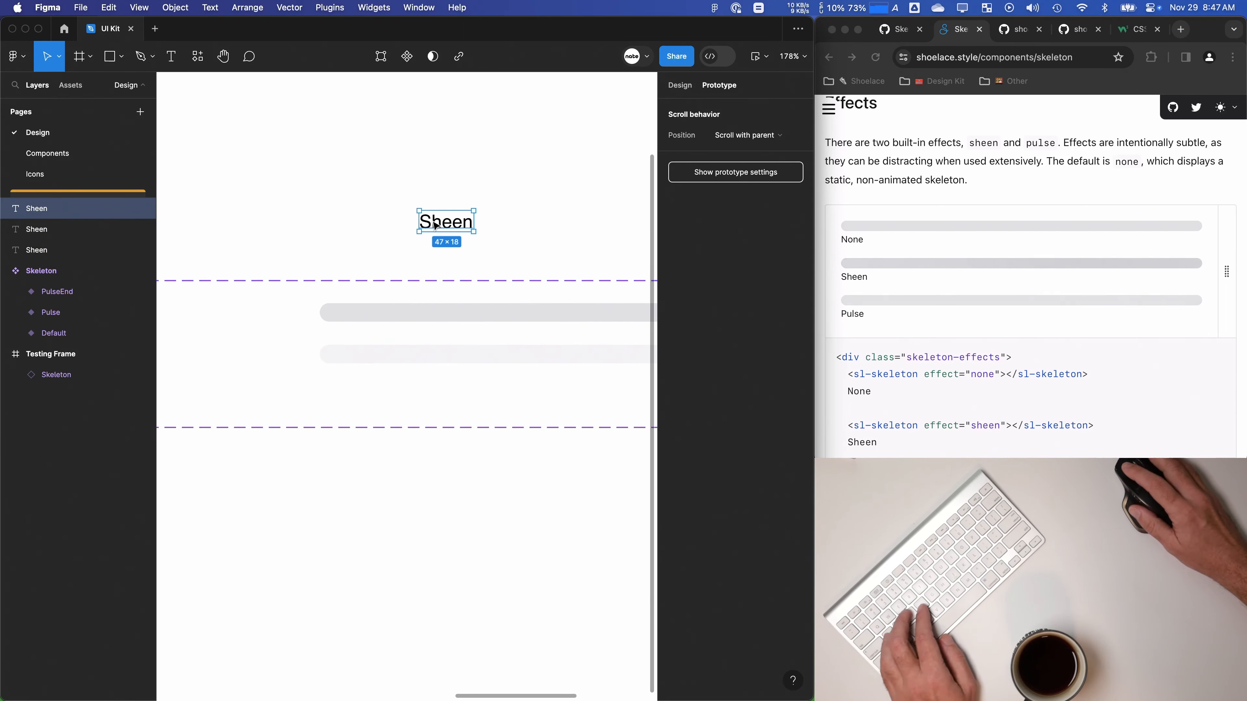
Step: Change the rightmost Sheen label to read "Pulse" and position it above the Pulse variants
double_click(435, 225)
type("Pulse")
key("Escape")
left_click_drag(443, 225, 532, 247)
left_click(466, 361)
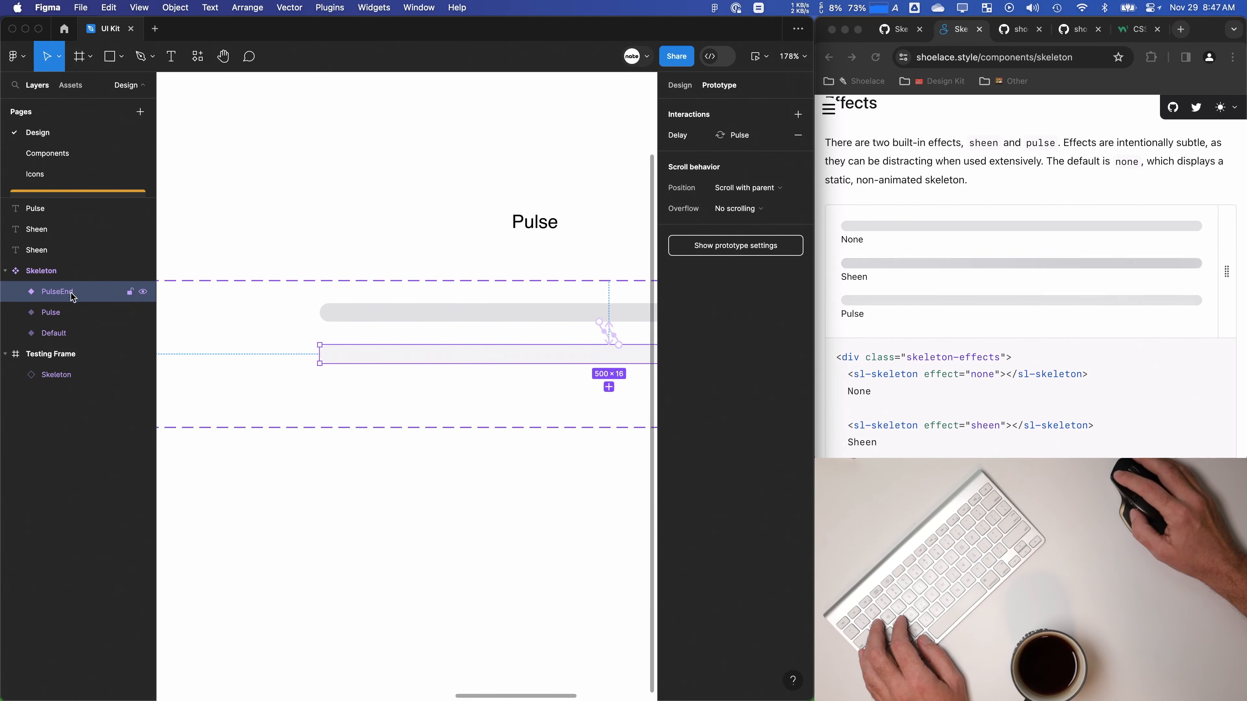
key("Return")
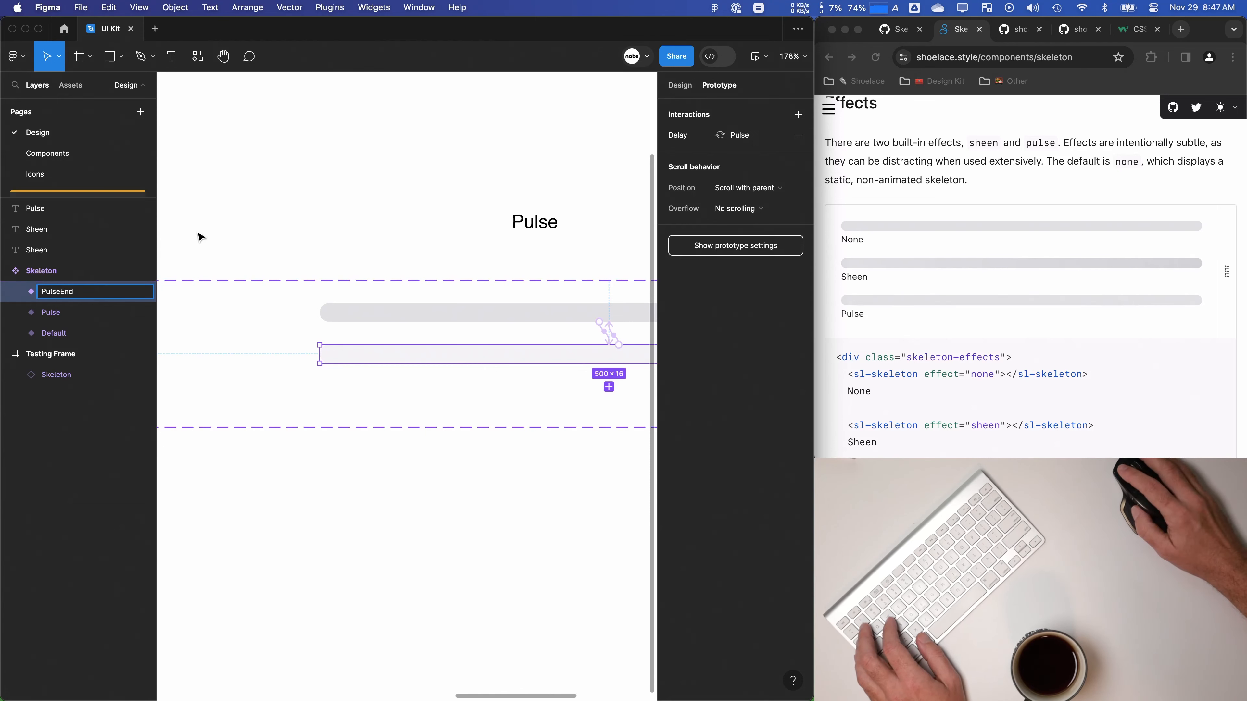
left_click(546, 317)
scroll(564, 315, "up", 1)
left_click(687, 136)
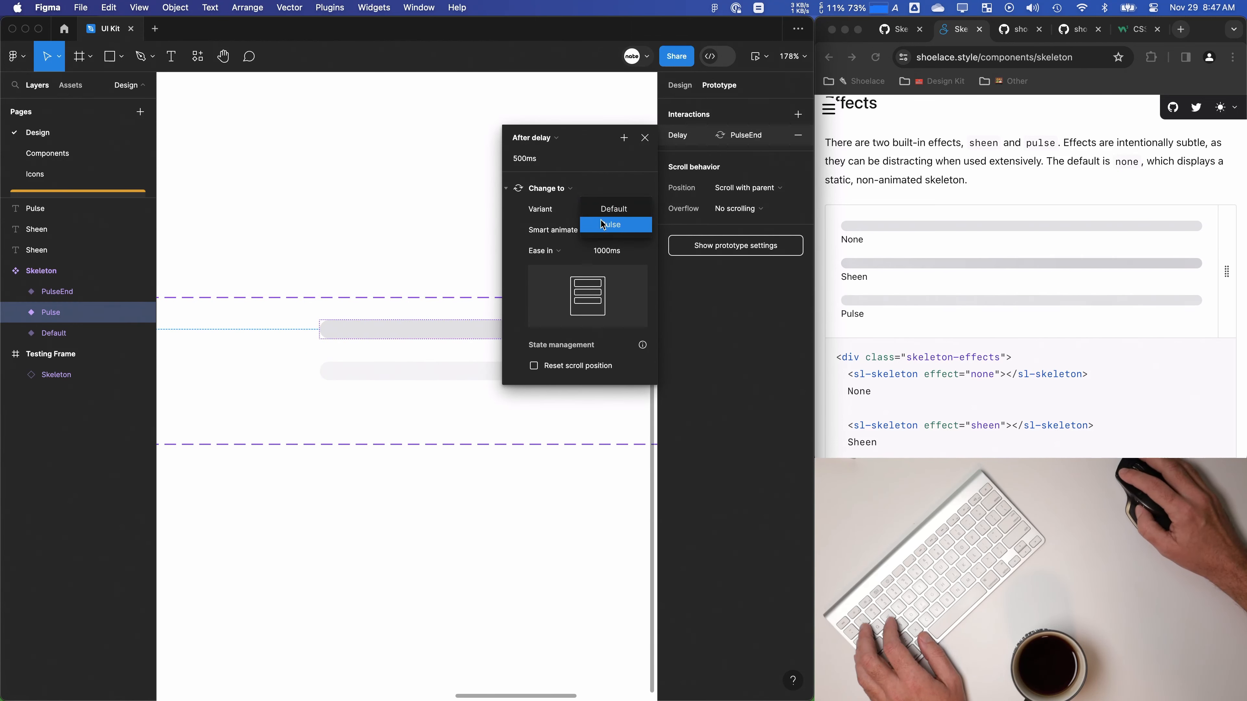
left_click(644, 138)
left_click_drag(534, 203, 517, 209)
double_click(58, 294)
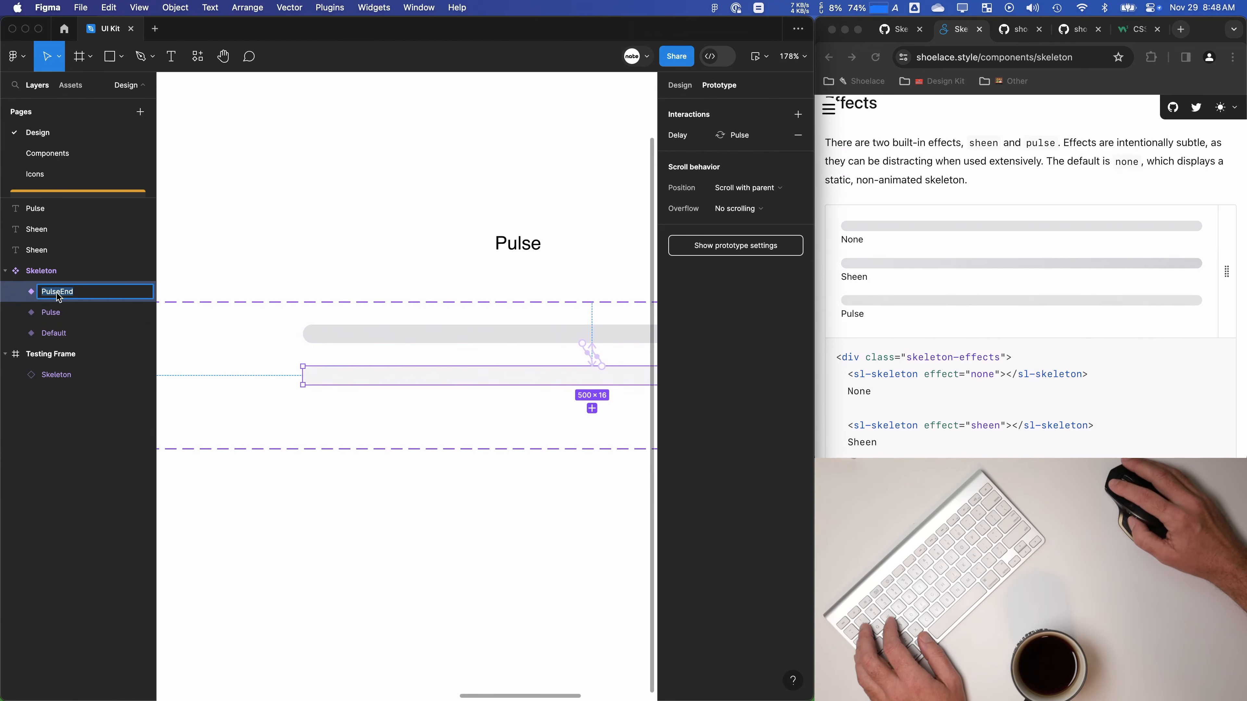
left_click(436, 221)
Step: Check the variant setting of the Testing Frame's Skeleton instance, then preview the prototype and close the preview
scroll(402, 260, "down", 5)
left_click_drag(226, 284, 487, 392)
left_click(280, 301)
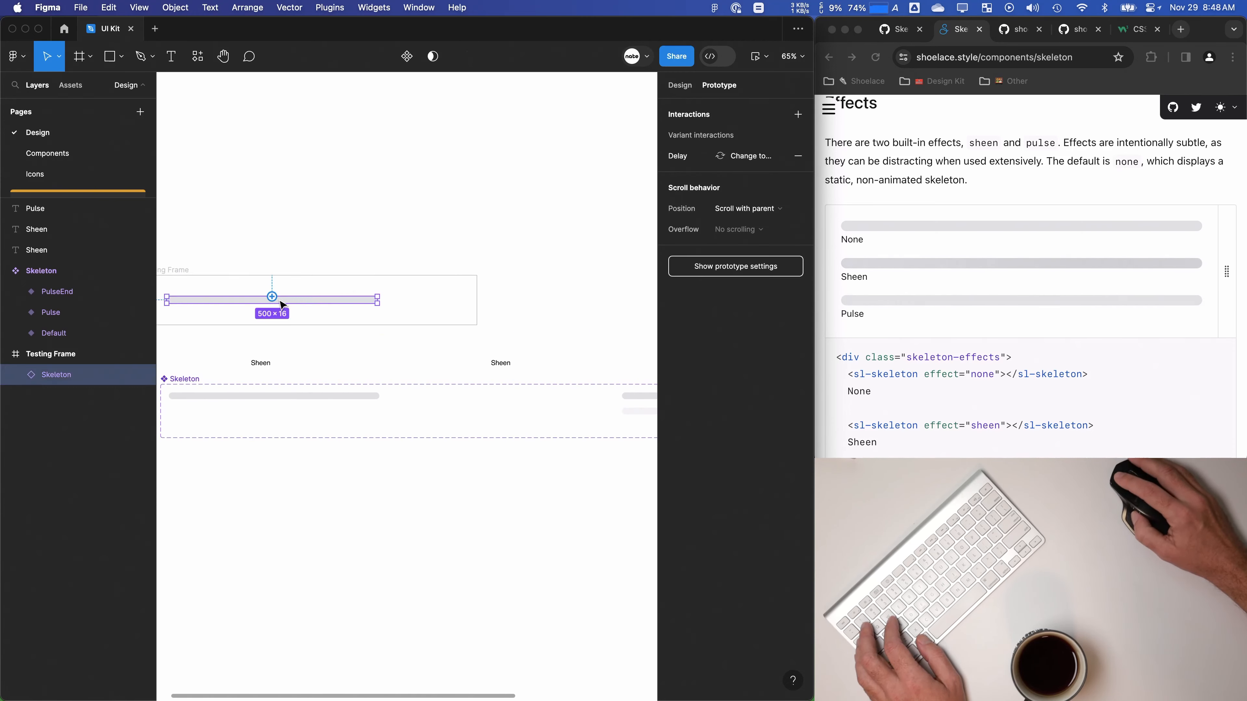
left_click(680, 85)
left_click(726, 276)
left_click(693, 279)
left_click_drag(491, 245, 630, 277)
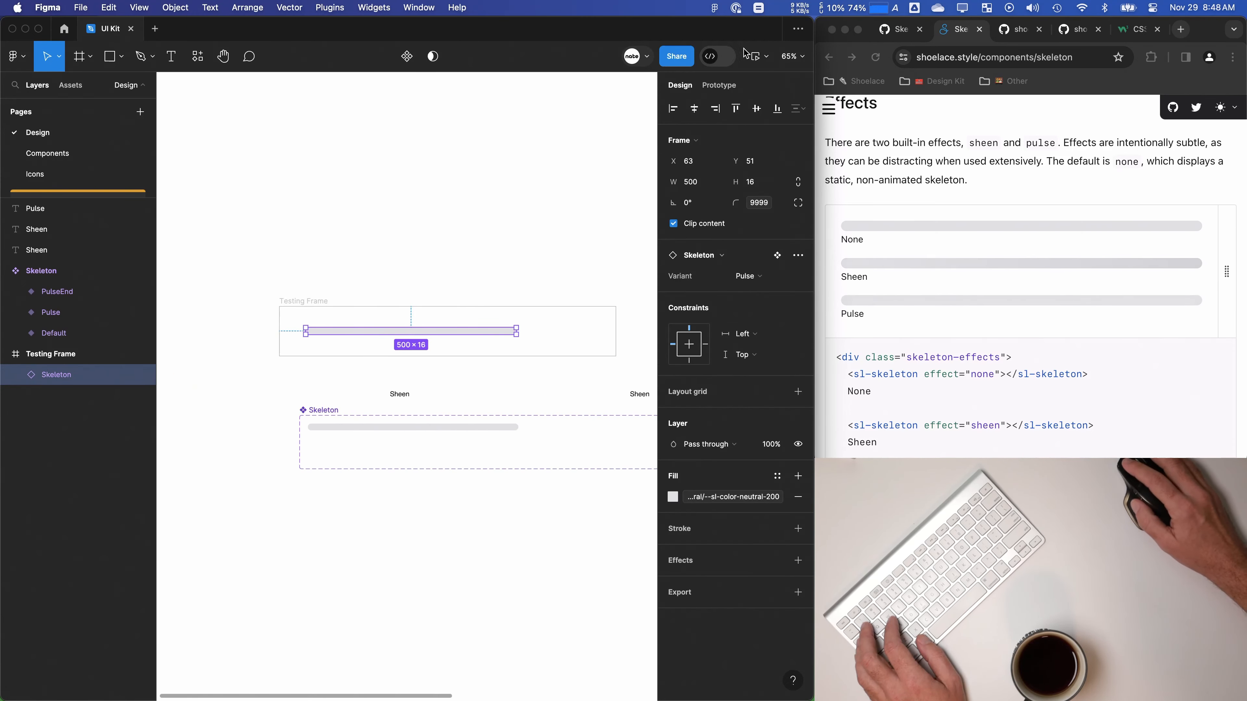
left_click(755, 56)
left_click(773, 224)
Step: Duplicate the Default variant into the empty middle column of the Skeleton set, under the Sheen label
scroll(485, 394, "down", 2)
scroll(485, 395, "right", 3)
scroll(485, 395, "down", 3)
left_click(557, 309)
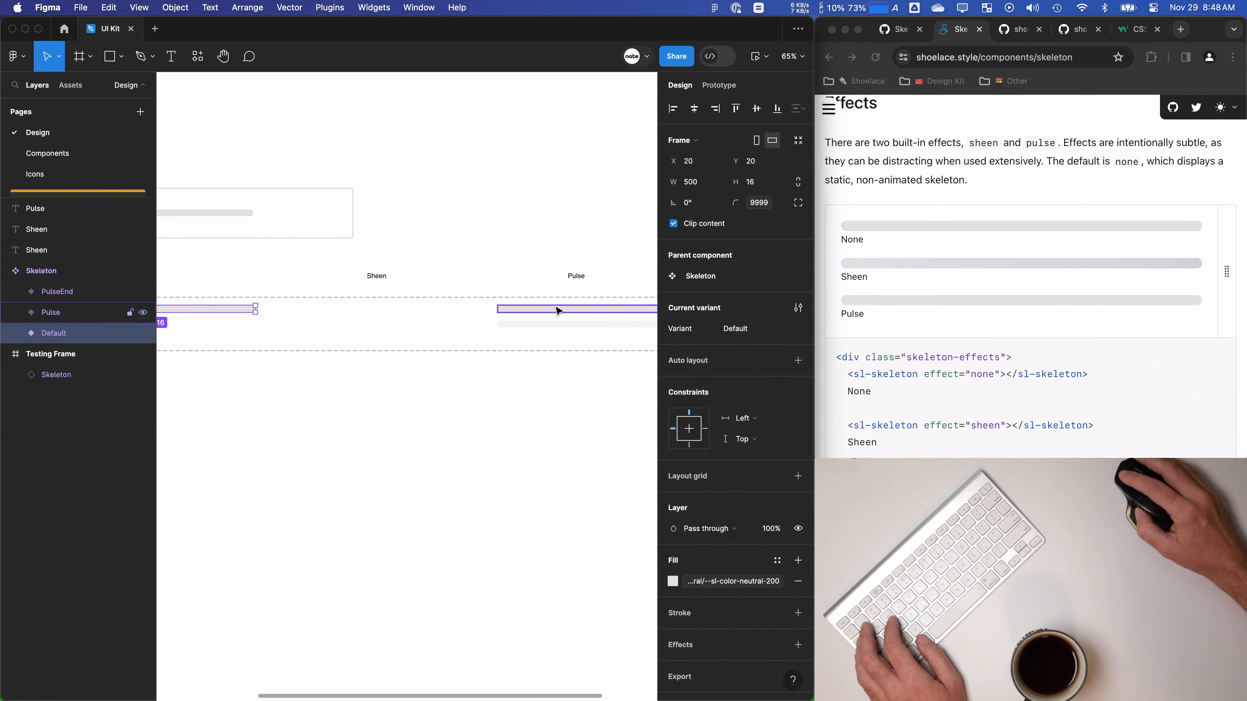
left_click(361, 317)
left_click_drag(224, 310, 453, 313, "alt")
left_click(445, 350)
scroll(410, 353, "down", 1)
scroll(408, 354, "up", 4)
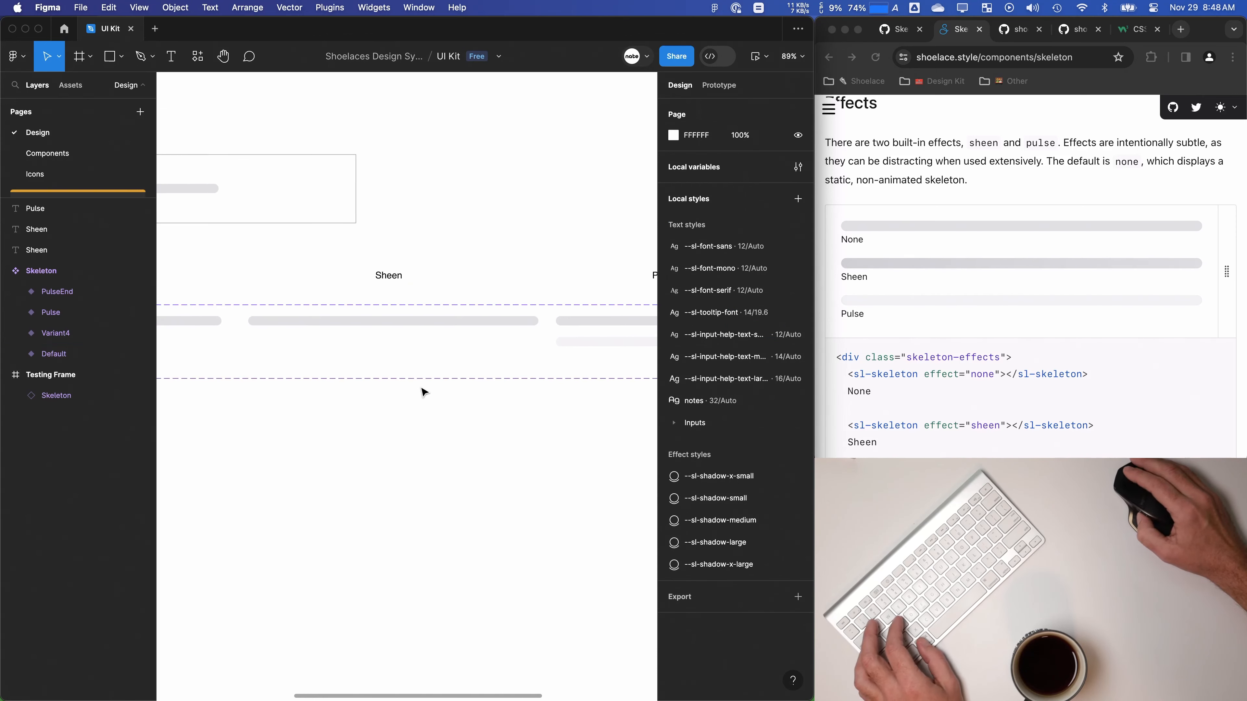
Step: Switch to Chrome and examine the sheen gradient, animation and keyframe rules in skeleton.styles.ts on GitHub
left_click(1044, 262)
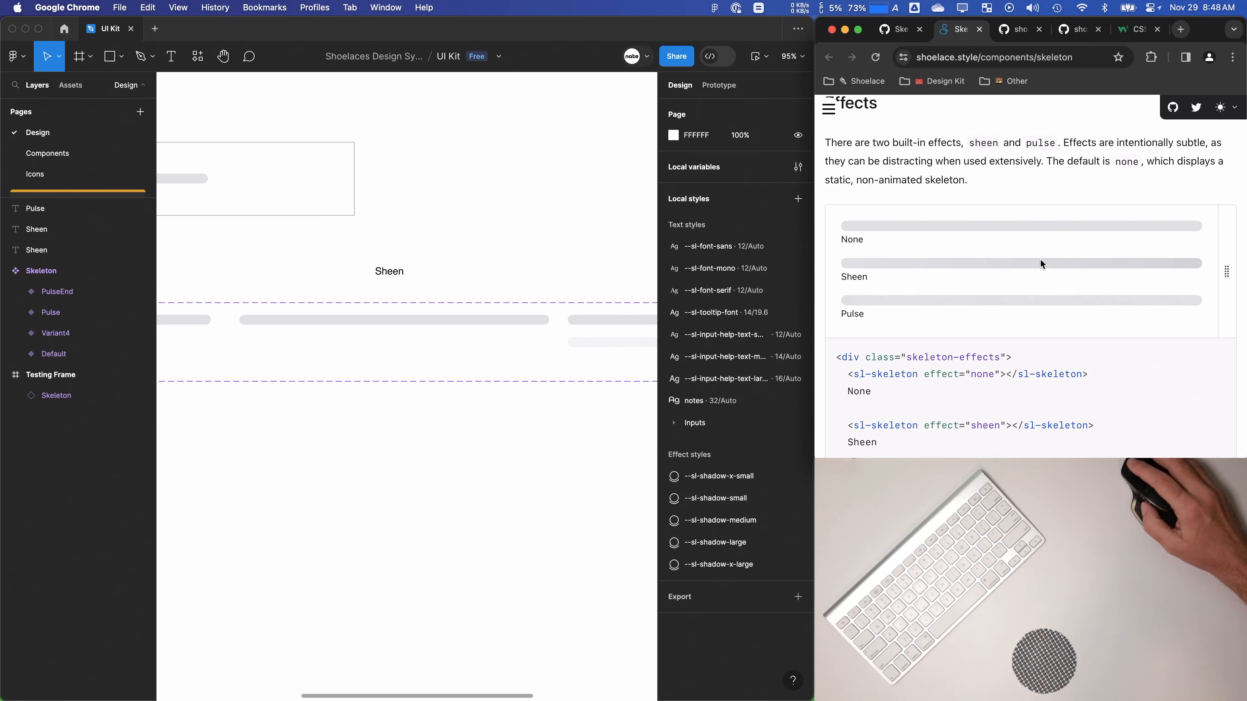
left_click(1074, 29)
left_click(1125, 33)
left_click(466, 390)
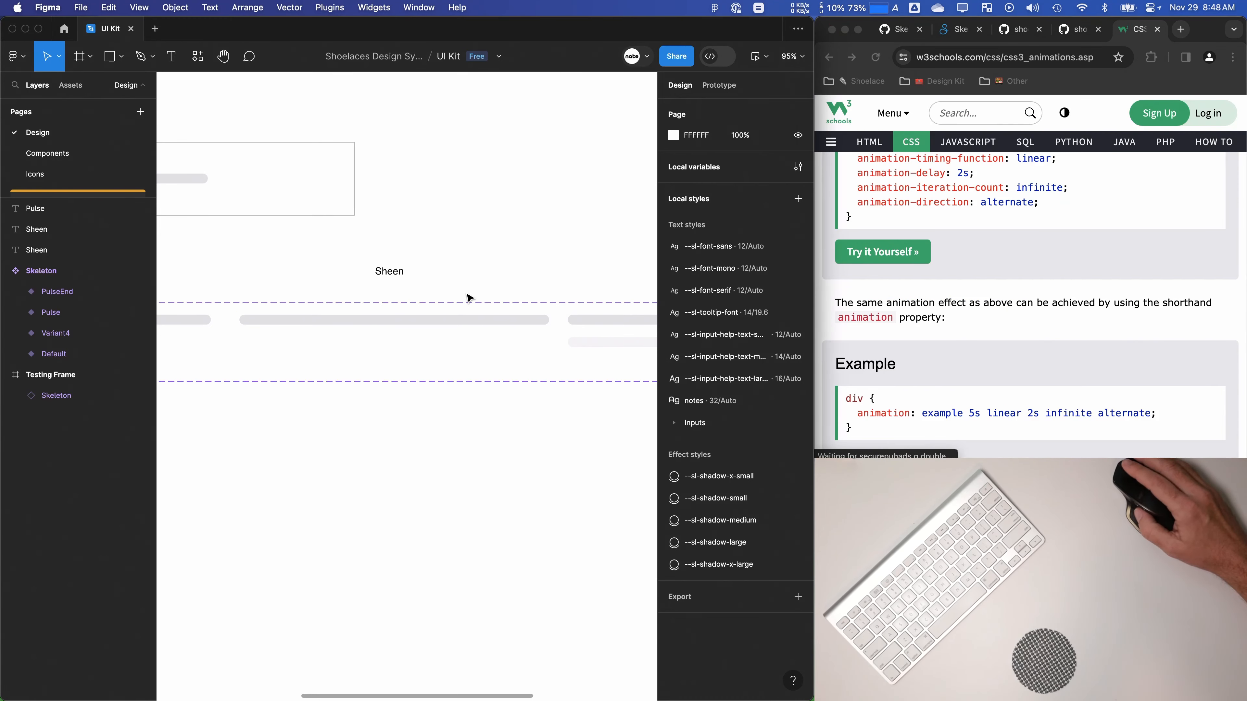
left_click(1026, 31)
left_click(1075, 31)
scroll(996, 301, "down", 1)
scroll(997, 301, "up", 2)
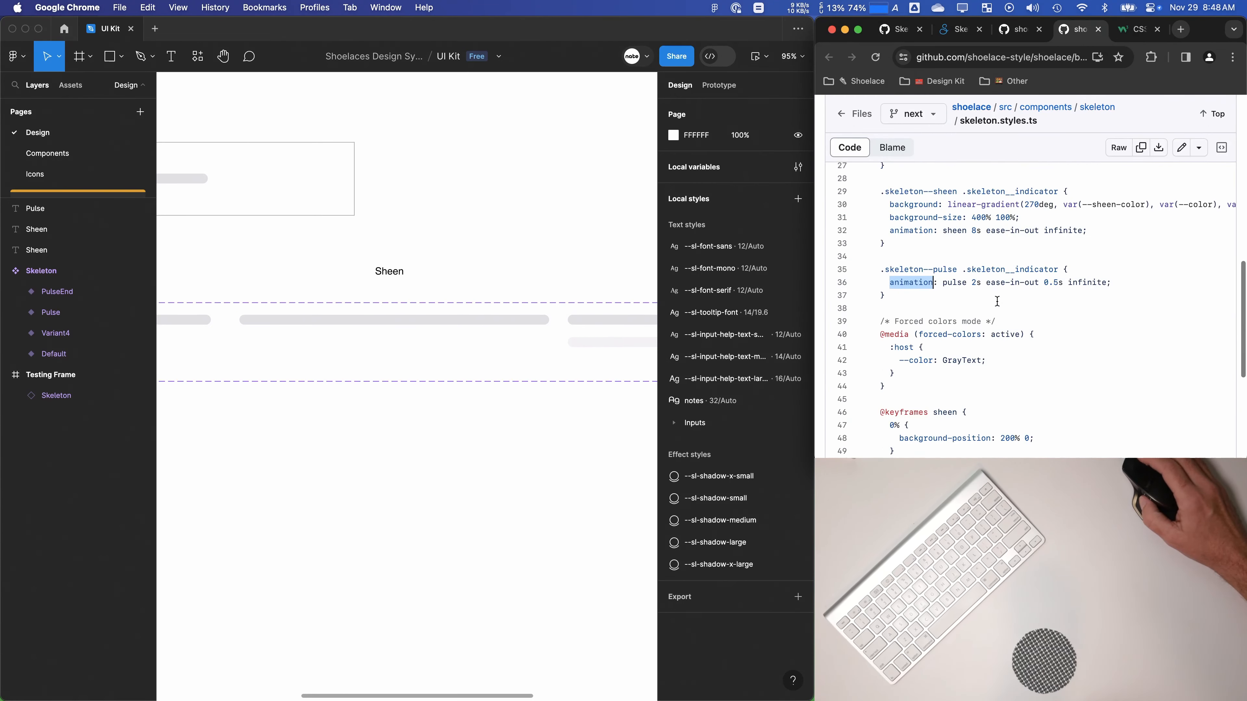
scroll(1001, 319, "down", 4)
left_click(1009, 340)
left_click_drag(891, 280, 1080, 281)
scroll(1080, 314, "up", 5)
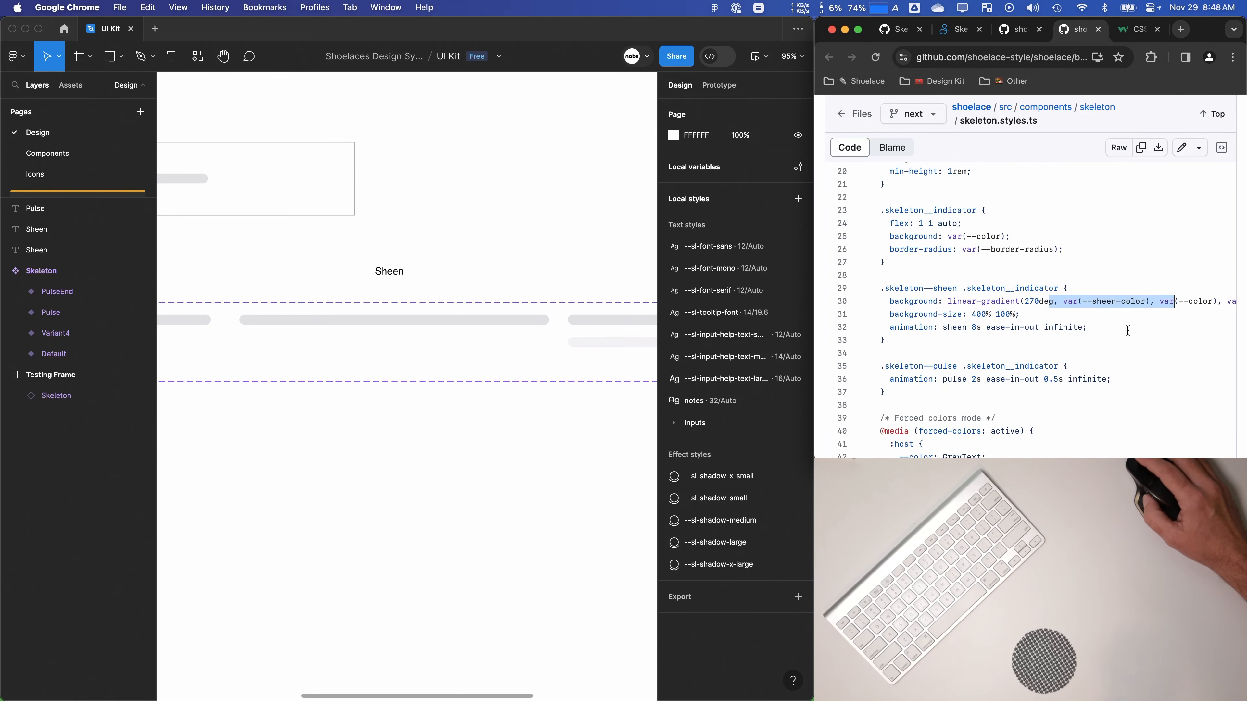
Step: Switch to Figma and draw a rectangle about 1104 by 150 below the Skeleton component set
left_click(501, 223)
scroll(506, 299, "down", 5)
left_click_drag(299, 404, 347, 395)
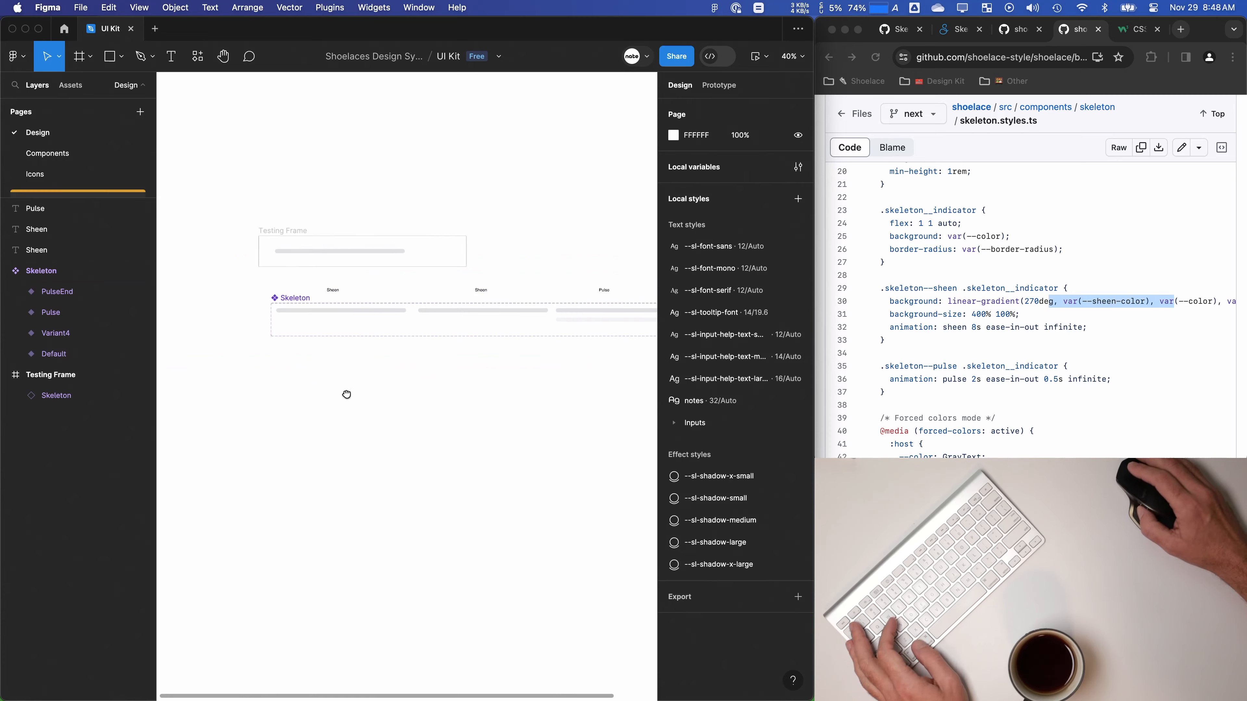
scroll(346, 395, "down", 3)
key("r")
left_click_drag(302, 335, 589, 379)
Step: Resize the new rectangle to 500 wide and 30 high
left_click(673, 162)
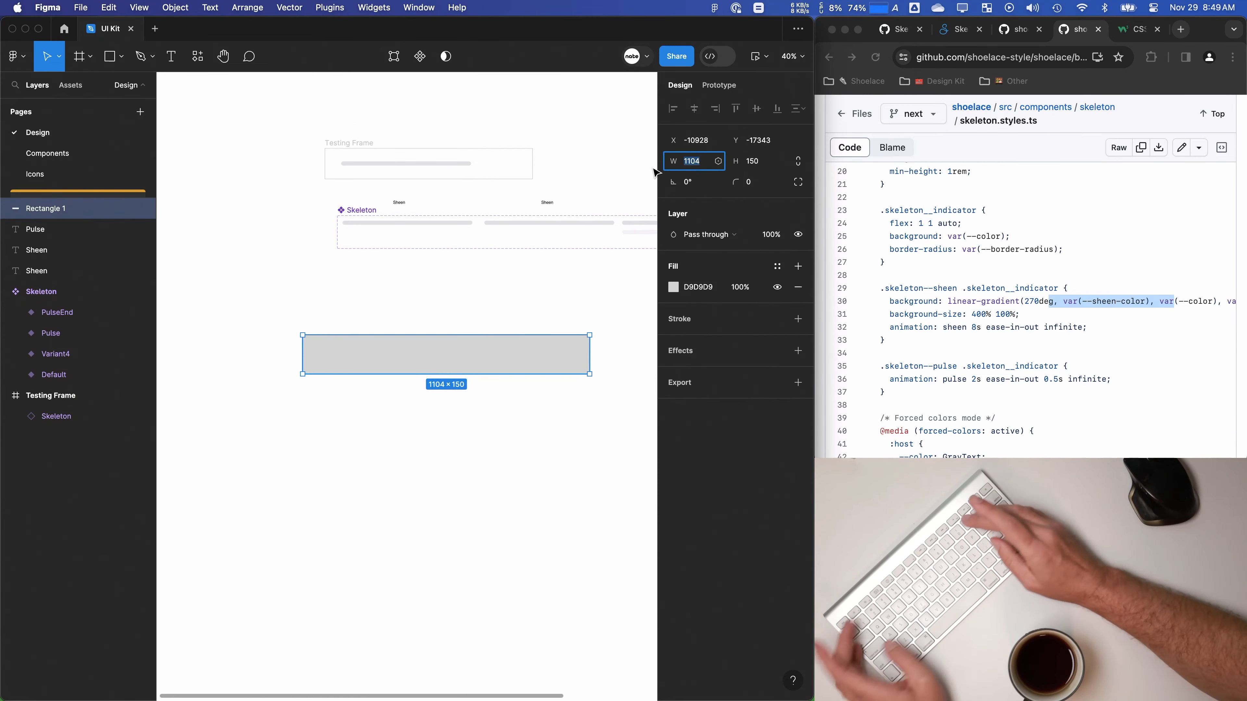
type("500")
key("Tab")
type("30")
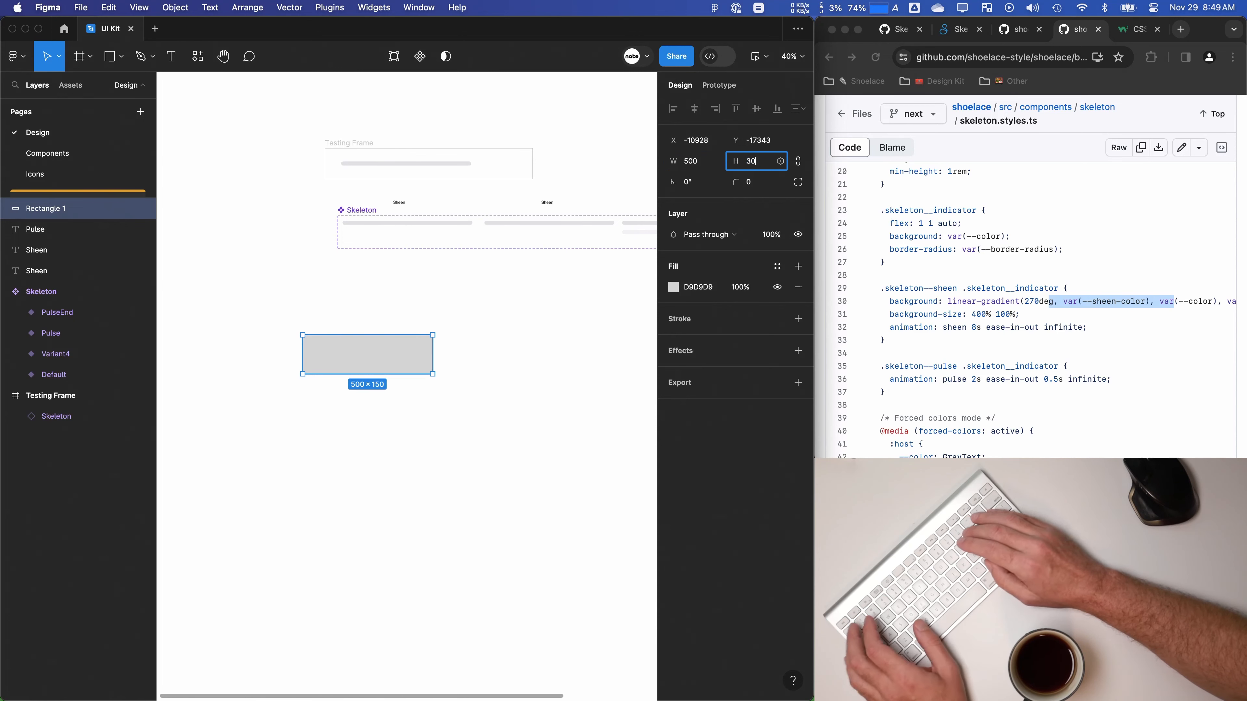
key("Return")
Step: Change the 500 by 30 rectangle's solid fill to a linear gradient
scroll(300, 317, "up", 5)
left_click(348, 373)
left_click(347, 325)
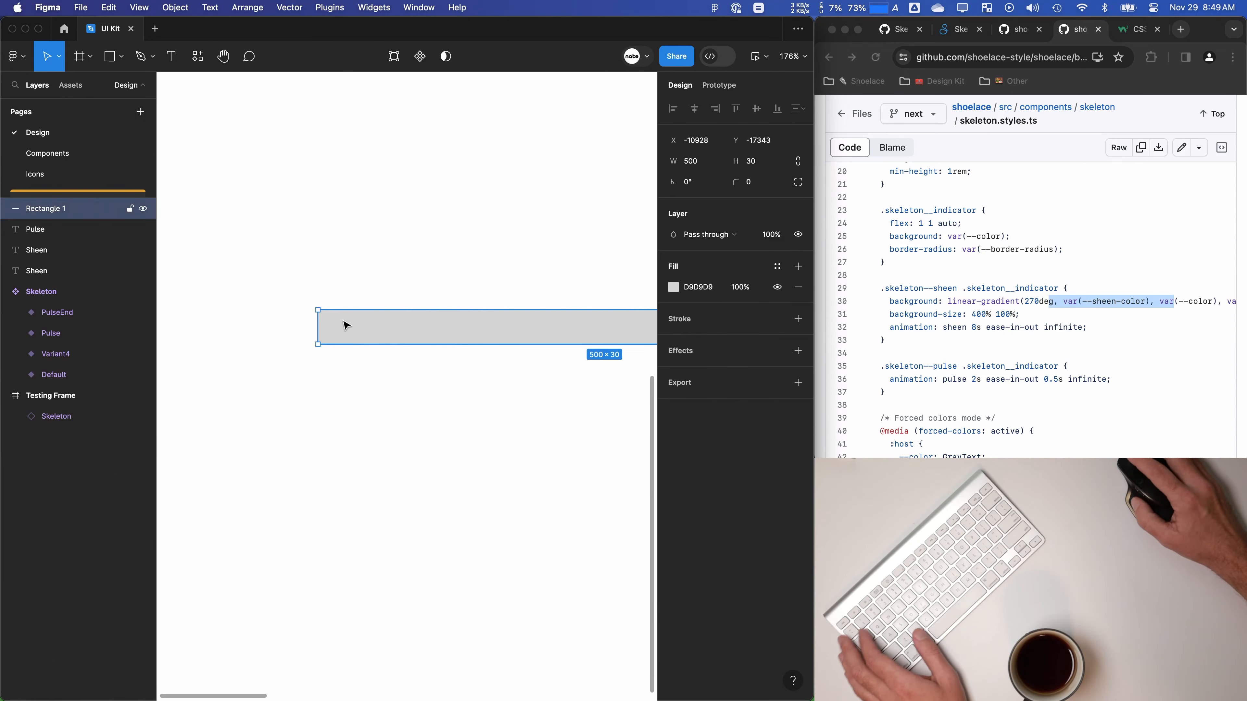
left_click(673, 286)
left_click(528, 286)
left_click(537, 314)
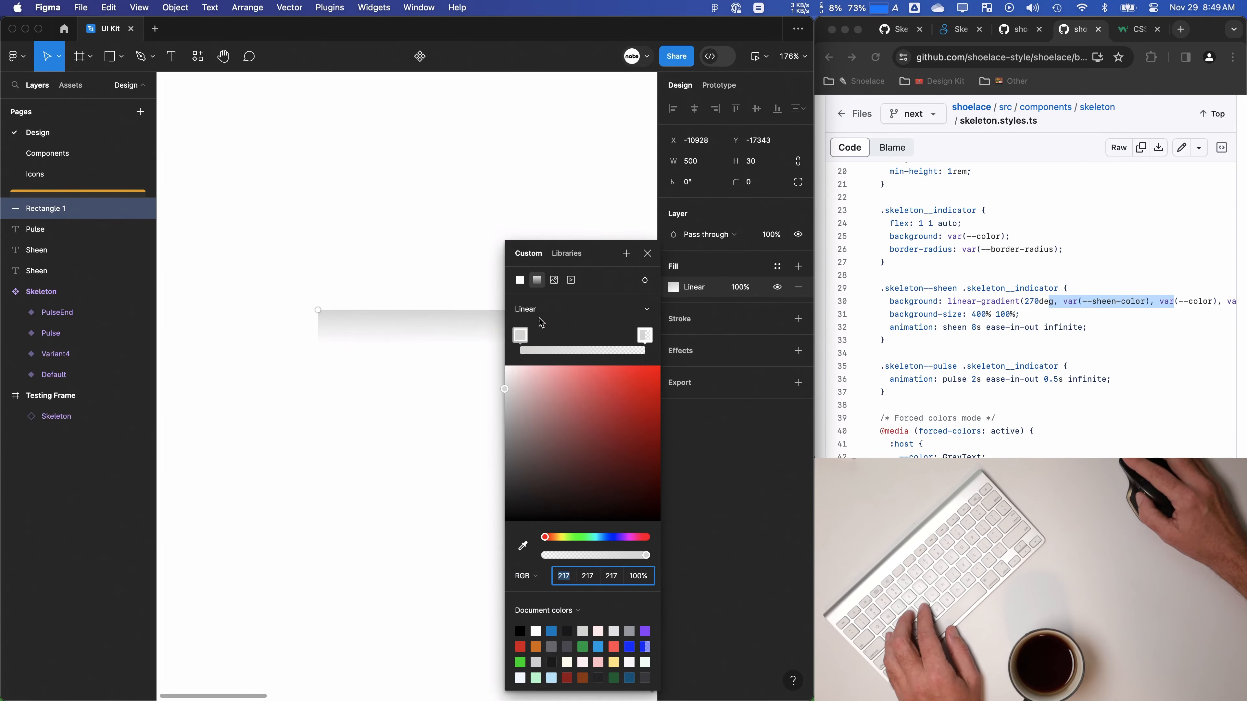
Step: Make both end stops of the rectangle's gradient fully opaque red, RGB 255, 0, 0
left_click_drag(613, 577, 750, 575)
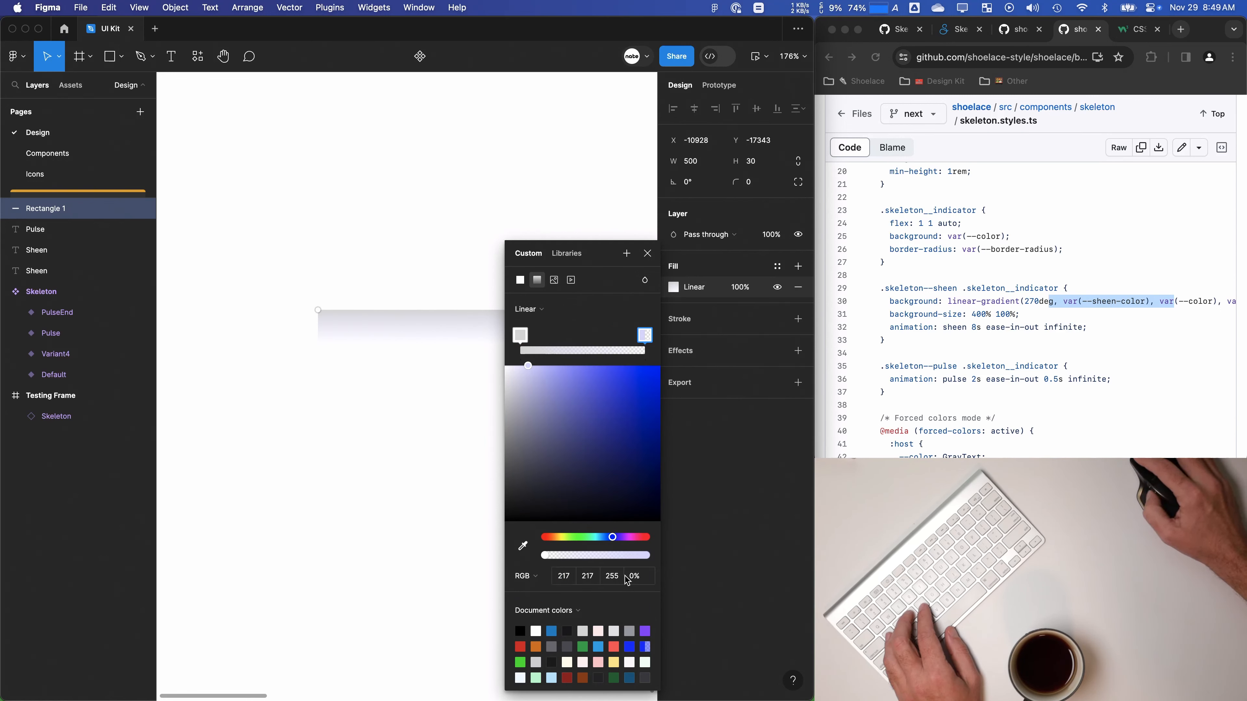
left_click_drag(636, 576, 786, 577)
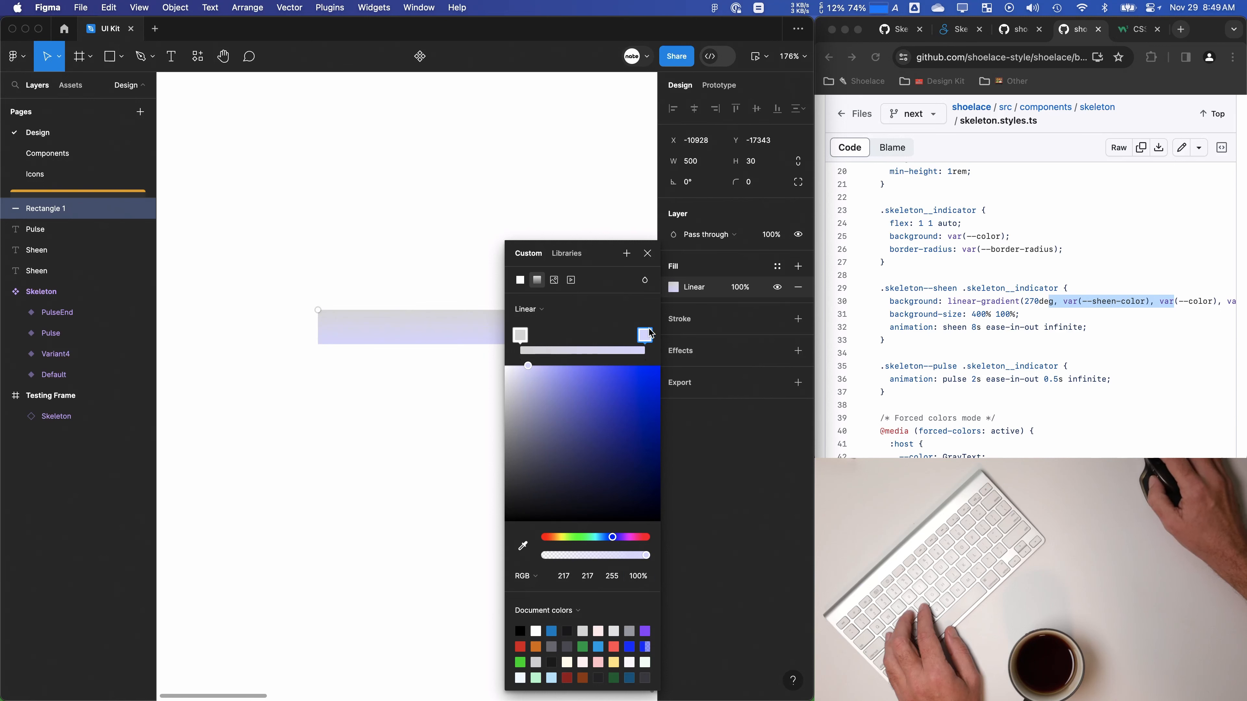
left_click(640, 537)
left_click_drag(624, 411, 660, 365)
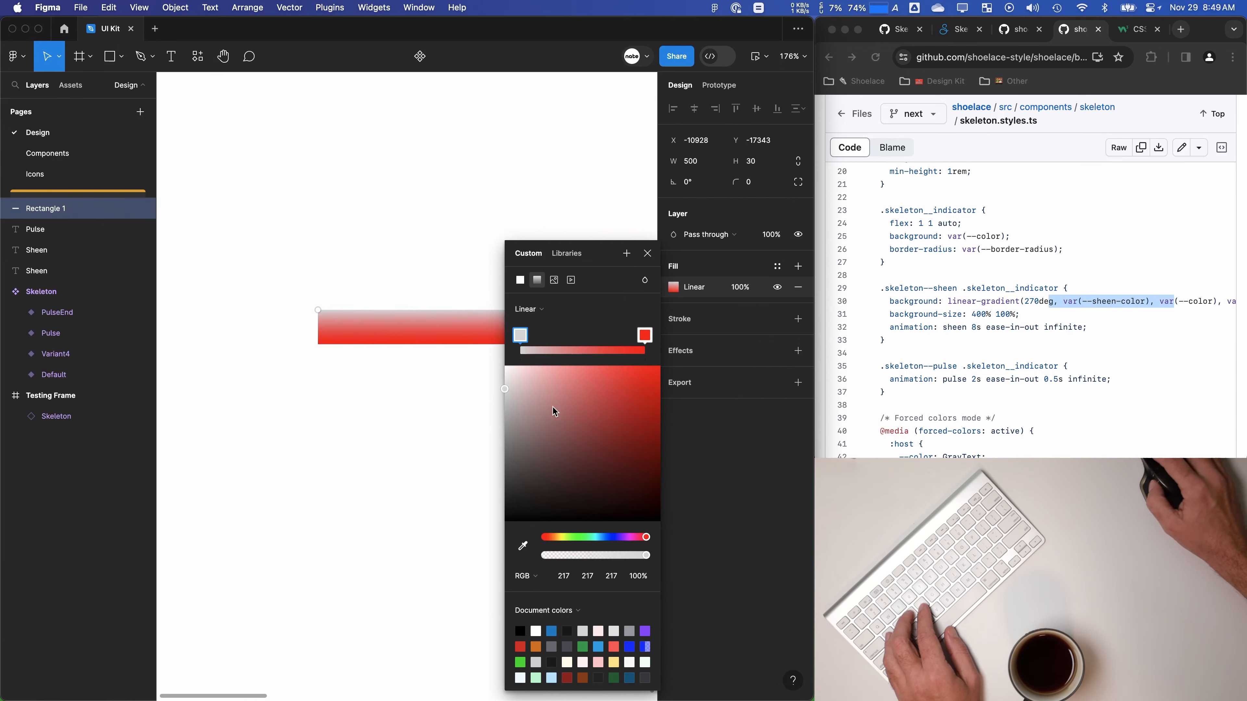
left_click_drag(553, 410, 587, 362)
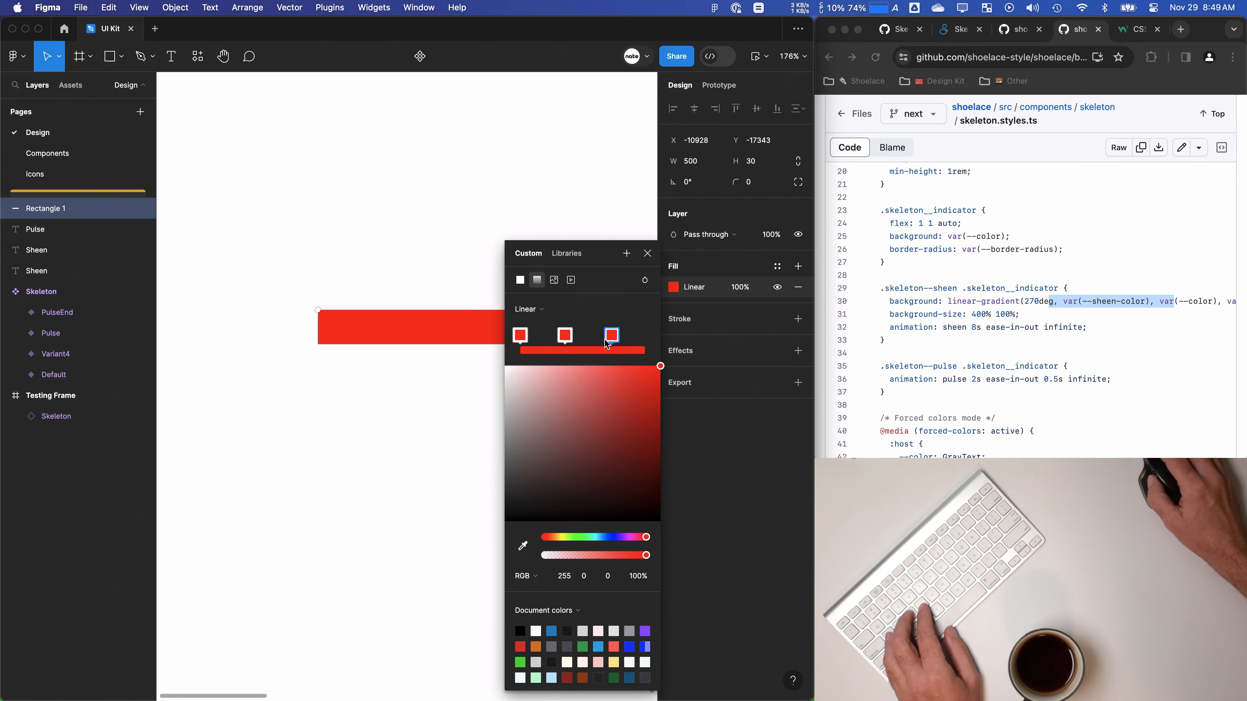
Step: Add two inner stops to the rectangle's gradient and colour both black
left_click(608, 341)
left_click_drag(643, 393, 783, 581)
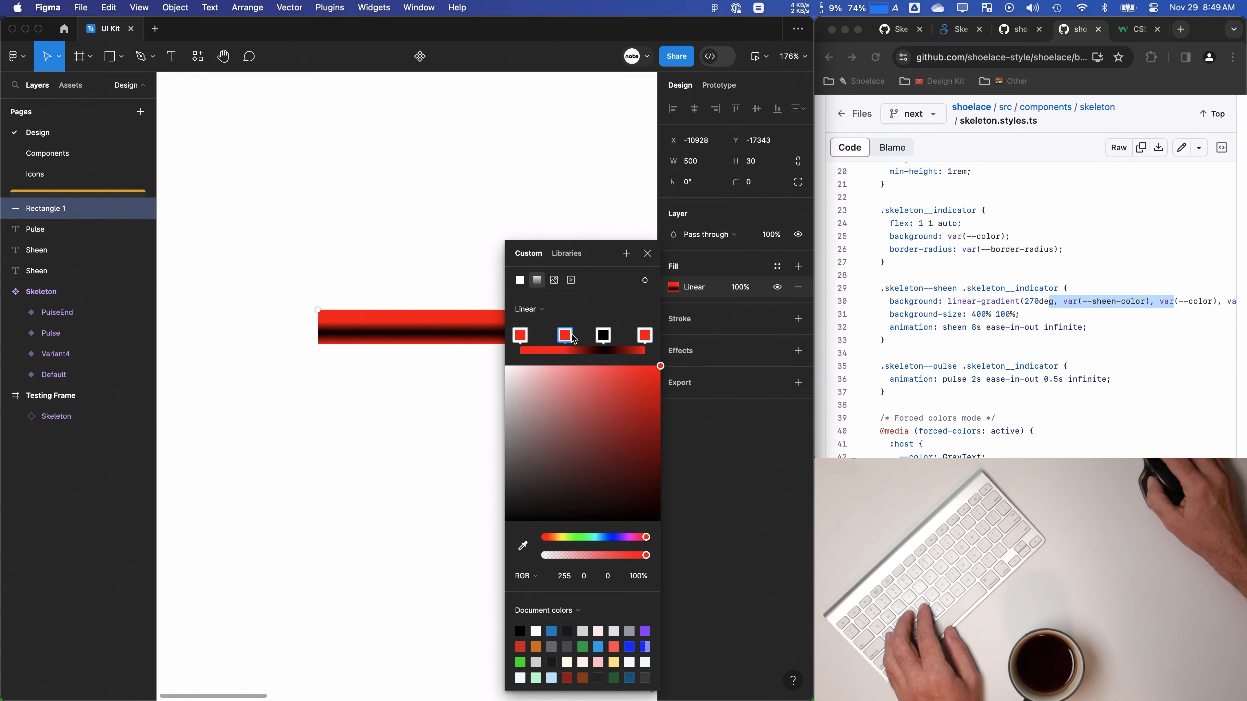
left_click_drag(656, 375, 659, 520)
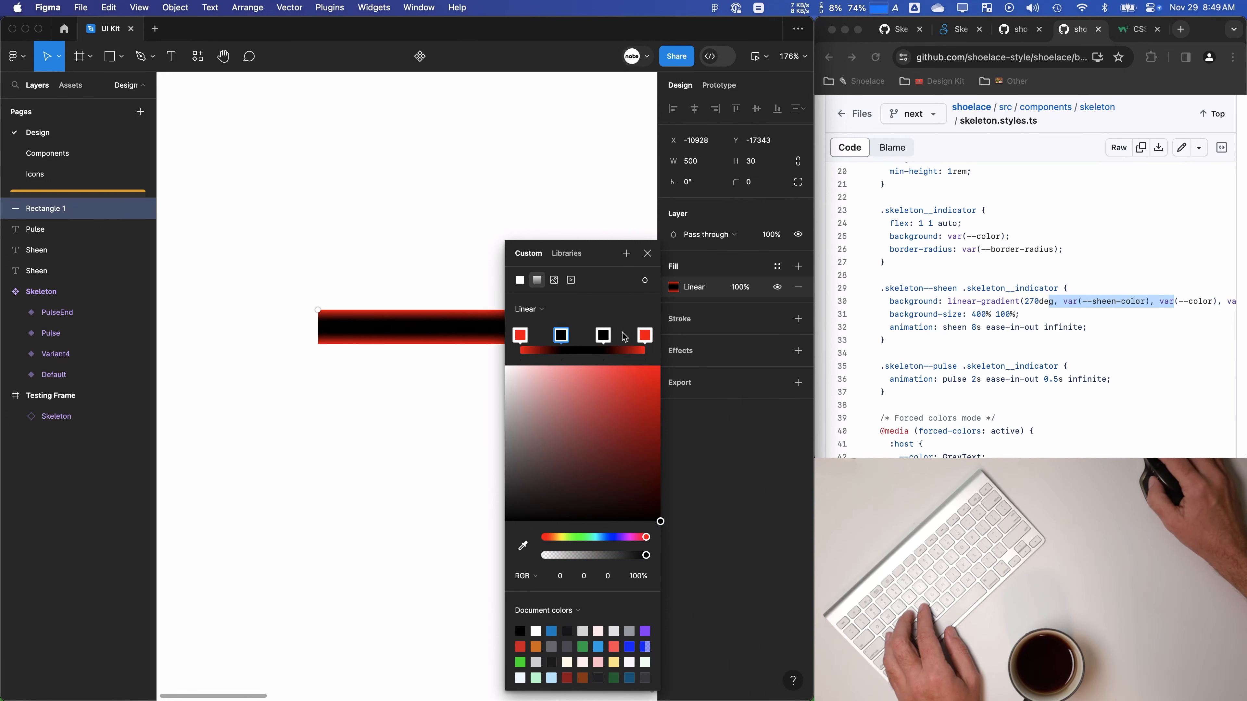
Step: Turn the gradient horizontal so its ends sit at the left and right edges of the rectangle
left_click_drag(401, 276, 269, 260)
left_click_drag(470, 294, 182, 332)
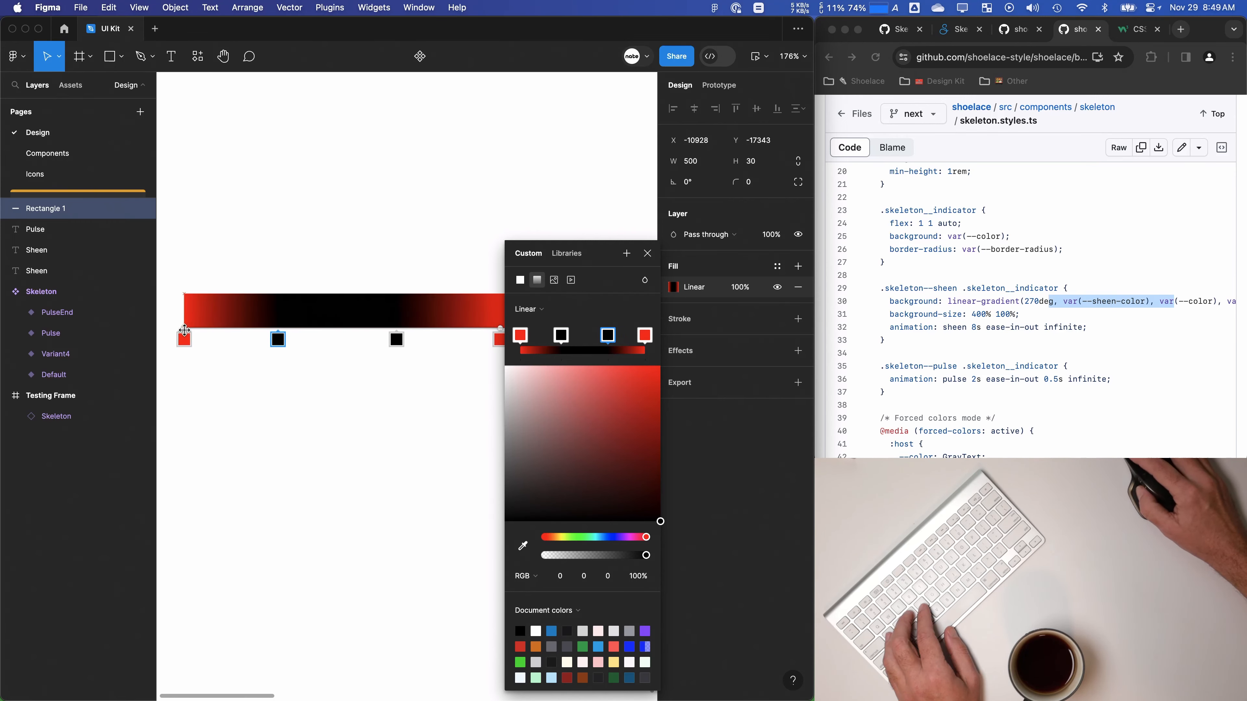
left_click(647, 254)
left_click_drag(656, 301, 618, 314)
scroll(462, 381, "down", 3)
left_click(673, 287)
left_click_drag(406, 290, 361, 106)
left_click_drag(424, 176, 599, 166)
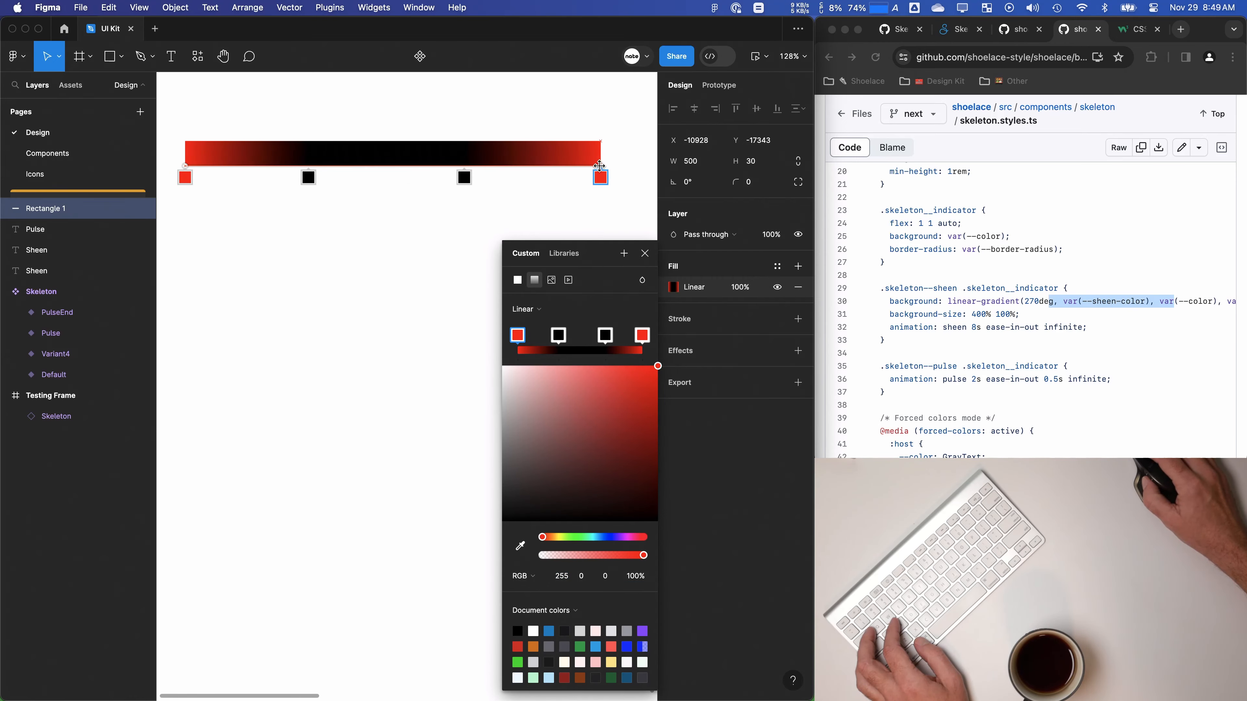
Step: Switch to Chrome and review the full sheen background gradient rule in skeleton.styles.ts
left_click(1066, 303)
scroll(1121, 345, "right", 4)
scroll(1122, 345, "left", 4)
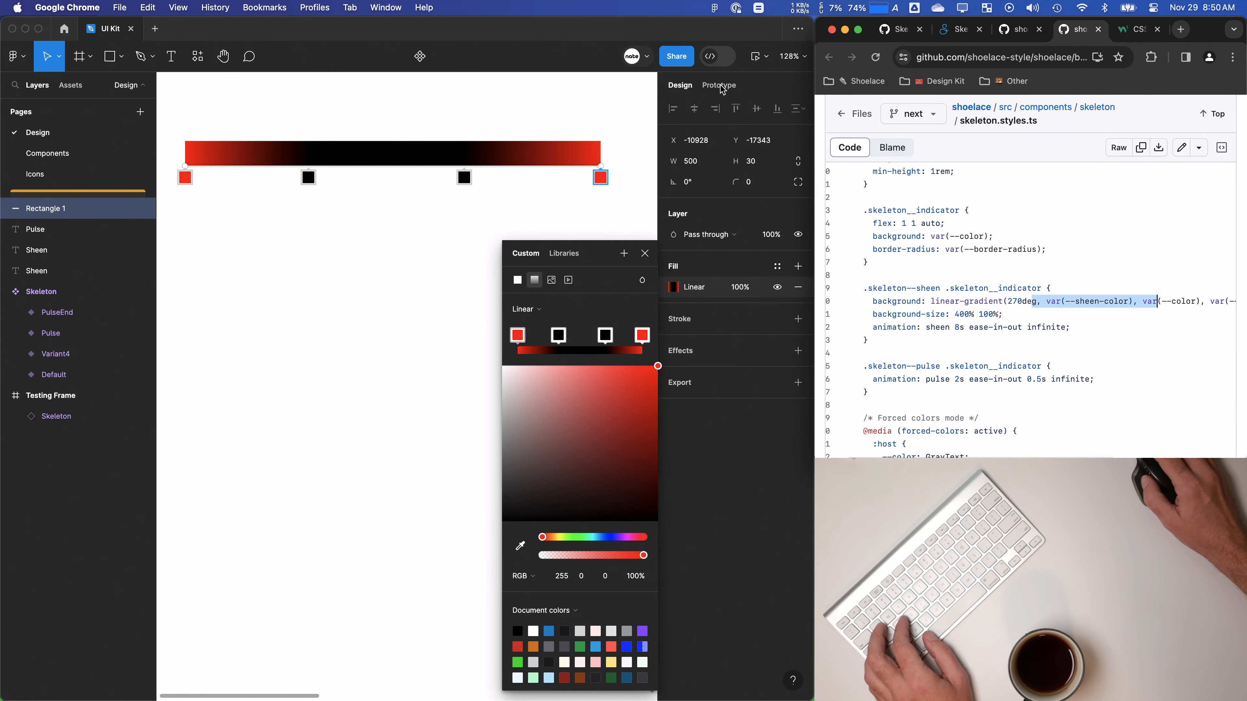
Step: Switch to Figma and inspect the rectangle's gradient stop positions in its generated CSS
left_click(719, 86)
left_click(711, 56)
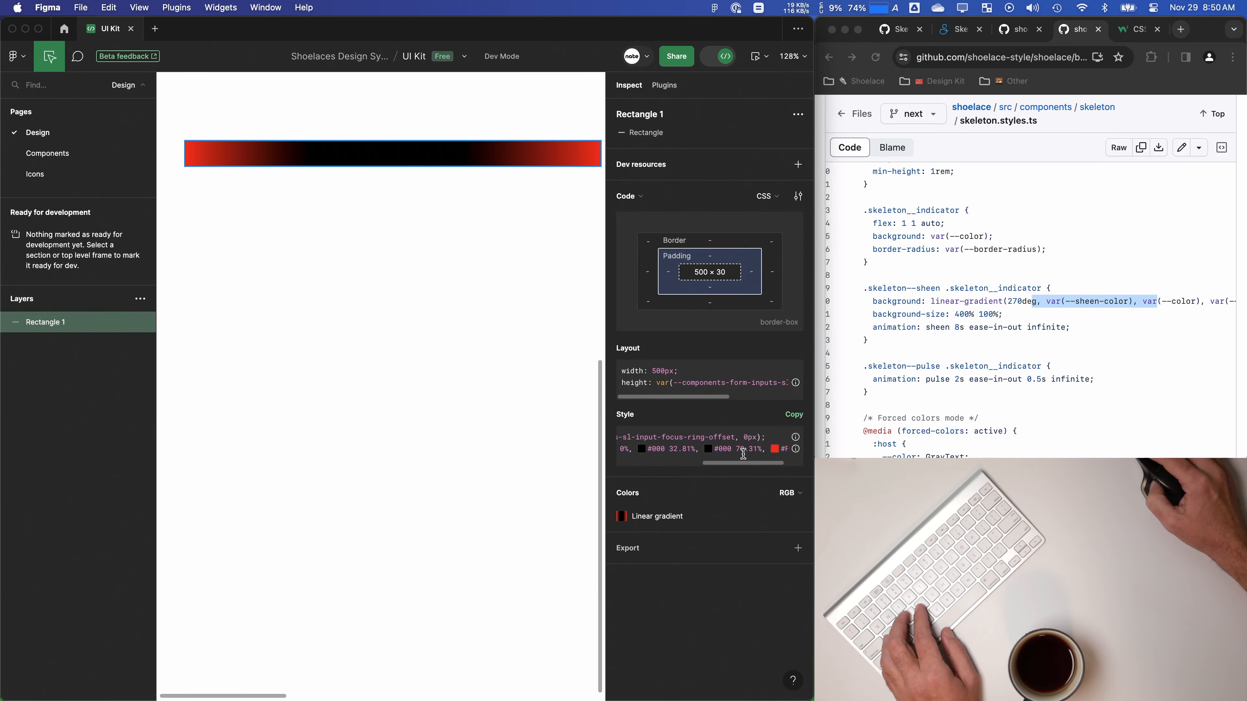
left_click(726, 56)
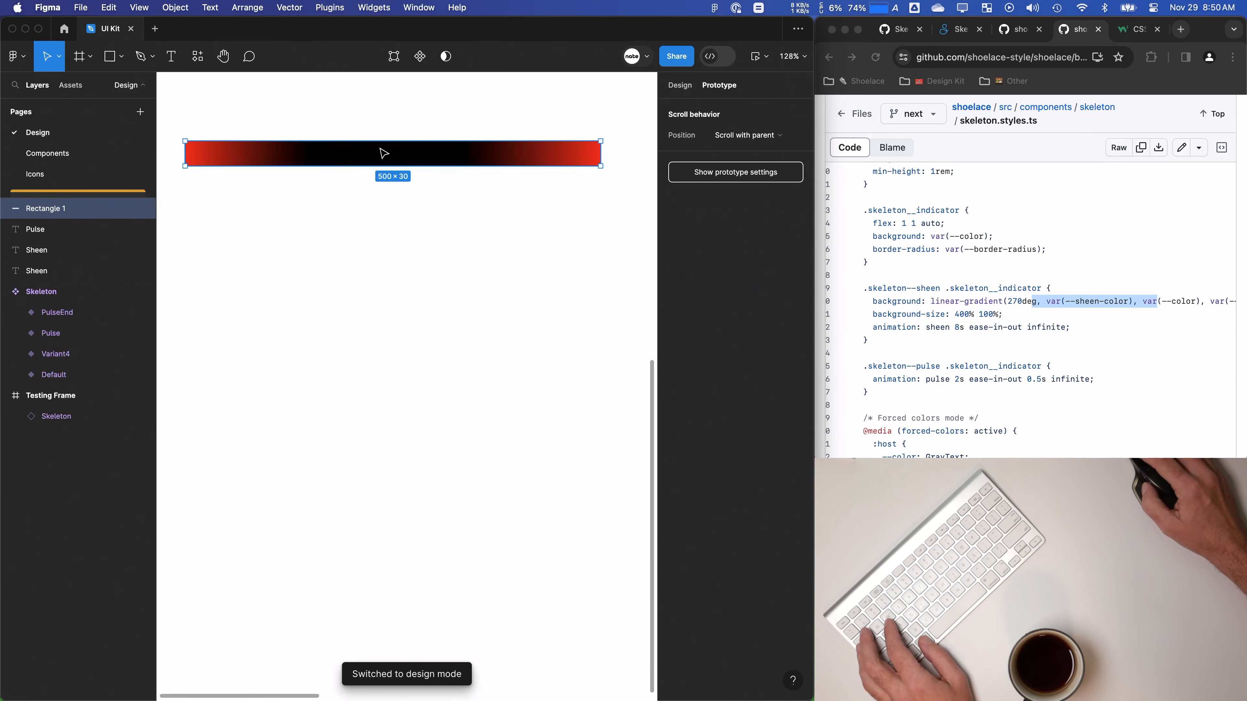
Step: Move the gradient's second black stop inward to about 68% so the black band is symmetric
left_click(684, 91)
left_click(673, 287)
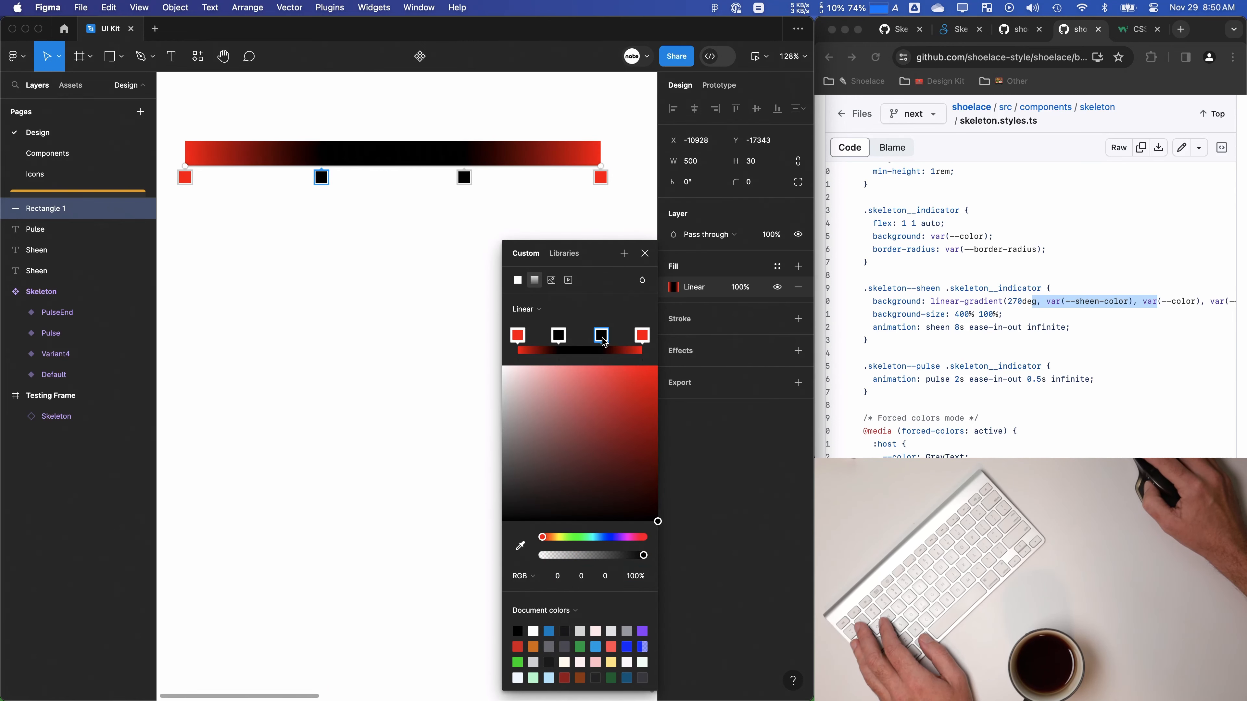
key("Escape")
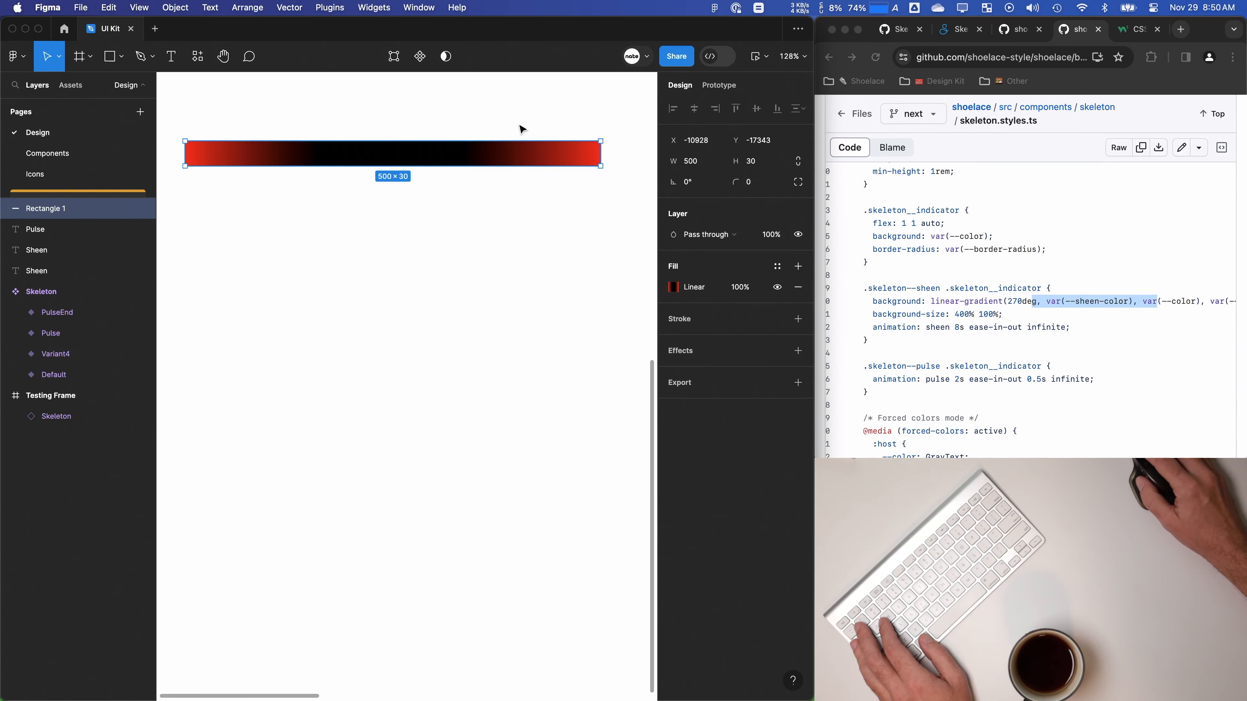
Step: Check the adjusted gradient stop percentages in the rectangle's CSS and return to design mode
key("shift+d")
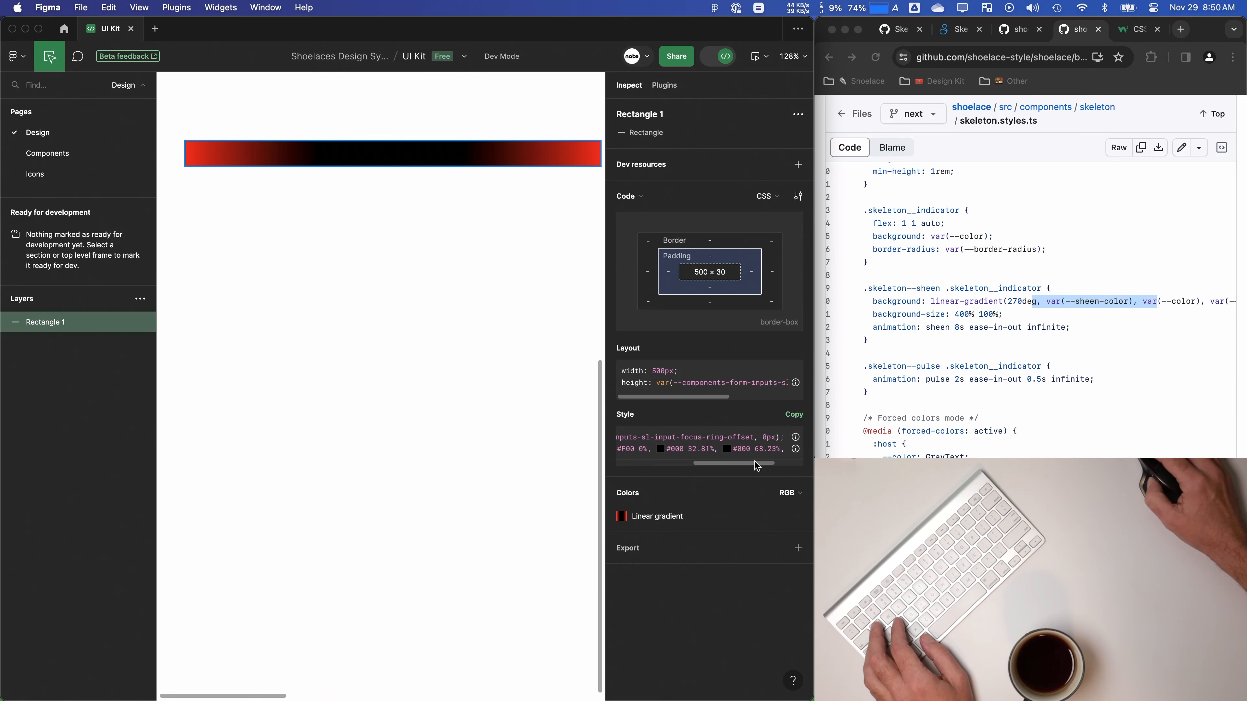
left_click(392, 351)
left_click_drag(392, 350, 383, 426)
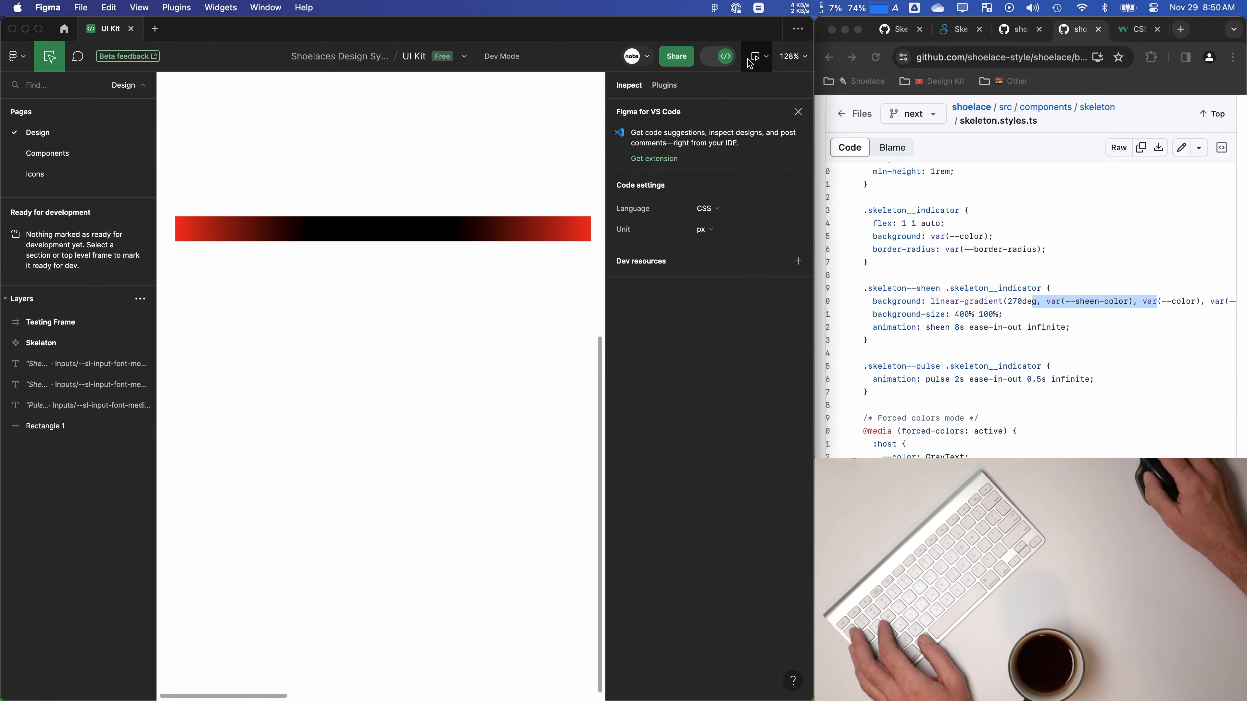
left_click(722, 55)
Step: Draw a rectangle about 42 by 30 over the left end of the gradient bar
left_click_drag(389, 294, 408, 325)
left_click(320, 267)
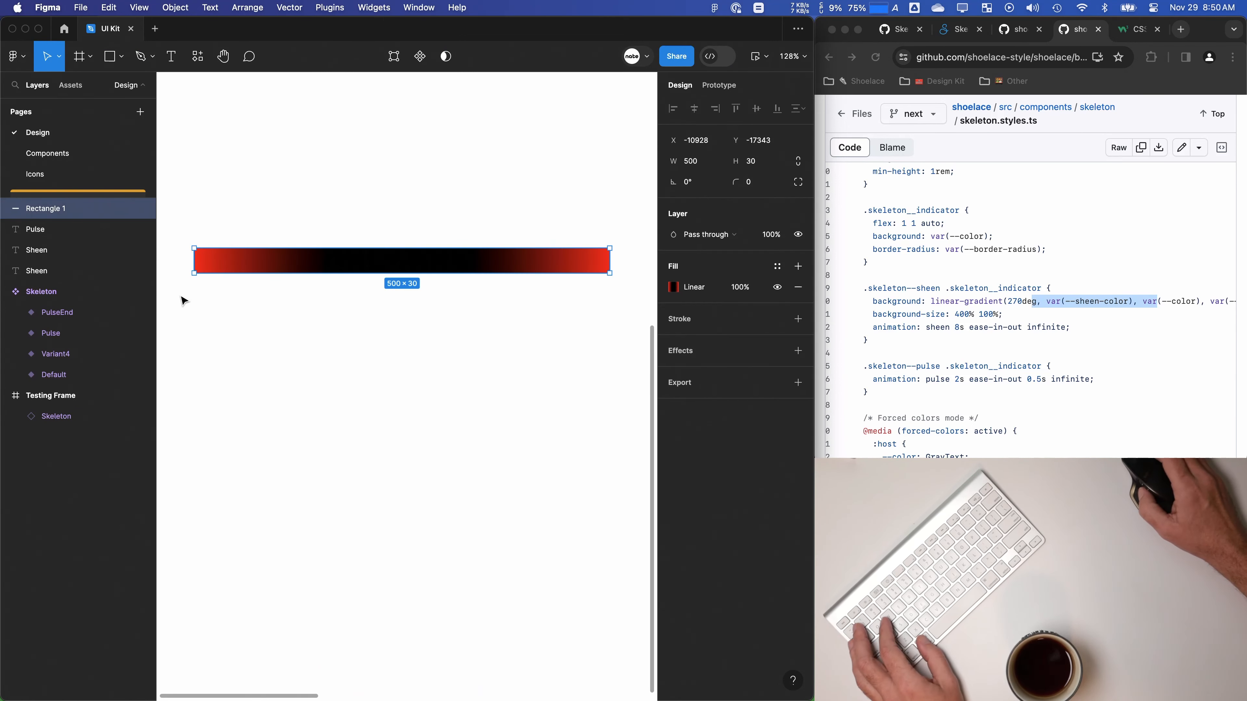
scroll(194, 288, "up", 3)
left_click_drag(194, 289, 253, 329)
key("r")
left_click_drag(260, 270, 315, 307)
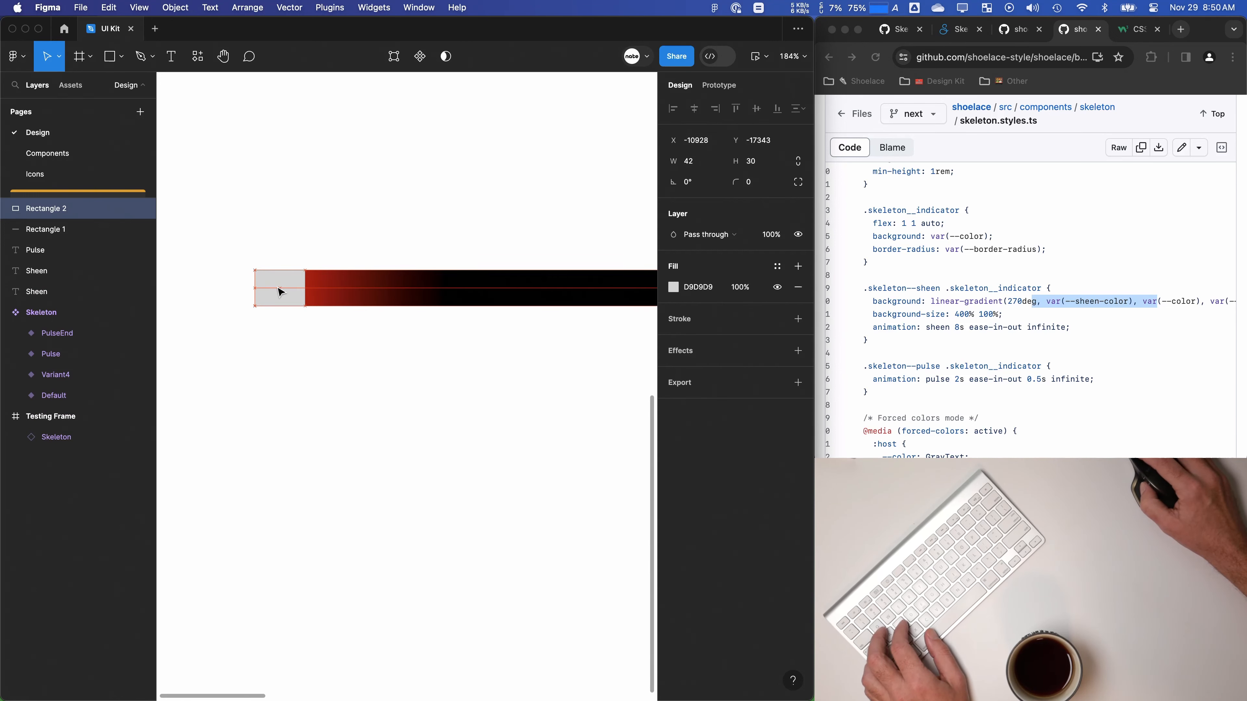
Step: Replace the small rectangle's fill with a white inside stroke of 1 and set its width to 50
left_click(799, 293)
left_click(798, 298)
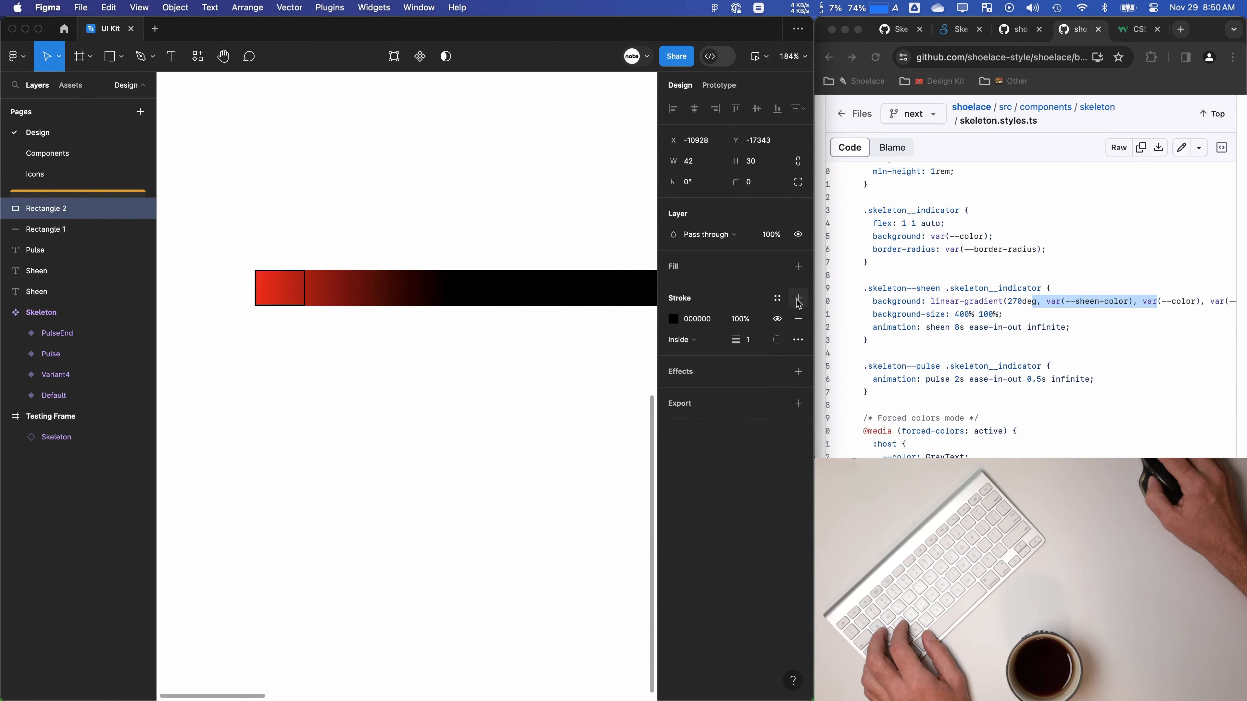
left_click(673, 319)
left_click(644, 322)
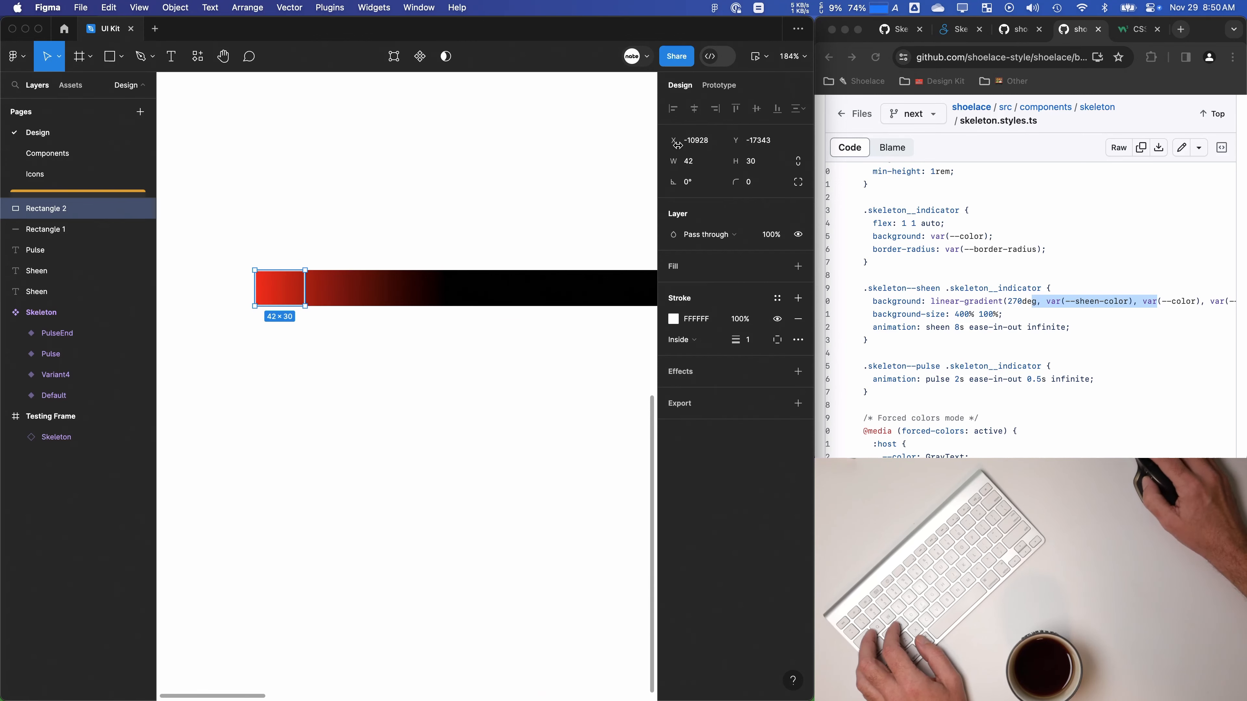
key("Escape")
scroll(281, 293, "up", 5)
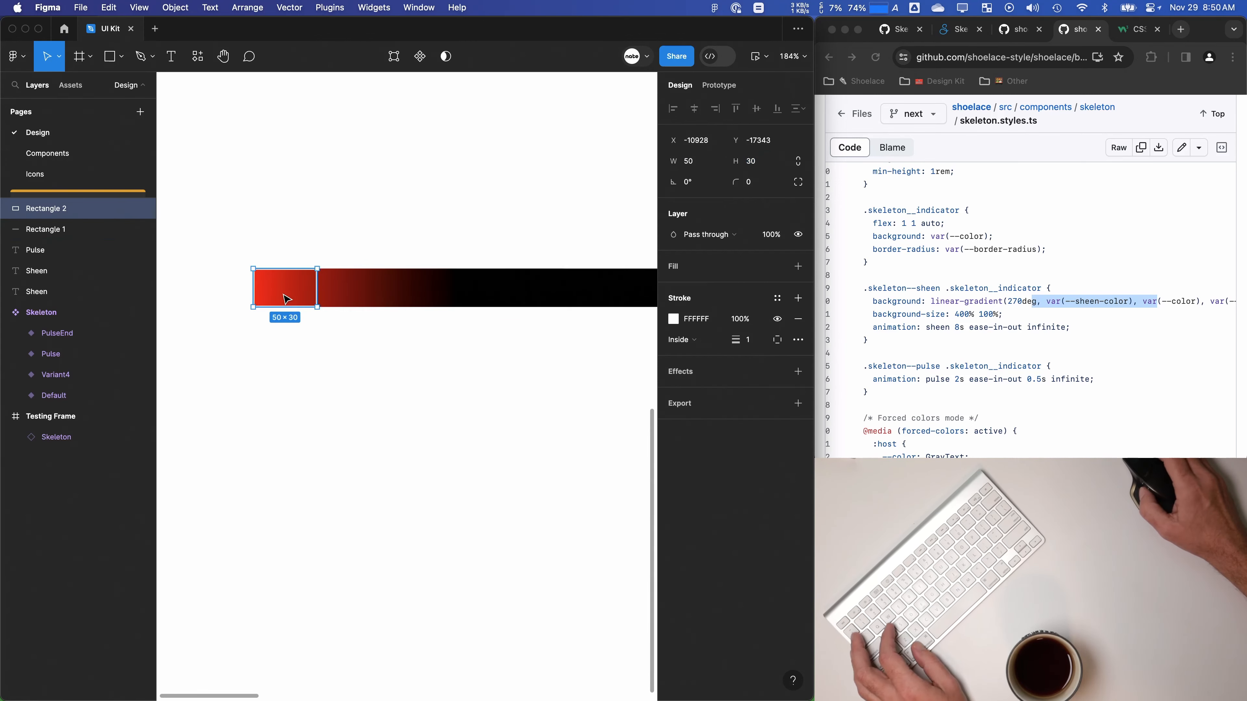
Step: Add the text label "1" at the centre of the outlined box
left_click(286, 304)
key("Escape")
key("t")
left_click(272, 283)
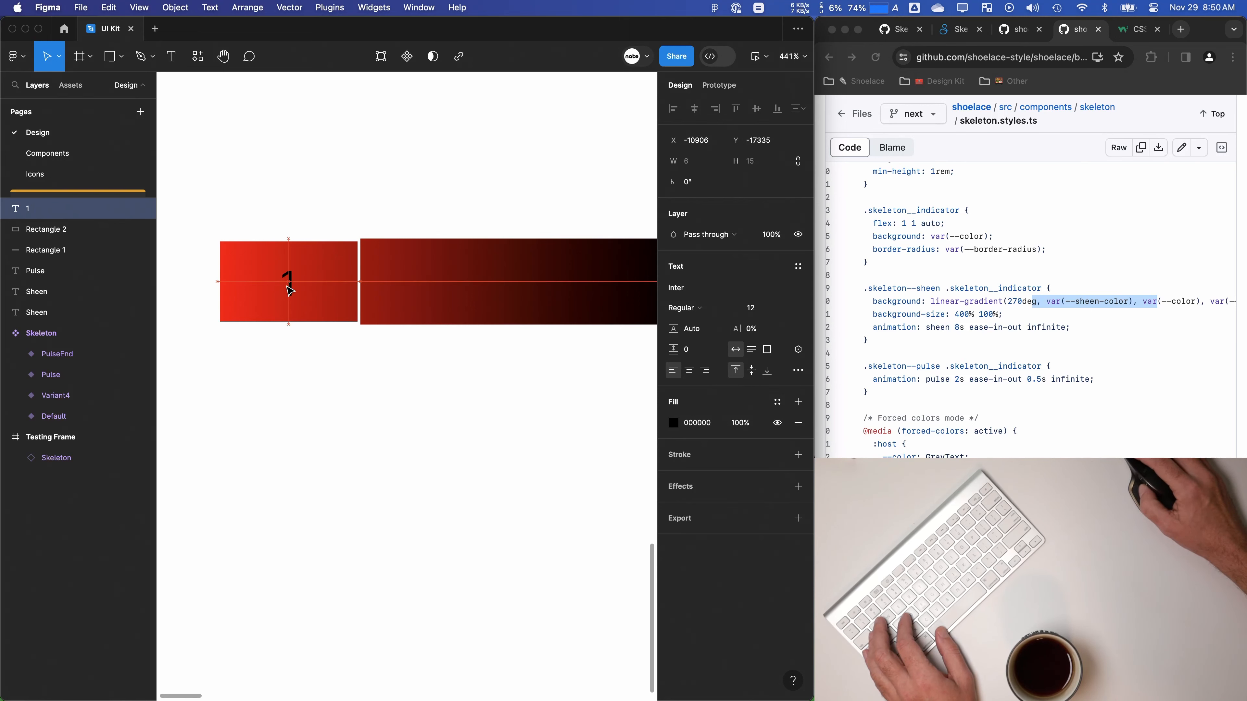
Step: Set the outlined box's height to 28 and nudge it down 1 pixel to centre it on the bar
left_click(323, 275)
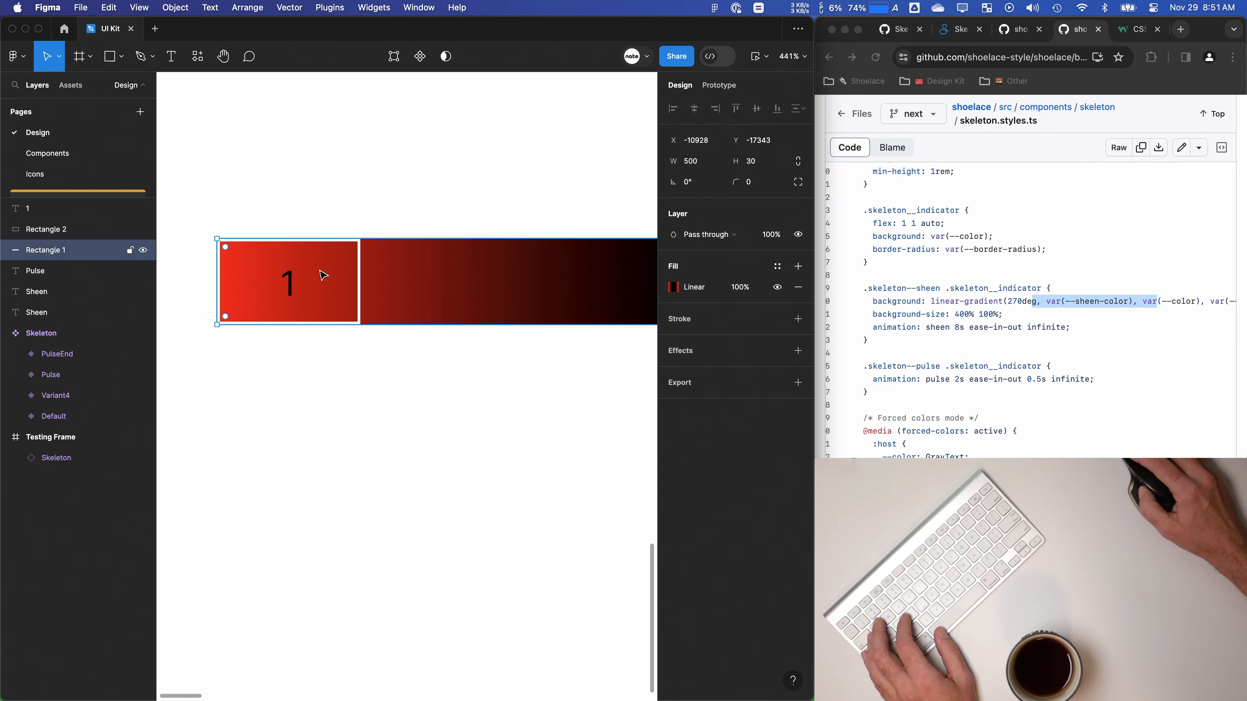
left_click(363, 266)
left_click(750, 161)
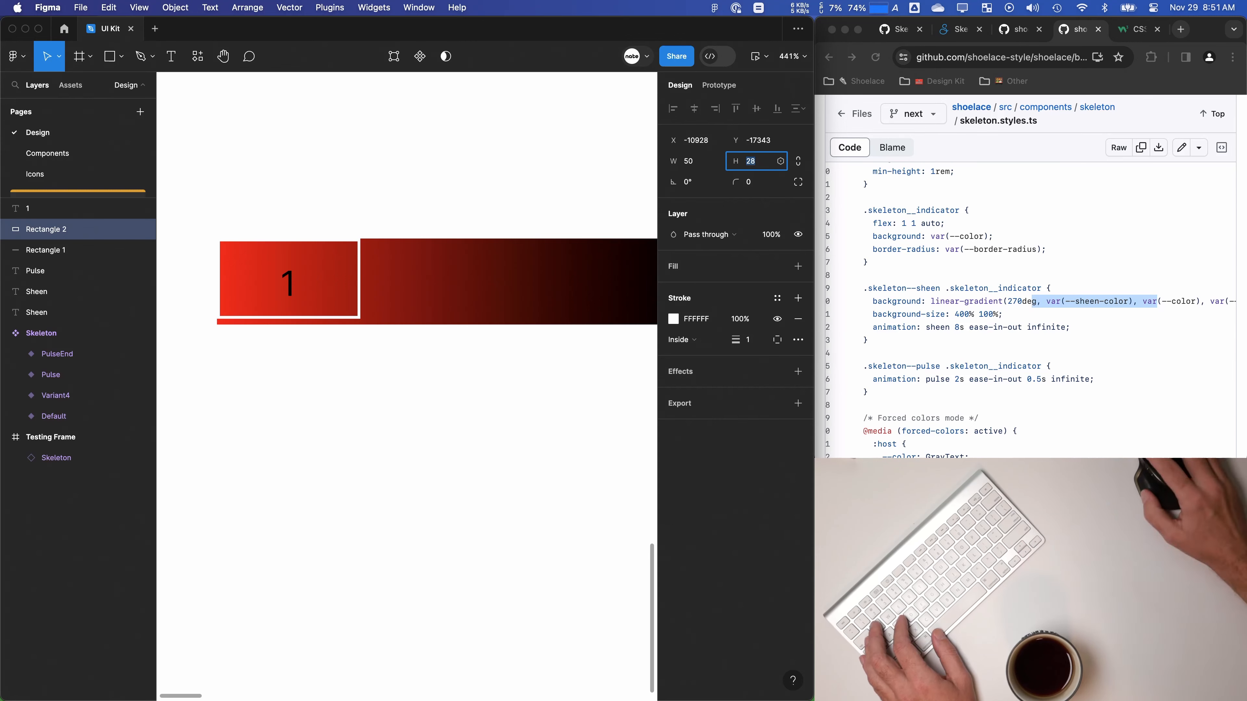
left_click(338, 227)
left_click(358, 278)
key("Down")
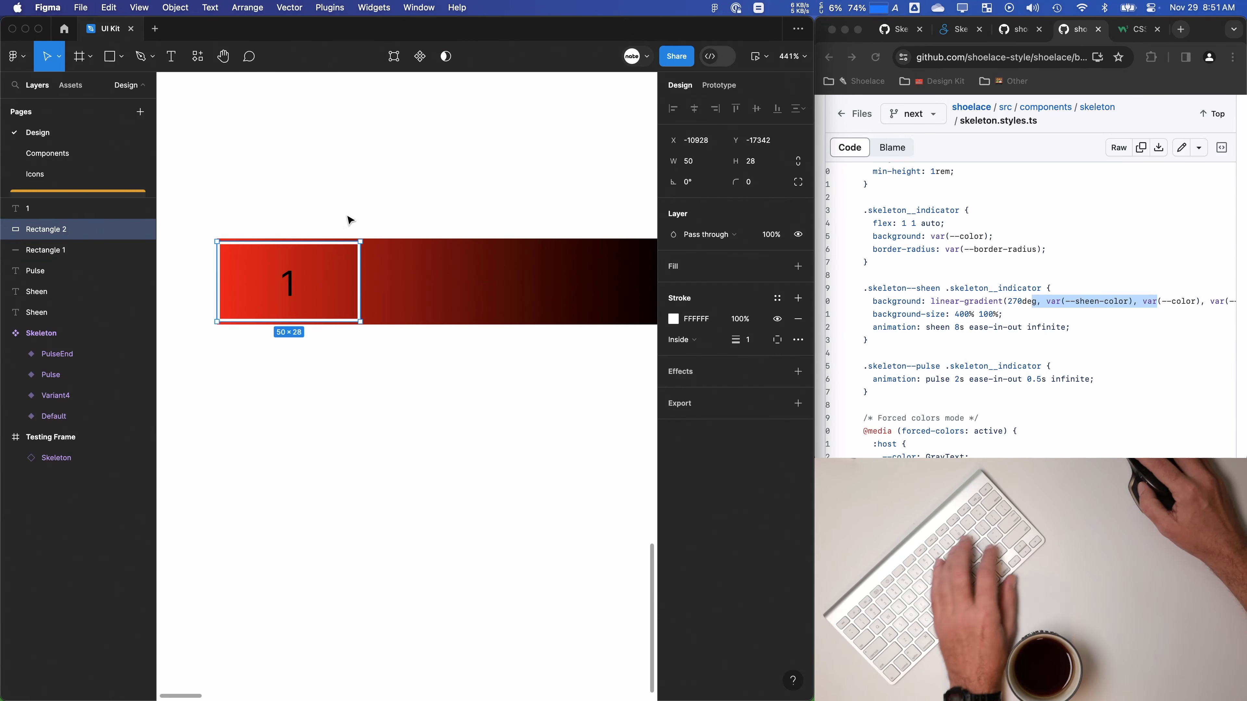
left_click(348, 217)
Step: Colour the label "1" white (FFFFFF) and centre-align its text
left_click(289, 294)
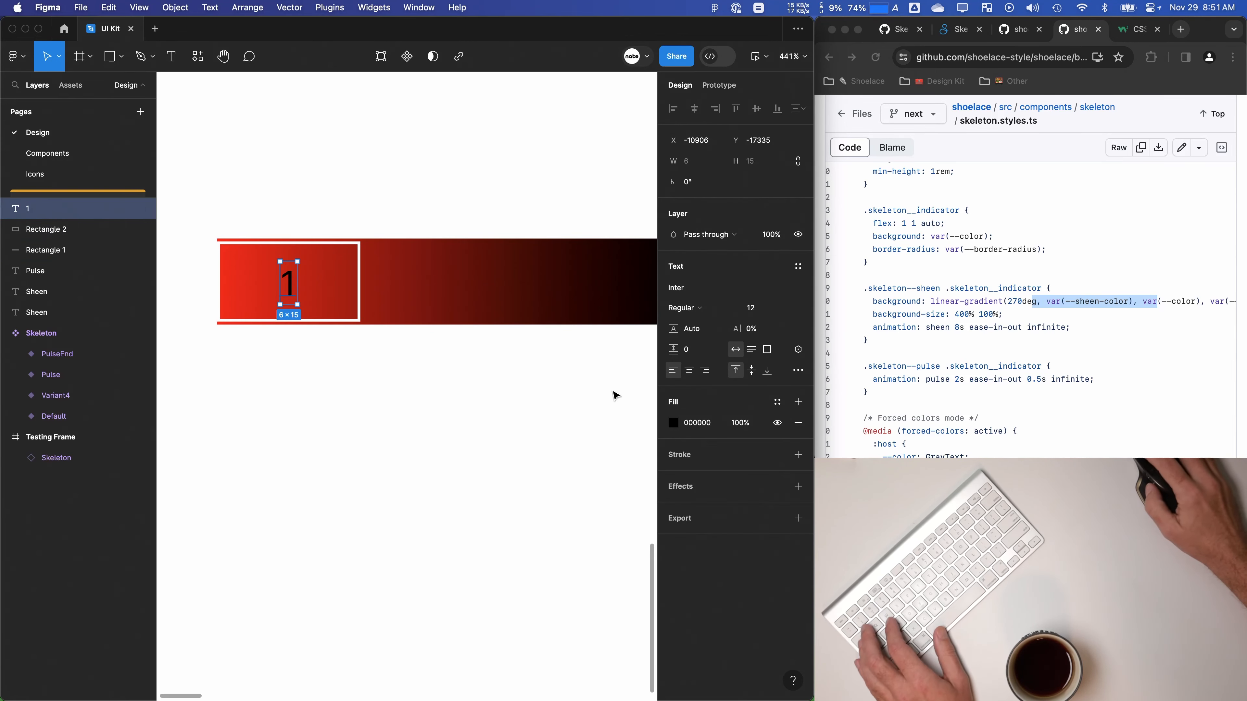
left_click(673, 424)
left_click(644, 326)
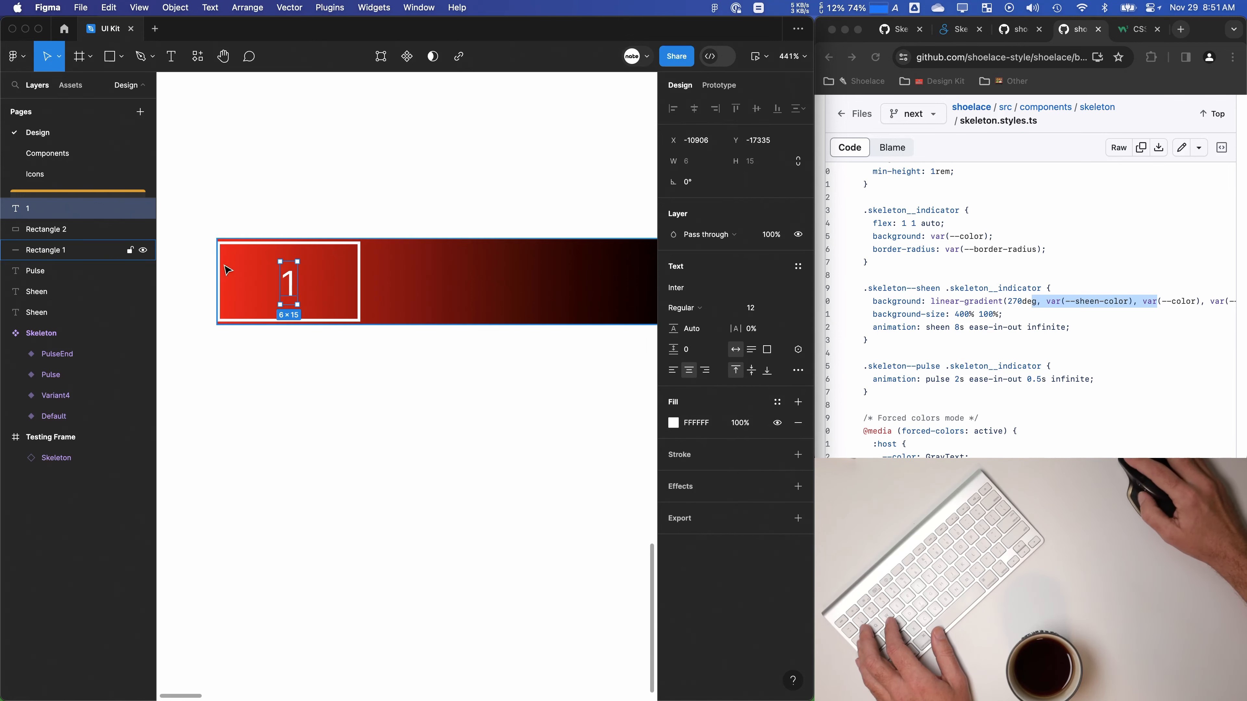
Step: Duplicate the outlined box and its label directly to the right and change the copied label to "2"
left_click(368, 383)
scroll(370, 384, "down", 4)
scroll(370, 380, "up", 4)
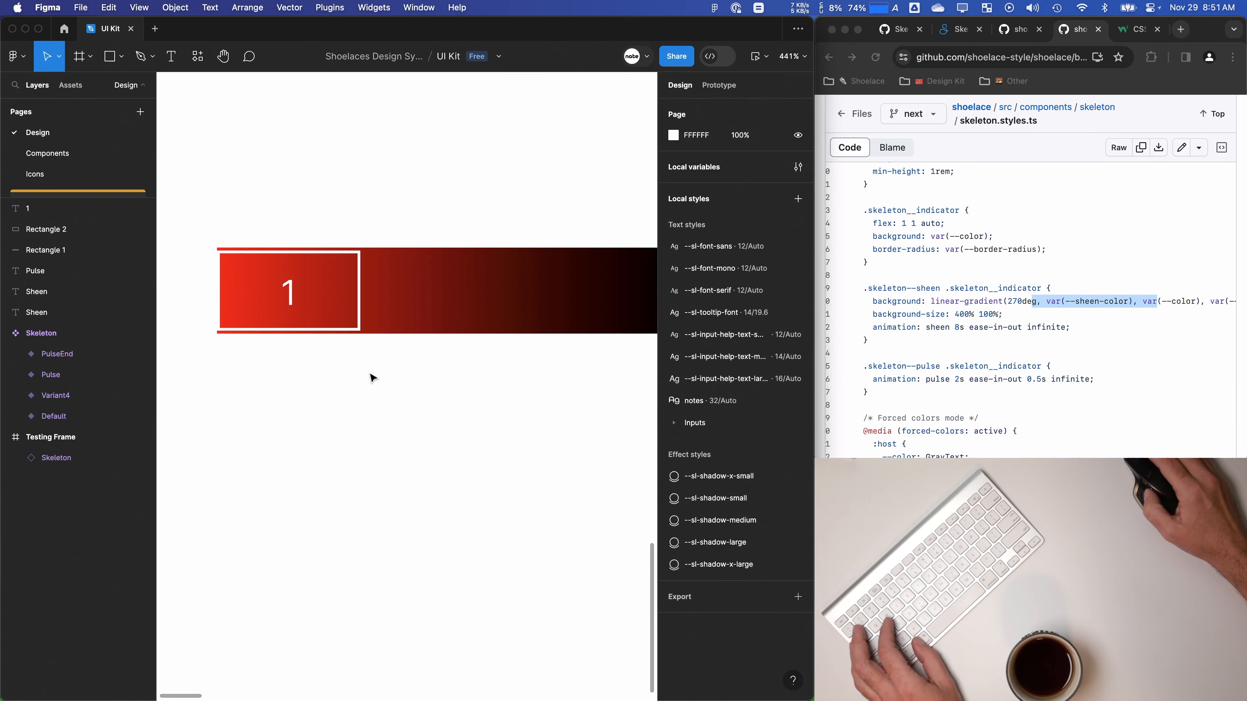
scroll(371, 373, "down", 3)
left_click(362, 320)
left_click(318, 322, "shift")
left_click_drag(316, 319, 422, 326)
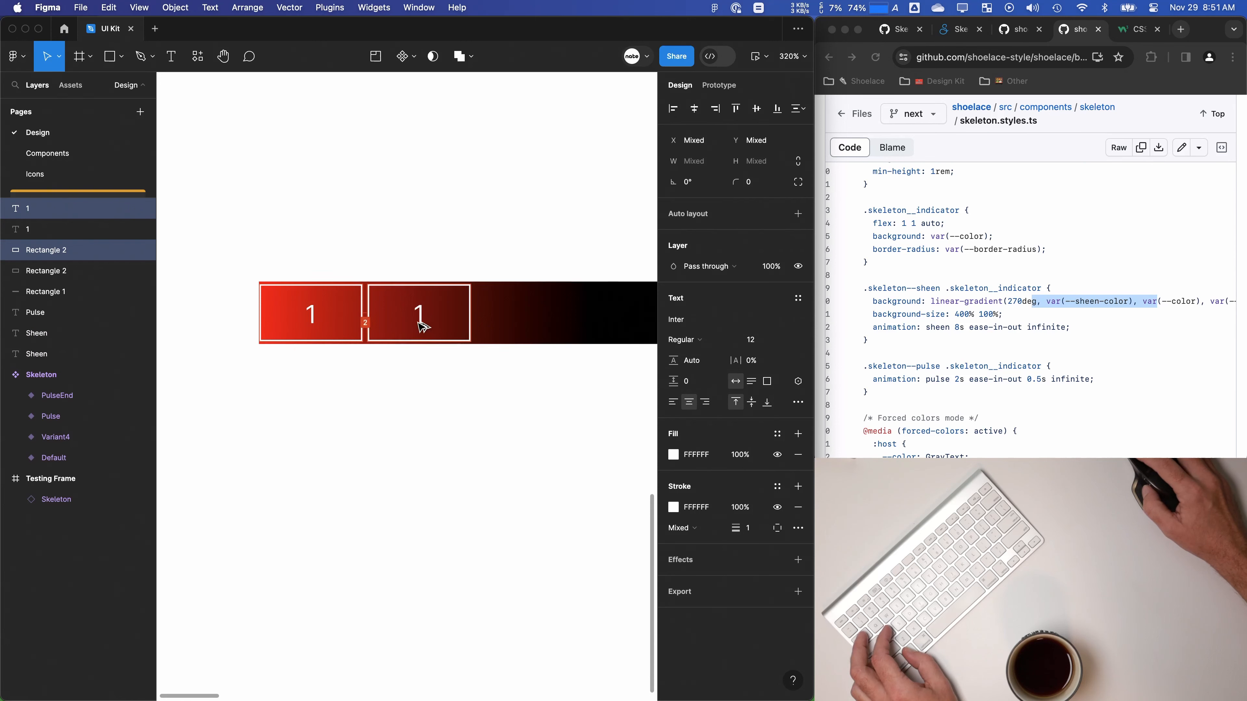
double_click(416, 313)
Step: Duplicate boxes 1 and 2 with their labels directly to the right along the gradient bar
left_click(59, 291)
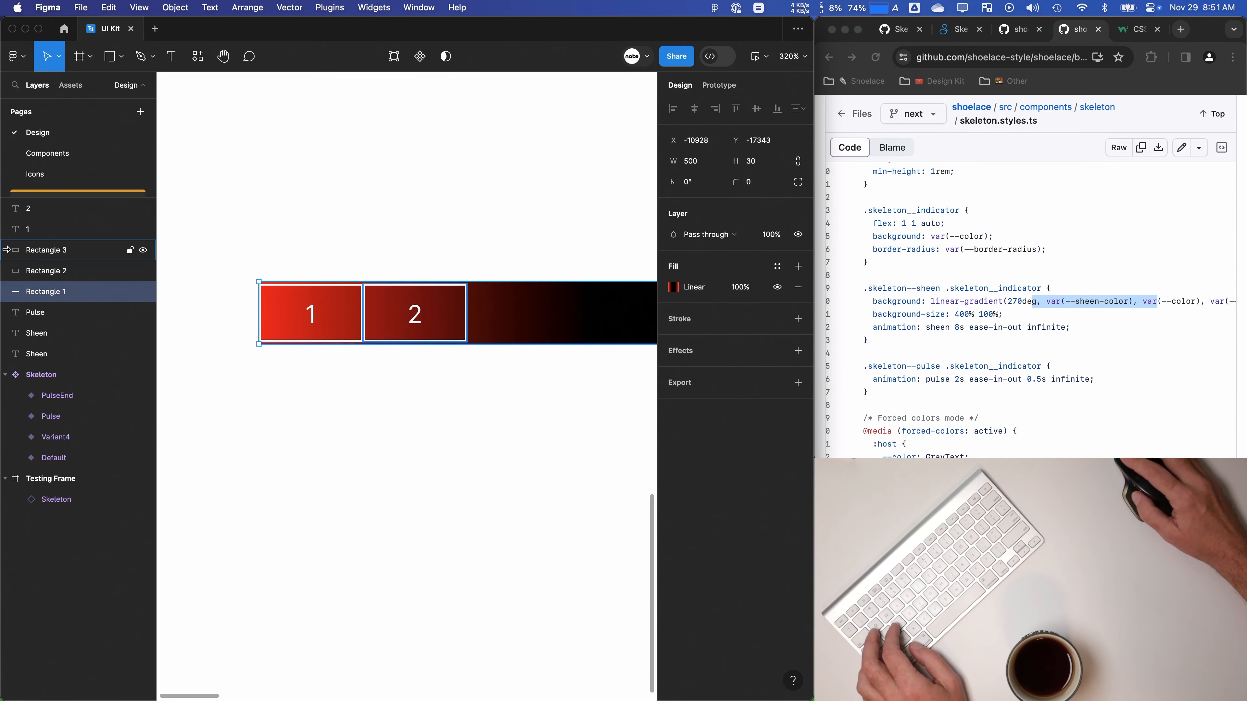
left_click(54, 270)
left_click(49, 255, "shift")
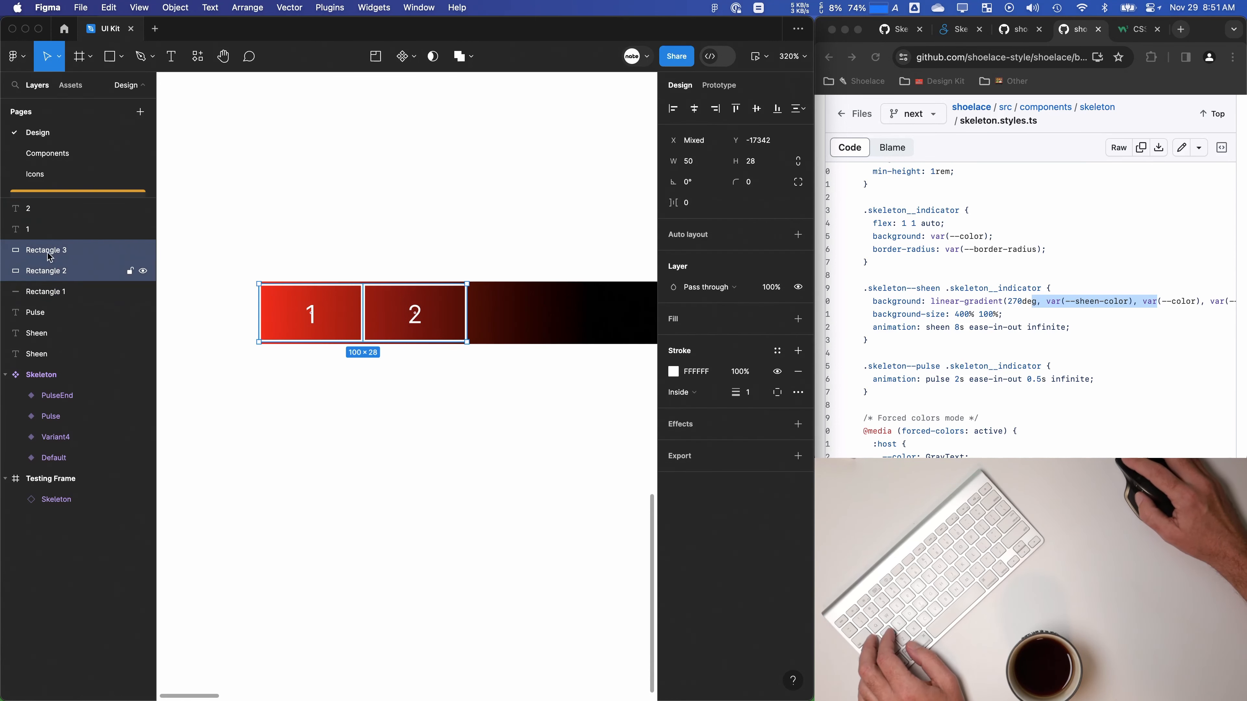
left_click(44, 234, "super")
left_click_drag(343, 313, 563, 319)
left_click_drag(562, 393, 387, 423)
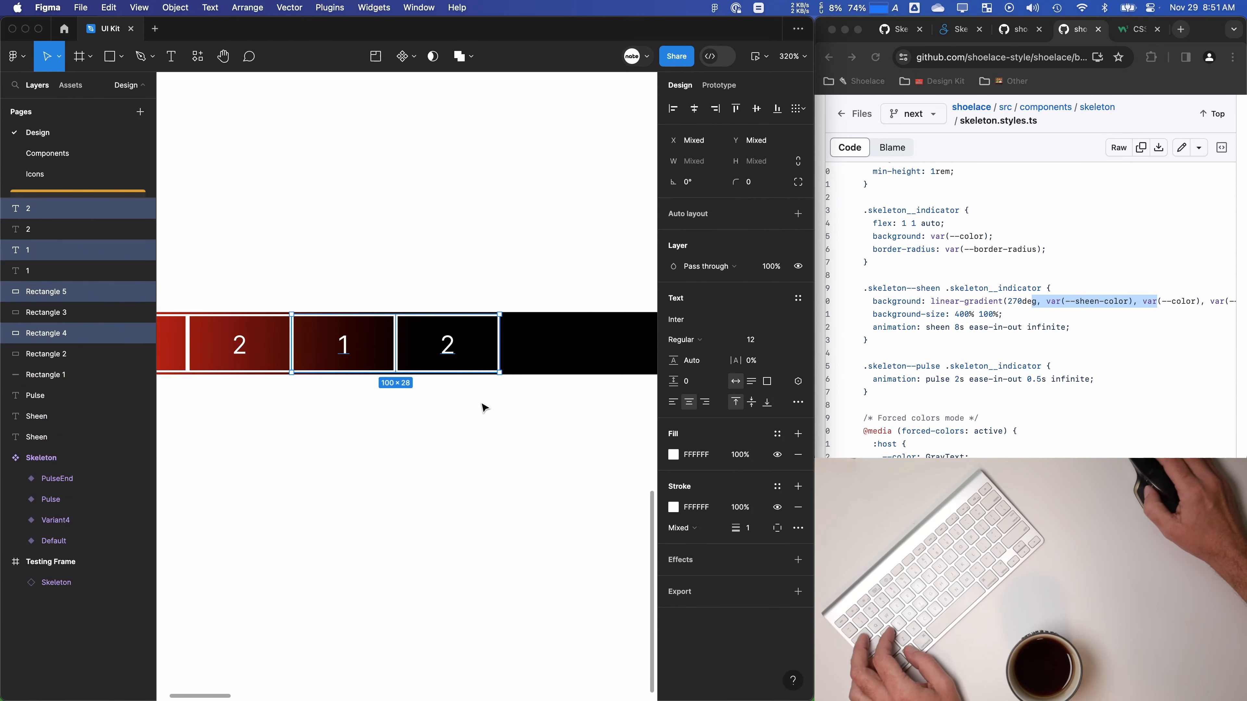
Step: Move the newly copied boxes and labels together to the top of the layer order
mouse_move(445, 352)
left_mouse_down()
mouse_move(445, 379)
mouse_move(445, 352)
left_mouse_up()
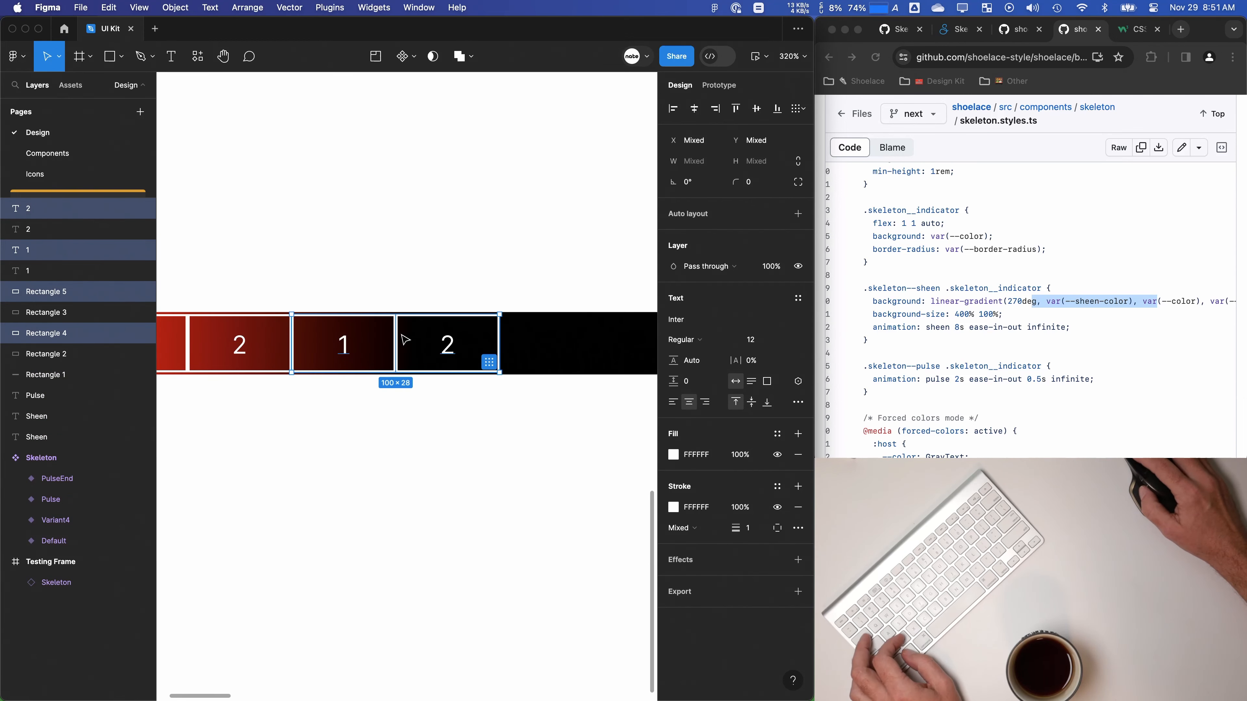
left_click_drag(82, 201, 83, 199)
scroll(514, 413, "down", 5)
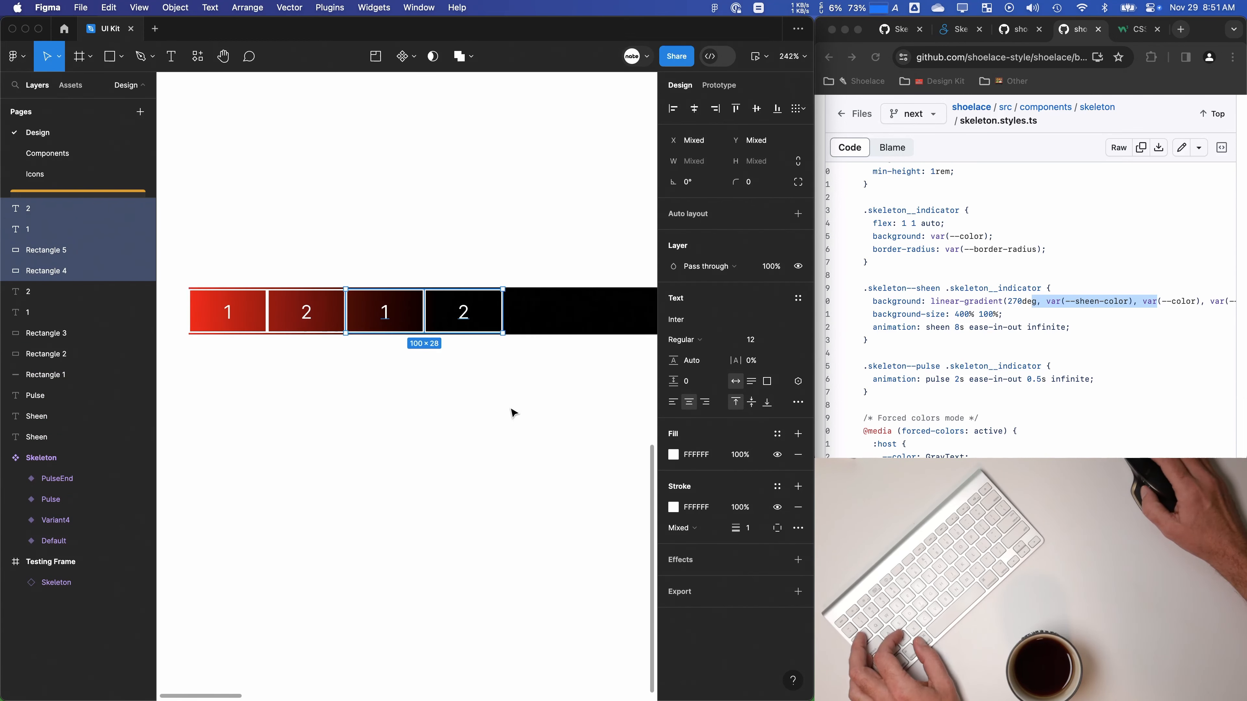
Step: Select the four numbered boxes with their labels and duplicate them directly to the right along the gradient bar
scroll(512, 412, "up", 3)
scroll(512, 412, "right", 4)
left_click(39, 373)
left_click(39, 212)
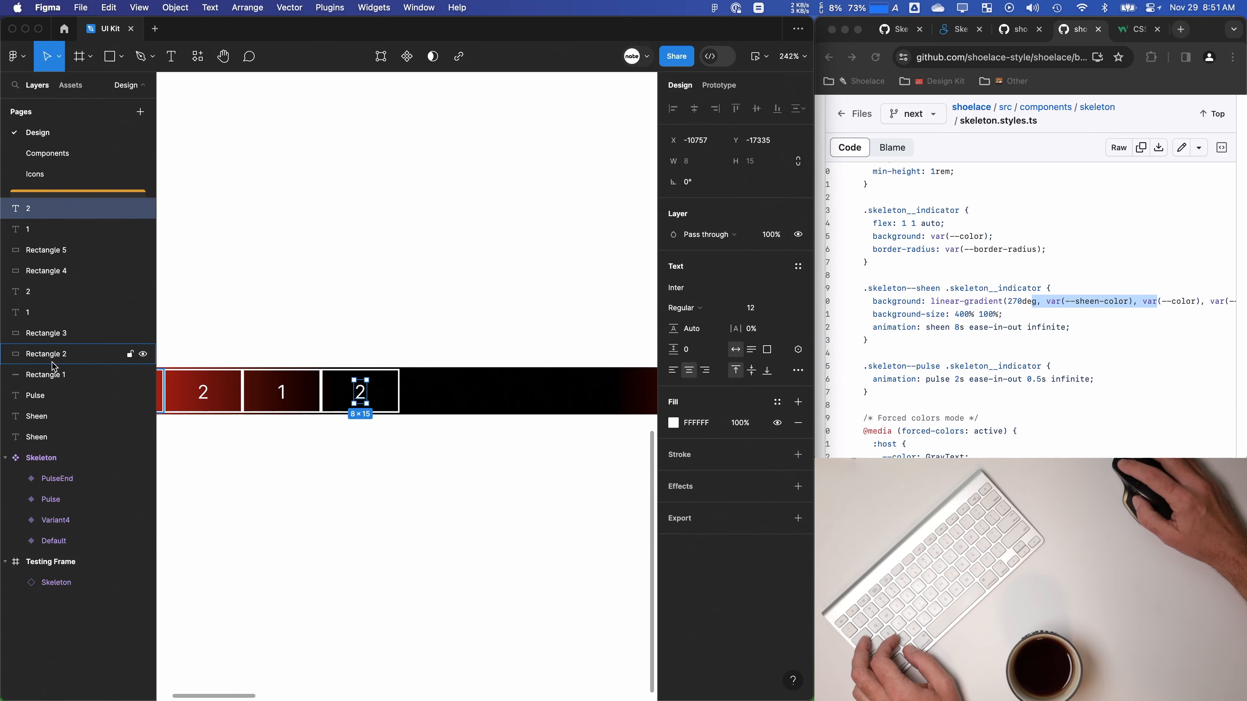
left_click(52, 357, "shift")
scroll(455, 506, "left", 3)
scroll(459, 510, "down", 5)
scroll(466, 496, "right", 3)
scroll(466, 495, "up", 1)
left_click_drag(408, 423, 612, 426, "alt")
scroll(509, 440, "up", 10)
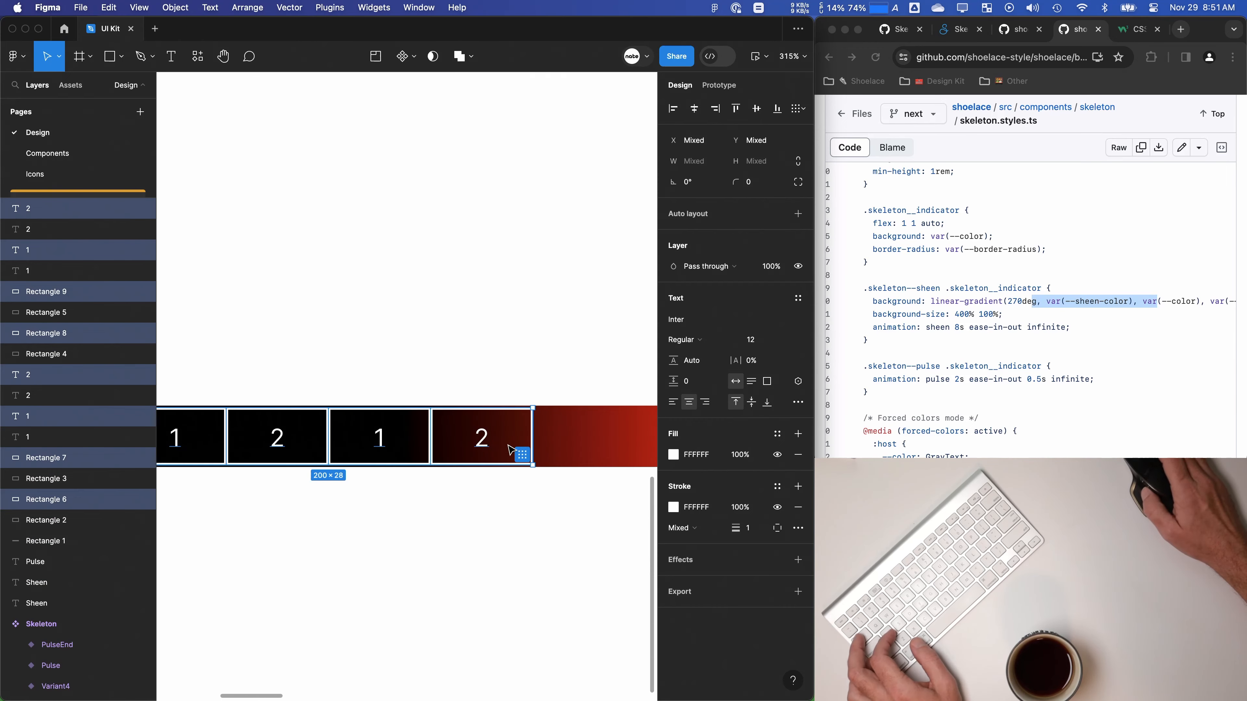
Step: Fill the rest of the gradient bar with copied boxes and labels so that ten boxes span it, deleting surplus copies
left_click(394, 309)
left_click_drag(574, 339, 270, 580)
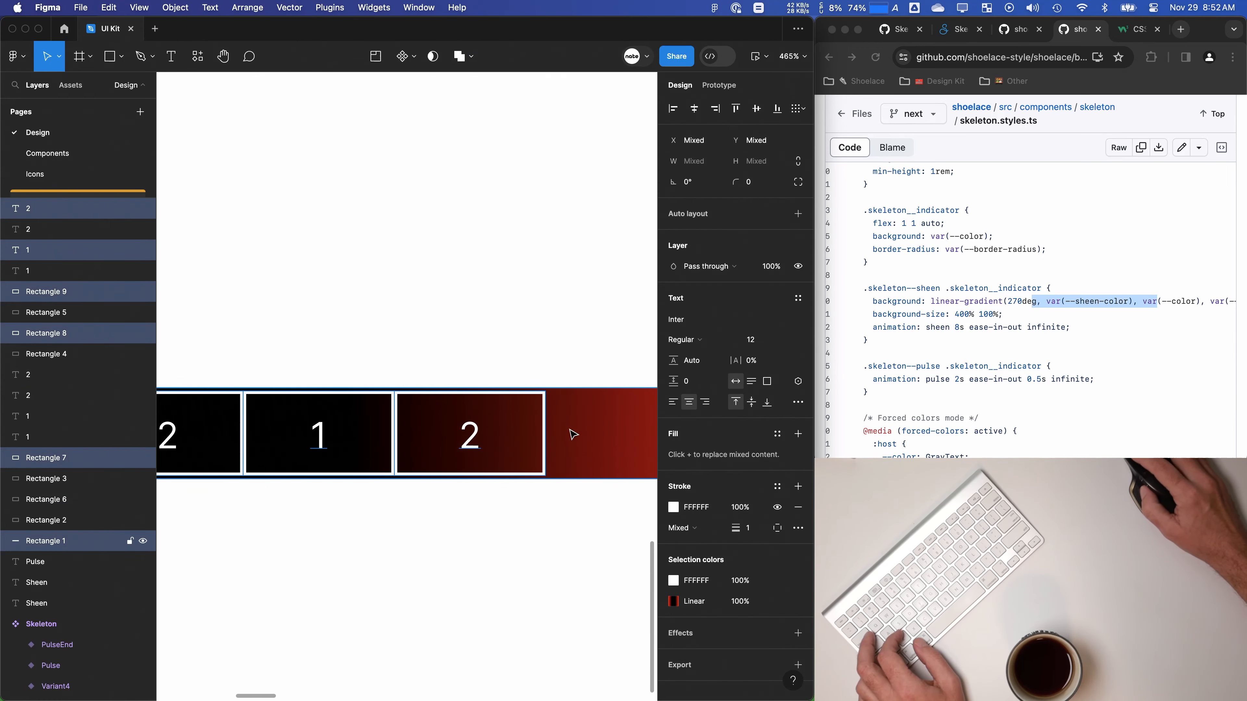
scroll(557, 453, "down", 2)
left_click_drag(372, 408, 445, 436)
key("Escape")
left_click(311, 394)
key("BackSpace")
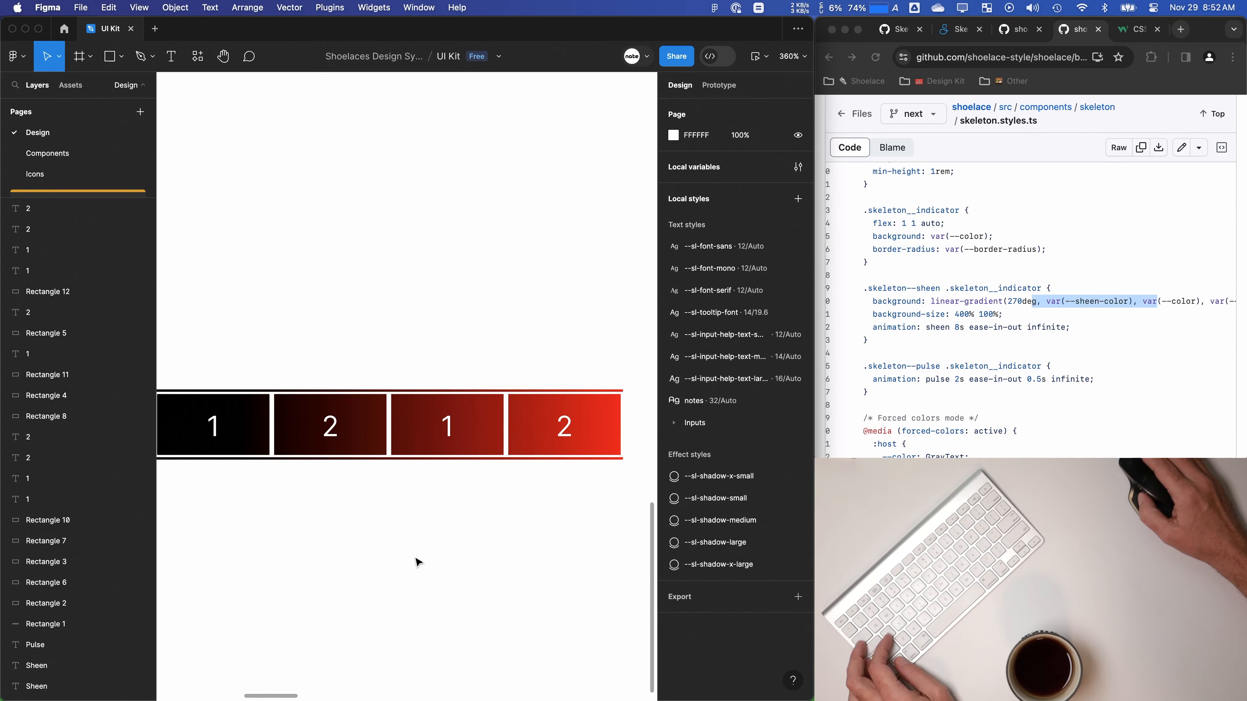
Step: Relabel the third to sixth boxes along the gradient bar as 3, 4, 5 and 6
scroll(415, 559, "down", 3)
left_click_drag(268, 561, 537, 520)
left_click_drag(295, 493, 349, 537)
double_click(426, 433)
type("3")
left_click(514, 434)
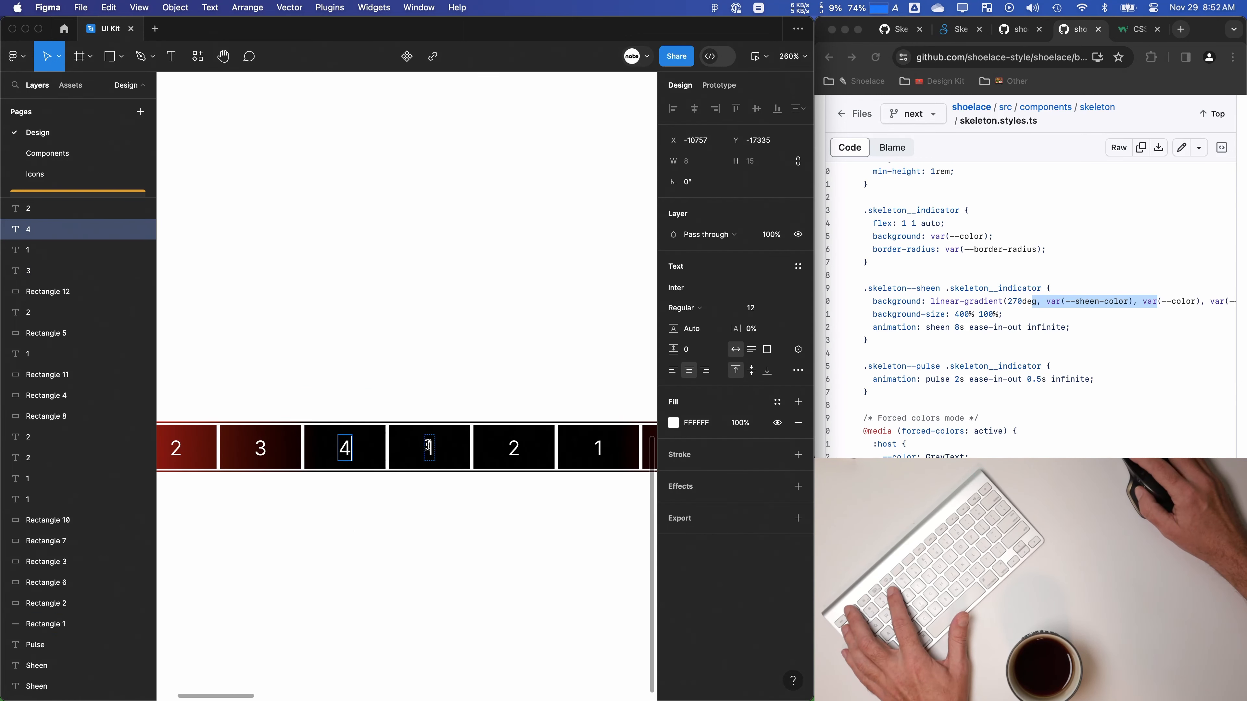
left_click(431, 447)
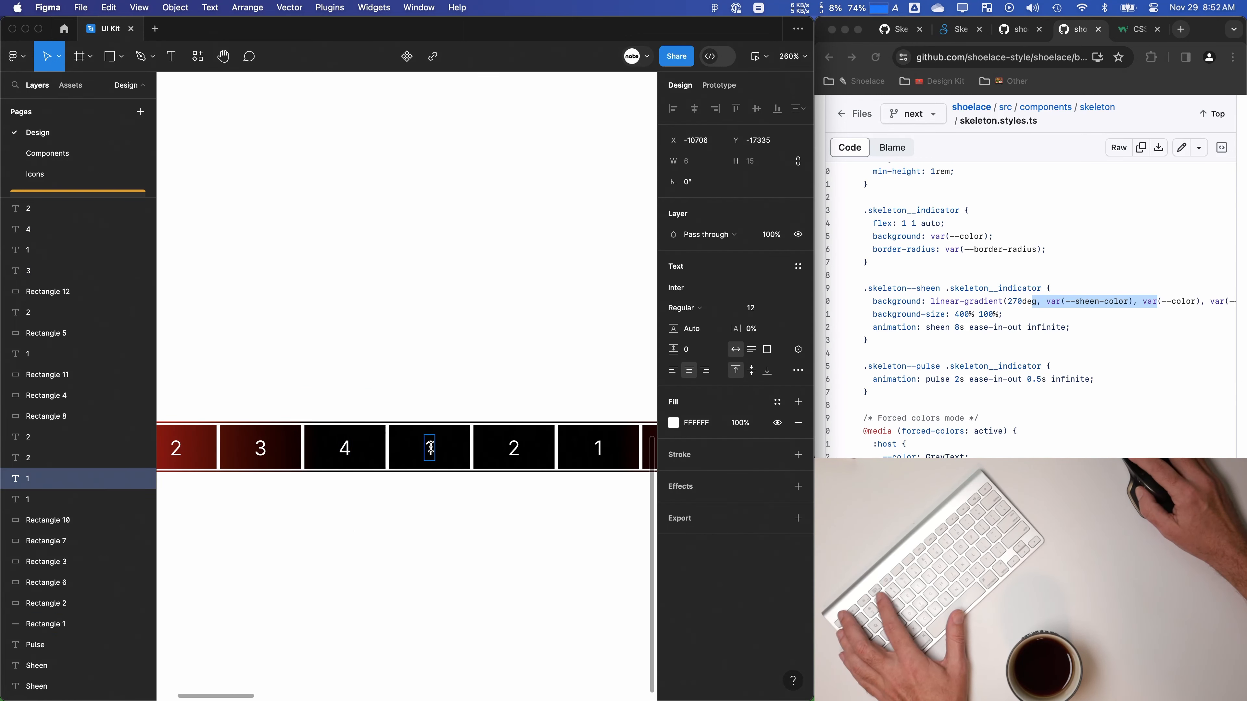
double_click(517, 448)
type("6")
Step: Relabel the last four boxes along the gradient bar as 7, 8, 9 and 10
left_click_drag(598, 446, 470, 463)
double_click(470, 463)
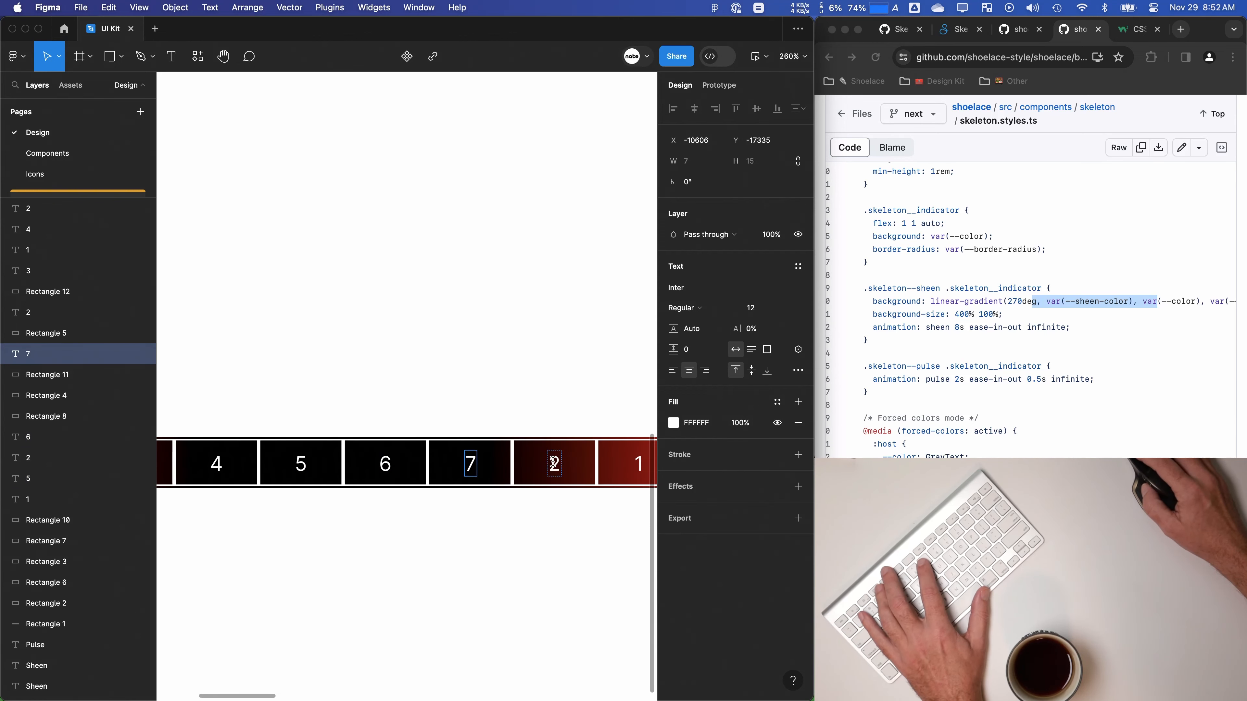
double_click(554, 463)
type("8")
left_click_drag(637, 463, 518, 478)
double_click(517, 479)
type("9")
left_click_drag(604, 479, 518, 476)
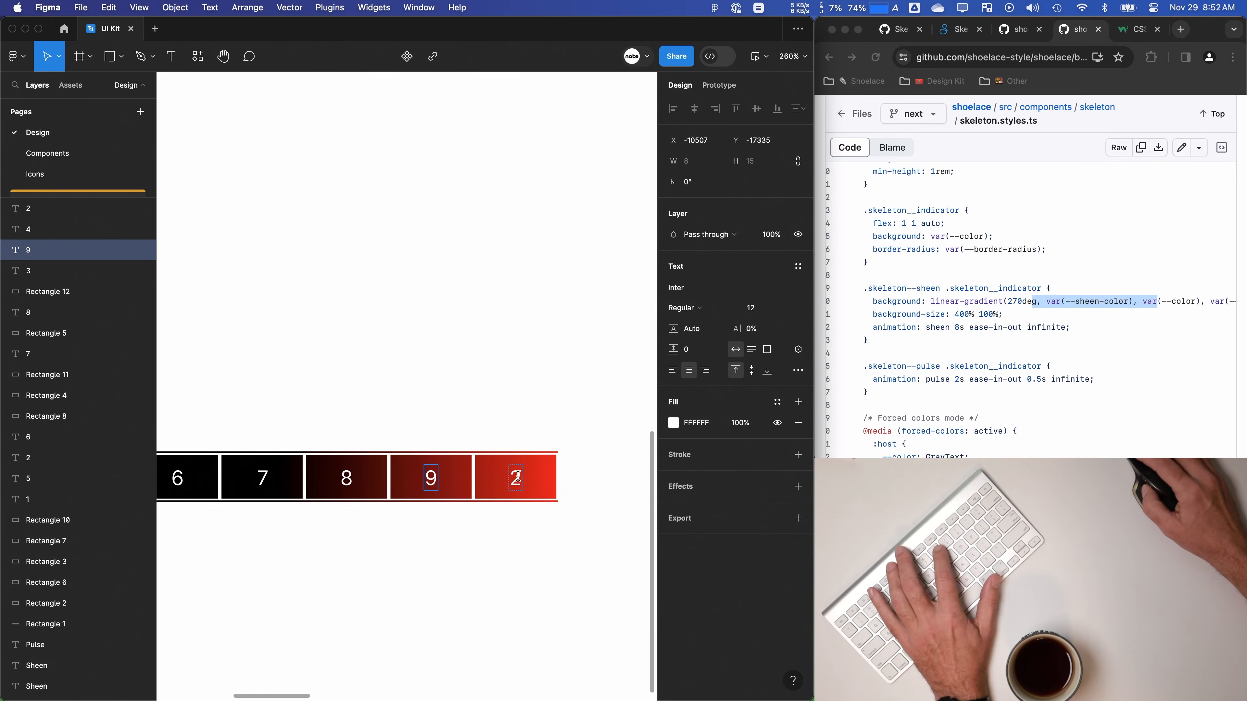
double_click(518, 477)
type("10")
key("Escape")
scroll(431, 584, "down", 3)
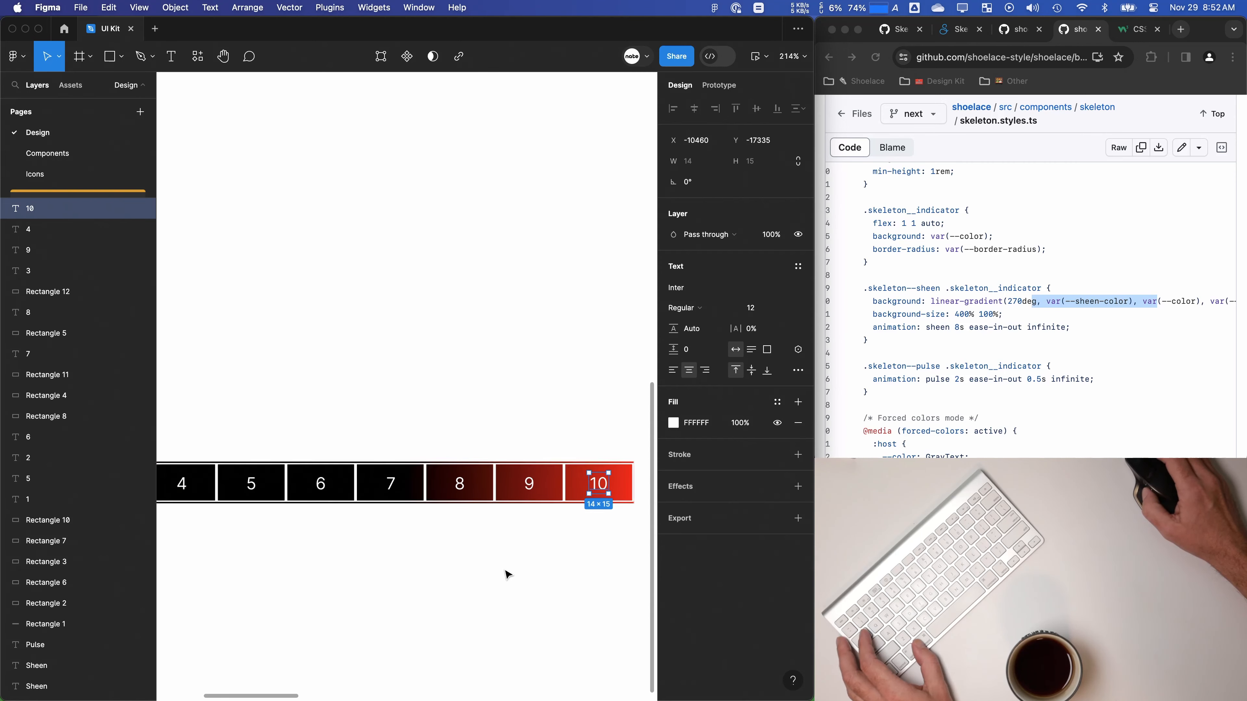
scroll(507, 575, "down", 3)
left_click_drag(633, 470, 226, 542)
left_click(79, 7)
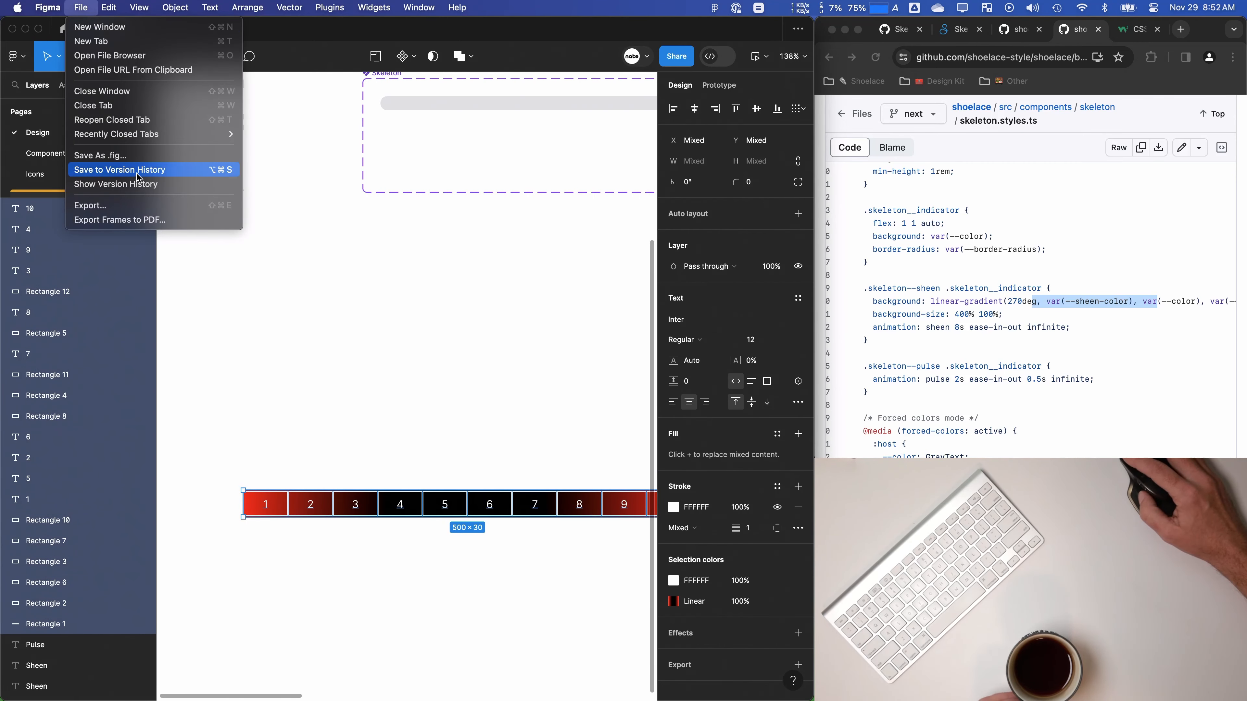
left_click(126, 208)
left_click(797, 94)
left_click(285, 413)
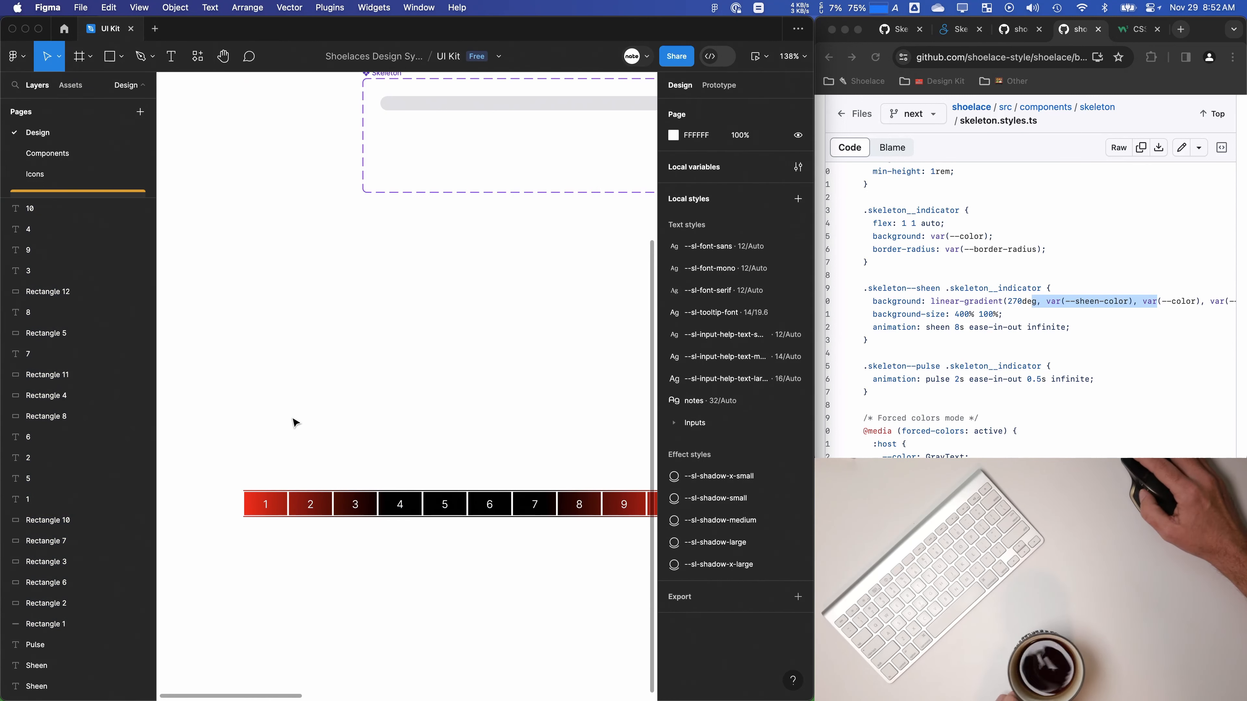
Step: Place a new 100 × 100 frame over the first boxes of the gradient bar
key("f")
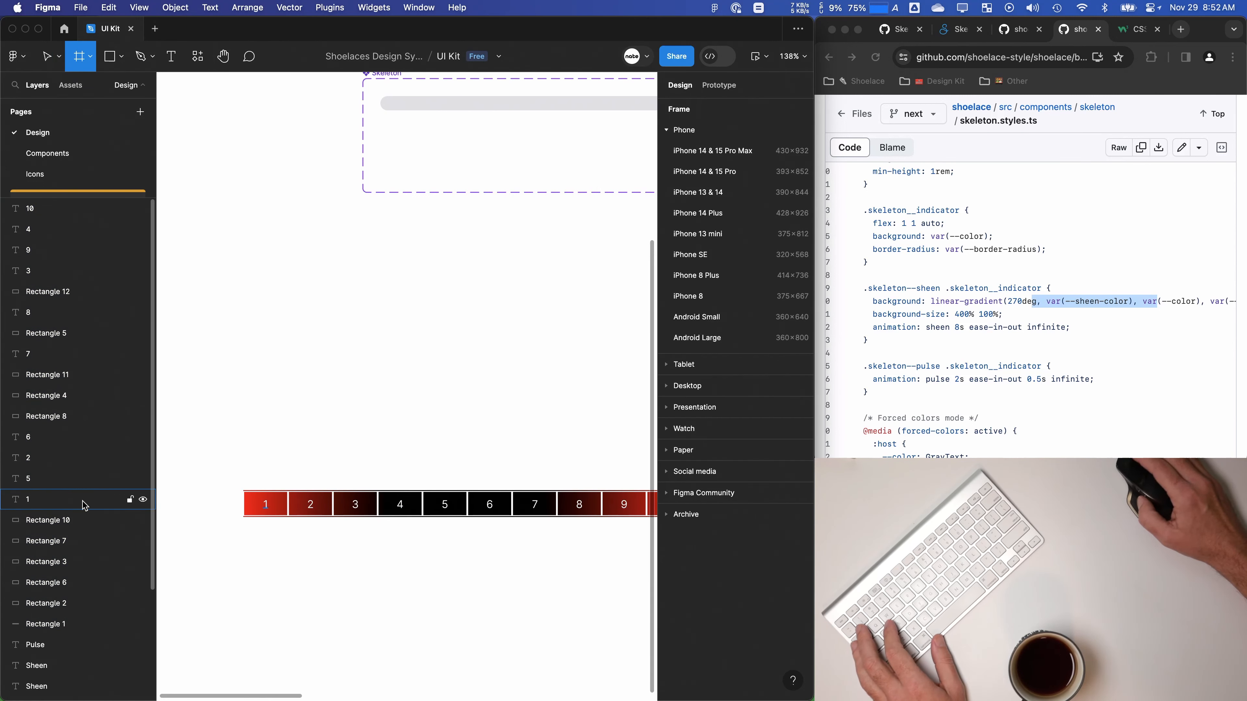
left_click(279, 498)
key("Escape")
left_click_drag(284, 474, 291, 501)
Step: Select the gradient bar with all its boxes and labels and move them into the new frame
left_click(37, 229)
scroll(54, 343, "down", 1)
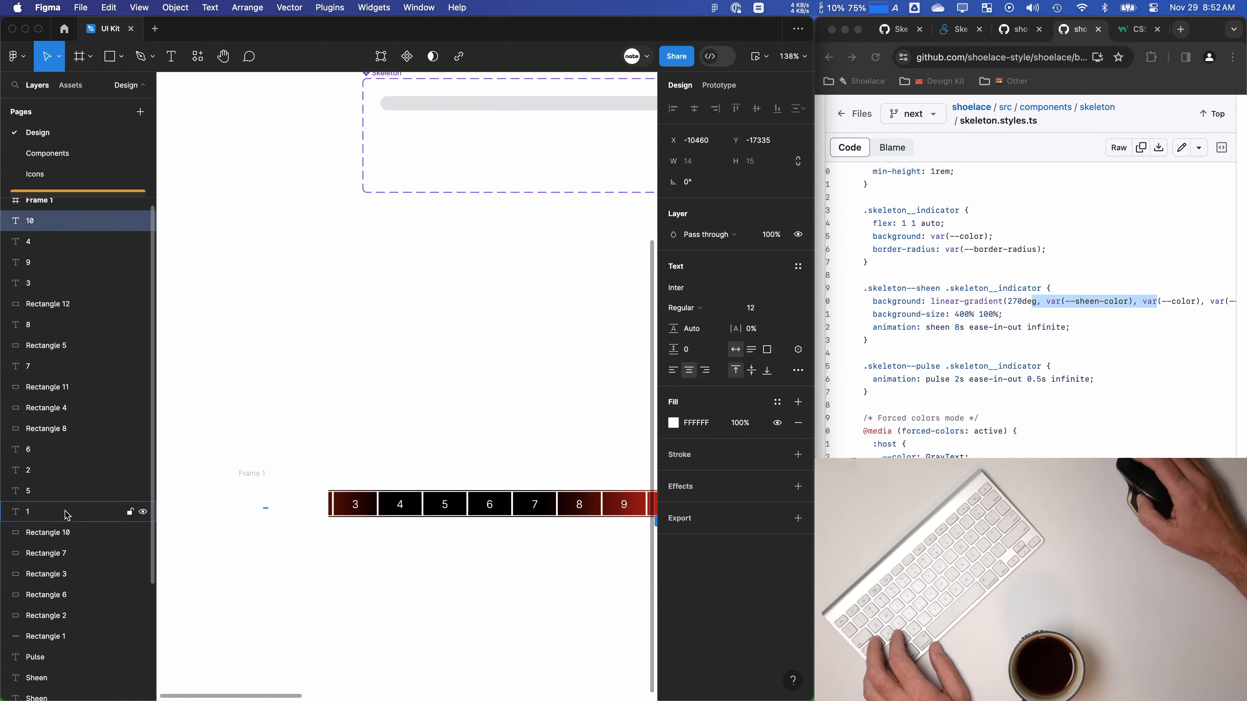
scroll(598, 434, "right", 2)
left_click_drag(629, 445, 216, 547)
left_click(361, 534, "shift")
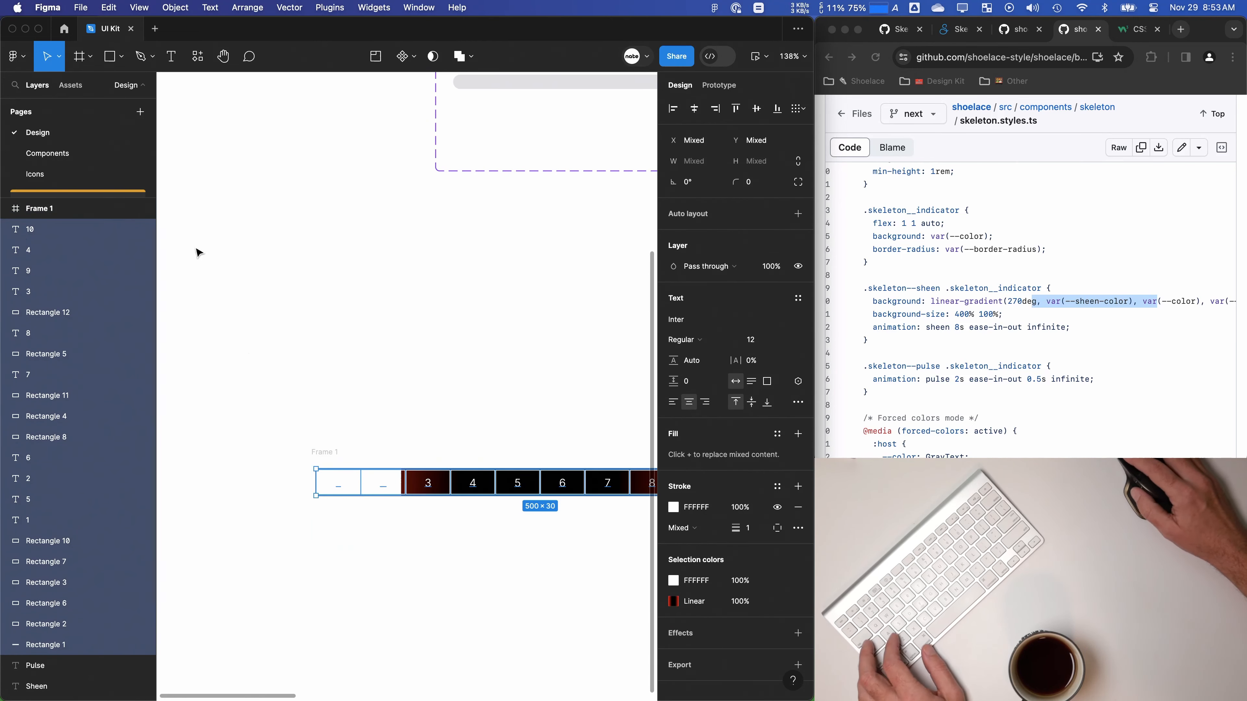
left_click_drag(42, 212, 43, 213)
left_click(36, 209)
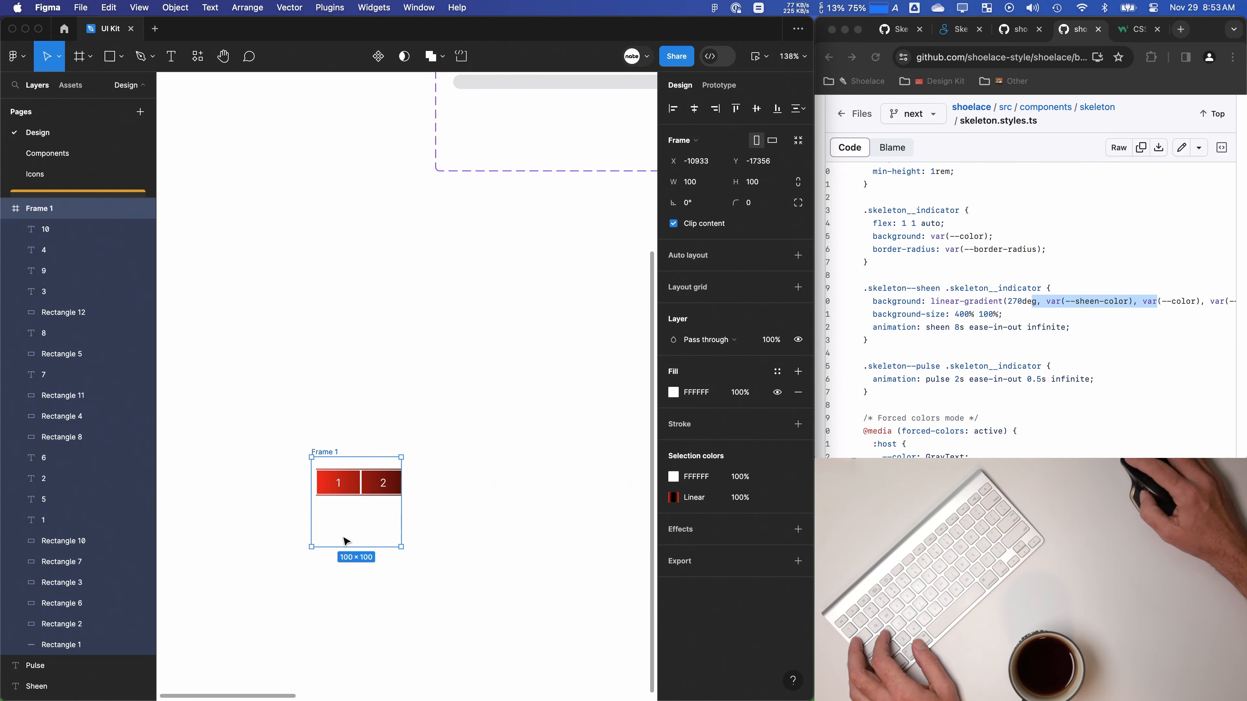
Step: Group the gradient bar, boxes and labels together inside the frame
left_click_drag(341, 535, 340, 521)
left_click(45, 229)
left_click(59, 645, "shift")
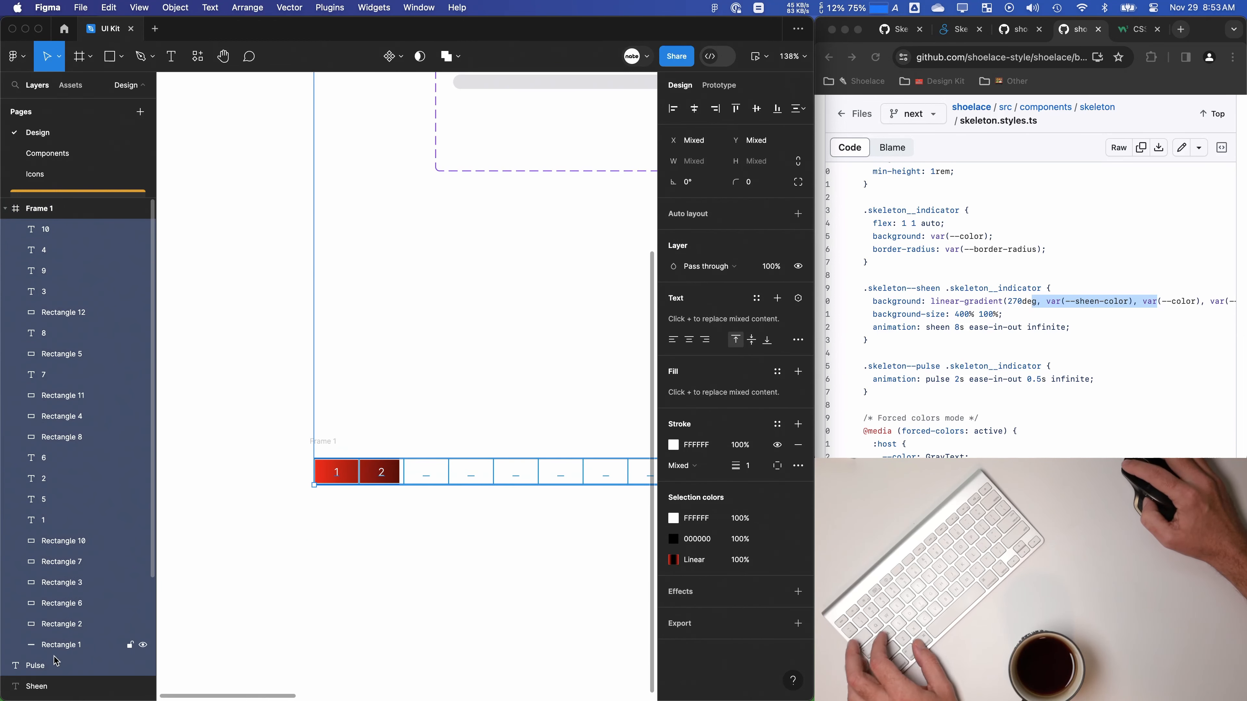
key("super+g")
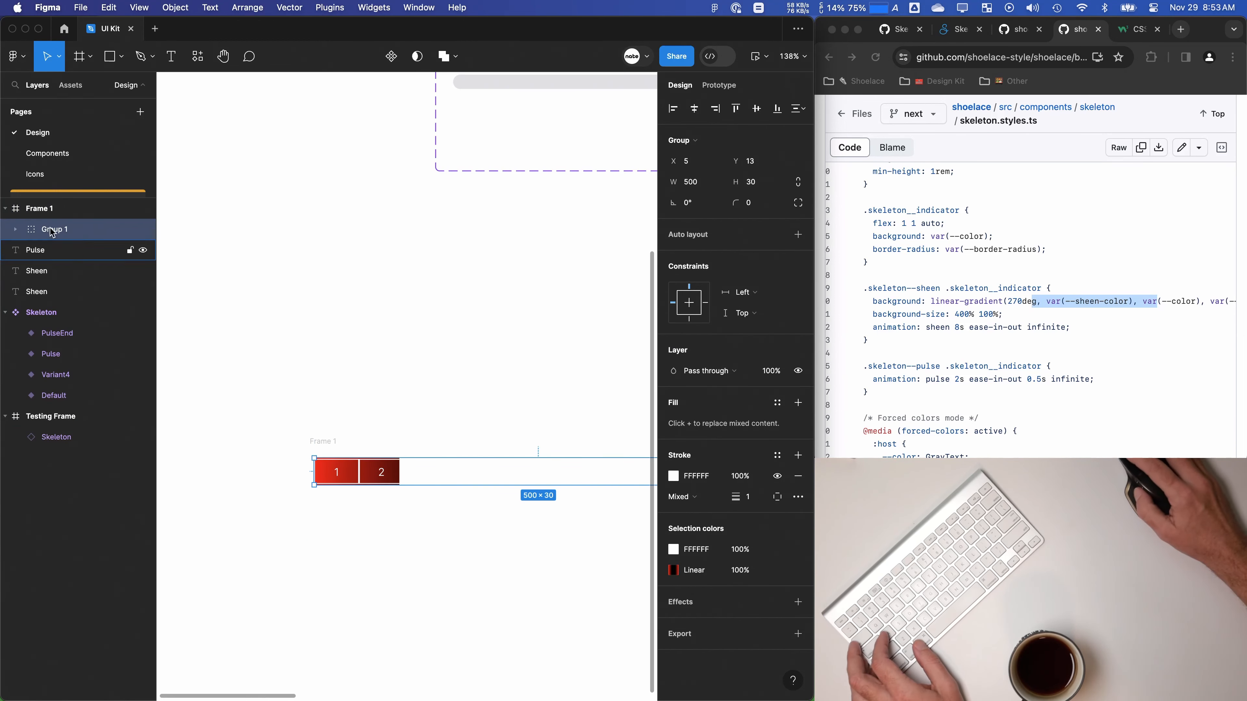
key("Escape")
key("Return")
Step: Align the group with the frame's upper-left corner by setting its X and Y to 0
left_click(688, 161)
type("0")
key("Tab")
type("0")
key("Tab")
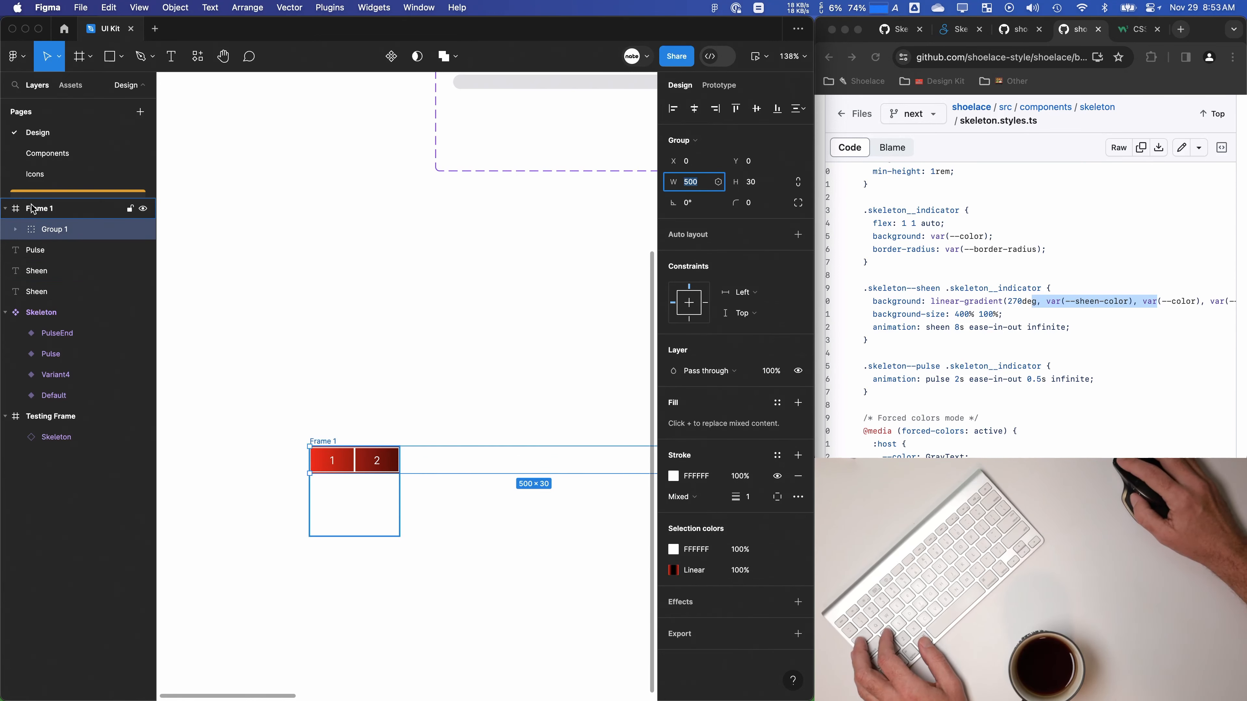
Step: Resize the frame around the gradient group to 500 wide and 30 high
left_click(33, 209)
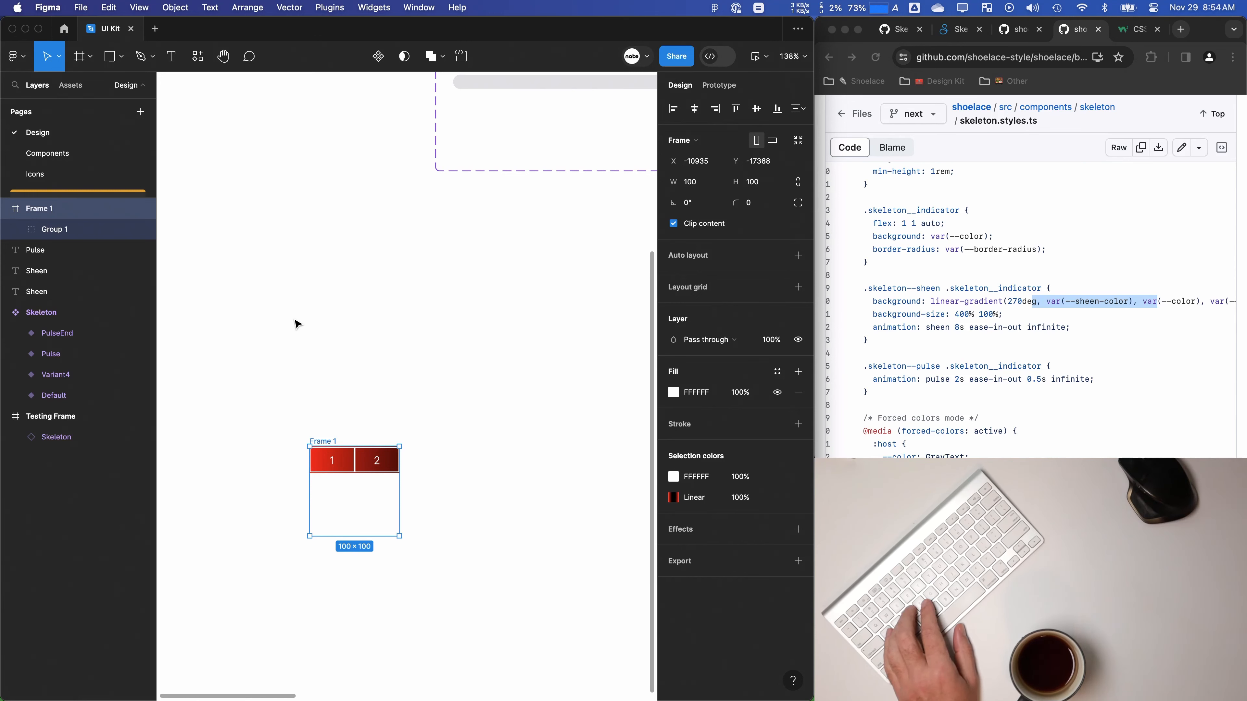
left_click(168, 381)
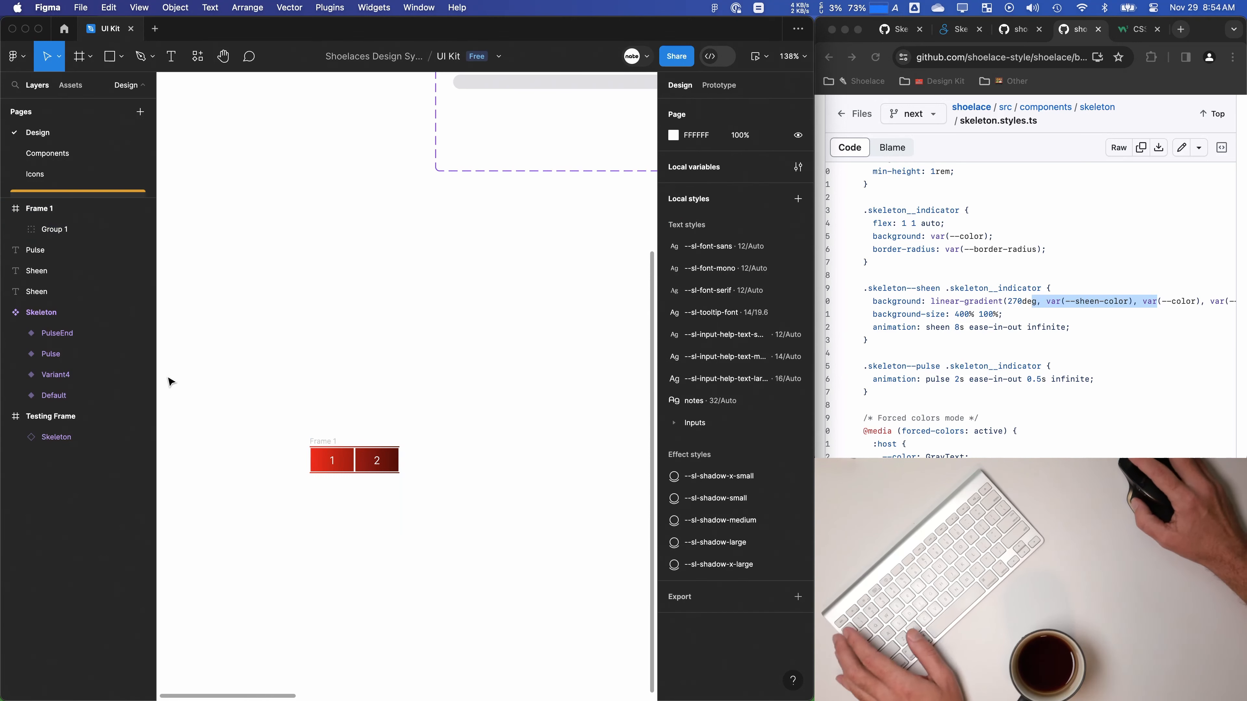
left_click(325, 441)
type("500")
key("Tab")
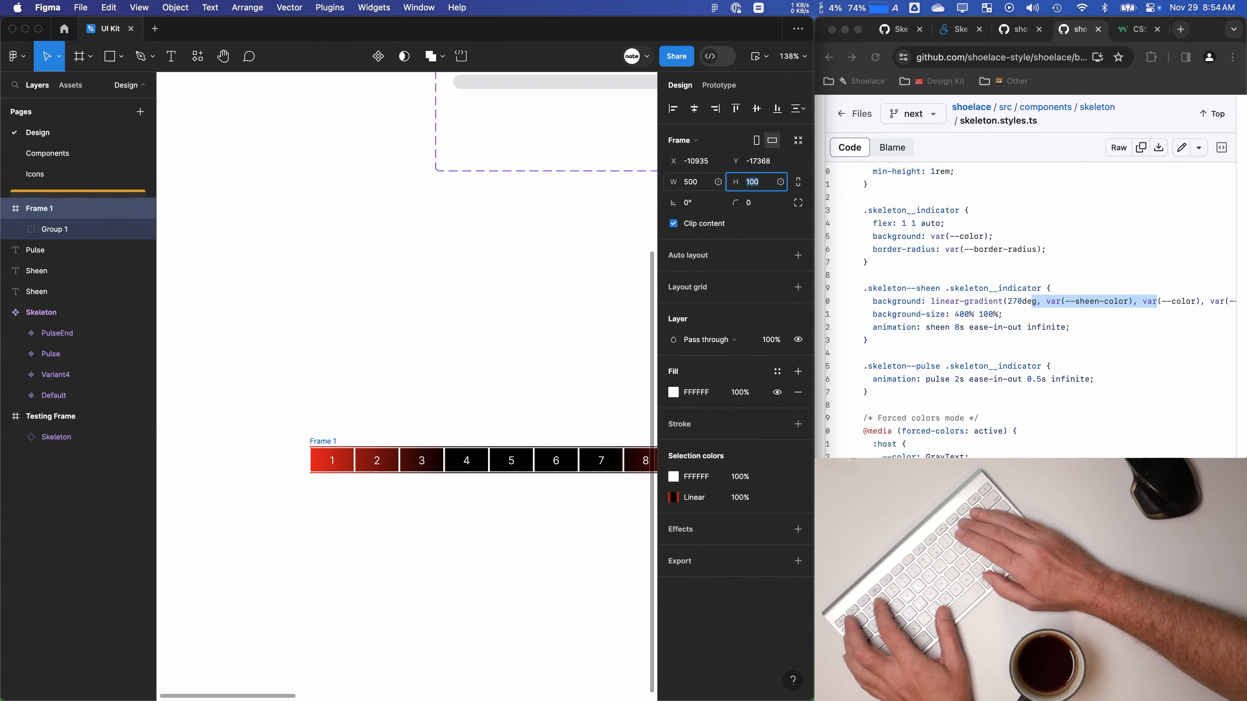
type("30")
key("Tab")
left_click_drag(430, 397, 361, 392)
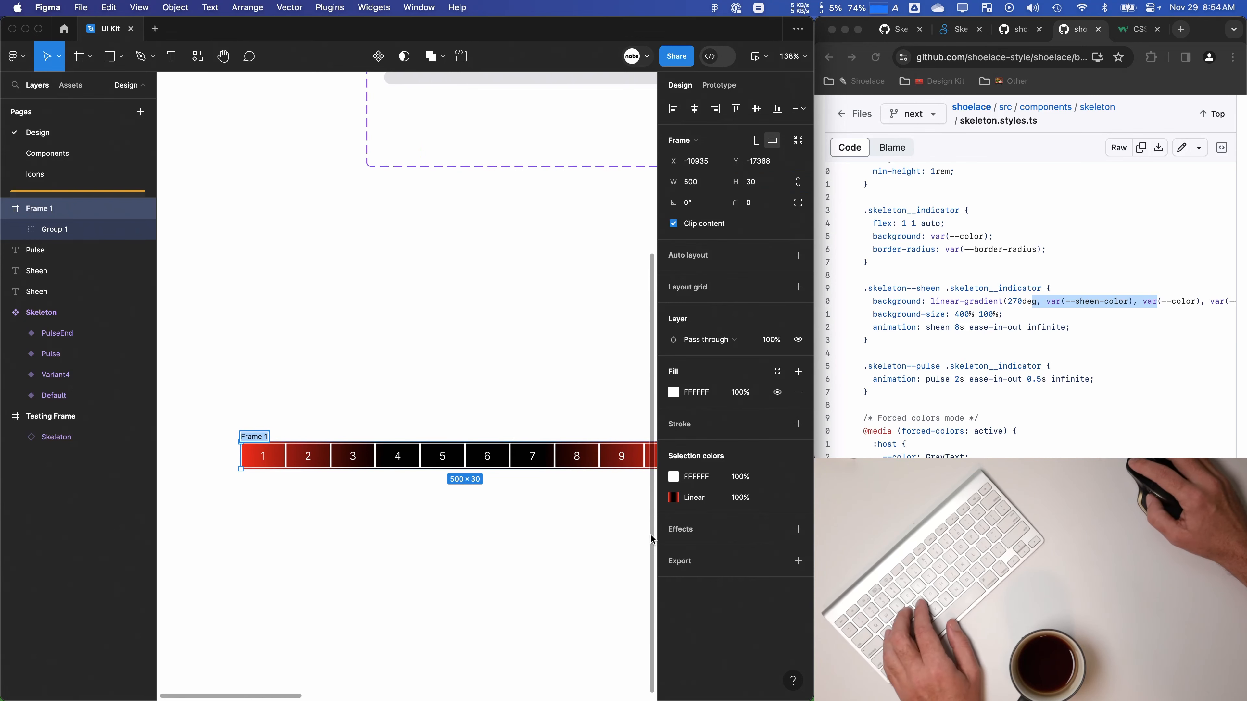
Step: Start a PNG export of the frame at 1x and create a SkeletonBGTest folder on the Desktop for it
left_click(798, 561)
left_click(707, 628)
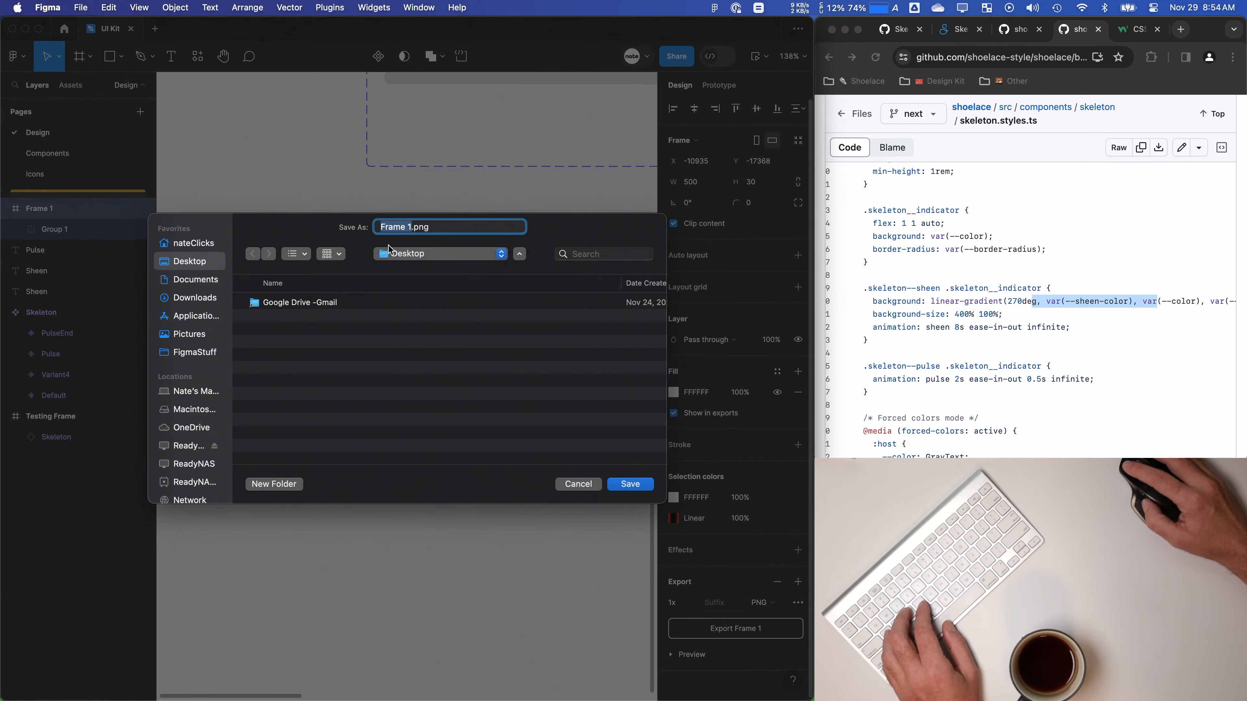
left_click(276, 485)
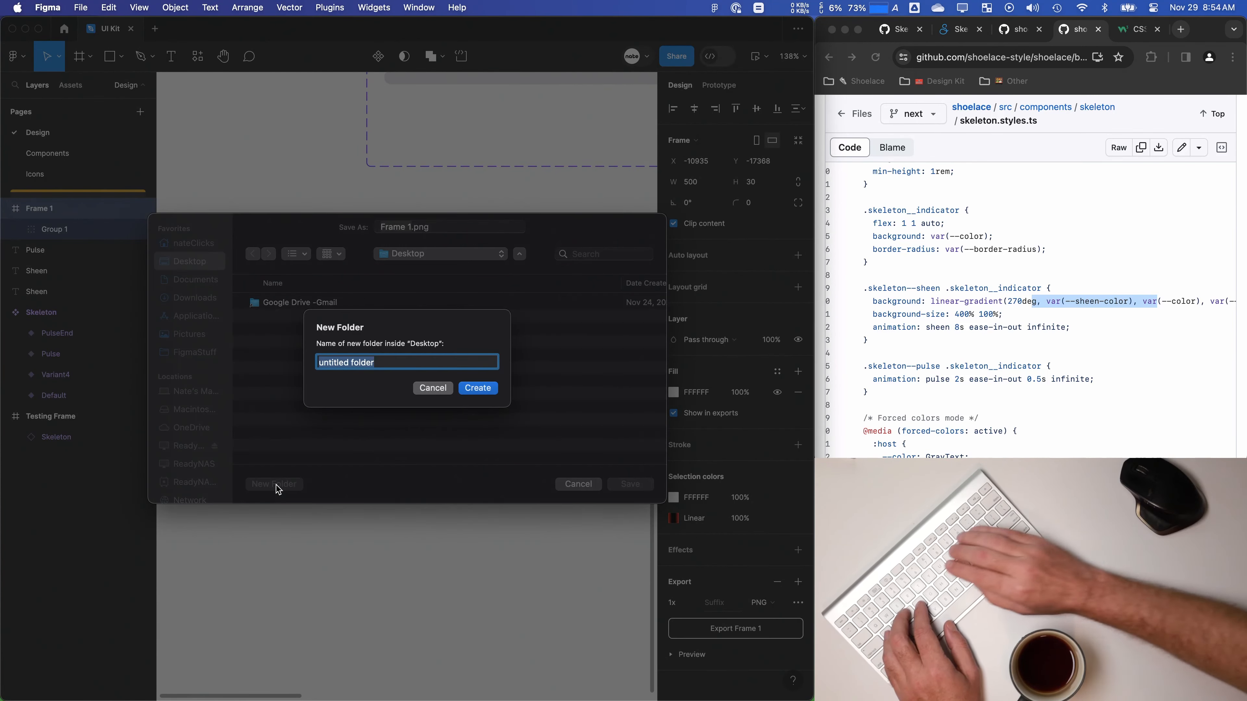
type("Ske")
key("BackSpace")
key("BackSpace")
type("Ke")
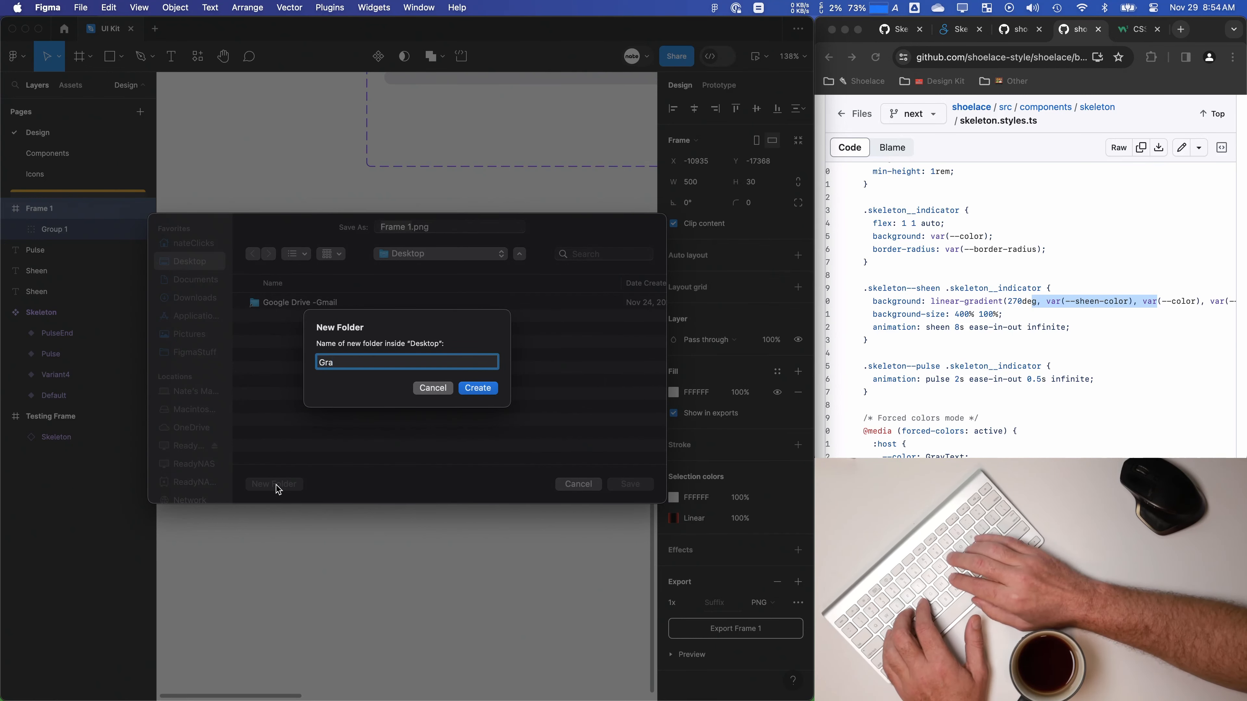
key("BackSpace")
key("BackSpace")
key("BackSpace")
type("SKeleto")
key("BackSpace")
key("BackSpace")
key("BackSpace")
key("BackSpace")
key("BackSpace")
key("BackSpace")
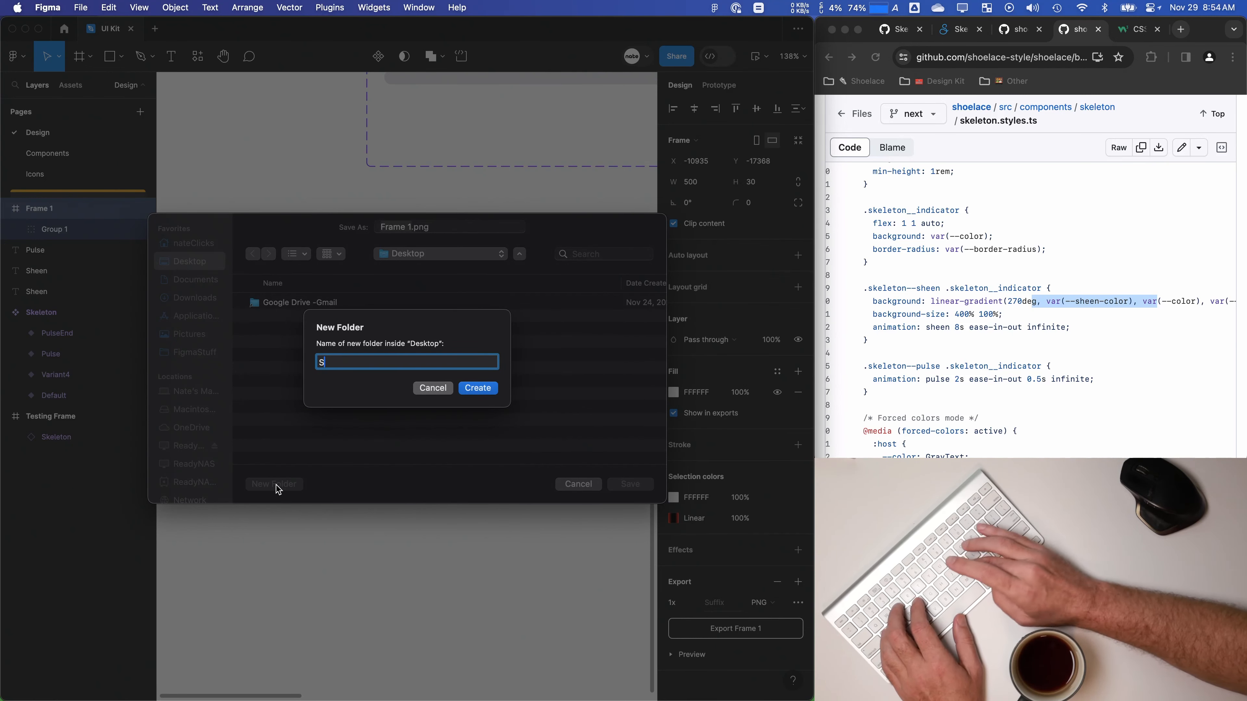
type("keletonBGTest")
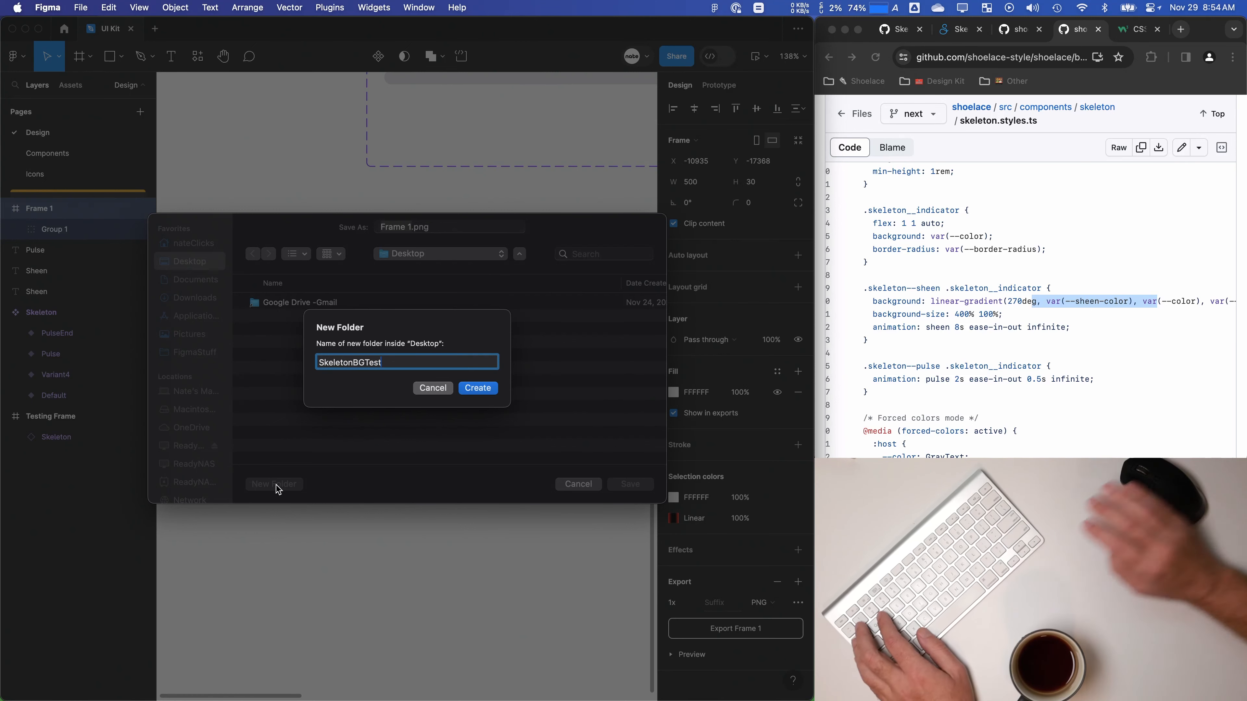
left_click(479, 389)
Step: Name the exported image gradient-500.png and save it in the SkeletonBGTest folder
left_click_drag(415, 226, 371, 228)
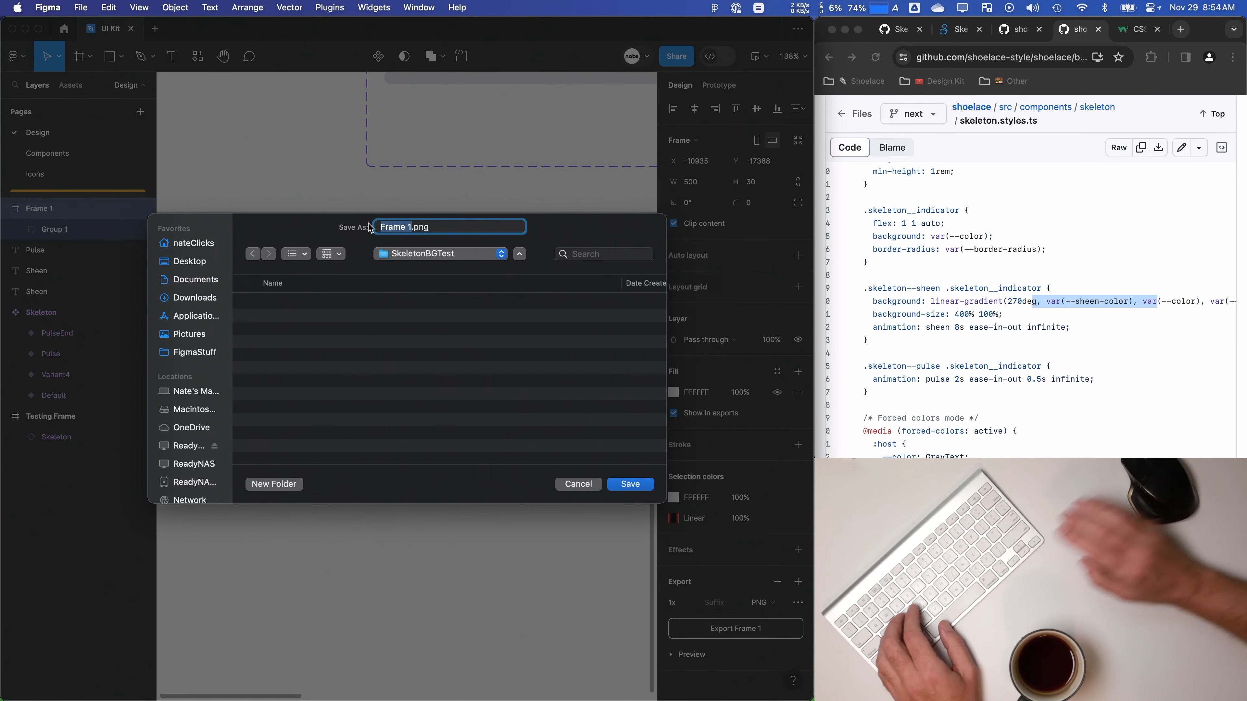
type("gradient-500")
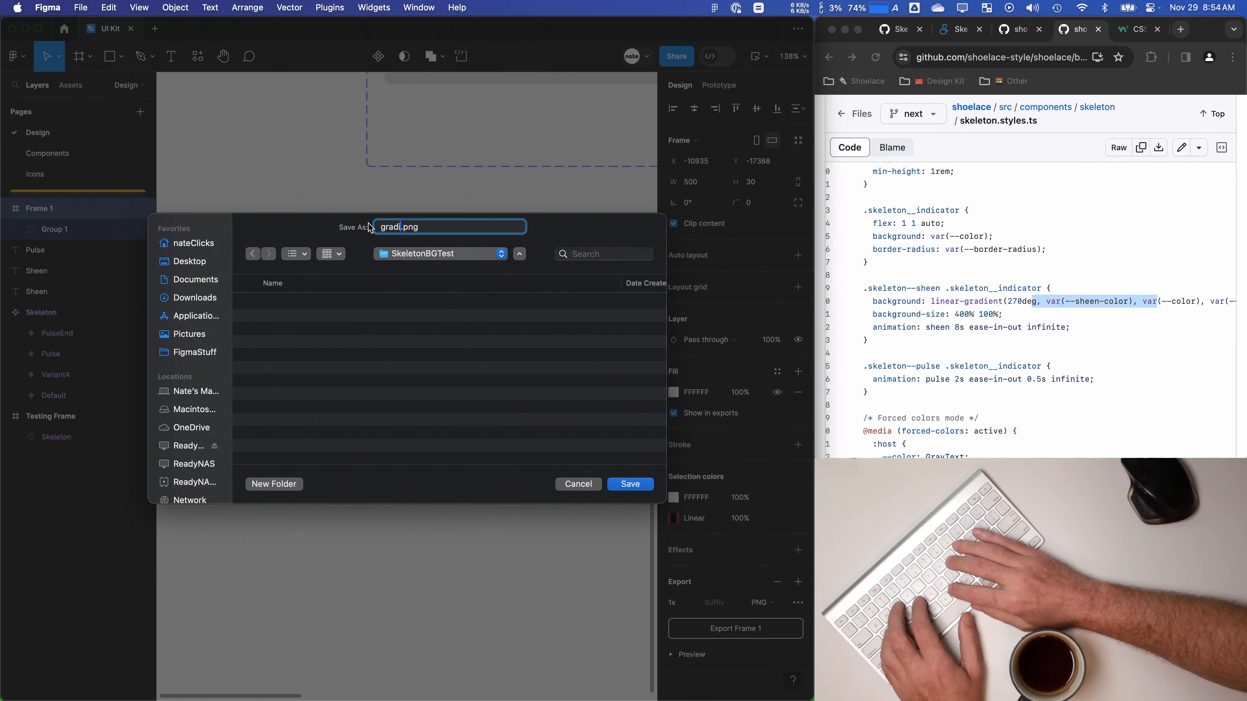
key("Return")
left_click(465, 312)
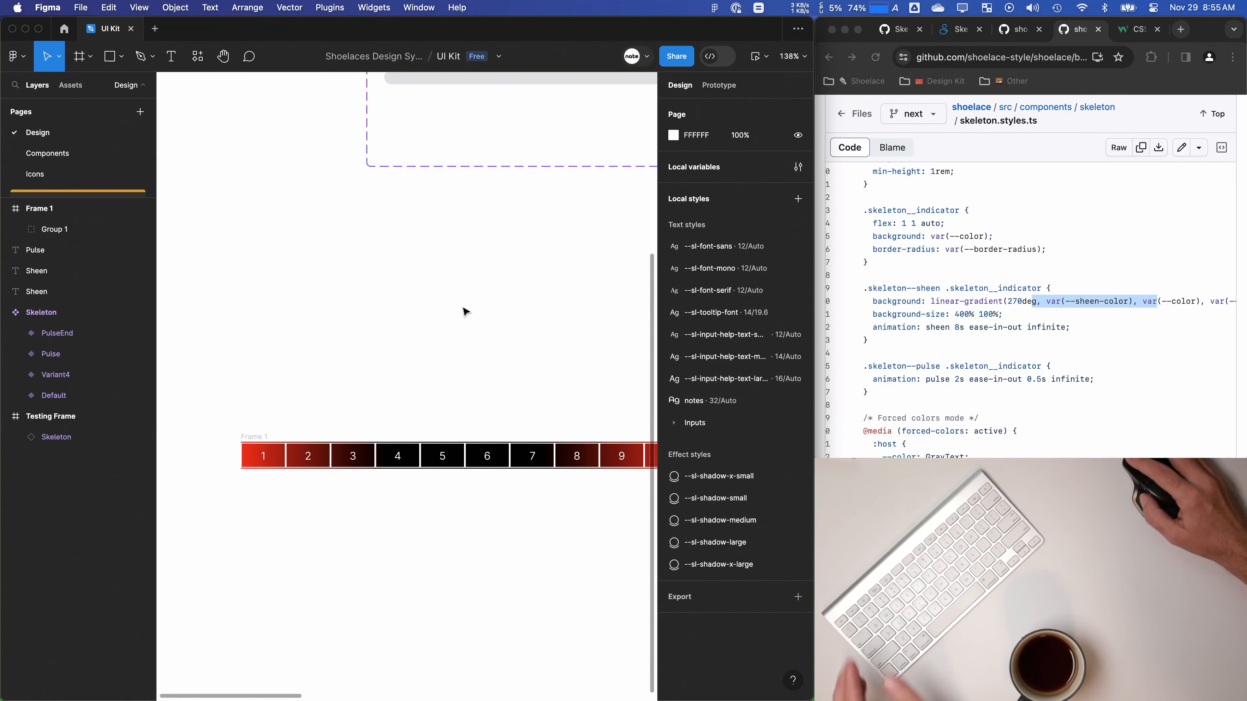
left_click_drag(462, 362, 407, 314)
left_click(954, 301)
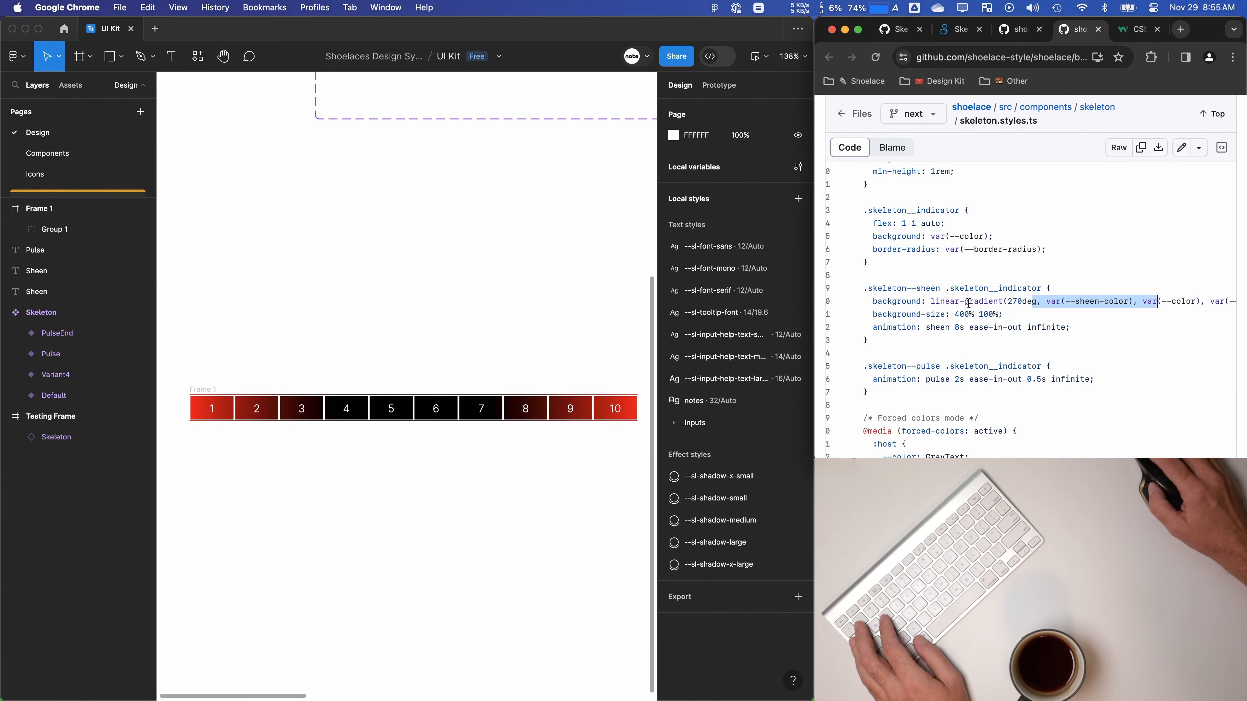
left_click(462, 242)
left_click_drag(551, 214, 451, 411)
scroll(451, 411, "down", 3)
scroll(470, 390, "left", 3)
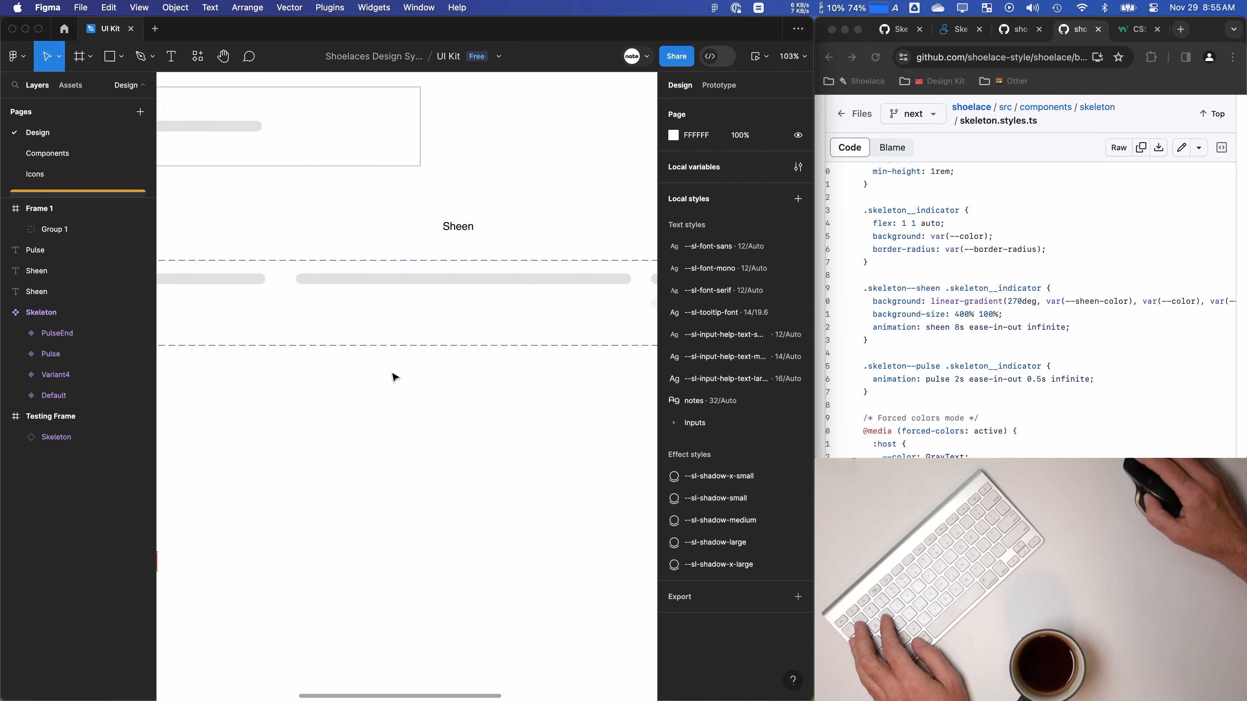
Step: Switch to Visual Studio Code
key("super+space")
type("coid")
key("BackSpace")
key("BackSpace")
type("de")
key("Return")
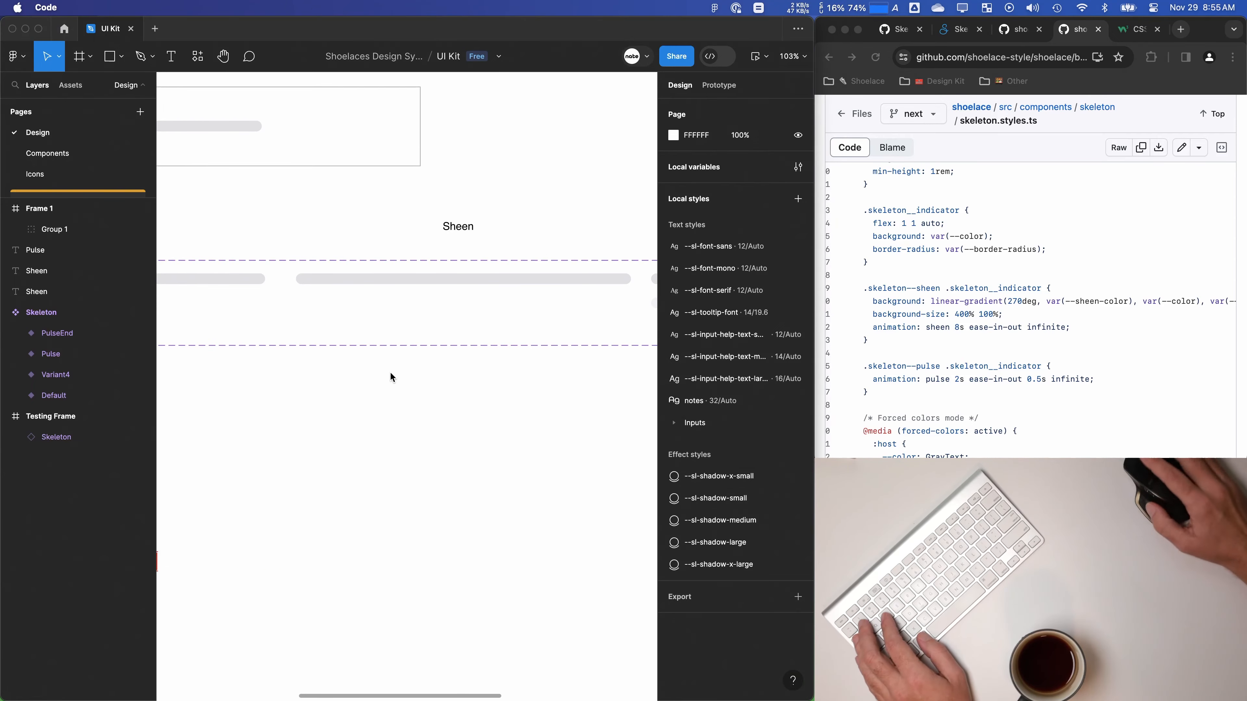
Step: Open the SkeletonBGTest folder from the Desktop as the working folder
left_click(77, 7)
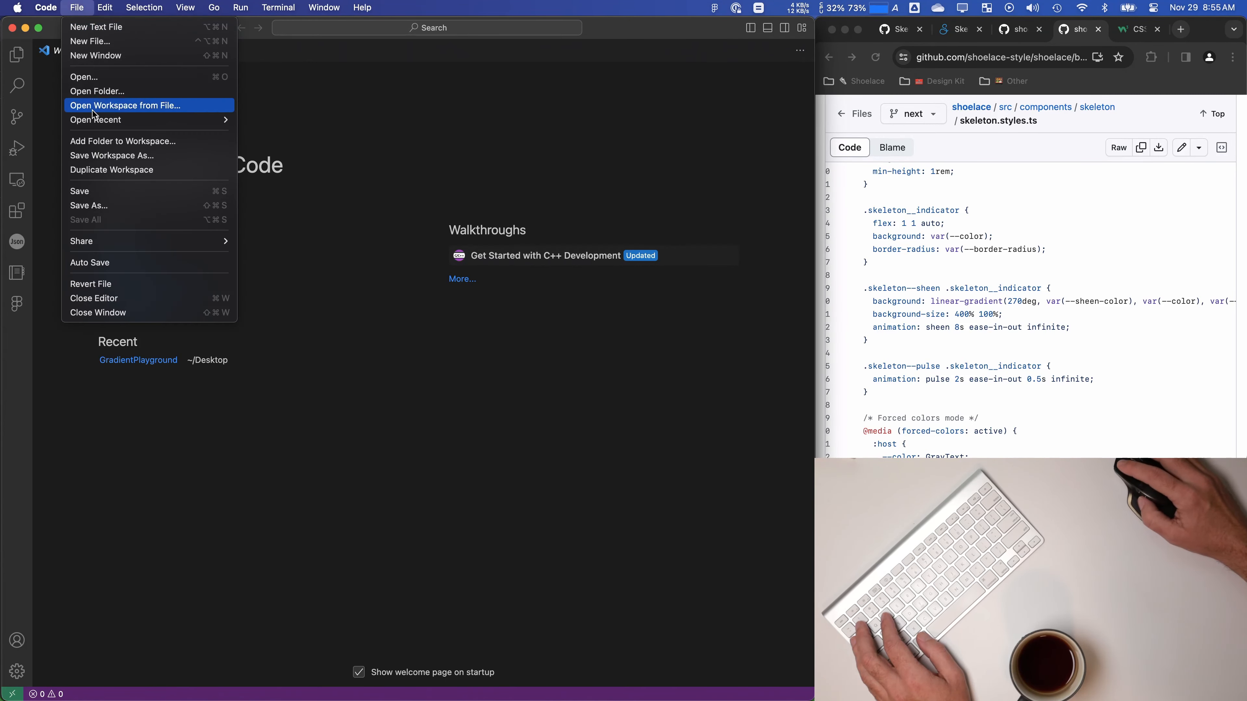
left_click(95, 93)
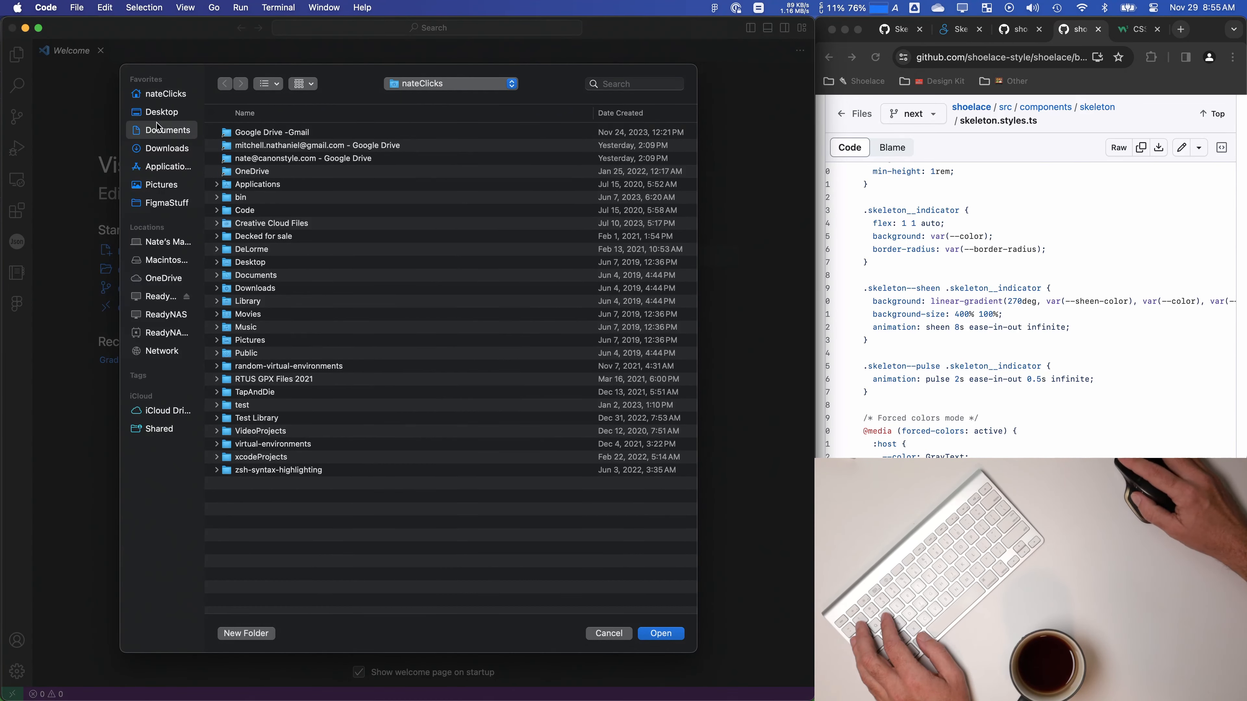
left_click(161, 113)
double_click(260, 145)
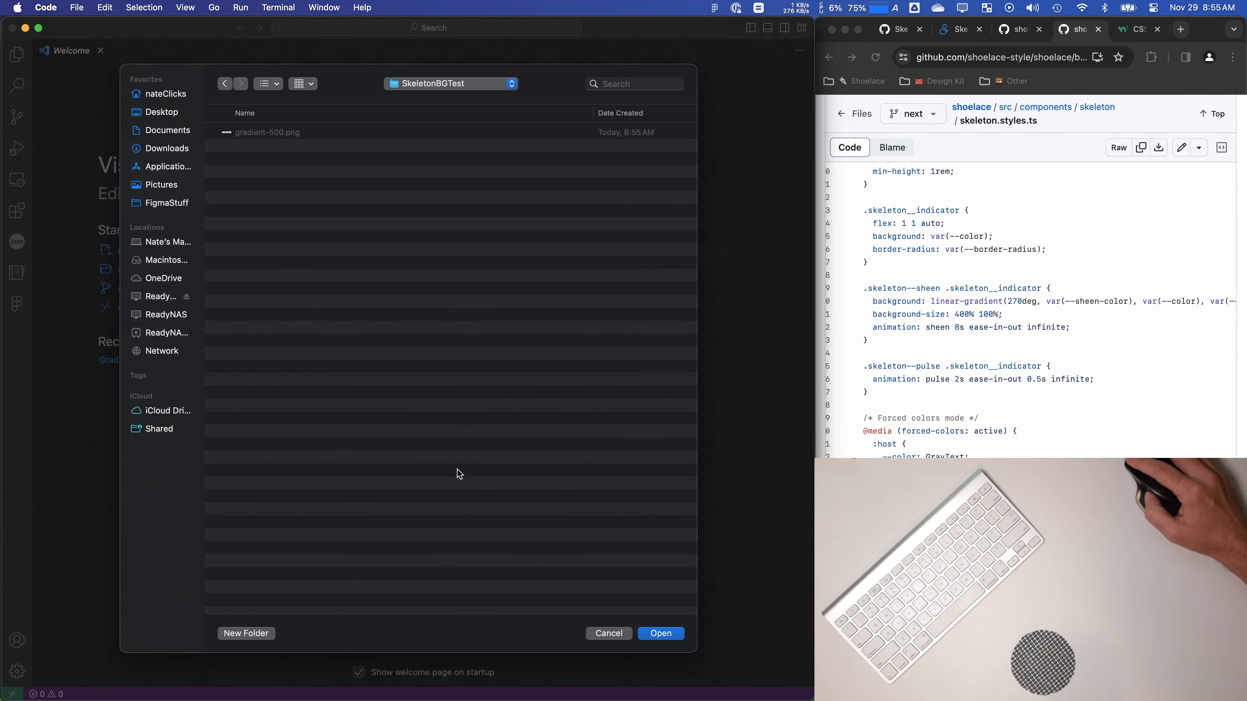
left_click(677, 638)
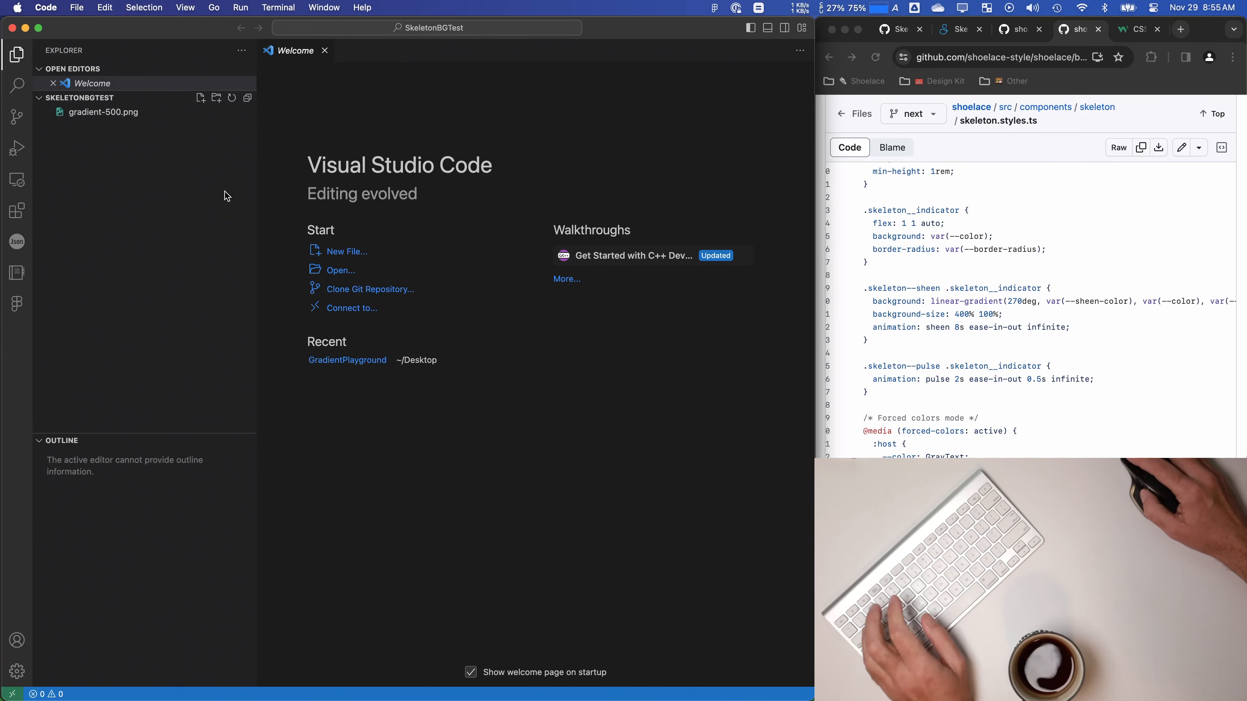
Step: Create two new files, index.html and styles.css, in the SkeletonBGTest folder
right_click(139, 174)
left_click(153, 183)
type("index.")
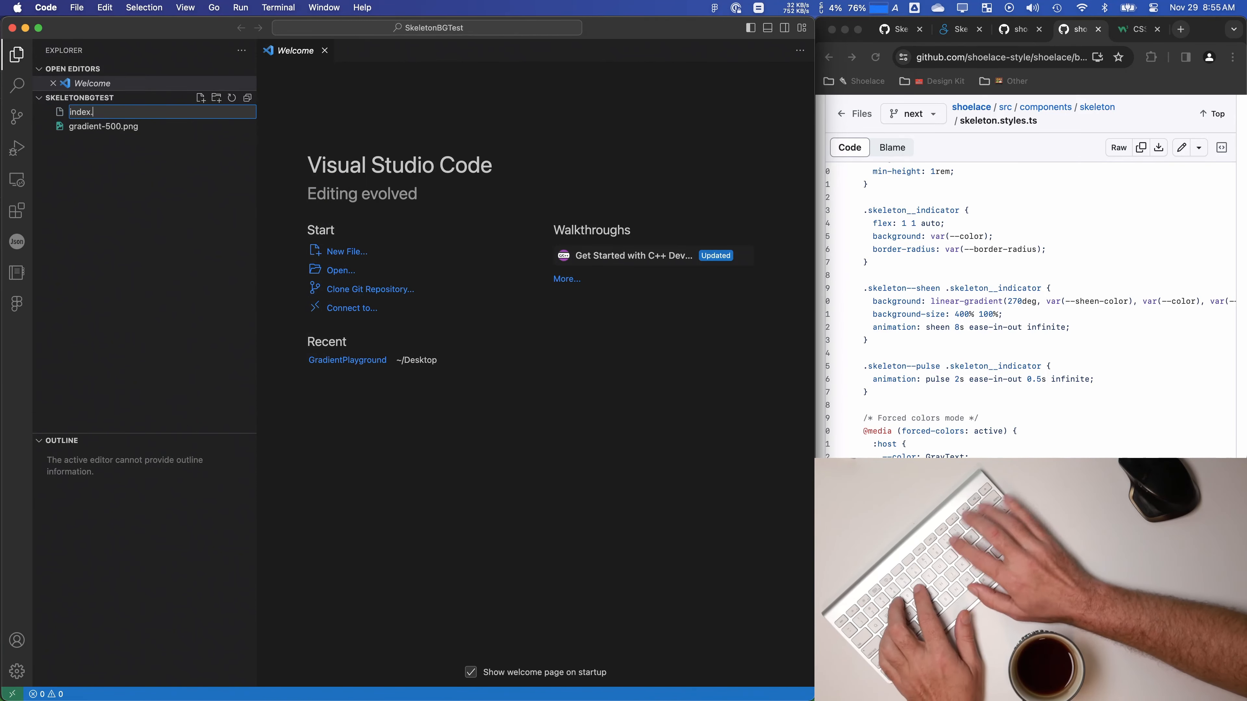
type("html")
key("Return")
right_click(106, 256)
left_click(120, 268)
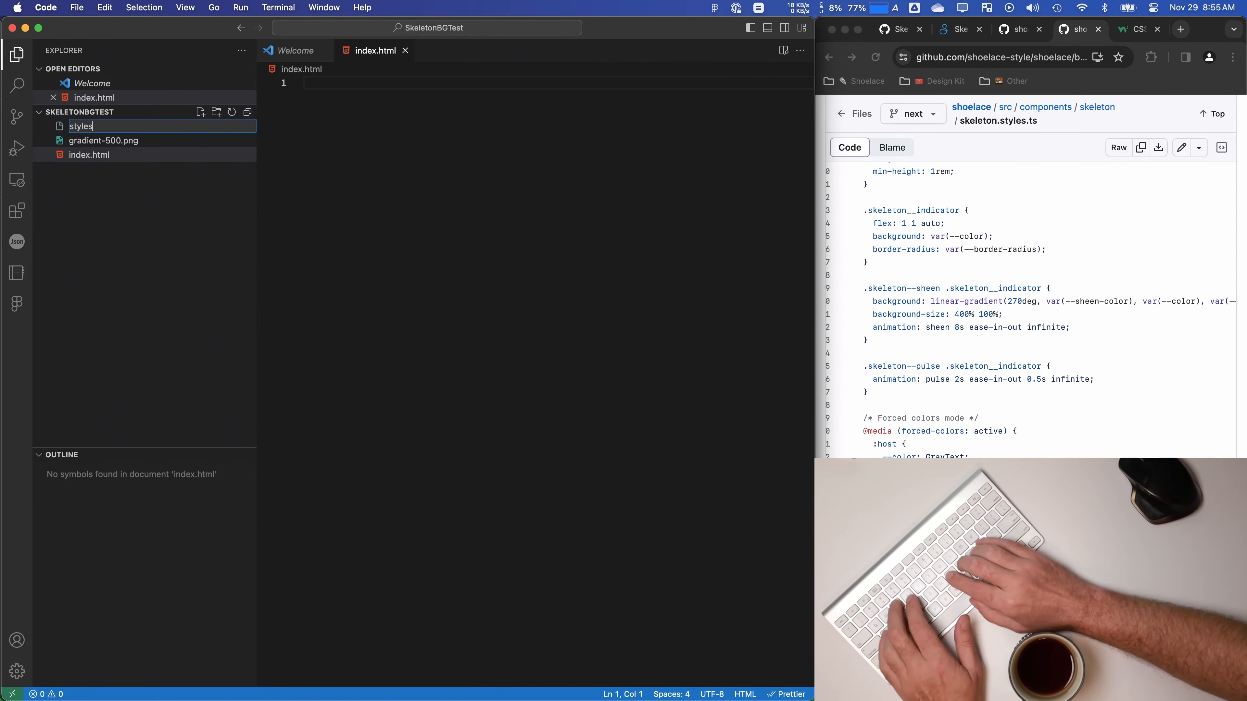
type("styles.css")
key("Return")
Step: Fill index.html with the standard HTML boilerplate
left_click(102, 156)
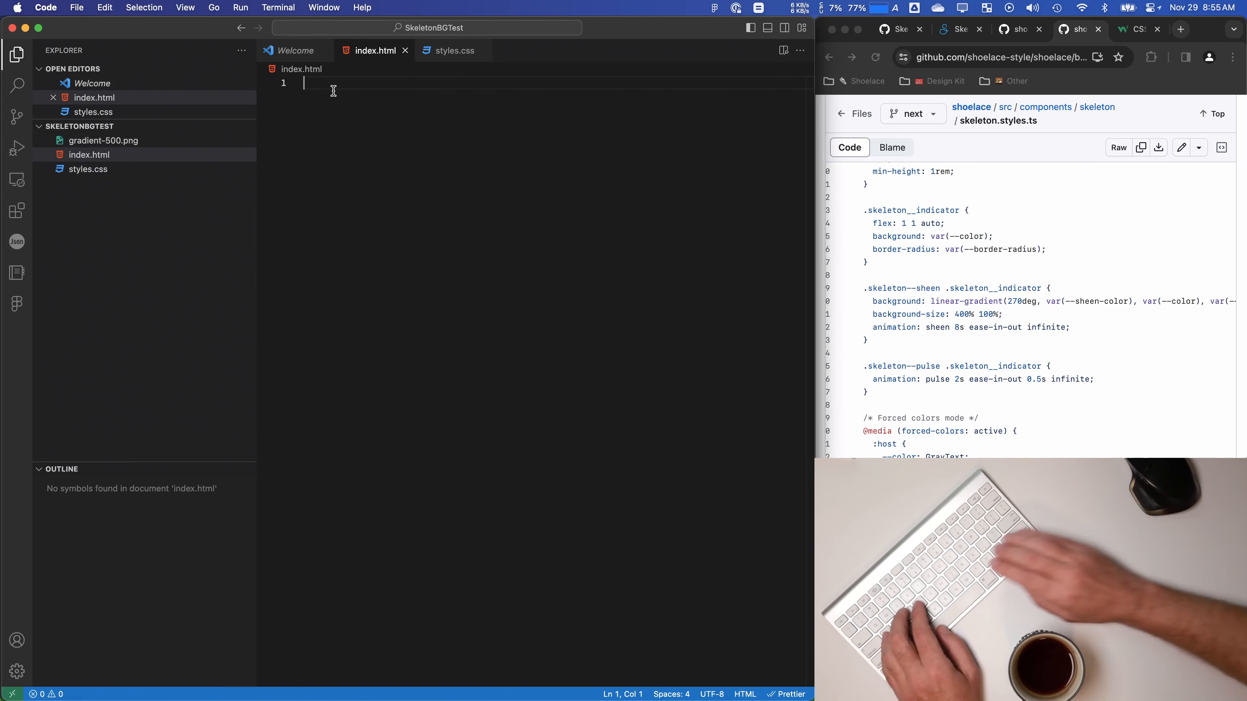
type("!")
key("Return")
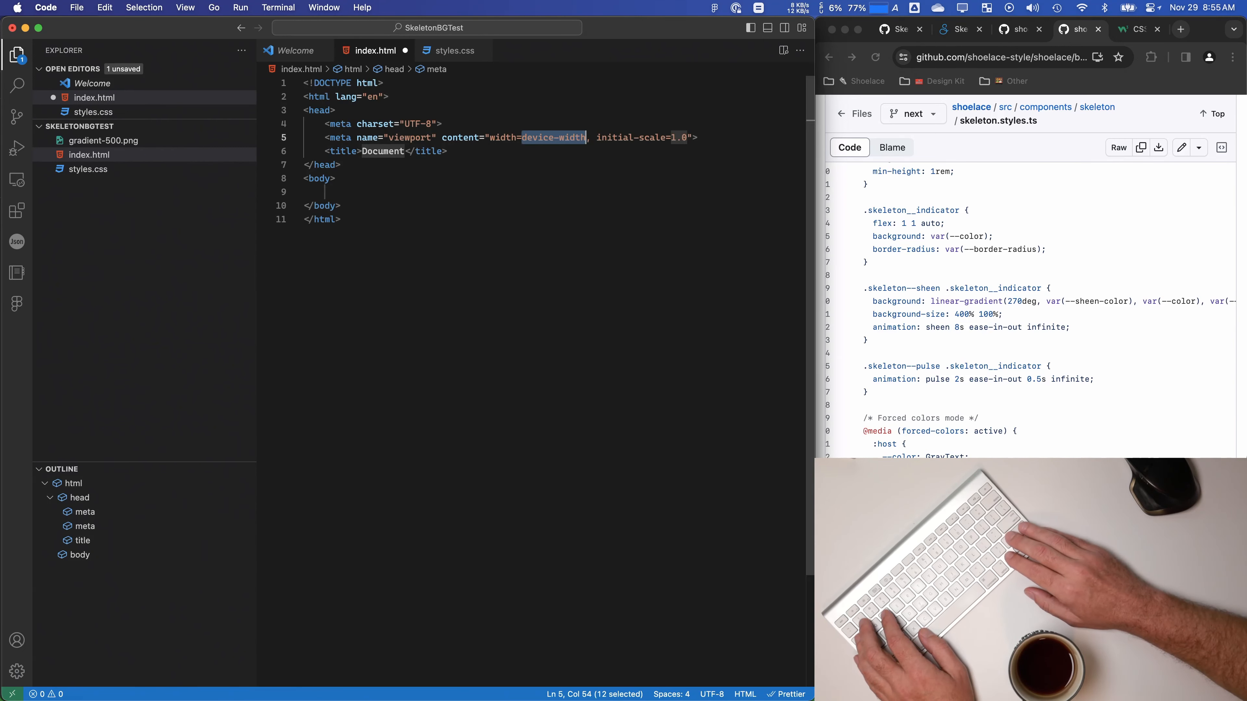
Step: Link styles.css in the head of index.html and add an empty div with the class bg-image to the body
key("super+Right")
key("Return")
type("link")
key("Down")
key("Return")
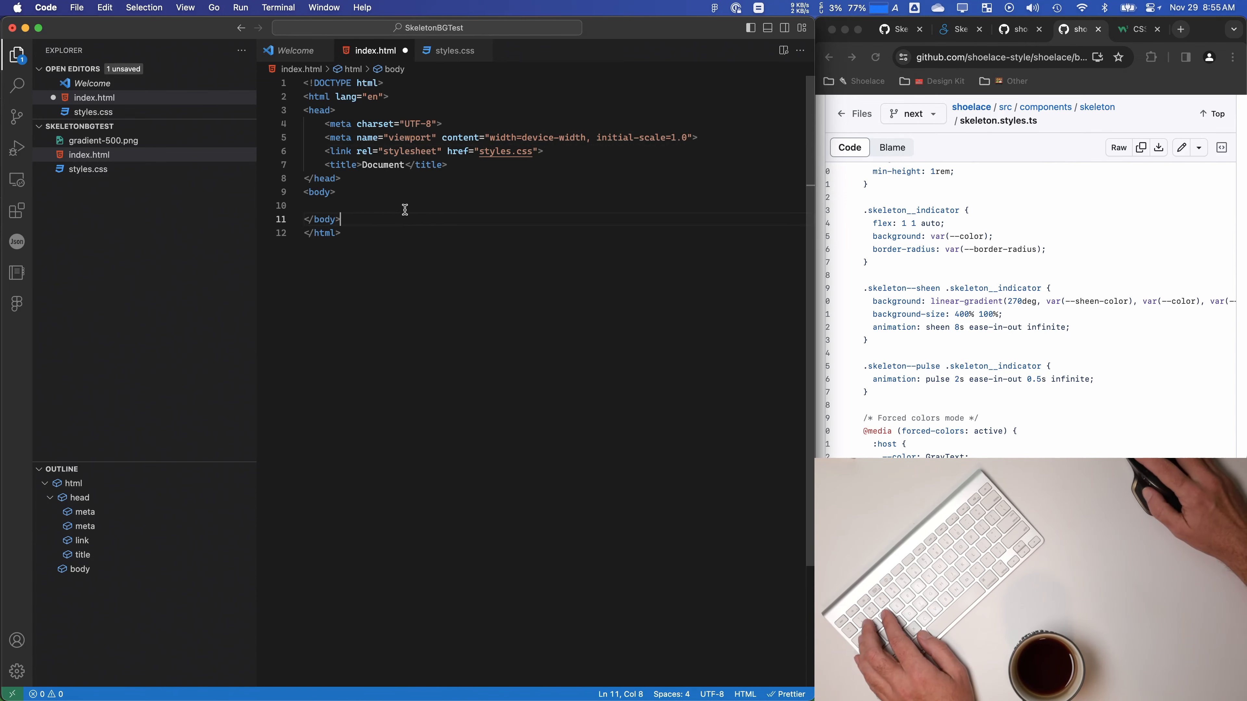
type("<div class-b")
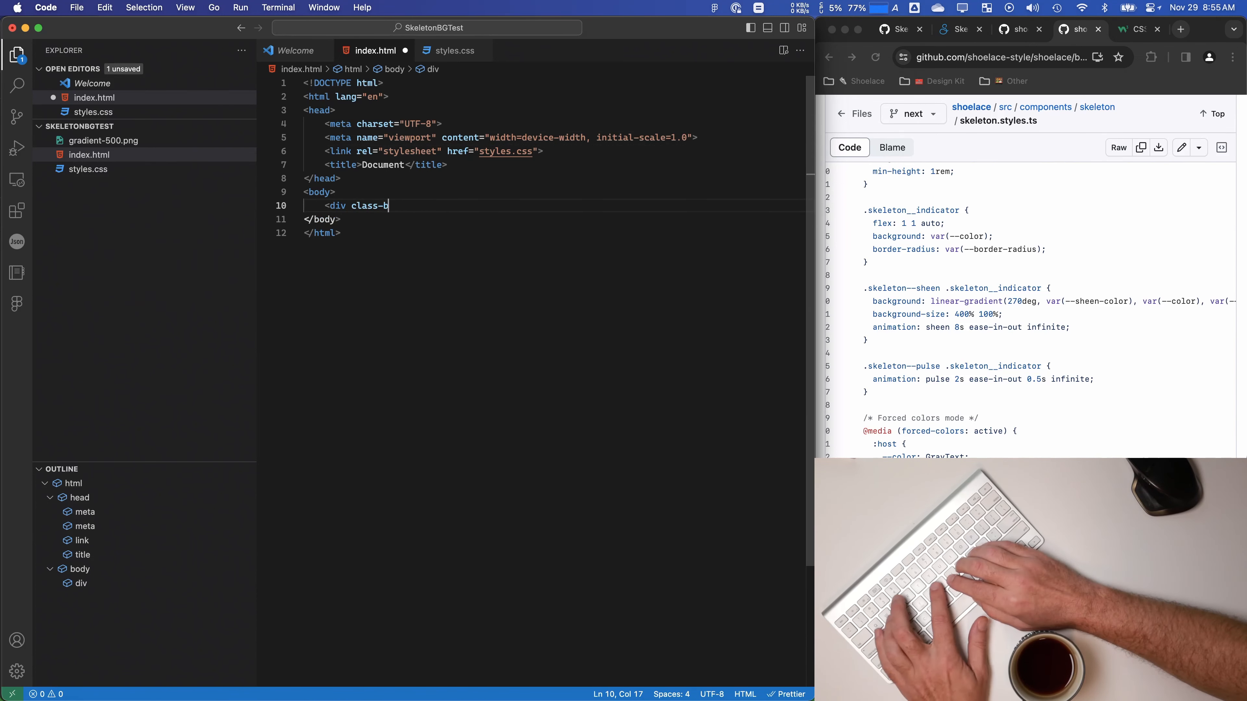
key("BackSpace")
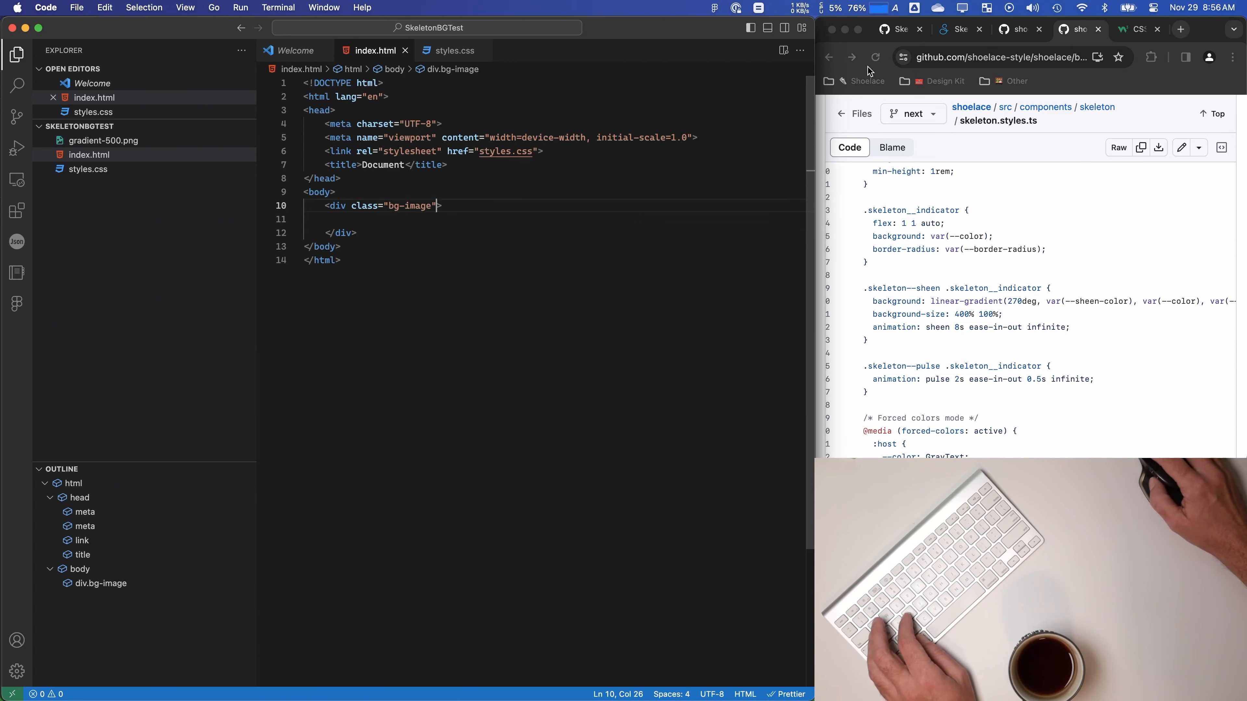
Step: Open a live preview of index.html in the external browser and close the preview inside the editor
left_click(783, 50)
left_click(803, 72)
left_click(756, 97)
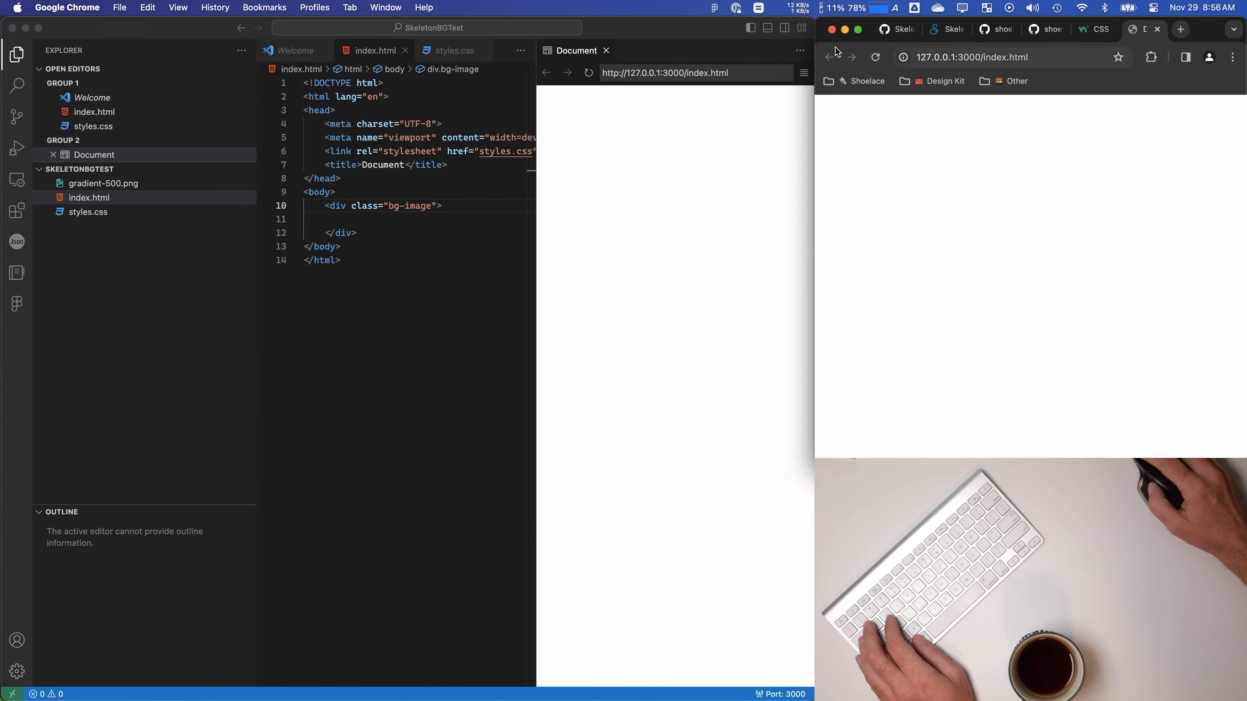
left_click(606, 50)
Step: Put the text "test" inside the bg-image div and save index.html to check the browser preview
left_click(364, 221)
type("test")
key("super+s")
left_click(869, 123)
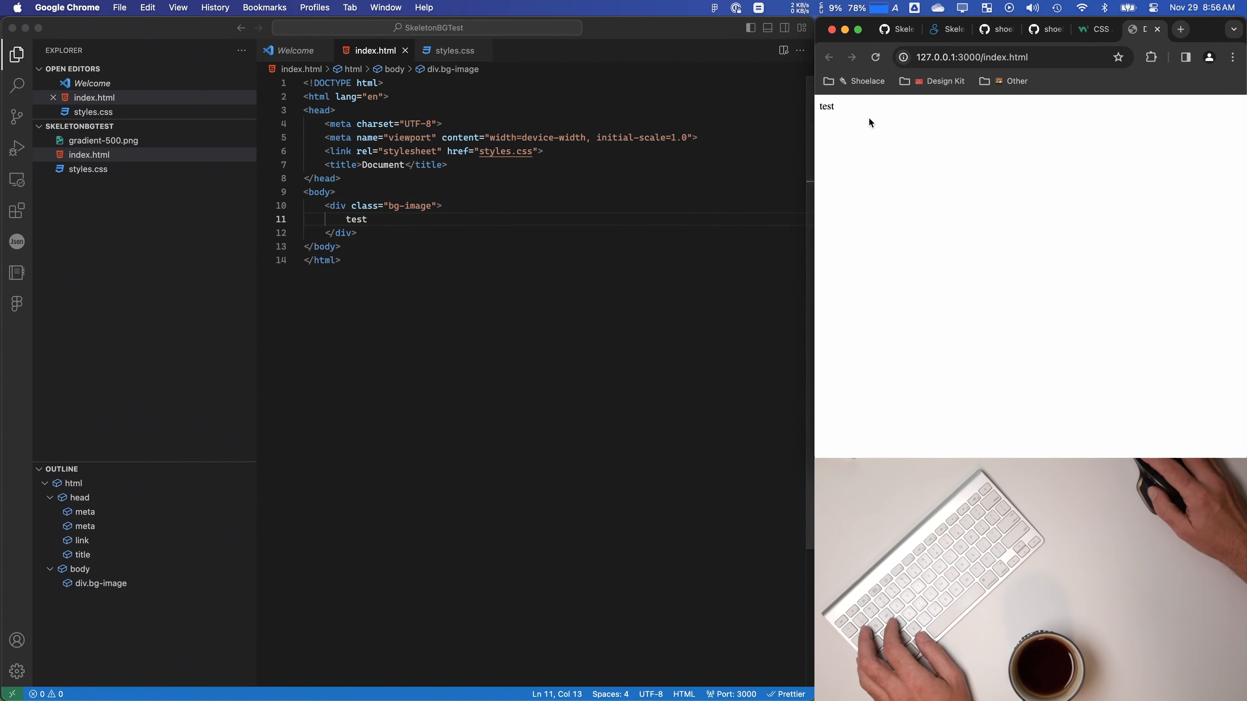
Step: Delete the test text and its line from the bg-image div
left_click(367, 219)
left_click_drag(367, 219, 329, 219)
key("BackSpace")
key("BackSpace")
key("BackSpace")
key("BackSpace")
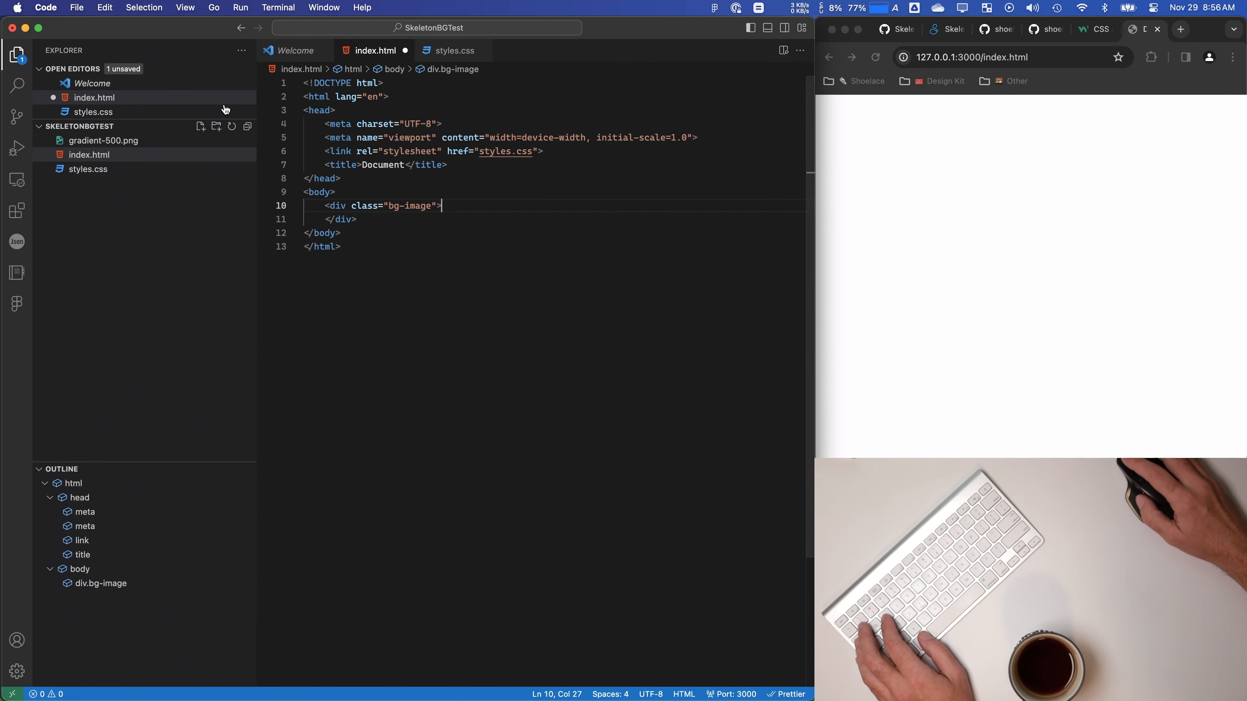
Step: Place the styles.css editor in a split below index.html and save index.html
left_click(106, 169)
left_click_drag(454, 50, 497, 635)
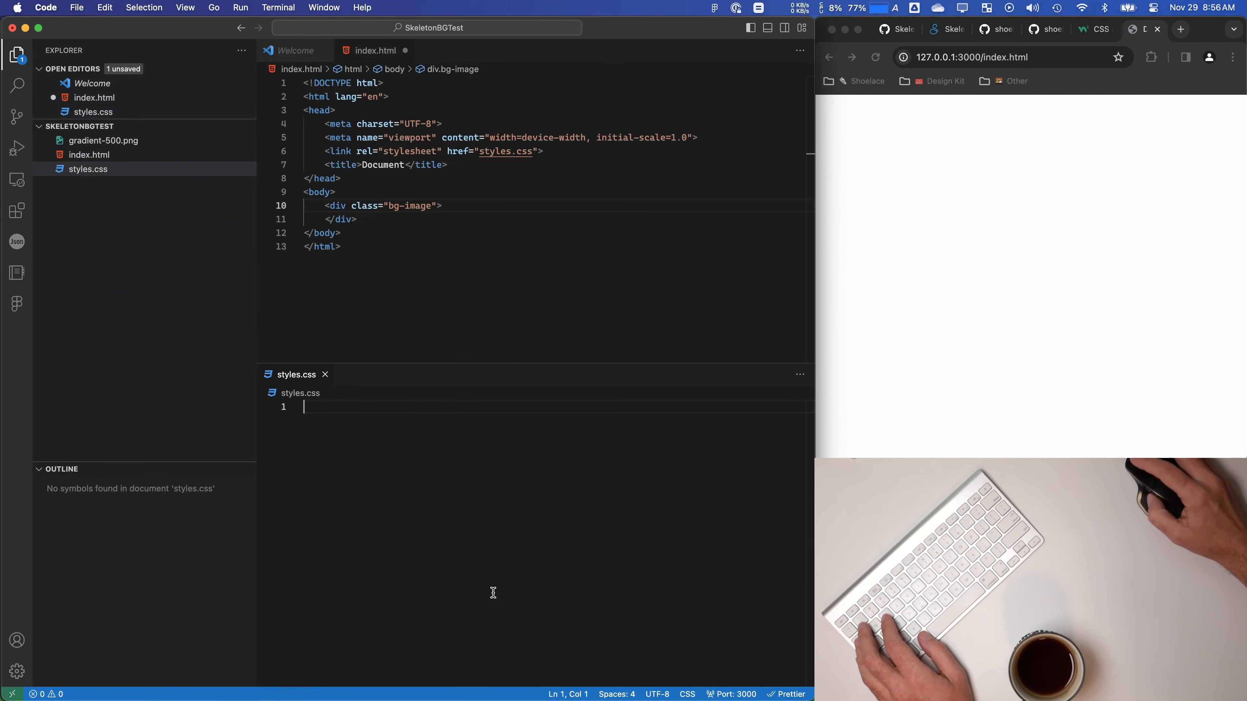
left_click(320, 283)
key("super+s")
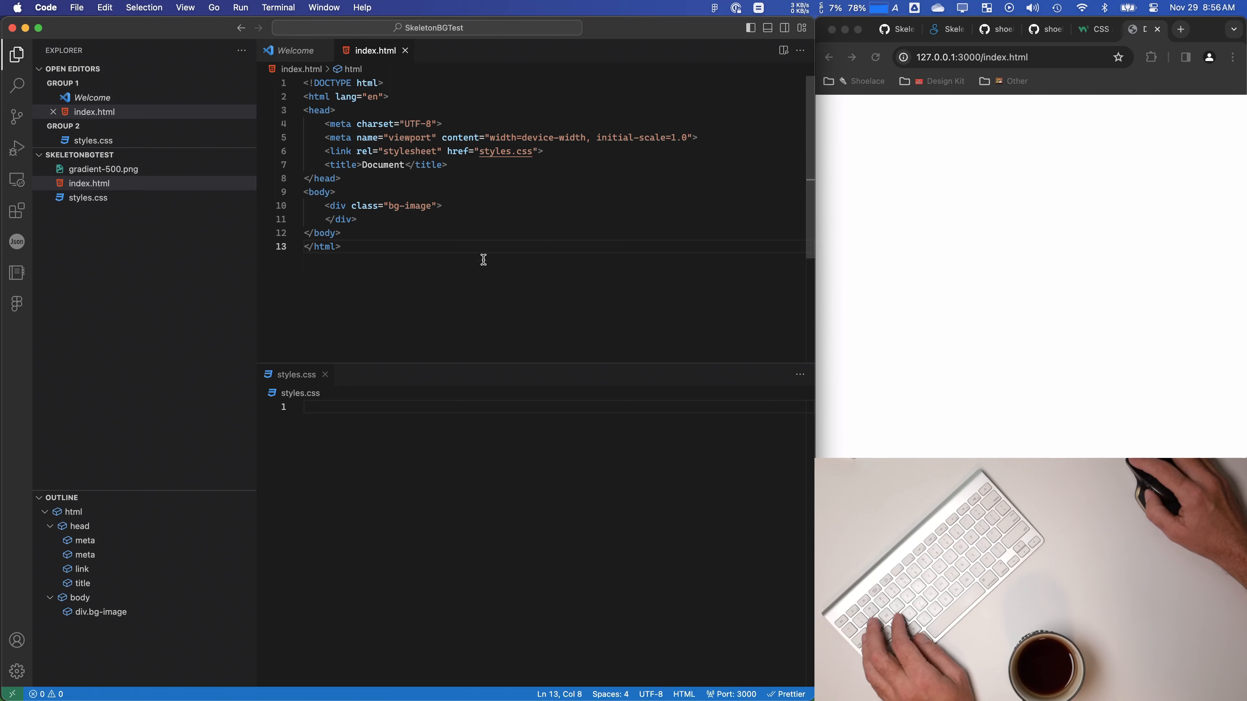
Step: Add a .bg-image rule to styles.css with background-image set to url("gradient-500.png")
left_click(339, 413)
type(".bg-image")
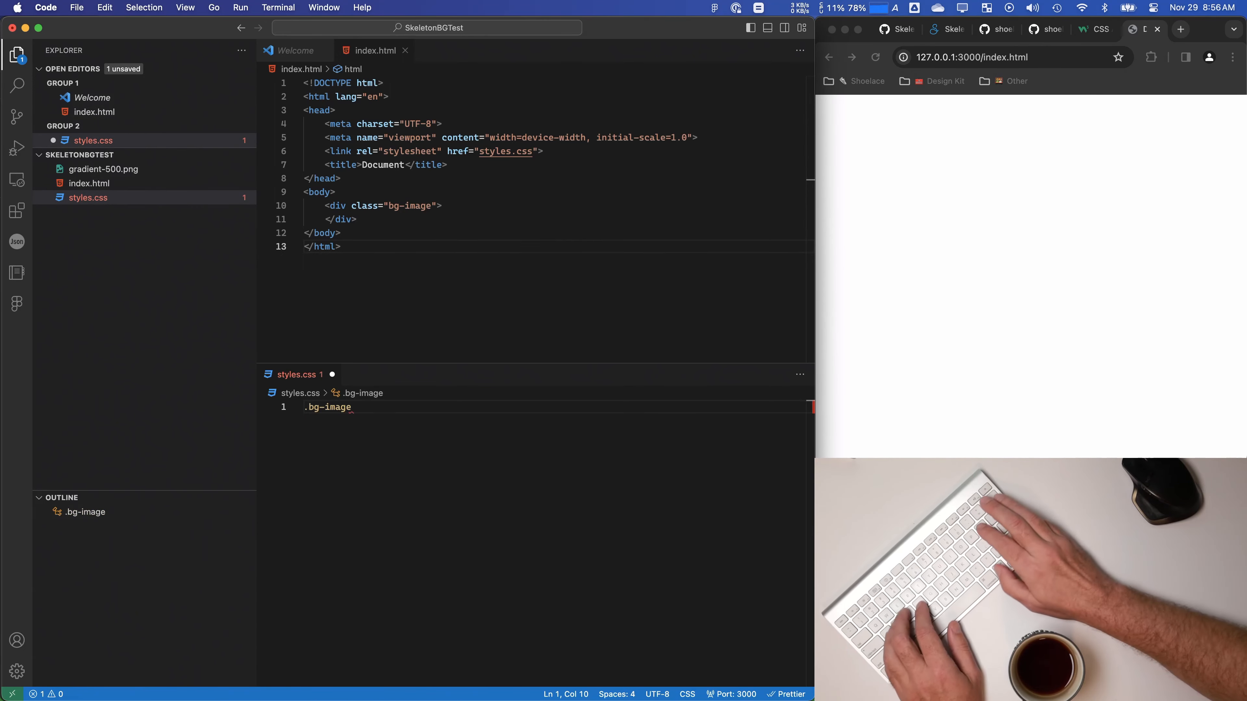
type("{")
key("Return")
type("back")
type("g")
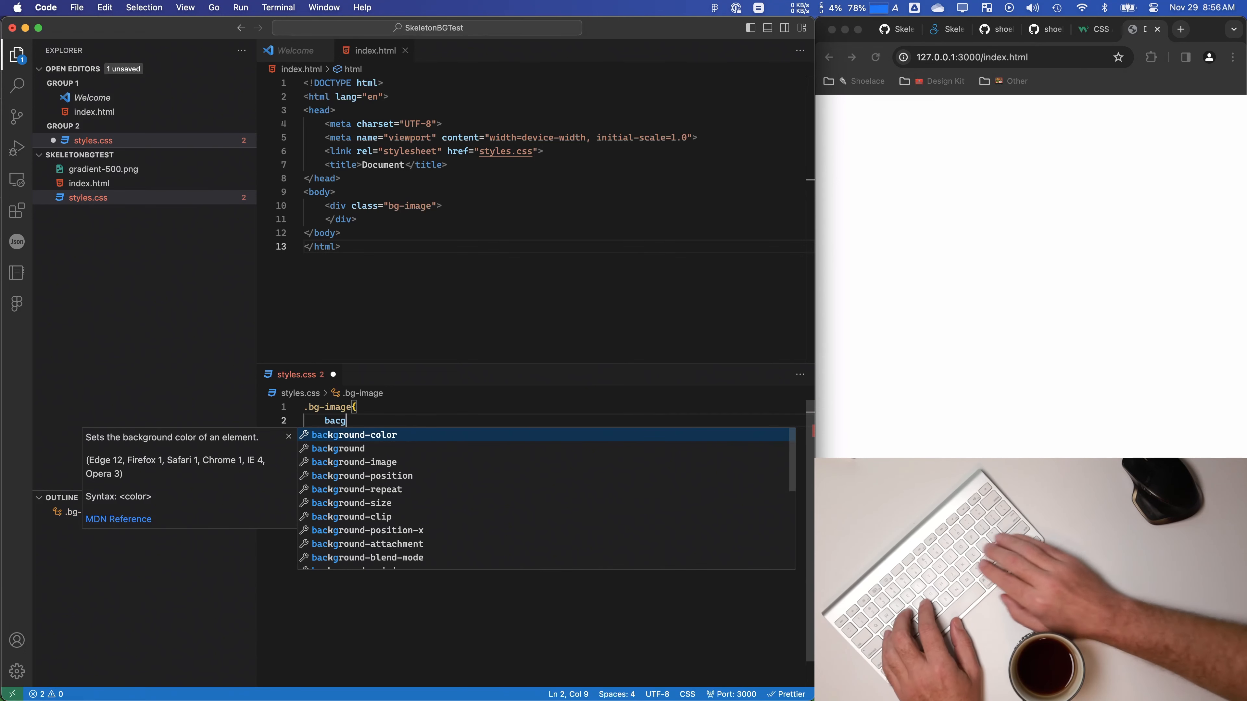
key("Down")
key("Down")
key("Return")
type("url(\"gradient-500.png\");")
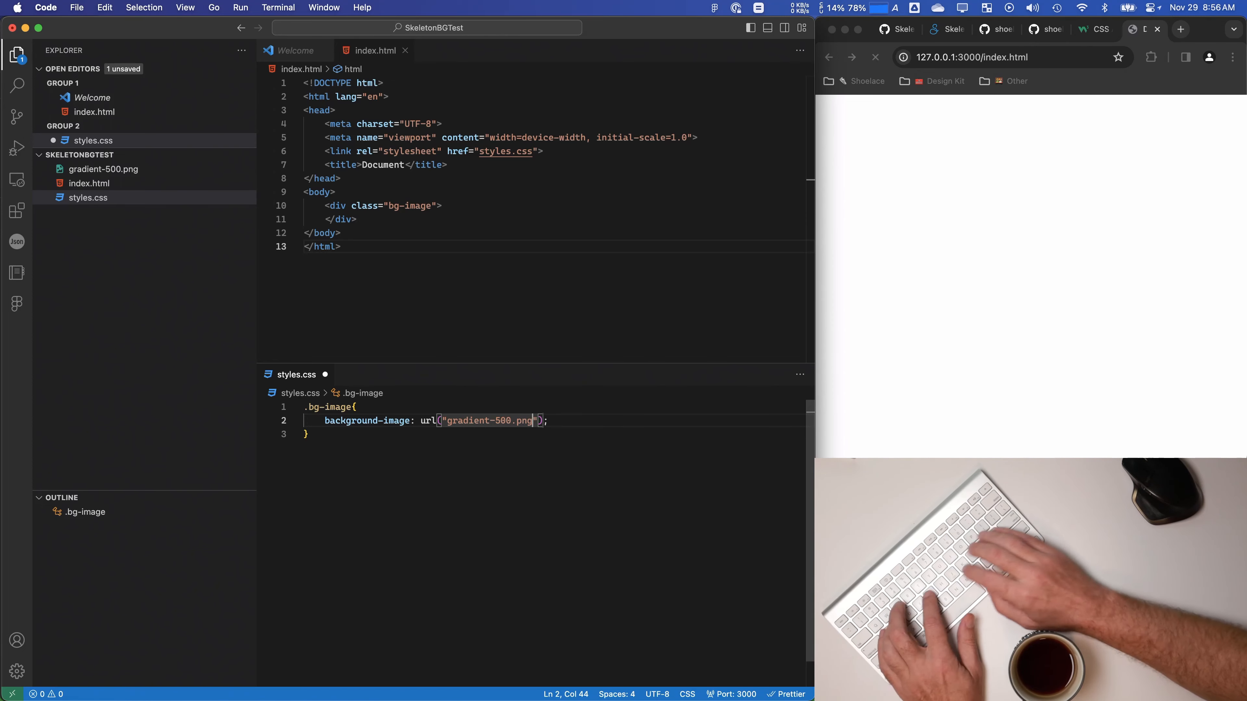
Step: Give the .bg-image rule a width of 500px and a height of 30px
key("super+Right")
key("Return")
type("width: 500px;     ")
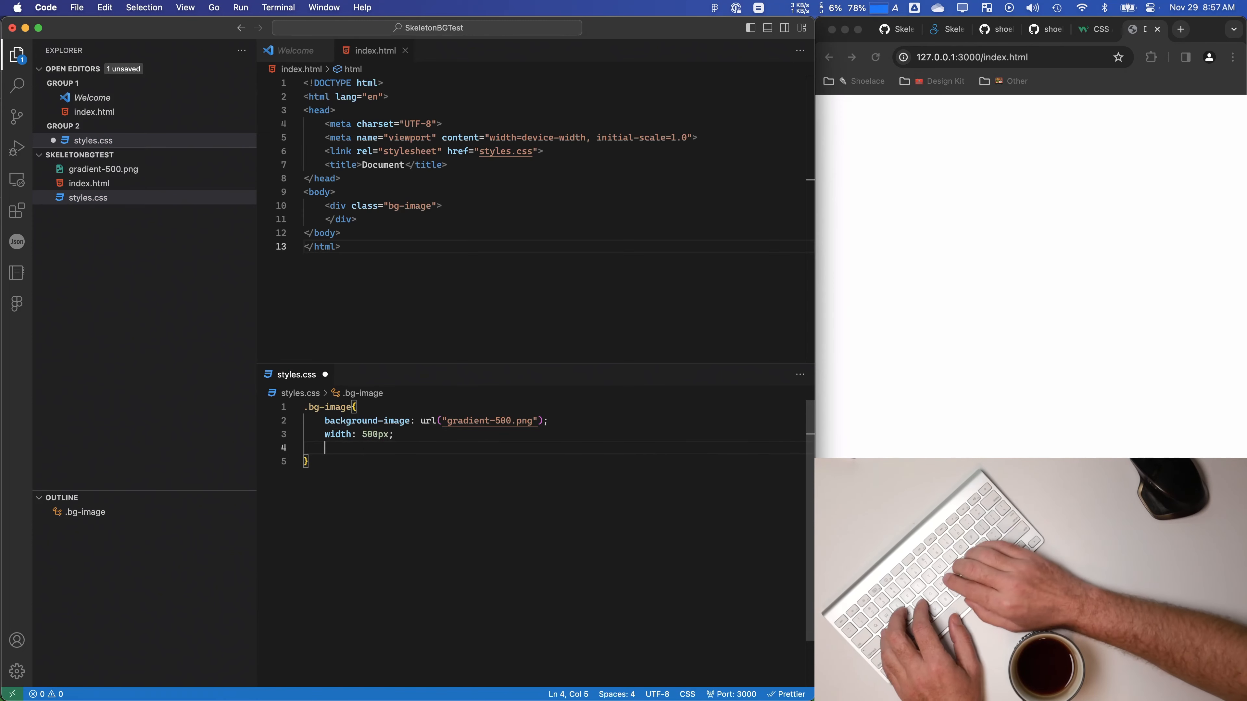
type("height: 30px;")
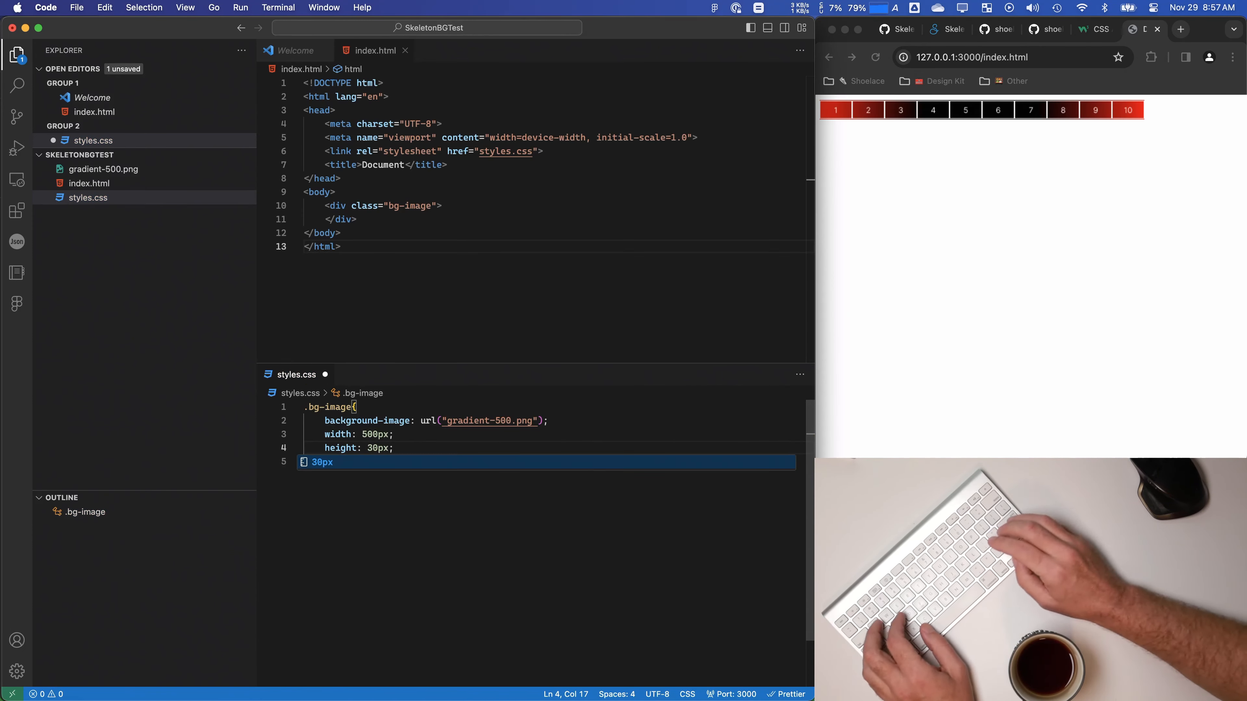
Step: Add background-size: 400% 100% to the .bg-image rule
key("super+Right")
key("Return")
type("back")
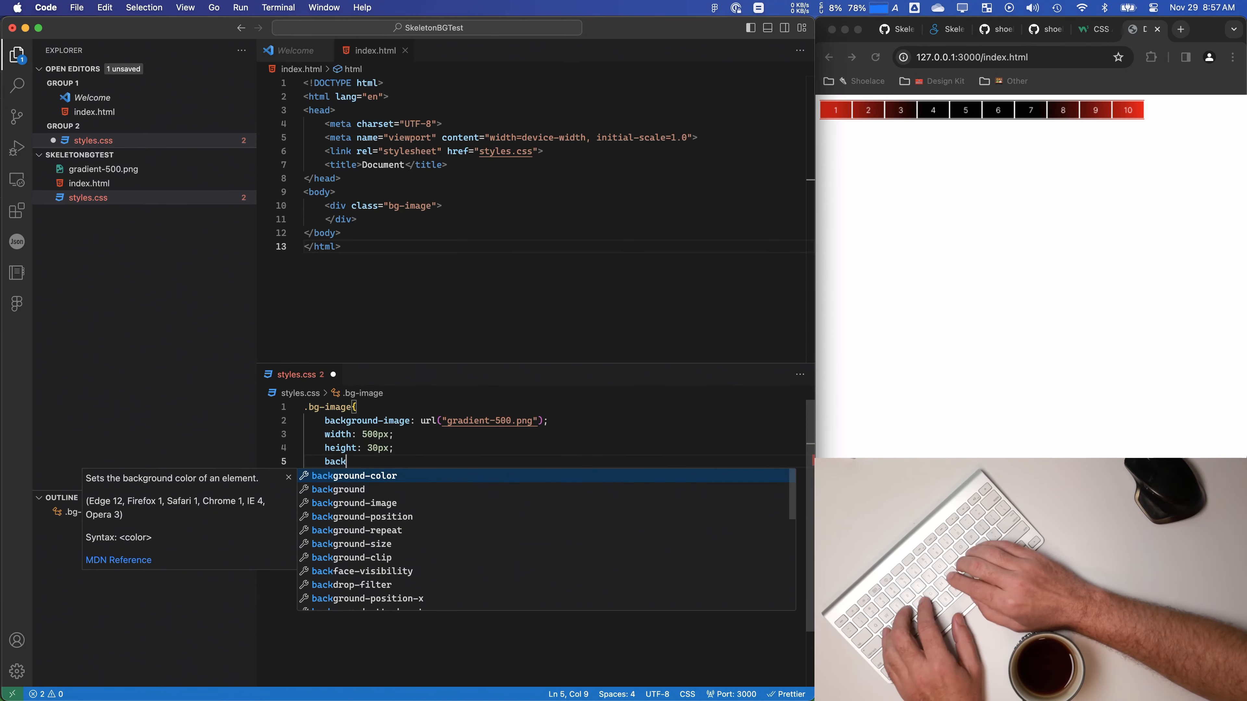
key("Down")
key("Down")
key("Down")
key("Down")
key("Down")
key("Return")
type("4")
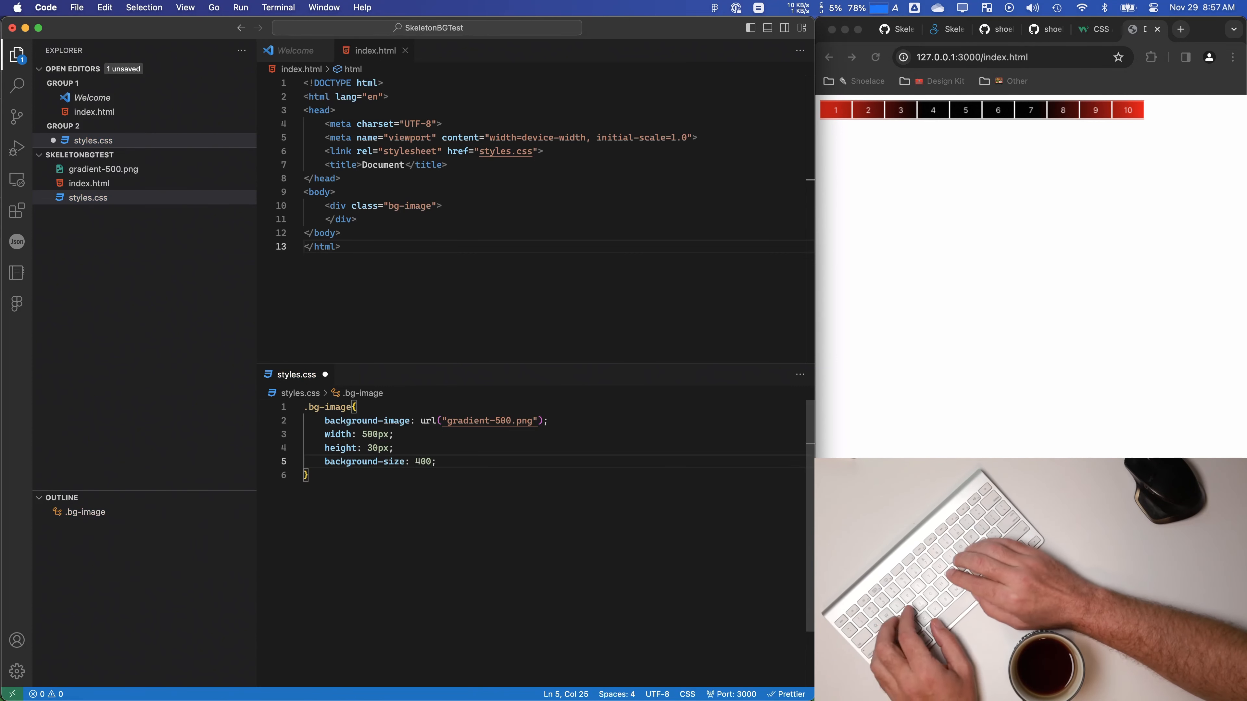
type("00% 100%")
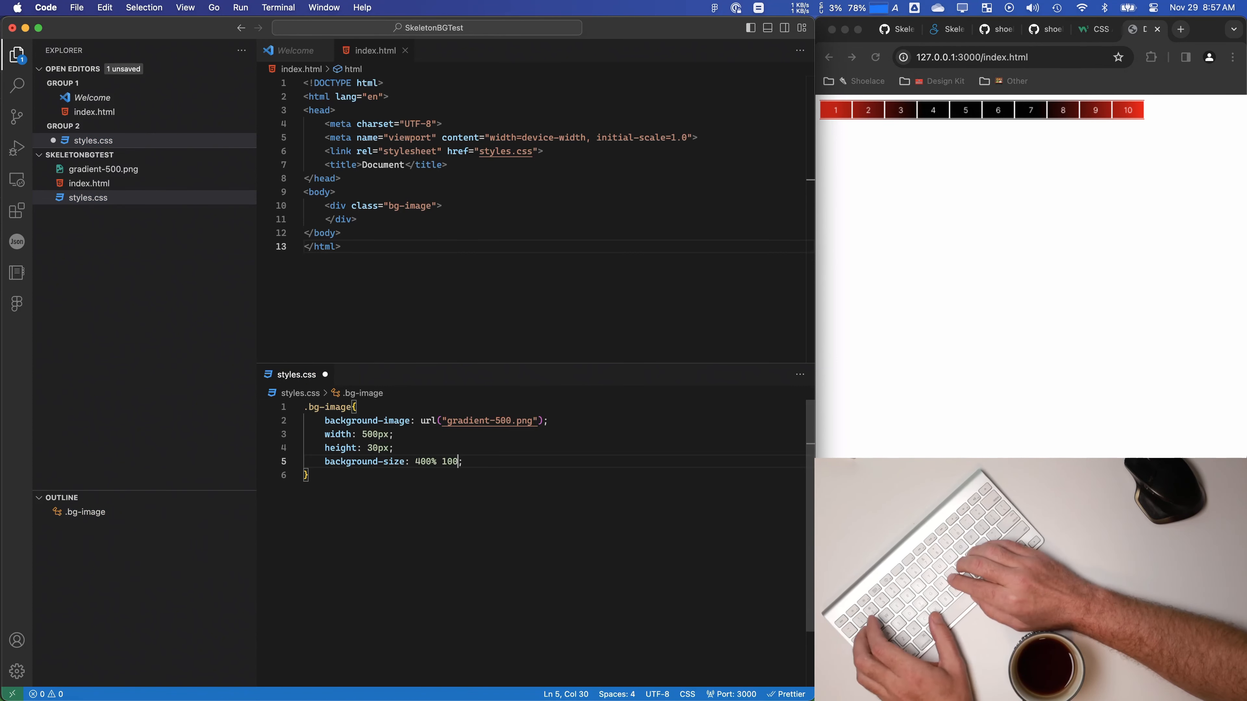
Step: Copy the sheen keyframes block from skeleton.styles.ts on GitHub into styles.css below the .bg-image rule
left_click(1049, 29)
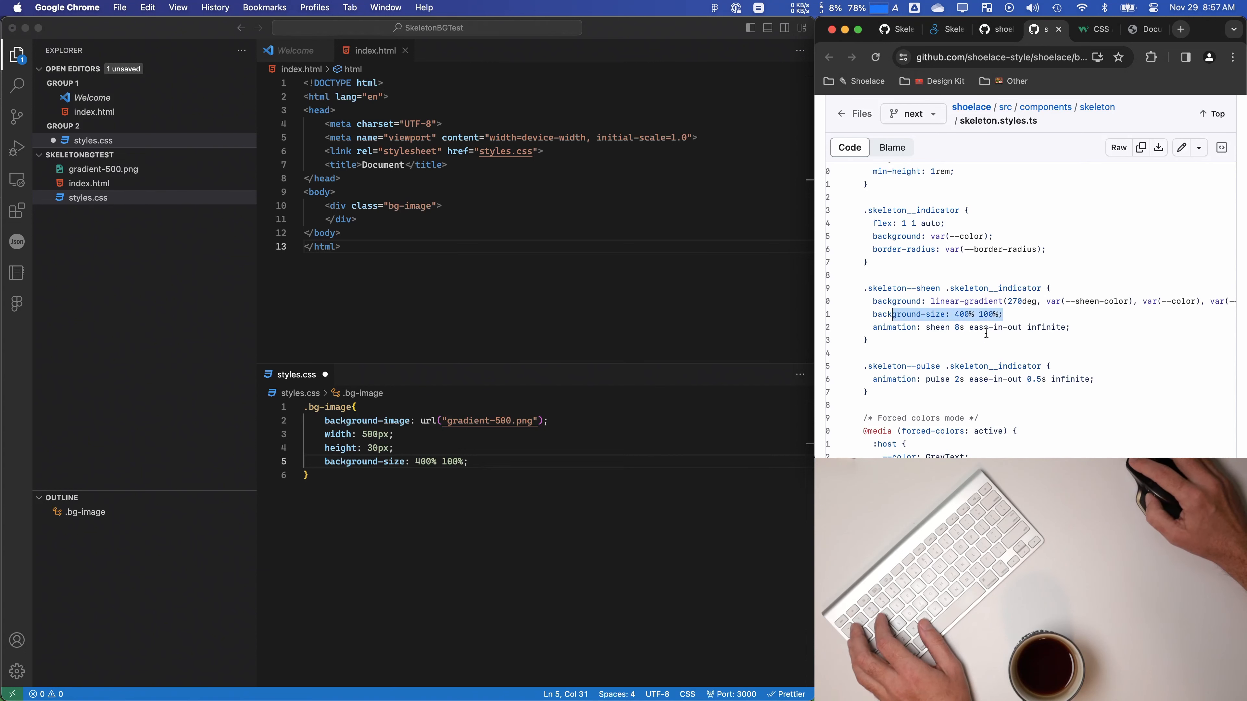
scroll(980, 309, "down", 1)
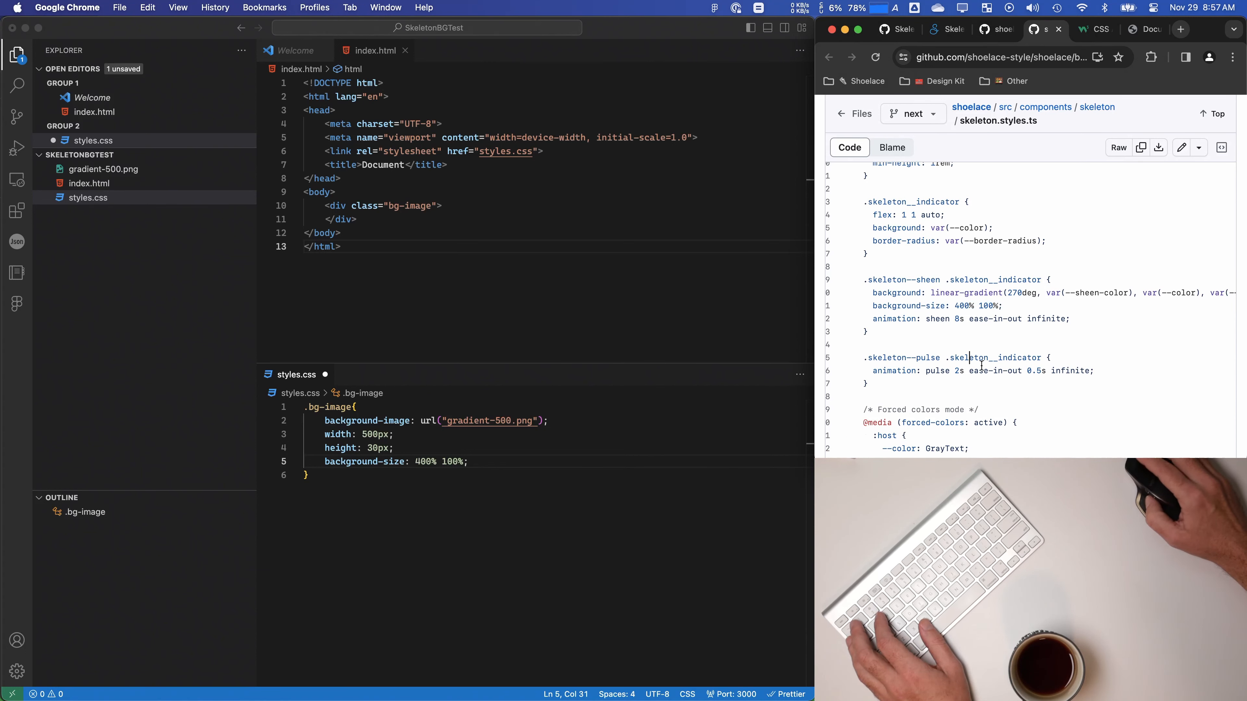
scroll(978, 365, "down", 6)
left_click_drag(860, 325, 916, 418)
key("super+c")
left_click(344, 482)
key("Return")
key("Return")
key("super+v")
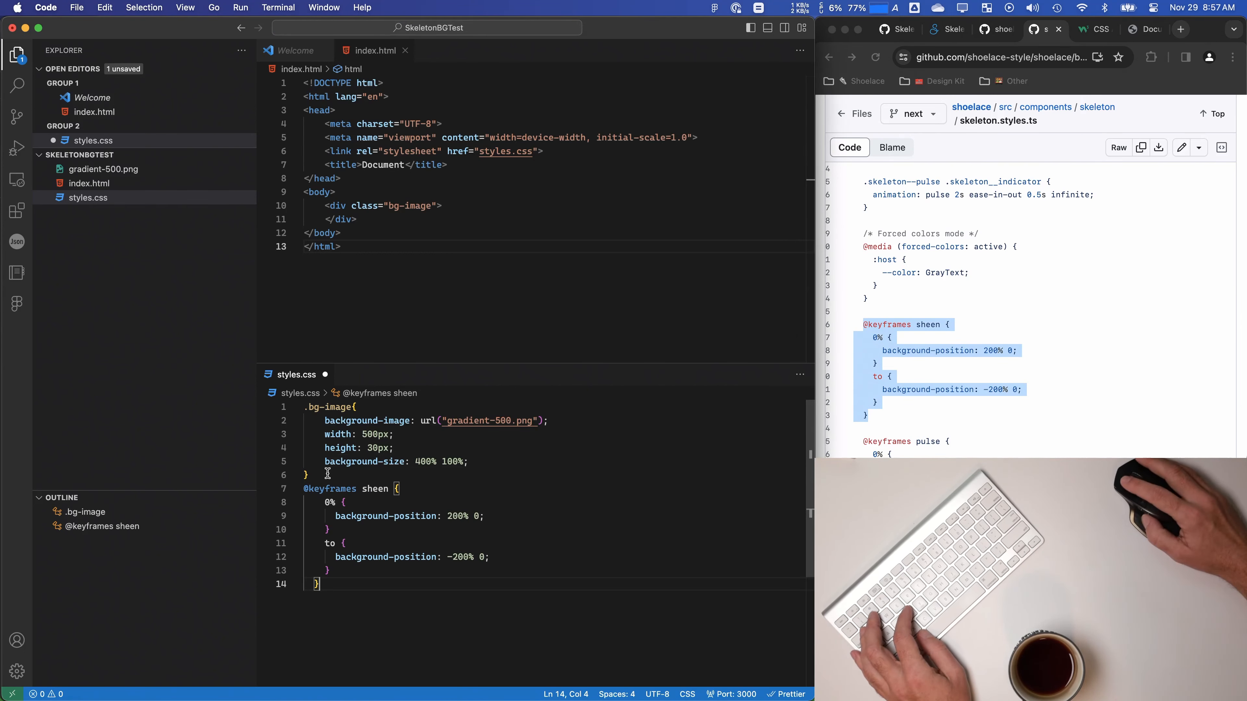
Step: Add animation: sheen 8s ease-in-out infinite; to the .bg-image rule, matching the Shoelace source, and save styles.css
left_click(503, 465)
key("Return")
type("anim")
key("Return")
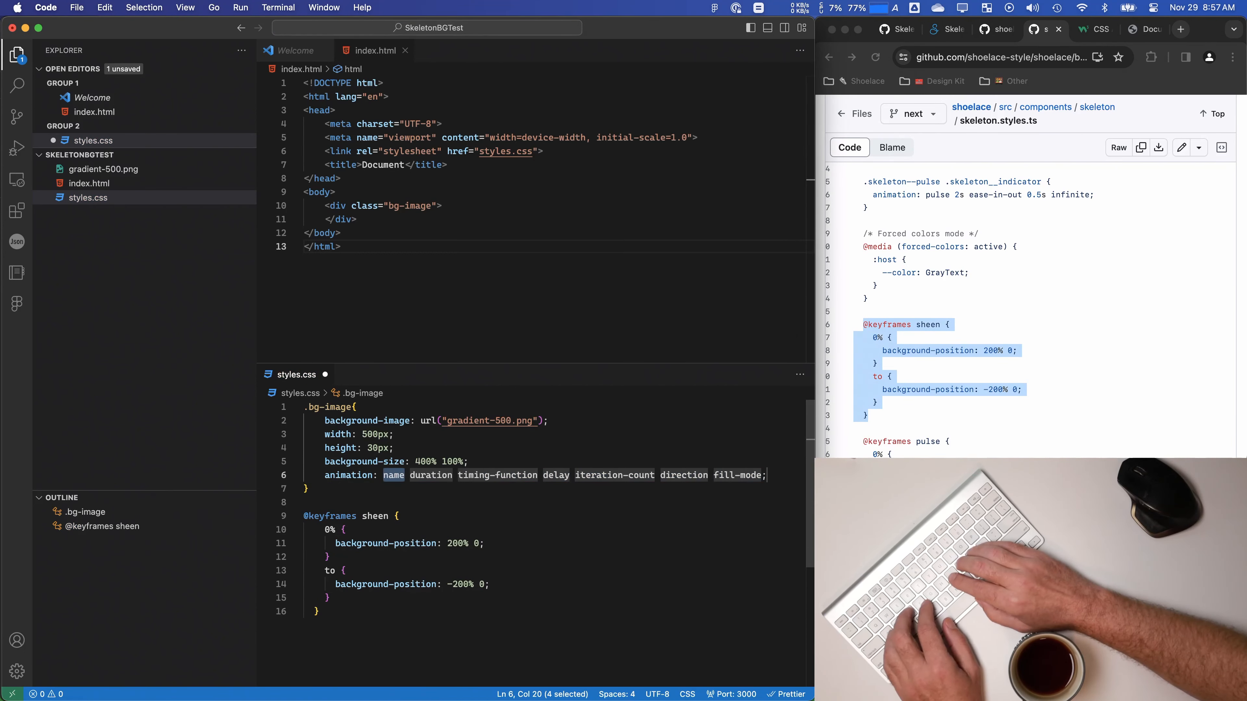
scroll(1093, 254, "up", 4)
left_click_drag(1071, 240, 893, 241)
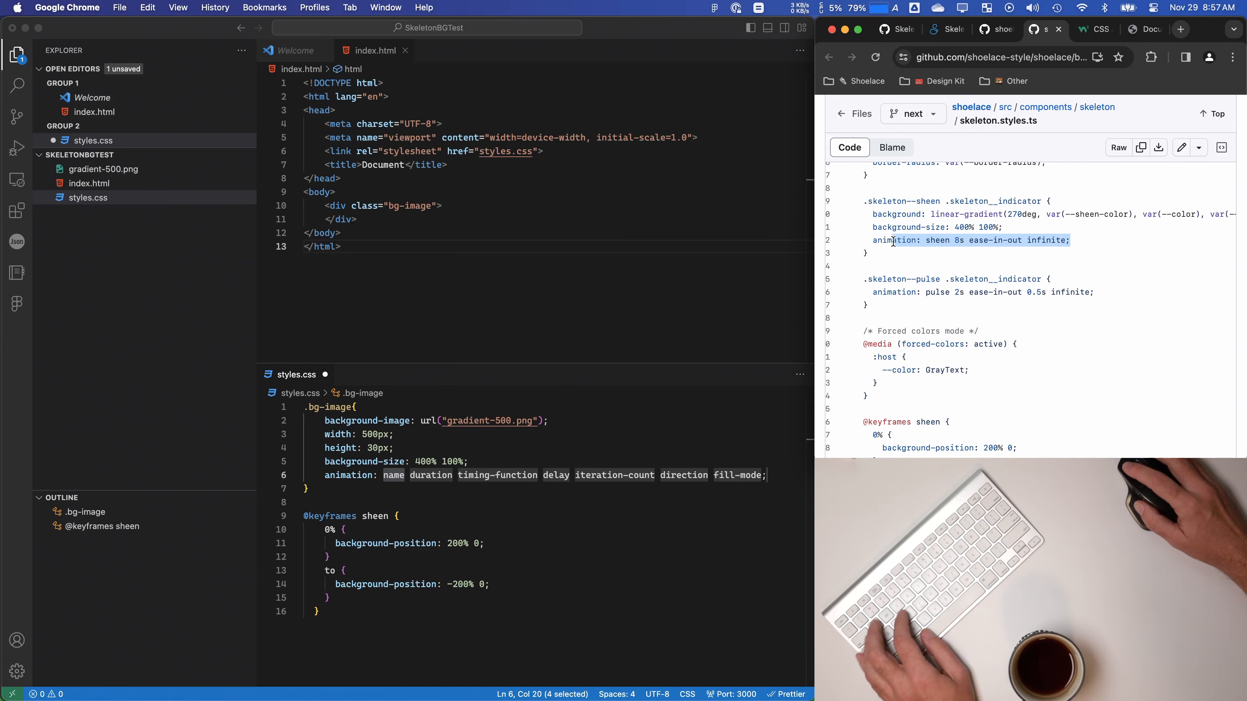
left_click(718, 479)
left_click_drag(769, 475, 336, 478)
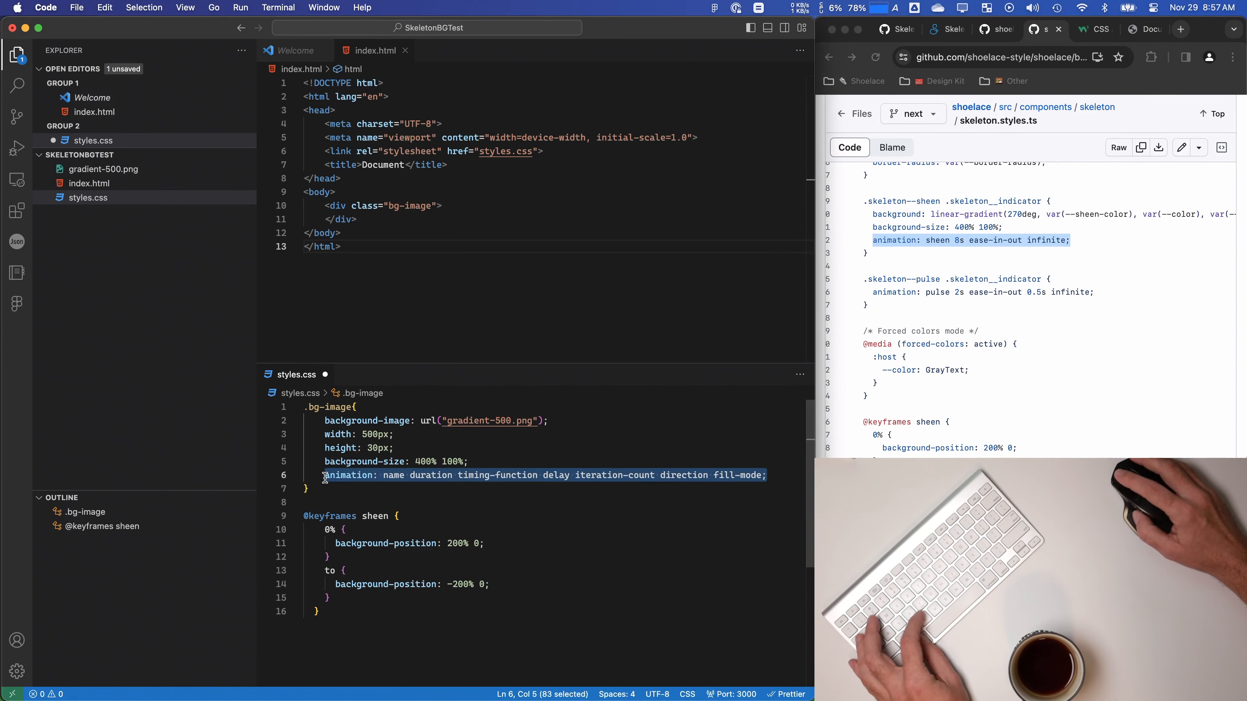
type("animation: sheen 8s ease-in-out infinite;")
left_click(522, 483)
Step: Bring up the live preview page in the browser to watch the sheen animation on the numbered gradient
left_click(996, 30)
left_click(1047, 30)
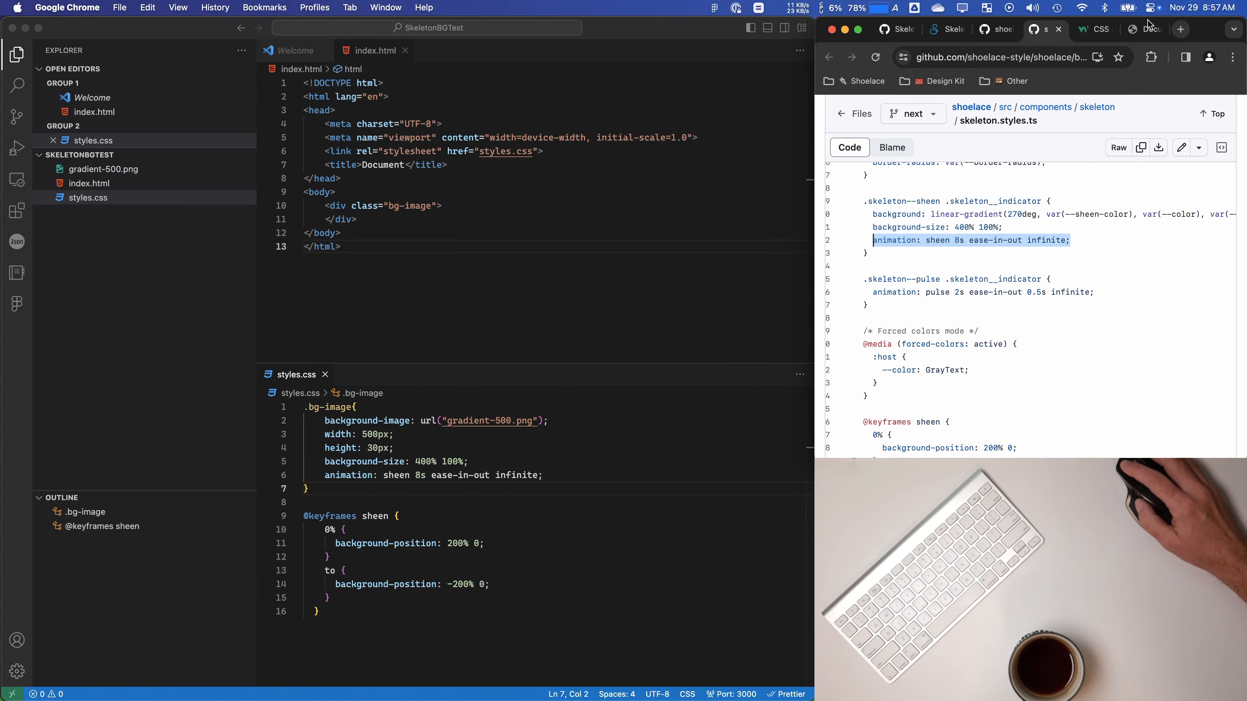
left_click(1134, 31)
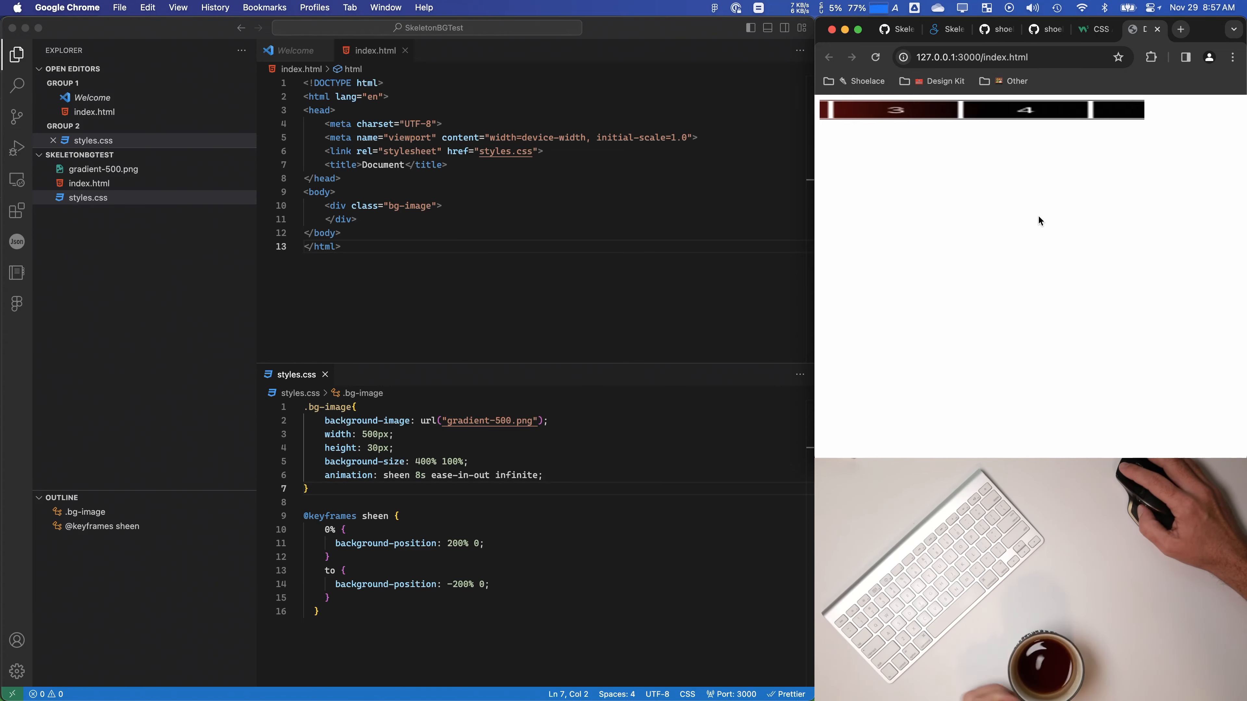
Step: Comment out the animation line in the .bg-image rule and add background-position: 200% 0; below it, copied from the sheen keyframes
left_click(573, 475)
key("super+slash")
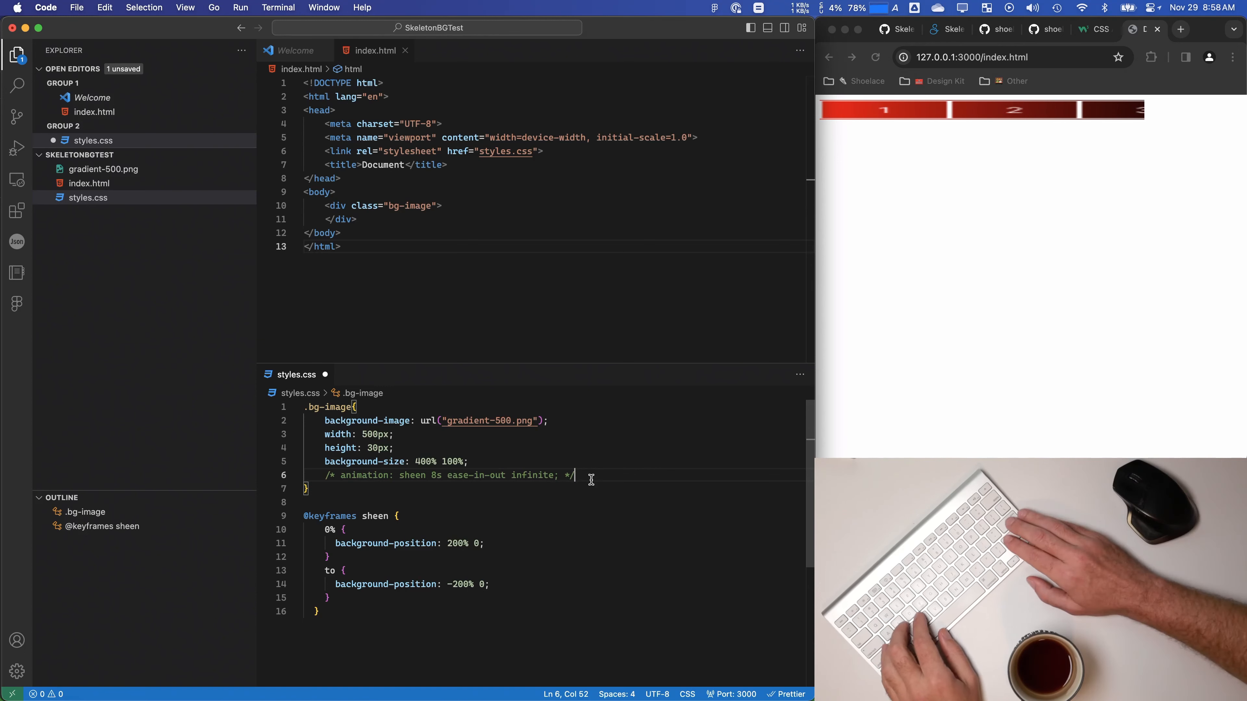
left_click(508, 544)
left_click_drag(508, 543, 339, 546)
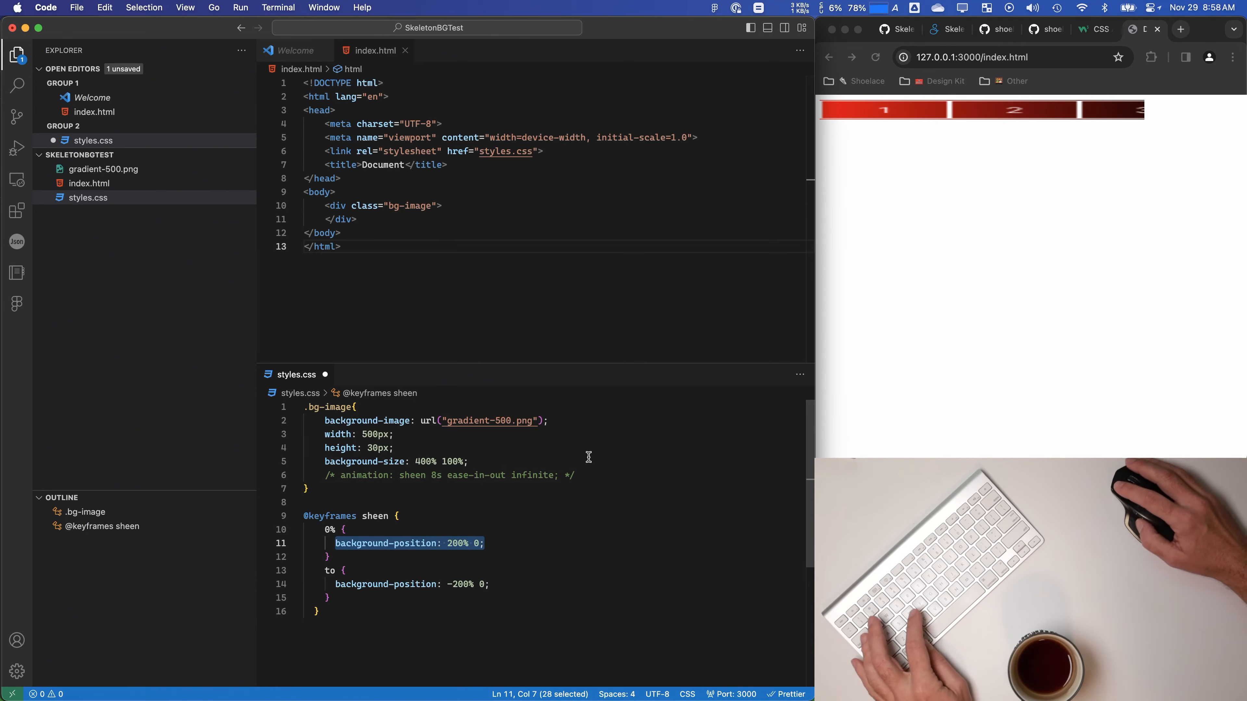
key("super+c")
left_click(593, 475)
key("Return")
key("super+v")
Step: Inspect the gradient div on the preview page in Chrome and dock the developer tools below the page
left_click(952, 237)
right_click(949, 117)
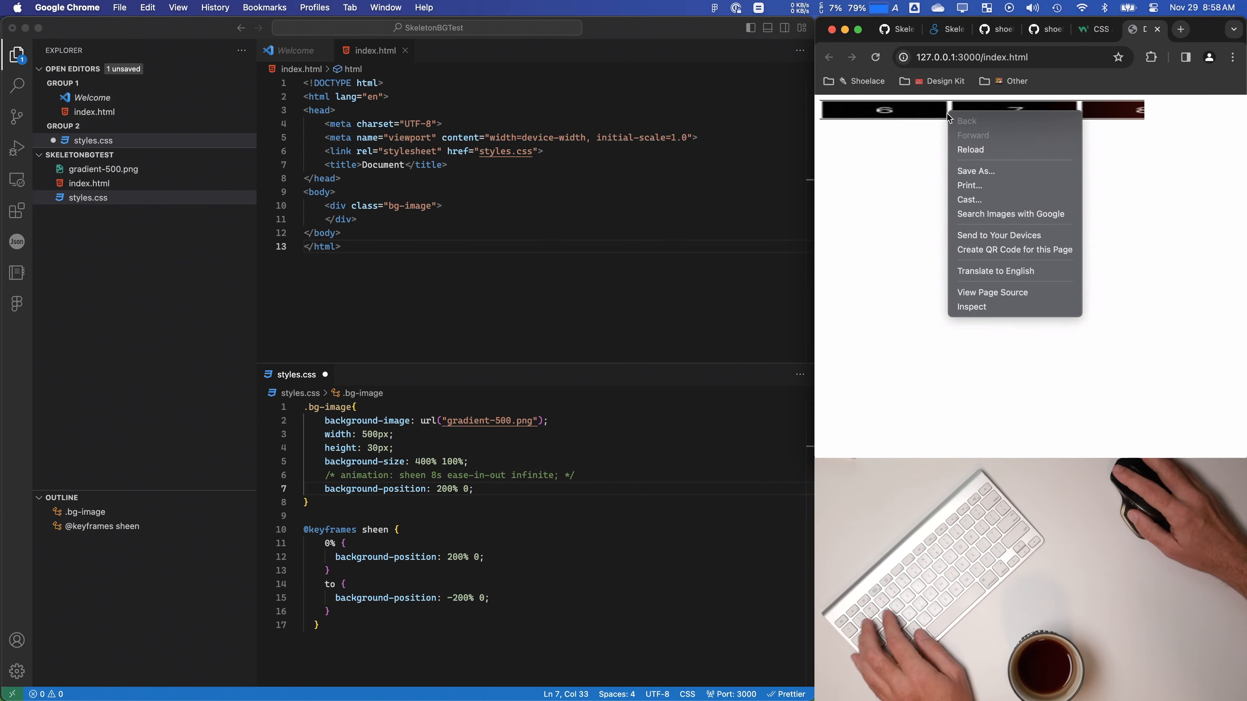
left_click(979, 306)
left_click_drag(1003, 190, 1029, 190)
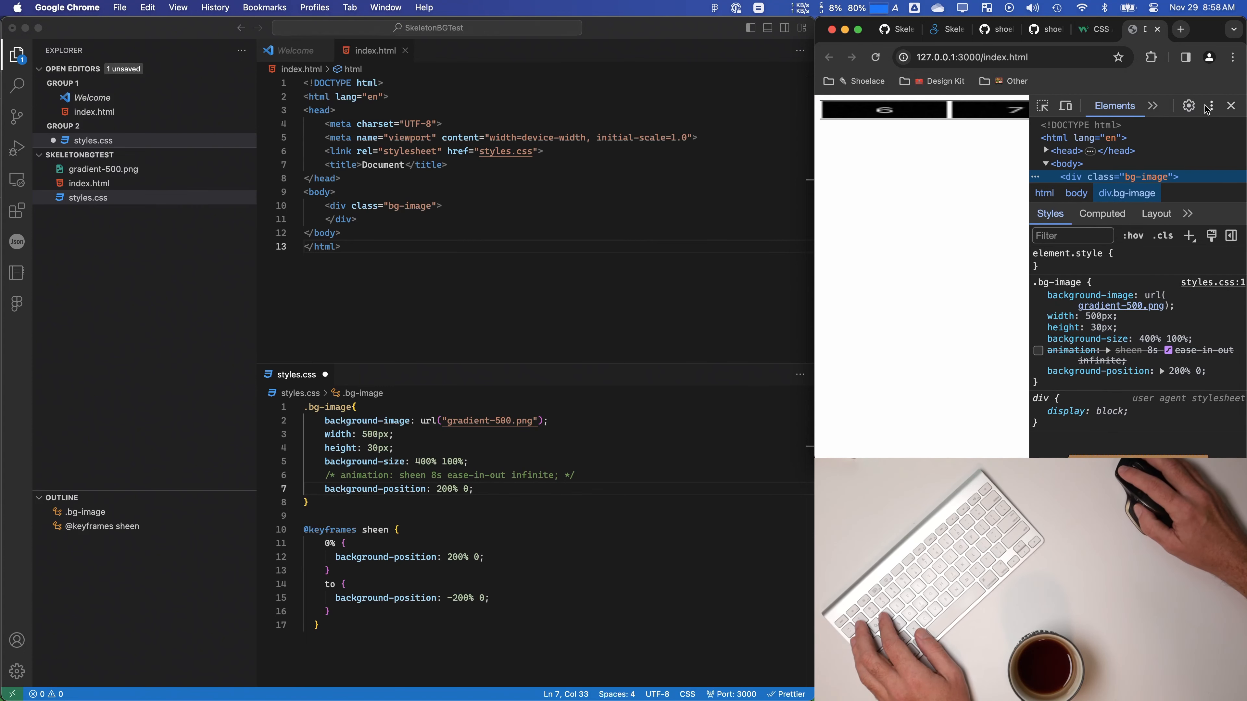
left_click(1211, 105)
left_click(1198, 135)
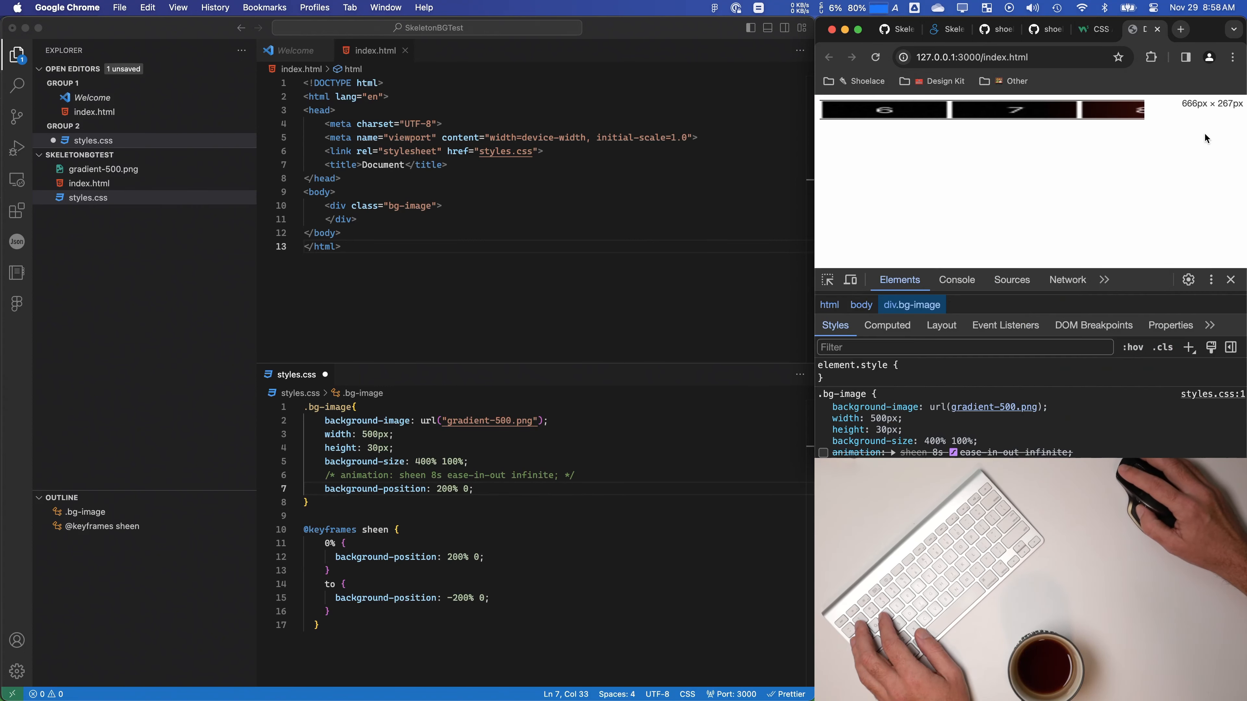
Step: Step the horizontal background-position of .bg-image gradually down to -200% in the inspected styles to watch how the numbered gradient shifts
scroll(977, 432, "down", 2)
left_click(963, 431)
key("Left")
key("Delete")
key("shift+Up")
key("shift+Down")
key("Down")
key("Down")
key("Down")
key("Down")
key("Down")
key("Down")
key("Down")
key("Down")
key("Down")
key("Down")
key("Down")
key("Down")
key("Down")
key("Down")
key("Down")
key("Down")
key("Down")
key("Down")
key("Down")
key("Down")
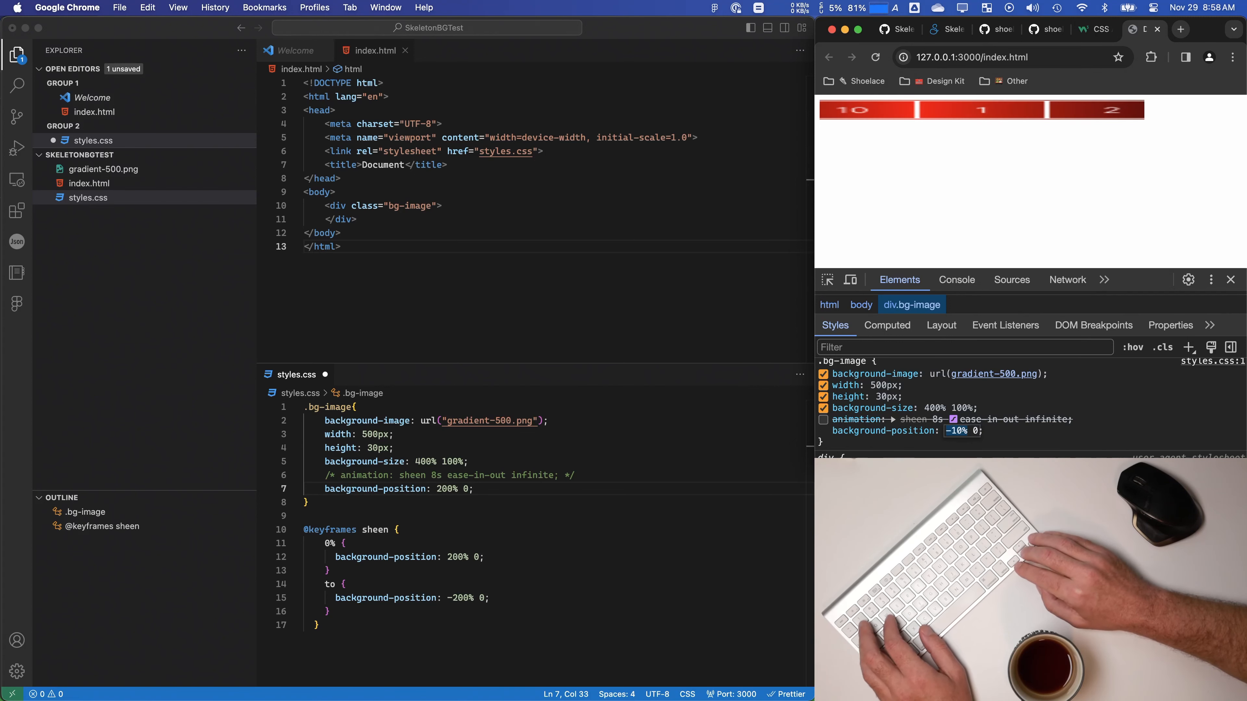
key("shift+Down")
key("shift+Down")
key("shift+Down")
key("shift+Down")
key("shift+Down")
key("shift+Down")
key("shift+Down")
key("shift+Down")
key("Down")
key("Down")
key("shift+Down")
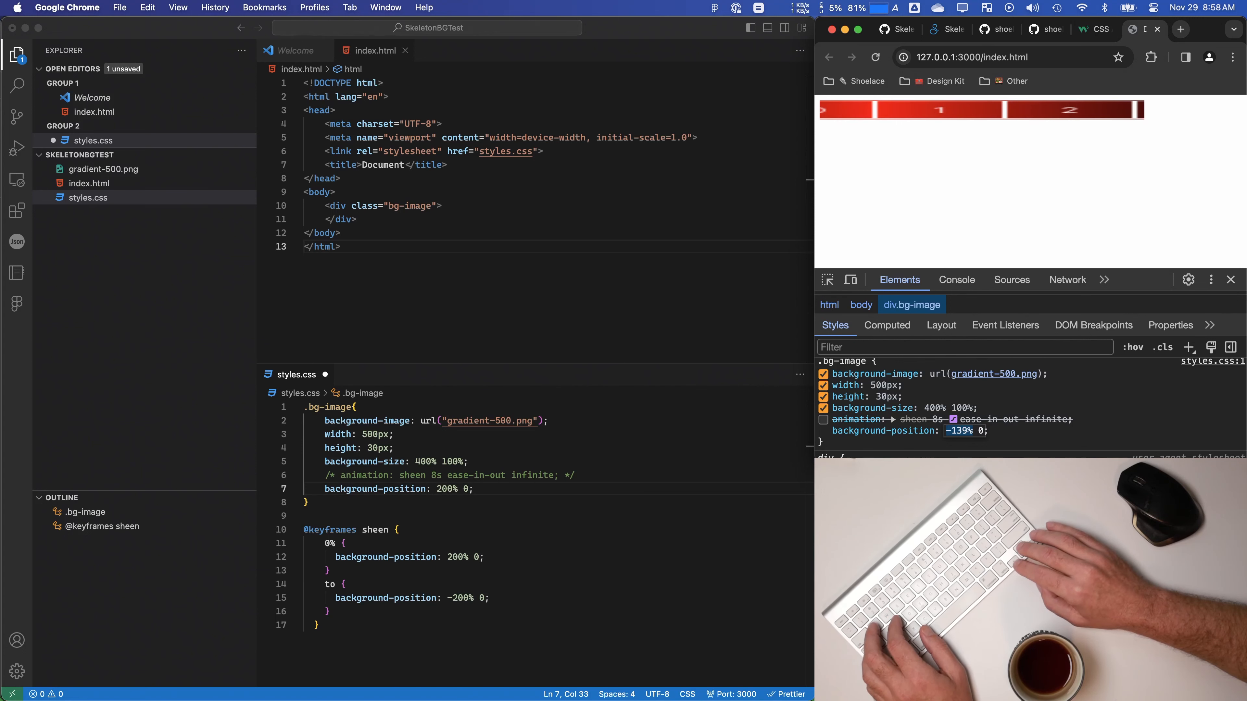
key("Up")
key("Up")
key("Up")
key("Up")
key("Up")
key("Up")
key("Down")
key("Down")
key("shift+Down")
key("shift+Down")
key("shift+Down")
key("shift+Down")
key("shift+Down")
key("Down")
key("Down")
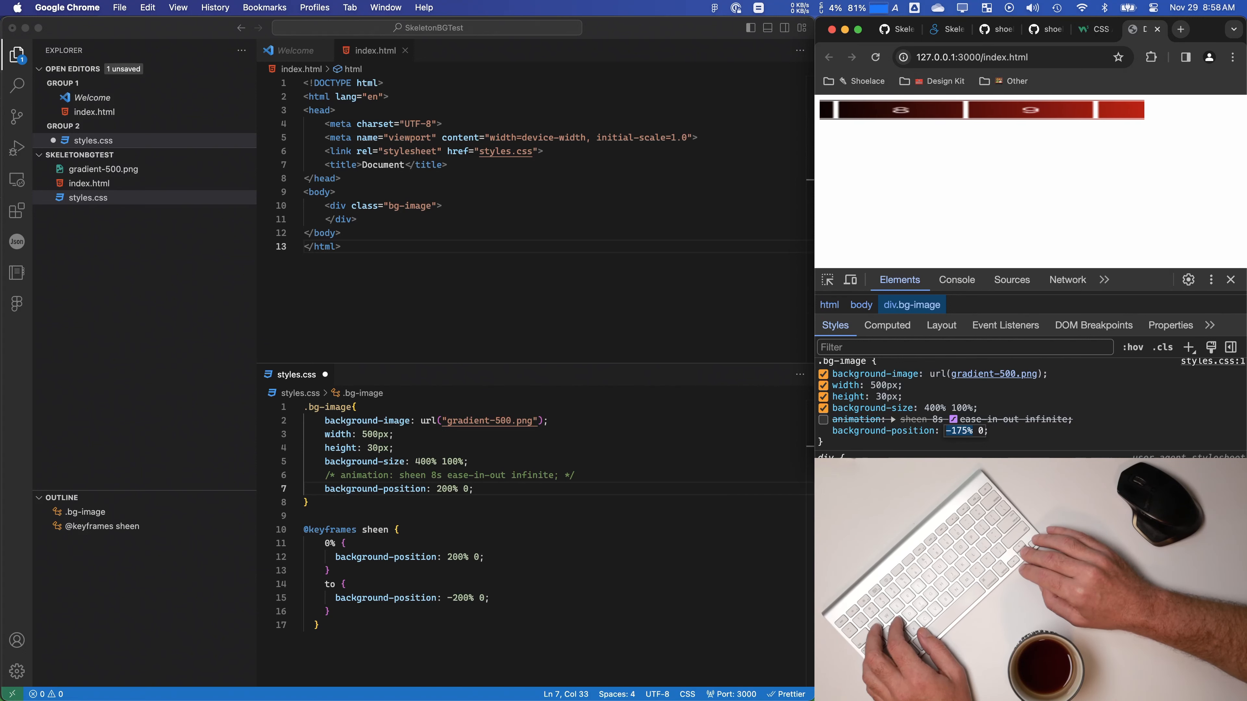
key("shift+Down")
key("Down")
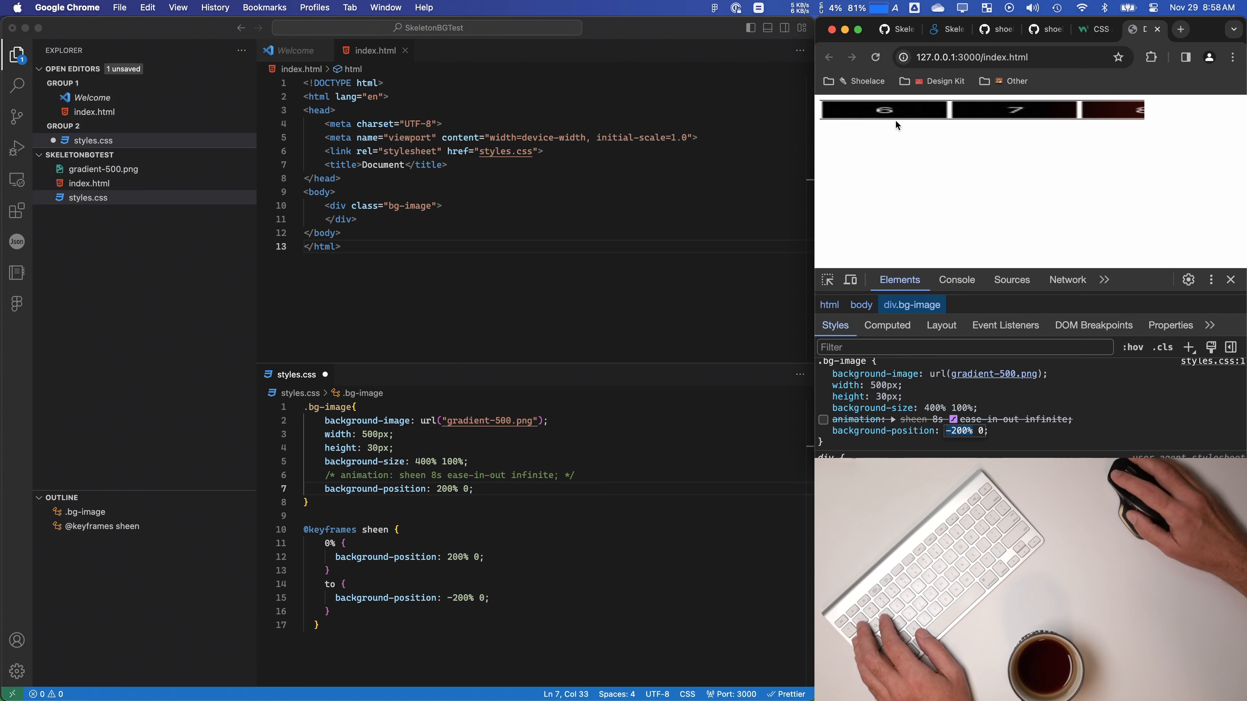
Step: Switch to Figma's Skeleton component set and bring up skeleton.styles.ts on GitHub in the browser beside it
key("super+Tab")
key("super+Tab")
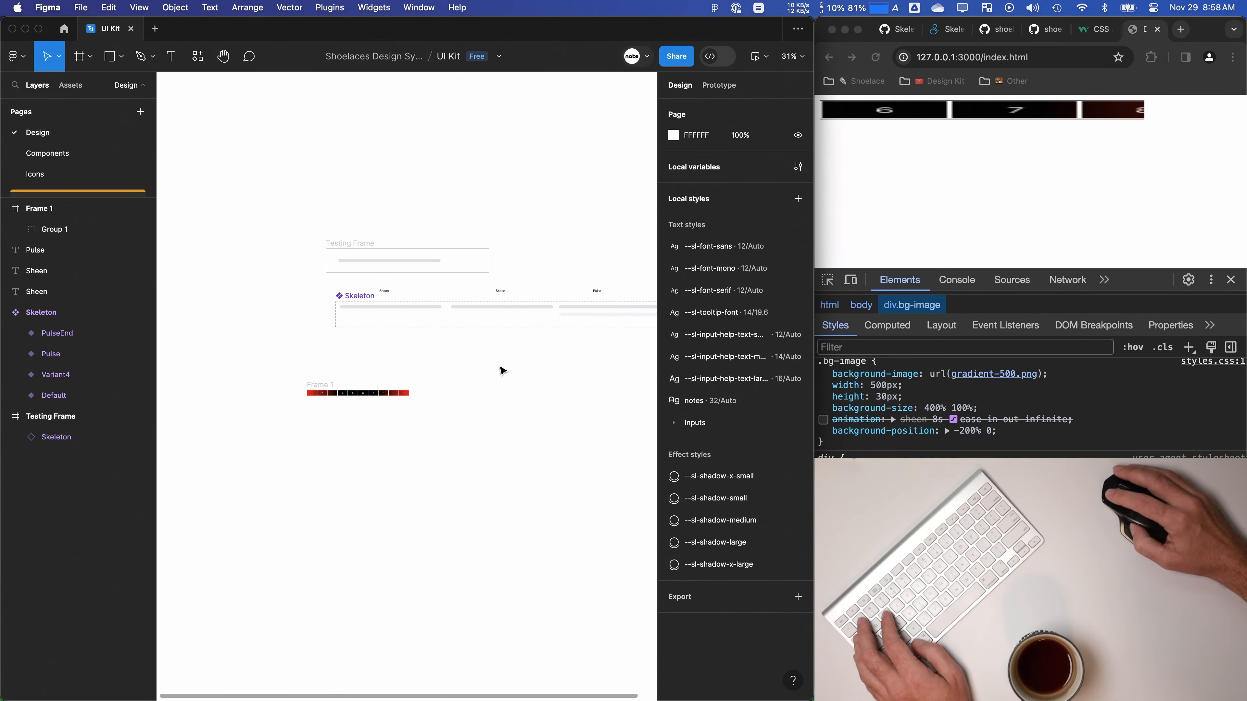
scroll(431, 423, "up", 5)
scroll(486, 295, "right", 3)
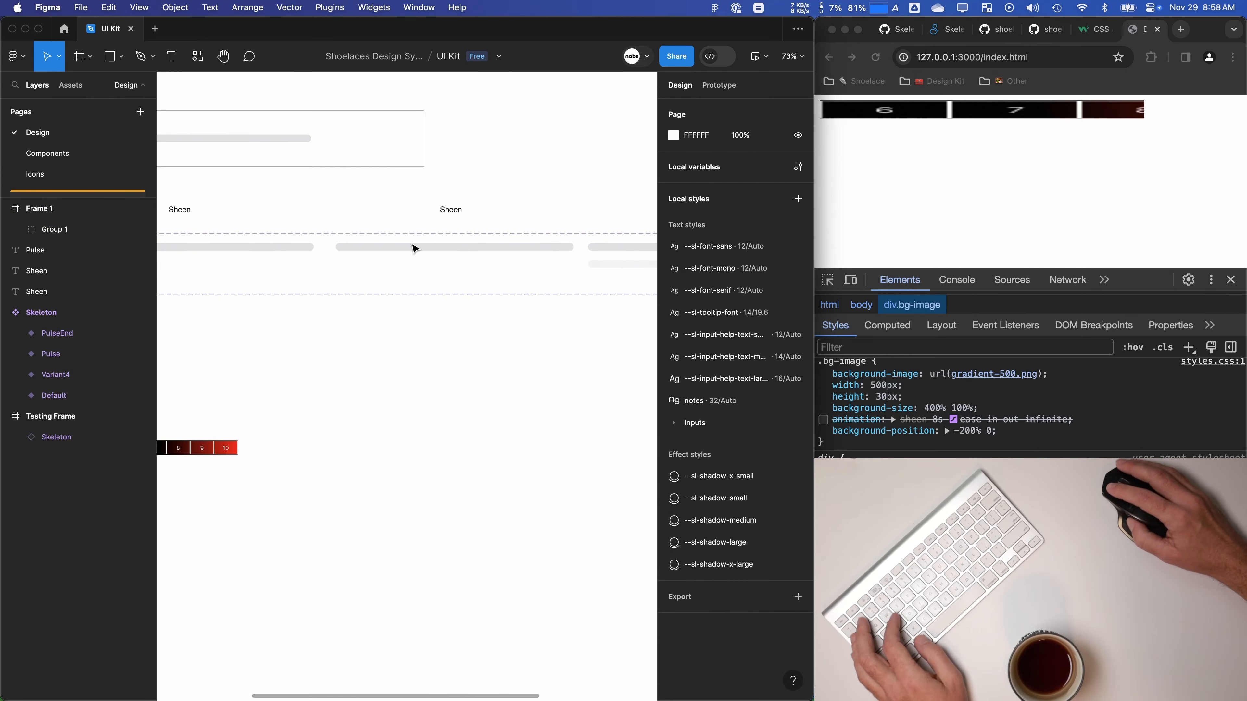
left_click(1002, 30)
left_click(1047, 31)
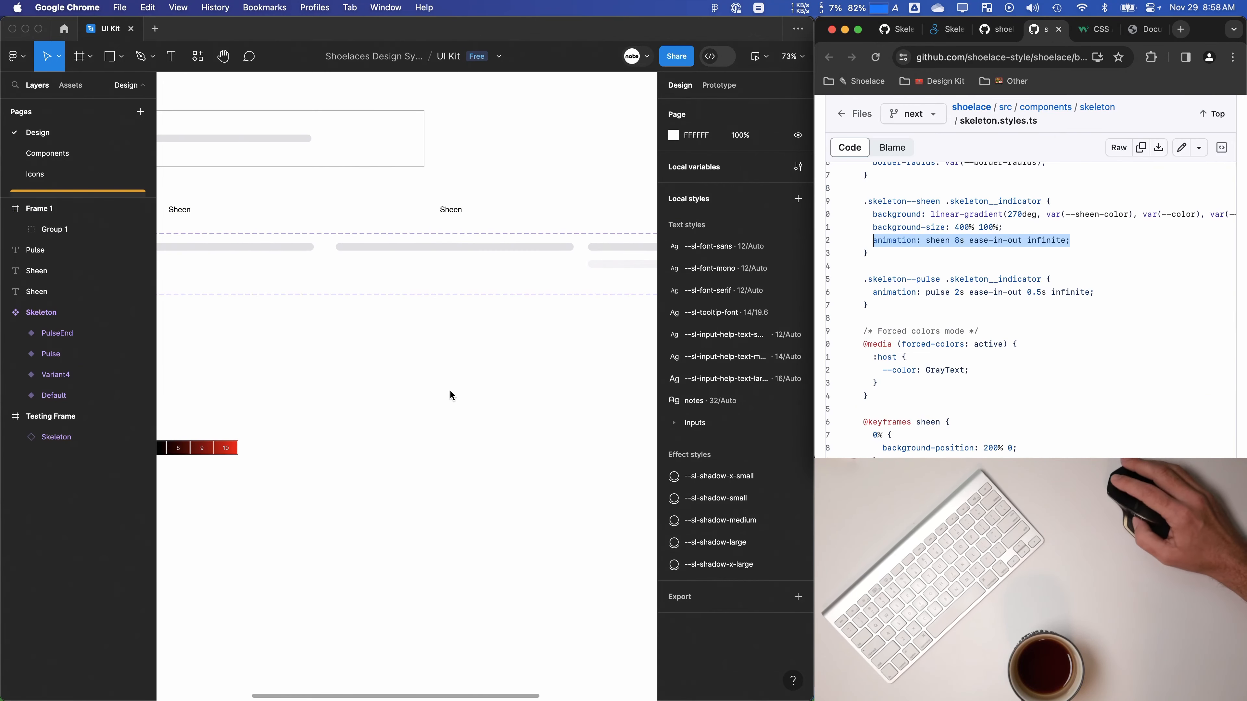
left_click(520, 344)
left_click(34, 232)
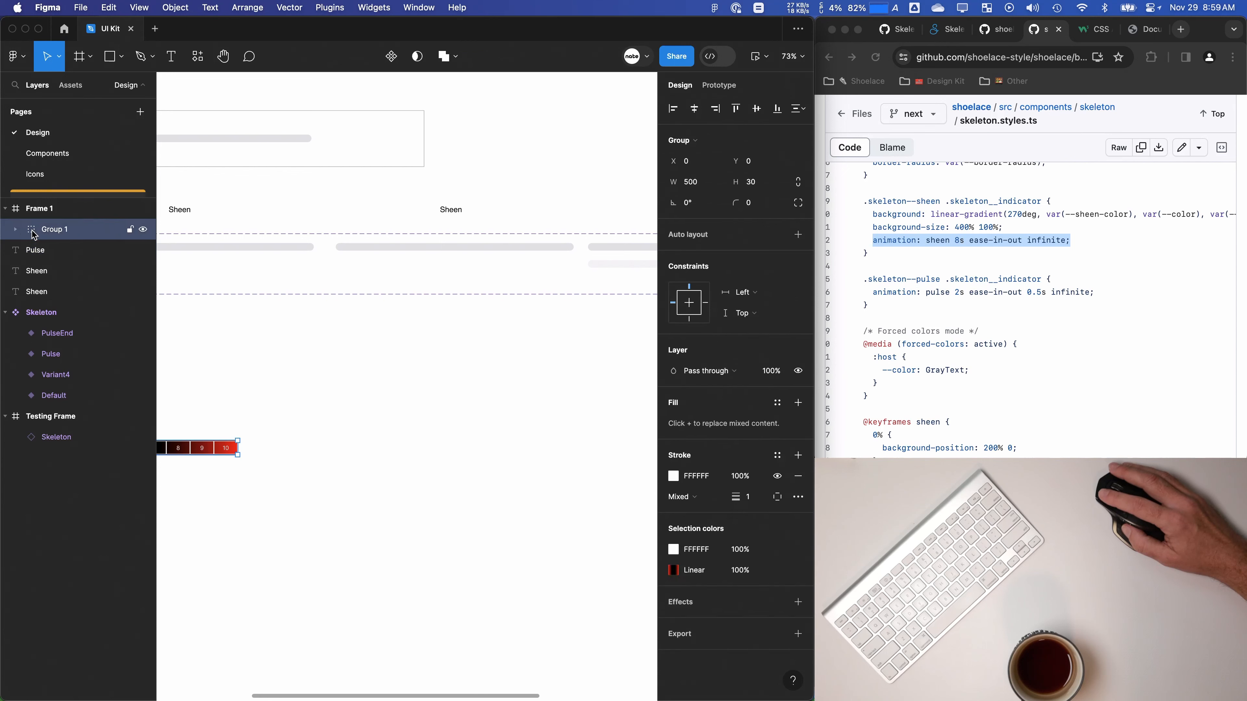
left_click(15, 229)
left_click(15, 229)
Step: Change the text label above the first Skeleton variant to "Normal"
left_click(450, 210)
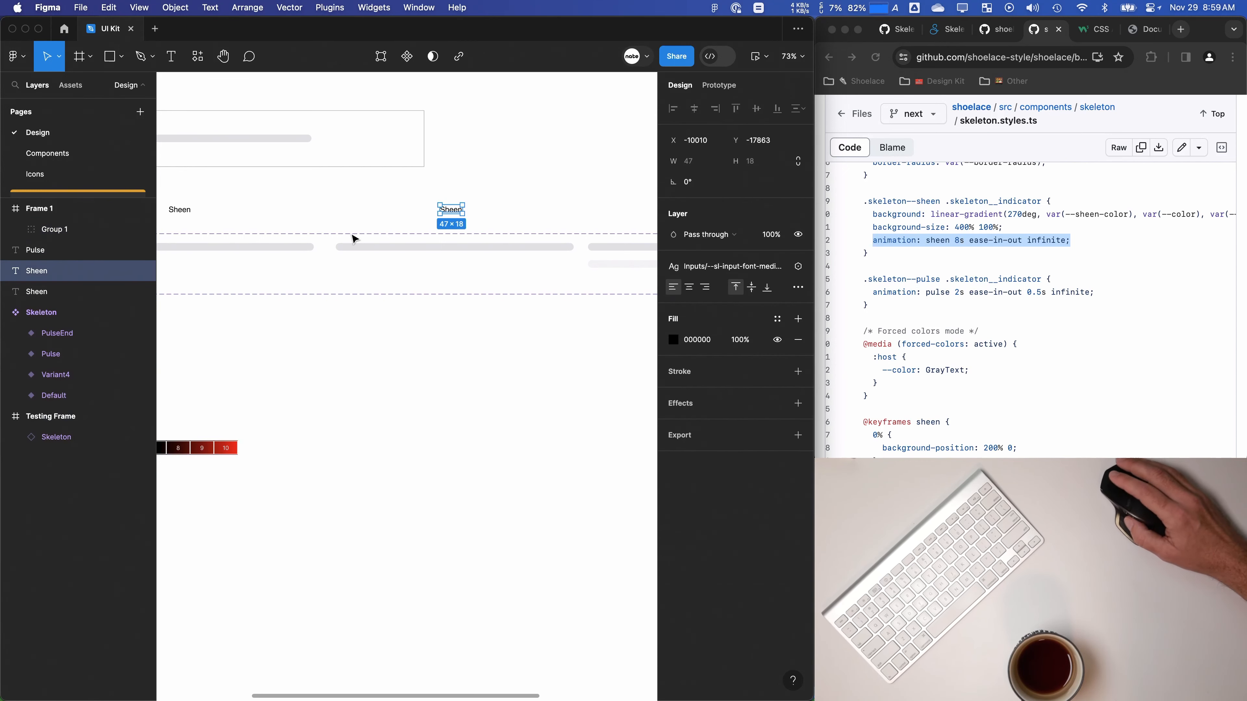
scroll(285, 253, "left", 3)
scroll(284, 253, "up", 2)
key("Tab")
key("Return")
type("Normal")
key("Escape")
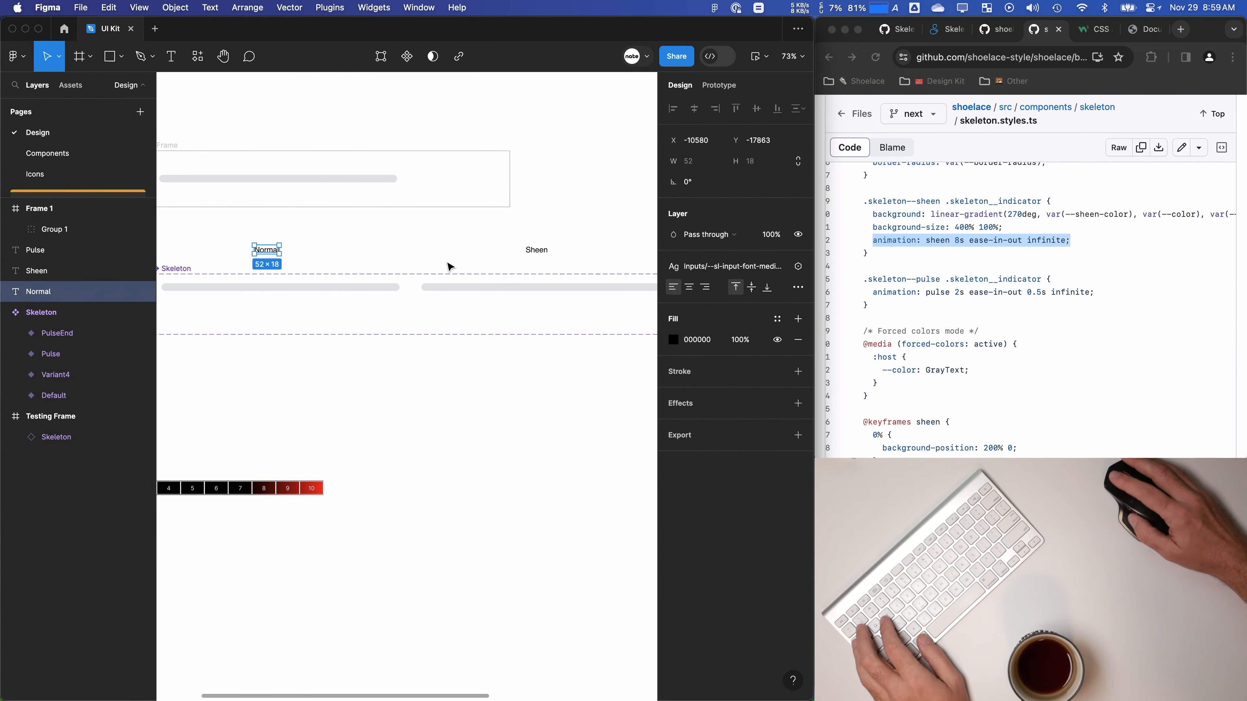
Step: Rename the Skeleton component's Variant4 so that its Variant property value is Sheen
scroll(448, 265, "left", 2)
scroll(448, 265, "down", 1)
scroll(466, 304, "right", 3)
left_click(451, 270)
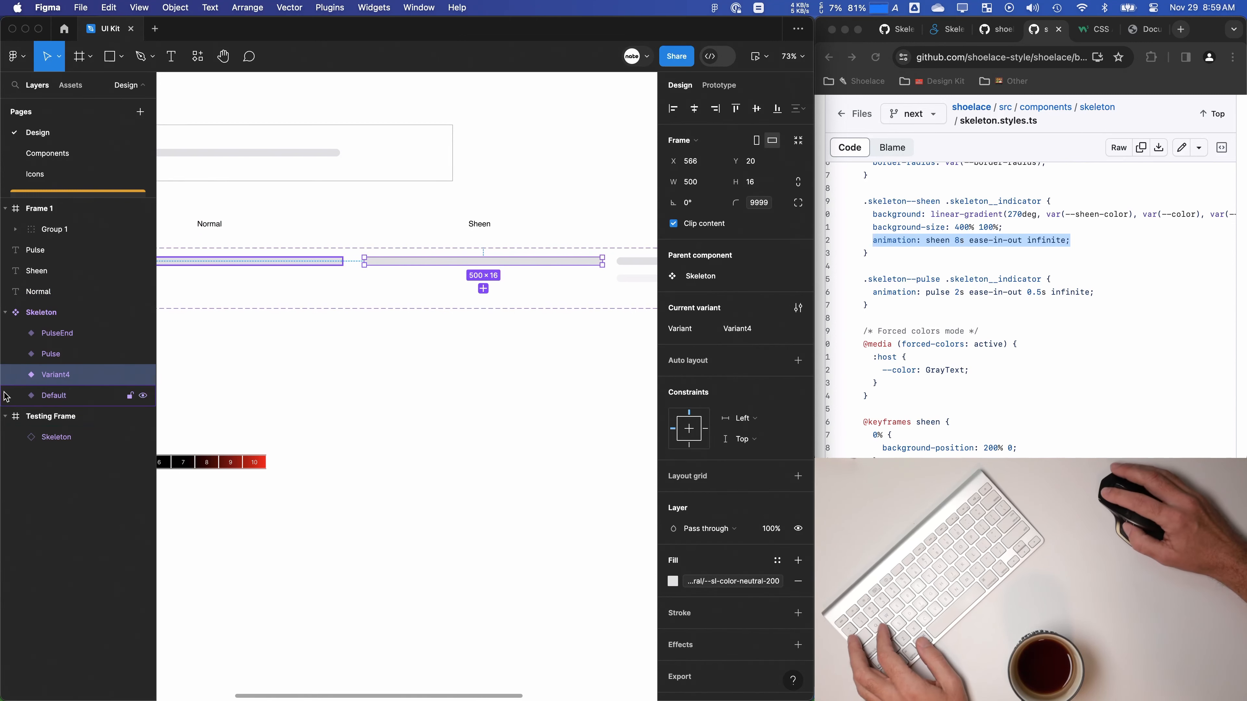
double_click(69, 376)
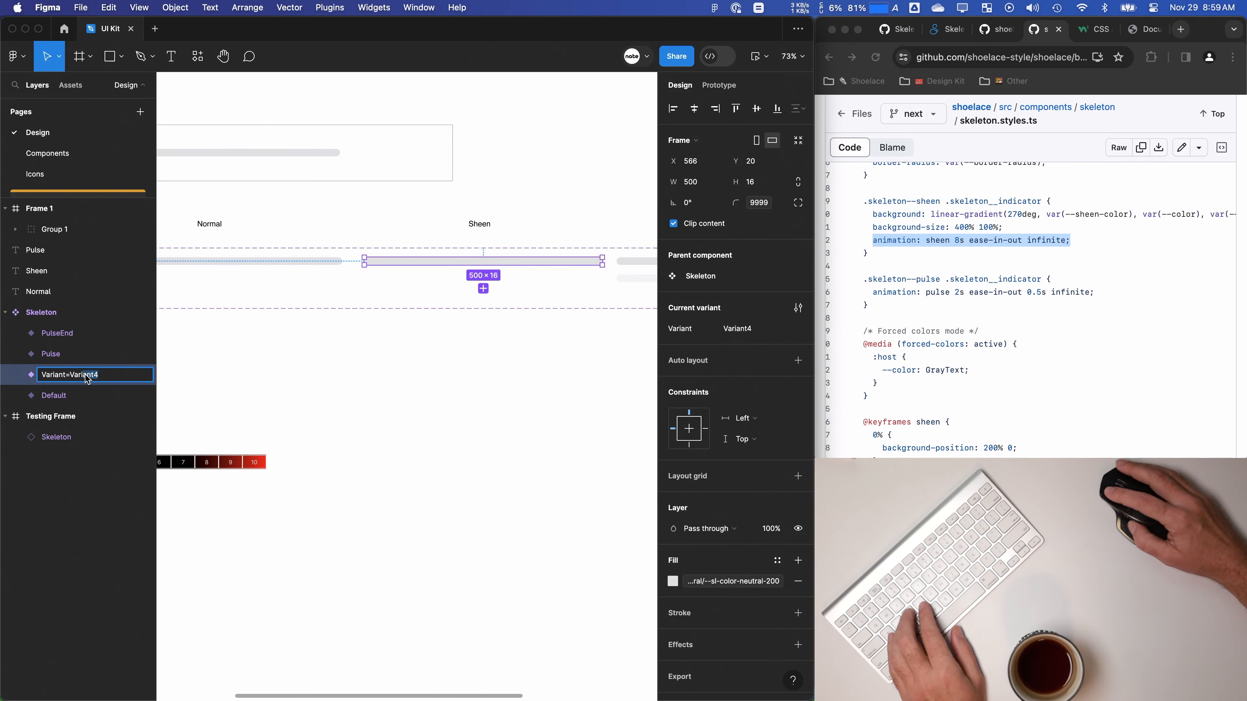
double_click(72, 376)
type("Sheen")
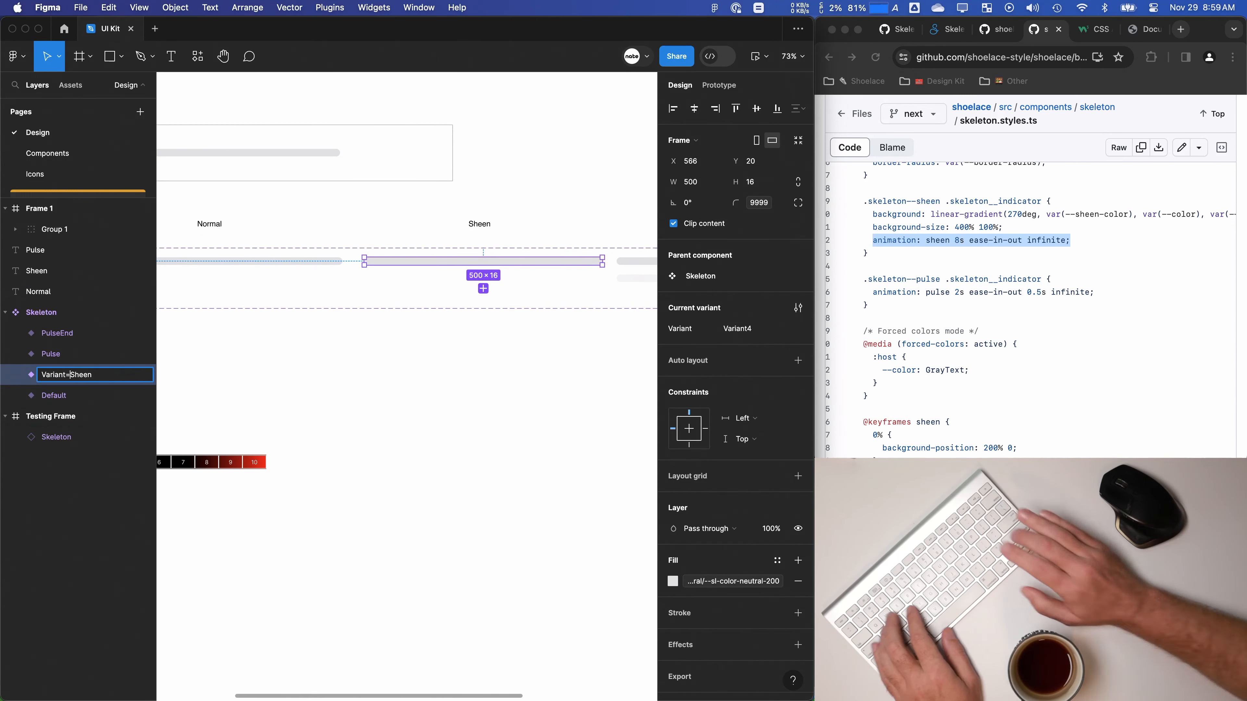
left_click(343, 411)
Step: Draw a rectangle about 370 × 22 over the Sheen variant's bar and nest it inside the Sheen variant
scroll(343, 410, "right", 2)
left_click(37, 382)
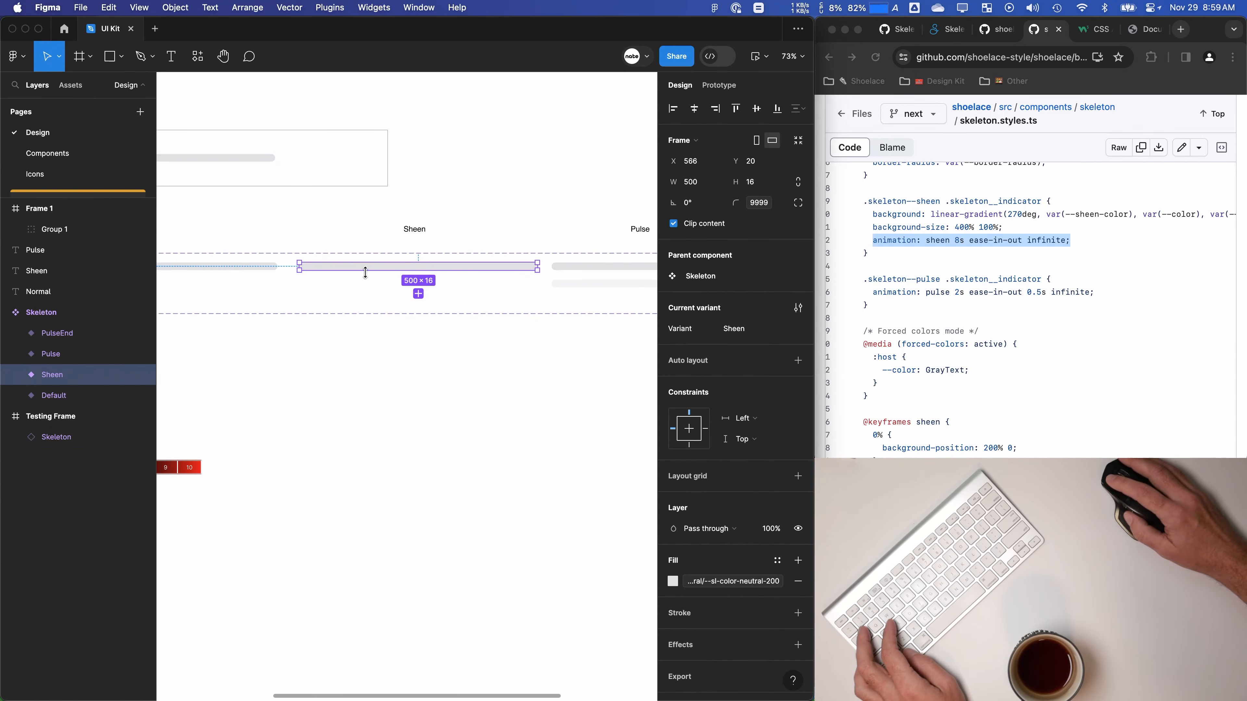
key("r")
left_click_drag(330, 262, 506, 273)
scroll(378, 260, "up", 3)
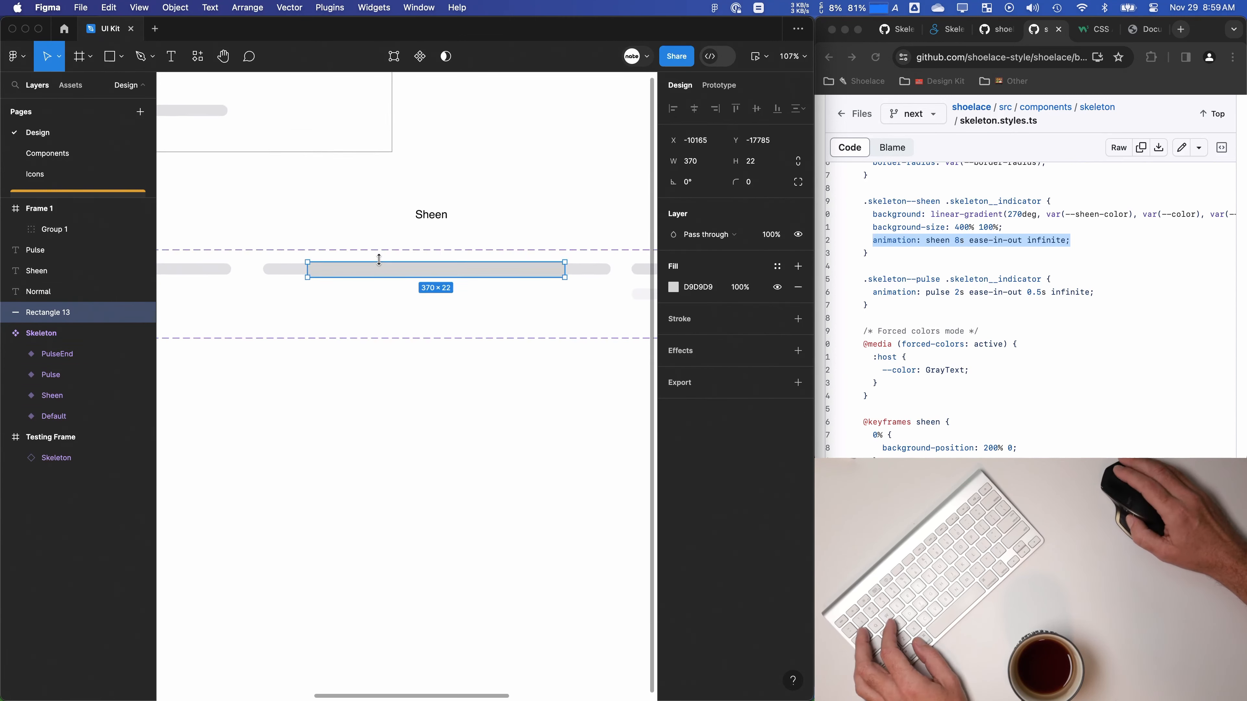
left_click_drag(347, 274, 297, 278)
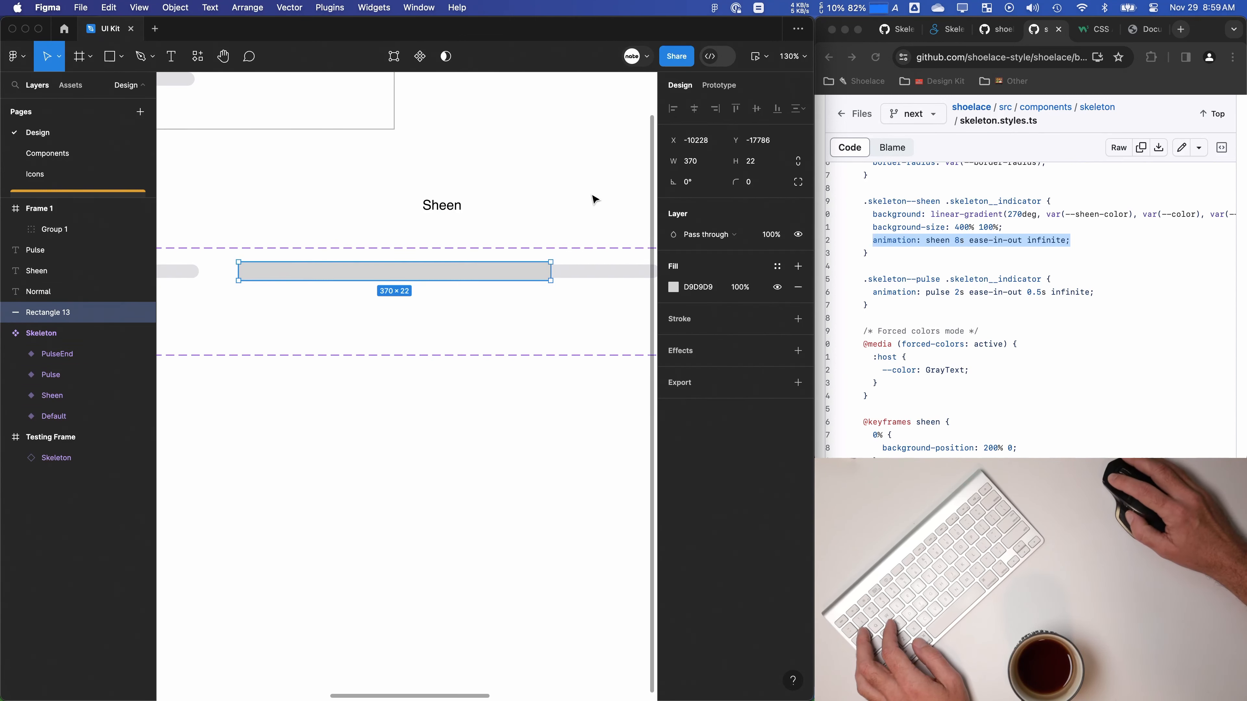
left_click_drag(53, 400, 53, 399)
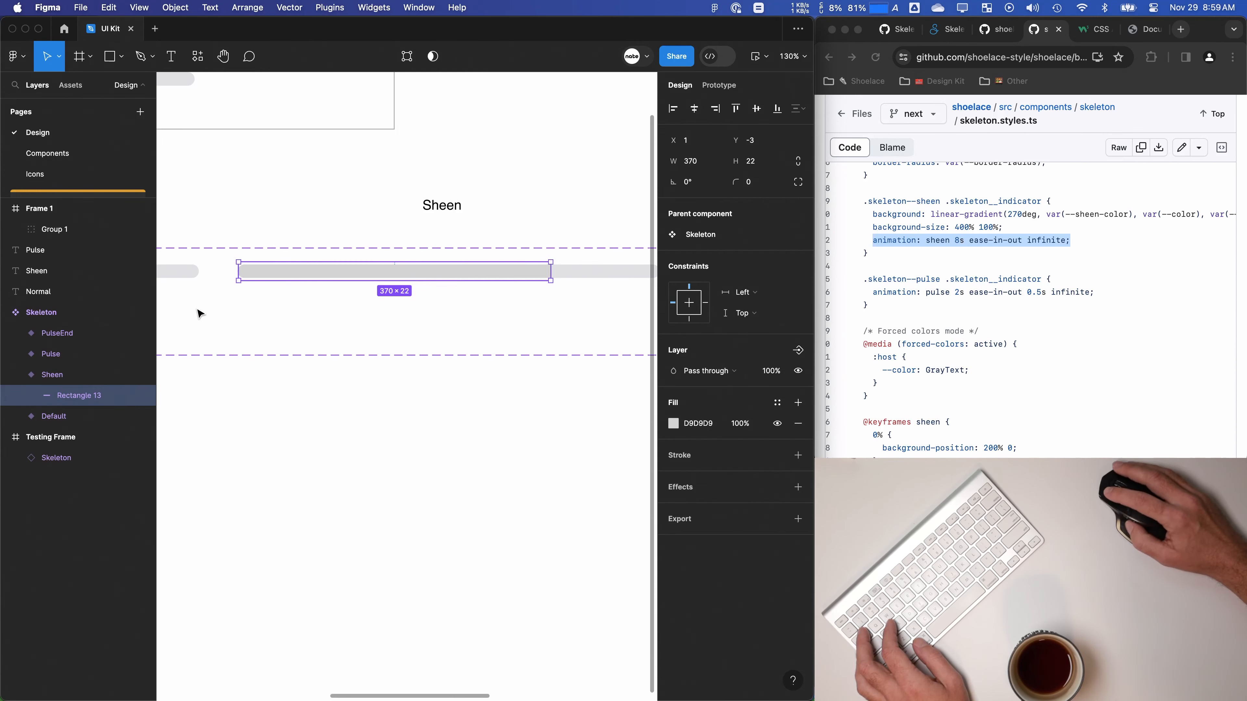
Step: Place the nested rectangle at X 0, Y 0 and size it to 500 × 16 to match the Sheen variant
left_click(694, 140)
type("0")
key("Tab")
type("0")
key("Tab")
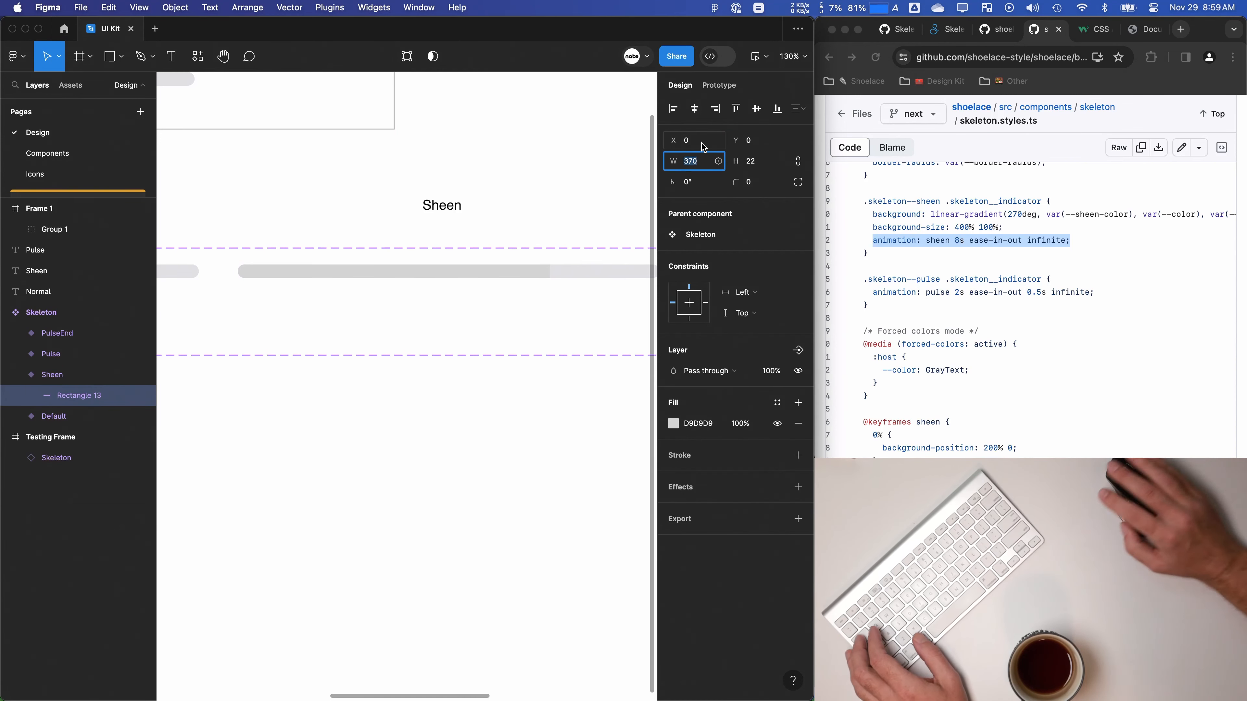
type("500")
key("Tab")
type("16")
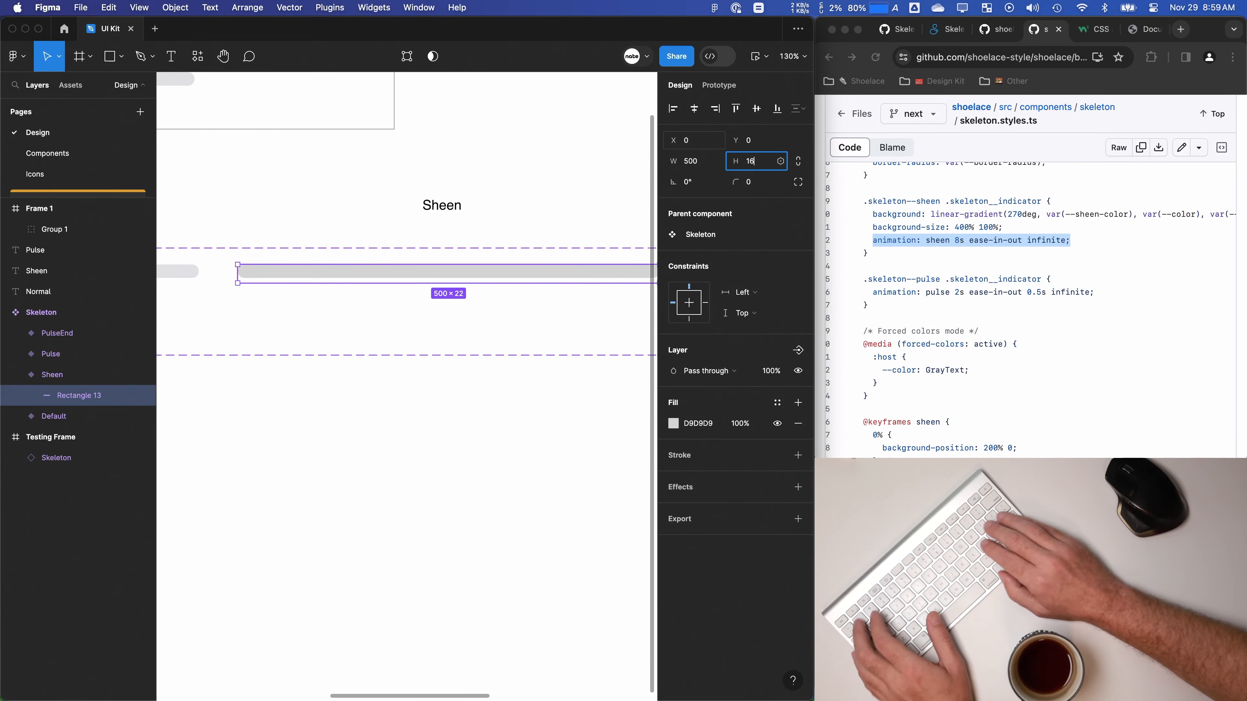
key("Tab")
left_click(46, 376)
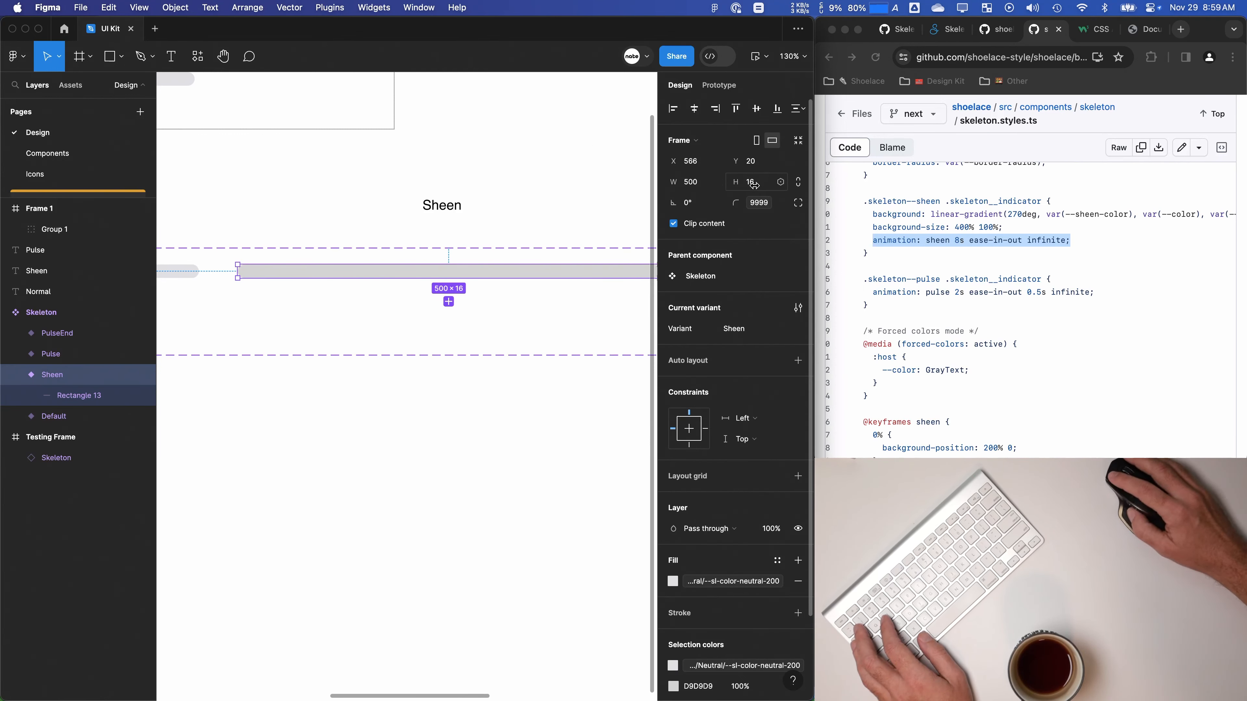
left_click(57, 398)
Step: Open the nested rectangle's fill and check the colours of the sheen linear-gradient in skeleton.styles.ts on GitHub
scroll(464, 301, "down", 4)
scroll(478, 301, "up", 2)
scroll(479, 300, "right", 2)
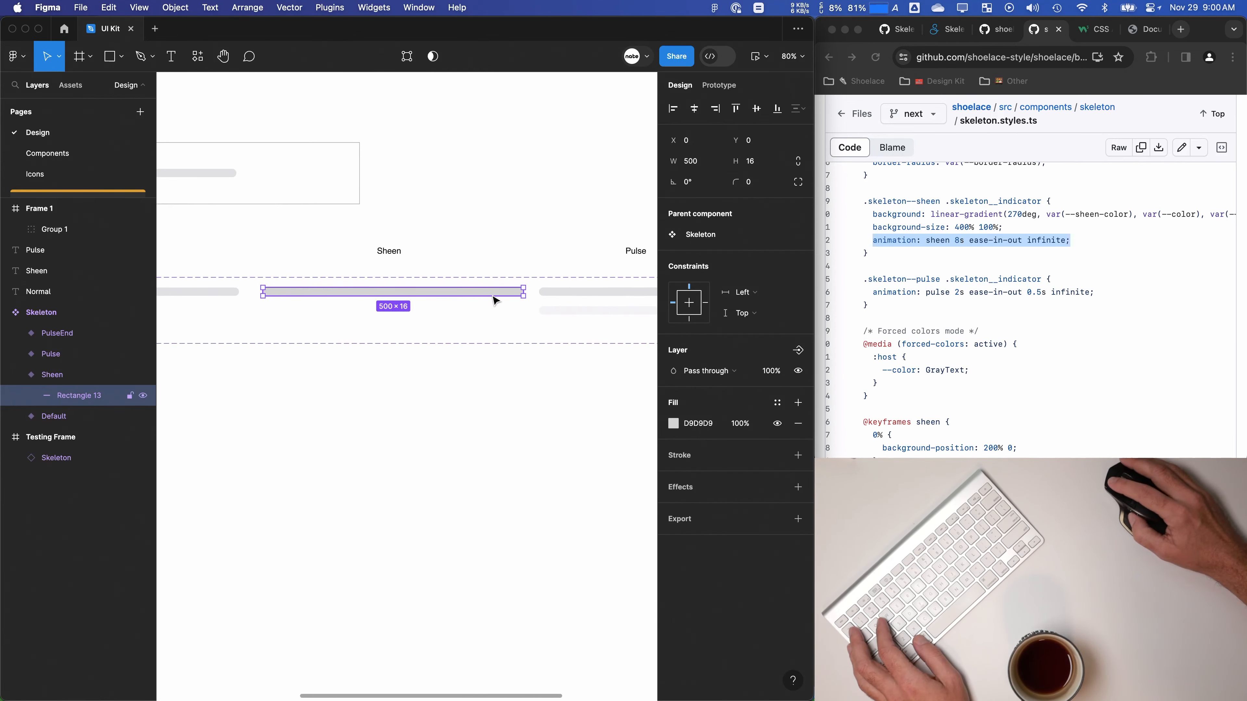
left_click(673, 424)
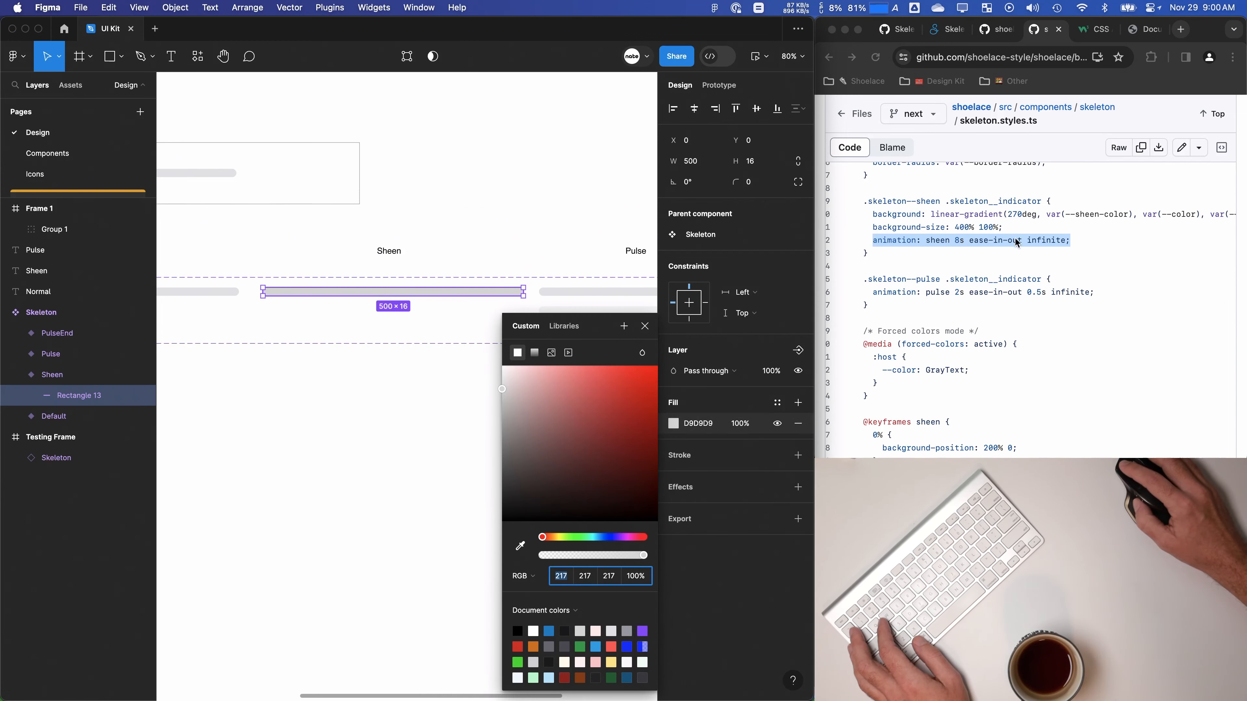
left_click(1023, 218)
scroll(1055, 245, "up", 5)
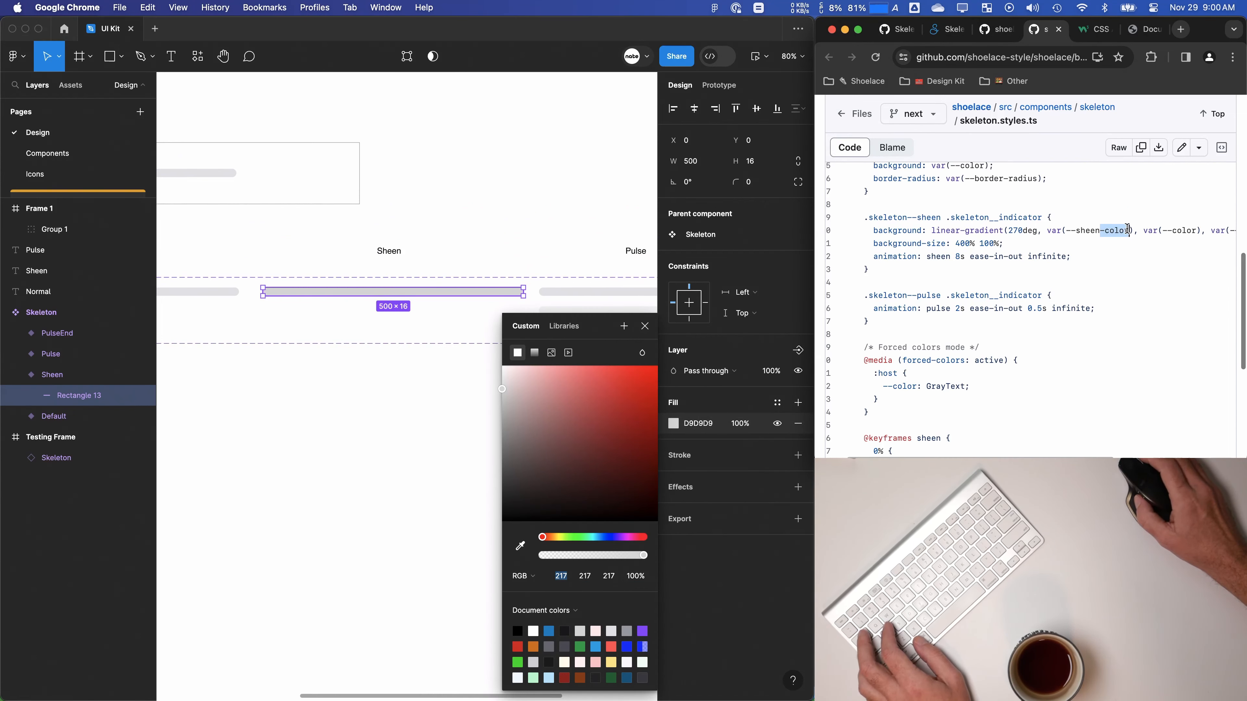
scroll(1035, 326, "down", 10)
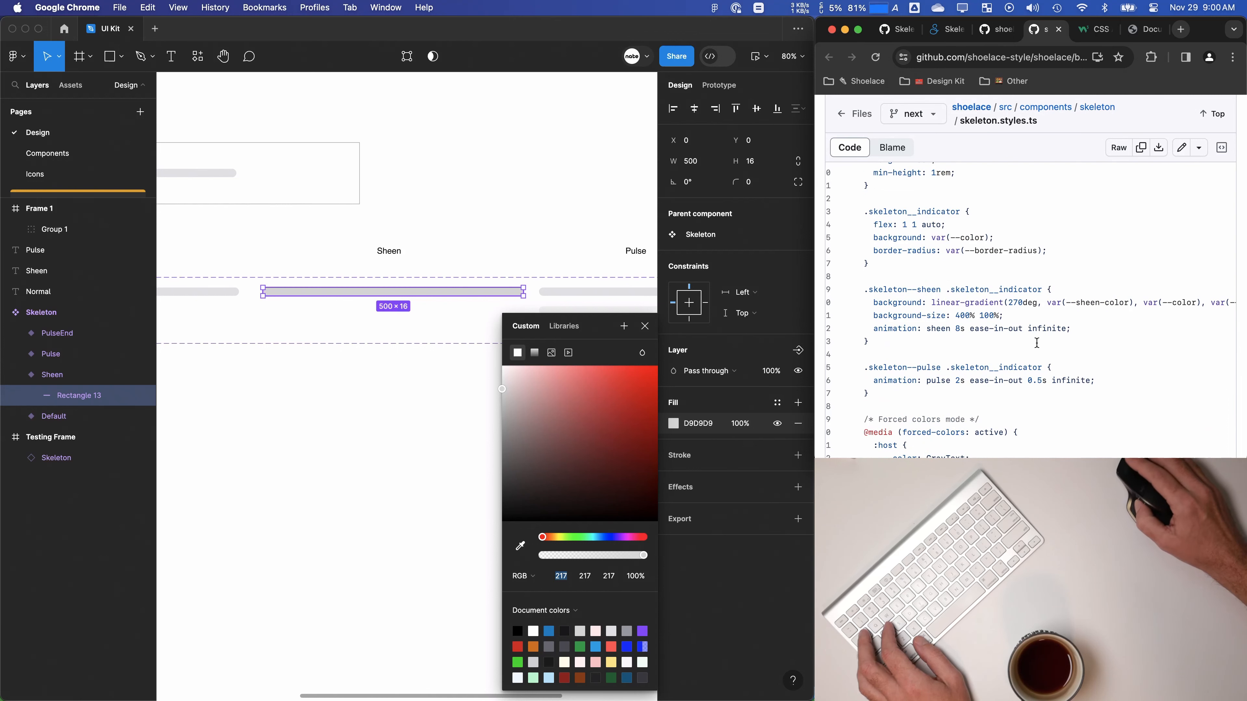
left_click(505, 226)
Step: Examine the Neutral theme's 200 and 300 colours in Figma's local variables and compare them with the :host colours in skeleton.styles.ts
left_click(799, 167)
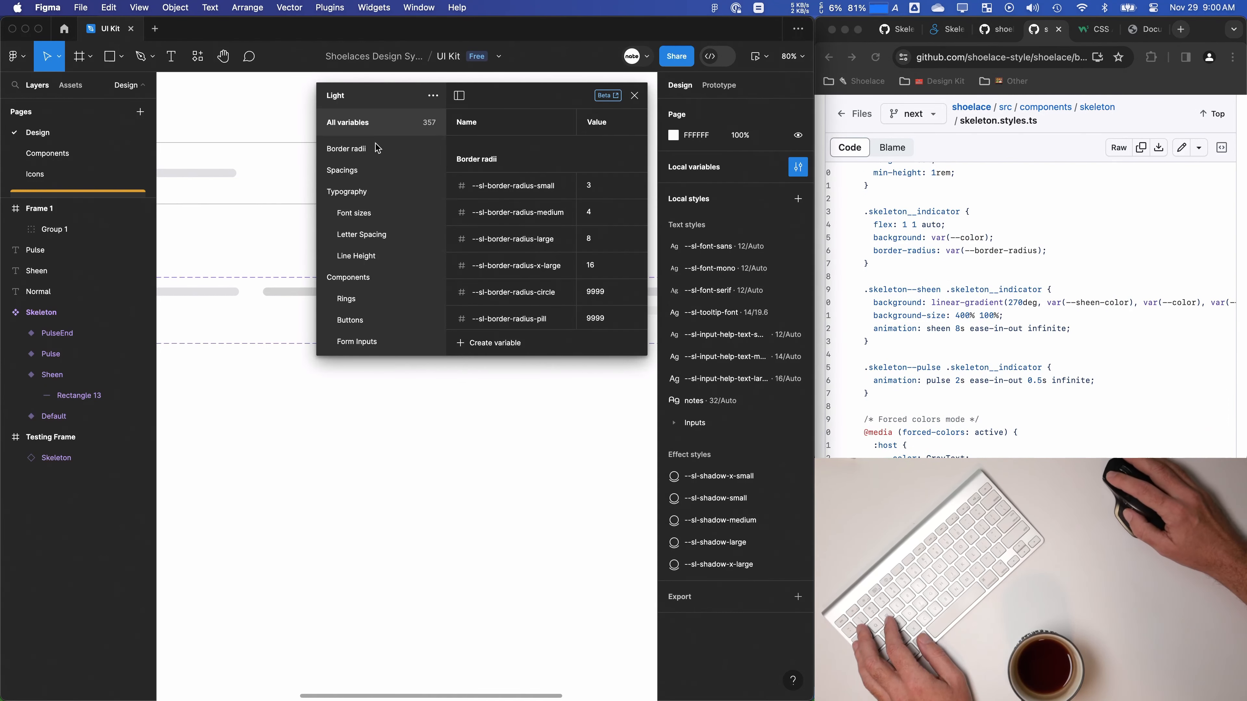
scroll(357, 303, "down", 10)
left_click(332, 249)
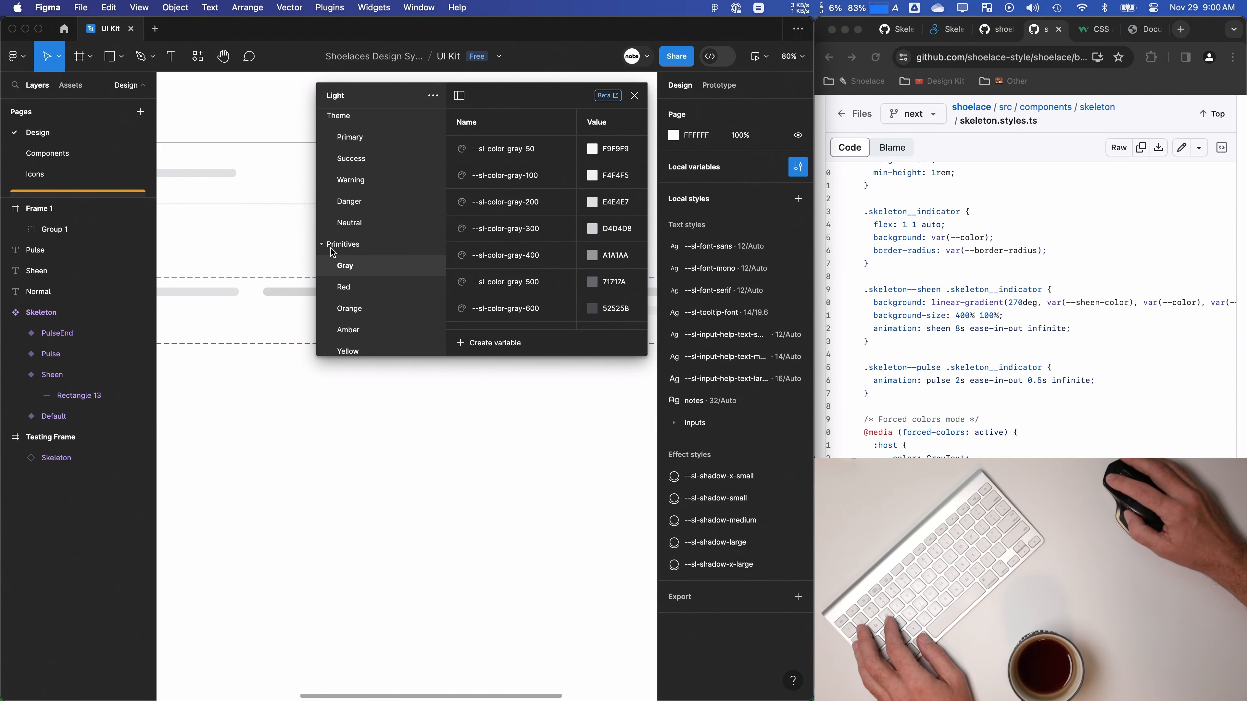
scroll(354, 231, "down", 5)
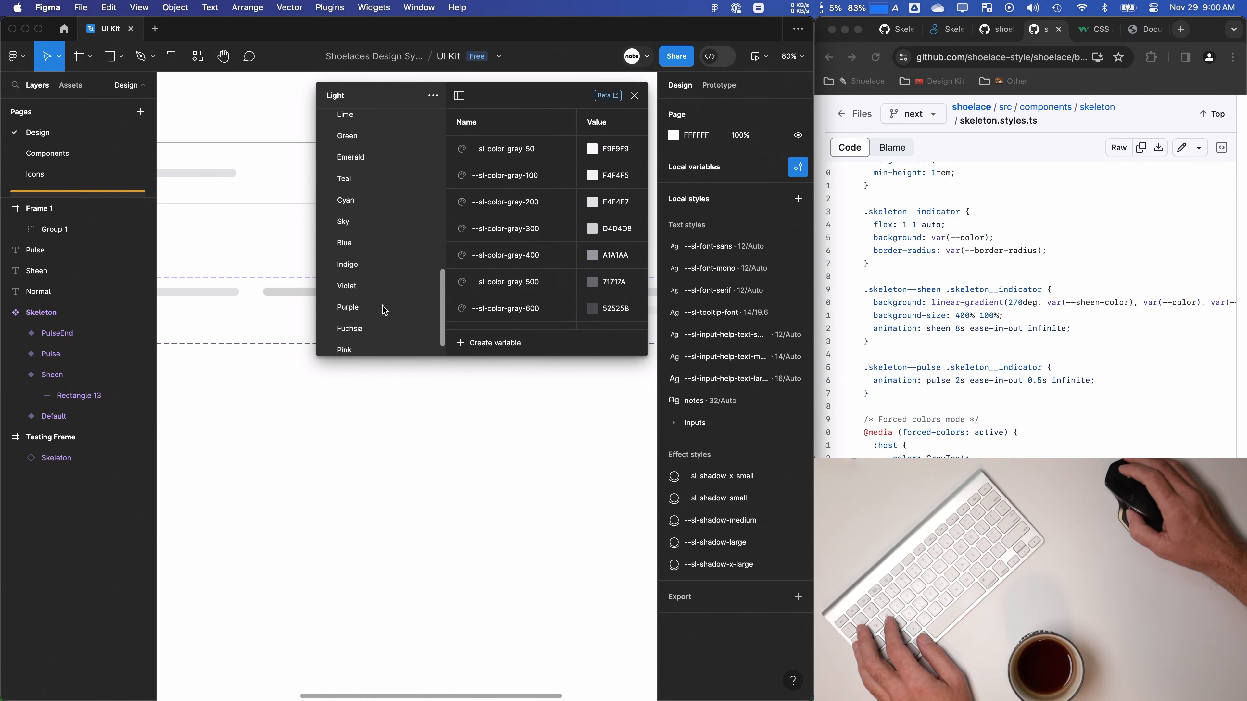
scroll(373, 227, "up", 10)
left_click(355, 304)
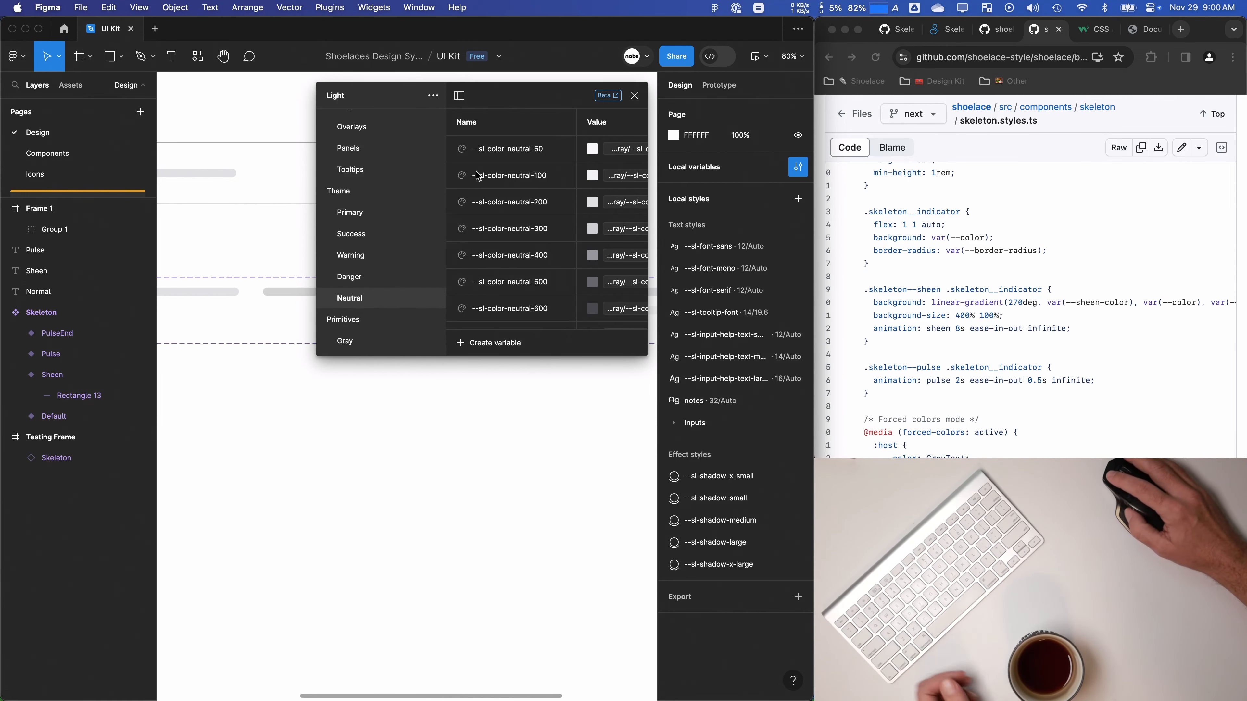
left_click(624, 208)
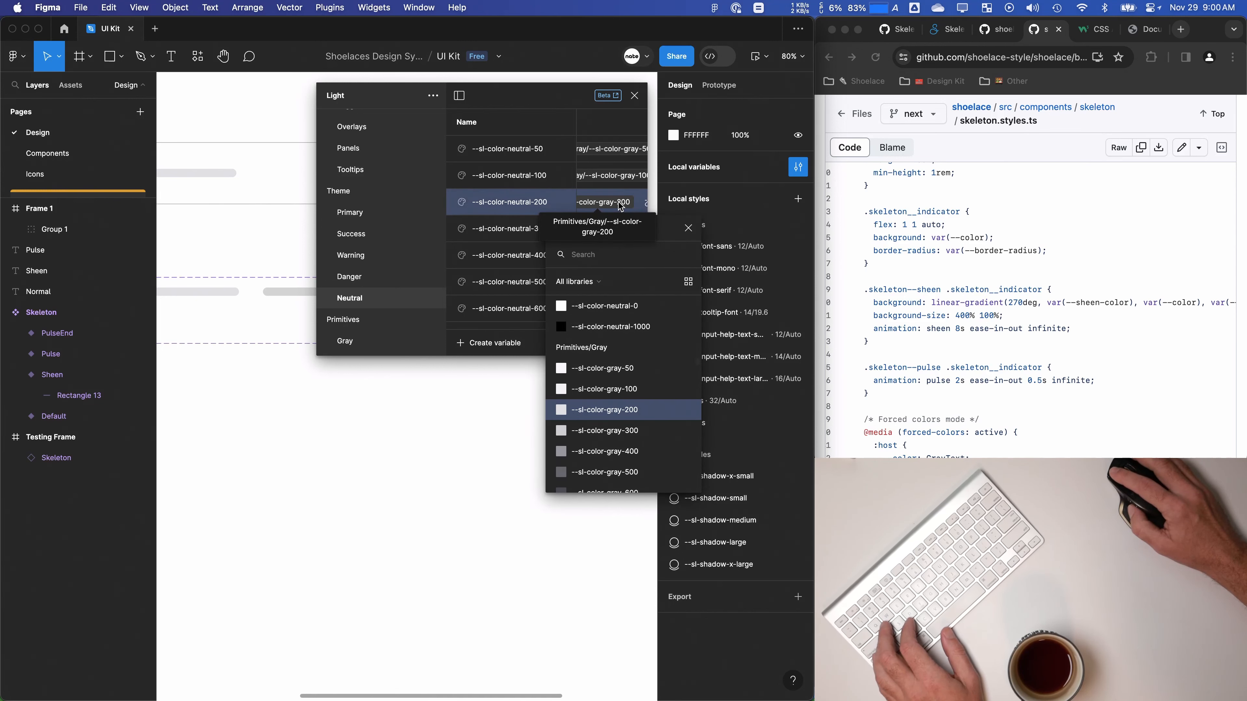
left_click(496, 229)
scroll(1014, 305, "up", 5)
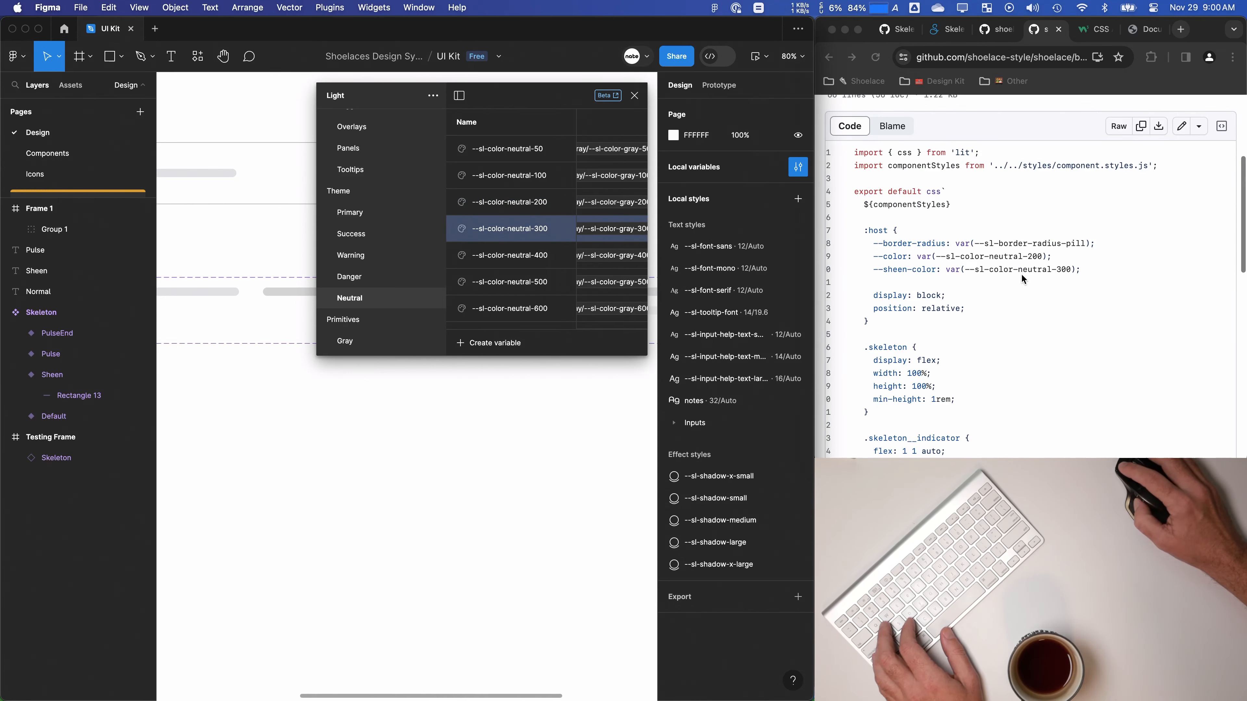
Step: Trace the neutral-300 variable to its Gray primitive and look up the hex value of --sl-color-gray-200
left_click(1037, 270)
scroll(370, 245, "up", 10)
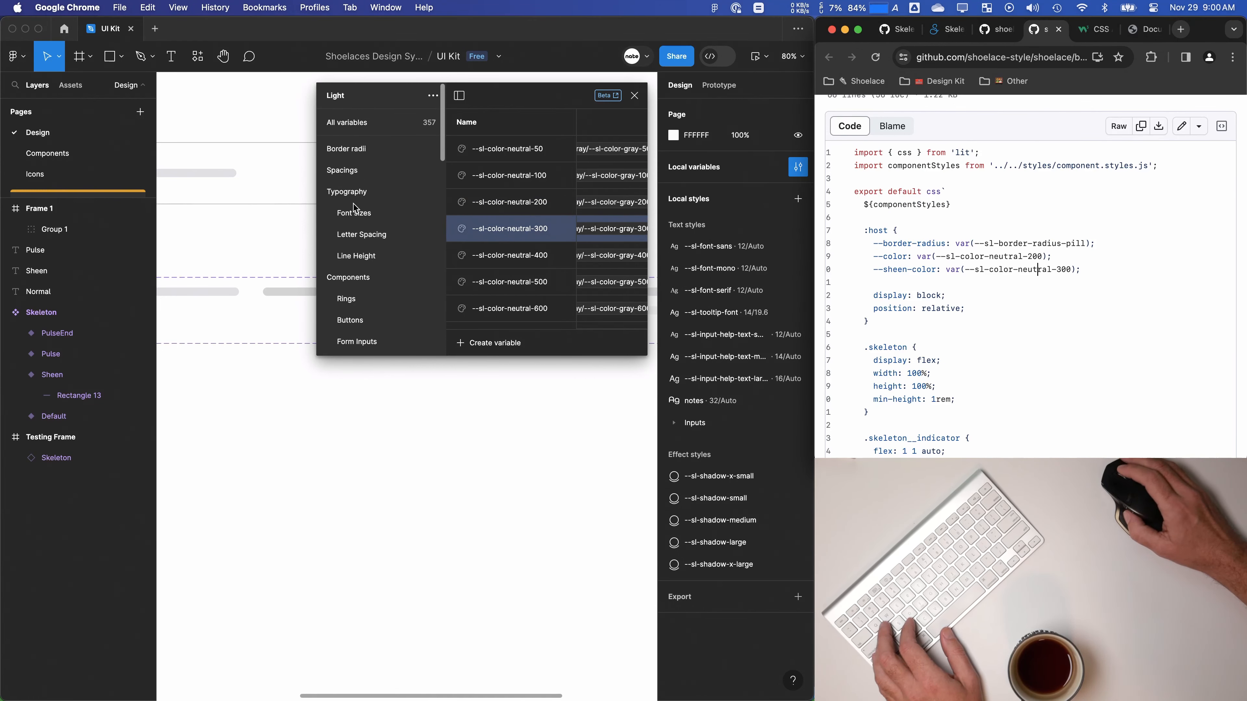
left_click(304, 434)
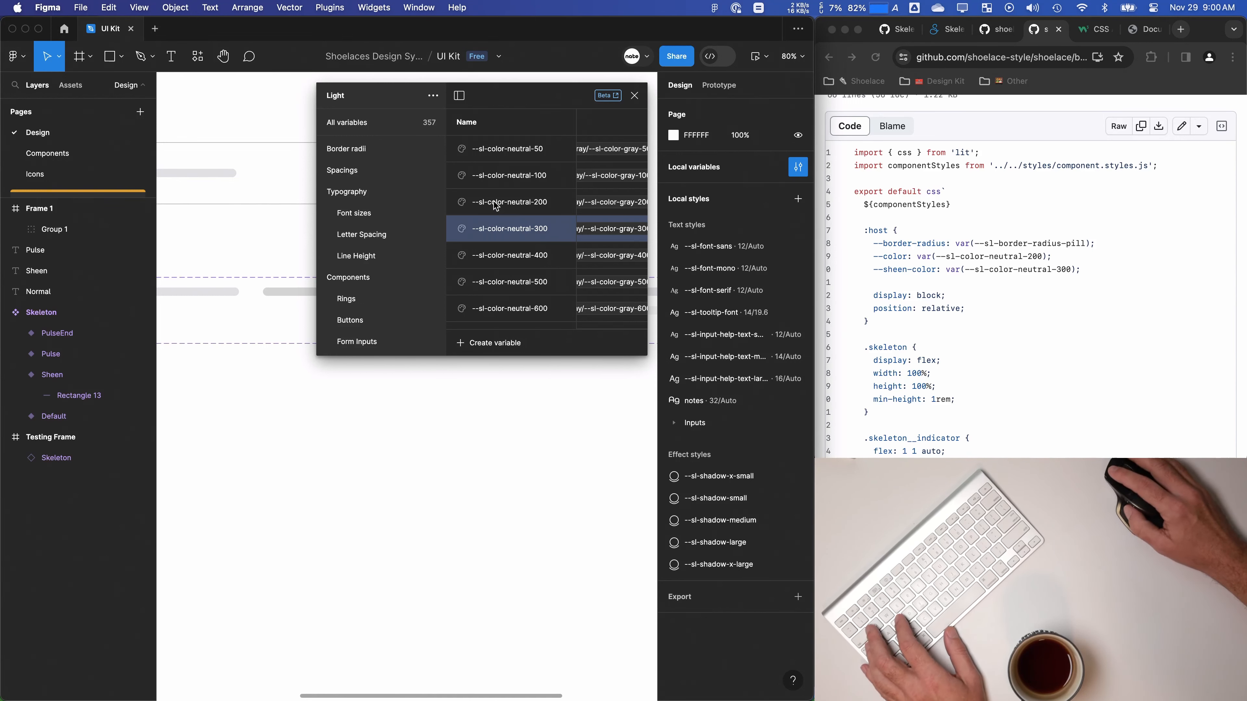
left_click(618, 233)
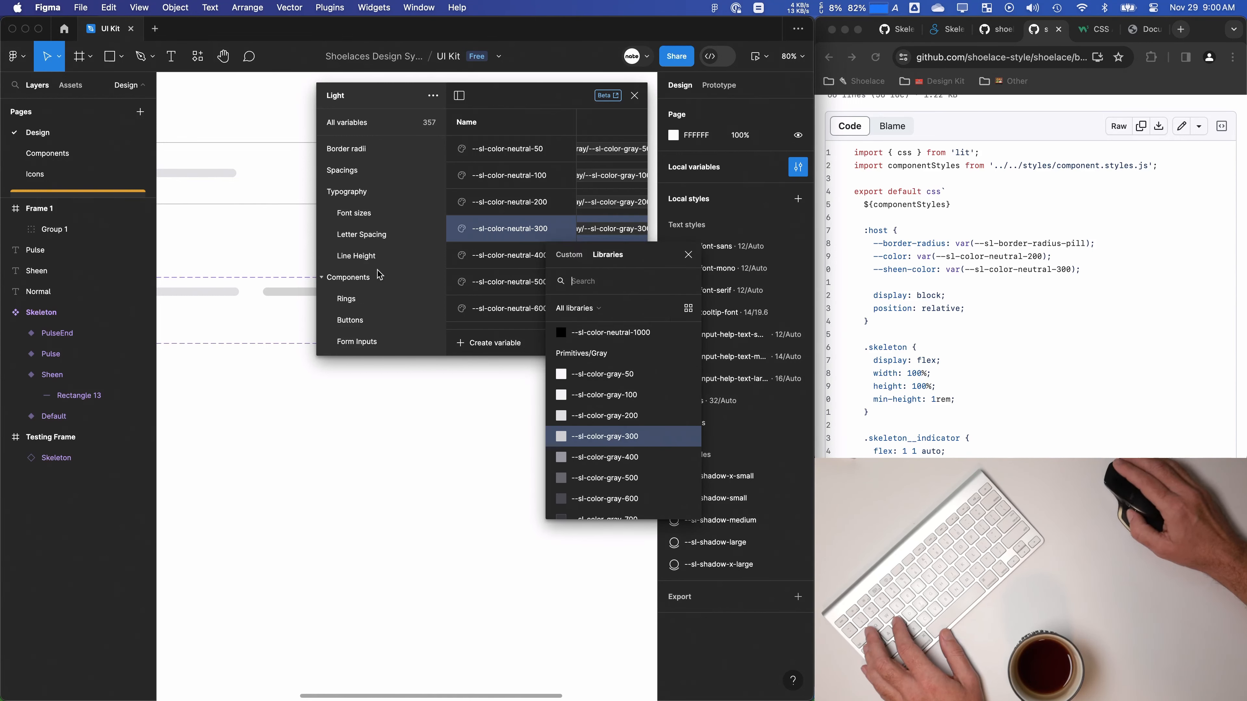
scroll(373, 270, "down", 5)
left_click(364, 255)
left_click(605, 207)
Step: Change the Sheen variant's nested rectangle to a linear gradient fill with colour values in Hex
left_click(282, 295)
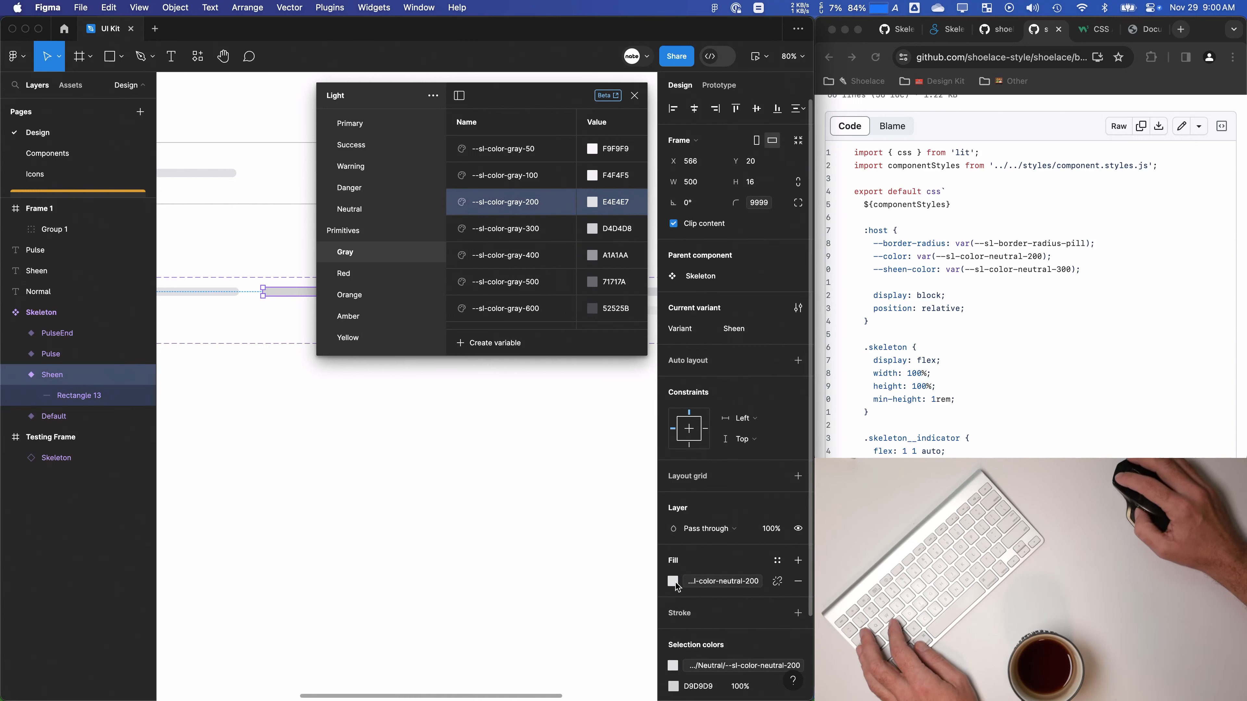
left_click(93, 396)
left_click(673, 423)
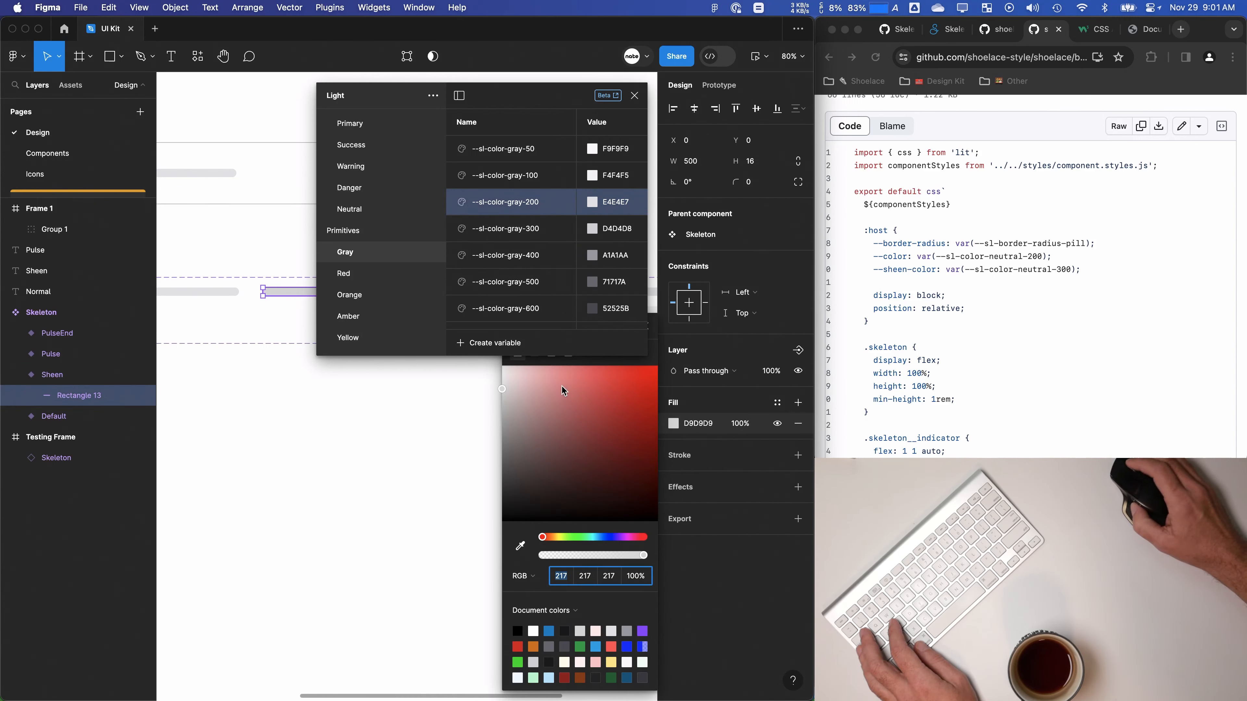
left_click_drag(613, 97, 425, 95)
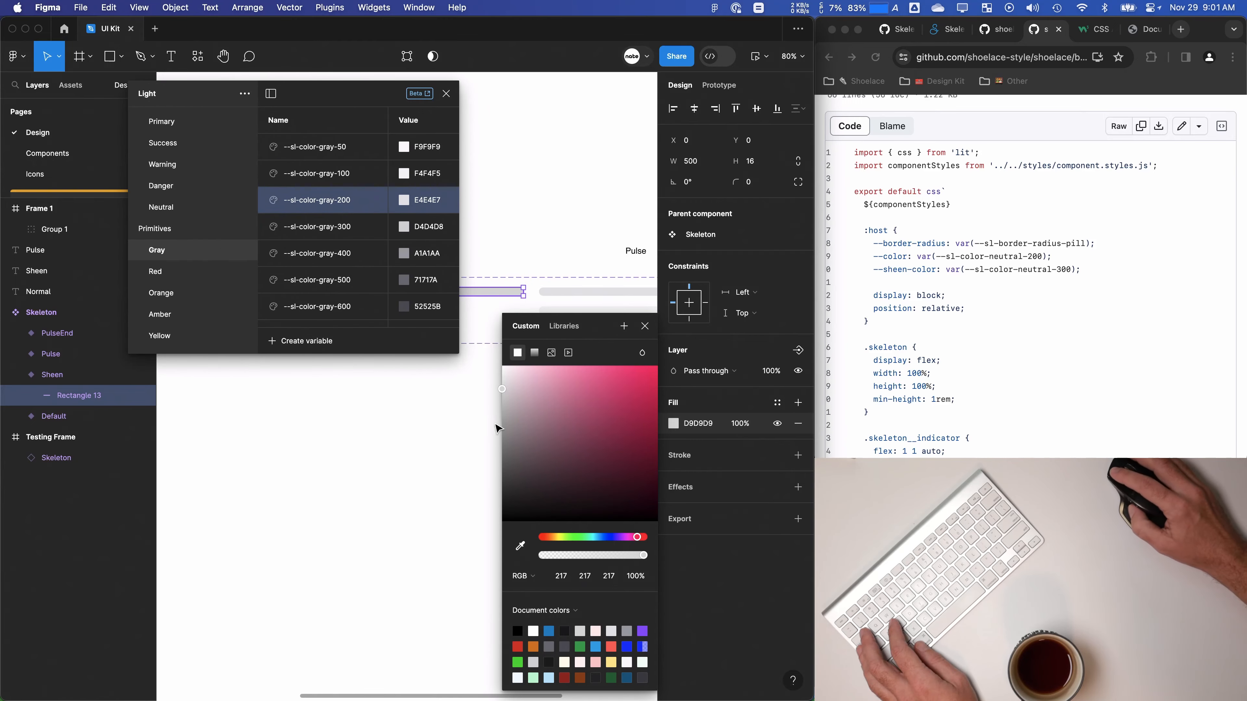
left_click(534, 352)
left_click(535, 575)
left_click(528, 559)
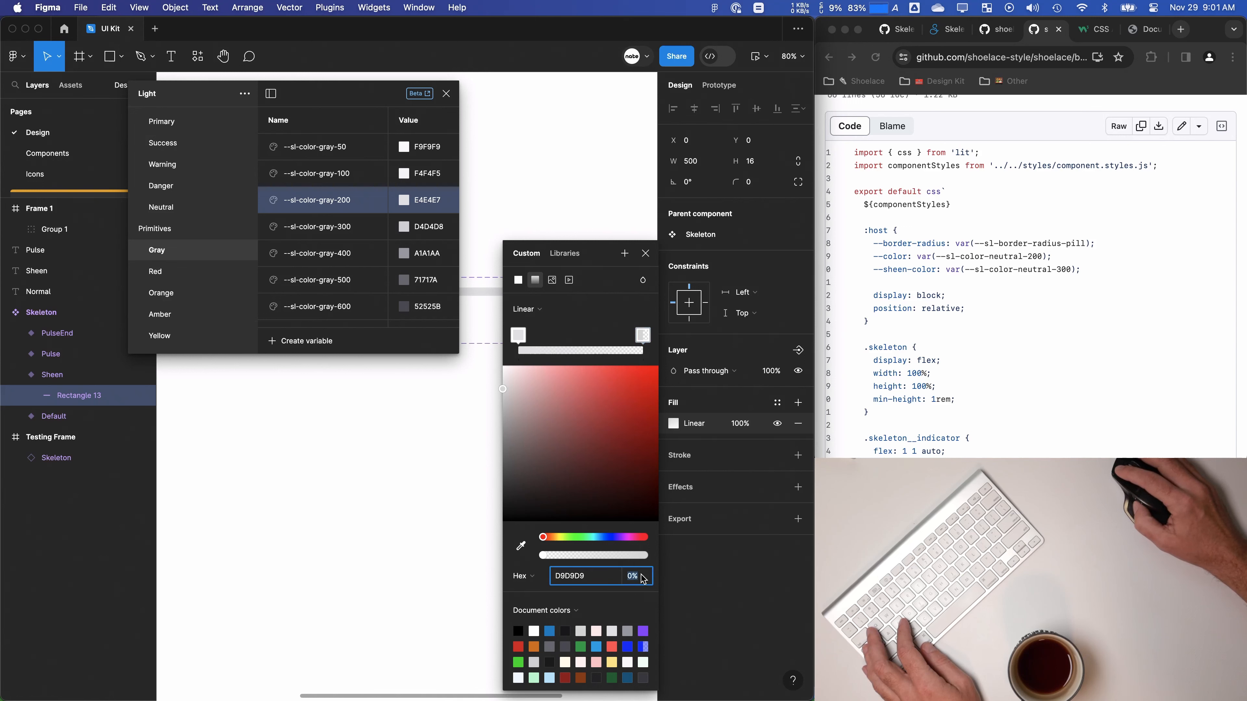
Step: Set the transparent gradient stop to 100% opacity and enter the colour E4E4E7
type("1000")
key("Tab")
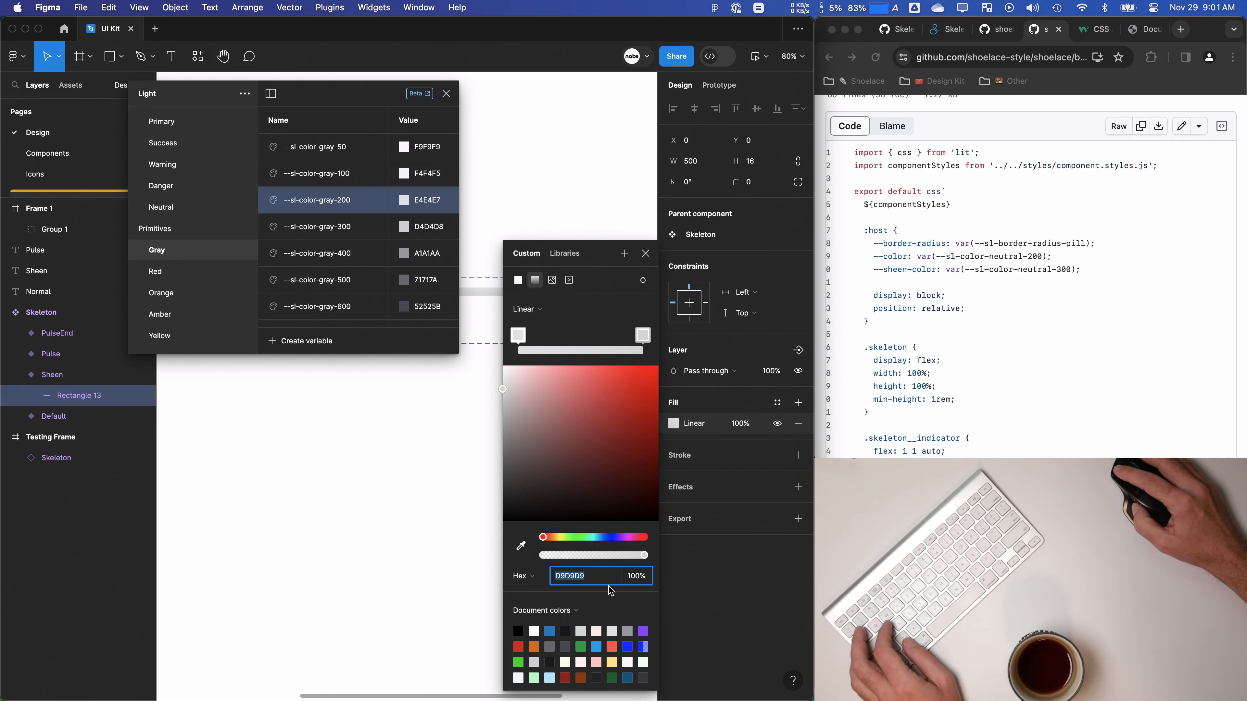
type("E4E4E7")
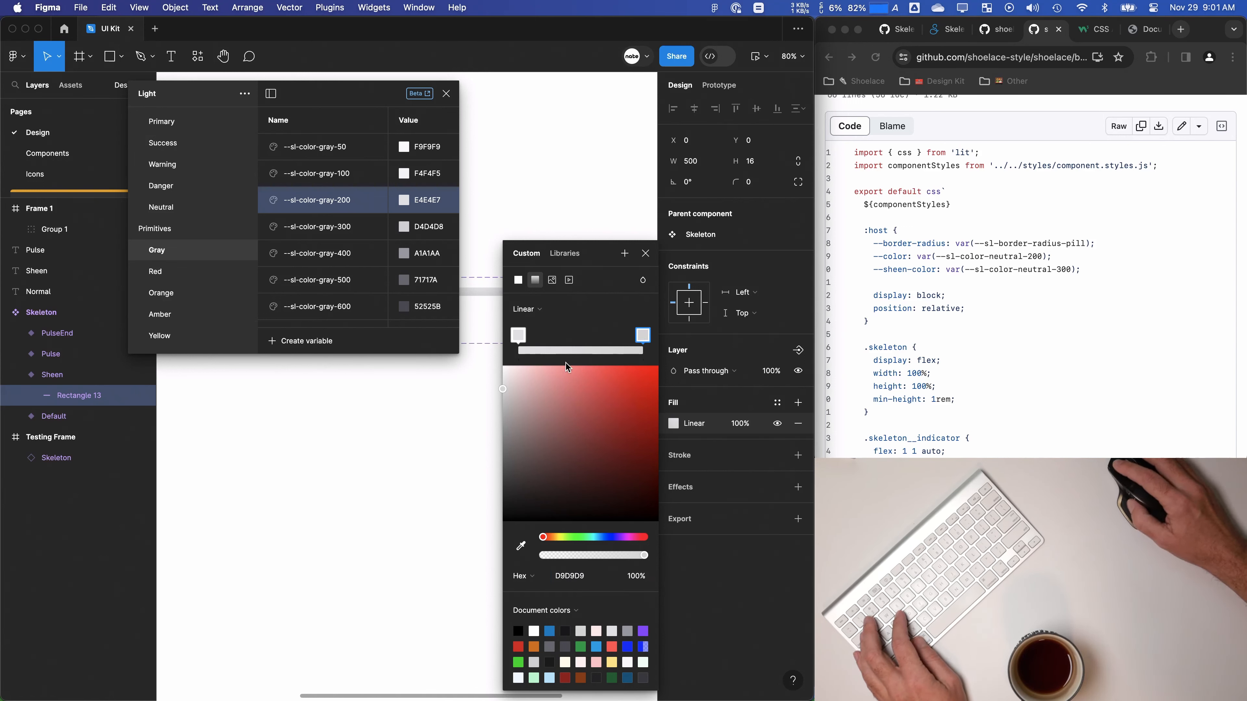
Step: Add two middle gradient stops in D4D4D8 at about 33% and 67%, keeping E4E4E7 on both outer stops
left_click(562, 350)
double_click(432, 228)
key("super+c")
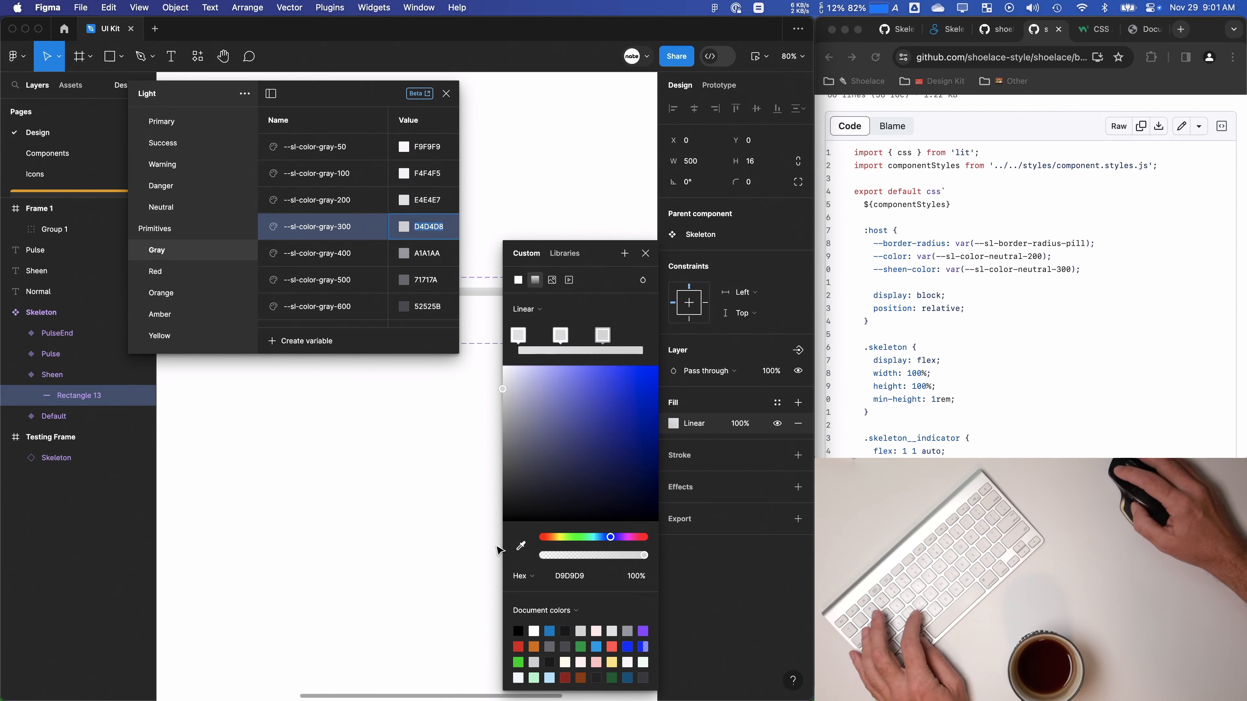
left_click(601, 575)
key("super+v")
left_click(602, 339)
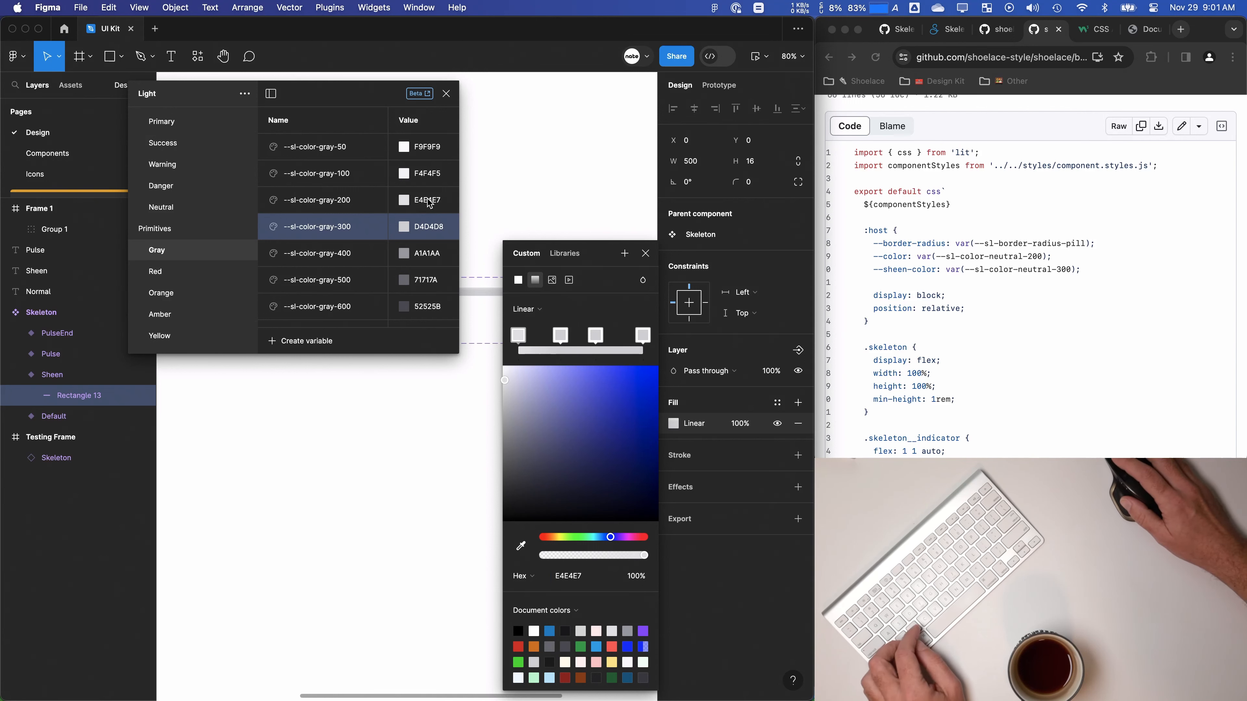
left_click(437, 204)
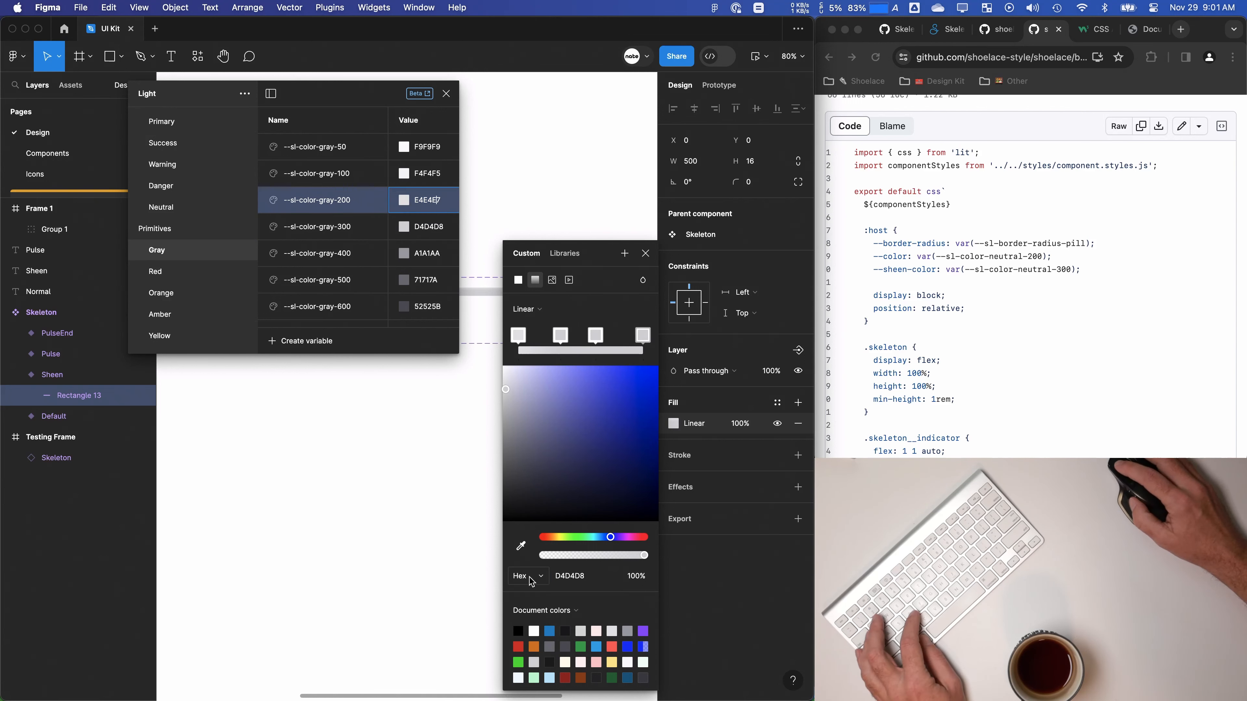
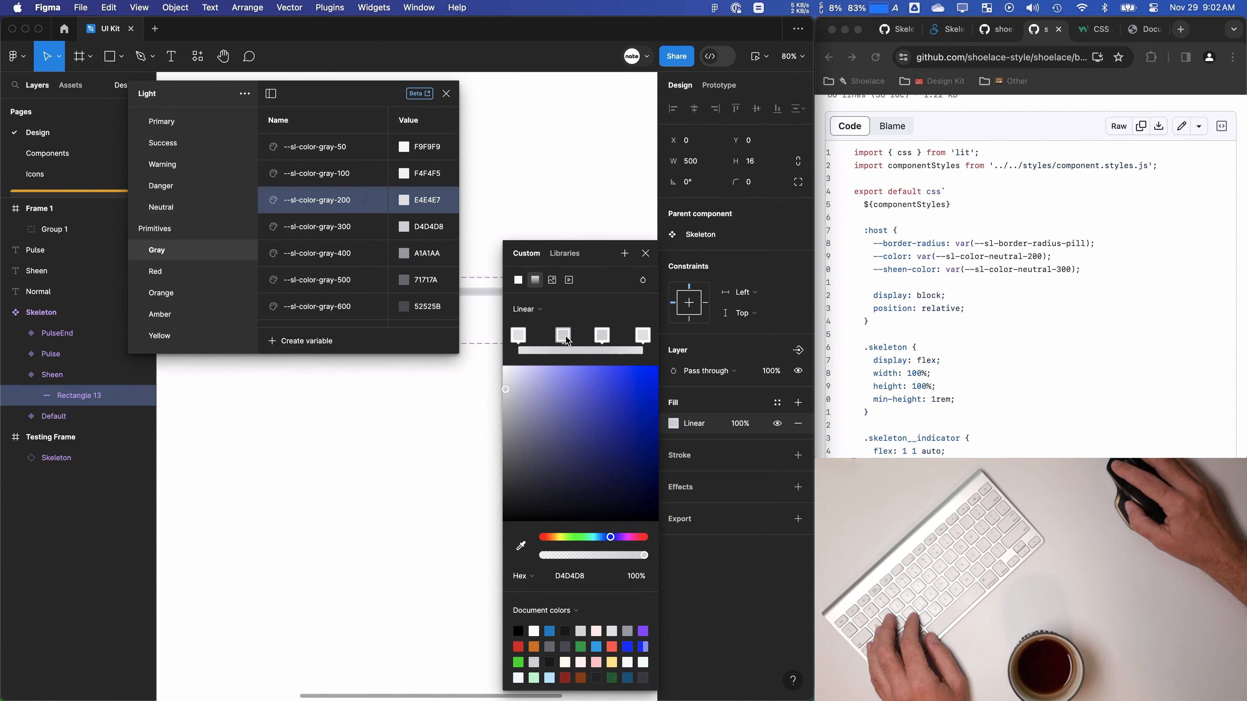
left_click(645, 253)
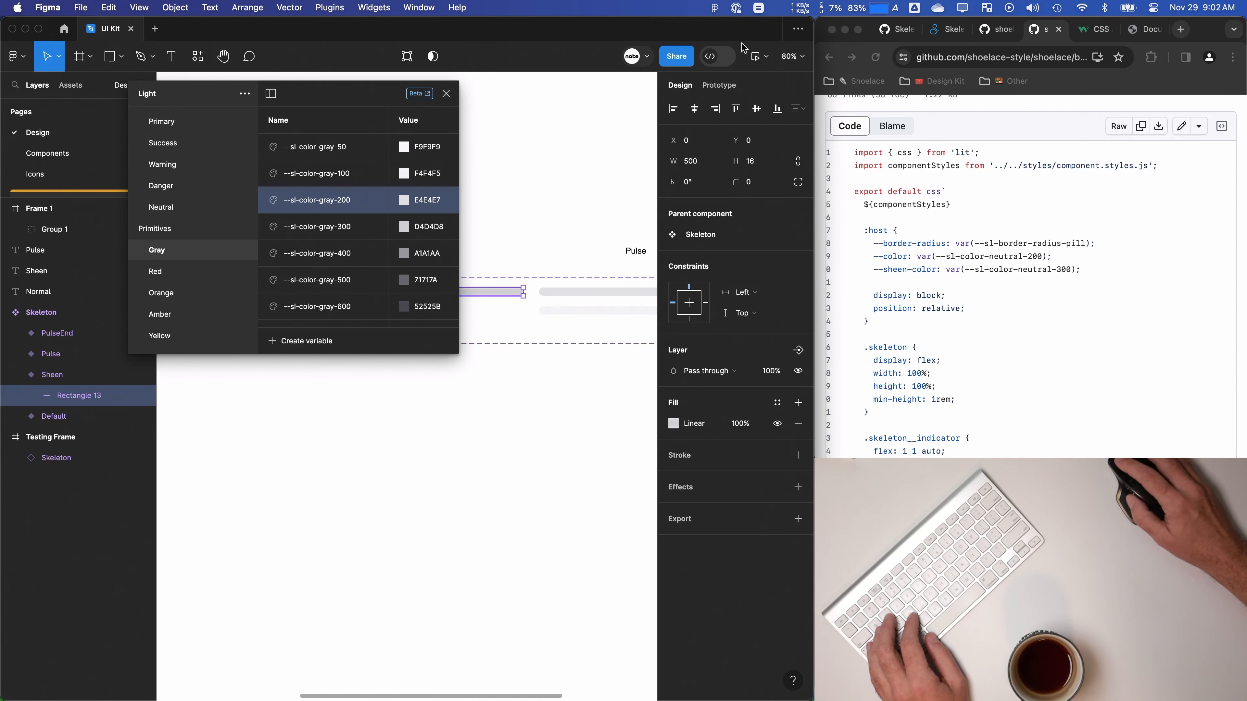
left_click(448, 93)
Step: Inspect the nested rectangle's generated gradient CSS in Dev Mode, then return to design mode
left_click(718, 55)
scroll(686, 473, "right", 3)
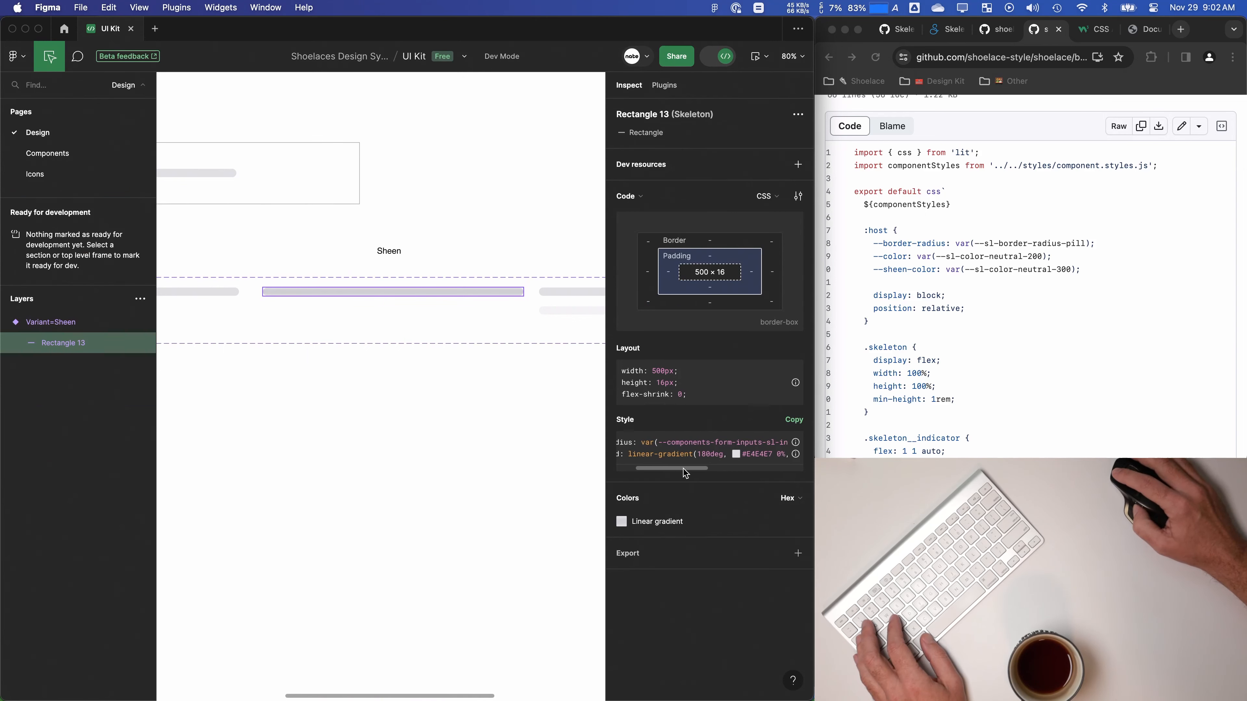
scroll(717, 474, "right", 5)
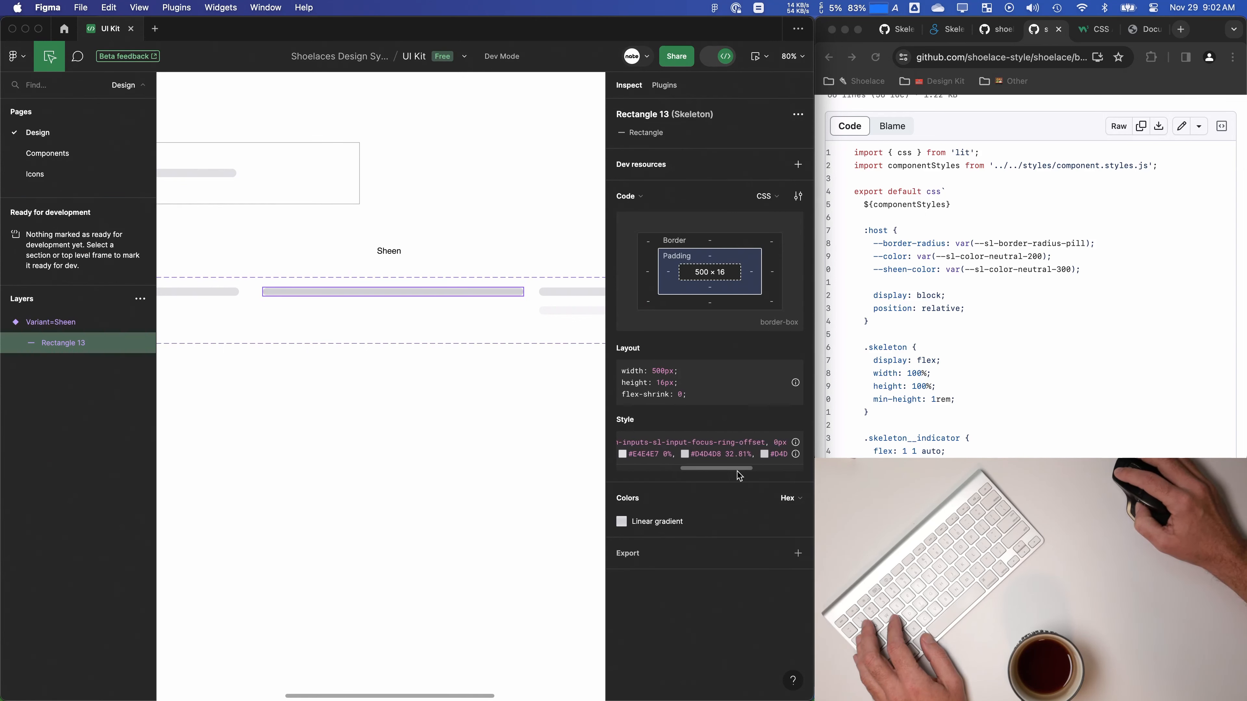
left_click(407, 130)
left_click(440, 294)
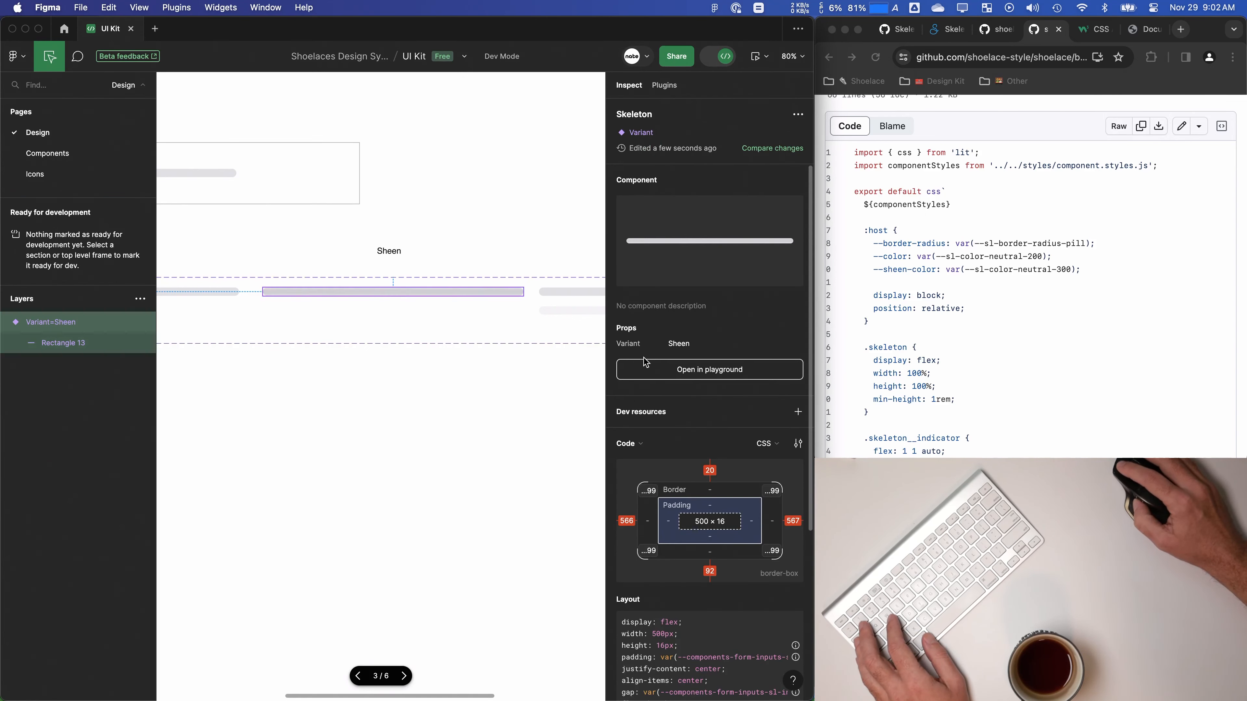
left_click(711, 56)
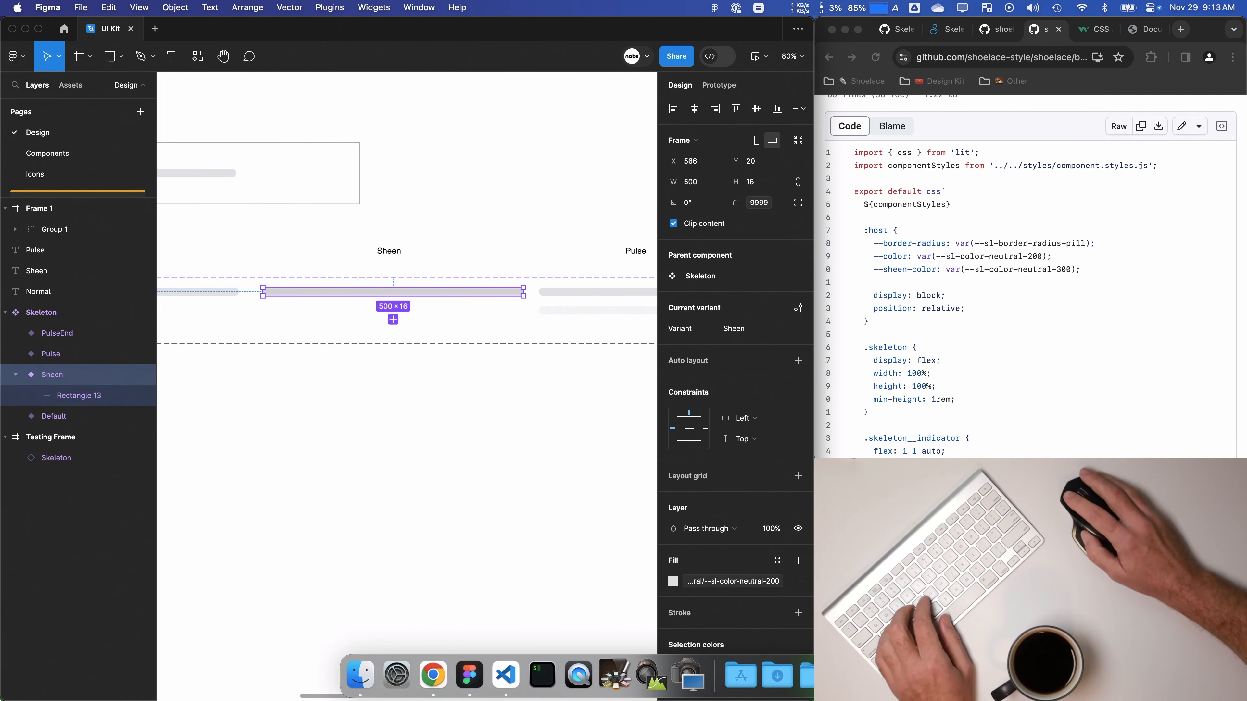
Step: Reorient the nested rectangle's gradient to run horizontally from its right end to its left end across the full width
left_click(598, 200)
left_click(412, 289)
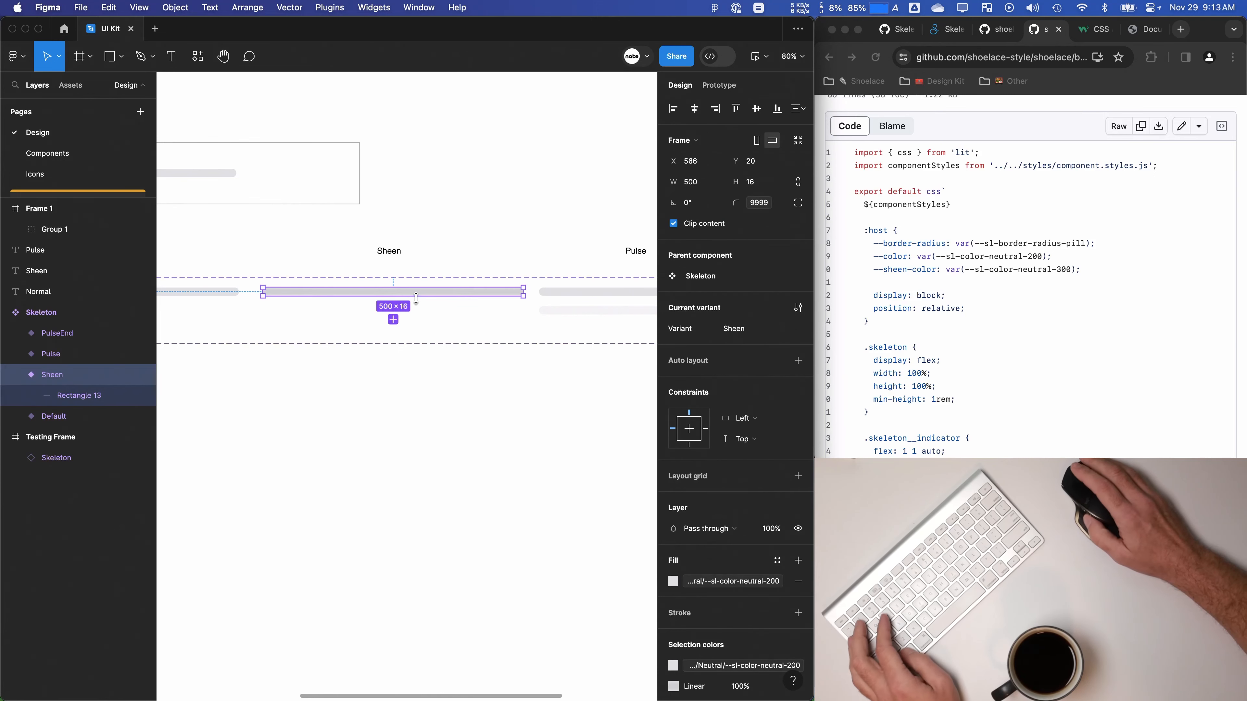
scroll(415, 294, "up", 5)
key("Return")
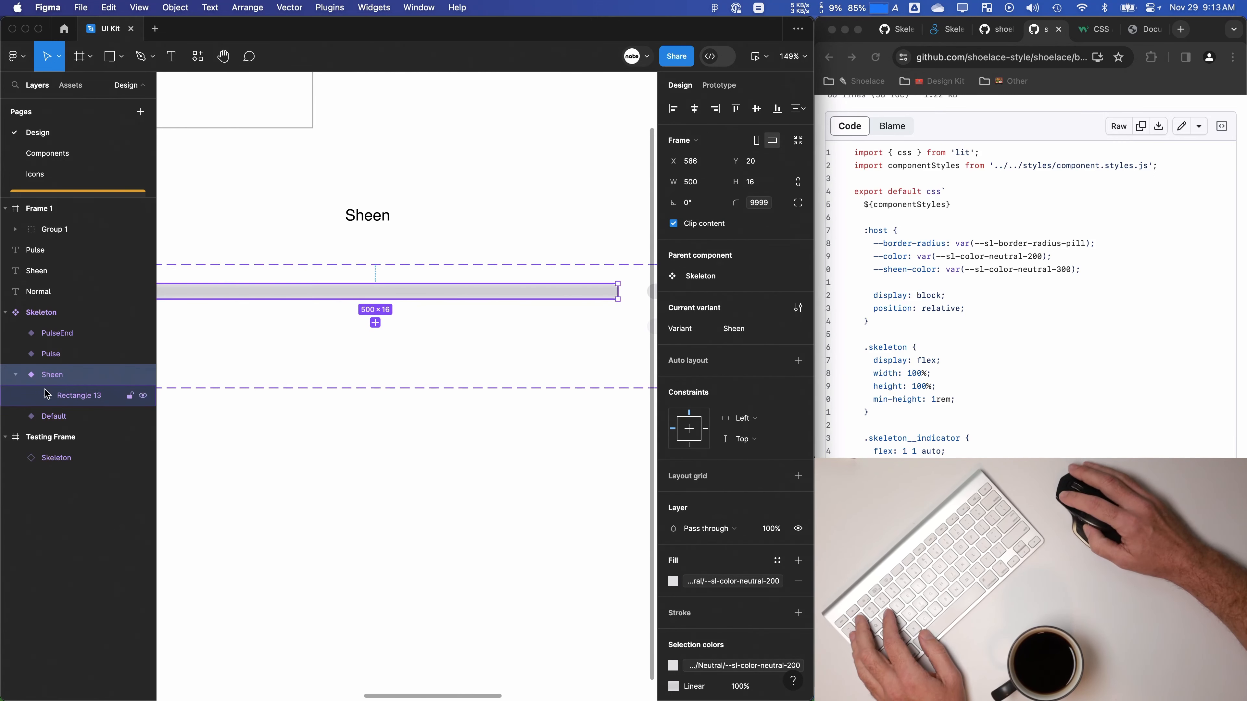
left_click(673, 423)
left_click_drag(392, 290, 171, 311)
scroll(313, 338, "down", 3)
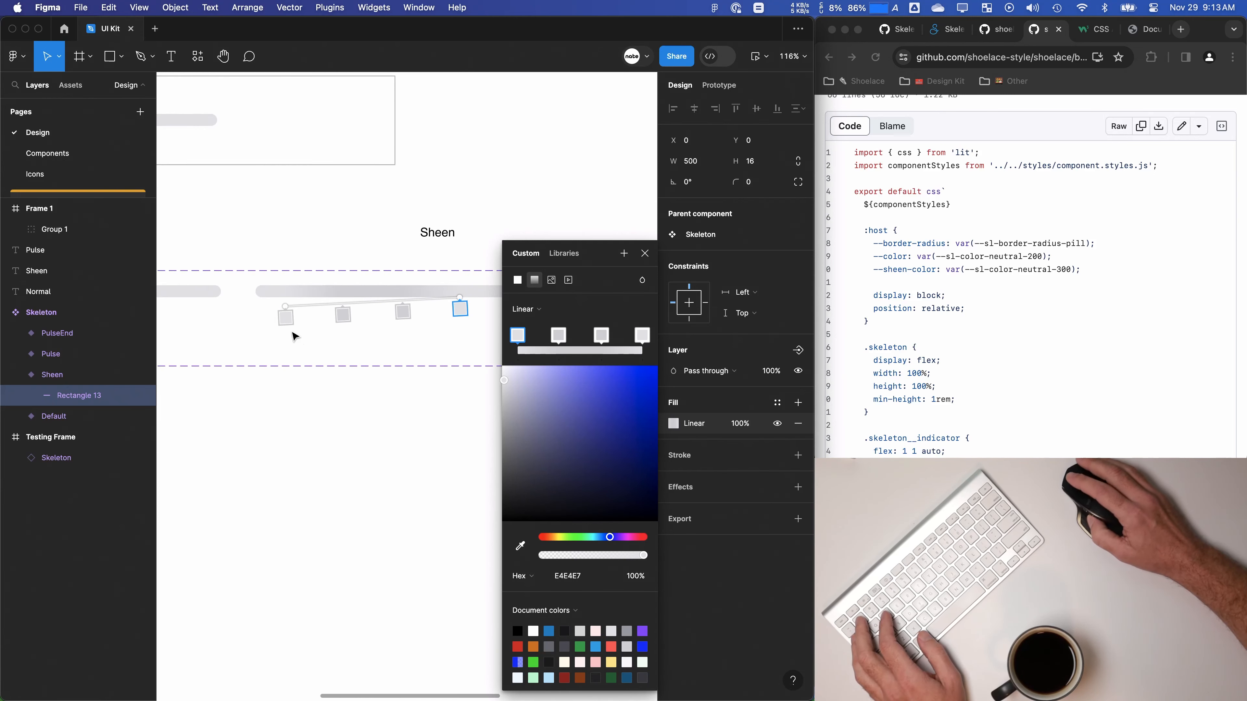
left_click_drag(270, 301, 433, 319)
scroll(256, 298, "right", 5)
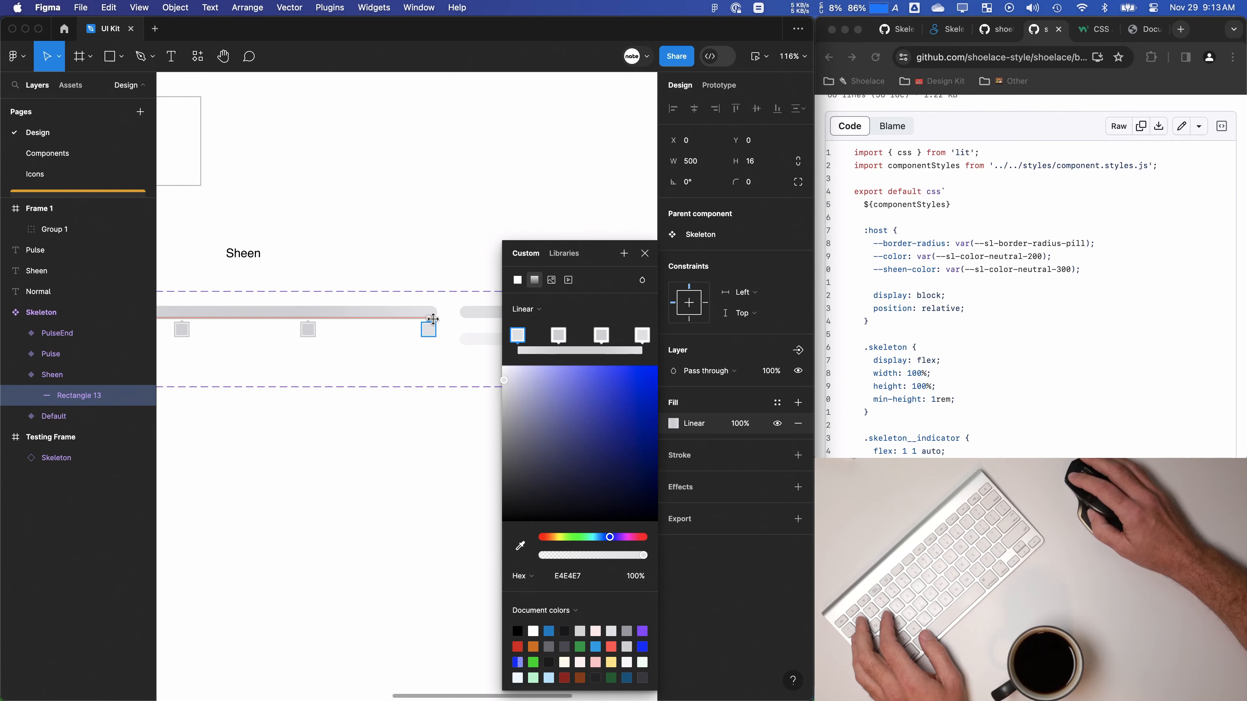
left_click(644, 254)
Step: Compare the nested rectangle's generated gradient CSS in Dev Mode with the sheen linear-gradient in skeleton.styles.ts on GitHub
left_click(64, 395)
left_click(718, 56)
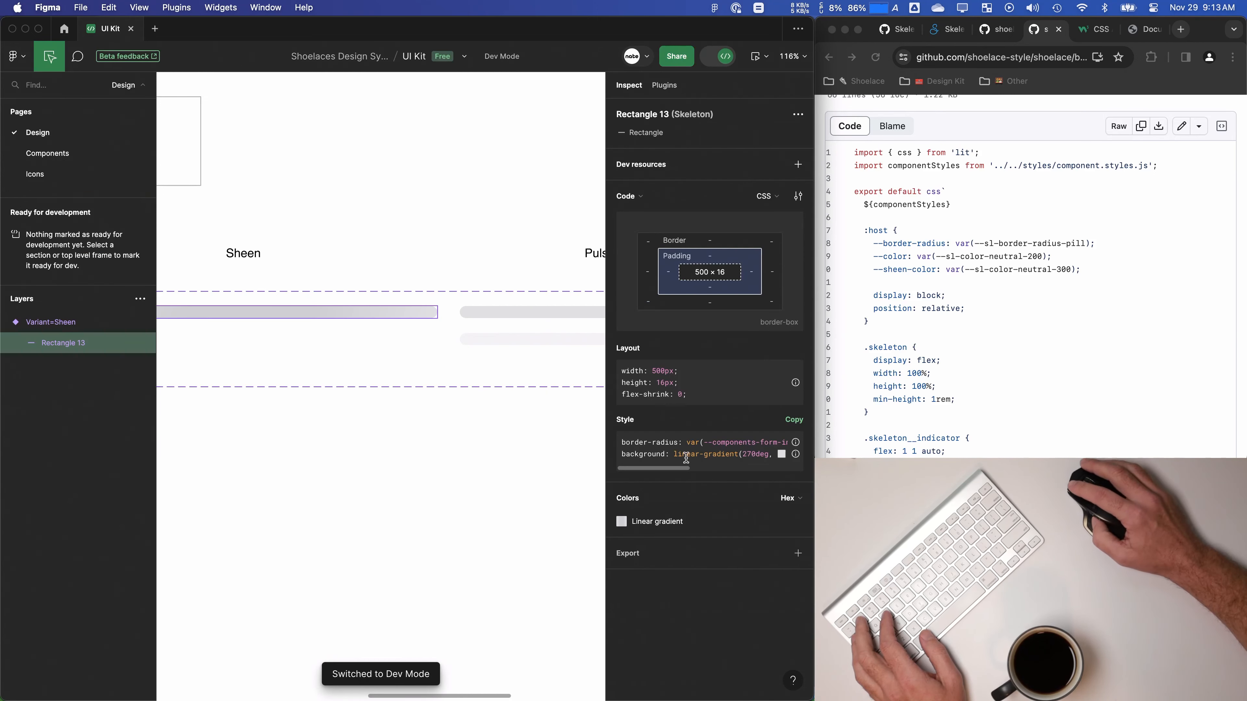
scroll(721, 461, "right", 5)
left_click_drag(726, 473, 767, 471)
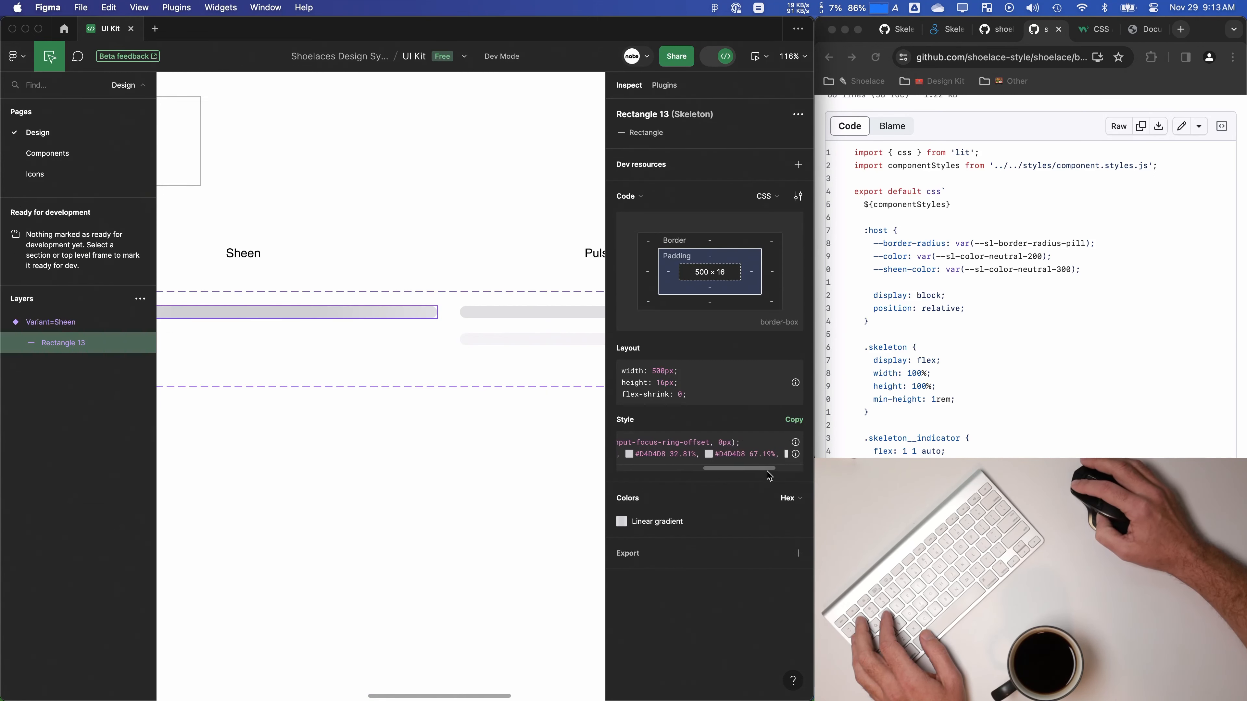
left_click(1056, 319)
scroll(1052, 339, "down", 5)
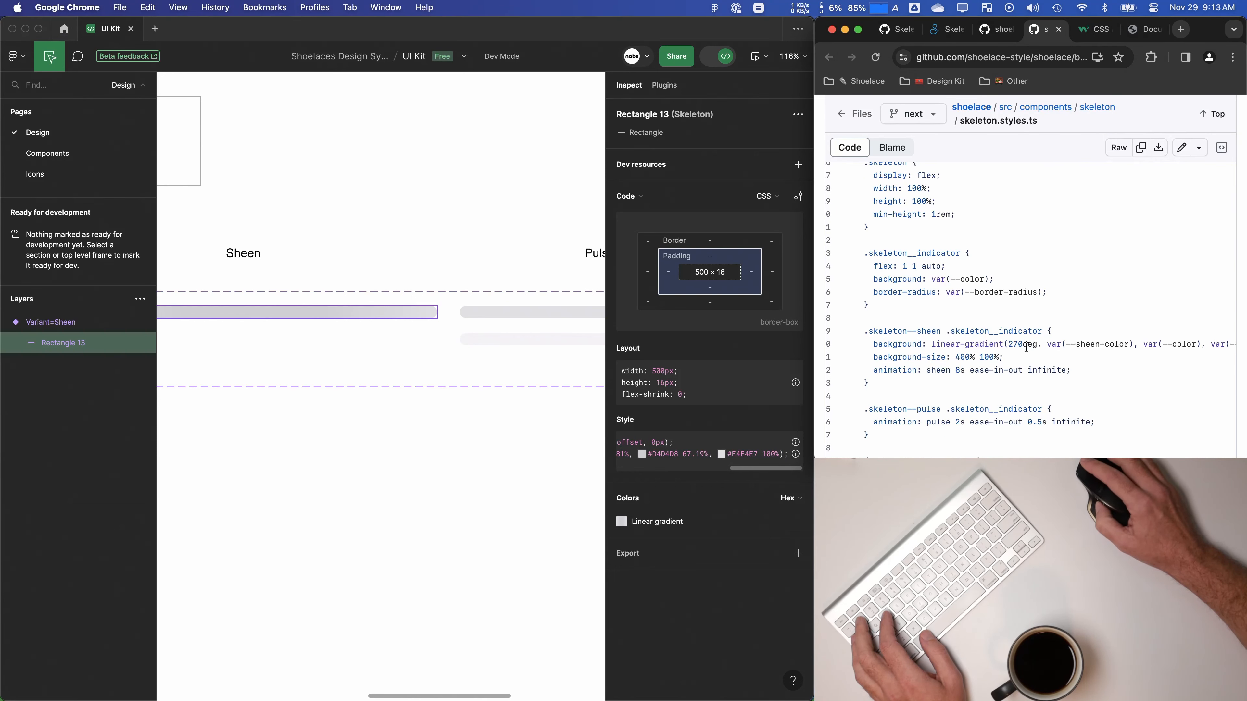
left_click(728, 474)
left_click_drag(710, 472, 675, 478)
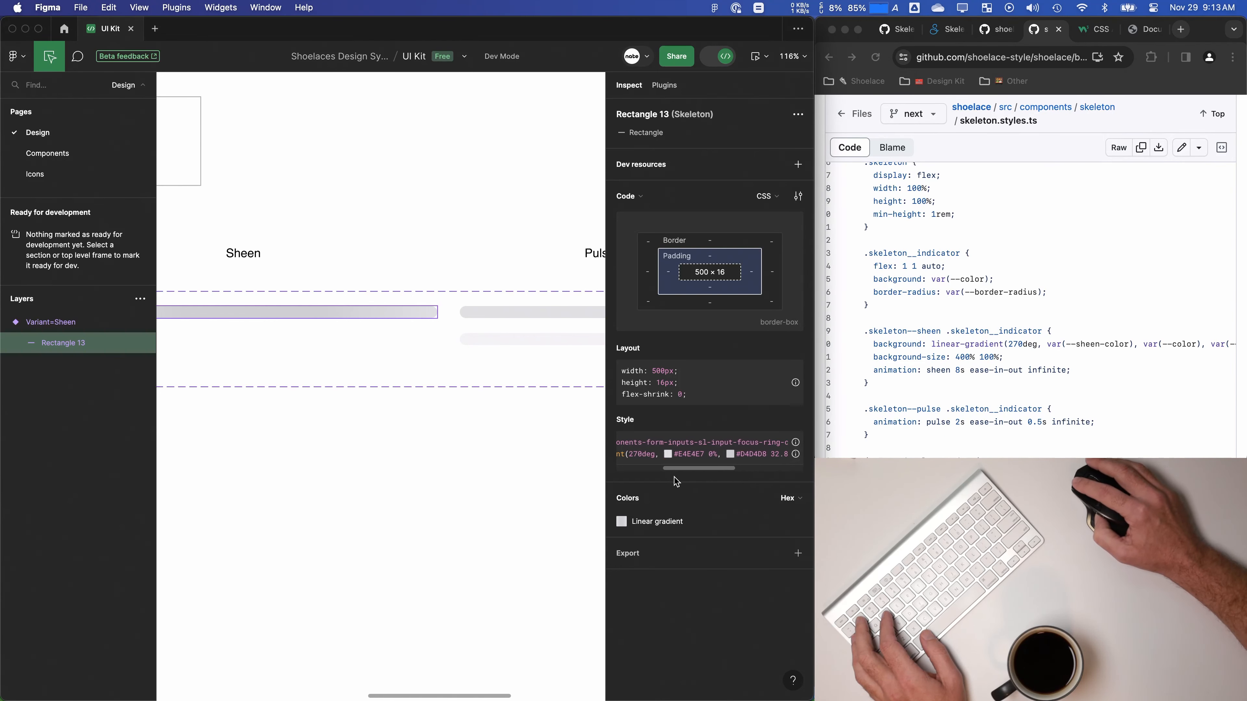
Step: Select the Sheen variant and return to design mode
left_click(360, 509)
scroll(456, 486, "down", 3)
left_click(389, 343)
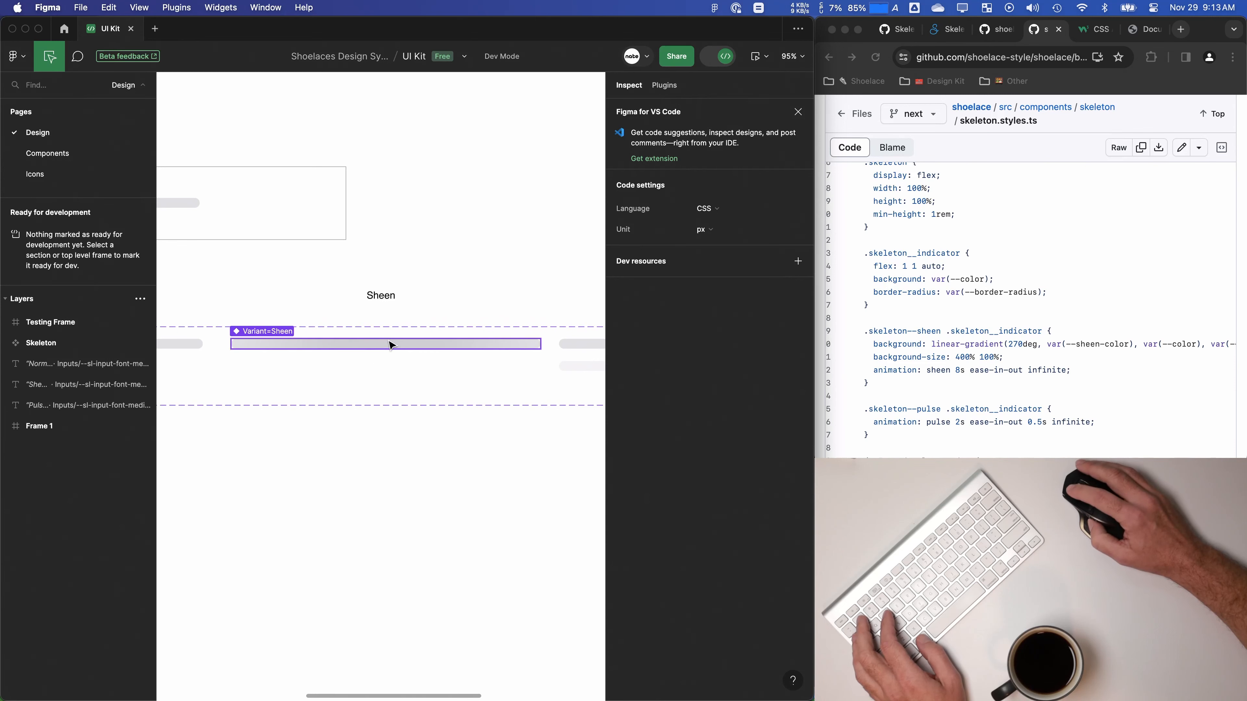
key("shift+d")
scroll(373, 381, "up", 3)
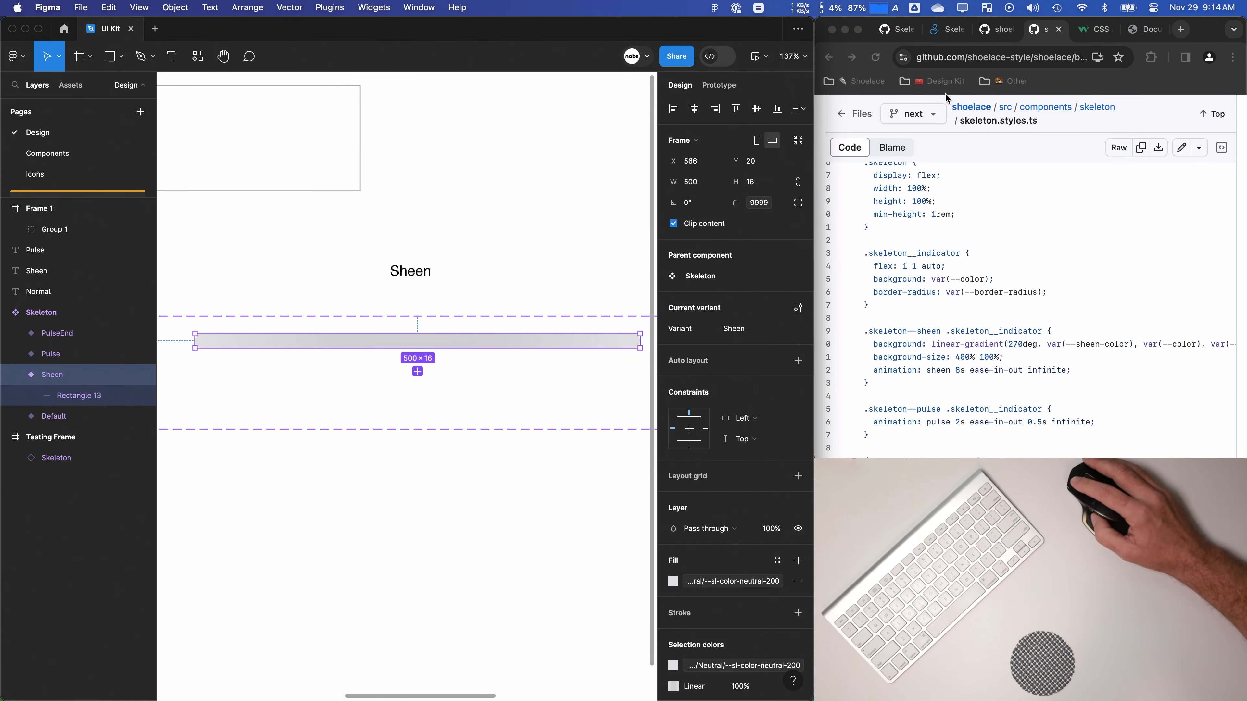
Step: Close the W3Schools CSS animations page and bring up the local index.html test page in Chrome
left_click(949, 28)
left_click(1105, 30)
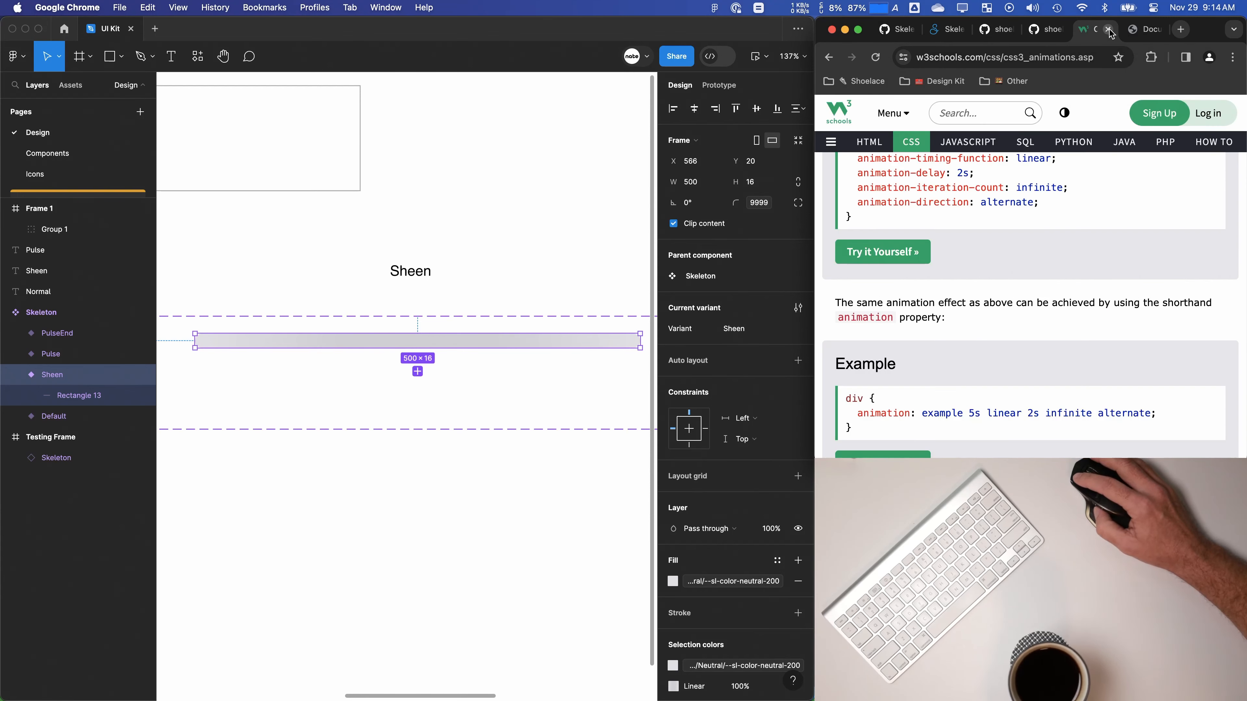
left_click(1109, 30)
Step: Reset the .bg-image horizontal background-position to 0%, step it down in 10% increments to -80%, and bring it back to -70%
left_click(963, 431)
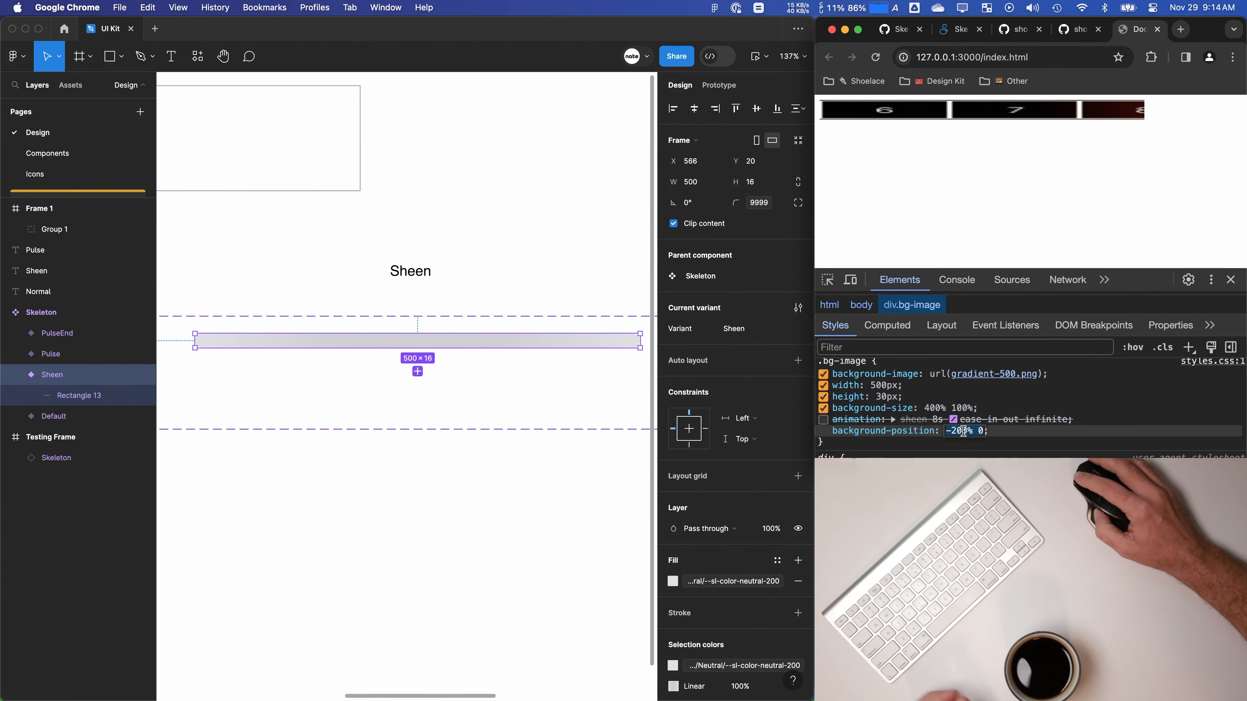
key("Left")
key("Right")
key("Right")
key("BackSpace")
key("BackSpace")
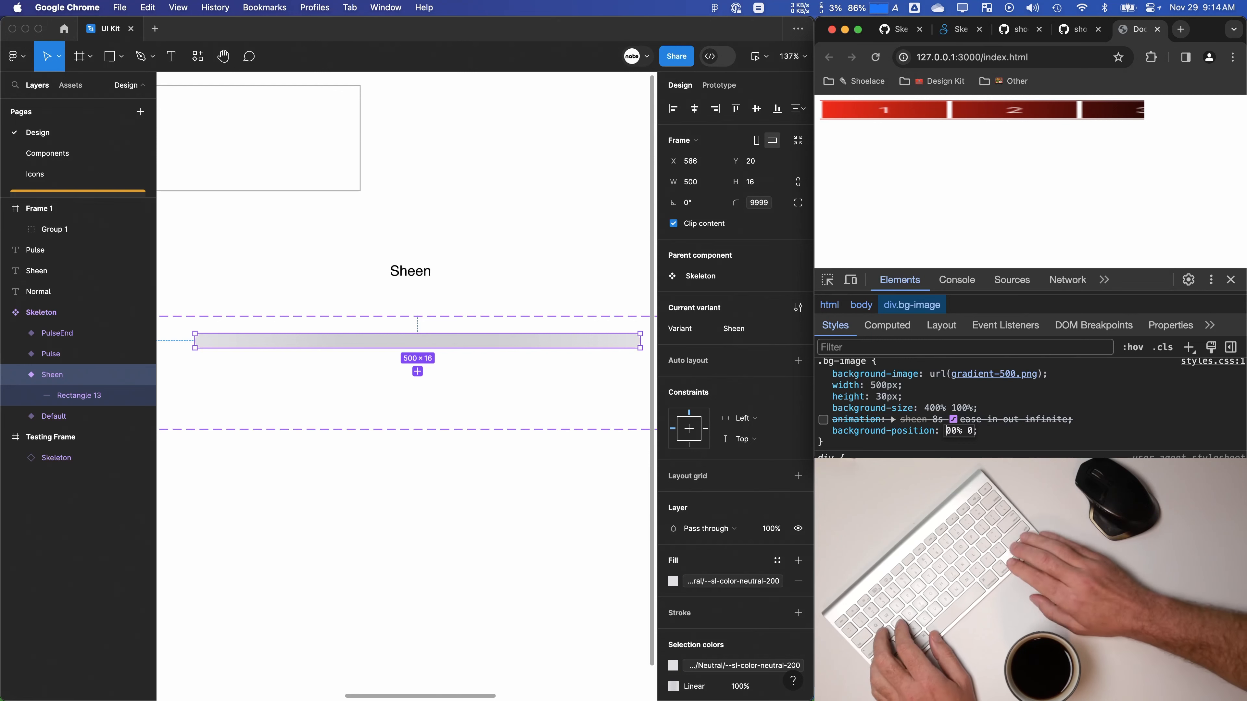
key("shift+Down")
key("shift+Down")
key("shift+Down")
key("shift+Down")
key("shift+Down")
key("shift+Down")
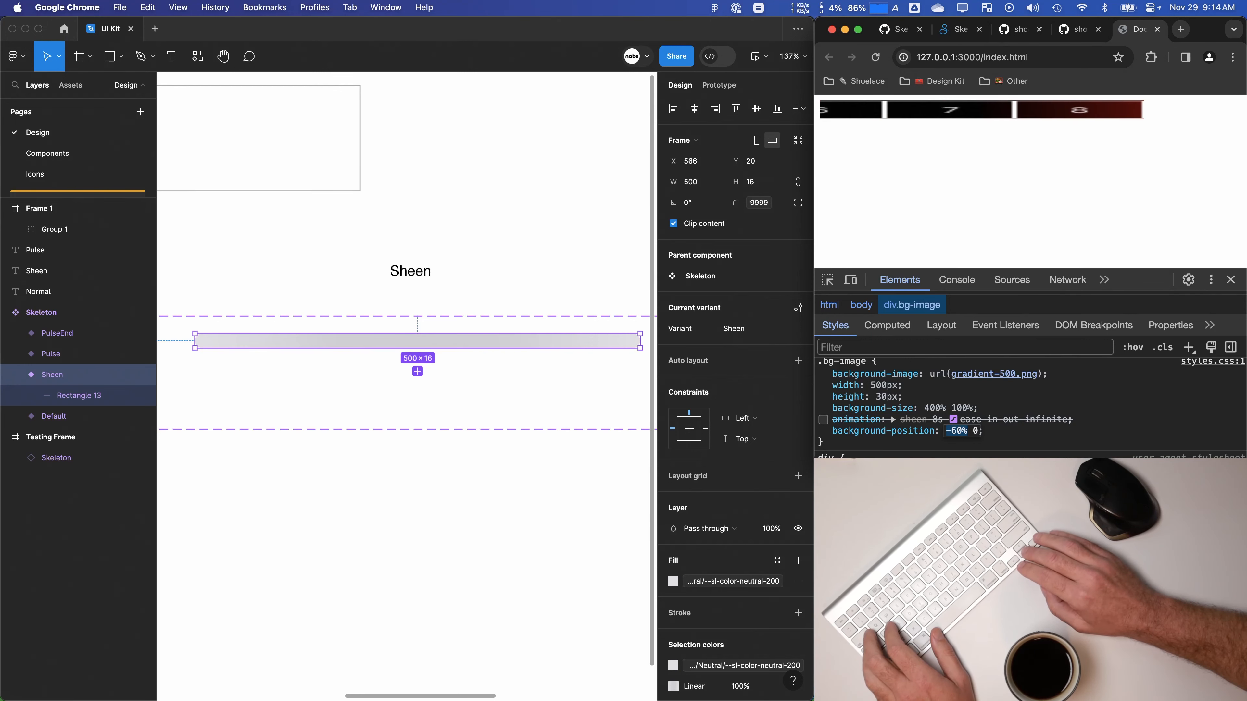
key("shift+Down")
key("shift+Down")
key("shift+Up")
Step: Extend the Skeleton component set's frame downward in Figma to a height of about 370
left_click(596, 262)
left_click_drag(530, 339, 511, 322)
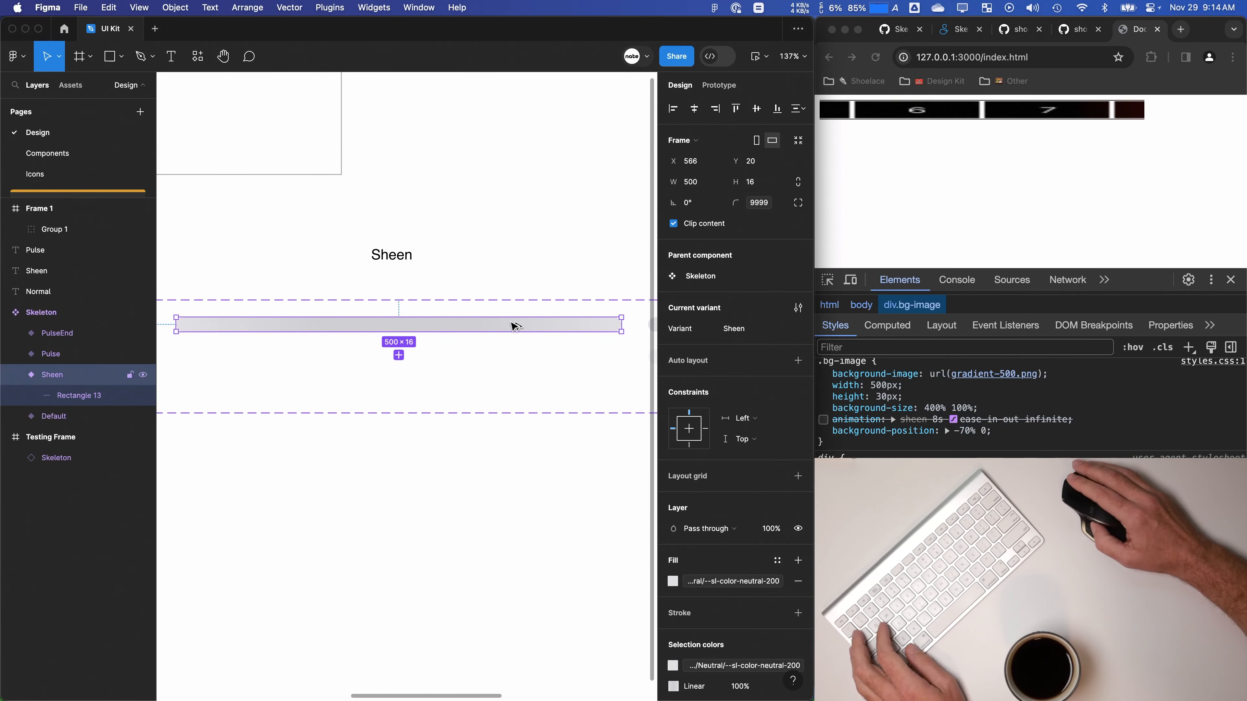
scroll(498, 342, "down", 5)
left_click(230, 324)
left_click_drag(500, 366, 501, 441)
Step: Duplicate the Sheen variant directly below the original at about Y 147 and turn off content clipping on the copy
left_click(488, 346)
left_click(487, 339)
left_click_drag(488, 339, 487, 378, "alt")
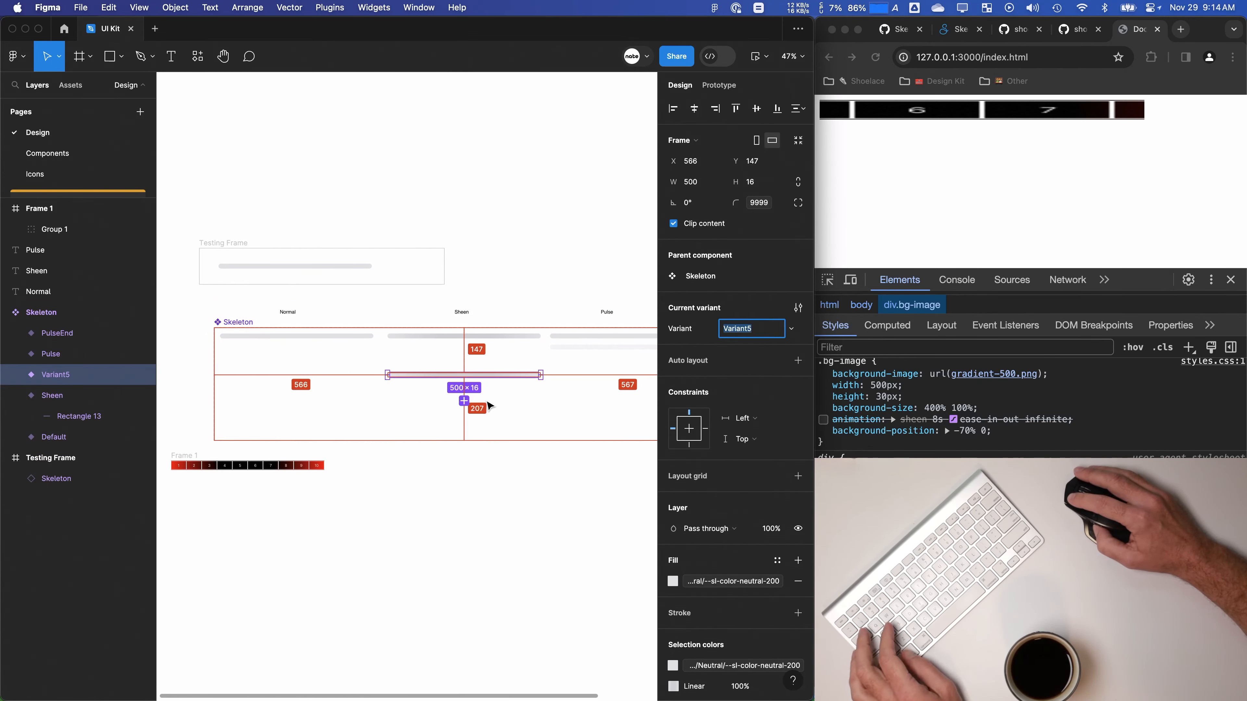
left_click(487, 405)
left_click(33, 377)
left_click(673, 224)
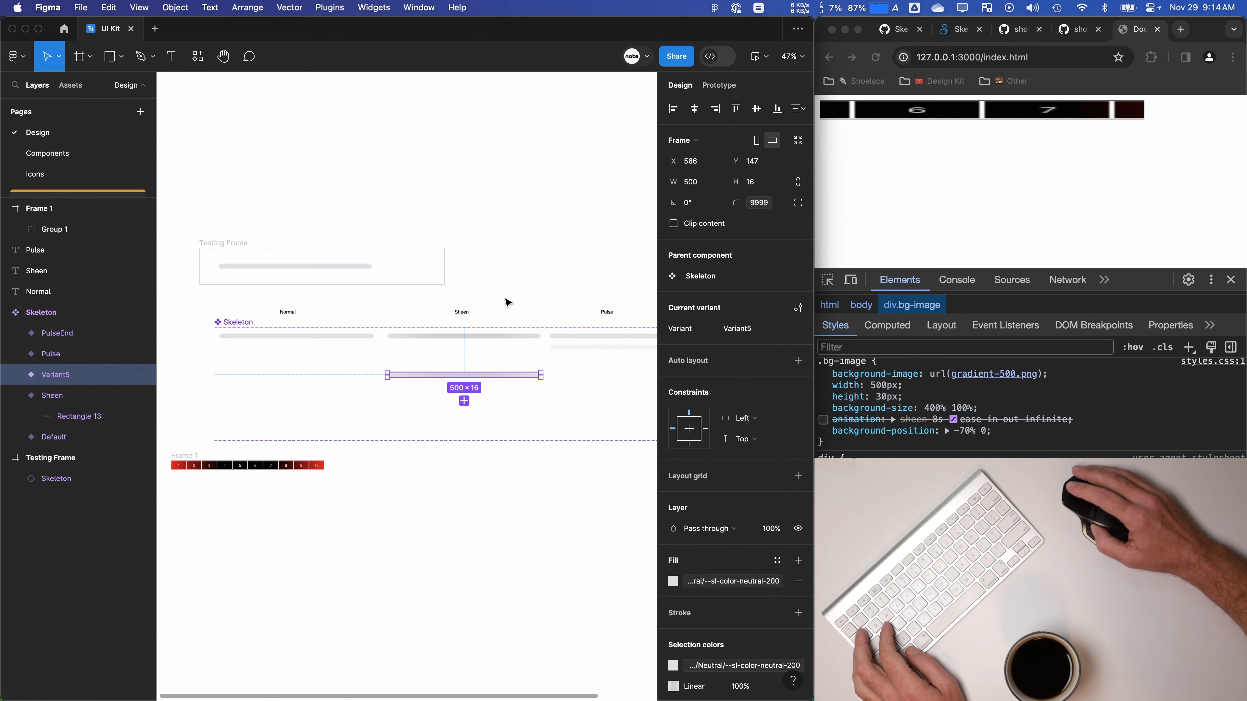
Step: Rename the gradient rectangle inside Variant5 as 0
left_click(15, 375)
left_click(64, 395)
scroll(429, 398, "up", 2)
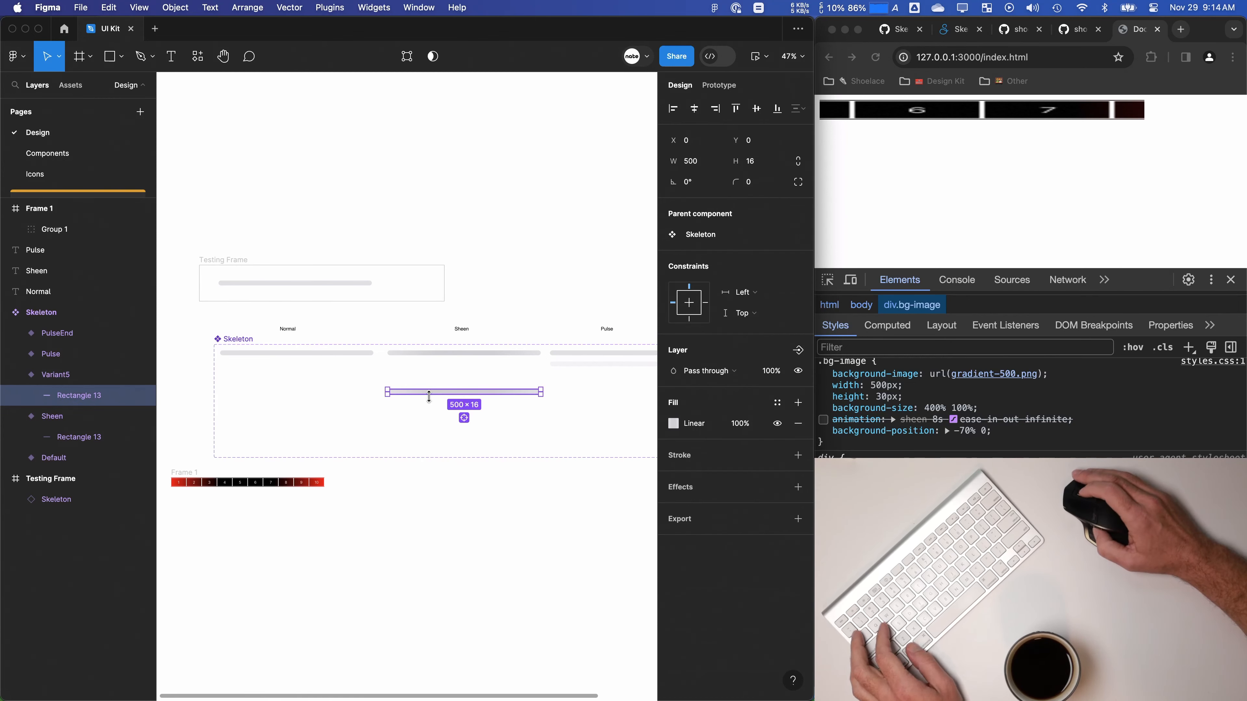
scroll(428, 401, "up", 3)
scroll(428, 402, "left", 1)
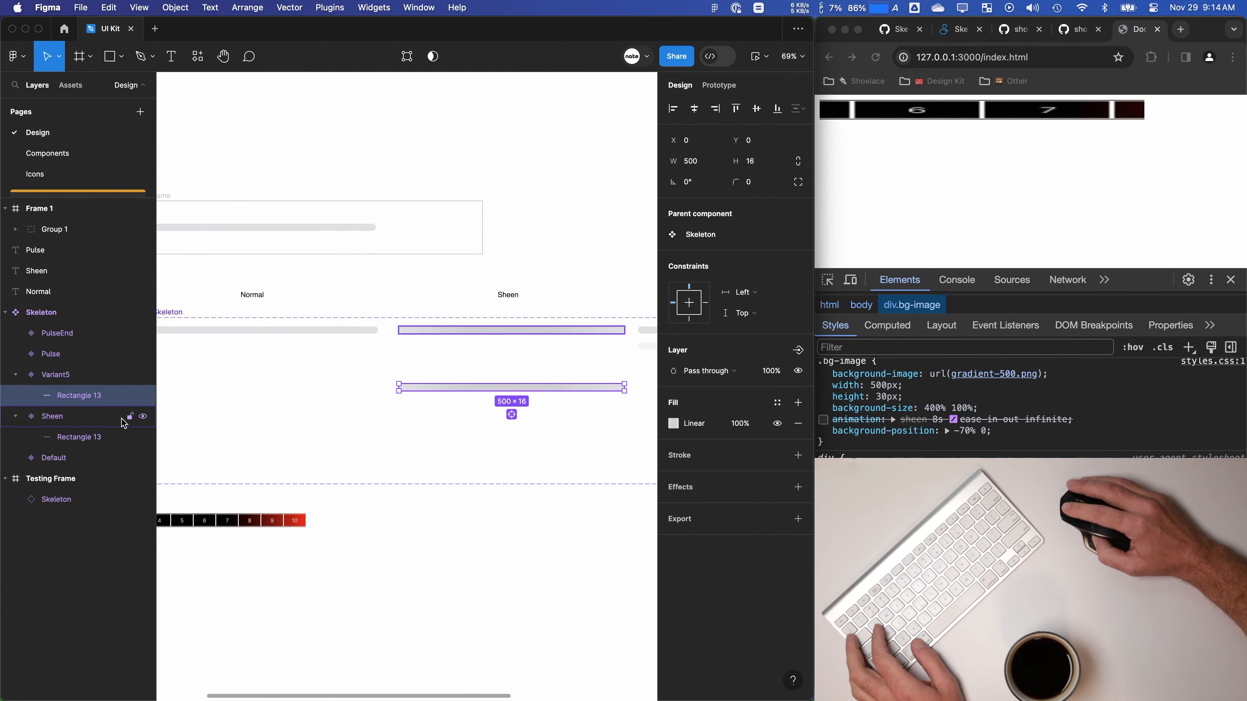
type("0")
key("Return")
right_click(64, 402)
key("Escape")
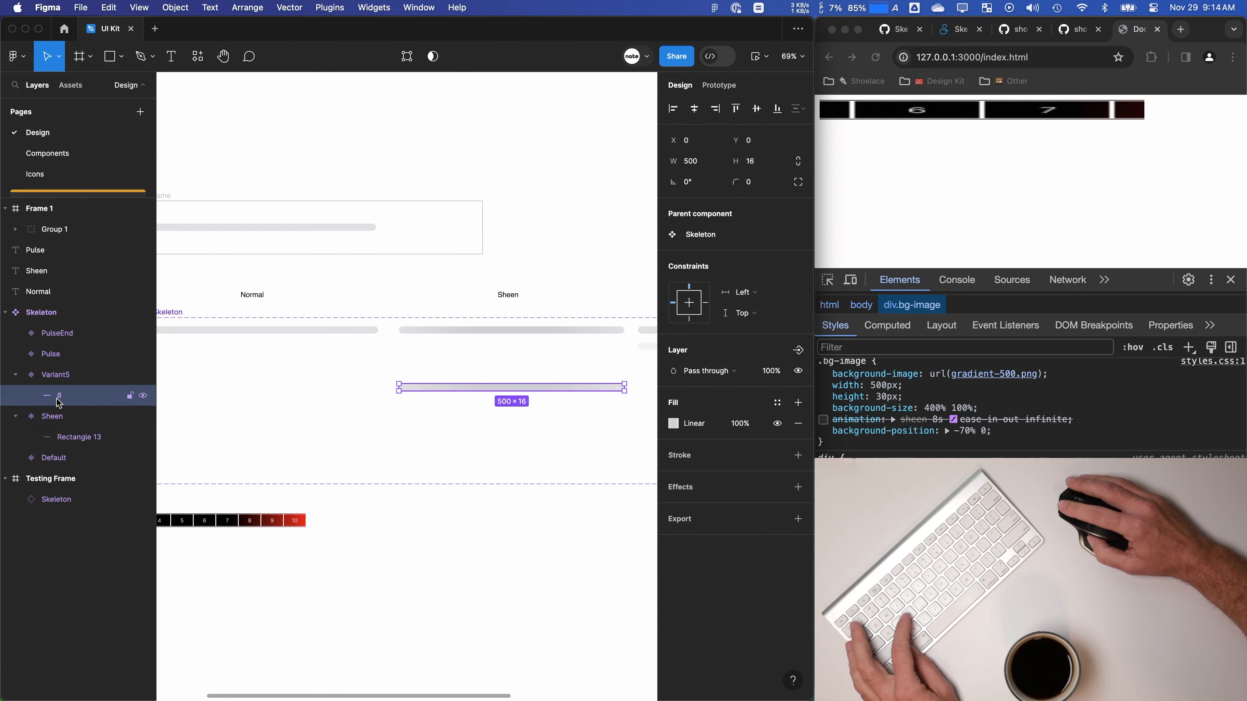
Step: Duplicate the 0 rectangle, name the copy +1 and place it flush after the original at X 500
key("super+d")
type("+")
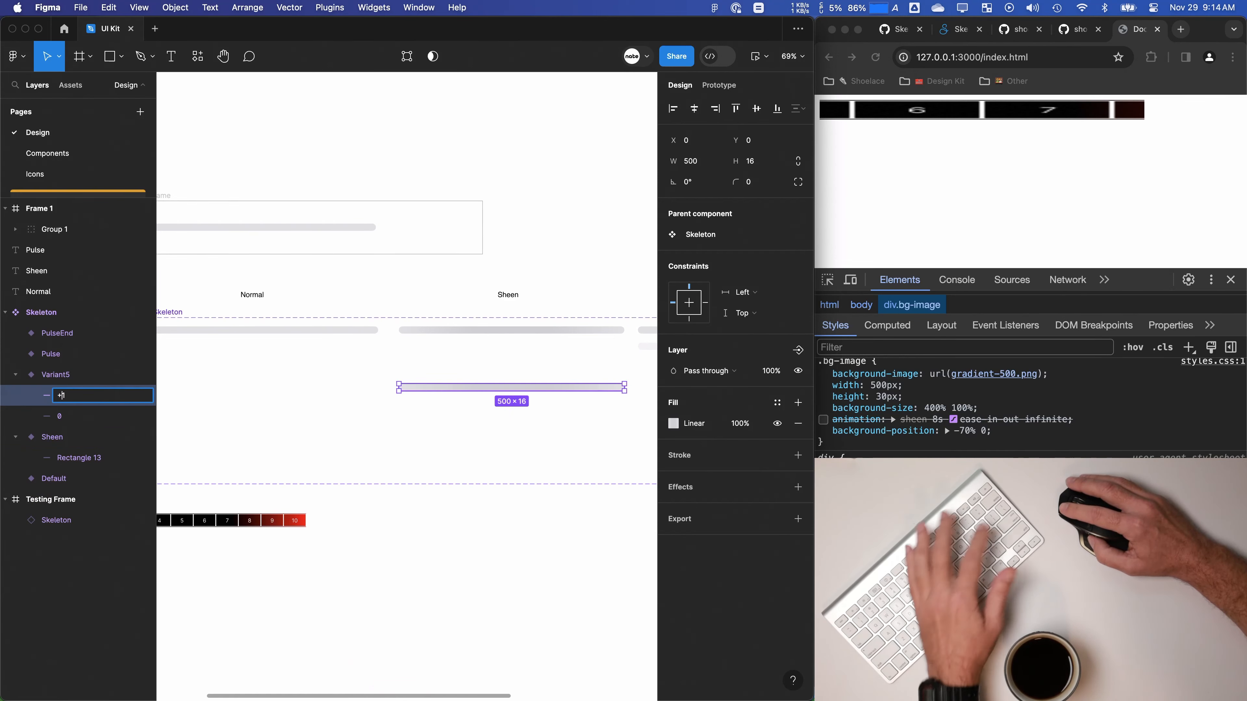
left_click(362, 434)
scroll(362, 437, "right", 3)
left_click(75, 394)
left_click_drag(272, 390, 498, 393)
left_click(404, 426)
Step: Duplicate the 0 rectangle again and name the copy -1
scroll(404, 426, "left", 3)
left_click(47, 411)
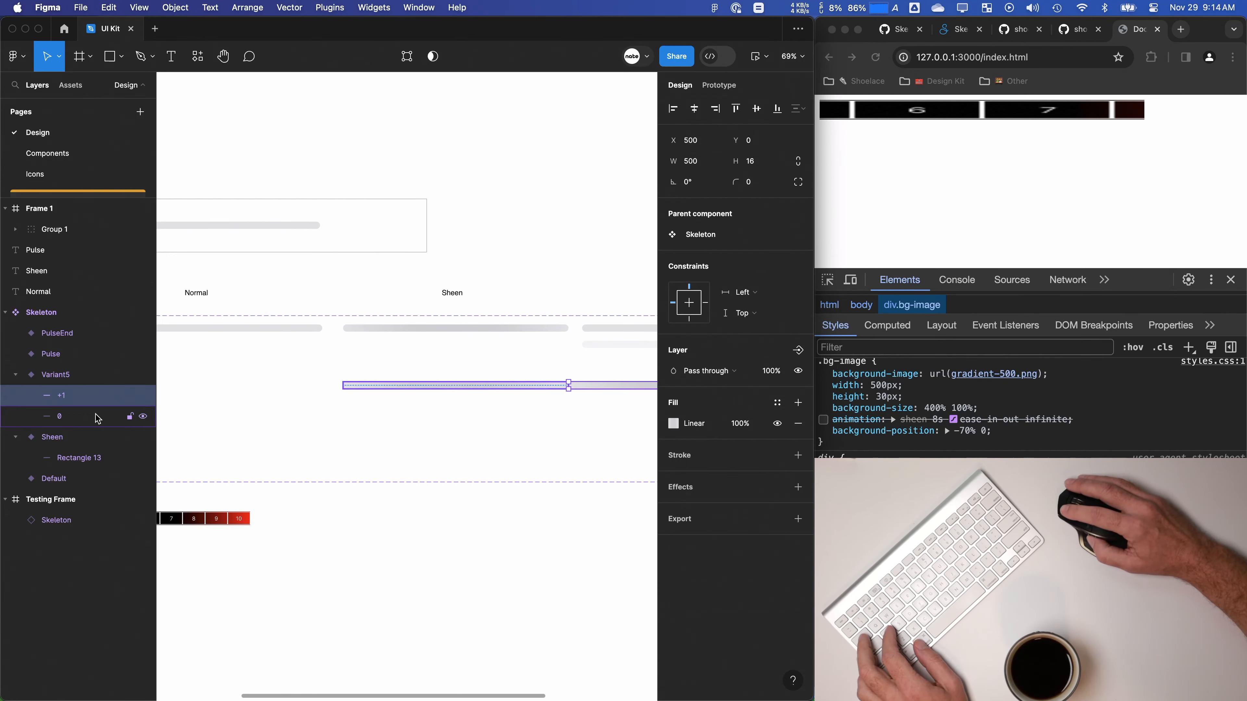
key("super+d")
double_click(57, 419)
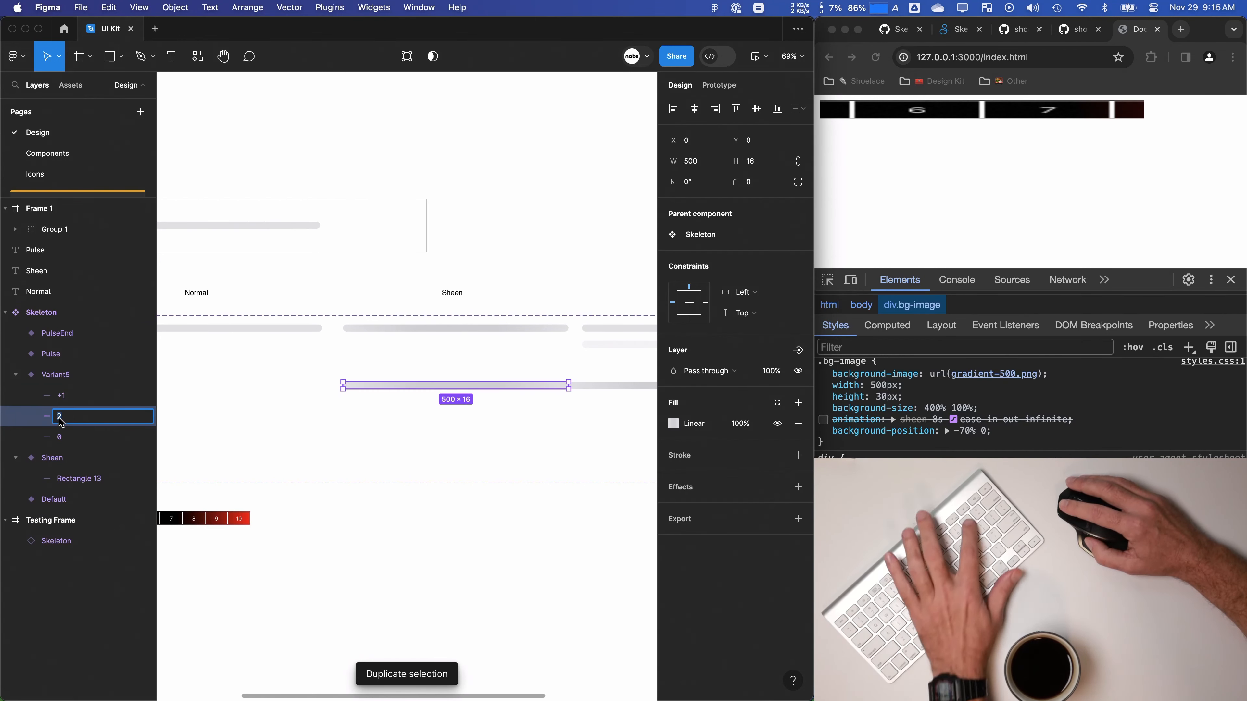
type("-1")
left_click(404, 435)
left_click(120, 416)
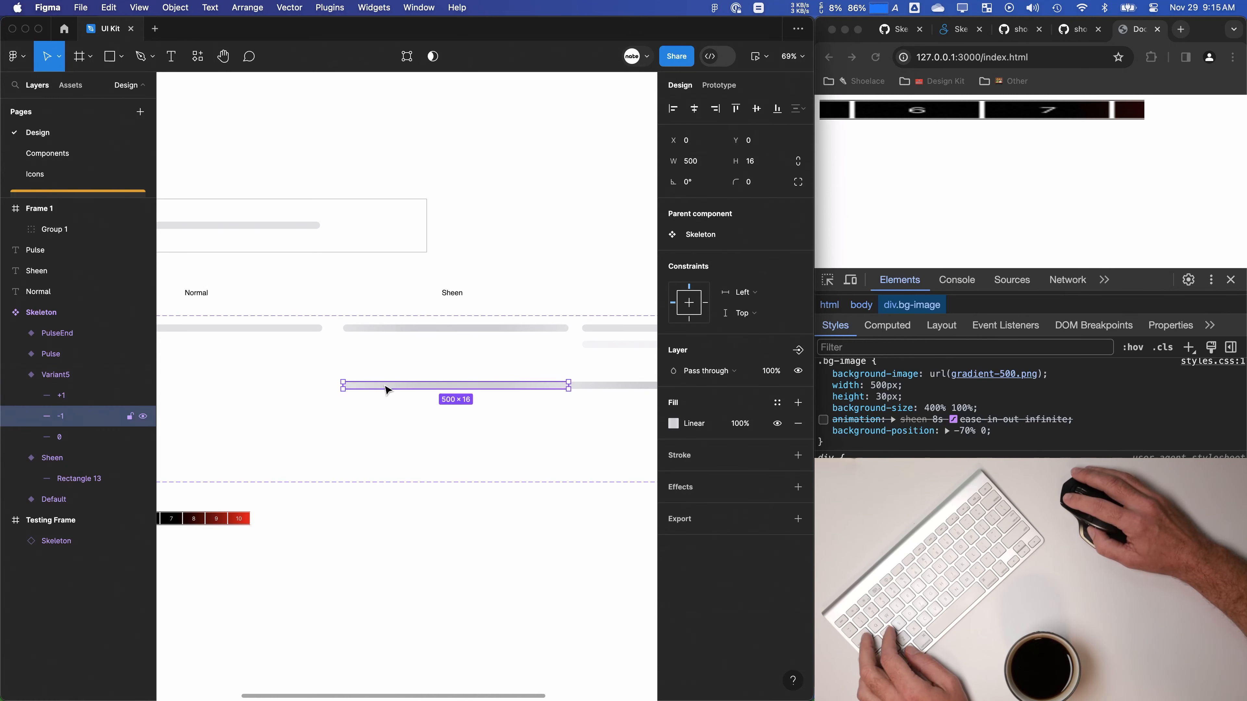
Step: Move the -1 rectangle flush against the start of the 0 rectangle and nudge it into vertical alignment
left_click_drag(383, 385, 235, 402)
scroll(413, 392, "up", 5)
left_click_drag(381, 364, 410, 364)
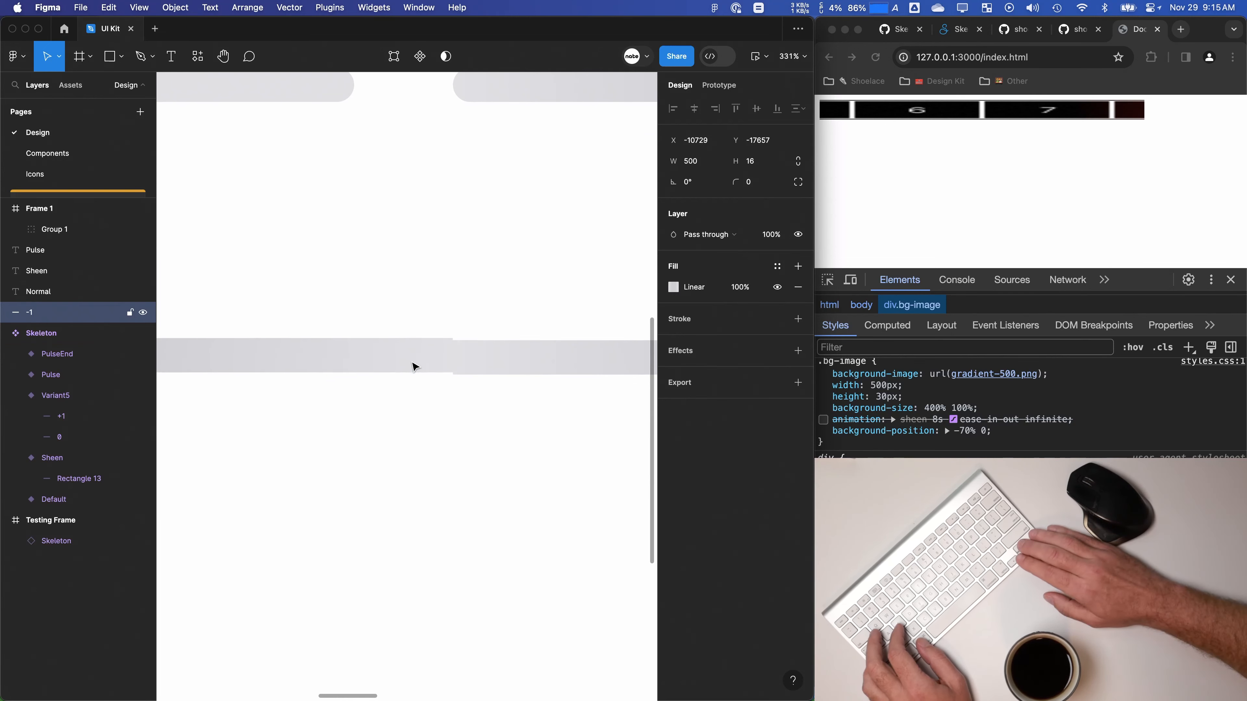
key("Up")
key("Up")
key("Up")
key("Up")
left_click(420, 501)
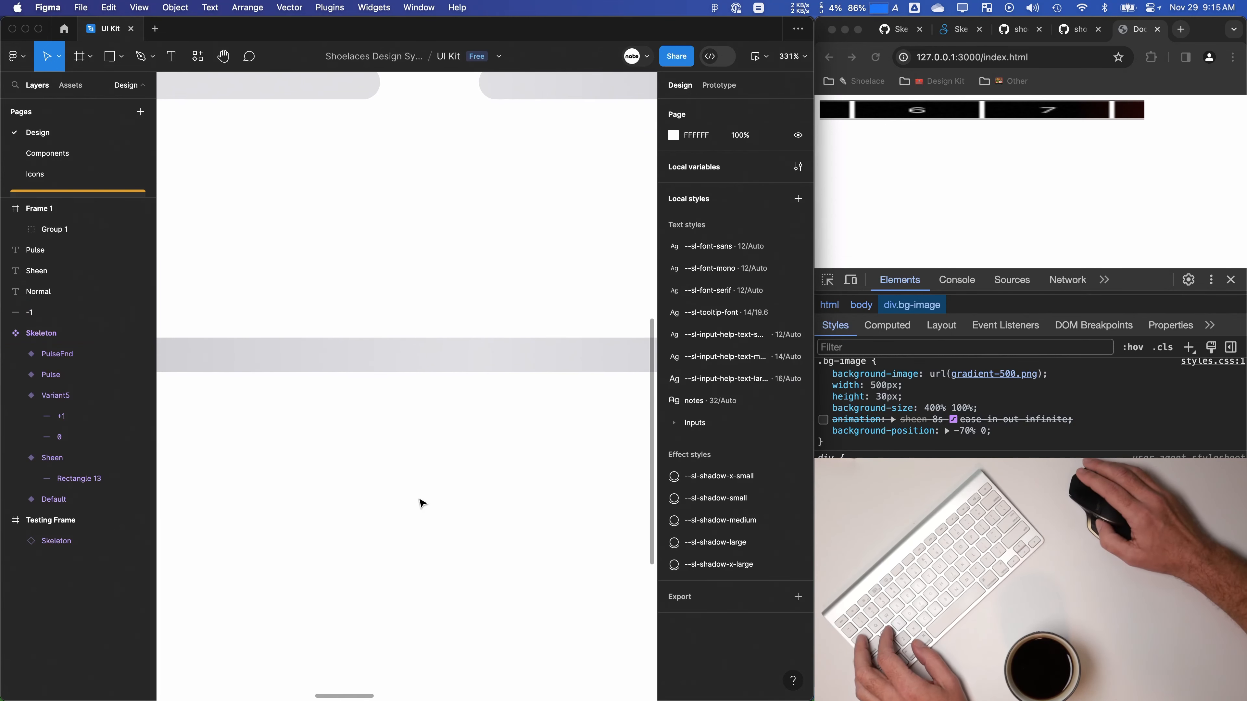
Step: Move the -1 layer back into Variant5, above the +1 layer
scroll(442, 483, "down", 2)
scroll(442, 484, "down", 3)
left_click_drag(30, 312, 70, 417)
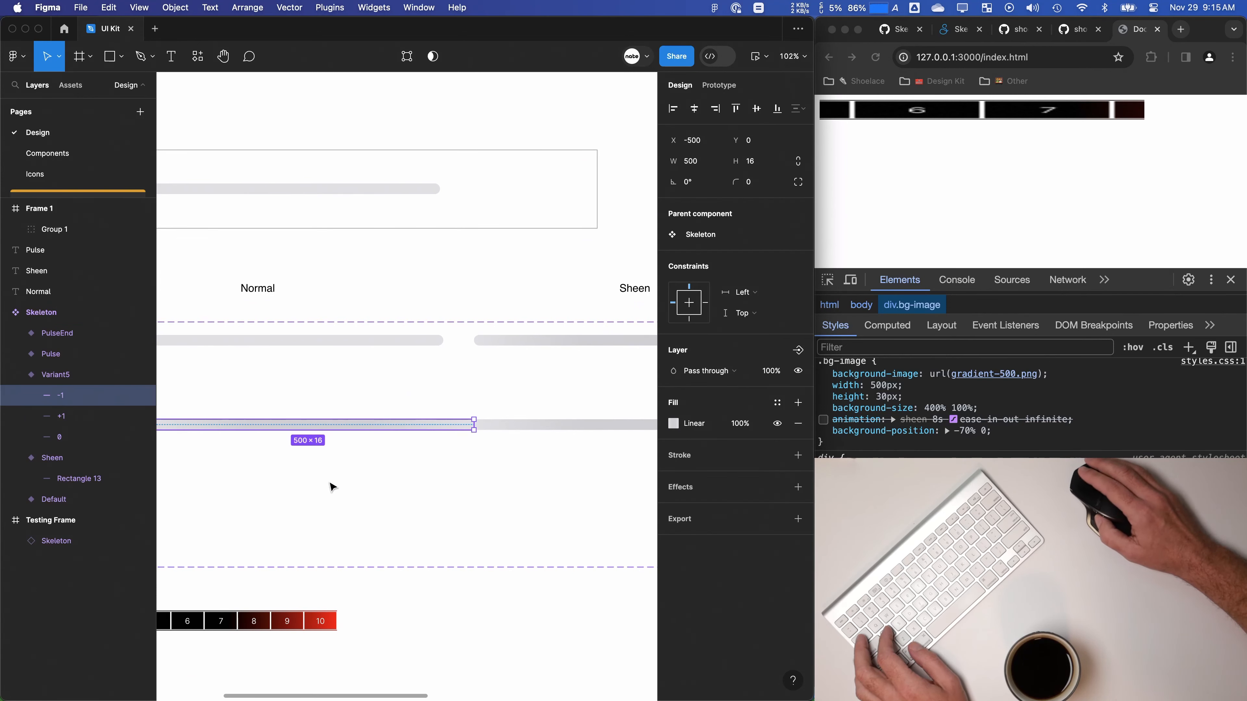
Step: Duplicate the -1 rectangle, name the copy -2 and set its X position to -1000
scroll(370, 491, "down", 3)
key("super+d")
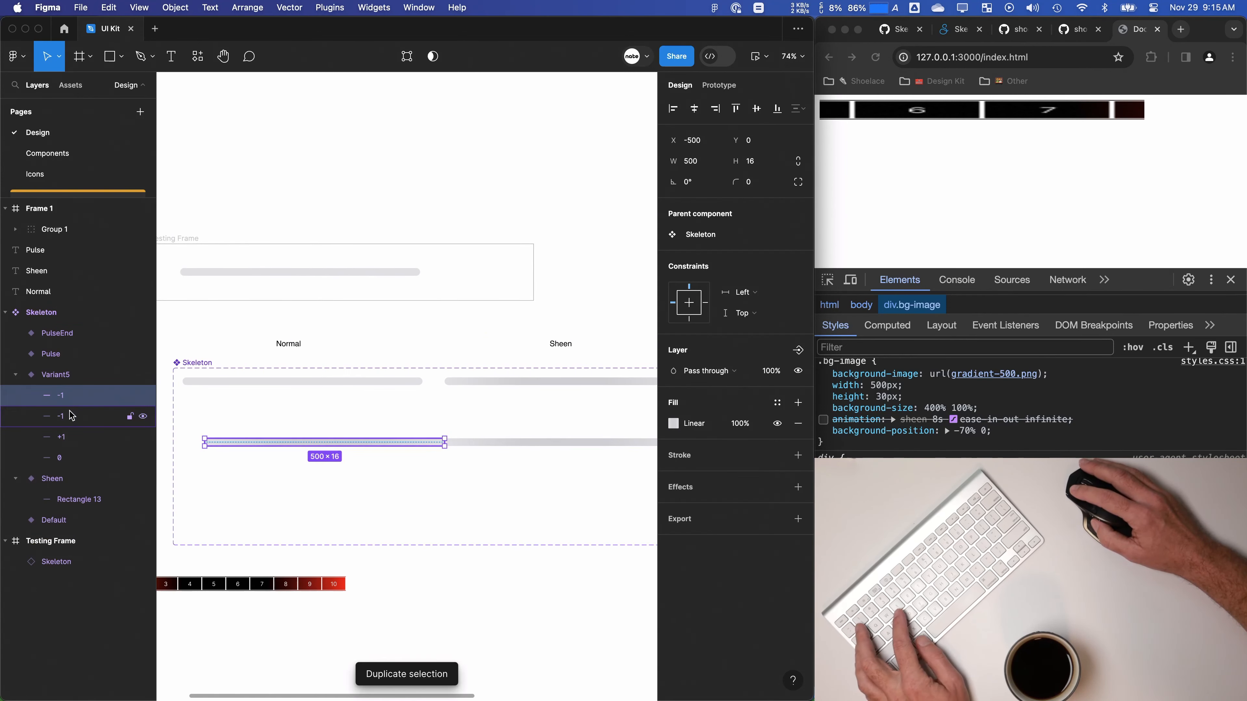
type("-2")
key("Return")
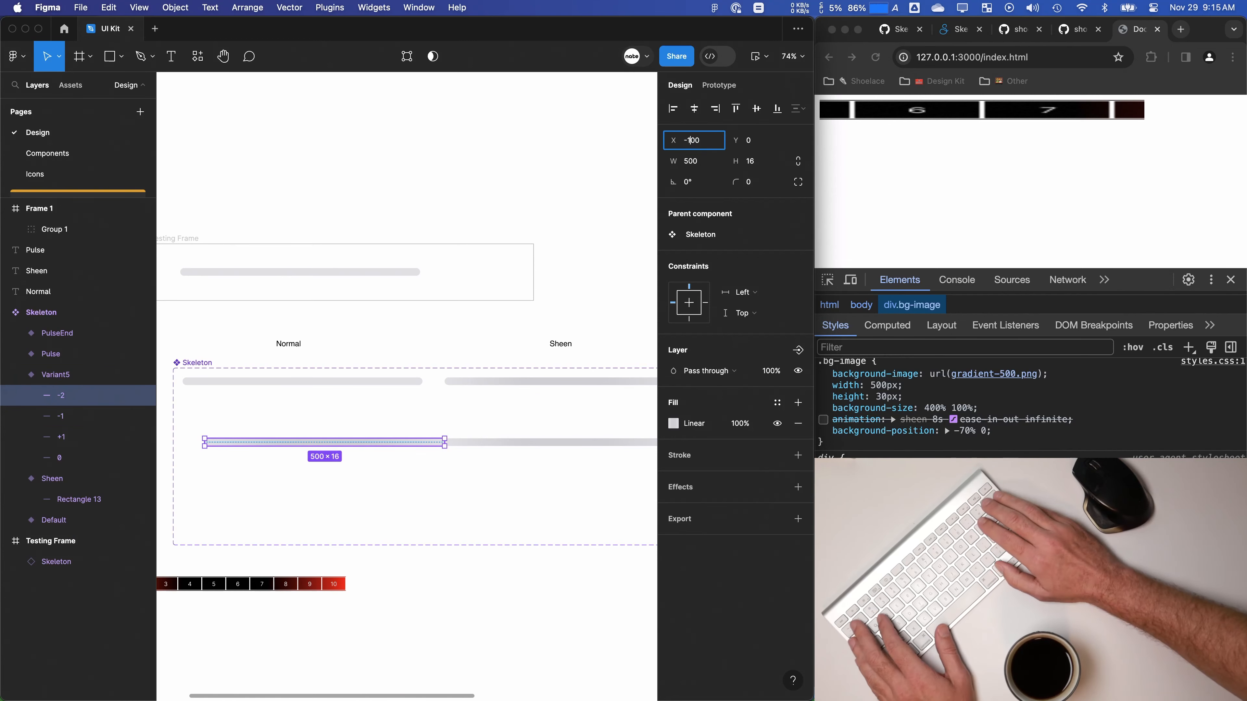
left_click(547, 155)
scroll(468, 511, "down", 3)
left_click_drag(470, 513, 428, 496)
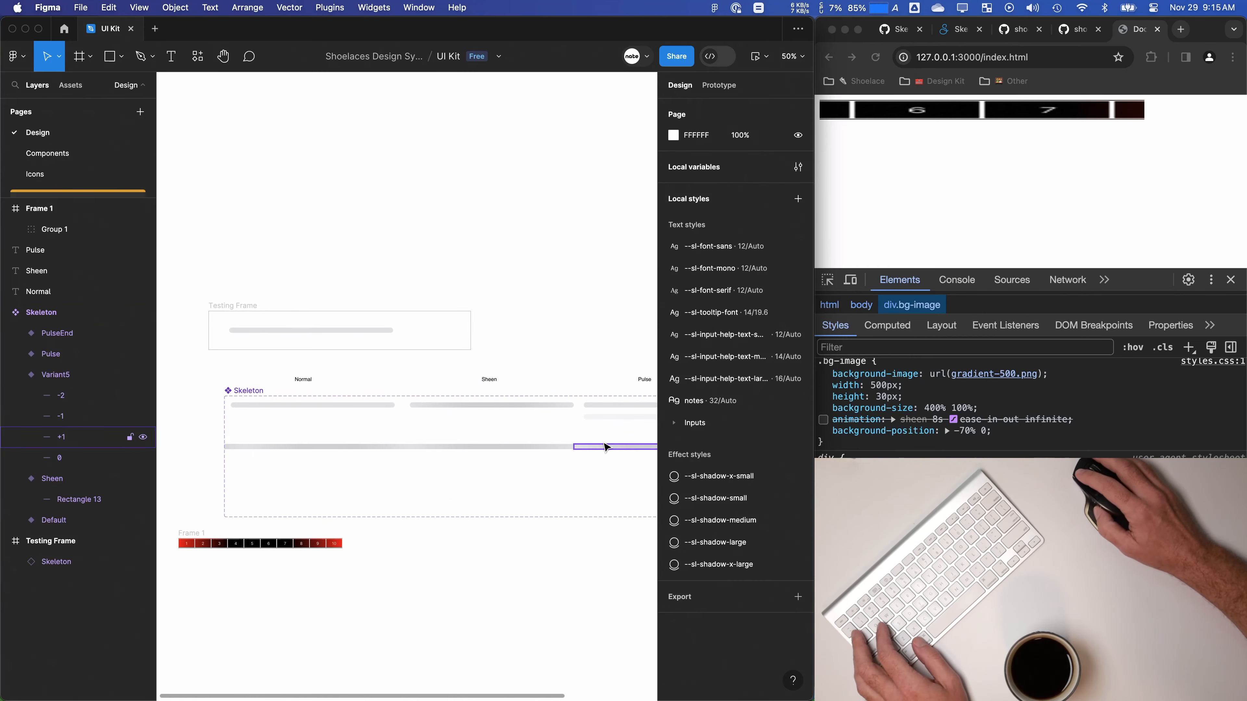
Step: Examine how the -2, -1, 0 and +1 rectangles line up in Variant5 compared with the gradient strip in the browser
left_click(446, 449)
left_click(378, 447)
left_click(375, 482)
left_click(238, 447)
left_click_drag(244, 464, 260, 466)
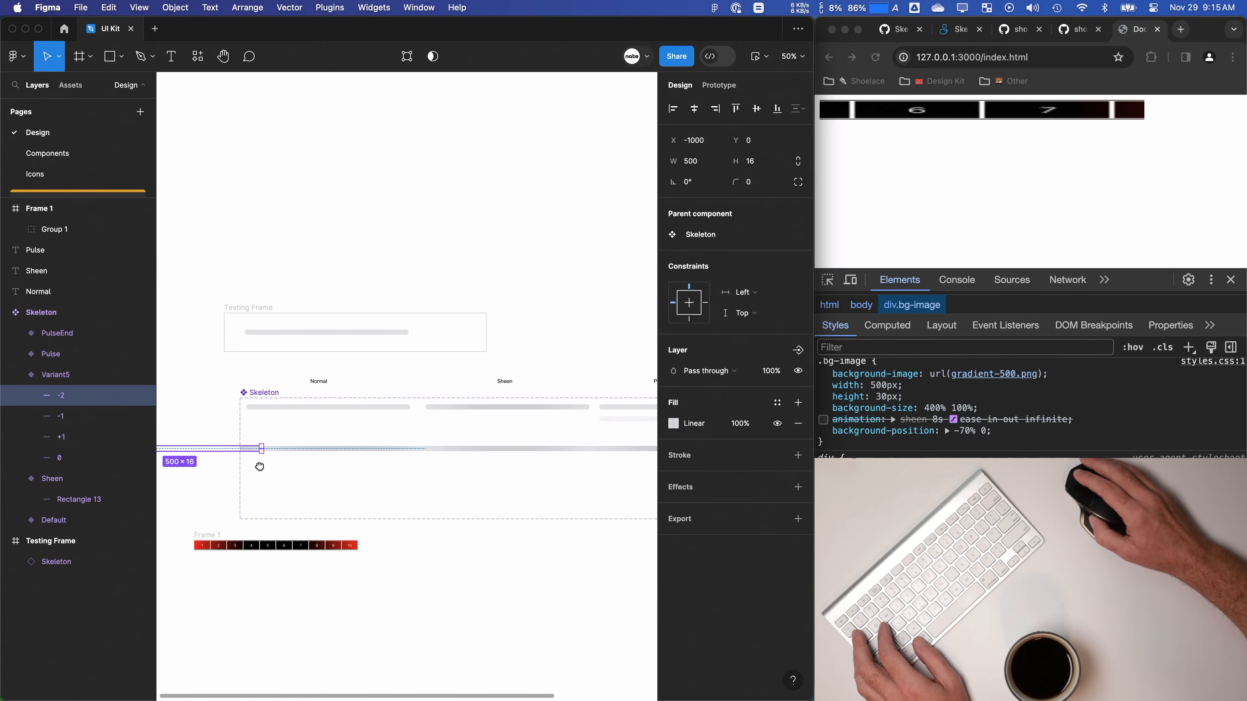
left_click(68, 457, "shift")
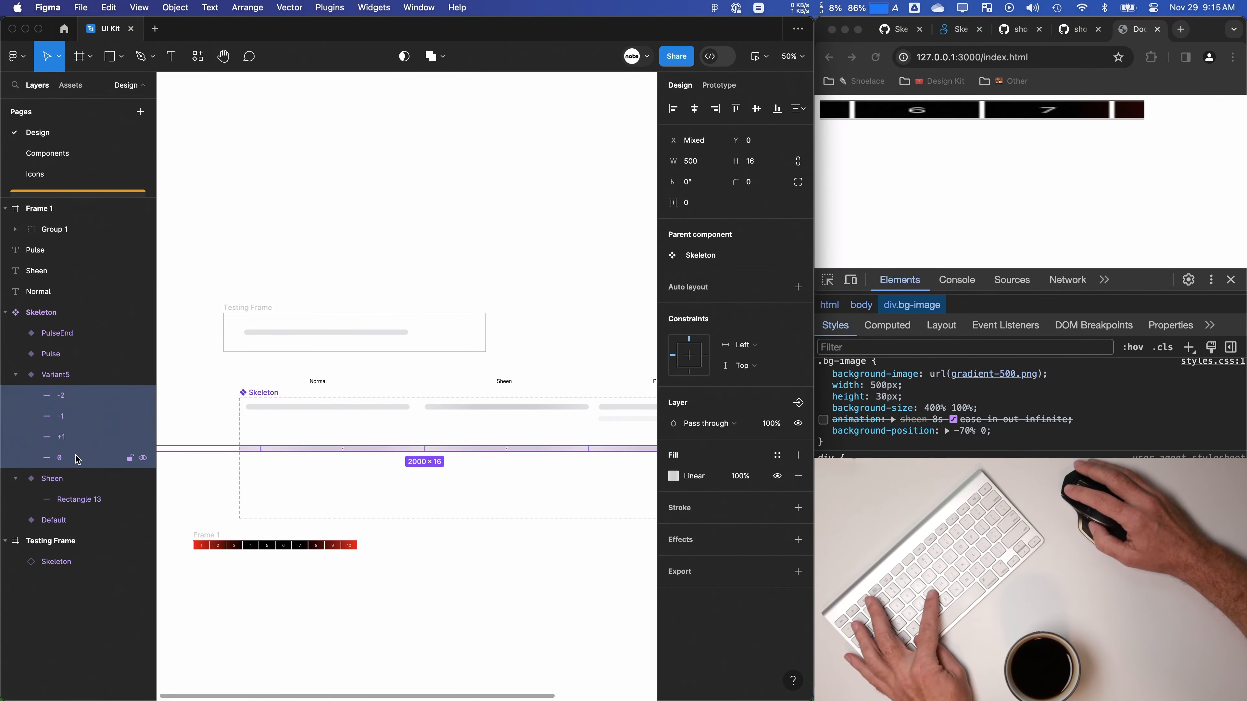
left_click(484, 492)
left_click_drag(488, 483, 375, 471)
left_click(462, 435)
left_click(486, 435)
left_click(1029, 162)
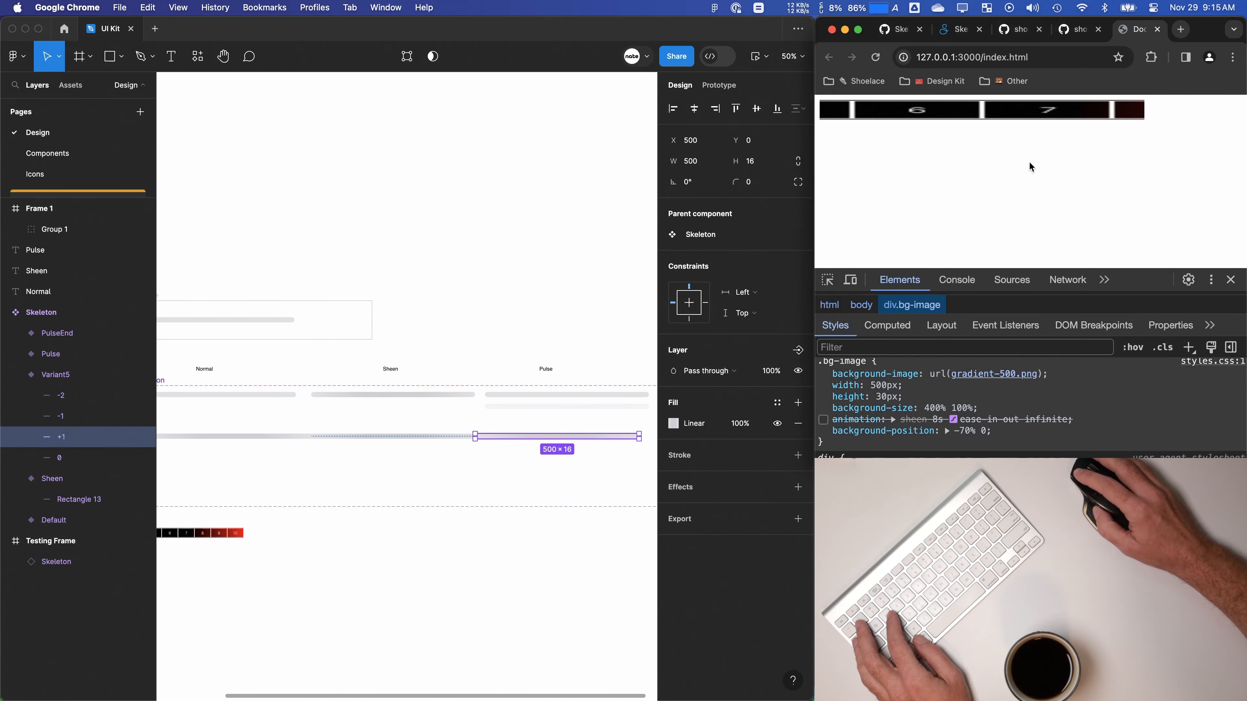
scroll(456, 431, "left", 2)
scroll(457, 431, "down", 1)
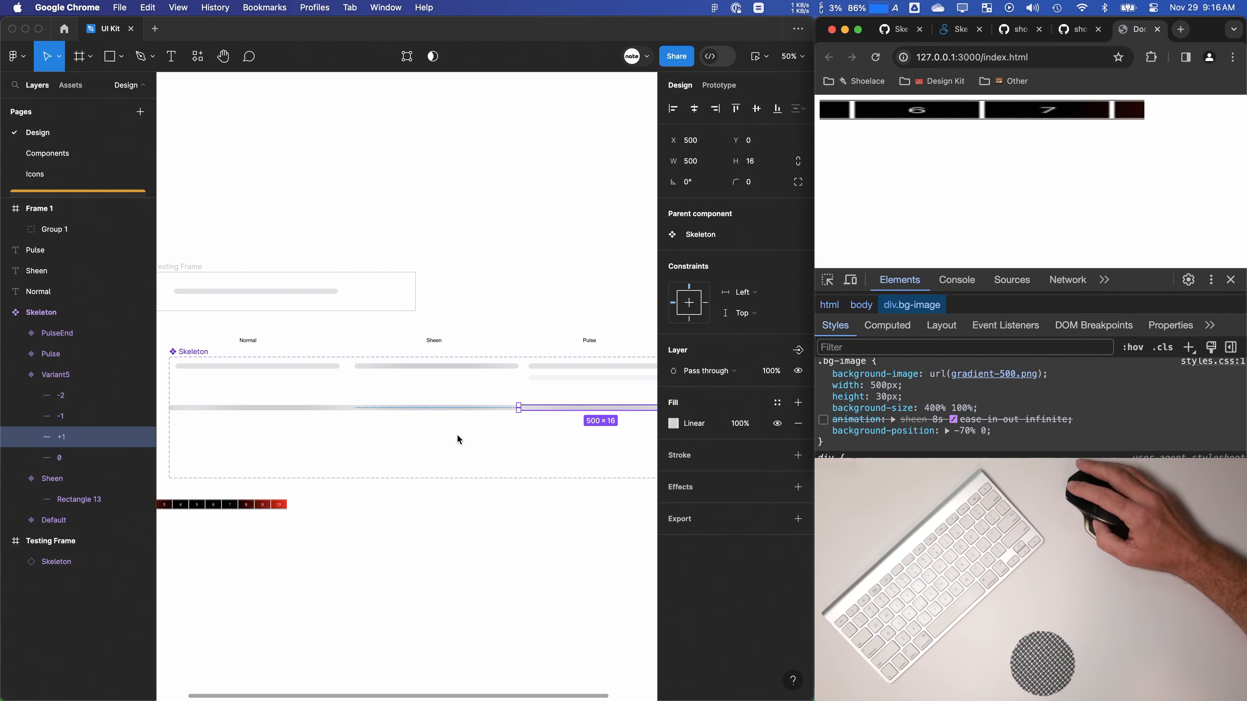
left_click(457, 431)
left_click(364, 409)
left_click(516, 280)
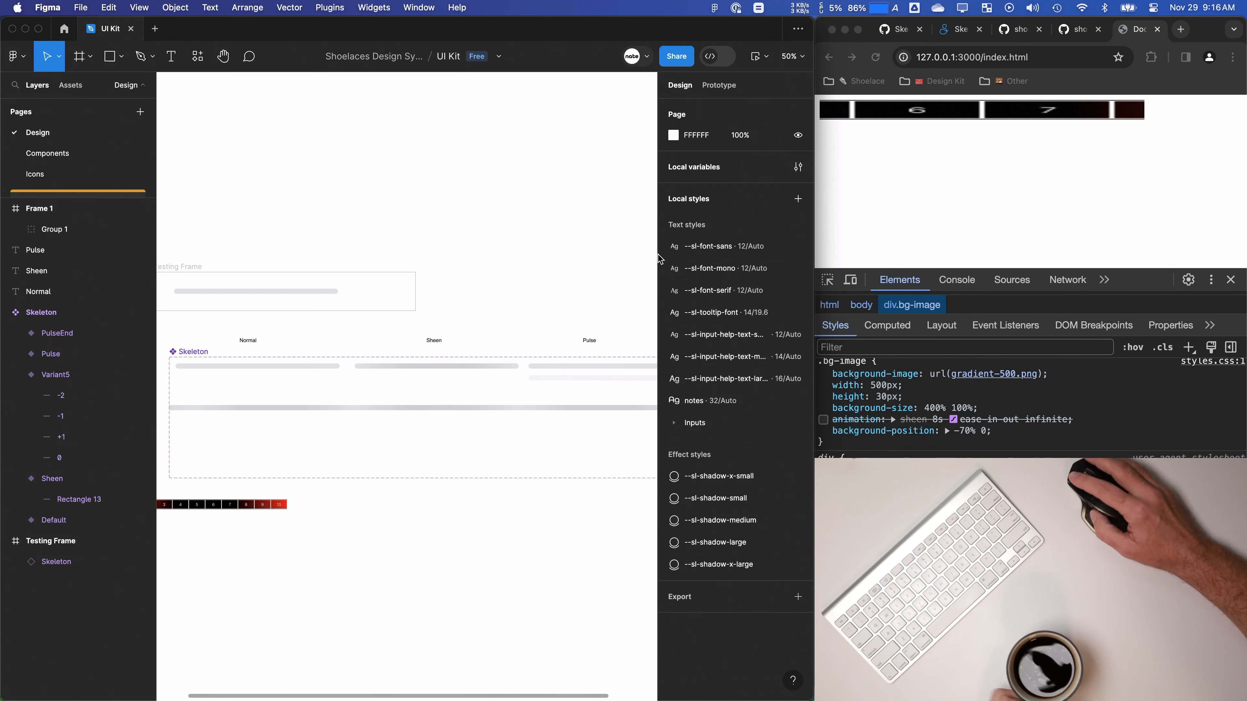
Step: Rename the Variant5 layer as Sheen Start
double_click(55, 374)
type("Shee")
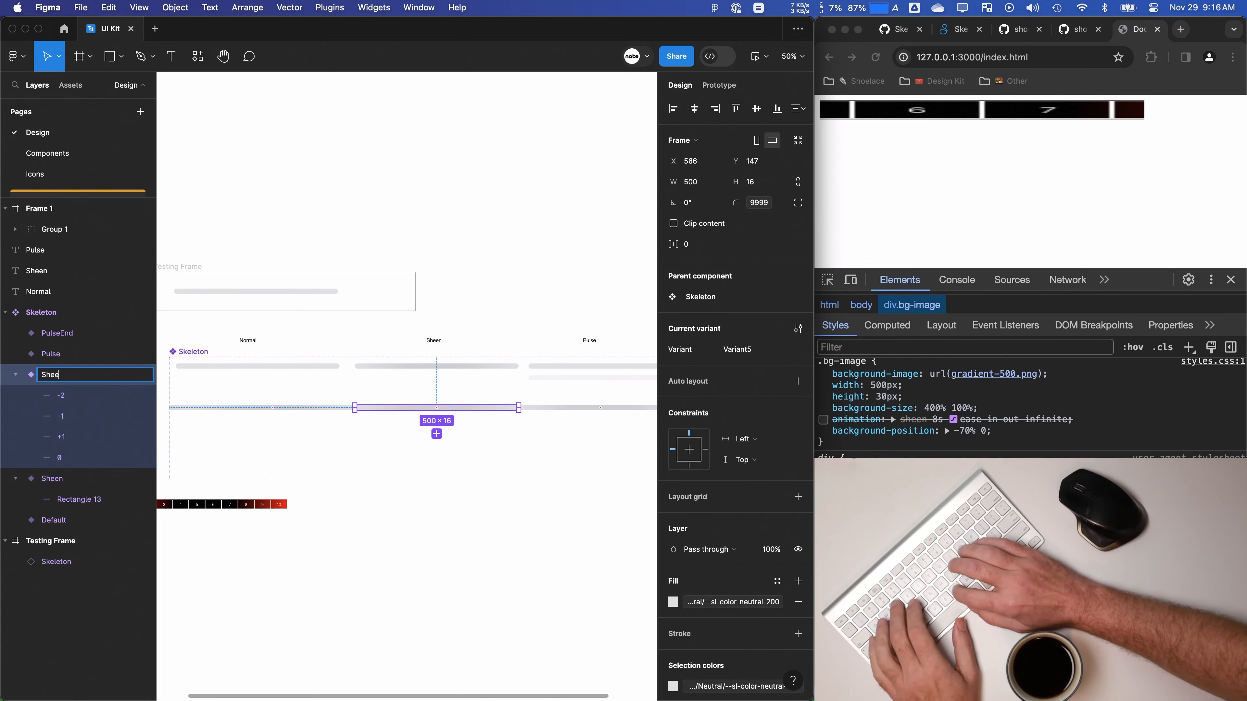
type("n Start")
key("Return")
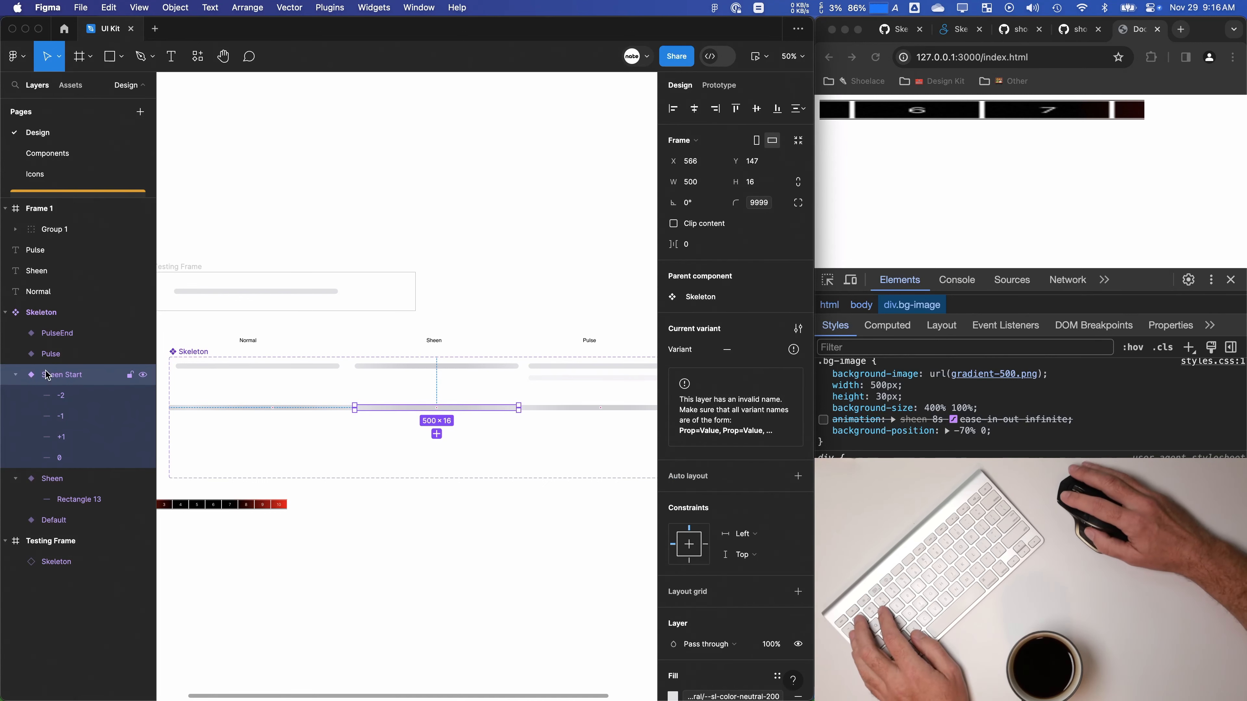
left_click(602, 232)
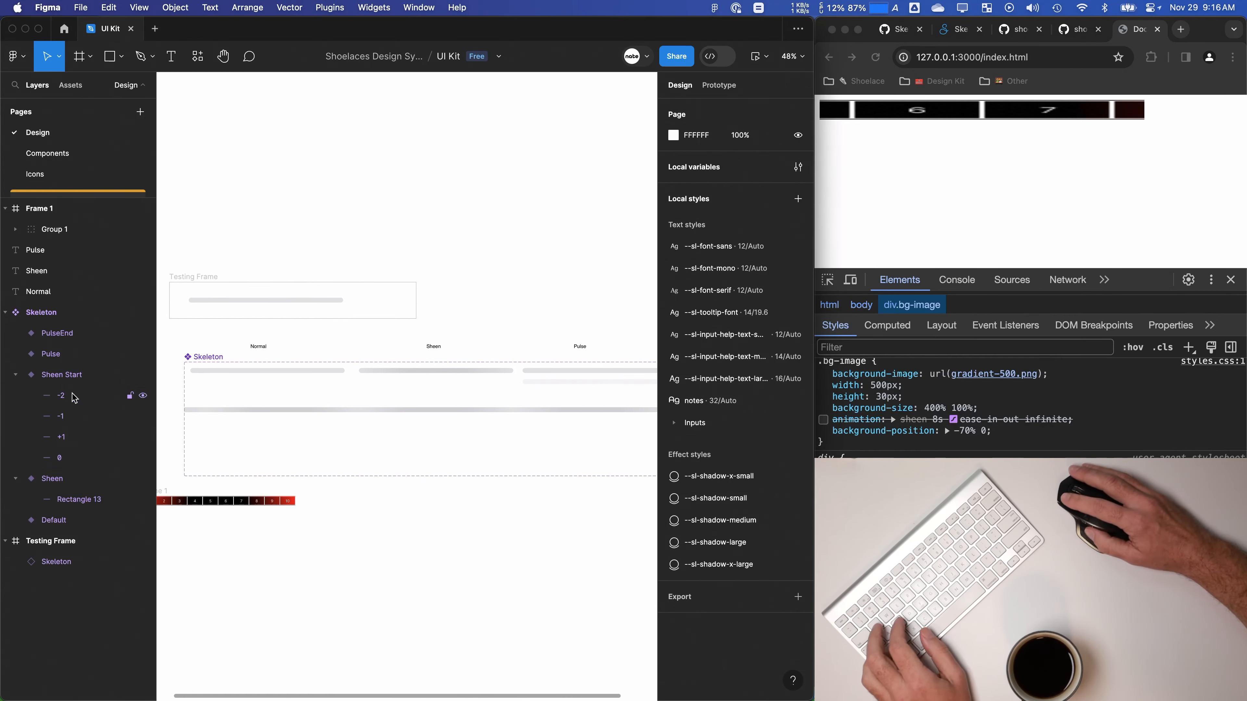
Step: Group the four gradient rectangles -2, -1, +1 and 0 inside Sheen Start
left_click(67, 396)
left_click(70, 454, "shift")
key("super+g")
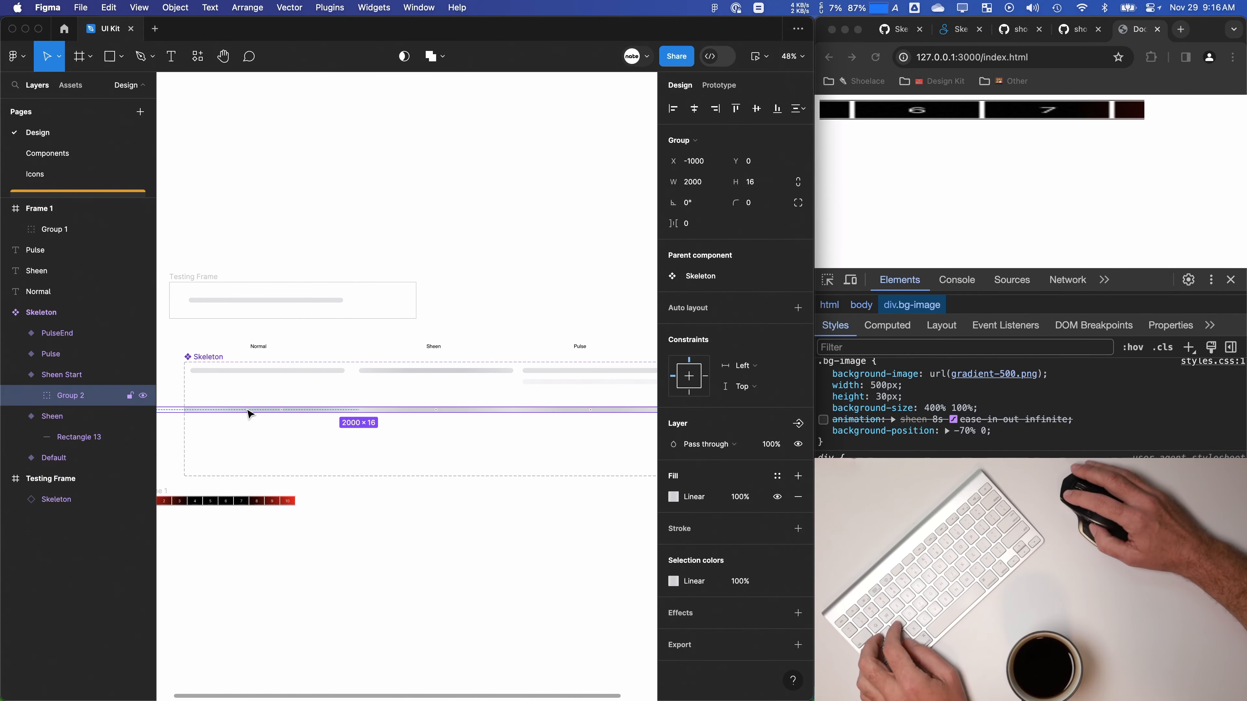
Step: Add a black 000000 inside stroke with a width of 1 to the Sheen Start variant
scroll(421, 446, "up", 1)
key("shift+Return")
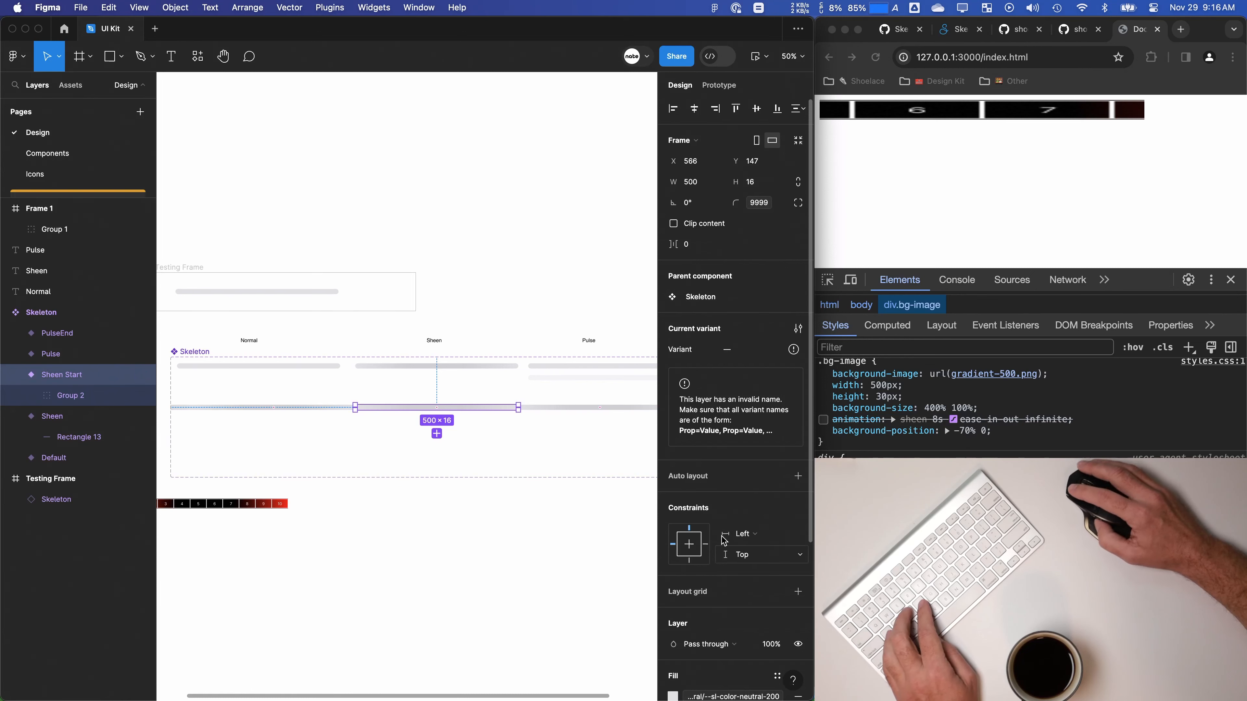
scroll(741, 612, "down", 5)
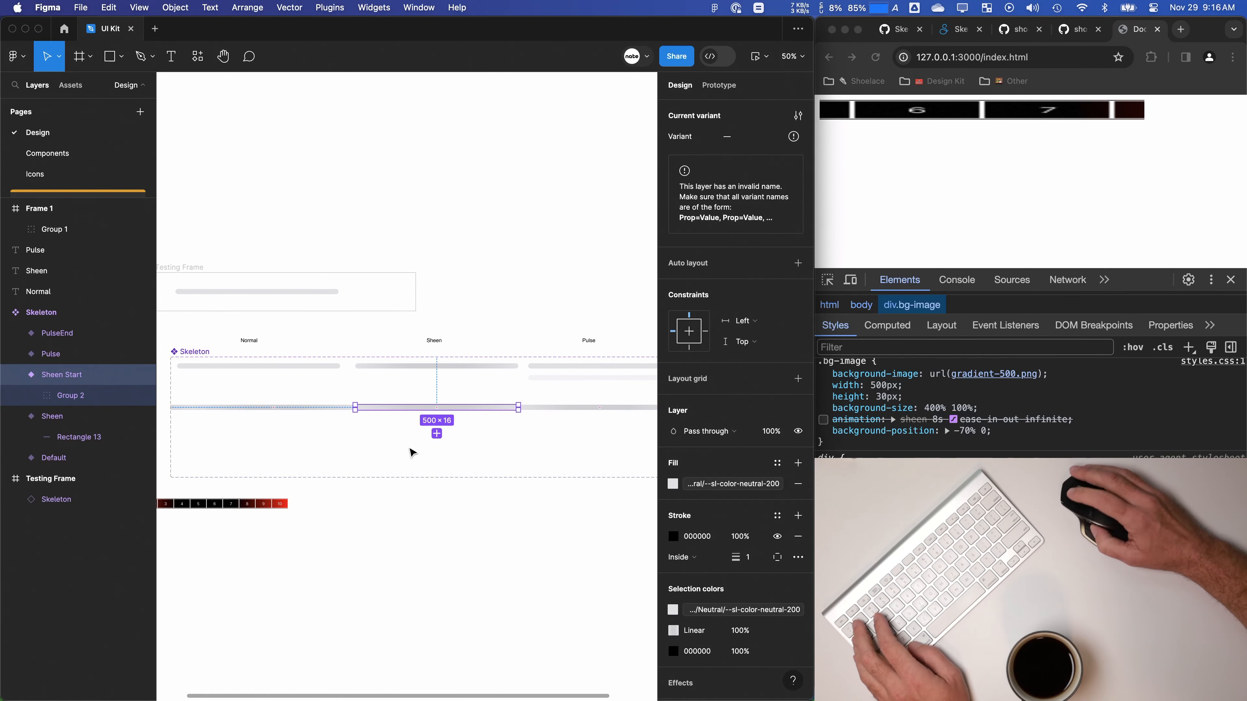
left_click(388, 437)
scroll(328, 361, "up", 5)
left_click(328, 361)
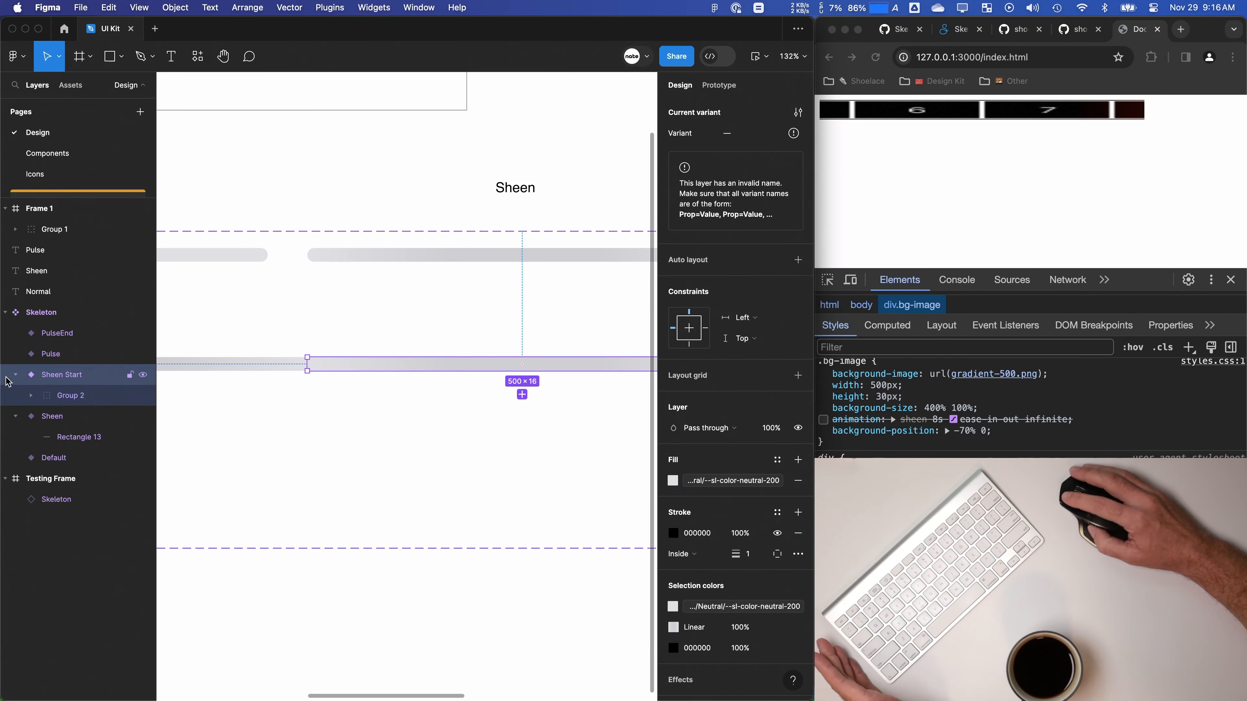
scroll(683, 327, "up", 5)
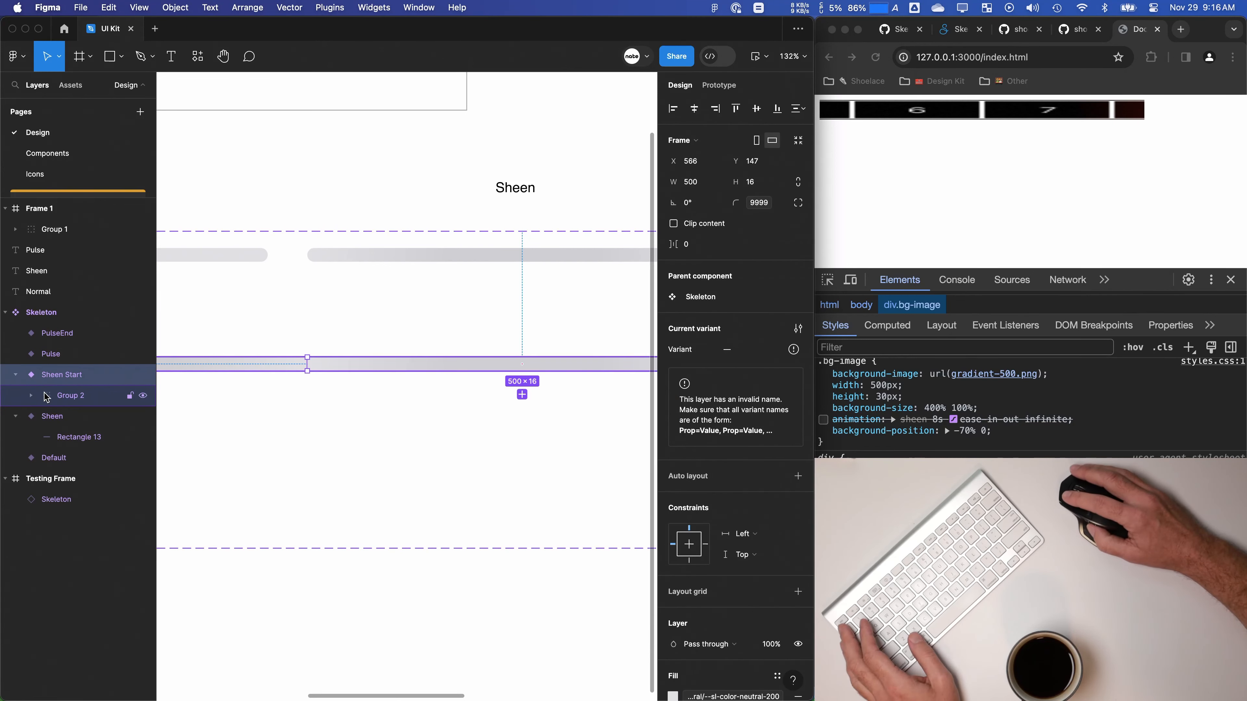
Step: Toggle the visibility of Group 2 off and on to examine the outlined variant frame beneath it
left_click(453, 450)
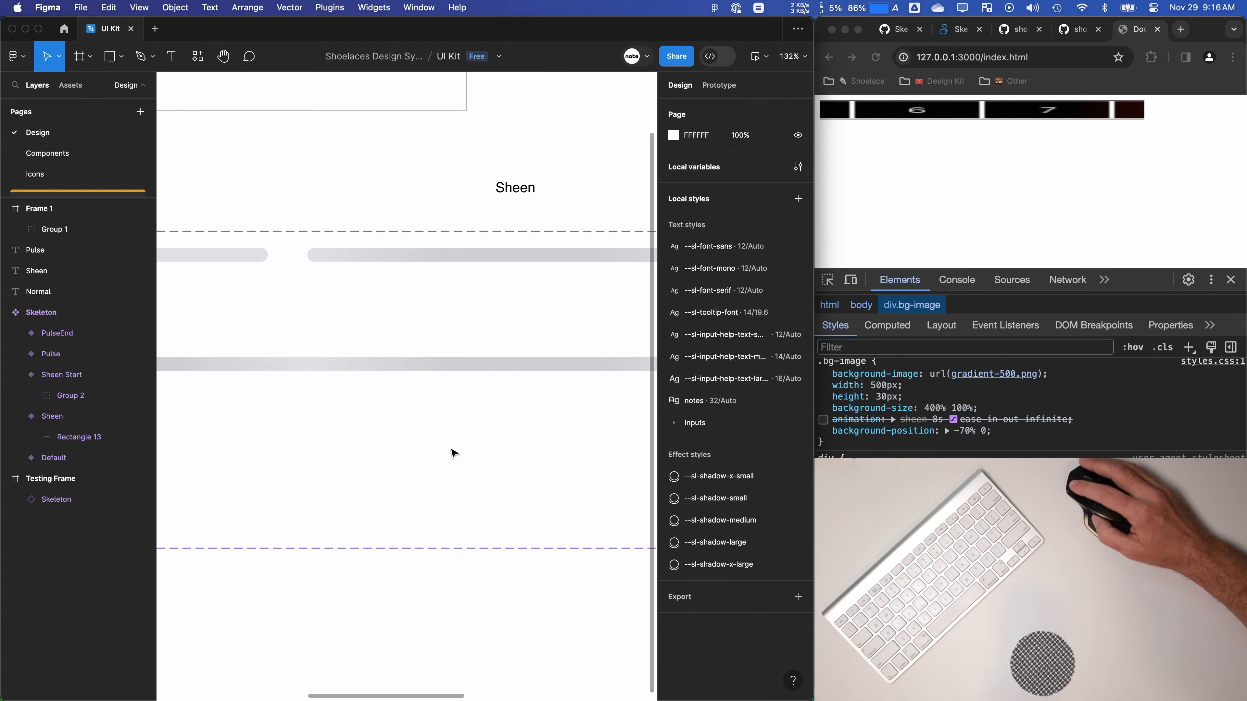
left_click(457, 364)
left_click(143, 396)
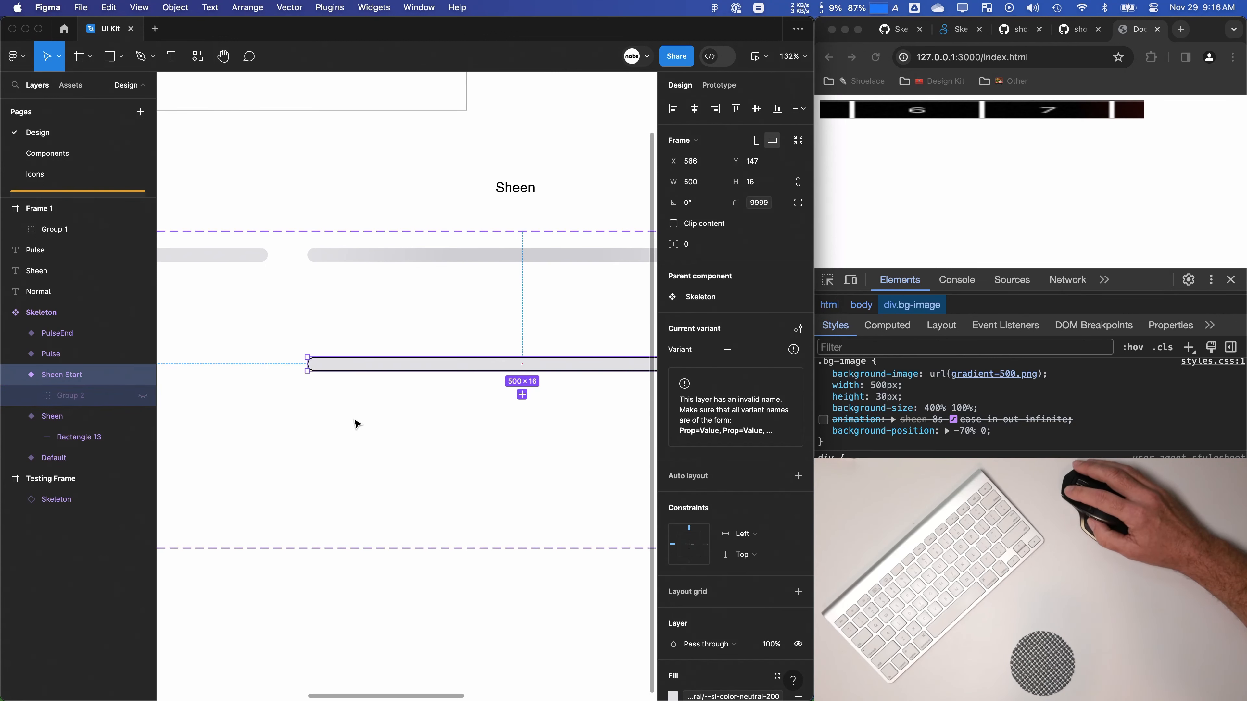
left_click(145, 397)
scroll(611, 526, "down", 2)
scroll(610, 526, "up", 1)
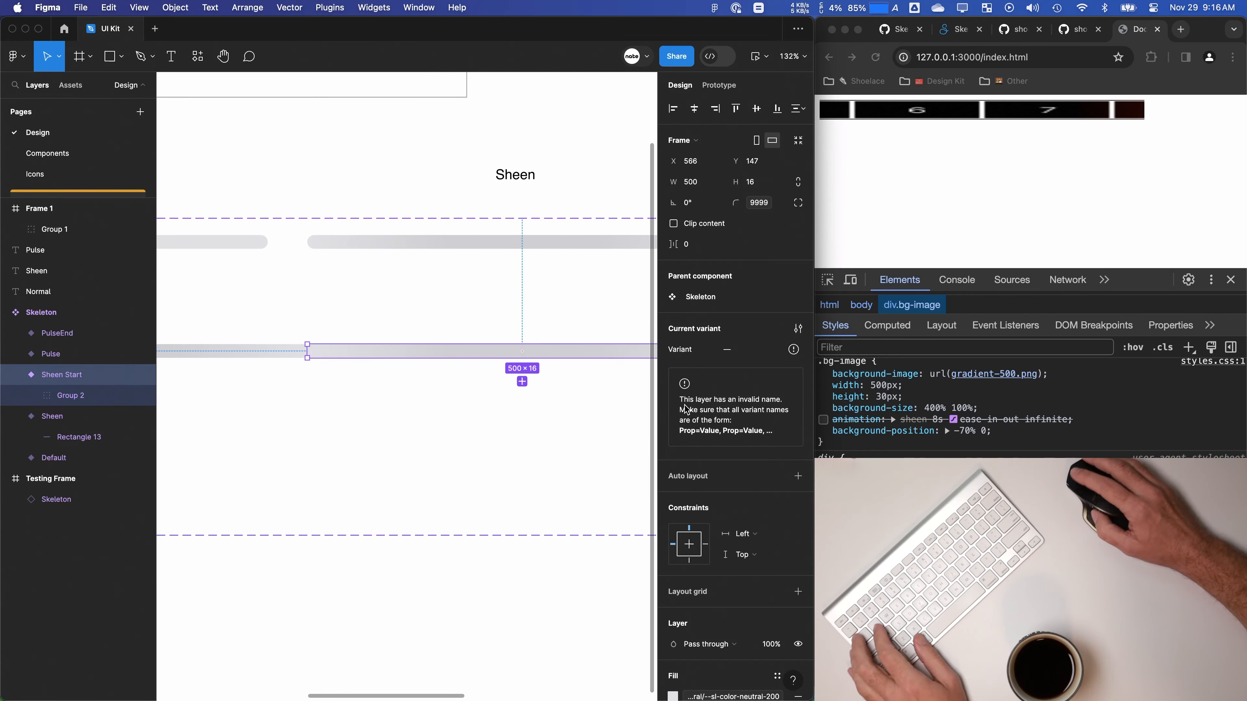
Step: Change the alignment of the Sheen Start variant's stroke so its outline shows beyond the gradient group
scroll(764, 627, "down", 5)
left_click(689, 497)
left_click(696, 479)
left_click(383, 431)
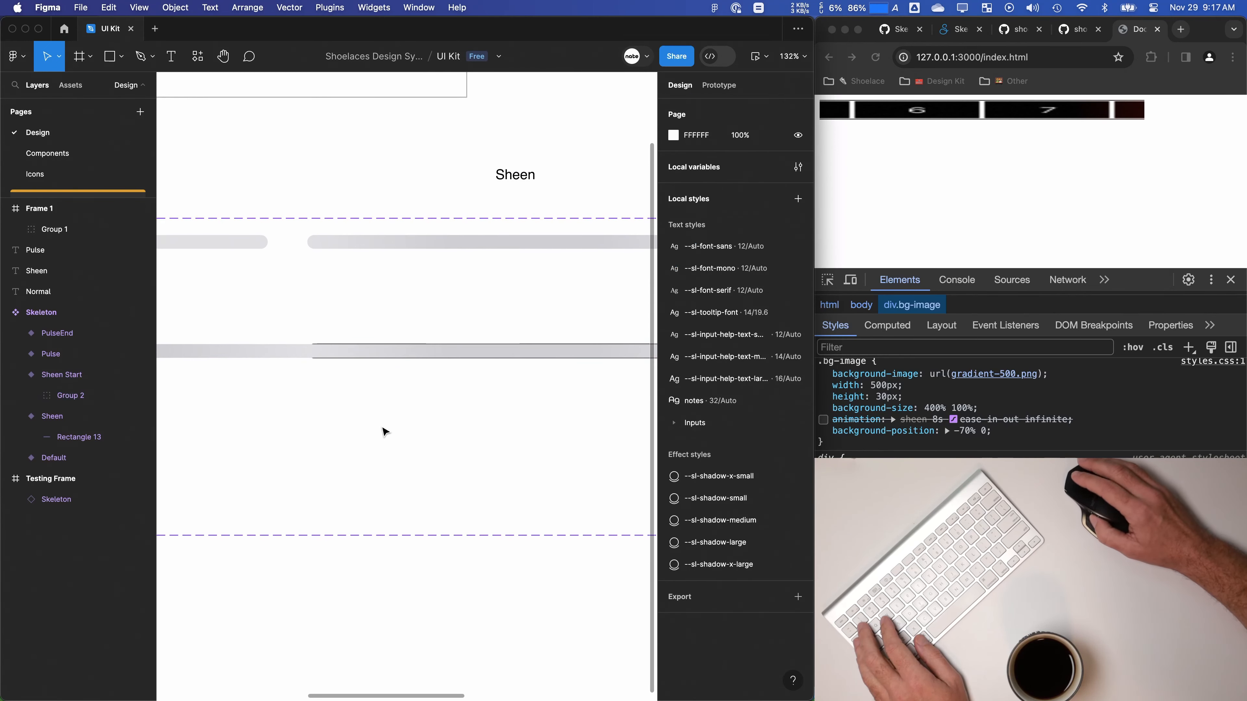
left_click(55, 396)
key("super+z")
key("super+z")
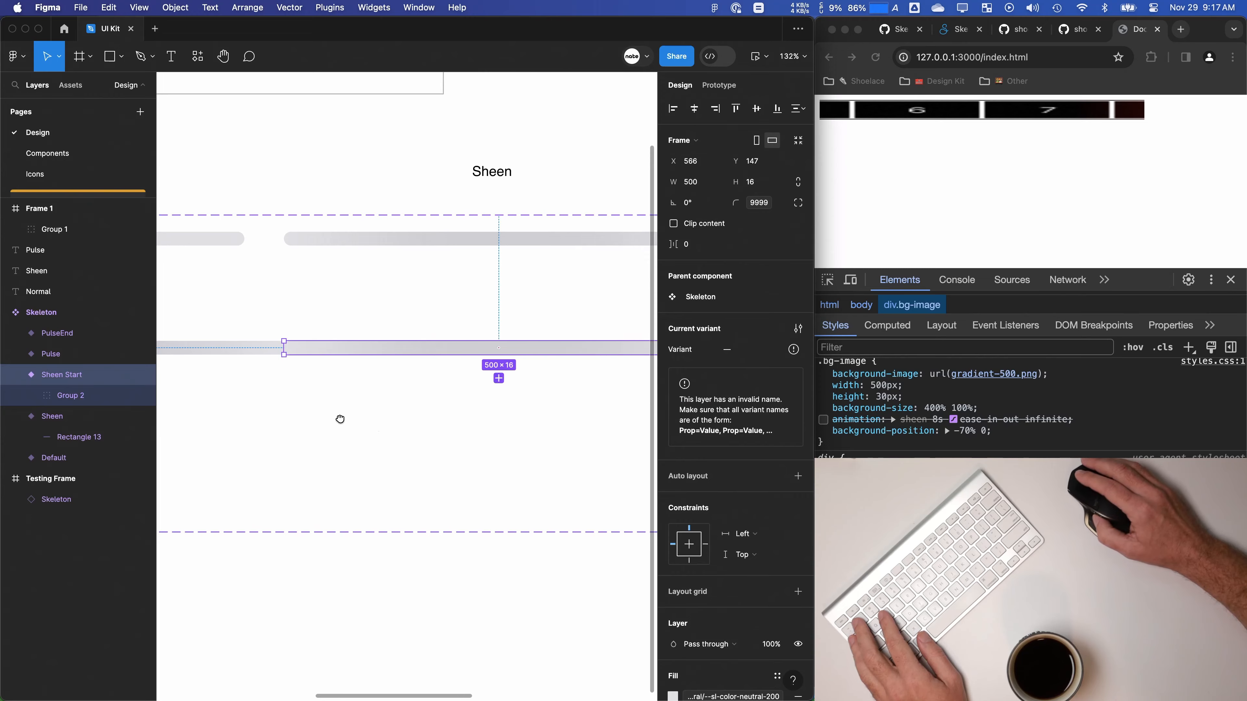
Step: Examine the outlined Sheen Start frame against the wide gradient group and expand Group 2 to list its rectangles
scroll(334, 426, "down", 5)
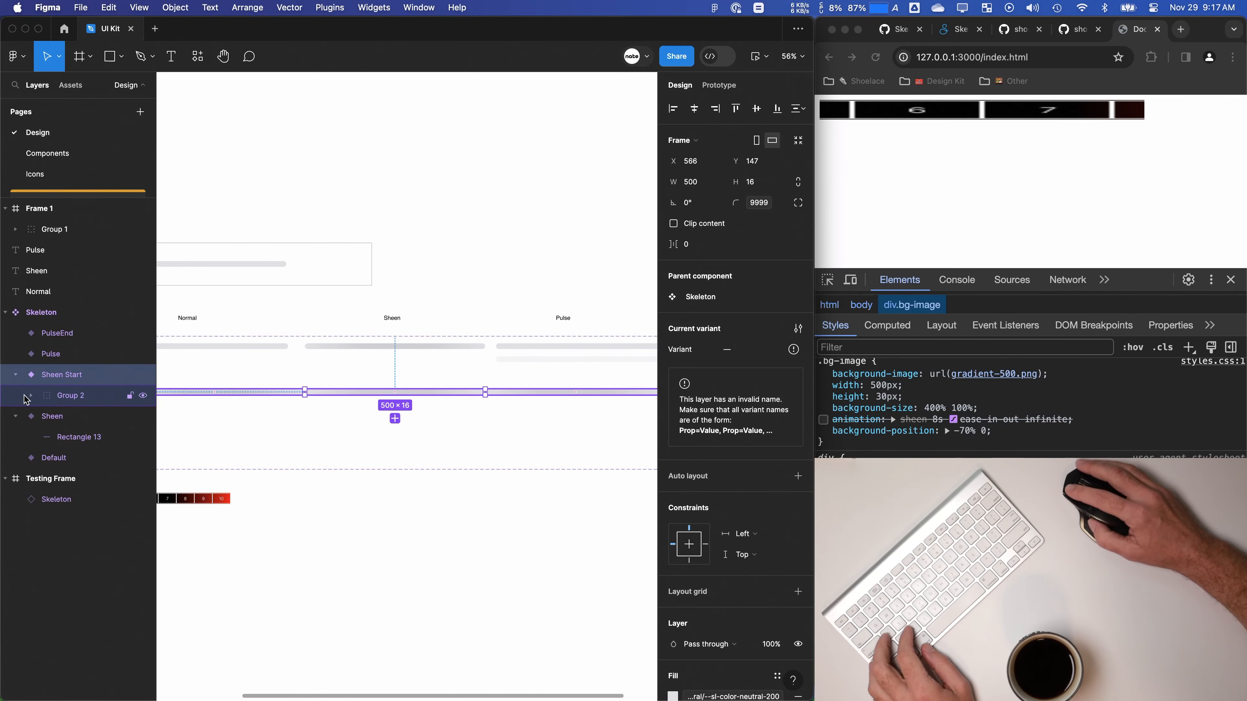
left_click(136, 396)
scroll(270, 424, "up", 2)
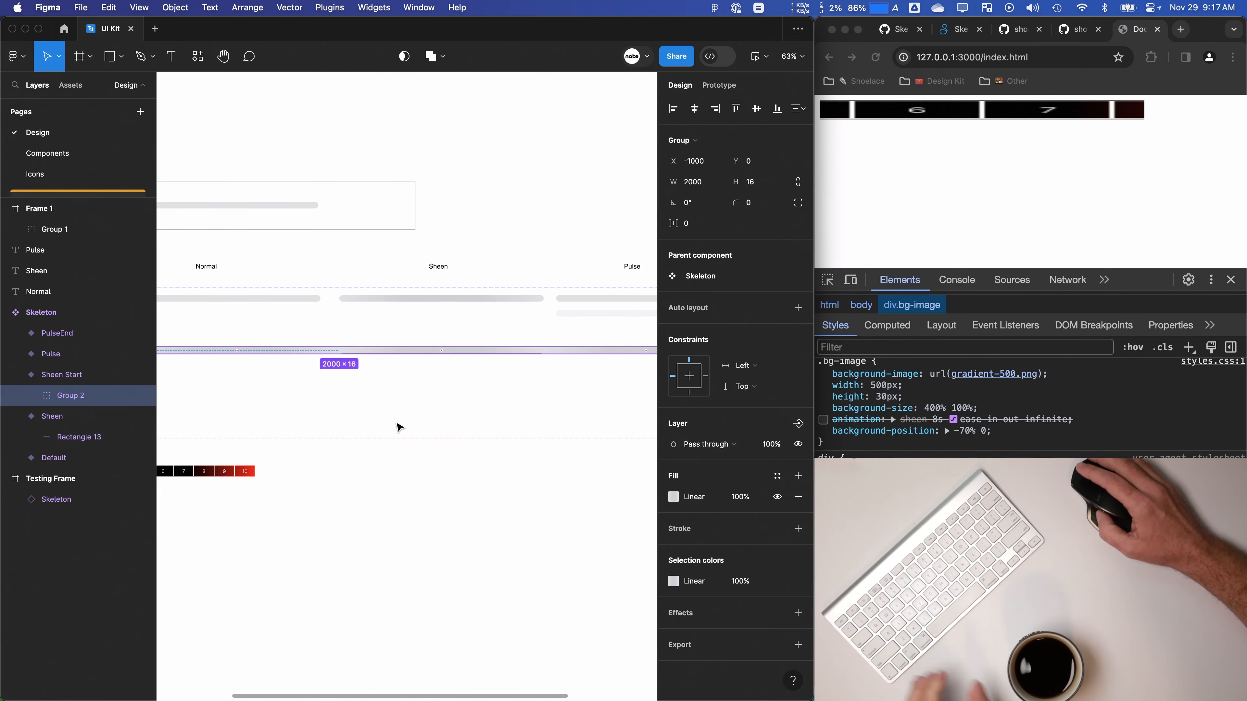
key("Escape")
scroll(389, 413, "left", 3)
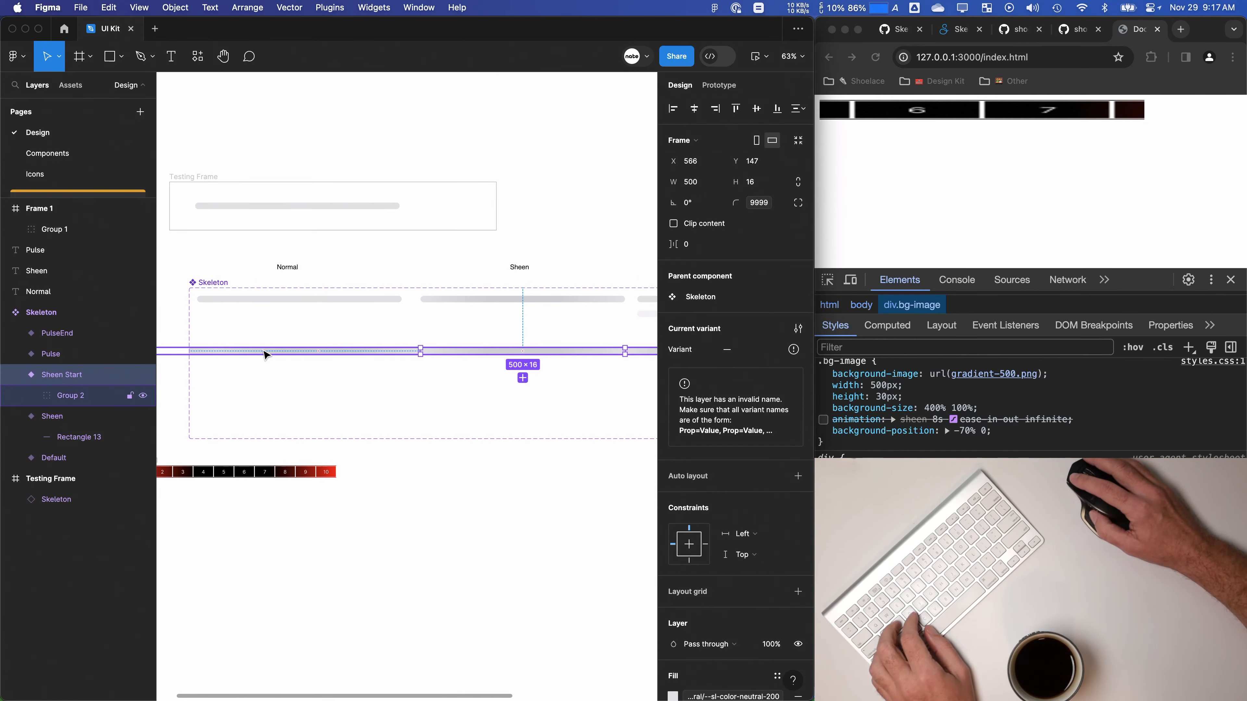
left_click(31, 396)
left_click(487, 400)
left_click_drag(488, 400, 458, 436)
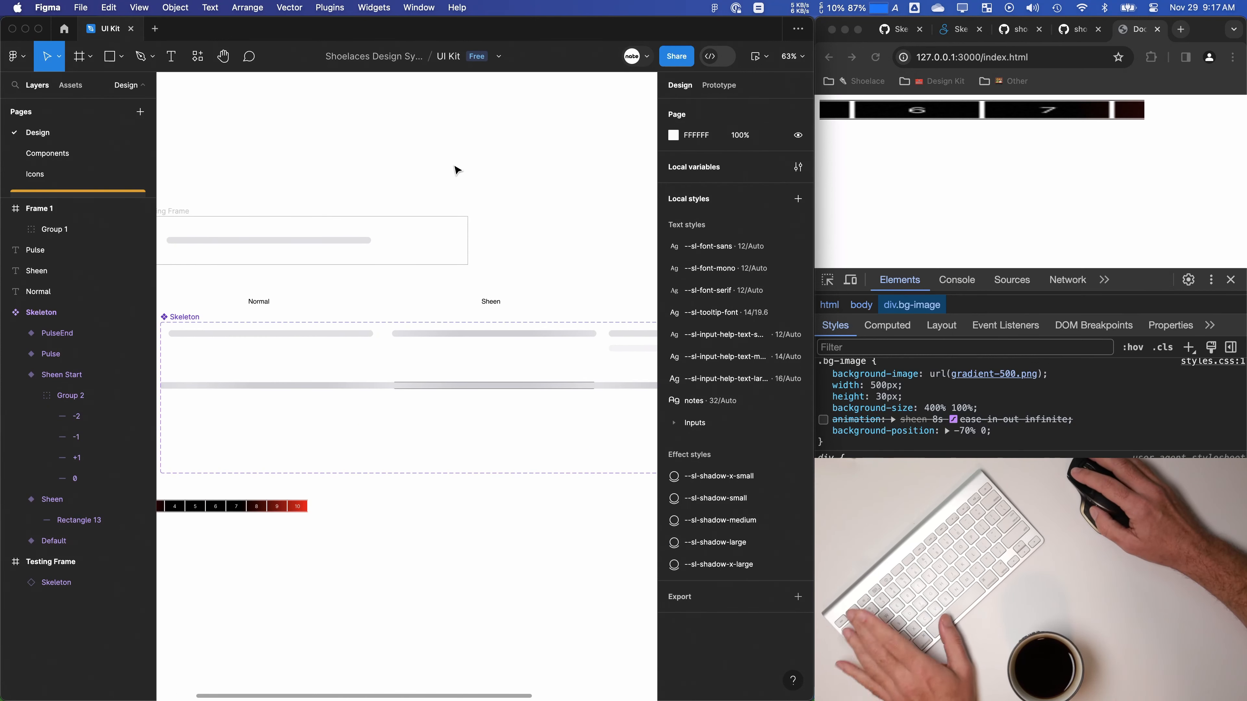
Step: Draw a rectangle about 440 × 54 below the Skeleton set and convert it into a component named Sheen
scroll(363, 512, "down", 3)
key("r")
left_click_drag(356, 480, 536, 503)
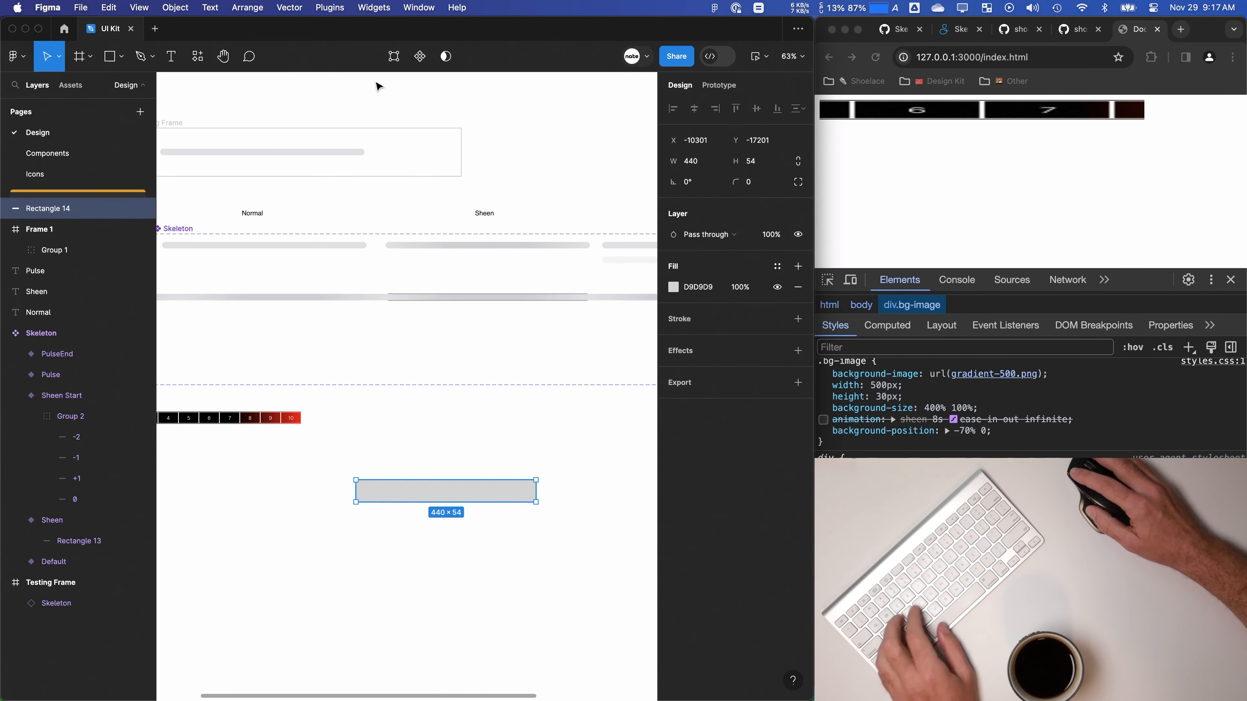
left_click(419, 56)
type("Sheen")
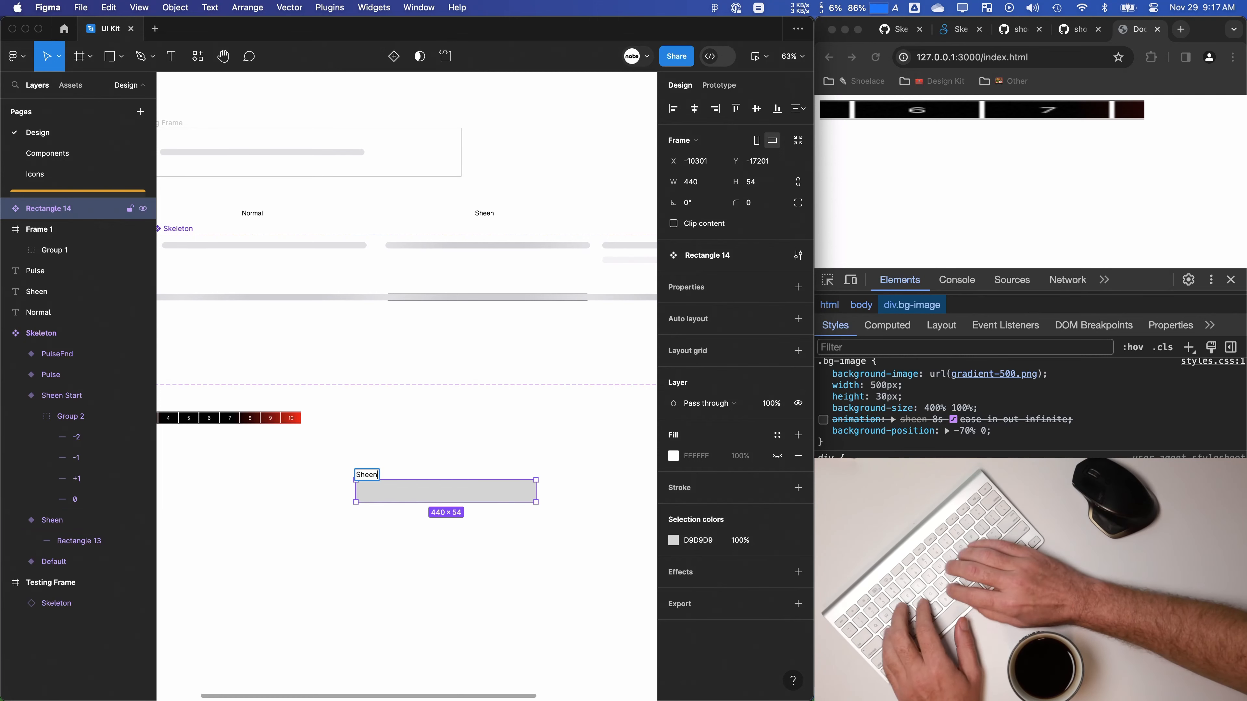
key("Return")
Step: Reduce the grey Sheen component's height to about 44, move it up, and set its width to 500
left_click_drag(409, 501, 413, 470)
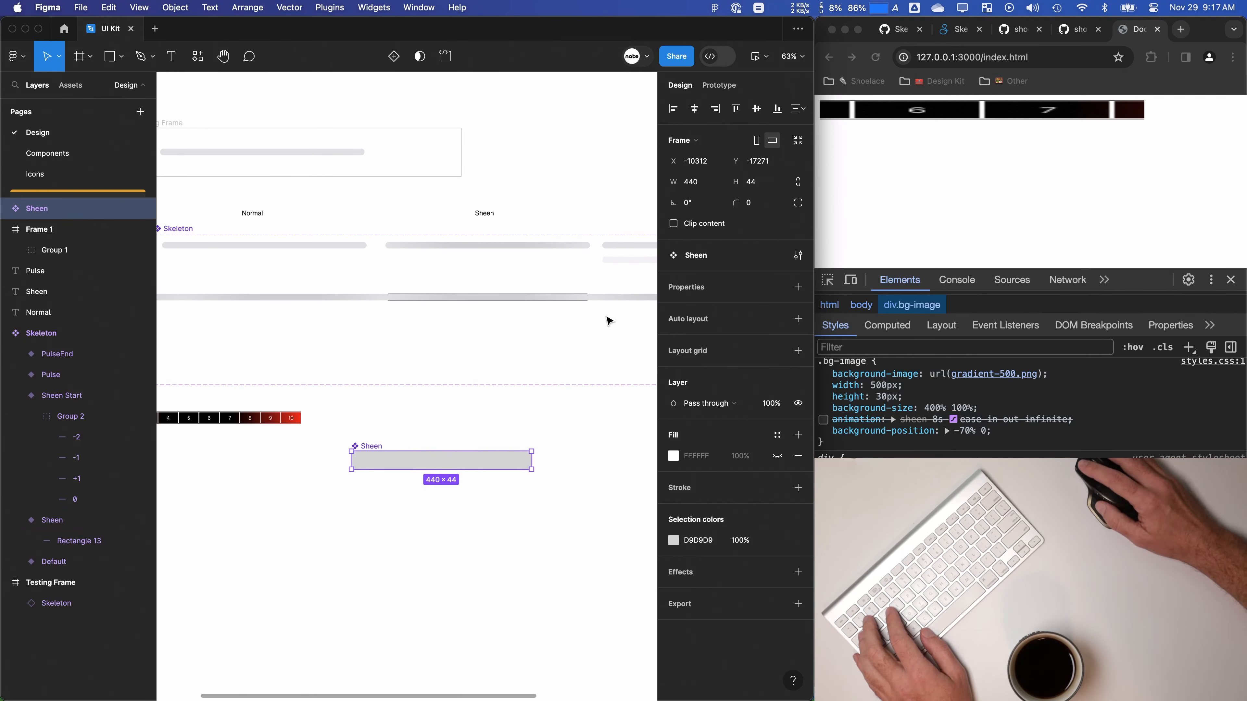
type("500")
key("Tab")
scroll(506, 344, "left", 5)
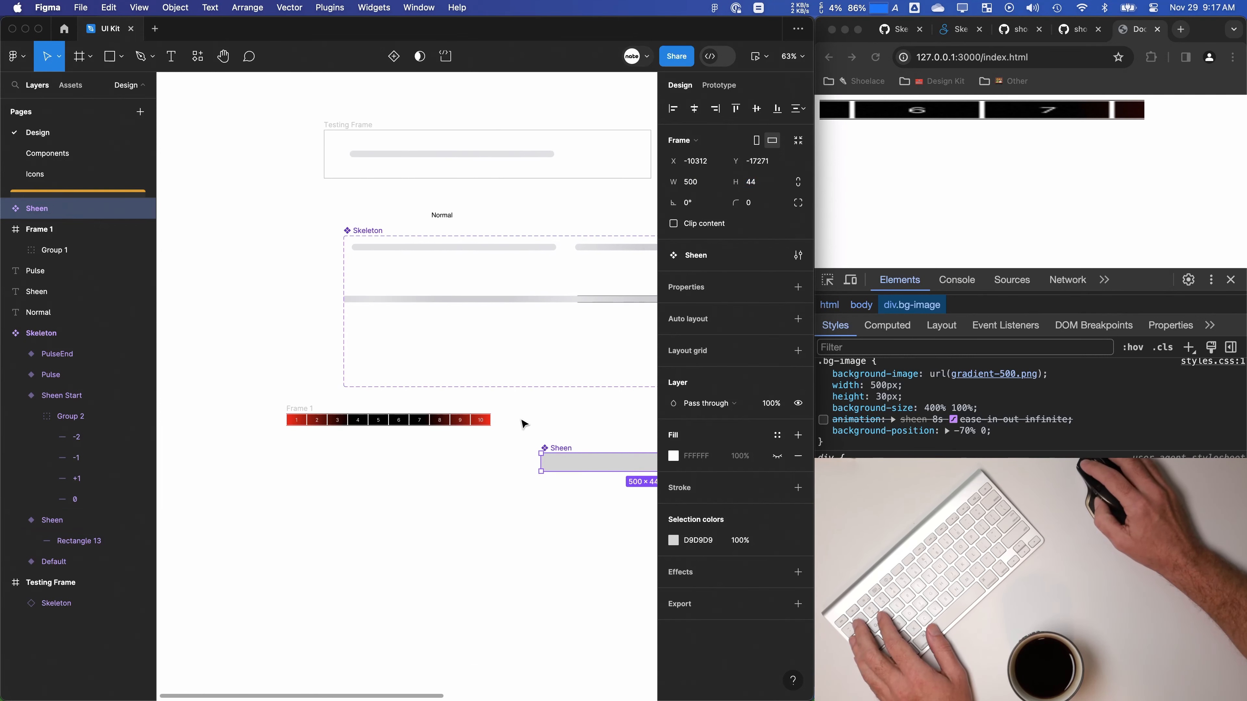
Step: Rename the numbered red-and-black gradient frame as Sheen and delete the spare grey Sheen component
left_click_drag(509, 437, 271, 398)
double_click(304, 408)
type("Sheen")
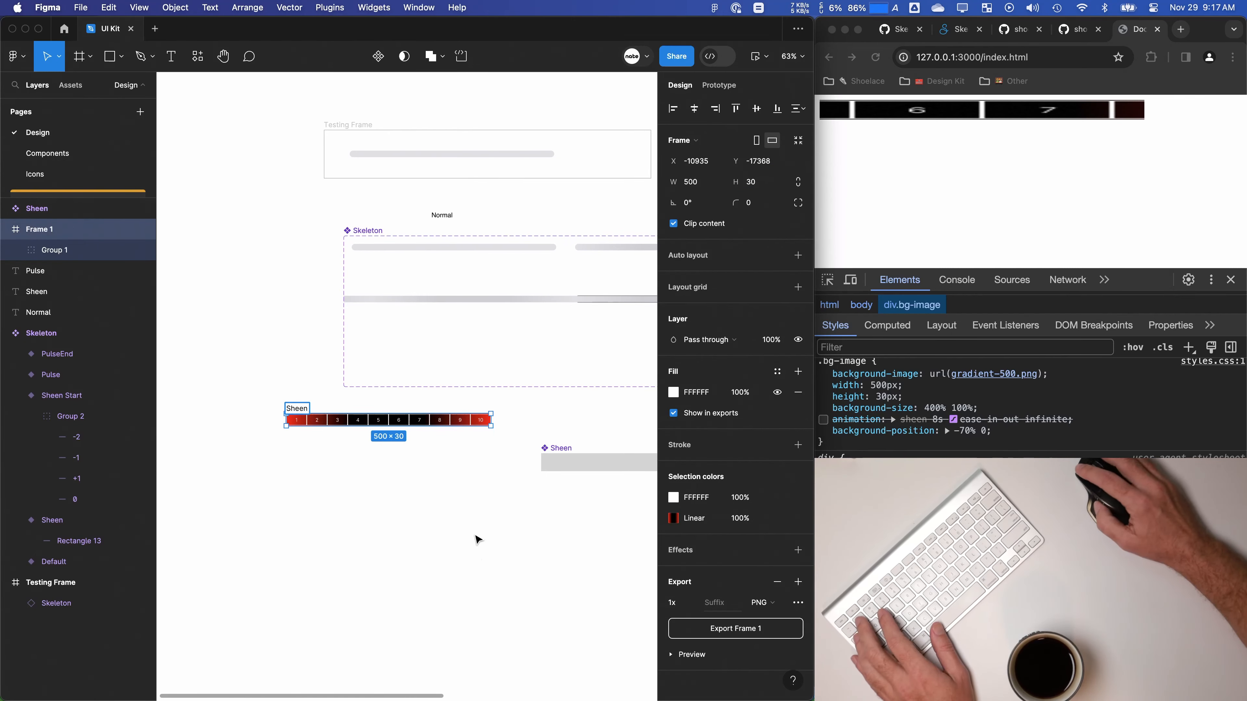
left_click(475, 537)
left_click(555, 449)
key("BackSpace")
Step: Set the height of the numbered Sheen frame to 16
left_click(337, 414)
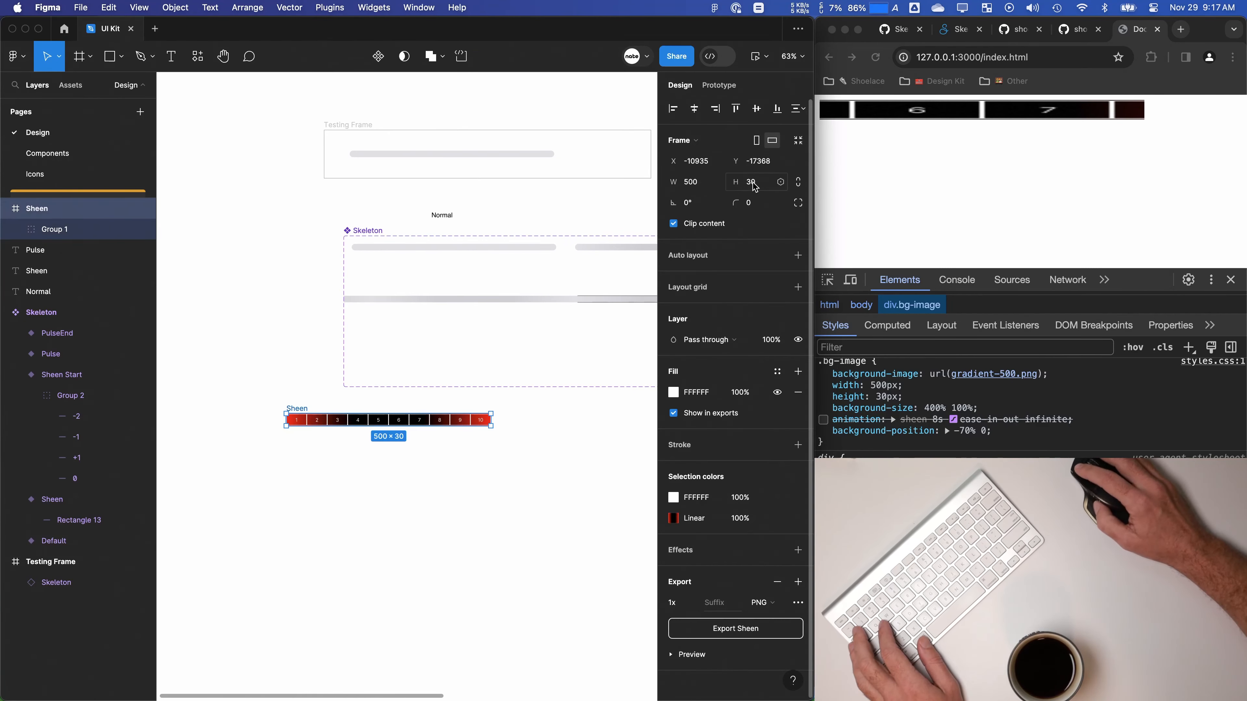
scroll(340, 444, "up", 5)
type("16")
key("Return")
Step: Select the ten number text layers in the Sheen frame's Group 1 and gather them above all the rectangle layers
left_click(15, 229)
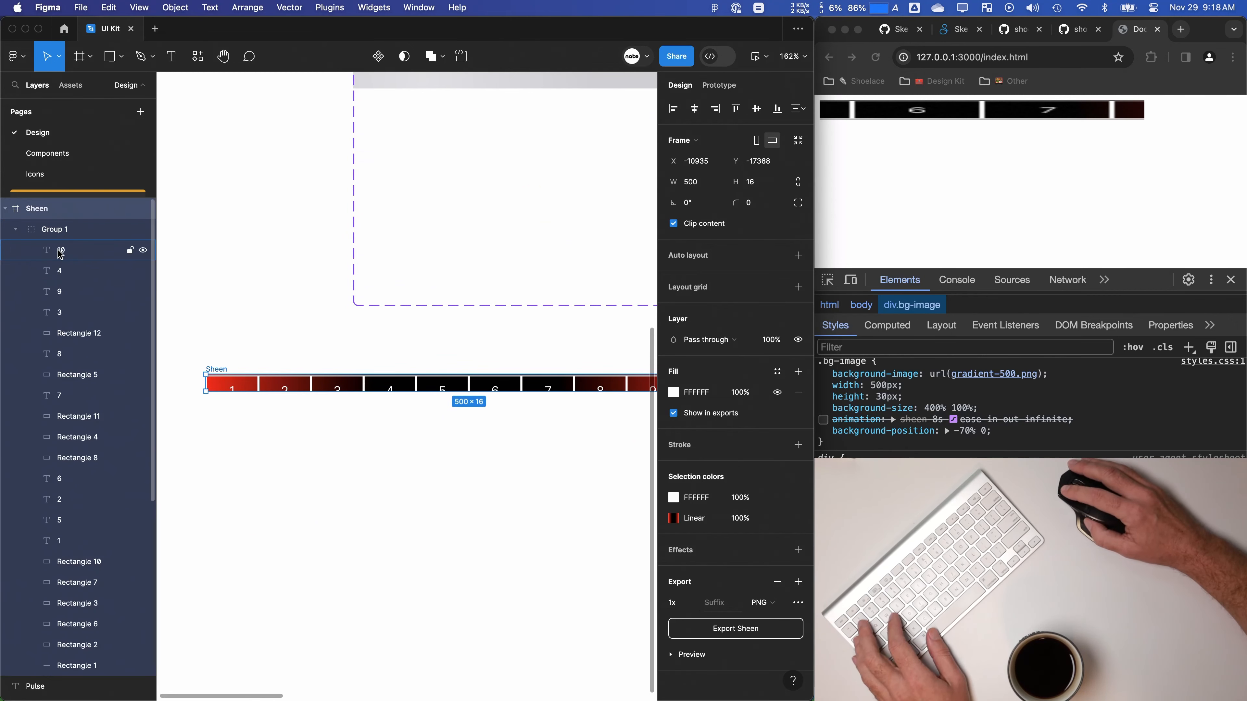
left_click(61, 250)
scroll(122, 356, "down", 2)
scroll(78, 431, "up", 2)
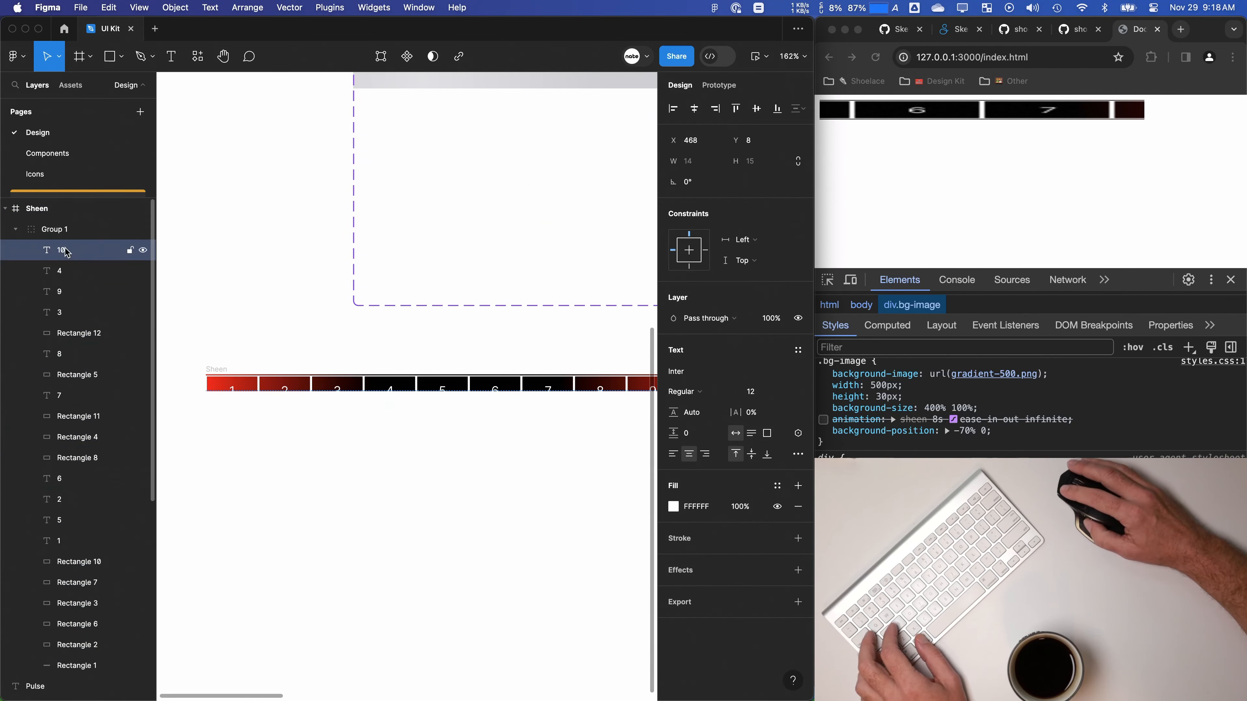
left_click(71, 317, "shift")
left_click(69, 358, "super")
left_click(69, 395, "super")
left_click(69, 478, "super")
left_click(68, 500, "super")
left_click(67, 526, "super")
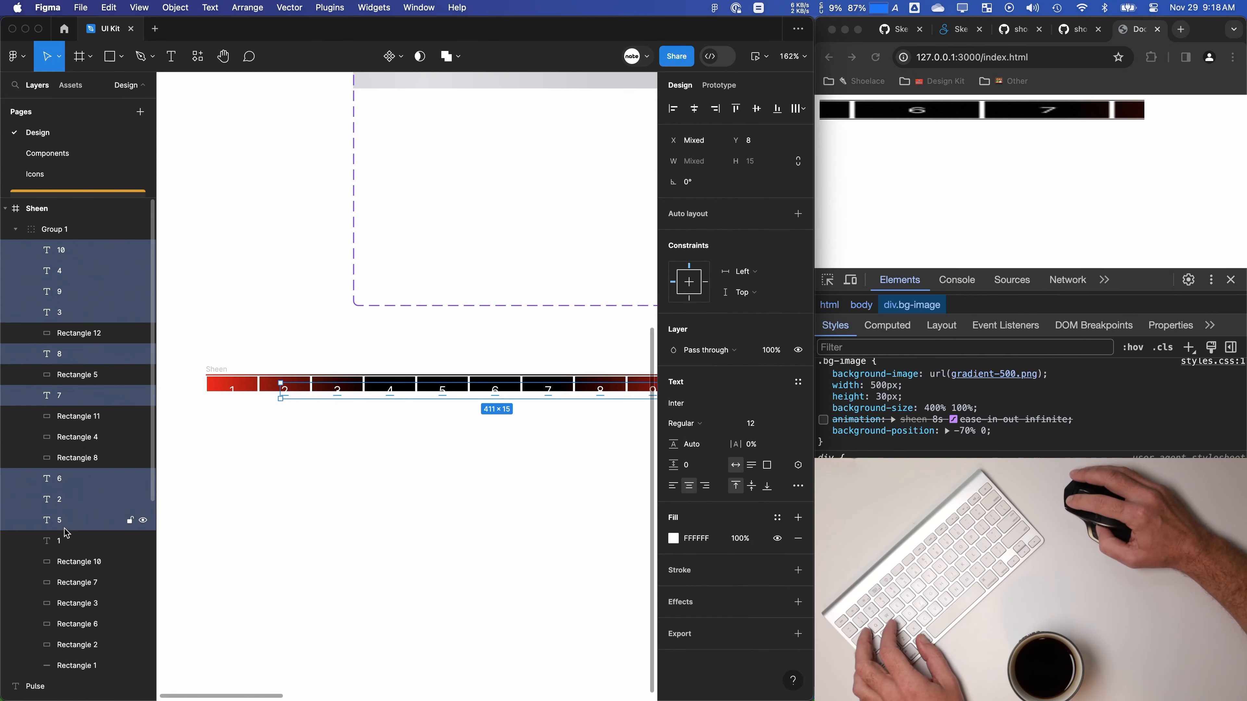
left_click(58, 541, "super")
left_click_drag(58, 541, 68, 244)
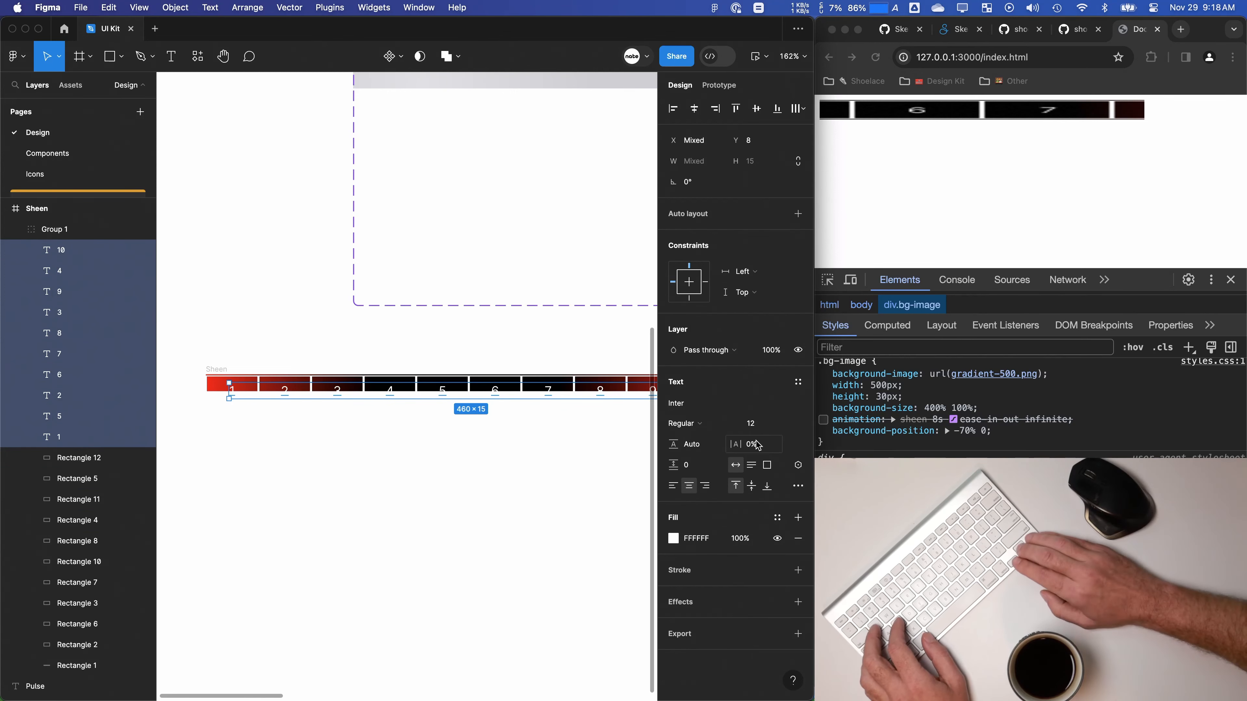
Step: Set the ten number labels' font size to 8 and move them up to Y 3
key("Up")
key("Up")
key("Up")
key("Up")
key("Up")
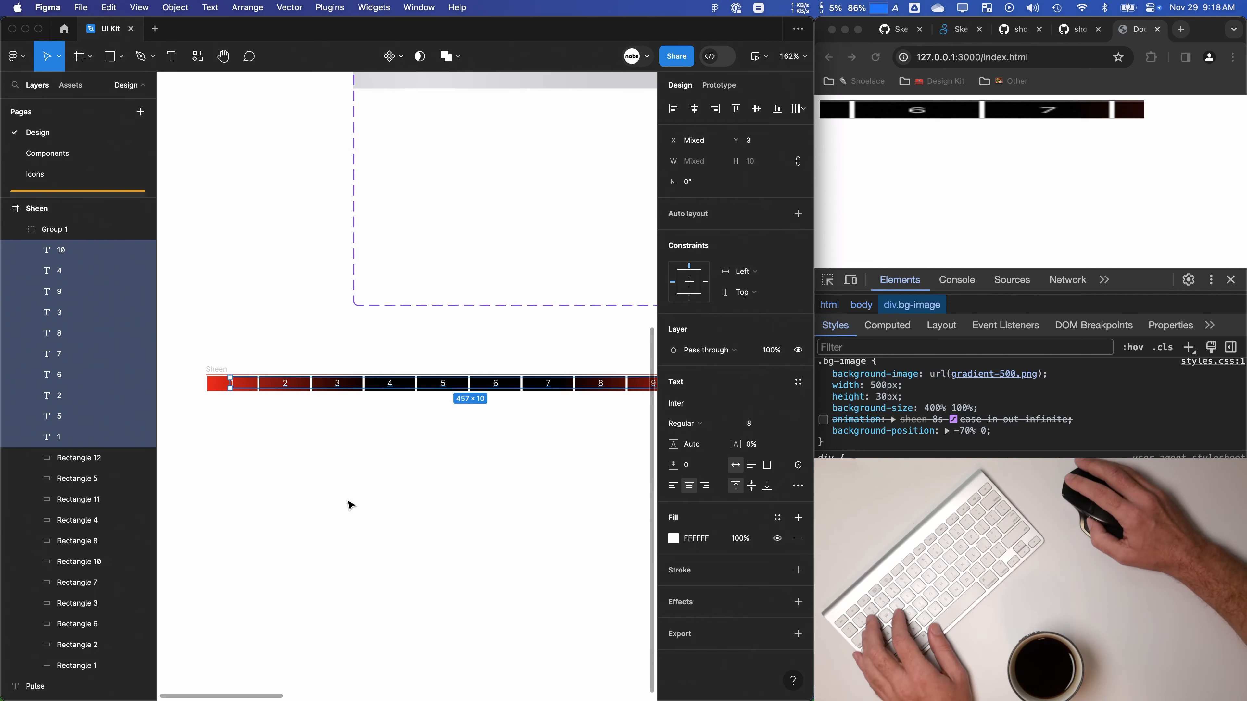
left_click(264, 412)
Step: Set the height of the ten white-outlined rectangles, Rectangle 12 through Rectangle 2, to 14
left_click(79, 458)
scroll(79, 458, "down", 3)
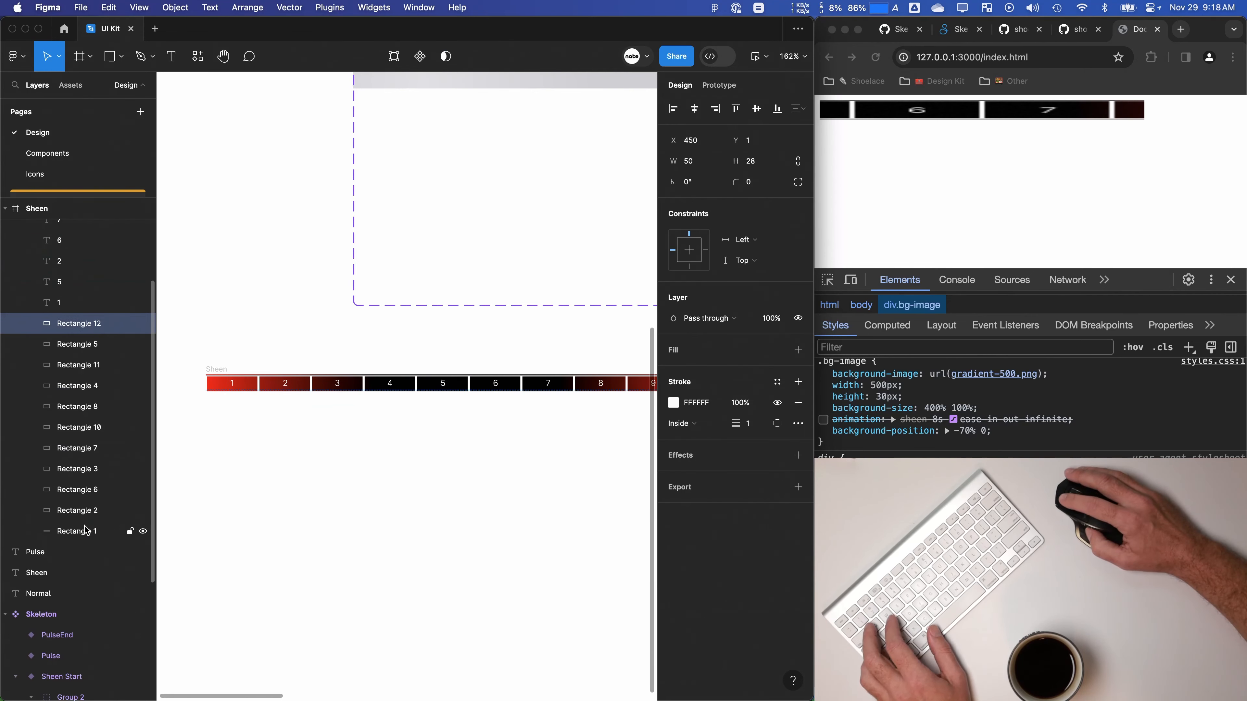
left_click(76, 531, "shift")
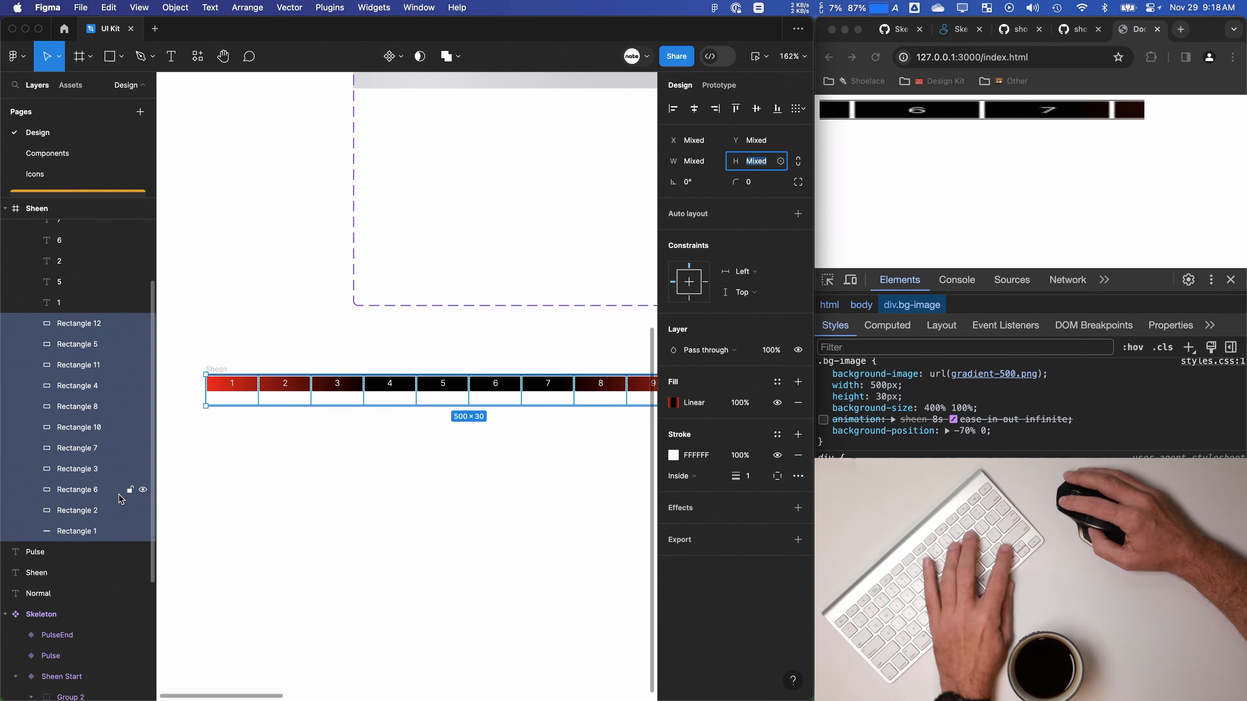
left_click(113, 531, "super")
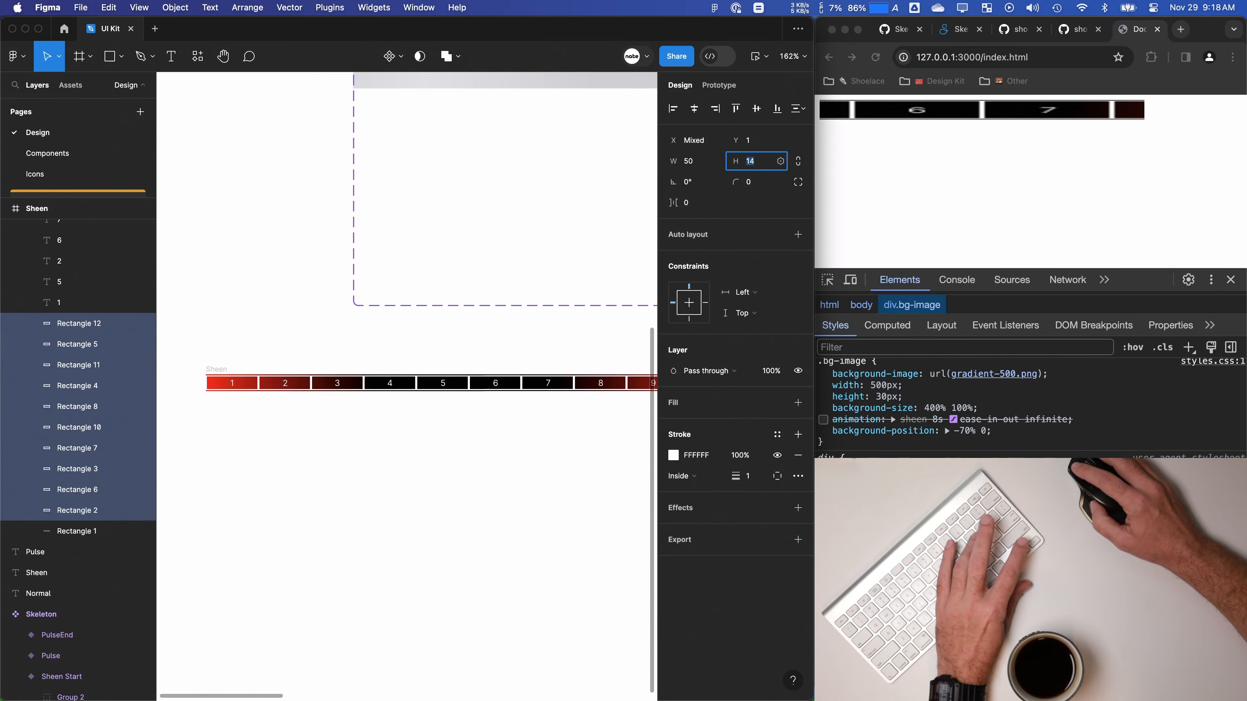
left_click(424, 507)
Step: Examine the colour stops of the linear gradient fill on Rectangle 1 in the Sheen frame
scroll(413, 507, "down", 3)
scroll(401, 507, "right", 2)
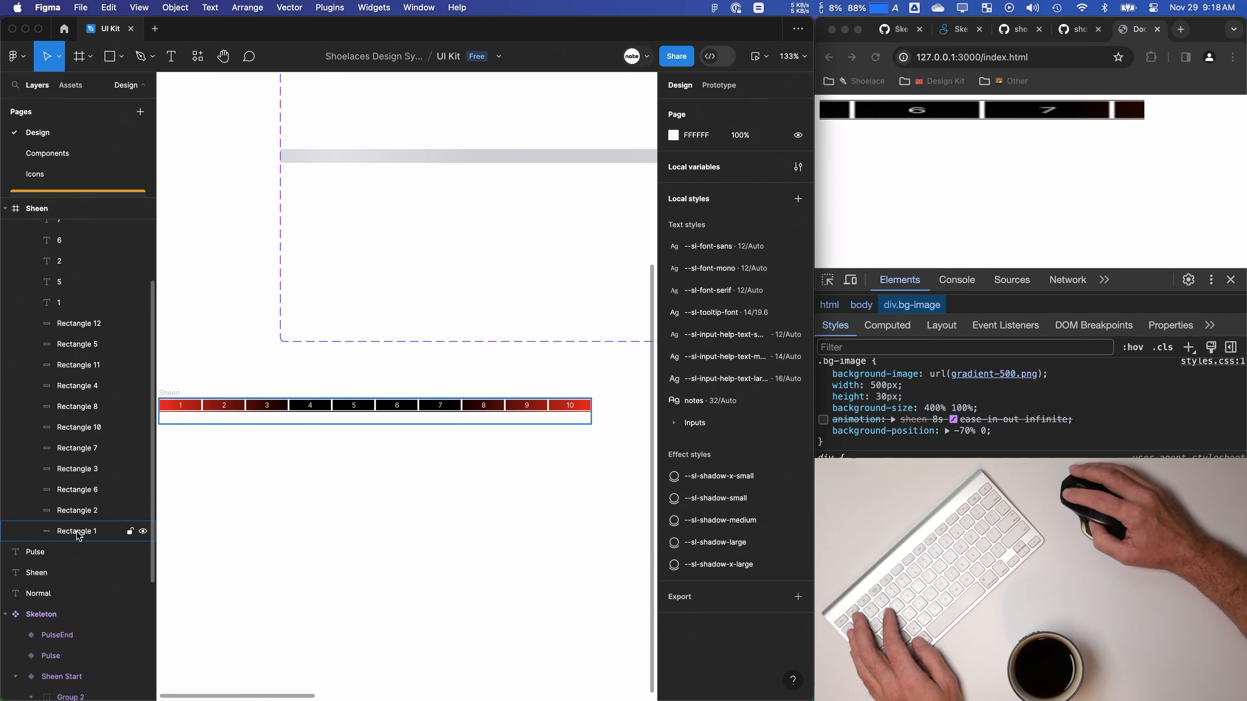
left_click(78, 532)
scroll(526, 418, "down", 4)
left_click(673, 371)
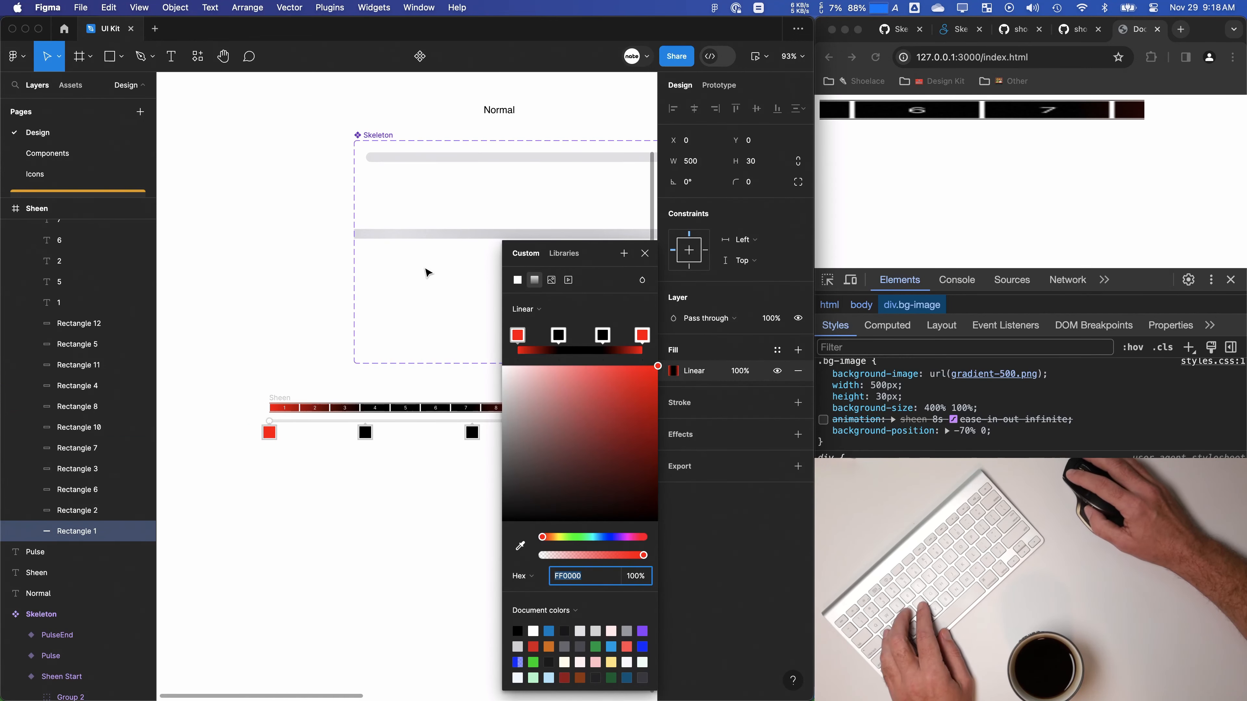
scroll(428, 273, "right", 3)
scroll(428, 273, "up", 1)
key("Escape")
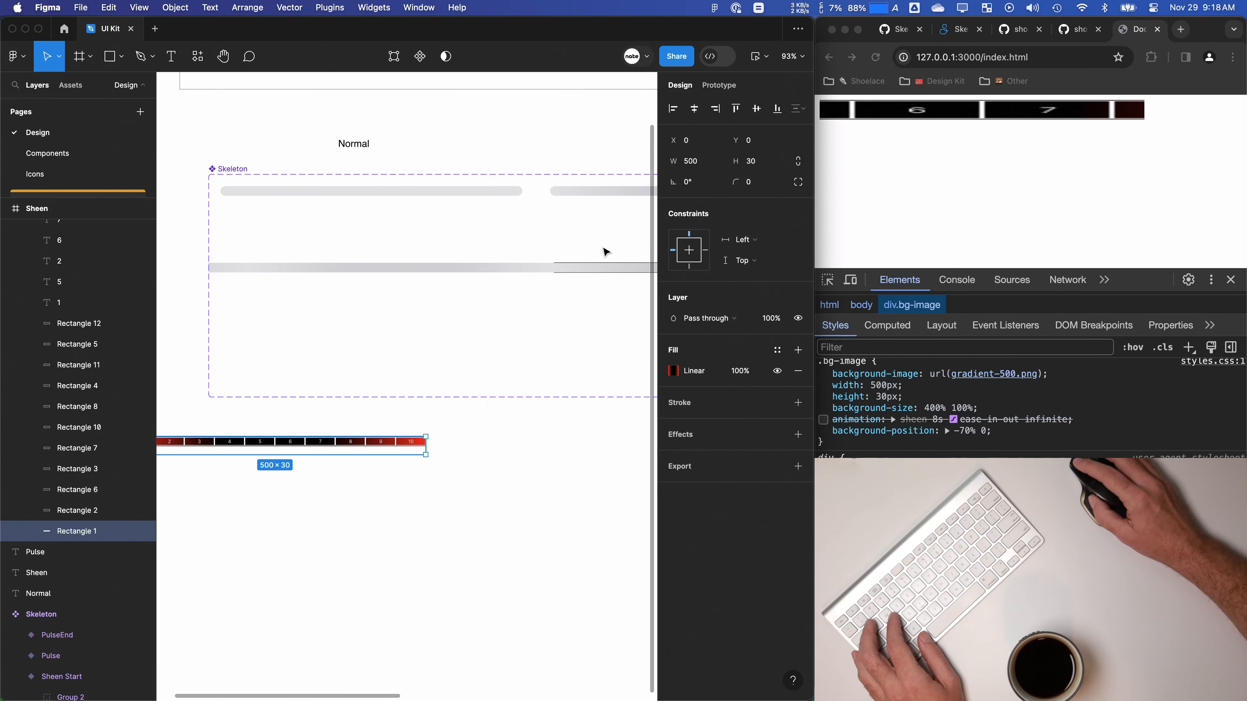
Step: Select the -1 gradient rectangle in the Sheen Start variant's Group 2 and return to the Sheen frame's layers
left_click(537, 269)
left_click(31, 504)
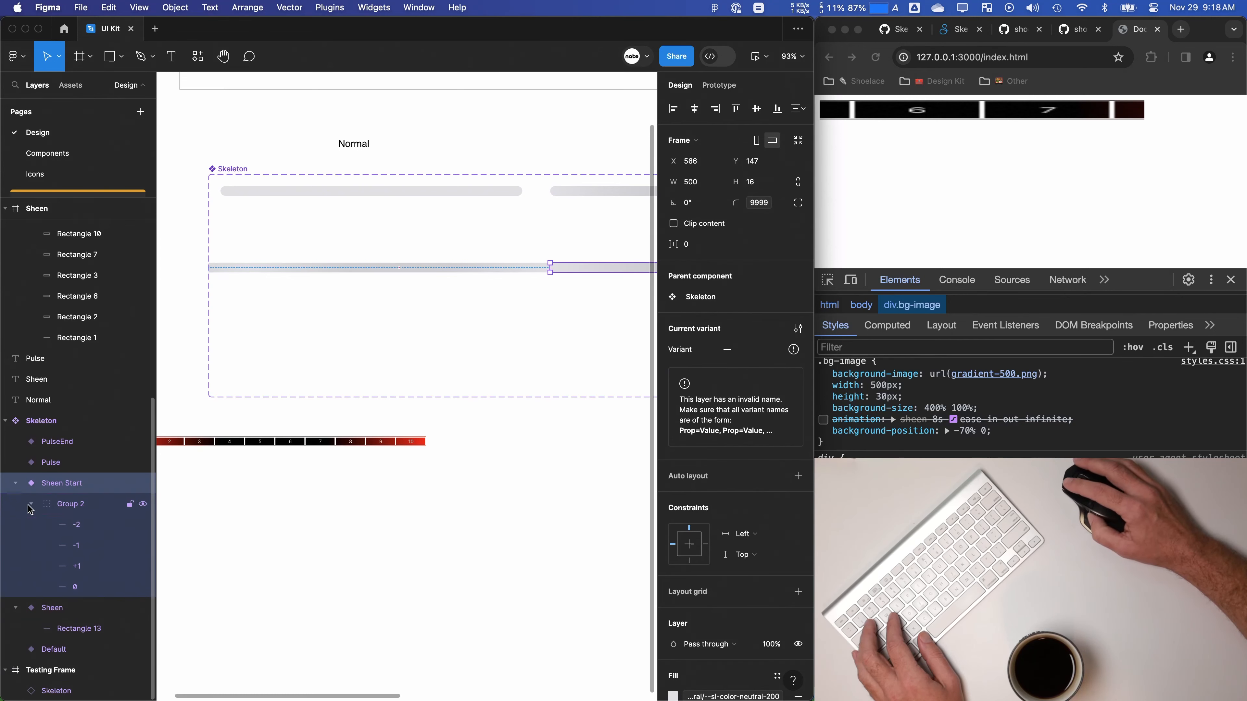
left_click(76, 545)
scroll(76, 272, "up", 7)
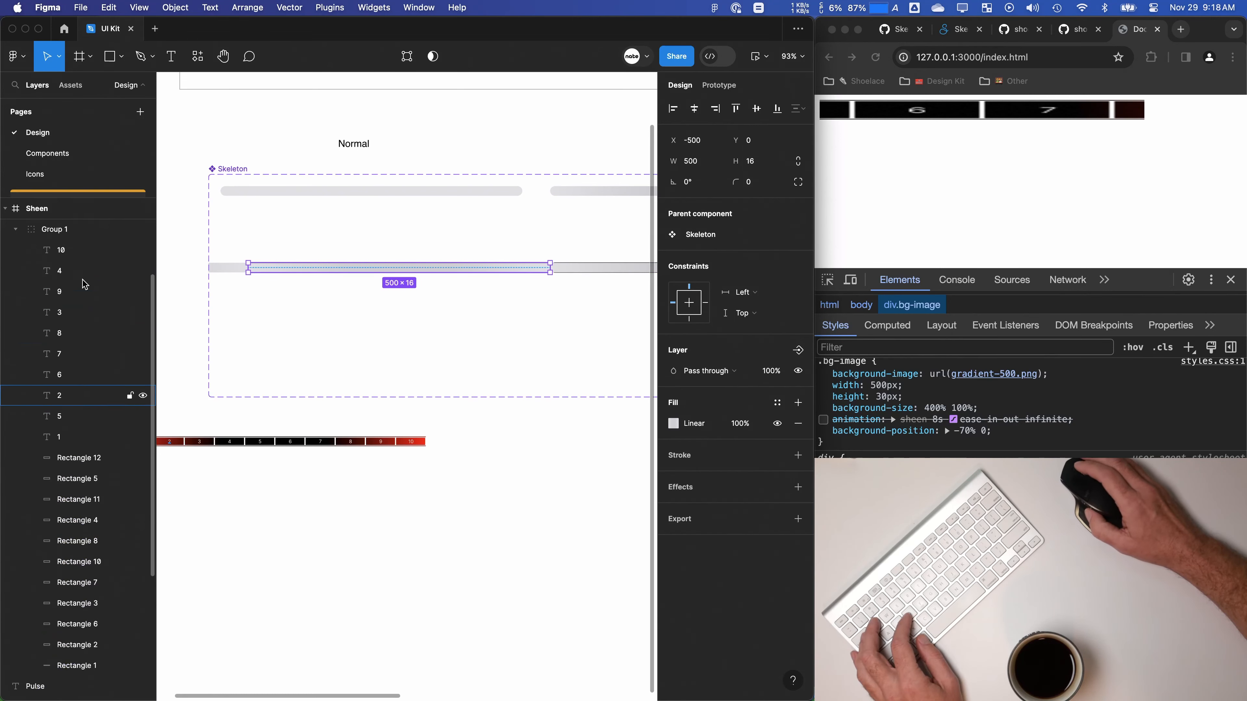
Step: Paste the grey gradient bar into Group 1 of the Sheen frame as its lowest layer and rename it bg
left_click(63, 232)
key("super+v")
left_click_drag(62, 250, 71, 516)
double_click(71, 516)
type("bg")
key("Return")
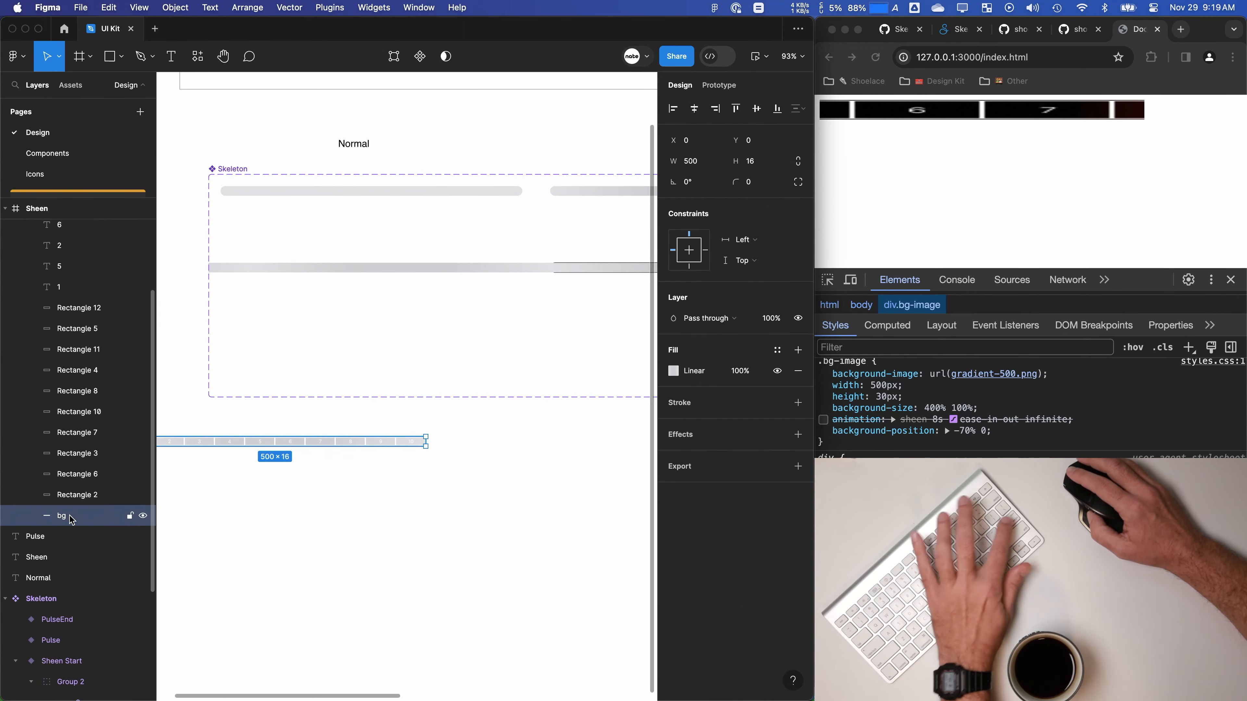
Step: Turn the Sheen frame holding the numbered gradient strip into a component
scroll(450, 492, "up", 3)
left_click(398, 504)
left_click(547, 309)
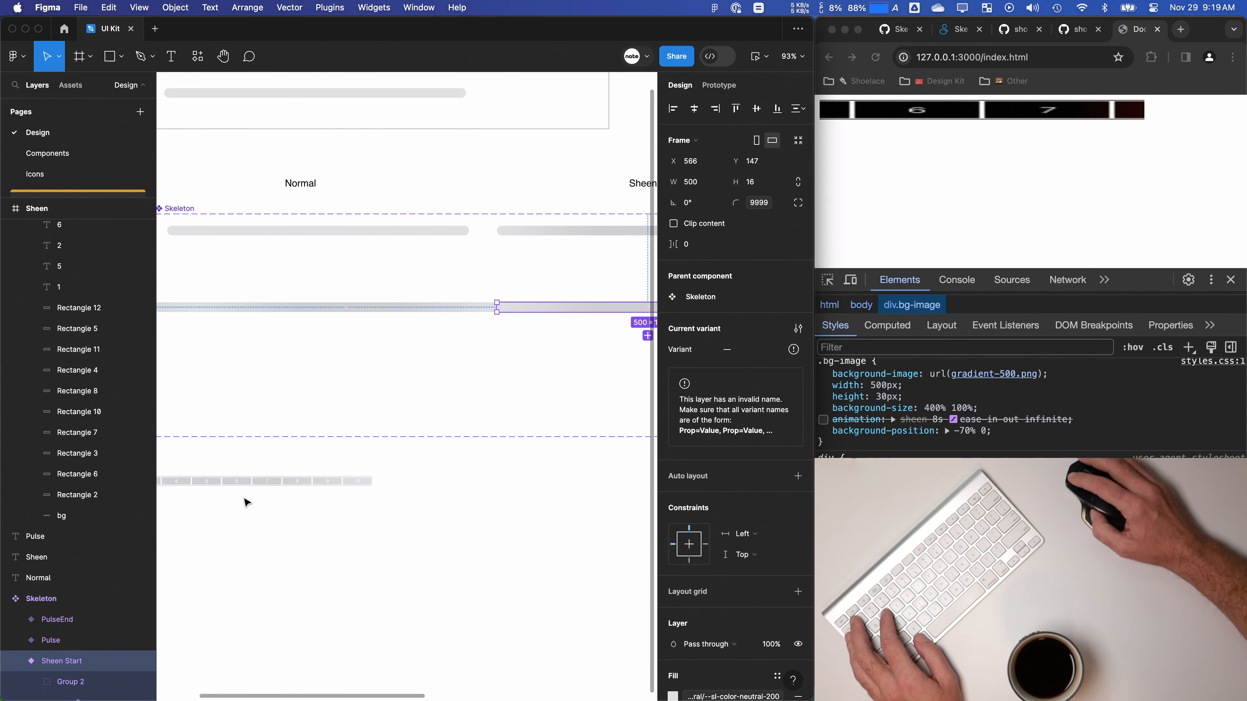
left_click(70, 85)
key("Escape")
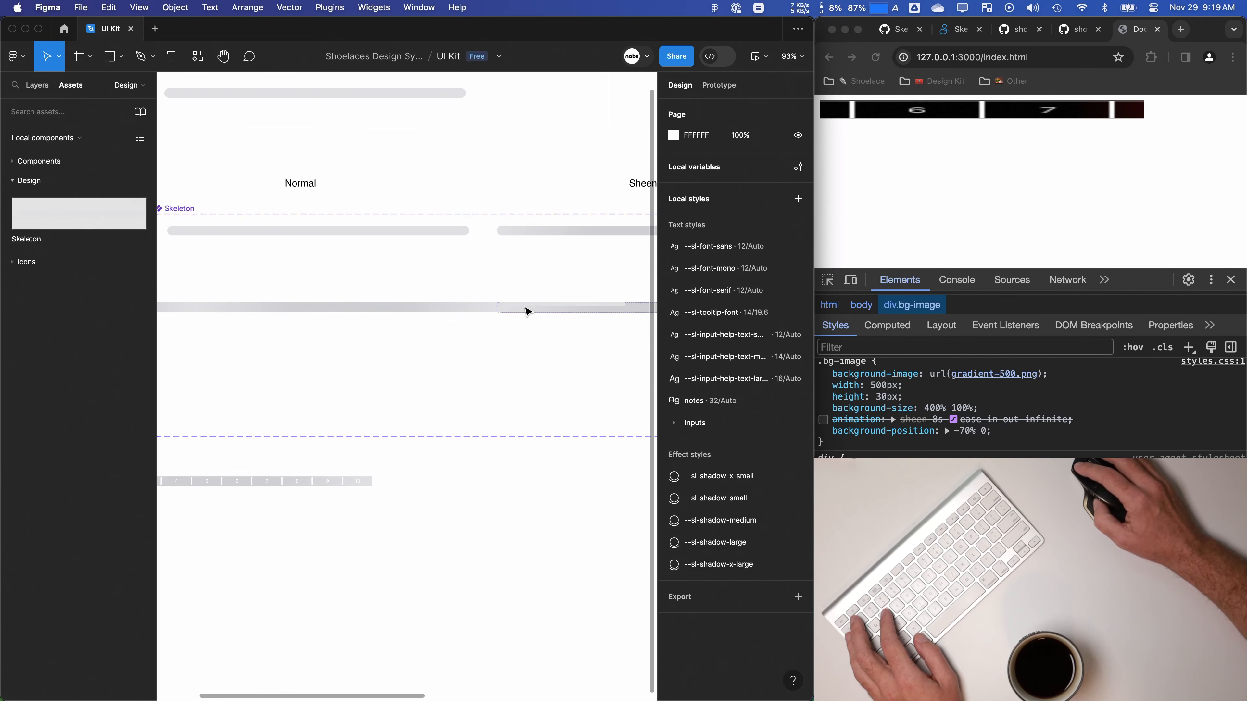
scroll(508, 357, "right", 5)
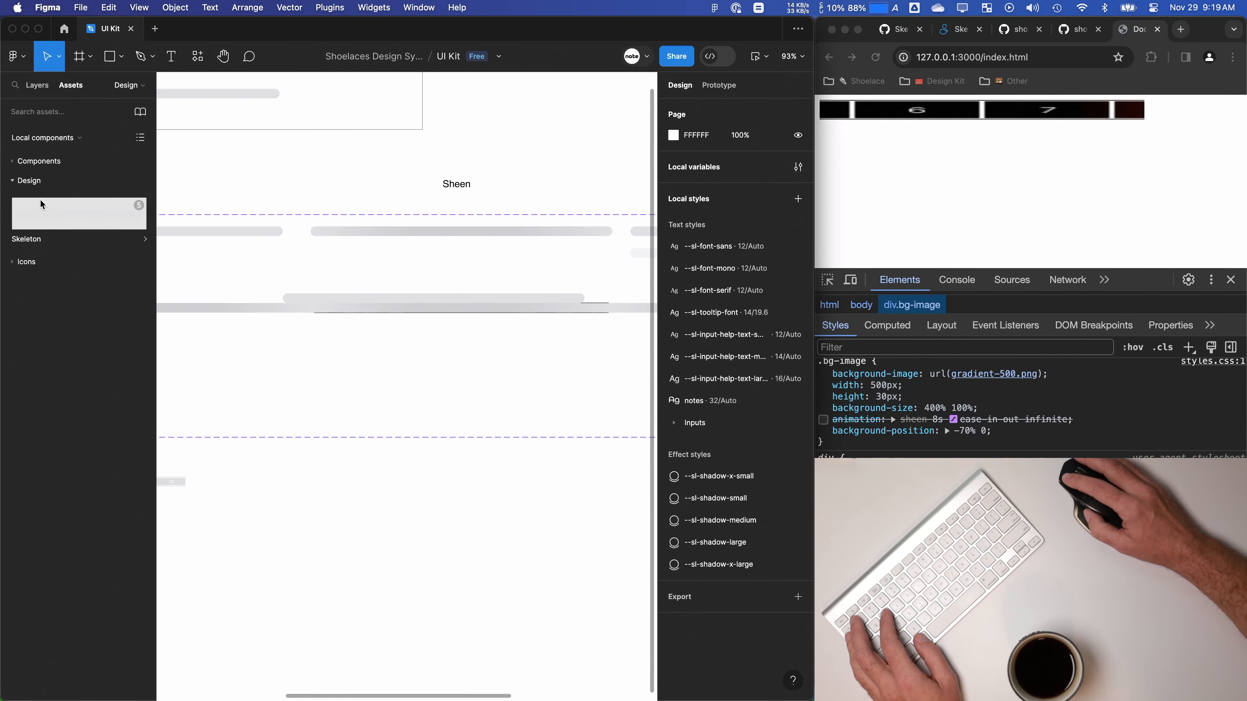
scroll(344, 410, "left", 10)
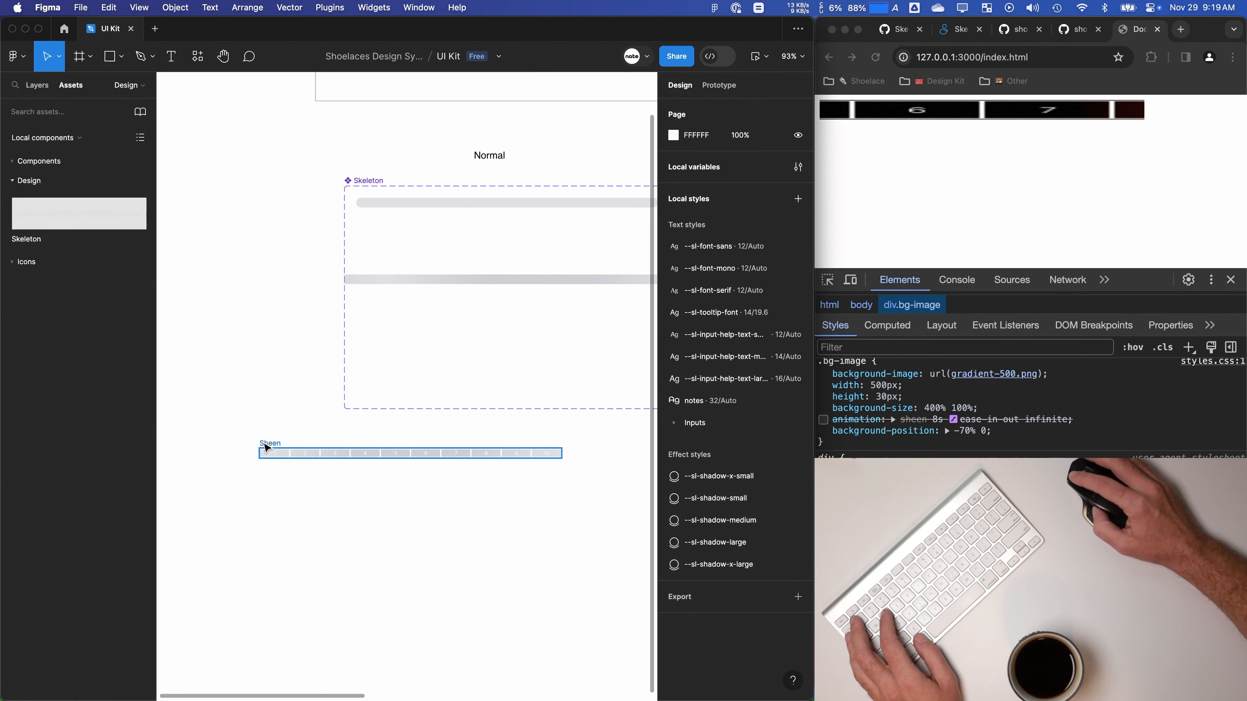
left_click(271, 448)
left_click(378, 57)
Step: Delete the stray Skeleton instance over the Sheen Start variant and place an instance of the Sheen component there
scroll(343, 266, "right", 8)
left_click(395, 262)
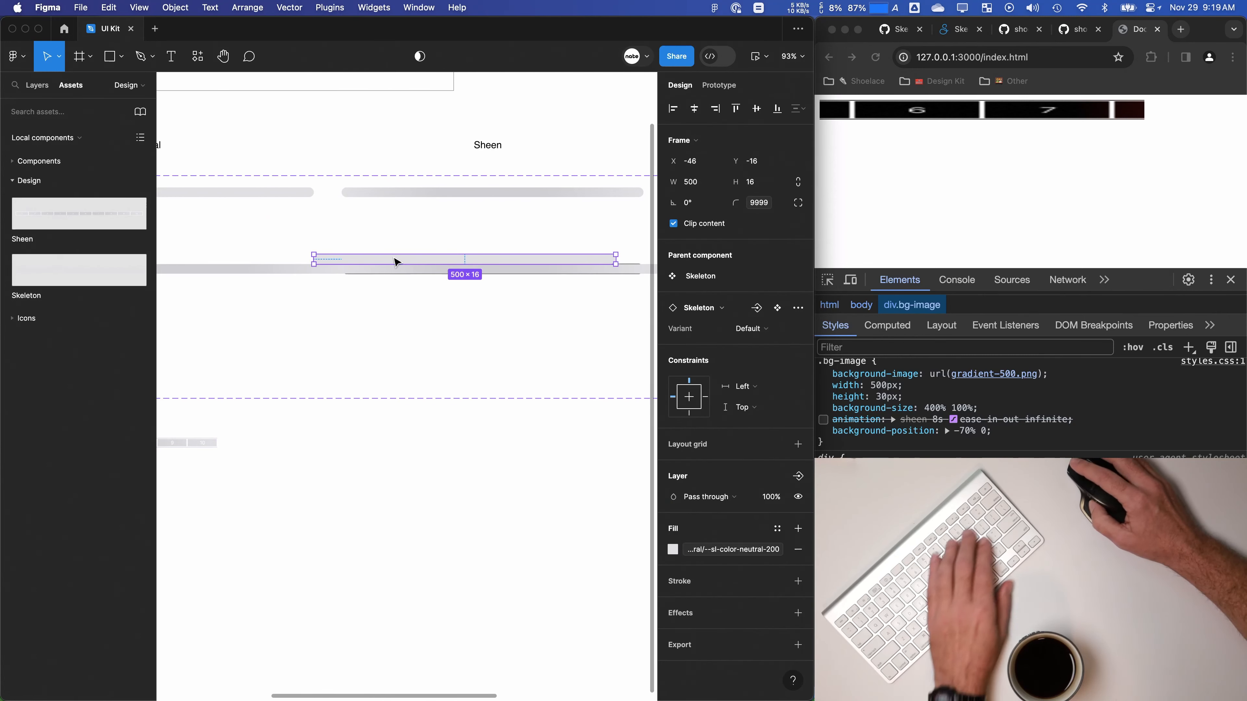
key("BackSpace")
left_click_drag(397, 266, 399, 265)
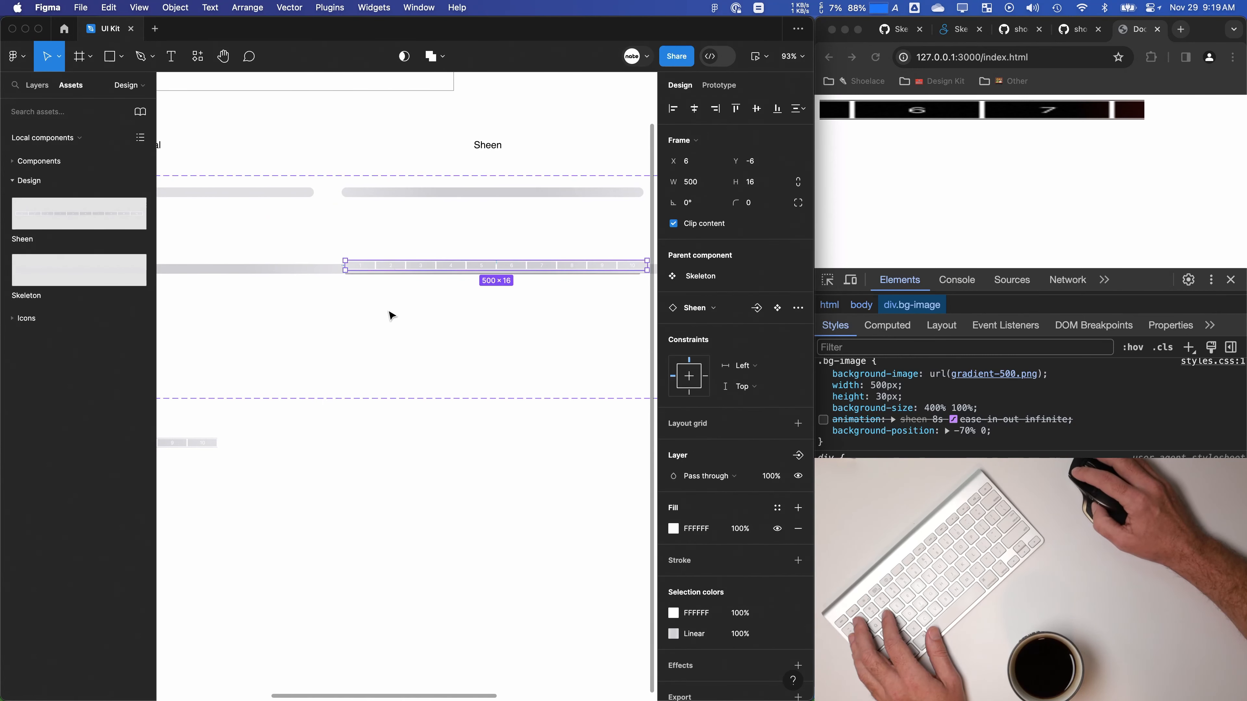
Step: Move the Sheen instance into Group 2 inside the Sheen Start variant
left_click(388, 310)
scroll(219, 154, "left", 2)
left_click(37, 85)
scroll(179, 422, "down", 4)
scroll(83, 393, "up", 4)
left_click(16, 229)
left_click(73, 436)
left_click(77, 498, "shift")
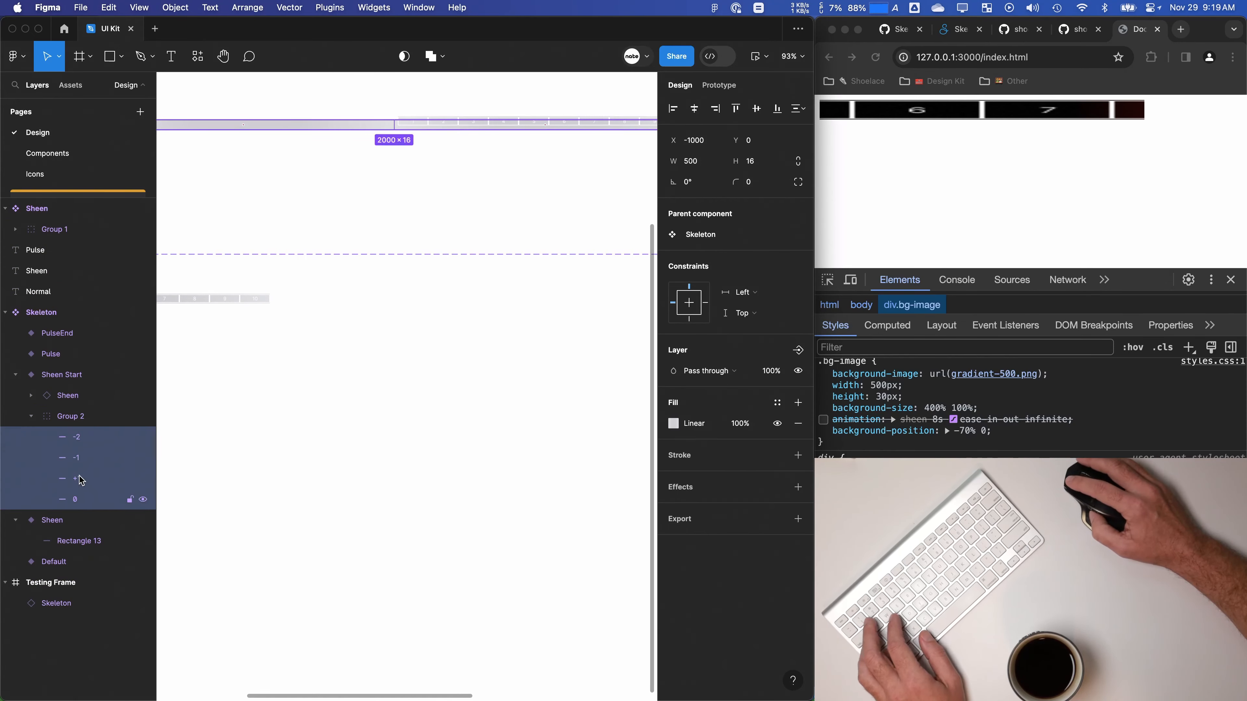
left_click(61, 419)
left_click_drag(73, 396, 86, 433)
Step: Delete the four old gradient rectangles -2, -1, +1 and 0 from Group 2
left_click(81, 437)
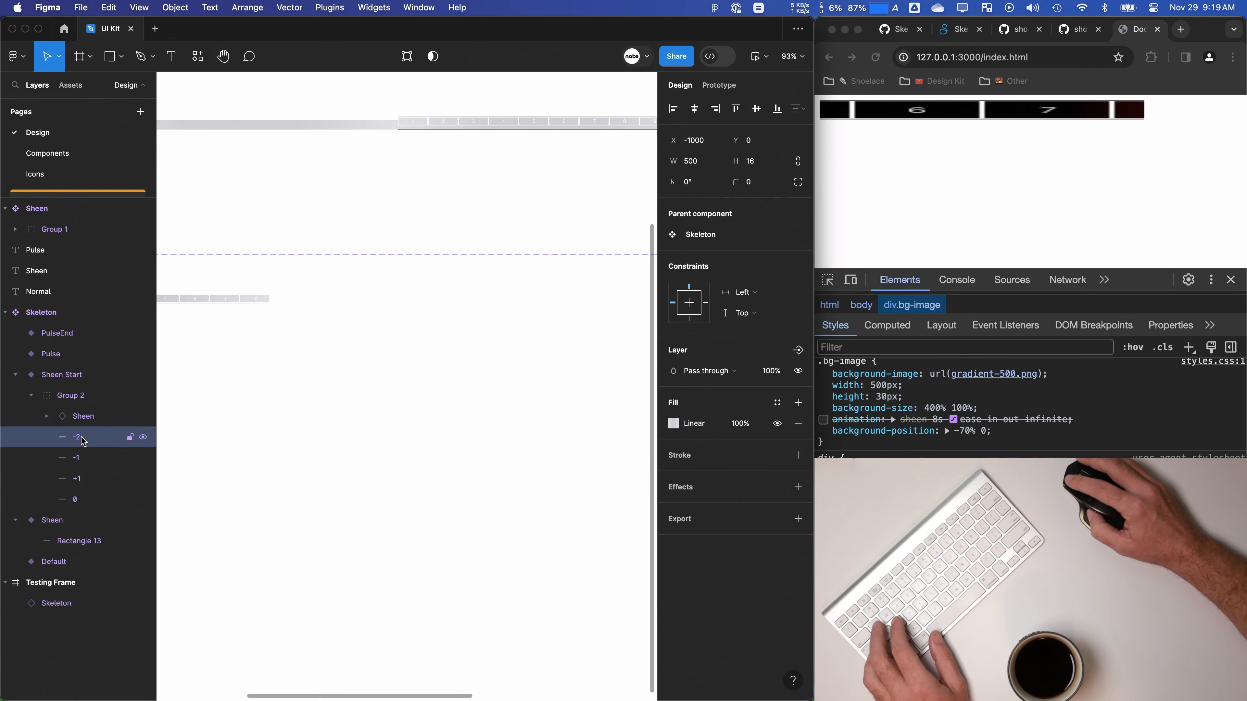
left_click(85, 498, "shift")
key("BackSpace")
Step: Rename the Sheen instance in Group 2 as 0 and set its X and Y positions to 0
double_click(85, 416)
type("0")
key("Return")
left_click_drag(467, 219, 345, 413)
left_click(692, 161)
key("BackSpace")
type("0")
key("Tab")
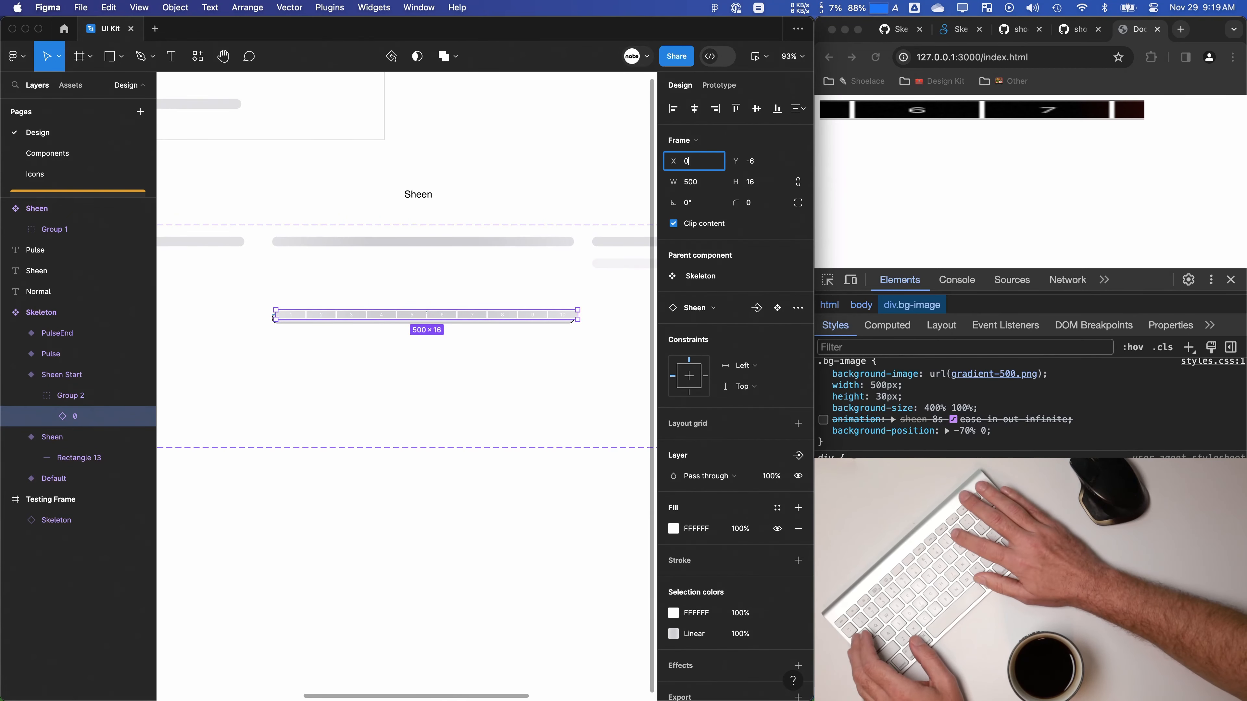
type("0")
key("Tab")
left_click(381, 353)
scroll(342, 334, "up", 3)
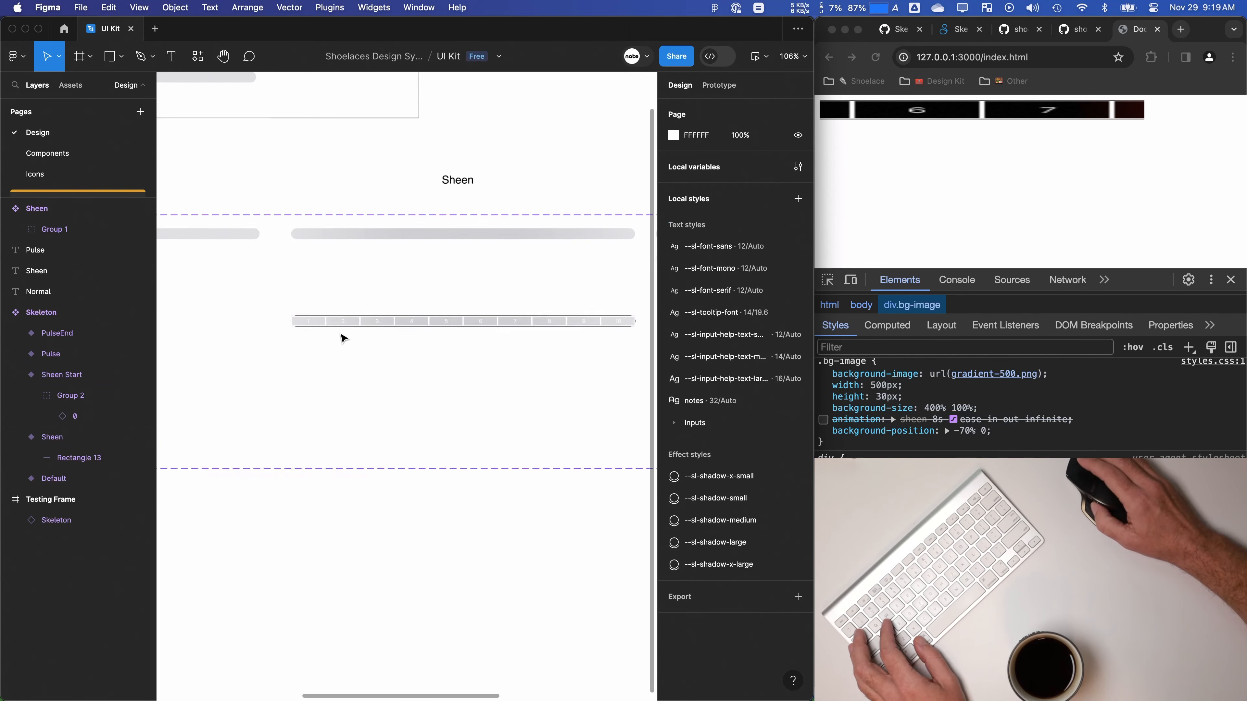
left_click(325, 323)
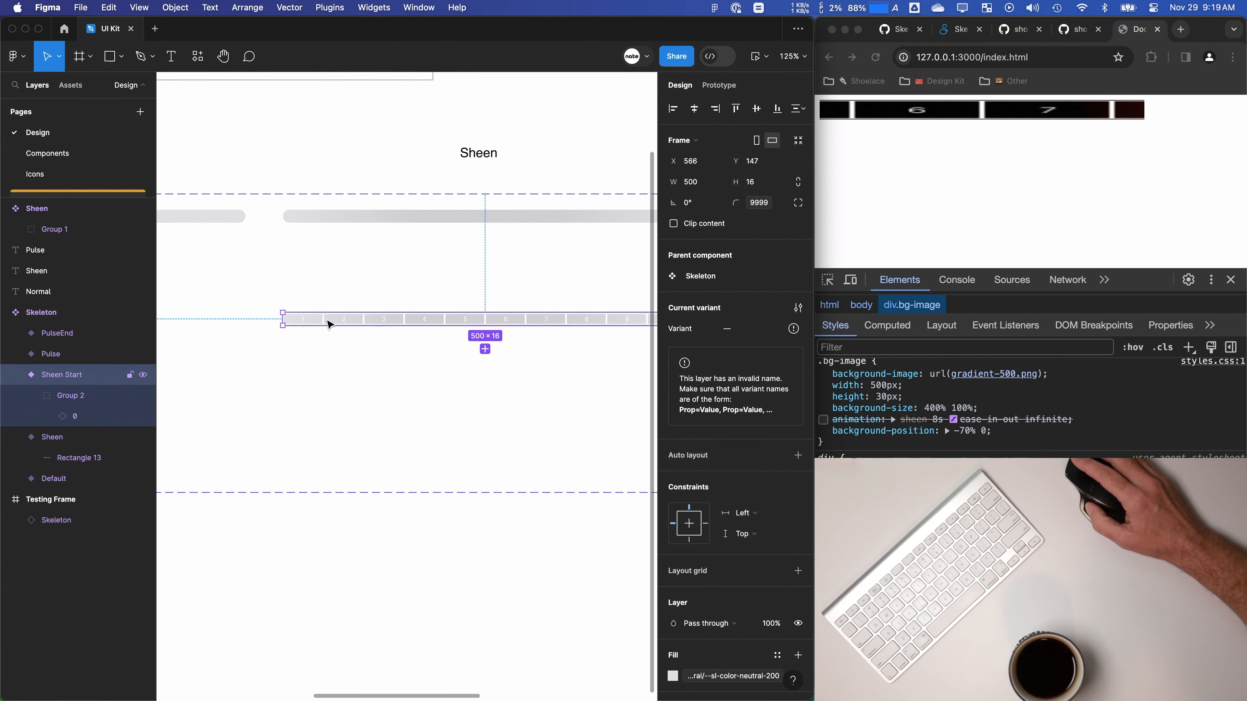
left_click(308, 353)
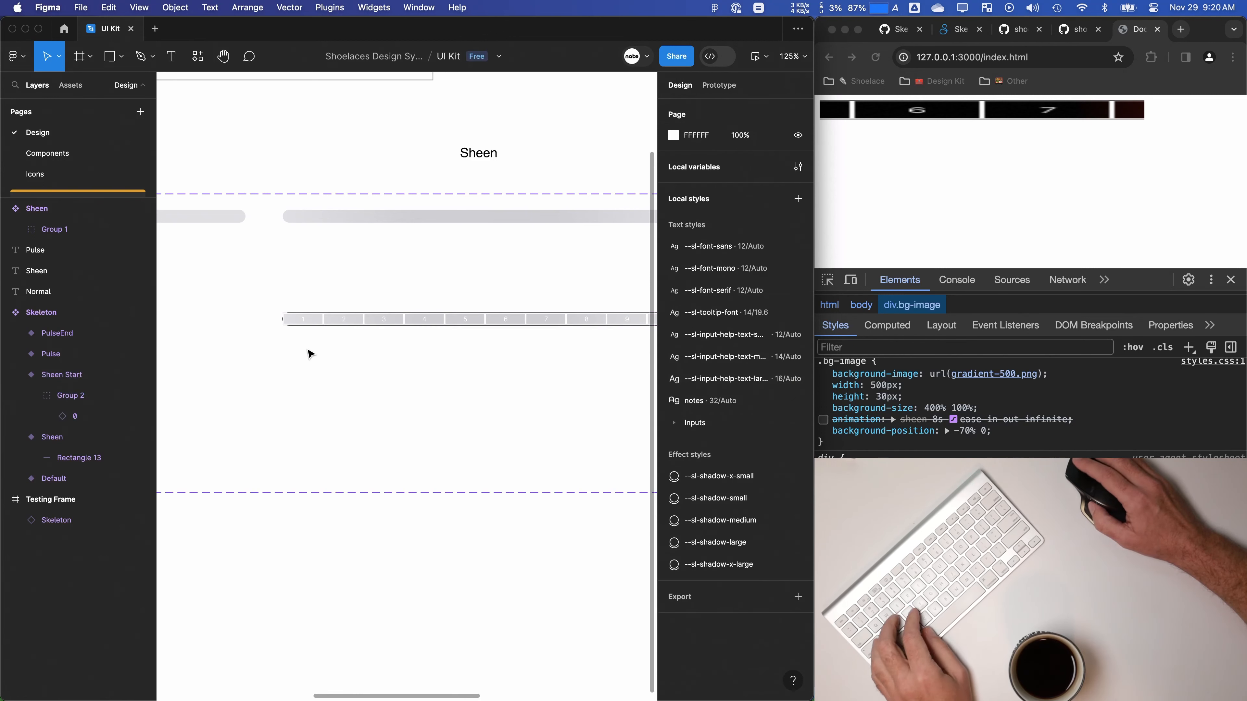
left_click_drag(309, 354, 387, 392)
left_click(395, 359)
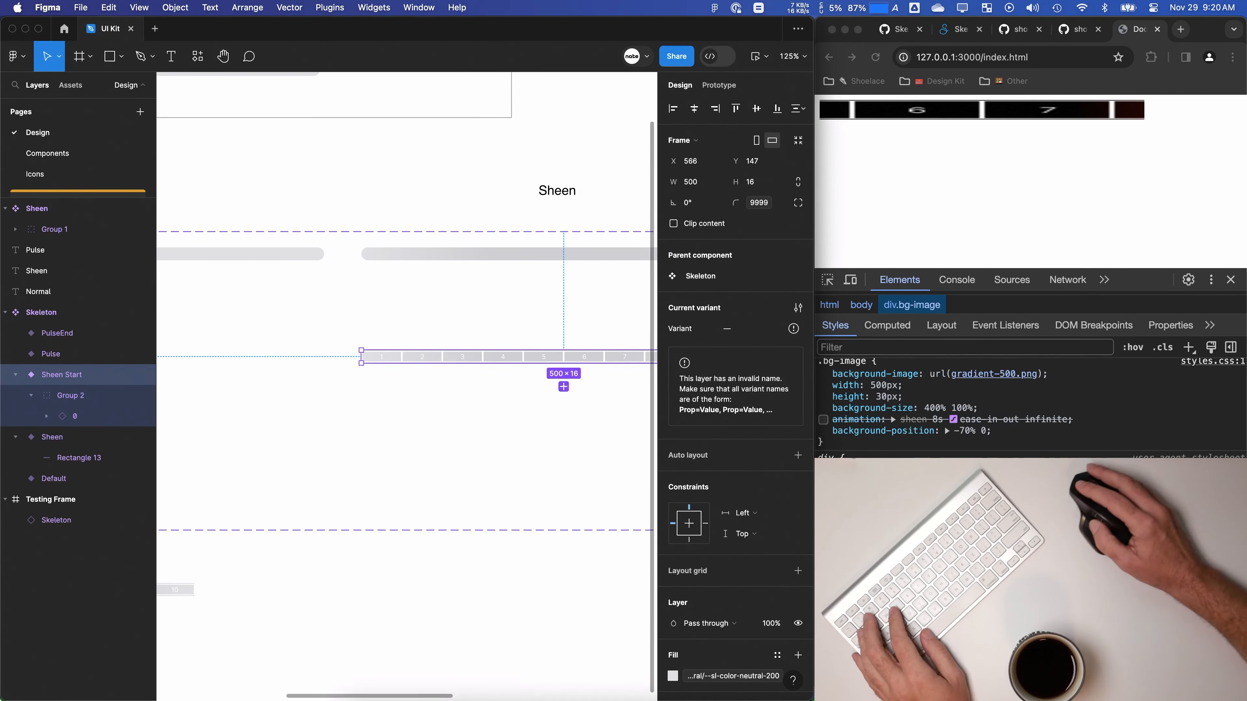
mouse_move(2, 699)
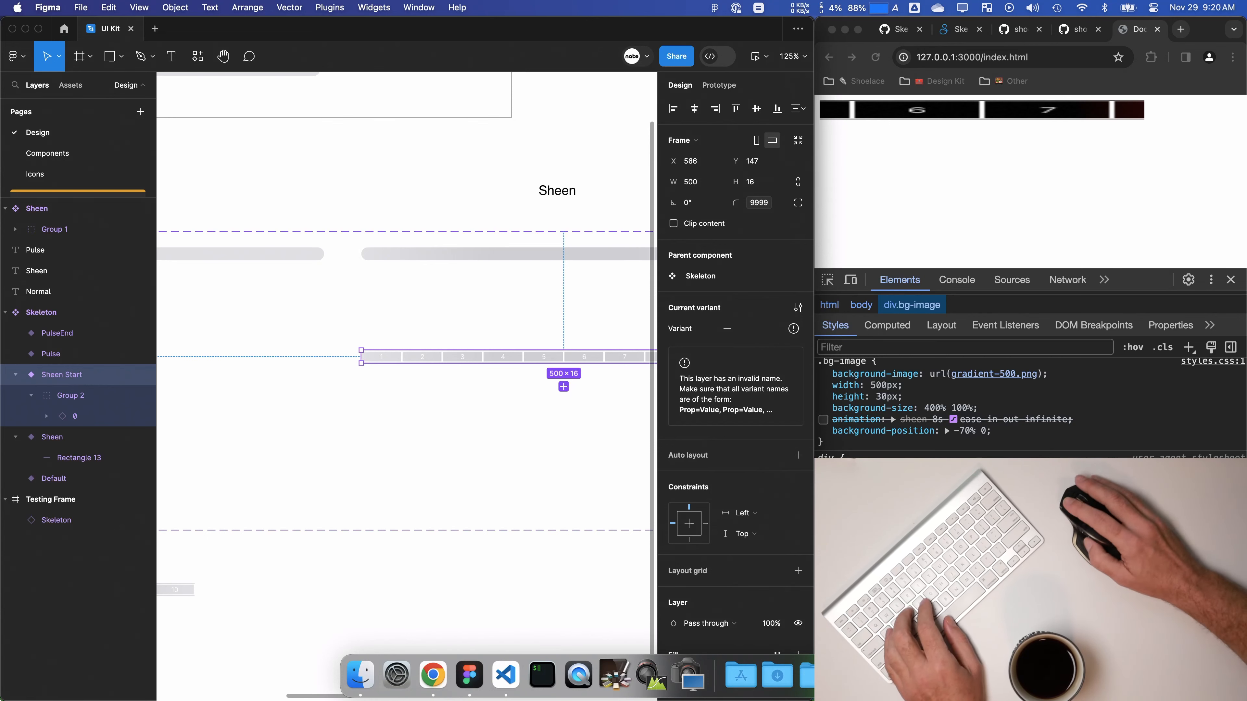
Step: Duplicate instance 0 in Group 2 and set the copy's X position to 500
left_click(110, 392)
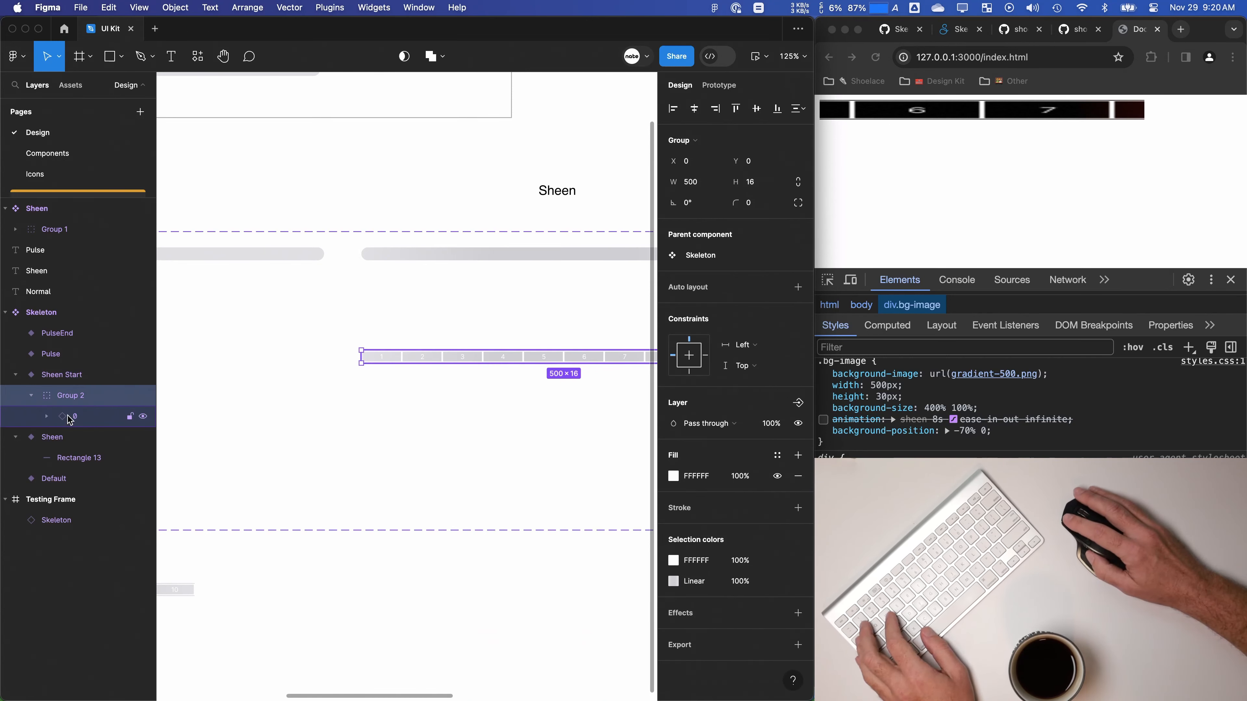
left_click(69, 419)
key("super+d")
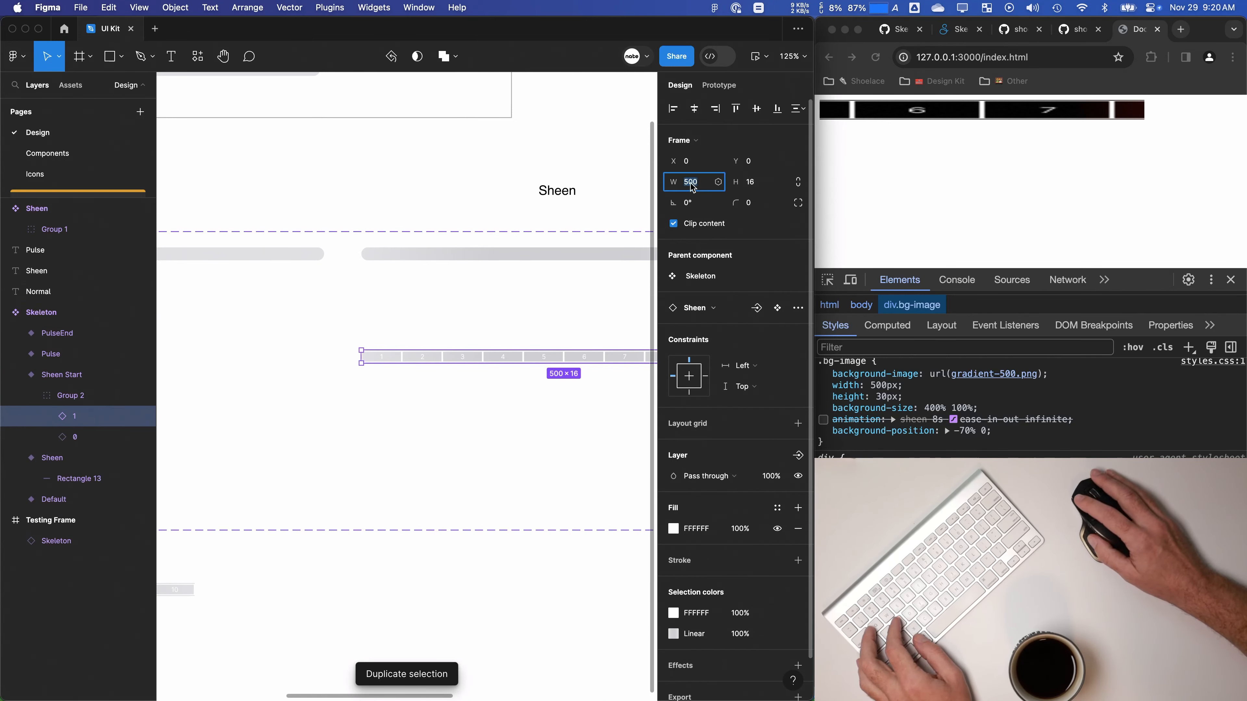
type("500")
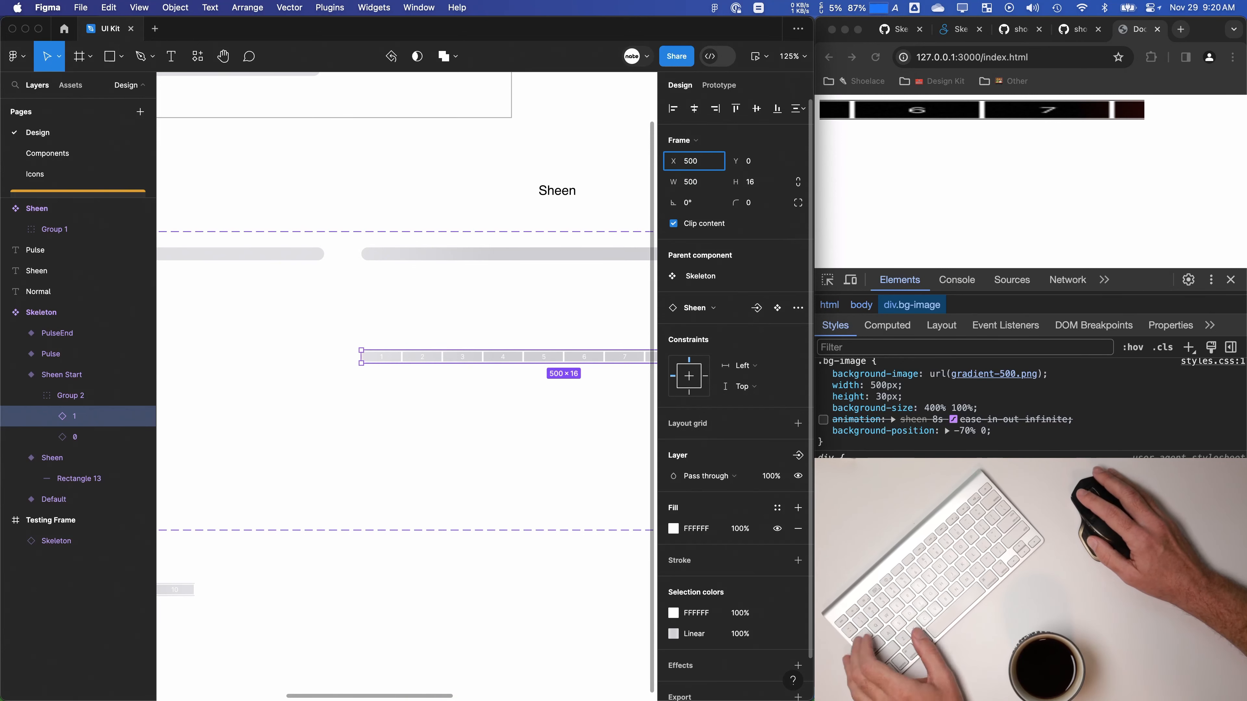
key("Tab")
Step: Duplicate instance 0 again, rename the copy as -1 and set its X position to -500
left_click(64, 438, "shift")
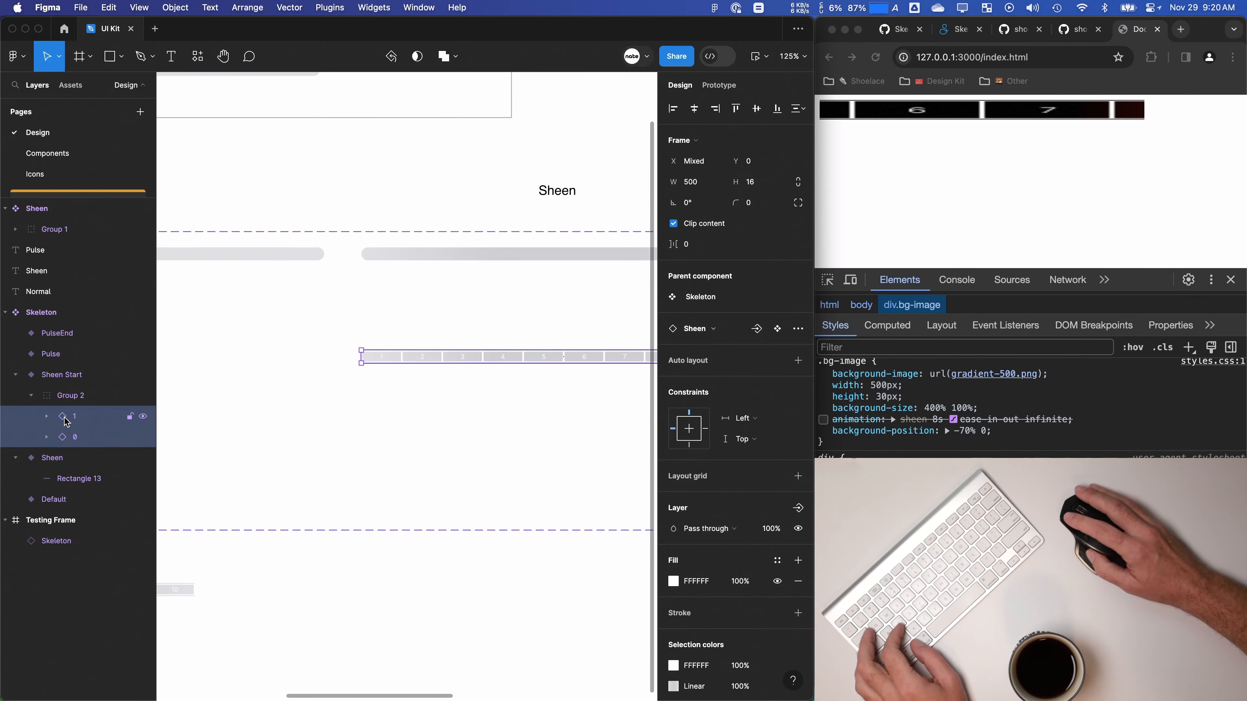
left_click(68, 421)
key("super+d")
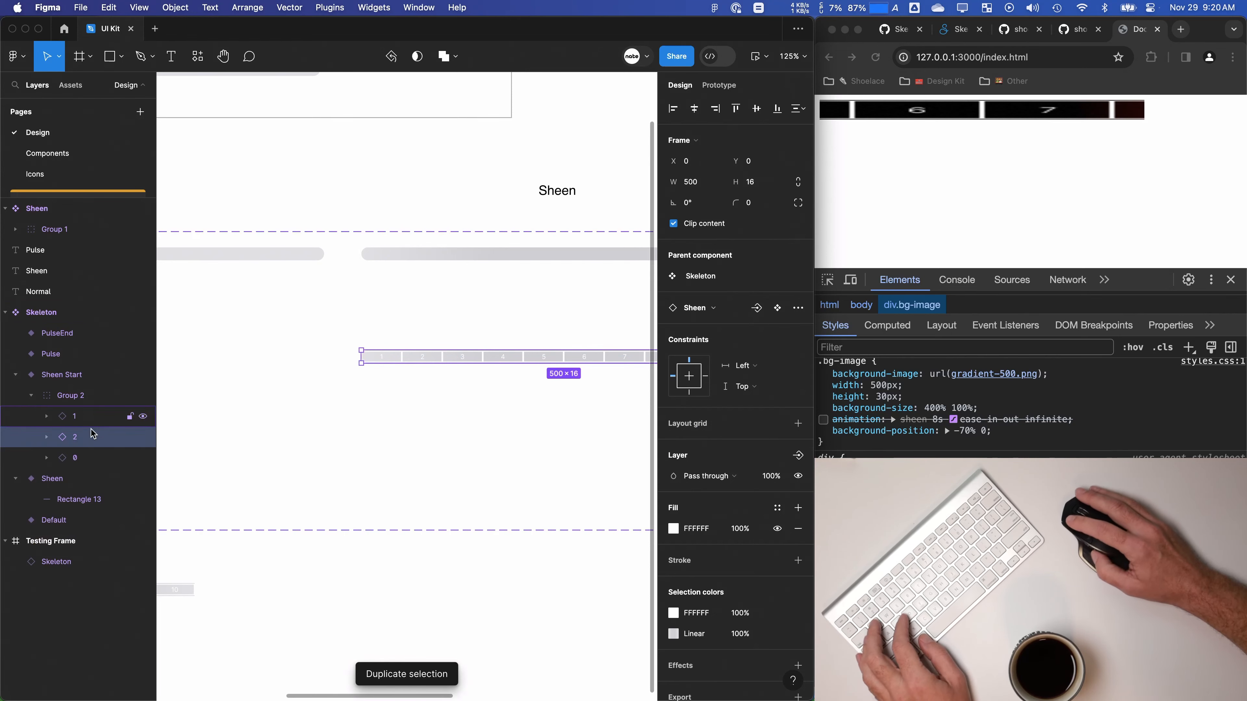
type("-1")
key("Return")
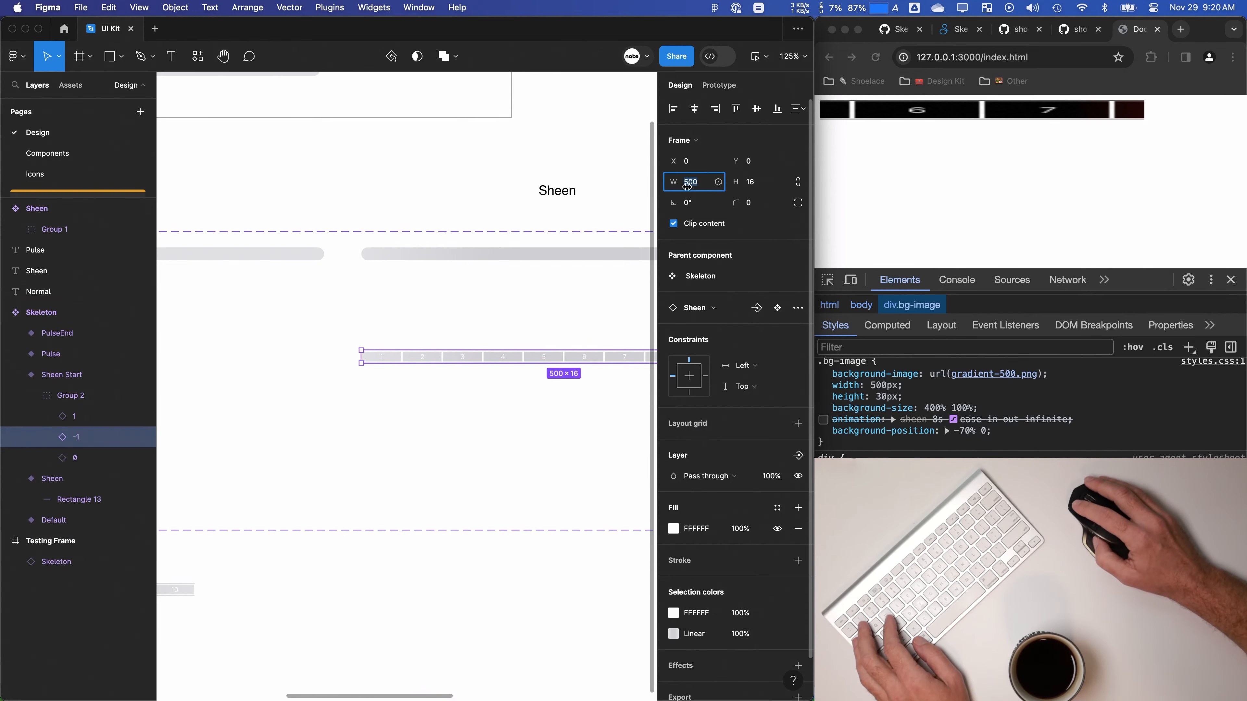
type("-500")
key("Return")
scroll(476, 442, "left", 5)
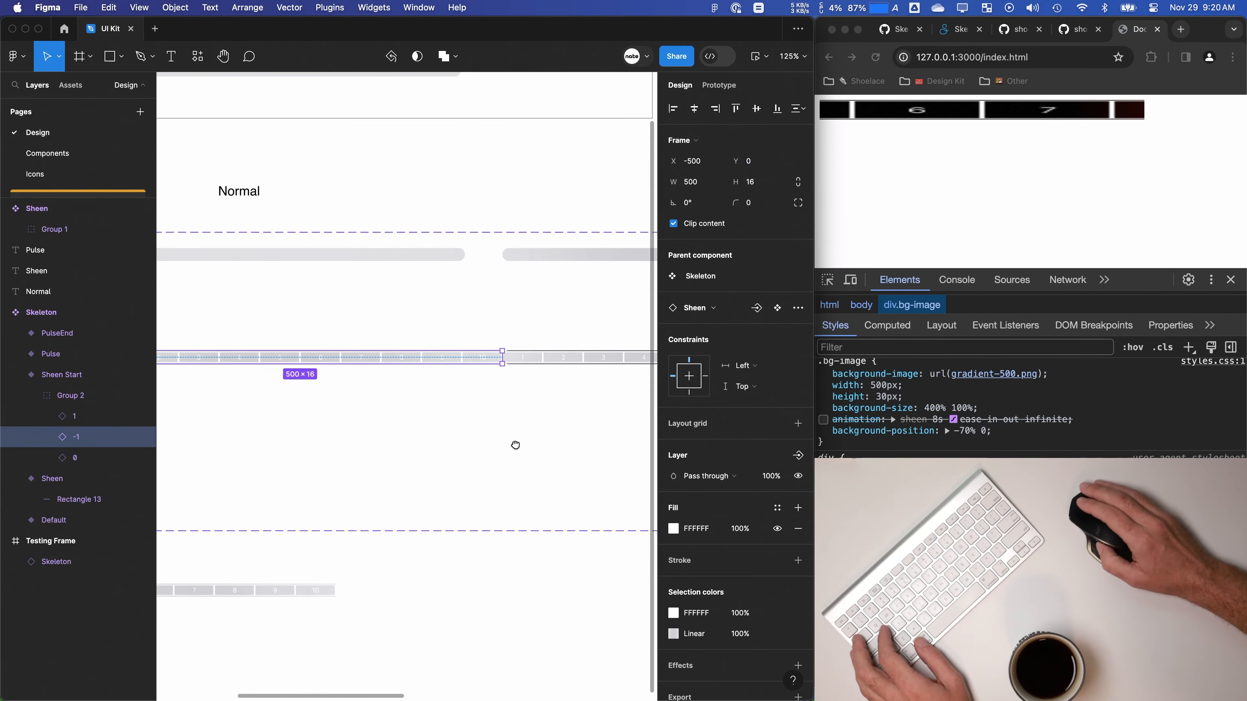
Step: Duplicate instance -1, rename the copy as -2 and keep it at X position -1000
key("super+d")
double_click(81, 441)
type("-")
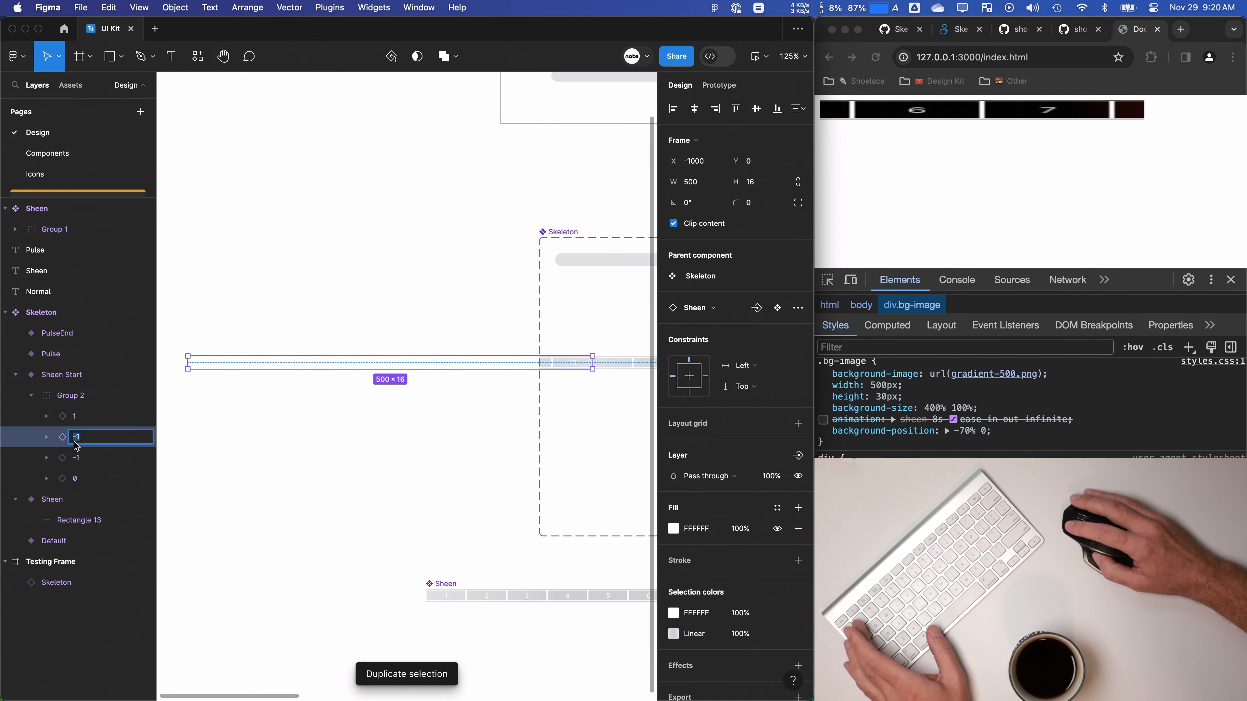
type("2")
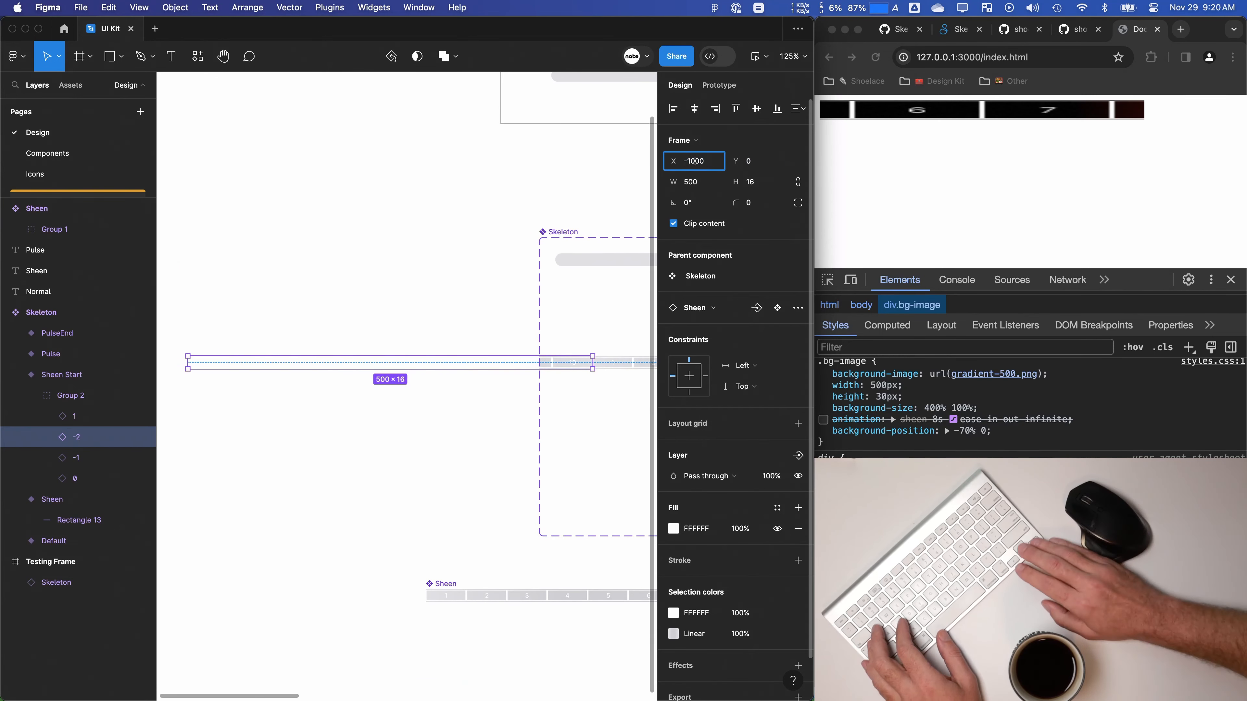
key("BackSpace")
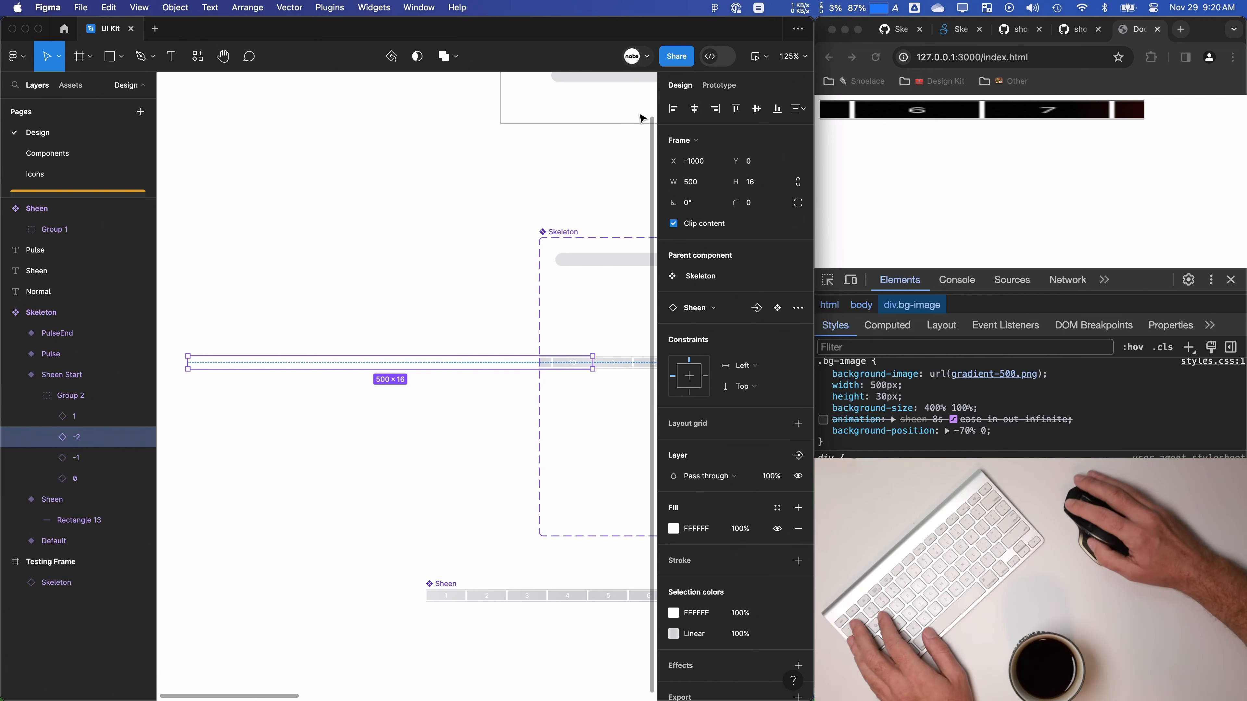
left_click(434, 337)
Step: Add a new variant from Sheen Start, rename it Sheen End and place it just below Sheen Start
scroll(433, 337, "down", 4)
scroll(461, 339, "right", 4)
scroll(487, 340, "up", 3)
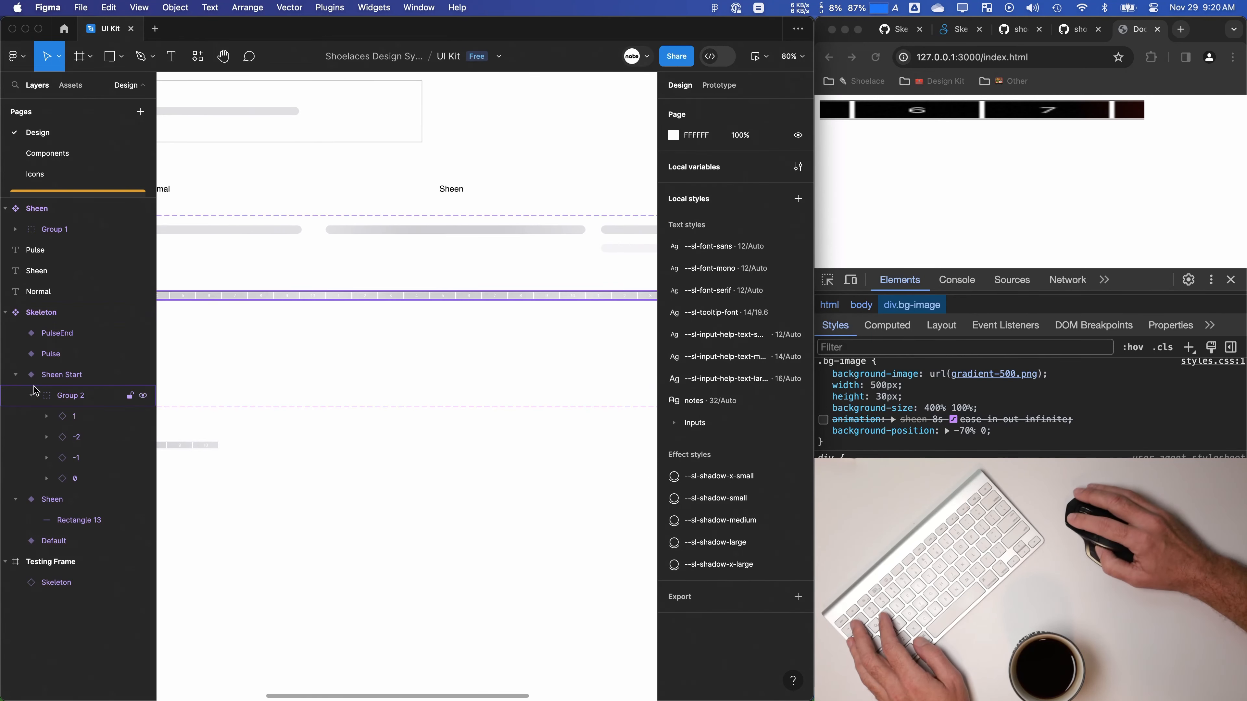
left_click(29, 375)
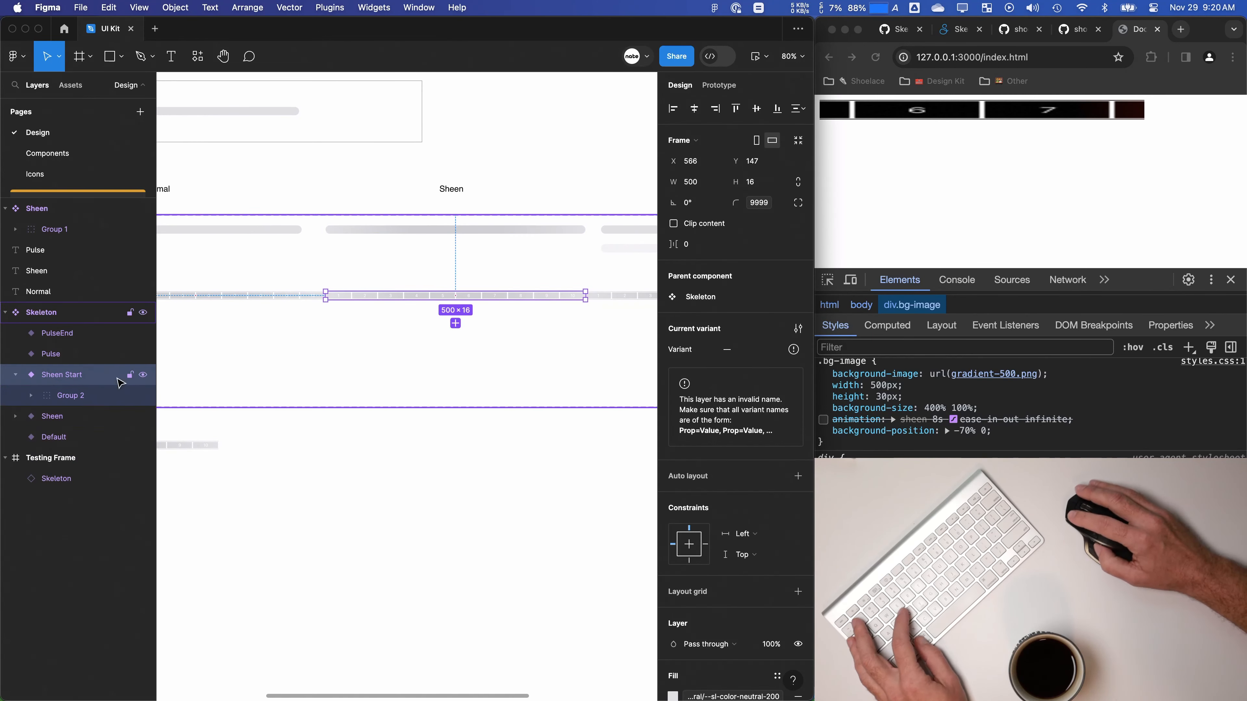
left_click(456, 324)
key("super+r")
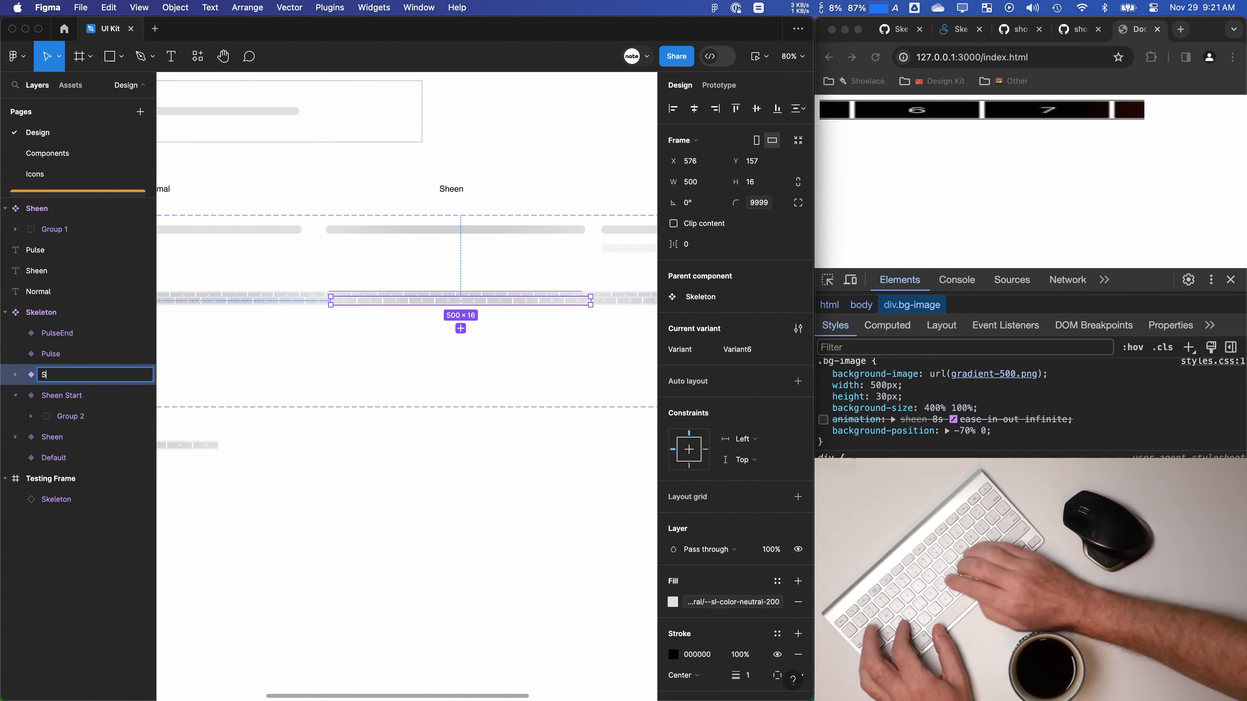
type("Sheen End")
key("Return")
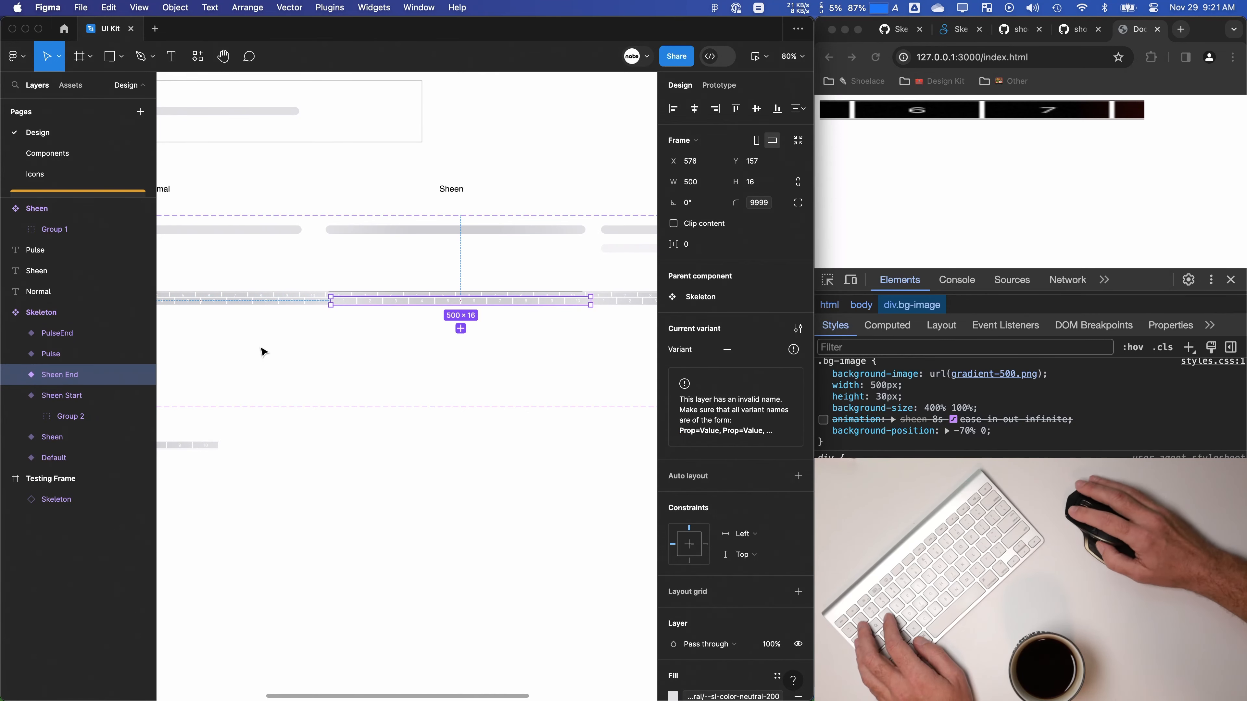
left_click_drag(418, 301, 411, 329)
left_click(411, 365)
Step: Select the four instances 1, -2, -1 and 0 inside Group 2 of Sheen Start
left_click(31, 416)
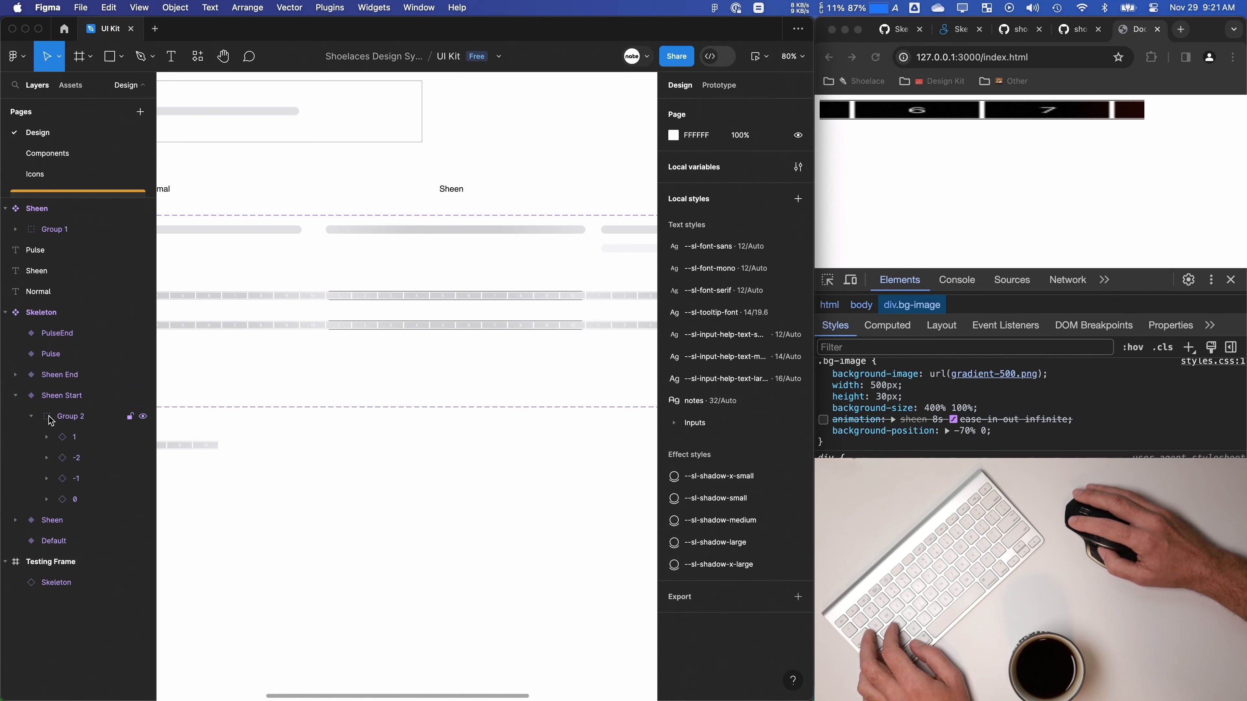
left_click(60, 436)
left_click(74, 506, "shift")
Step: Switch to Chrome and vary the horizontal background-position of .bg-image in increments, ending at -200%, to preview the strip's travel
left_click(953, 176)
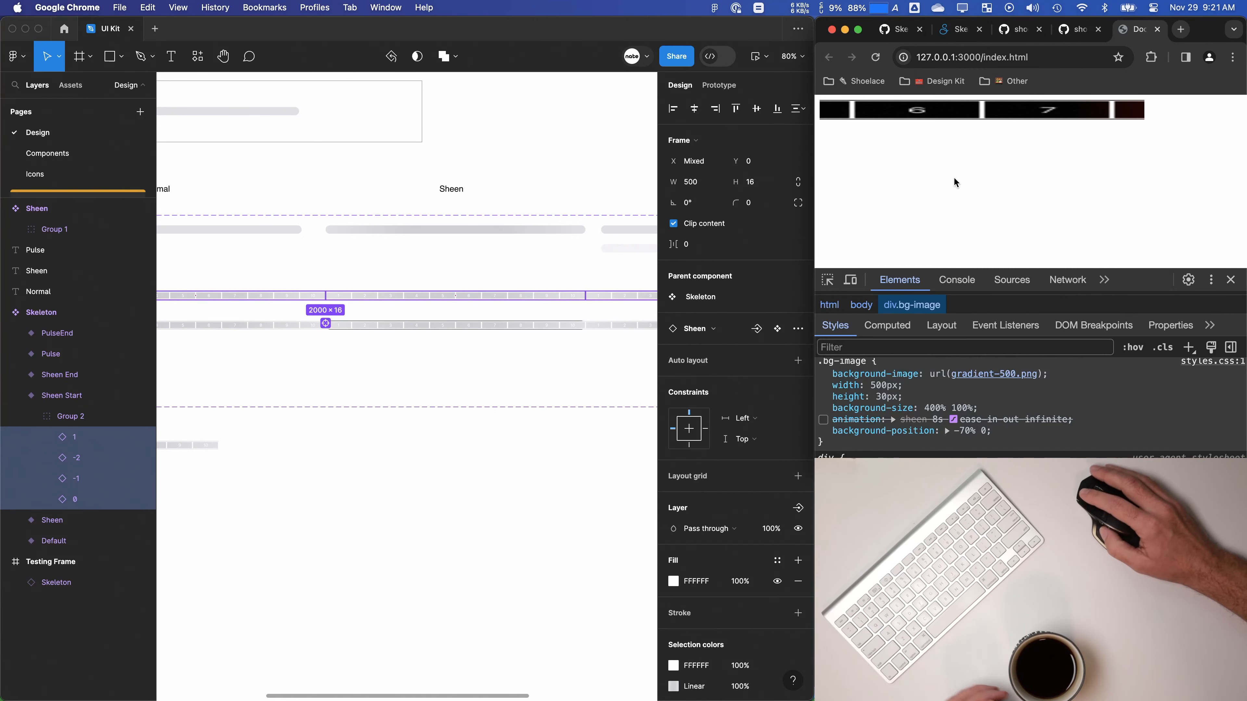
left_click(963, 430)
key("shift+Up")
key("shift+Up")
key("shift+Up")
key("shift+Up")
key("shift+Up")
key("shift+Up")
key("shift+Up")
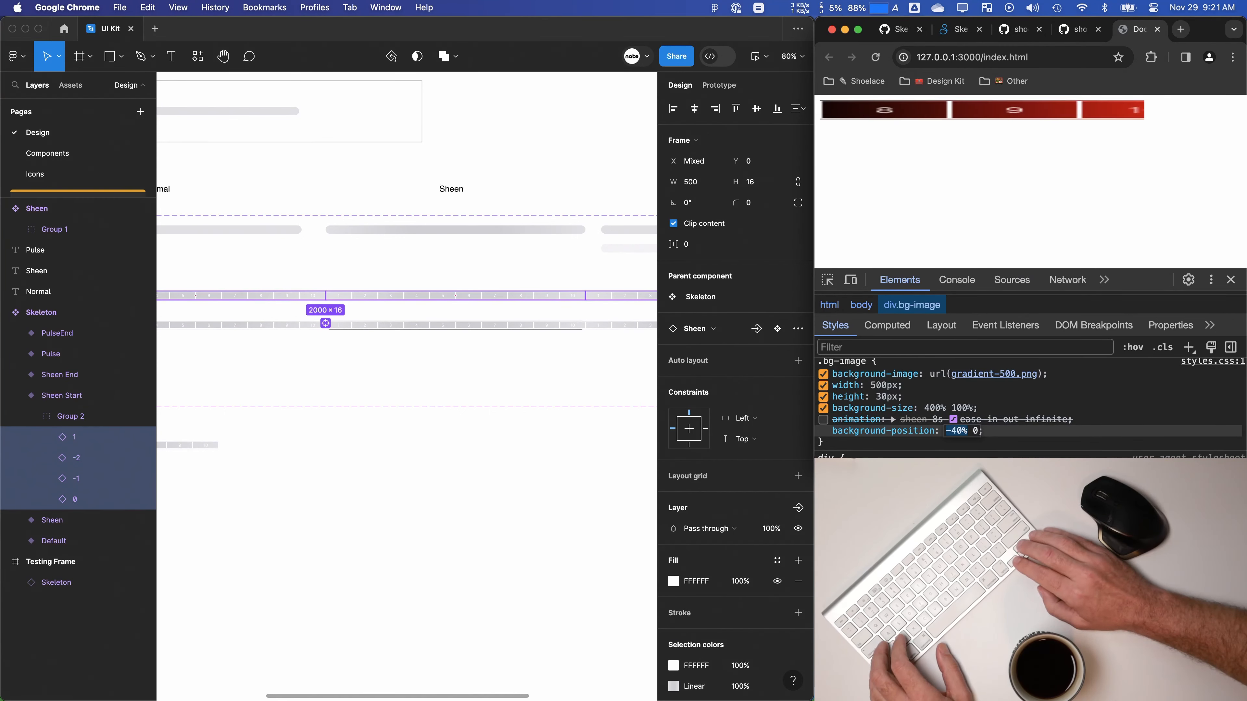
key("shift+Down")
key("shift+Down")
key("shift+Down")
key("shift+Down")
key("shift+Down")
key("shift+Down")
key("shift+Down")
key("shift+Down")
key("shift+Down")
key("shift+Down")
key("shift+Down")
key("shift+Down")
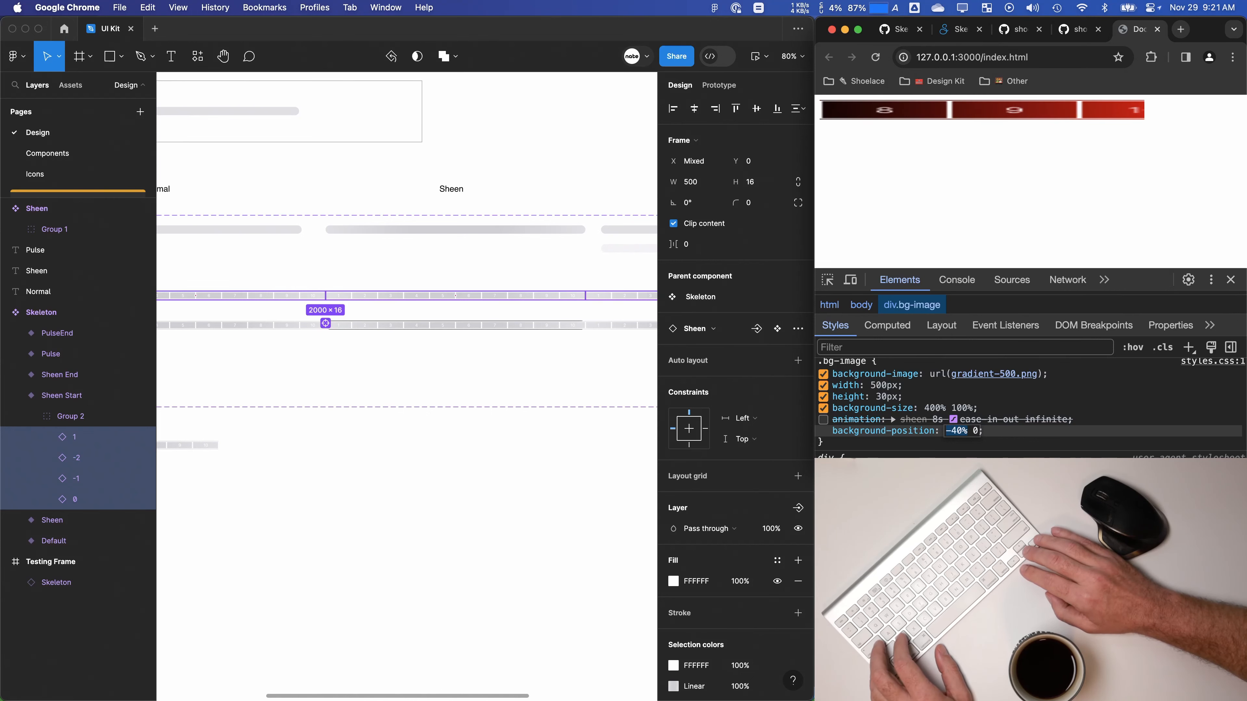
key("shift+Down")
key("shift+Down")
key("shift+Down")
key("shift+Down")
key("shift+Down")
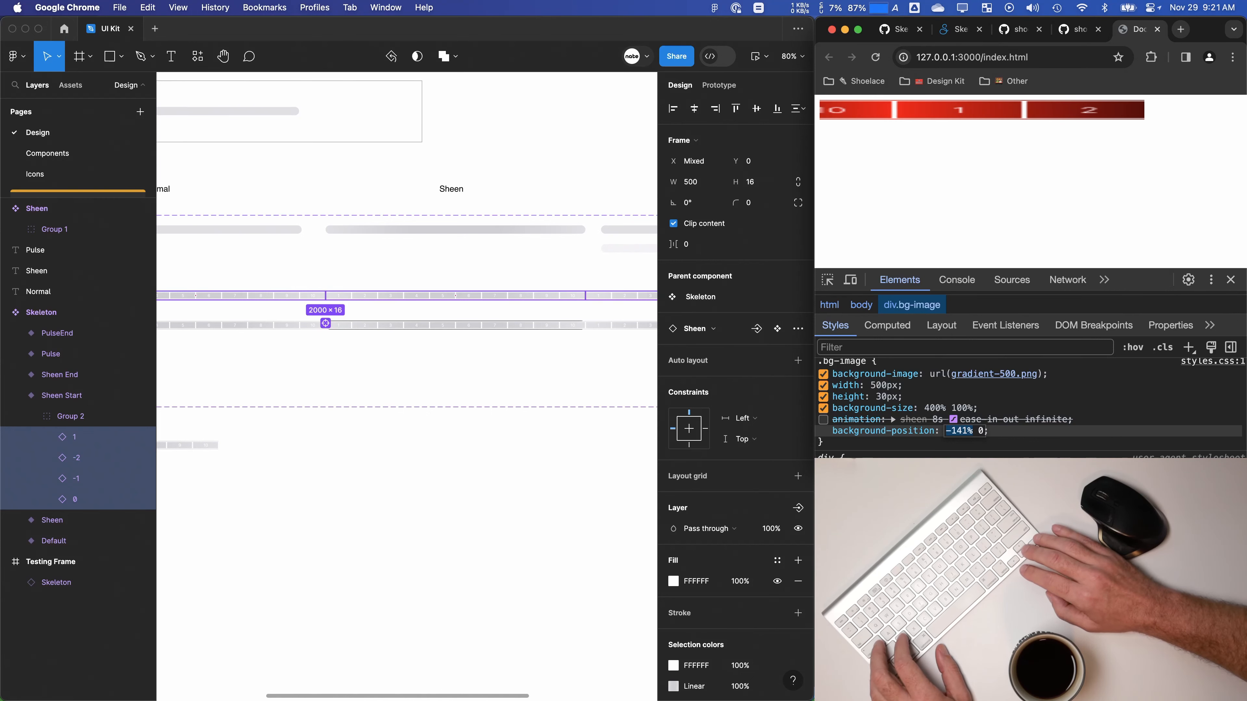
key("shift+Down")
key("shift+Down")
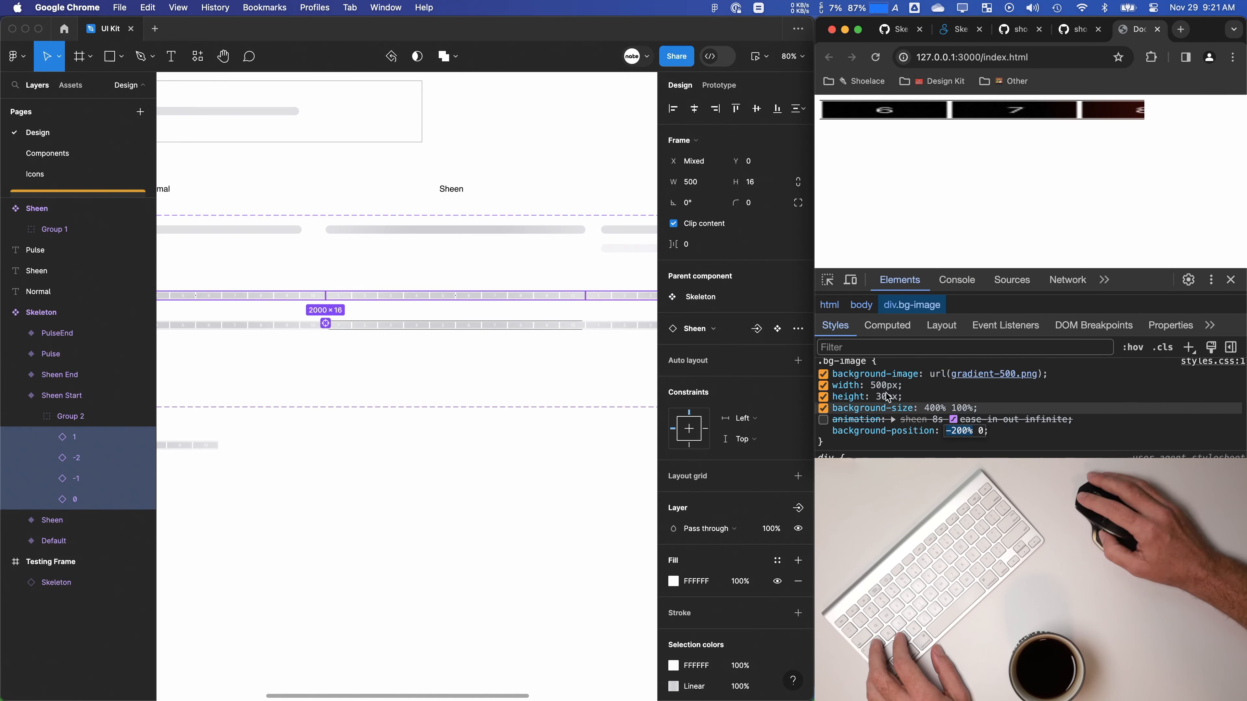
Step: Move the four selected instances to the right until block 6 starts at the left edge of Sheen Start
left_click(301, 305)
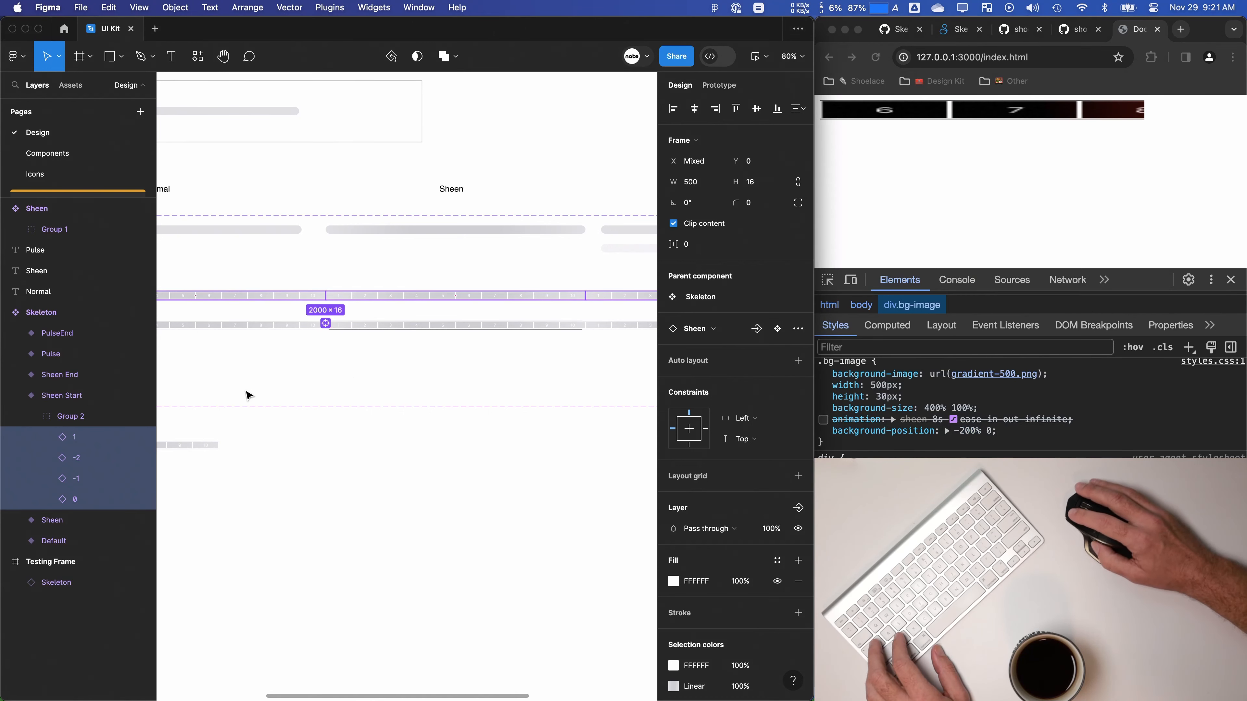
left_click_drag(298, 303, 393, 308)
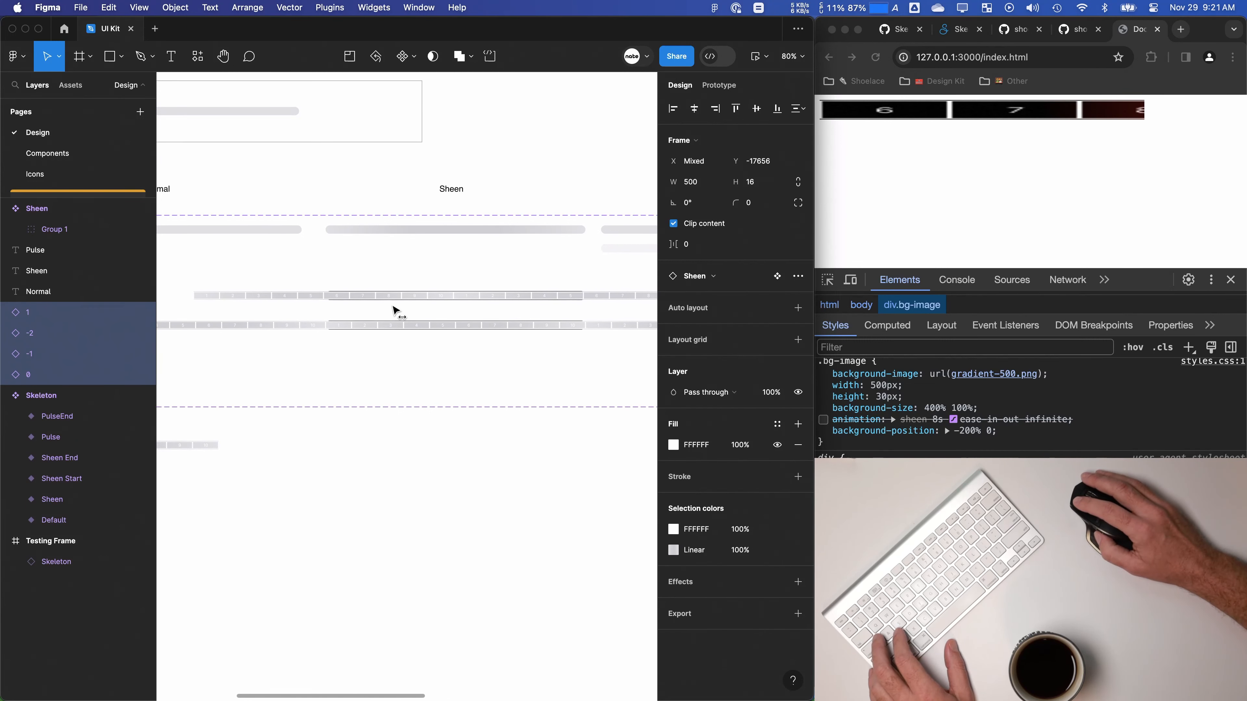
scroll(310, 299, "up", 5)
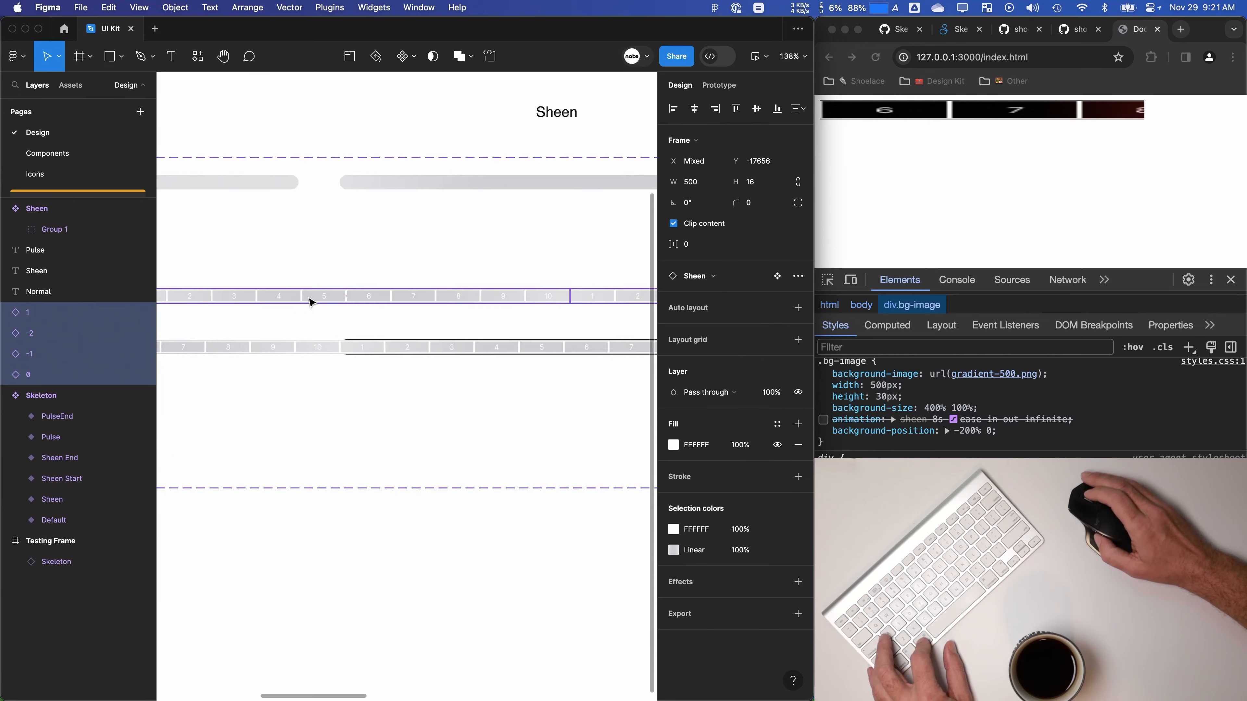
scroll(368, 288, "down", 5)
scroll(365, 296, "right", 3)
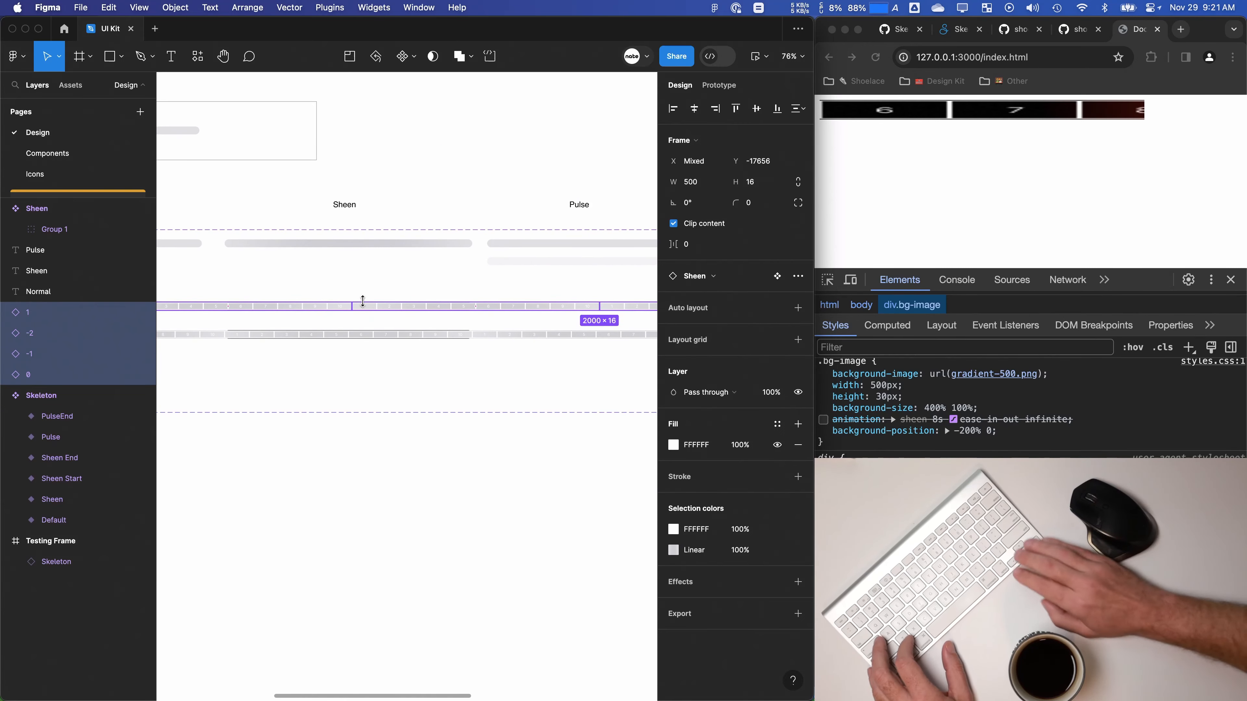
key("Down")
key("Down")
scroll(217, 309, "up", 5)
scroll(219, 315, "up", 2)
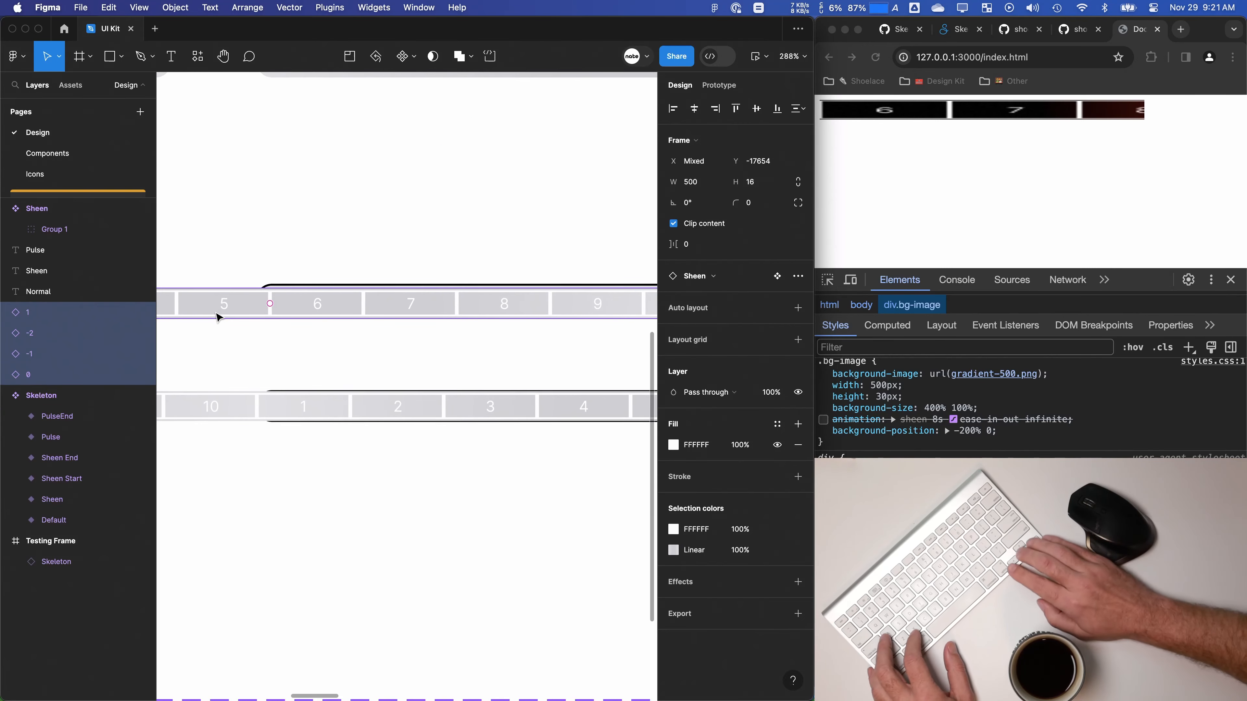
key("Up")
key("Up")
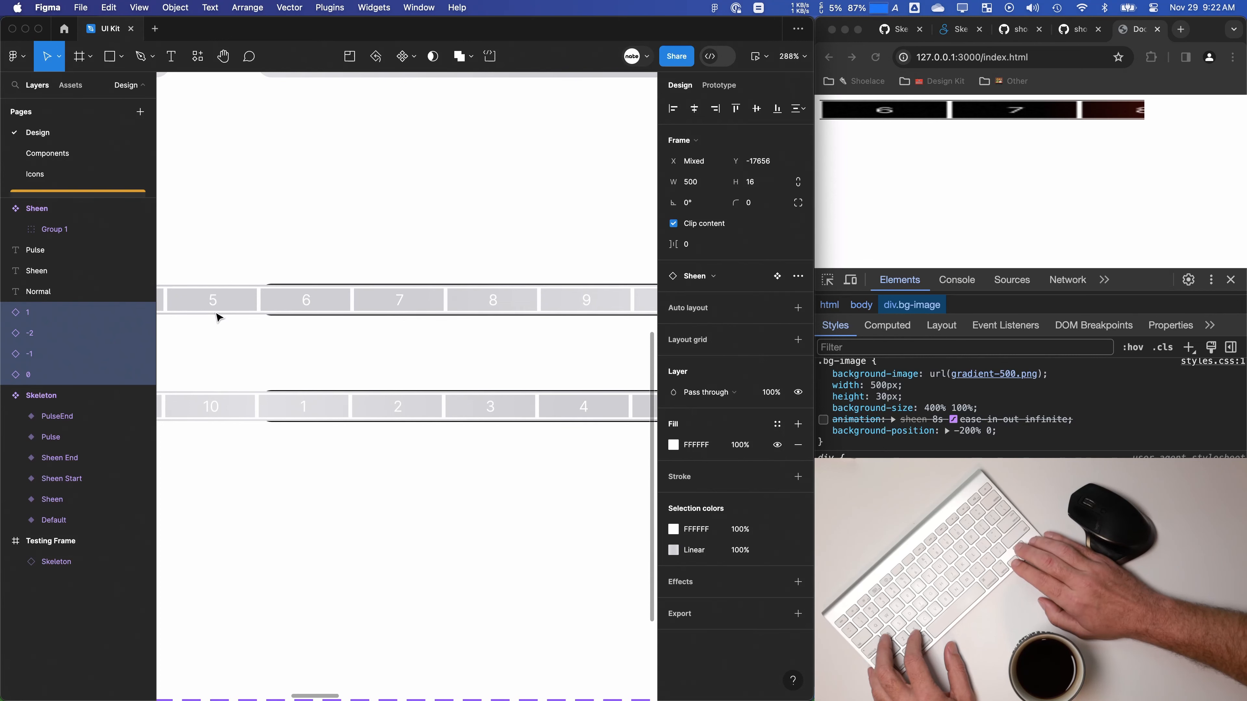
Step: Put the four instances 1, -2, -1 and 0 back inside the Sheen Start variant
key("Escape")
left_click(63, 336)
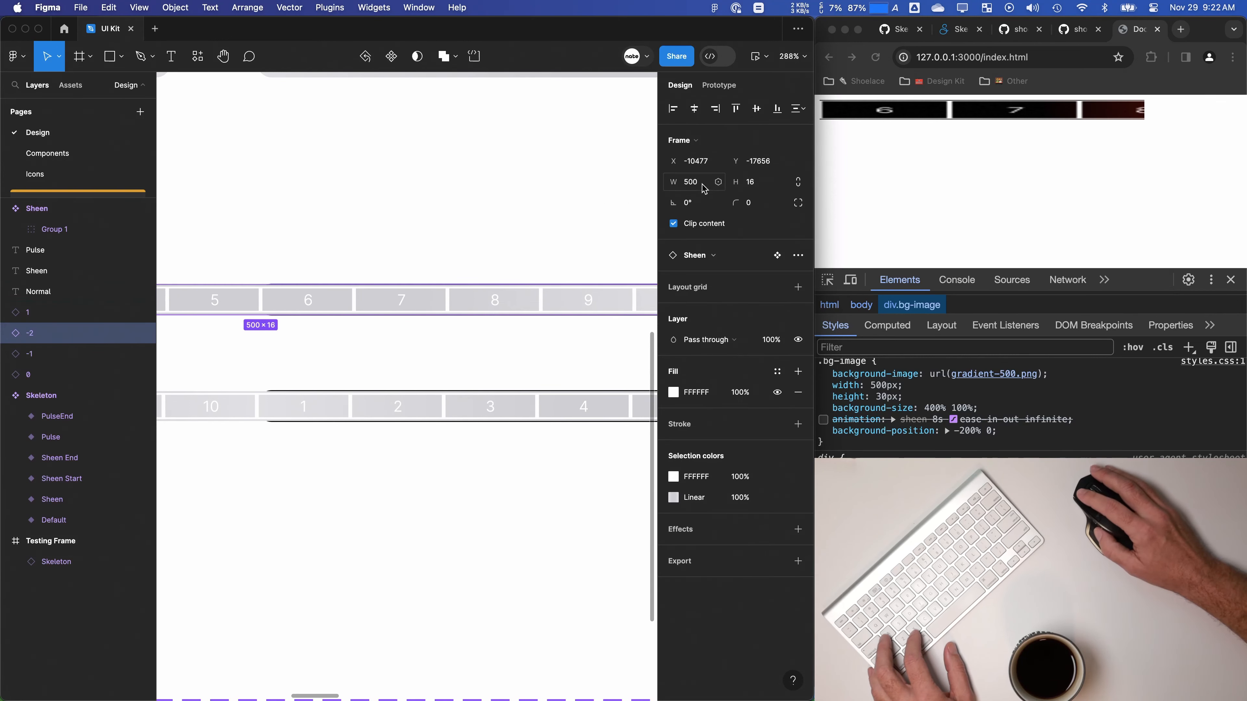
left_click(32, 316)
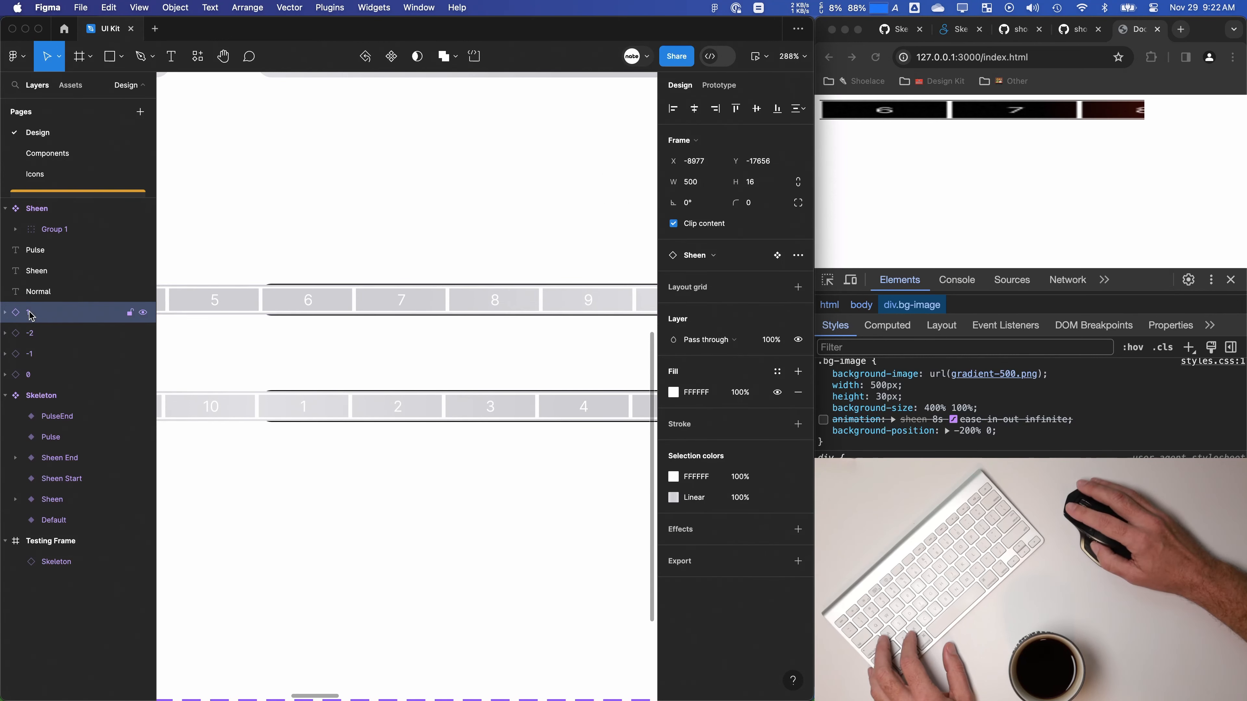
left_click(32, 378, "shift")
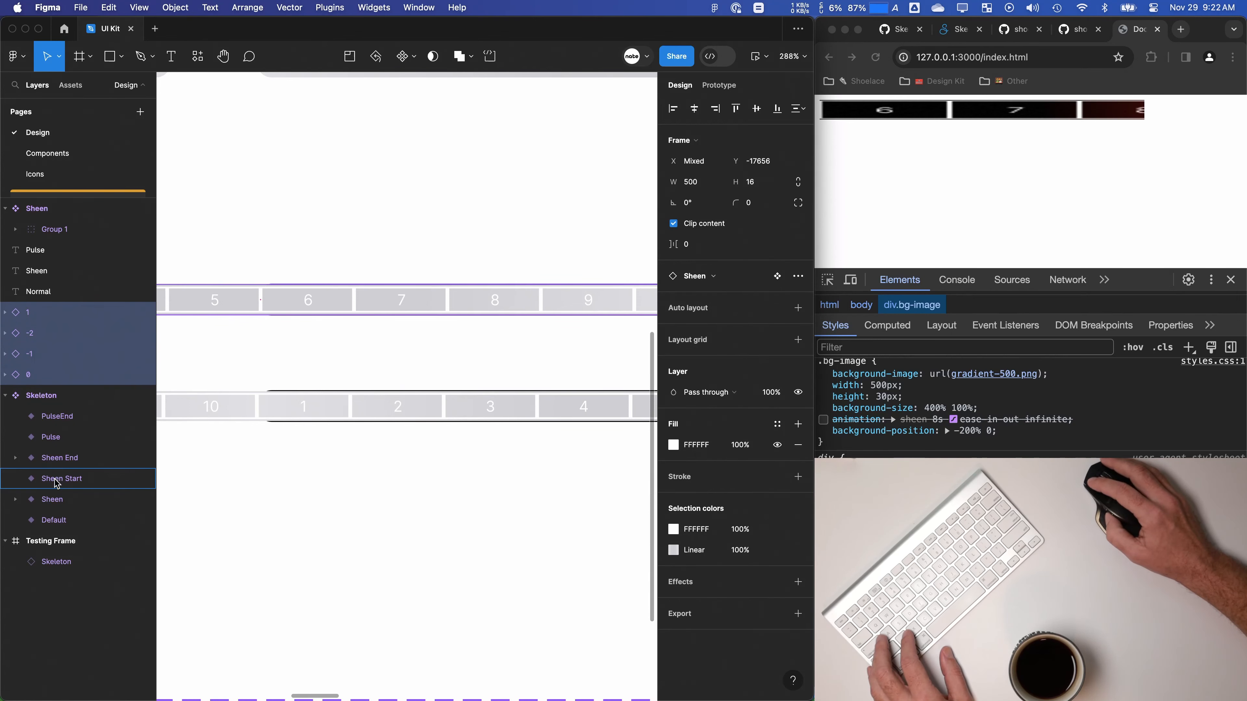
left_click_drag(57, 484, 58, 485)
left_click(315, 239)
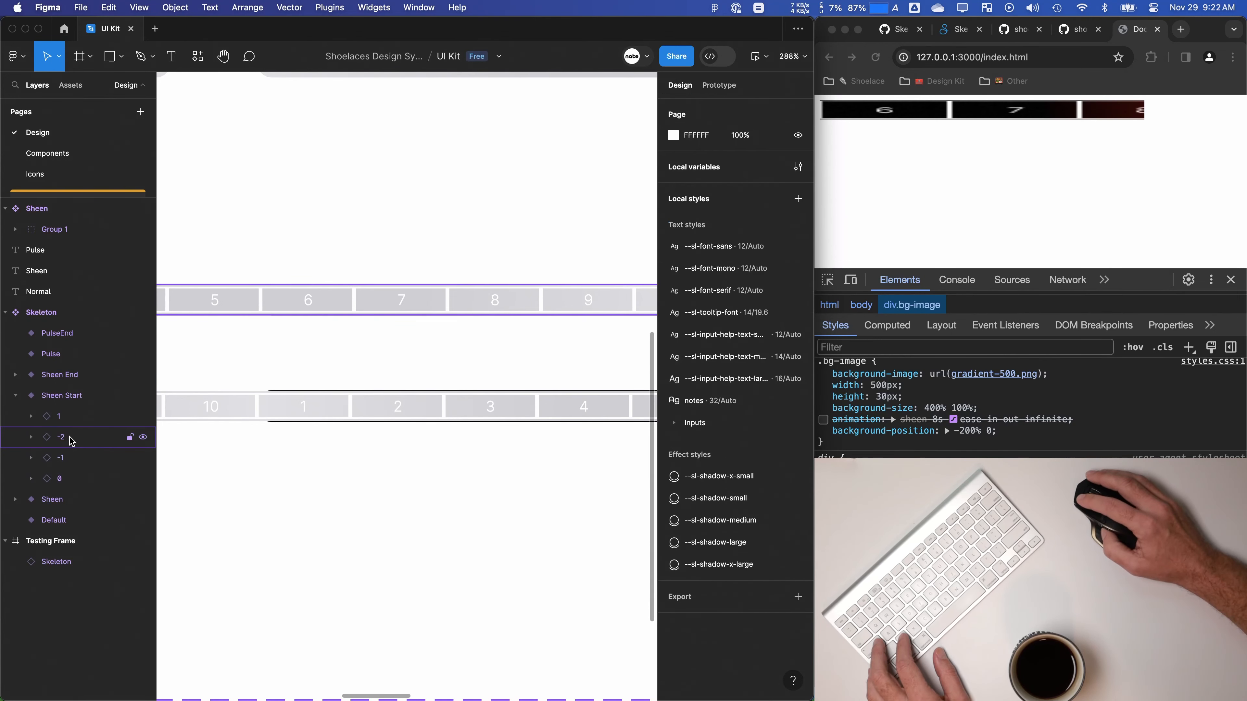
Step: Select the four instances inside Sheen Start and nudge them slightly right, bringing block 6 closer to the variant's left edge
left_click(95, 427)
left_click(703, 166)
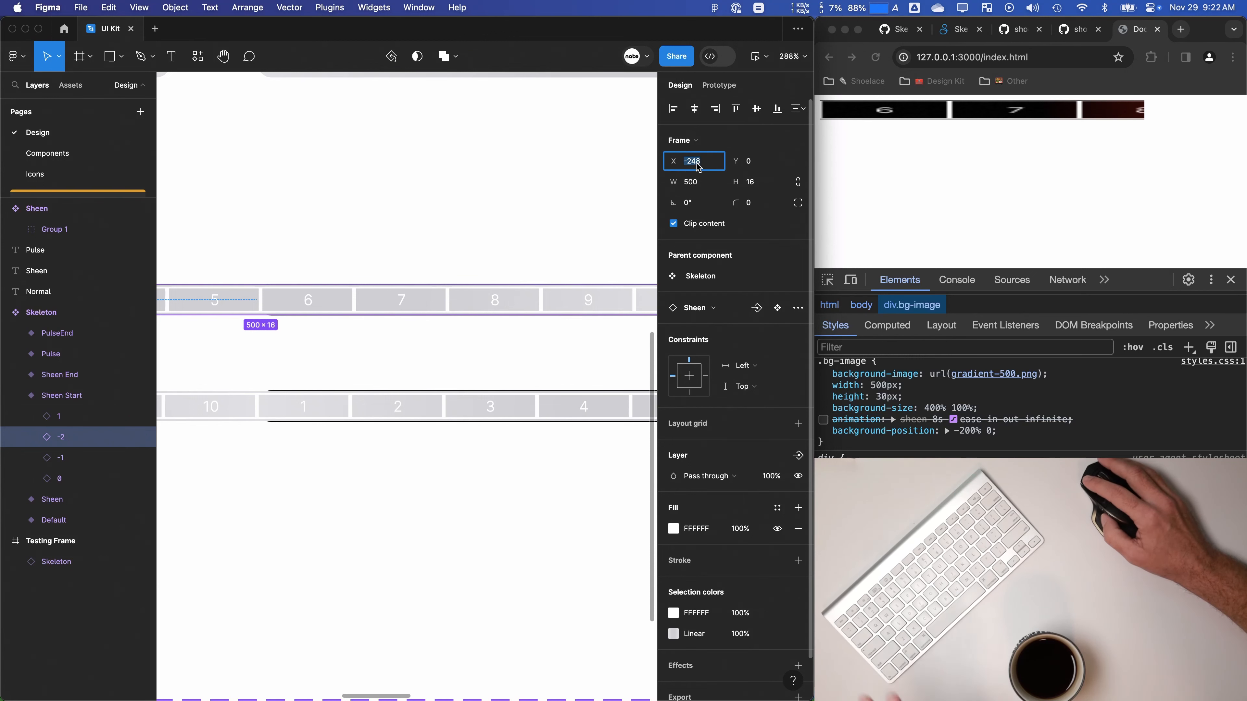
left_click(80, 422, "shift")
left_click(82, 483, "shift")
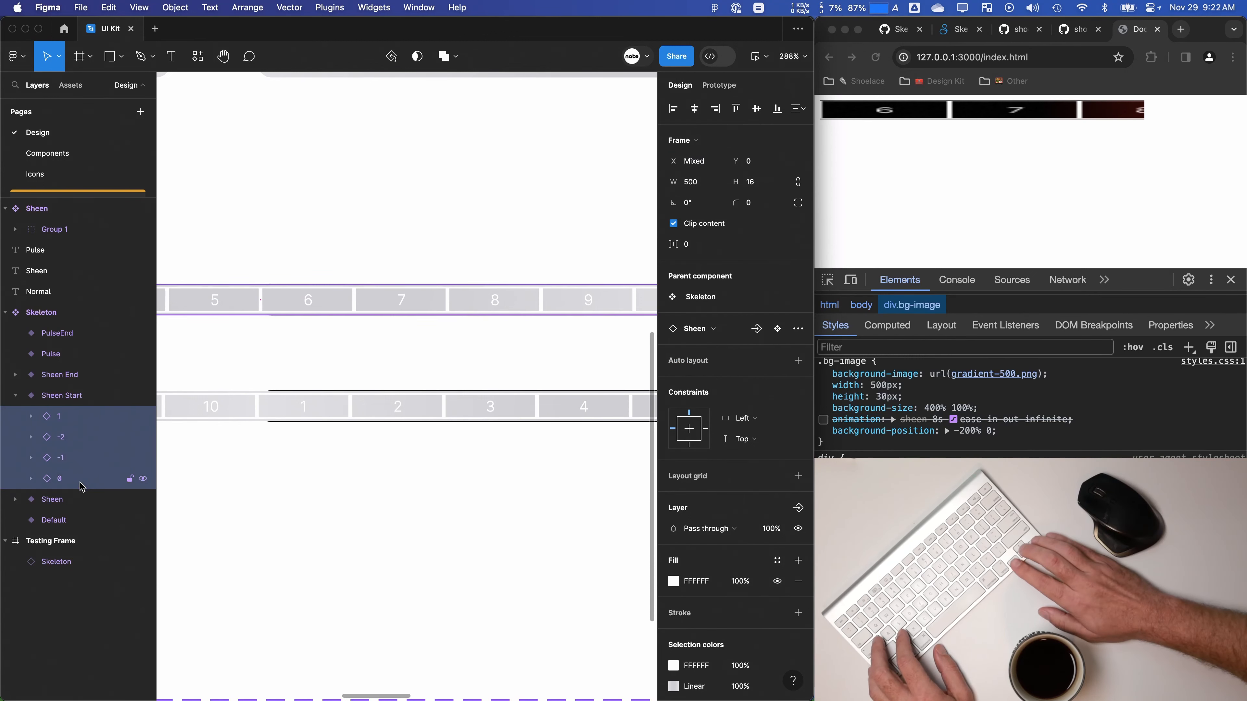
left_click(264, 258)
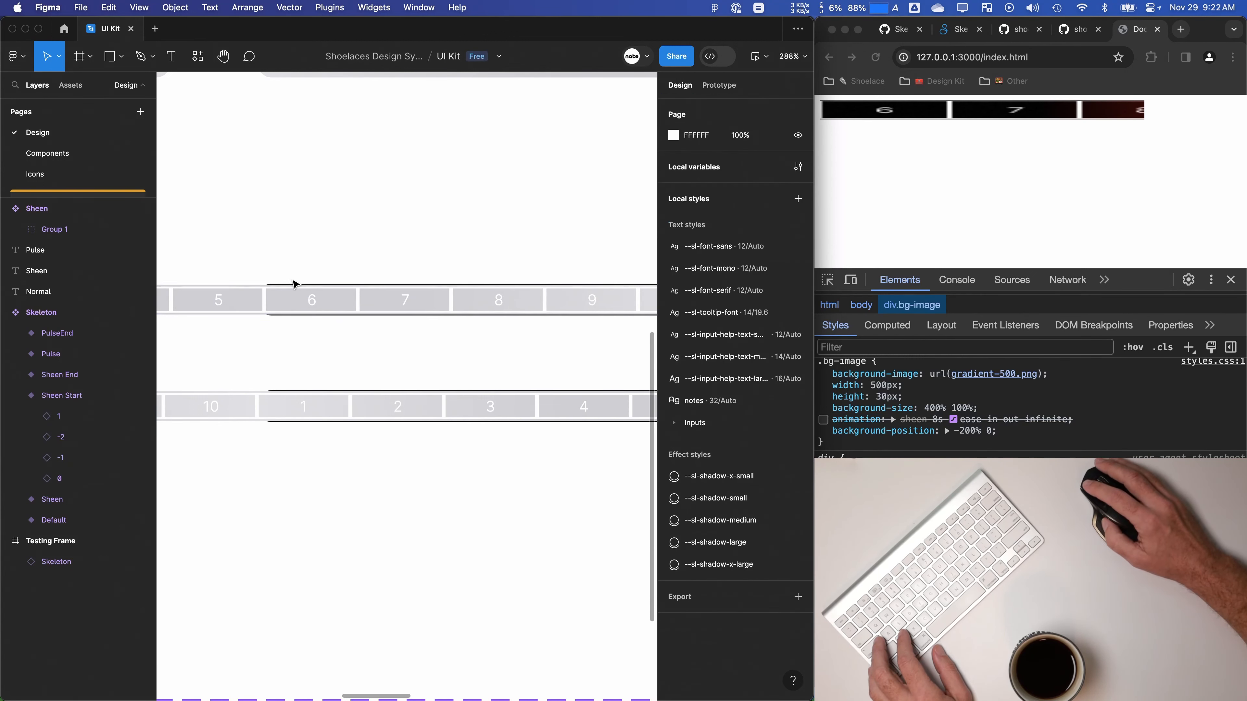
Step: Select the Sheen Start variant, then switch to Chrome and set the horizontal background-position of .bg-image to 0
left_click(55, 396)
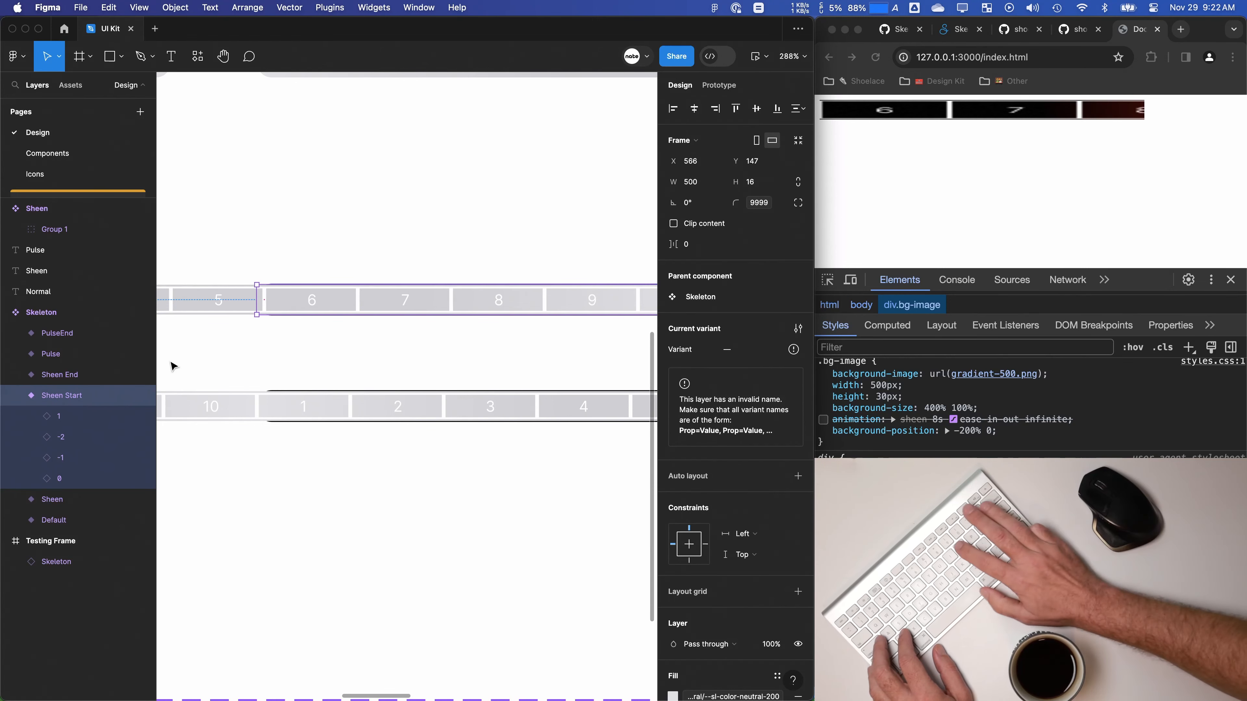
left_click(966, 431)
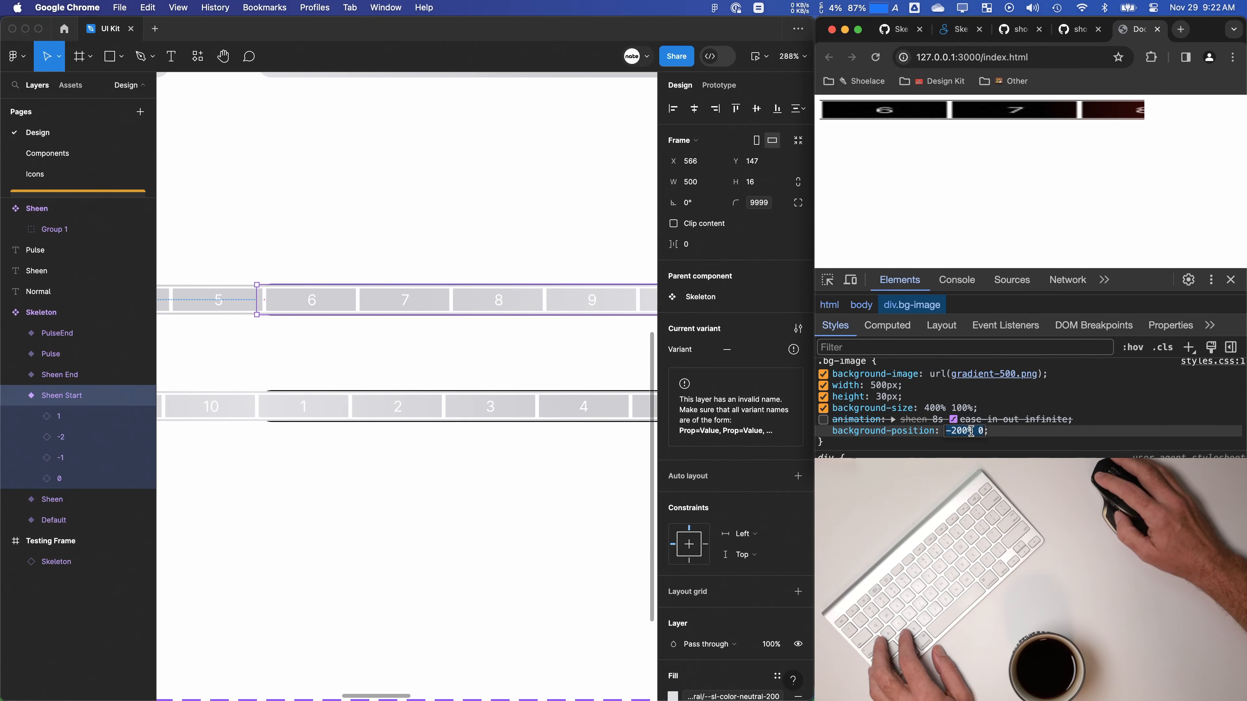
key("Up")
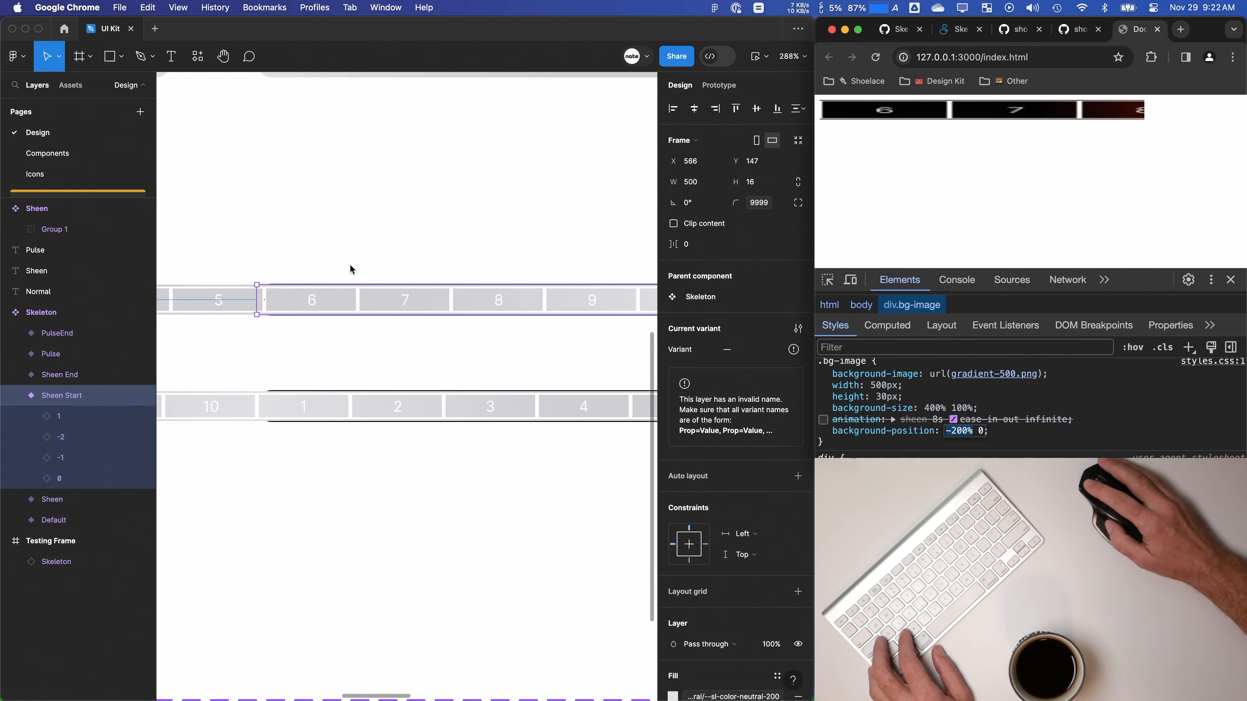
type("0")
Step: Switch to Figma and, in outline view, align the four Sheen Start instances with the variant's left edge, with instance -2 at X -250
left_click(305, 223)
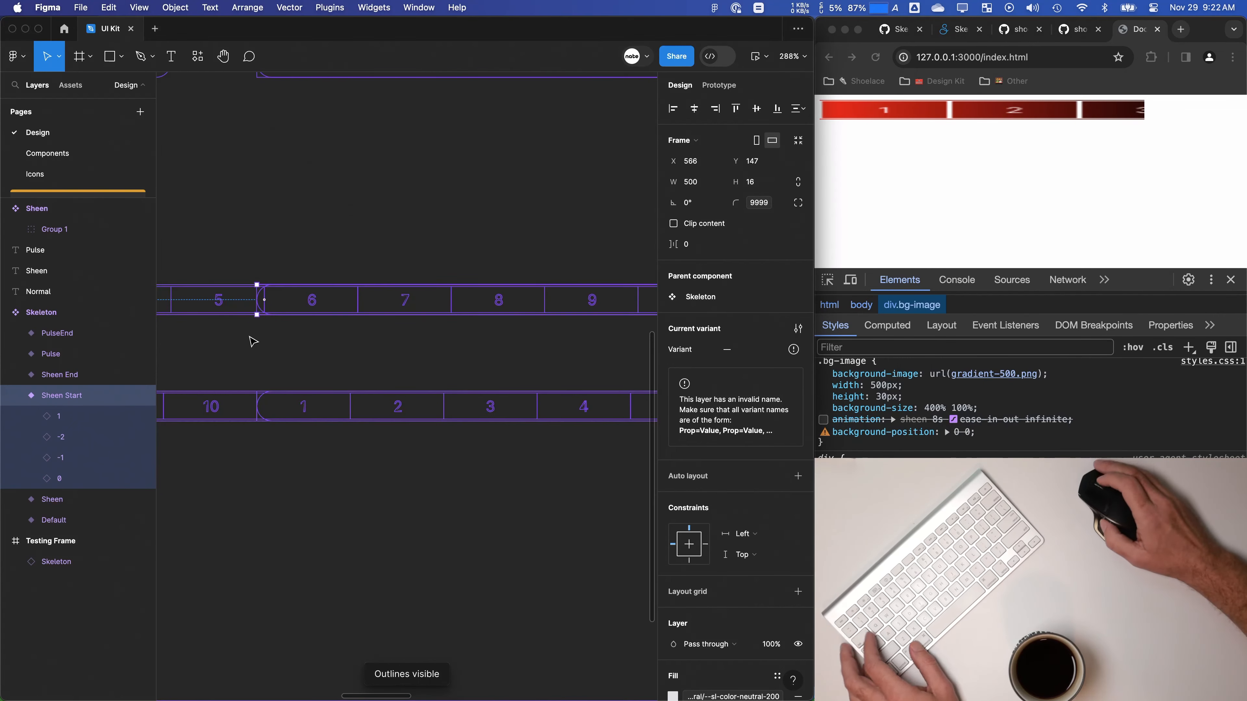
scroll(253, 340, "up", 10)
key("Return")
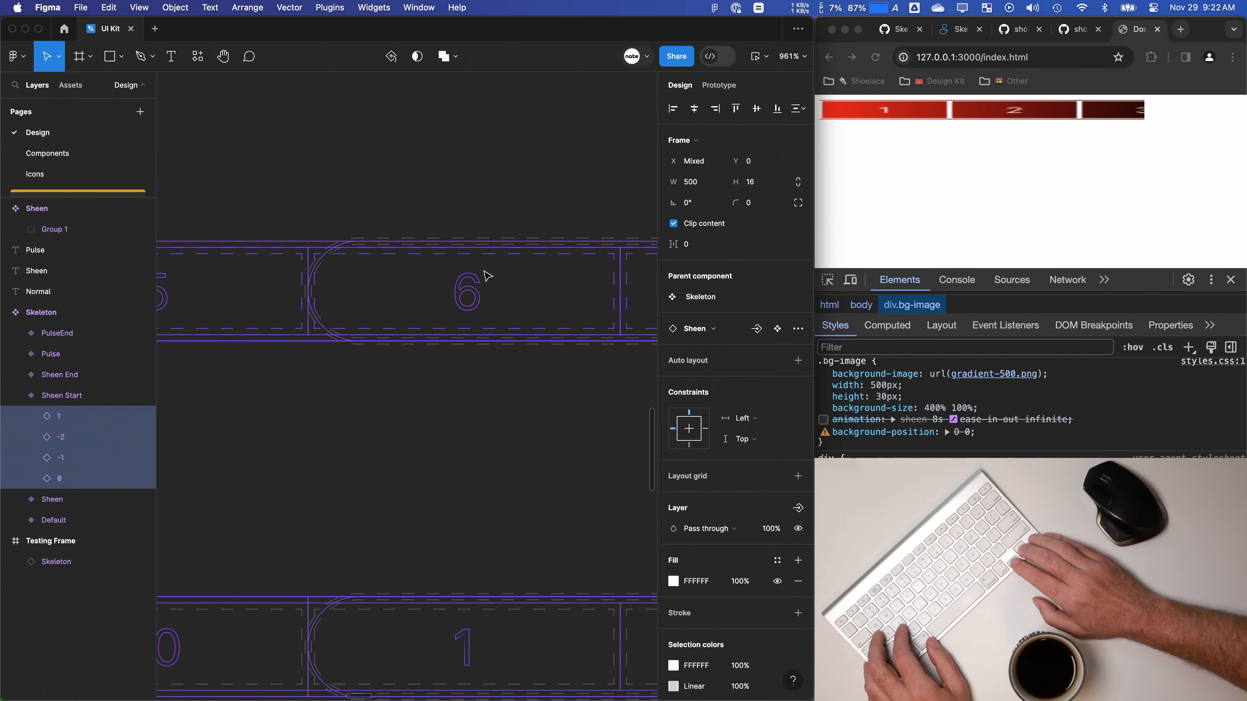
scroll(462, 362, "down", 5)
left_click(67, 442)
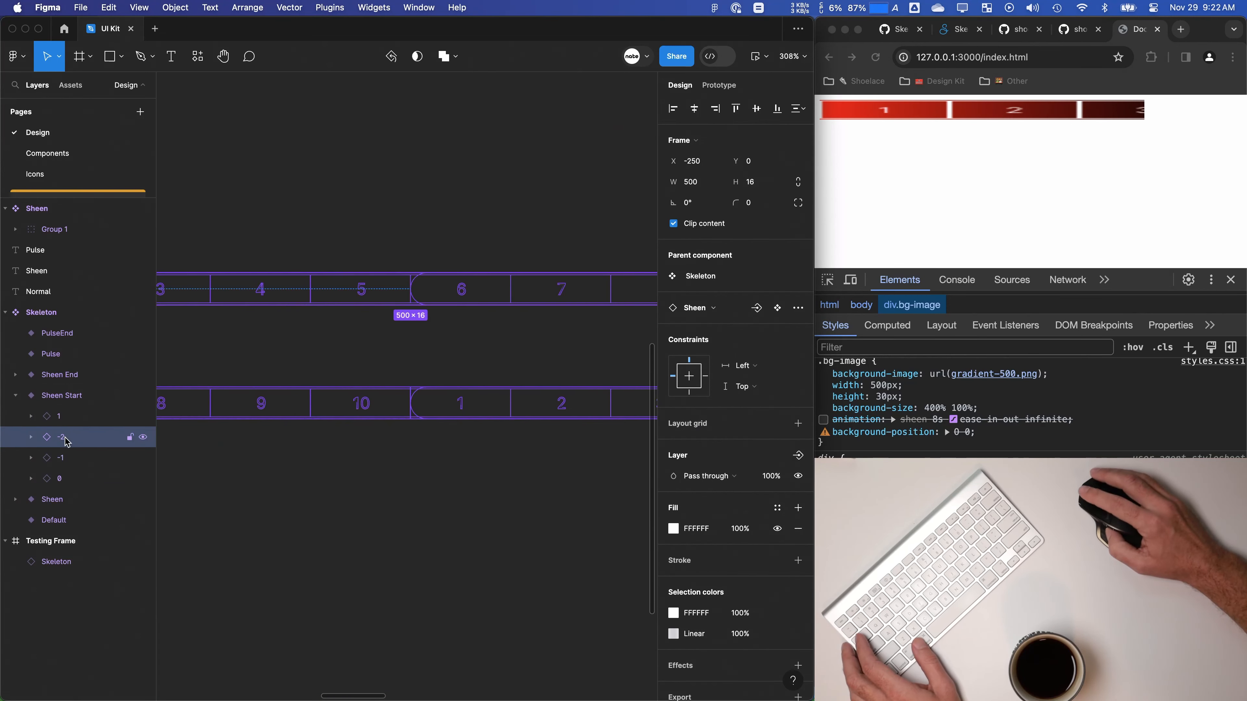
scroll(370, 348, "down", 7)
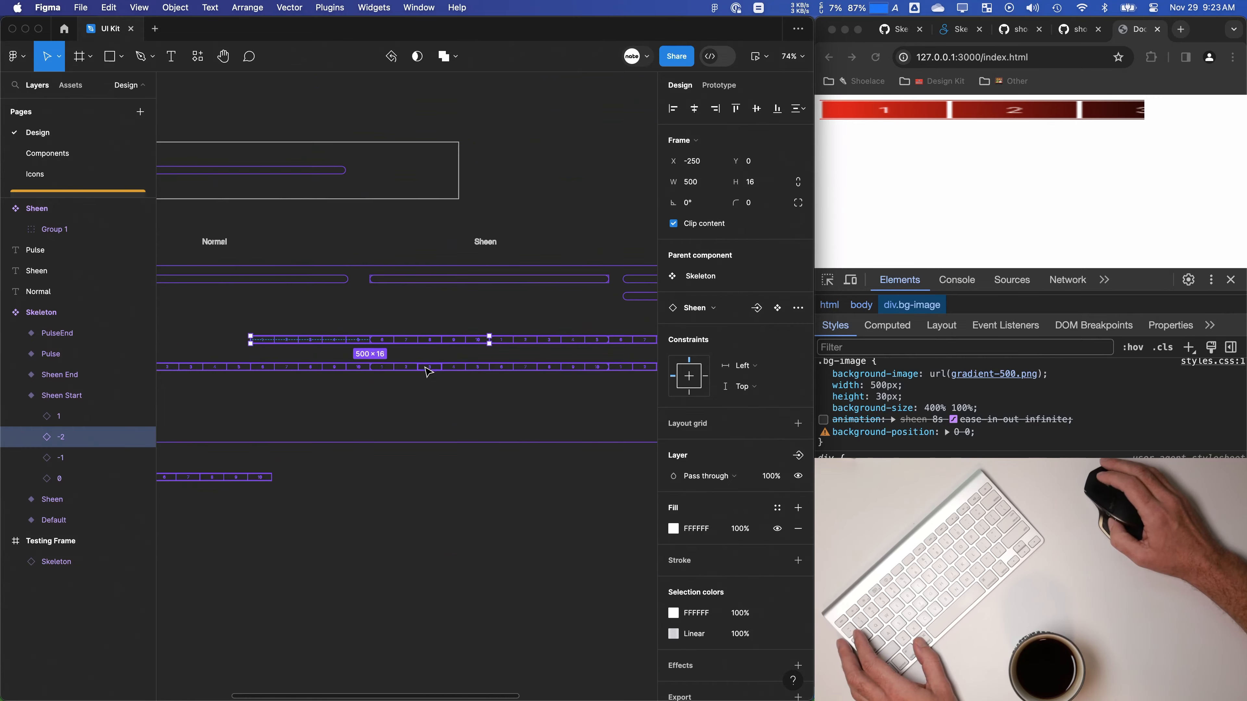
key("shift+o")
Step: Select the four instances 1, -2, -1 and 0 inside Group 2 of Sheen End
left_click(408, 419)
left_click(346, 369)
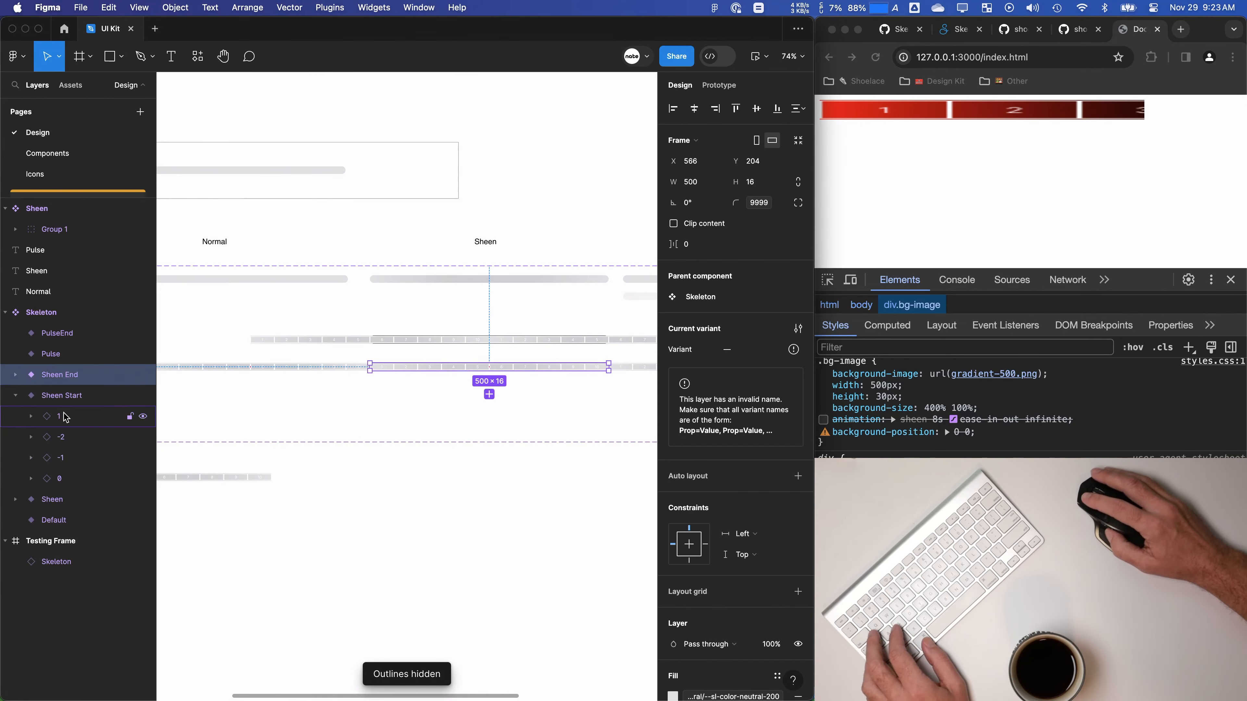
key("Return")
key("Return")
Step: Switch to Chrome and change the background-position of .bg-image to 0% 0%
left_click(983, 306)
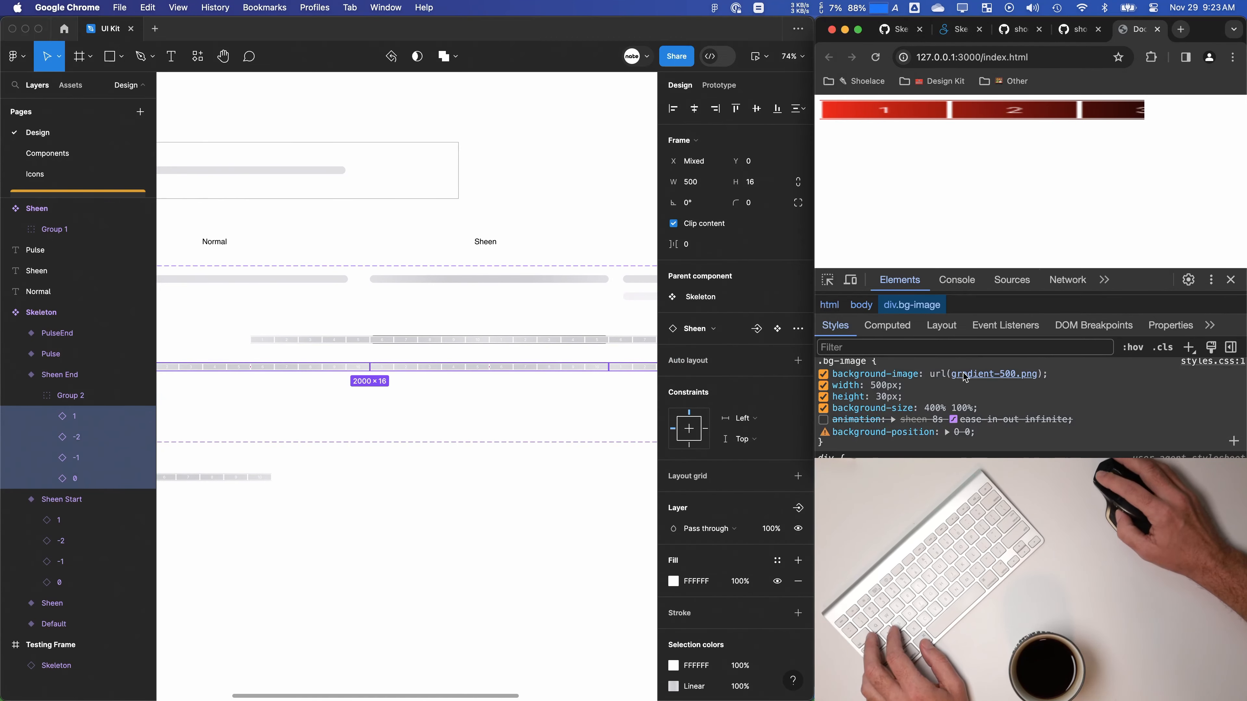
left_click(949, 432)
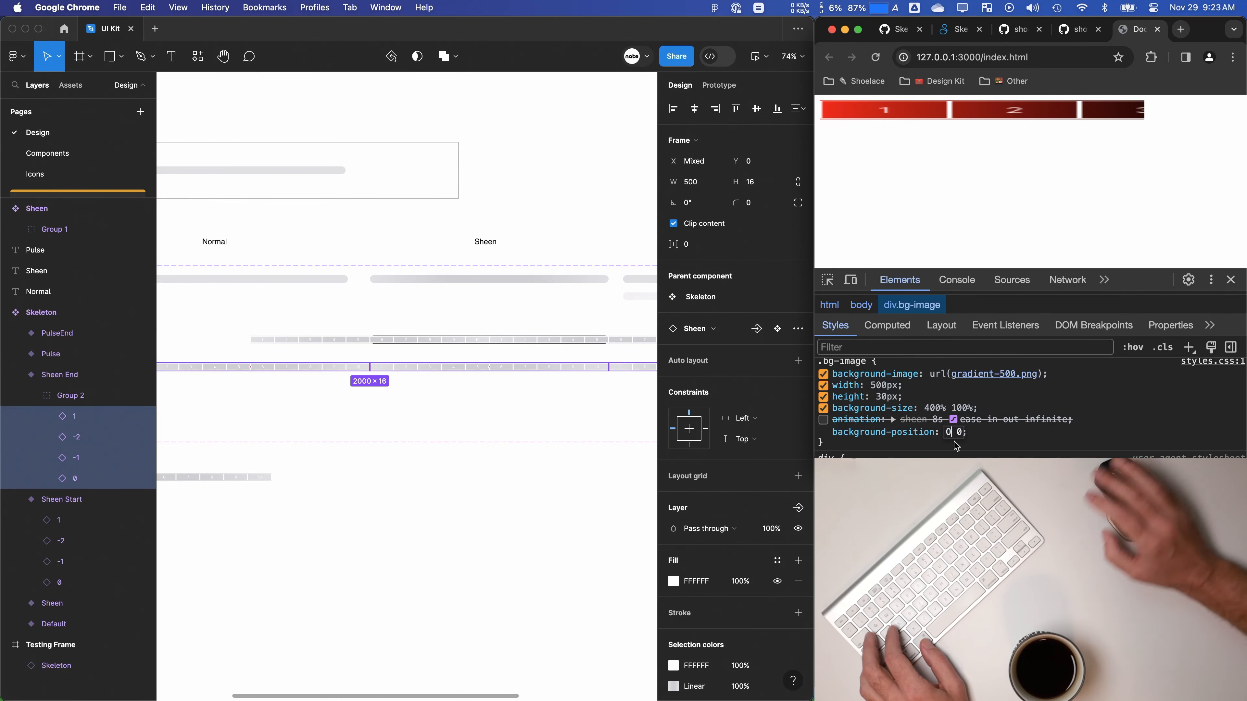
type("%")
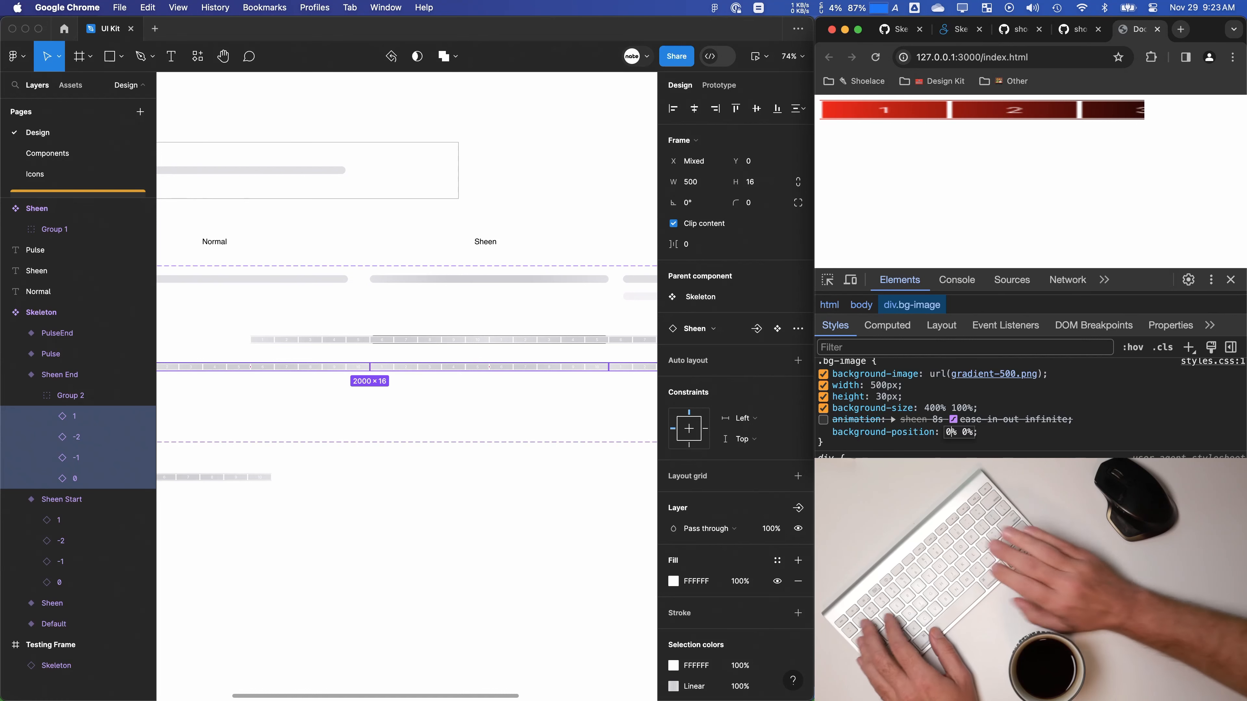
Step: Step the horizontal background-position of .bg-image through increments up to 200% to preview the strip's leftward travel
key("shift+Up")
key("shift+Up")
key("shift+Up")
key("shift+Up")
key("shift+Up")
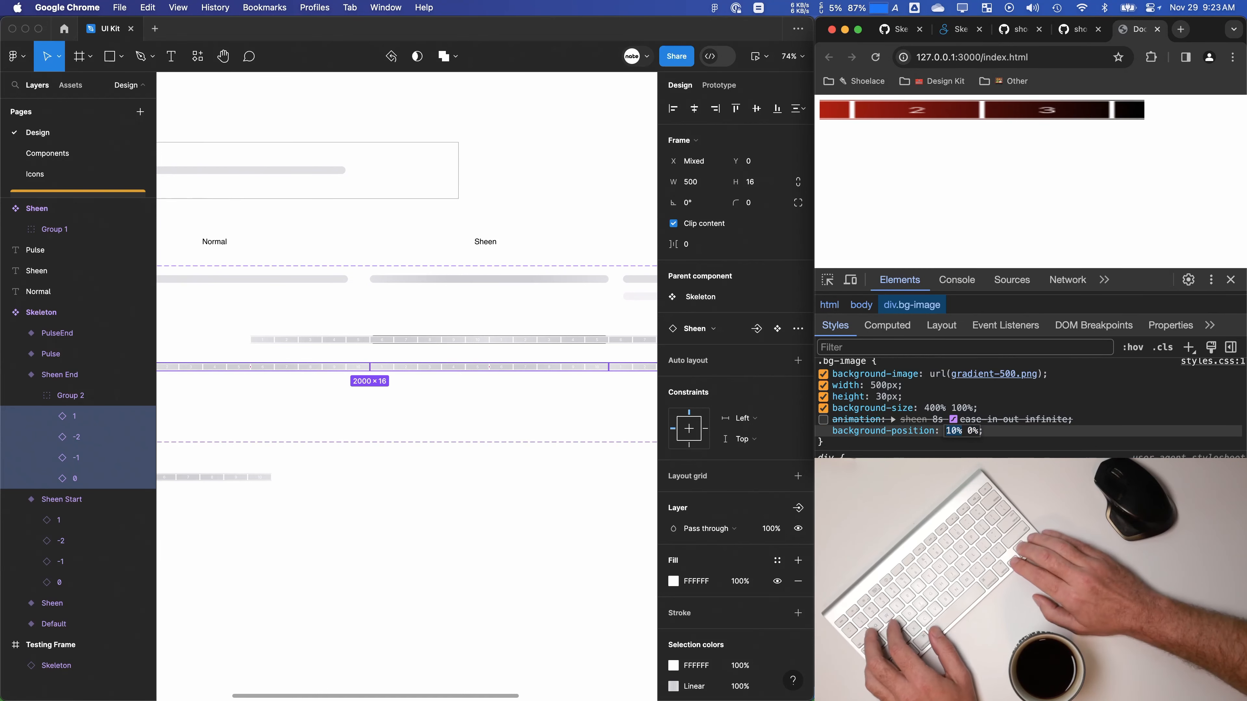
key("Down")
key("Down")
key("Down")
key("Down")
key("Down")
key("Down")
key("Down")
key("Down")
key("Down")
key("Down")
key("Down")
key("Down")
key("Down")
key("Down")
key("Down")
key("Down")
key("Down")
key("Down")
key("Down")
key("Down")
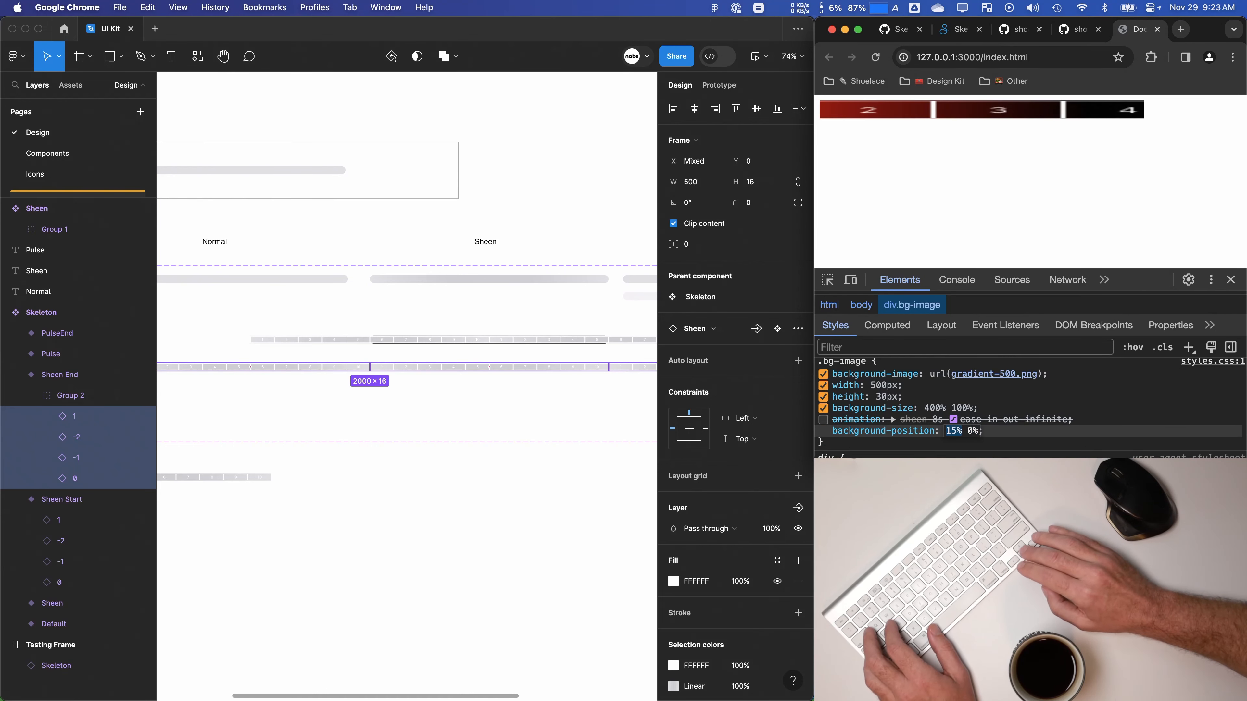
key("Up")
key("Up")
key("Up")
key("Up")
key("Up")
key("Up")
key("Up")
key("Up")
key("Up")
key("Up")
key("Up")
key("Up")
key("Up")
key("Up")
key("Up")
key("Up")
key("Up")
key("Up")
key("Up")
key("Up")
key("shift+Up")
key("shift+Up")
key("shift+Up")
key("shift+Up")
key("shift+Up")
key("shift+Up")
key("shift+Up")
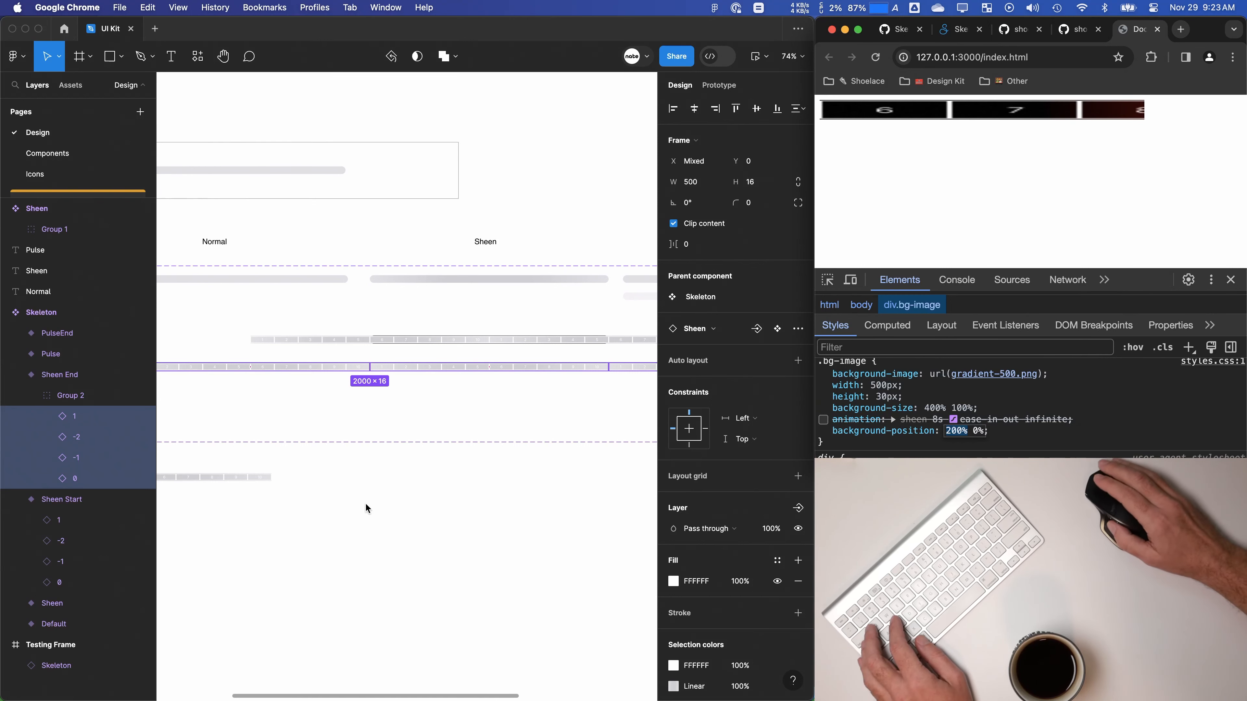
Step: Return to Figma and launch the keystroke display utility by searching the system for "key"
scroll(434, 434, "right", 3)
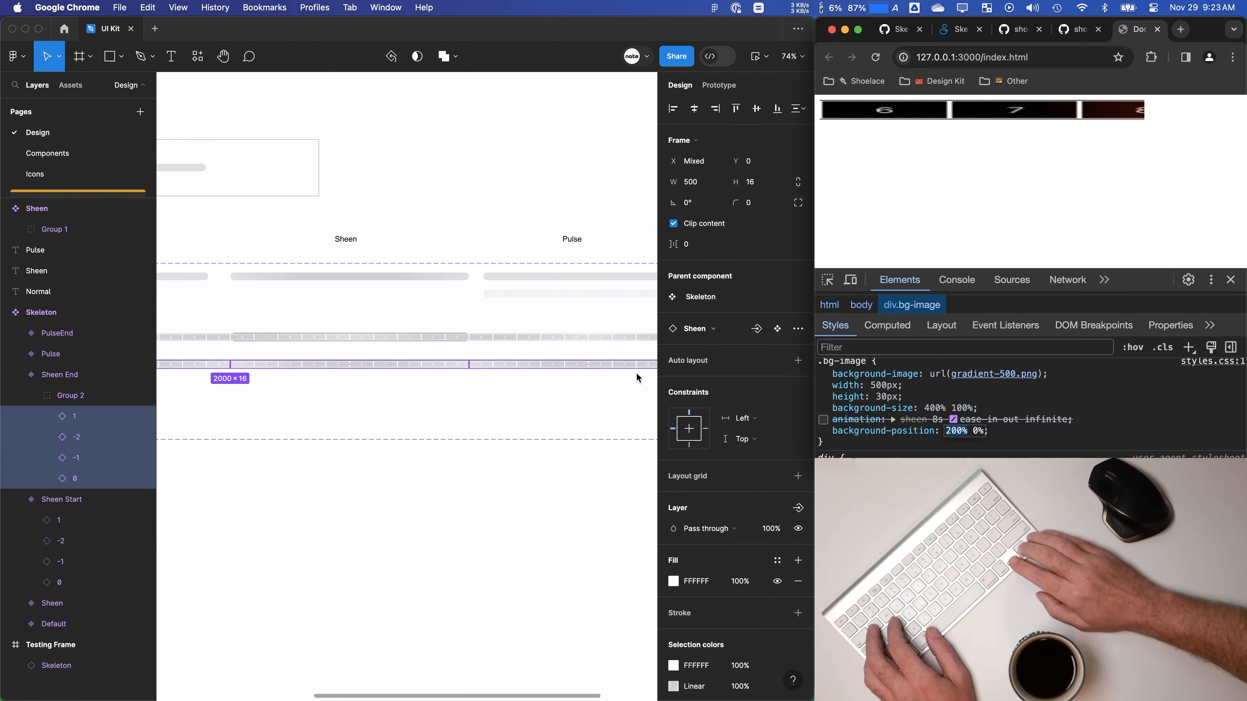
left_click(529, 35)
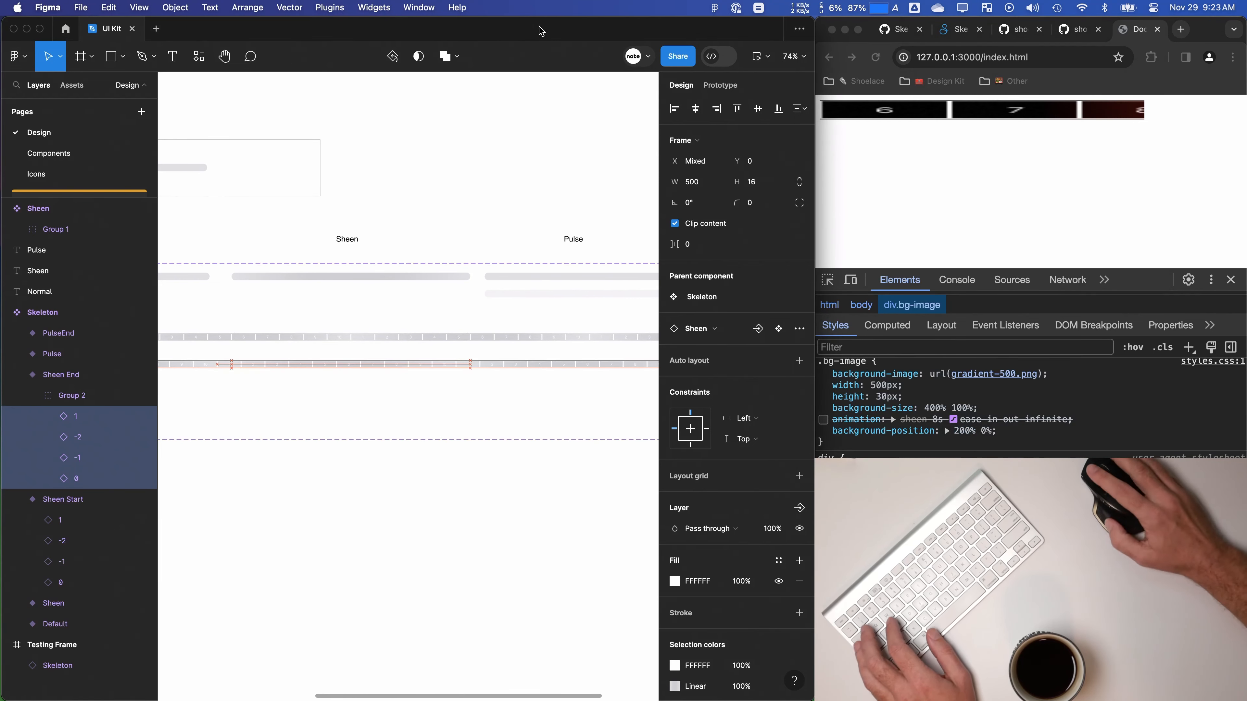
key("super+space")
type("key")
key("Return")
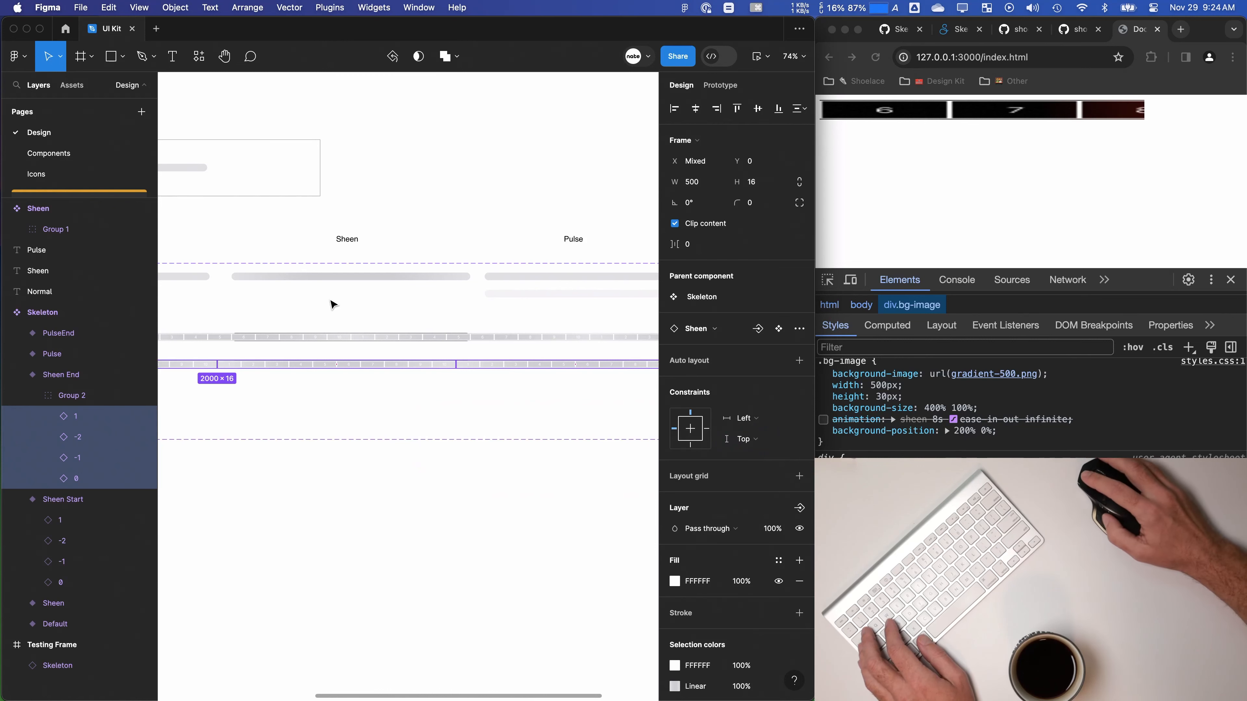
Step: Nudge the four Sheen End instances left in large increments until instance 1 sits at X 100
left_click(505, 310)
key("shift+Left")
key("shift+Left")
key("shift+Left")
key("shift+Left")
key("shift+Left")
key("shift+Left")
key("shift+Left")
key("shift+Left")
key("shift+Left")
key("shift+Left")
key("shift+Left")
key("shift+Left")
key("shift+Left")
key("shift+Left")
key("shift+Left")
key("shift+Left")
key("shift+Left")
key("shift+Left")
key("shift+Left")
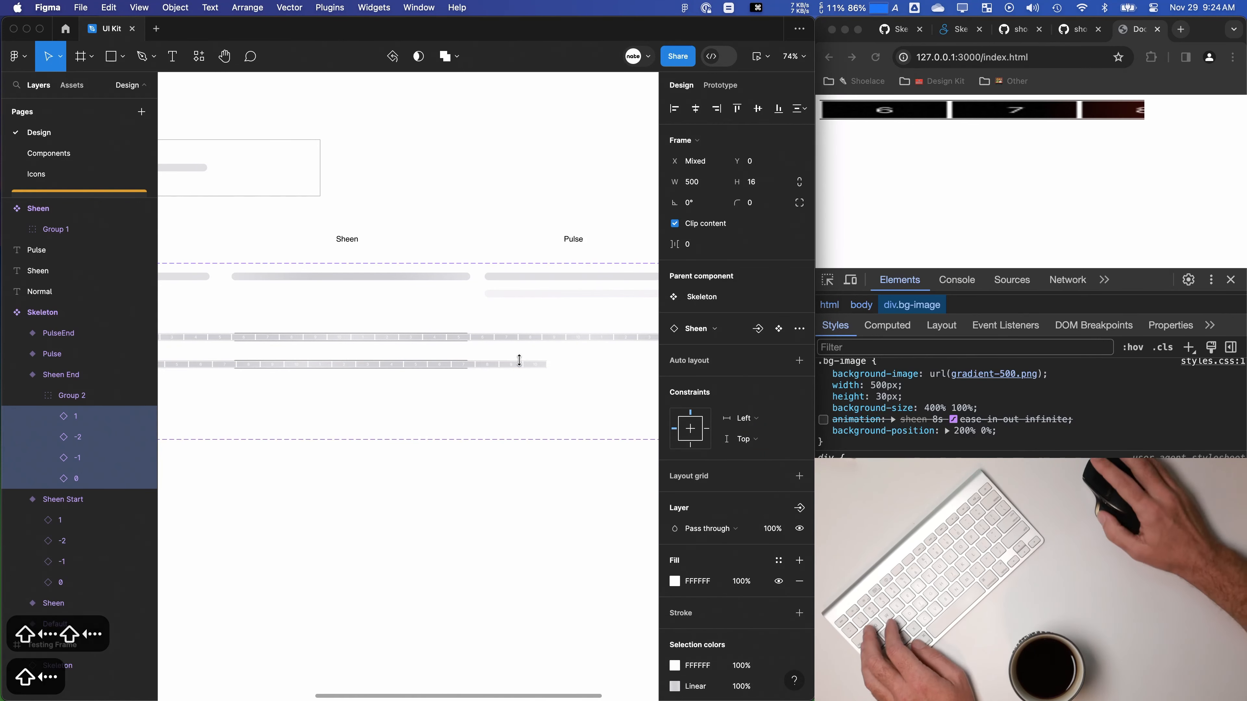
scroll(309, 418, "up", 3)
key("shift+Left")
key("shift+Left")
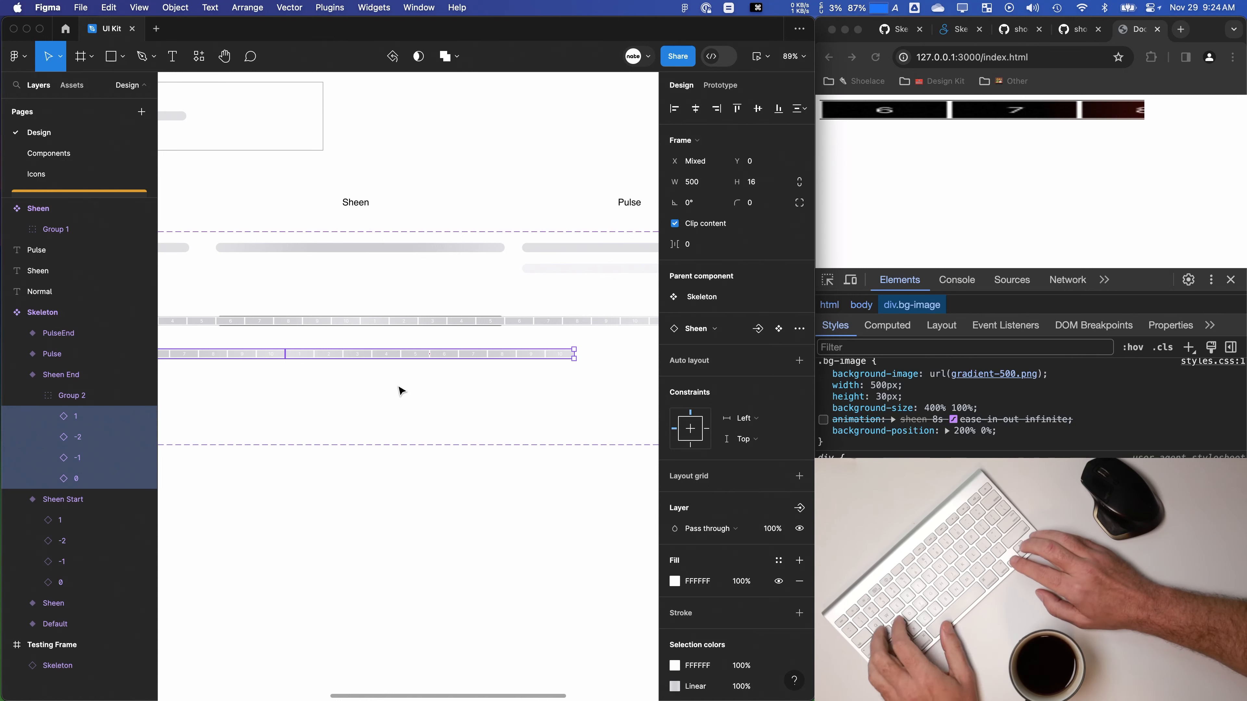
key("shift+Left")
key("shift+Left")
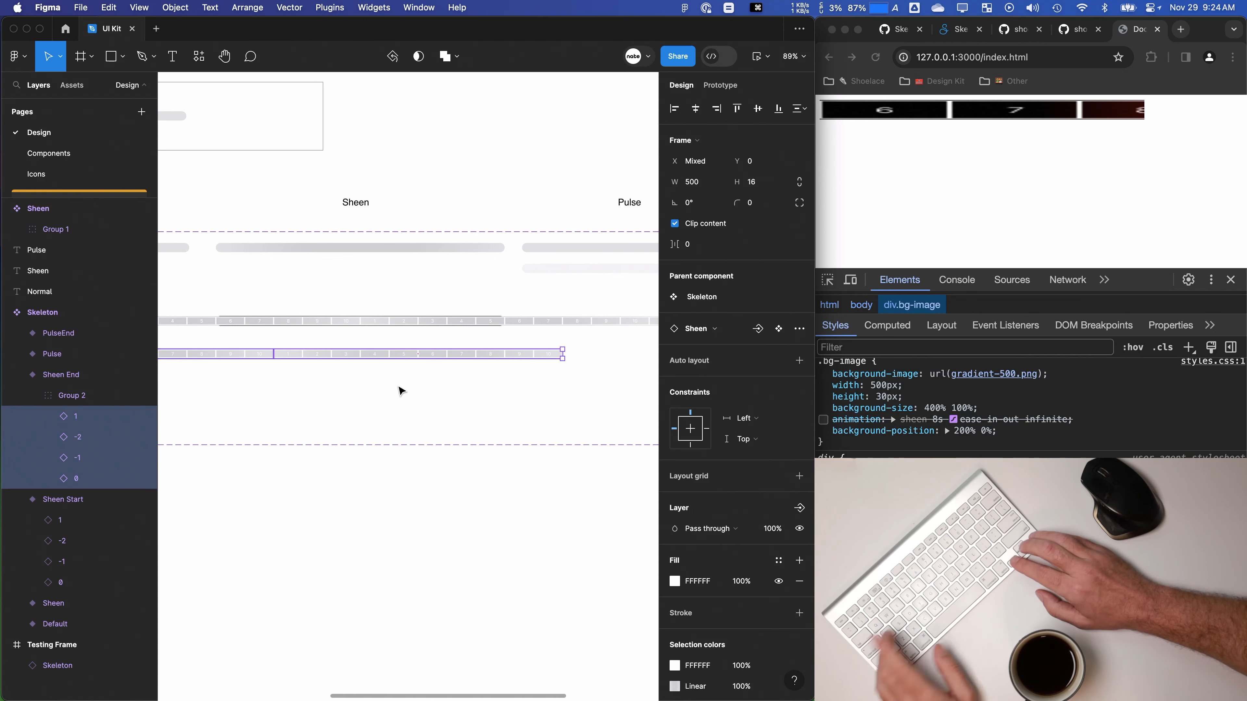
Step: Duplicate instance 1 in Sheen End and place the copy directly after it at X 600
left_click(77, 418)
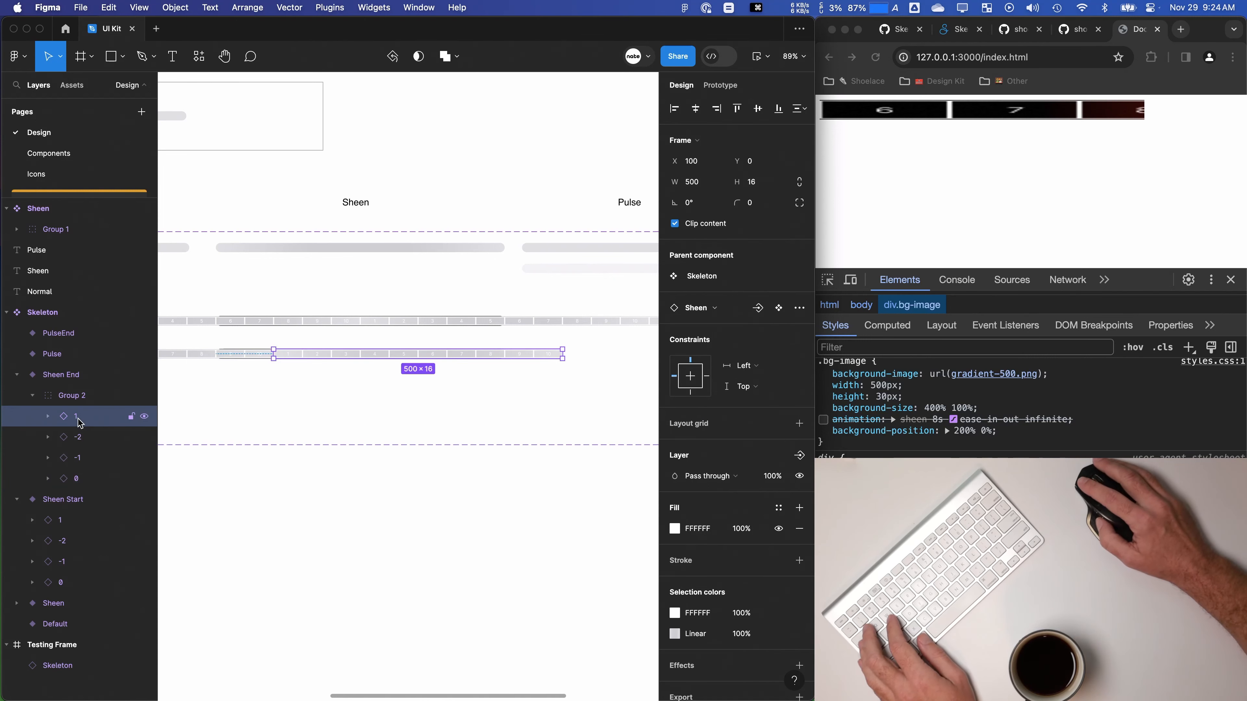
key("super+d")
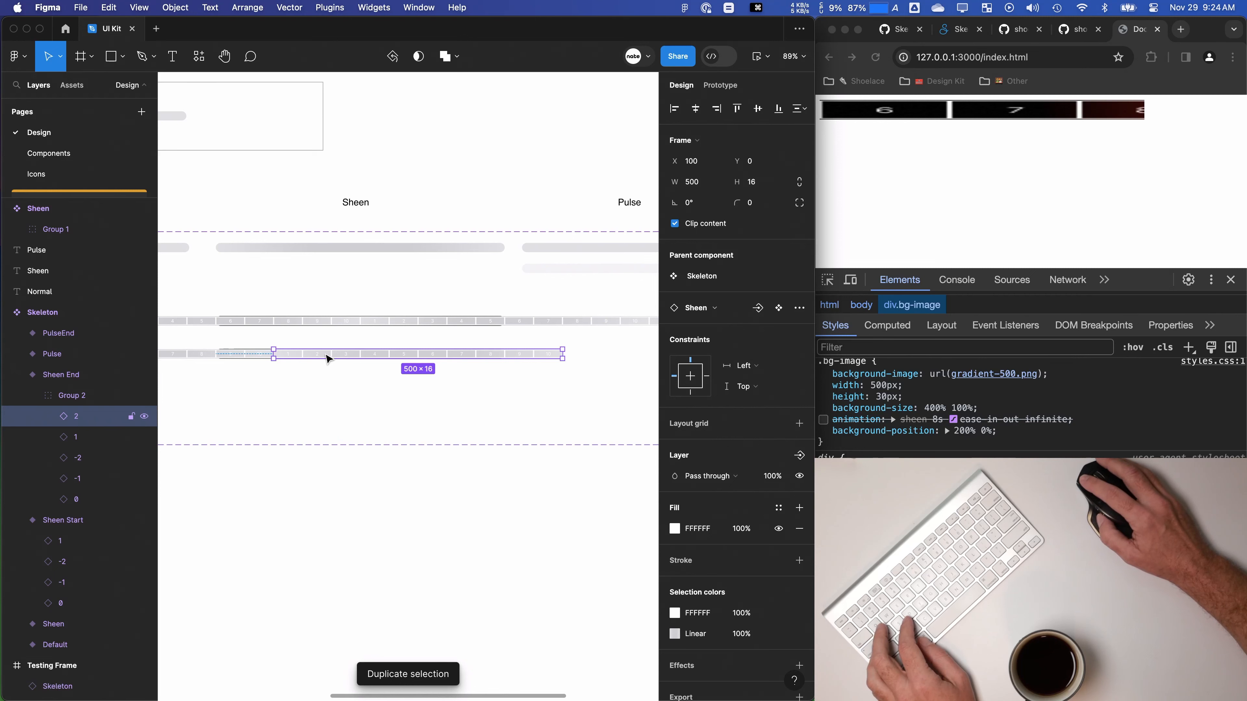
left_click_drag(324, 357, 623, 367)
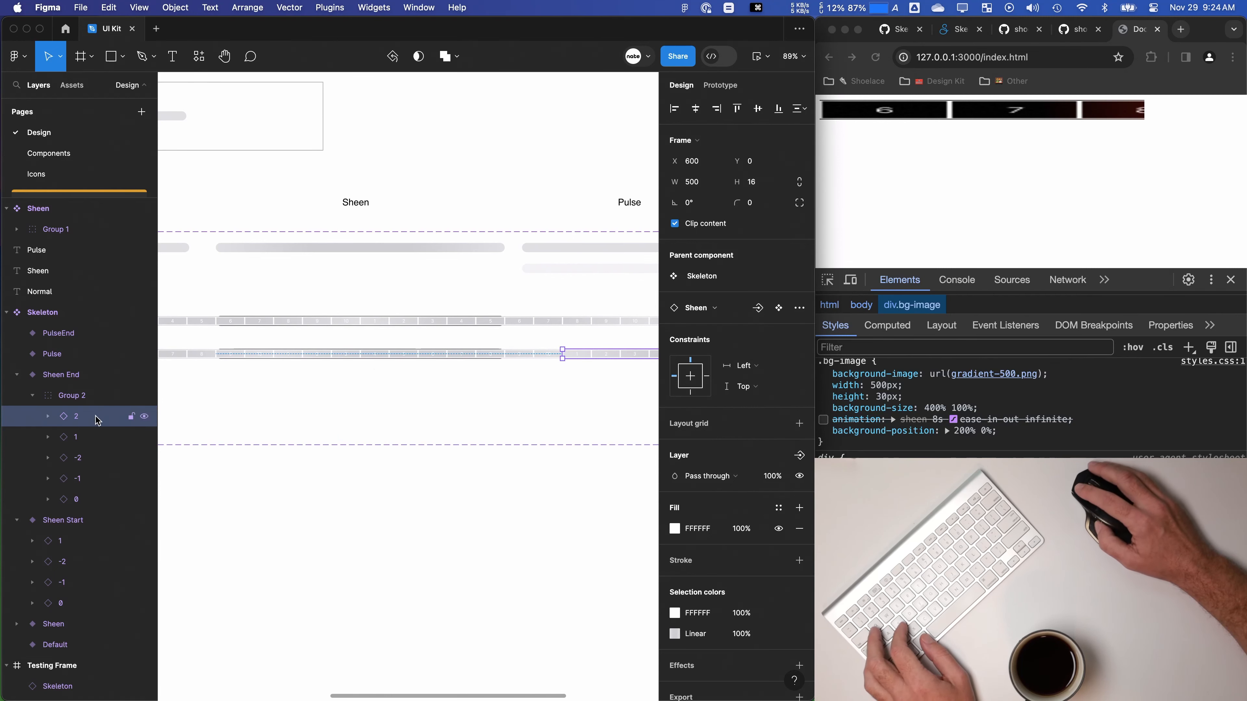
Step: Select all five strip instances in Sheen End and nudge them left in large increments
left_click(76, 499, "shift")
key("shift+Left")
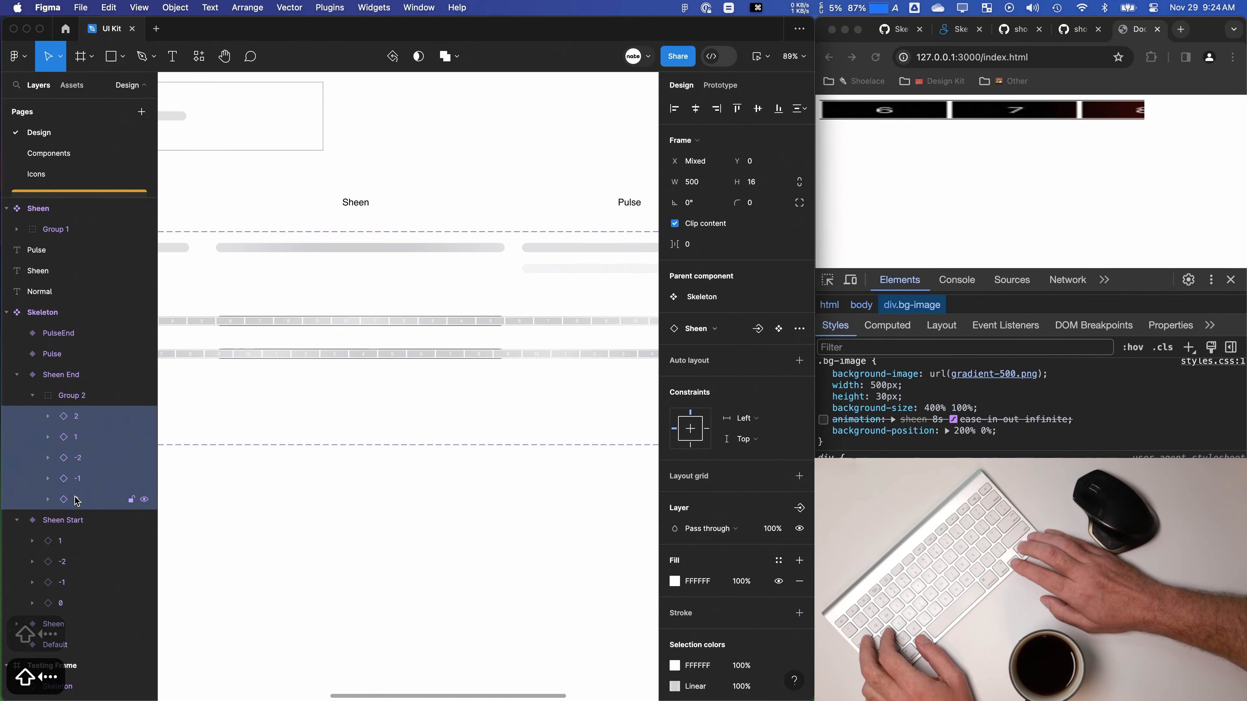
key("shift+Left")
key("shift+Left")
key("shift+Left")
key("shift+Left")
key("shift+Left")
key("shift+Left")
key("shift+Left")
key("shift+Left")
key("shift+Left")
key("shift+Left")
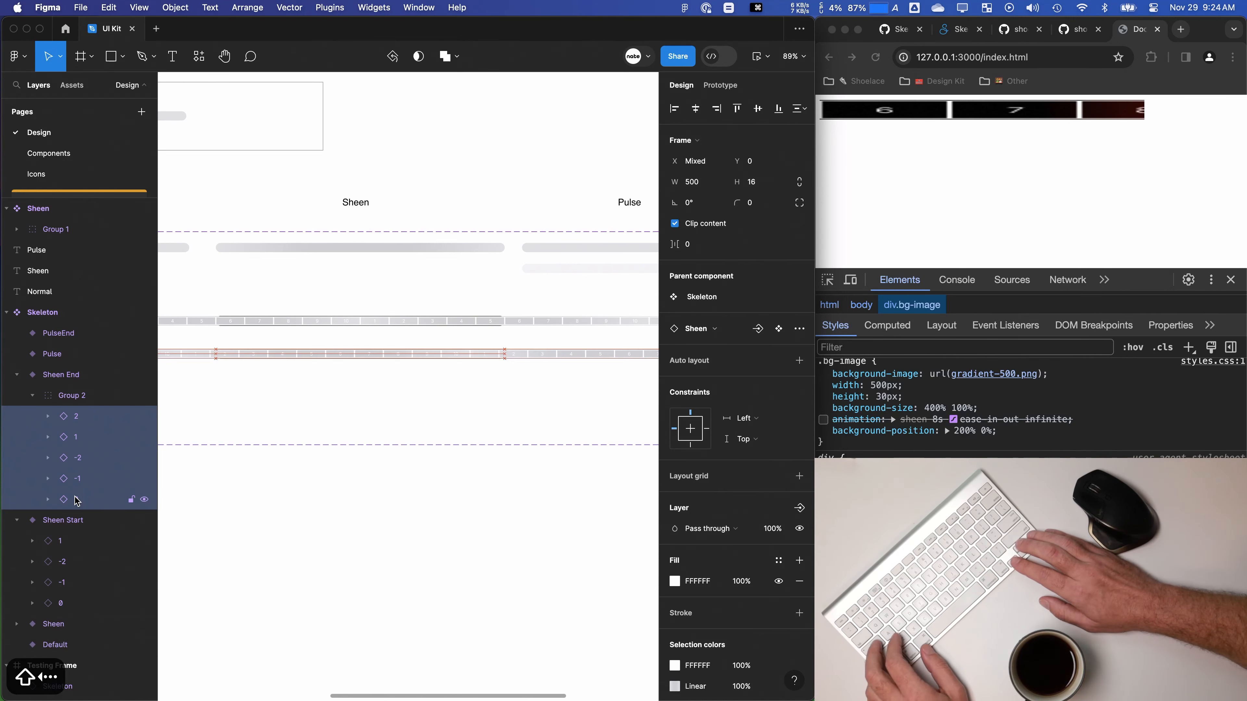
key("shift+Left")
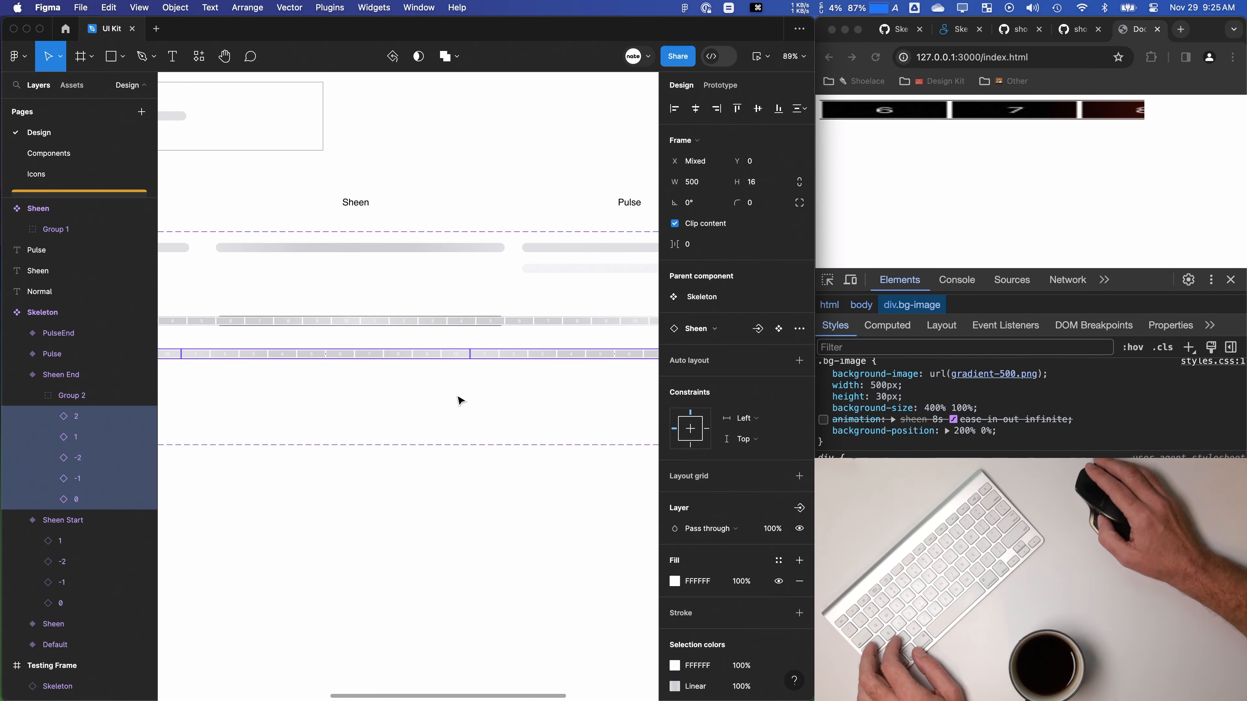
Step: Show outlines and nudge the five Sheen End instances until segment 6 starts at the frame's left edge, aligned with Sheen Start
scroll(460, 409, "up", 3)
key("shift+o")
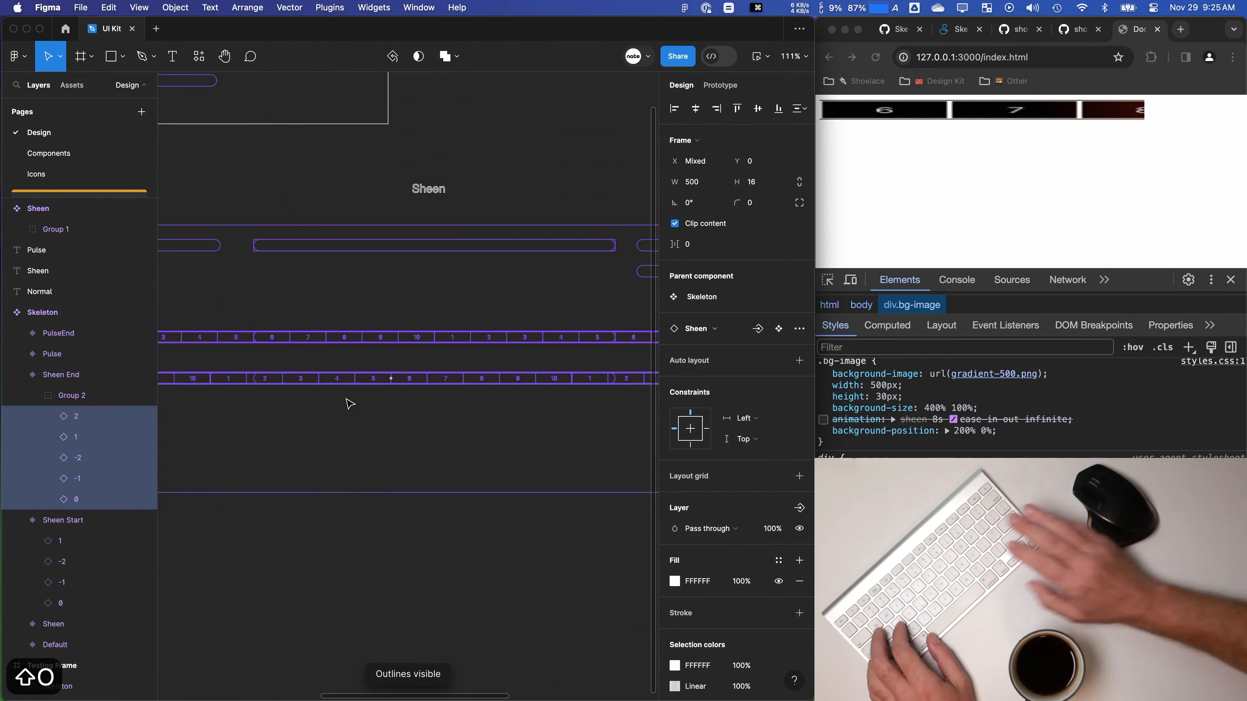
scroll(516, 449, "down", 2)
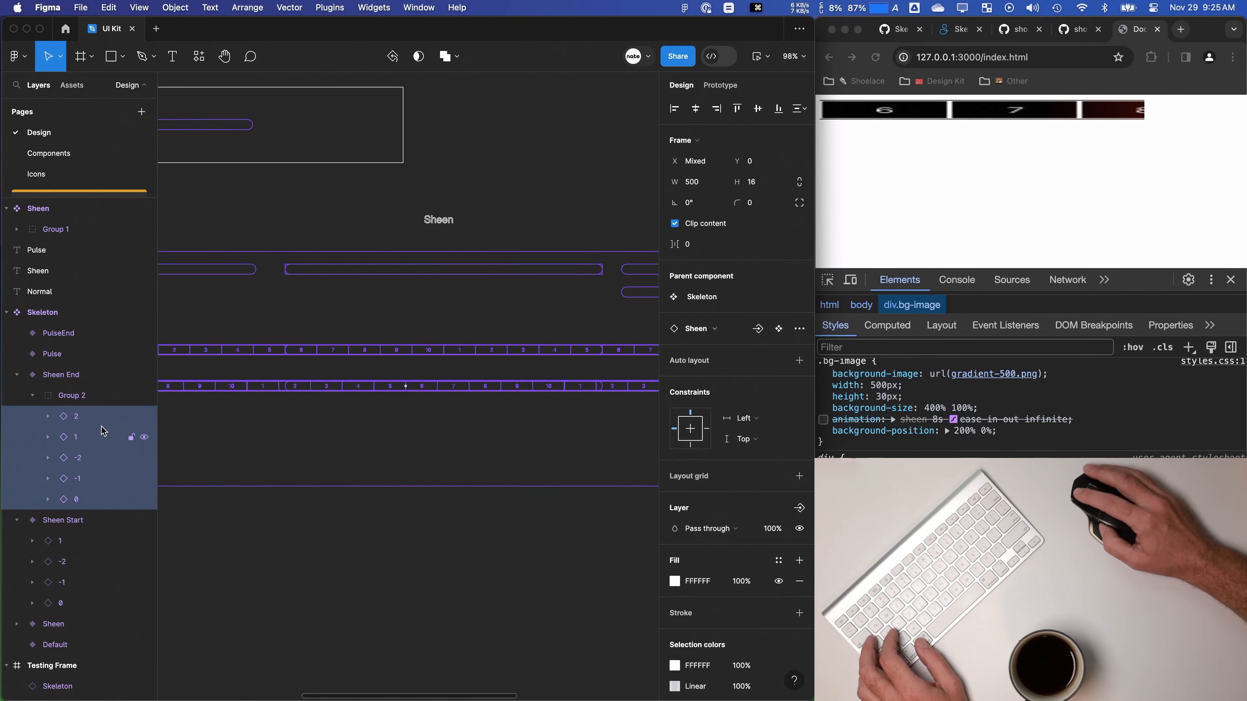
key("shift+Left")
key("shift+Left")
key("shift+Left")
key("shift+Left")
key("shift+Left")
key("shift+Left")
key("shift+Left")
key("shift+Left")
key("shift+Left")
key("shift+Left")
key("shift+Left")
key("shift+Left")
key("shift+Left")
key("shift+Left")
key("shift+Left")
key("shift+Left")
key("shift+Left")
key("shift+Left")
key("shift+Left")
key("shift+Left")
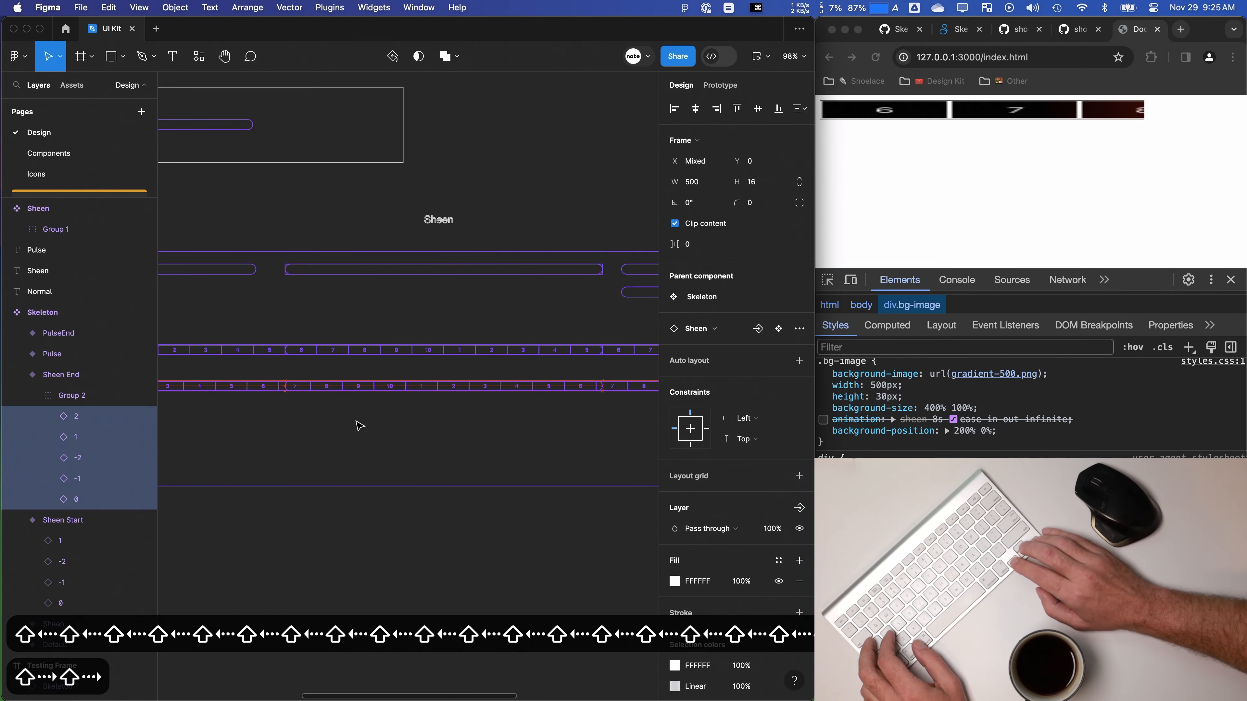
key("shift+Right")
key("shift+Right")
key("shift+Right")
key("shift+Right")
key("shift+Right")
key("shift+Right")
scroll(299, 435, "up", 2)
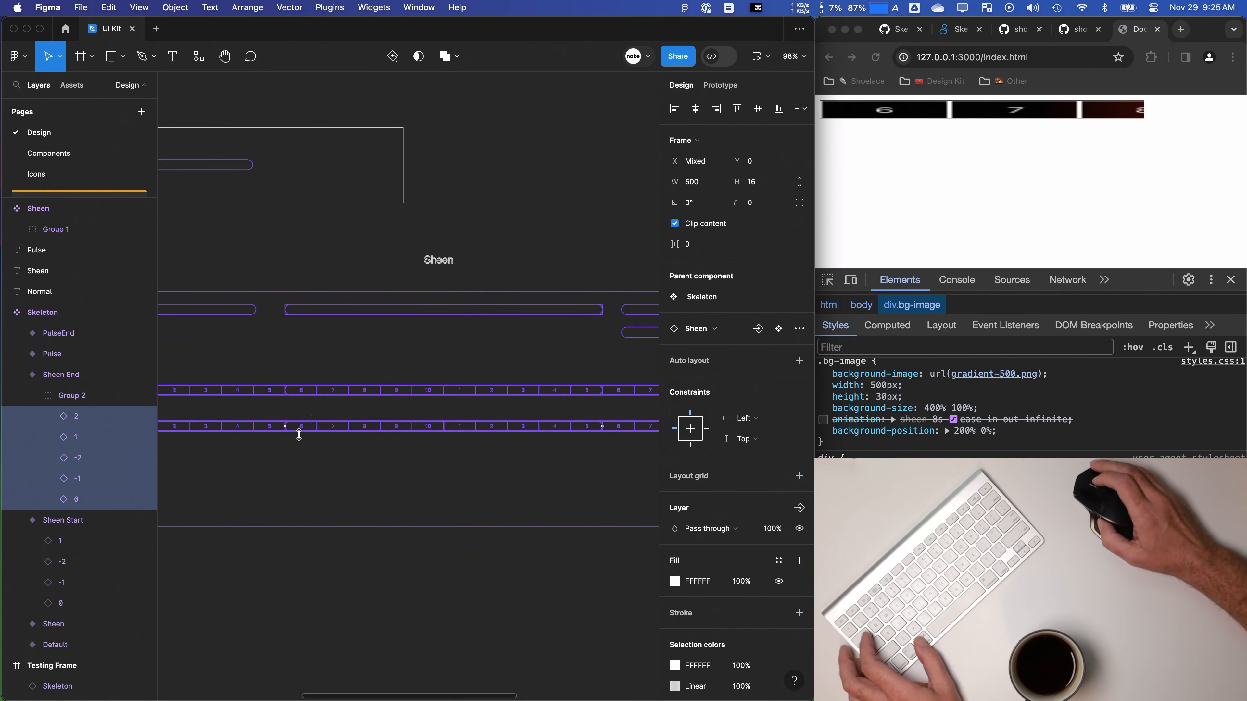
scroll(299, 435, "up", 6)
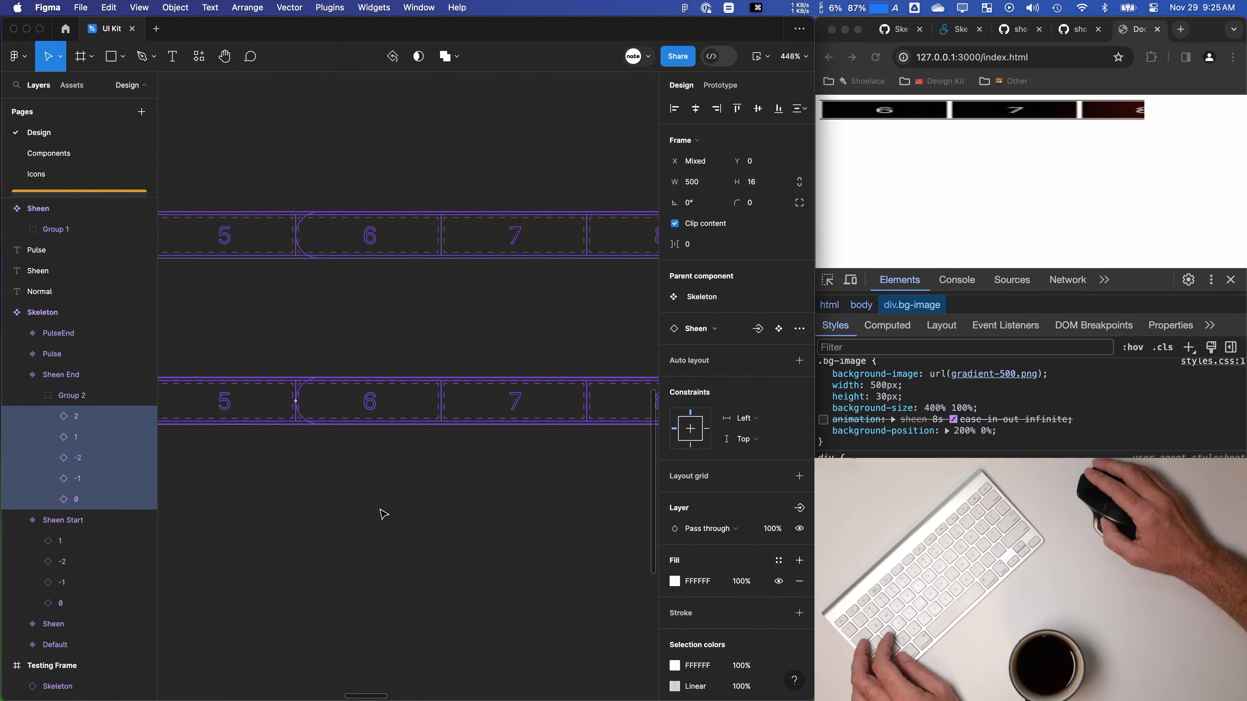
scroll(384, 515, "down", 10)
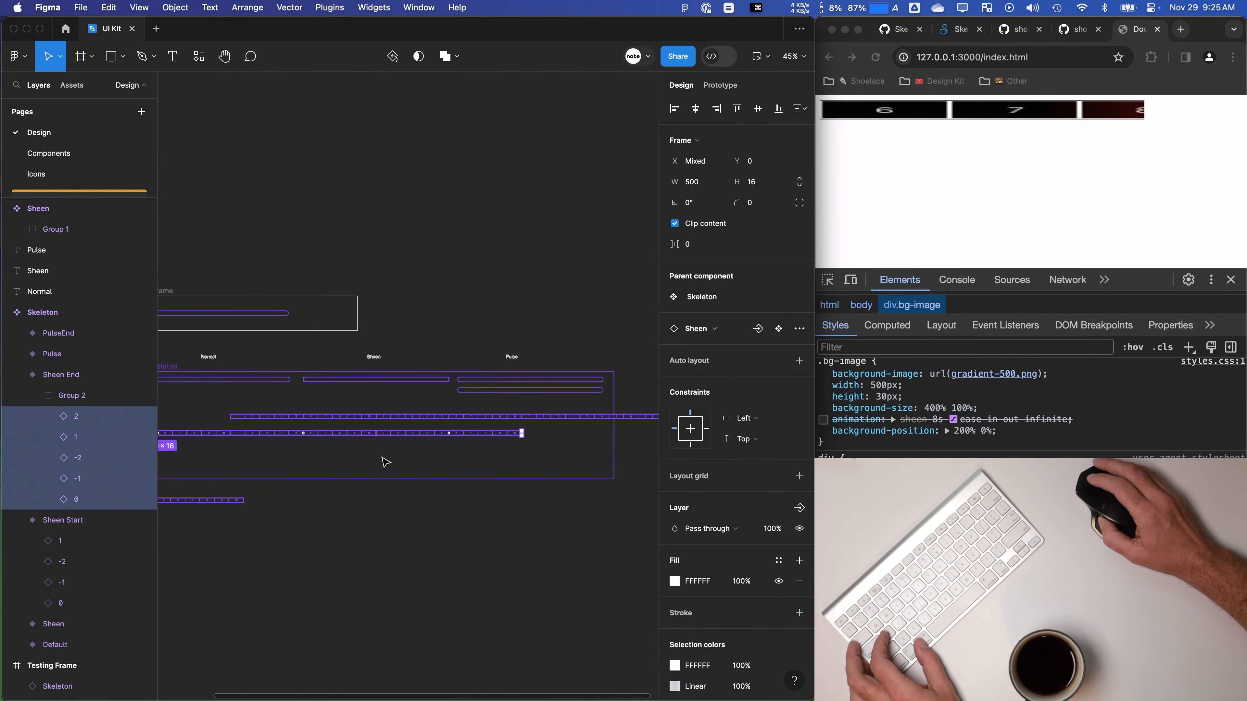
scroll(385, 462, "down", 3)
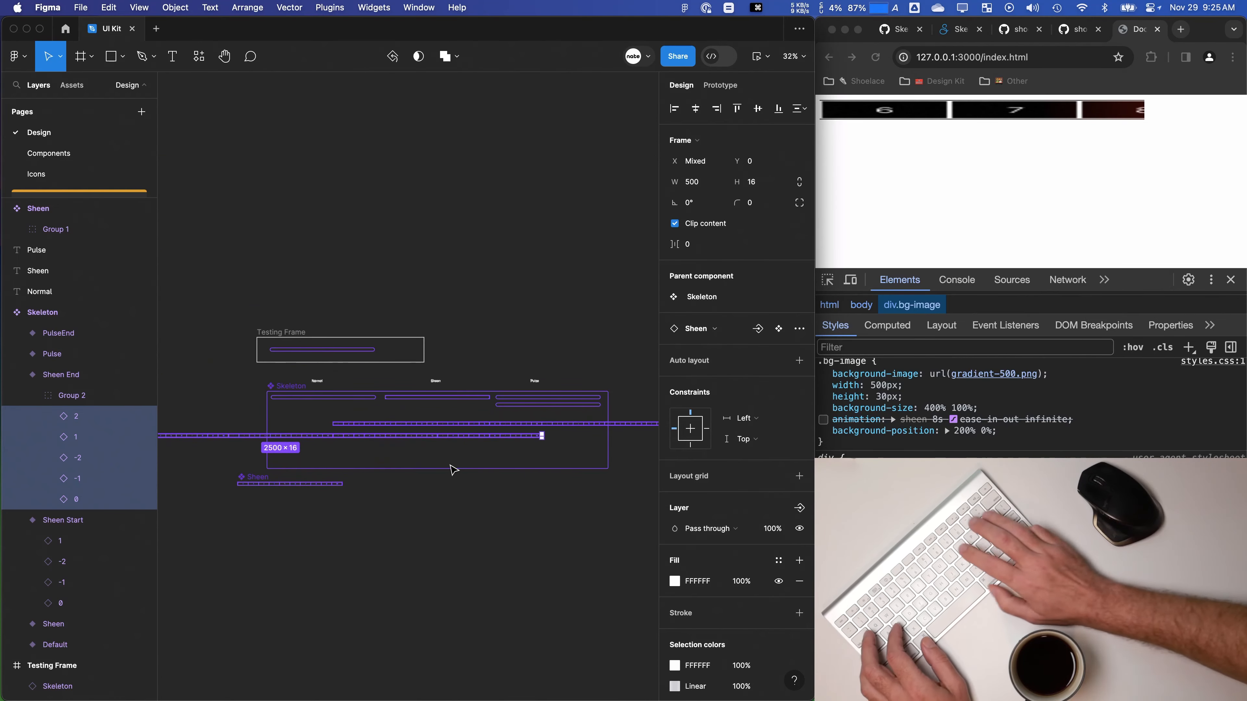
Step: Hide the outlines and collapse the Sheen End and Sheen Start layers
key("super+y")
scroll(425, 446, "up", 6)
left_click(20, 379)
left_click(17, 396)
Step: Add a prototype interaction from Sheen Start to Sheen End with an After delay trigger
left_click(41, 395)
key("shift+e")
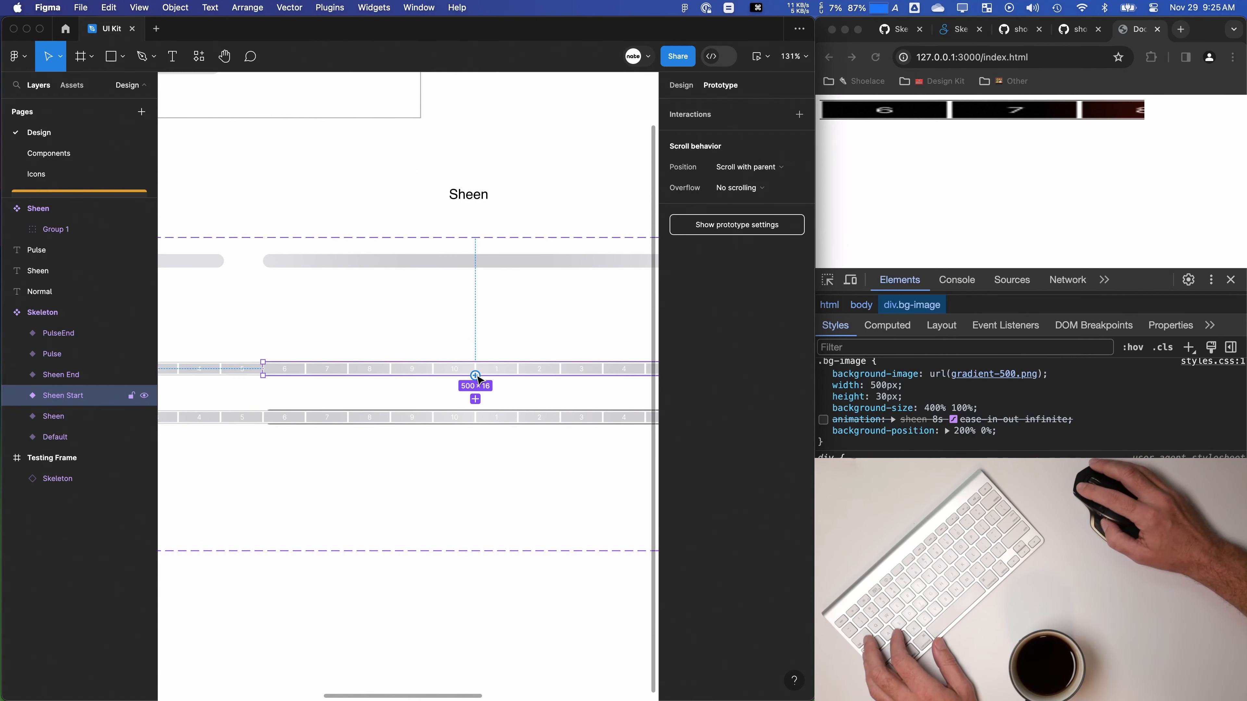
left_click_drag(508, 415, 508, 417)
left_click(427, 442)
left_click(420, 608)
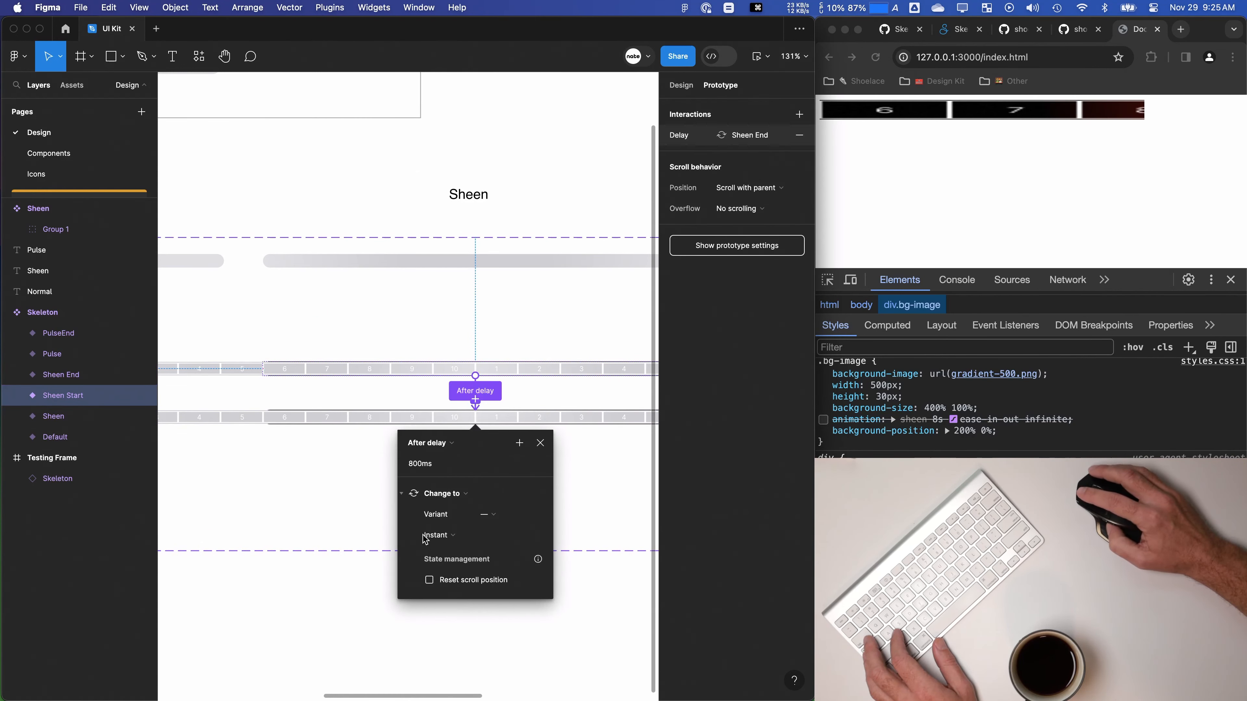
Step: Set the interaction's delay to 1 ms and its animation to Smart animate, Ease out, with a duration of 8000 ms
left_click(458, 539)
left_click(475, 569)
left_click_drag(516, 556, 490, 558)
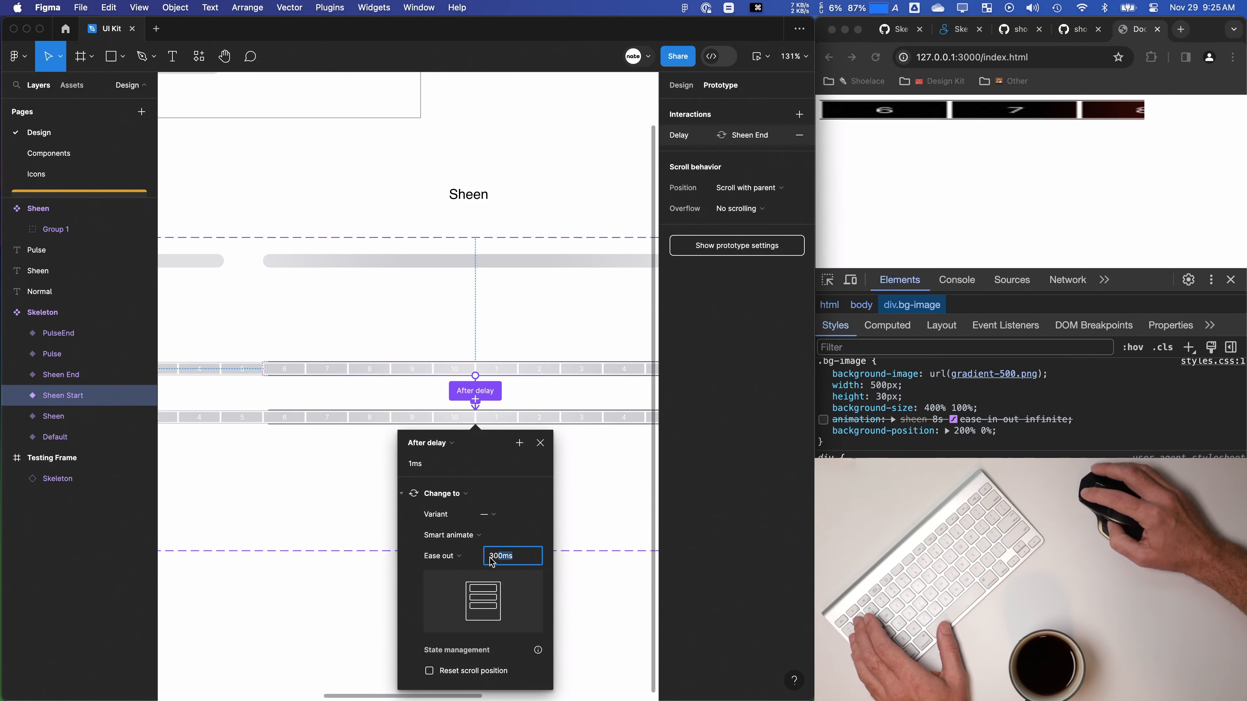
type("8000")
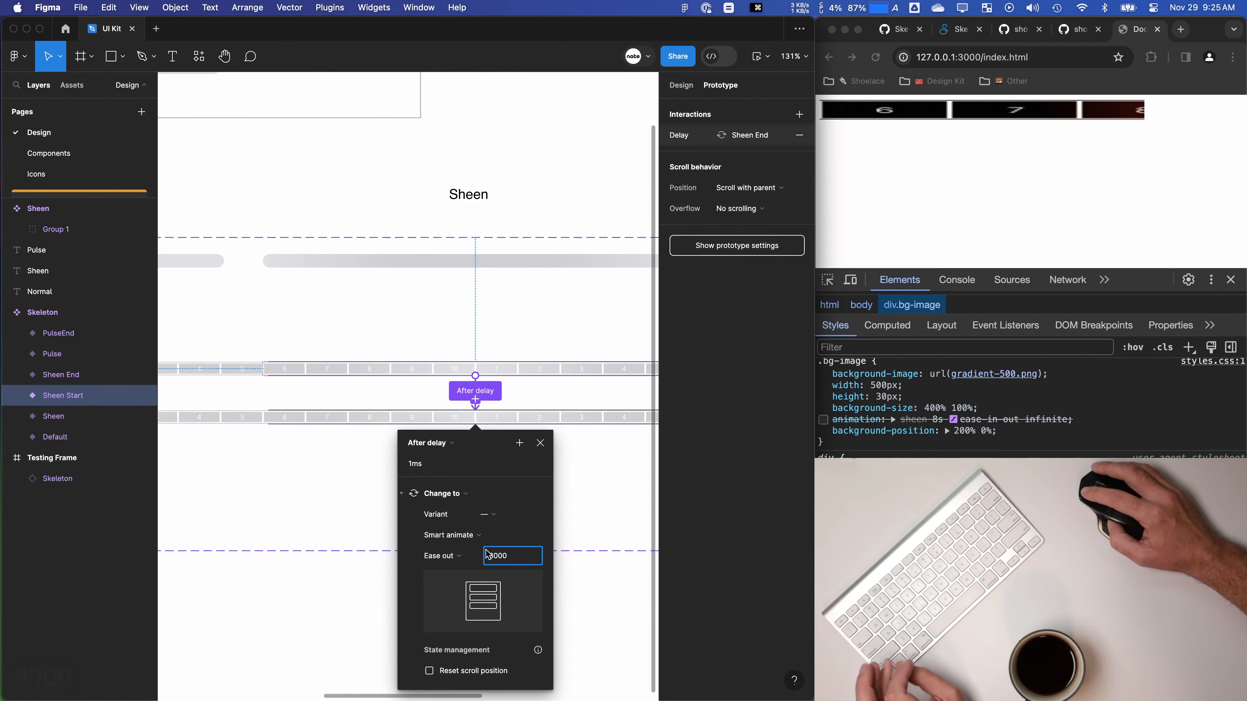
left_click(540, 444)
Step: Add a return interaction from Sheen End to Sheen Start with an After delay trigger and Instant animation
left_click(485, 420)
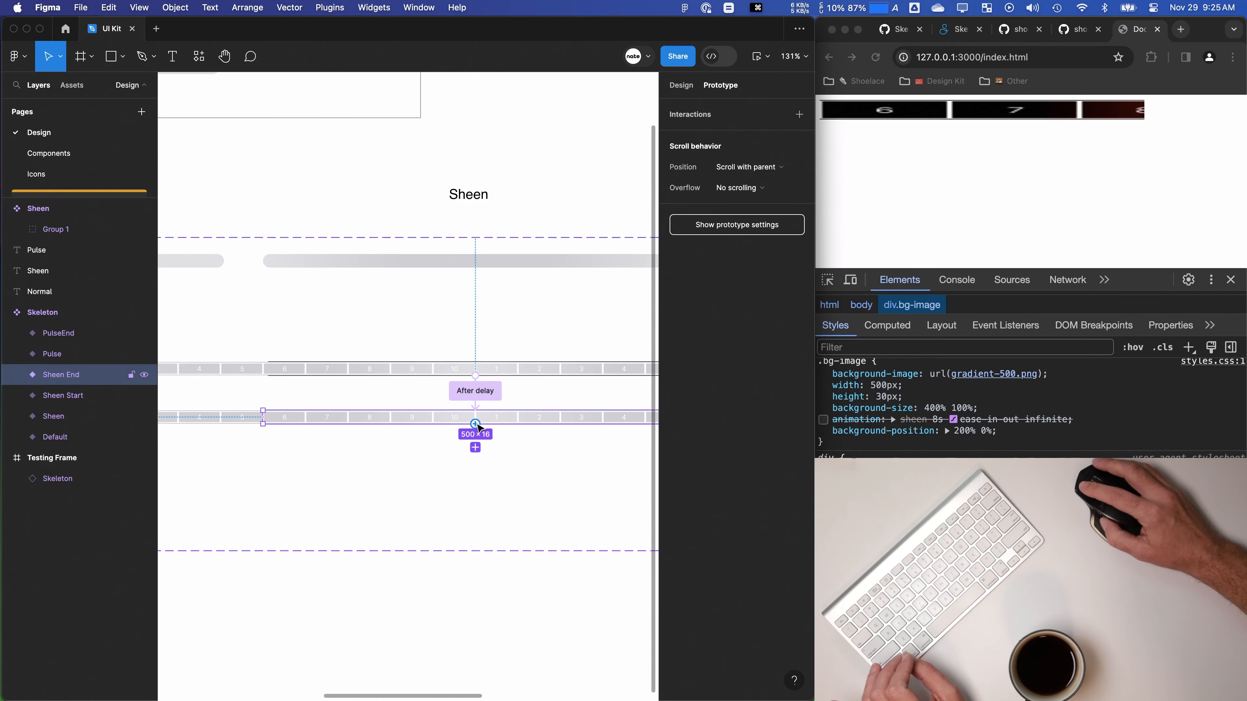
left_click_drag(545, 378, 543, 376)
left_click(426, 407)
left_click(430, 569)
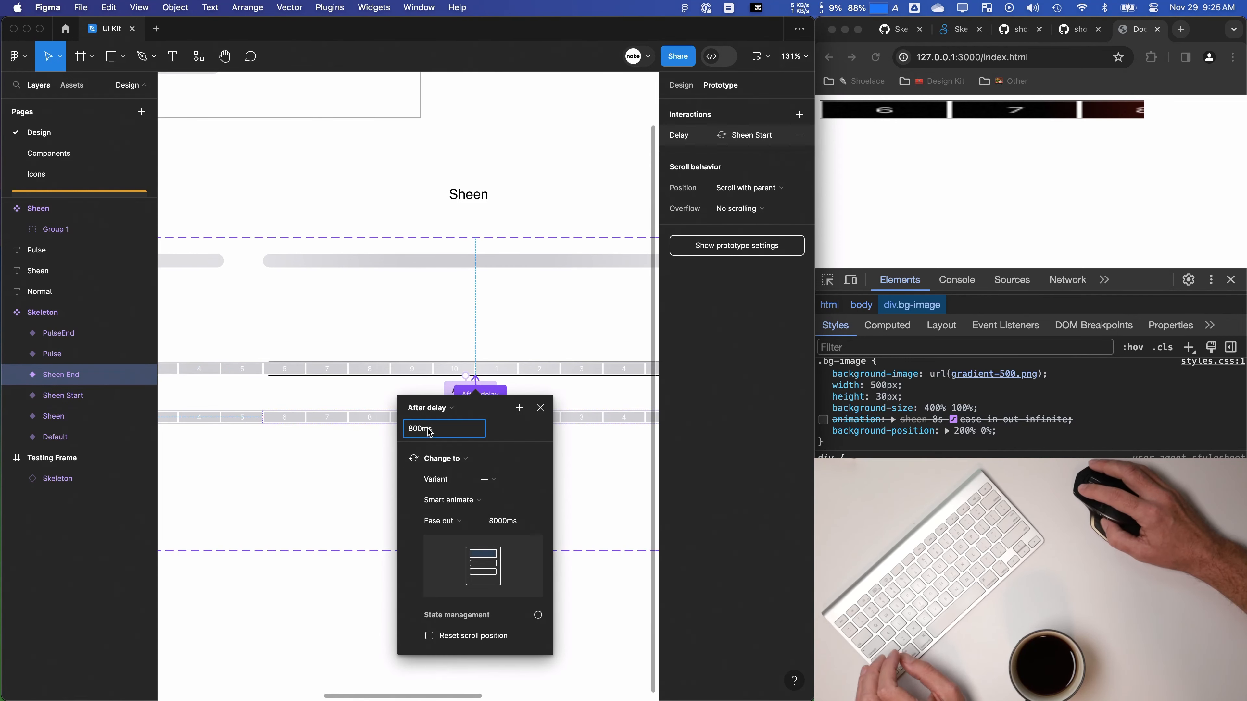
left_click(454, 500)
left_click(454, 472)
left_click(540, 408)
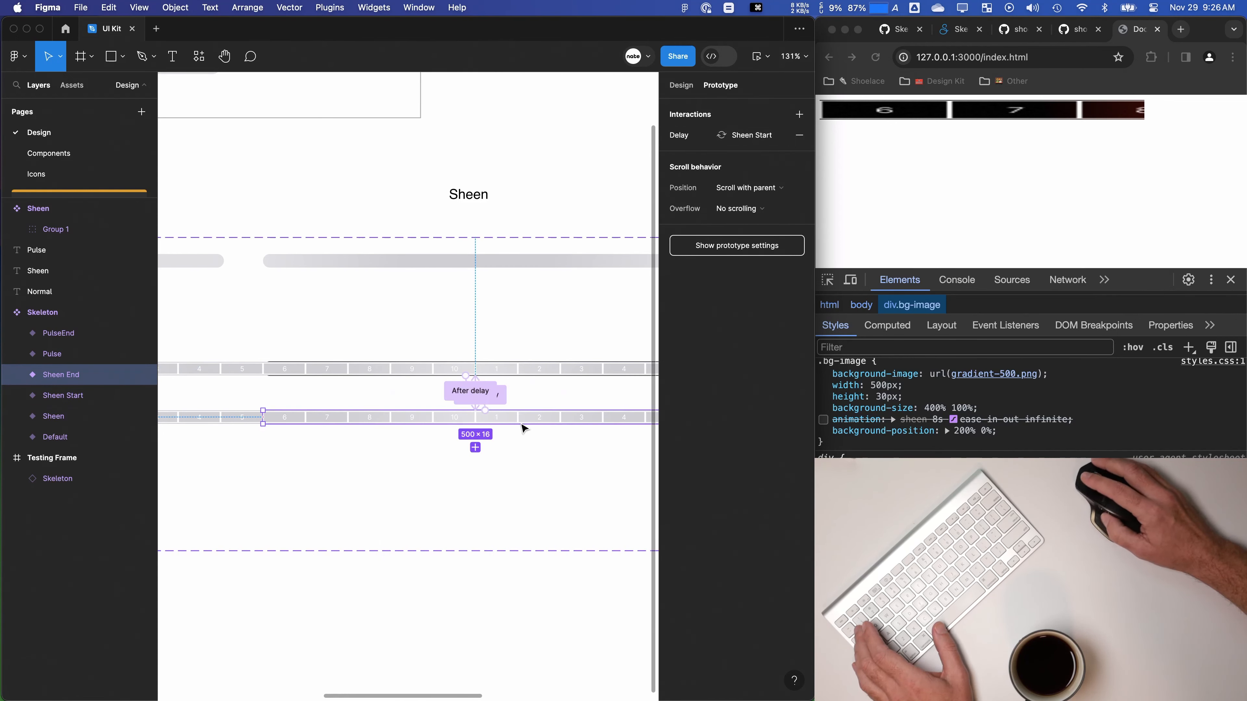
Step: Delete the original Sheen variant from the Skeleton component set
left_click_drag(454, 504, 444, 447)
scroll(387, 466, "up", 2)
scroll(387, 465, "left", 2)
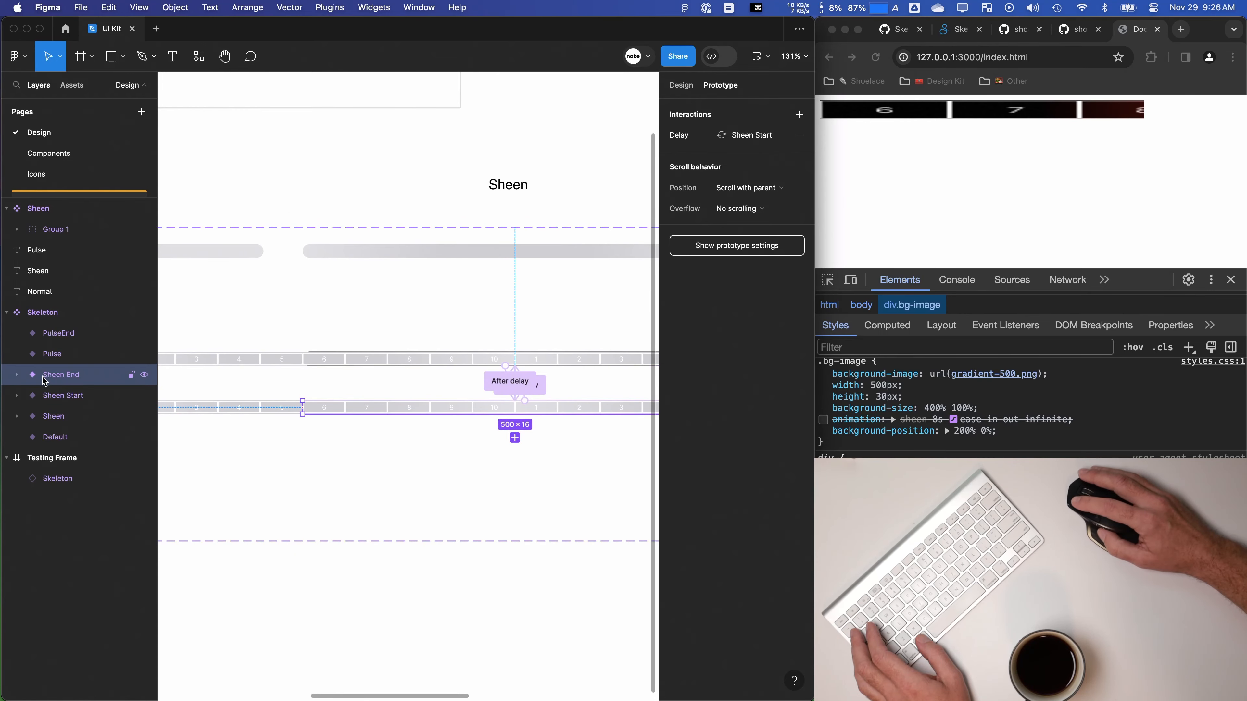
left_click(422, 257)
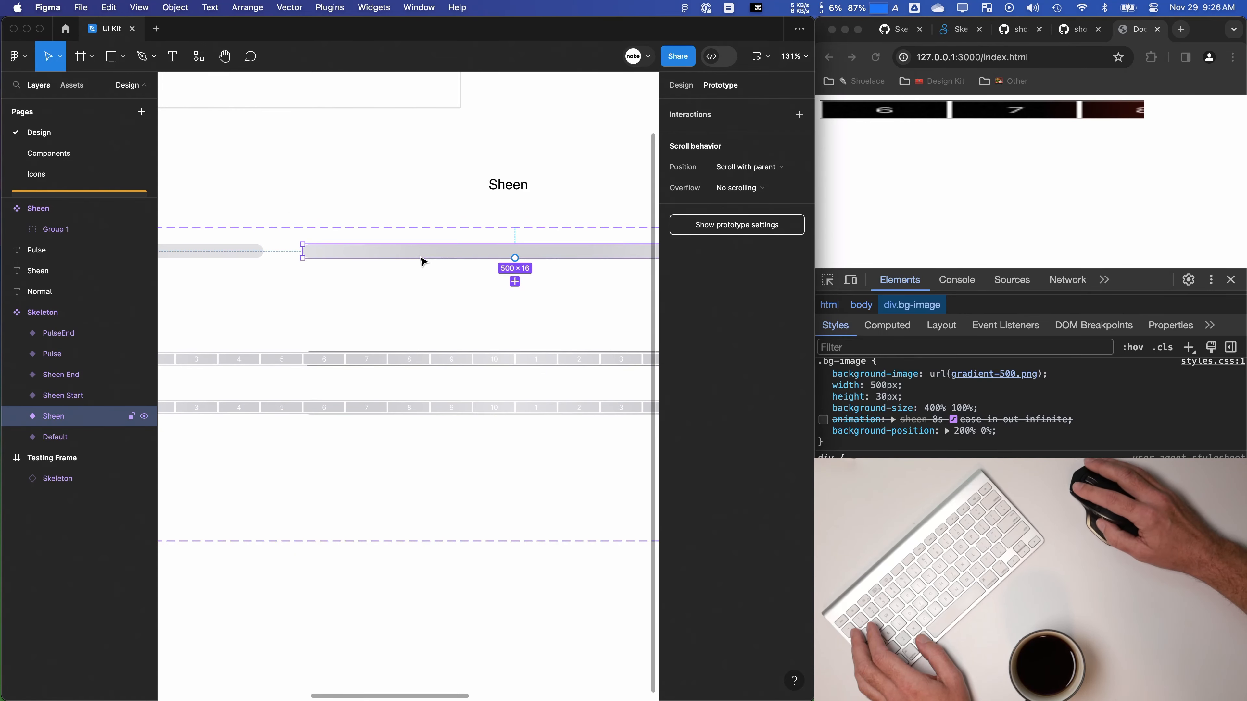
left_click(431, 354)
left_click(49, 415)
key("BackSpace")
left_click(49, 375)
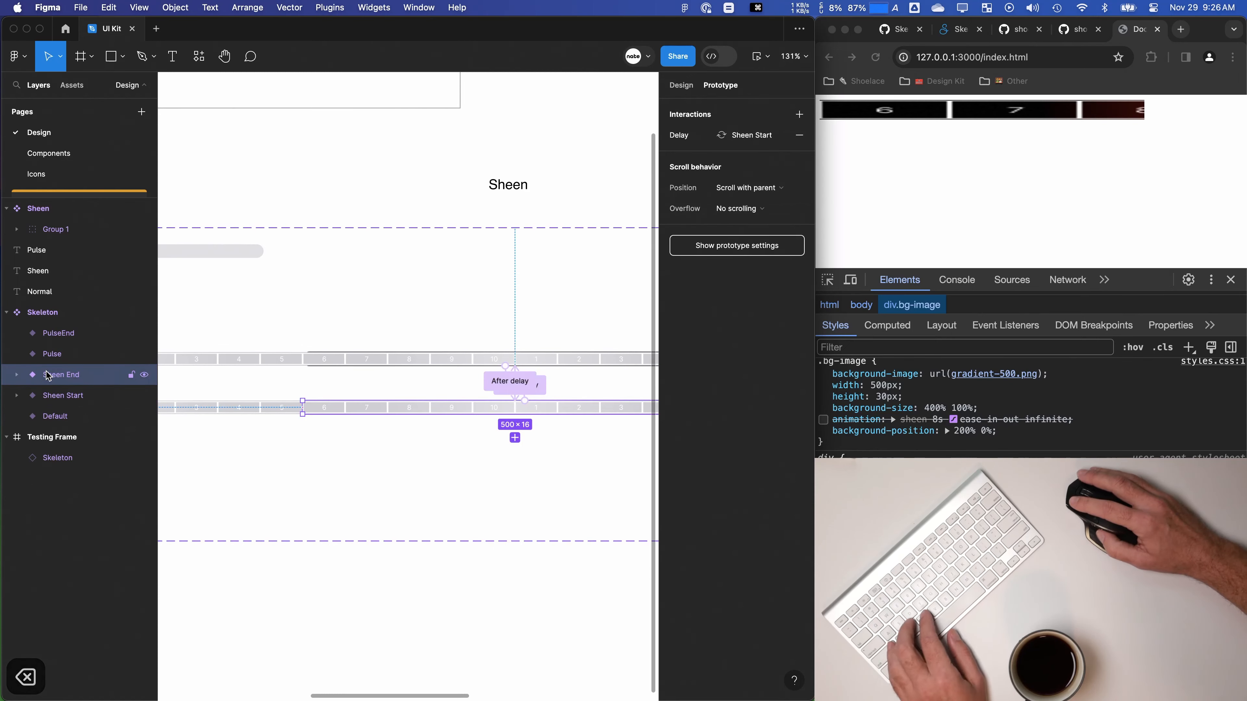
left_click(681, 88)
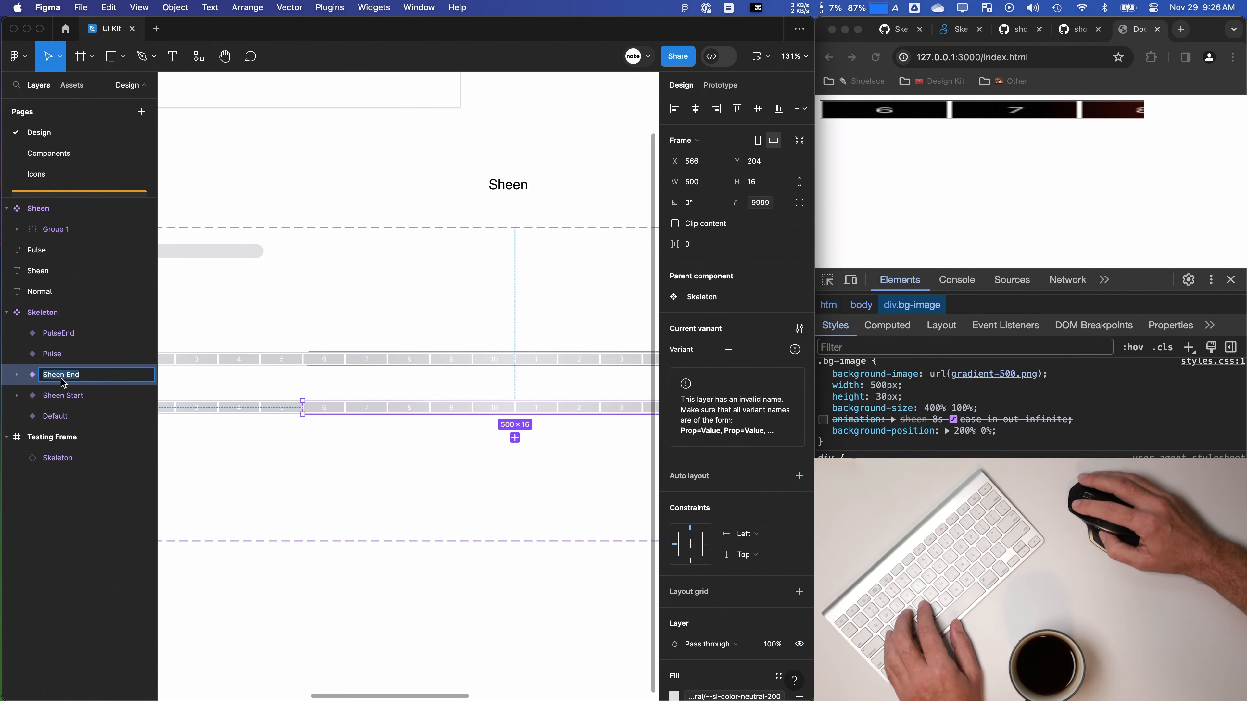
type("Sheen")
key("Escape")
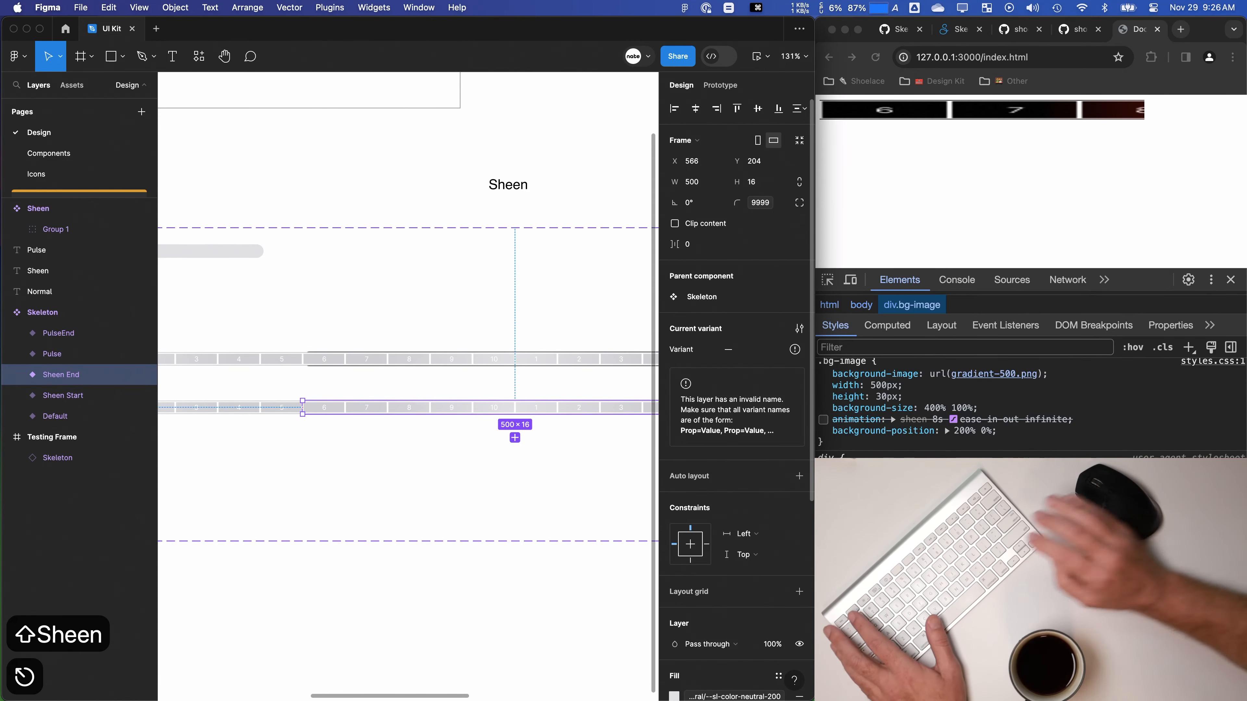
Step: Set the Variant property of Sheen Start to Sheen
left_click(60, 400)
left_click(736, 349)
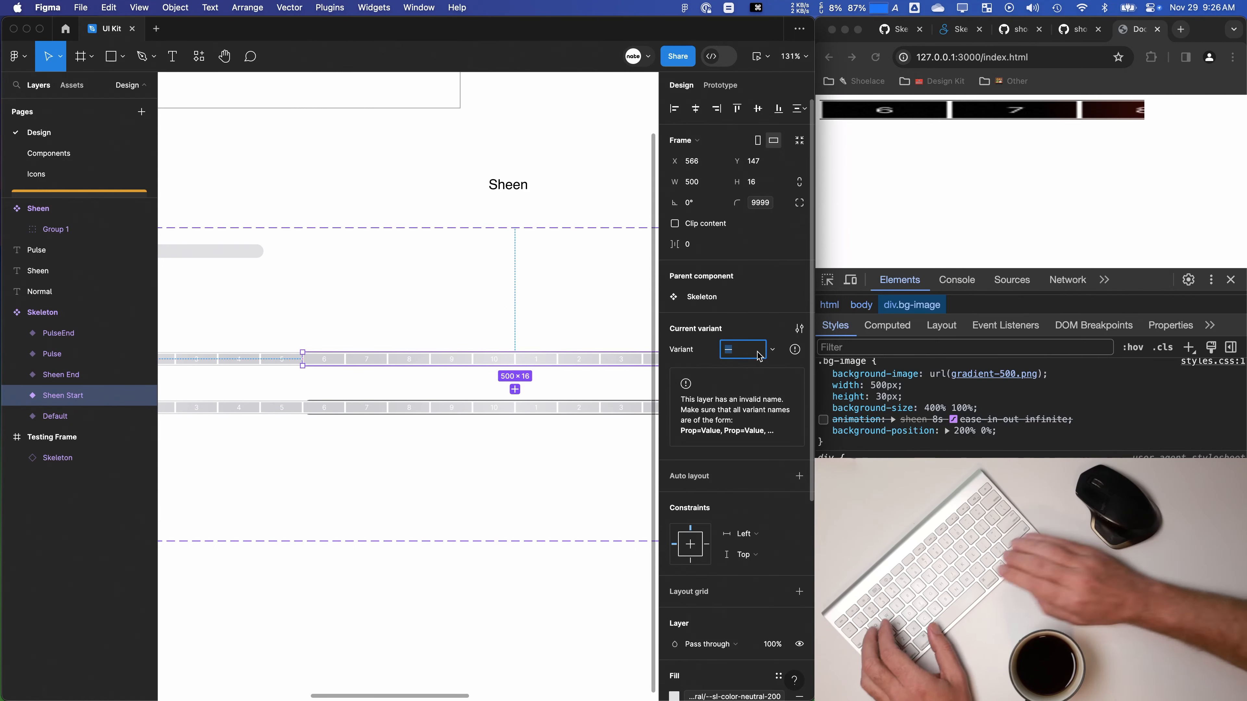
type("Sheen")
key("Return")
left_click(505, 282)
Step: Shift the Sheen label slightly down towards the Skeleton set and move the standalone Sheen component farther right beneath the set
scroll(505, 282, "down", 5)
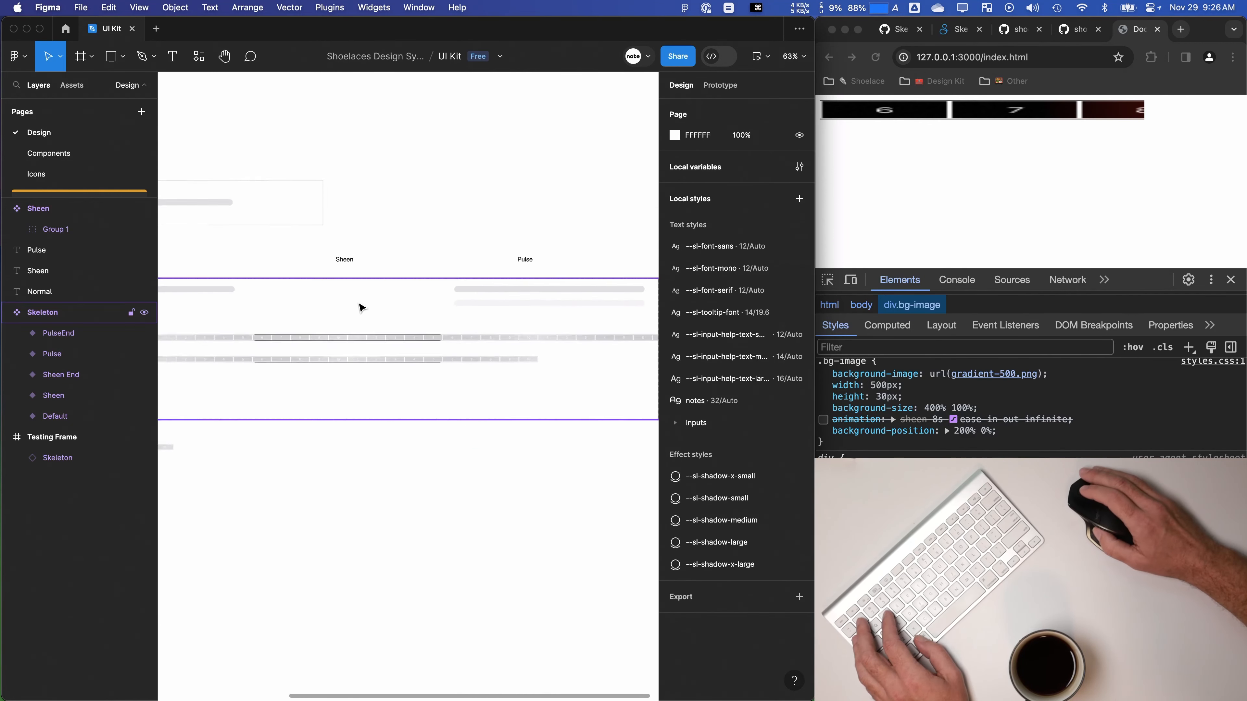
left_click(423, 298)
left_click(330, 464)
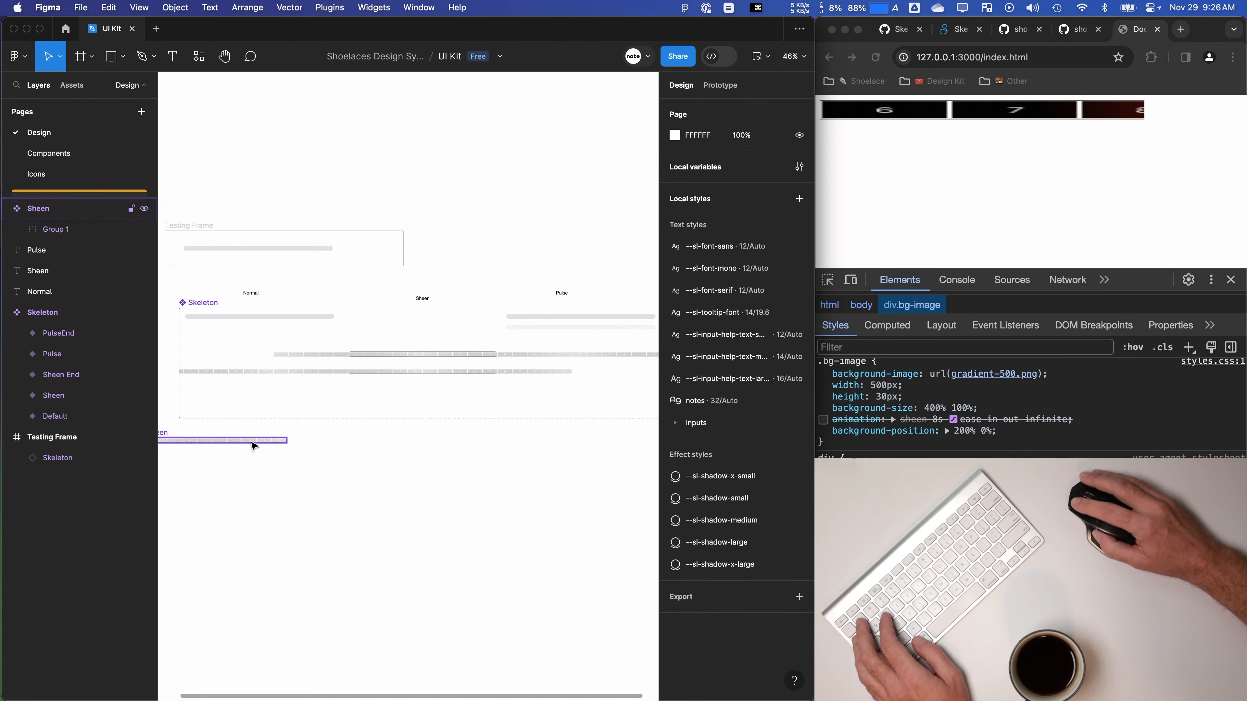
left_click_drag(246, 442, 469, 439)
Step: Switch the Skeleton instance in the Testing Frame to the Sheen variant
left_click(194, 226)
scroll(294, 248, "left", 2)
scroll(358, 253, "up", 5)
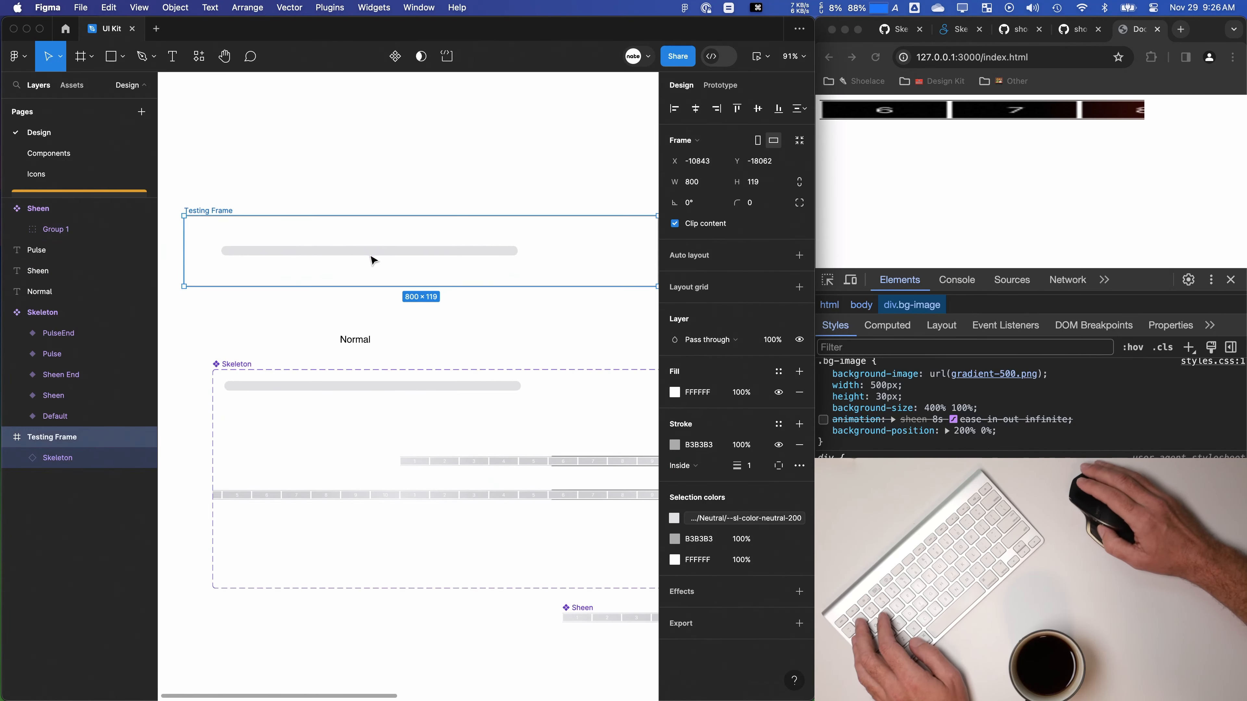
left_click(475, 250)
left_click(732, 281)
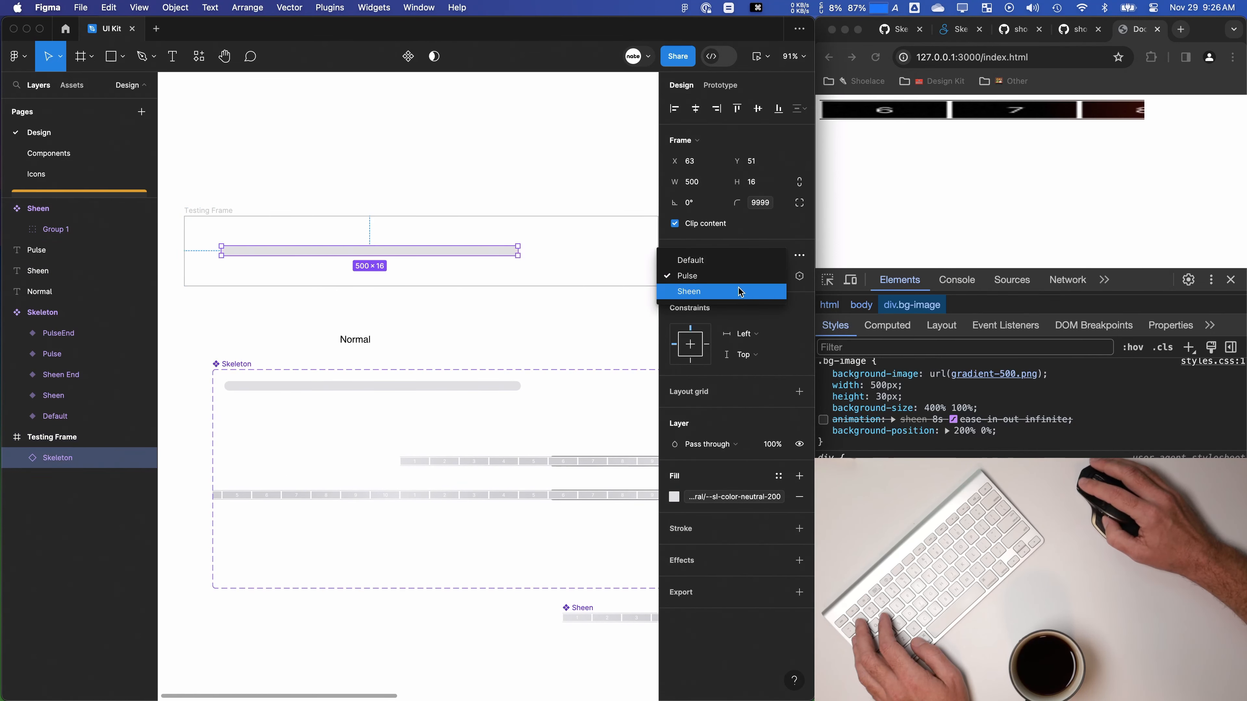
left_click(739, 290)
left_click(486, 320)
Step: Enable Clip content on the Sheen End and Sheen variants
left_click(57, 375)
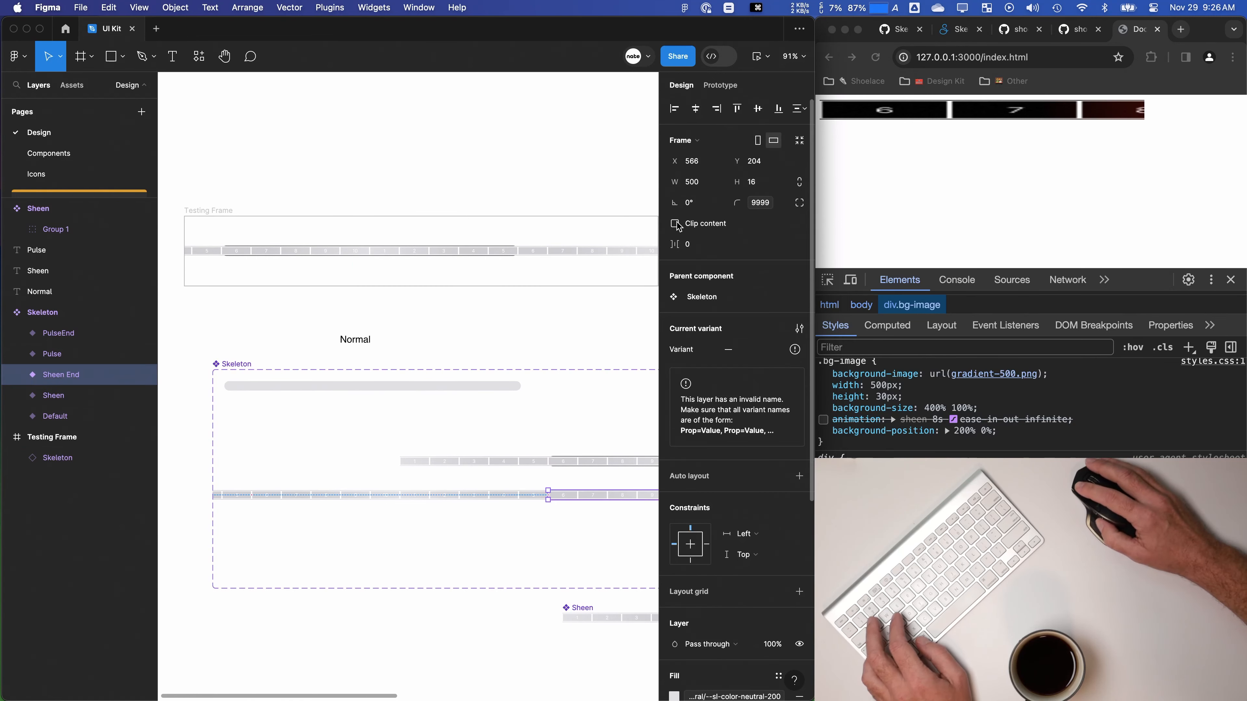
left_click(58, 402)
left_click(675, 224)
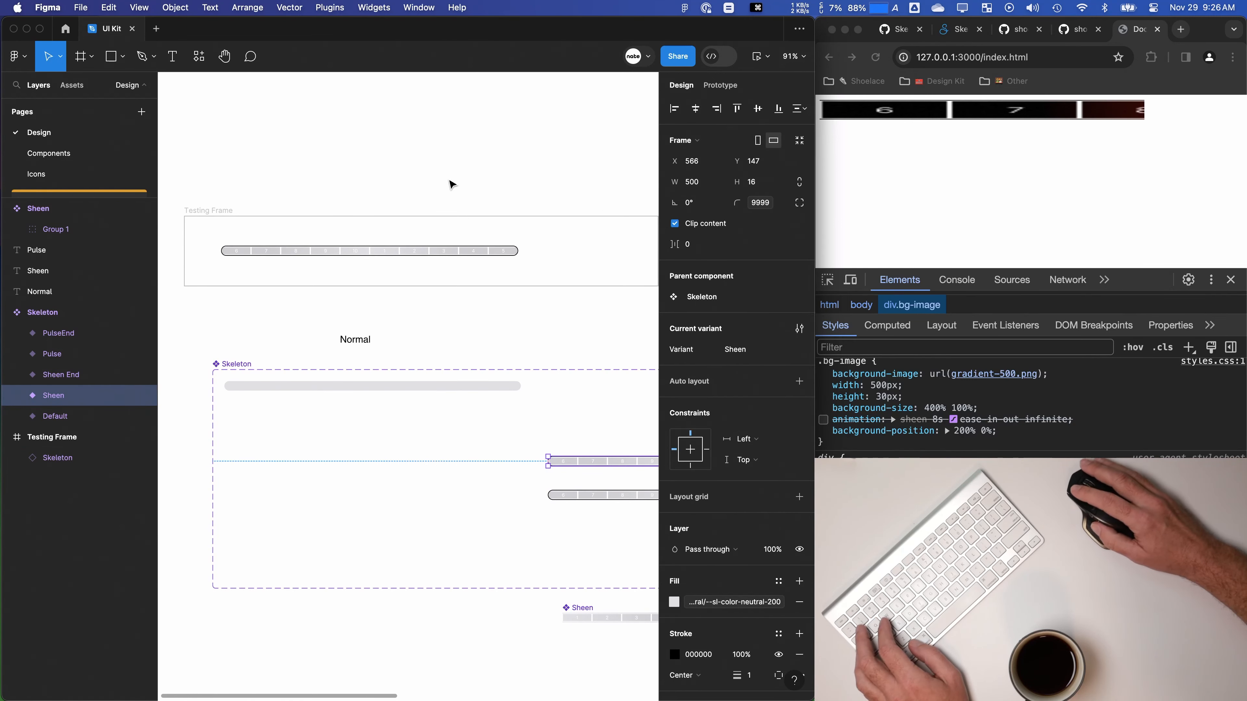
left_click(448, 184)
Step: Turn off the black stroke on the Sheen and Sheen End variants
left_click(54, 395)
scroll(737, 557, "down", 2)
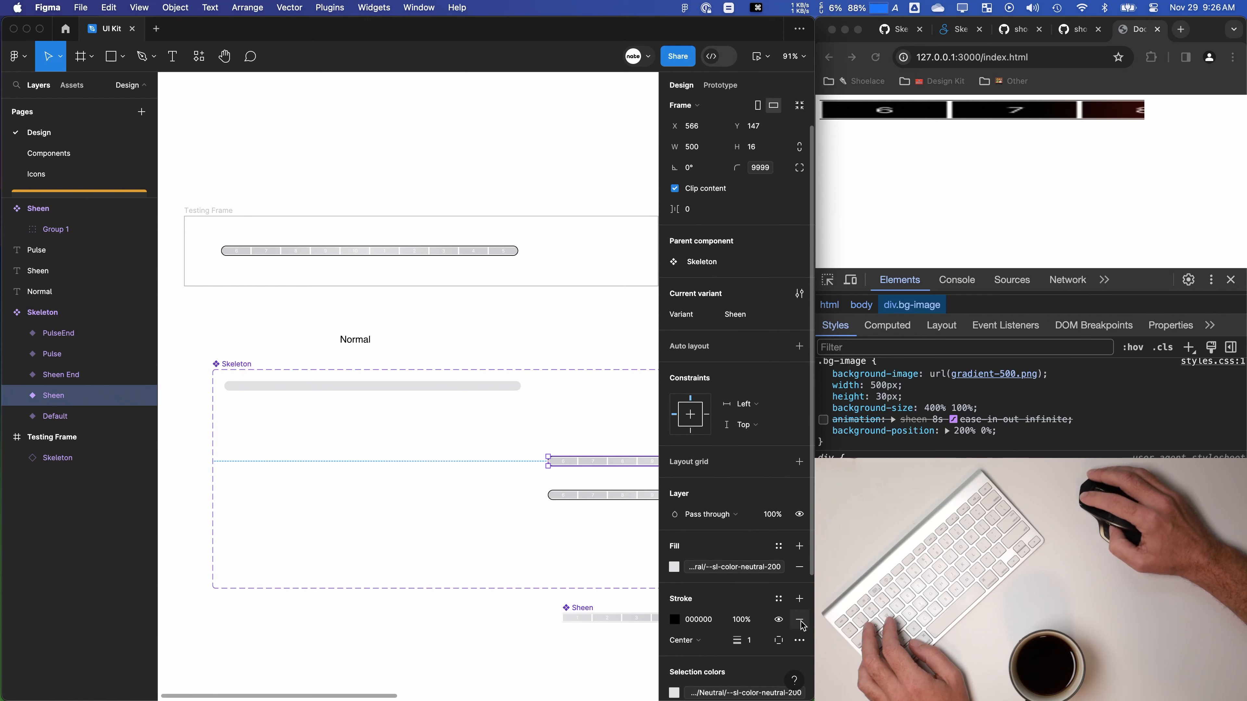
left_click(777, 619)
left_click(18, 378)
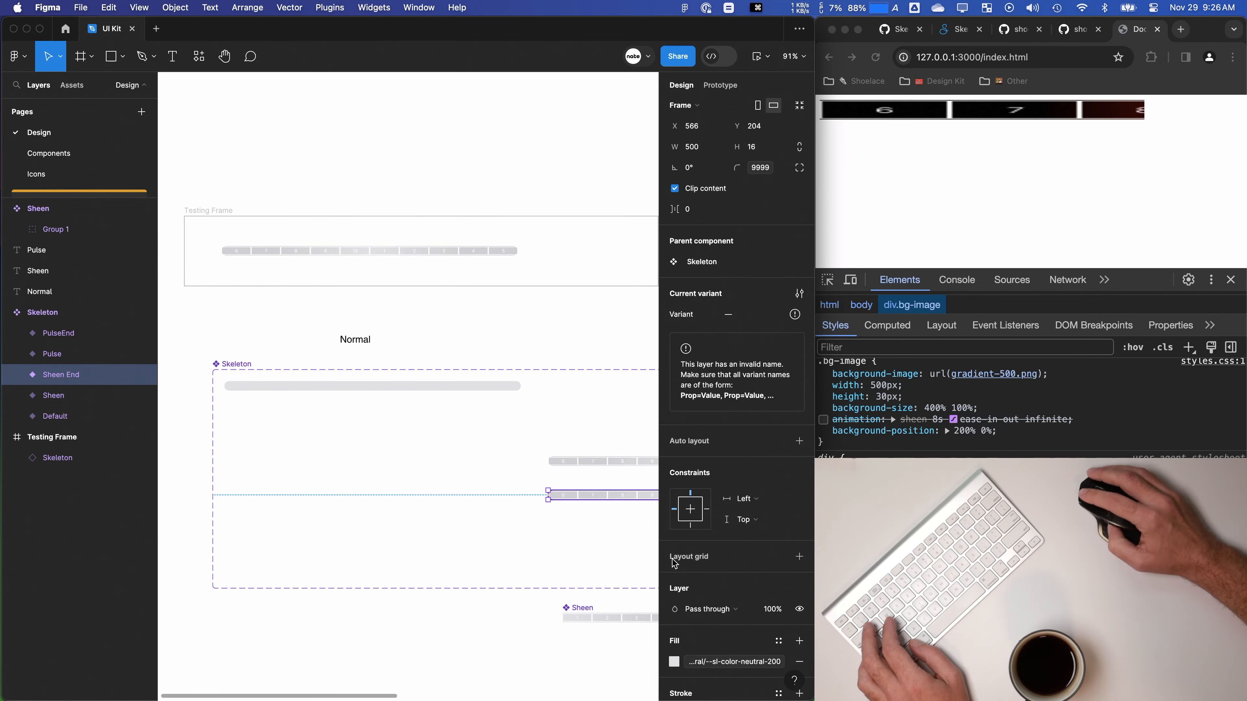
scroll(675, 566, "down", 5)
left_click(778, 520)
left_click(492, 345)
scroll(342, 273, "up", 3)
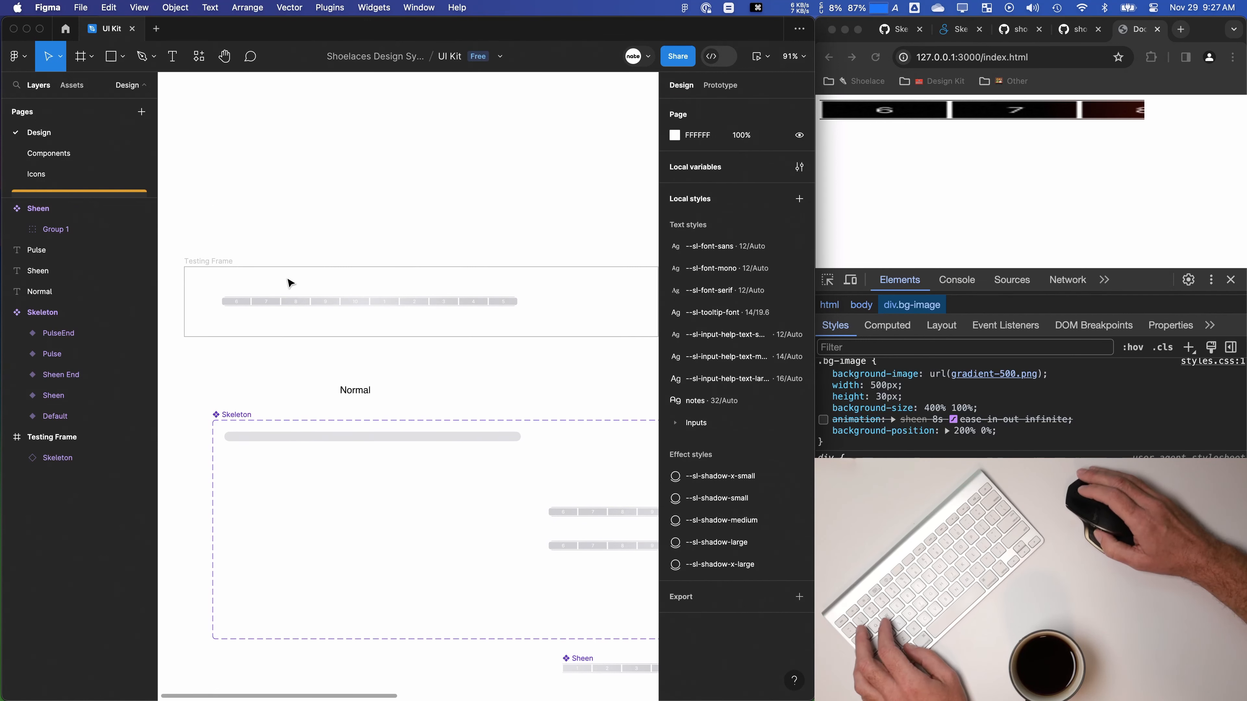
Step: Preview the Testing Frame and move the preview window up, clear of the design
left_click(211, 261)
left_click(756, 58)
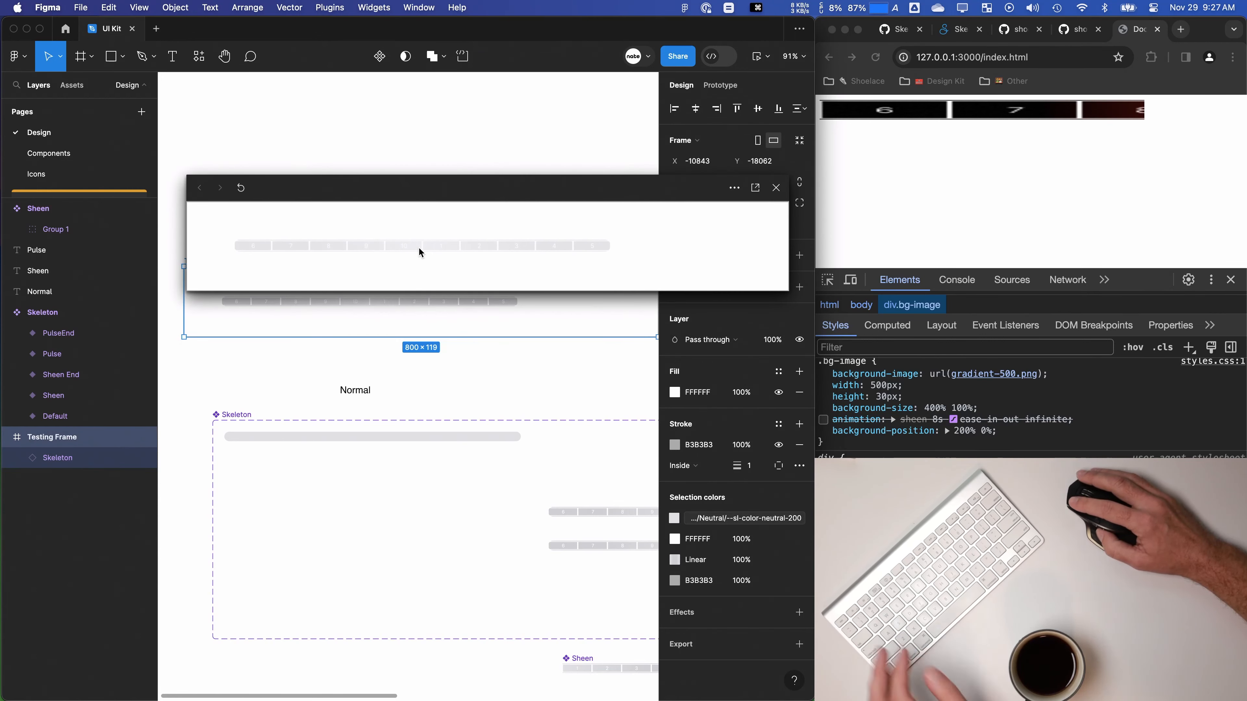
left_click_drag(355, 198, 370, 129)
scroll(525, 512, "down", 2)
scroll(525, 512, "right", 5)
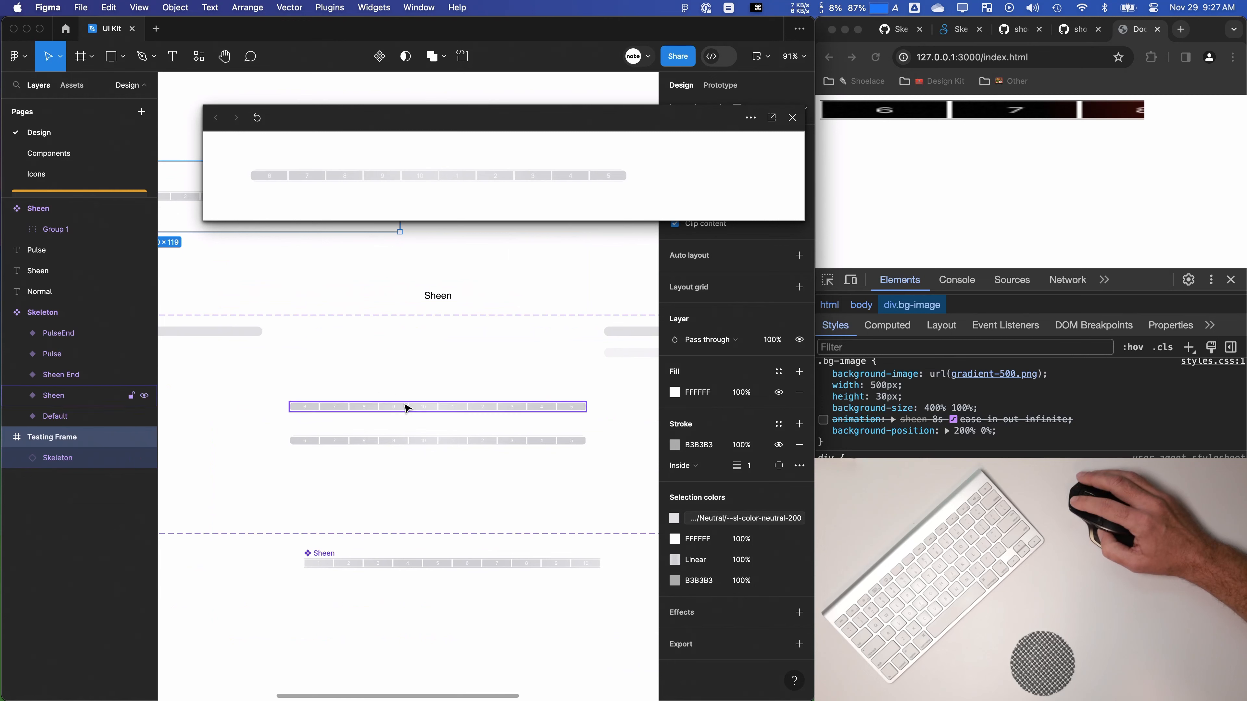
Step: Change the trigger of the Sheen variant's interaction to Sheen End from After delay to On click
left_click(407, 409)
left_click(792, 118)
left_click(720, 85)
left_click(691, 142)
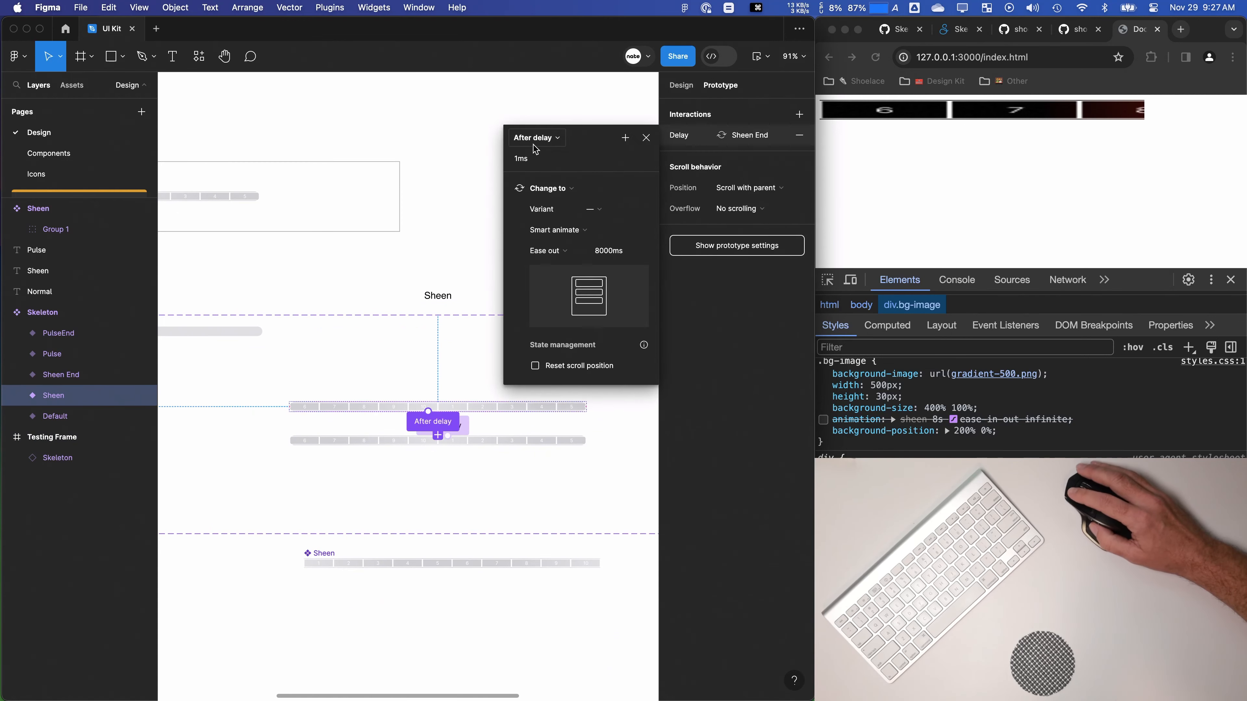
left_click(532, 135)
left_click(546, 119)
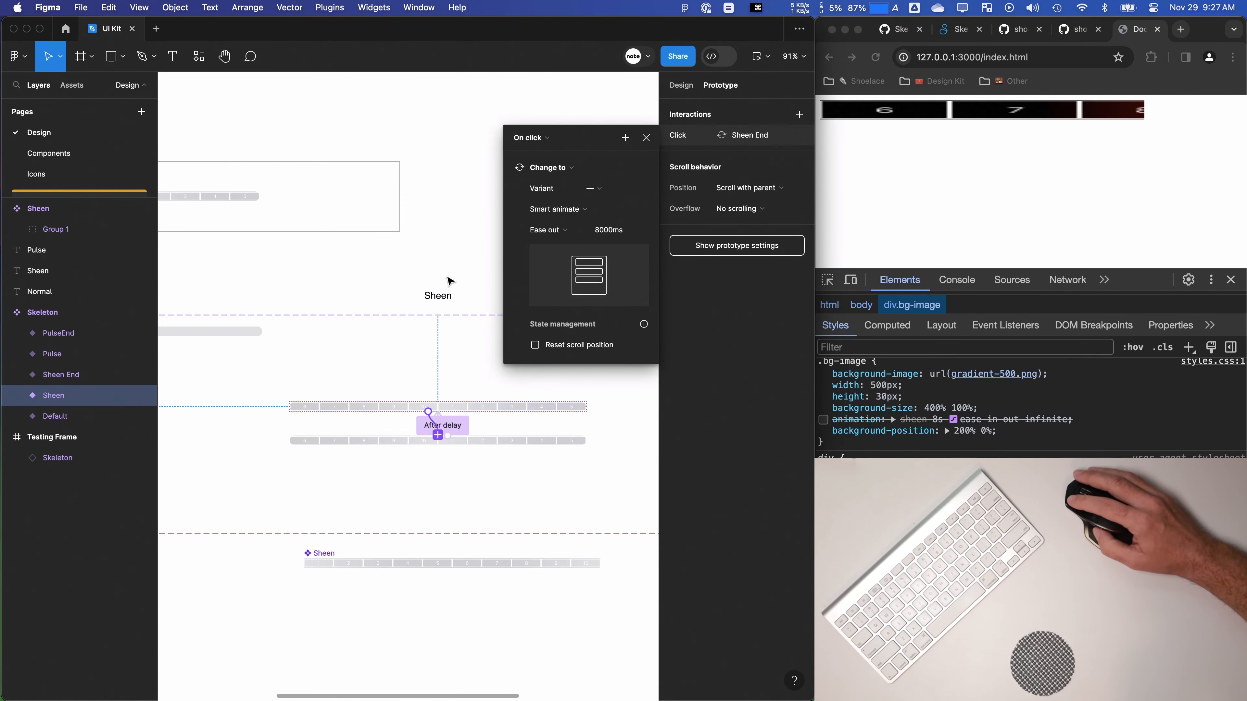
key("Escape")
key("Escape")
Step: Check the easing and trigger of the Sheen variant's interaction, and preview the Testing Frame
scroll(423, 407, "up", 5)
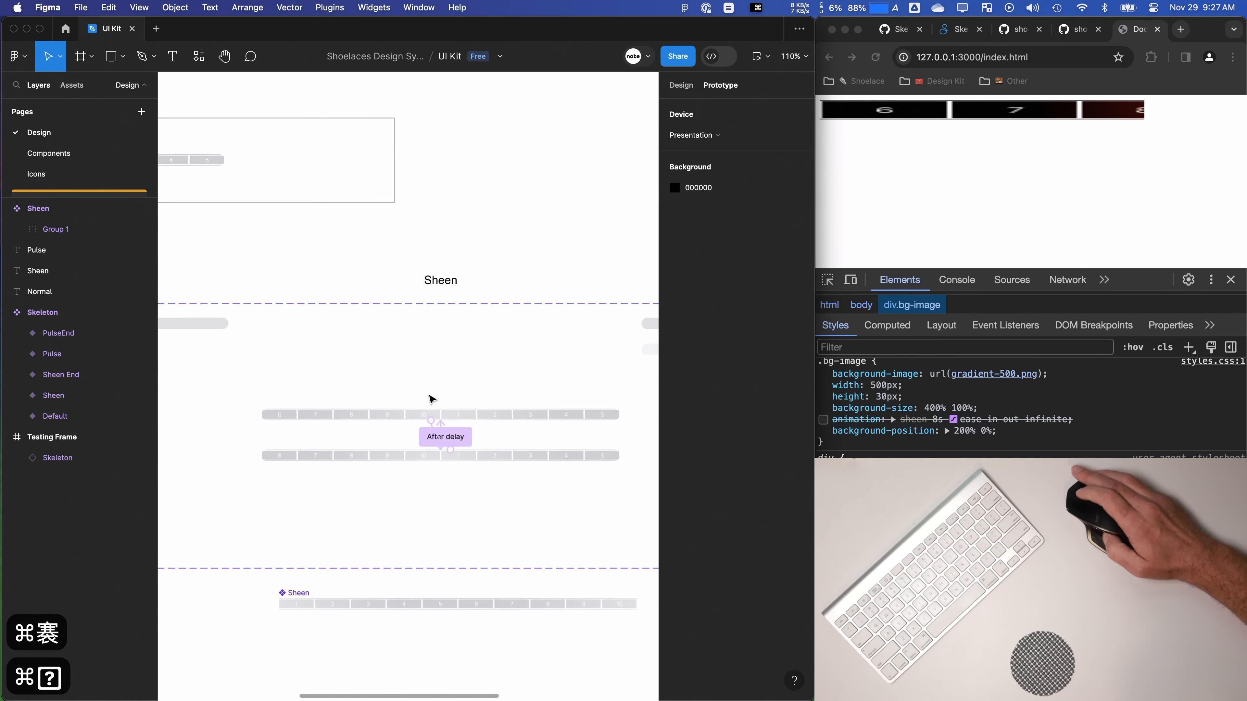
left_click(433, 341)
left_click(434, 333)
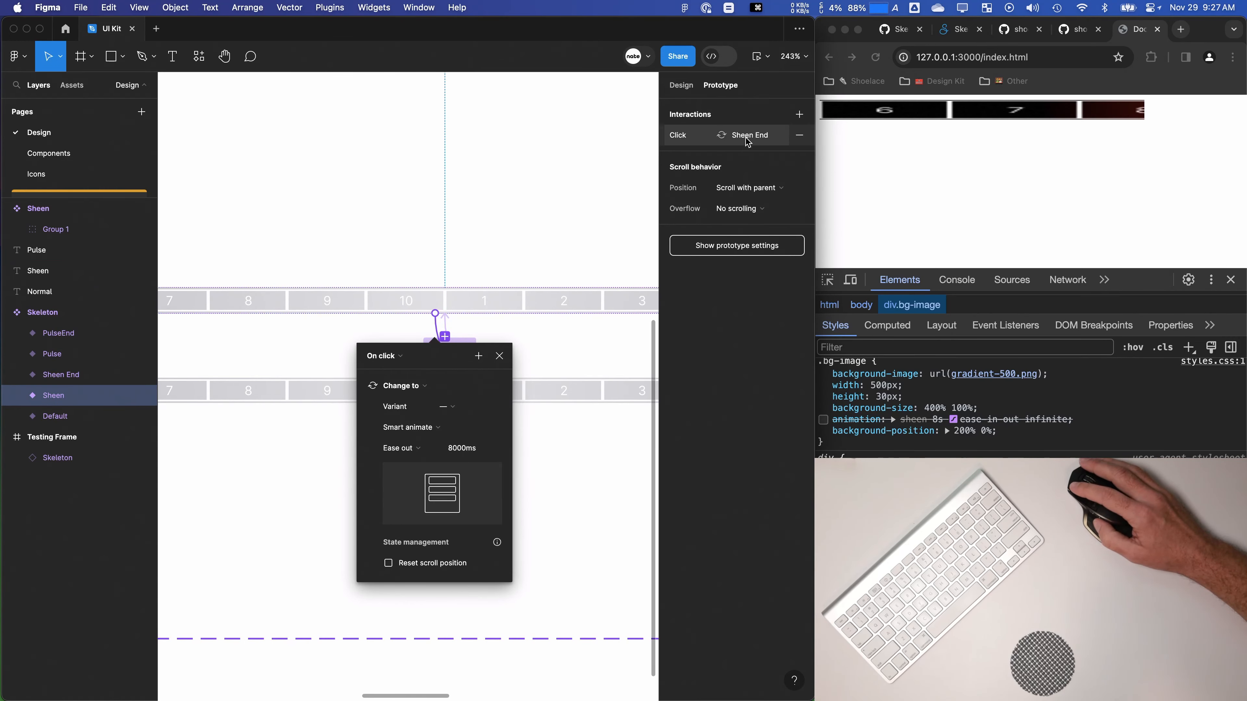
left_click(420, 444)
left_click(409, 460)
left_click(384, 356)
left_click(380, 358)
left_click(498, 356)
left_click(756, 56)
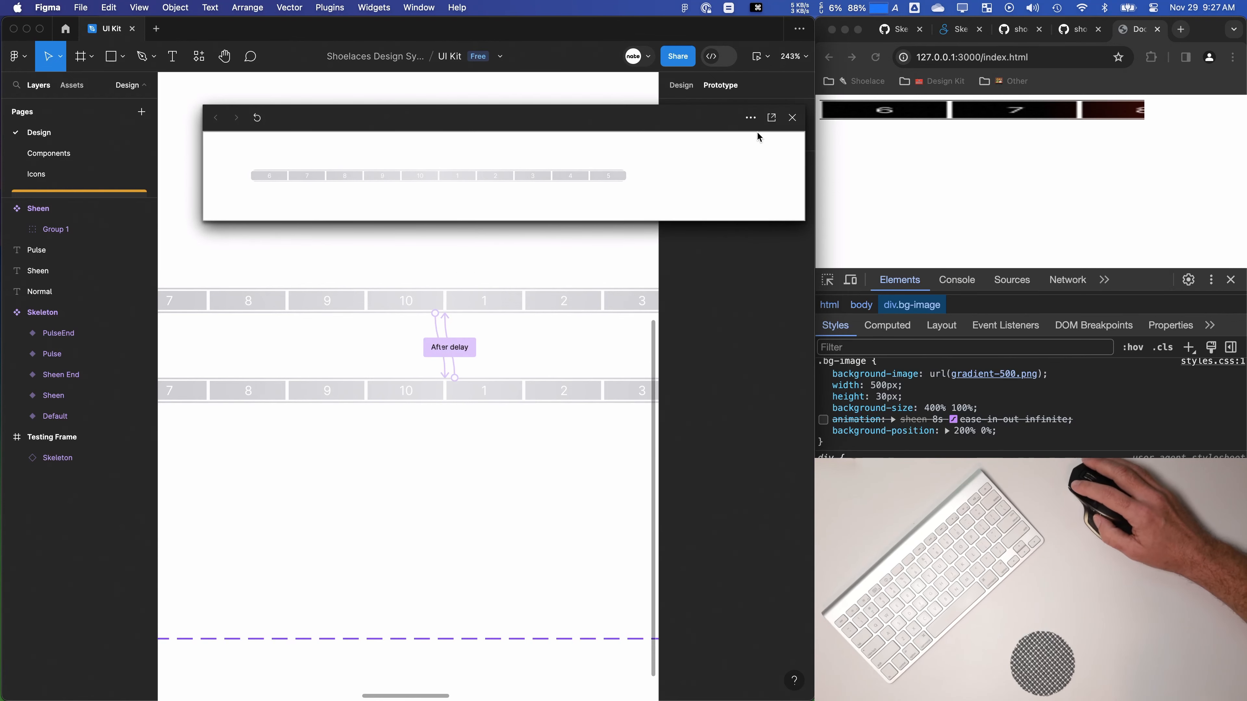
Step: Select the Sheen End variant and preview the Testing Frame again
left_click(792, 118)
scroll(423, 319, "down", 2)
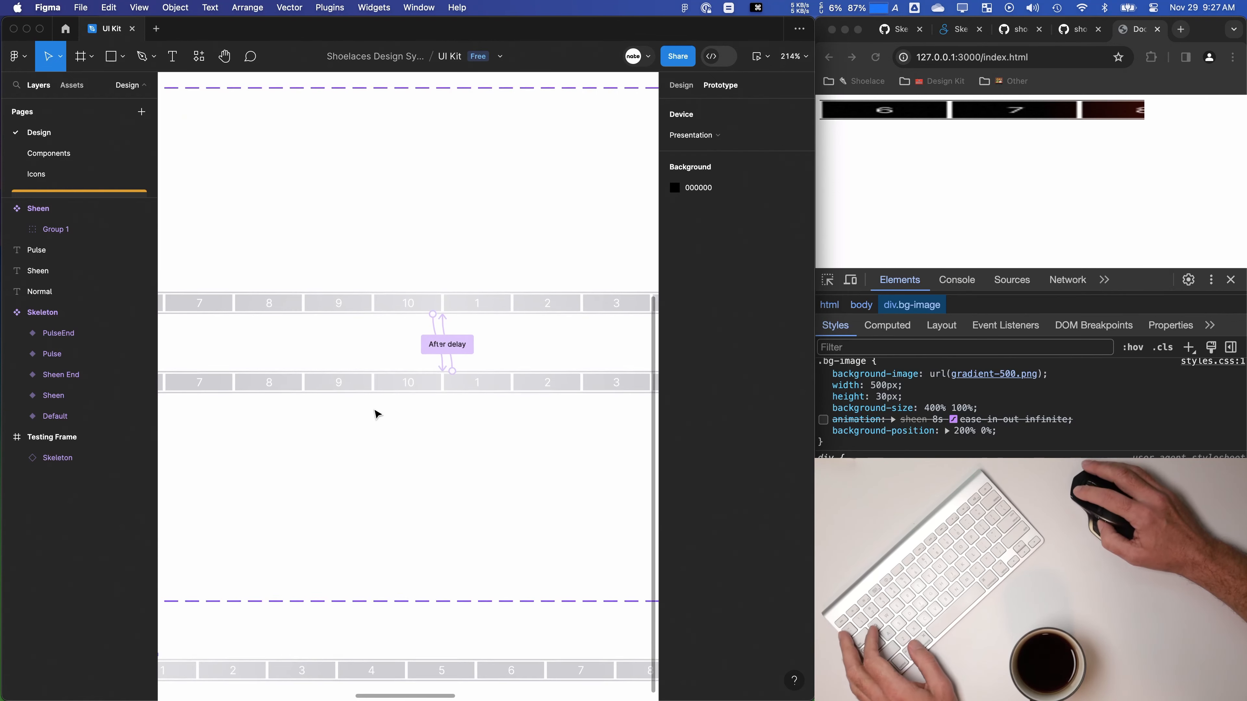
left_click(398, 382)
left_click(756, 56)
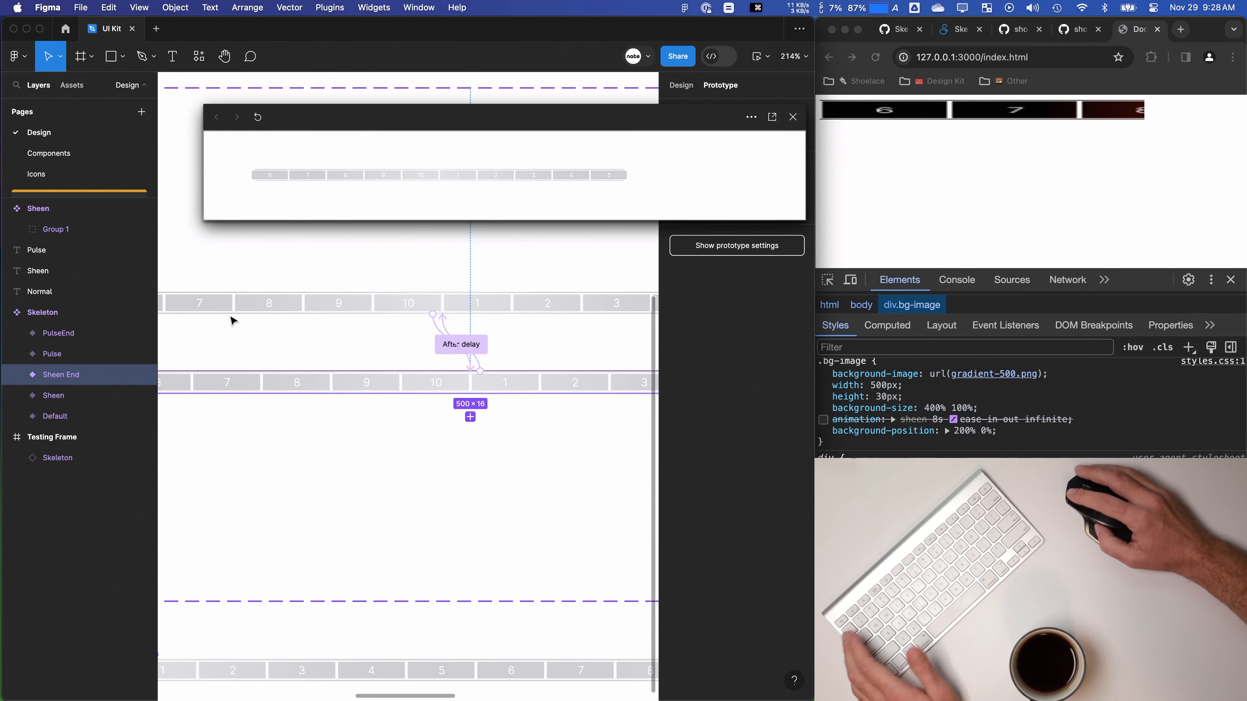
Step: Copy instance 2 from the Sheen End variant's group into the Sheen variant
left_click(17, 395)
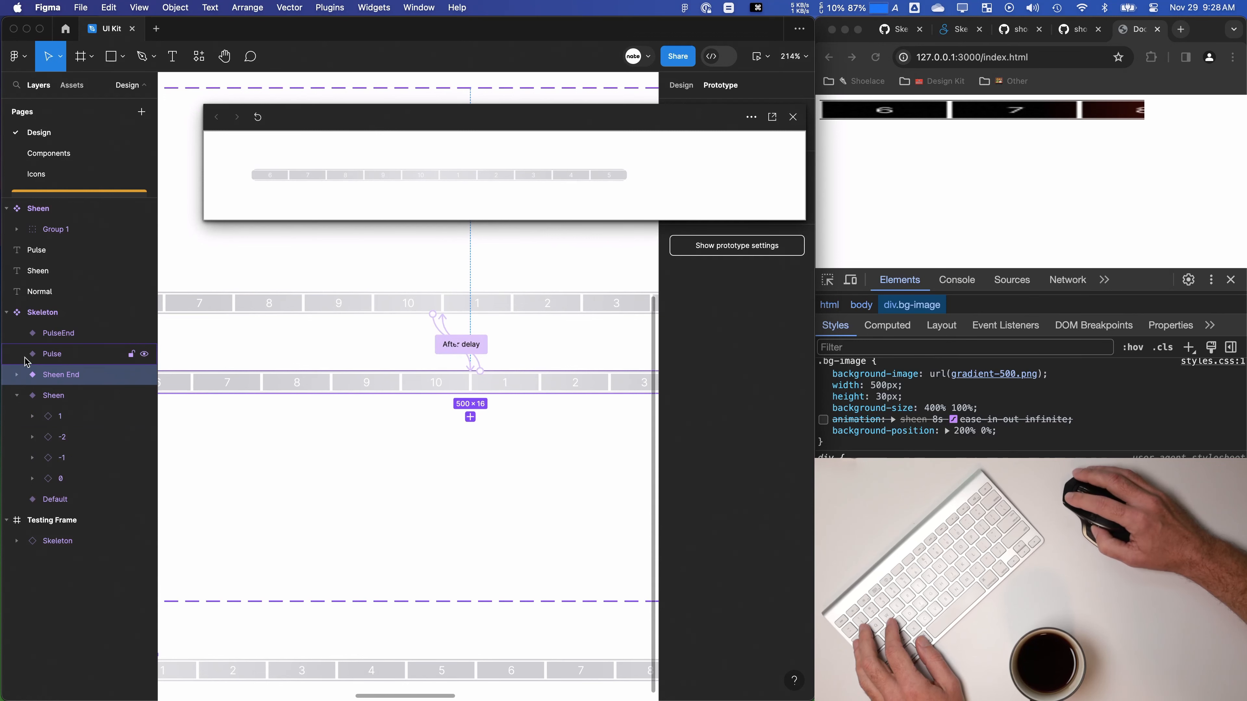
left_click(23, 375)
left_click(69, 417)
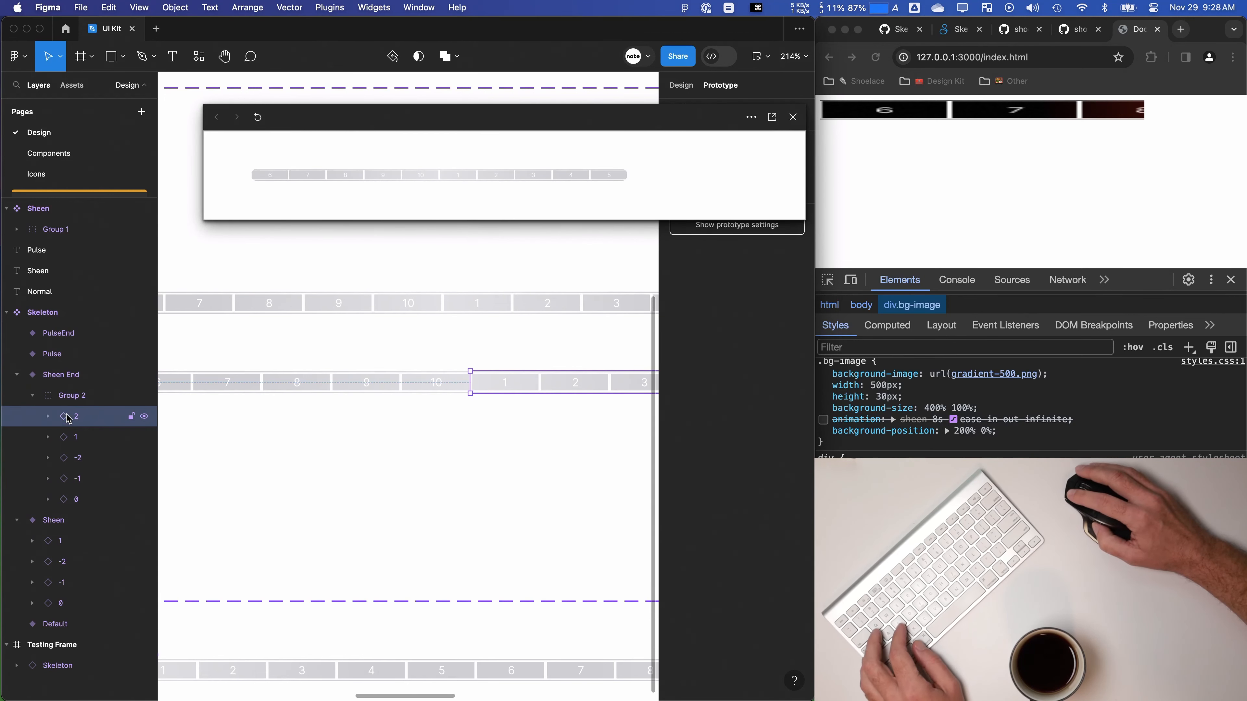
left_click(61, 545)
key("super+v")
Step: Group the Sheen variant's instances, and rename the groups in both Sheen End and Sheen as "sheens"
left_click(70, 627, "shift")
key("super+g")
double_click(73, 397)
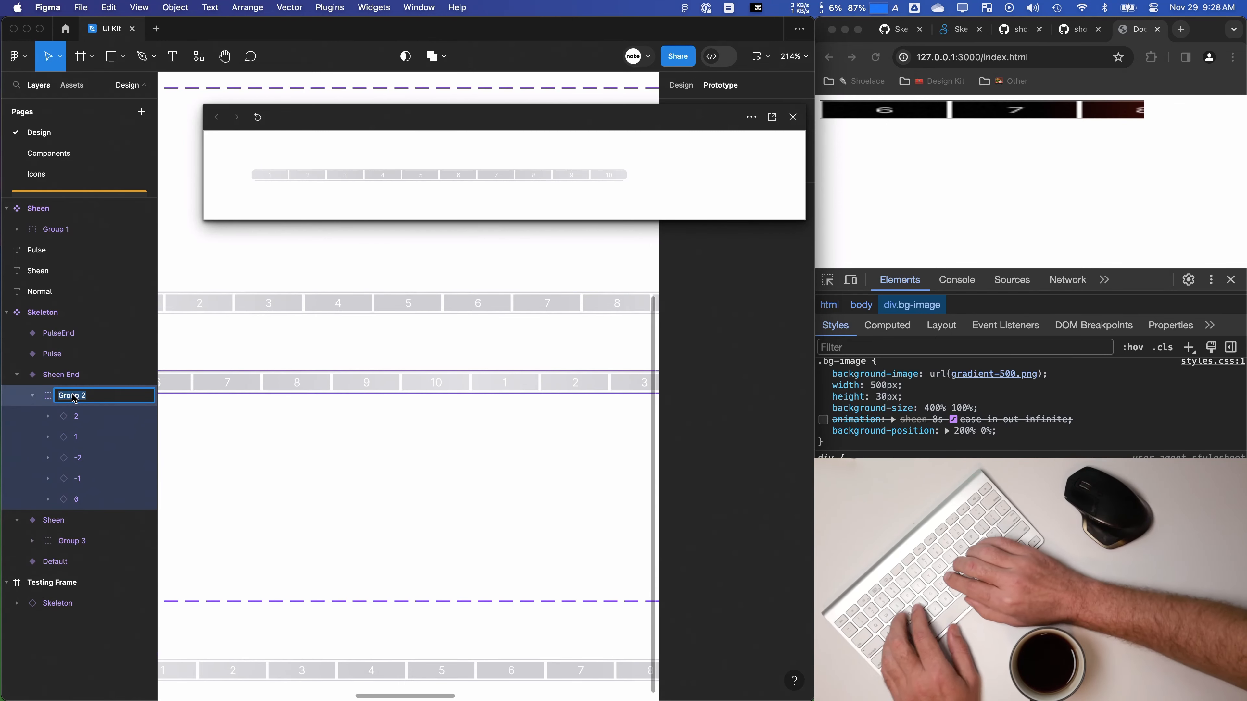
type("sheens")
double_click(64, 540)
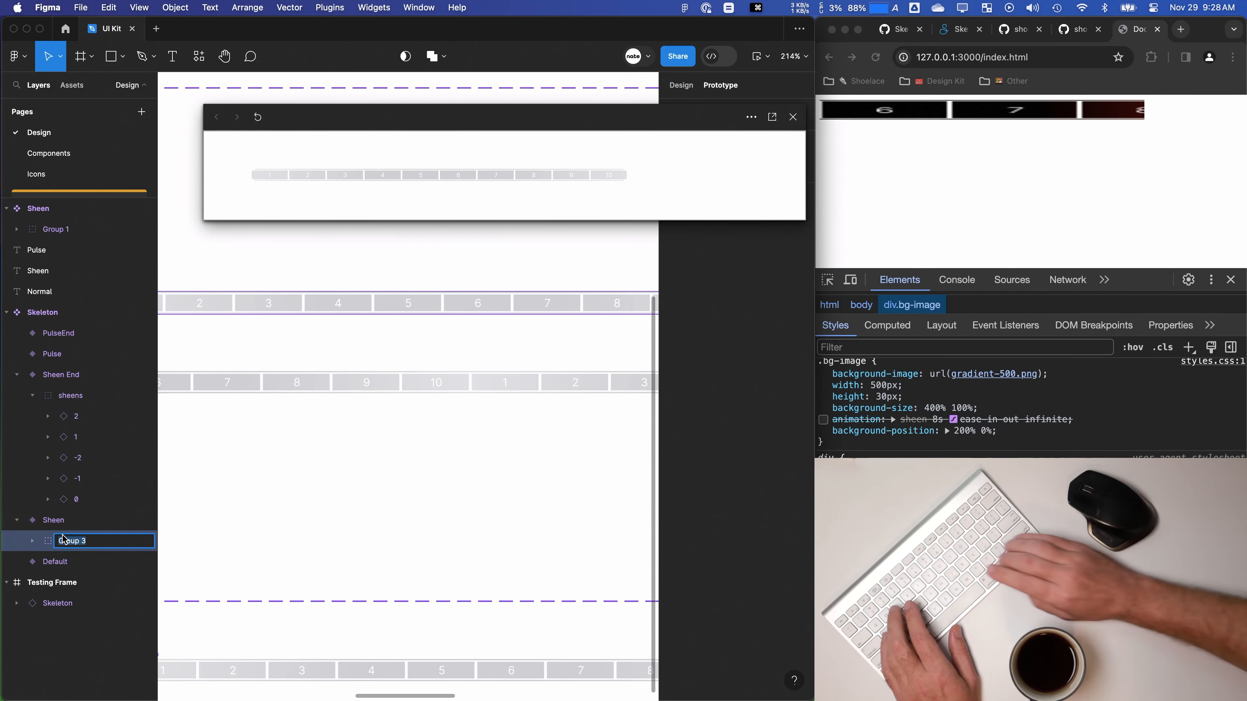
type("sheens")
key("Return")
Step: Turn off Clip content on the Sheen End and Sheen variants
scroll(359, 487, "down", 5)
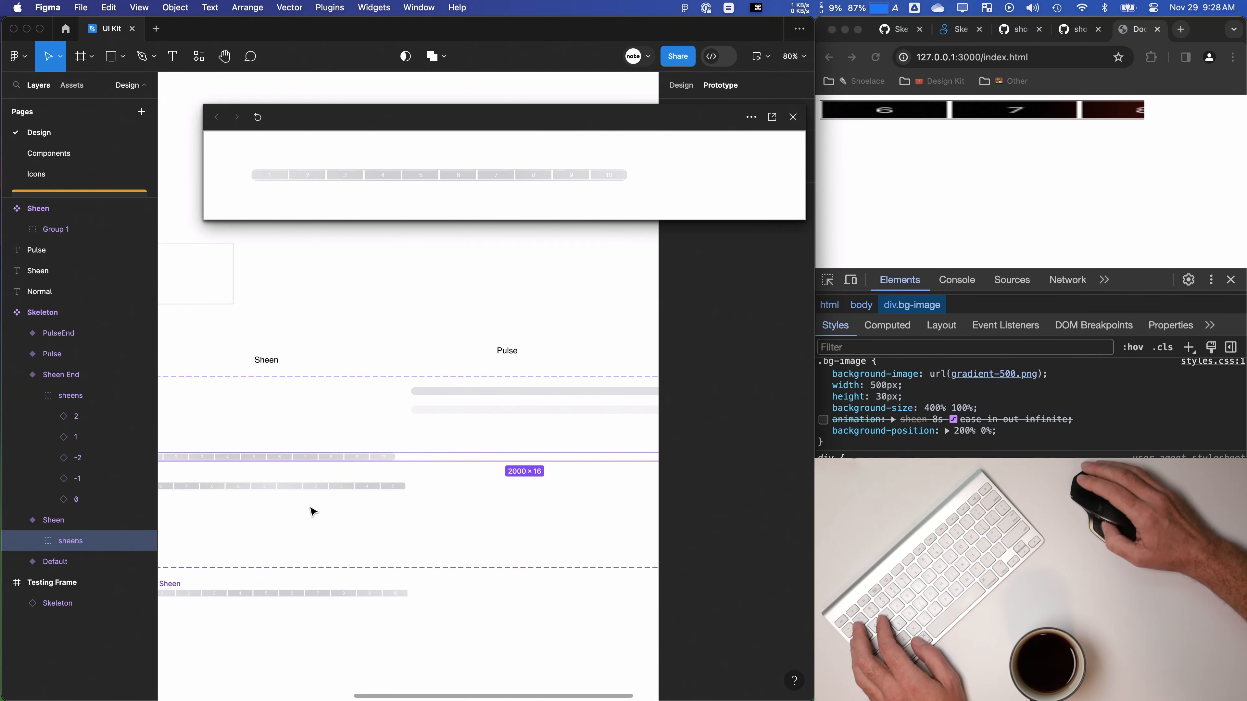
left_click(793, 117)
scroll(392, 393, "down", 2)
scroll(405, 429, "down", 3)
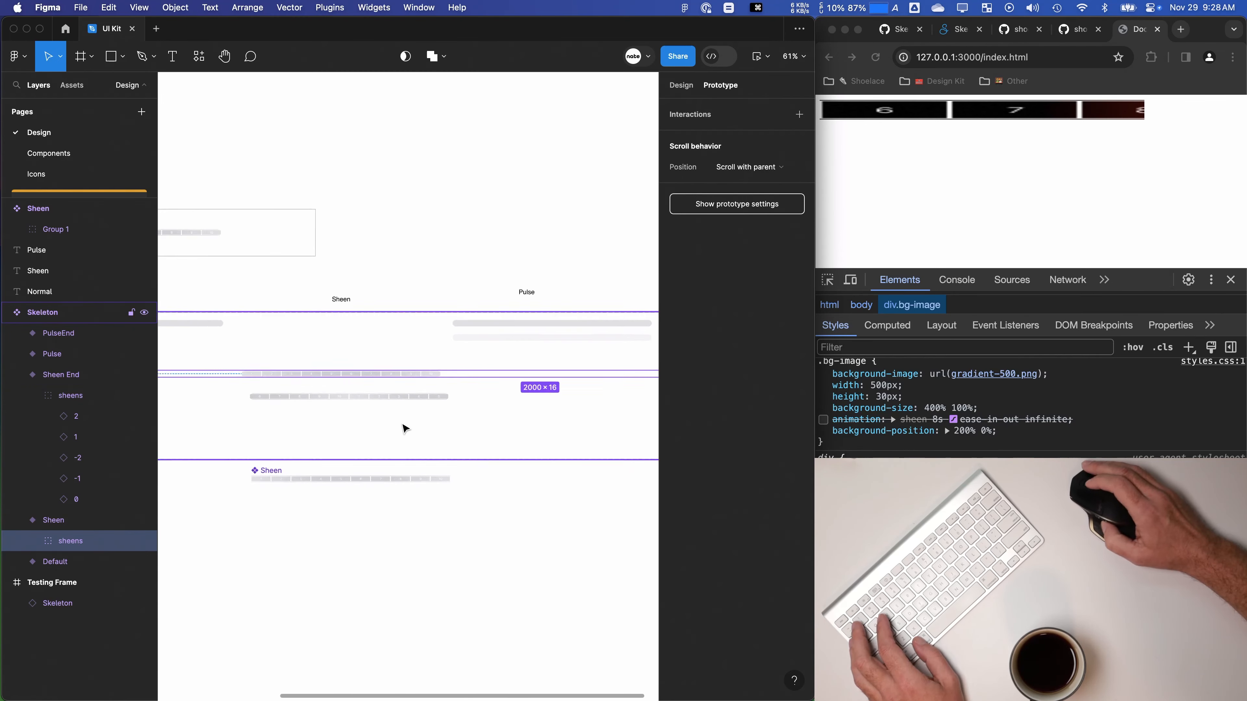
scroll(405, 429, "down", 3)
left_click(49, 396)
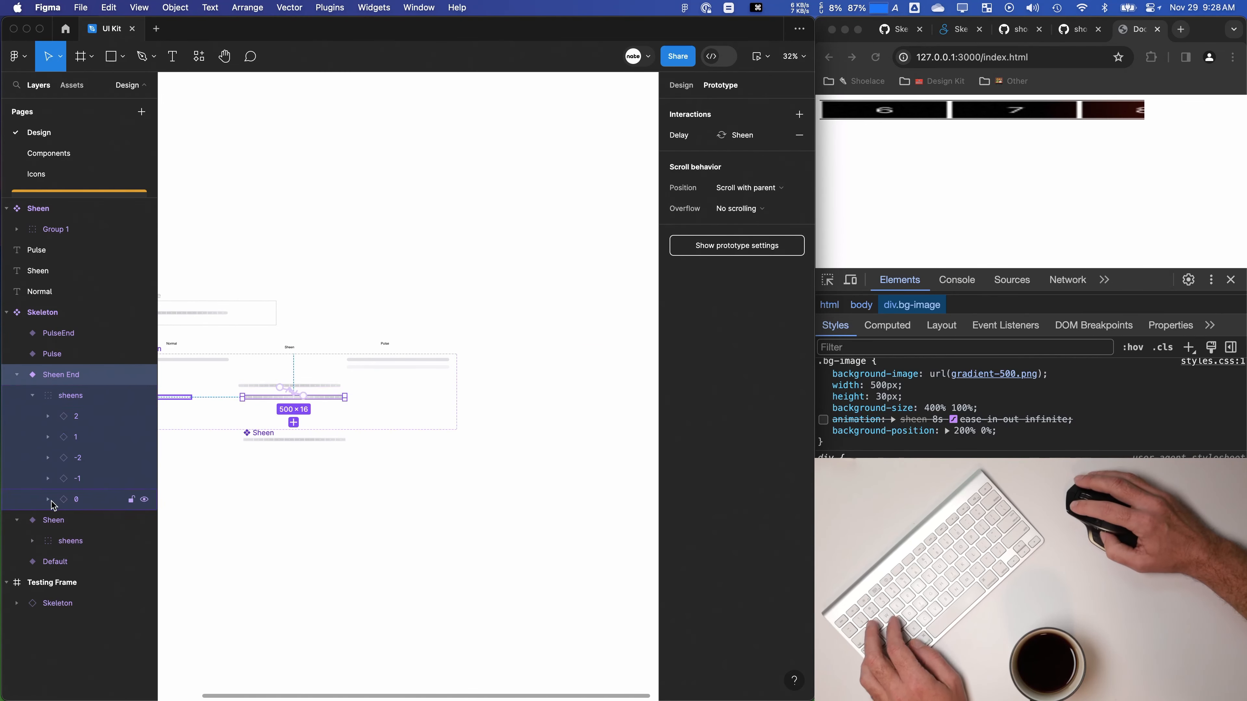
left_click(174, 462)
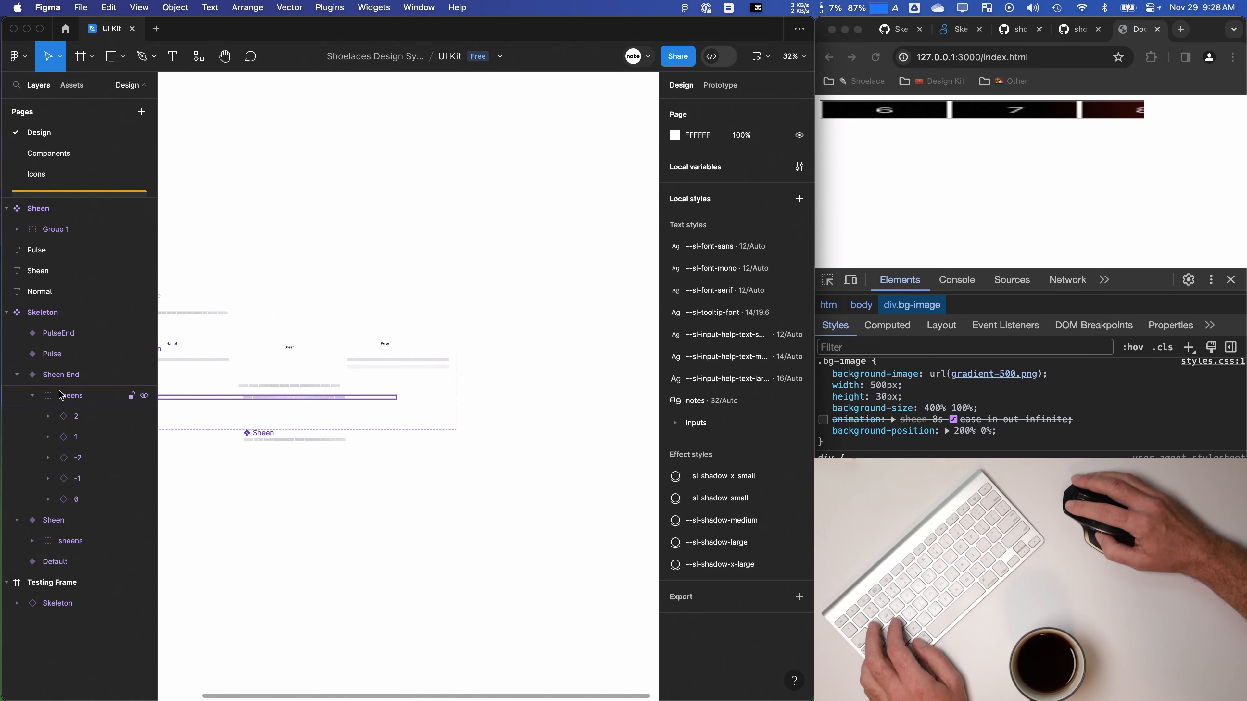
left_click(60, 375)
left_click(52, 520, "shift")
left_click(677, 227)
left_click(434, 223)
left_click_drag(434, 223, 577, 199)
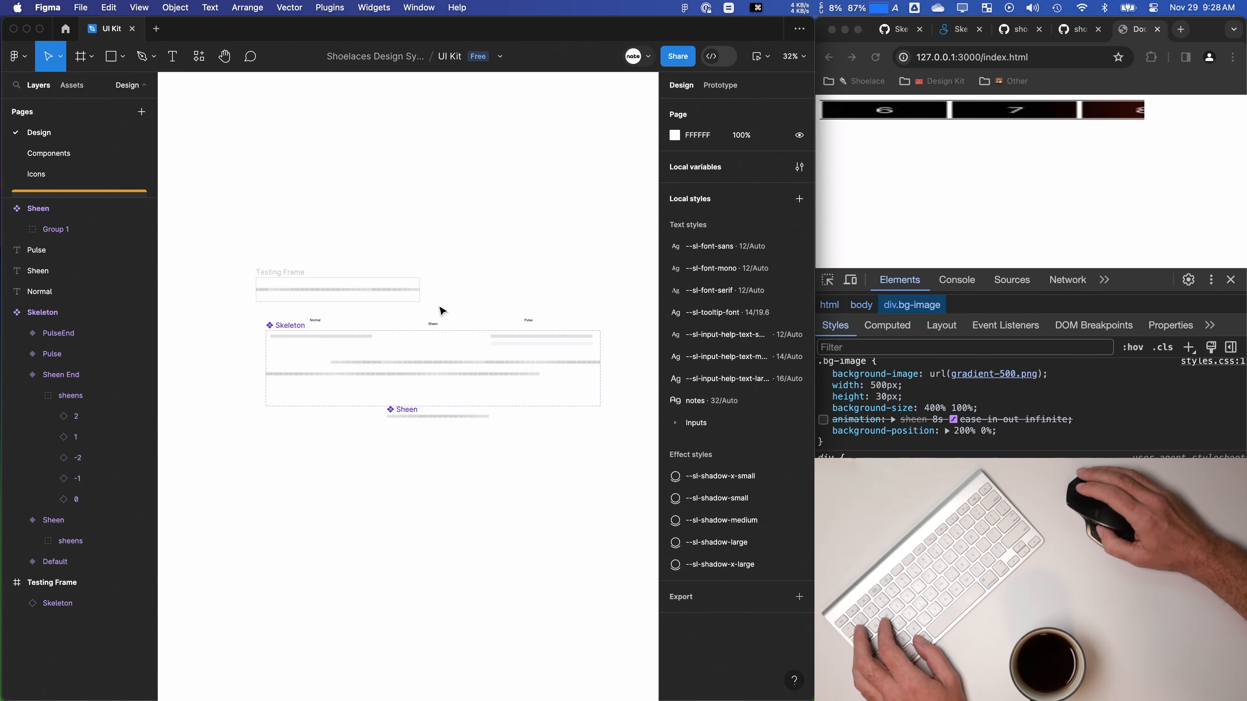
scroll(445, 285, "up", 2)
Step: Try to move instance 2 of the Sheen variant toward the right end of its strip by eye
left_click(72, 417)
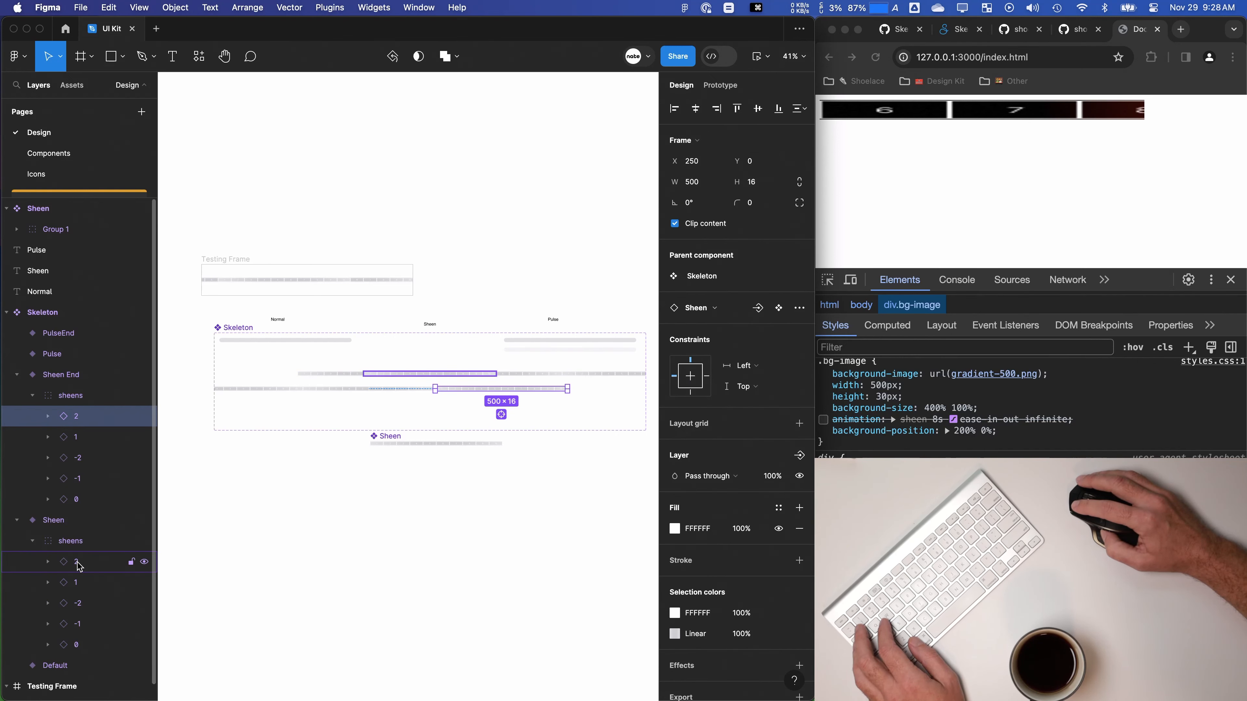
left_click(88, 561)
left_click_drag(430, 482, 308, 476)
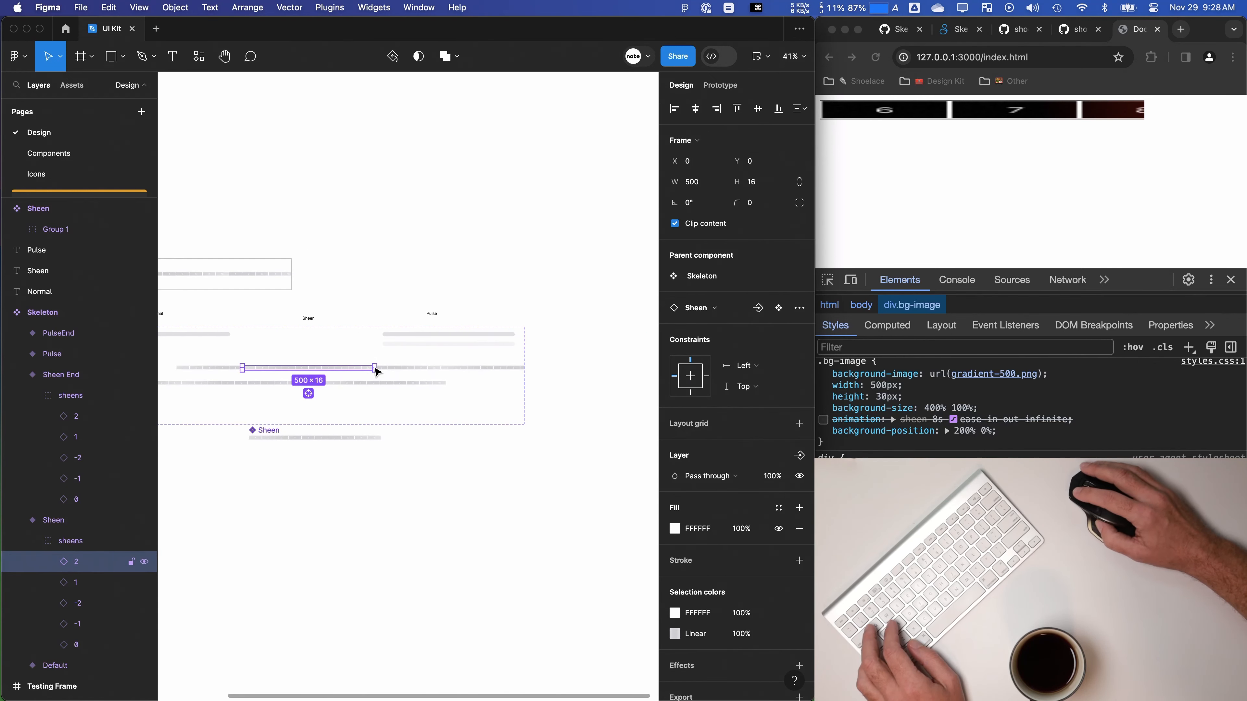
left_click_drag(374, 372, 621, 372)
left_click_drag(527, 430, 431, 432)
scroll(430, 433, "down", 2)
left_click_drag(197, 398, 362, 415)
left_click(361, 415)
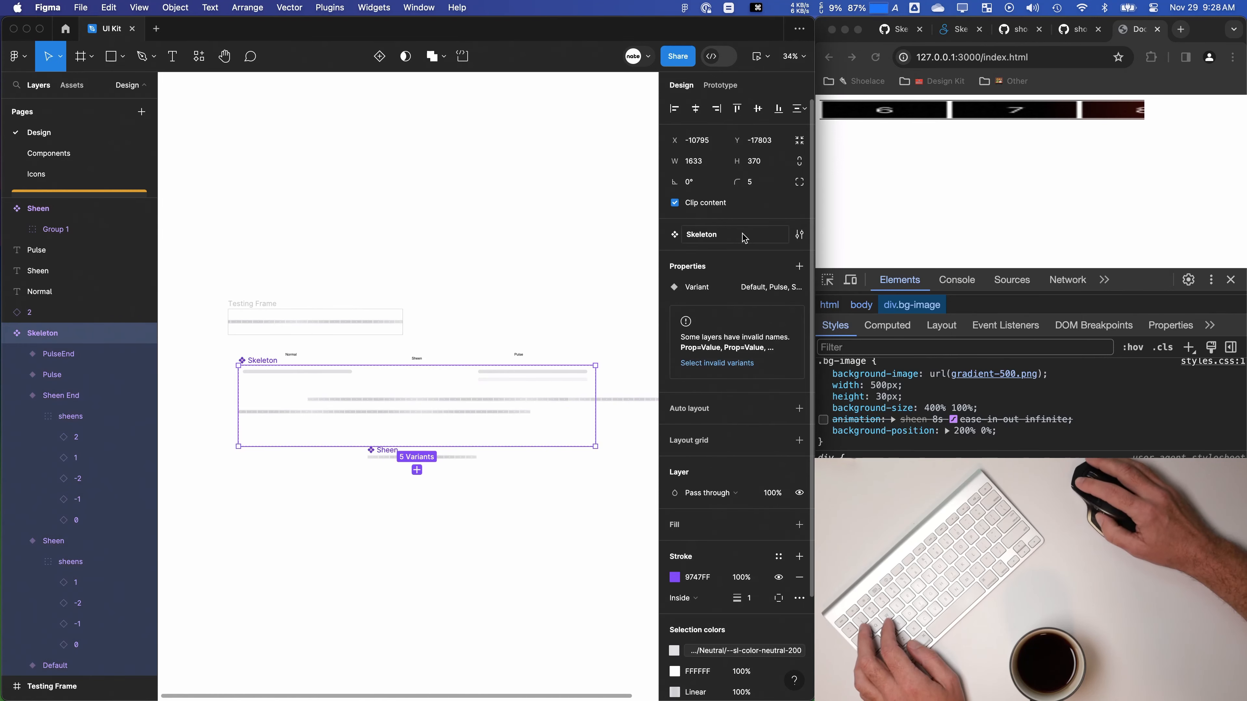
Step: Undo the accidental move of the Sheen variant's sheens group
left_click_drag(536, 344, 314, 327)
scroll(447, 382, "up", 2)
left_click(518, 348)
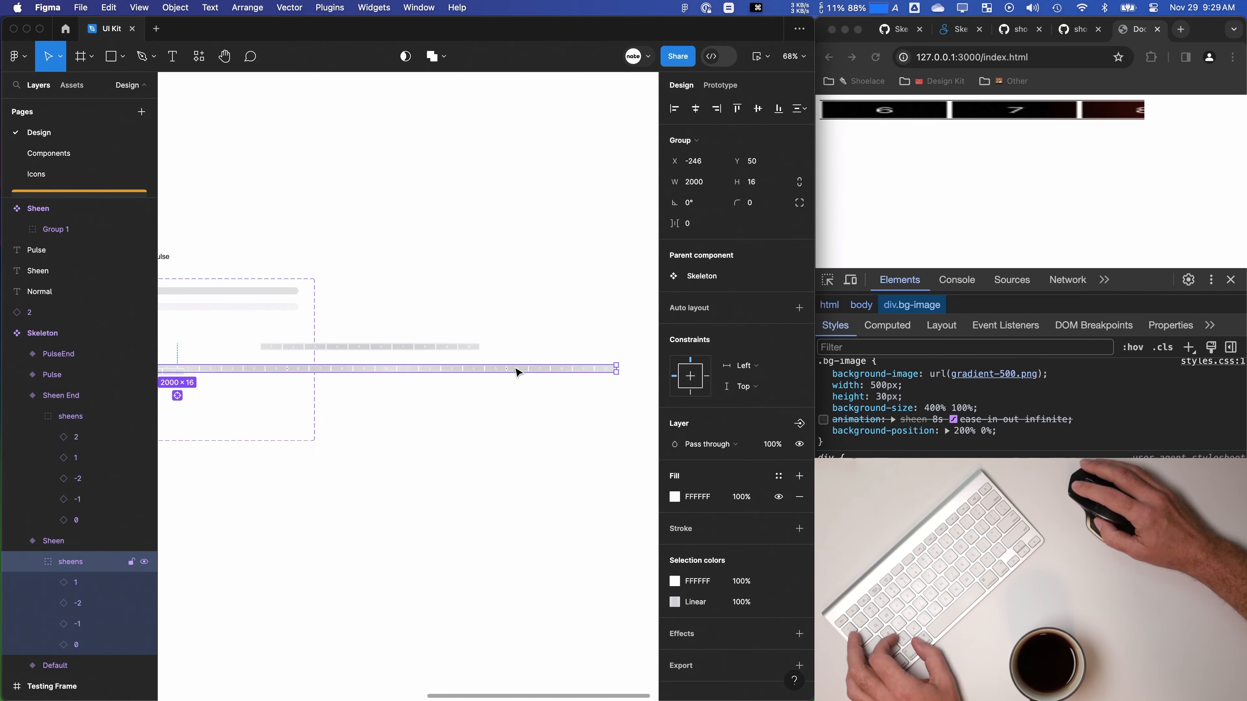
key("super+z")
Step: Put the loose instance 2 into the Sheen variant's sheens group and set its X position to 1500
left_click(30, 318)
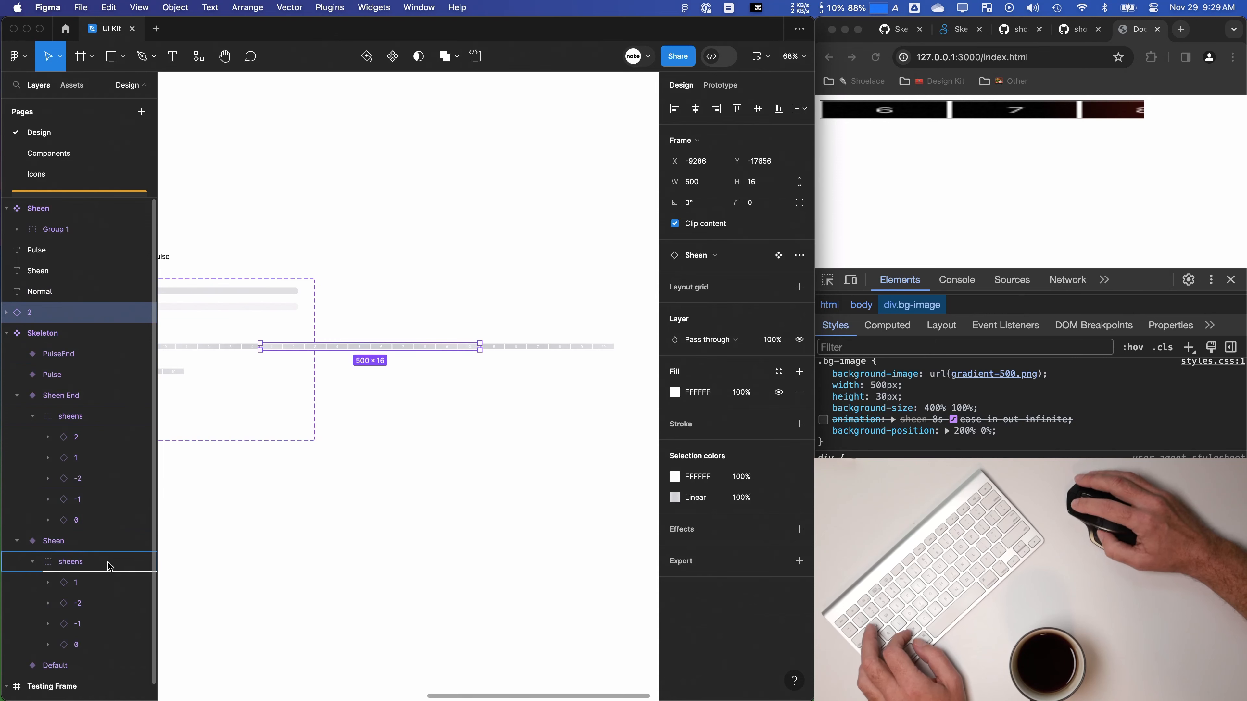
left_click_drag(95, 572, 96, 572)
key("shift+Right")
key("shift+Right")
key("shift+Right")
key("shift+Right")
key("shift+Right")
key("shift+Right")
key("shift+Right")
left_click(672, 160)
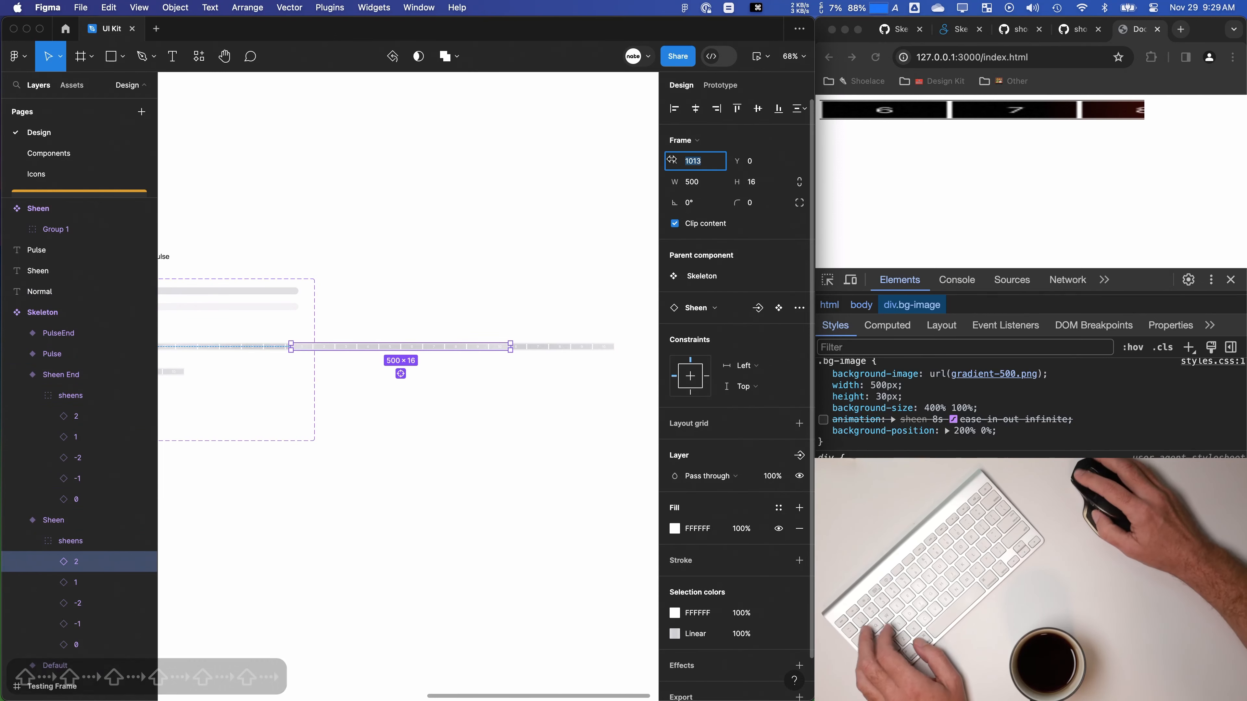
type("1500")
key("Tab")
Step: Turn Clip content back on for both the Sheen End and Sheen variants
scroll(335, 445, "down", 5)
left_click_drag(364, 470, 492, 454)
left_click(534, 454)
left_click_drag(338, 496, 422, 499)
left_click(308, 332)
left_click(70, 541)
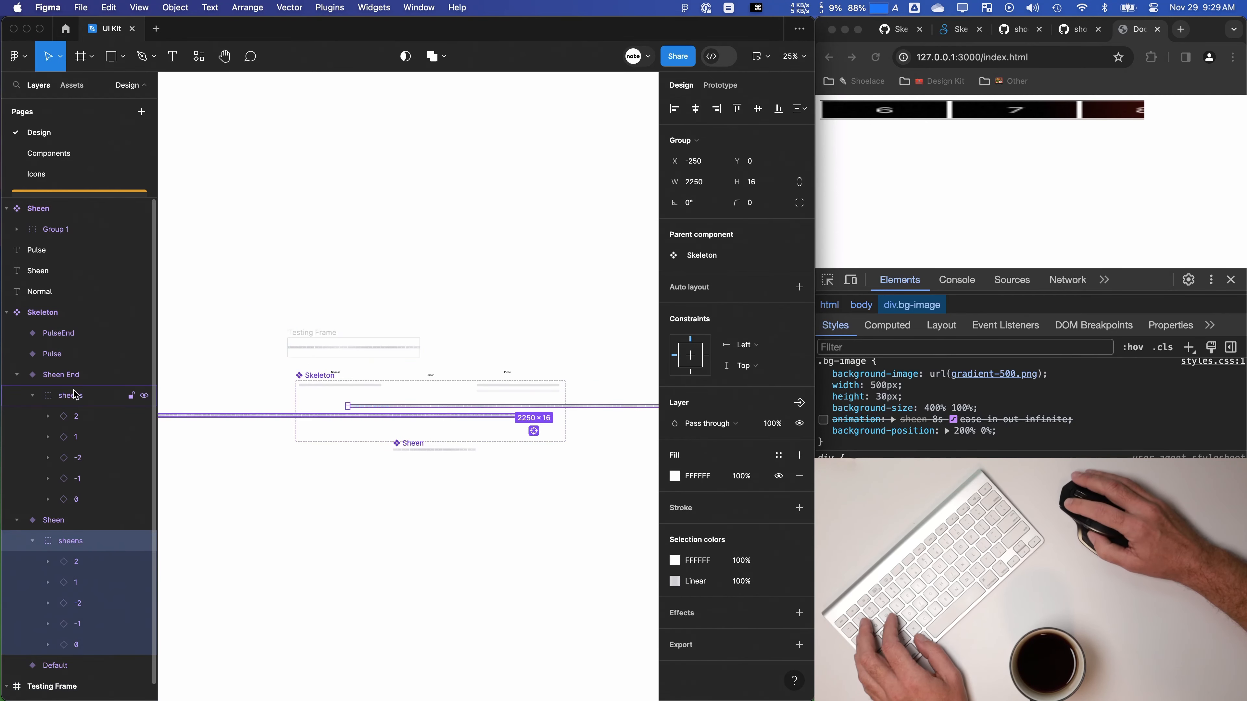
left_click(75, 396, "shift")
left_click(39, 375)
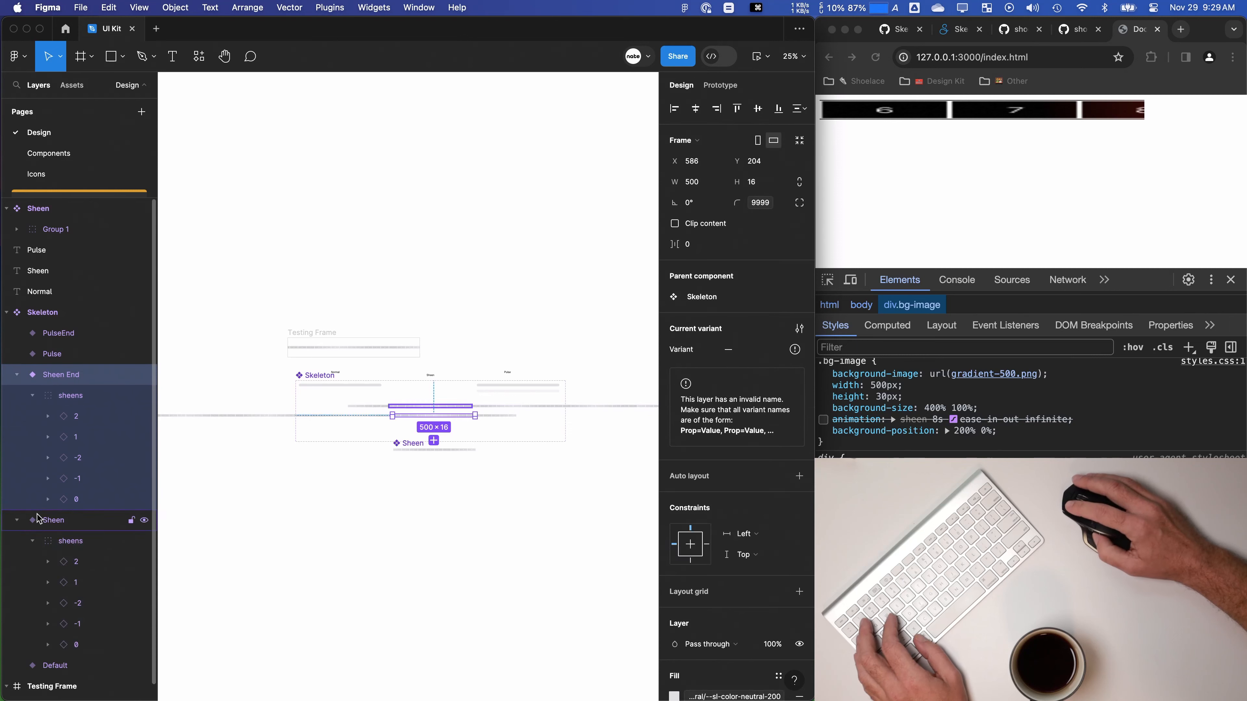
left_click(35, 519, "shift")
left_click(671, 231)
left_click(323, 319)
Step: Preview the Testing Frame with the regrouped sheens, and select its Skeleton instance
scroll(334, 342, "up", 5)
left_click_drag(431, 332, 497, 323)
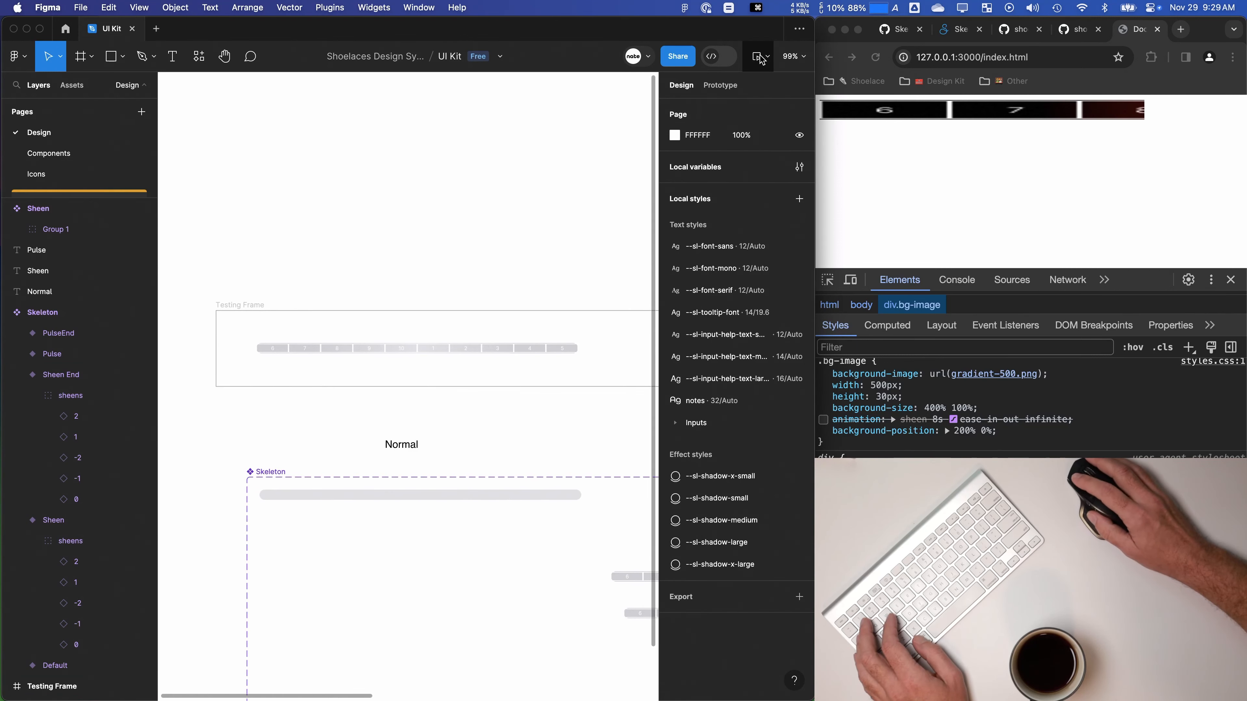
left_click(756, 55)
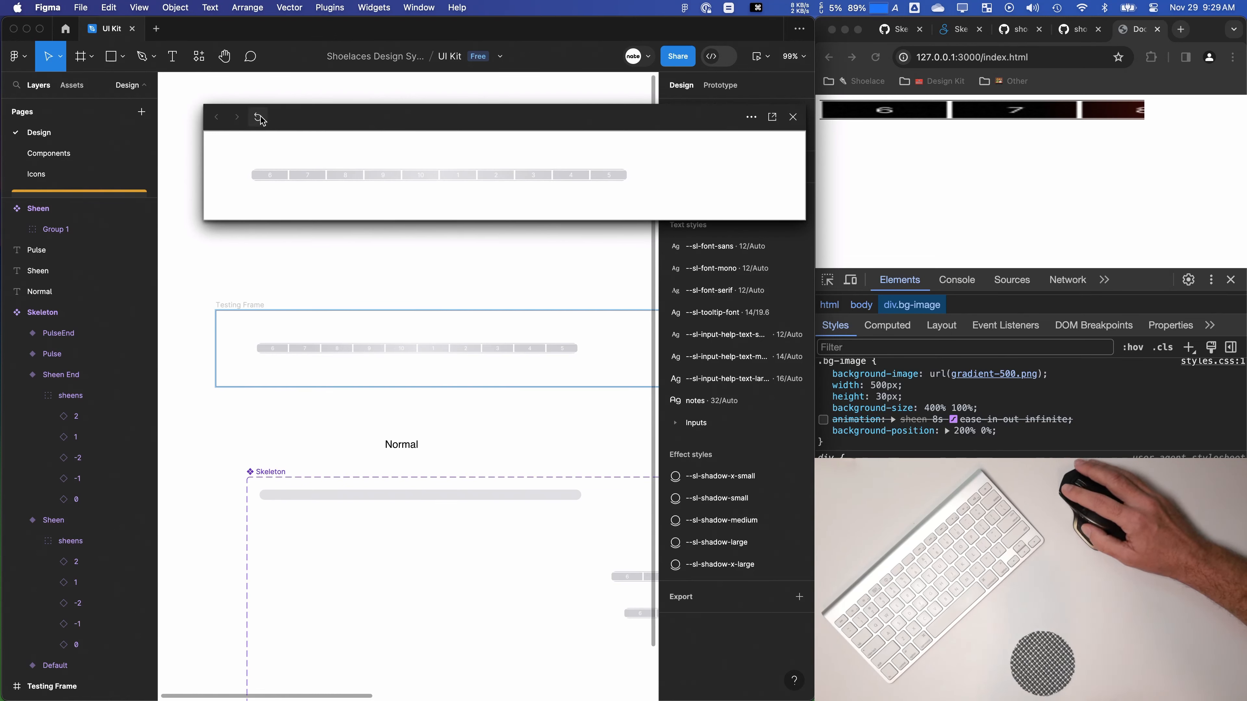
left_click(423, 347)
Step: Close the preview and examine the X positions of the five instances in the Sheen End variant's sheens group
left_click_drag(423, 567, 273, 373)
left_click_drag(550, 442, 275, 364)
left_click_drag(490, 412, 542, 407)
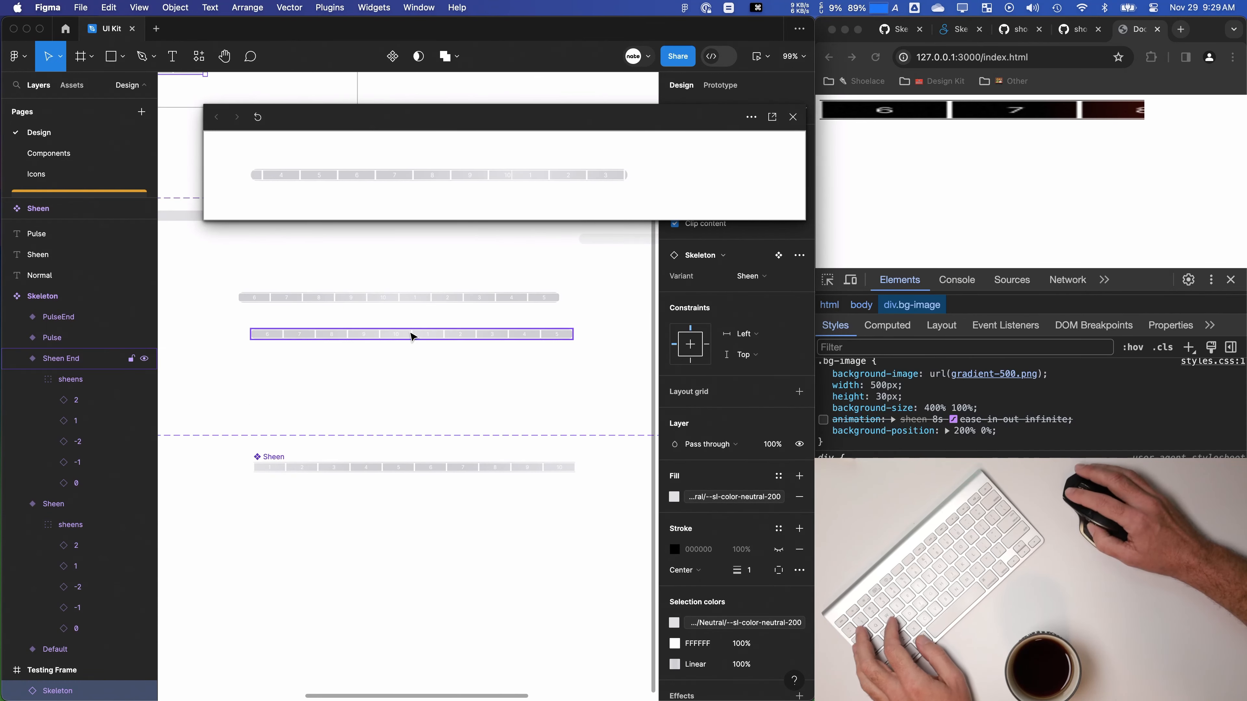
left_click(391, 337)
left_click(74, 402)
left_click(793, 117)
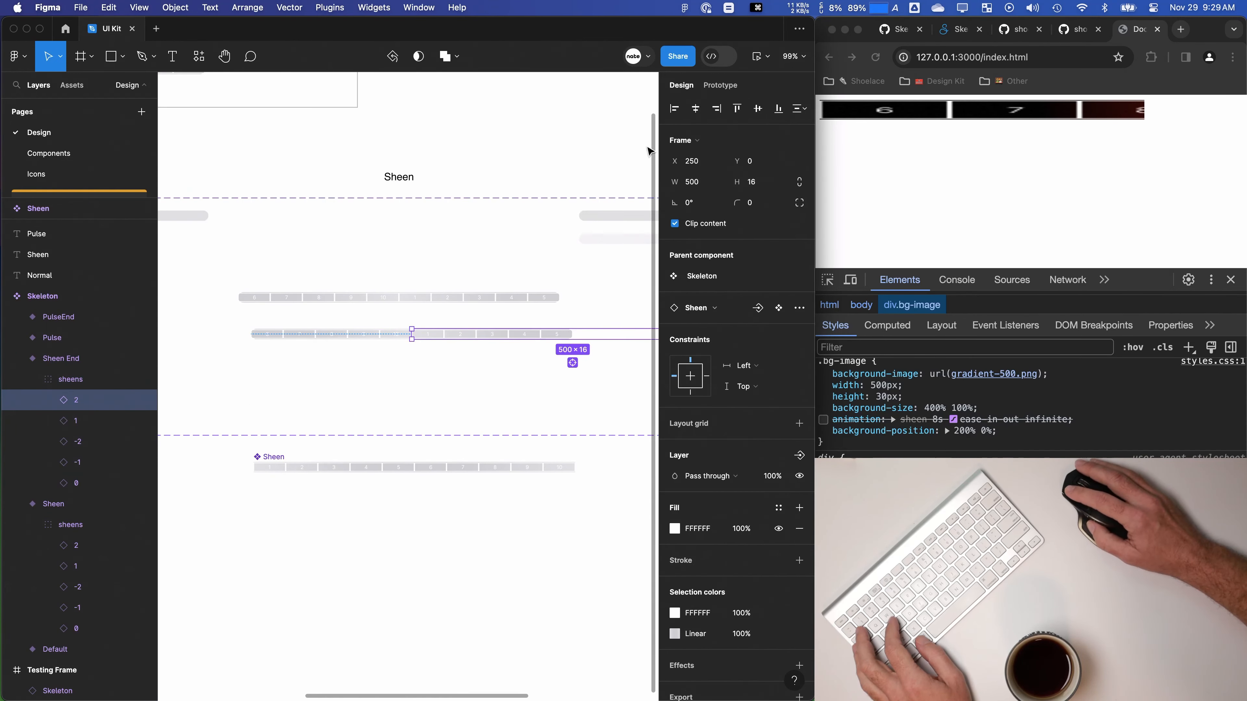
left_click(88, 426)
left_click(85, 444)
left_click(87, 464)
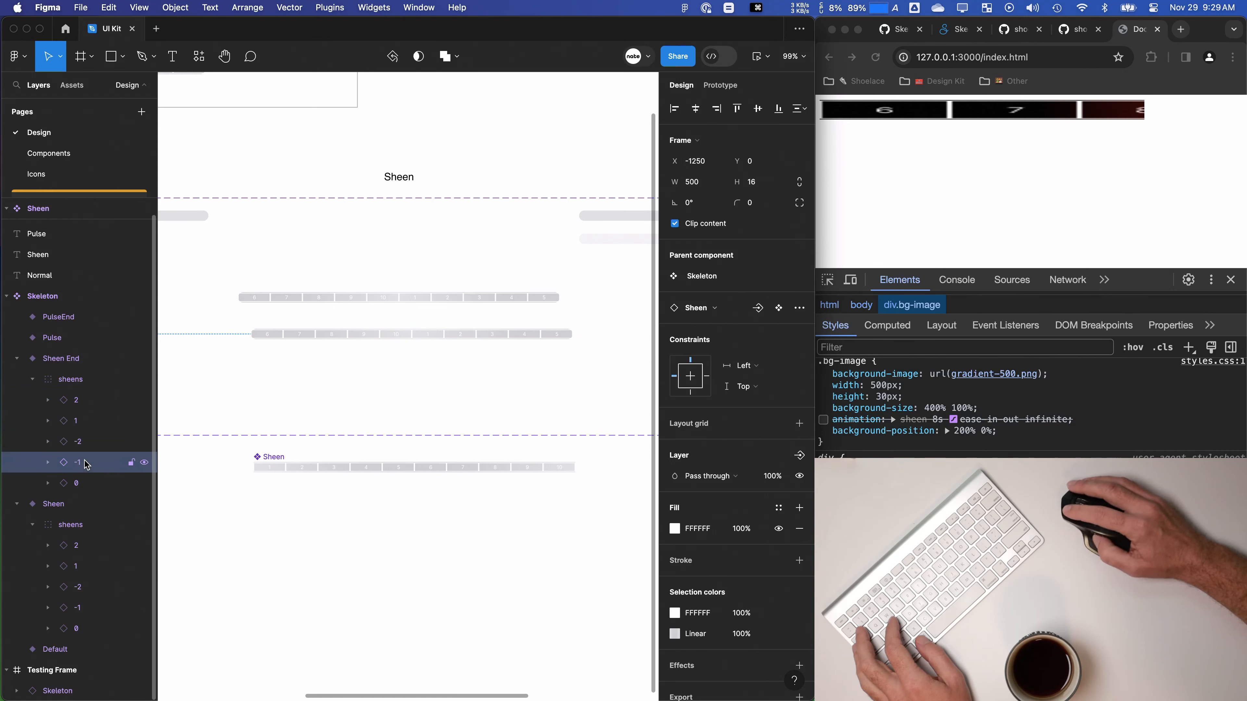
left_click(92, 486)
Step: Examine the X positions of the five instances in the Sheen variant's sheens group, and select the Sheen End variant
left_click(70, 549)
left_click(71, 567)
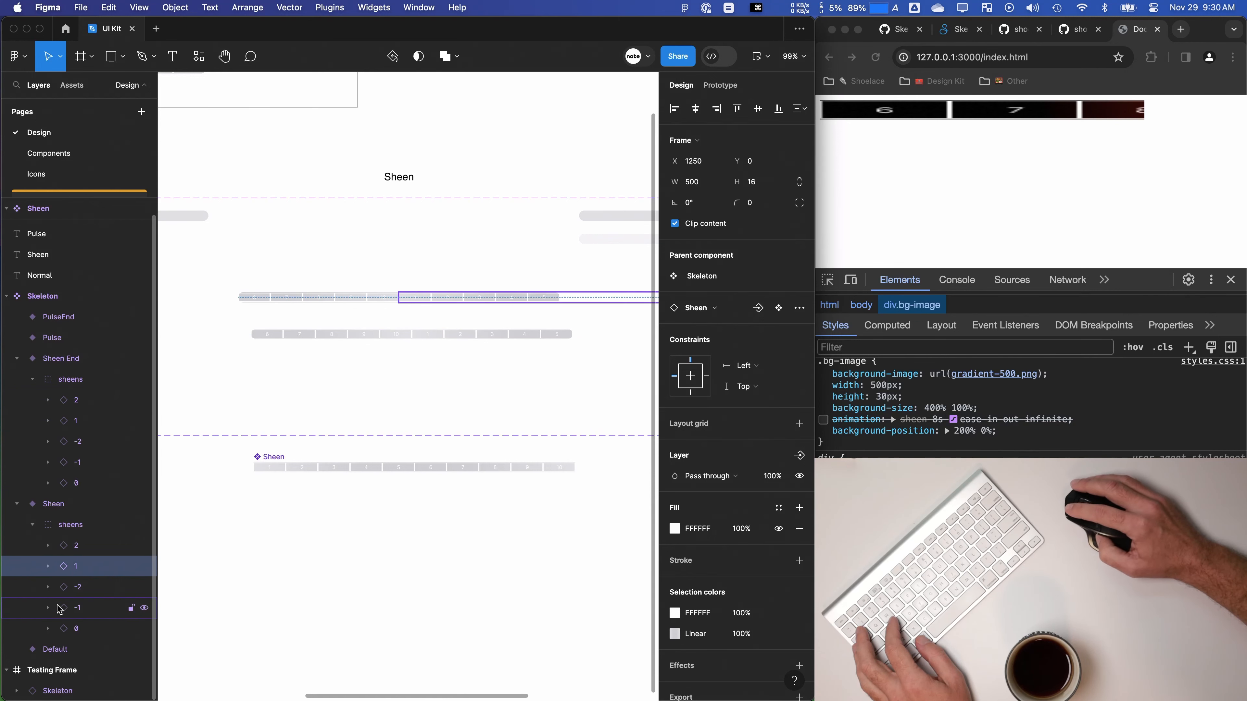
left_click(67, 589)
left_click(81, 613)
left_click(81, 630)
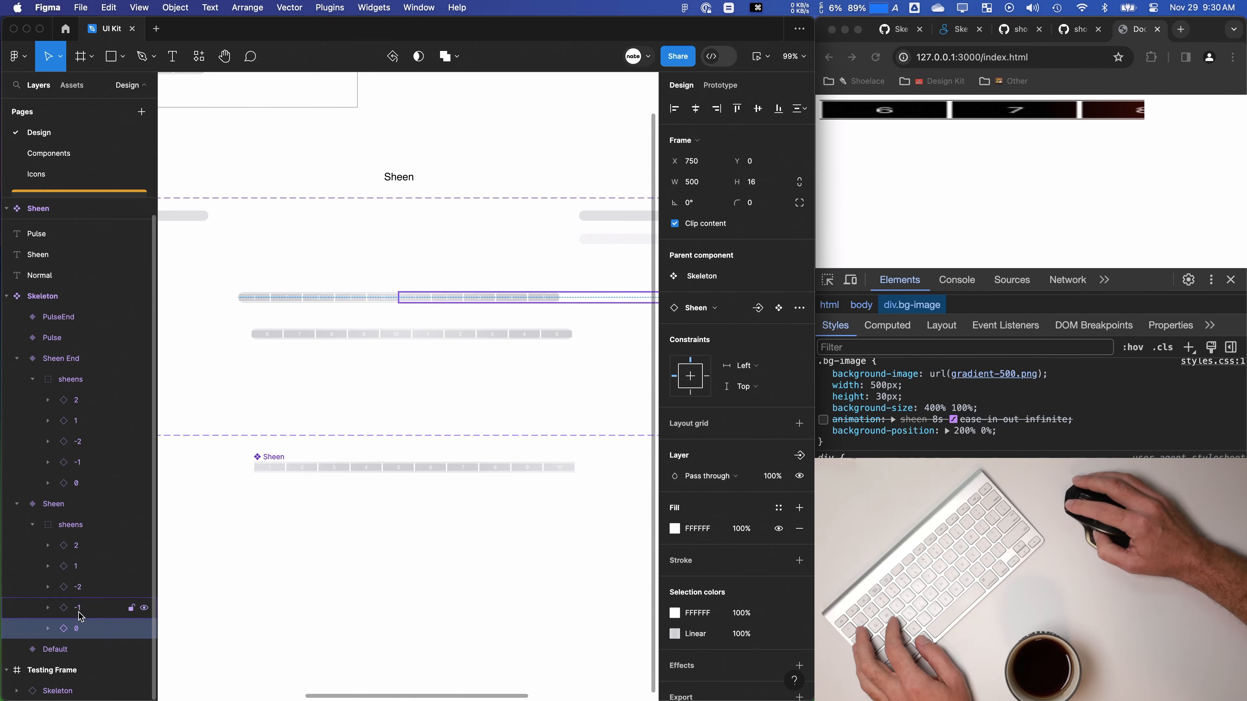
left_click(80, 610)
left_click(80, 589)
left_click(82, 568)
left_click(81, 547)
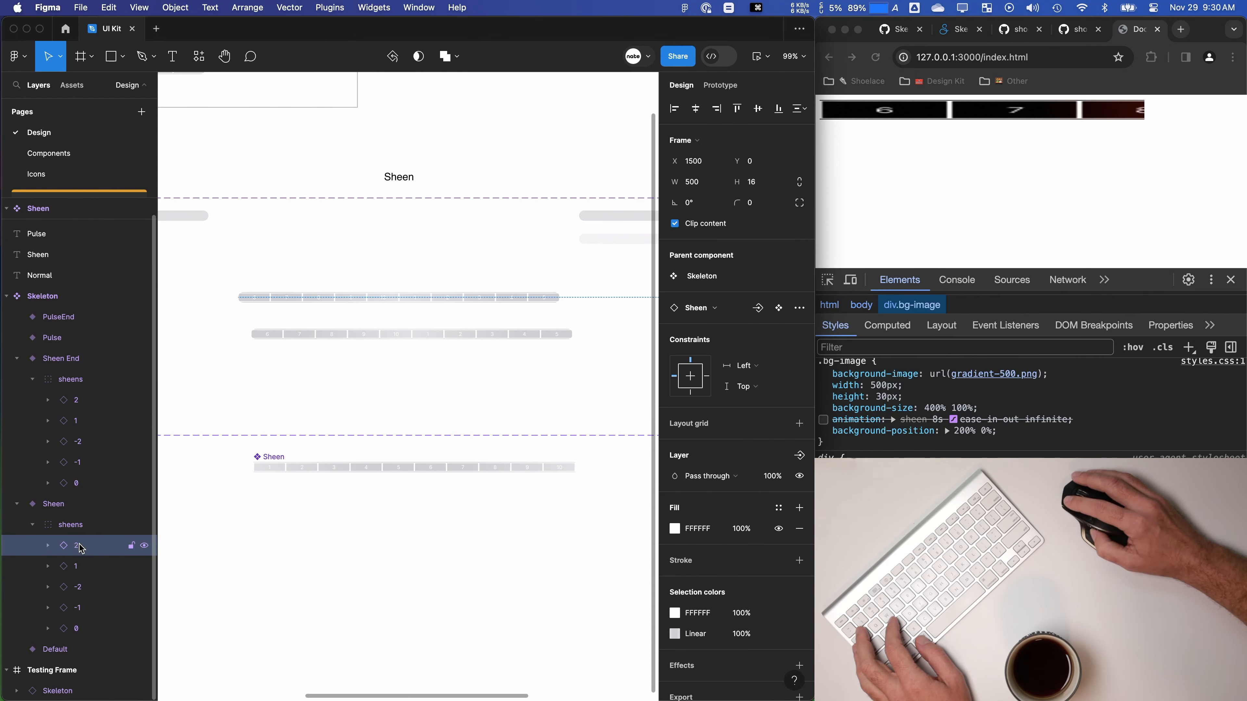
left_click(412, 337)
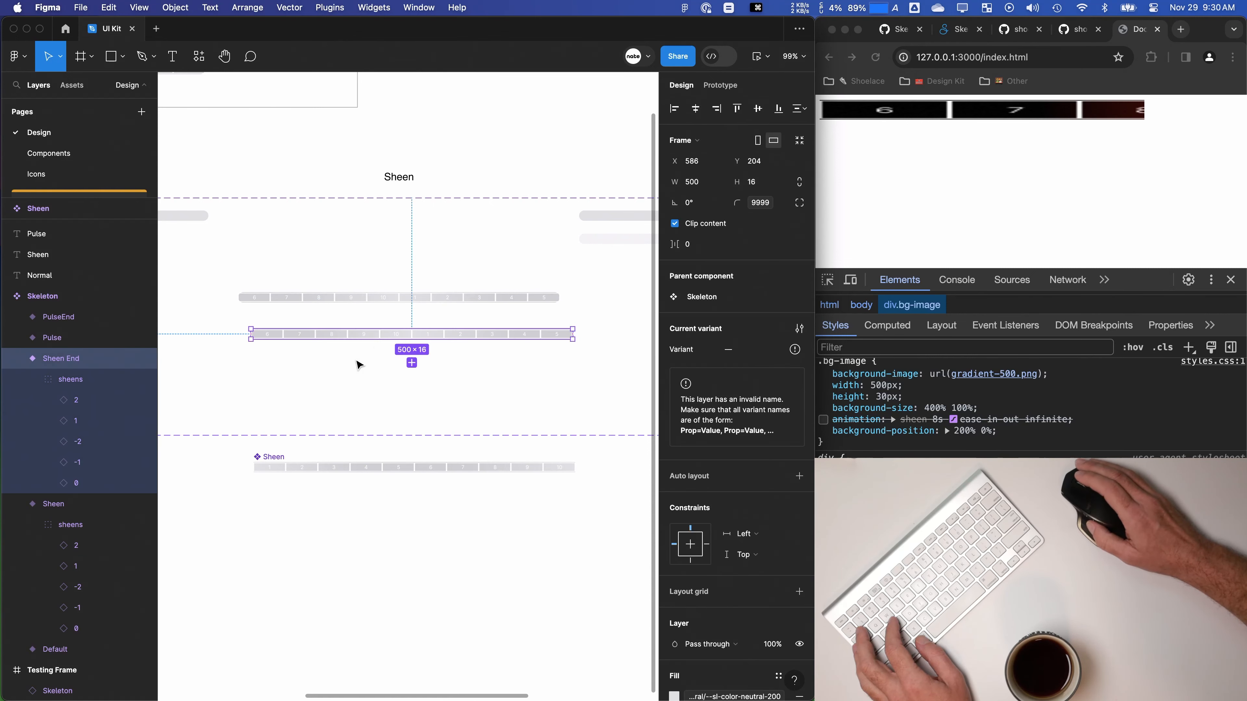
Step: Check the X position of instance 2 in the Sheen End variant's sheens group, and preview the Testing Frame
left_click(73, 402)
scroll(373, 392, "down", 5)
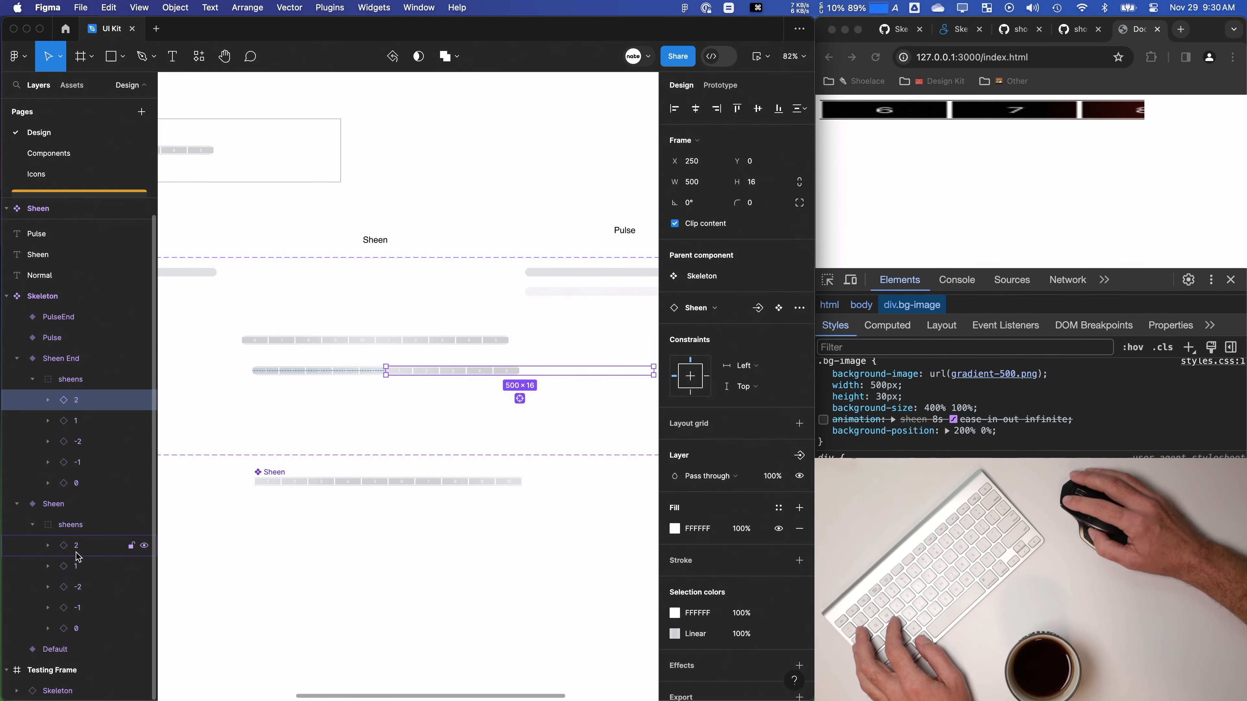
scroll(379, 445, "down", 5)
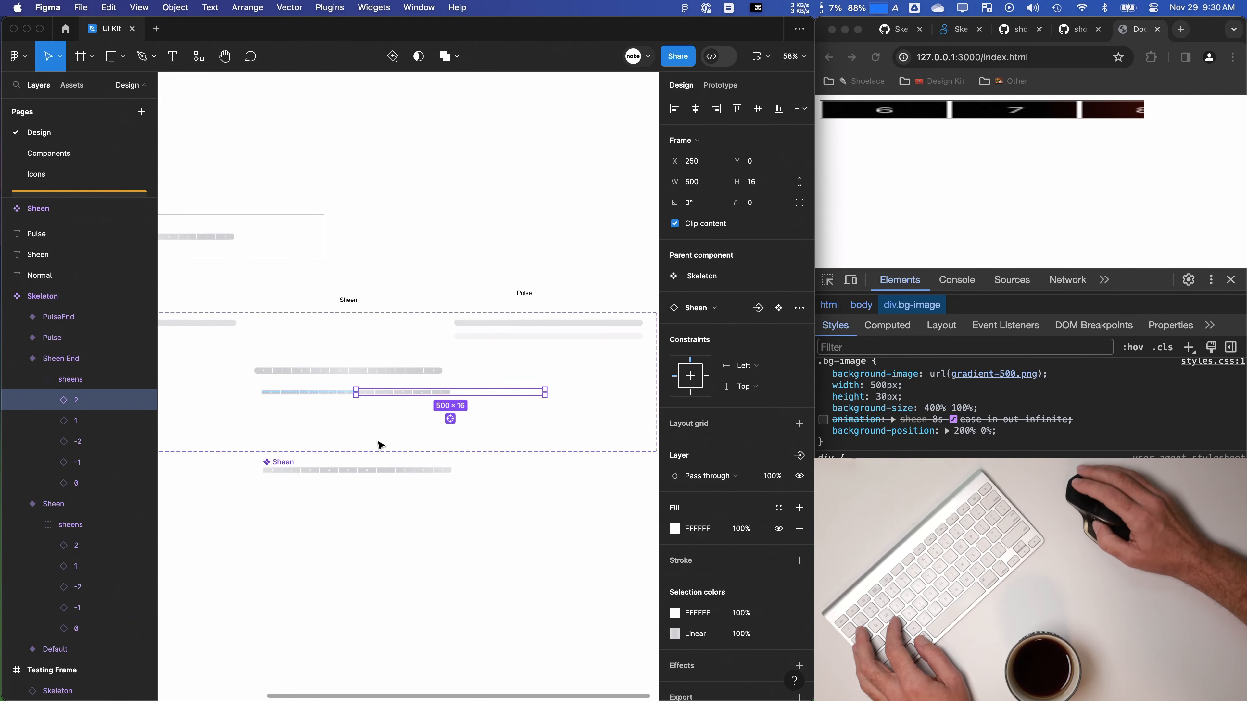
left_click(379, 446)
left_click_drag(403, 228, 536, 207)
scroll(536, 208, "right", 3)
left_click(757, 57)
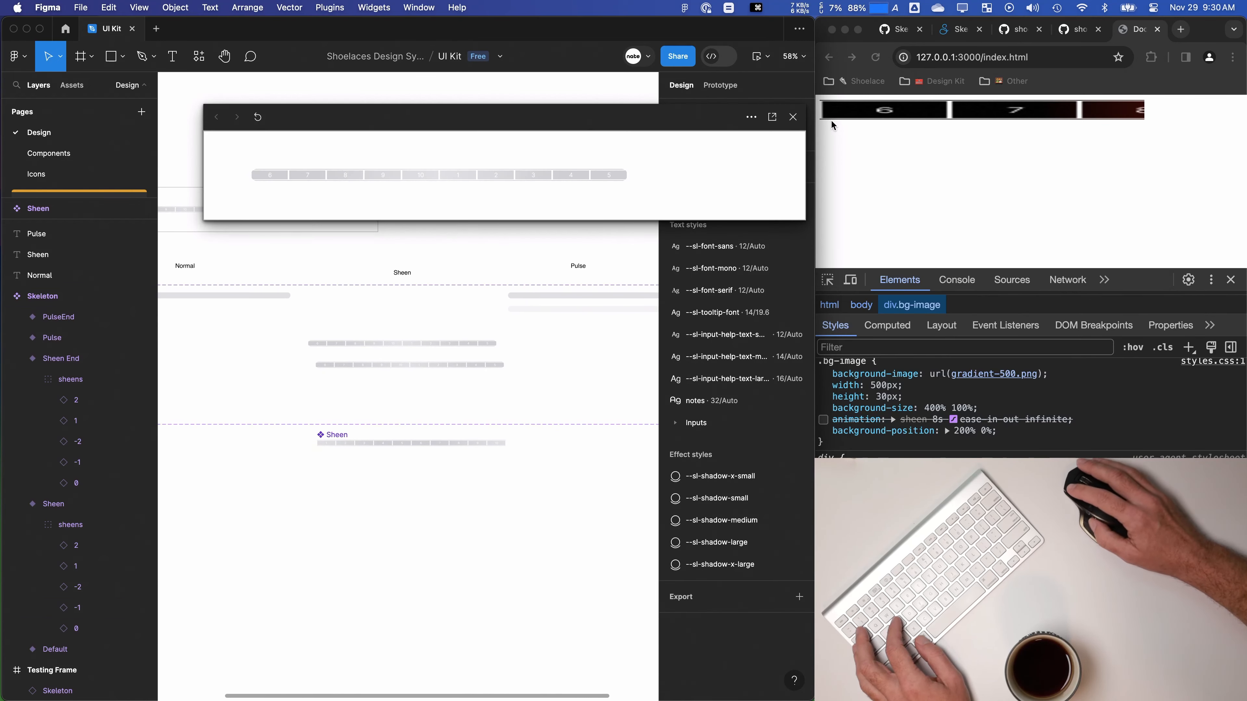
left_click(793, 116)
Step: Set the trigger of the Sheen variant's interaction to After delay at 1 ms, and preview the Testing Frame
left_click(427, 344)
key("shift+e")
left_click(697, 135)
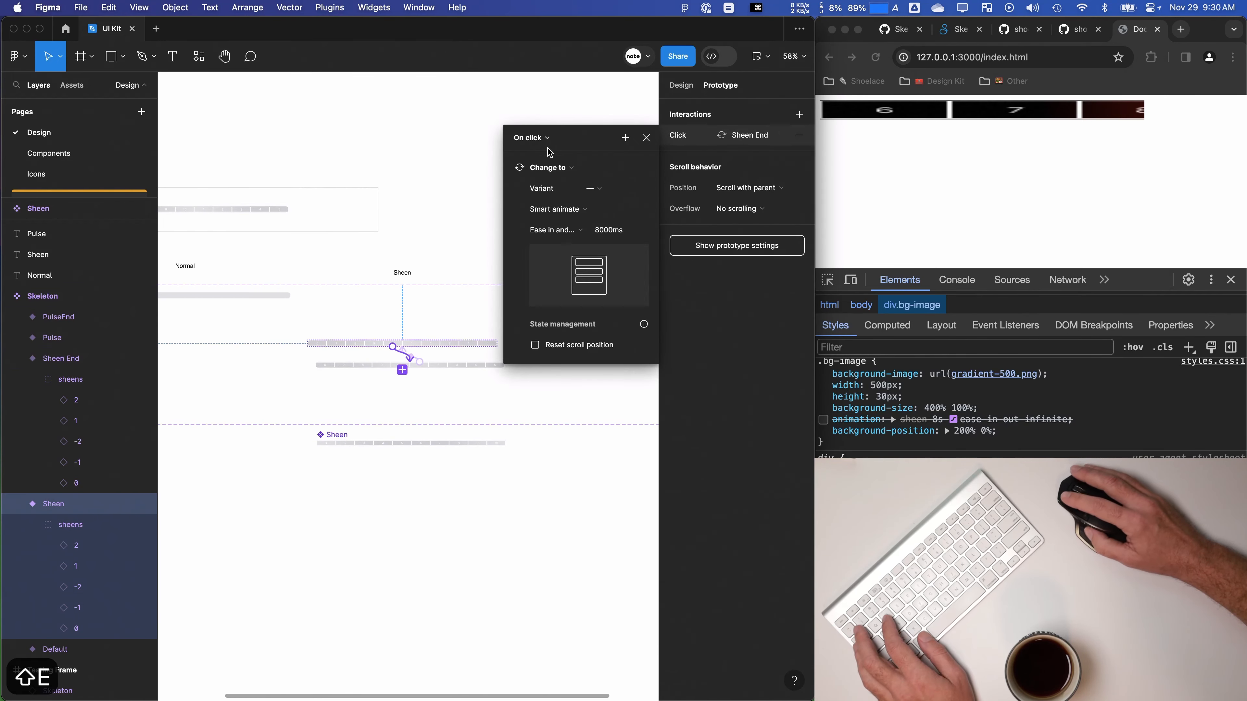
left_click(532, 138)
left_click(537, 298)
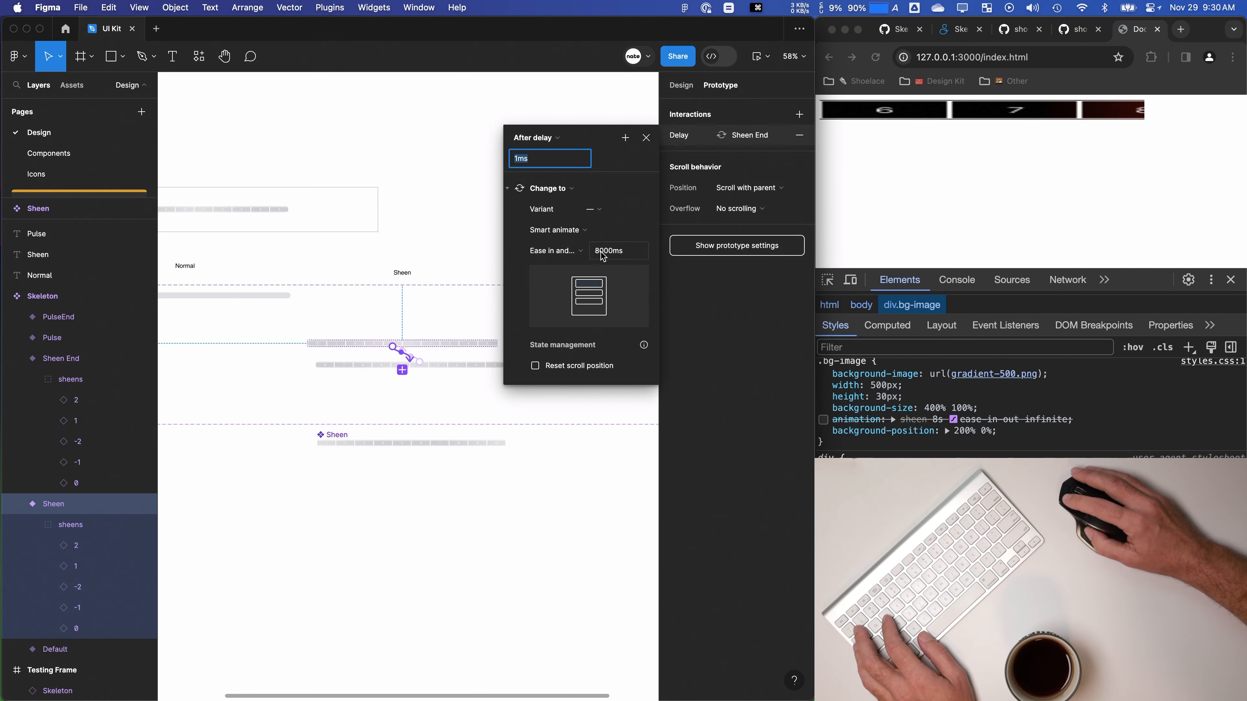
left_click(440, 208)
left_click(758, 57)
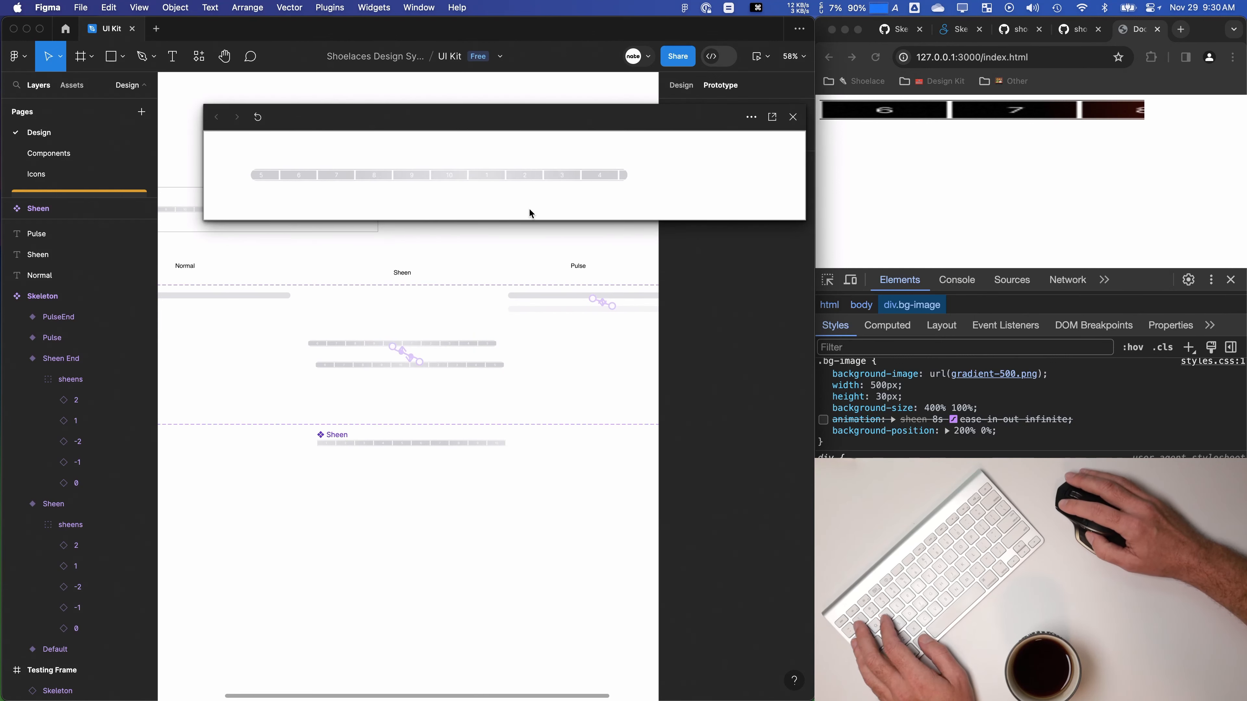
left_click_drag(513, 116, 507, 155)
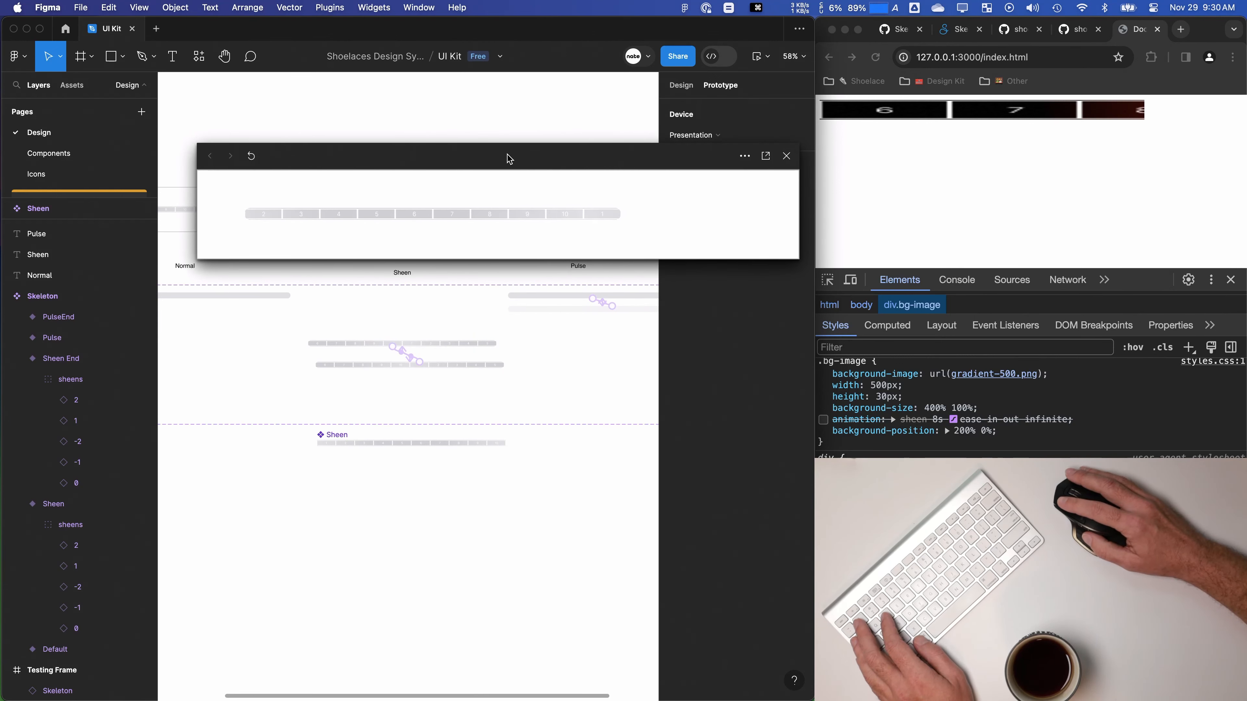
left_click(787, 156)
Step: Nudge the main Sheen component on the canvas, and move its bg layer out of Group 1 to directly below the group
left_click(364, 443)
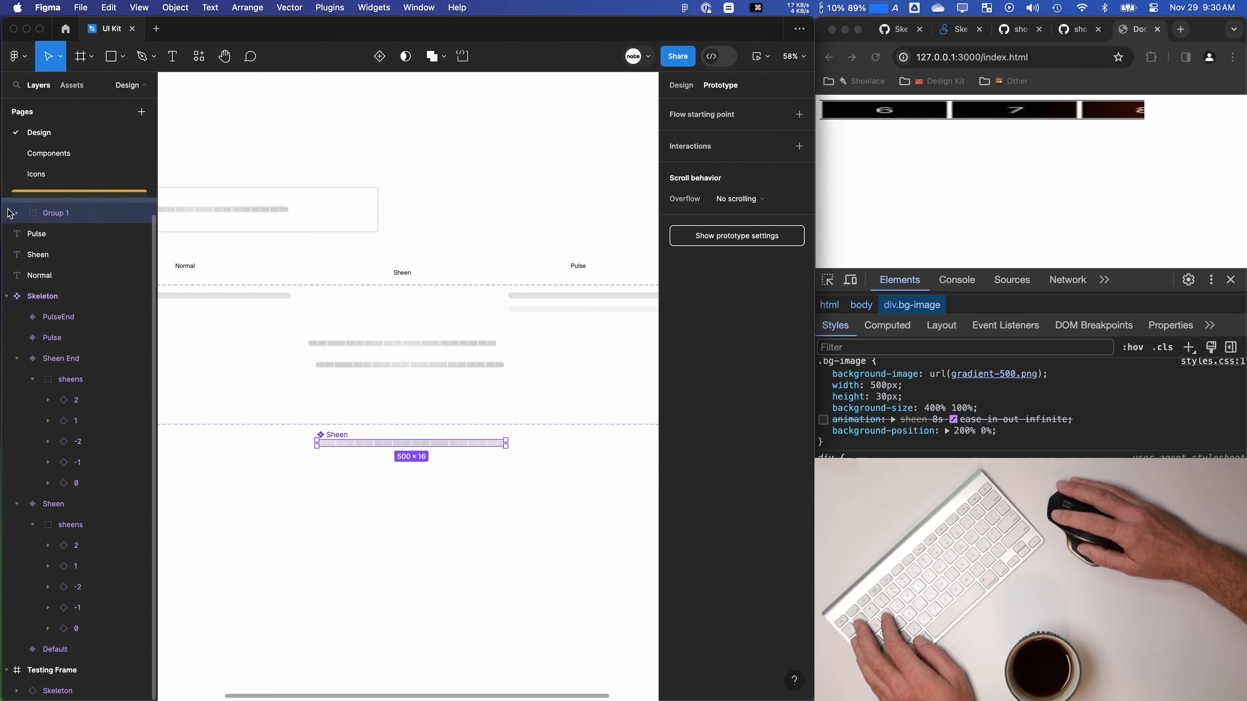
left_click_drag(327, 439, 322, 444)
left_click(6, 211)
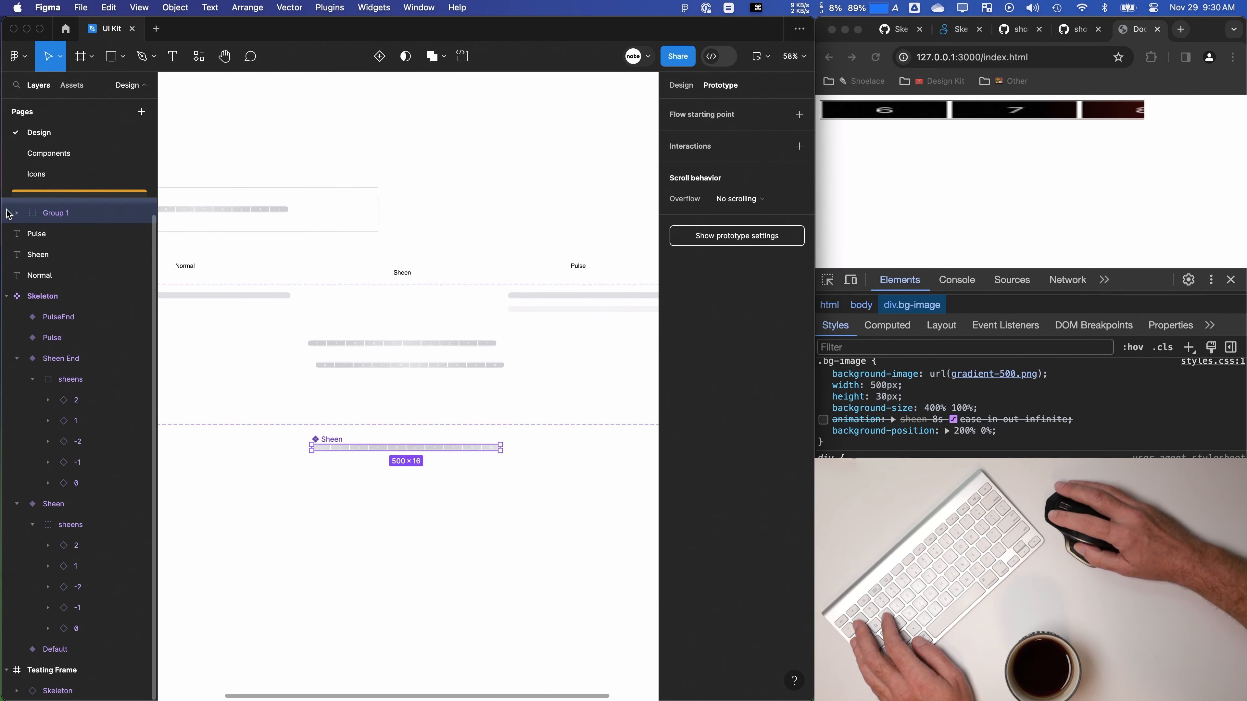
scroll(44, 227, "up", 1)
left_click(17, 229)
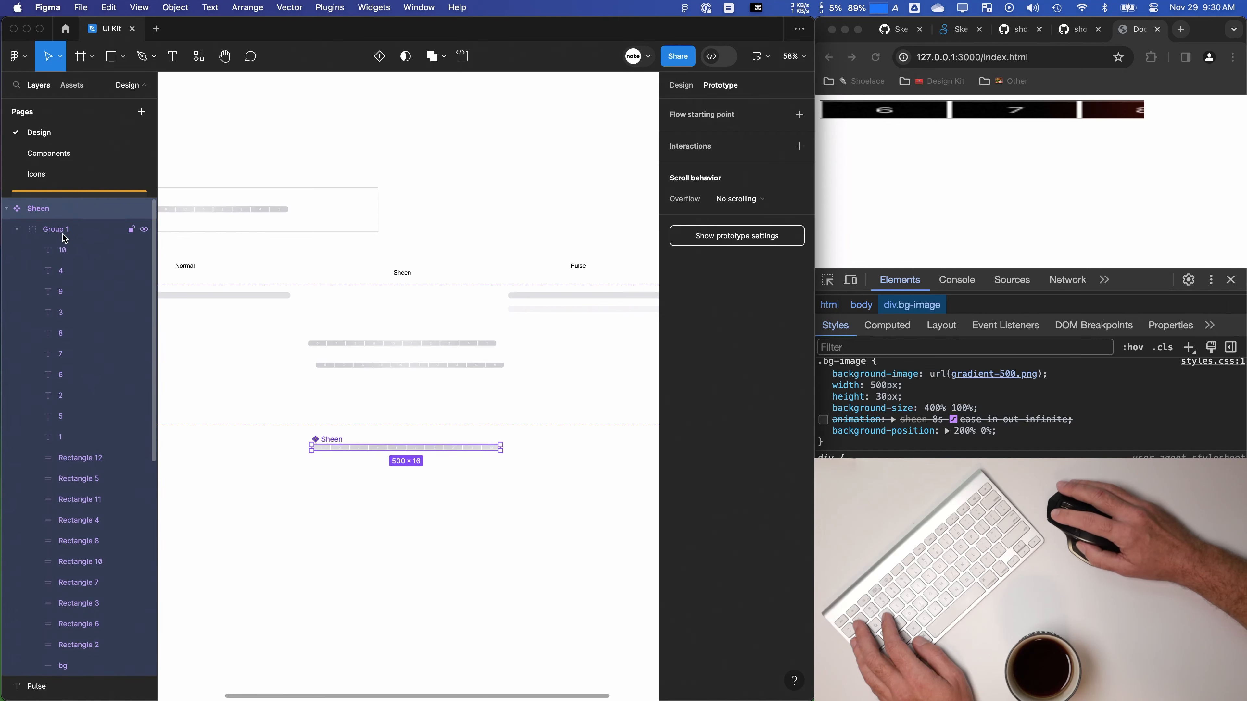
left_click(61, 250)
left_click(72, 668)
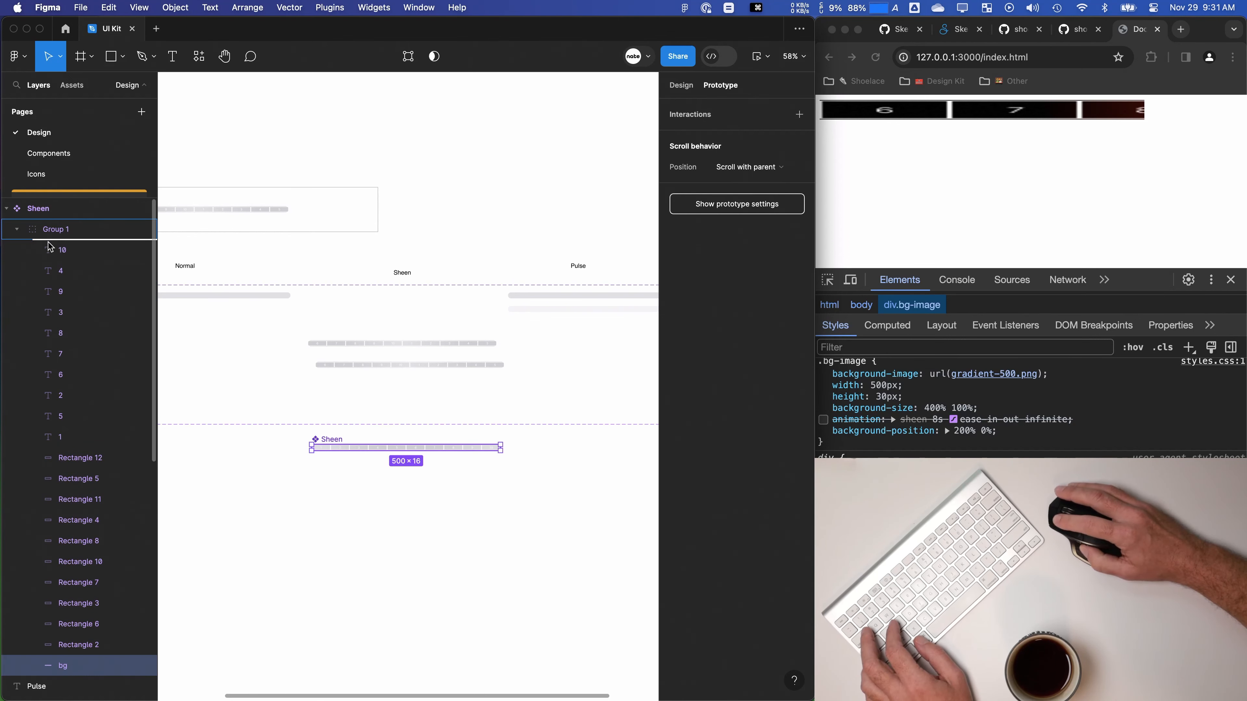
left_click(16, 250)
left_click_drag(47, 224, 63, 263)
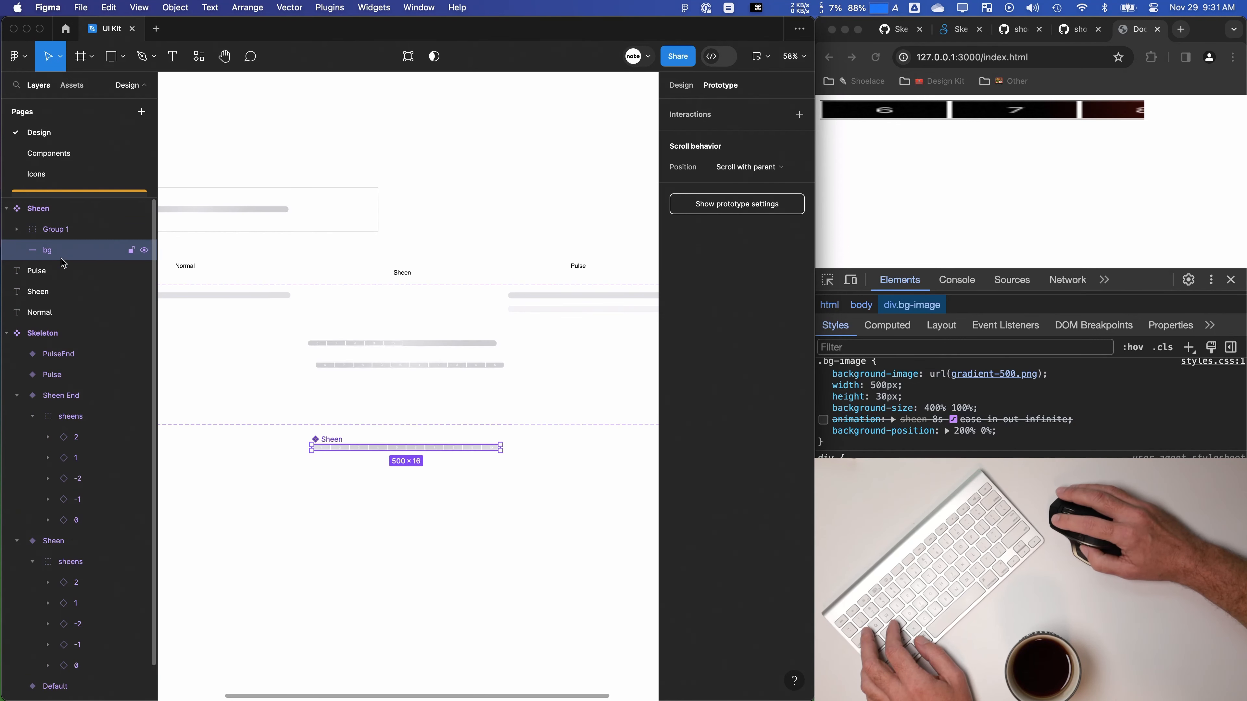
Step: Preview the Testing Frame with Group 1 hidden and with it shown, comparing the motion with the Skeleton effects on the Shoelace page in Chrome
left_click(562, 214)
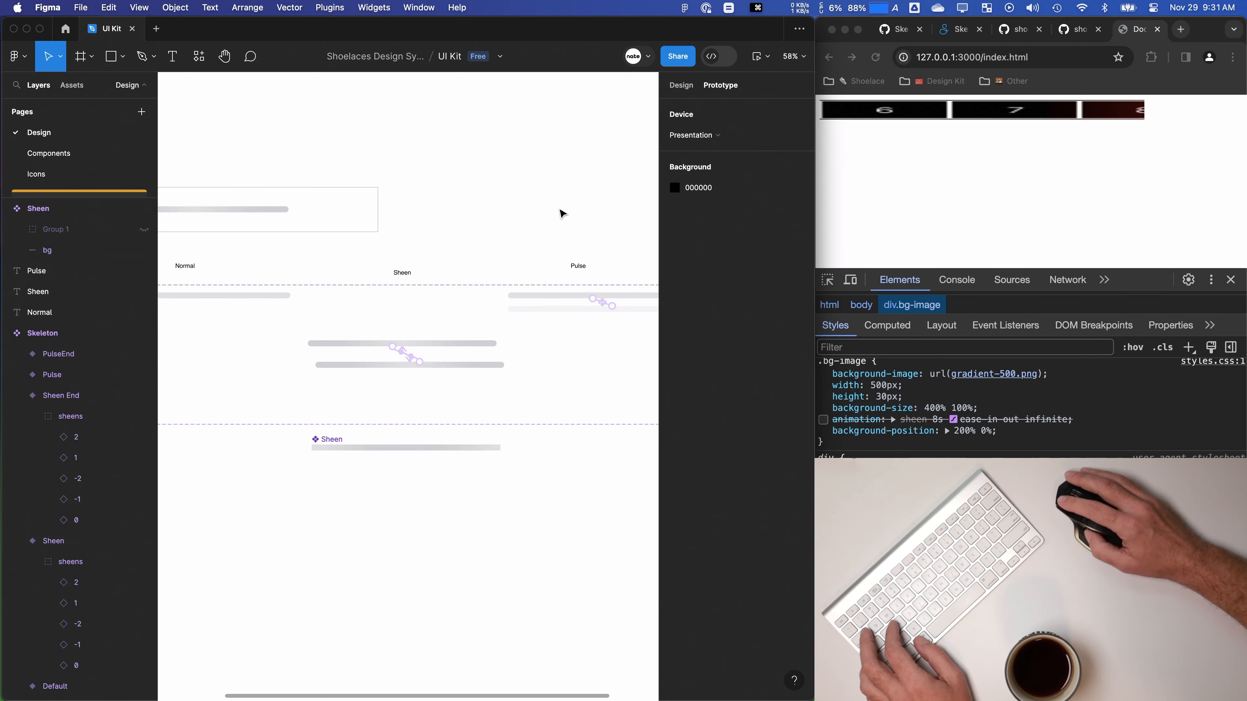
left_click(757, 57)
left_click(1023, 29)
left_click(957, 29)
scroll(976, 231, "down", 2)
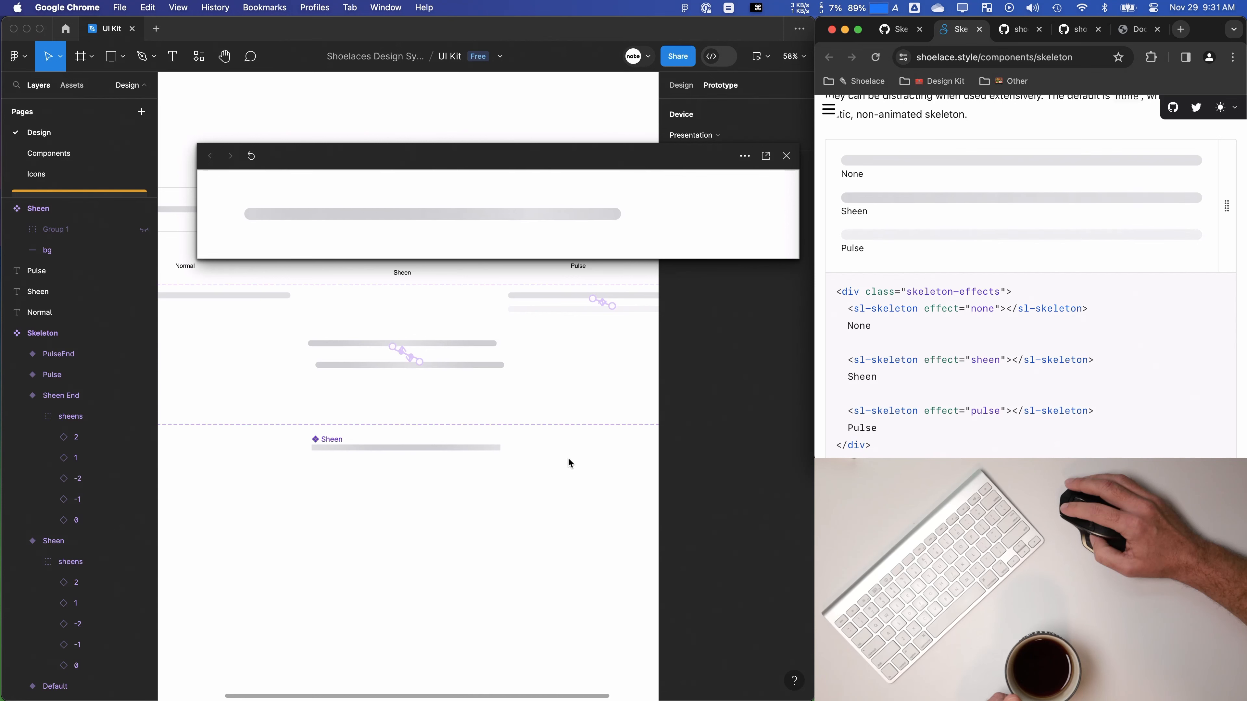
left_click(786, 156)
left_click(787, 156)
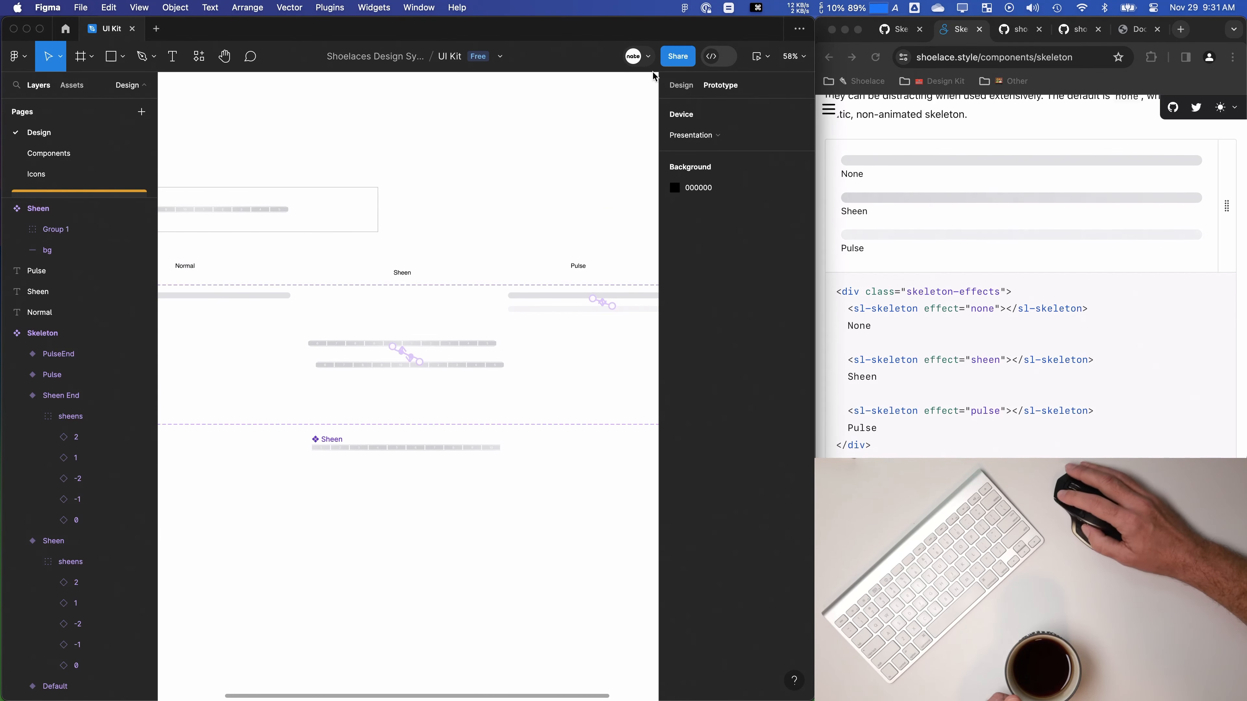
left_click(756, 56)
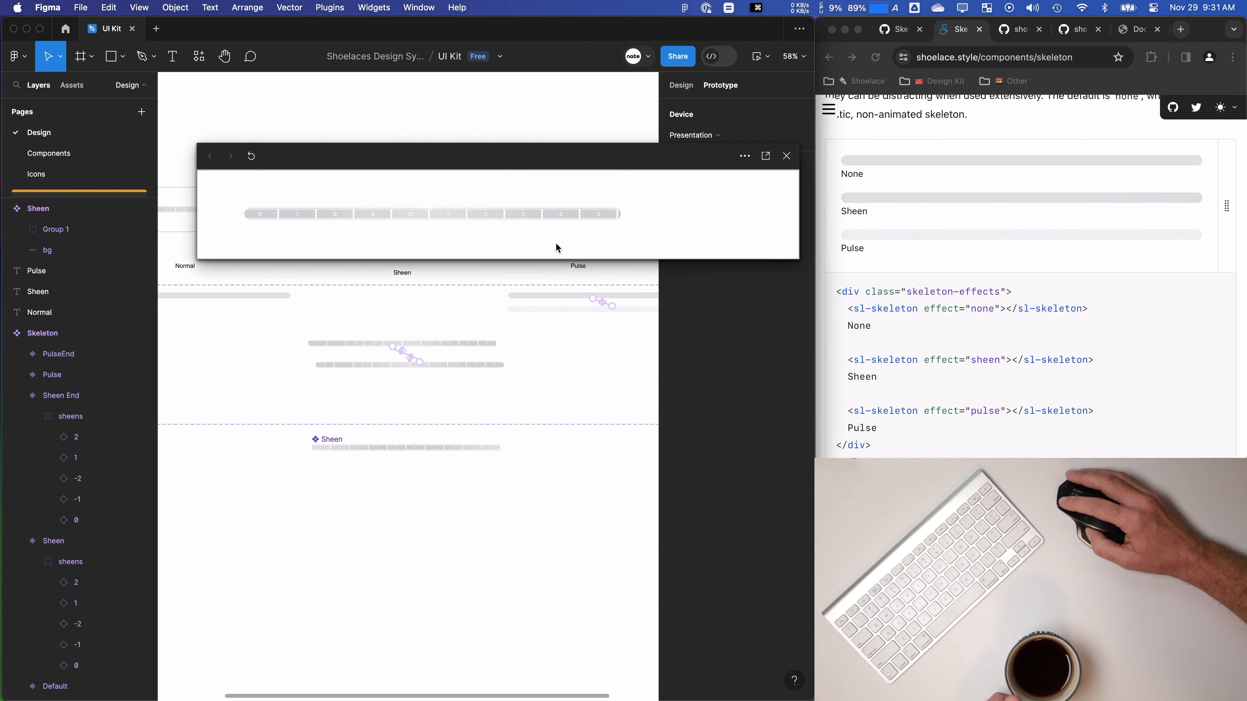
left_click(786, 155)
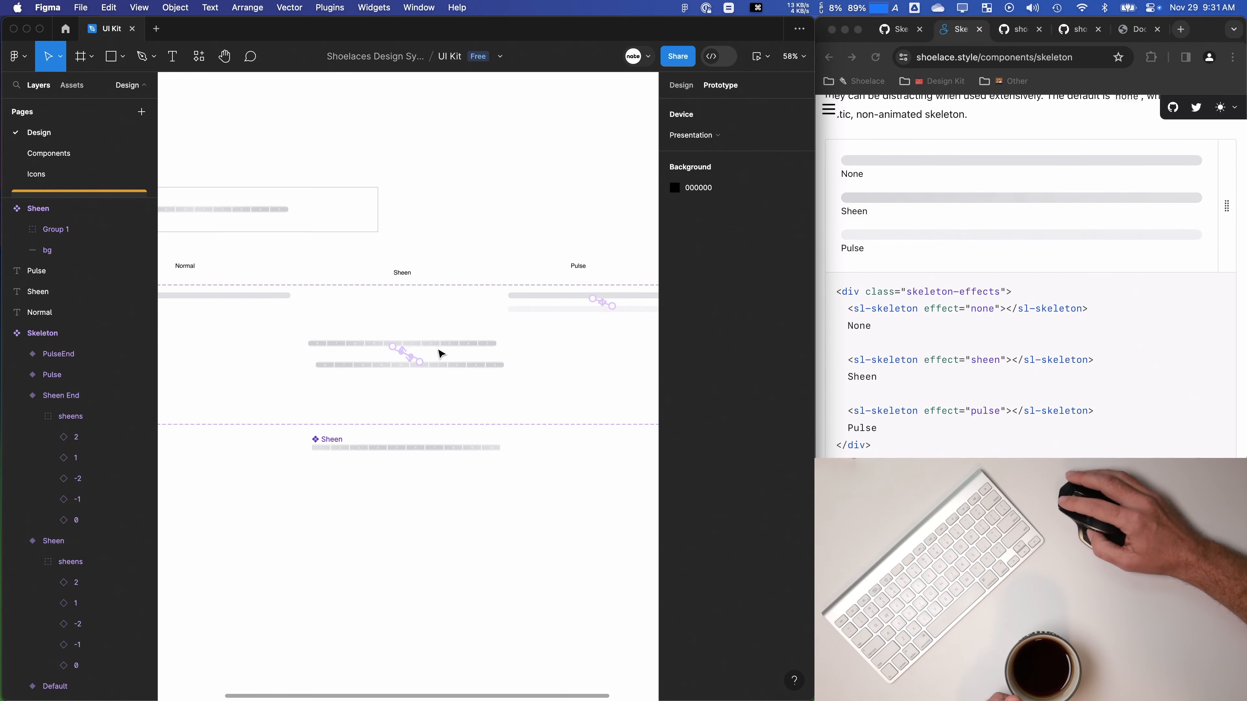
Step: Set the duration of the delayed transition from Sheen to Sheen End to 8000 ms, and preview the Testing Frame
scroll(373, 397, "up", 5)
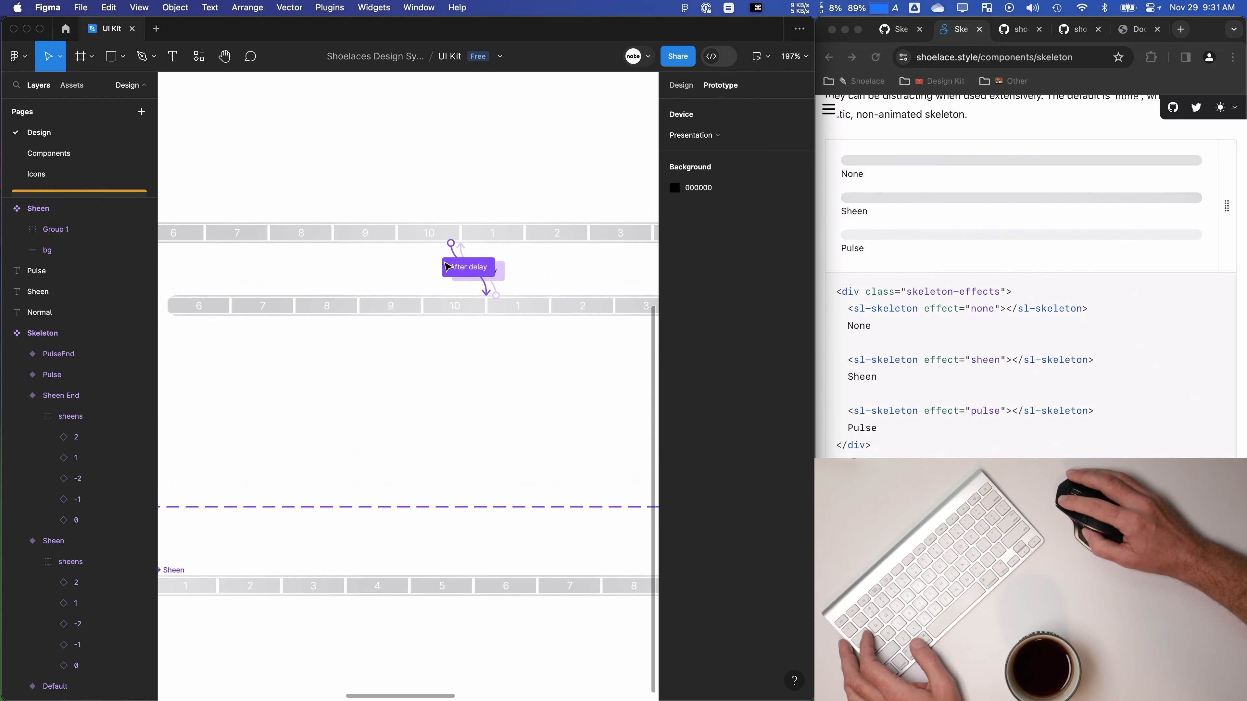
left_click(469, 266)
left_click(465, 410)
left_click_drag(464, 408, 455, 408)
type("8000ms")
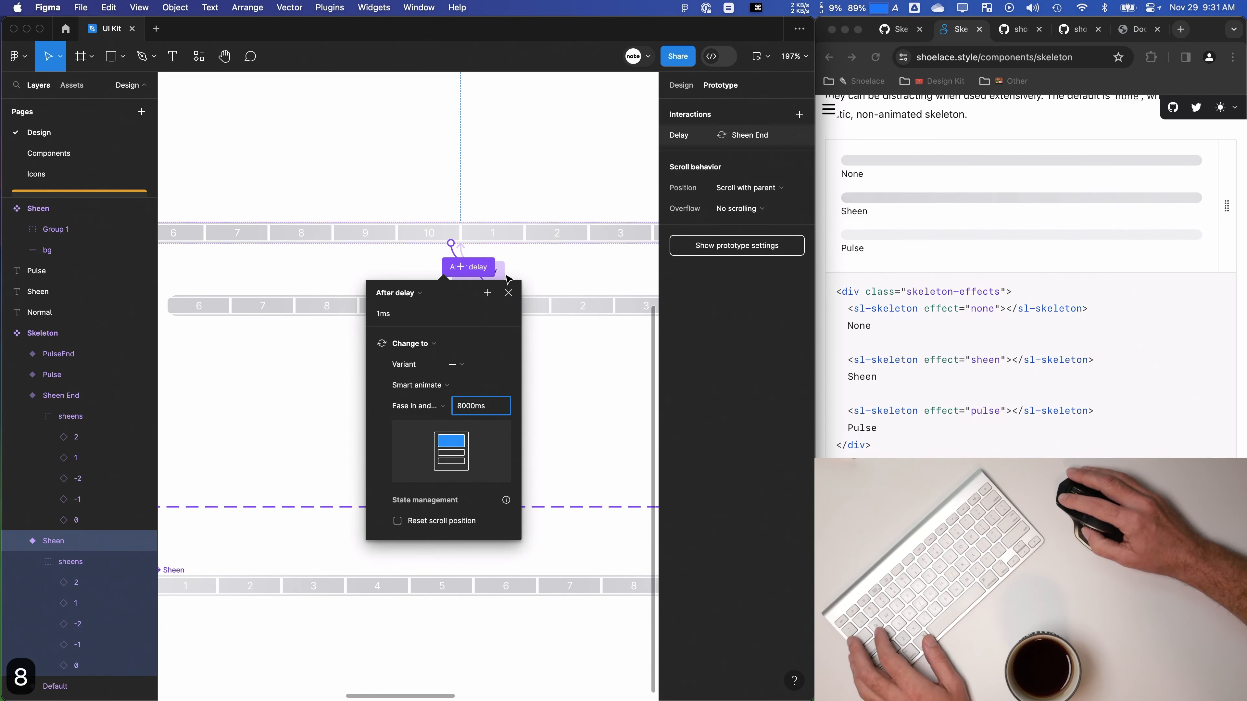
left_click(509, 292)
left_click(756, 56)
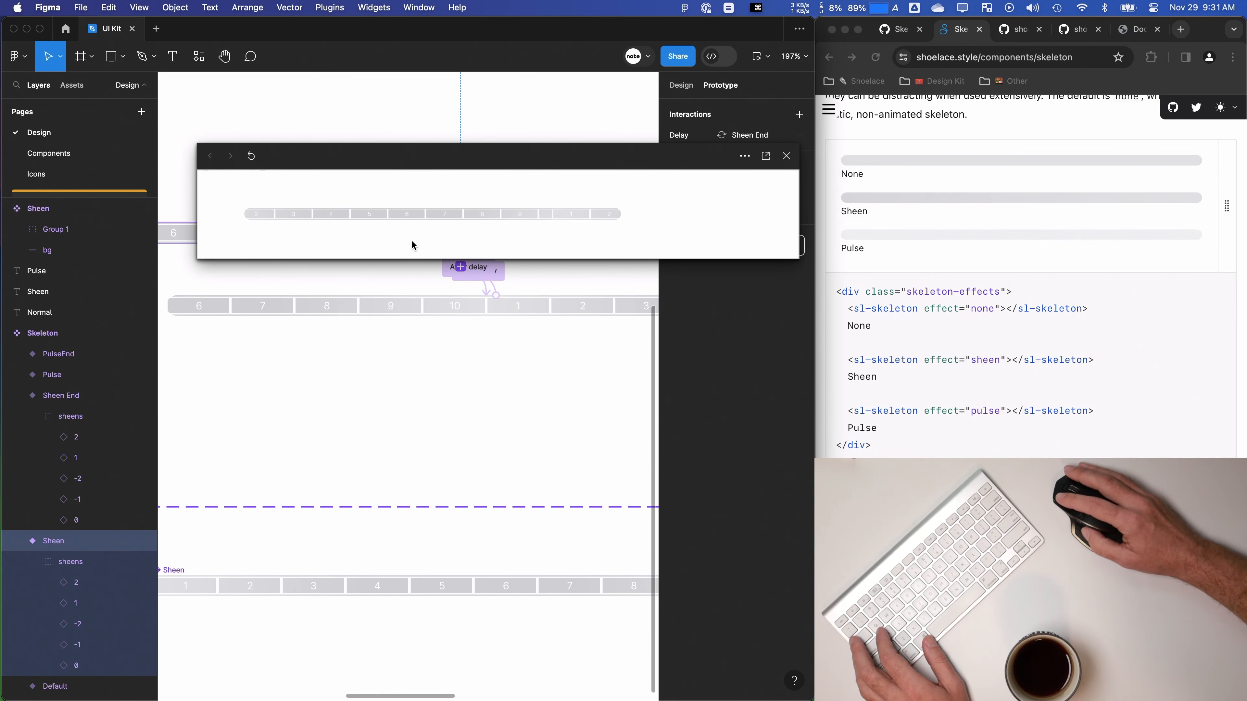
left_click(786, 155)
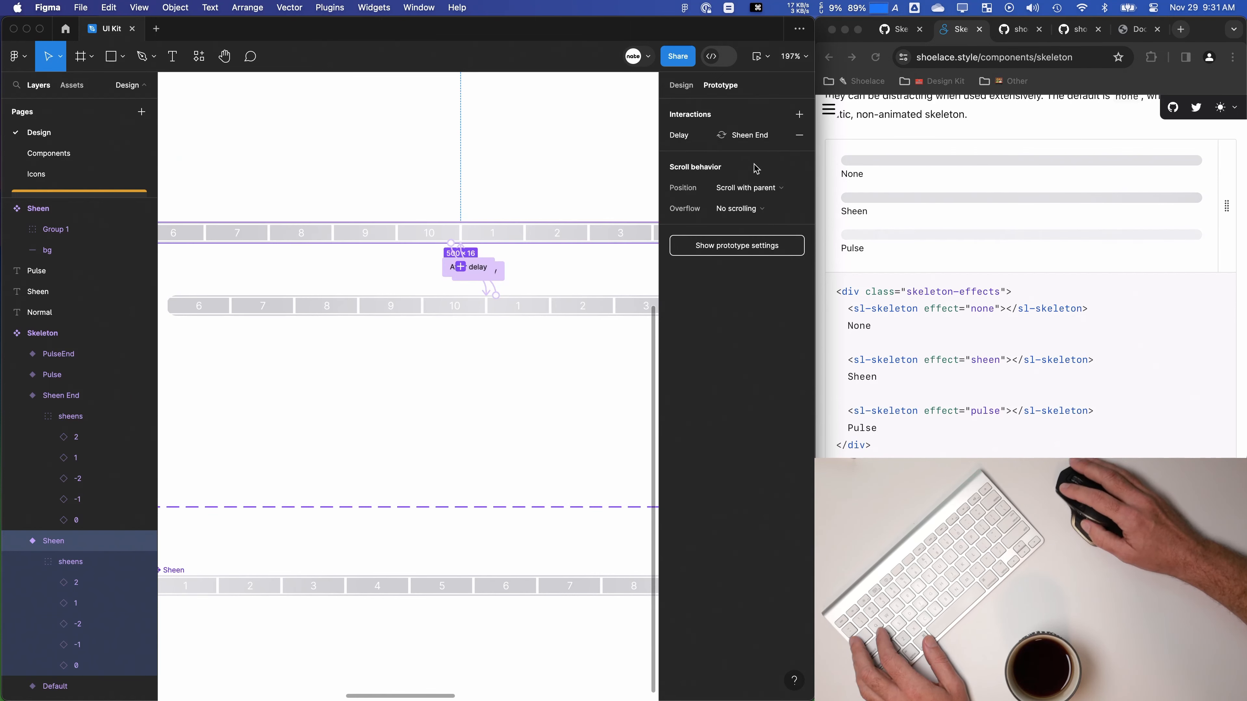
Step: Compare the X positions of instances 2 and 1 between the Sheen End and Sheen variants' sheens groups
left_click(459, 398)
scroll(458, 395, "down", 6)
left_click_drag(414, 400, 372, 408)
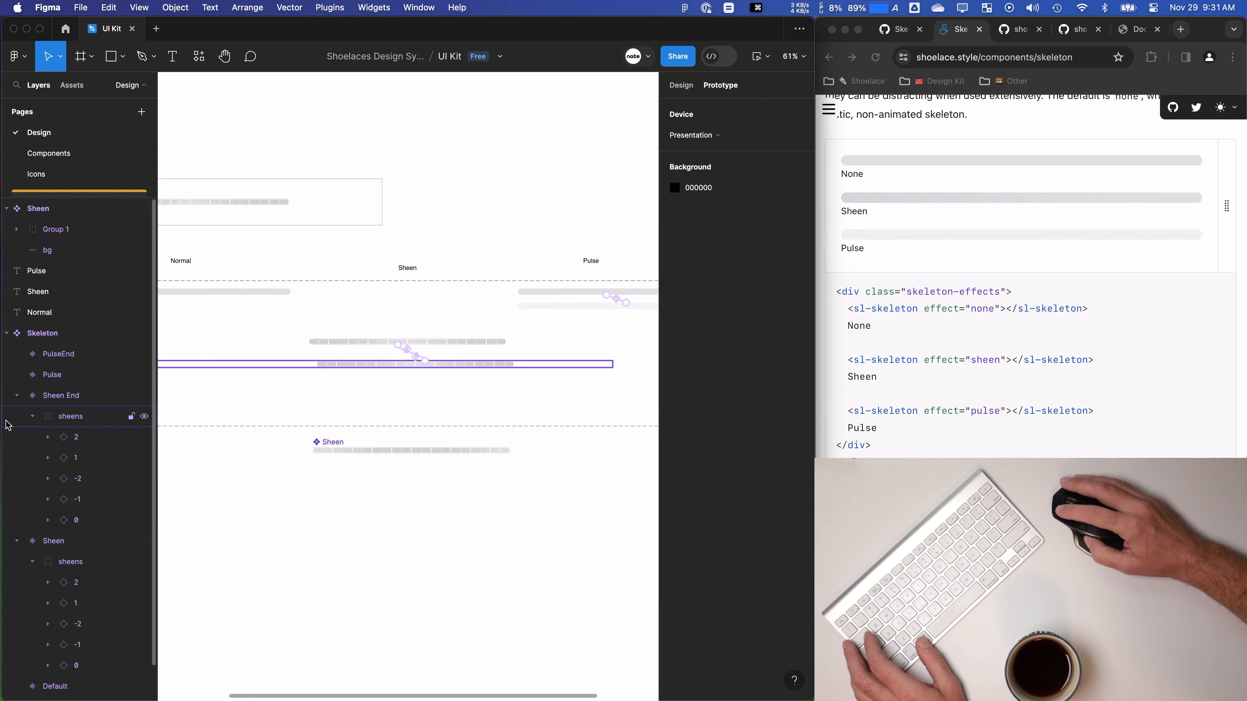
left_click(76, 437)
left_click(681, 85)
left_click(73, 582)
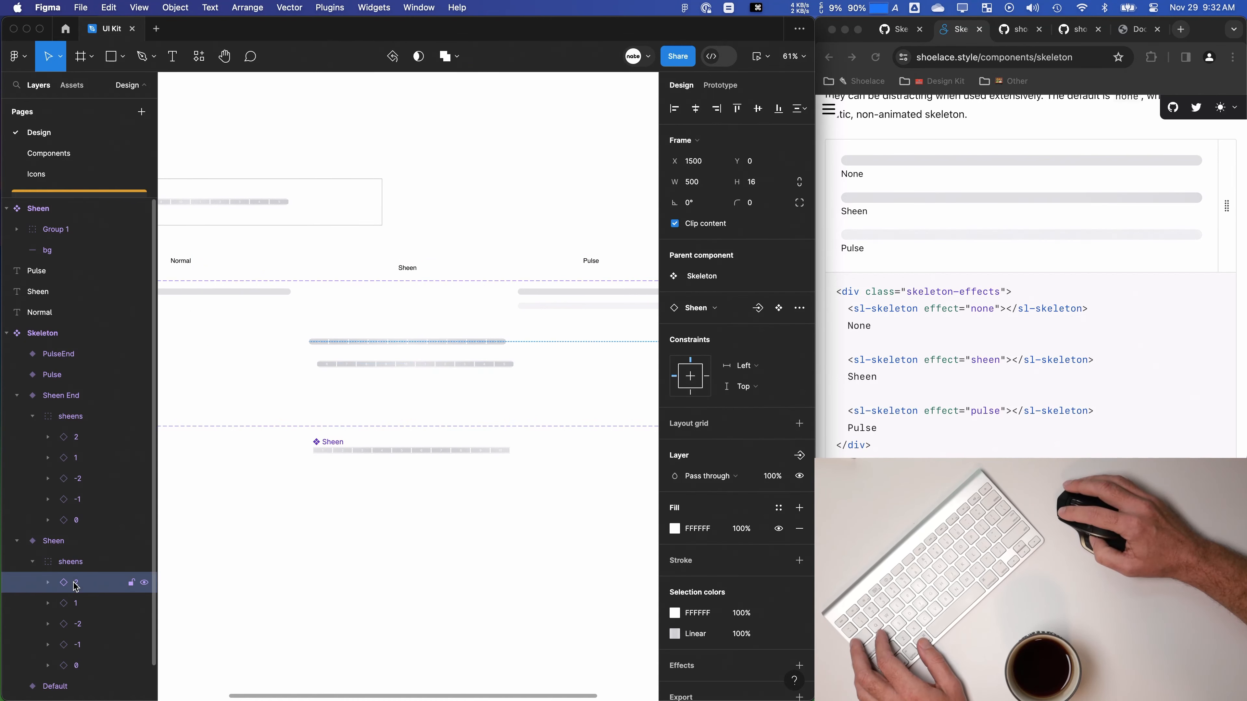
left_click(73, 437)
left_click(73, 583)
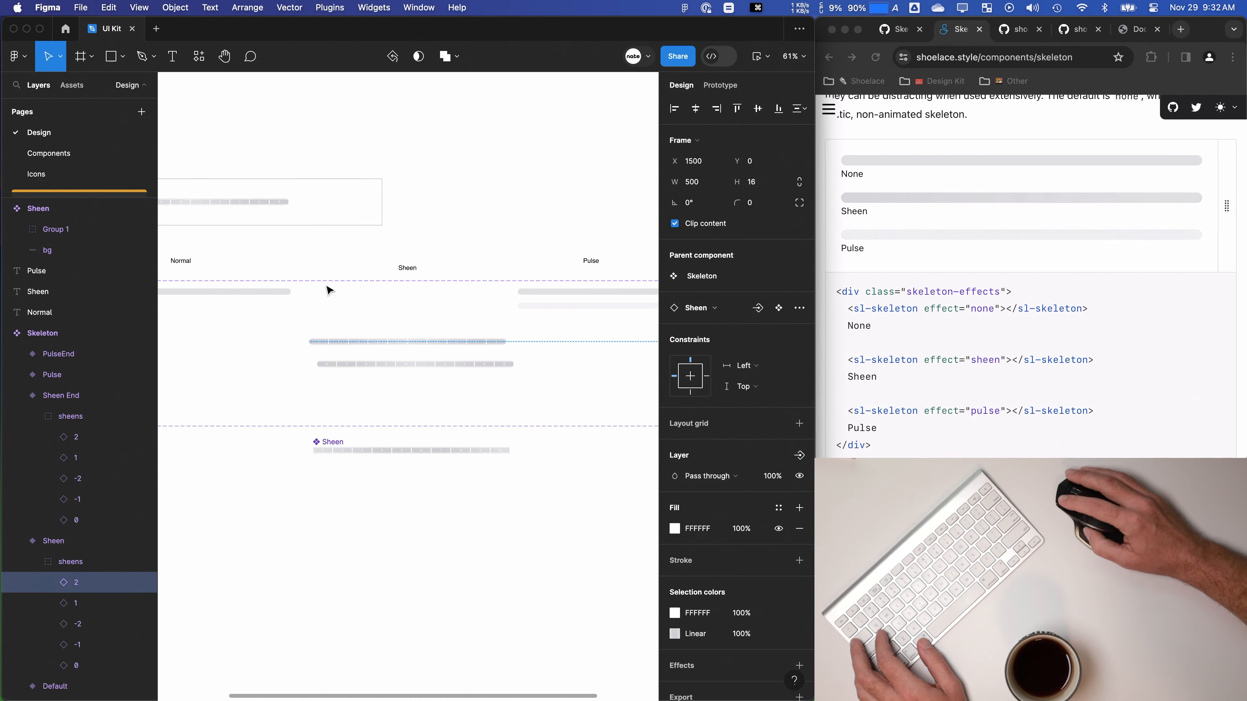
left_click(74, 437)
left_click(73, 603)
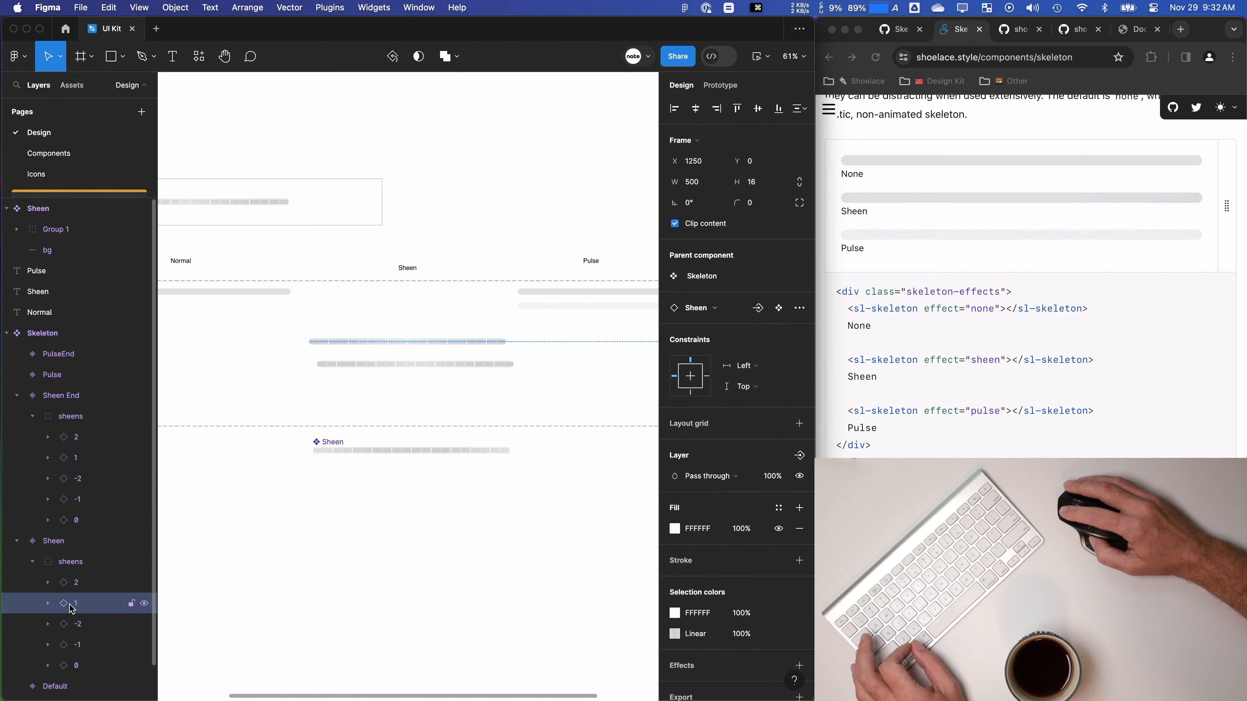
left_click(76, 437)
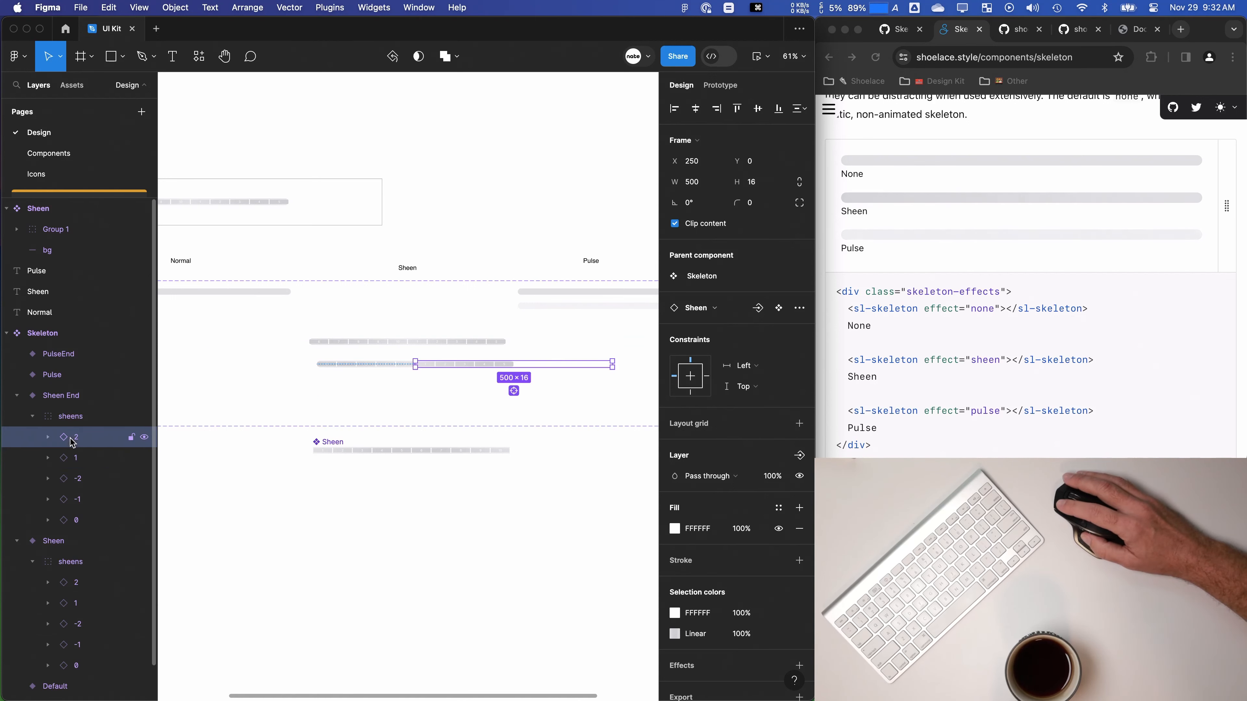
left_click(69, 582)
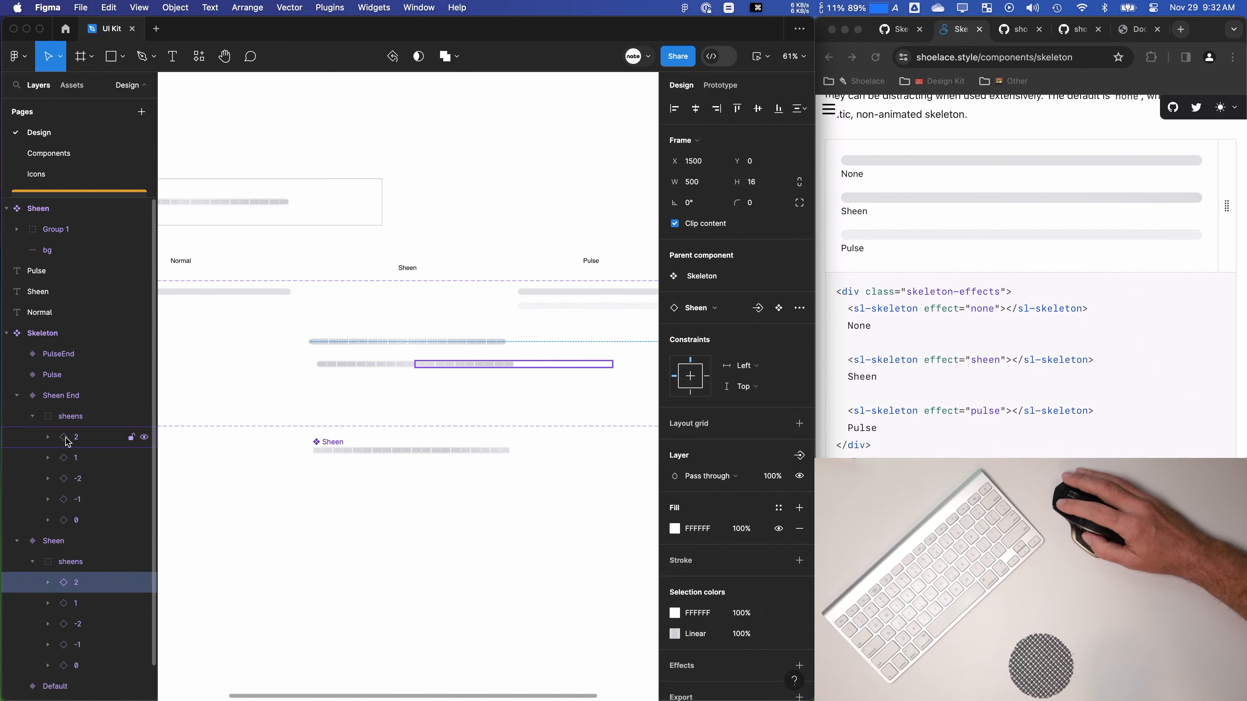
left_click(67, 438)
left_click(77, 585)
left_click(77, 458)
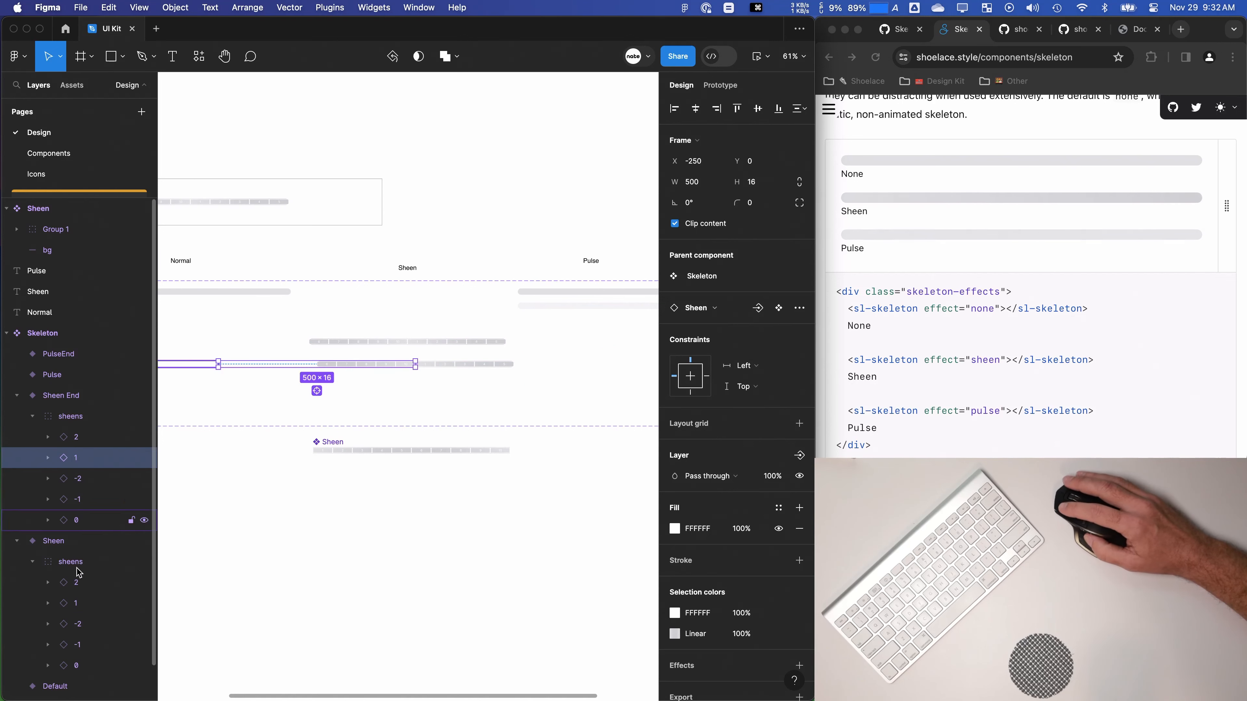
left_click(77, 604)
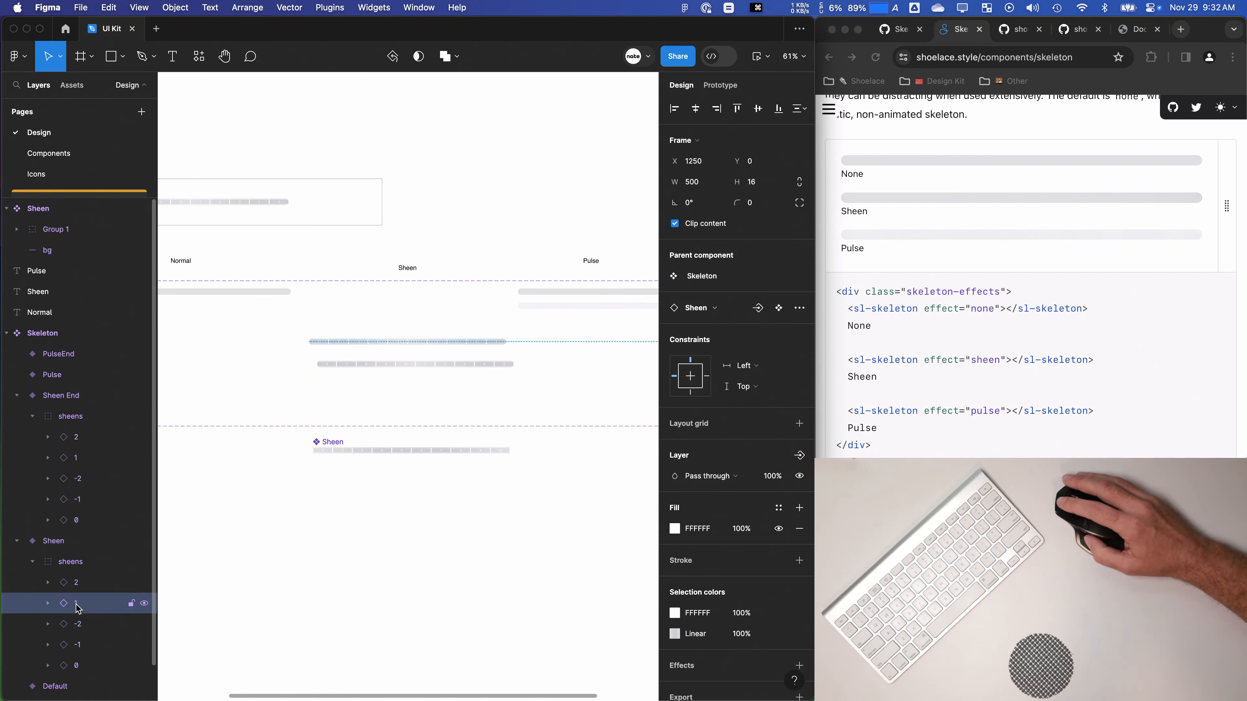
Step: Turn off Clip content for the Sheen End variant to expose its full row of sheens
left_click(68, 417)
left_click(413, 364)
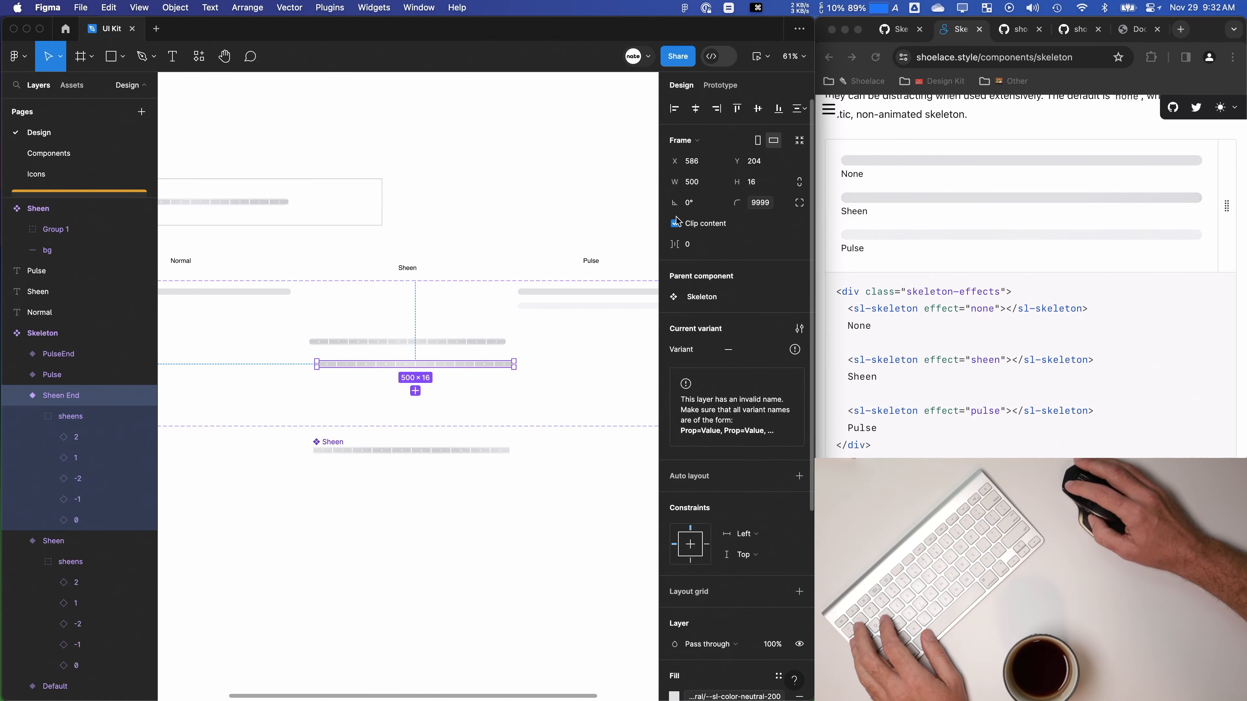
scroll(435, 326, "down", 3)
scroll(436, 326, "left", 5)
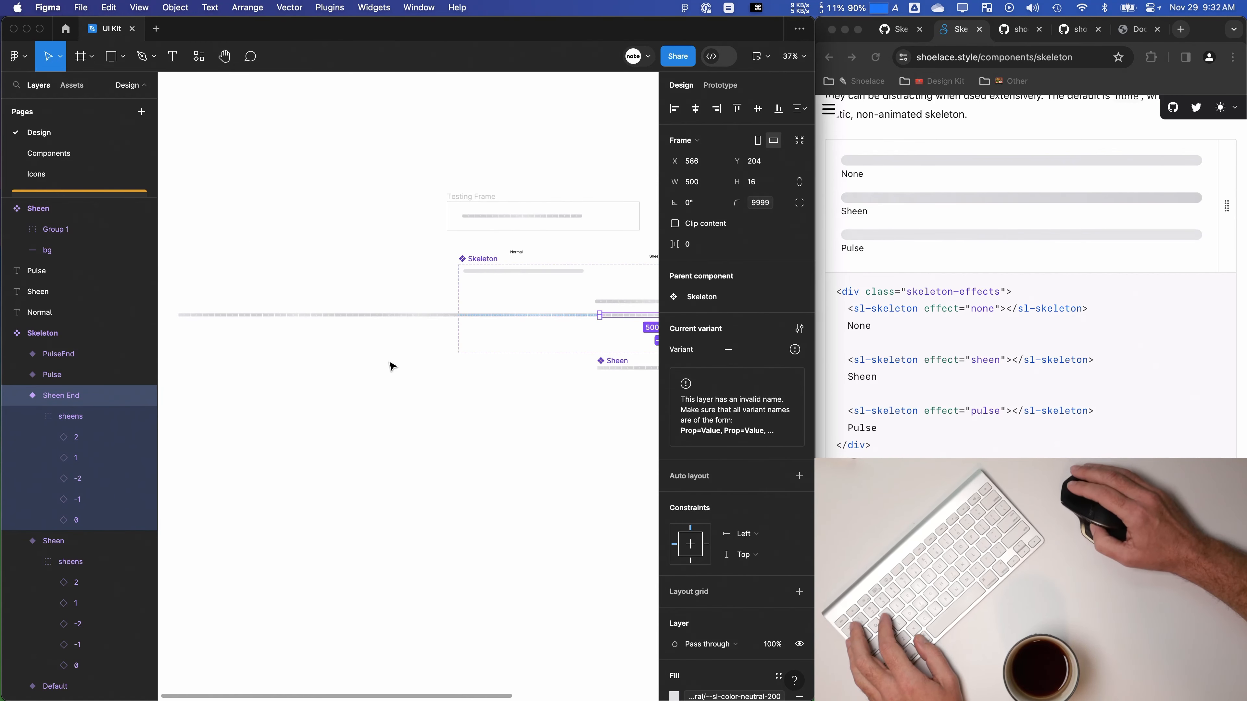
Step: Put the five instances in the Sheen End variant's sheens group in the layer order 2, 1, 0, -1, -2
left_click(76, 437)
mouse_move(77, 522)
left_mouse_down()
mouse_move(84, 469)
mouse_move(82, 528)
left_mouse_up()
left_click(82, 503)
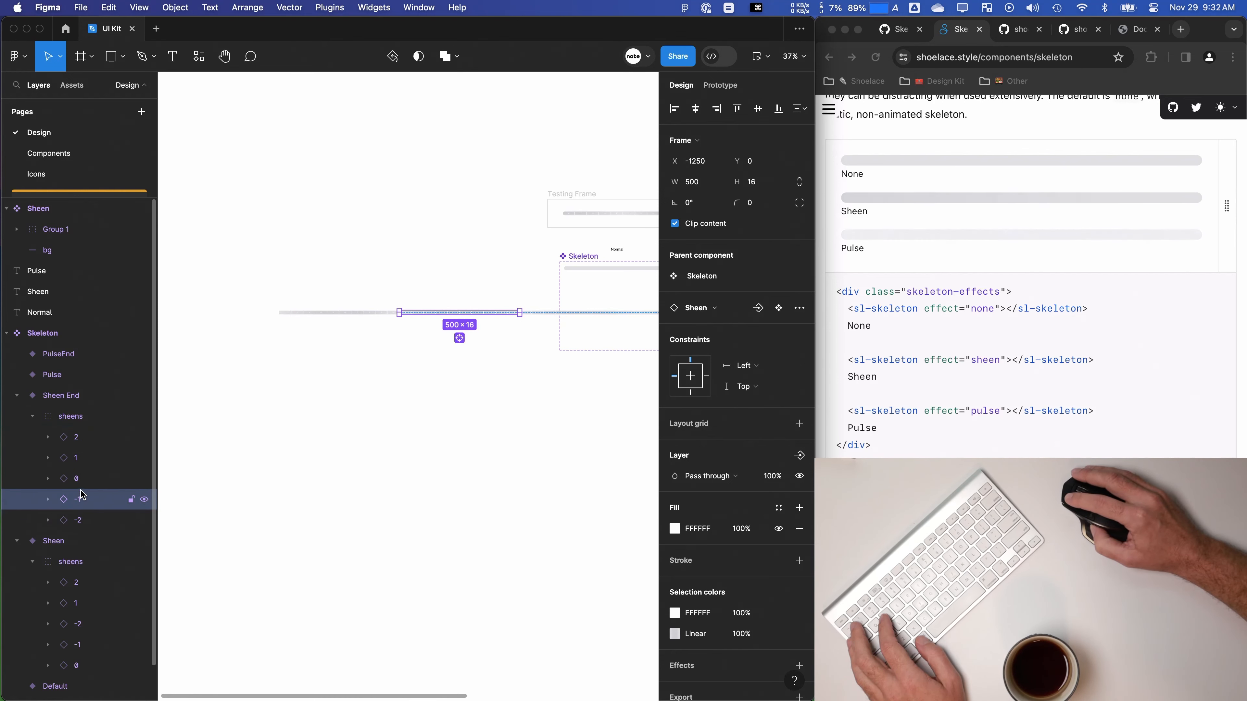
left_click(82, 480)
left_click(85, 462)
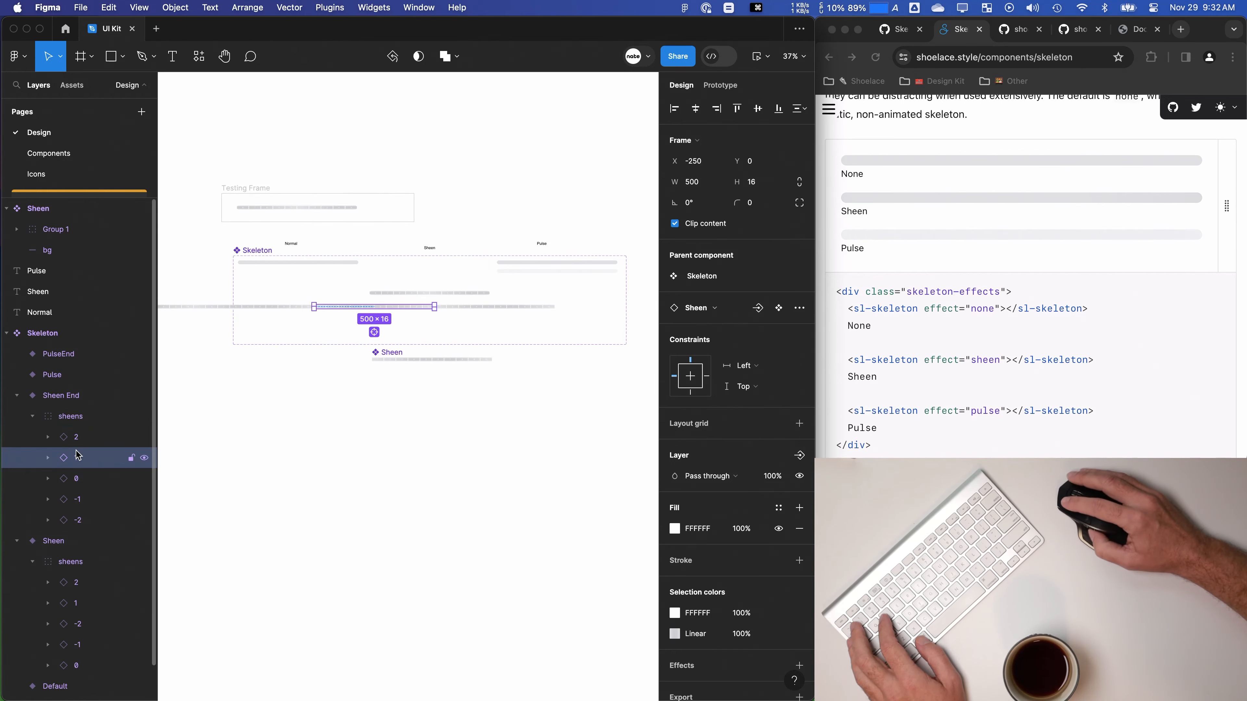
Step: Turn off Clip content for the Sheen variant to expose its full row of sheens
scroll(83, 541, "down", 2)
left_click(70, 548)
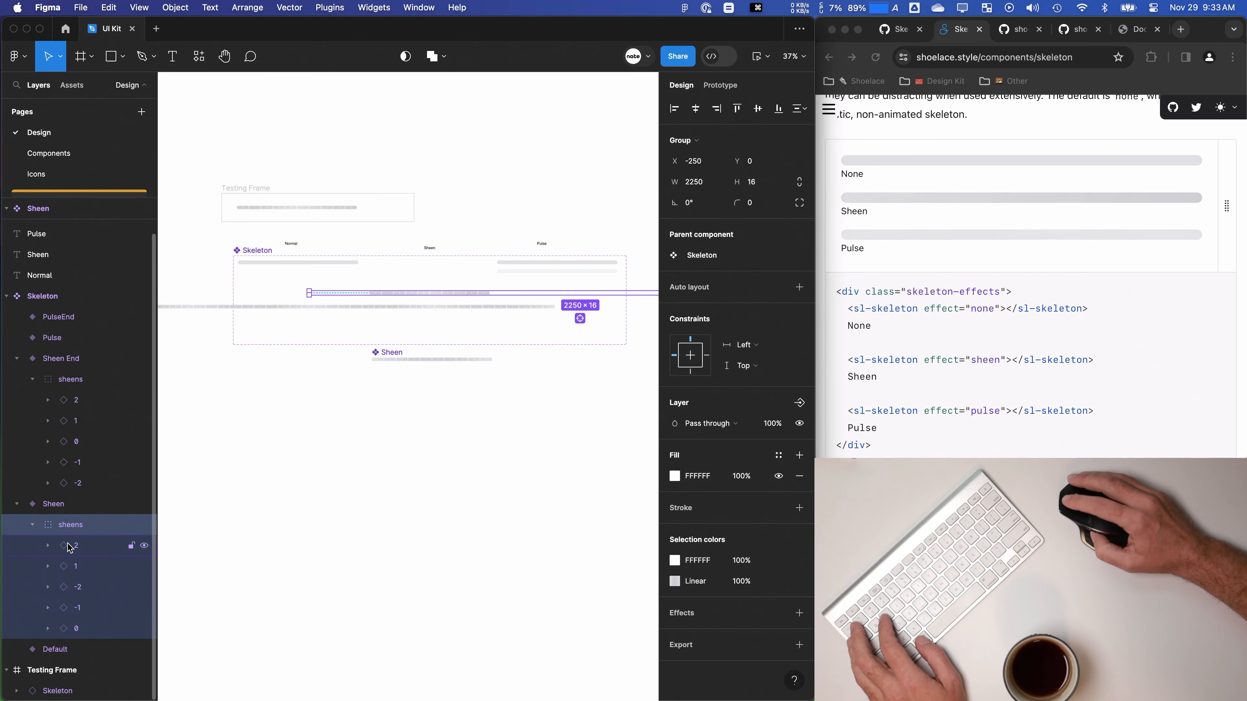
left_click(53, 509)
left_click(674, 223)
left_click_drag(431, 417, 474, 388)
scroll(432, 388, "down", 2)
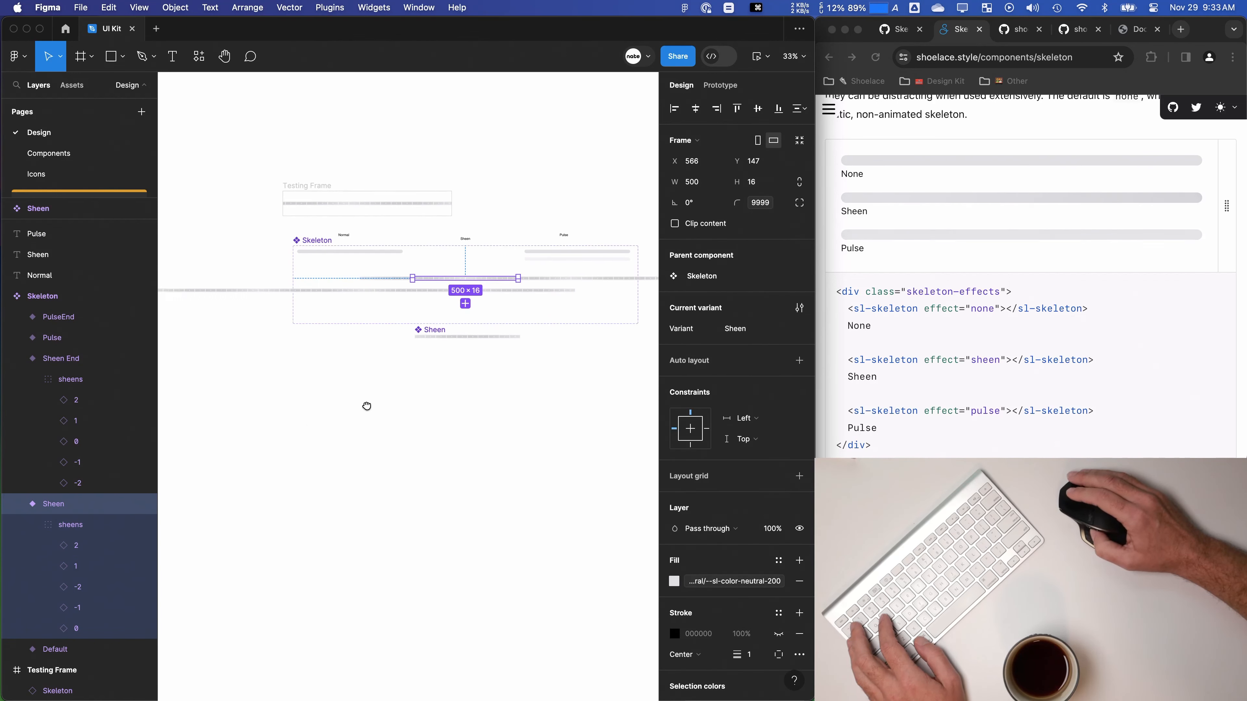
Step: Reorder the instances in the Sheen variant's sheens group to 2, 1, 0, -1, -2
left_click(56, 553)
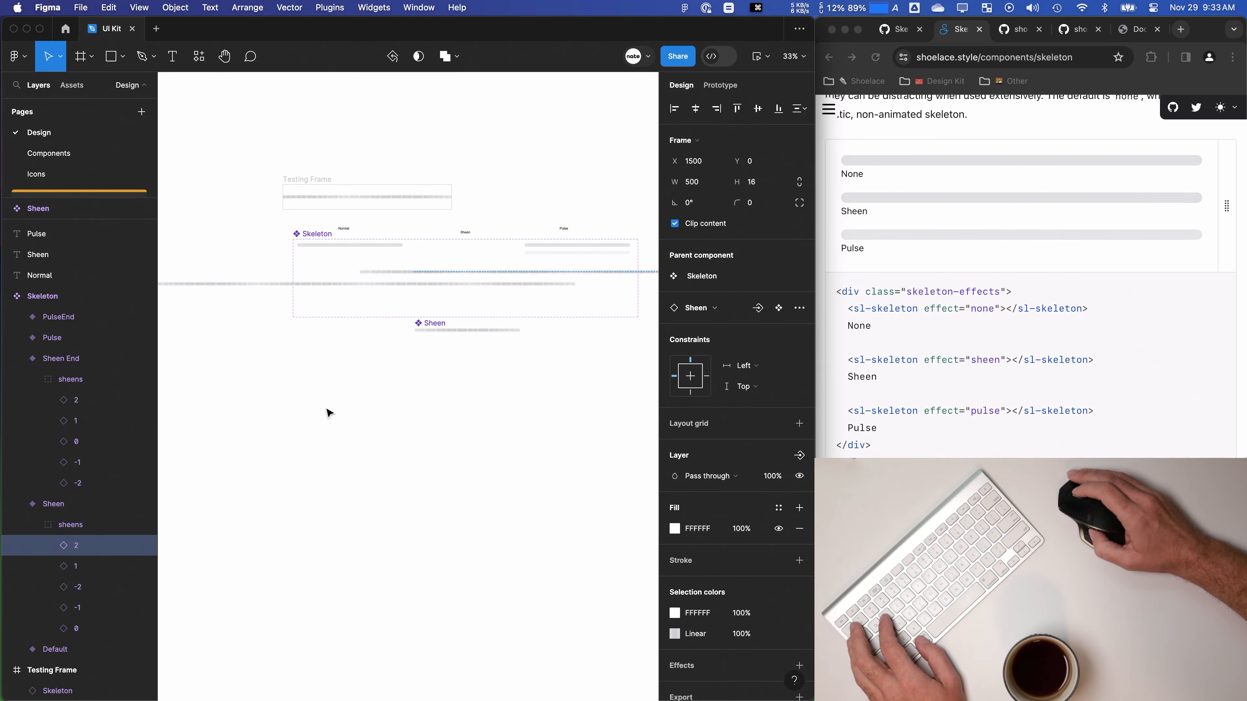
left_click_drag(80, 591, 84, 620)
left_click(64, 546)
Step: Check the X positions of instances -2, -1, 0 and 1 in the Sheen variant's sheens group
left_click(74, 630)
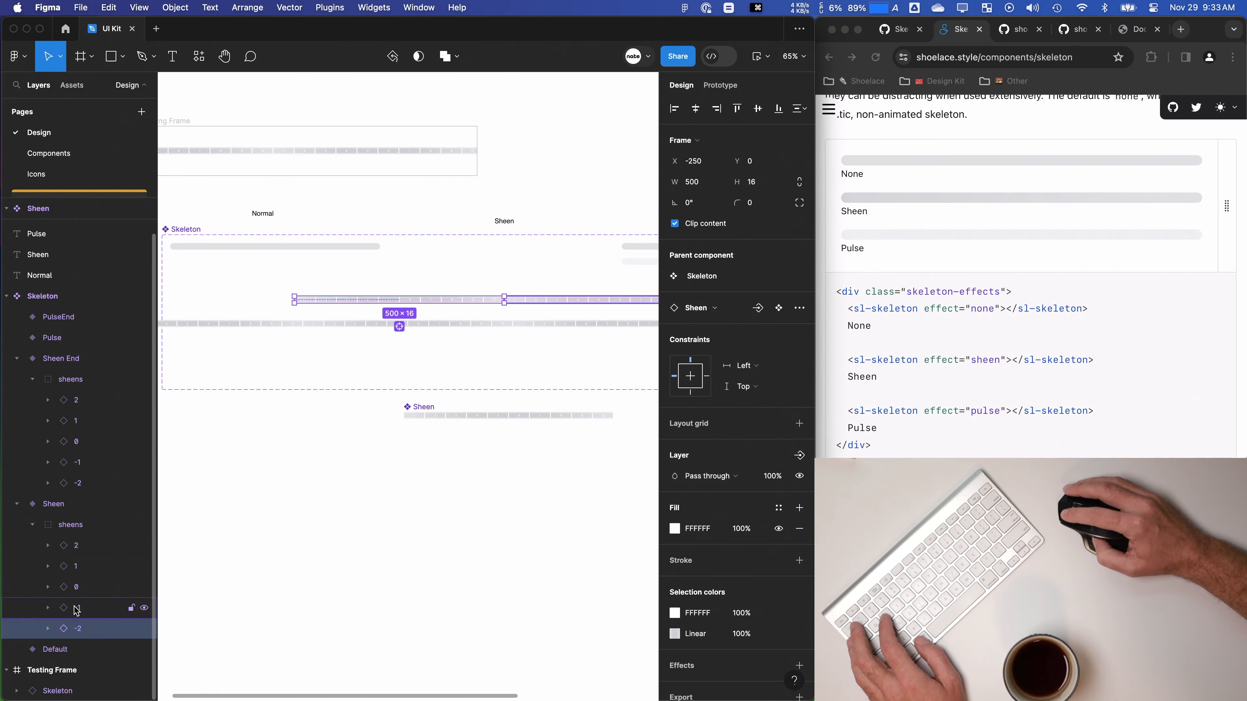
scroll(420, 448, "right", 5)
scroll(420, 447, "down", 2)
left_click(97, 609)
left_click(92, 590)
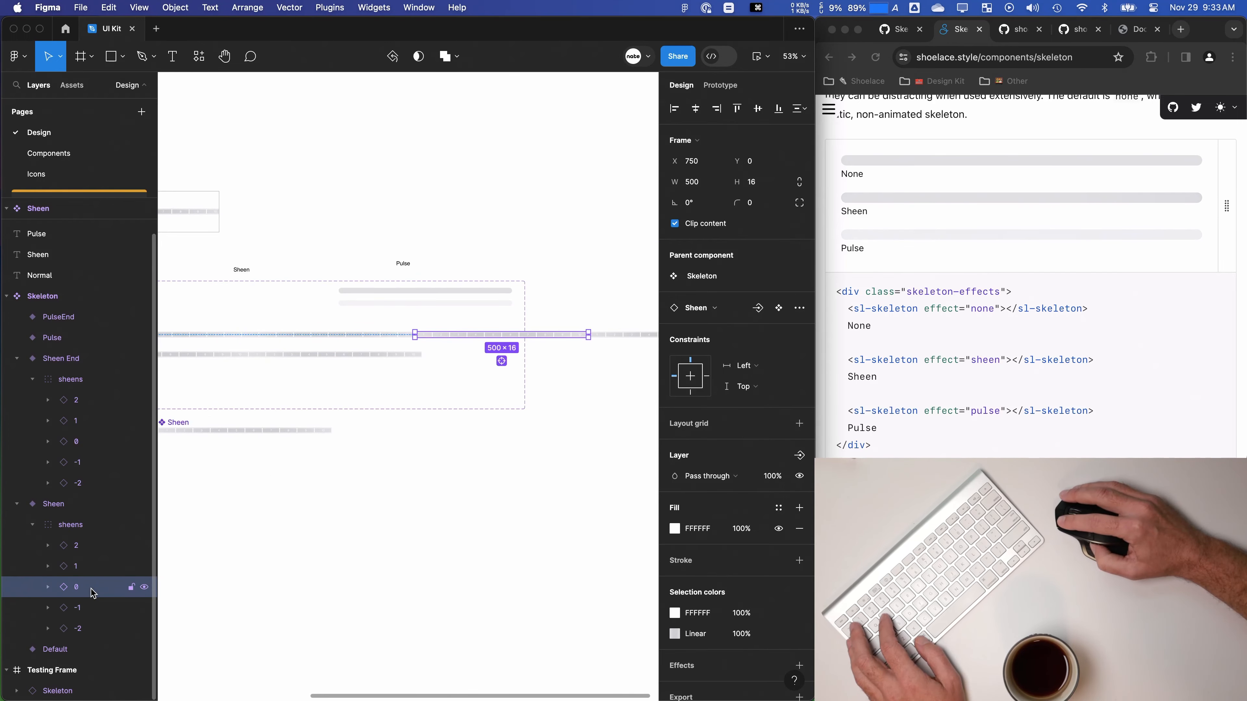
left_click(93, 567)
scroll(226, 495, "right", 5)
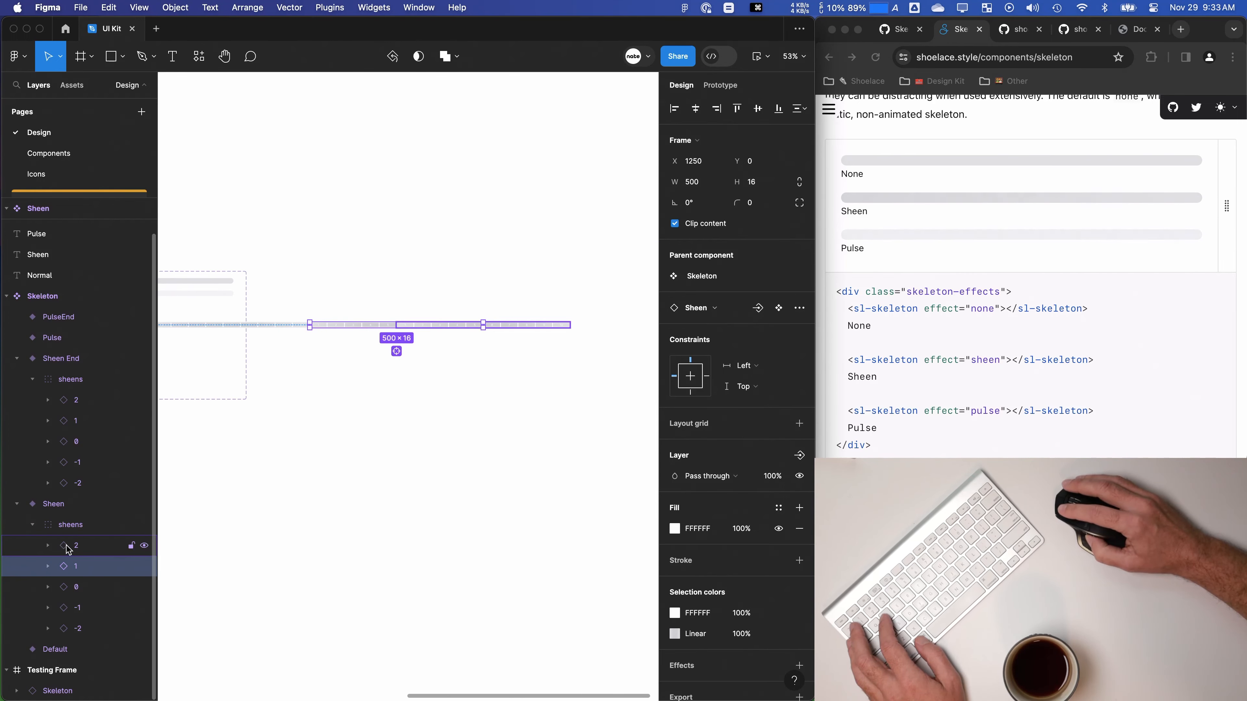
left_click(125, 589)
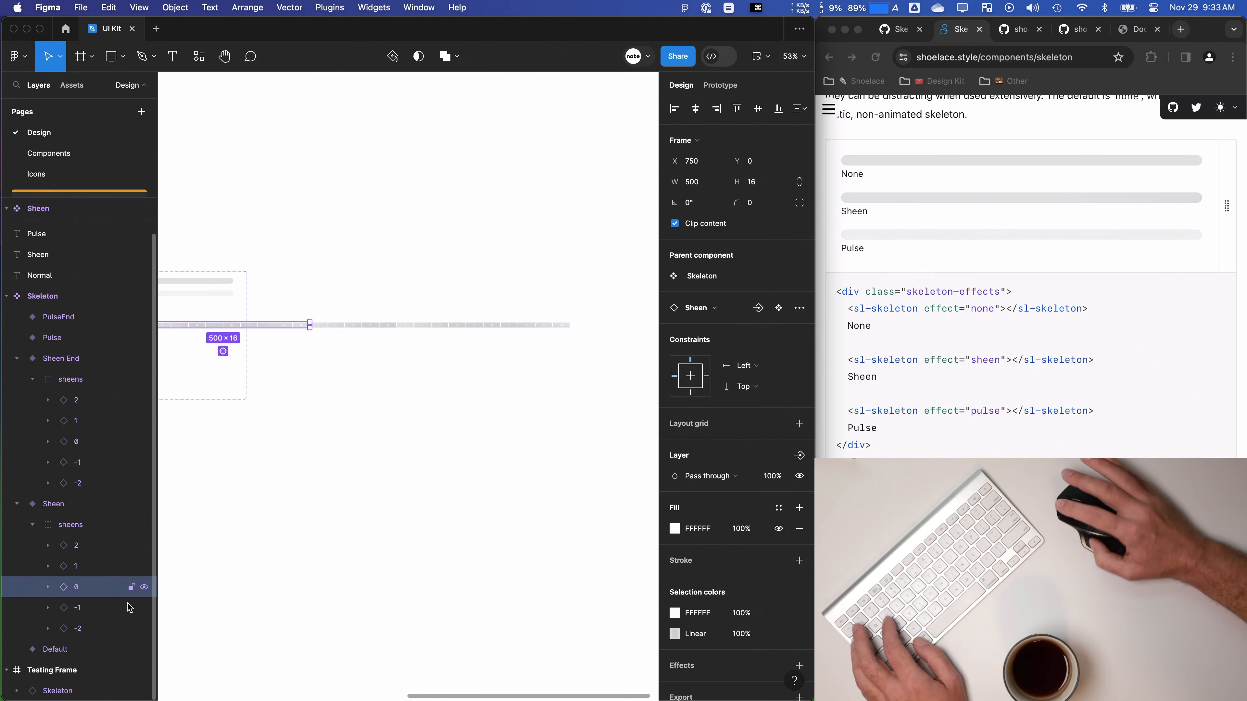
Step: Move instance 2 of the Sheen variant's sheens group horizontally to X 1750, flush with the end of instance 1
left_click(74, 551)
key("shift+Right")
key("shift+Right")
key("shift+Right")
key("shift+Right")
key("shift+Right")
key("shift+Right")
key("shift+Right")
key("shift+Right")
key("shift+Right")
key("shift+Right")
key("shift+Right")
key("shift+Right")
key("shift+Right")
key("shift+Right")
key("shift+Right")
key("shift+Right")
key("shift+Right")
key("shift+Right")
key("shift+Right")
key("shift+Right")
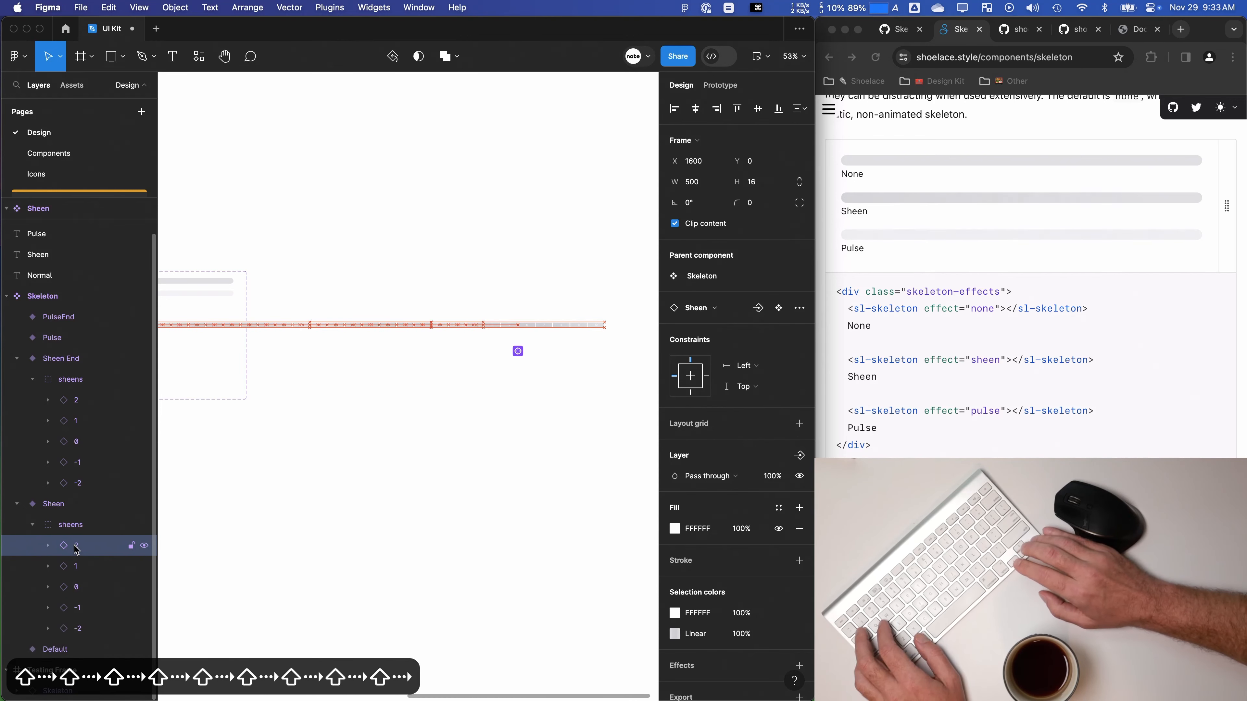
key("shift+Right")
key("shift+Right")
key("shift+Right")
key("shift+Right")
Step: Inspect the seam between instances 1 and 2 of the Sheen variant up close, toggling the outline view
scroll(495, 364, "up", 10)
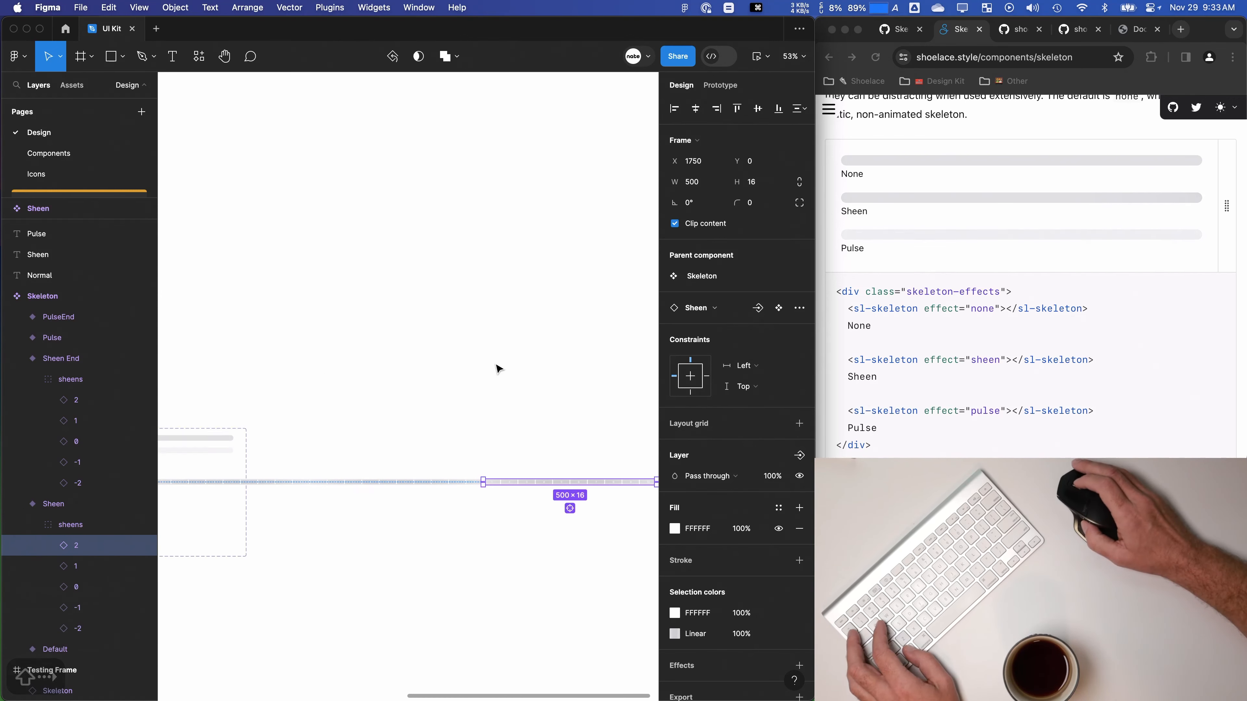
scroll(485, 362, "down", 3)
scroll(498, 535, "up", 8)
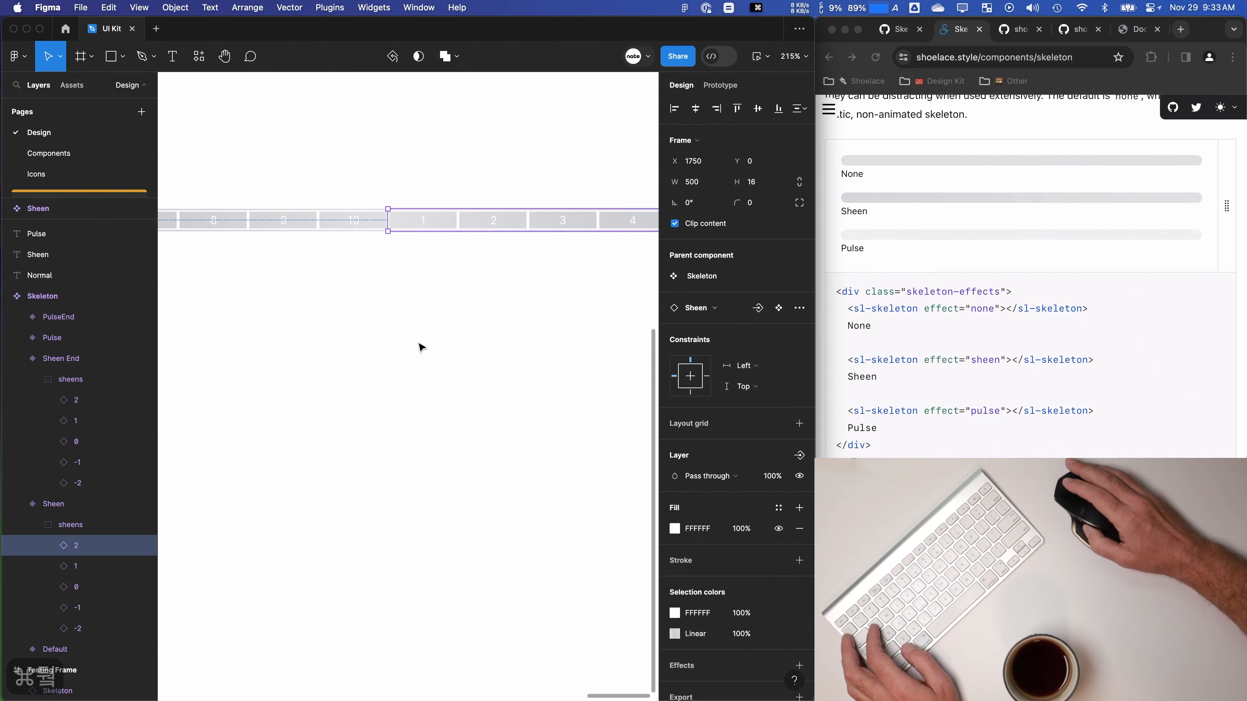
scroll(420, 345, "up", 1)
scroll(440, 256, "up", 5)
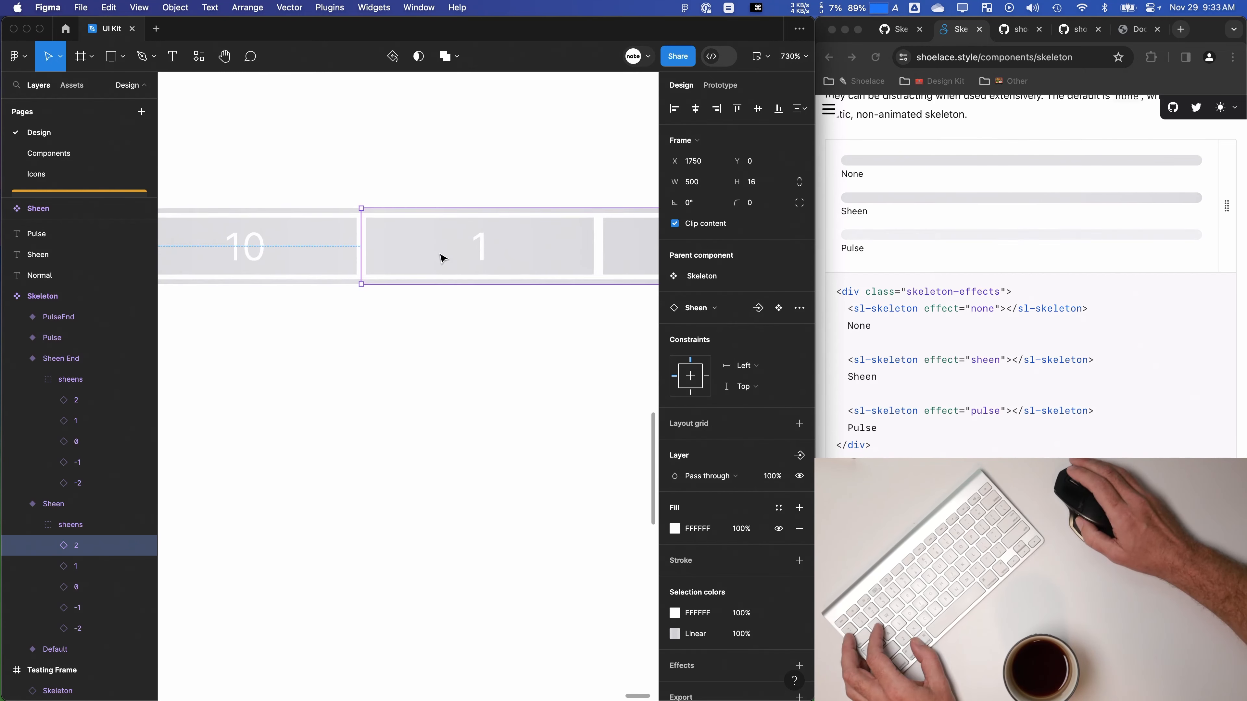
key("super+y")
key("super+y")
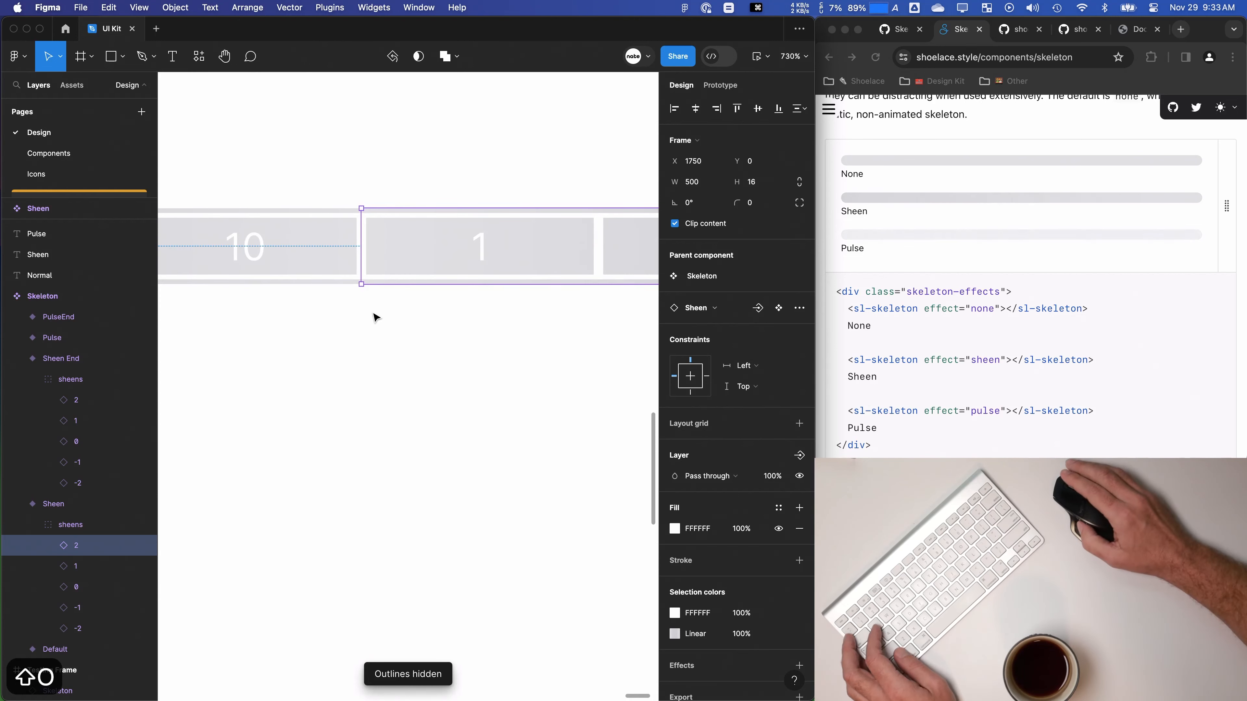
Step: Preview the Testing Frame prototype with the unclipped sheens, and close the preview
scroll(376, 317, "down", 1)
scroll(376, 317, "down", 15)
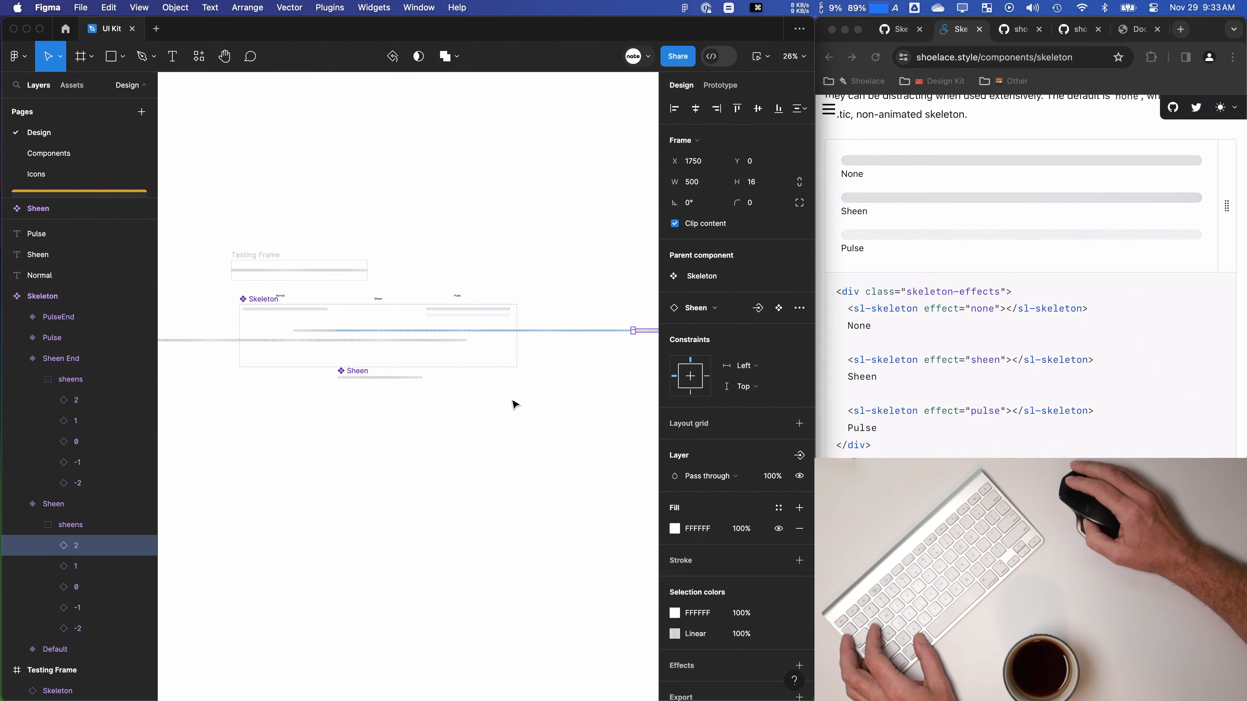
left_click(483, 412)
left_click(757, 57)
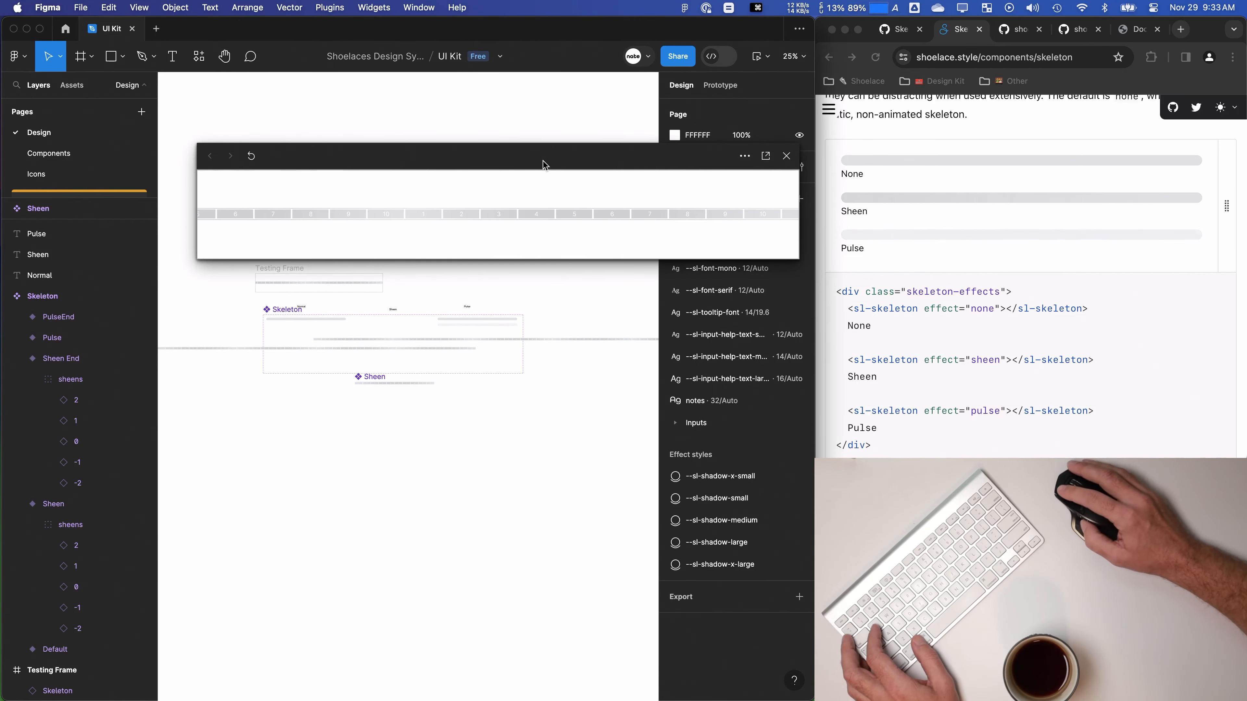
left_click(786, 156)
Step: Turn Clip content on for the Sheen End and Sheen variants and preview the clipped animation
left_click(39, 358)
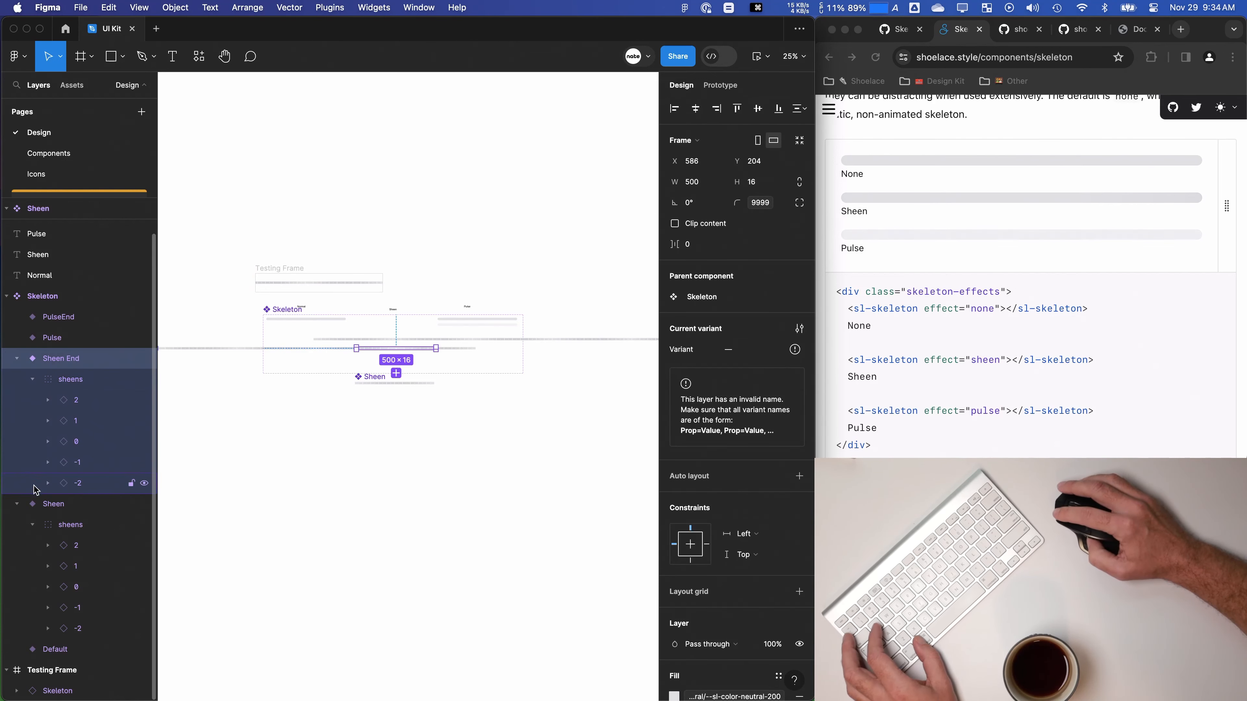
left_click(595, 242)
left_click(757, 58)
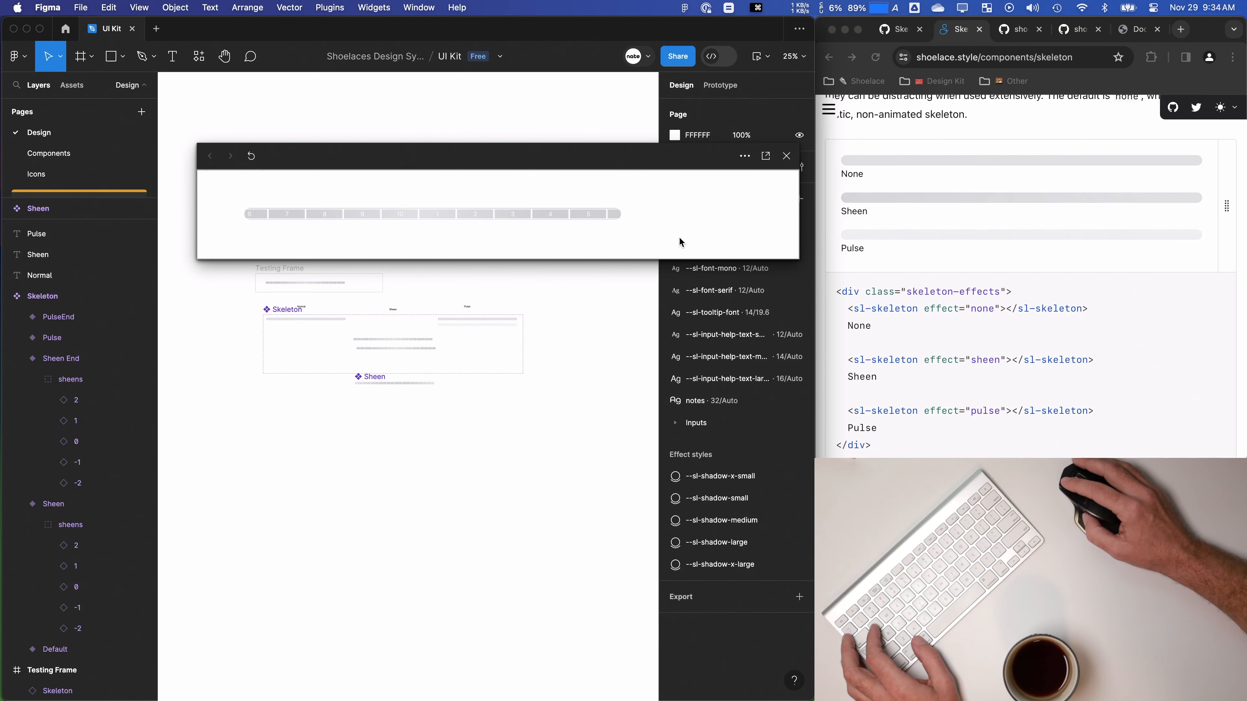
left_click(786, 156)
Step: Hide the numbered Group 1 in the main Sheen component and open the prototype preview
scroll(398, 372, "up", 5)
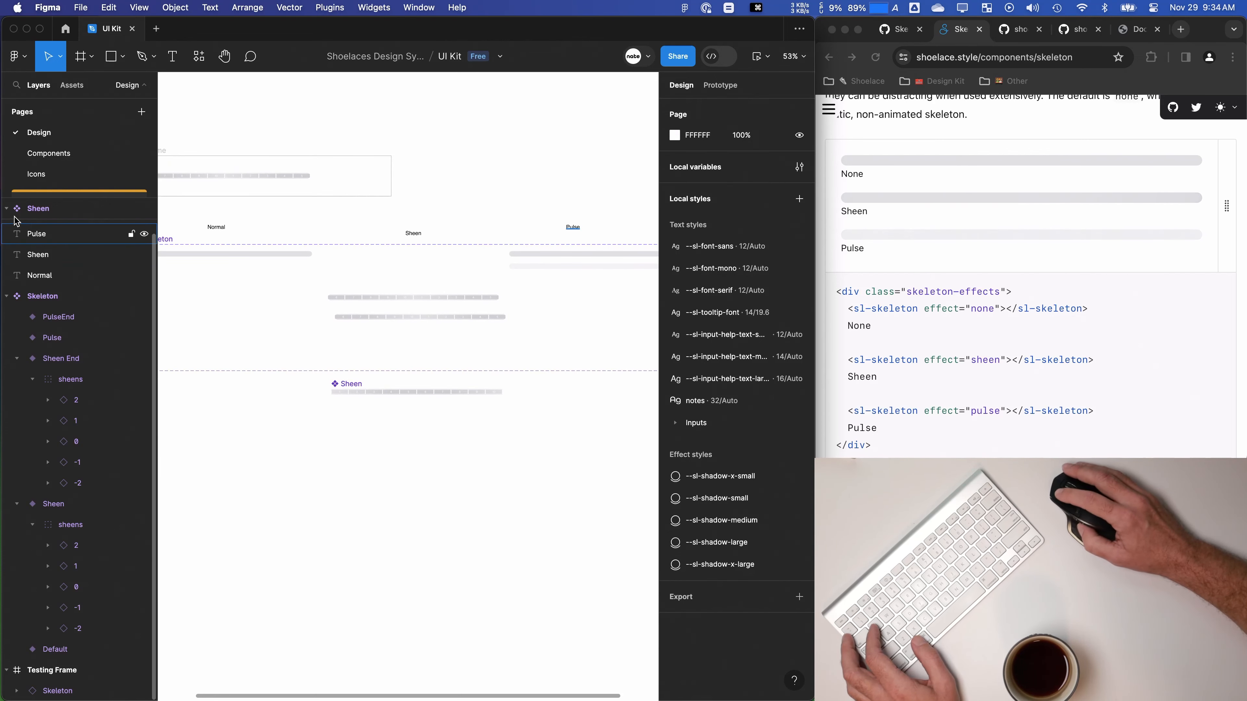
scroll(39, 248, "up", 2)
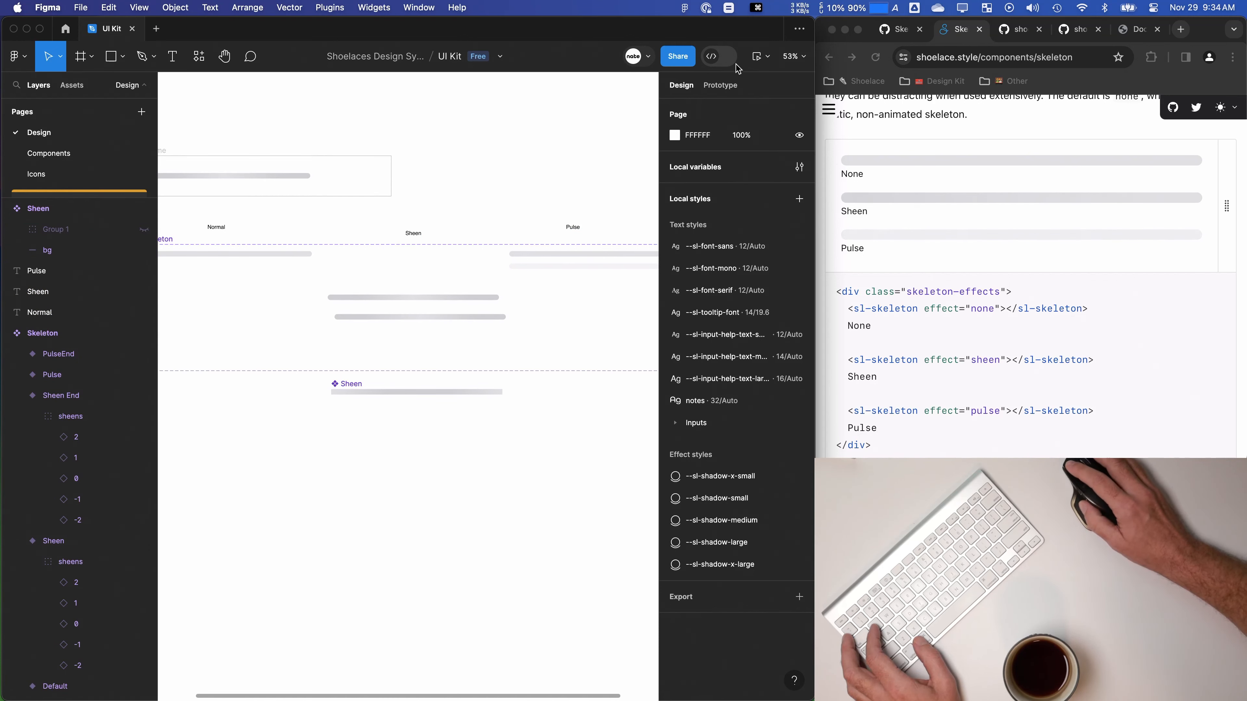
key("shift+space")
Step: Compare the running preview with the Sheen example on the Shoelace skeleton page in Chrome, and close the preview
left_click(974, 289)
scroll(957, 267, "up", 3)
scroll(951, 270, "down", 2)
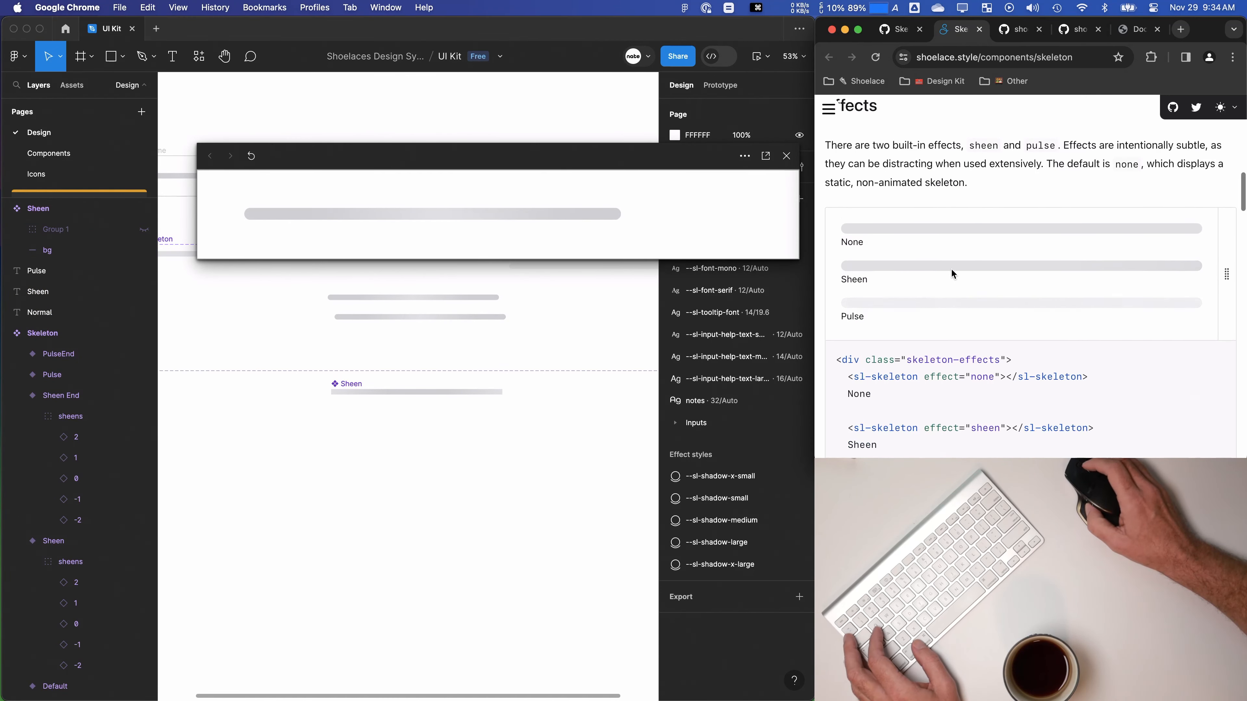
scroll(950, 273, "down", 2)
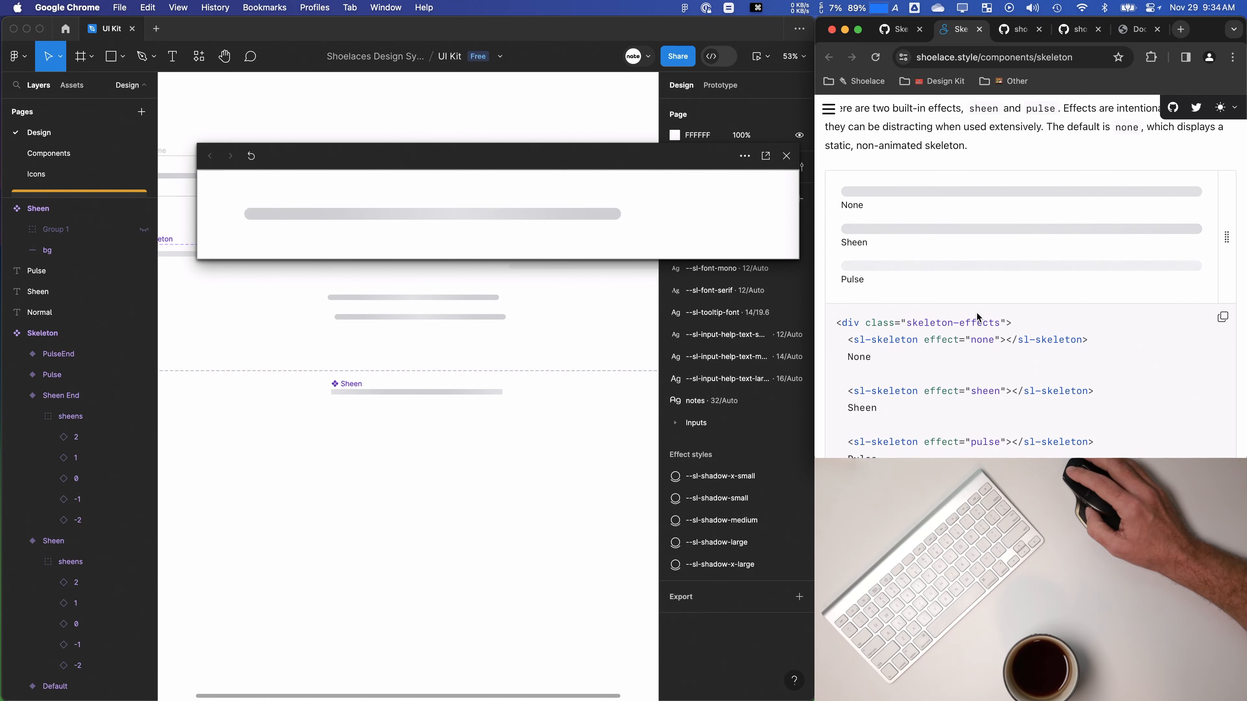
scroll(957, 368, "down", 5)
left_click(782, 161)
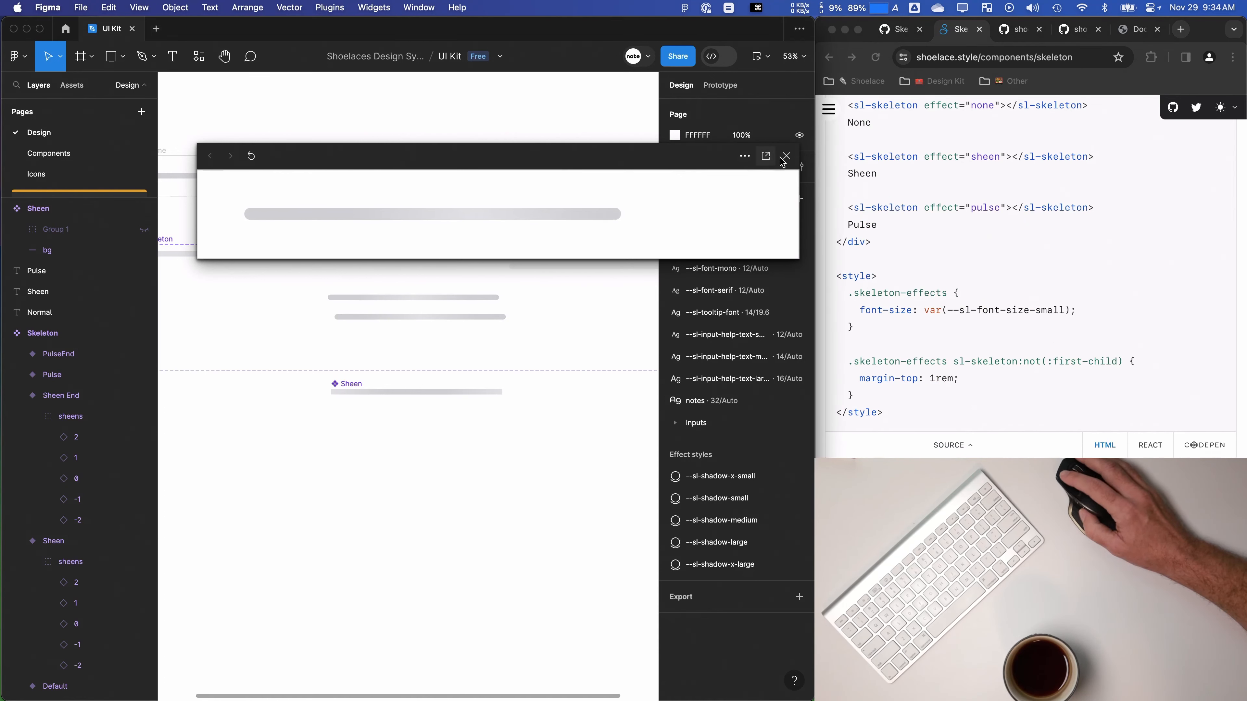
left_click(783, 159)
Step: Look up the sheen keyframes in the skeleton.styles.ts source on GitHub
scroll(1018, 370, "down", 15)
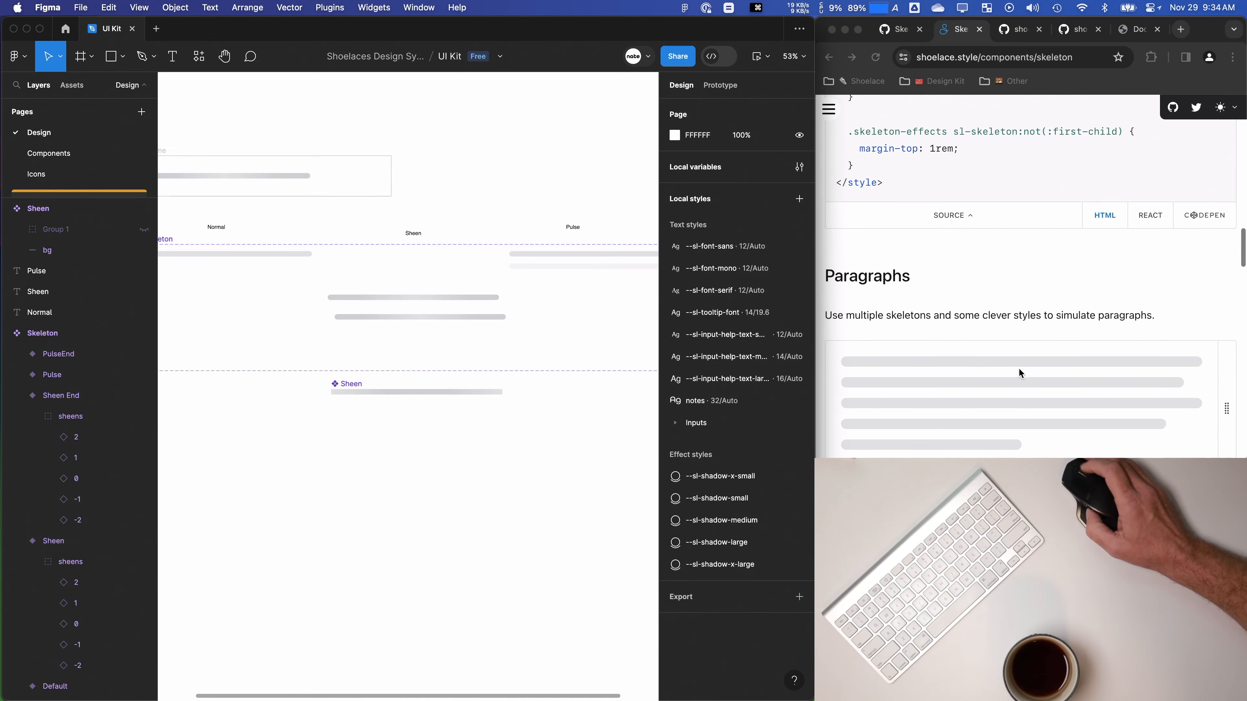
left_click(1021, 35)
left_click(1081, 32)
scroll(1024, 306, "down", 5)
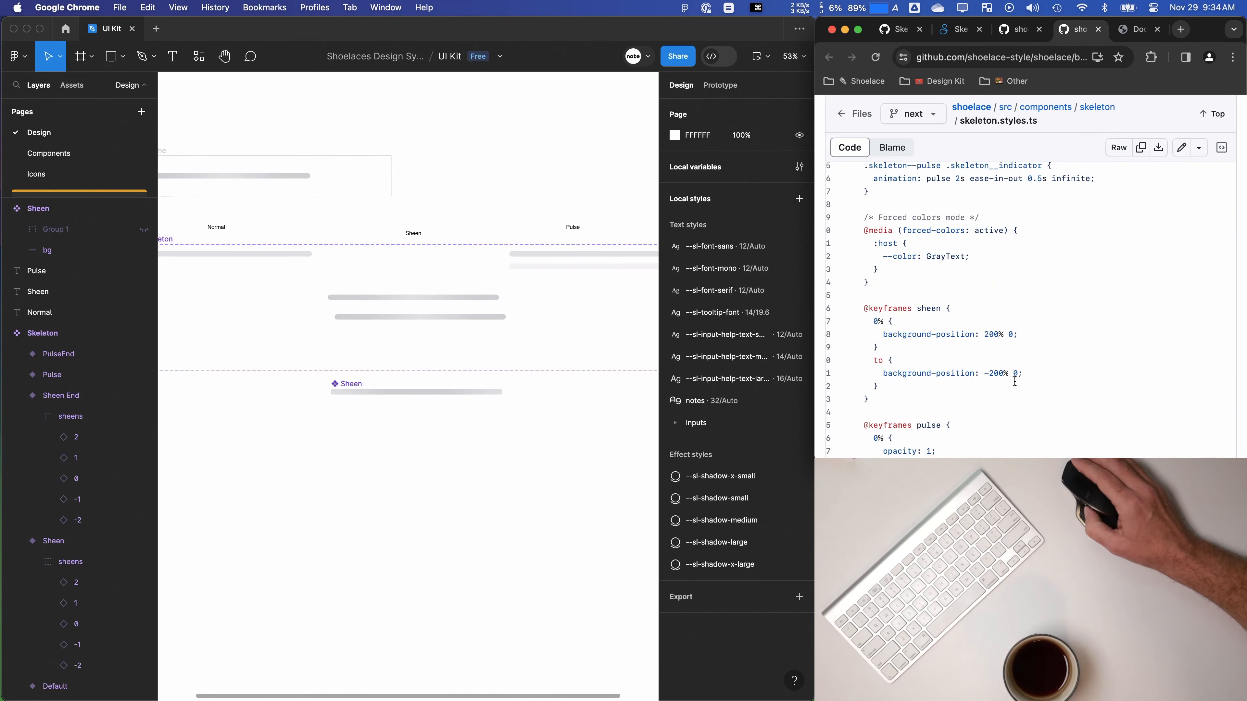
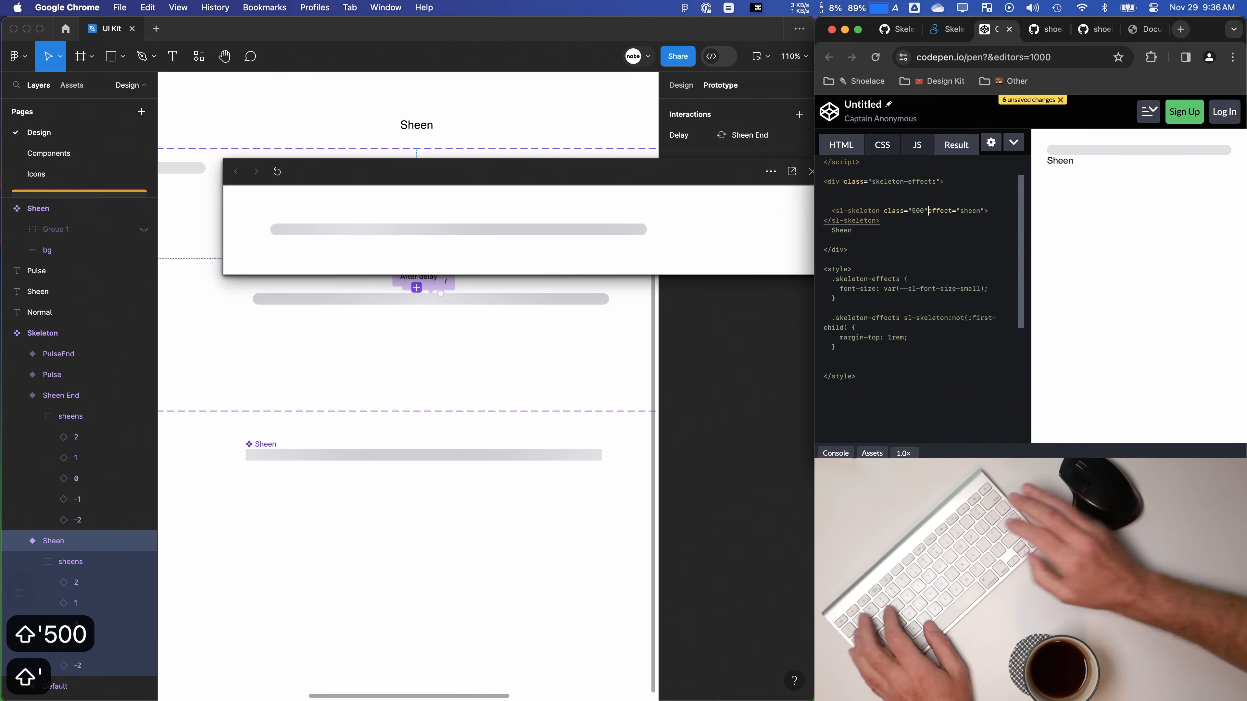
Step: Add a .500 CSS rule with width:500px at the end of the style block in the CodePen HTML
left_click(843, 366)
type(".500{")
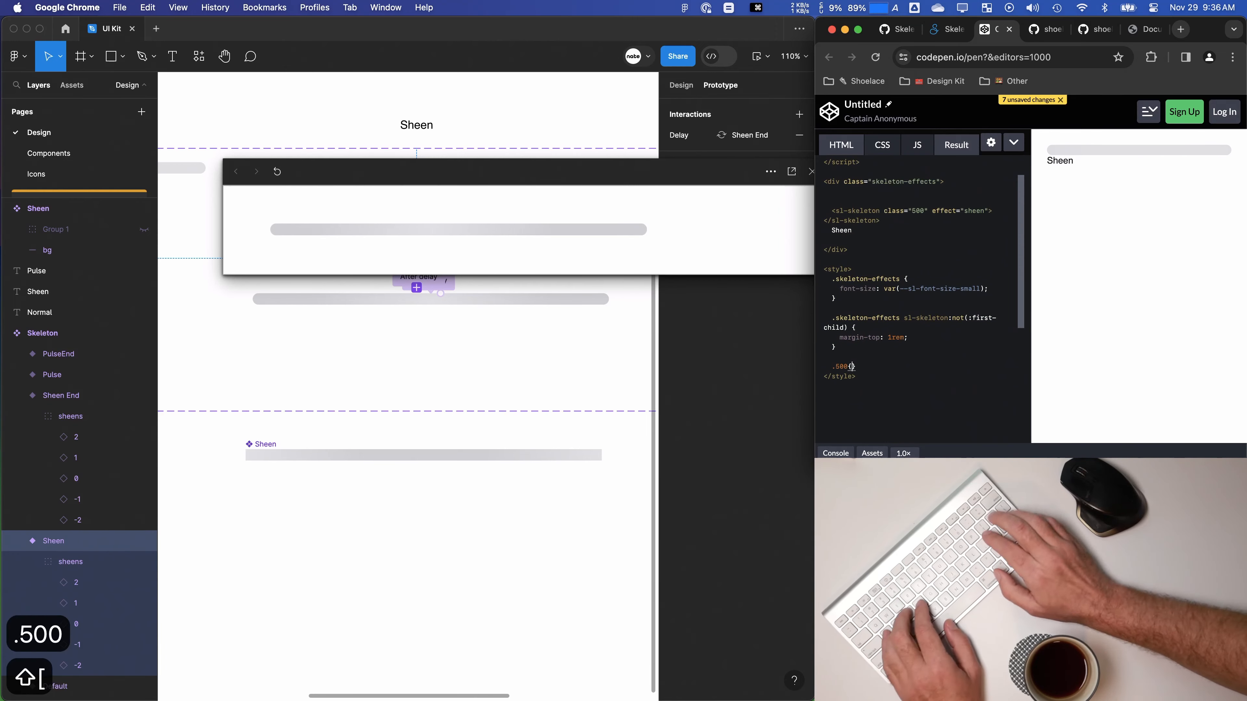
key("Return")
type("width:500px;")
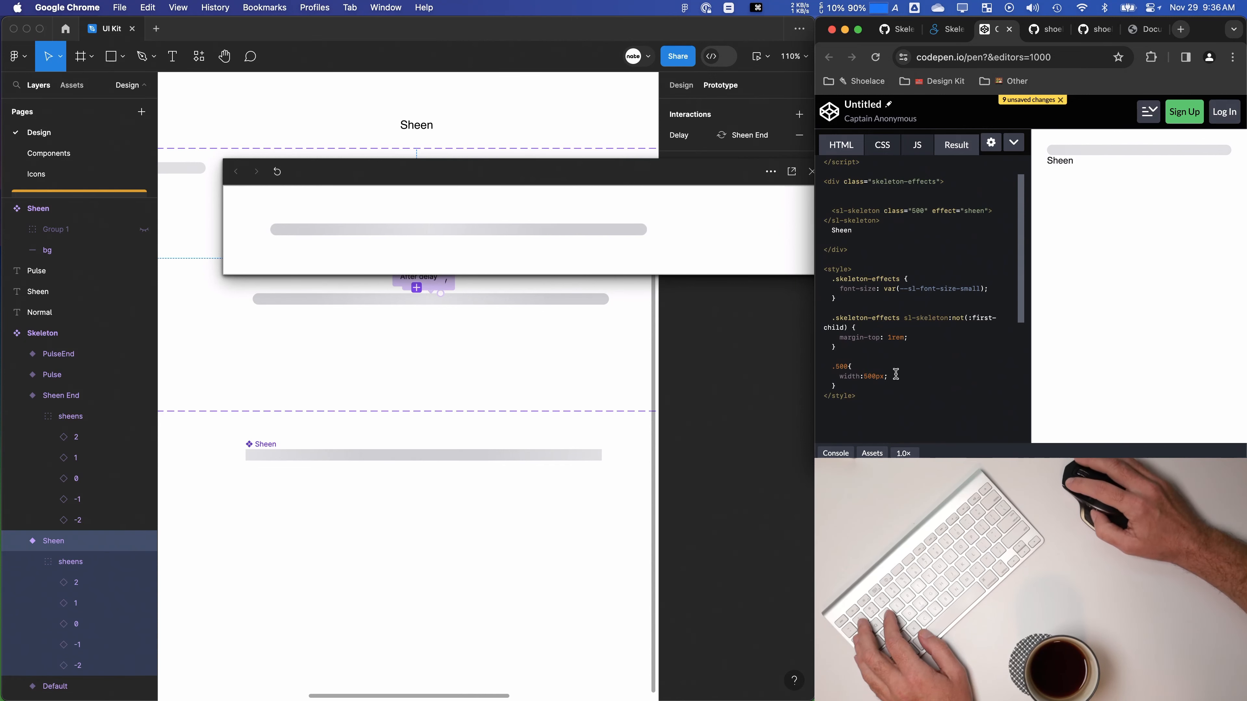
Step: Rename the class 500 to five in both the CSS selector and the sl-skeleton element
left_click(849, 366)
key("BackSpace")
key("BackSpace")
key("BackSpace")
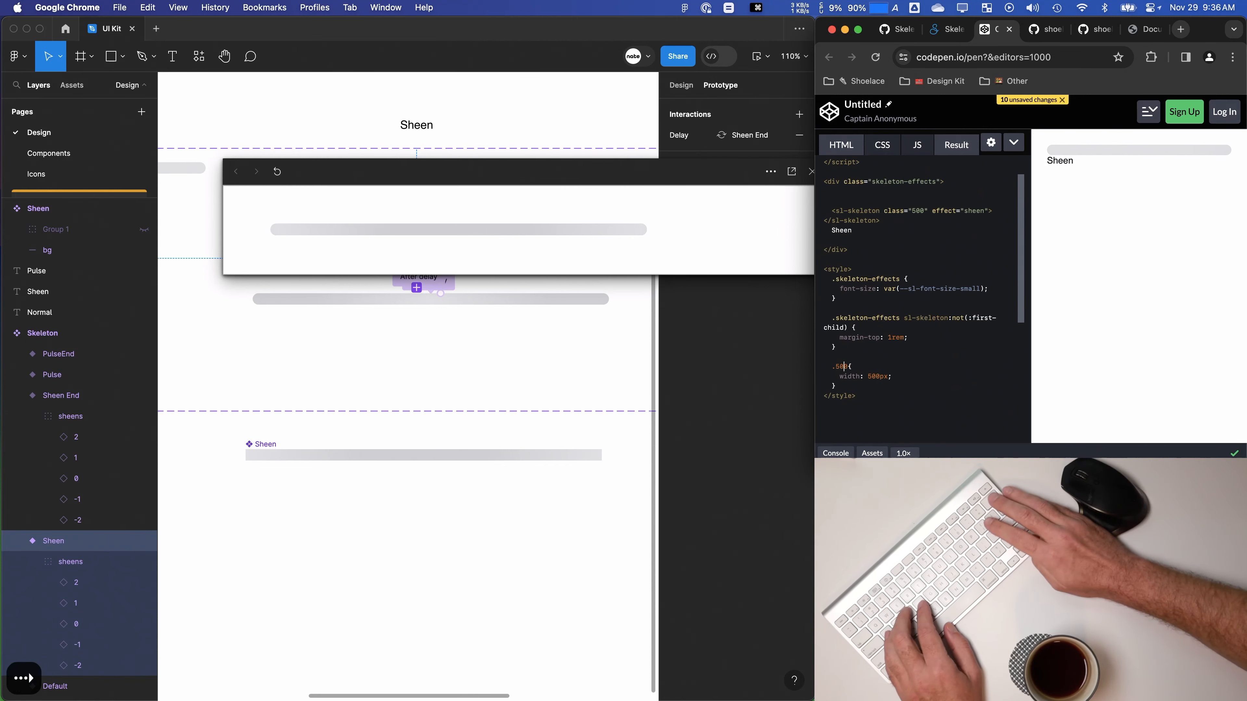
type("five{")
double_click(914, 211)
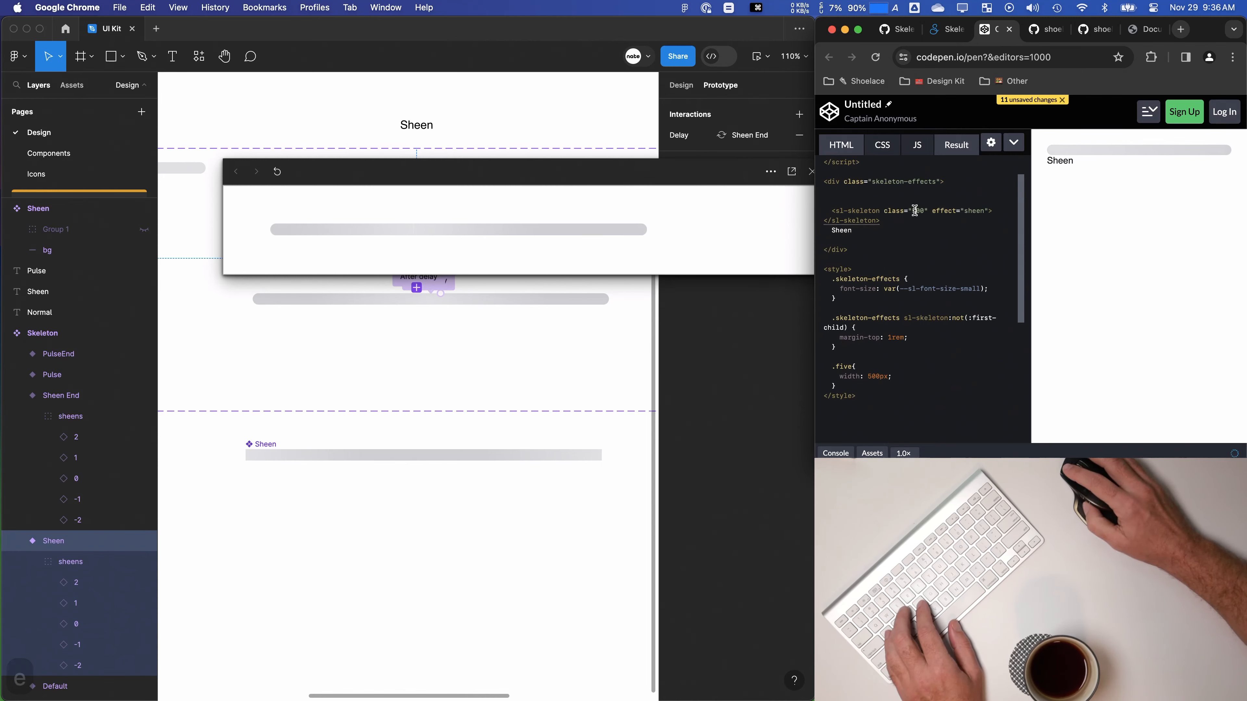
type("five")
Step: Widen the browser window and move the prototype preview beside the CodePen result to compare the two sheen animations
left_click_drag(815, 354, 526, 326)
left_click(362, 273)
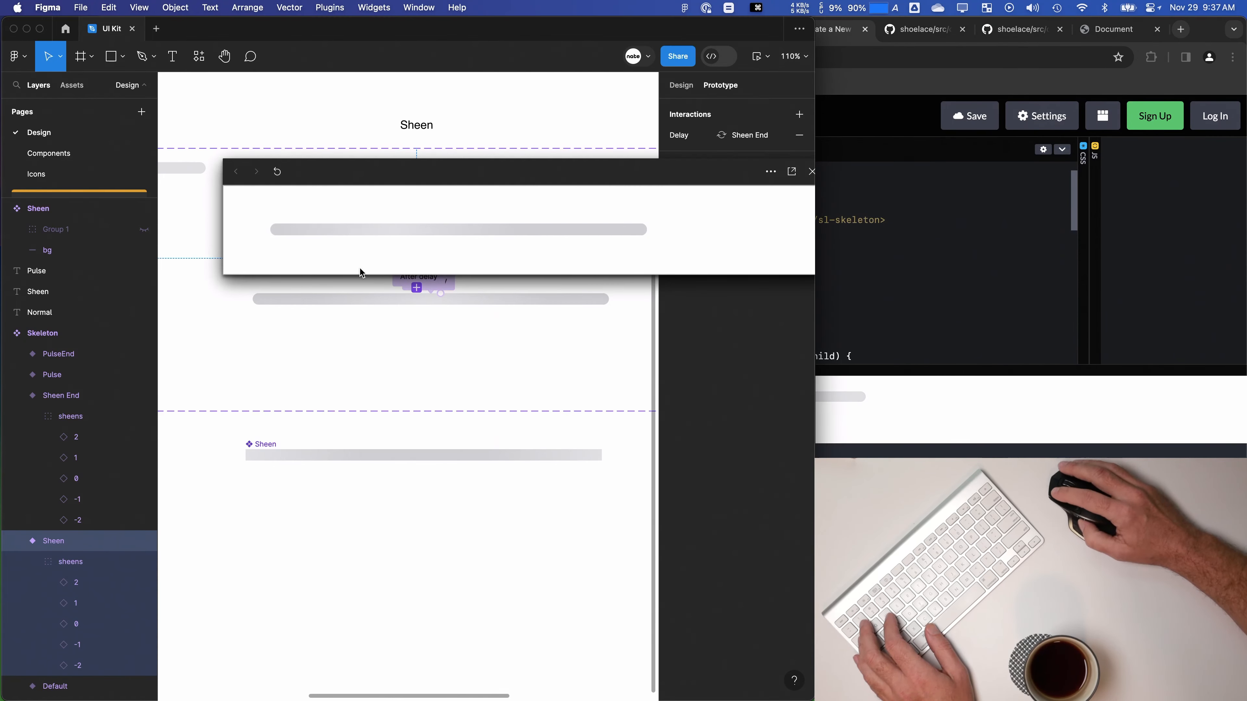
left_click_drag(595, 180, 514, 199)
mouse_move(744, 237)
left_mouse_down()
mouse_move(576, 237)
mouse_move(730, 239)
left_mouse_up()
left_click_drag(516, 187, 477, 352)
left_click(904, 287)
left_click(459, 309)
left_click(974, 278)
left_click(912, 336)
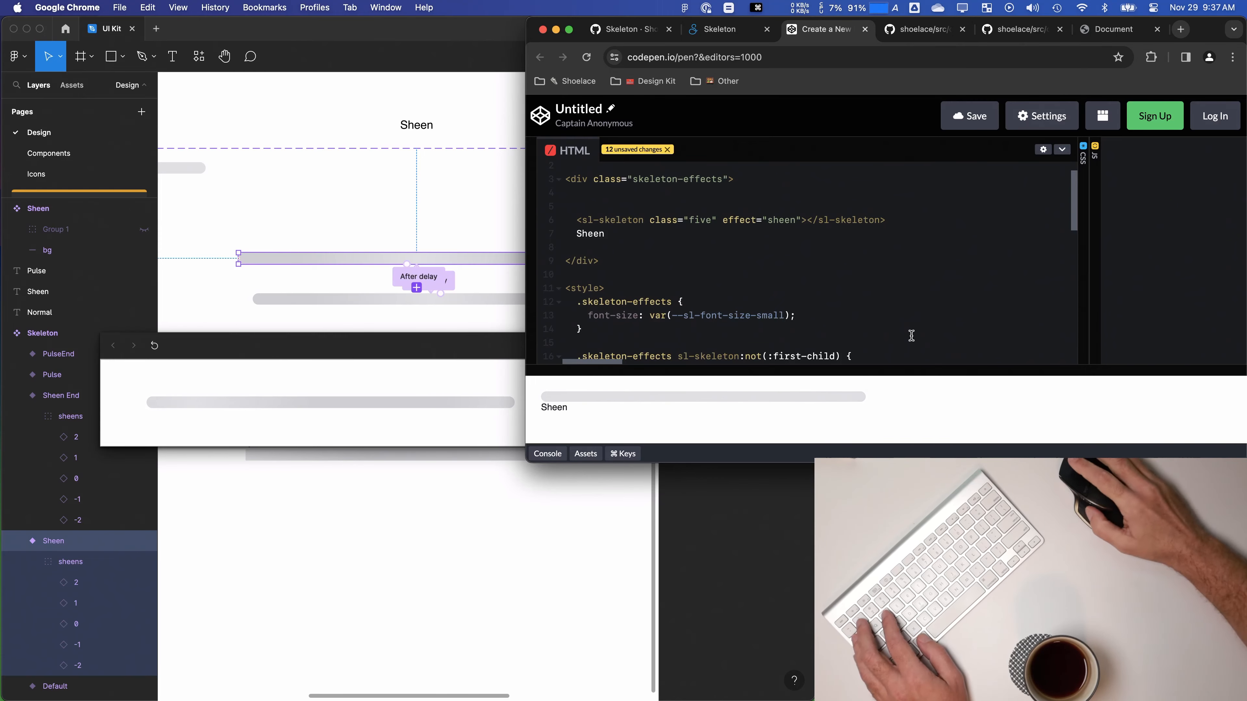
Step: Restore the browser window to its narrower width and close the Figma prototype preview
left_click_drag(1125, 22, 1143, 31)
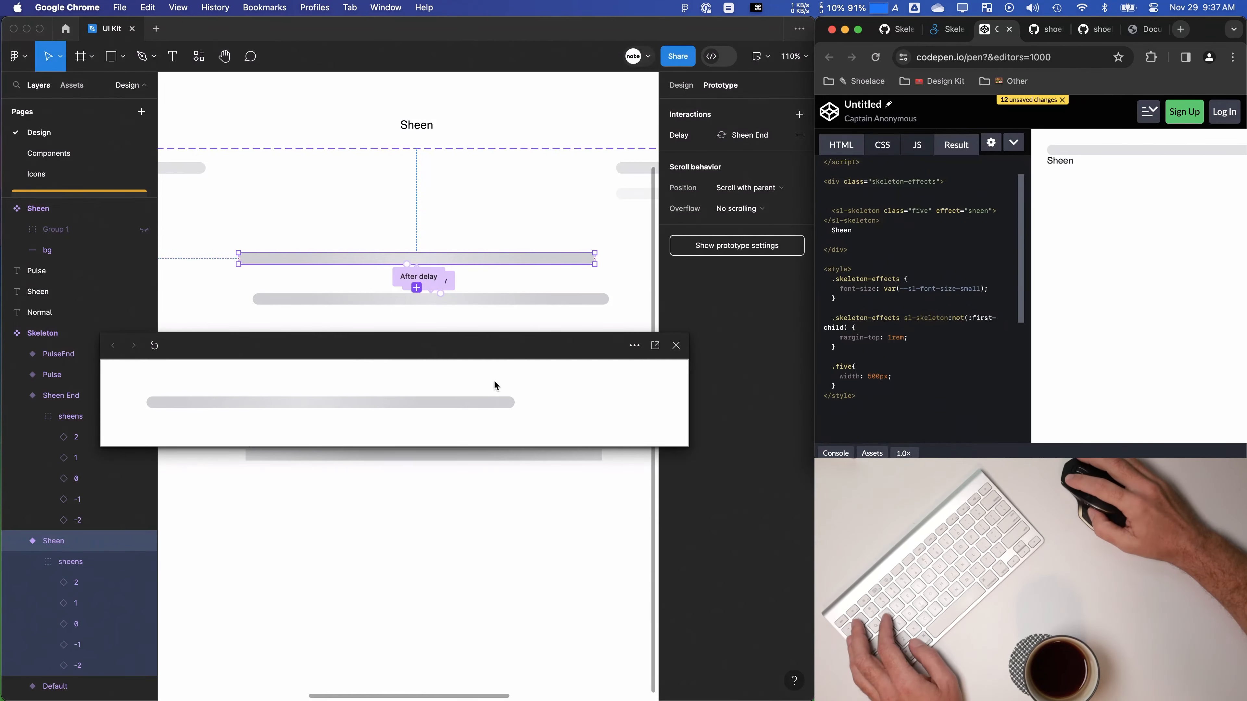
left_click(495, 384)
left_click(675, 346)
Step: Move the Sheen variant level with the other variants in the Skeleton set and place Sheen End directly below it
scroll(411, 370, "down", 2)
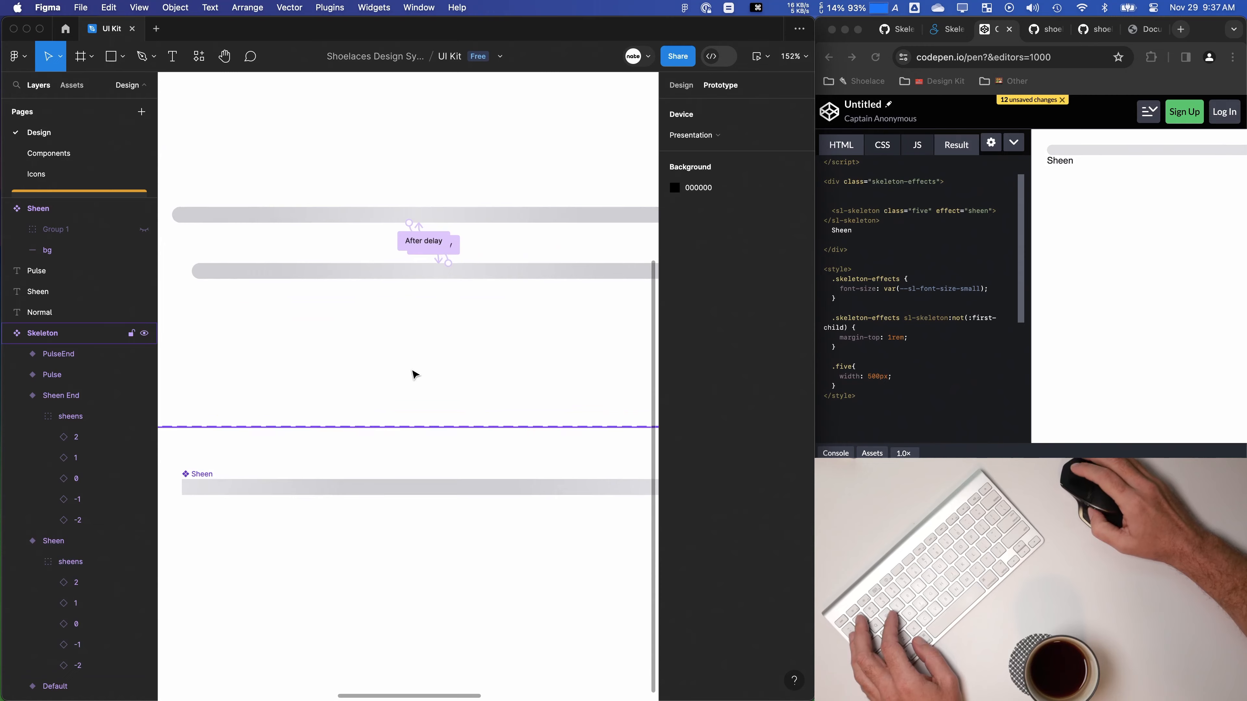
scroll(392, 403, "down", 2)
left_click_drag(363, 380, 361, 307)
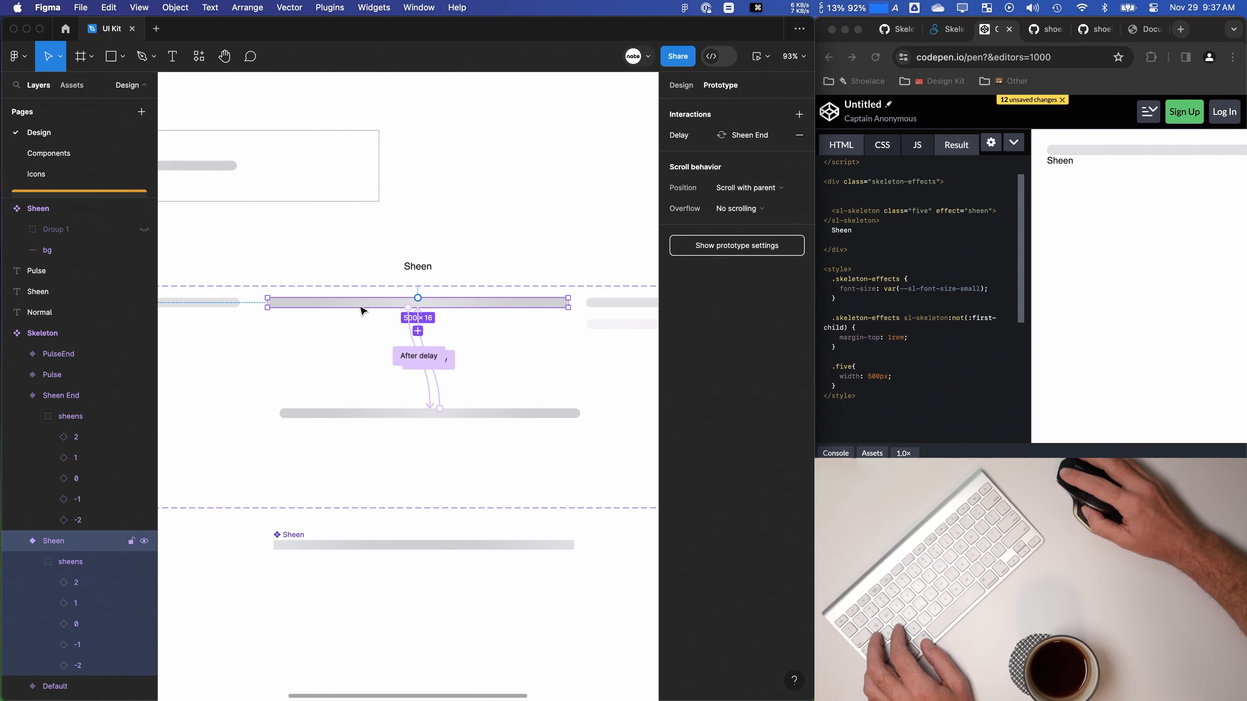
left_click_drag(372, 413, 361, 326)
left_click(384, 456)
Step: Move the main Sheen component aside and shrink the Skeleton component set to fit its variants
scroll(380, 456, "down", 2)
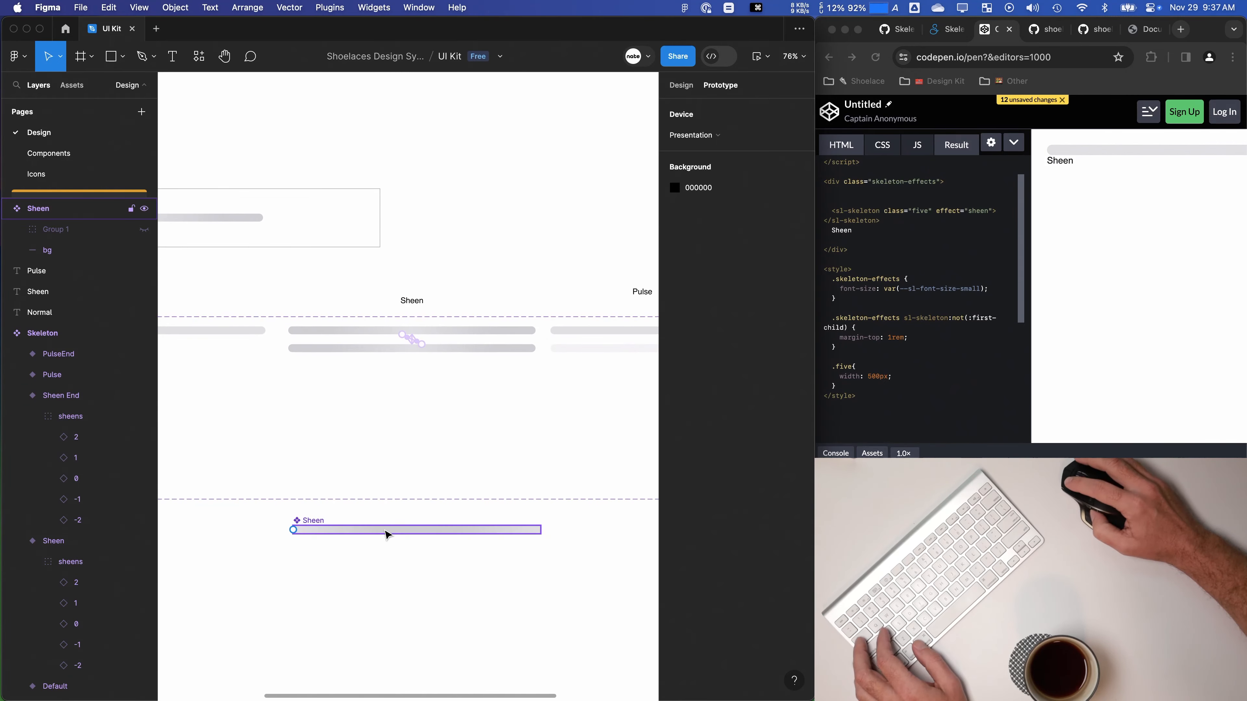
scroll(343, 542, "down", 3)
left_click_drag(387, 533, 521, 557)
left_click(310, 366)
left_click_drag(468, 506, 468, 434)
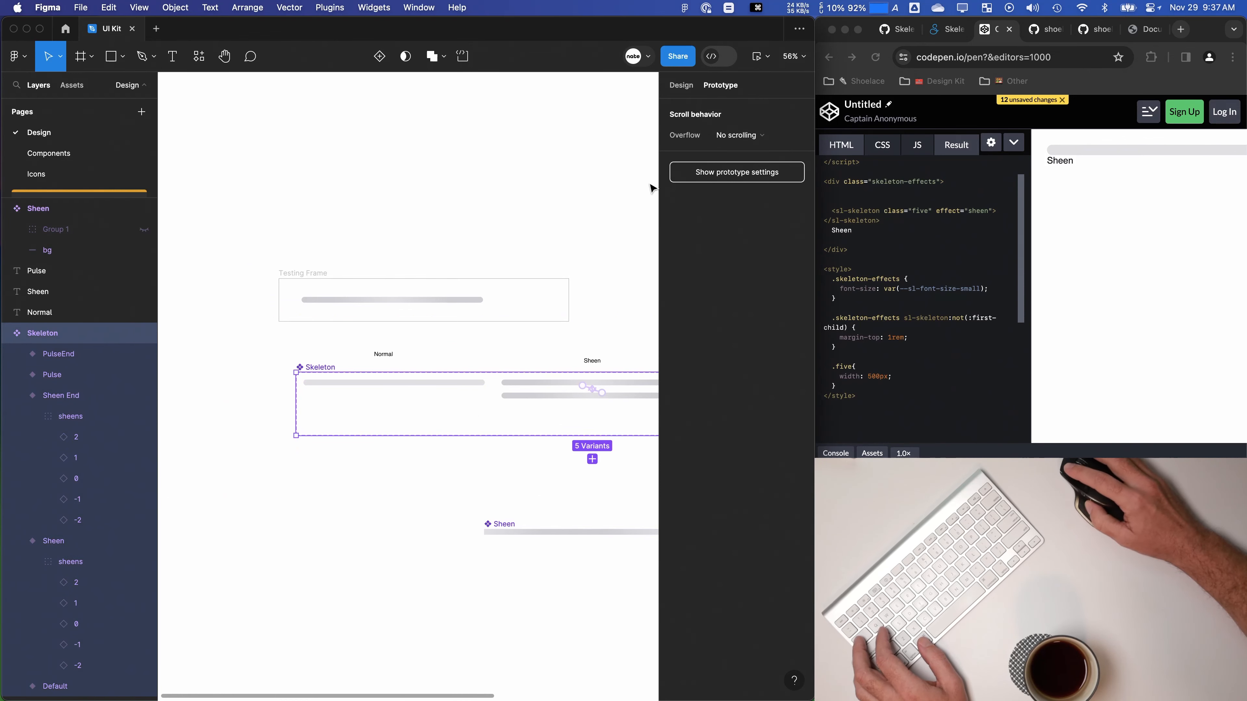
left_click(681, 85)
left_click(799, 140)
Step: Place the main Sheen component just below the Skeleton set, left-aligned with the two sheen variants
scroll(525, 222, "right", 5)
left_click_drag(467, 495, 491, 398)
left_click(508, 253)
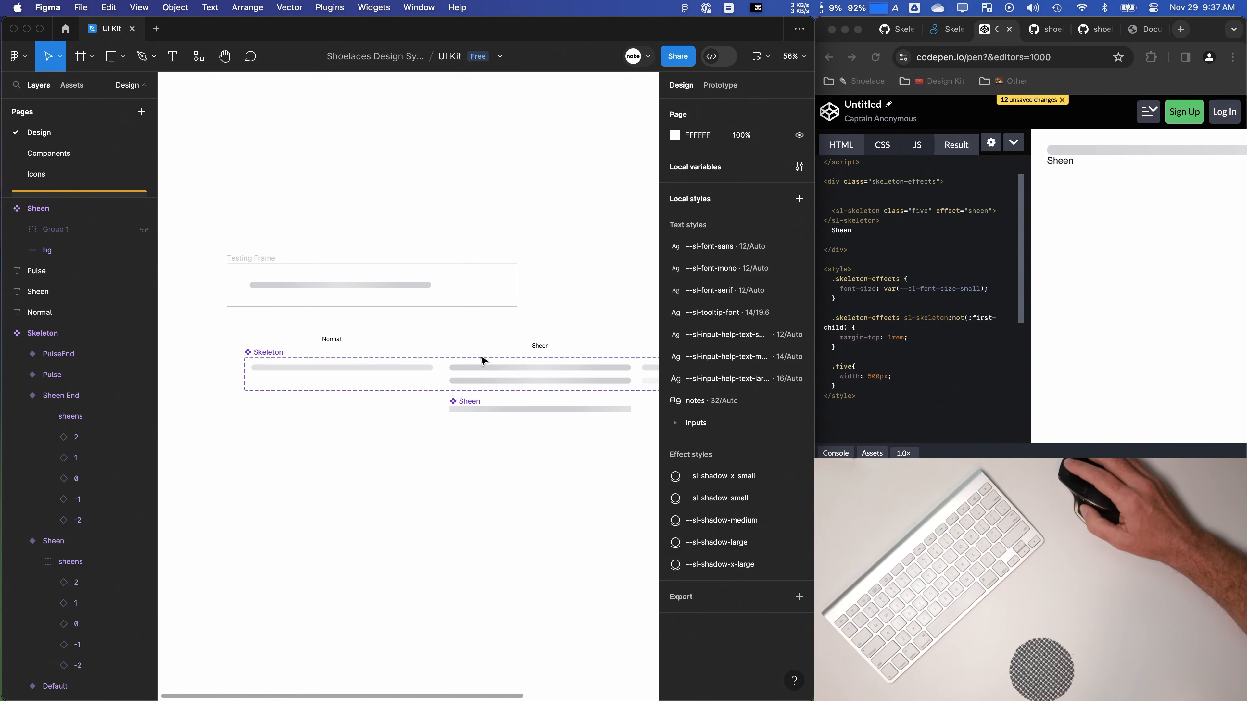
Step: Duplicate the Sheen skeleton instance within the Testing Frame and set the copy's width and height to 32
left_click(312, 283)
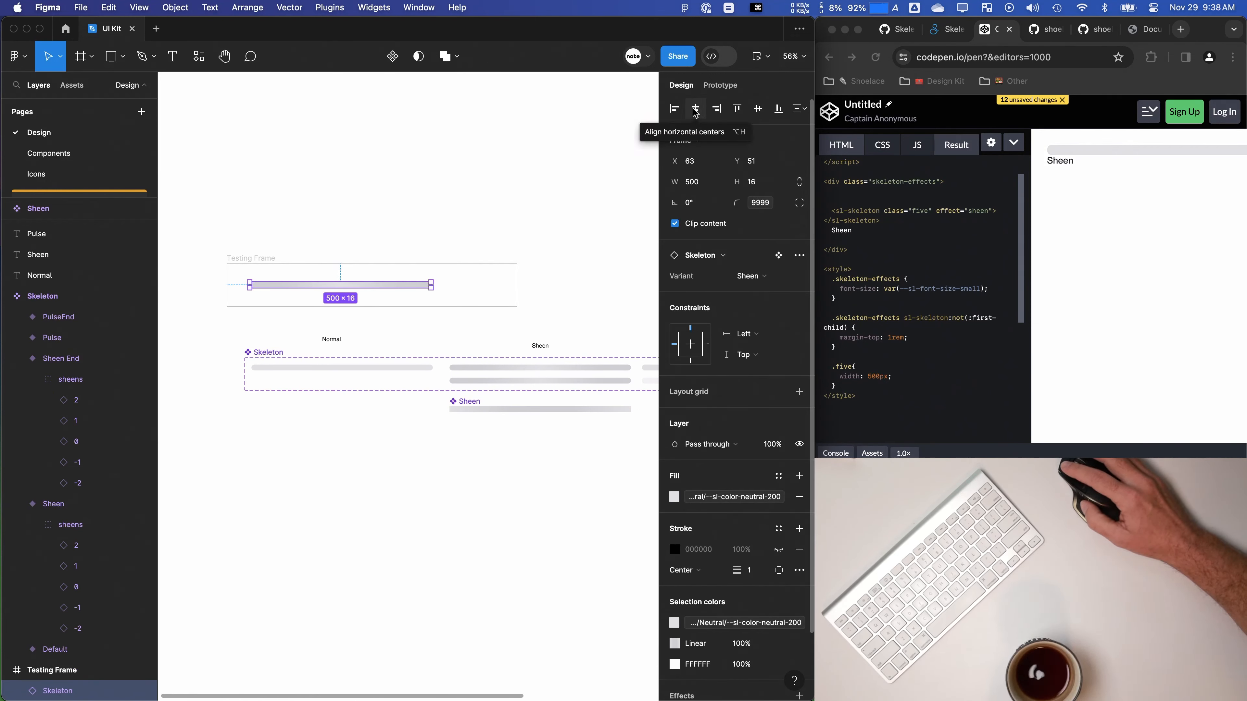
left_click_drag(376, 281, 453, 287)
left_click(342, 287)
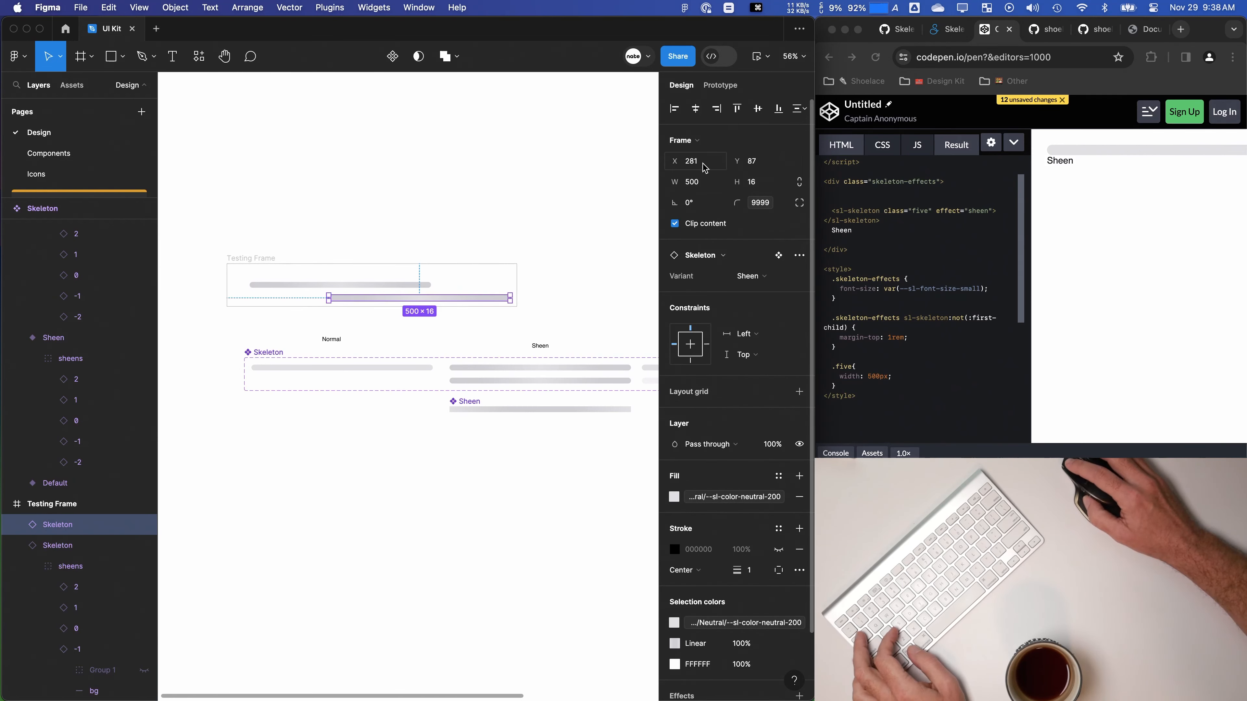
left_click(692, 182)
type("32")
key("Tab")
type("32")
key("Tab")
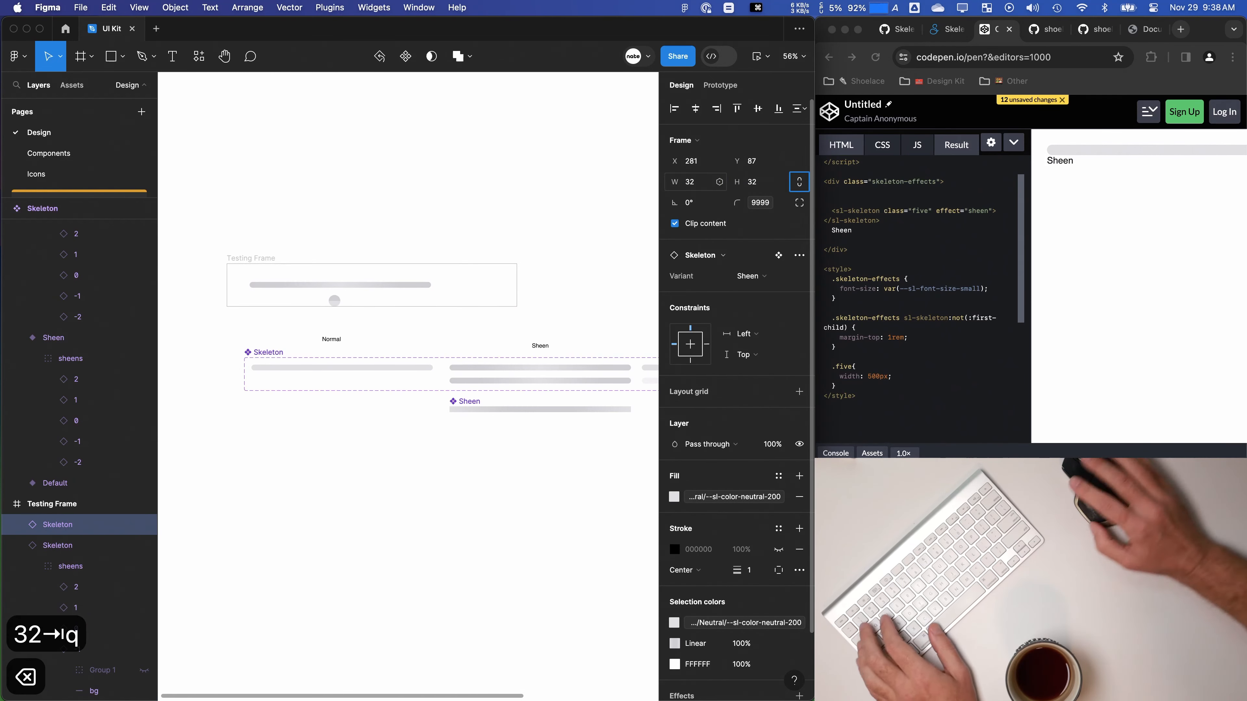
Step: Place the 32 × 32 circle beyond the bar's right end, vertically centred with it, and set its variant to Pulse
left_click(319, 342)
scroll(314, 350, "up", 5)
scroll(362, 265, "right", 4)
left_click_drag(364, 237, 499, 268)
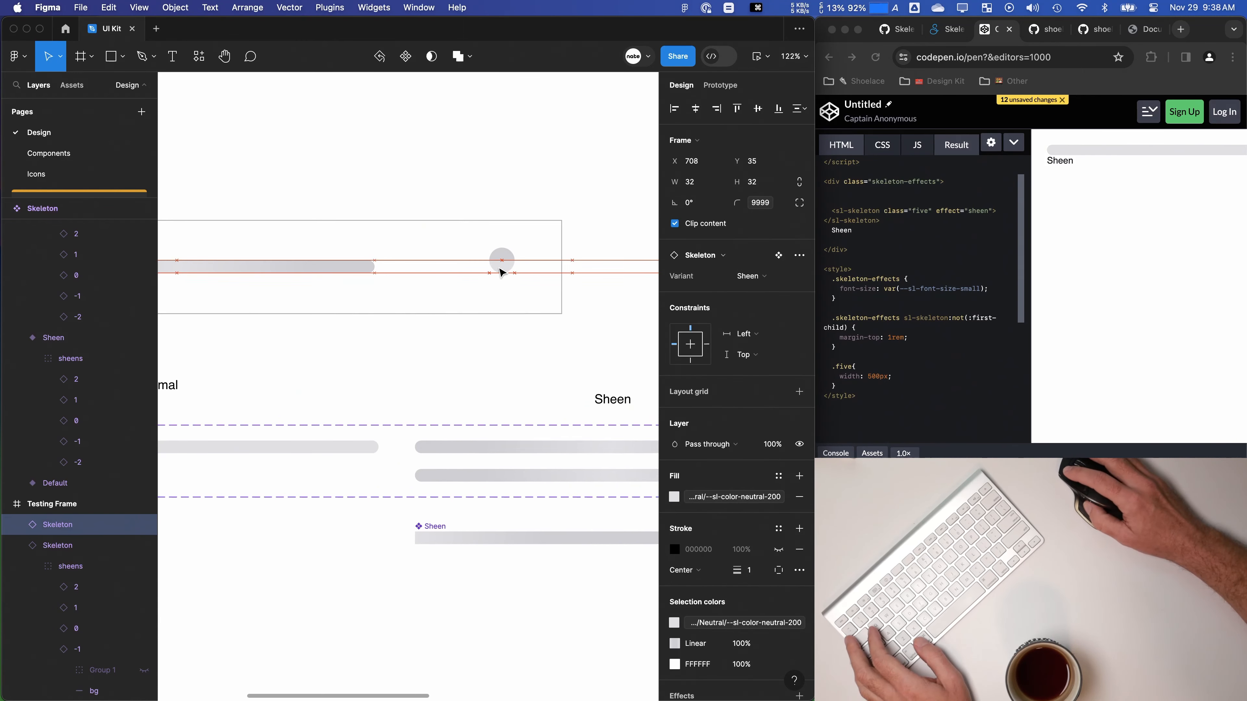
left_click(743, 276)
left_click(729, 261)
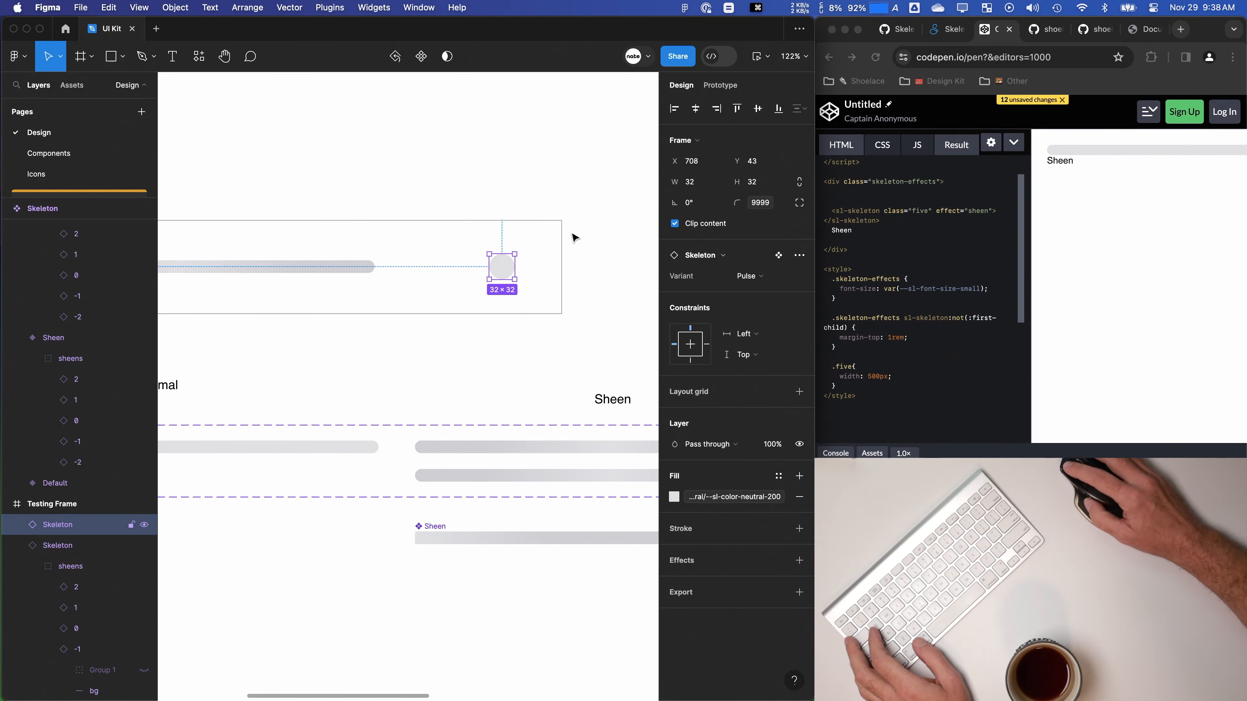
Step: Widen the Testing Frame to 1171 to make more room beside the circle
scroll(515, 282, "down", 3)
scroll(501, 290, "up", 3)
scroll(462, 295, "down", 5)
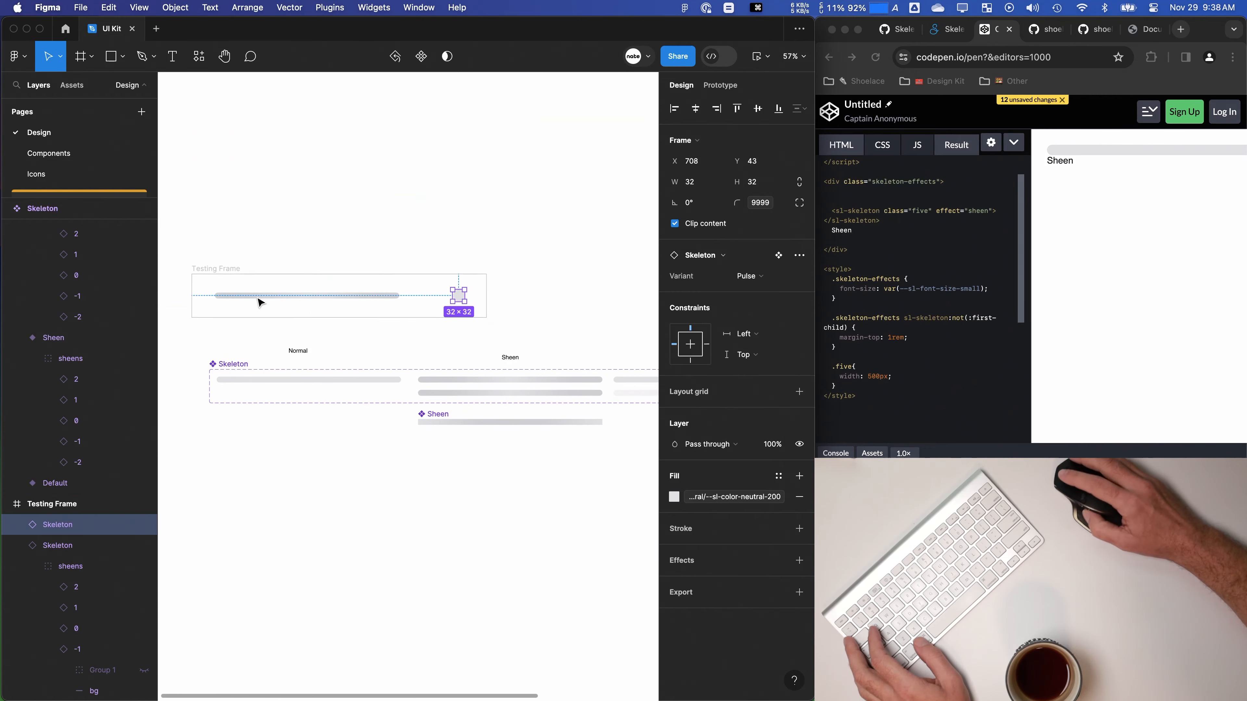
left_click(216, 268)
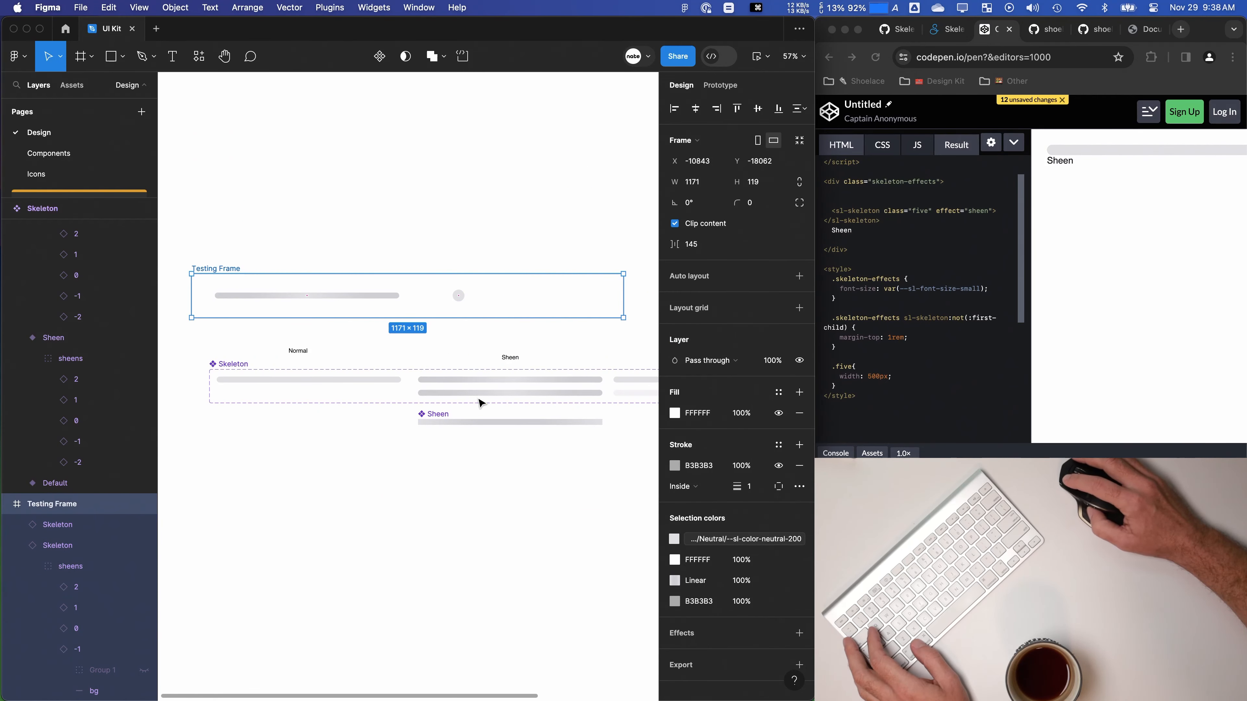
Step: Duplicate the Pulse circle twice to form a horizontal row of three circles in the Testing Frame
scroll(460, 308, "up", 5)
key("super+z")
left_click_drag(415, 288, 483, 290)
left_click(475, 291)
left_click_drag(500, 291, 567, 293, "alt")
Step: Switch to the browser and examine the Effects, Paragraphs and Avatars examples in Shoelace's Skeleton documentation
left_click(944, 30)
scroll(945, 246, "up", 2)
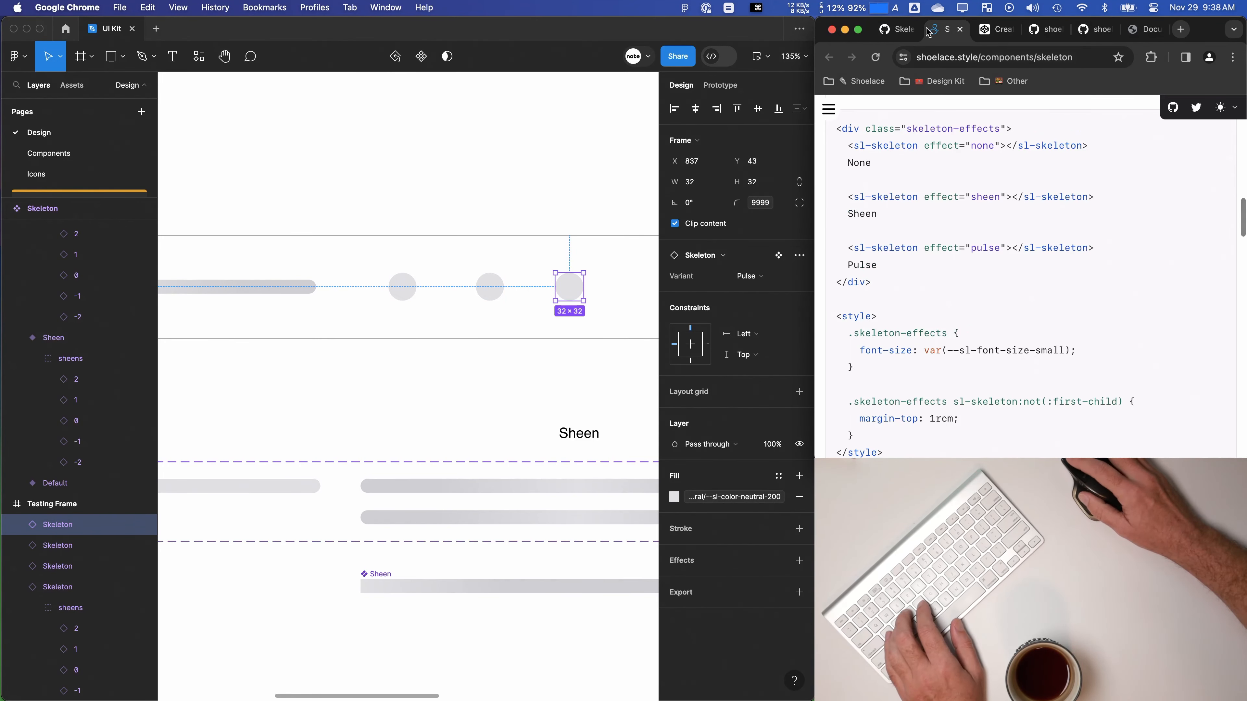
left_click(992, 29)
left_click(1049, 30)
left_click(945, 30)
scroll(968, 296, "up", 4)
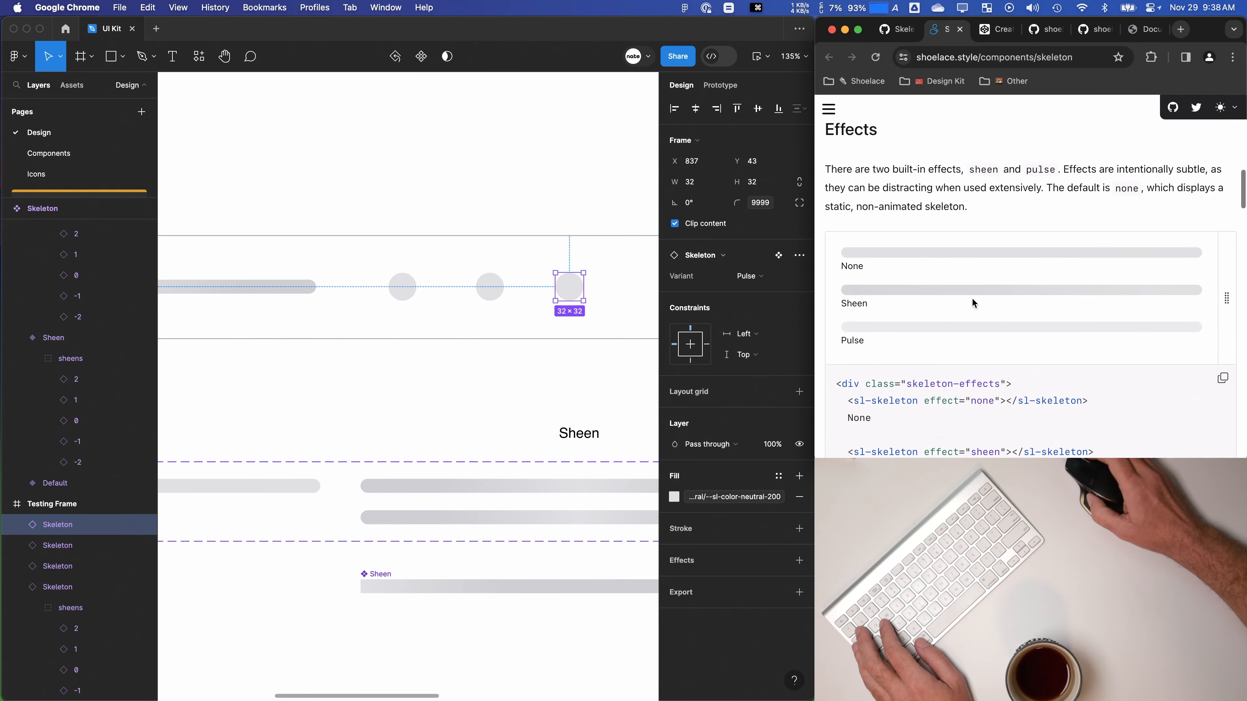
scroll(970, 306, "down", 10)
scroll(968, 289, "down", 1)
scroll(402, 357, "down", 3, "ctrl")
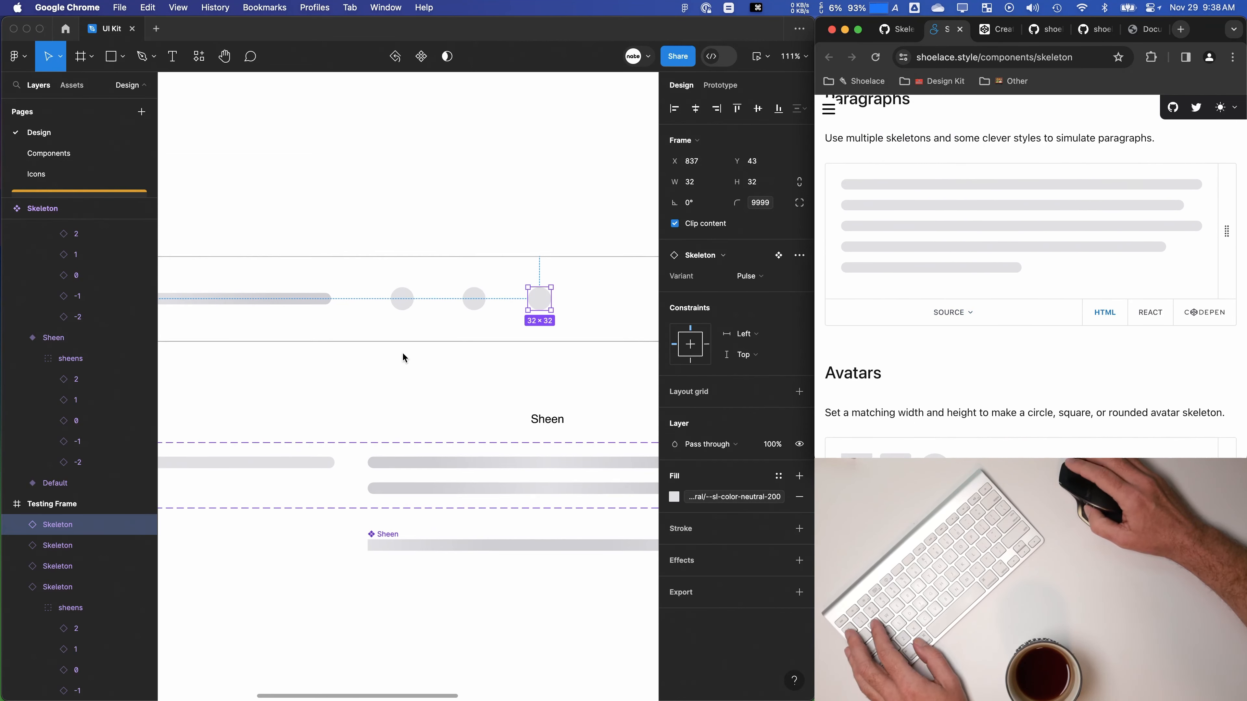
scroll(1038, 359, "down", 3)
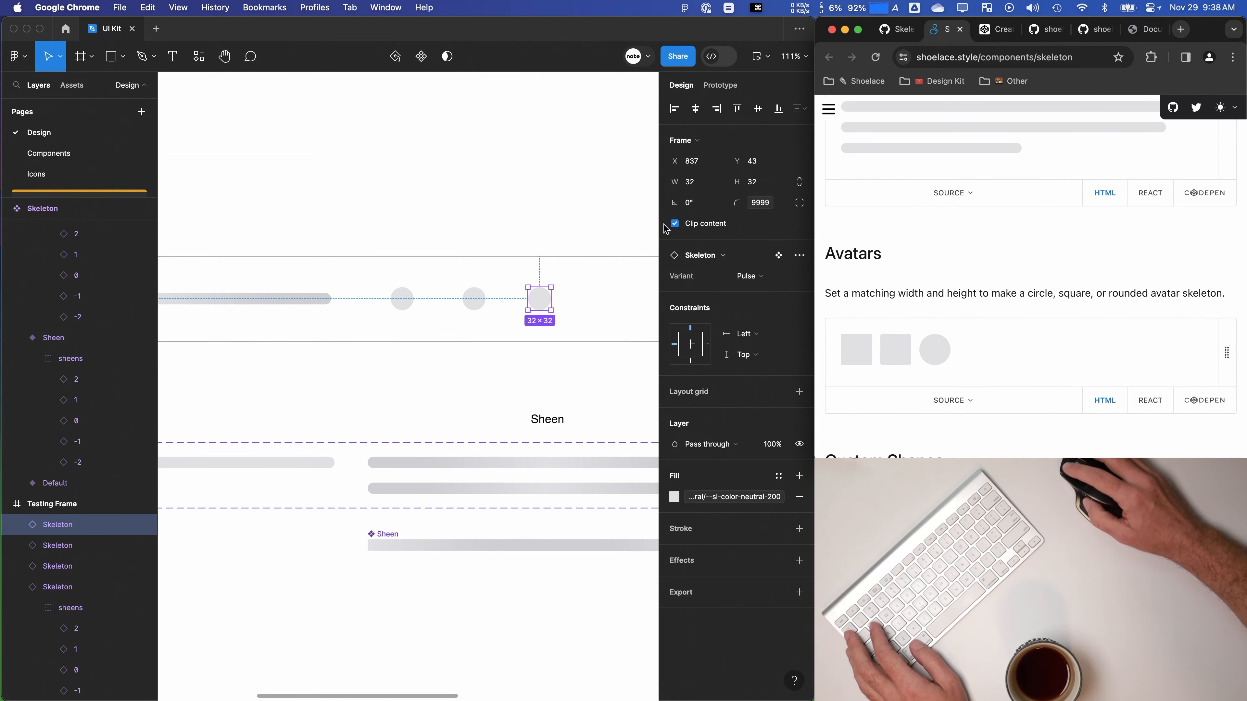
Step: Try the --sl-border-radius-x-large variable as the third circle's corner radius
left_click(760, 204)
left_click(770, 206)
left_click(737, 339)
left_click(549, 355)
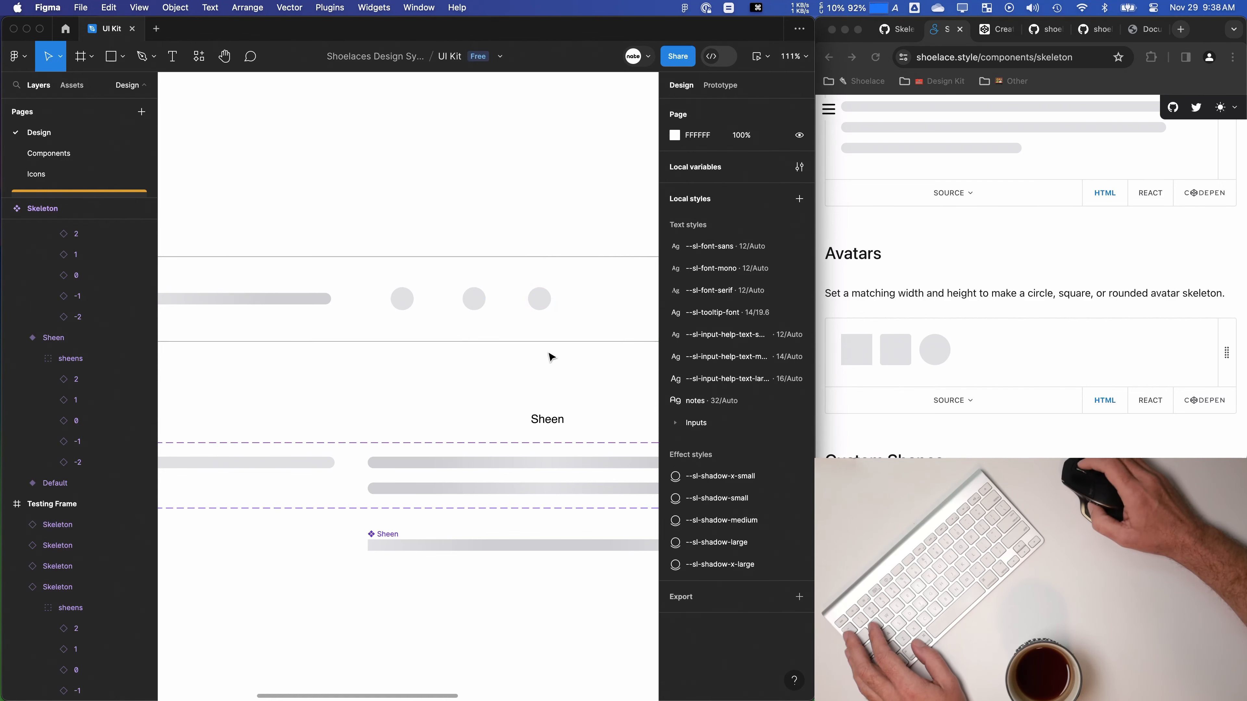
Step: Apply the --sl-border-radius-large variable to the corner radius of the third shape in the row
scroll(550, 355, "up", 3, "ctrl")
left_click(540, 297)
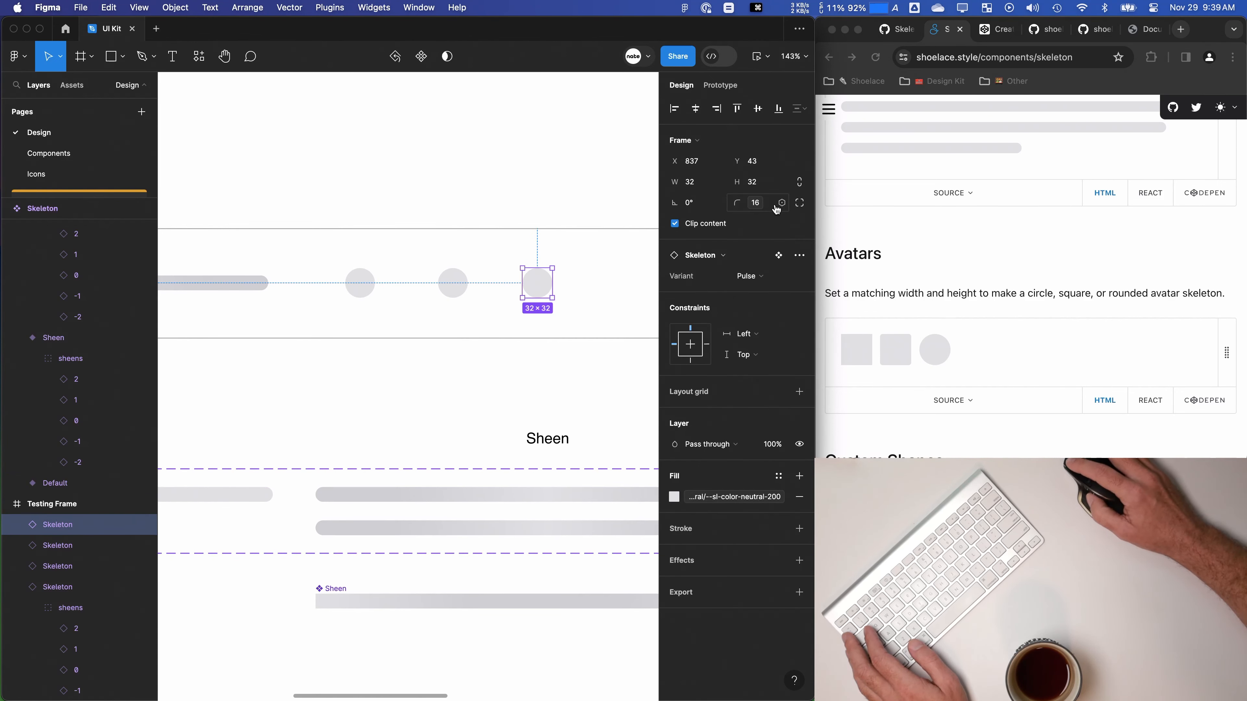
left_click(782, 204)
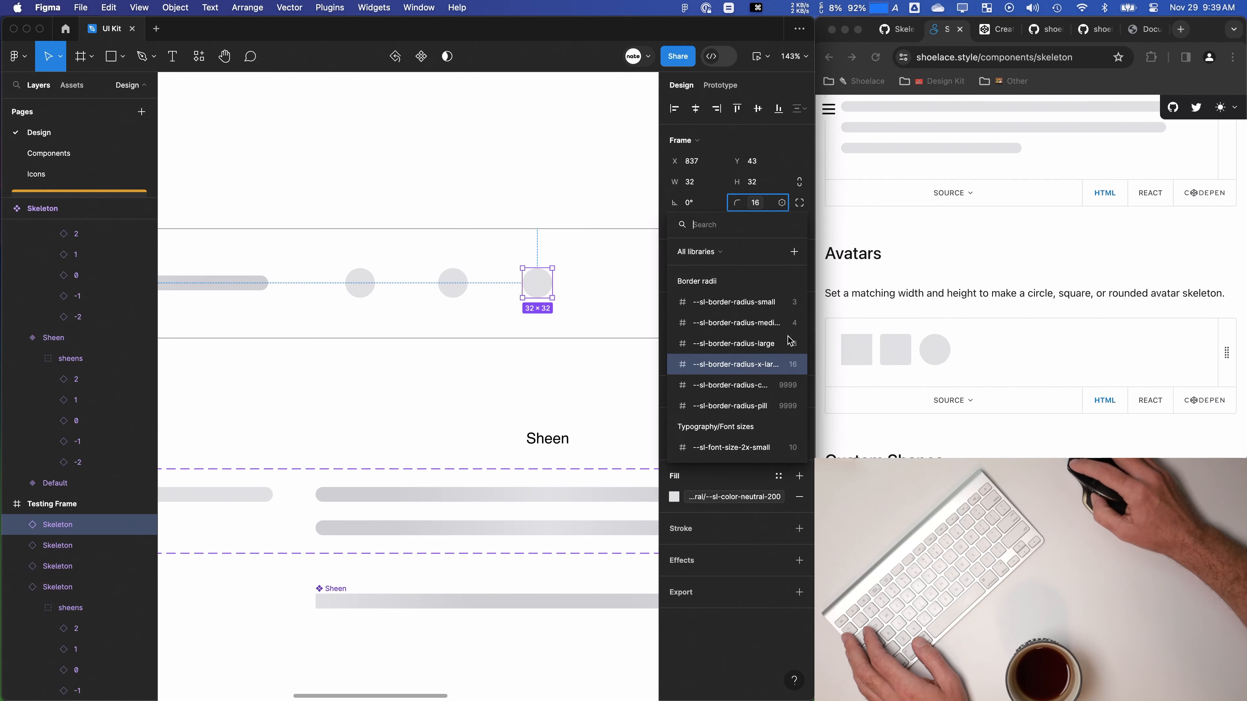
left_click(790, 339)
left_click(532, 214)
Step: Move the first and middle circles closer to the rounded square, keeping all three shapes level
scroll(549, 288, "up", 3, "ctrl")
left_click_drag(433, 290, 465, 289)
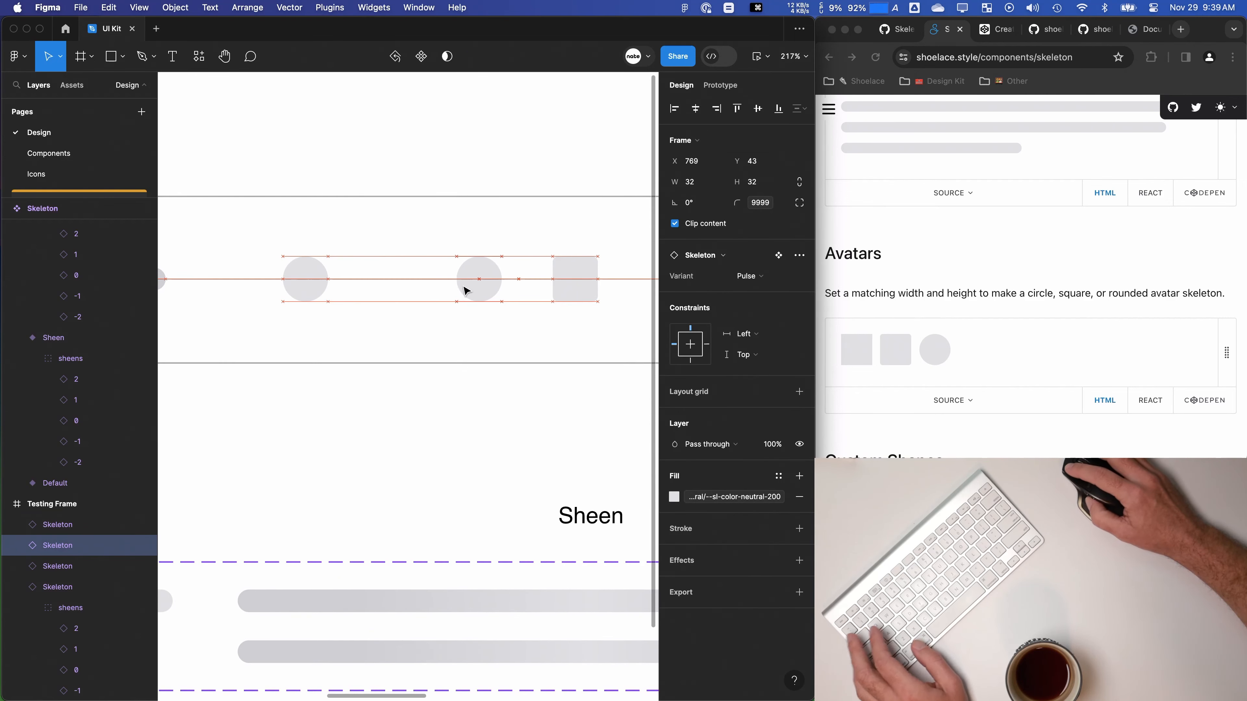
left_click_drag(298, 281, 356, 281)
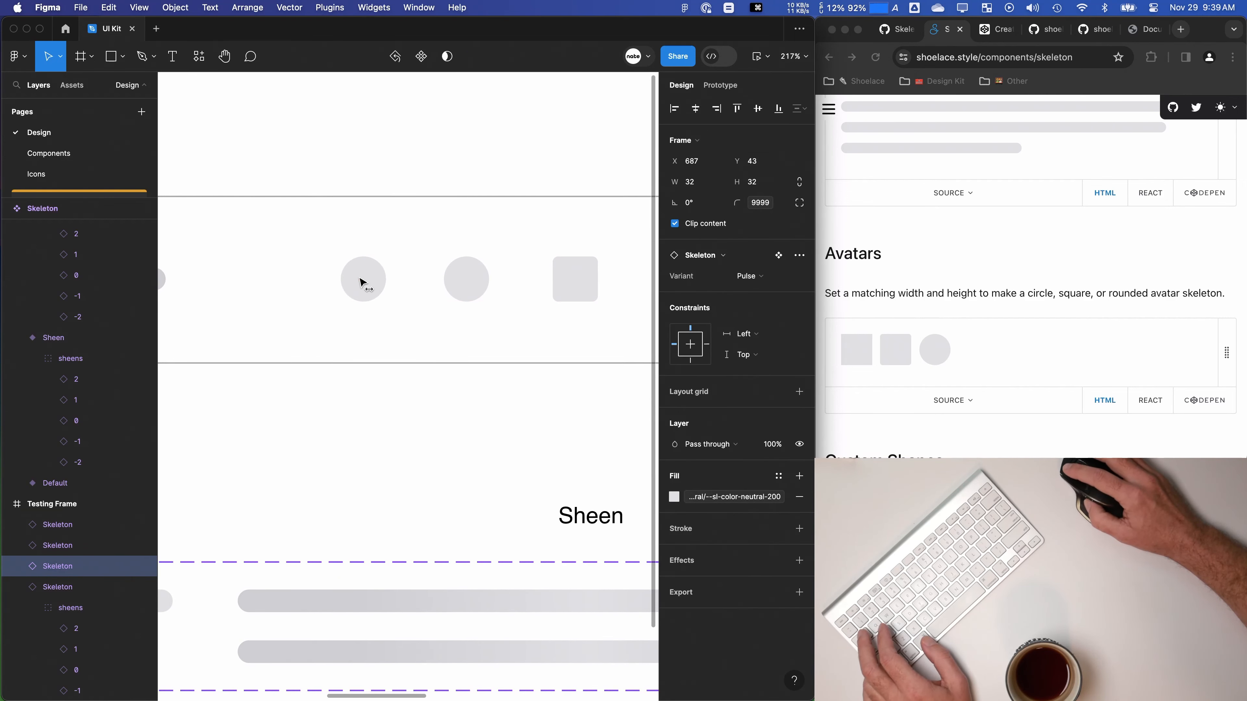
left_click(766, 206)
key("BackSpace")
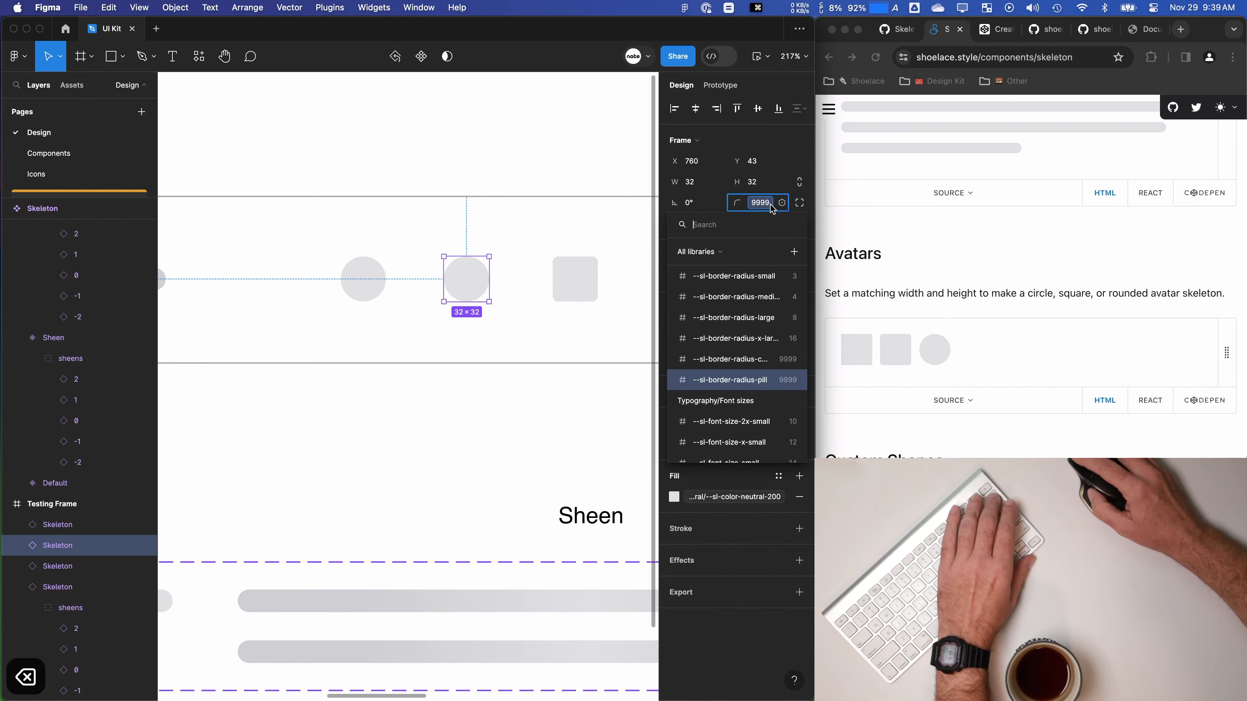
key("BackSpace")
key("BackSpace")
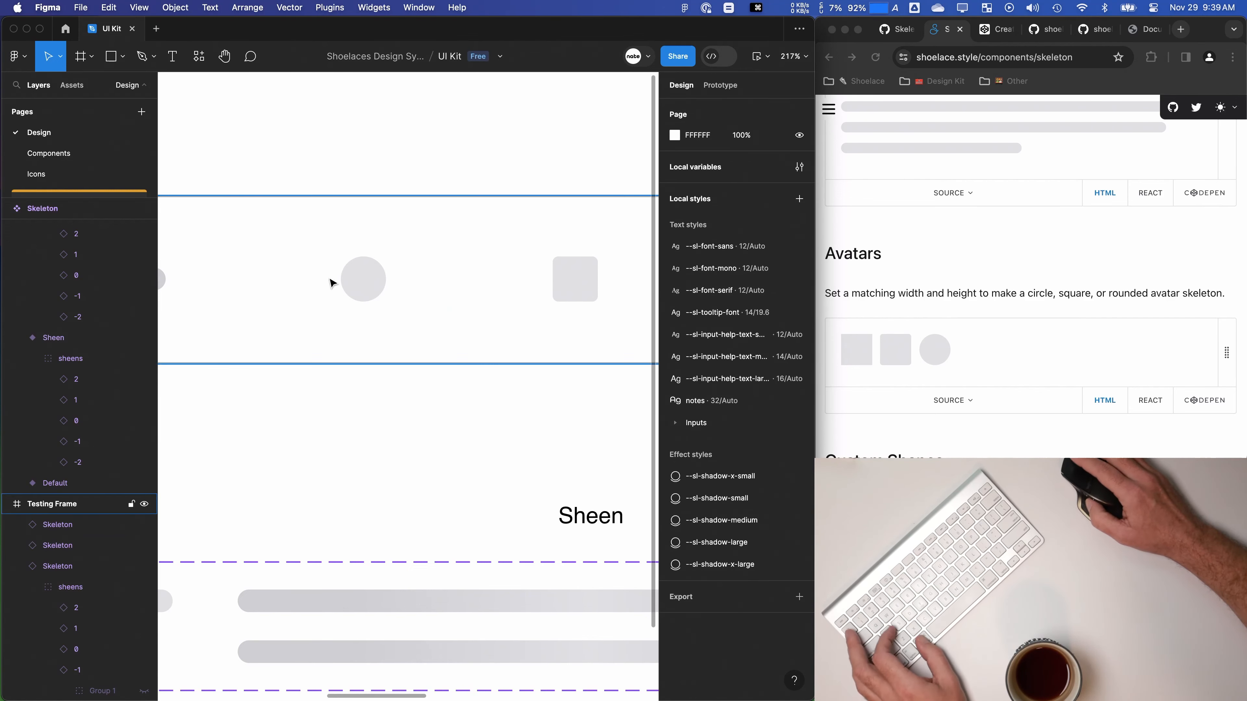
key("super+z")
Step: Set the middle circle's corner radius to 0 to turn it into a sharp square
left_click(779, 206)
left_click(776, 276)
left_click(770, 208)
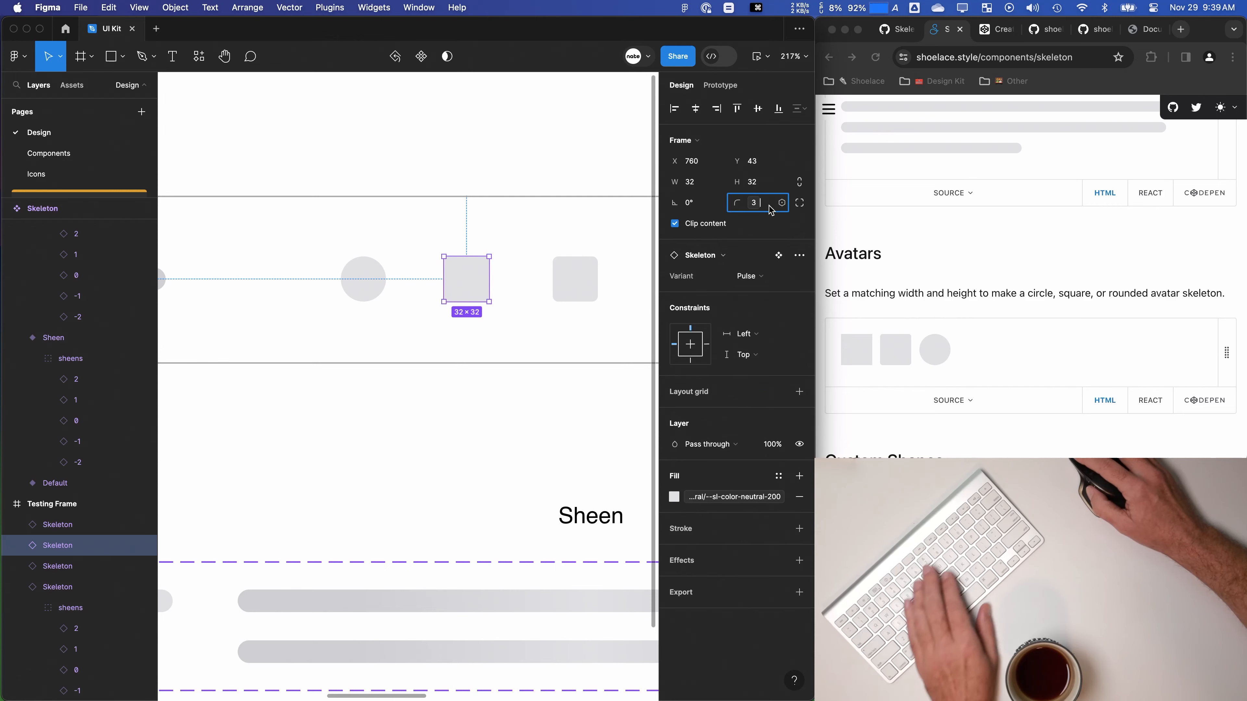
key("BackSpace")
key("BackSpace")
key("BackSpace")
type("0")
key("Return")
scroll(412, 320, "right", 2)
left_click(411, 320)
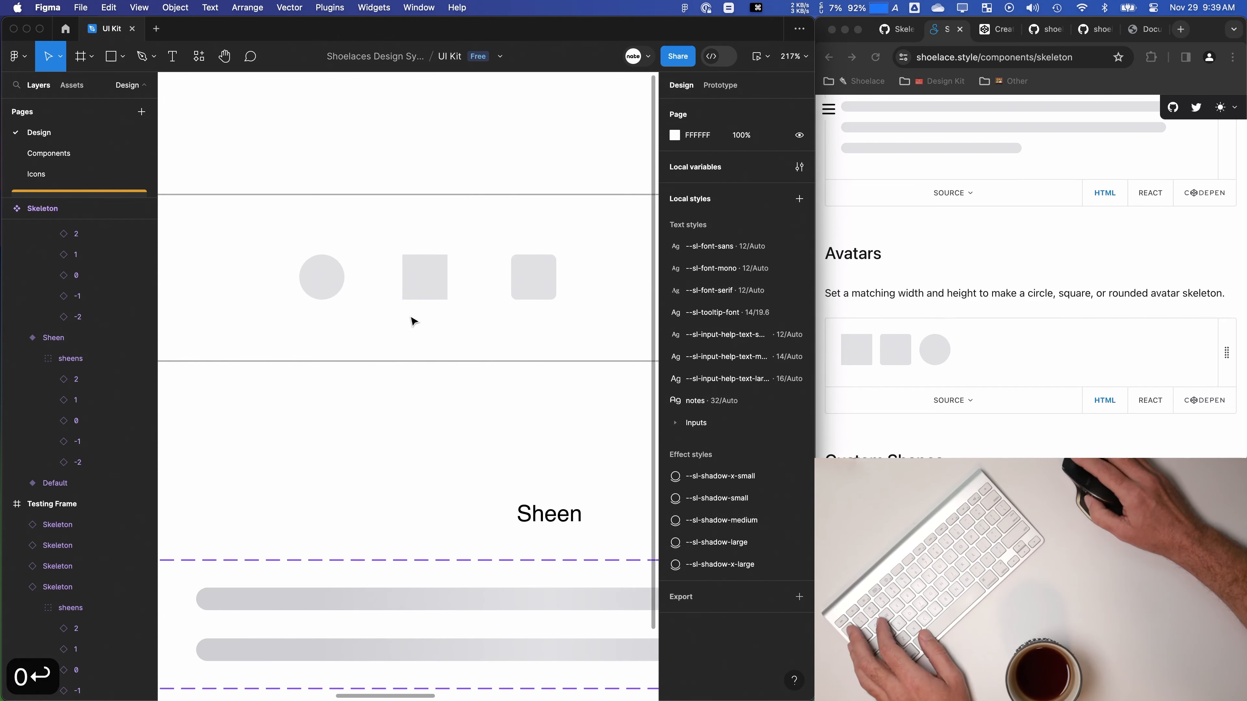
Step: Arrange the three shapes as square, rounded square and circle in one tight row, about 10 px apart
left_click_drag(444, 278, 471, 285)
left_click_drag(529, 283, 313, 285)
left_click_drag(467, 286, 388, 290)
scroll(454, 289, "down", 1)
scroll(450, 296, "down", 3)
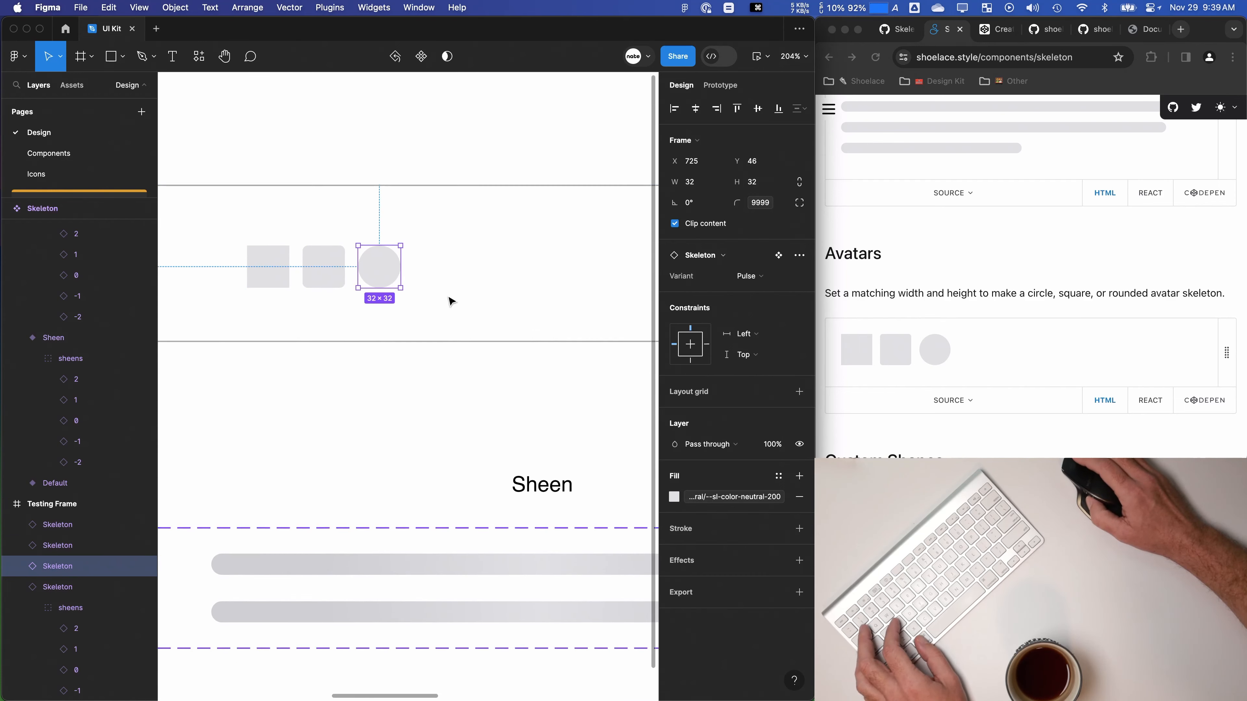
Step: Extend the Testing Frame downward to make room for two more rows of shapes
left_click_drag(523, 329, 731, 384)
left_click(485, 390)
left_click_drag(313, 292, 688, 337)
left_click(317, 314)
left_click_drag(559, 334, 165, 313)
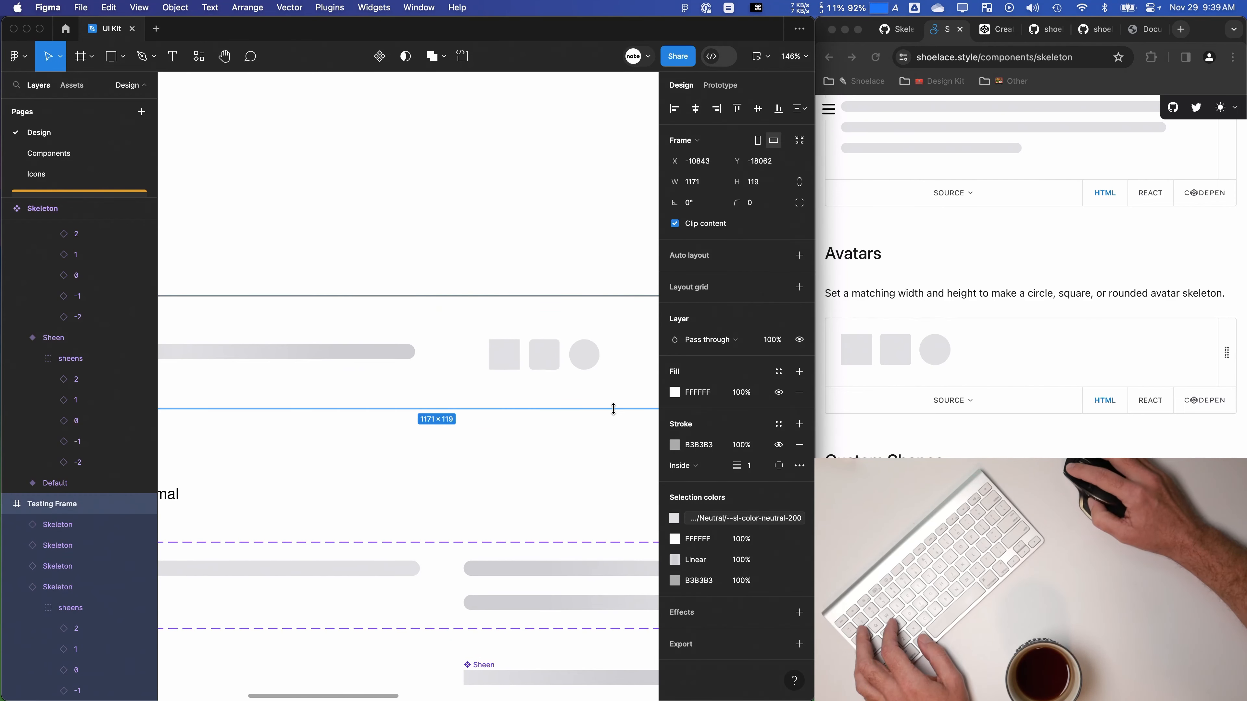
left_click(557, 407)
Step: Duplicate the row of three avatar shapes twice below itself, leaving 19 px between rows
scroll(556, 405, "up", 3)
left_click_drag(411, 266, 597, 343)
left_click_drag(483, 328, 485, 407, "alt")
left_click_drag(486, 408, 489, 484, "alt")
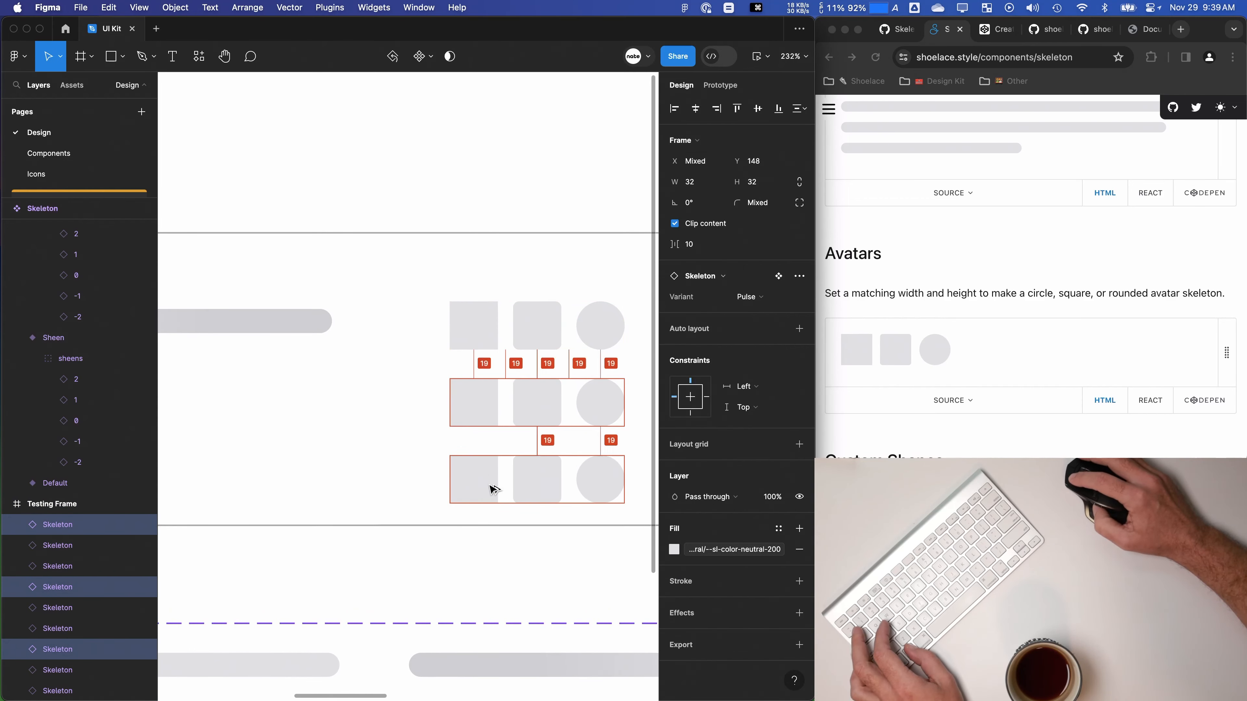
Step: Add a "Normal" text label beside the upper row of shapes and copy it beside the two rows below
left_click(360, 461)
left_click(398, 330)
type("Normal")
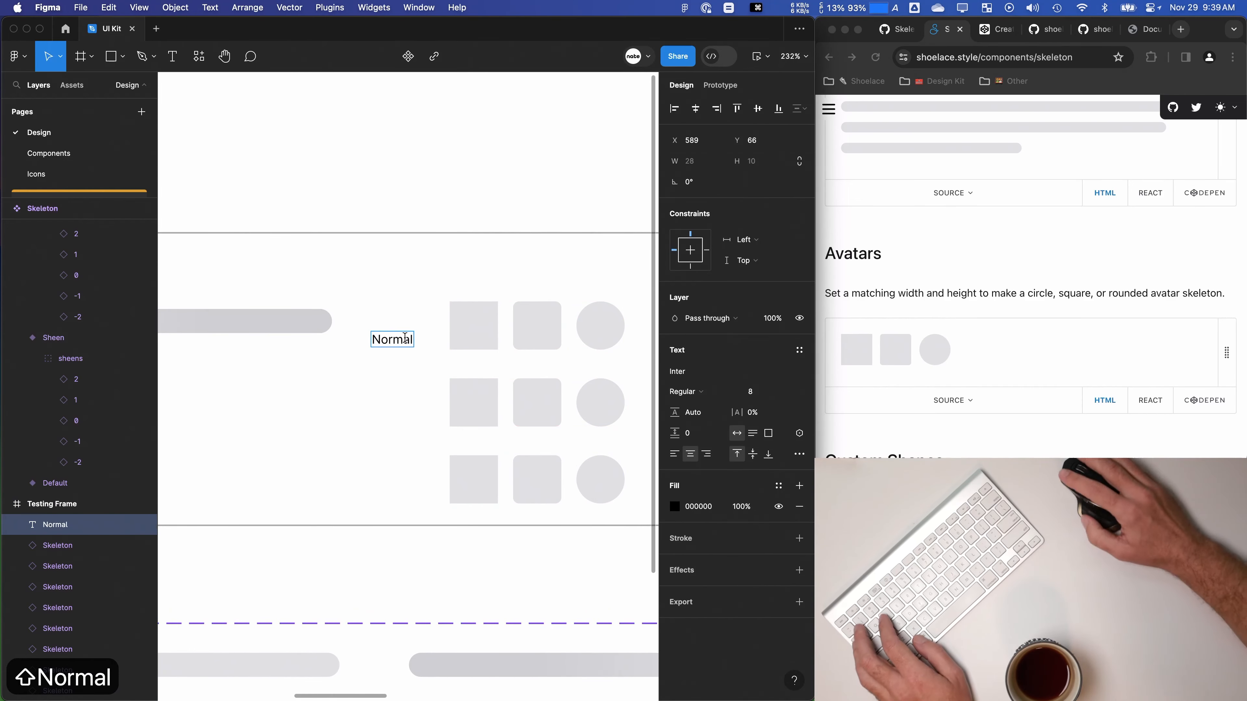
left_click_drag(396, 345, 395, 334)
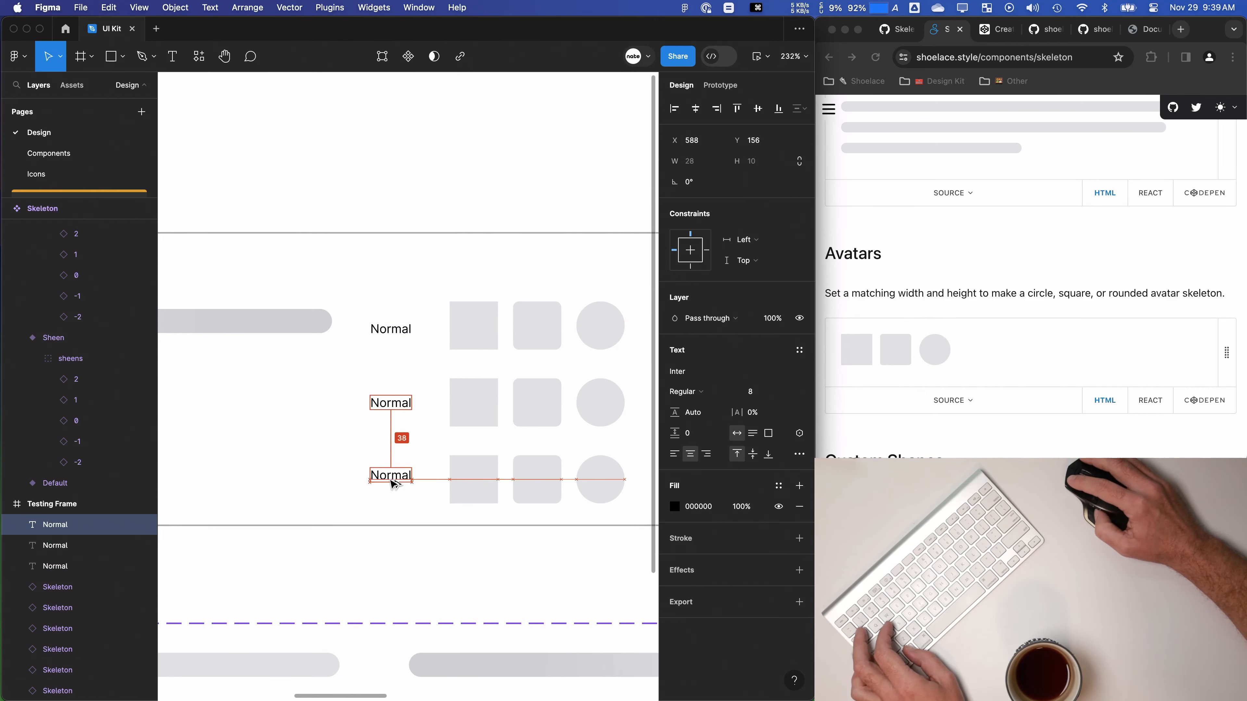
left_click_drag(392, 484, 393, 488)
Step: Change the middle row's label to "Sheen" and the lowest row's label to "Pulse"
double_click(395, 403)
scroll(395, 404, "down", 1)
type("Sheen")
double_click(391, 463)
type("P")
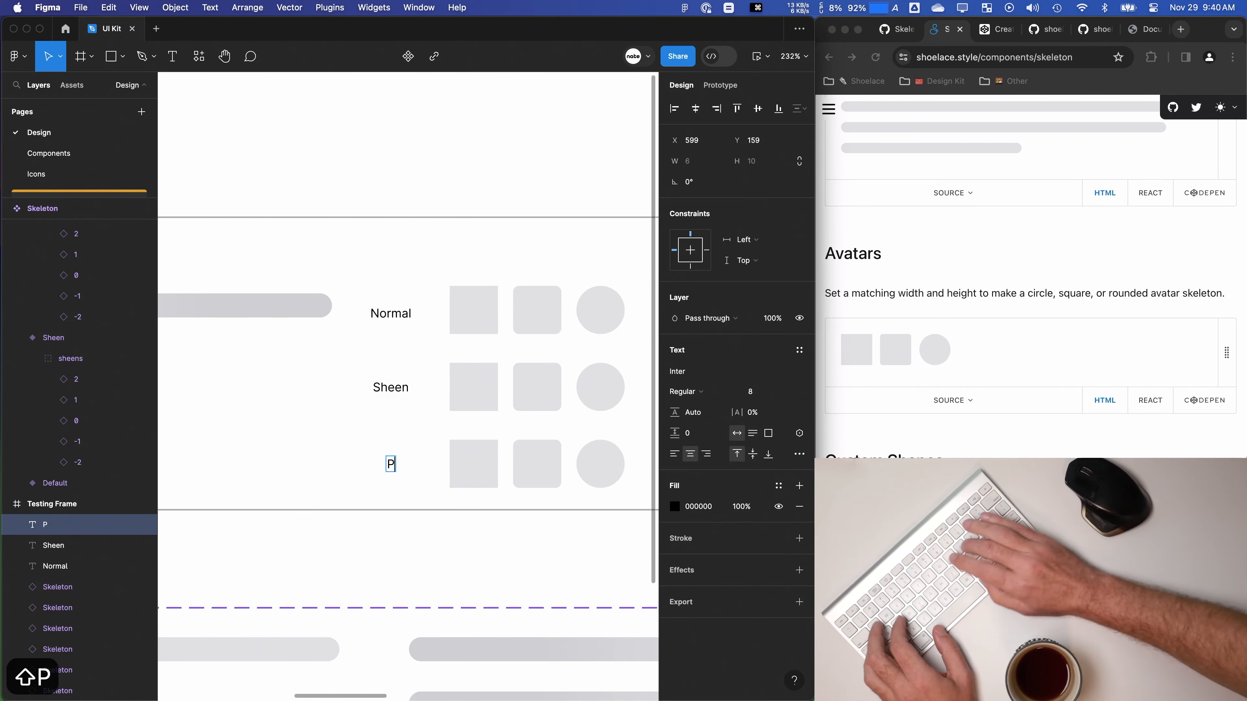
type("ulse")
Step: Set the variant of all three shapes in the uppermost row to Default
left_click(480, 320)
left_click(537, 321, "shift")
left_click(601, 322, "shift")
left_click(757, 296)
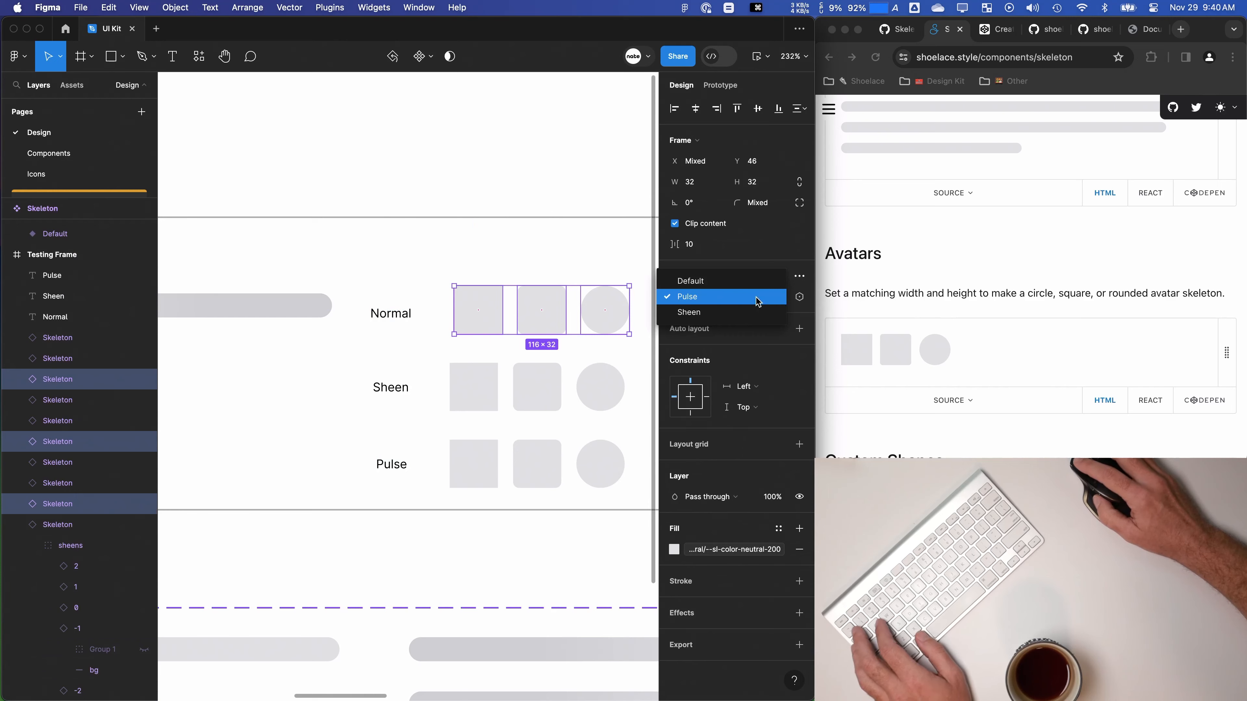
left_click(740, 282)
Step: Change the uppermost row's label from "Normal" to "Default"
left_click(397, 318)
double_click(396, 318)
type("Defulat")
key("BackSpace")
key("BackSpace")
key("BackSpace")
key("BackSpace")
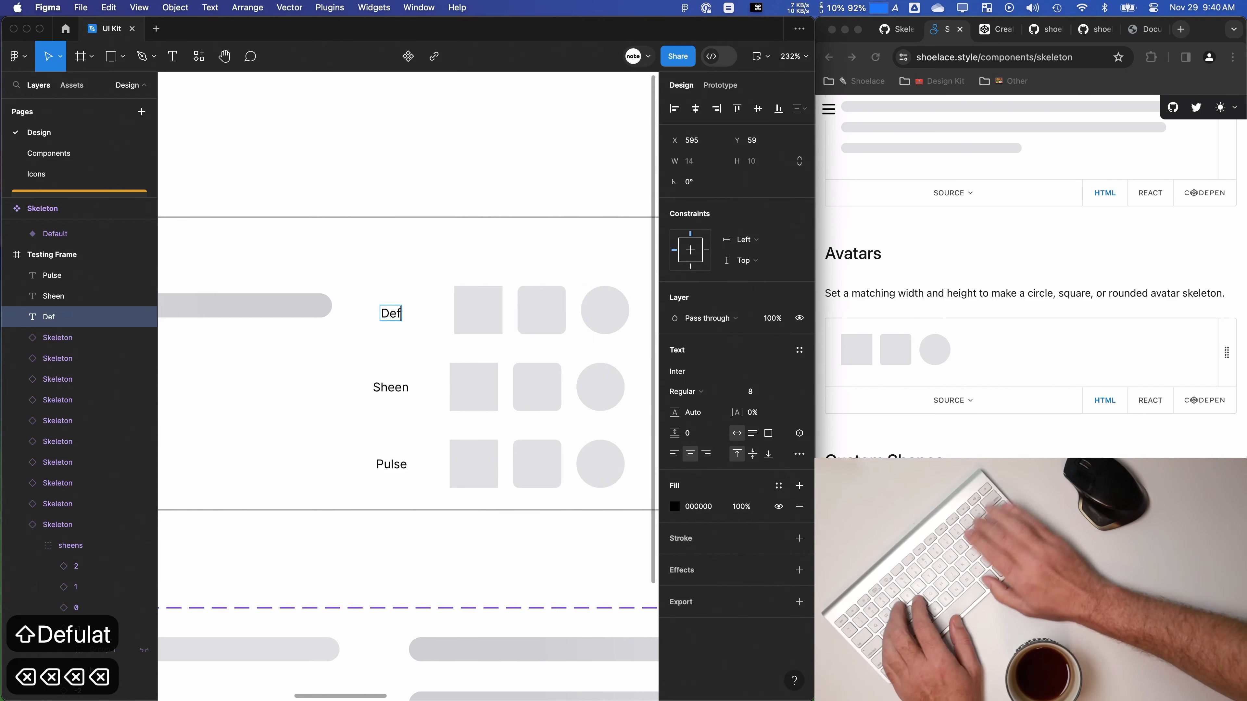
type("ault")
key("Escape")
Step: Set the variant of all three shapes in the middle row to Sheen and deselect them
left_click(474, 387)
left_click(537, 387, "shift")
left_click(600, 387, "shift")
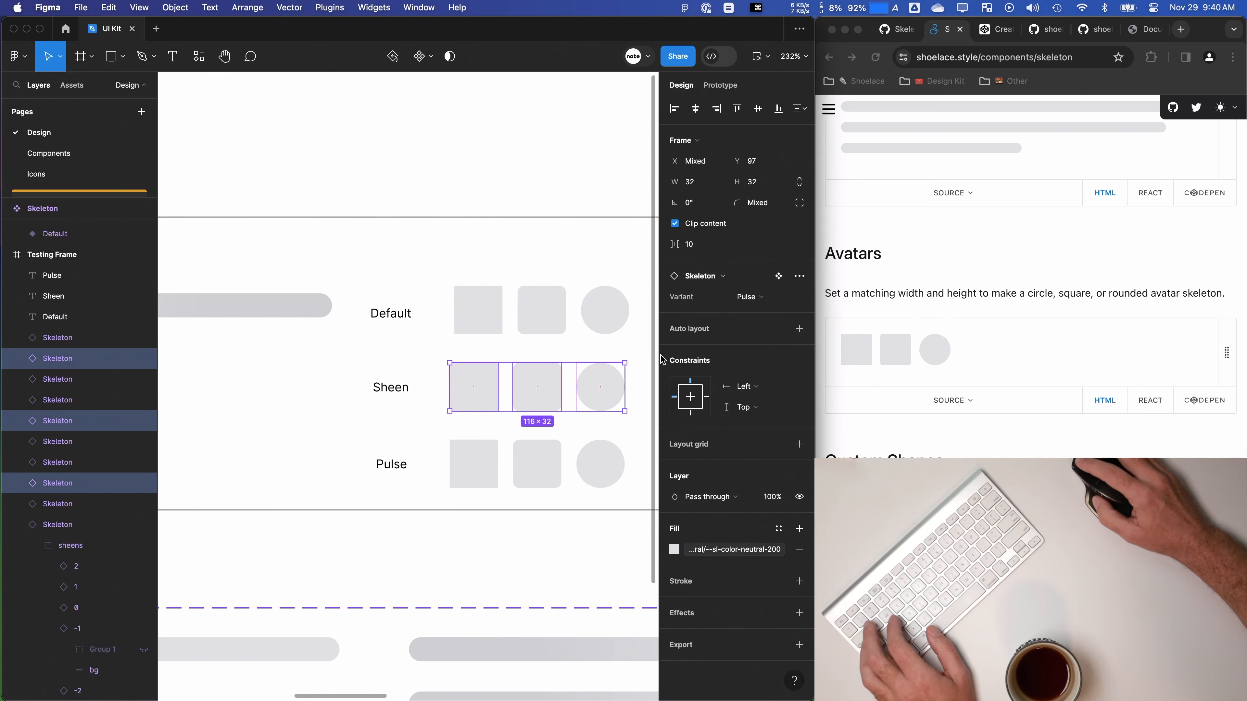
left_click(751, 296)
left_click(742, 309)
left_click_drag(404, 486, 357, 450)
left_click(358, 403)
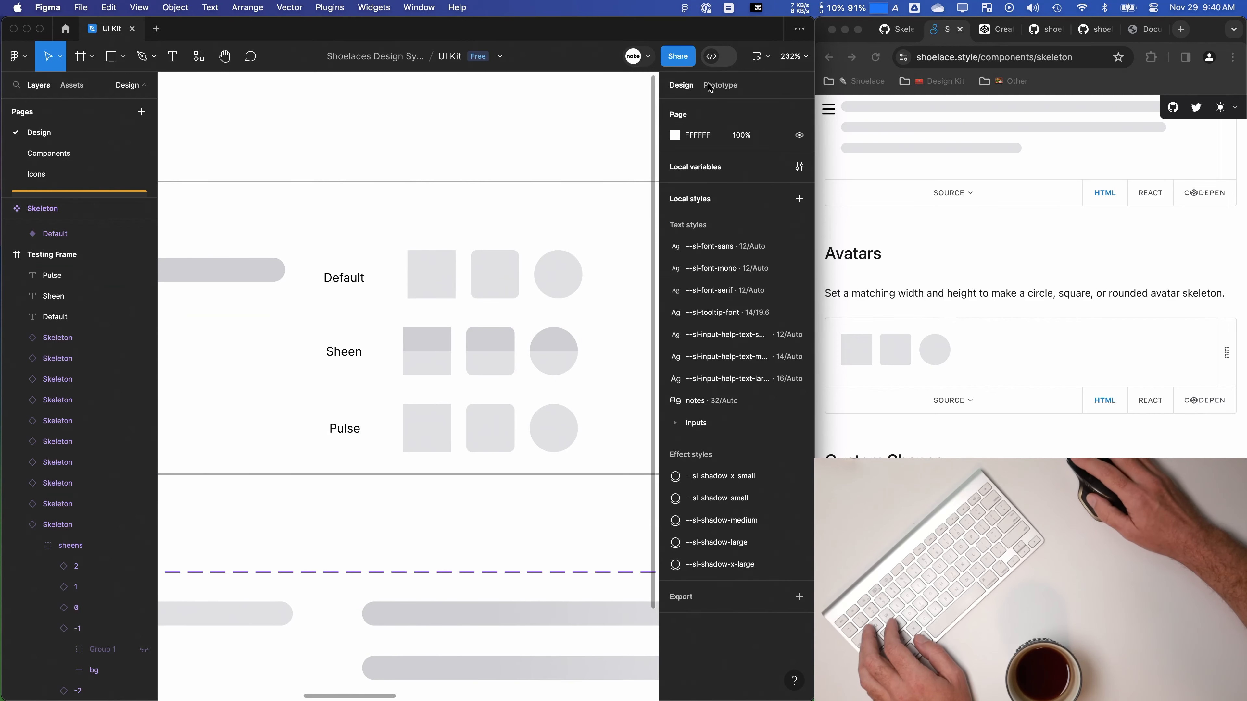
Step: Preview the Testing Frame prototype at a larger size to examine the avatar animations, and close the preview
left_click(756, 55)
left_click_drag(233, 359, 283, 163)
left_click_drag(400, 214, 683, 261)
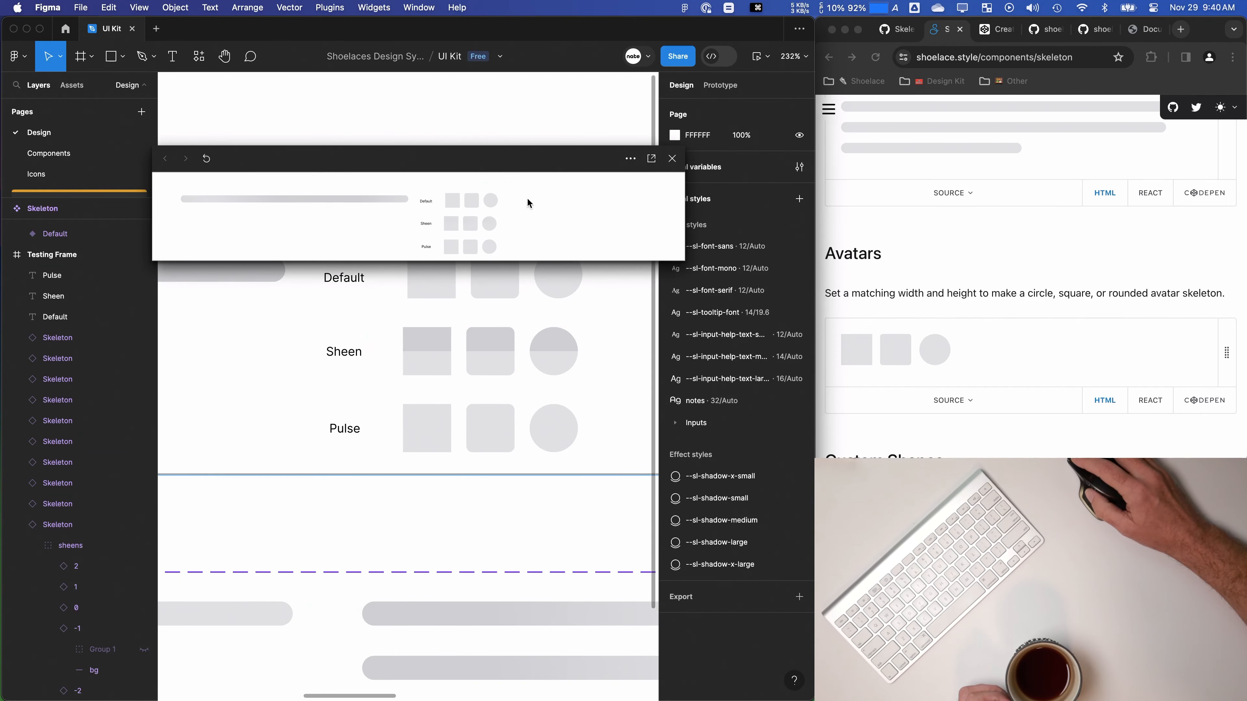
left_click_drag(510, 161, 362, 118)
left_click_drag(531, 220, 722, 401)
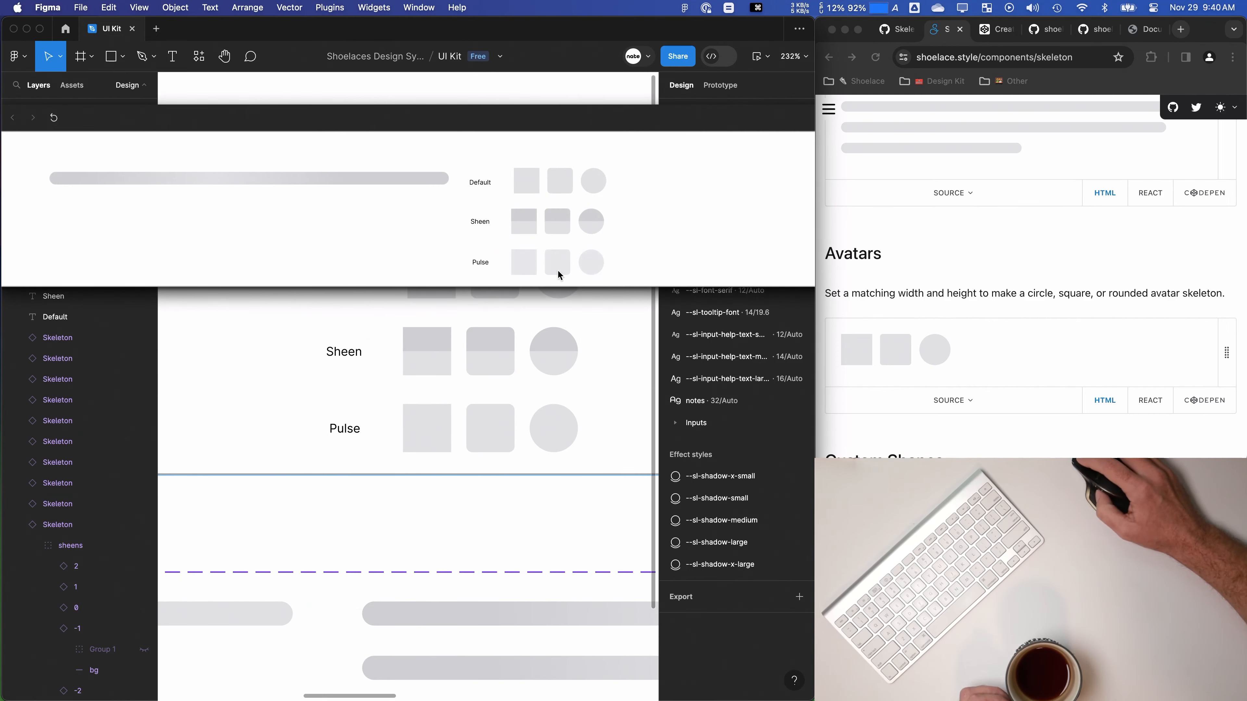
left_click_drag(704, 127, 518, 129)
left_click(733, 124)
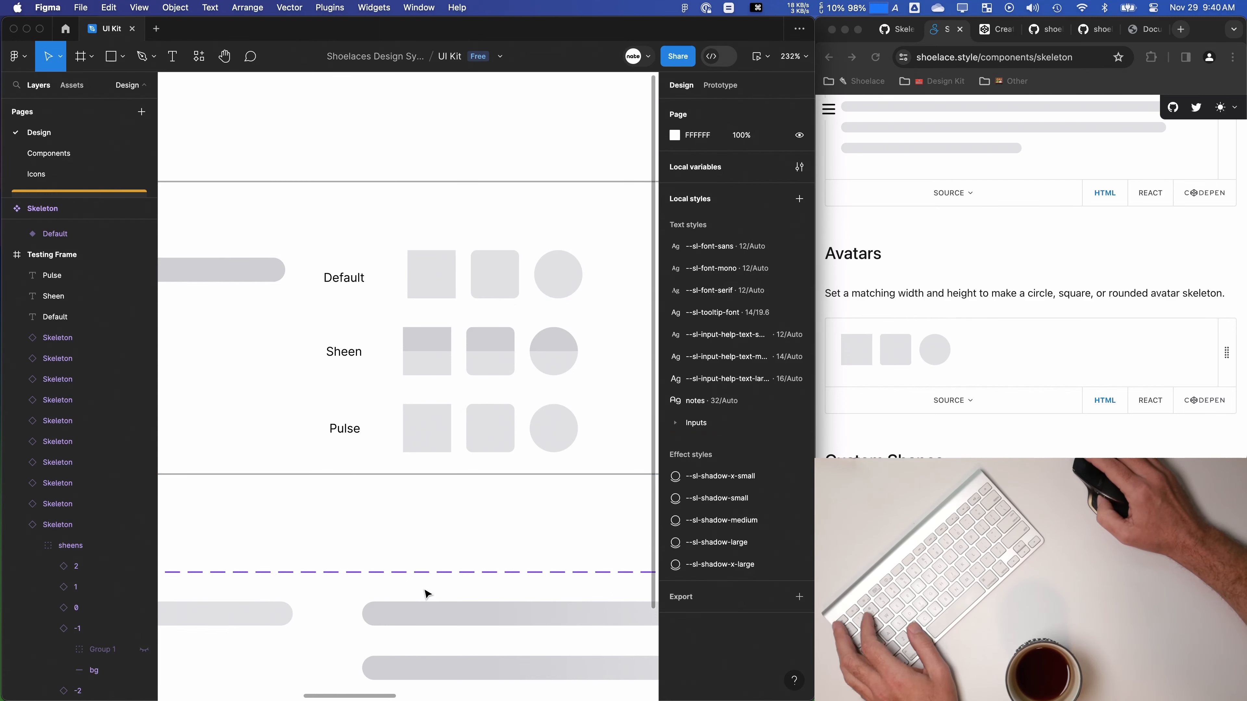
Step: Inspect the Sheen and Sheen End variants of the Skeleton component on the canvas
scroll(432, 583, "down", 3)
scroll(427, 574, "down", 3)
left_click(506, 432)
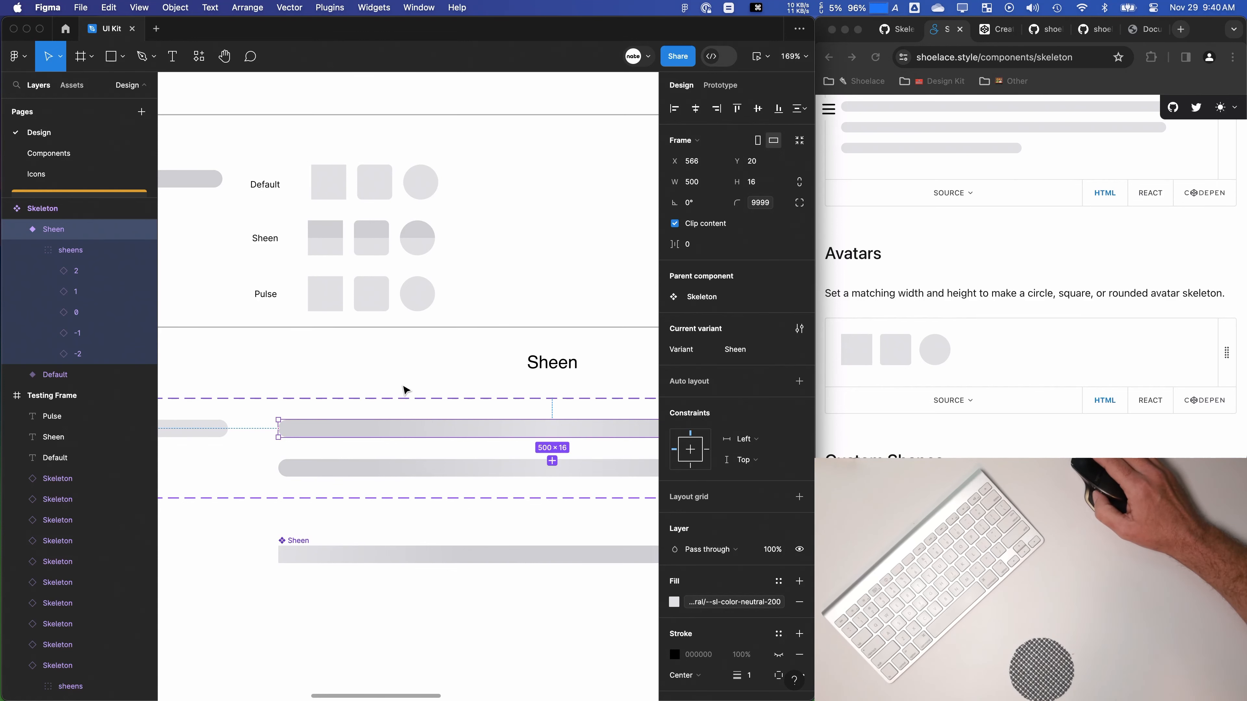
scroll(413, 393, "down", 5)
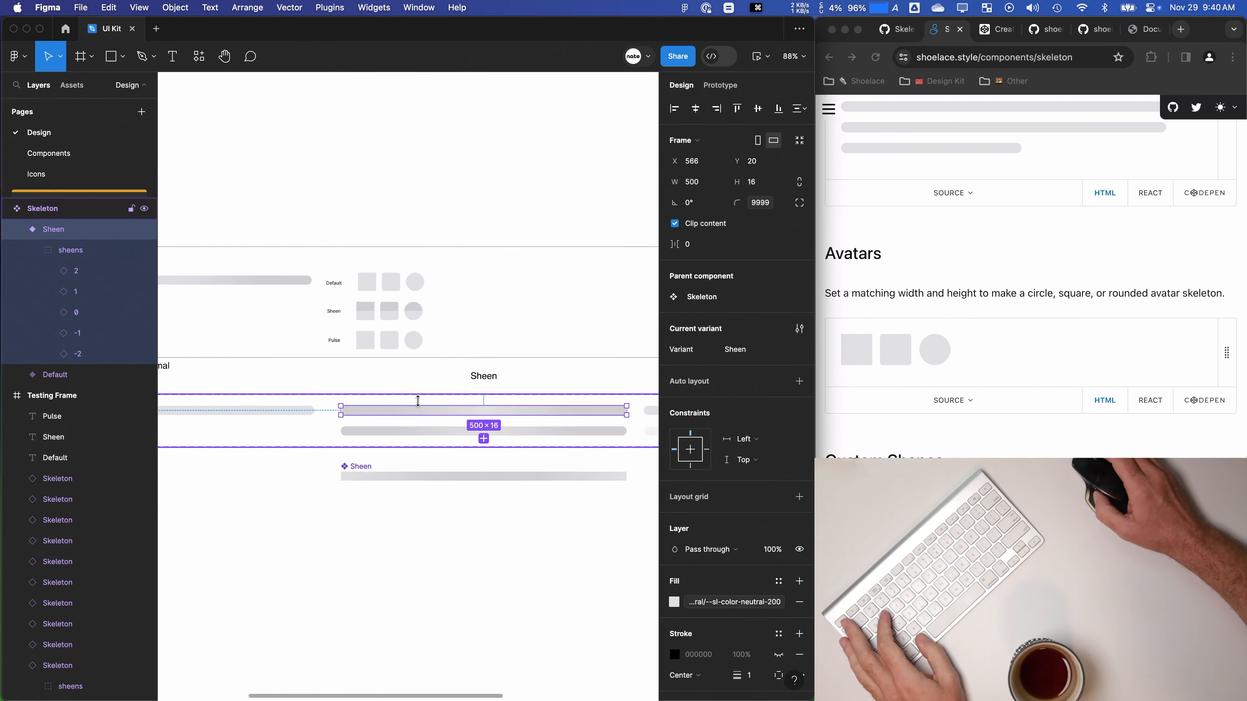
scroll(416, 378, "up", 4)
left_click(425, 391)
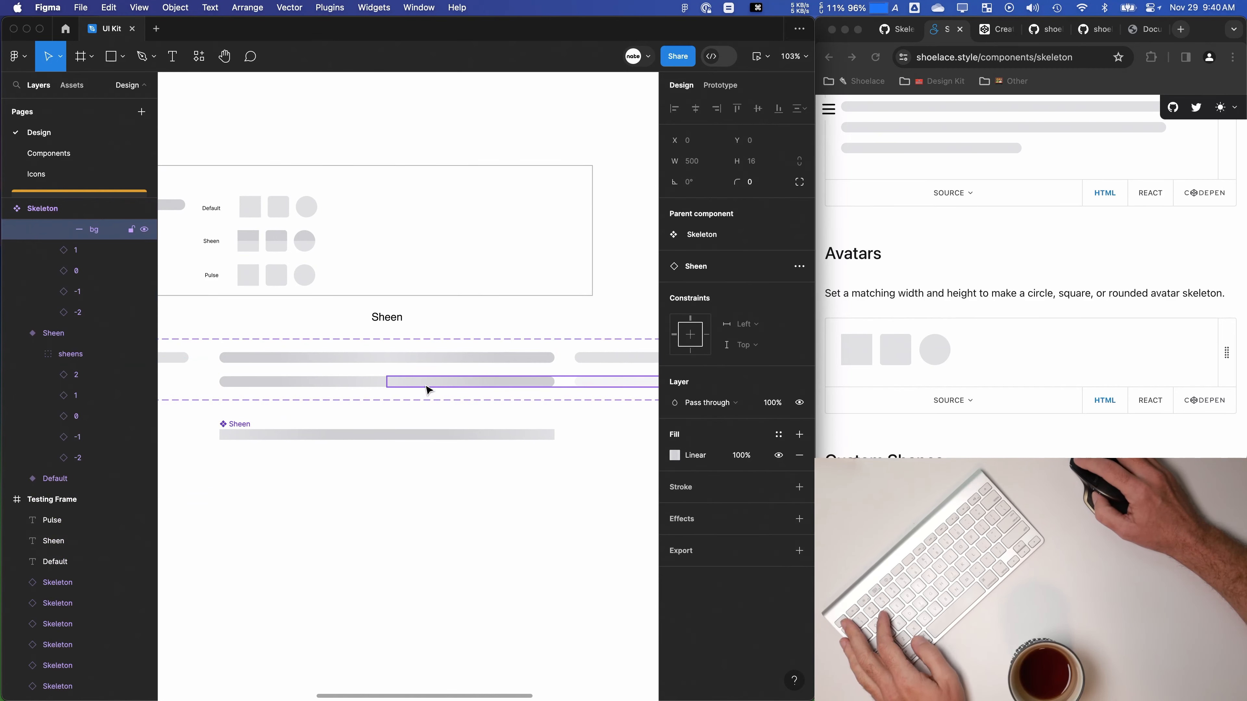
left_click(427, 541)
left_click(423, 382)
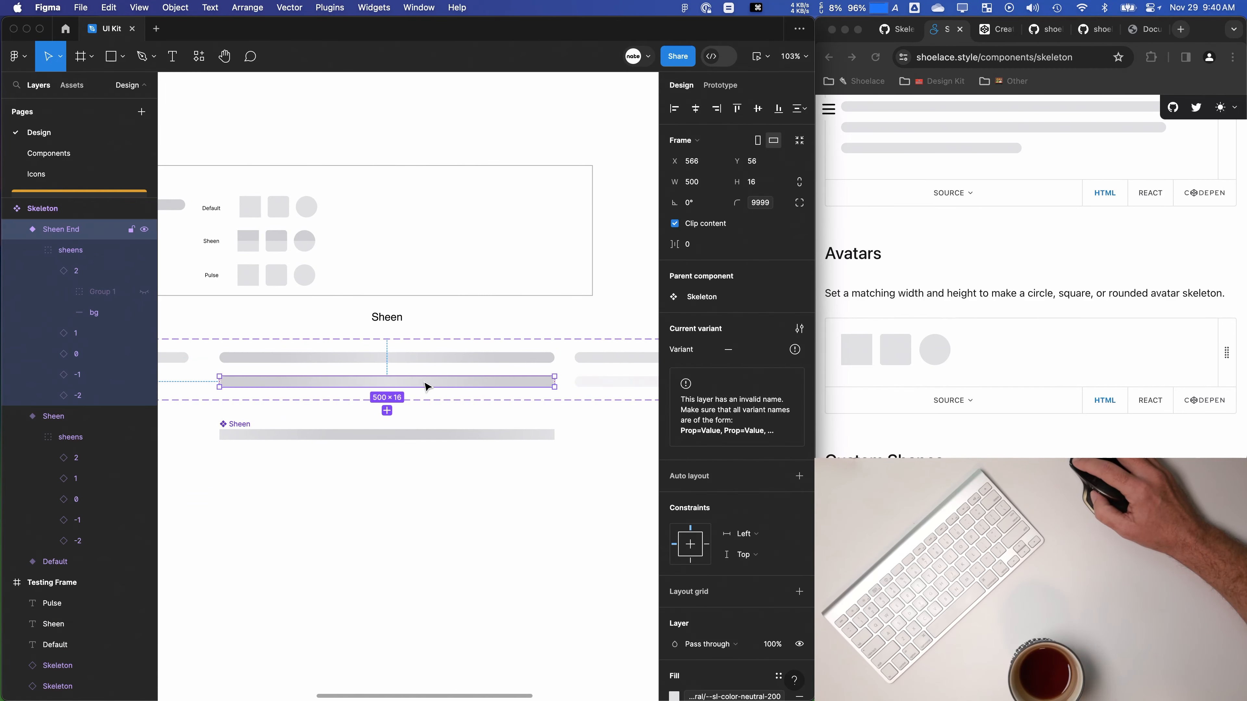
Step: Set the constraints of the sheens group in the Sheen End variant to Left and right and Top and bottom
left_click(80, 256)
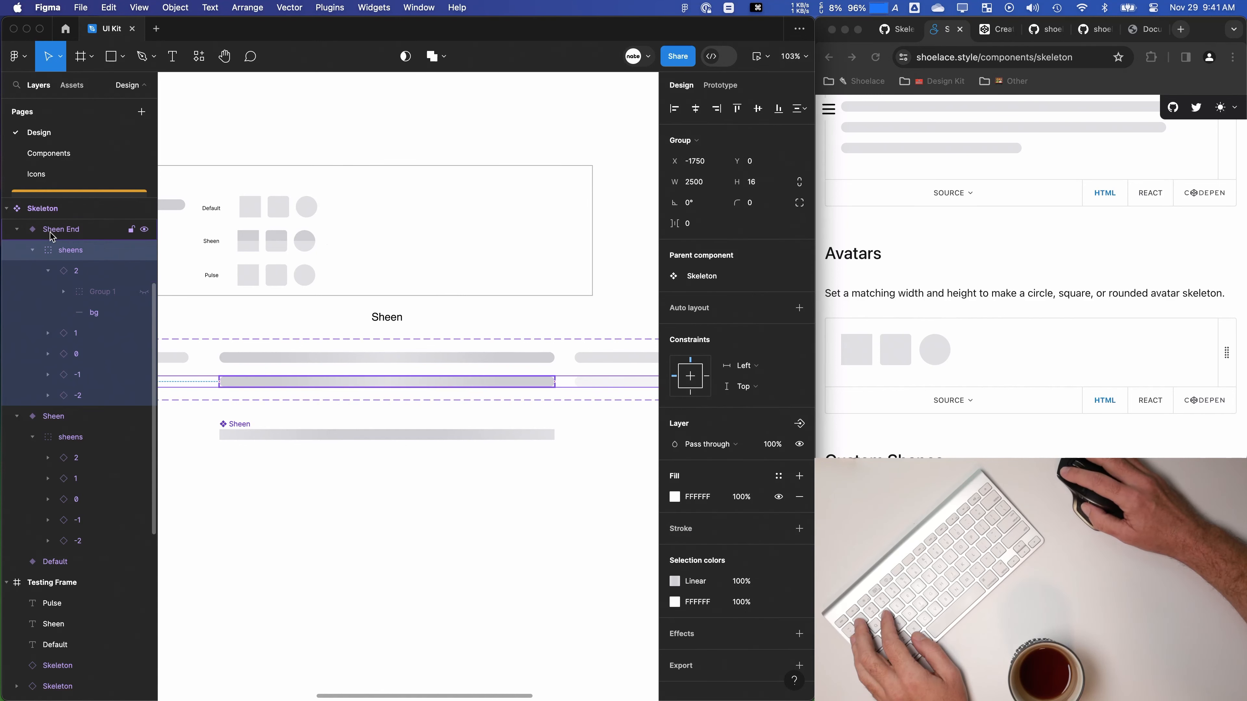
left_click(32, 250)
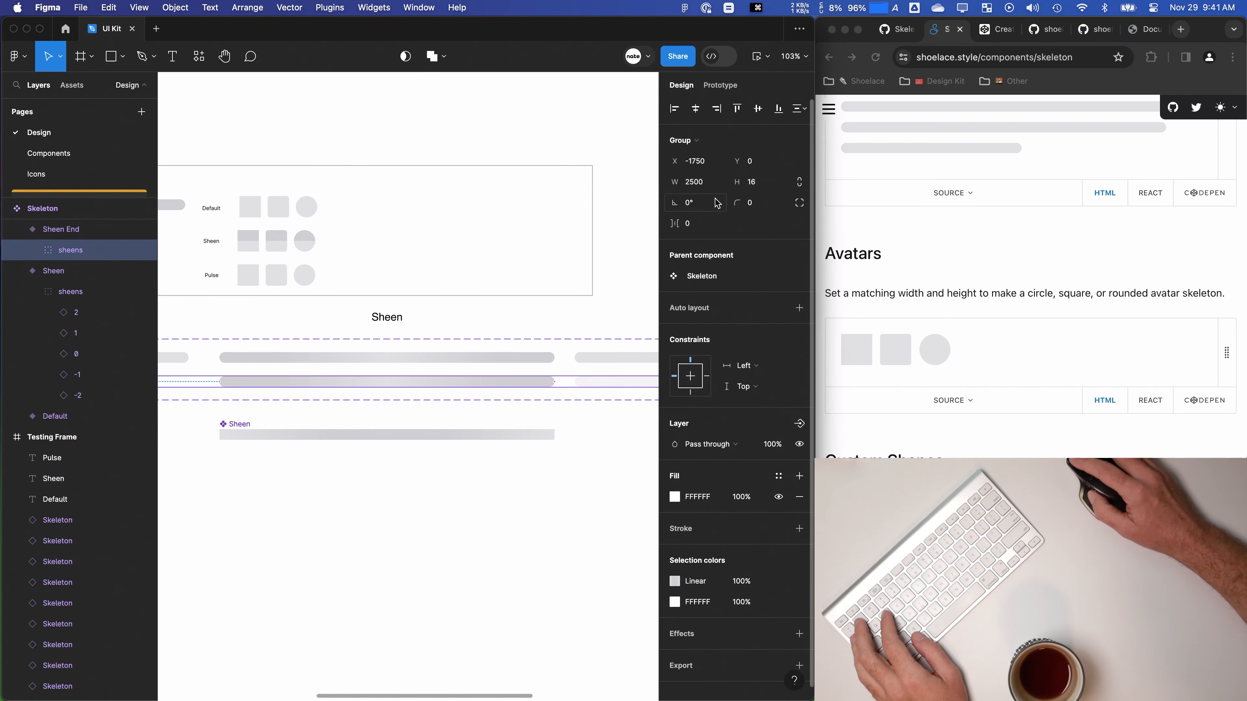
left_click(42, 232)
key("Return")
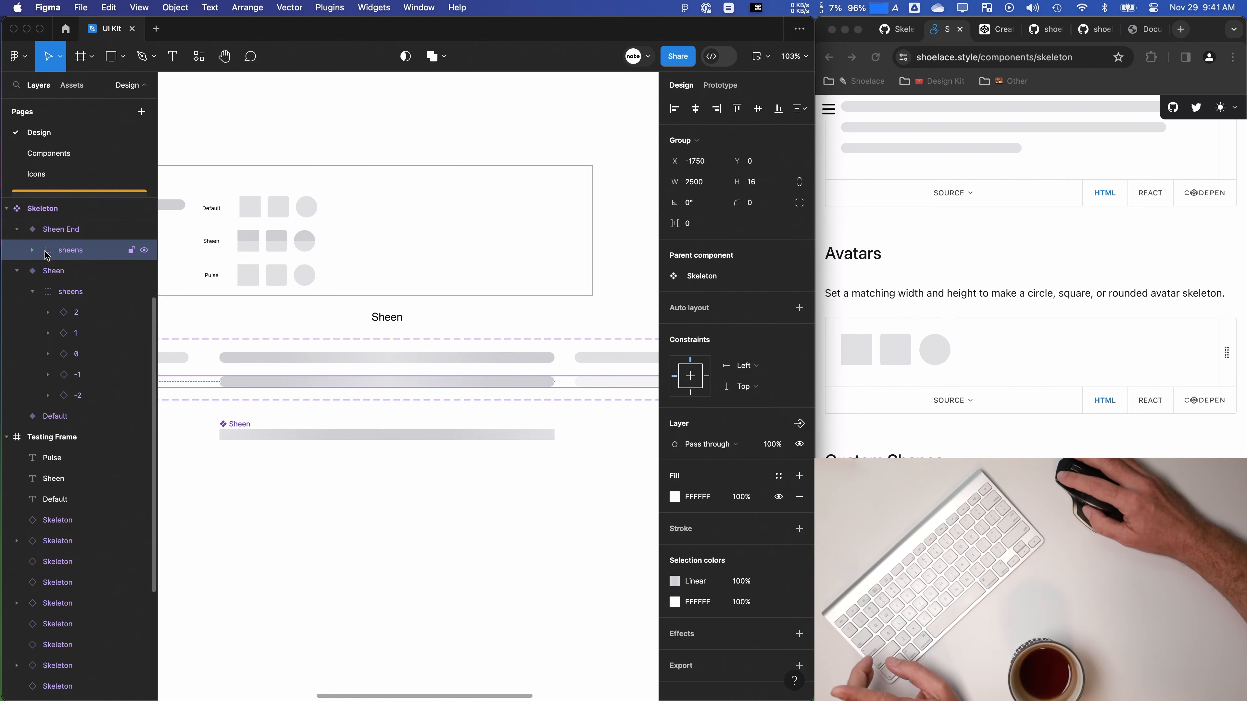
left_click(741, 365)
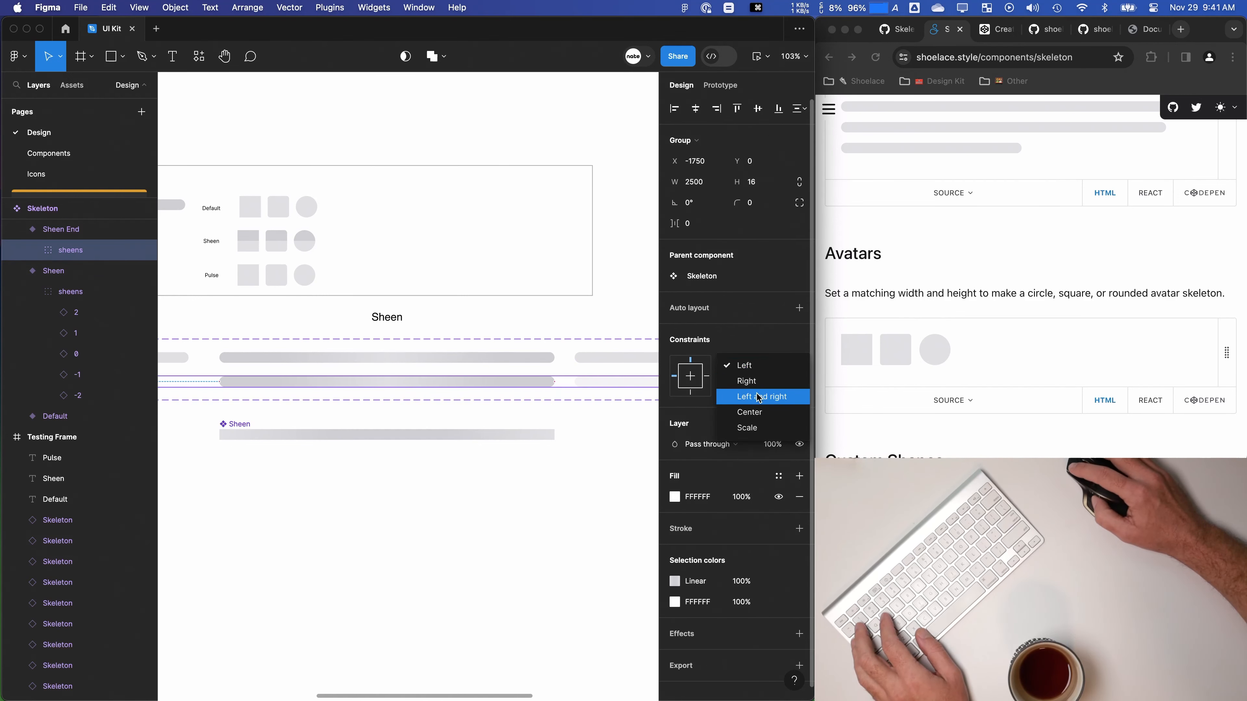
left_click(758, 397)
left_click(744, 386)
left_click(761, 418)
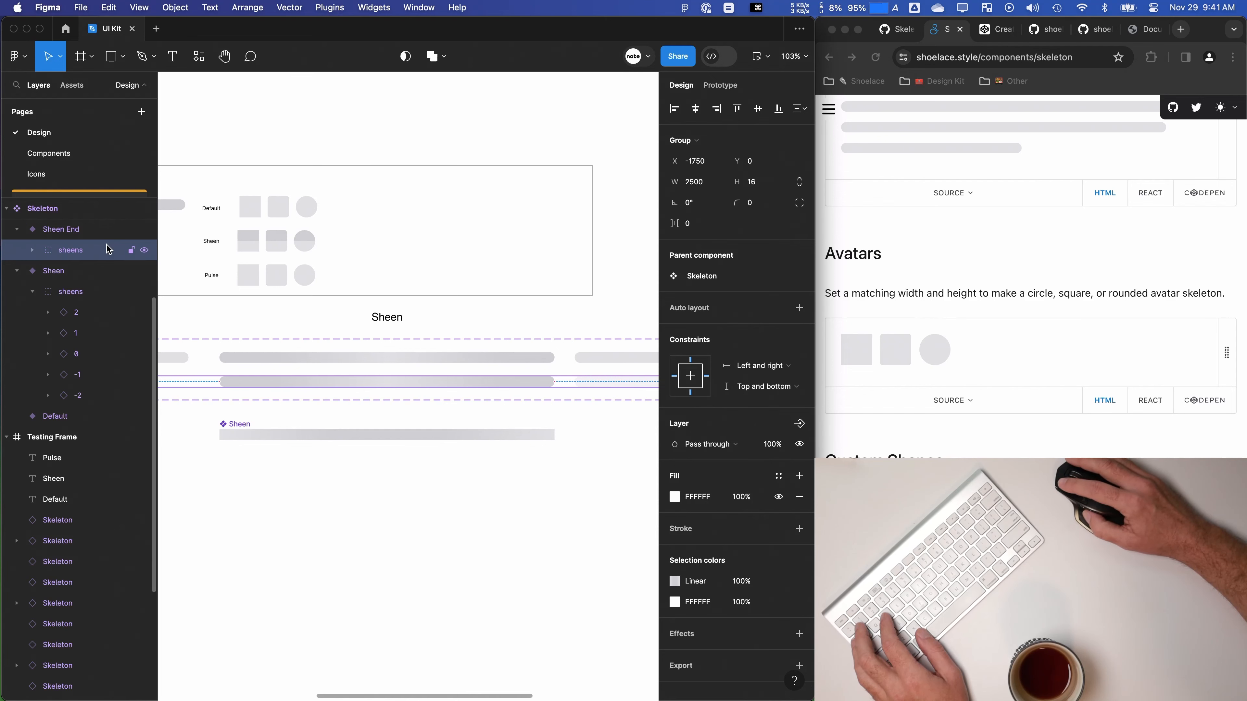
Step: Set the sheens group in the Sheen variant to Left and right and Top and bottom constraints, and deselect it
left_click(93, 291)
left_click(751, 386)
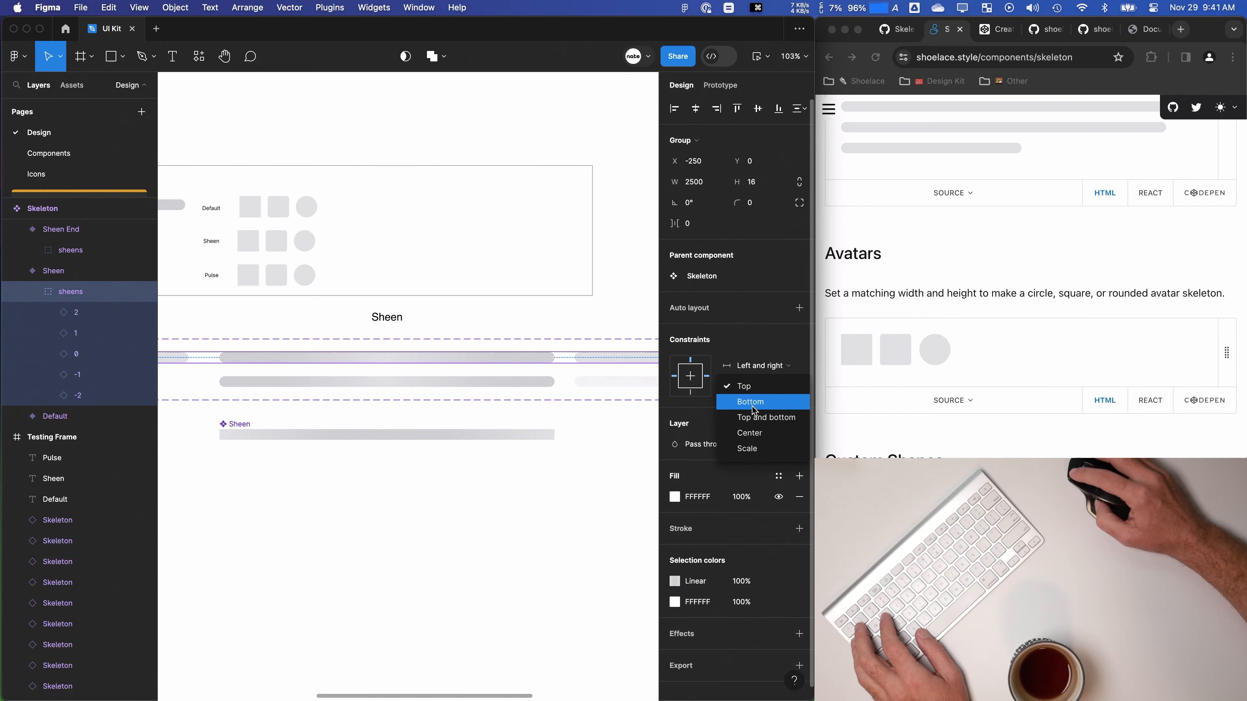
left_click(758, 417)
left_click(445, 284)
Step: Preview the Testing Frame prototype twice to examine the Sheen avatars and the long bar, closing the preview each time
scroll(412, 252, "left", 3)
left_click(757, 56)
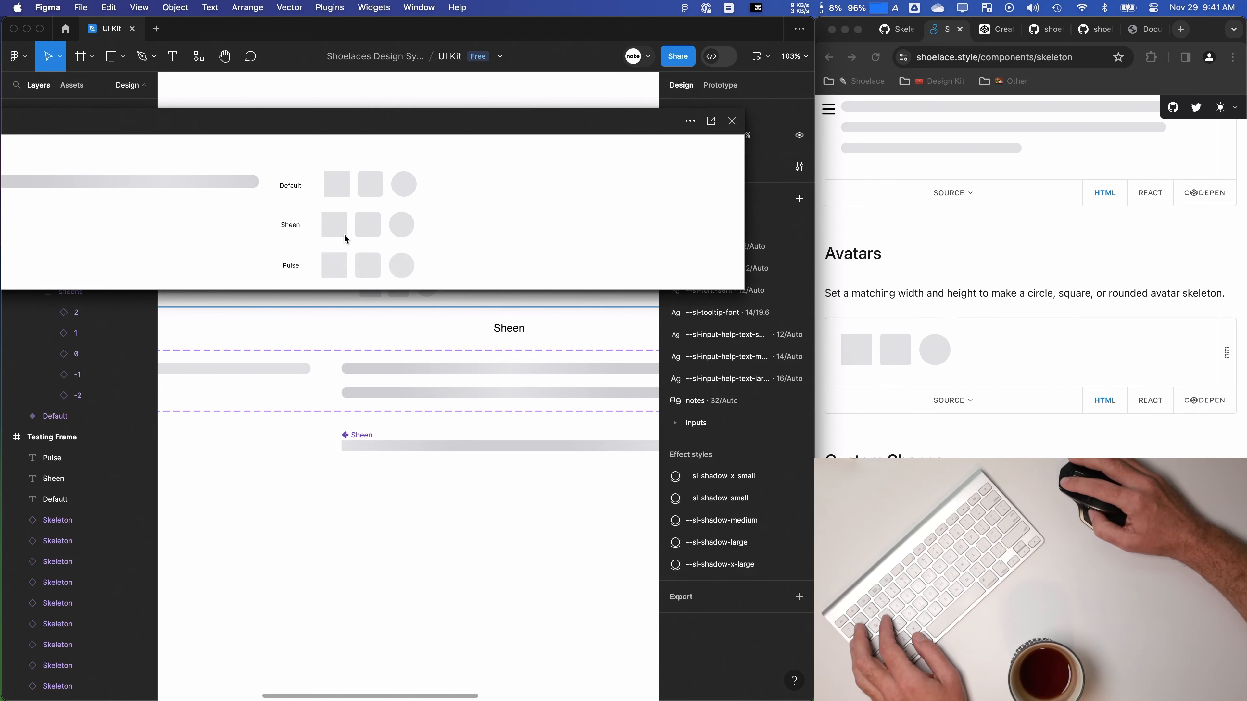
left_click(732, 121)
scroll(618, 259, "left", 5)
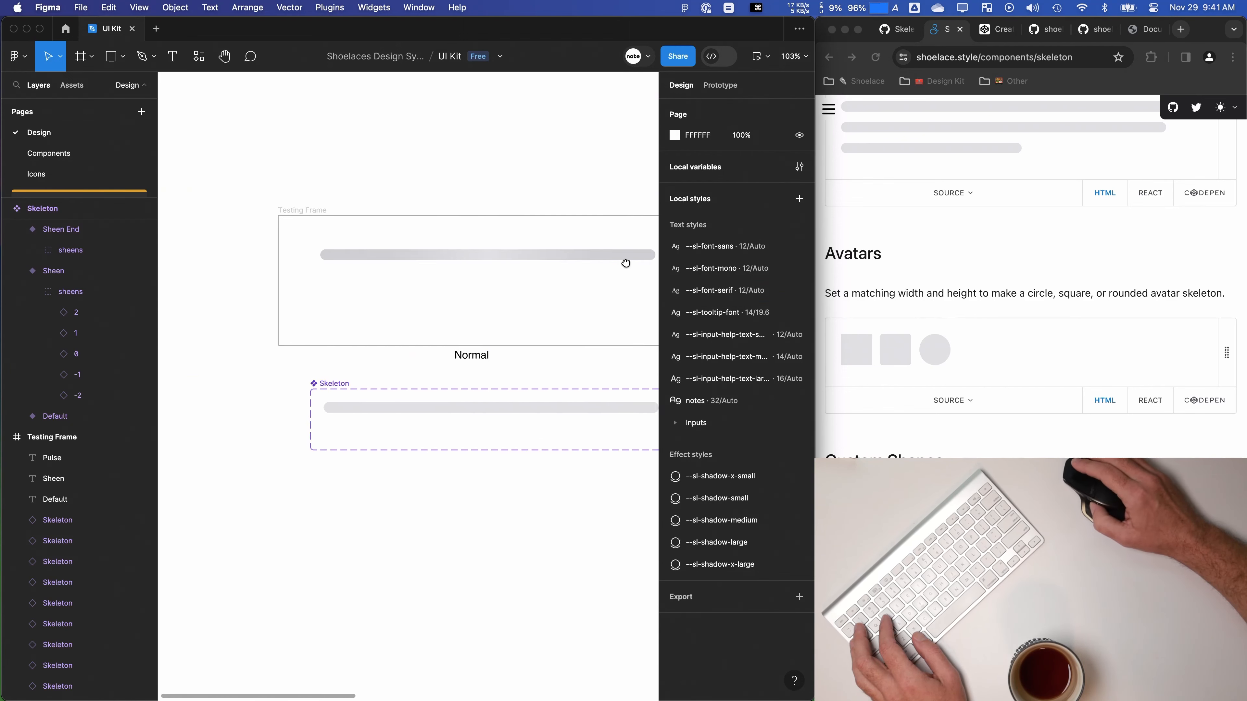
left_click(462, 265)
left_click(753, 58)
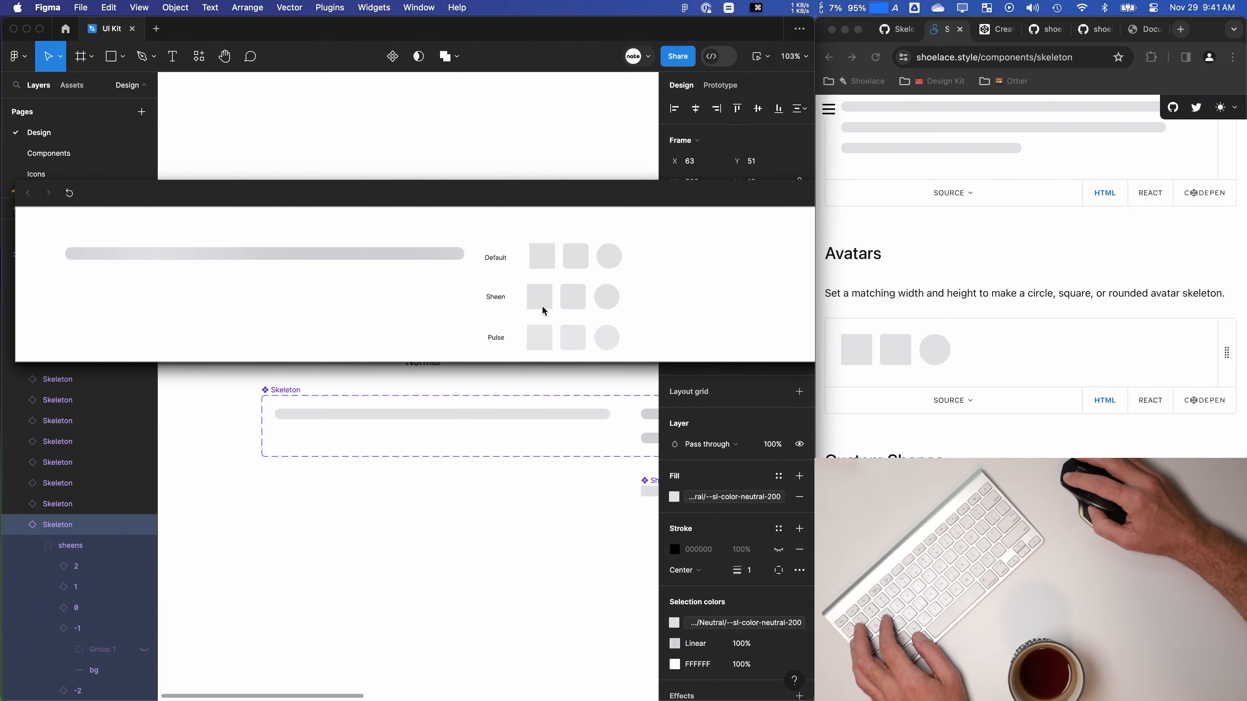
left_click_drag(607, 198, 428, 183)
left_click(755, 180)
Step: Inspect the Sheen End variant and the height of the standalone Sheen component, then close that component's prototype preview
left_click_drag(485, 401, 128, 342)
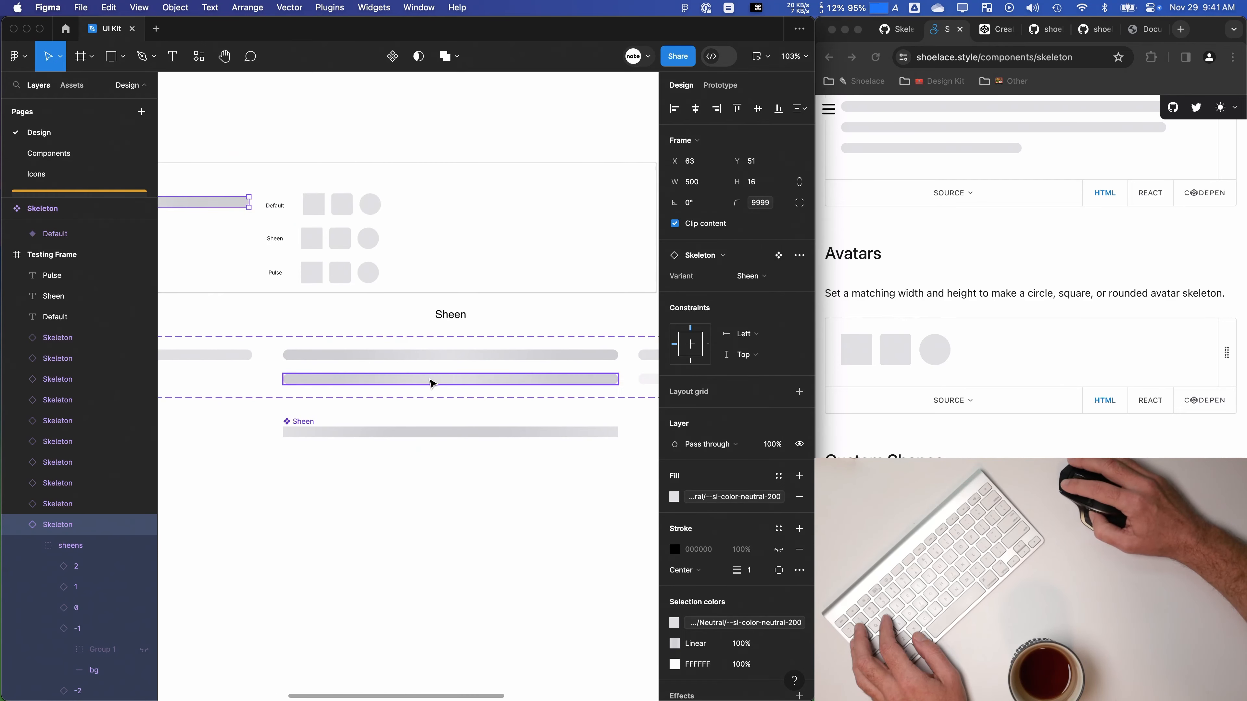
left_click(428, 379)
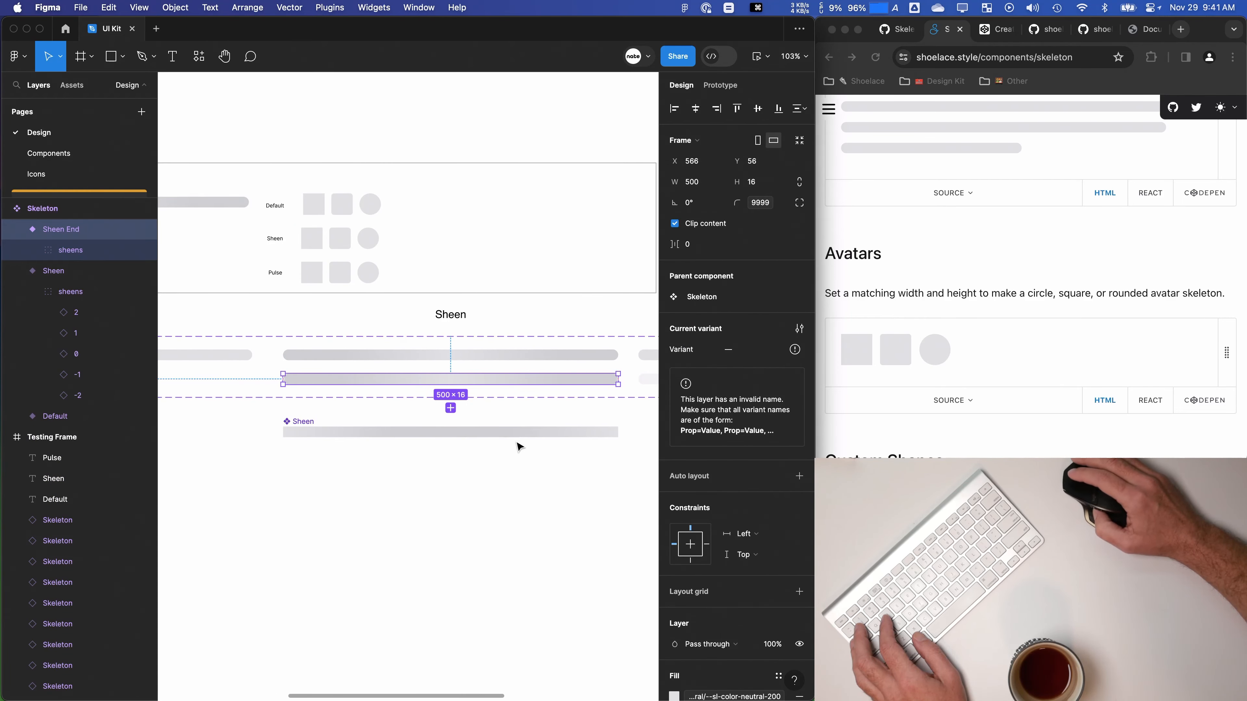
scroll(519, 446, "down", 1)
left_click(515, 398)
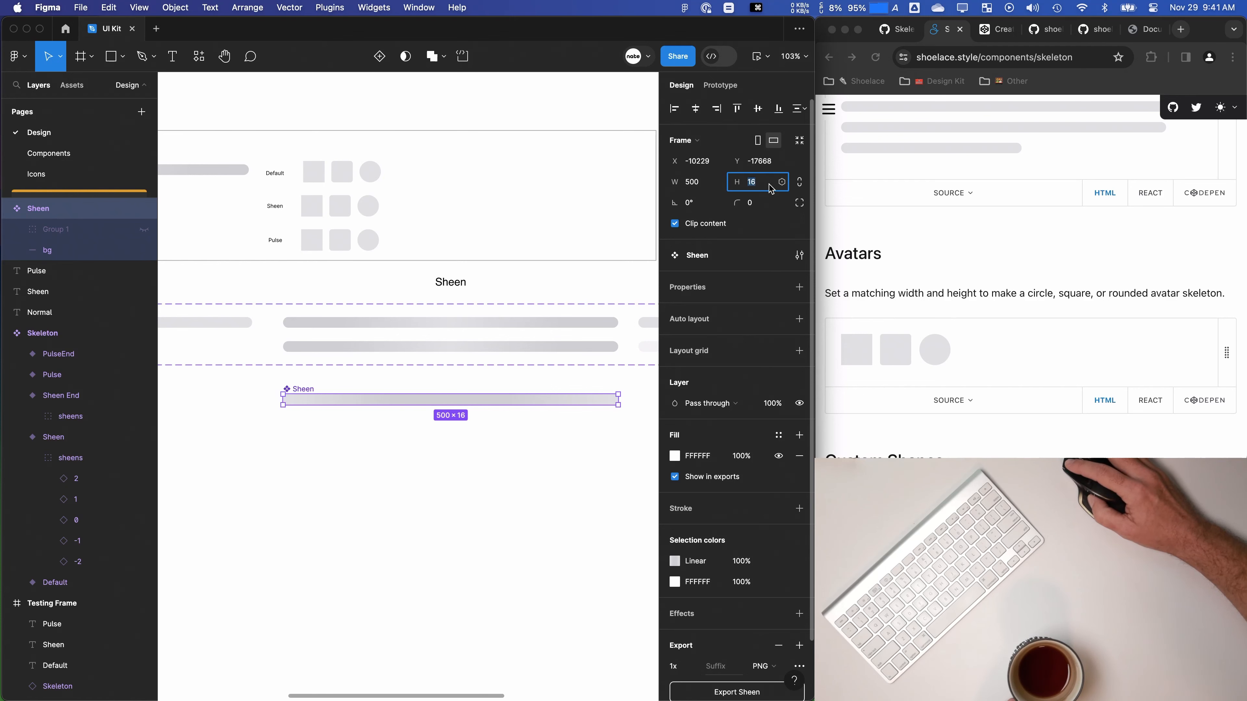
left_click(484, 563)
left_click(308, 394)
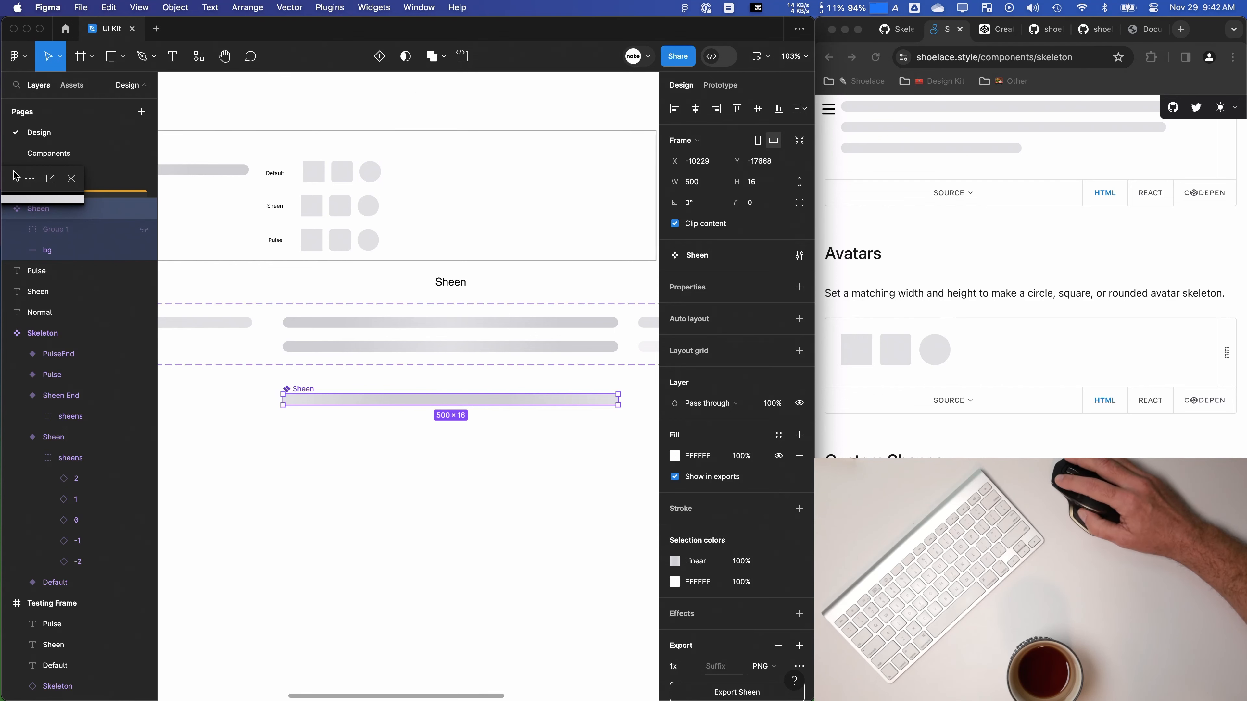
left_click_drag(13, 171, 480, 240)
left_click(536, 246)
Step: Preview the Testing Frame in an enlarged prototype window to examine how the sheen fills the avatar shapes
left_click(445, 323)
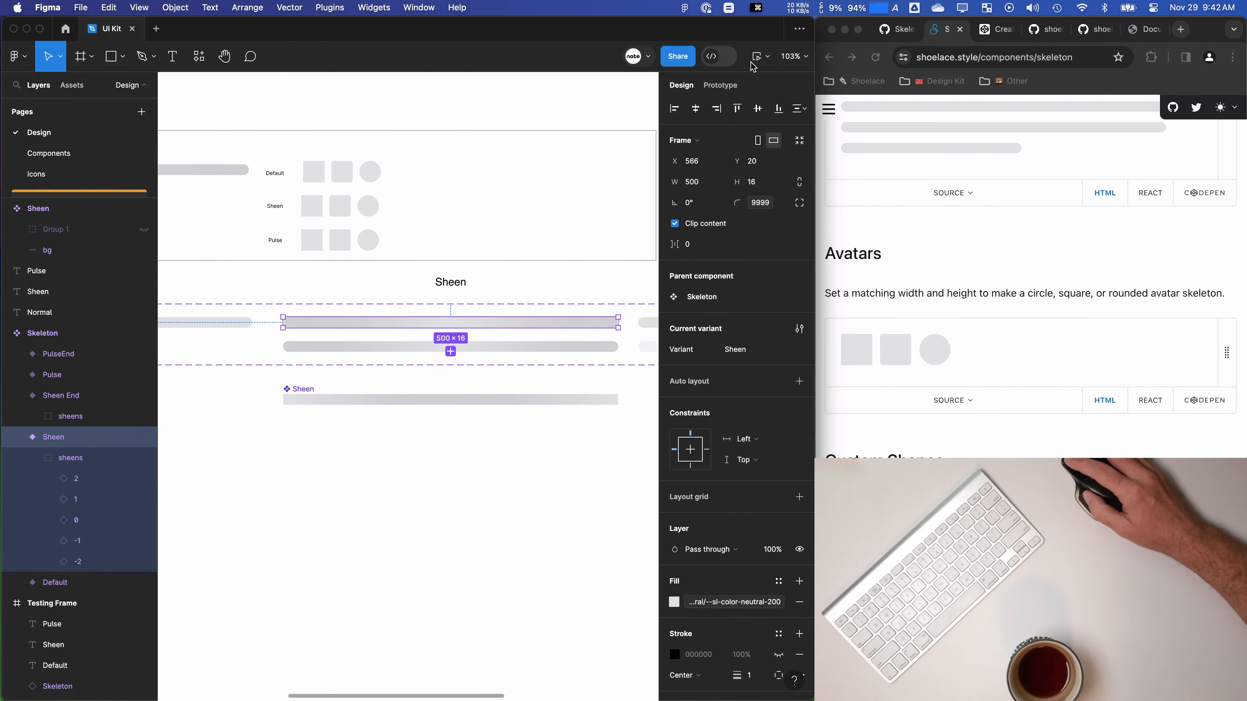
left_click(761, 55)
left_click(751, 104)
left_click_drag(479, 243, 428, 111)
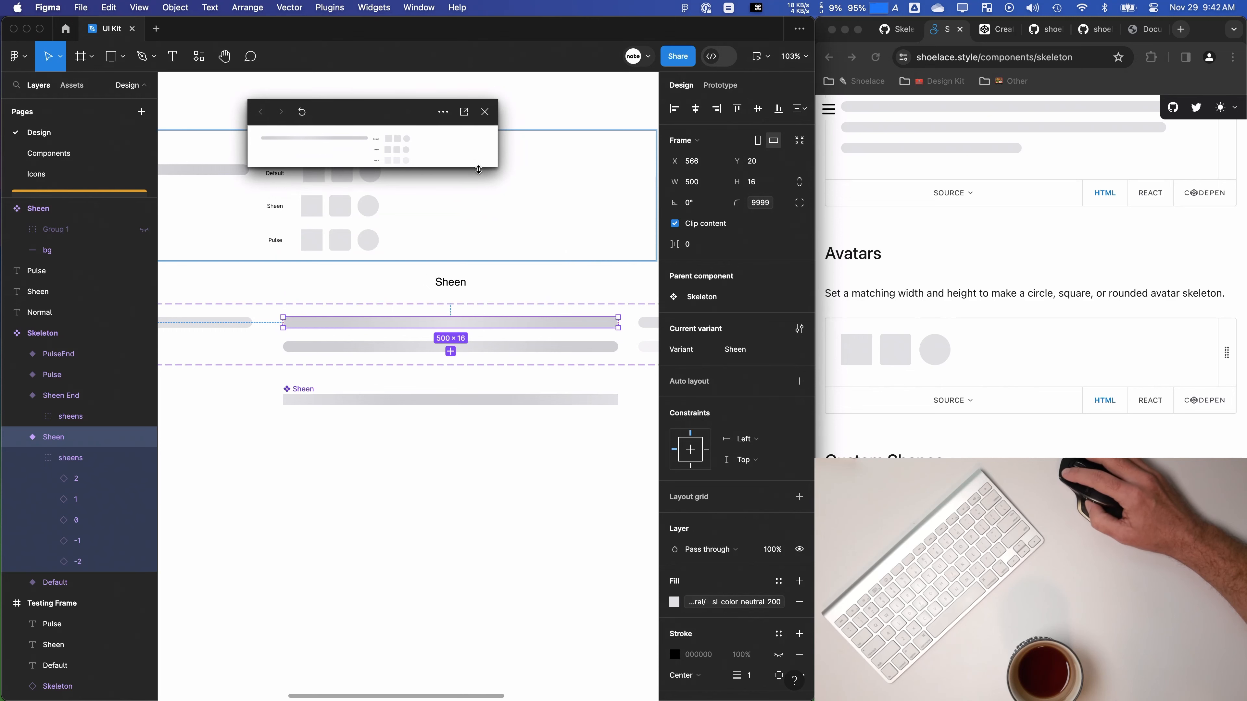
left_click_drag(497, 167, 855, 227)
left_click_drag(580, 118, 266, 134)
left_click_drag(538, 242, 811, 475)
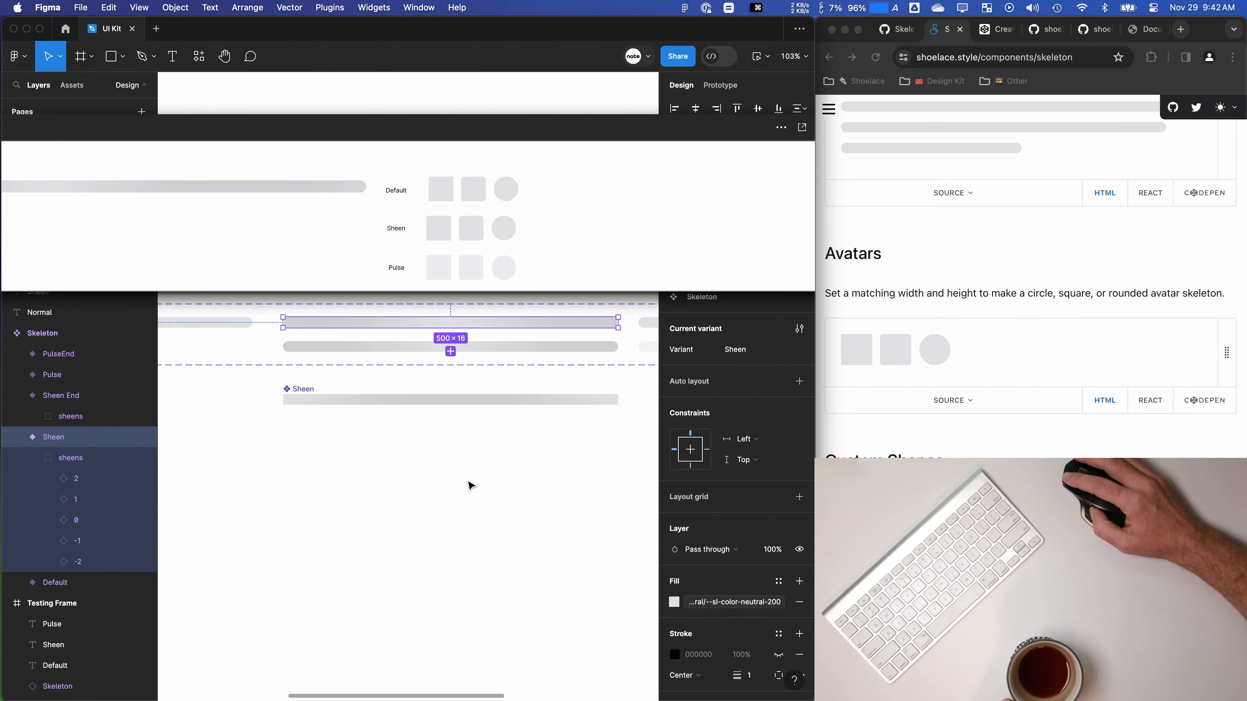
Step: Check the constraints of the sheens group in the Sheen End variant and add auto layout to the Sheen End variant
key("Return")
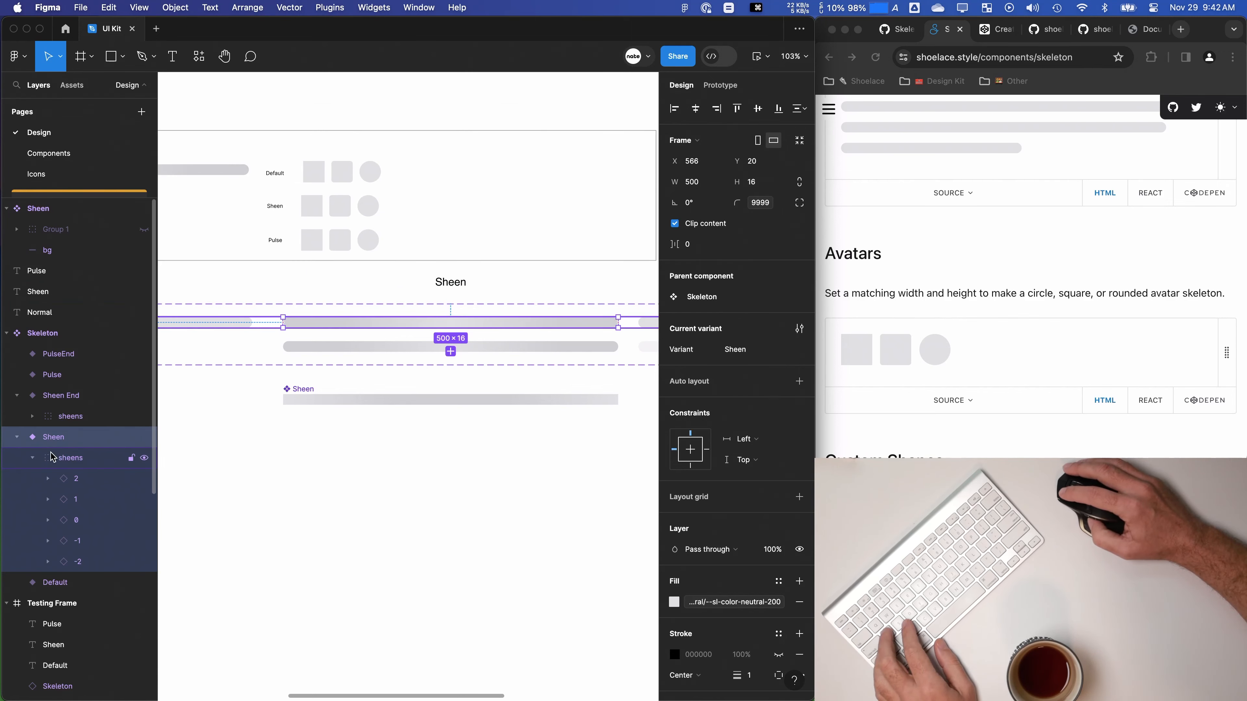
left_click(70, 416)
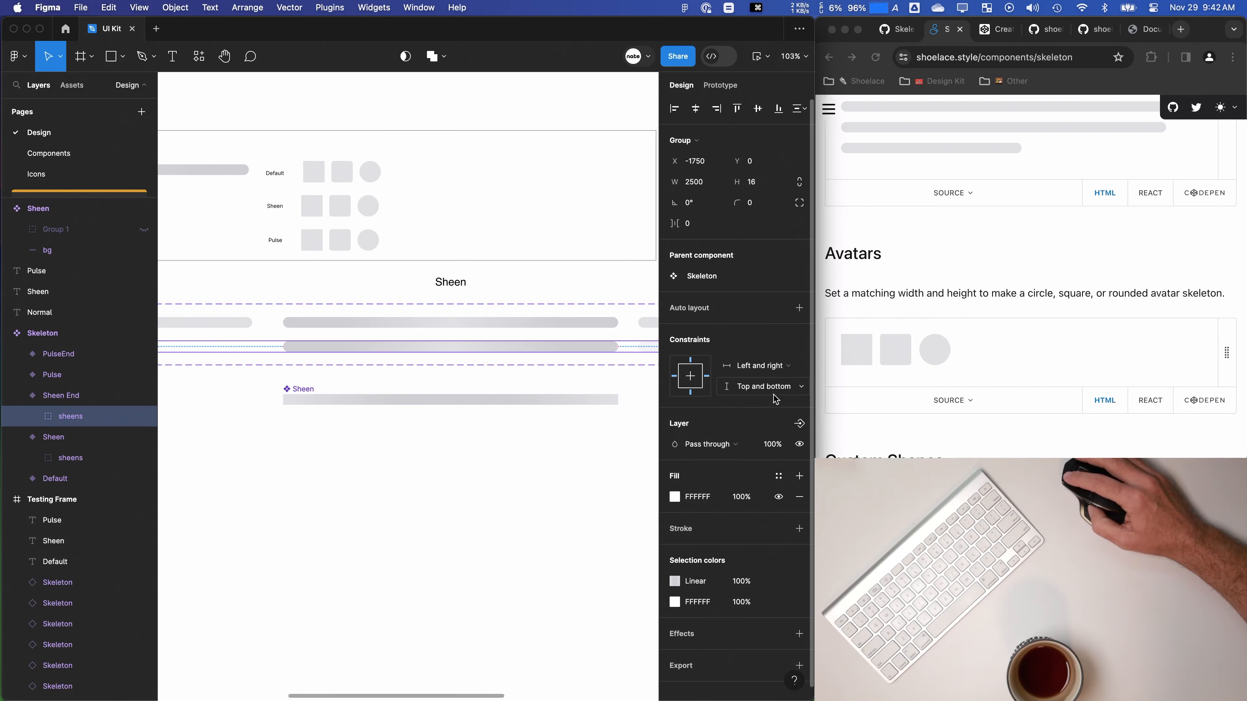
left_click(149, 401)
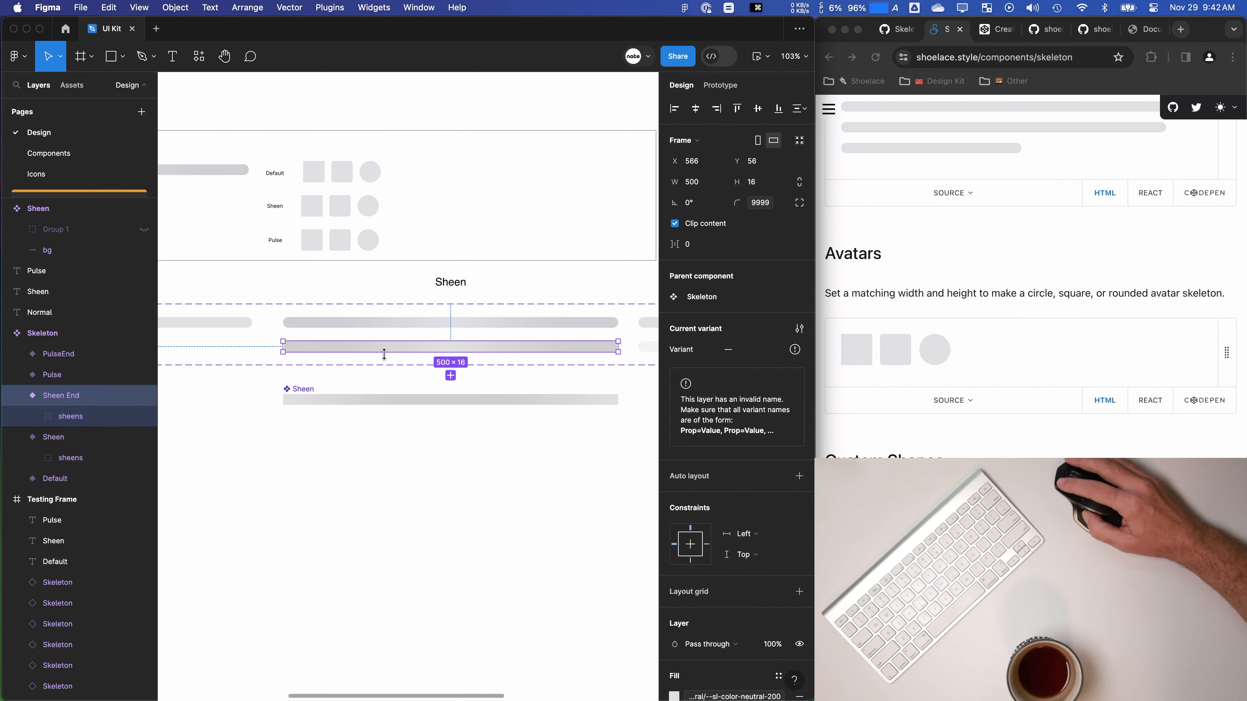
left_click(799, 476)
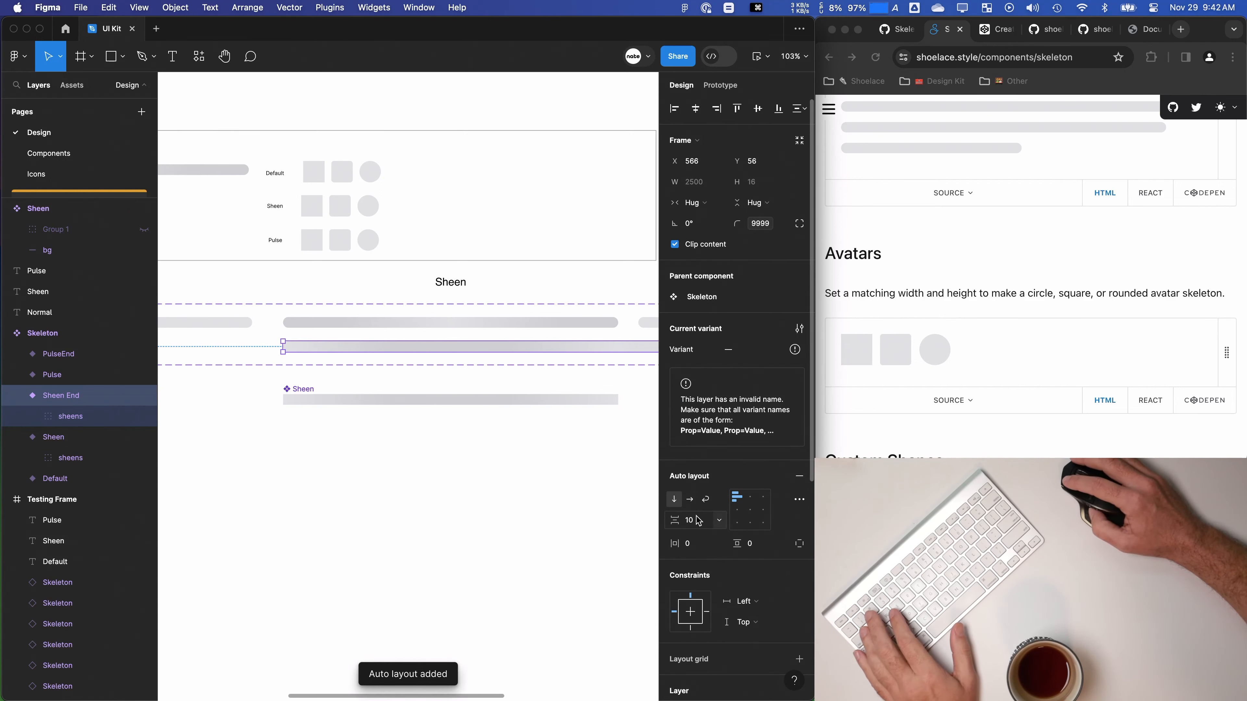
left_click(696, 520)
key("Escape")
Step: Add auto layout to the sheens group inside the Sheen variant
left_click(51, 461)
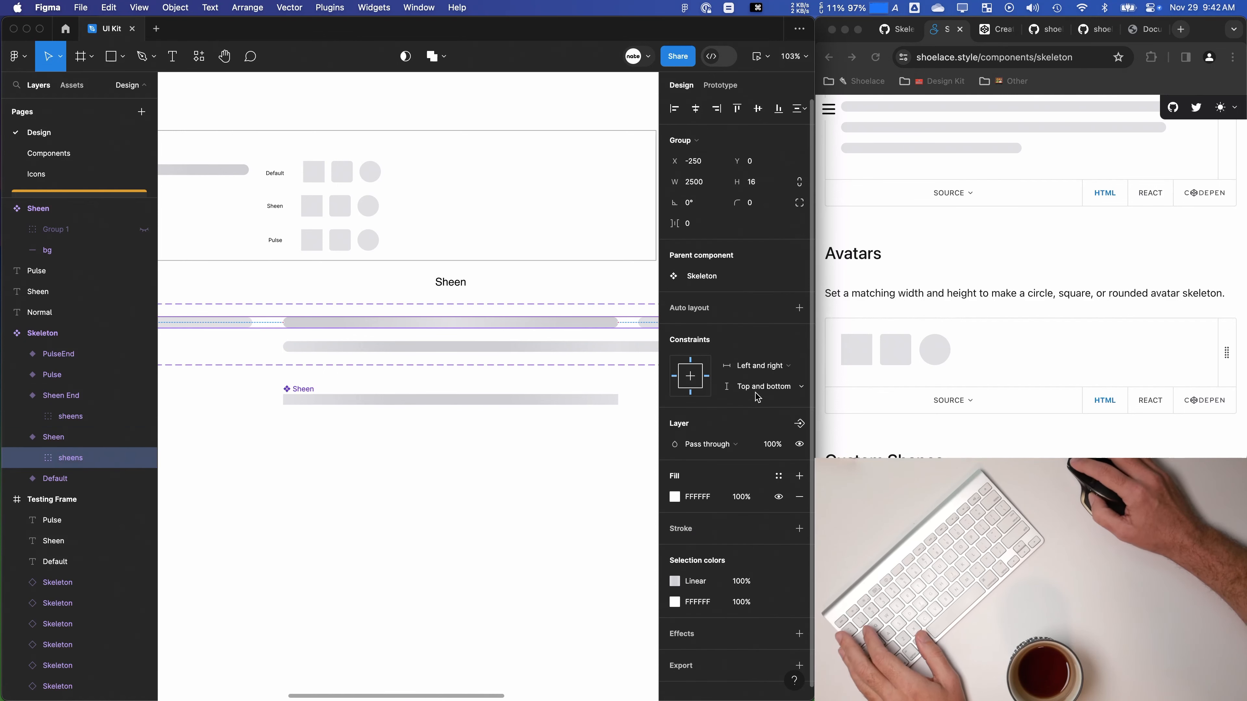
left_click(799, 309)
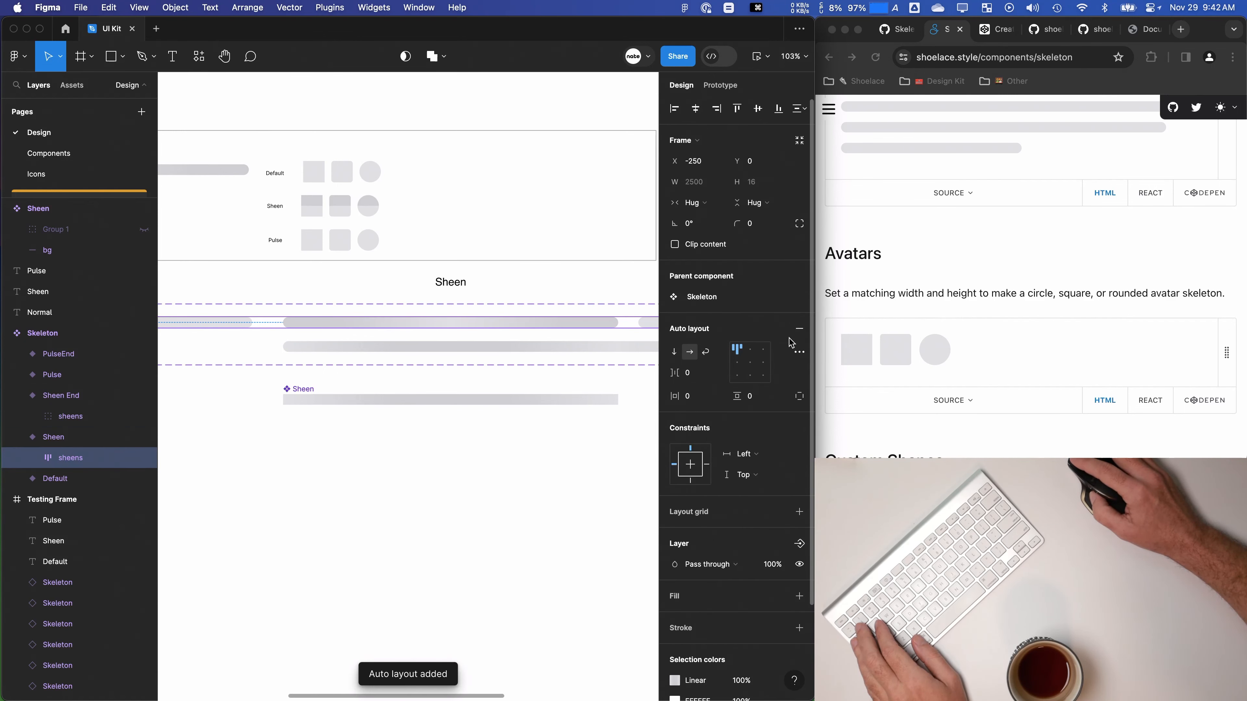
scroll(431, 447, "down", 5)
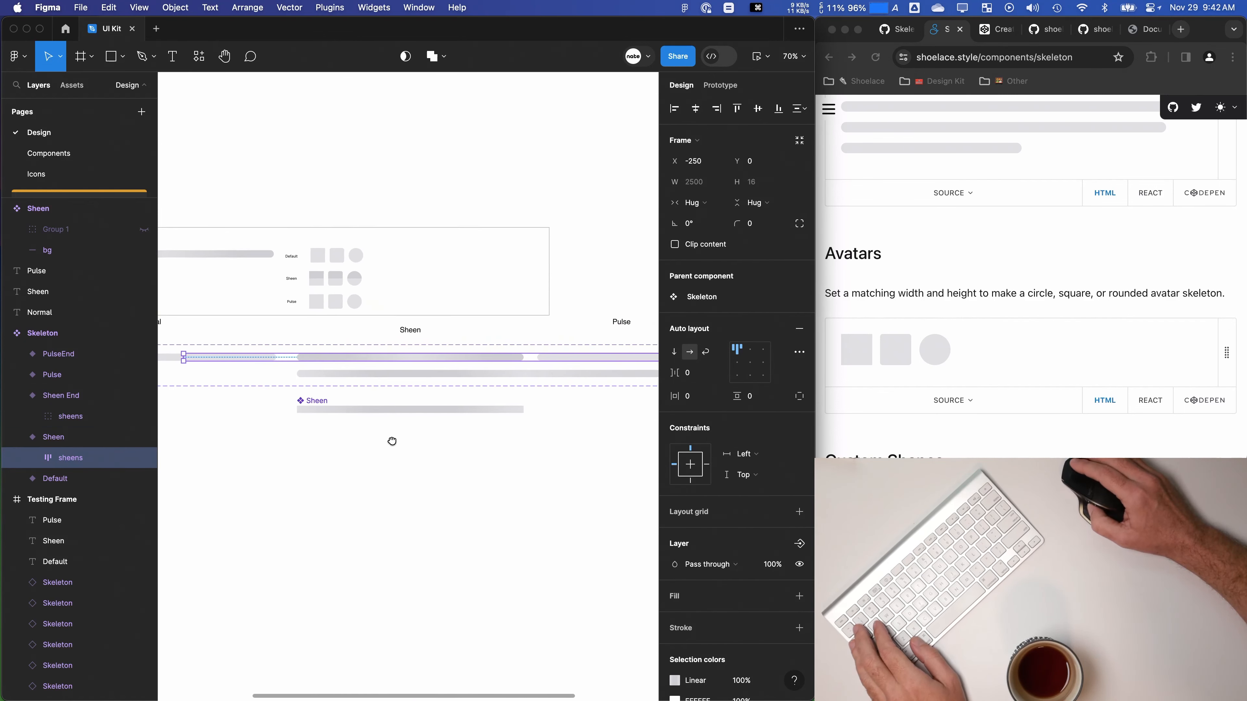
Step: Set the height of all five sheen instances, -2 to 2, in the Sheen variant to Fill container
left_click(32, 459)
left_click(63, 481)
key("super+a")
left_click(764, 204)
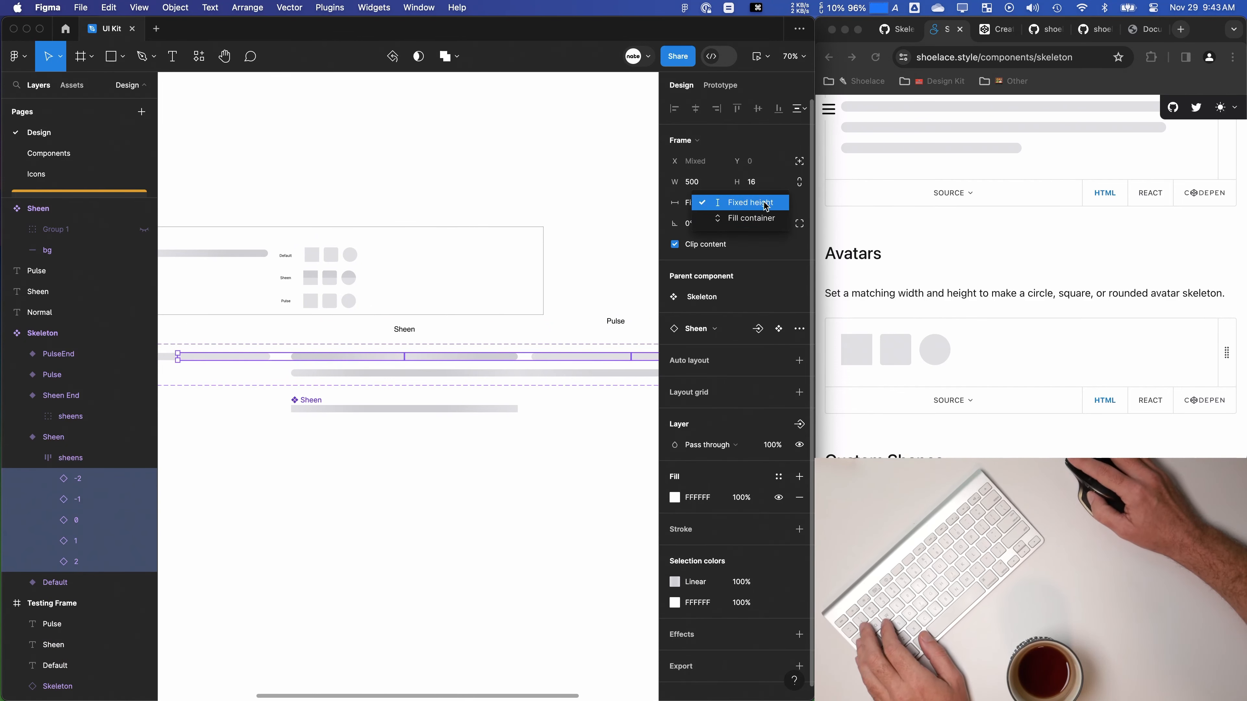
left_click(765, 203)
Step: Set the height of the sheens group in the Sheen End variant to Fill container
left_click(34, 416)
left_click(49, 417)
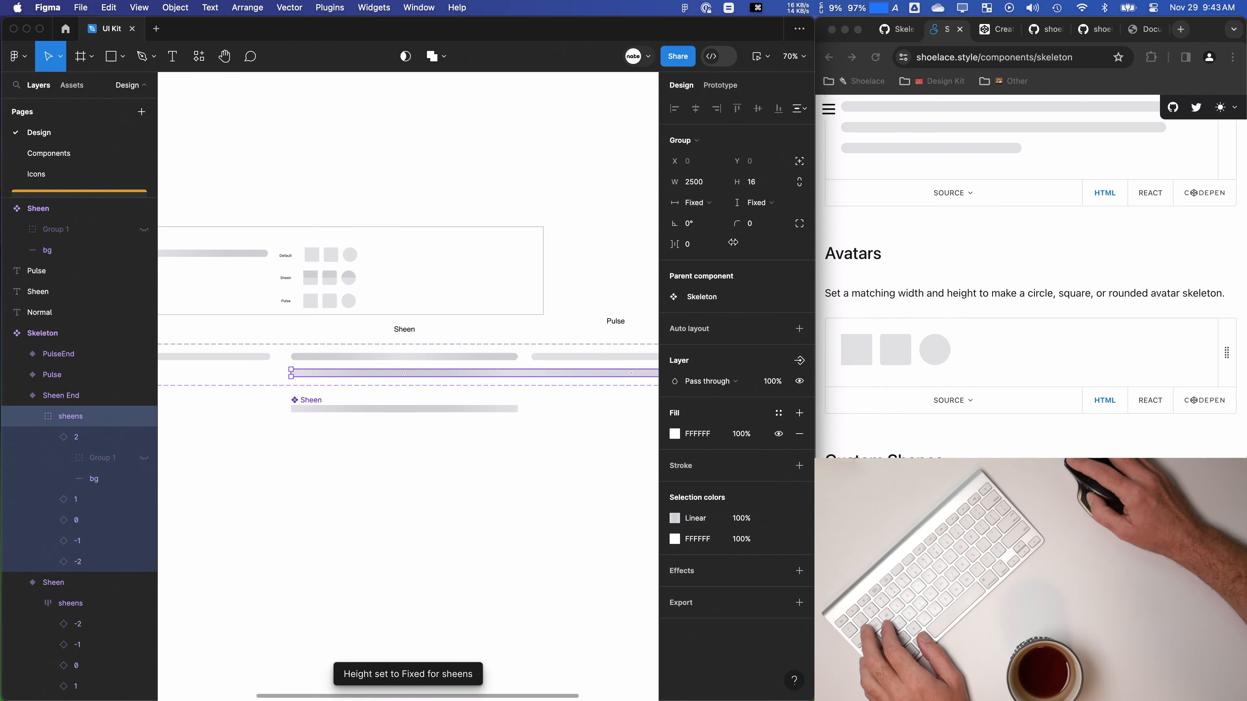
left_click(762, 203)
left_click(765, 218)
left_click(495, 181)
Step: Inspect the square Sheen avatar in the Testing Frame, then collapse that frame's layers to find the Sheen variant's layers
left_click(336, 253)
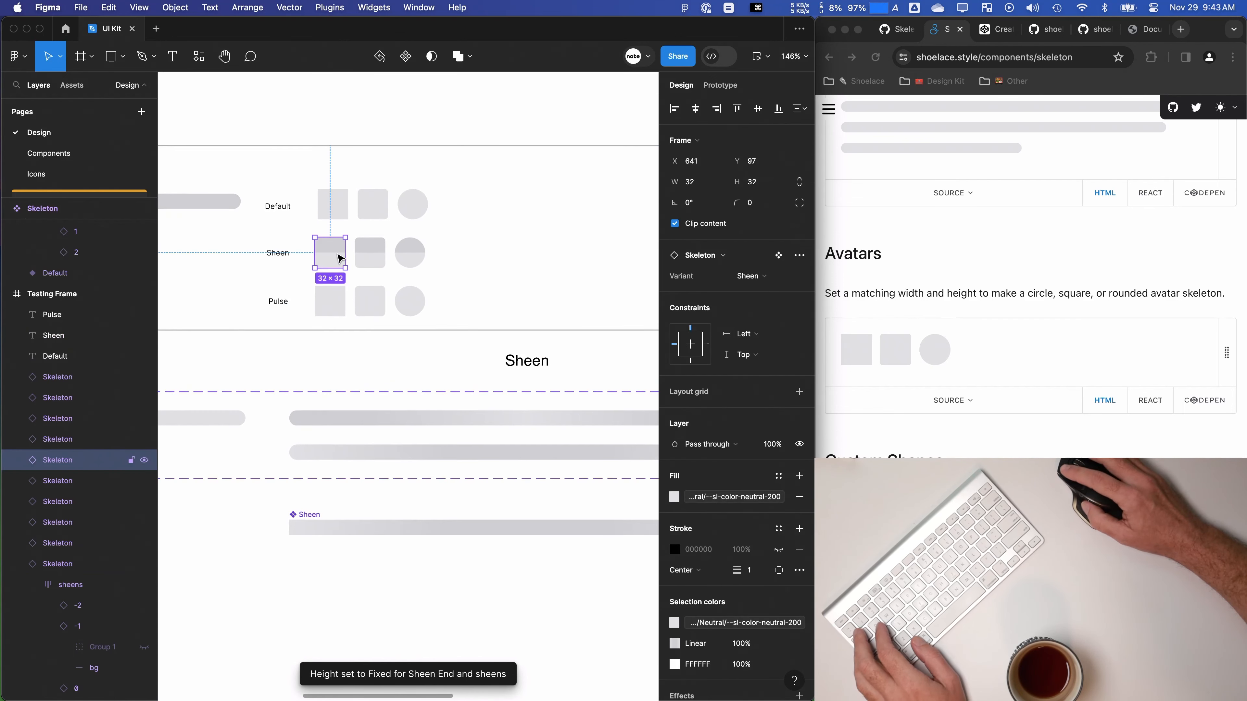
scroll(56, 504, "down", 1)
scroll(49, 442, "up", 2)
left_click(7, 326)
scroll(51, 328, "up", 4)
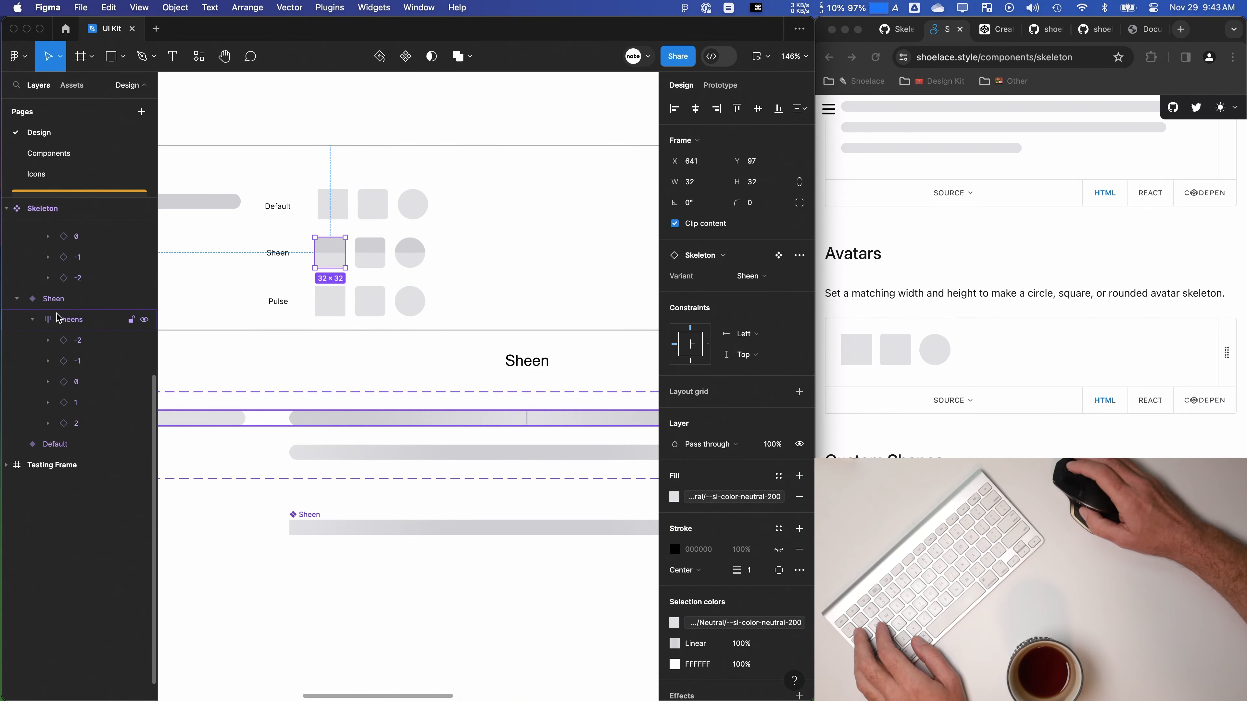
left_click_drag(422, 407, 325, 384)
scroll(328, 384, "down", 3)
Step: Set the vertical constraint of the sheens frame in the Sheen variant to Top and bottom after checking its sizing options
left_click(58, 371)
left_click(699, 202)
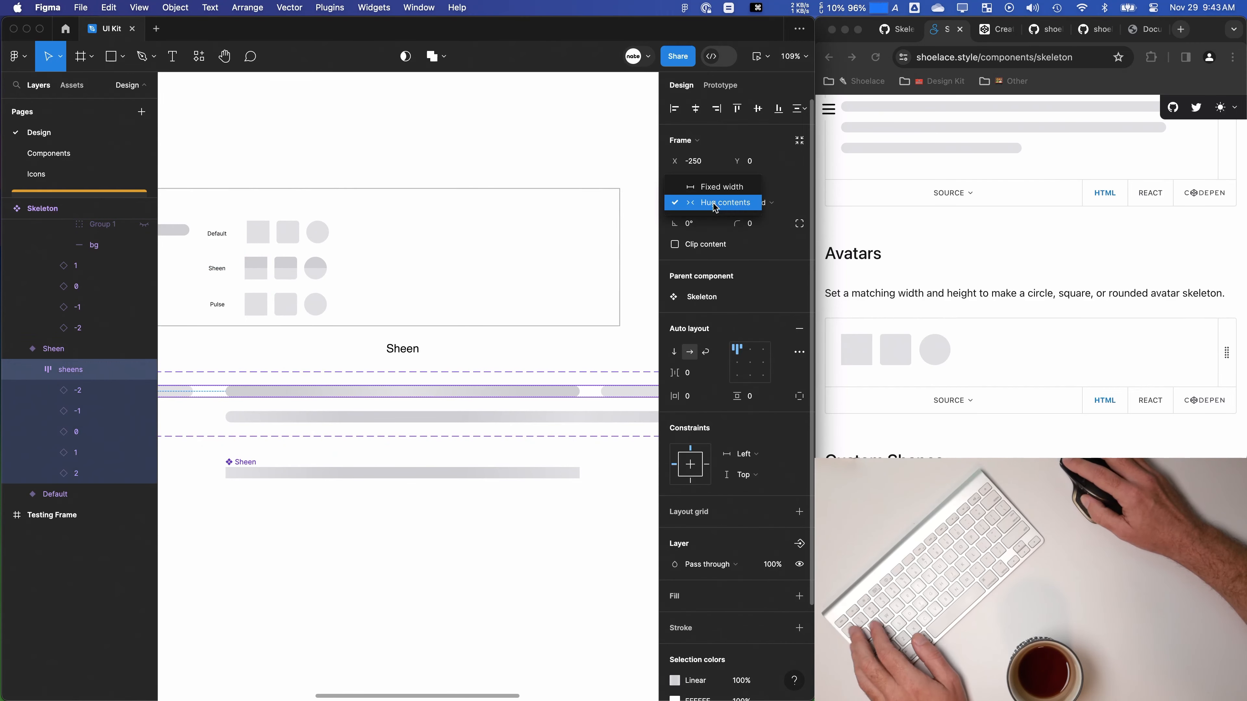
key("Escape")
left_click(759, 203)
key("Escape")
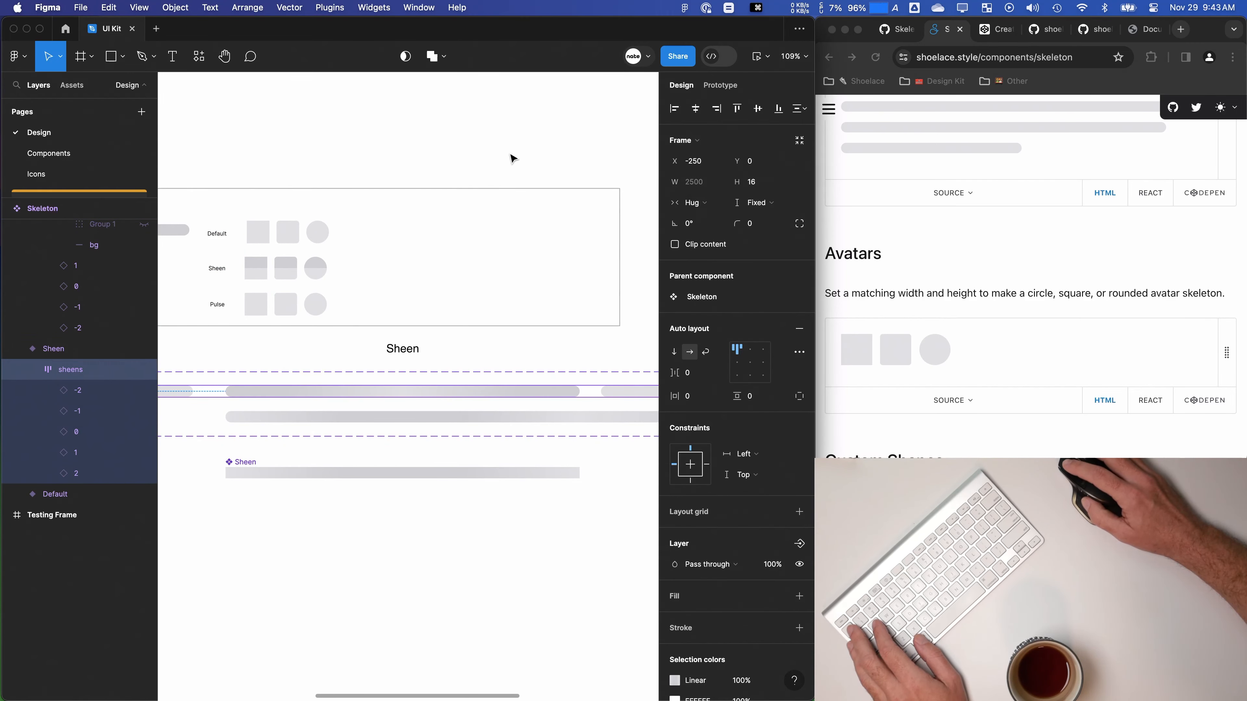
scroll(409, 354, "left", 1)
left_click(756, 454)
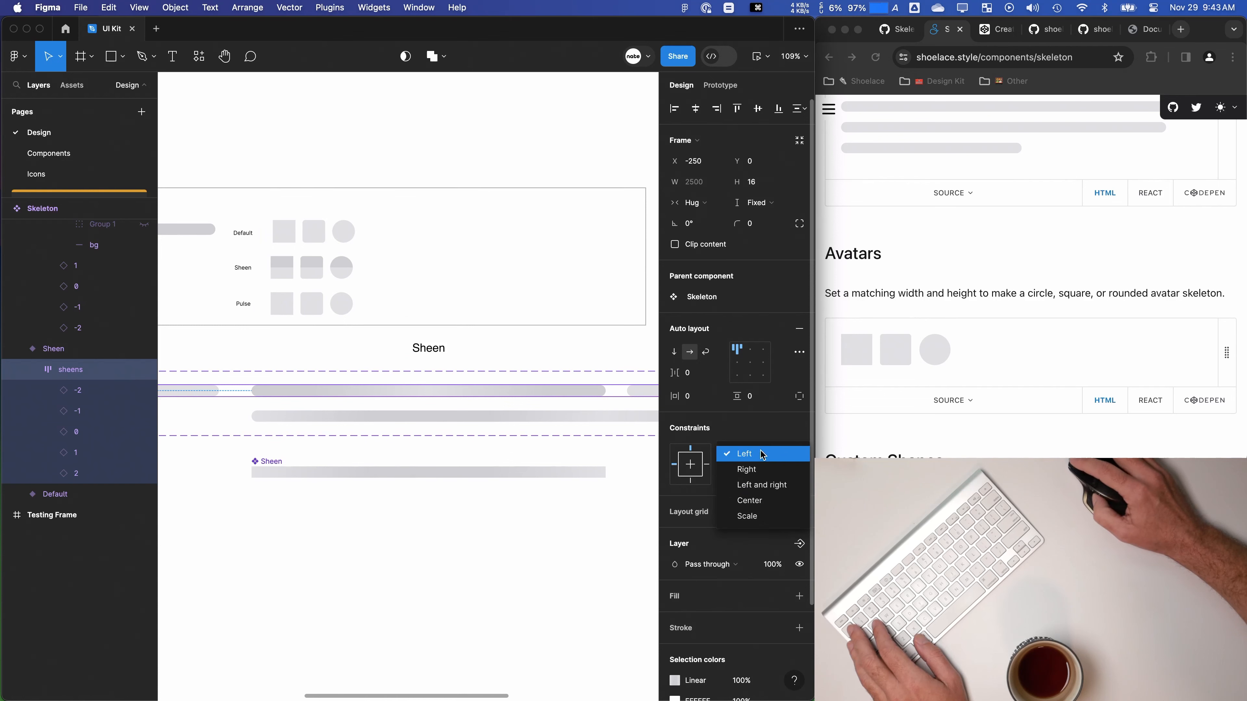
left_click(705, 536)
left_click(758, 475)
left_click(761, 507)
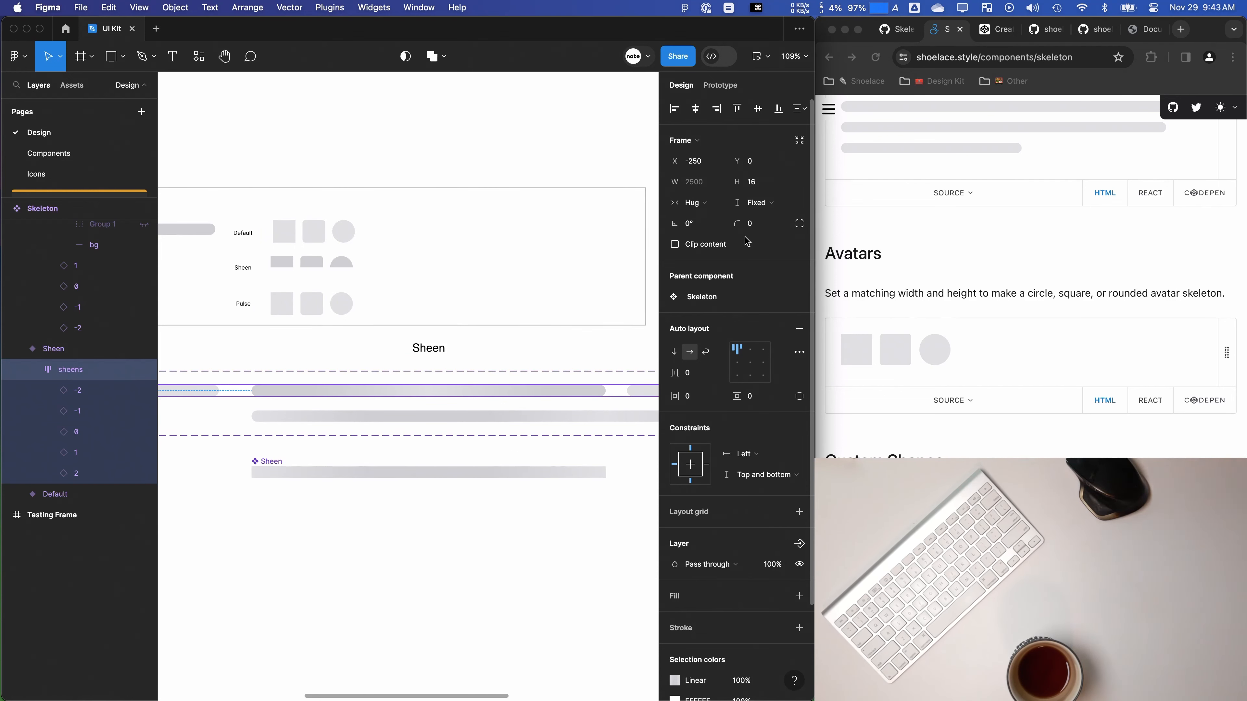
Step: Remove auto layout from the sheens frame in the Sheen variant and set its five instances' vertical constraints to Top and bottom
left_click(76, 395)
left_click(73, 370)
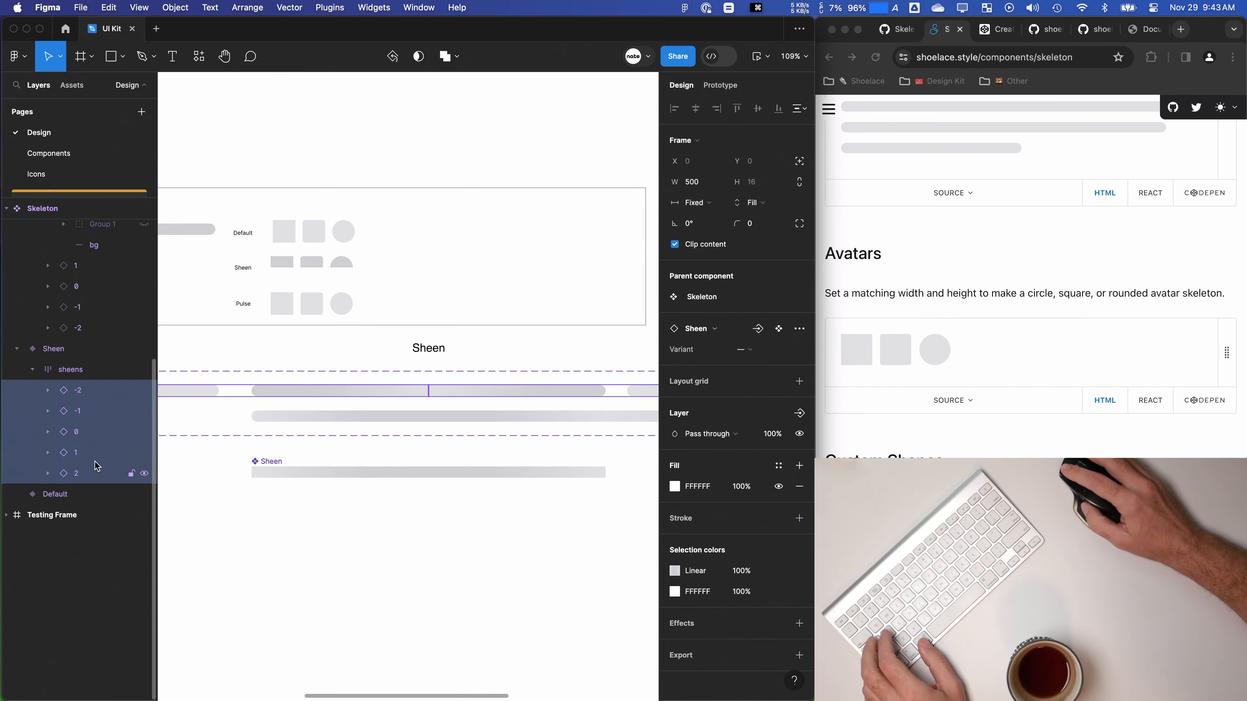
left_click(77, 395)
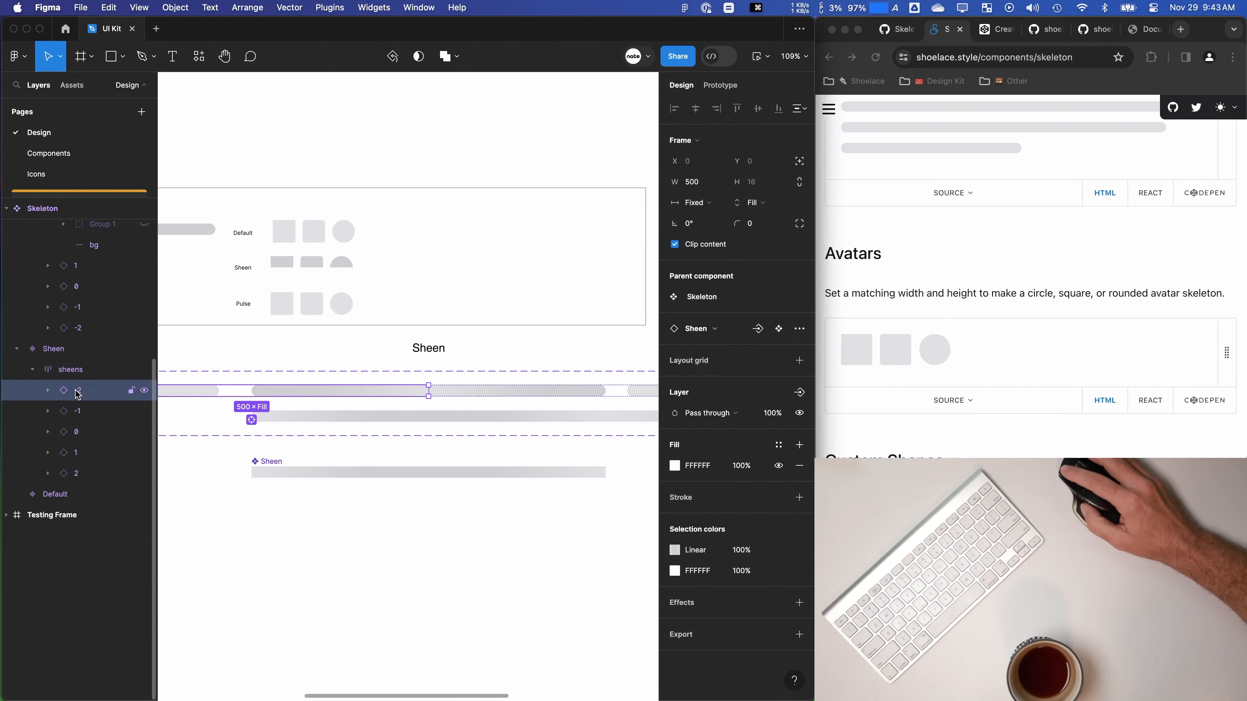
left_click(78, 473, "shift")
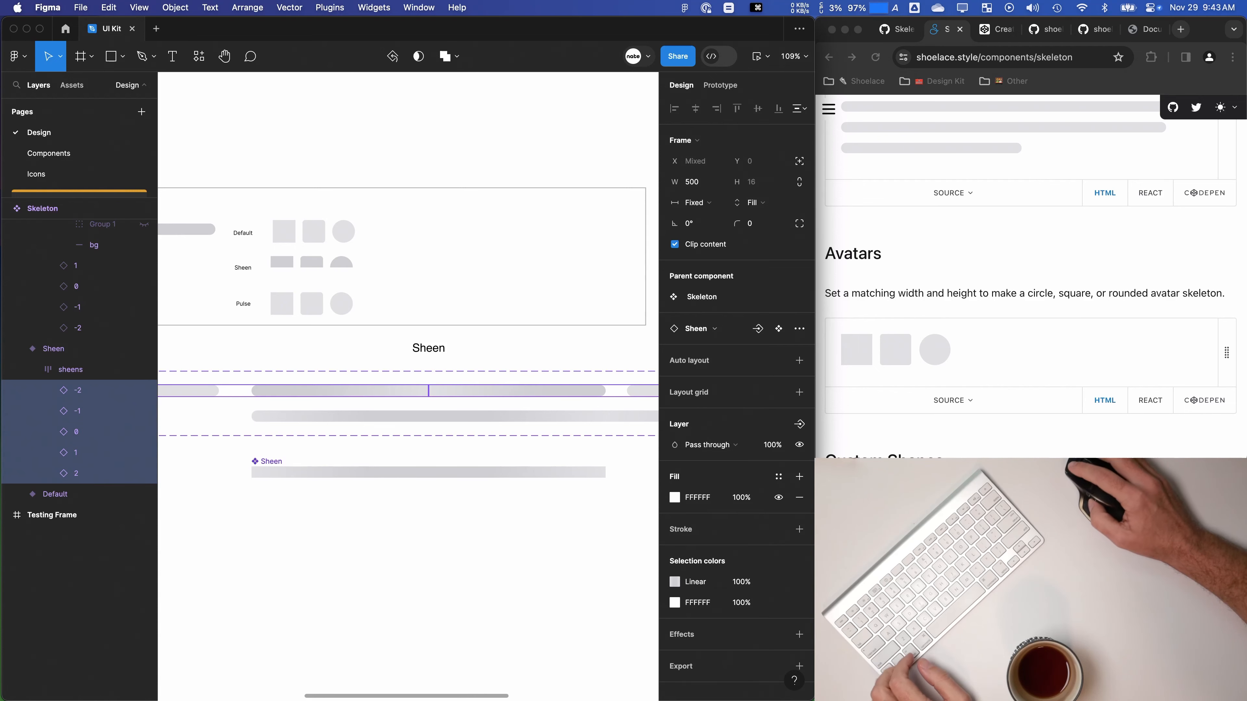
left_click(71, 370)
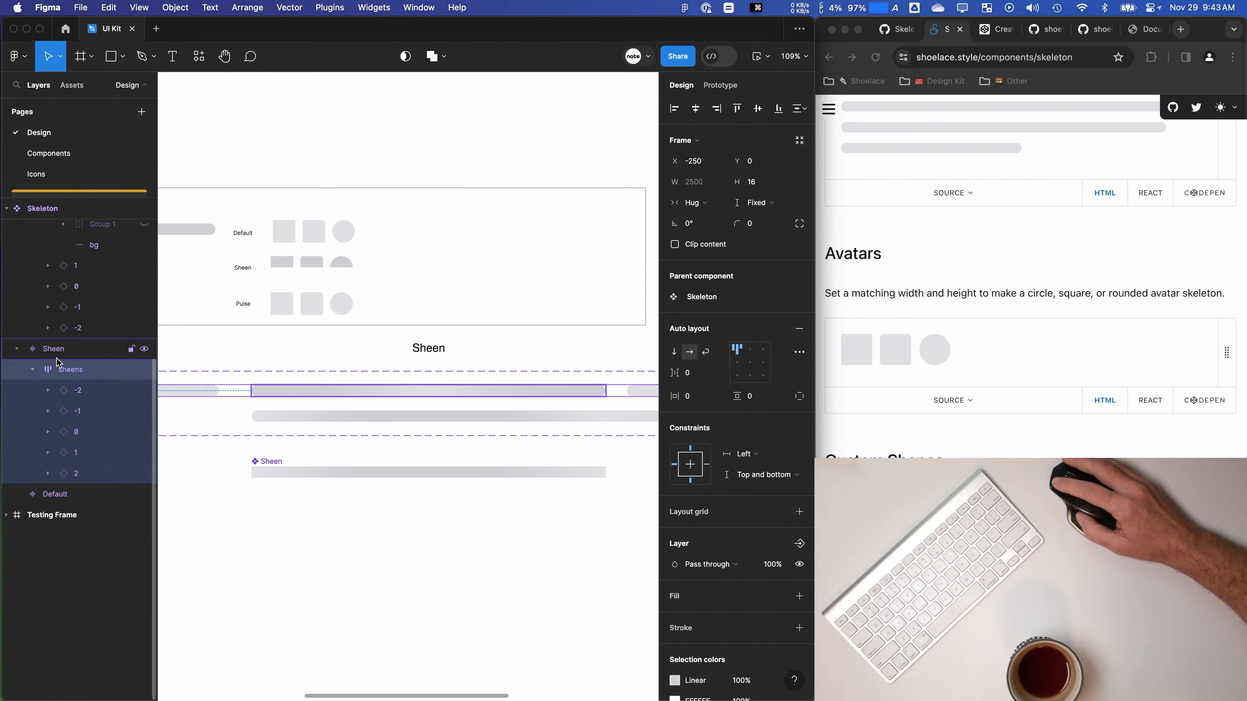
key("shift+alt+a")
left_click(79, 391)
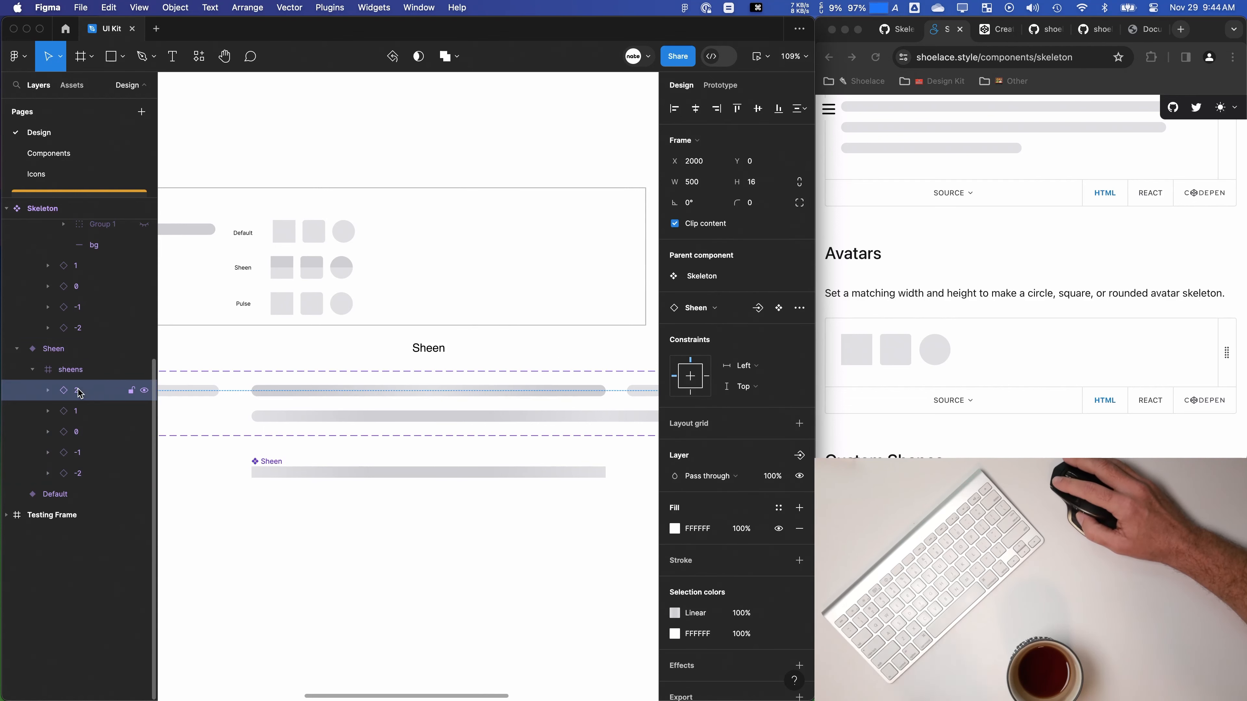
left_click(96, 481, "shift")
left_click(744, 438)
left_click(746, 471)
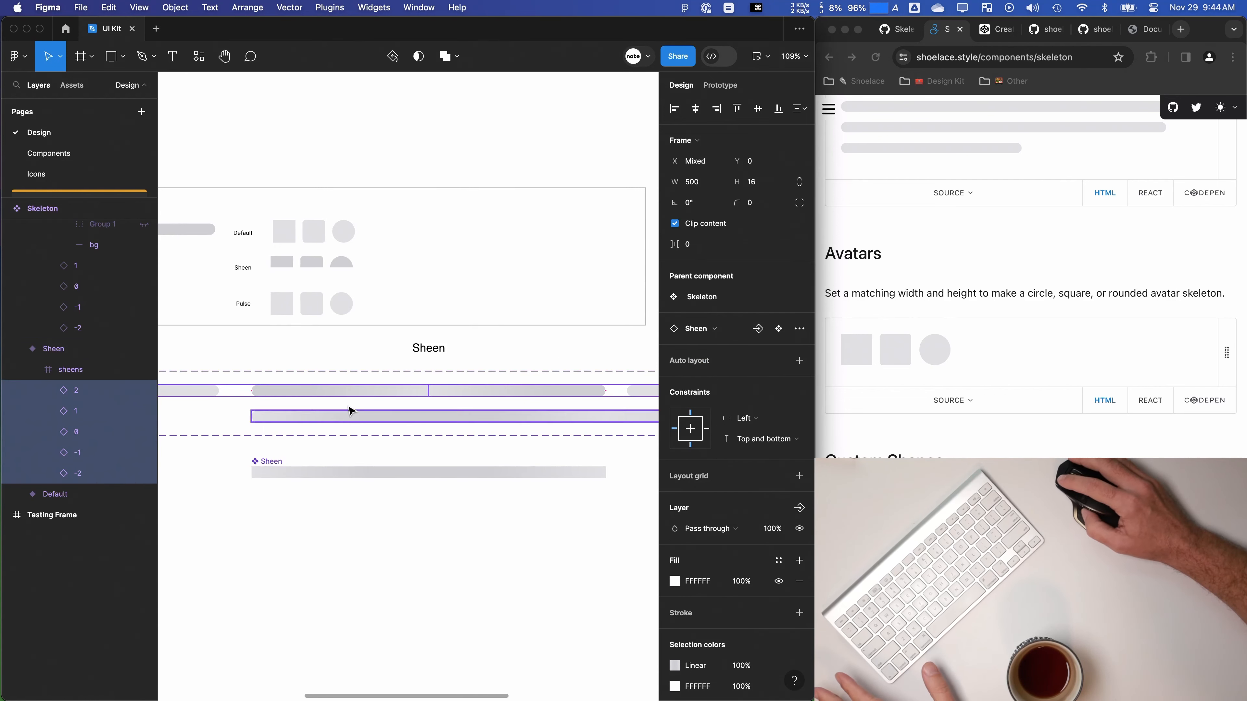
Step: Add auto layout back to the sheens frame in the Sheen variant and check its height sizing options
left_click(63, 374)
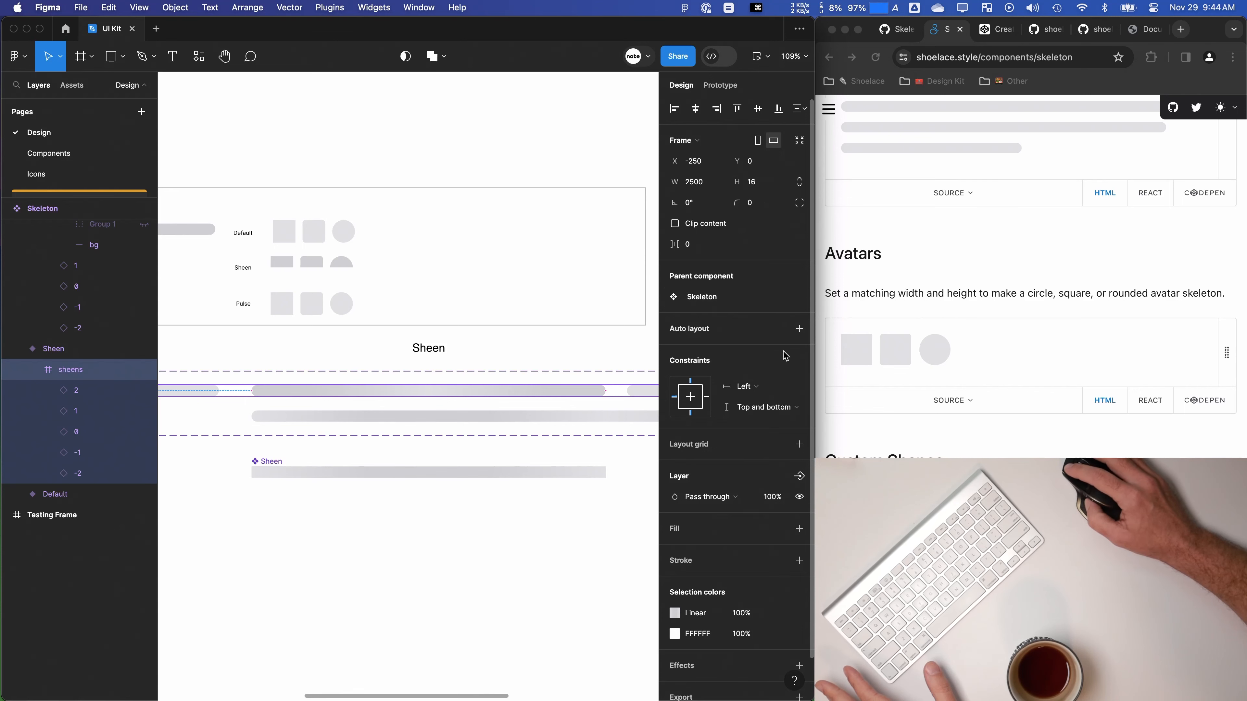
left_click(799, 329)
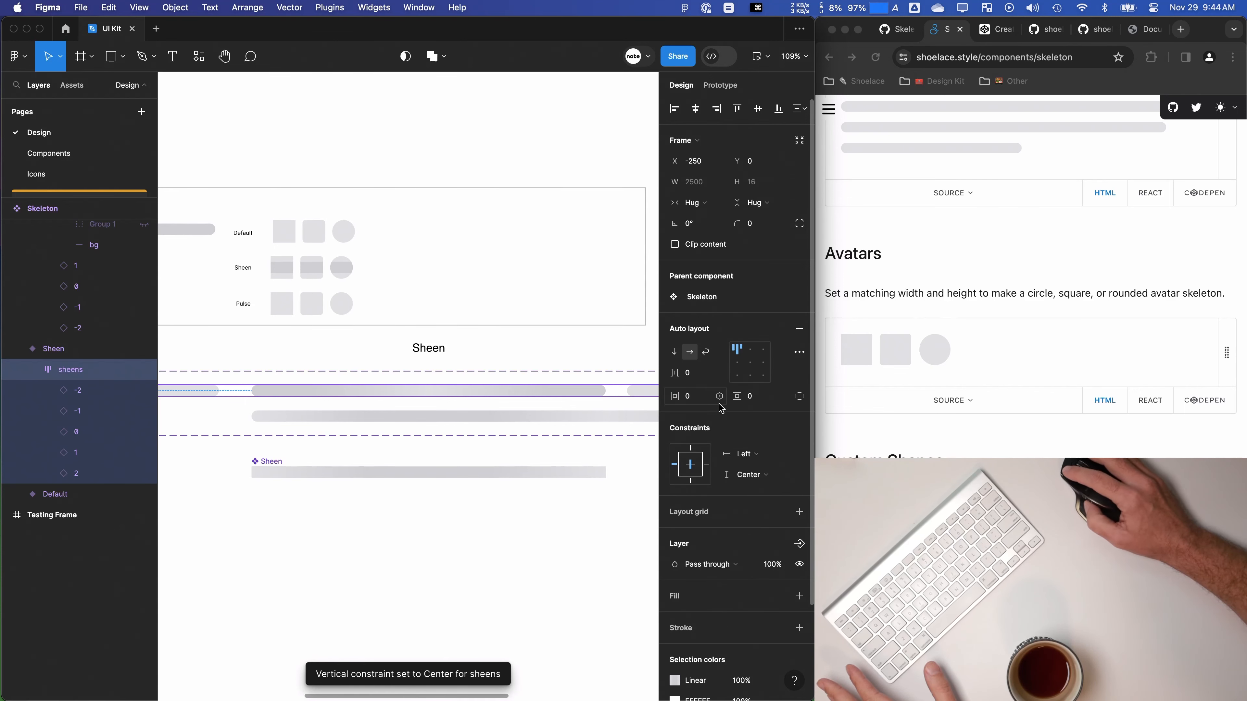
left_click(751, 202)
left_click(746, 202)
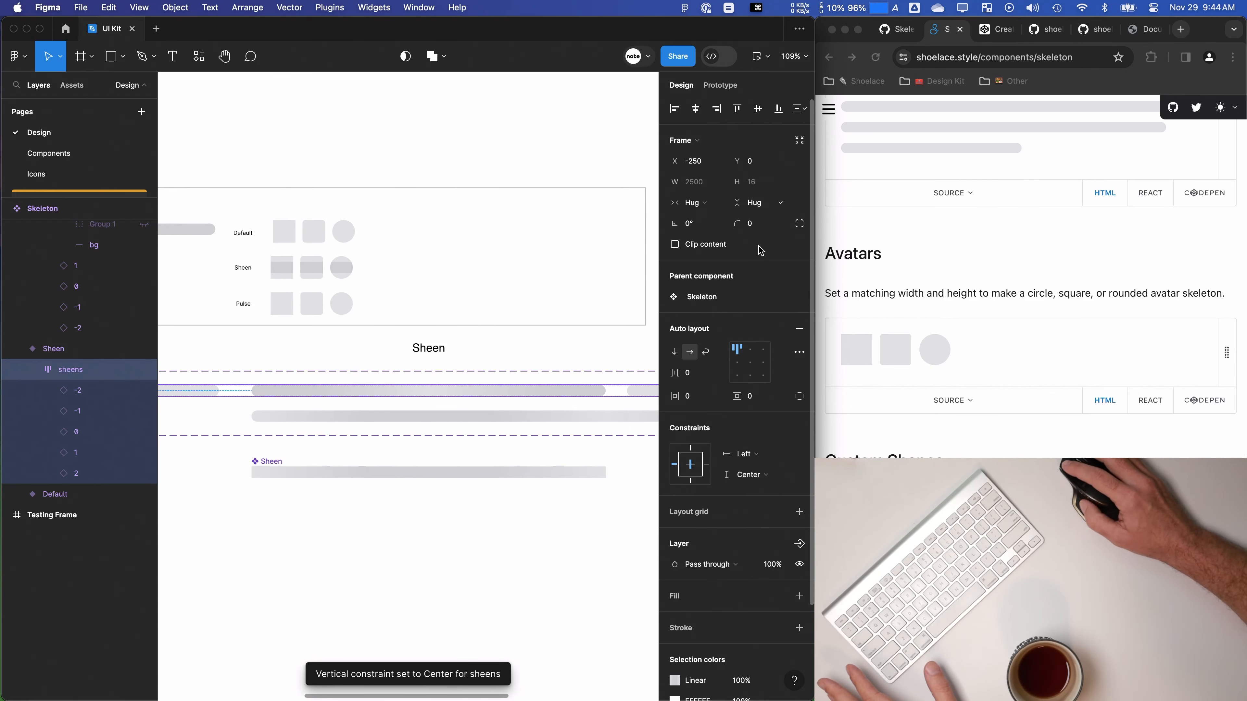
Step: Add auto layout to the Sheen variant and set the height of its sheens frame to Fill container
left_click(53, 349)
left_click(800, 362)
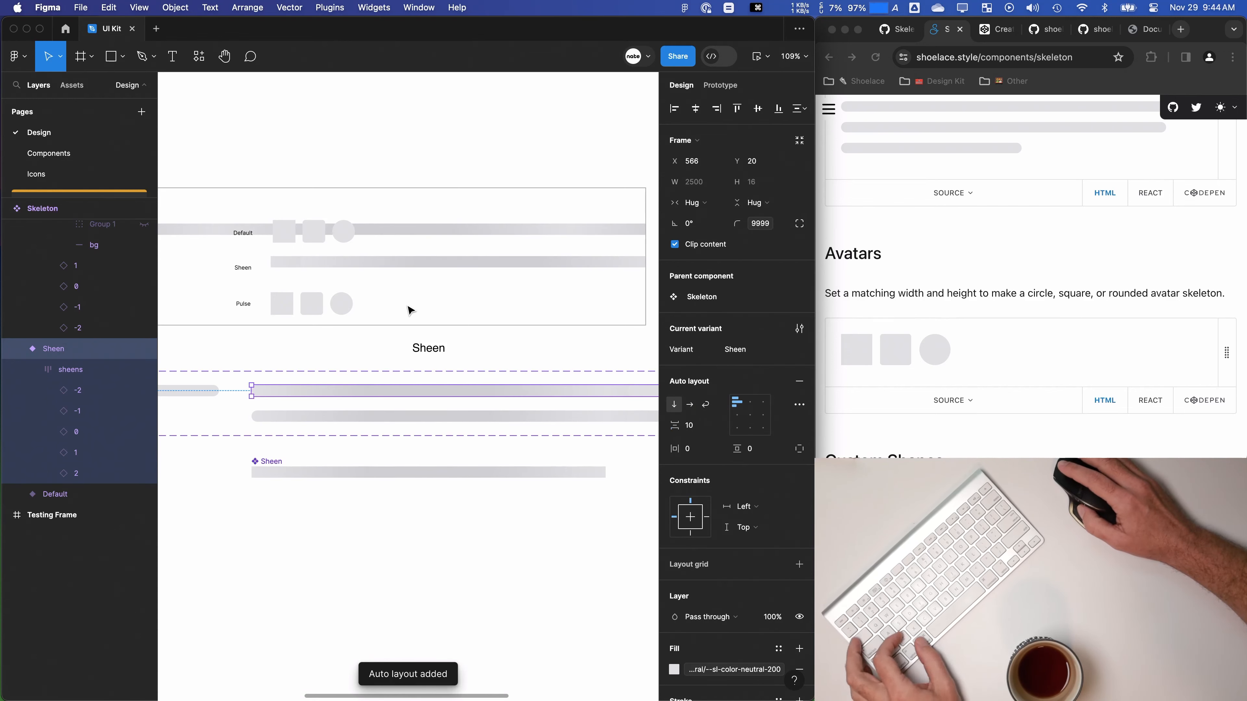
left_click(82, 370)
left_click(751, 202)
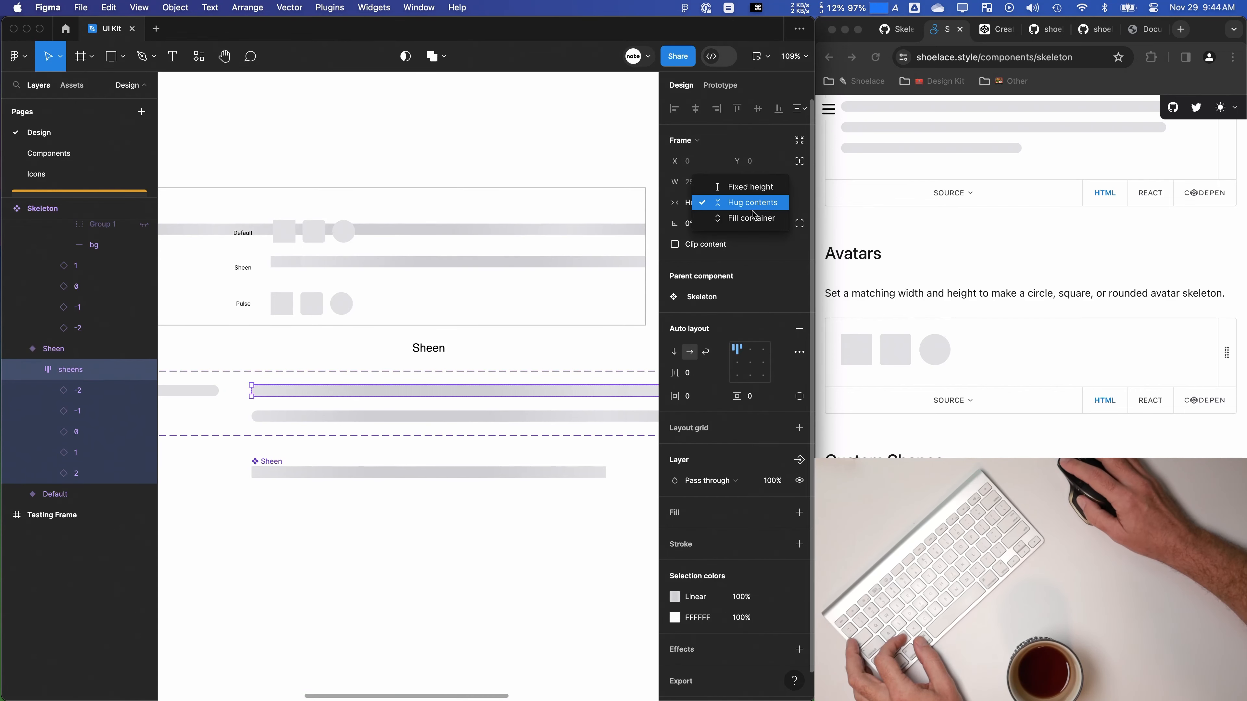
left_click(754, 216)
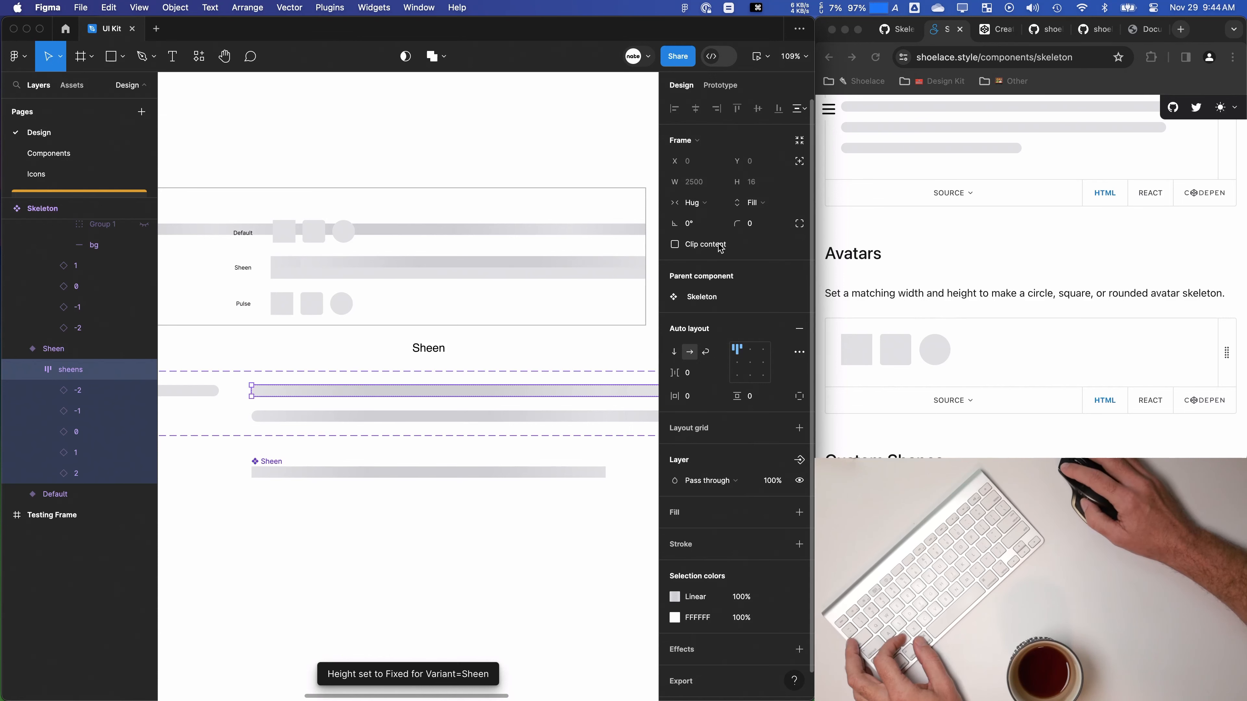
Step: Remove auto layout from the Sheen variant after checking its clipping and its nested sheens frame
left_click(53, 349)
left_click(675, 245)
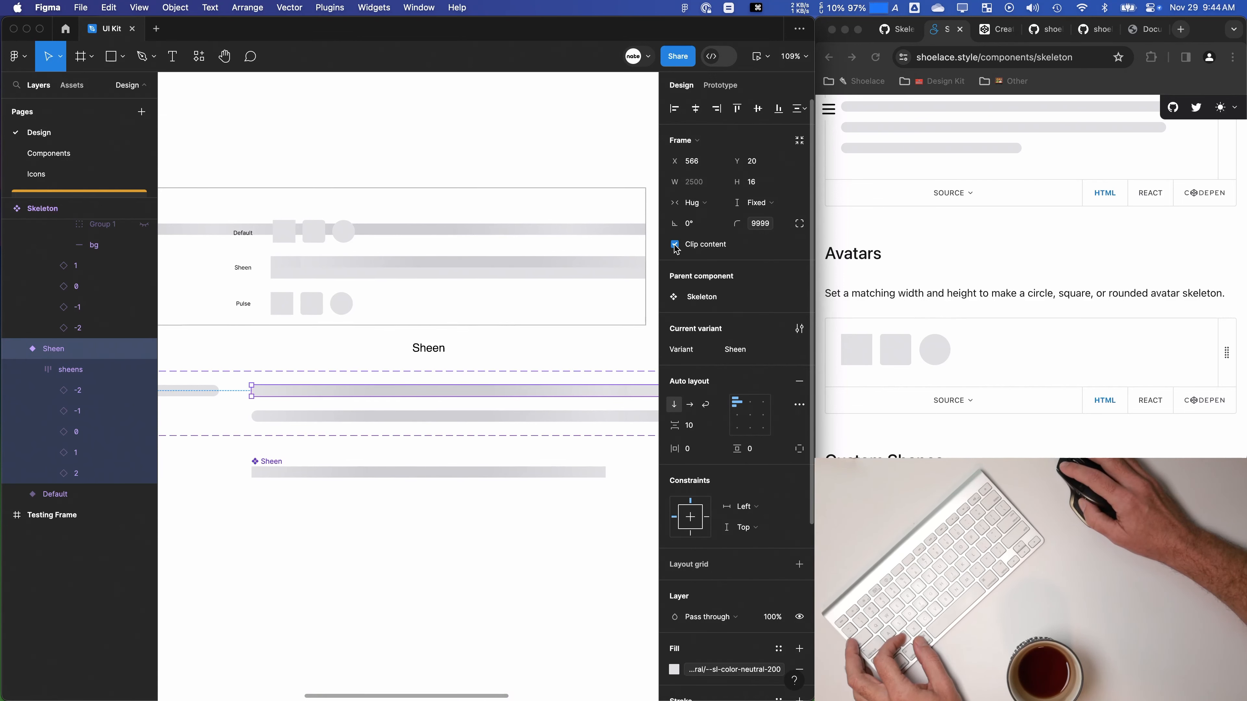
key("Return")
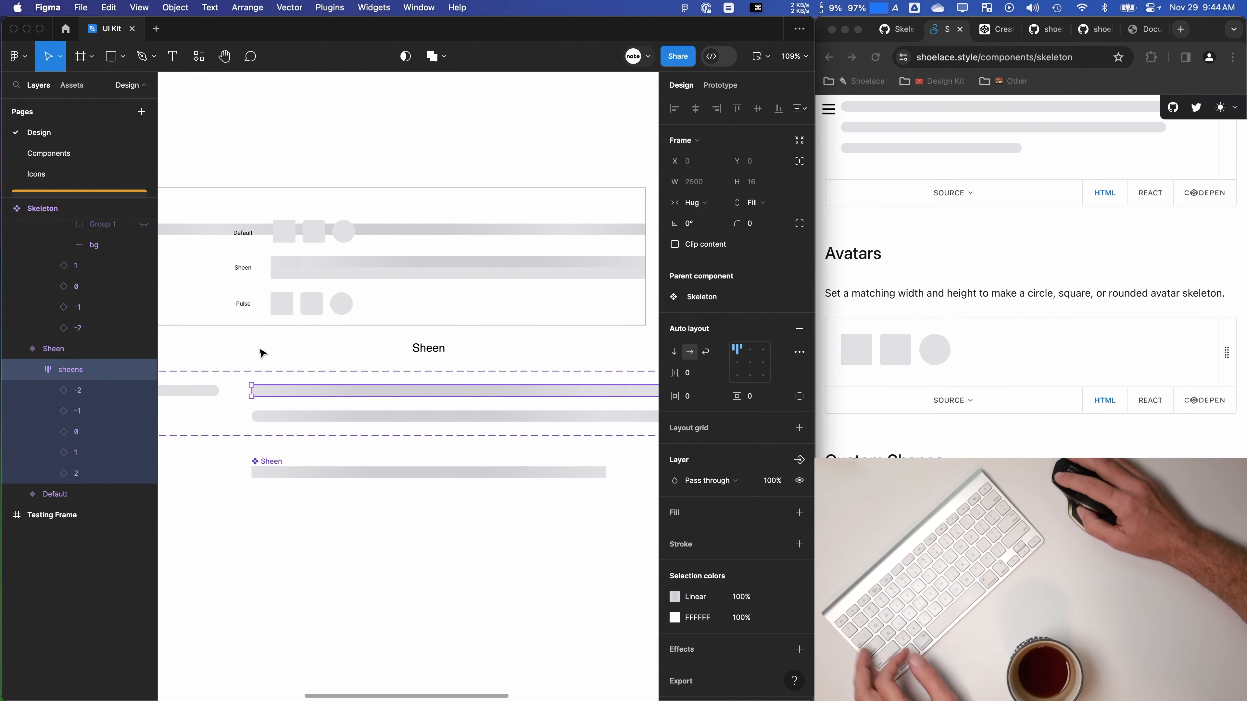
key("shift+Return")
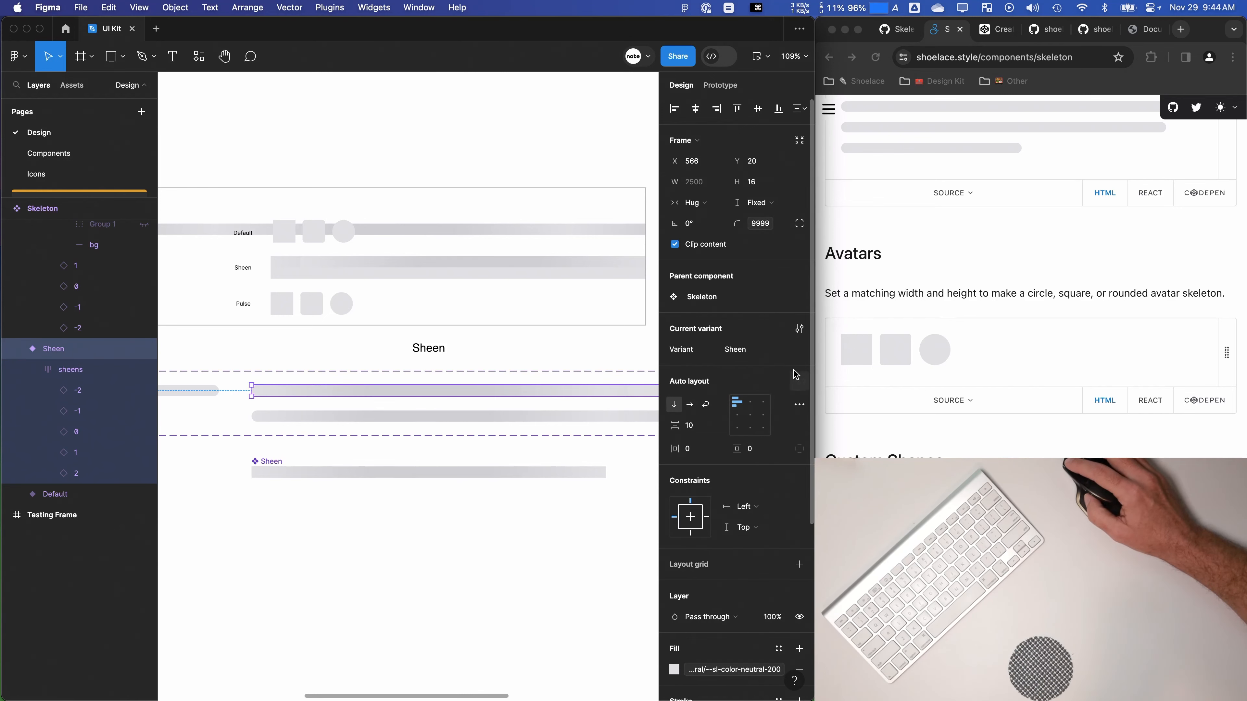
left_click_drag(280, 304, 125, 328)
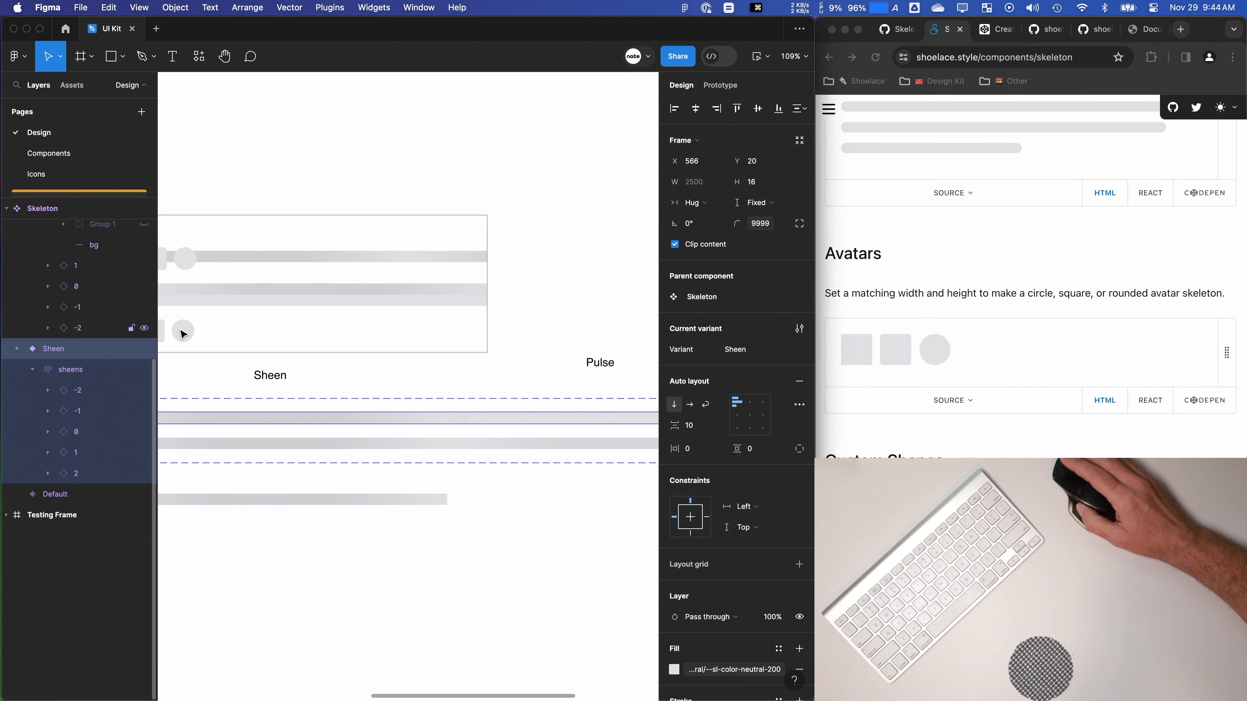
left_click_drag(550, 322, 375, 317)
scroll(382, 326, "down", 4)
scroll(498, 429, "down", 5)
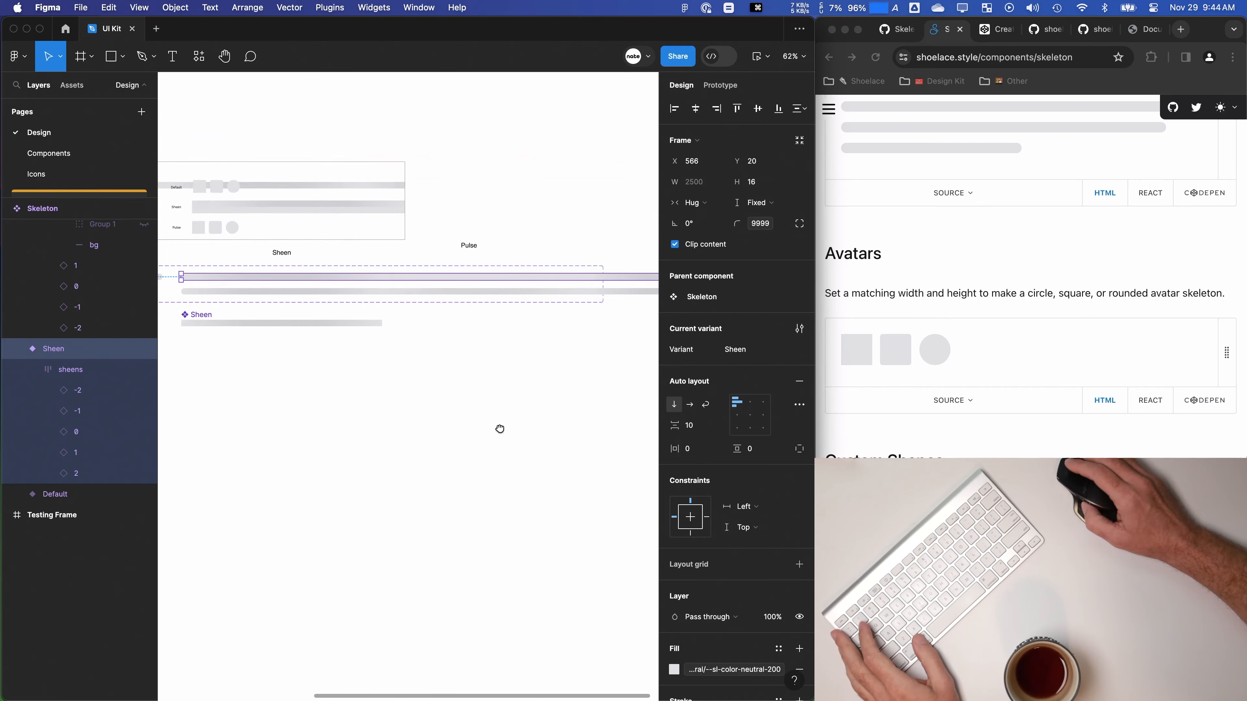
left_click(799, 381)
Step: Collapse the Sheen End variant's layers and inspect the sheens frame in the Sheen variant
left_click_drag(441, 414, 393, 412)
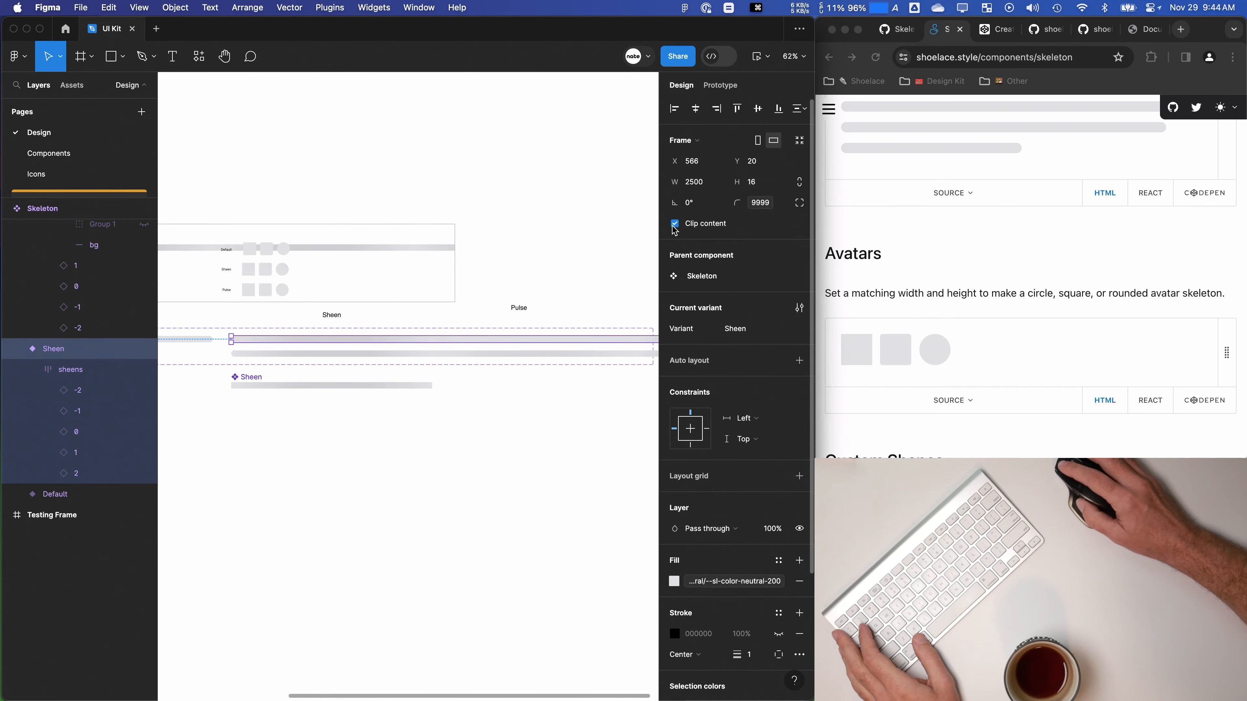
scroll(92, 374, "up", 3)
left_click(41, 278)
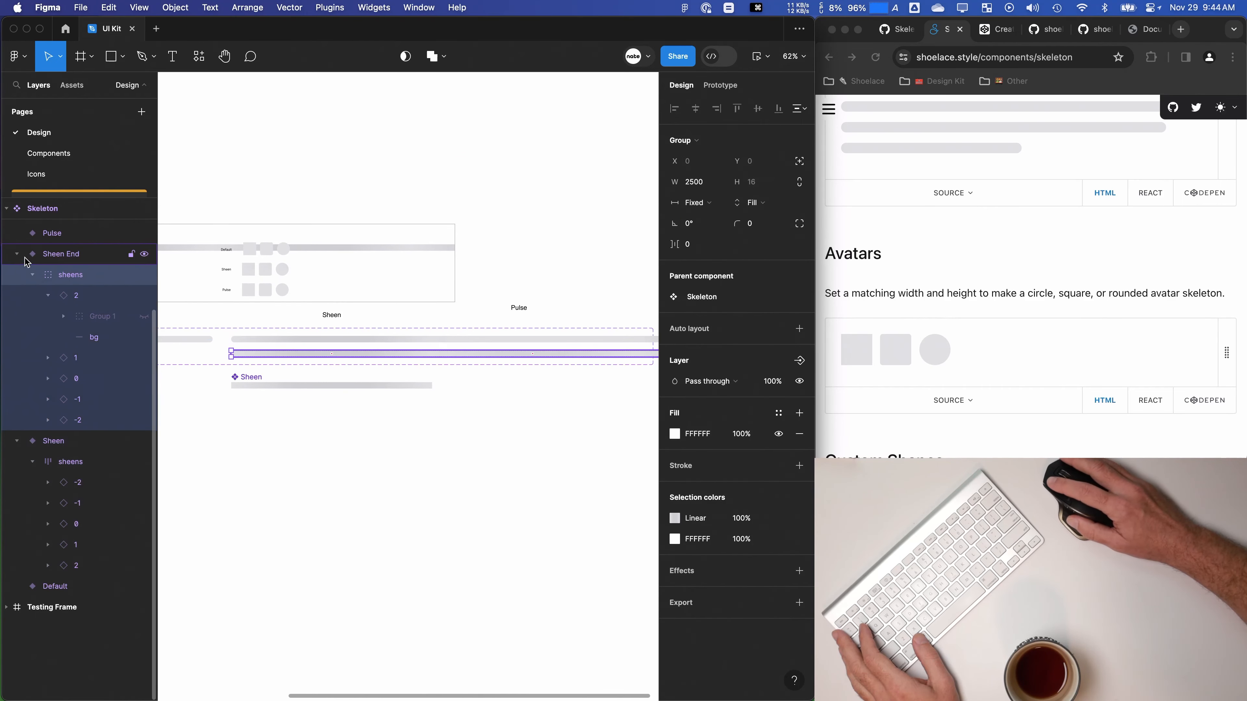
left_click(18, 254)
left_click(56, 295)
left_click_drag(400, 391, 303, 405)
scroll(303, 405, "down", 5)
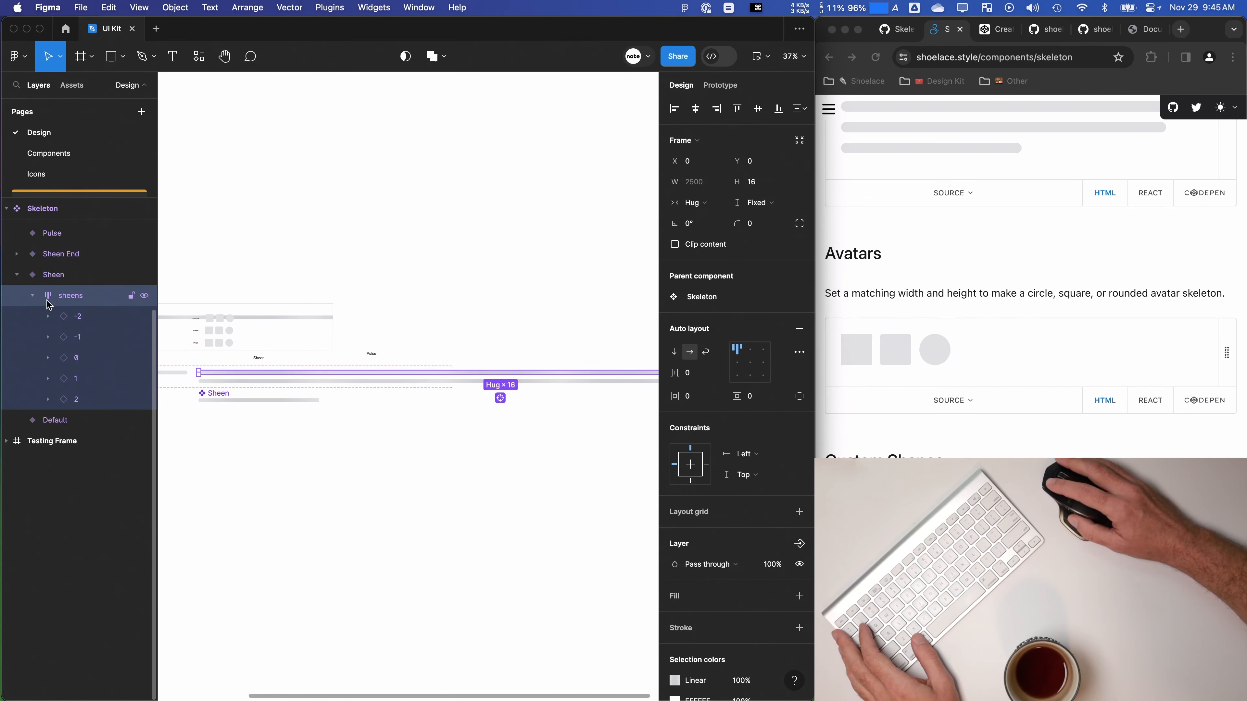
Step: Set the width of the Sheen variant to 500
left_click(103, 275)
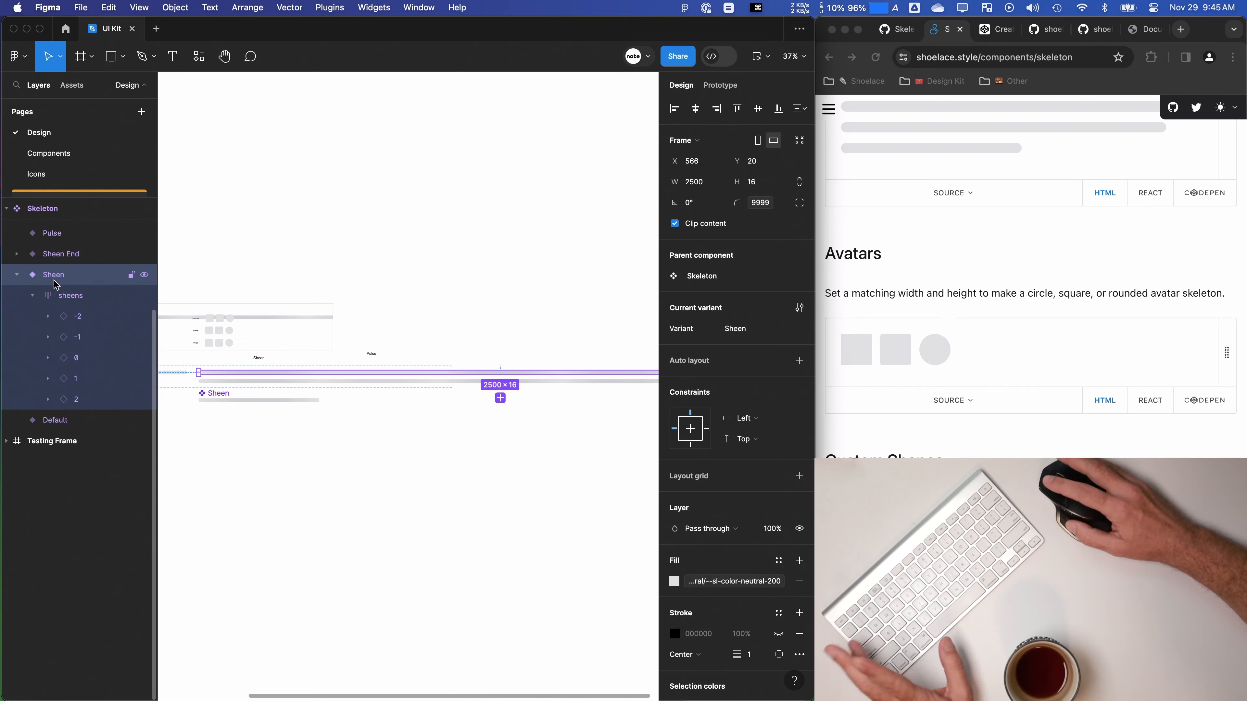
left_click(706, 185)
type("500")
key("Tab")
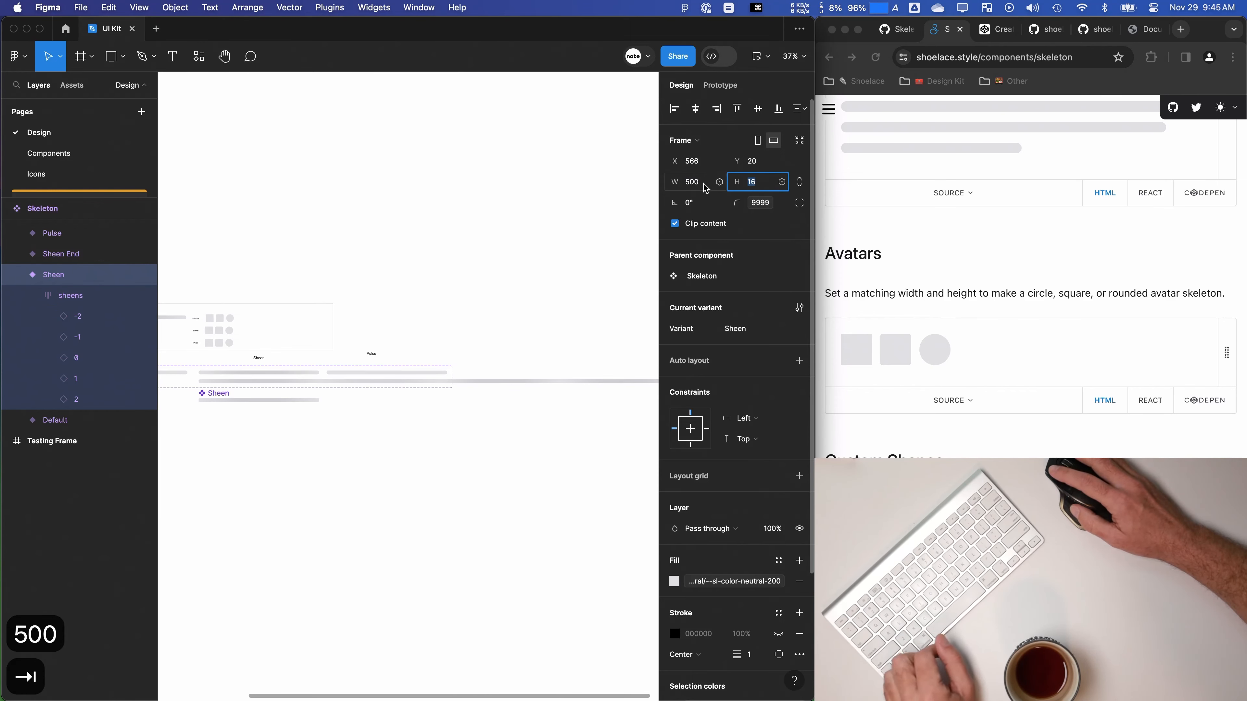
Step: Give the Sheen End variant a fixed width of 500
scroll(357, 404, "up", 3)
left_click(60, 253)
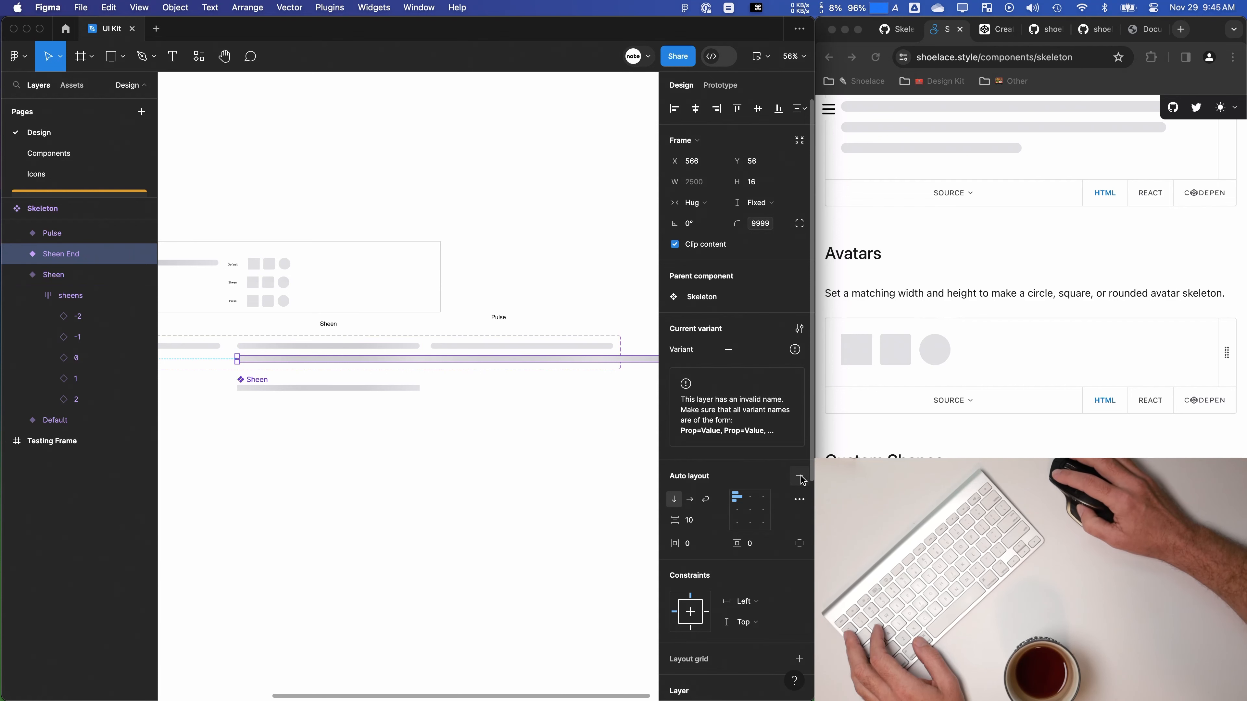
left_click(700, 205)
left_click(711, 192)
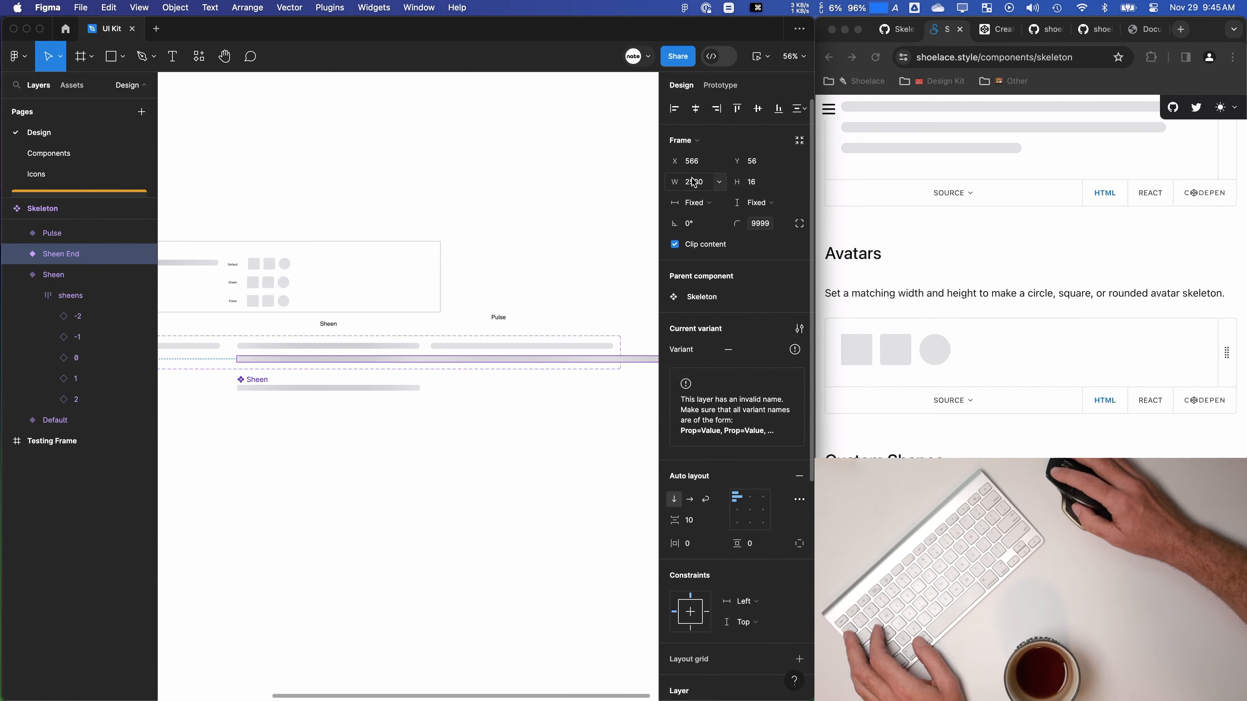
left_click(693, 183)
type("500")
key("Return")
key("Tab")
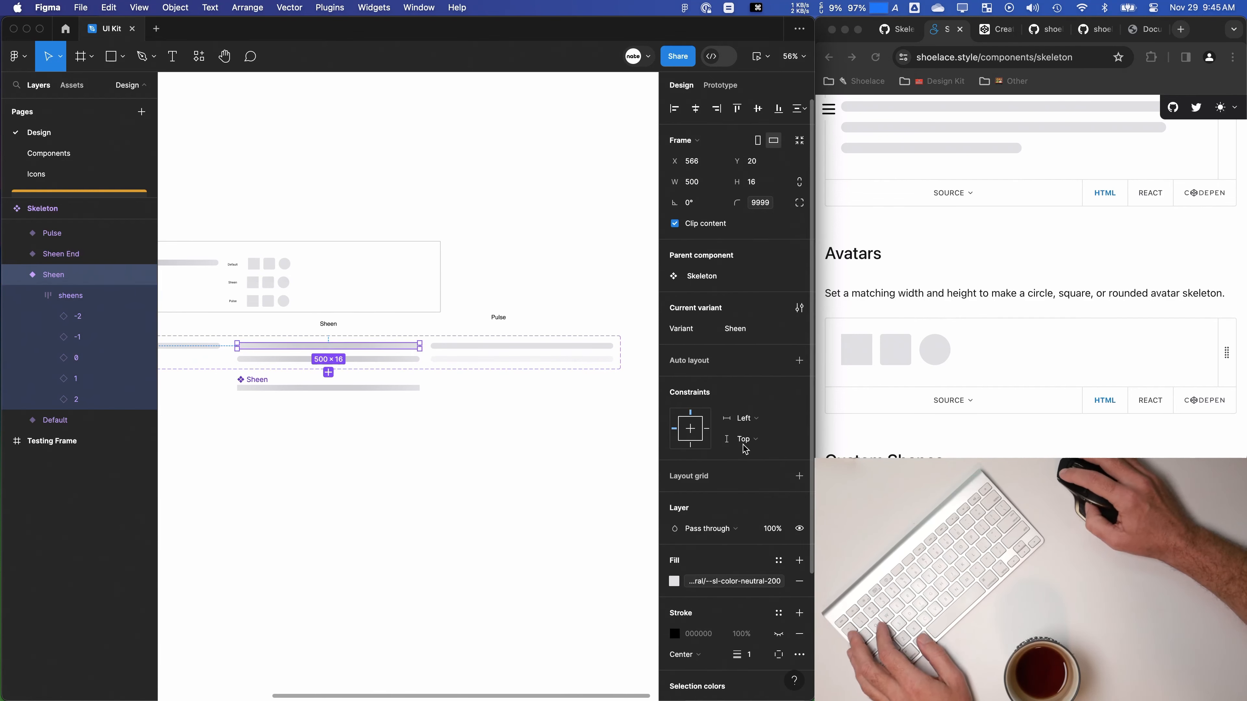
Step: Add auto layout to the Sheen variant and set its width to 500
left_click(799, 360)
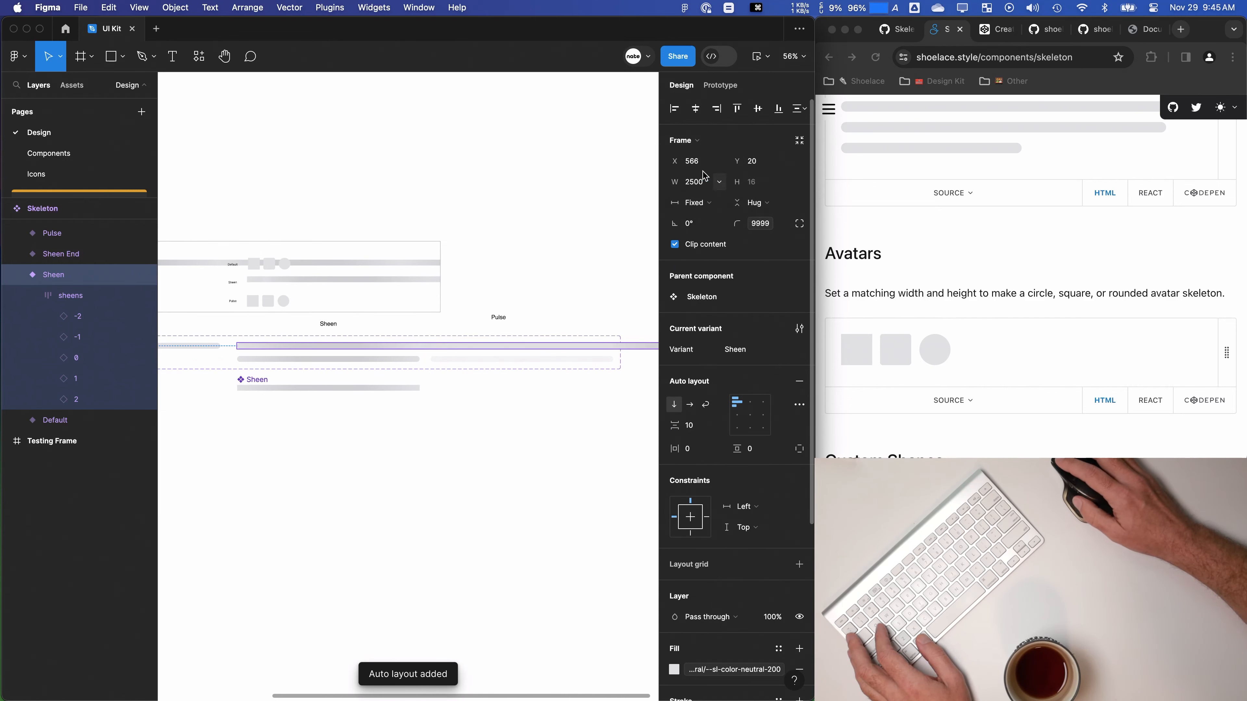
left_click(704, 178)
type("50")
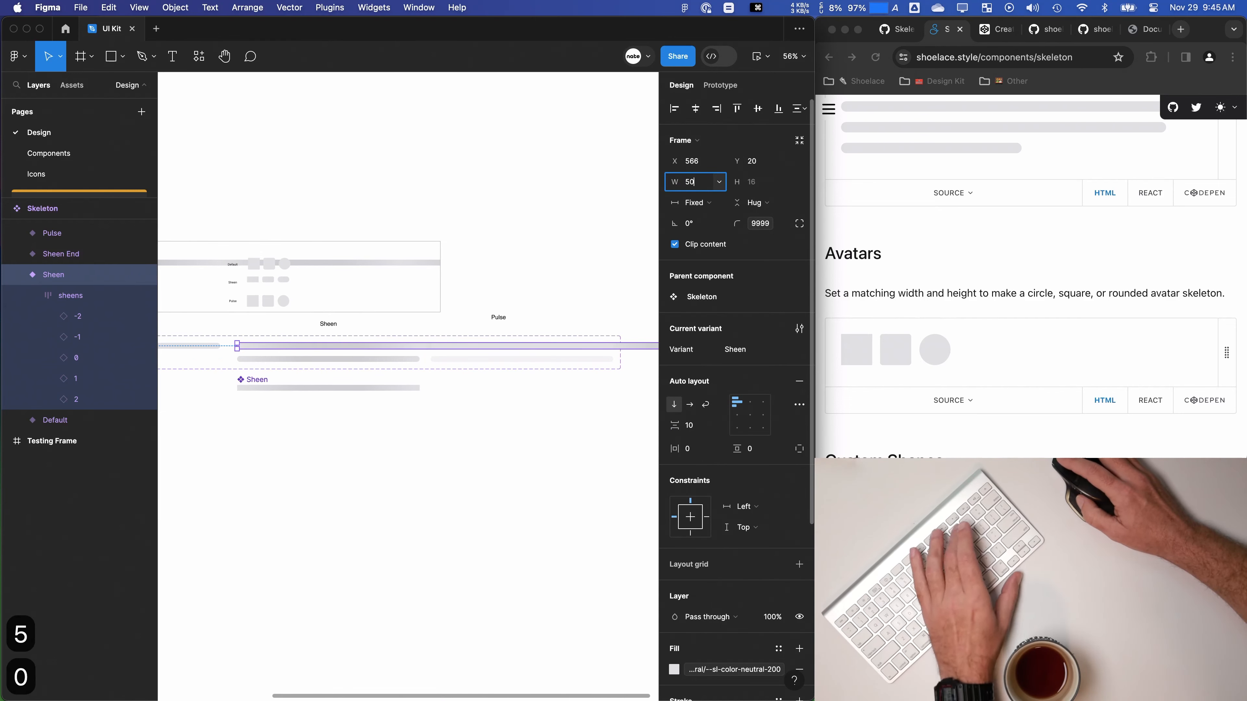
type("0")
key("Return")
Step: Change the Sheen variant's height sizing to Fixed height
scroll(336, 382, "up", 5)
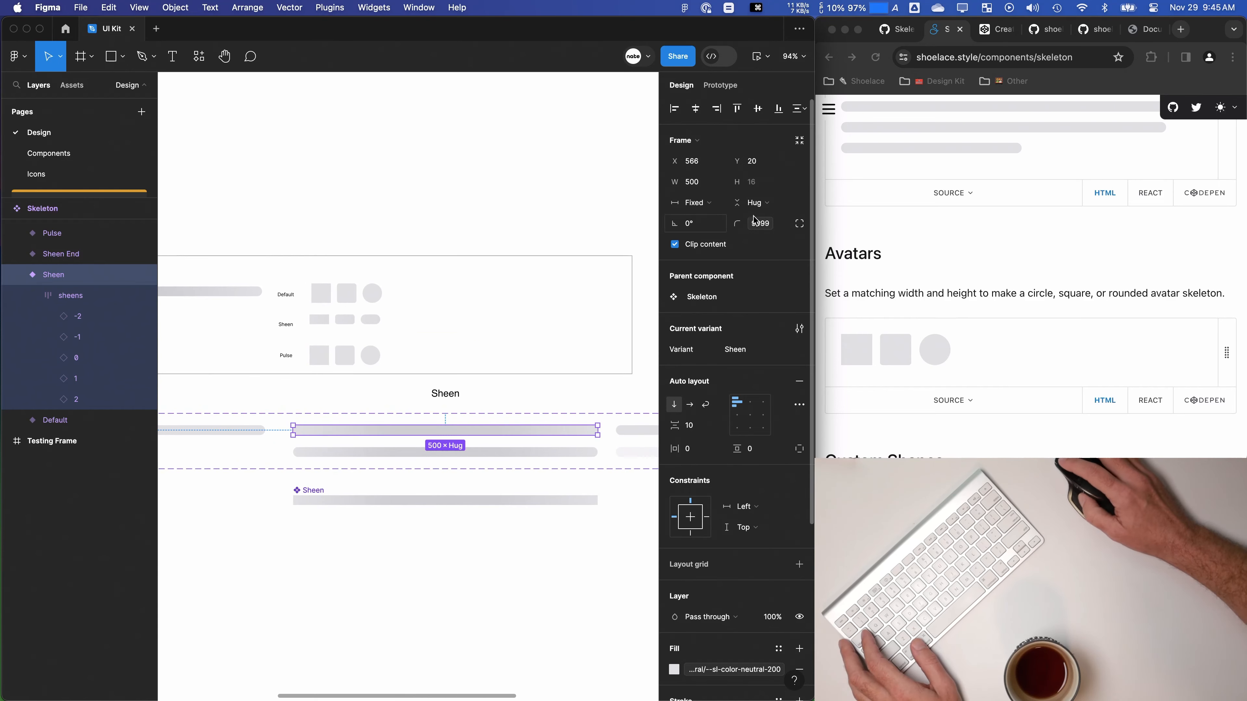
left_click(754, 202)
left_click(750, 142)
left_click(775, 206)
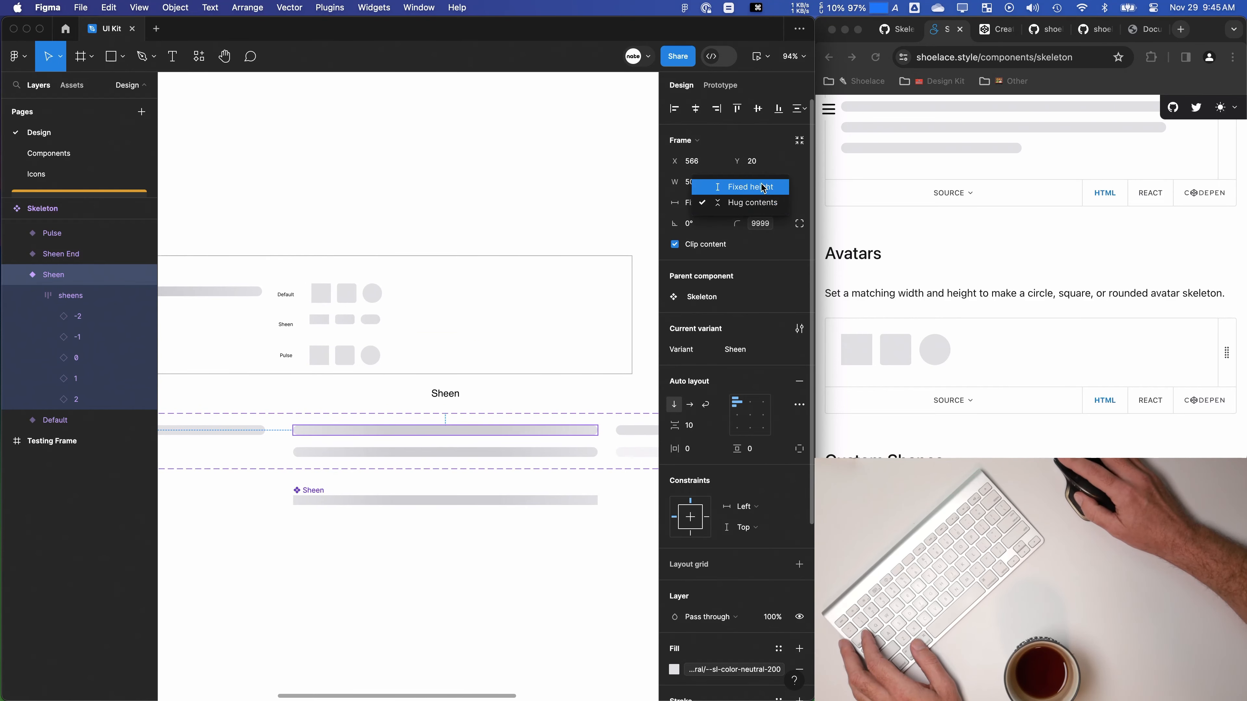
left_click(762, 189)
Step: Set both the height and width of the sheens frame in the Sheen variant to Fill container
left_click(138, 295)
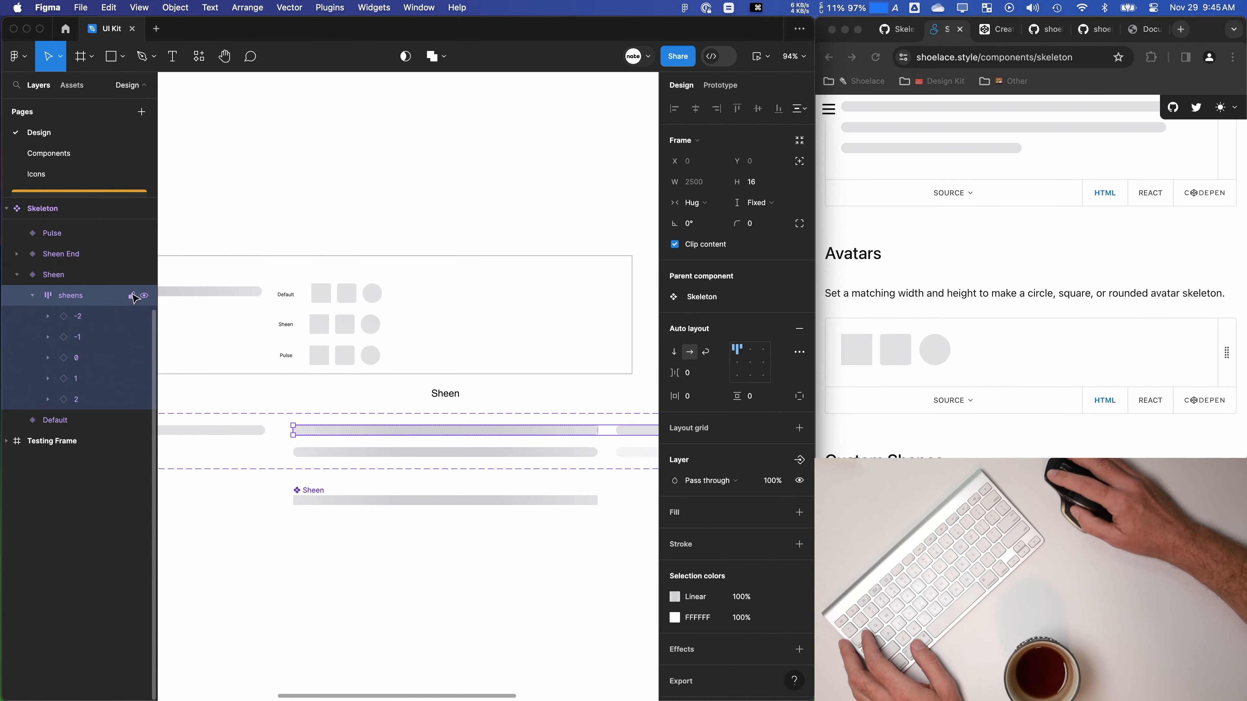
left_click(751, 203)
left_click(756, 234)
left_click(697, 202)
left_click(712, 216)
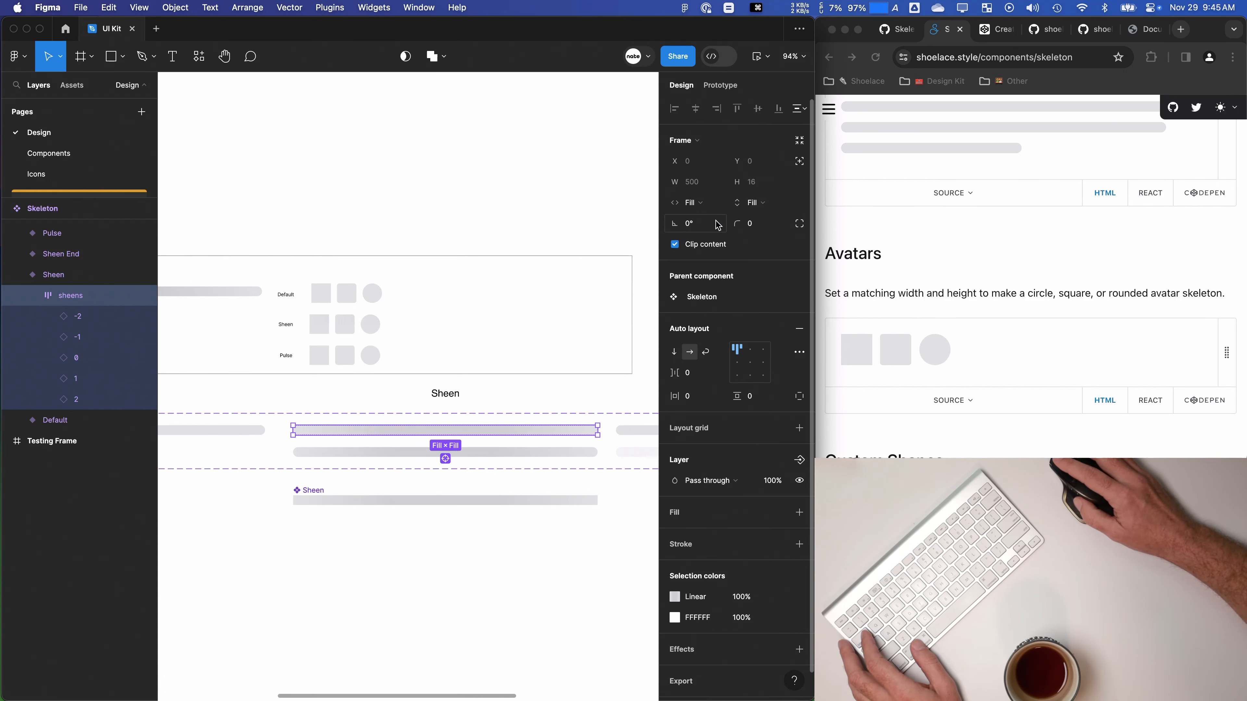
Step: Inspect the square Sheen avatar in the Testing Frame, preview the animation, and close the preview
scroll(356, 332, "up", 5)
left_click(354, 333)
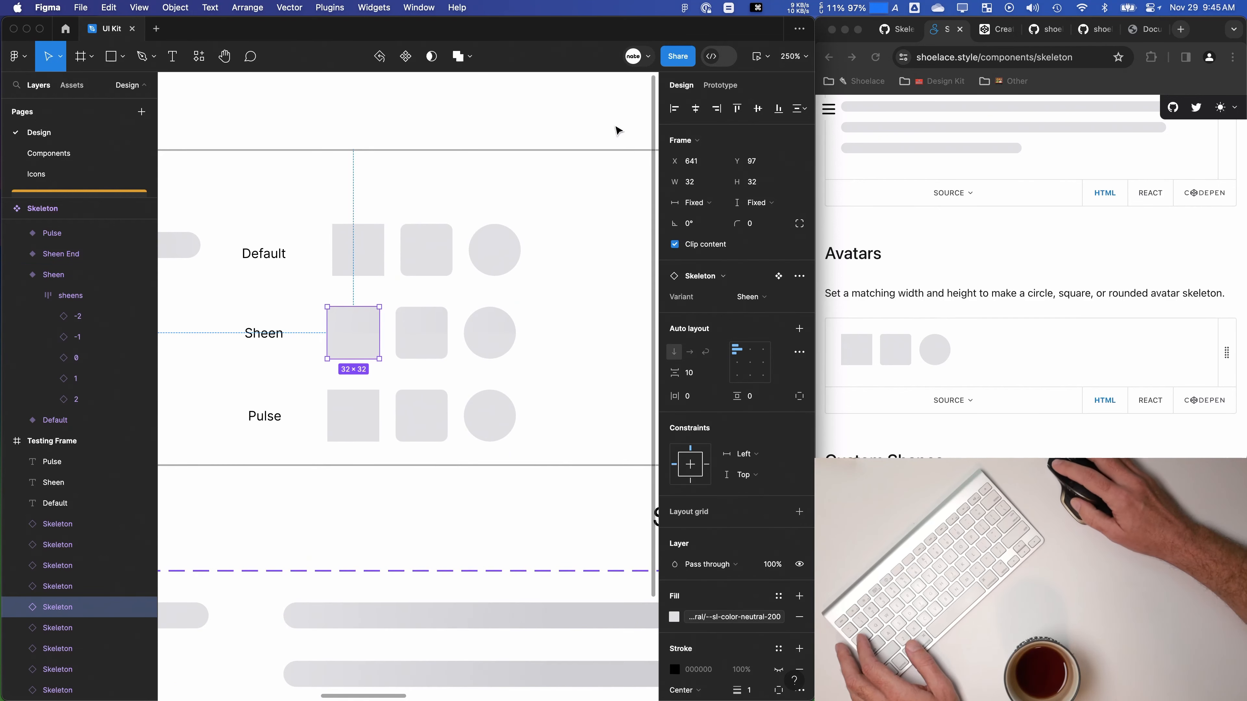
left_click(758, 56)
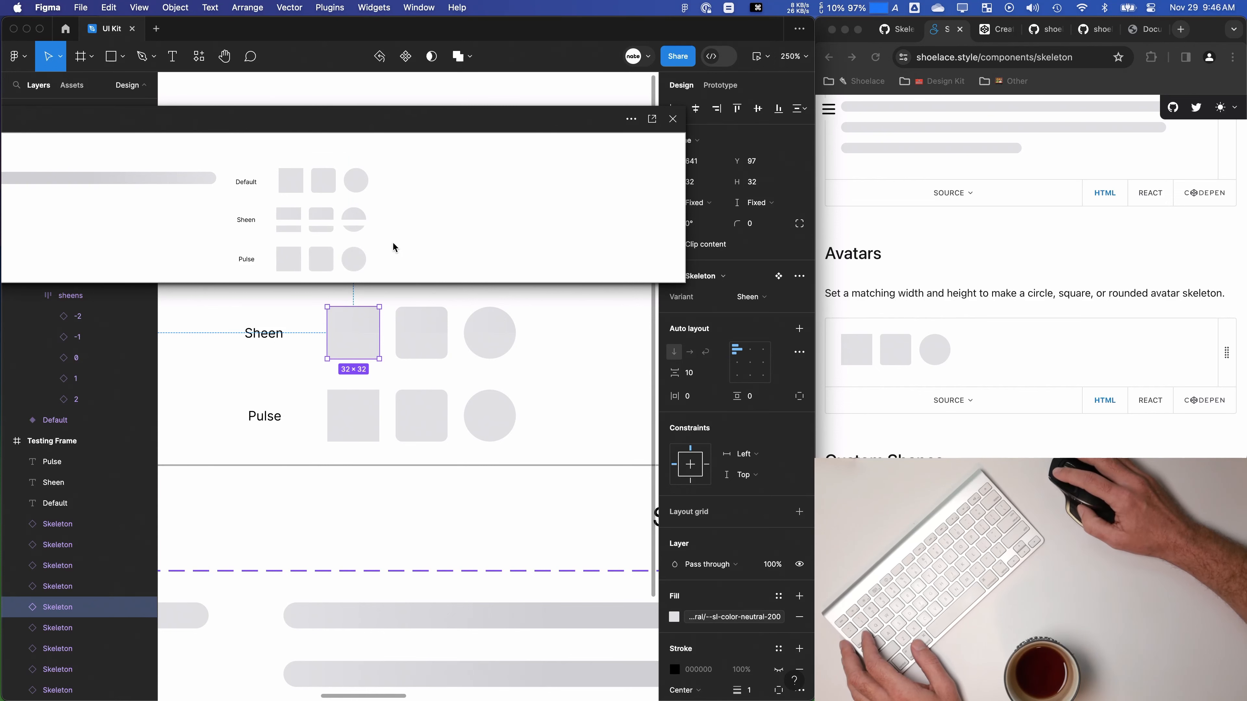
left_click(673, 119)
Step: Compare the frame size and auto layout settings of the Sheen and Sheen End variants
scroll(388, 329, "down", 5)
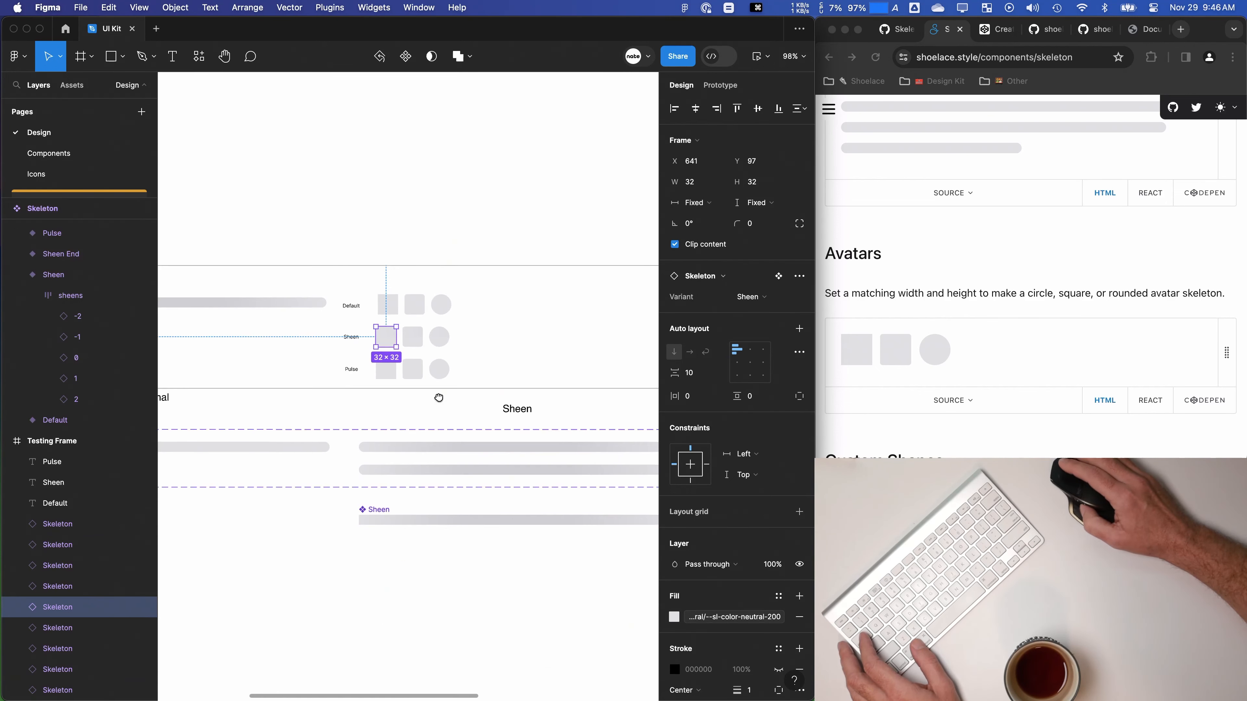
left_click(44, 276)
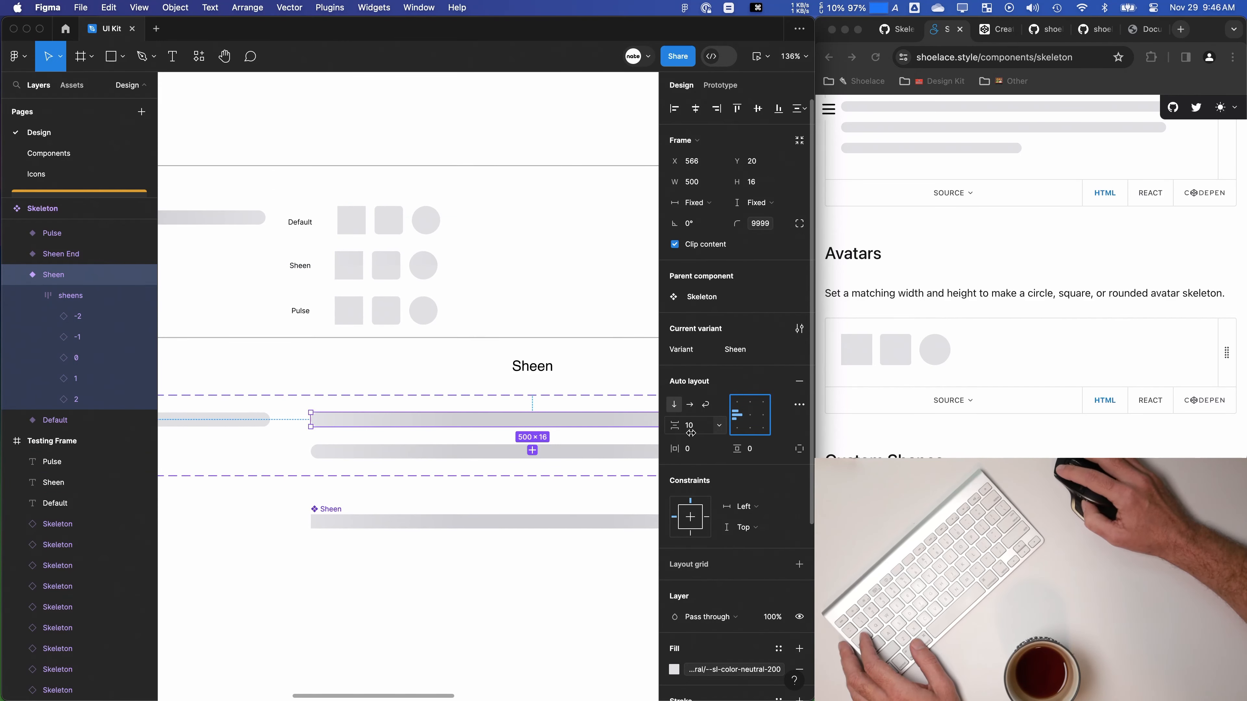
scroll(47, 285, "up", 1)
left_click(49, 281)
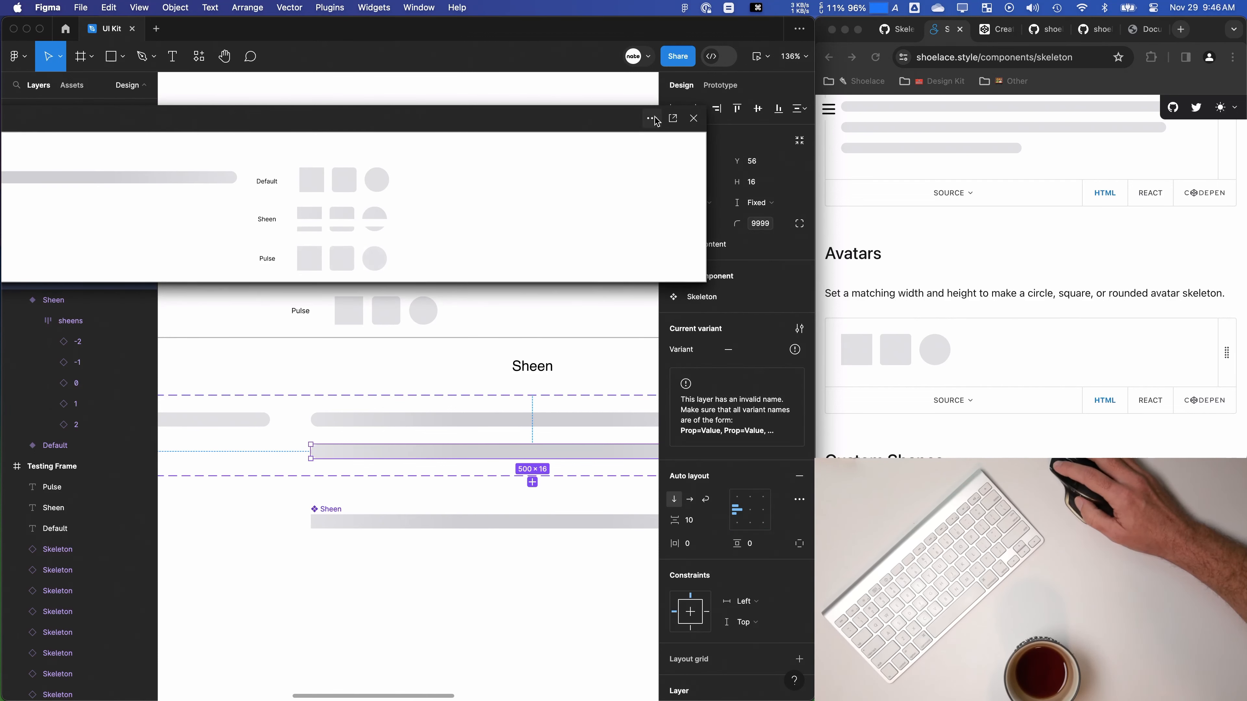
left_click(123, 300)
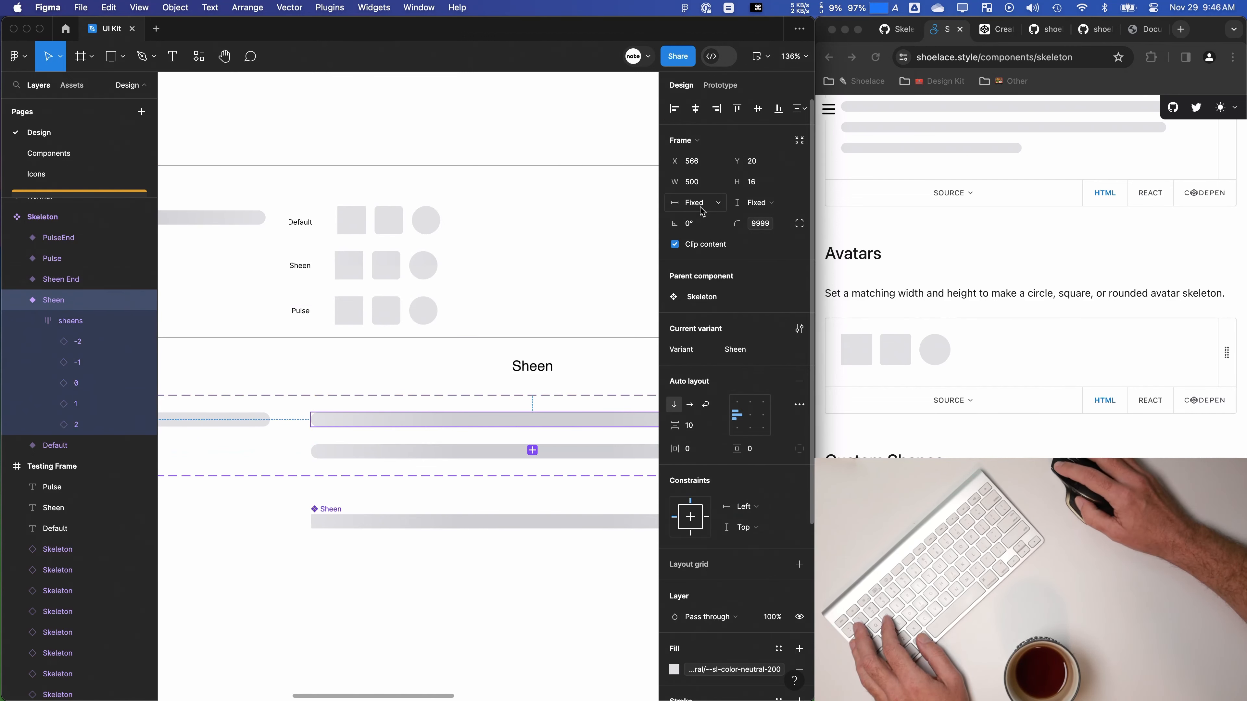
left_click(128, 279)
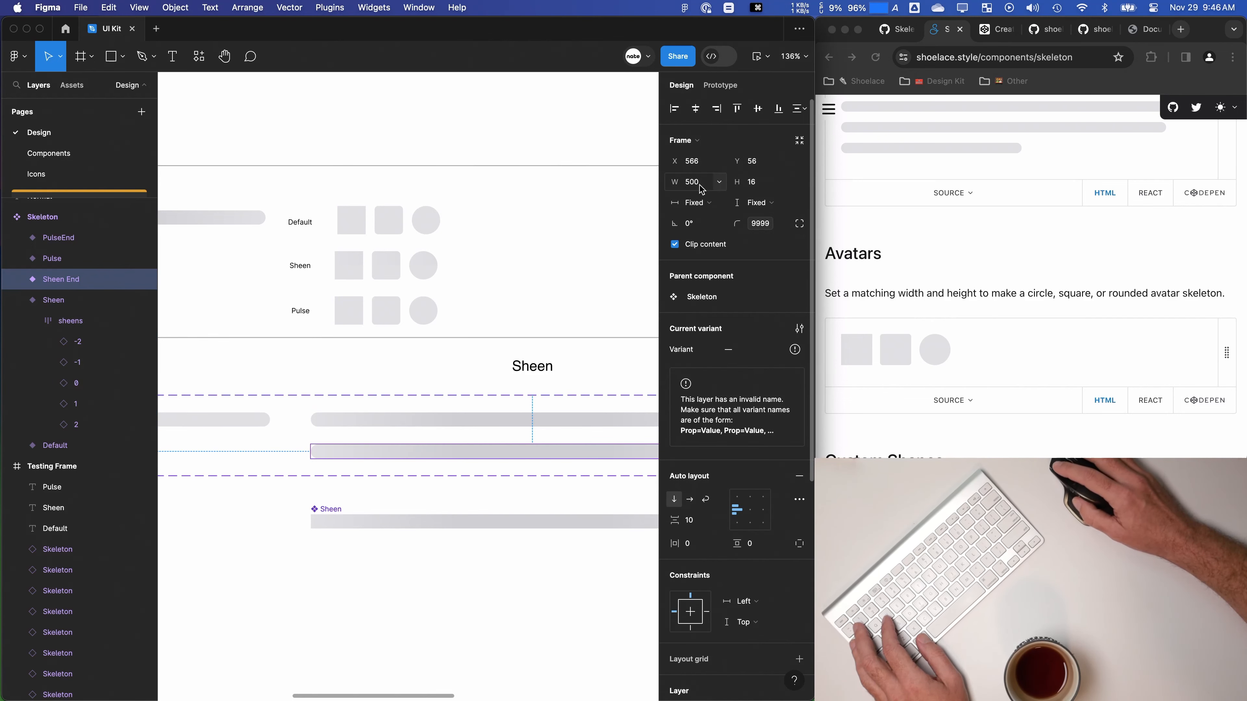
Step: Set the width sizing of the sheens group in the Sheen End variant to Fill container
left_click(16, 279)
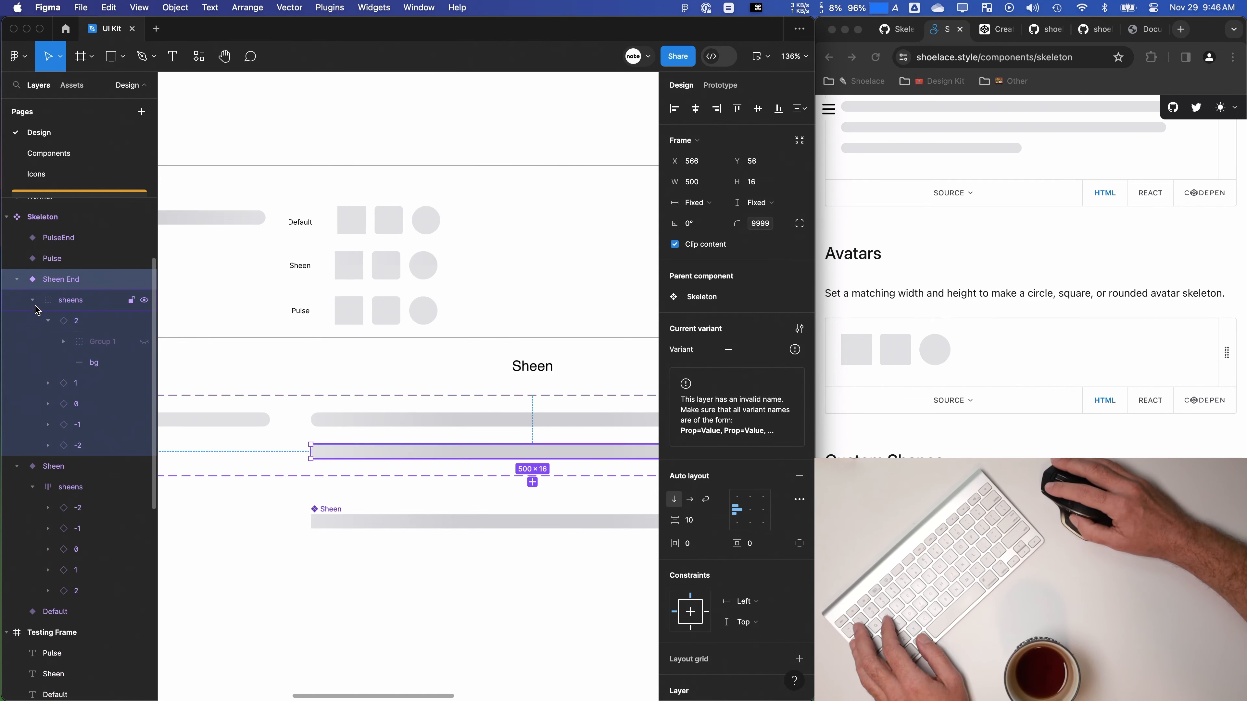
left_click(31, 300)
left_click(32, 341)
left_click(60, 338)
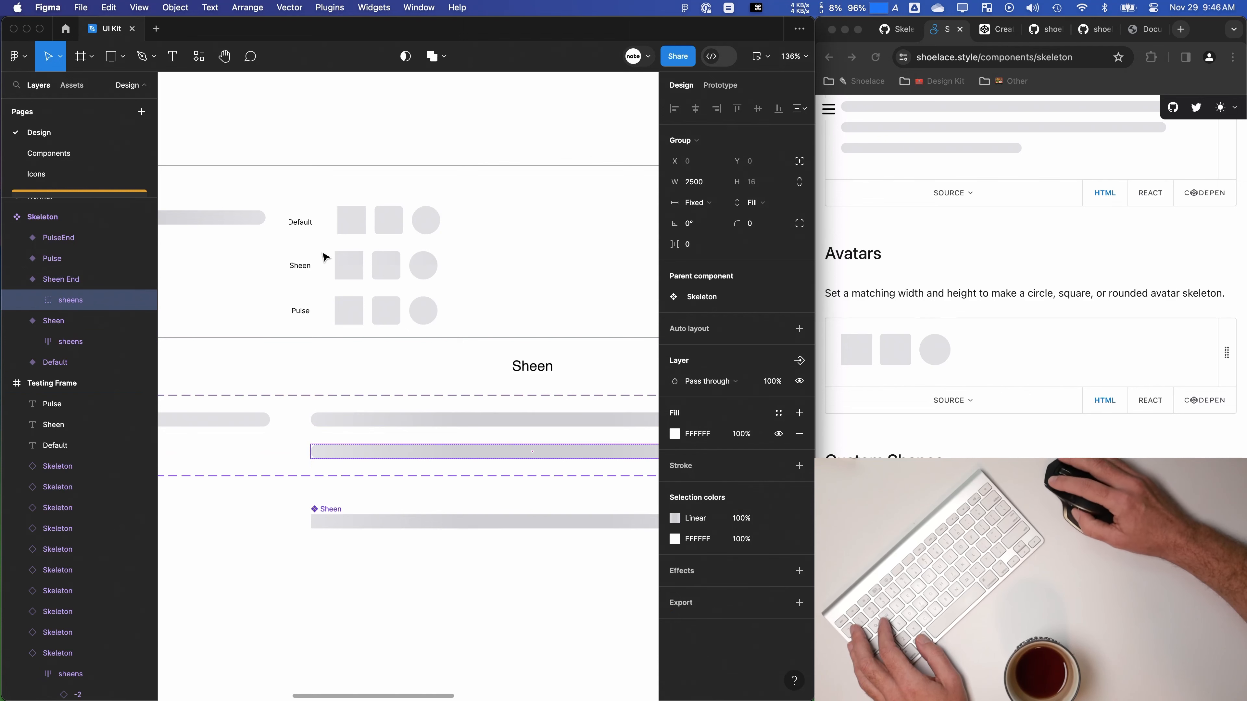
left_click(687, 207)
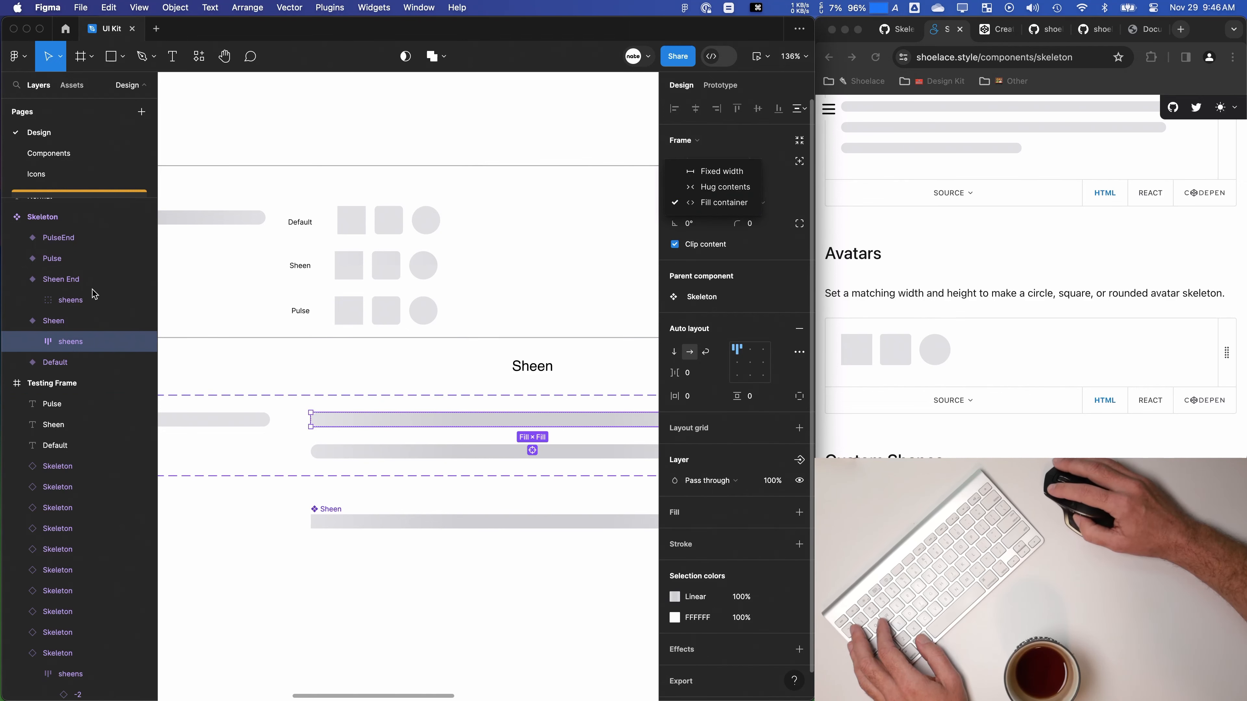
left_click(98, 295)
left_click(697, 203)
left_click(713, 218)
left_click(520, 130)
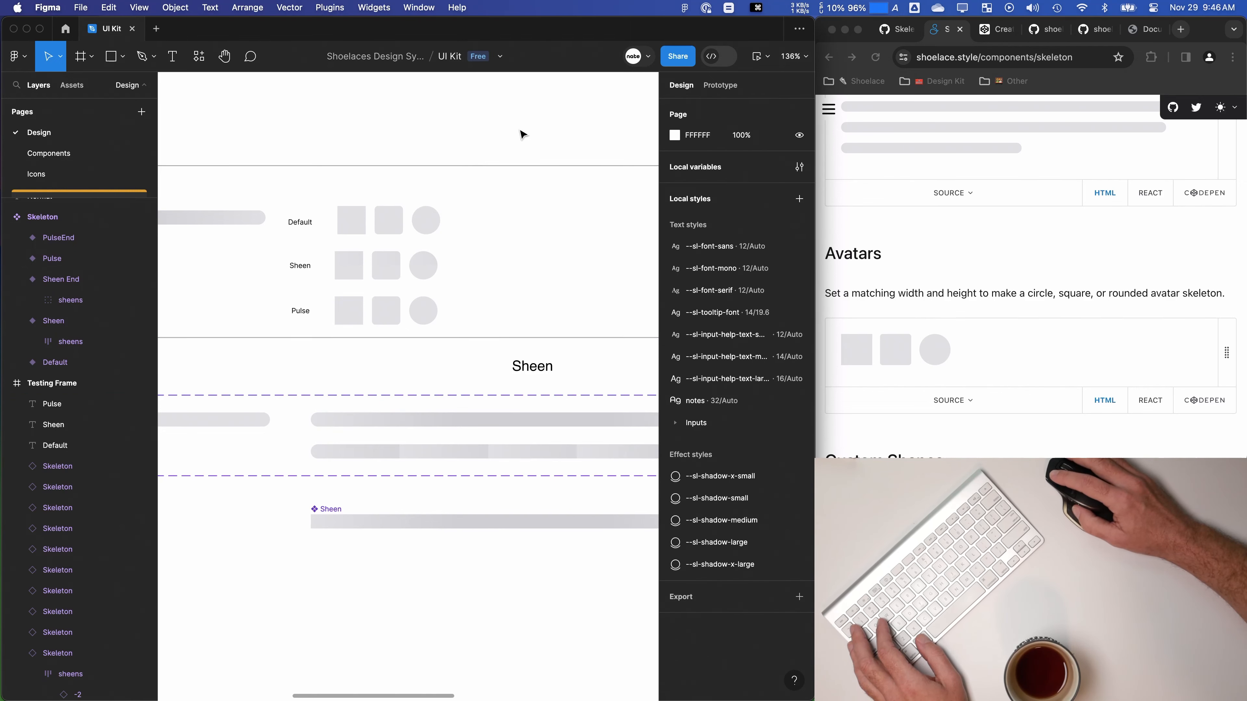
Step: Set the sheens layers in both the Sheen and Sheen End variants to Fixed width together
scroll(534, 403, "down", 3)
left_click(73, 303)
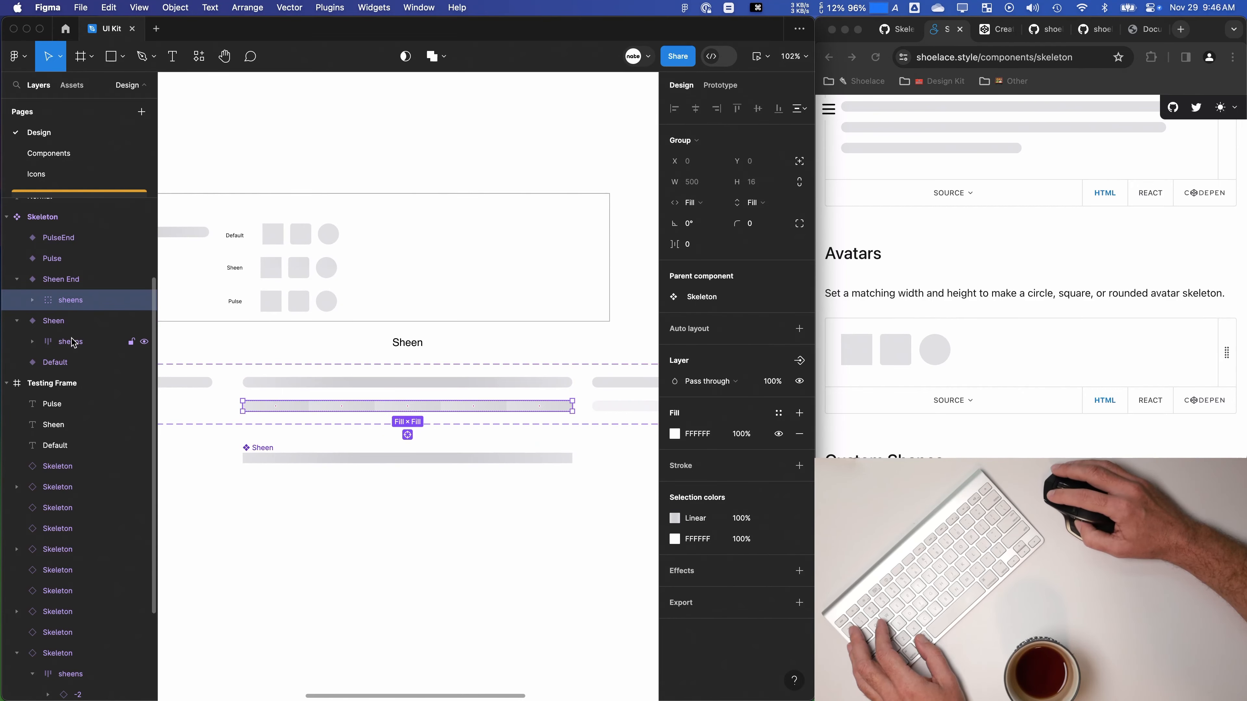
left_click(73, 342, "shift")
left_click(690, 205)
left_click(699, 171)
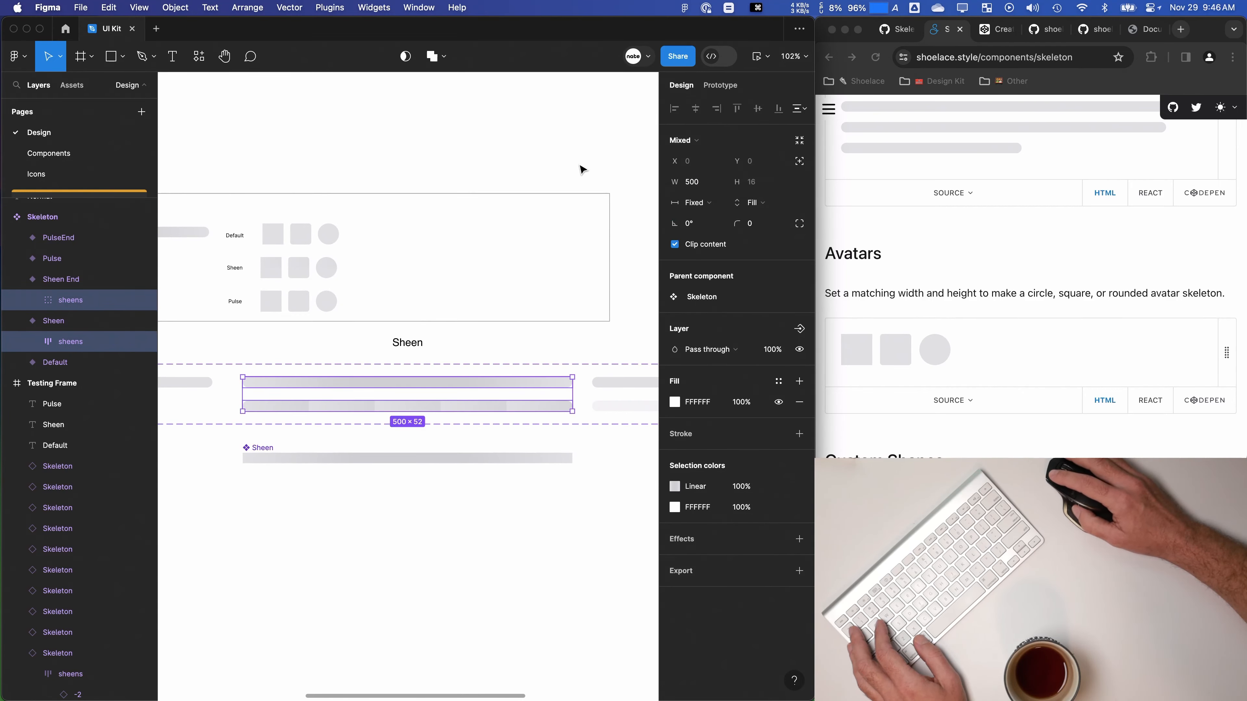
left_click(437, 181)
Step: Remove auto layout from the sheens frame in the Sheen variant and open the commands for grouping it
left_click(69, 341)
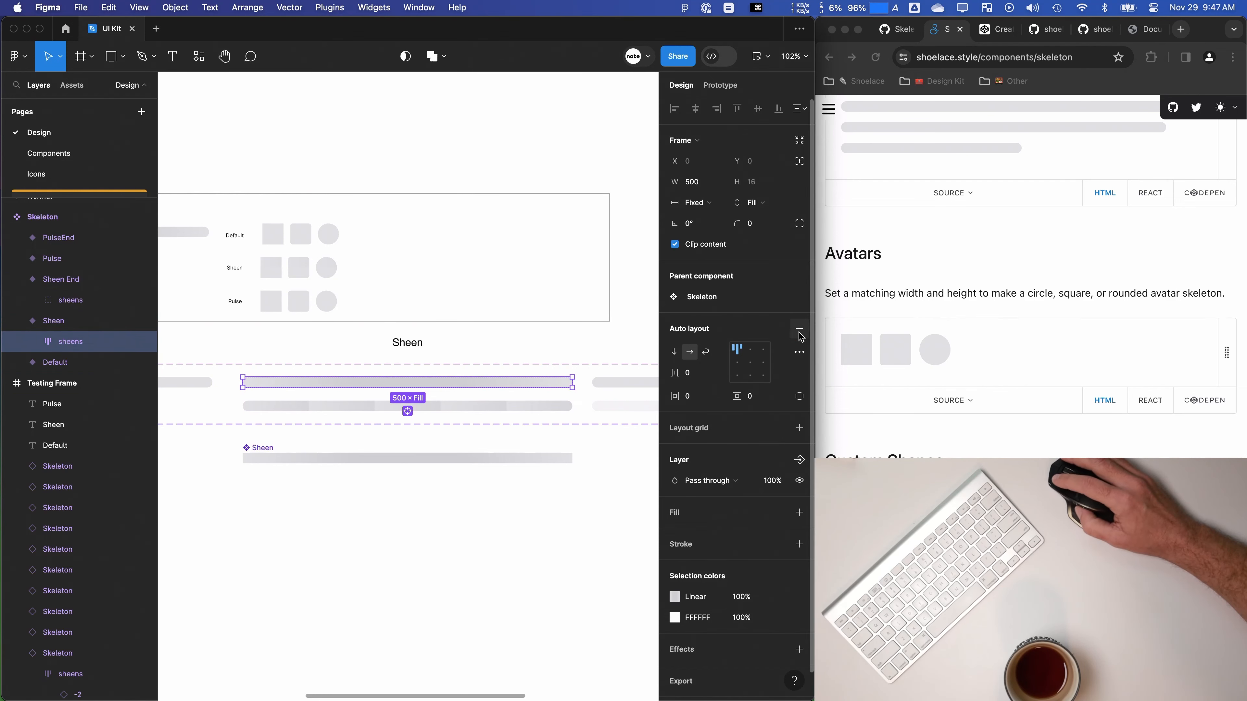
key("shift+alt+a")
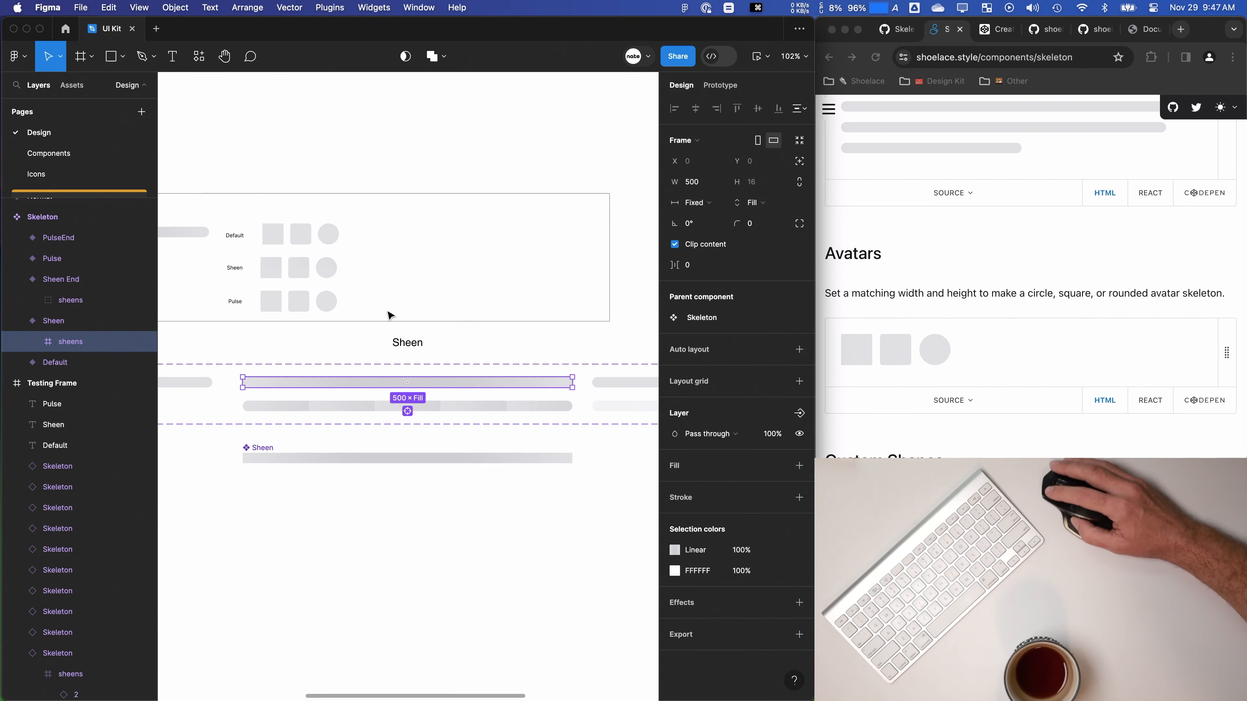
right_click(51, 342)
left_click(43, 349)
right_click(43, 349)
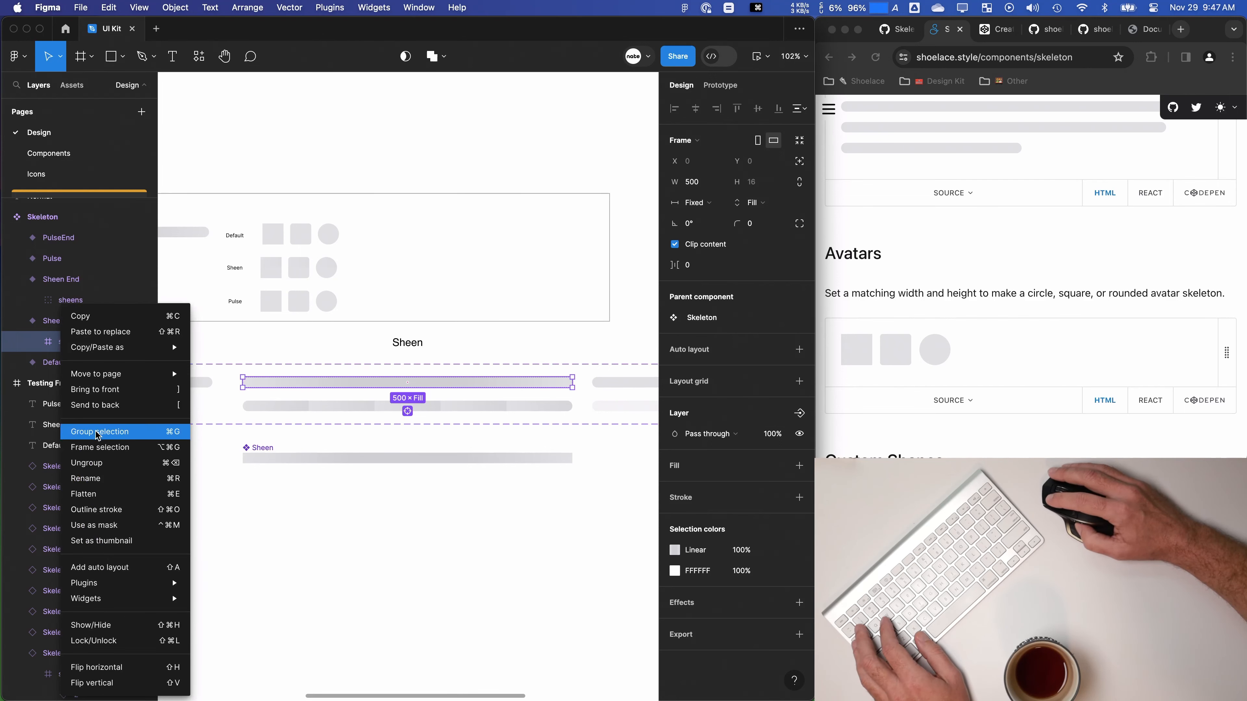
Step: Try to group the selected sheens frame in the Sheen variant, and undo the change
left_click(84, 431)
key("super+z")
key("super+z")
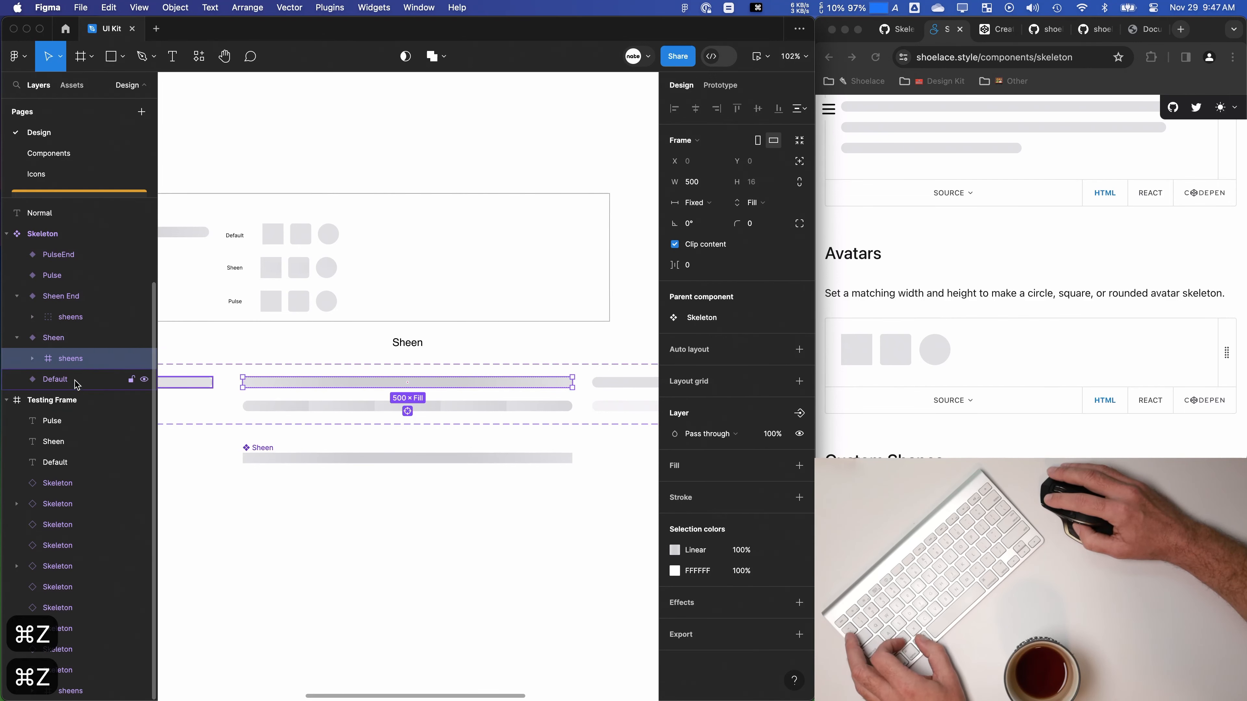
Step: Expand the sheens layers of both sheen variants and convert the Sheen variant's sheens frame to a group
left_click(32, 358)
left_click(32, 317)
left_click(47, 337)
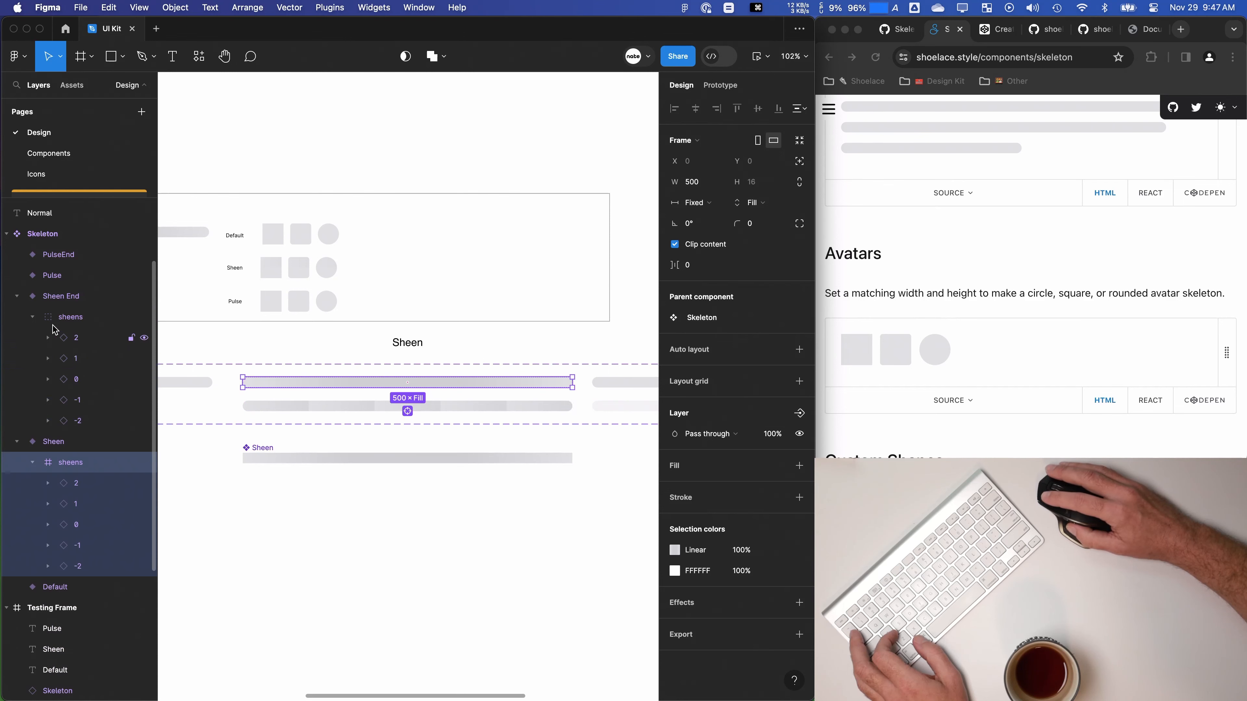
left_click(58, 317)
left_click(53, 463)
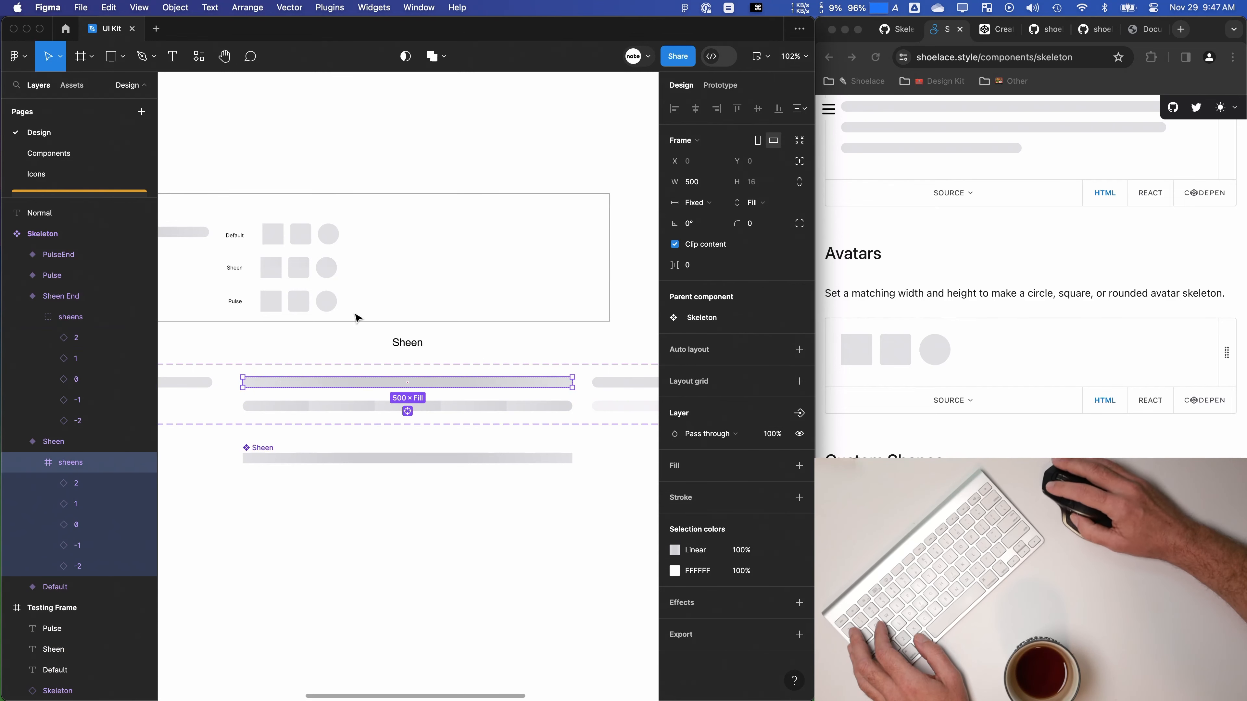
left_click(702, 147)
left_click(714, 162)
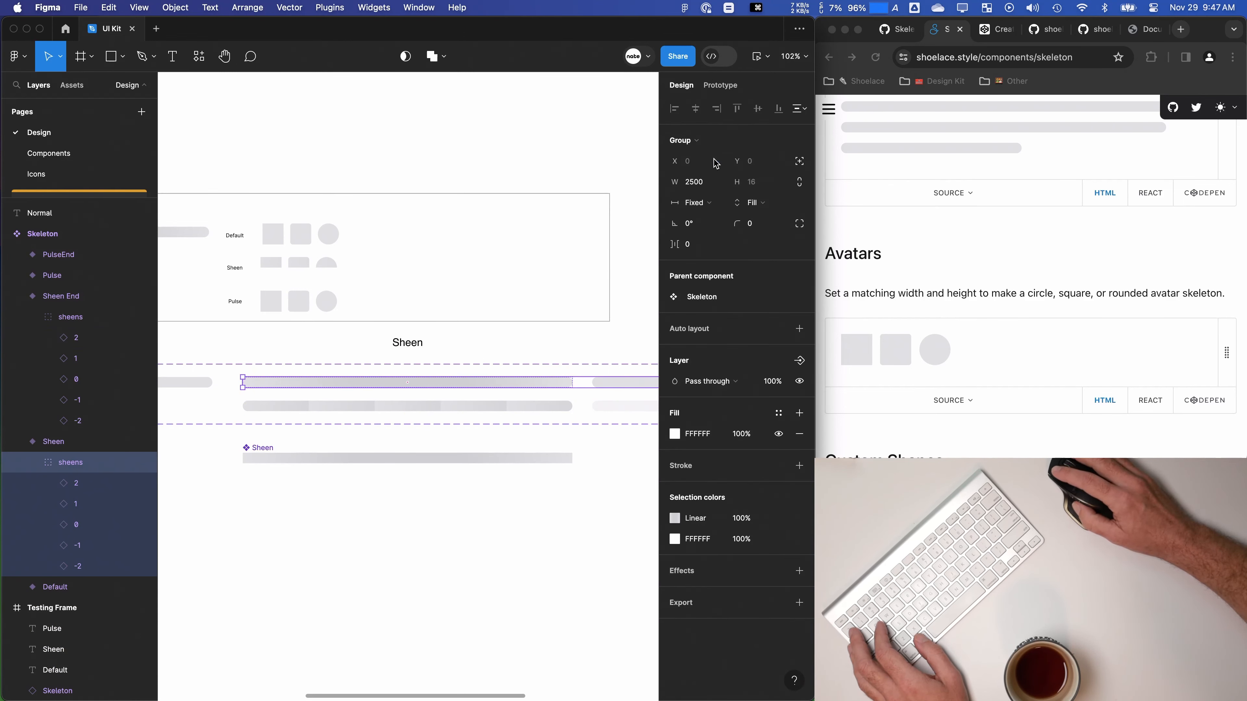
Step: Set the width of the sheens group in the Sheen End variant to 2500
left_click(318, 412)
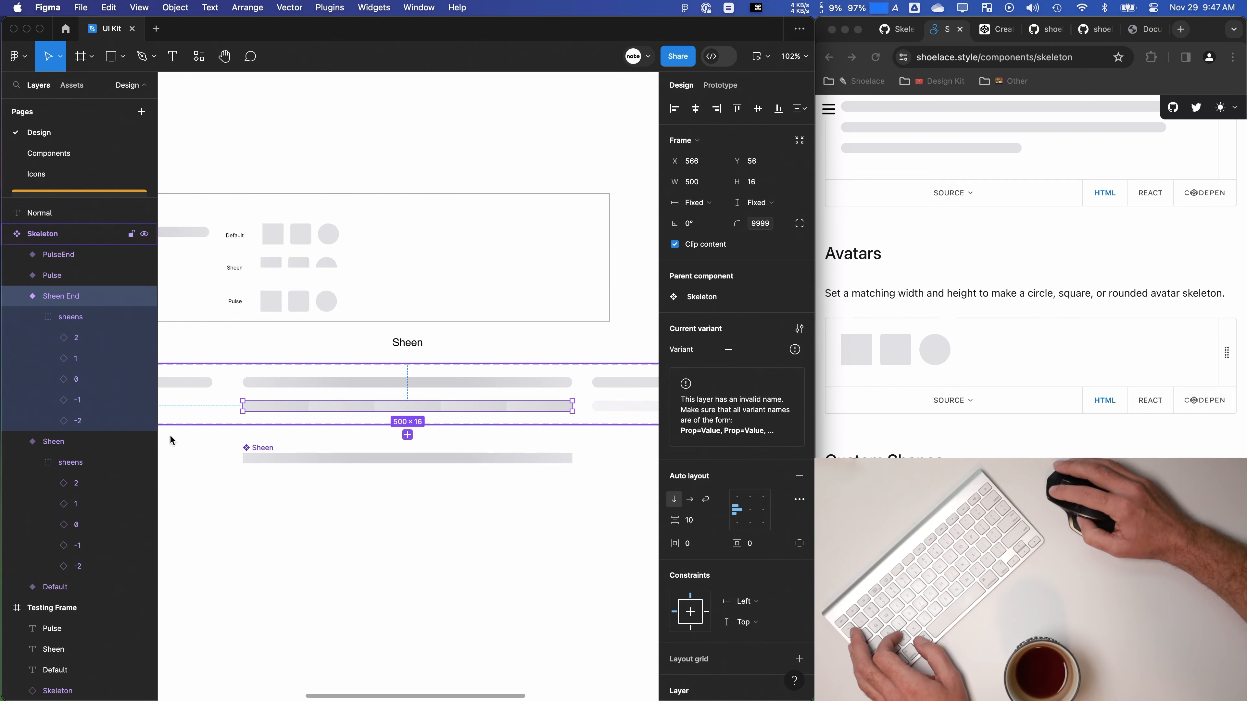
left_click(63, 319)
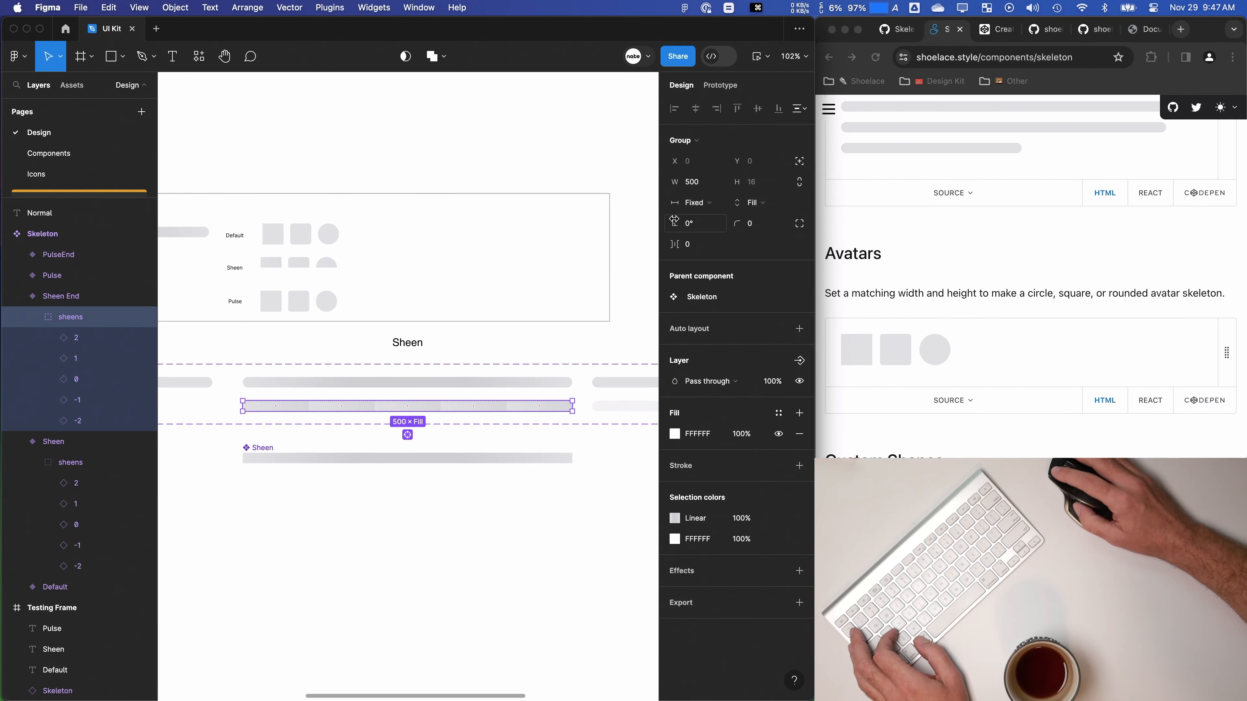
left_click(67, 464)
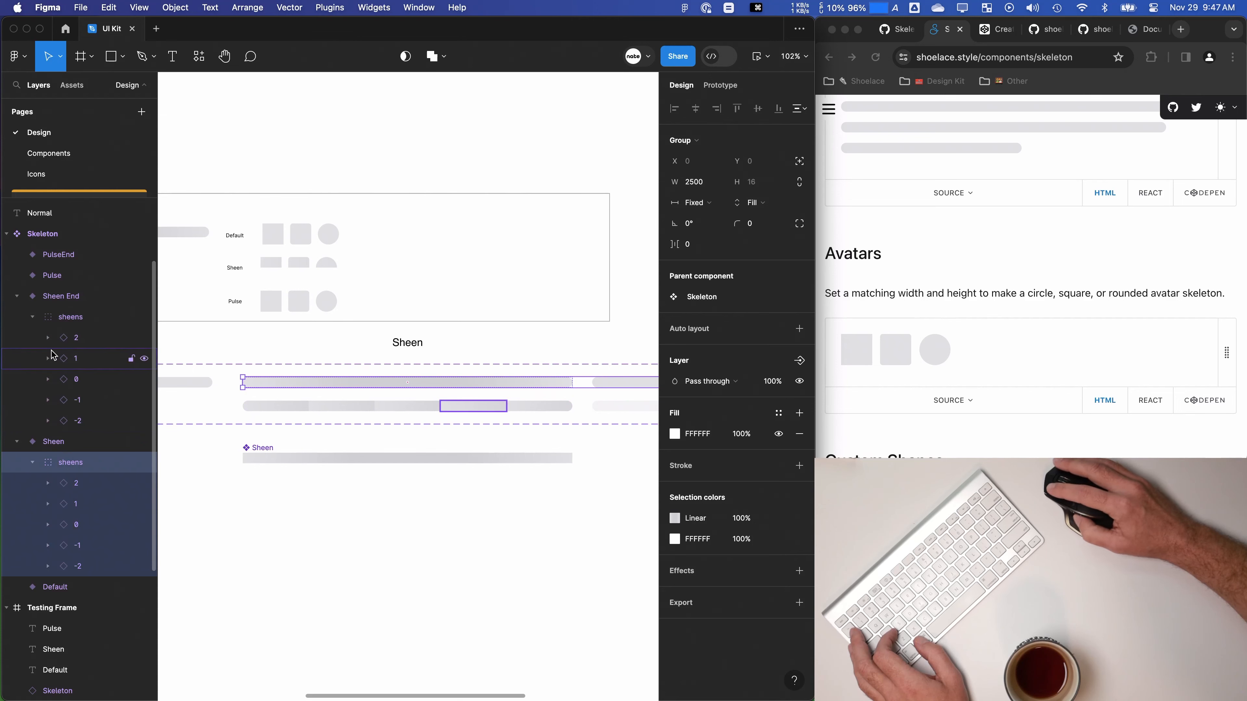
left_click(57, 319)
type("2500")
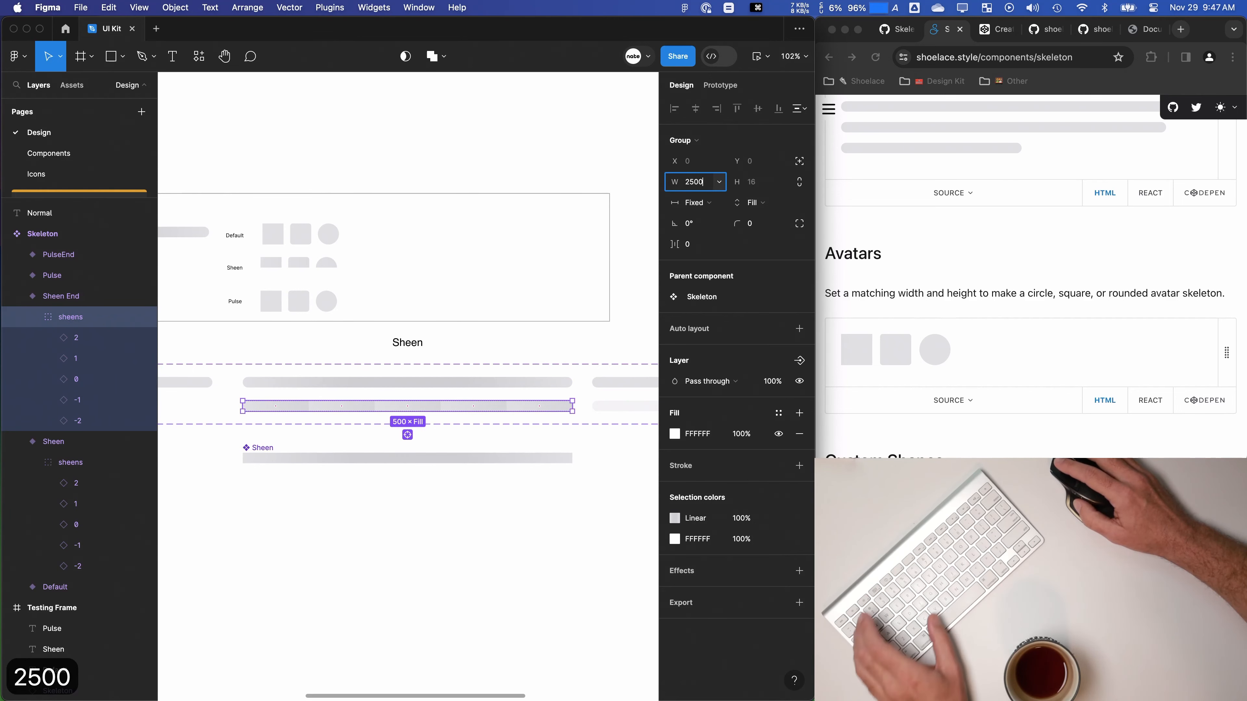
key("Tab")
Step: Move the standalone Sheen component from below the Skeleton component set to above the Testing Frame
scroll(401, 440, "down", 5)
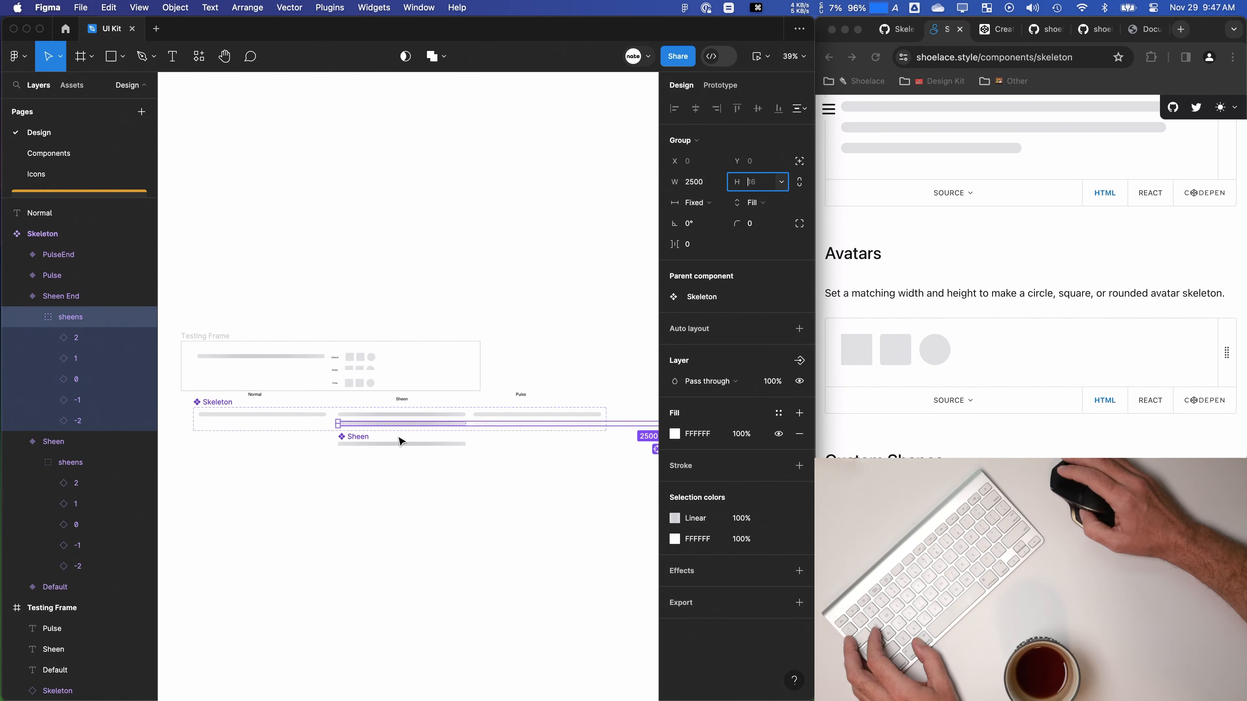
left_click_drag(373, 450, 432, 341)
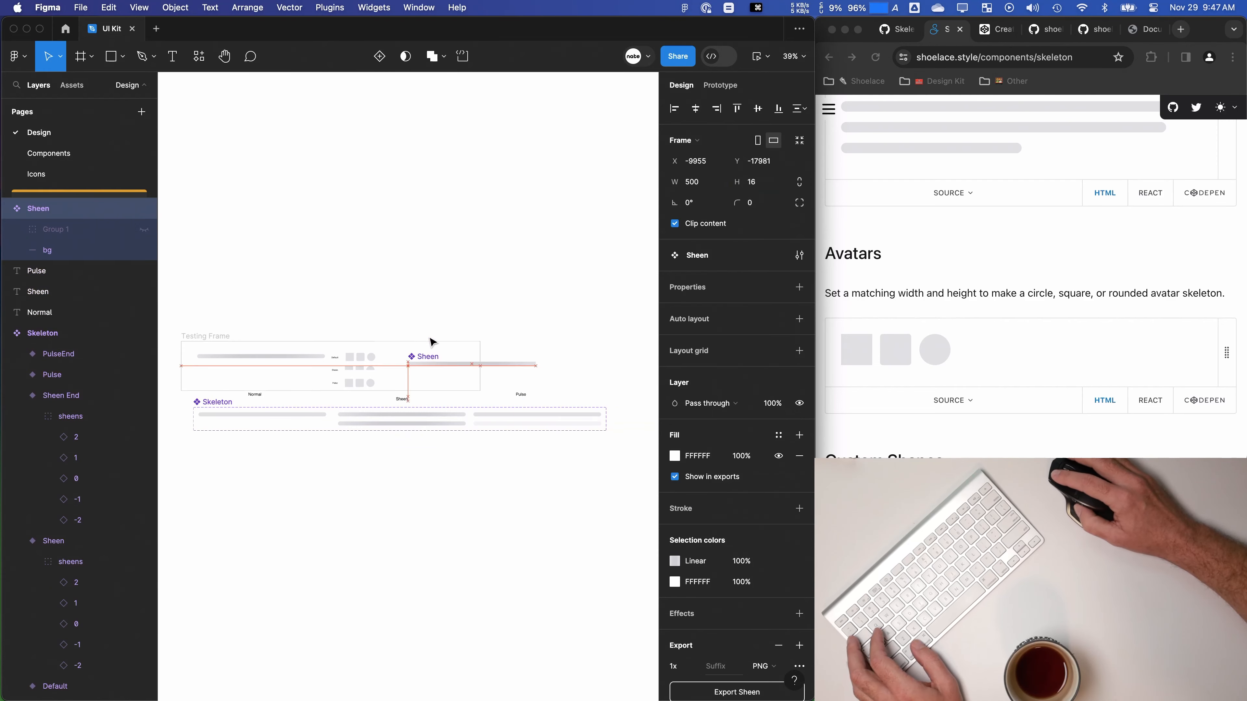
Step: Extend the Skeleton component set downward and move the Sheen and Sheen End variants lower inside it
left_click(287, 426)
left_click_drag(371, 513, 371, 525)
left_click_drag(426, 454, 394, 433)
scroll(396, 436, "up", 10)
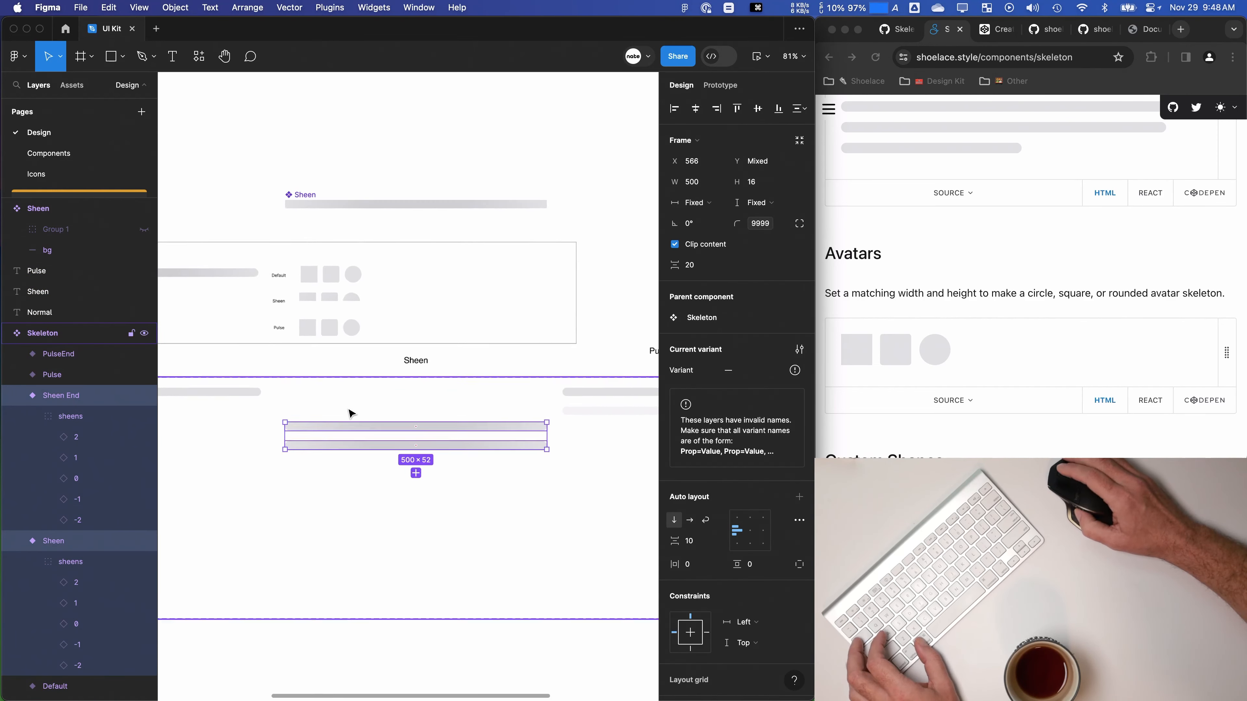
Step: Try to nudge the Sheen variant's sheens group to the left, and undo the move
left_click(308, 432)
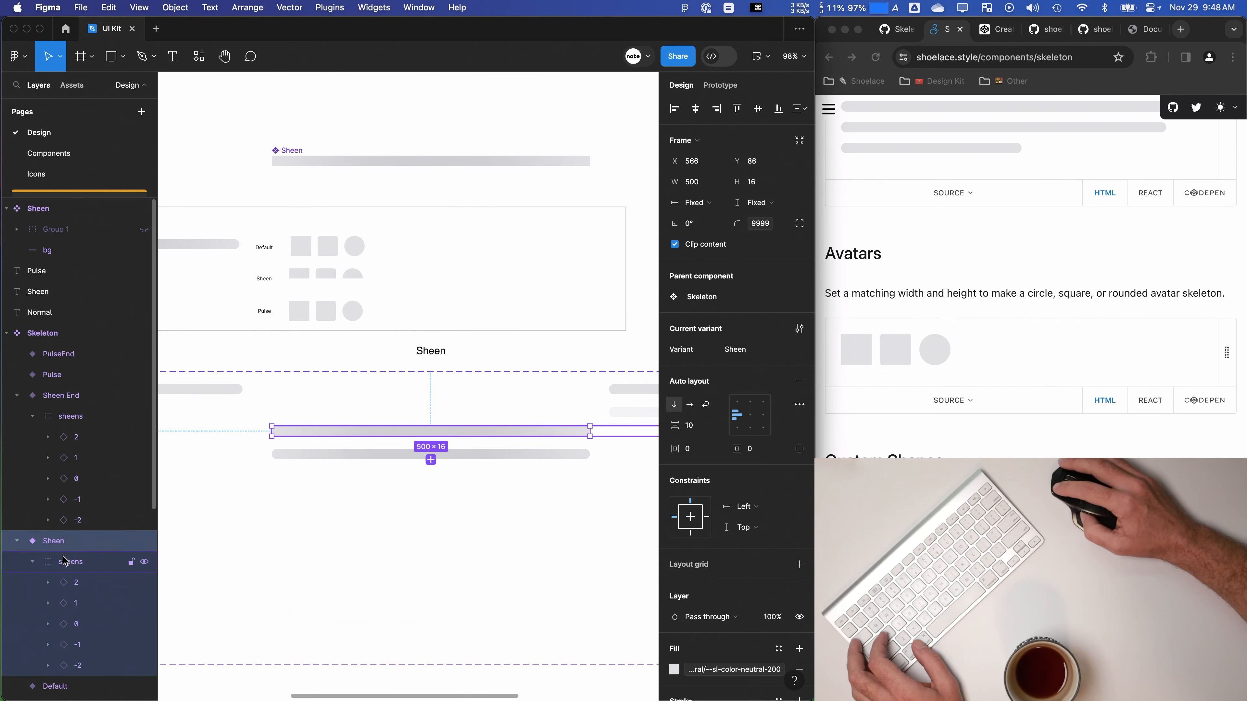
double_click(370, 433)
scroll(473, 488, "down", 6)
scroll(473, 487, "up", 2)
scroll(473, 484, "down", 10)
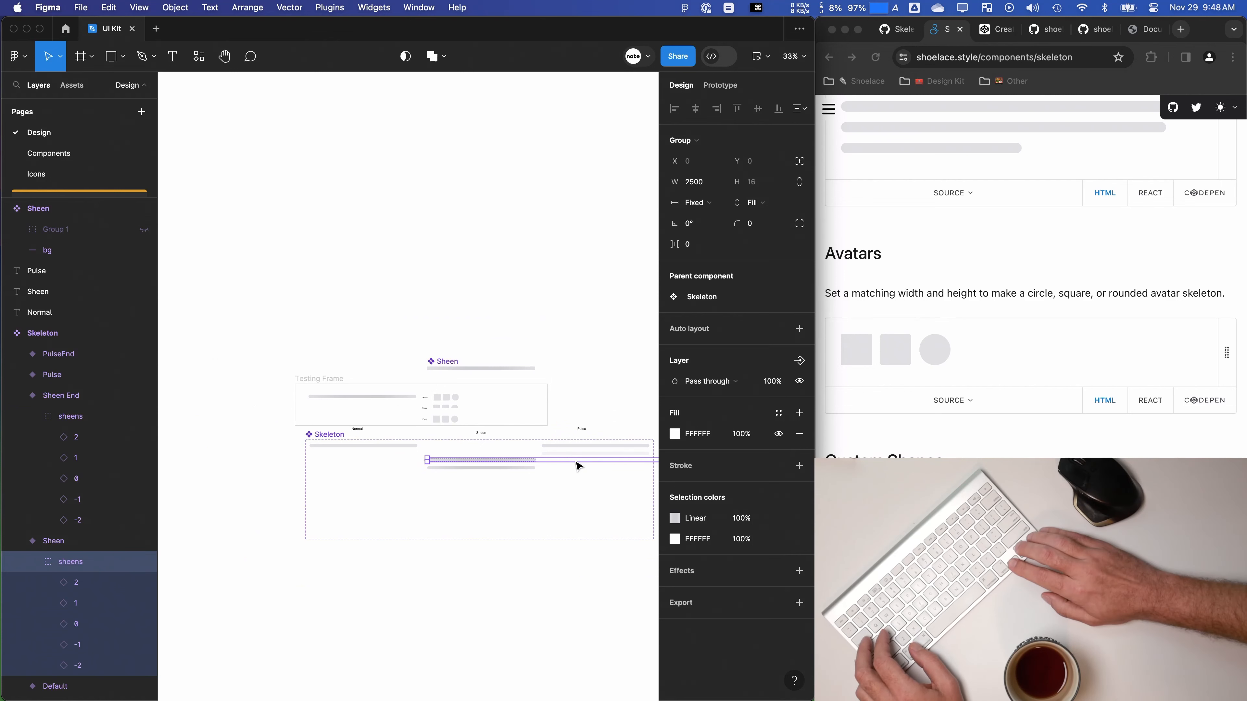
key("shift+Left")
key("shift+Left")
key("shift+Left")
key("shift+Left")
key("shift+Left")
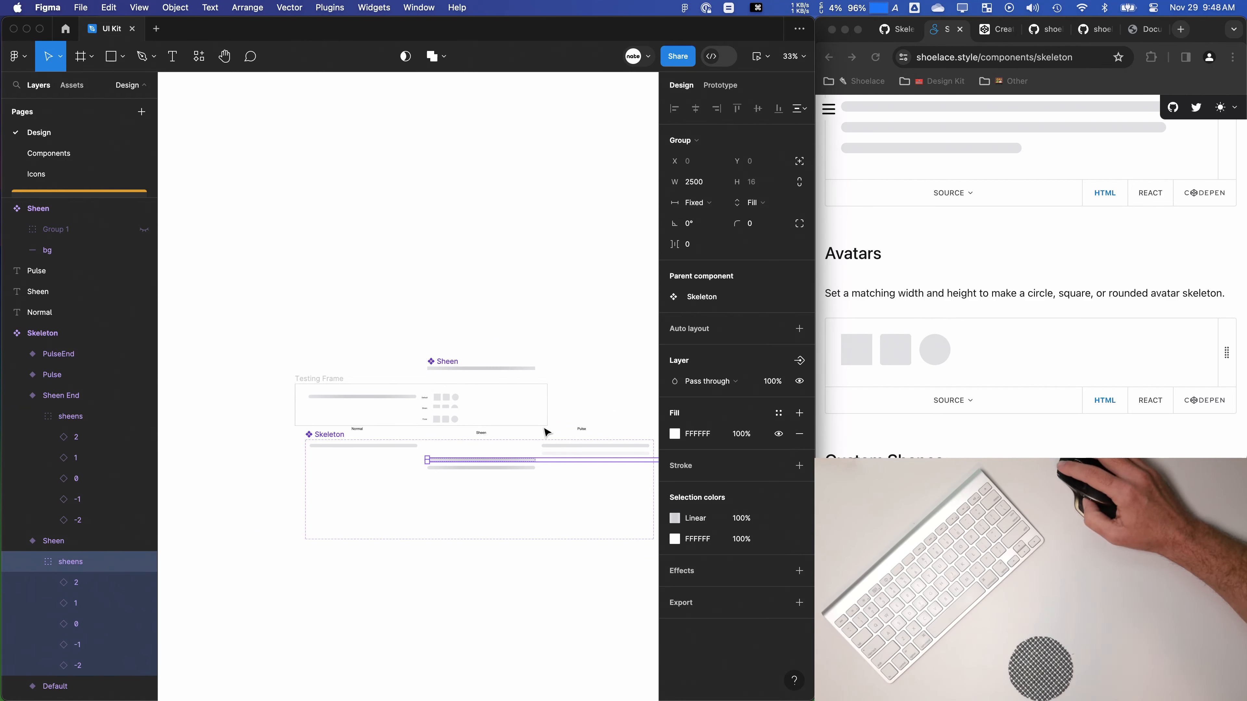
key("super+z")
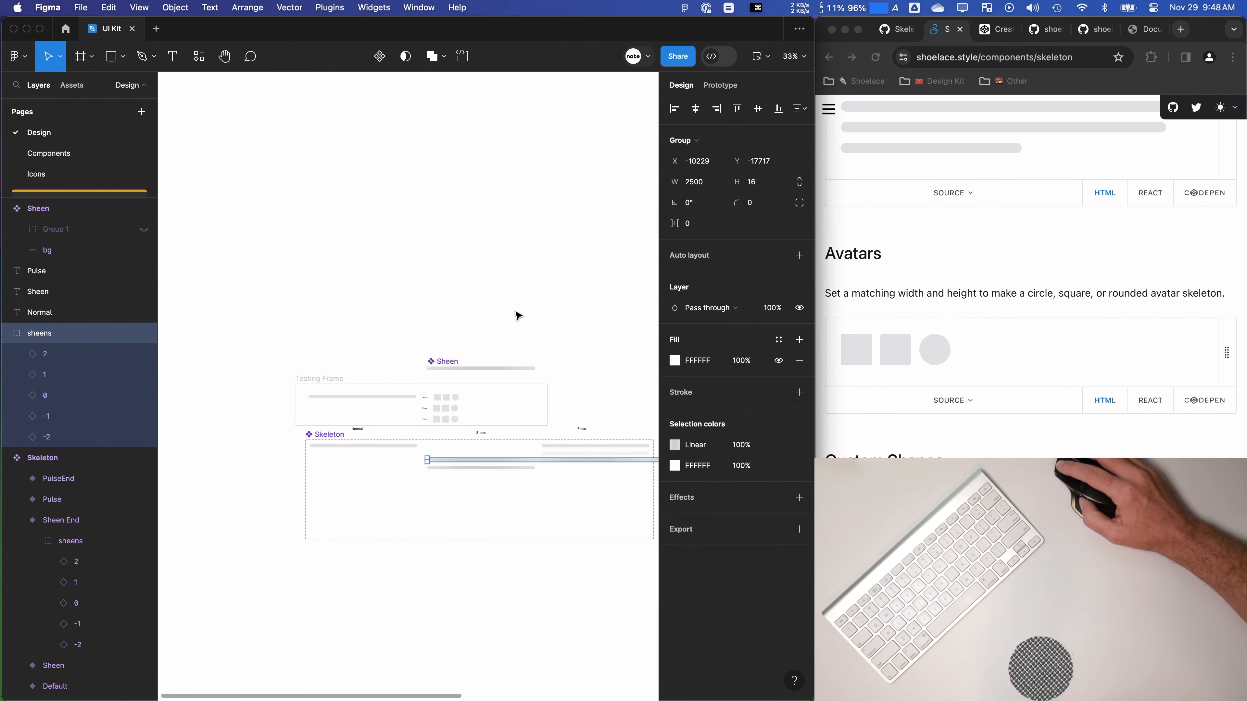
key("super+z")
scroll(472, 513, "up", 5)
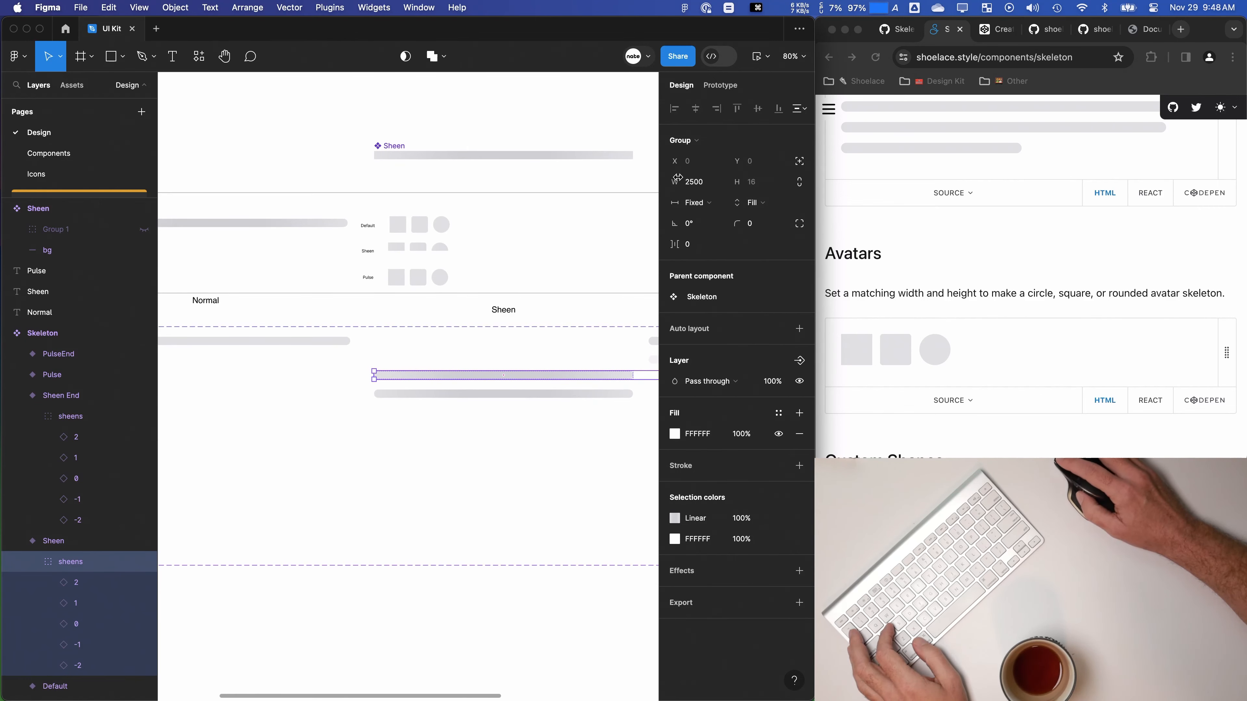
Step: Change the auto layout direction of the Sheen variant to horizontal
key("Escape")
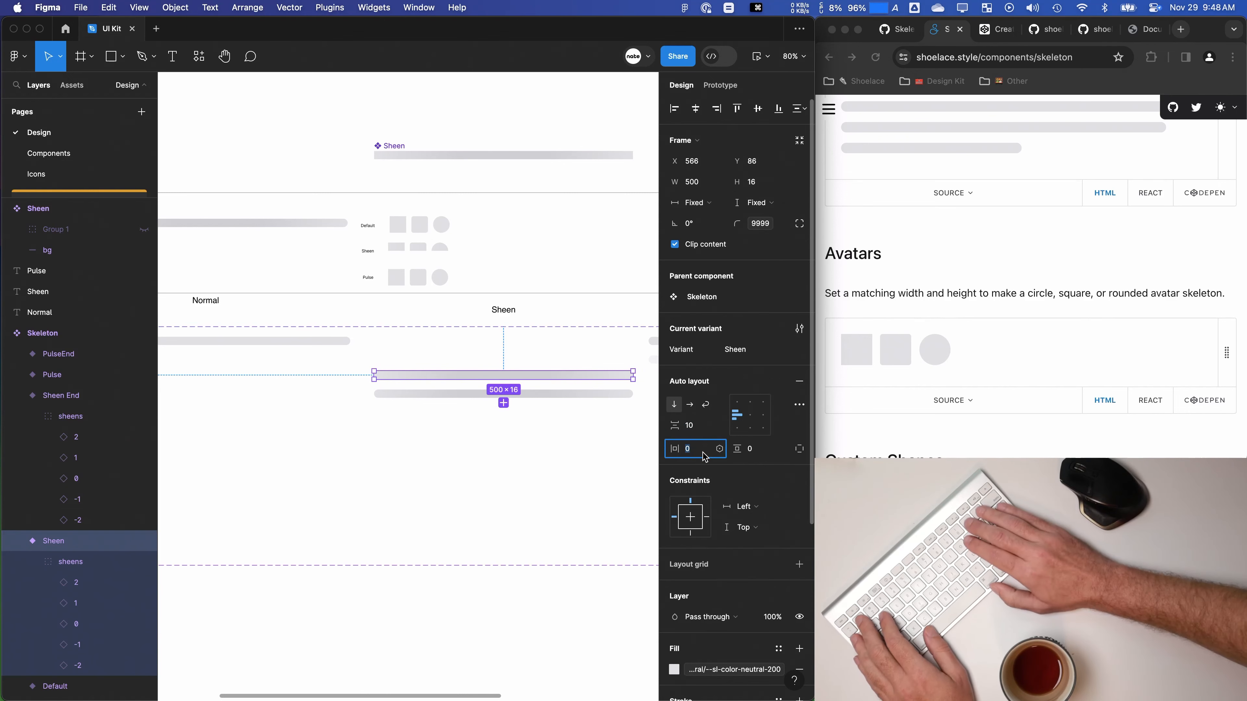
key("Tab")
key("shift+Tab")
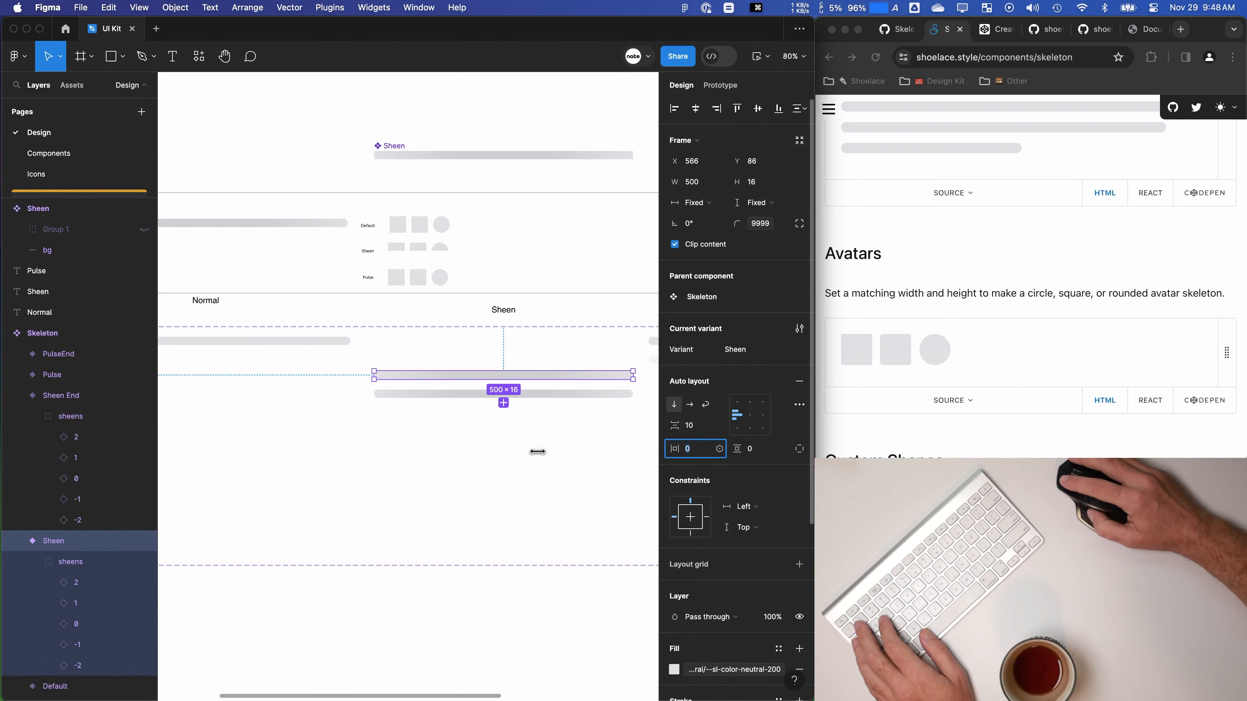
left_click(692, 405)
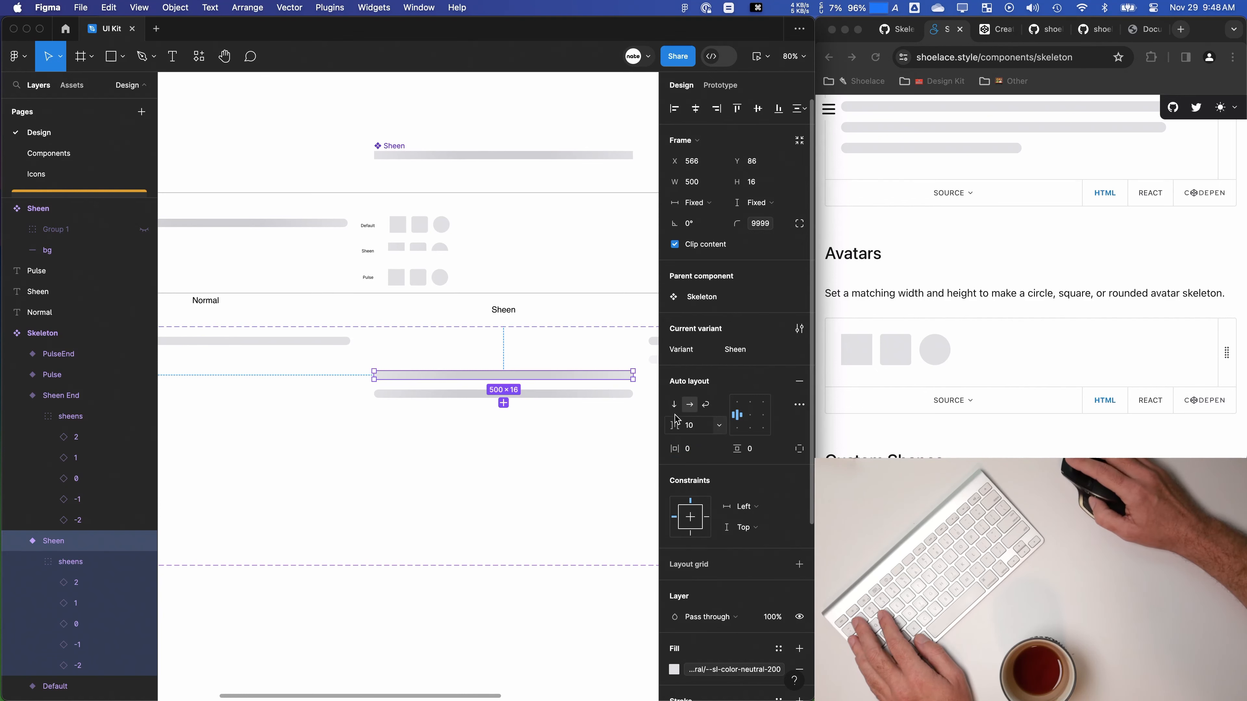
key("super+z")
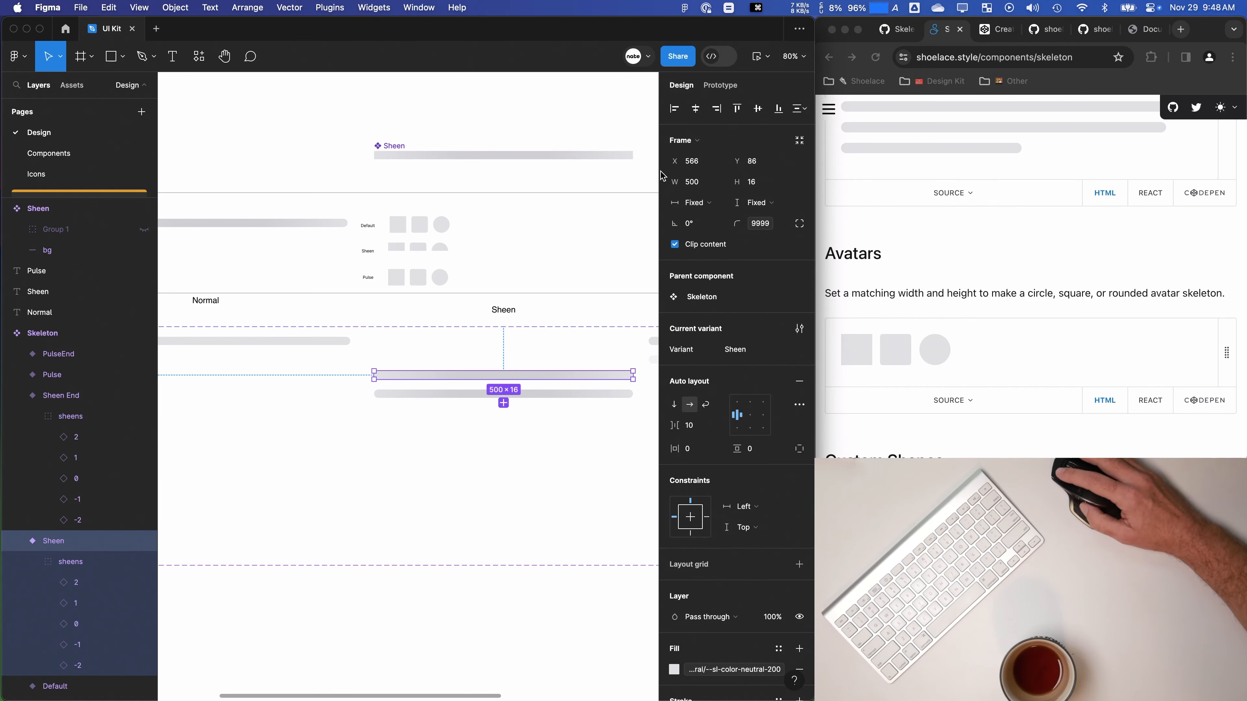
key("super+z")
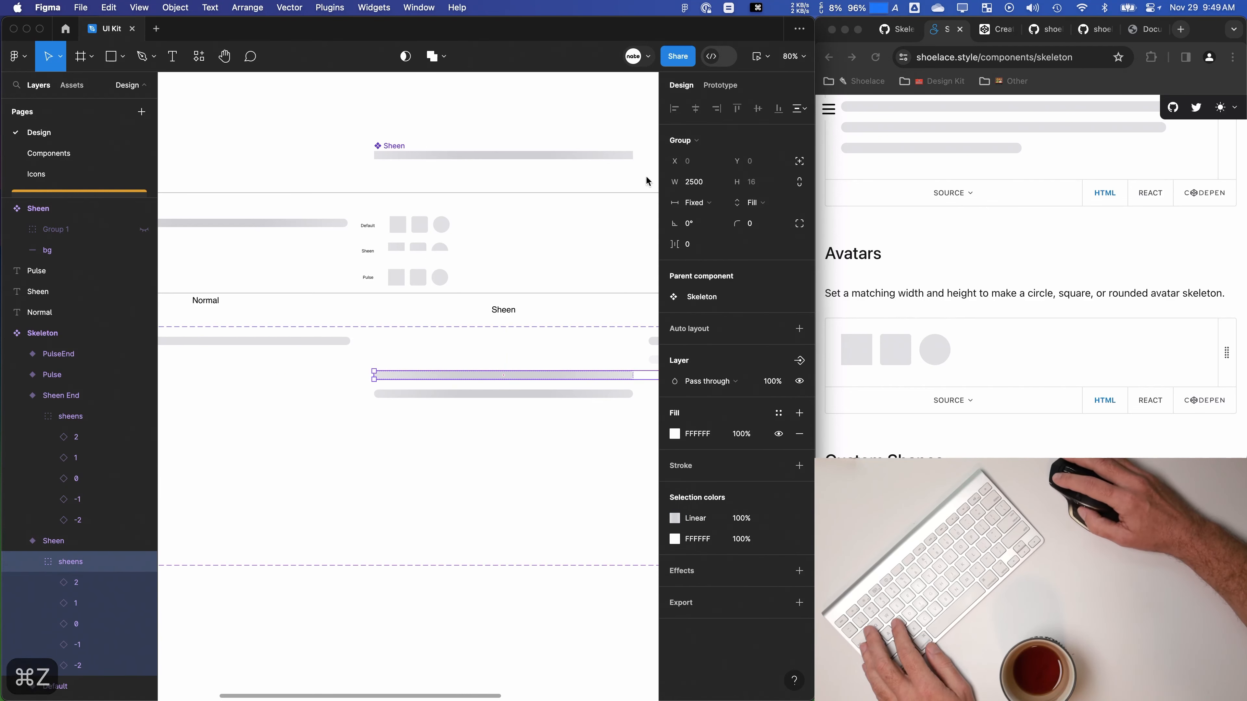
key("Escape")
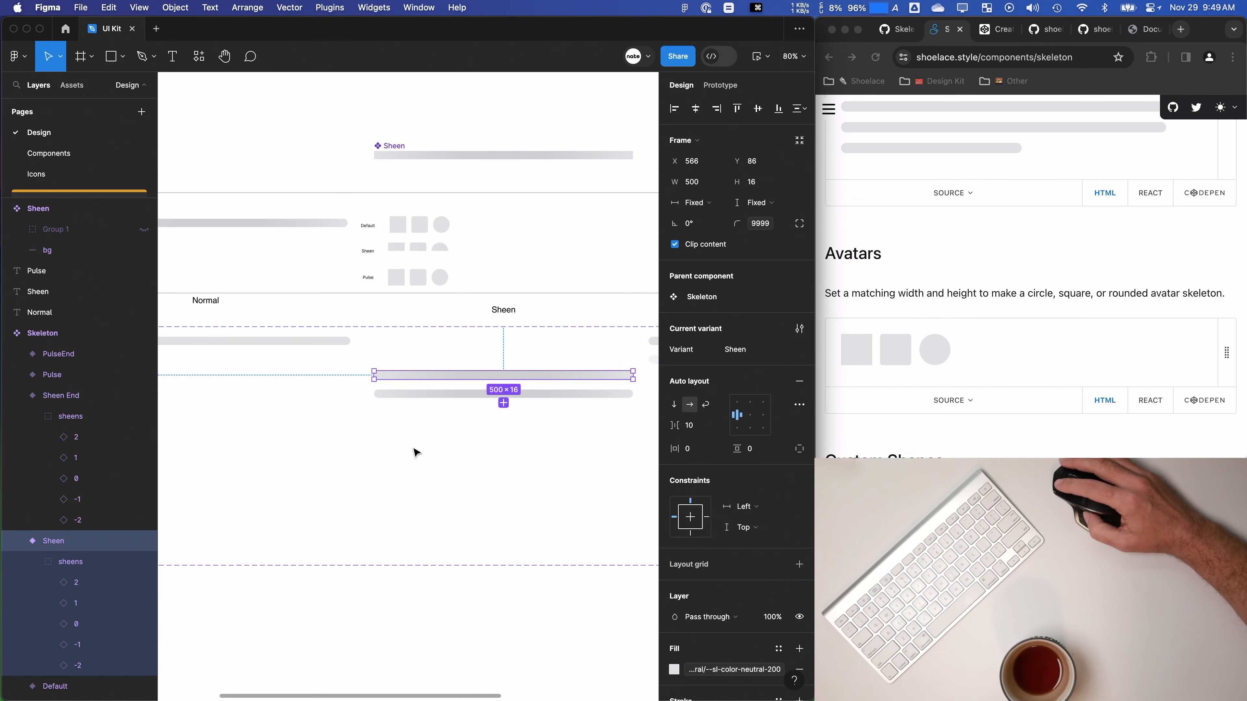
left_click(399, 251)
left_click(478, 380)
left_click(478, 379)
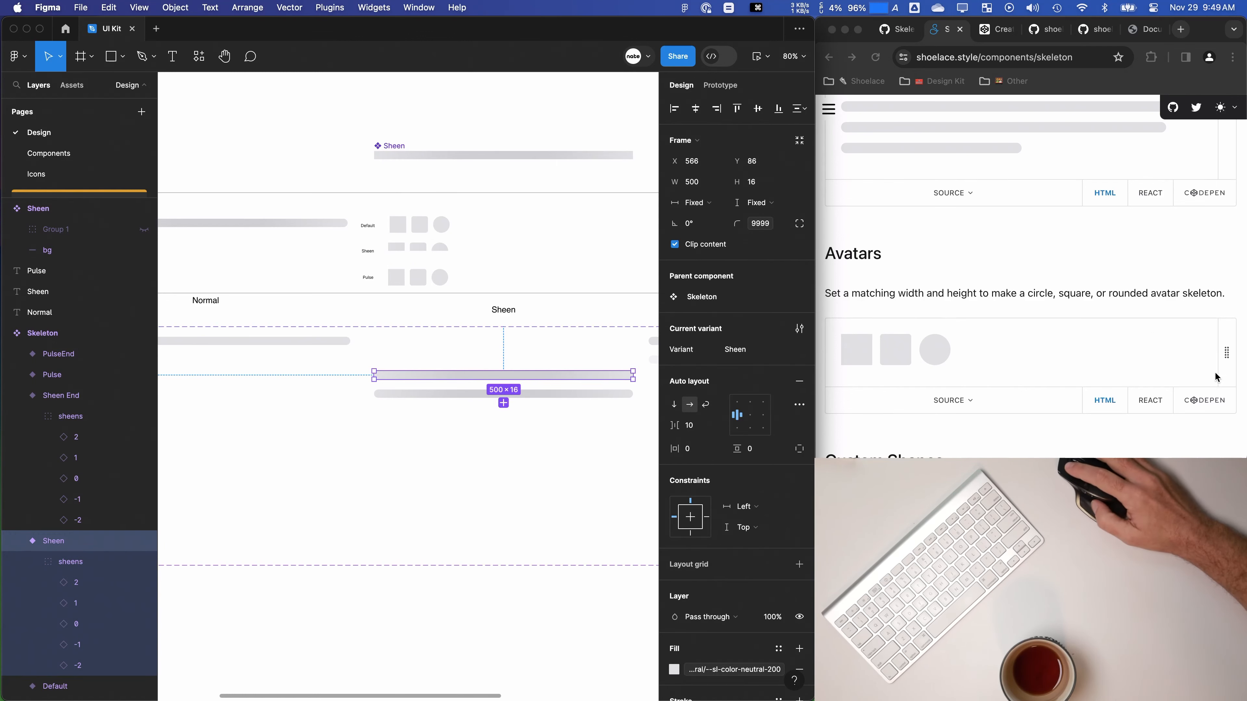
Step: Switch to the Shoelace skeleton page in Chrome and examine the source code of the Avatars example
left_click(971, 398)
scroll(971, 392, "down", 3)
scroll(971, 392, "down", 6)
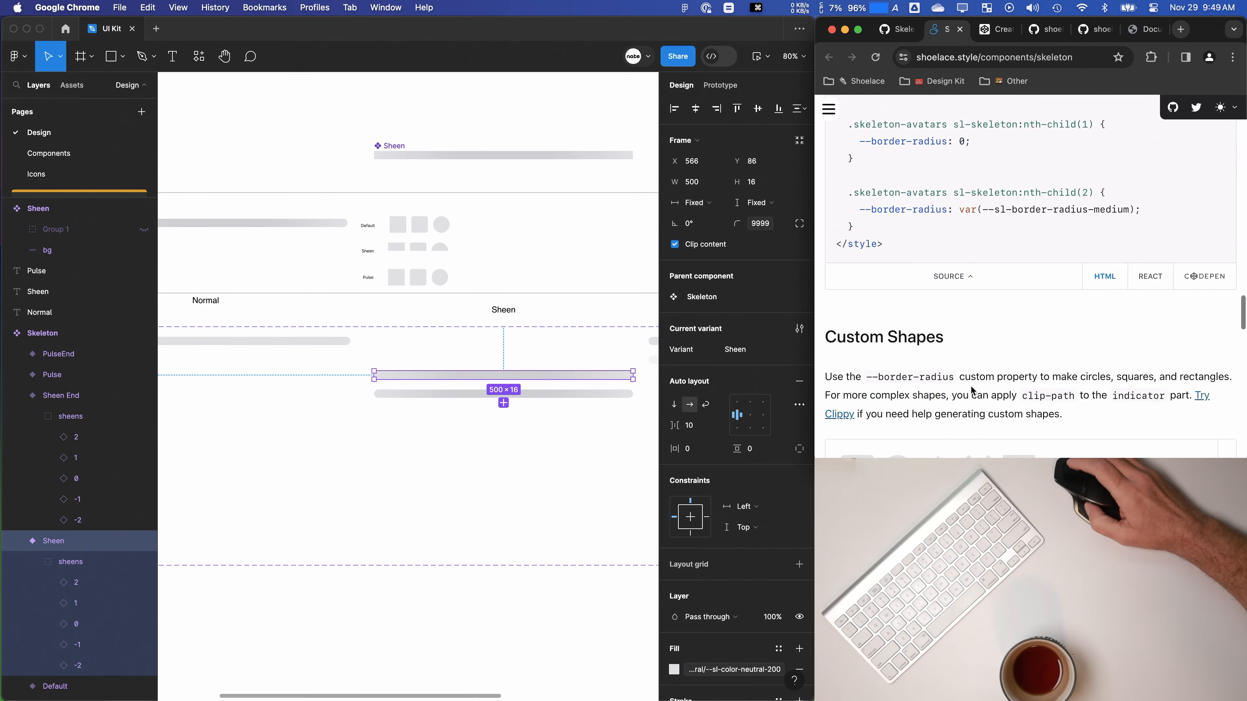
scroll(972, 391, "up", 10)
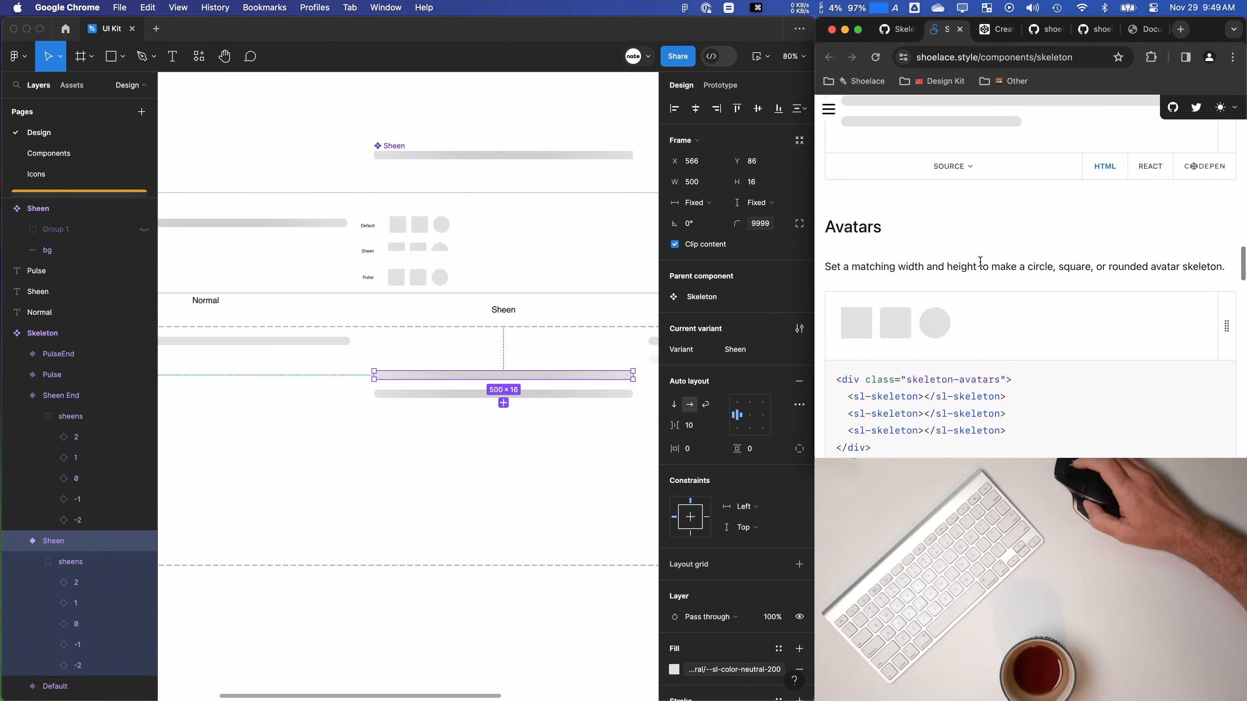
Step: Return to Figma and remove the auto layout from the Sheen variant
left_click(460, 494)
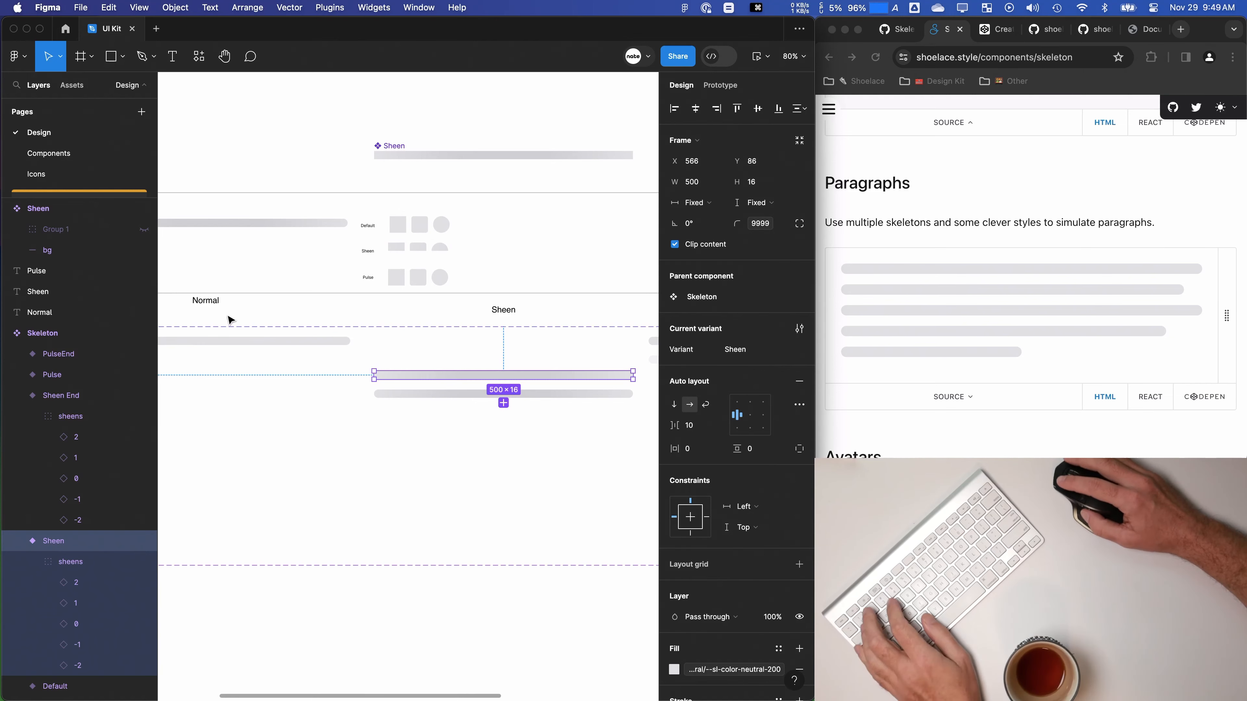
left_click(58, 418)
left_click(52, 559)
scroll(450, 441, "up", 3)
left_click_drag(392, 241, 379, 315)
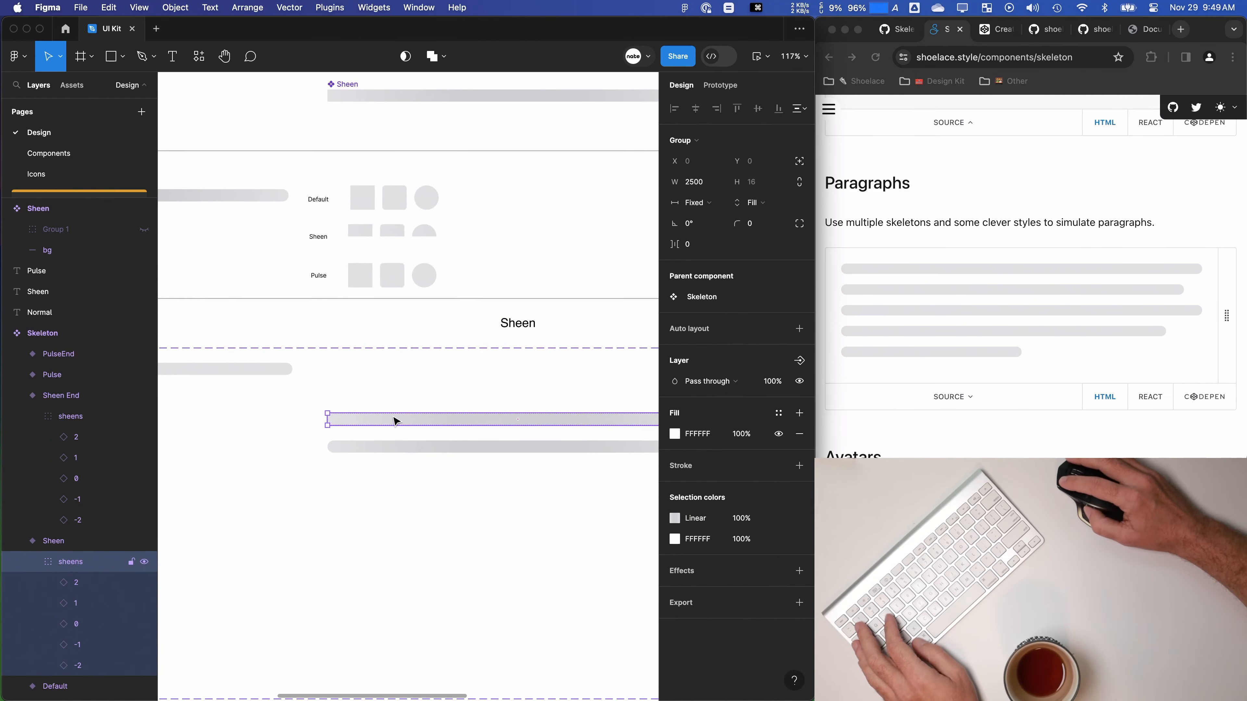
left_click(129, 538)
left_click(799, 383)
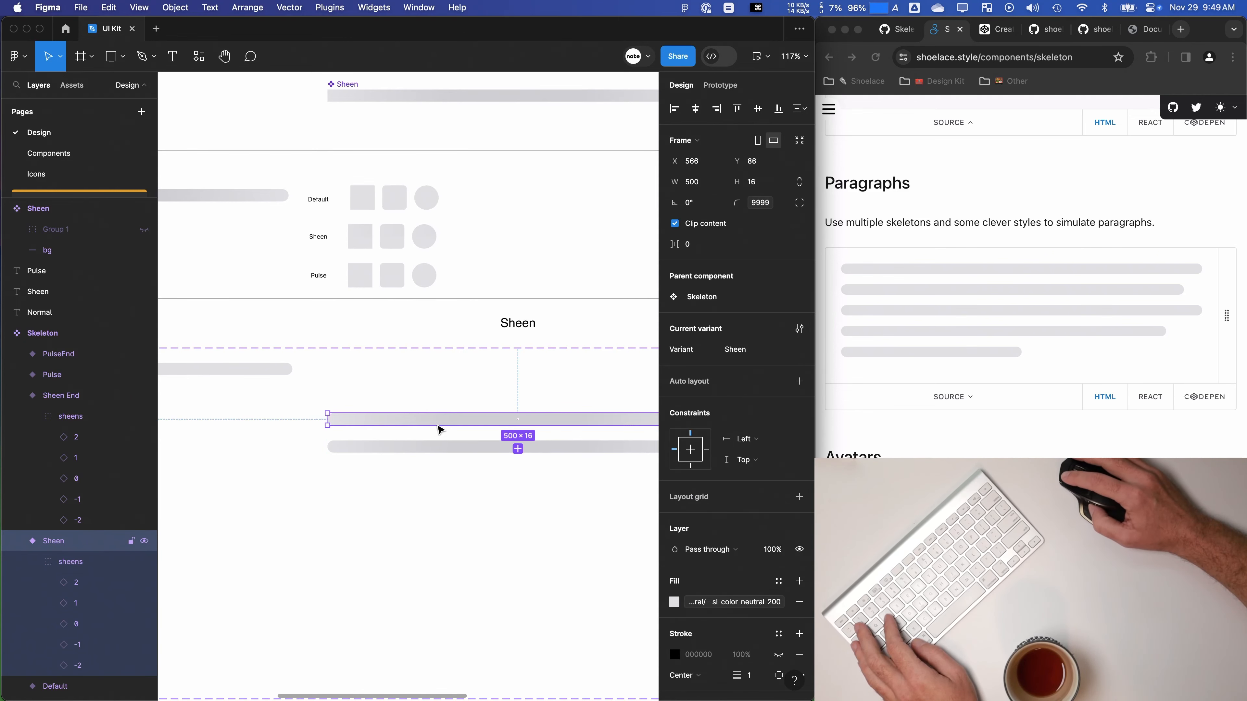
Step: Move the sheens group inside the Sheen variant left to an X position of -140
left_click(74, 562)
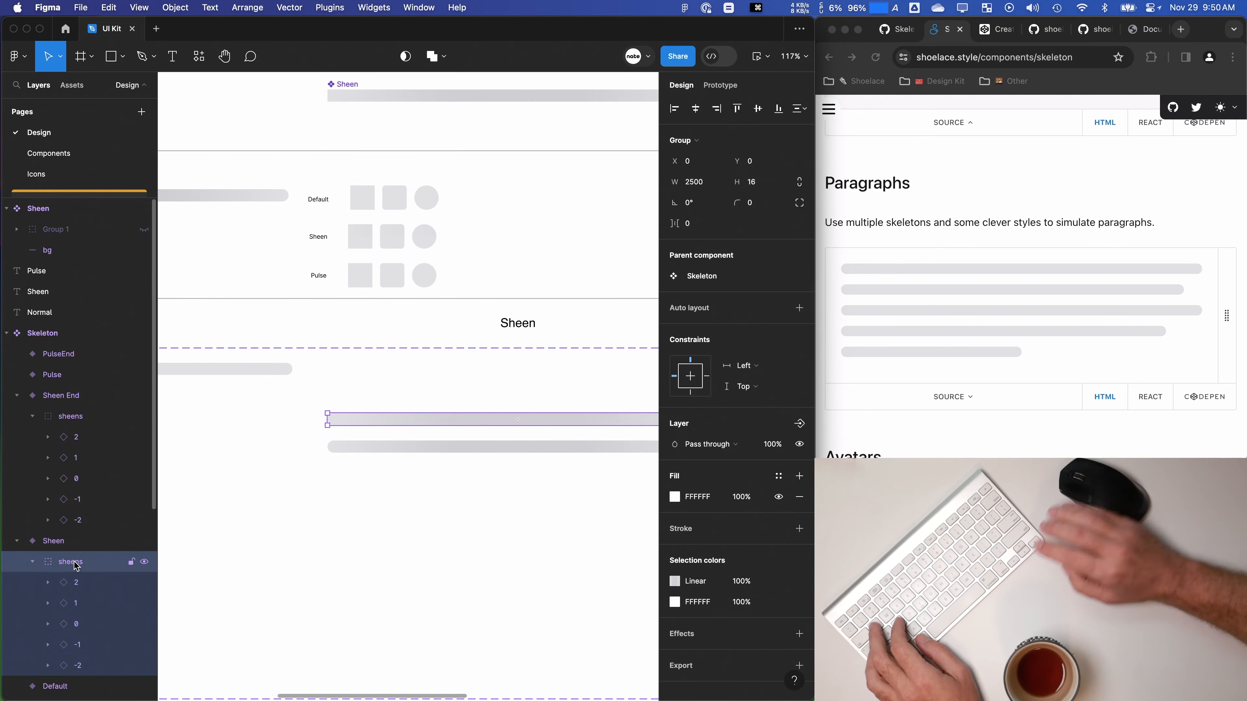
key("shift+Left")
key("shift+Left")
key("shift+Left")
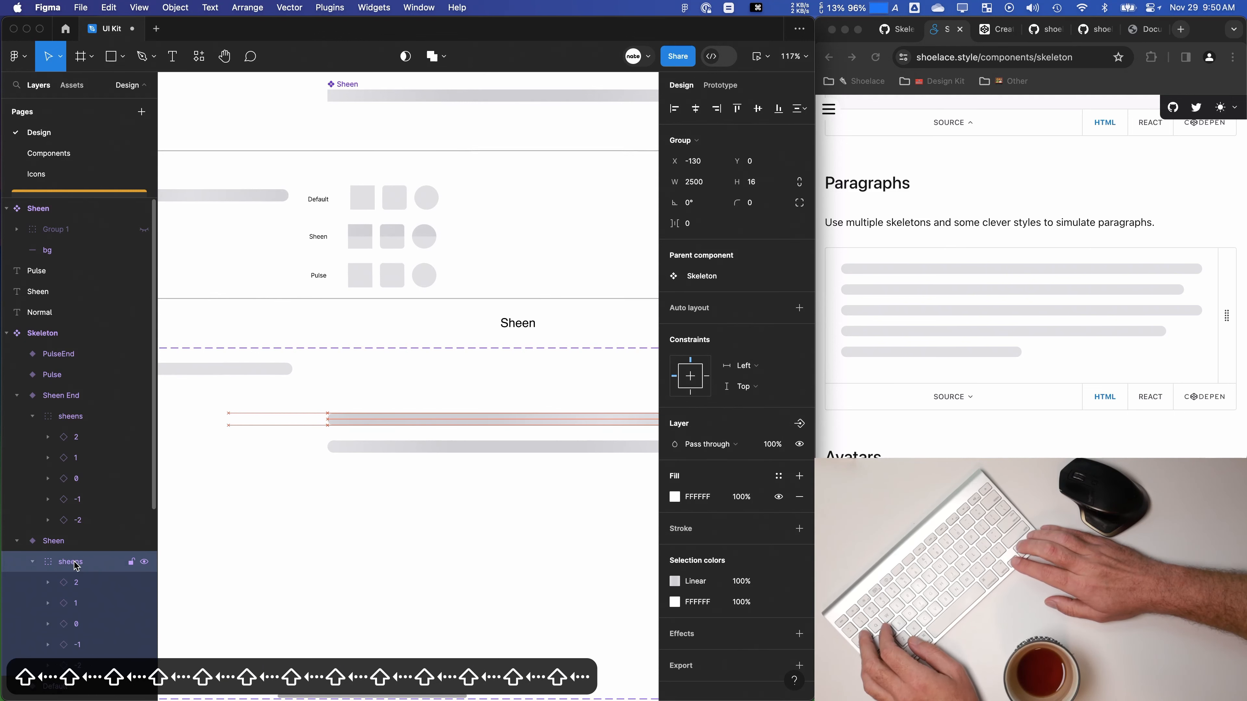
key("shift+Left")
Step: Try Top and bottom as the sheens group's vertical constraint, and set it to Scale instead
left_click(756, 388)
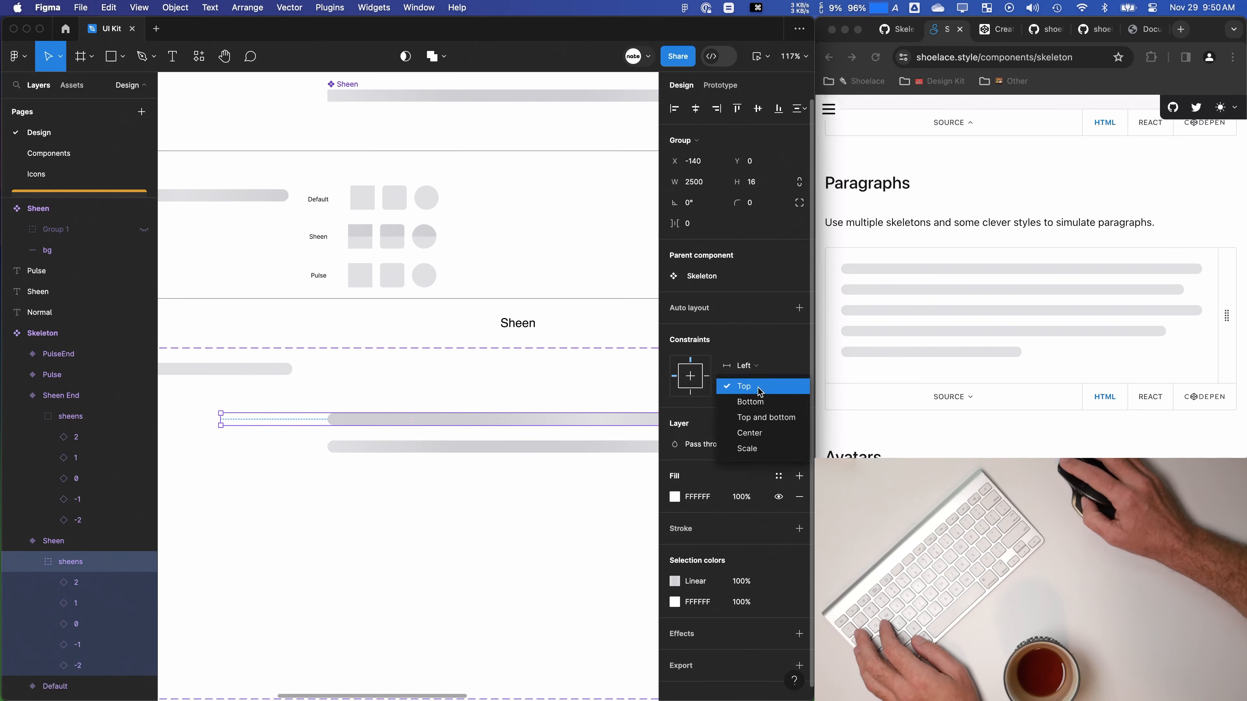
left_click(764, 418)
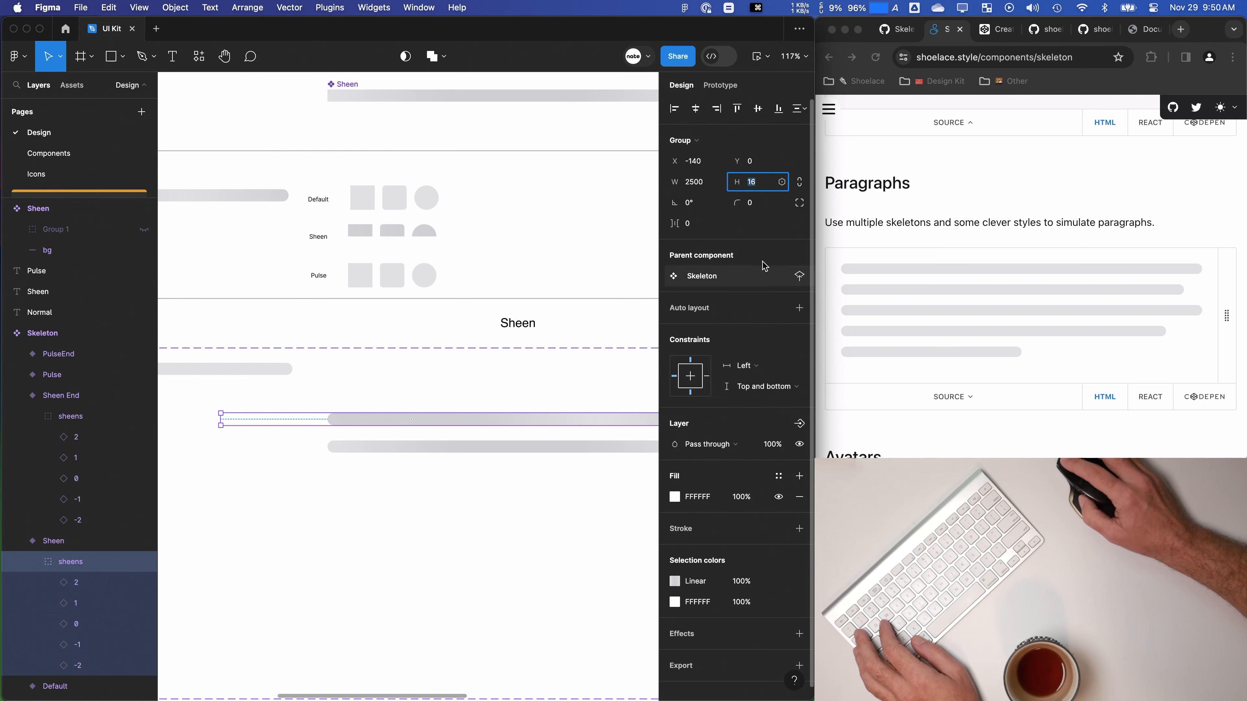
left_click(774, 387)
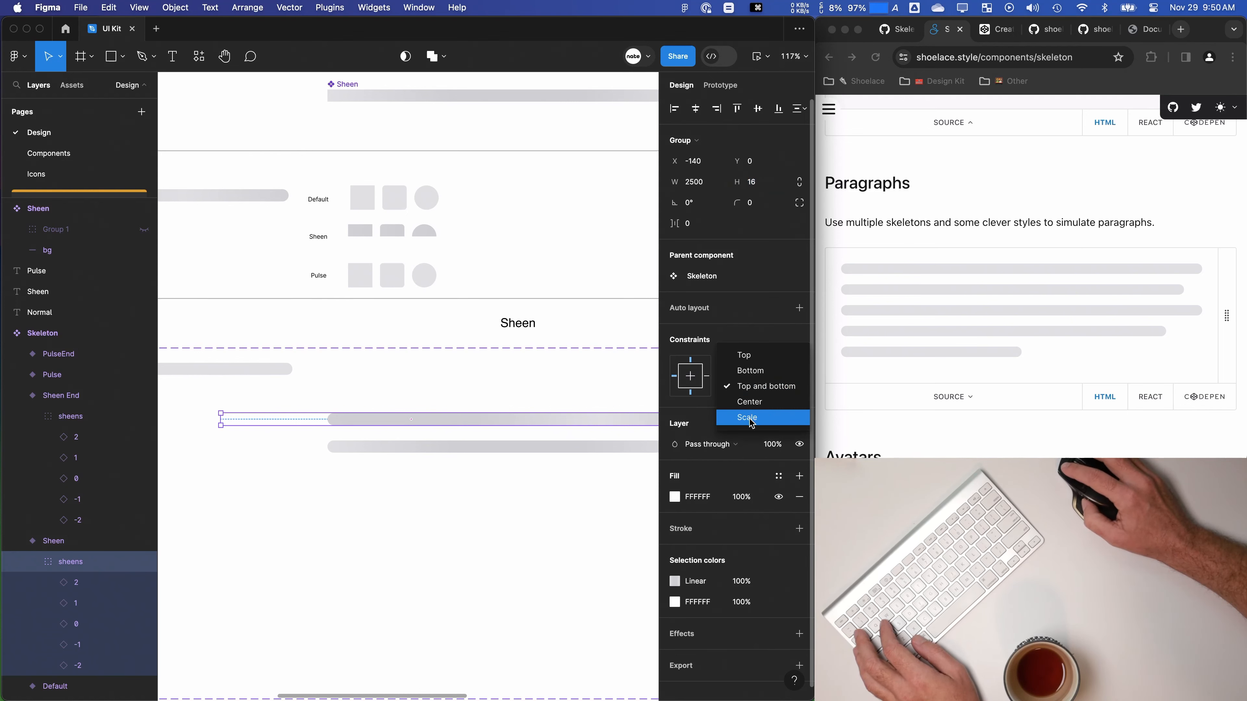
left_click(747, 413)
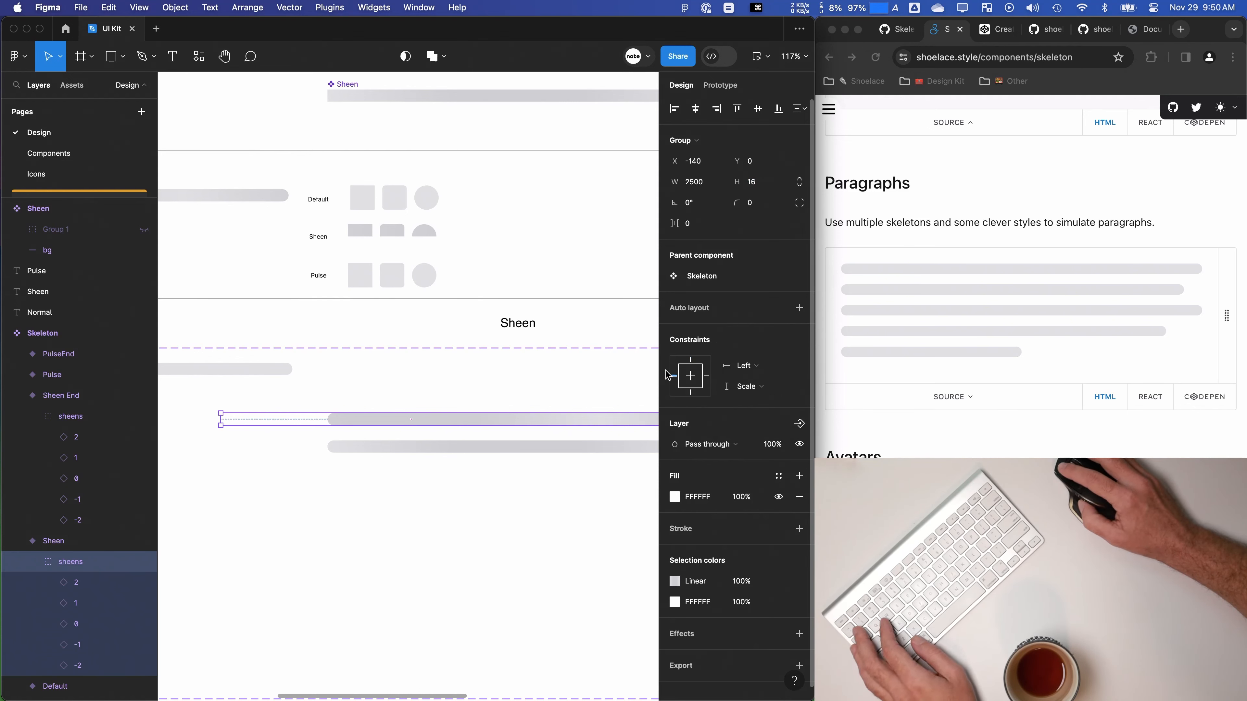
Step: Check the vertical constraint of the five sheen layers inside the Sheen variant's sheens group
left_click(358, 238)
scroll(53, 322, "up", 1)
left_click(55, 280)
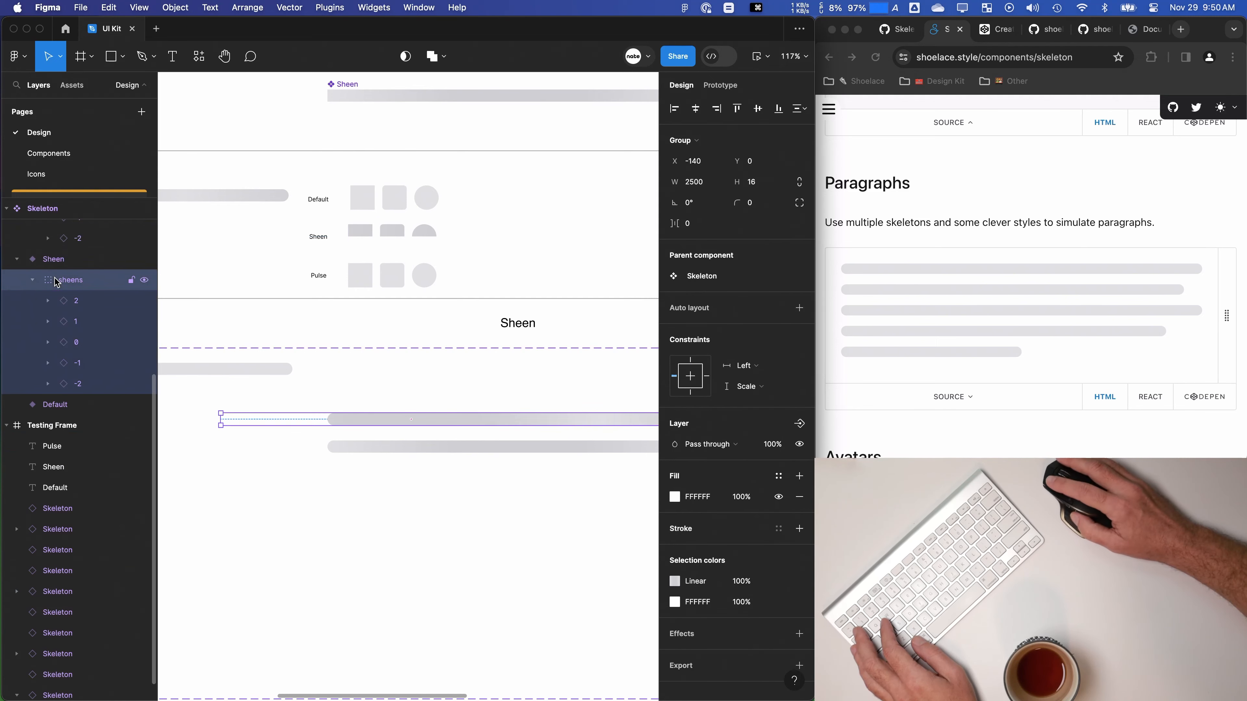
left_click(73, 301)
left_click(80, 385, "shift")
left_click(751, 439)
left_click(754, 441)
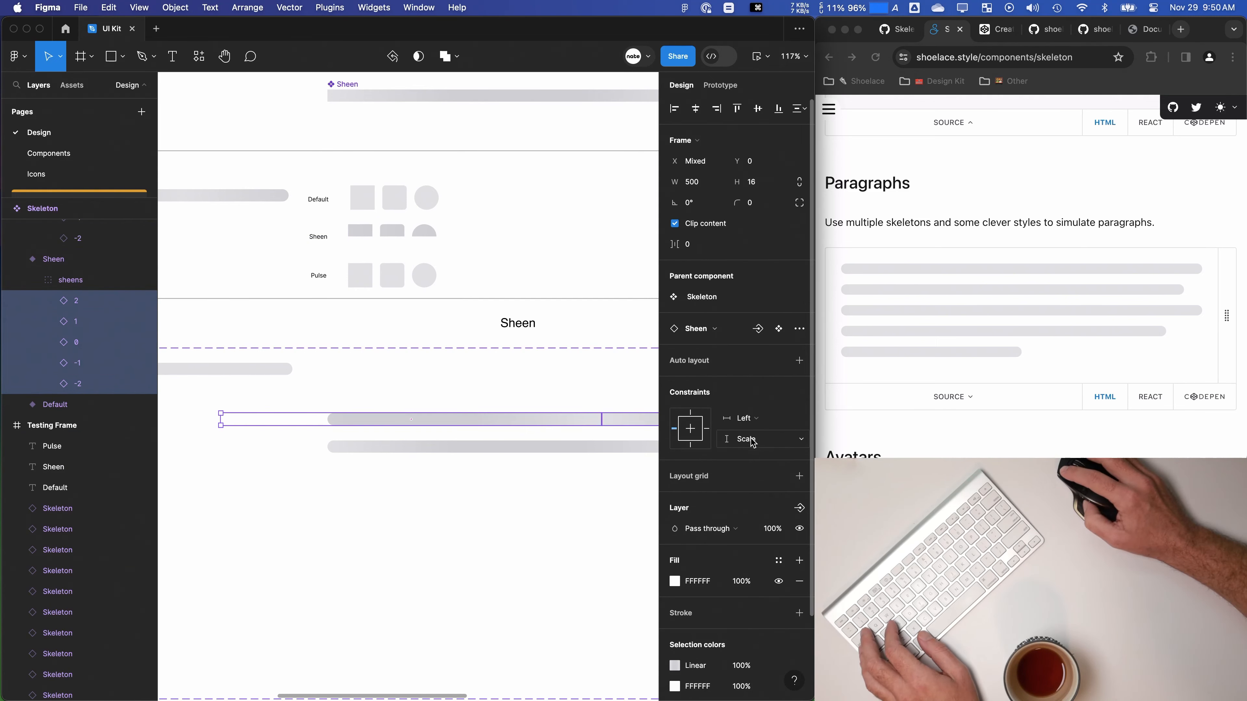
Step: Set the vertical constraint of the Sheen variant itself to Scale
left_click(60, 286)
left_click(36, 262)
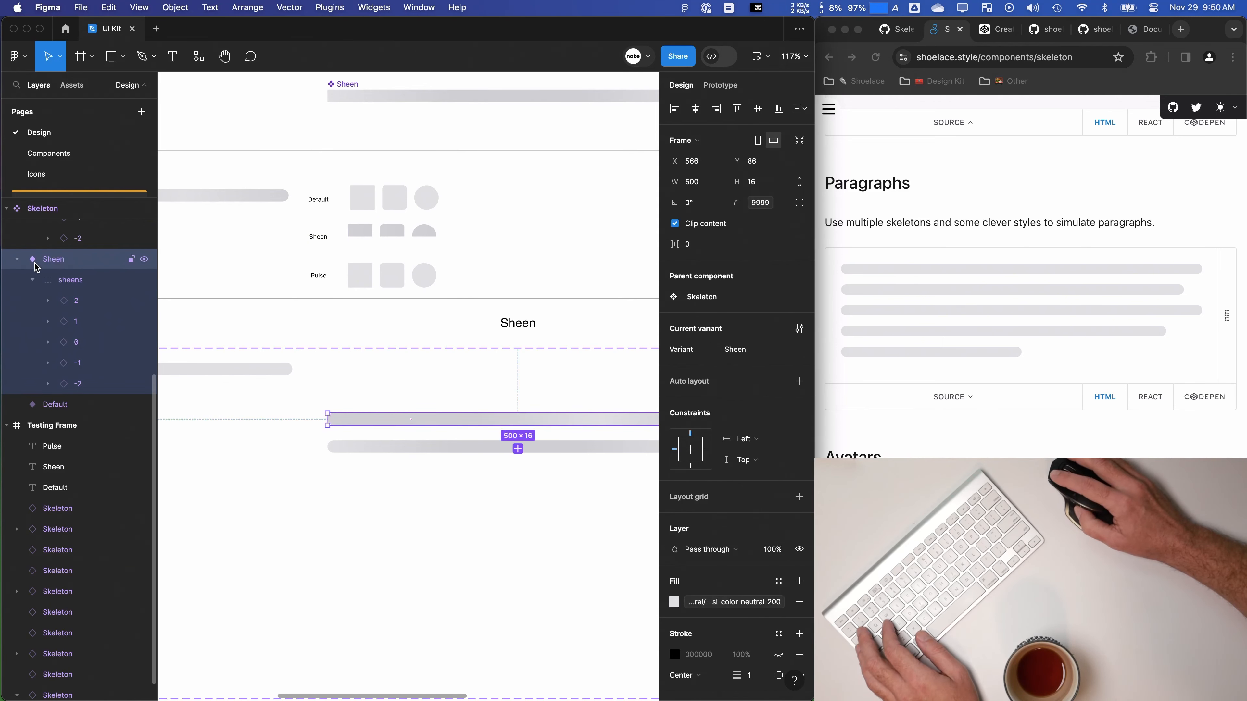
left_click(750, 460)
left_click(752, 520)
key("Escape")
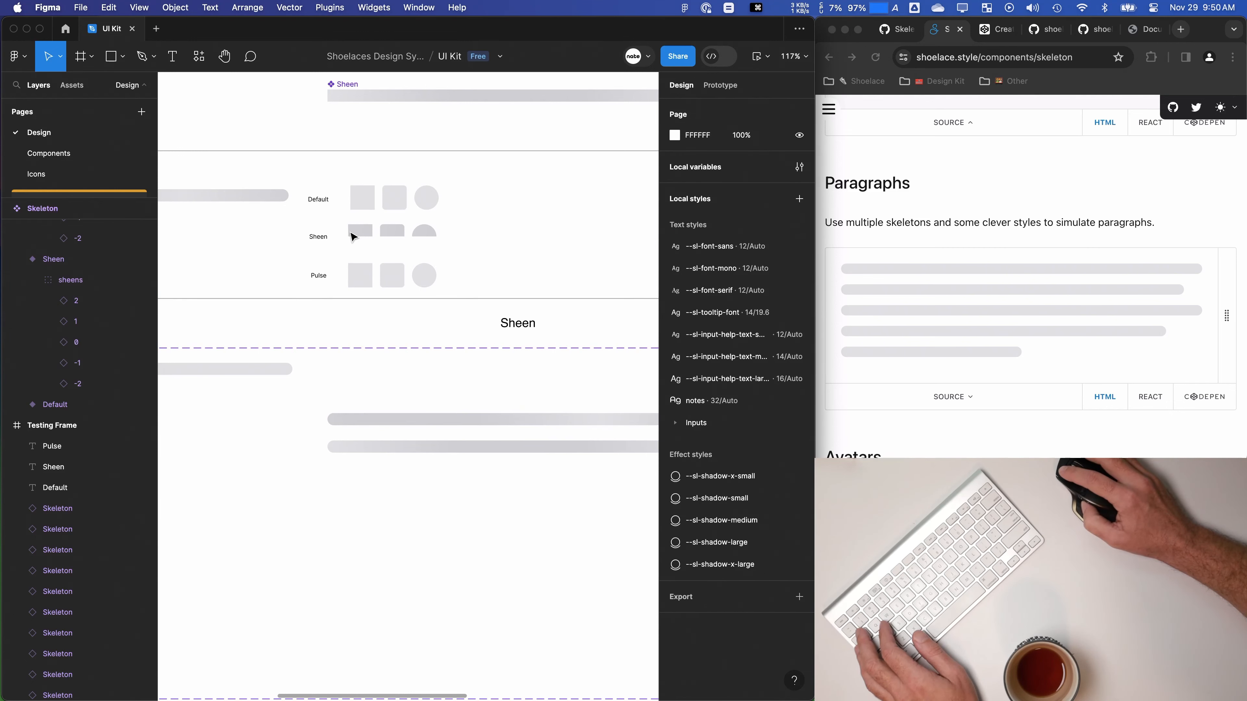
Step: Reset the first Sheen avatar instance in the testing frame and resize it to 32 × 32
right_click(353, 228)
mouse_move(402, 509)
left_click(506, 509)
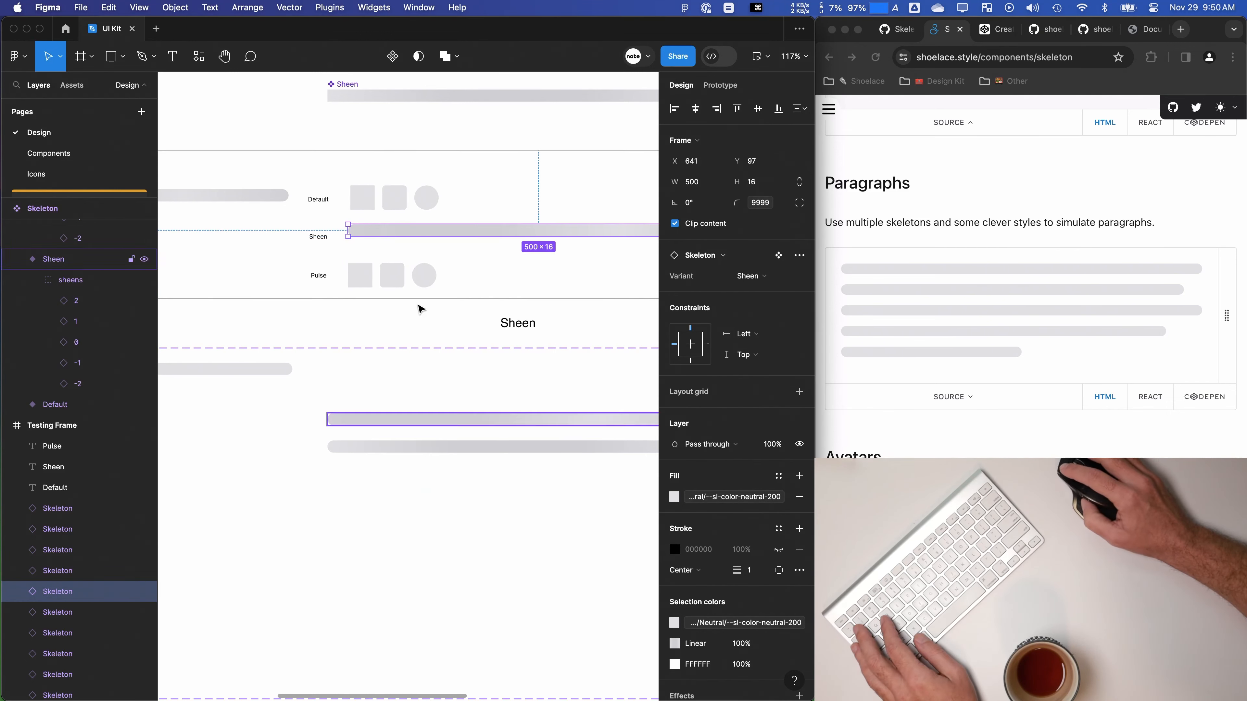
left_click(686, 189)
type("32")
key("Tab")
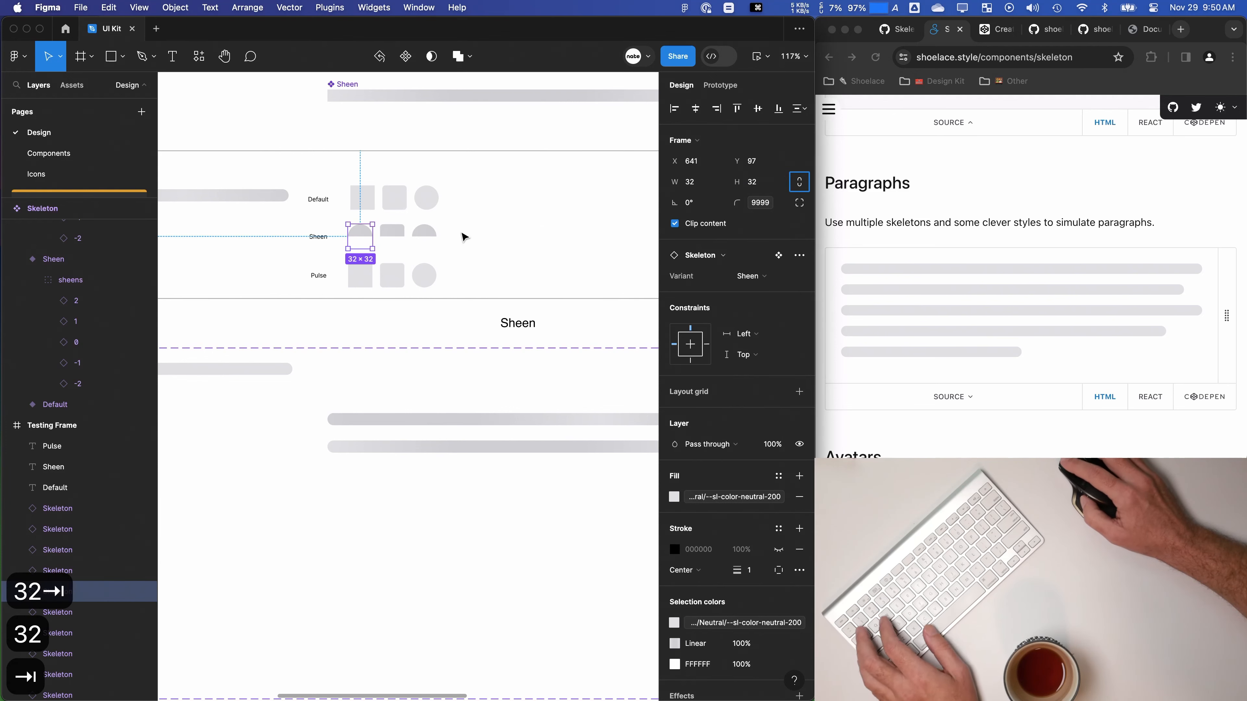
left_click(462, 237)
Step: Examine the nested sheens, 2 and bg layers inside the resized Sheen instance and the matching layers of the Sheen variant
left_click(366, 240)
left_click(51, 611)
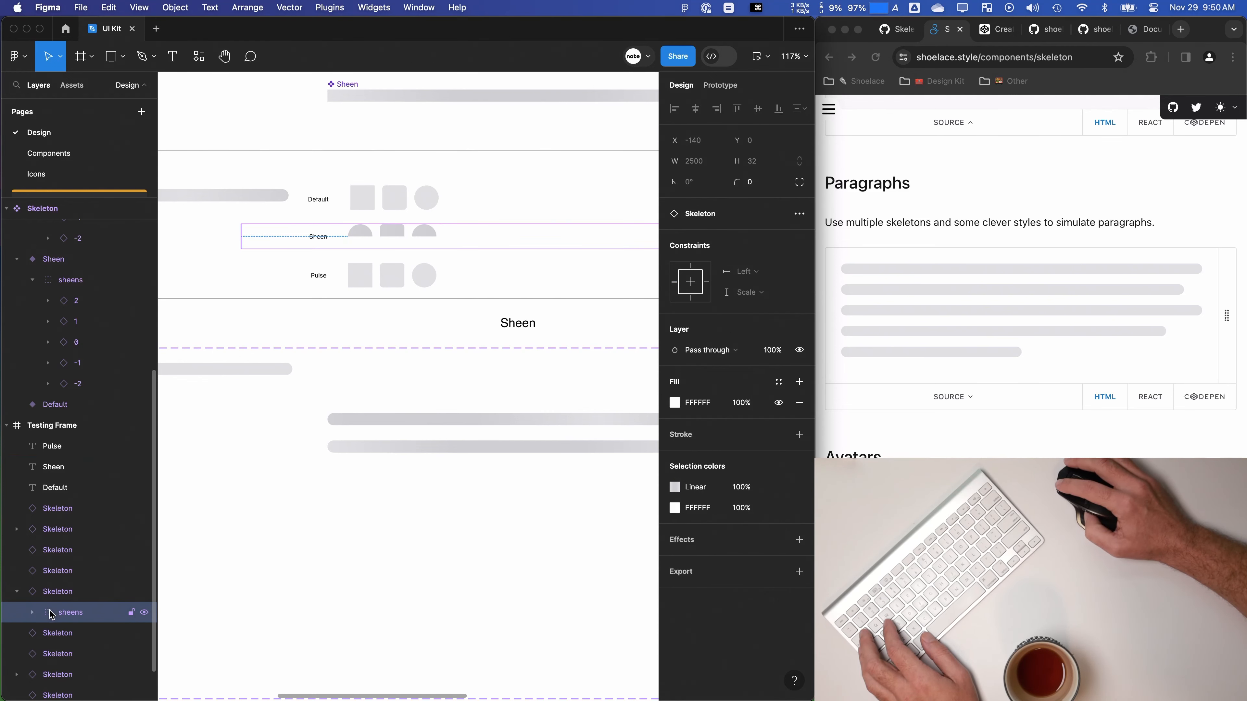
scroll(47, 604, "down", 2)
left_click(33, 572)
left_click(65, 596)
scroll(67, 600, "down", 1)
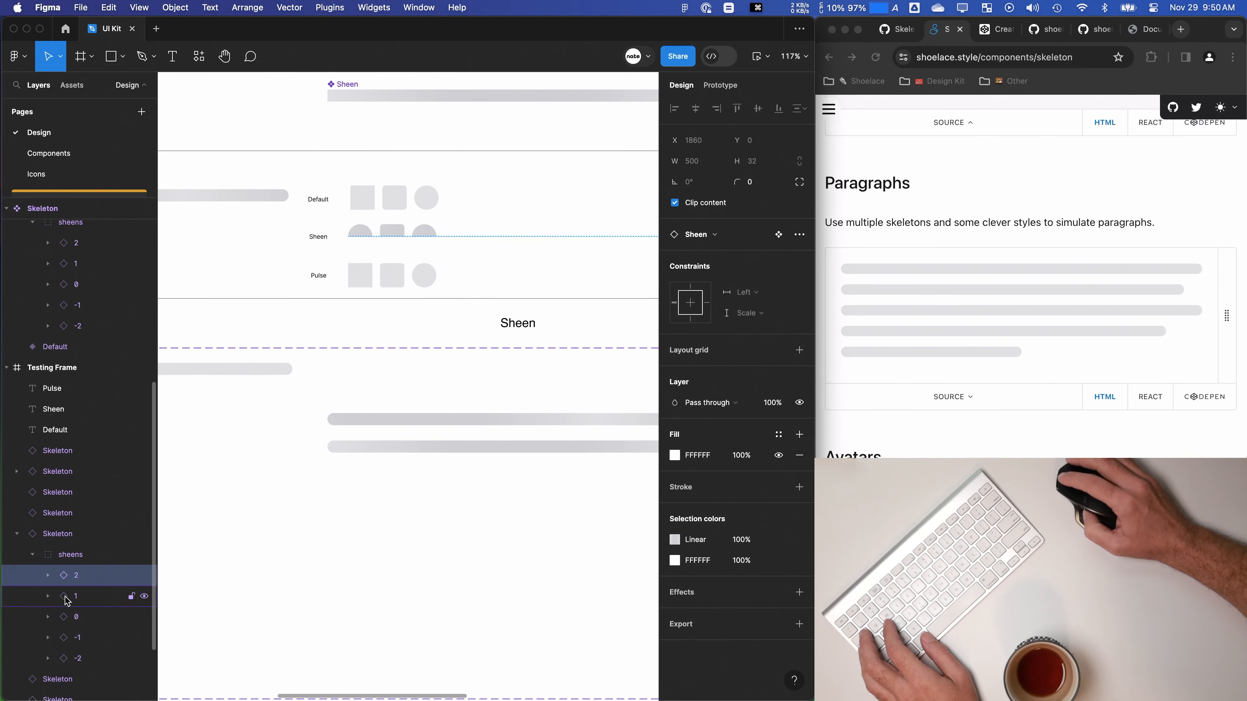
left_click(47, 579)
left_click(100, 620)
left_click(412, 420)
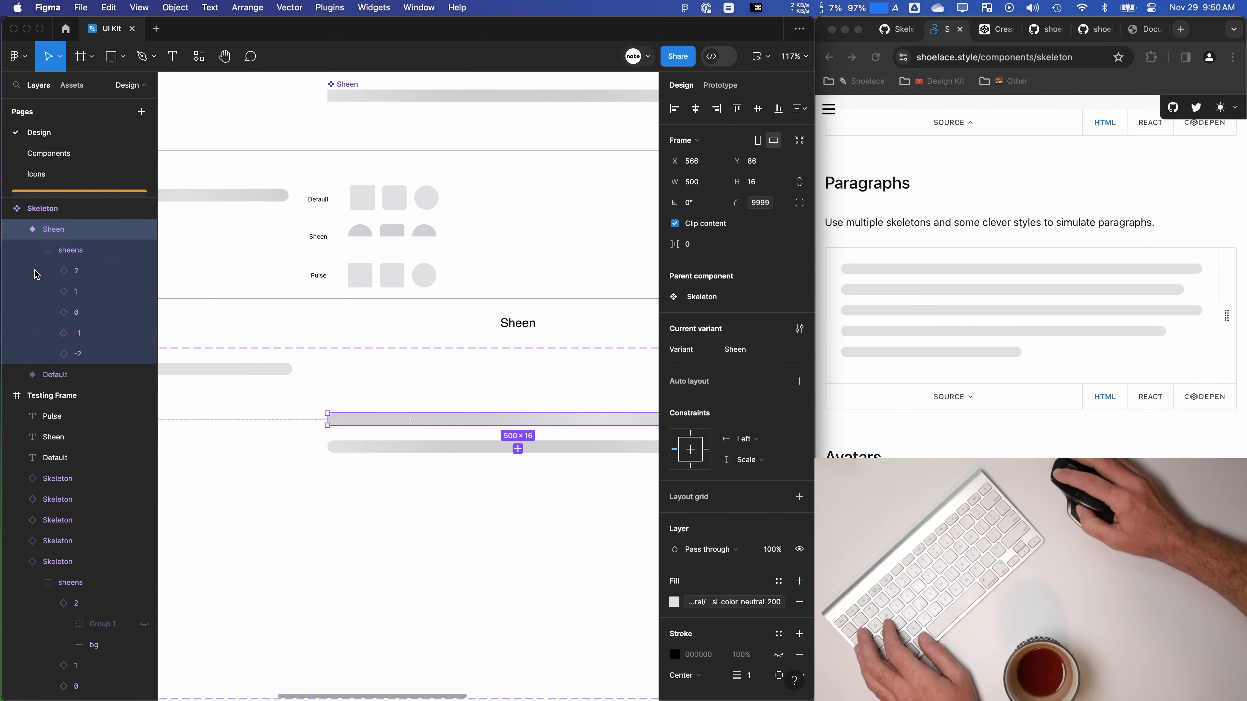
left_click(48, 271)
Step: Set both the vertical and horizontal constraints of the bg layer in the standalone Sheen component to Scale
scroll(437, 289, "up", 2)
scroll(437, 289, "right", 2)
left_click(300, 144)
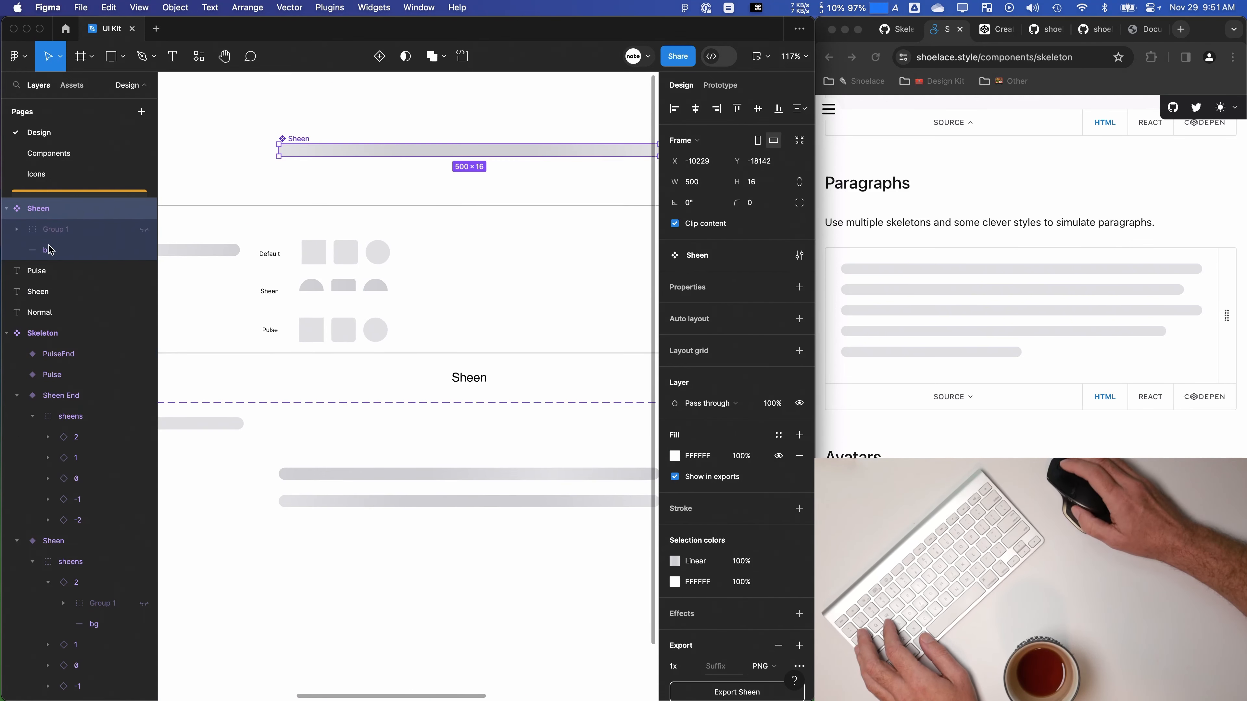
left_click(50, 250)
left_click(800, 313)
left_click(758, 375)
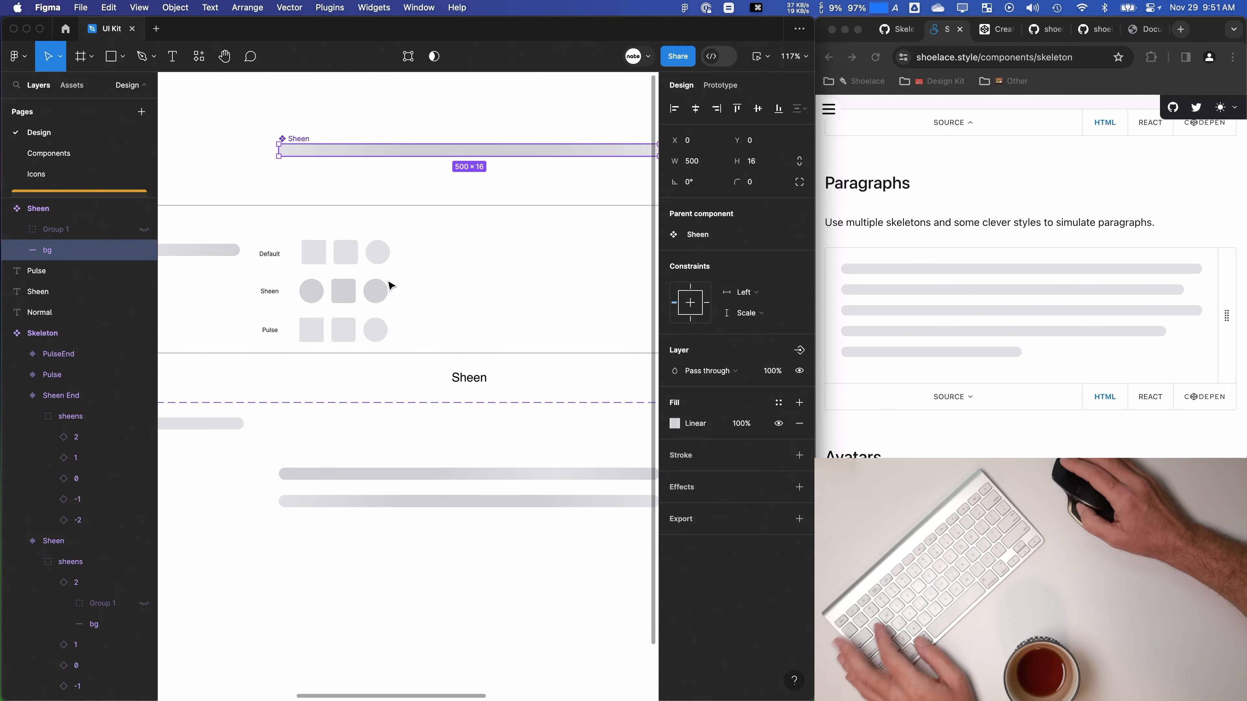
left_click(743, 291)
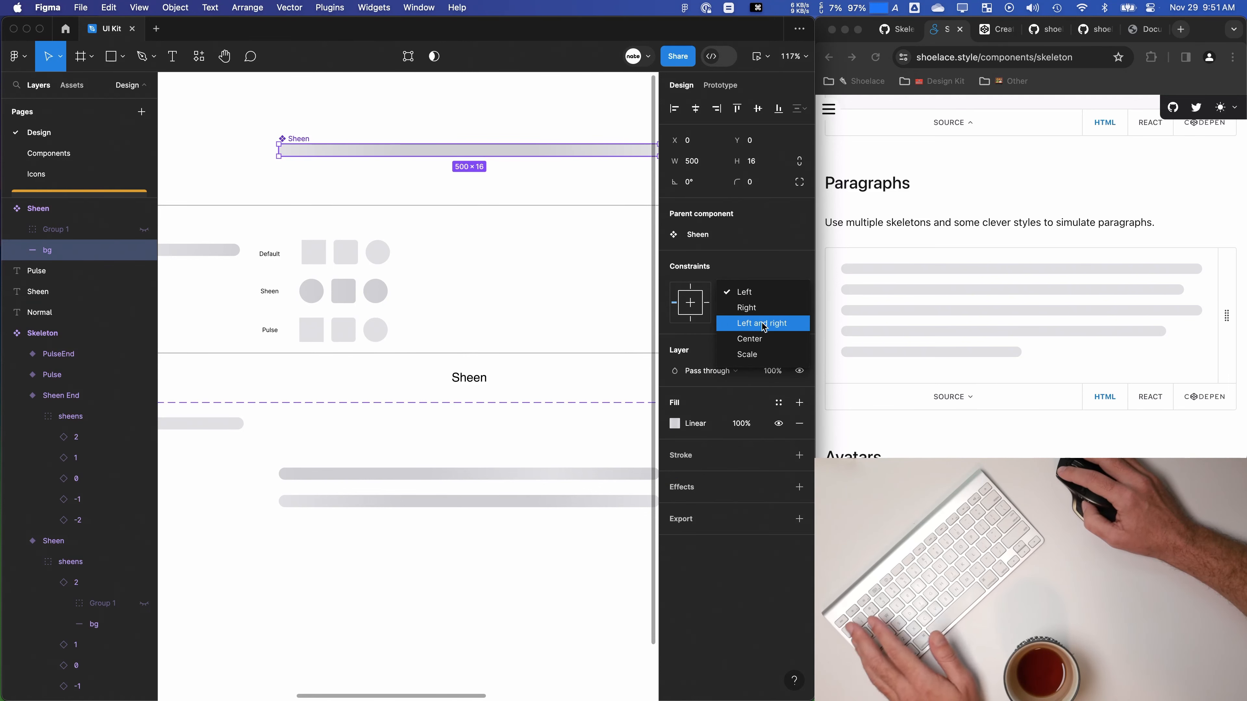
left_click(760, 355)
scroll(431, 320, "down", 2)
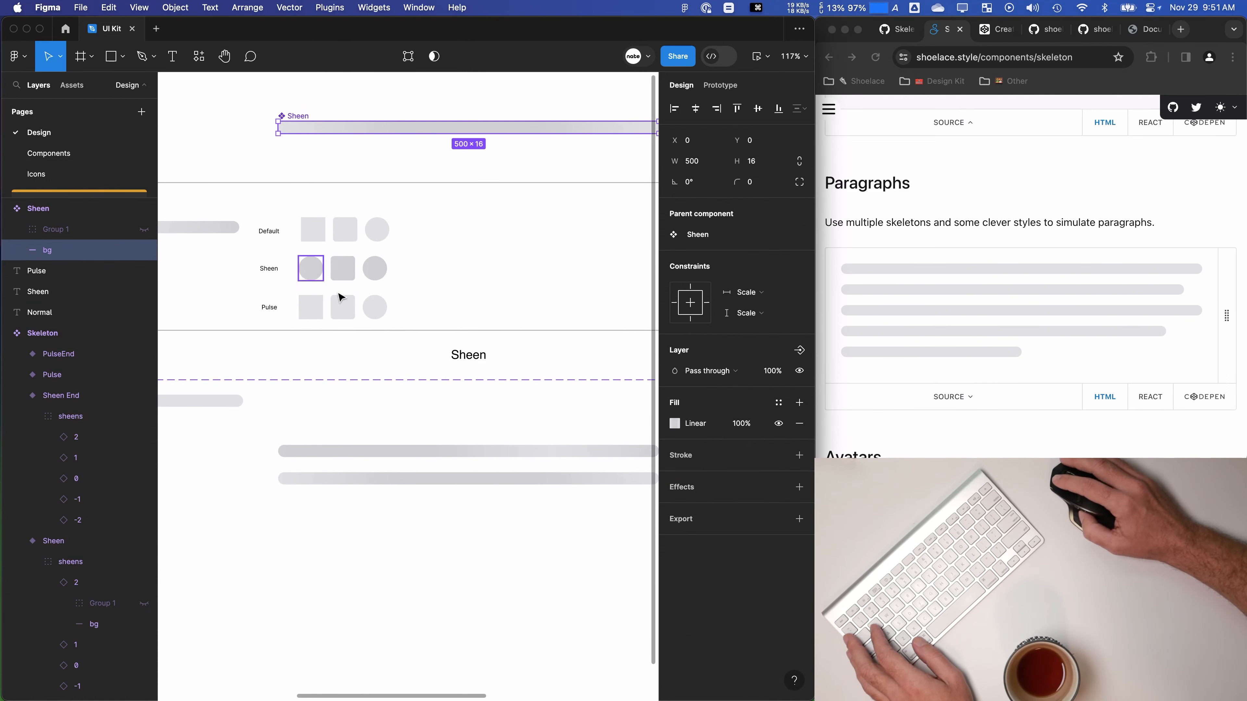
Step: Select the sheens group inside the Sheen variant and display the canvas as outlines
left_click(413, 453)
scroll(428, 450, "down", 4)
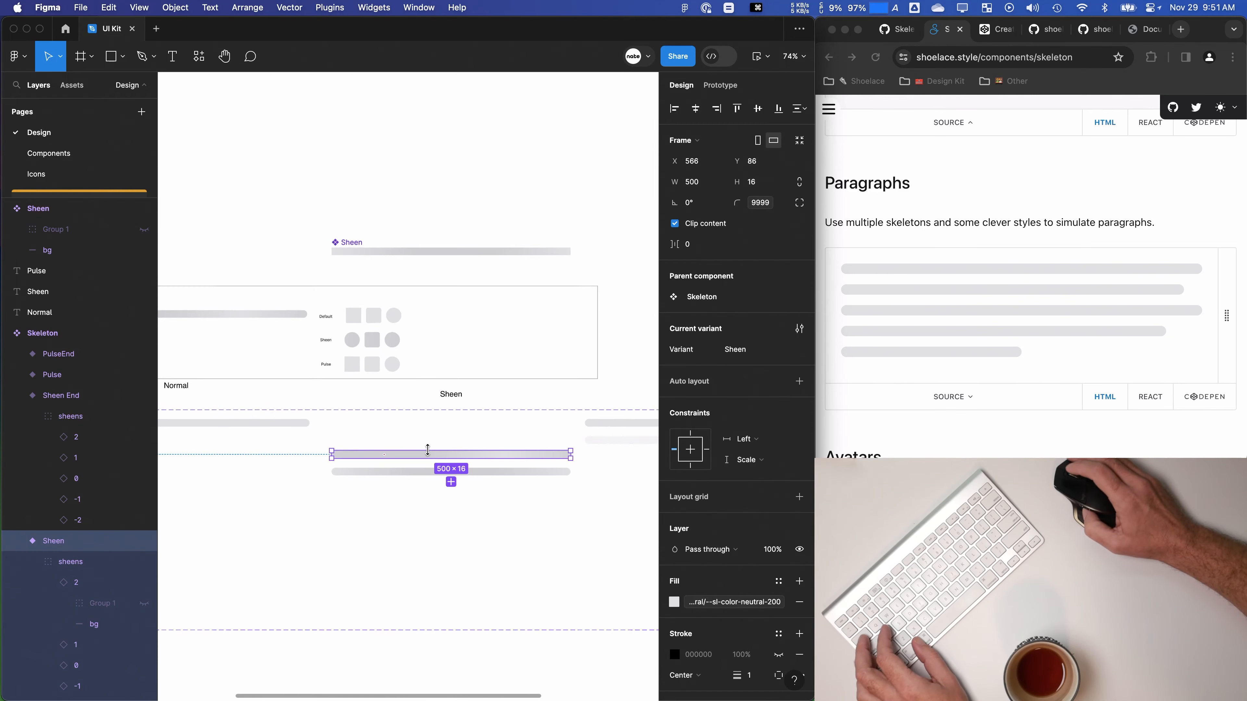
left_click(17, 395)
left_click(17, 416)
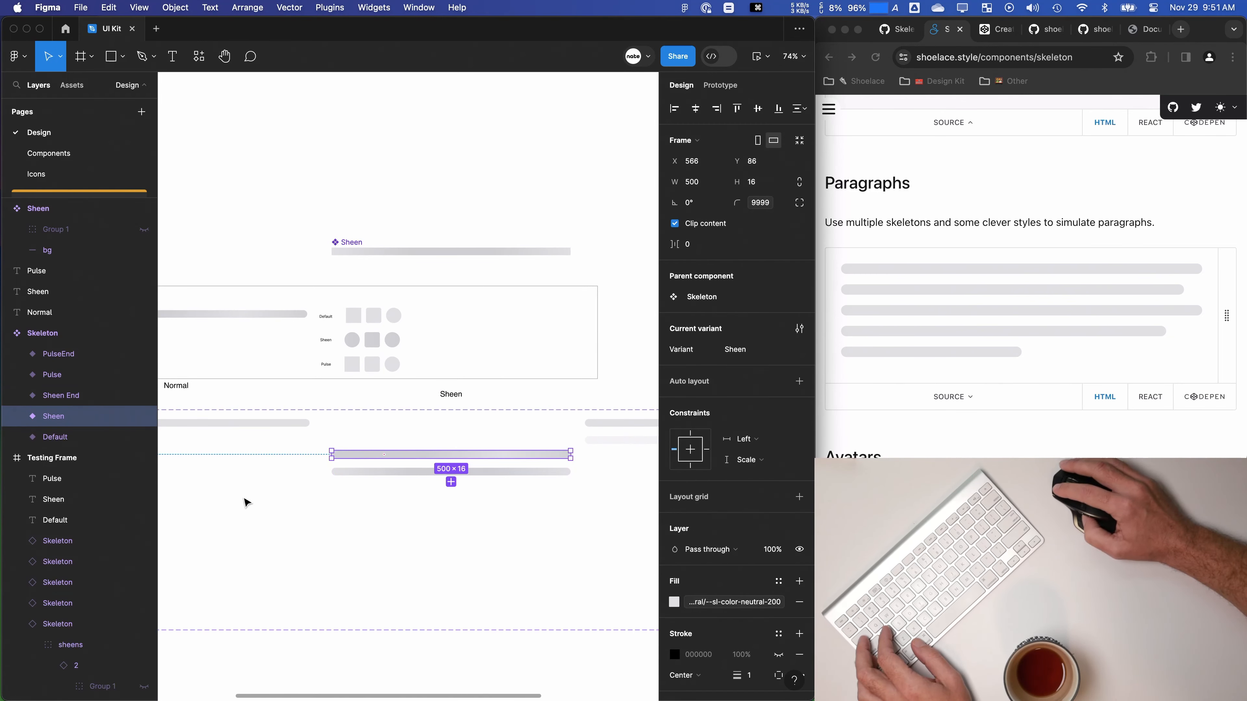
left_click(247, 501)
scroll(382, 467, "up", 5)
left_click(46, 417)
scroll(447, 443, "down", 5)
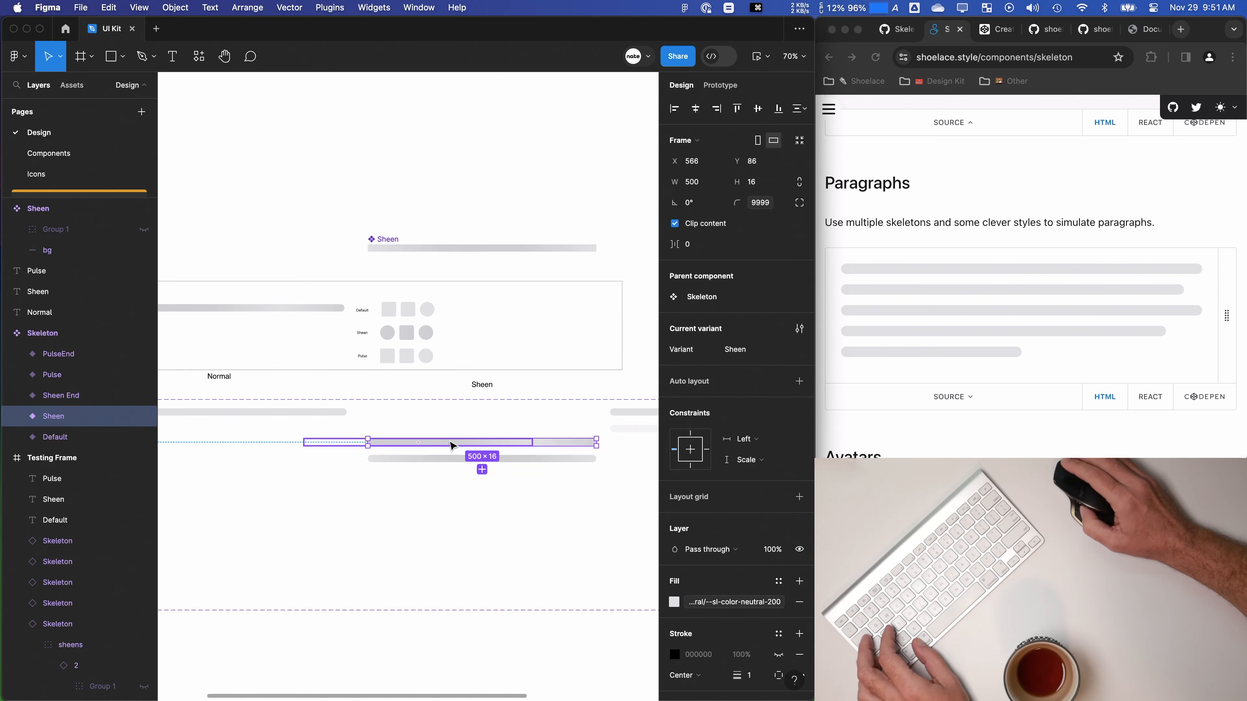
left_click(16, 416)
left_click(52, 437)
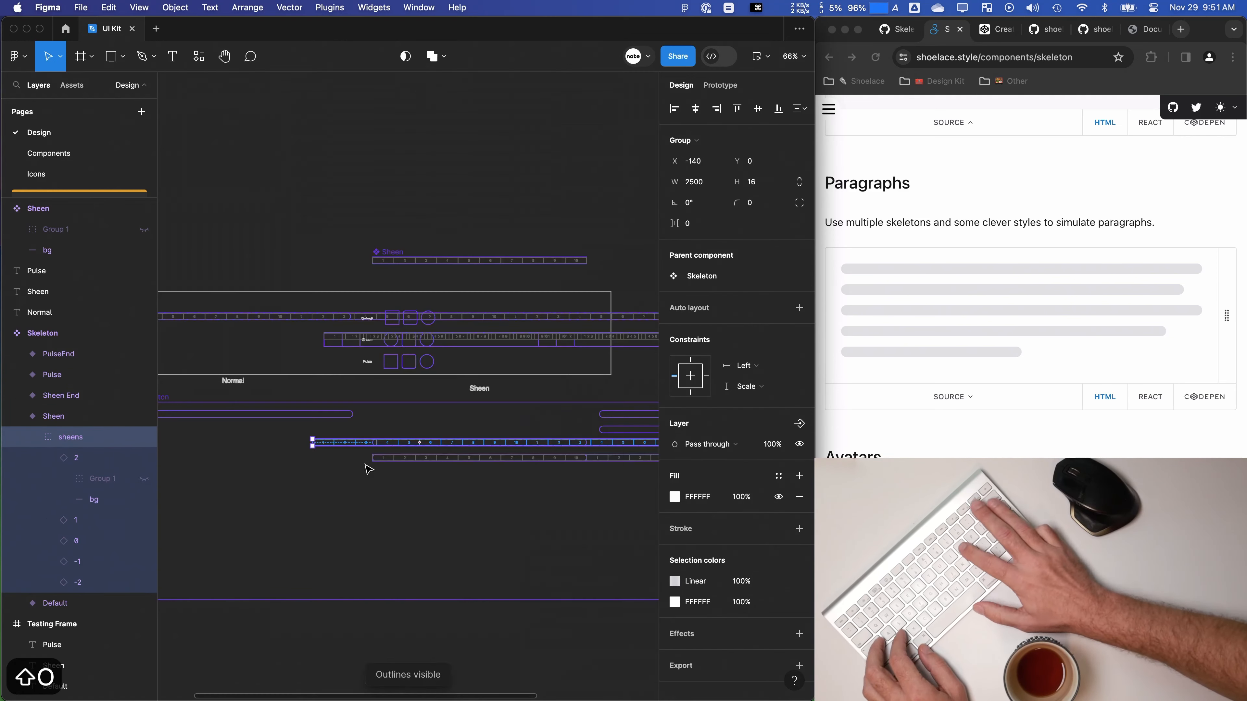
key("super+y")
Step: Move the Sheen variant's sheens group to an X position of -250 so tile 6 starts at the variant's left edge
scroll(417, 494, "up", 4)
scroll(426, 496, "up", 3)
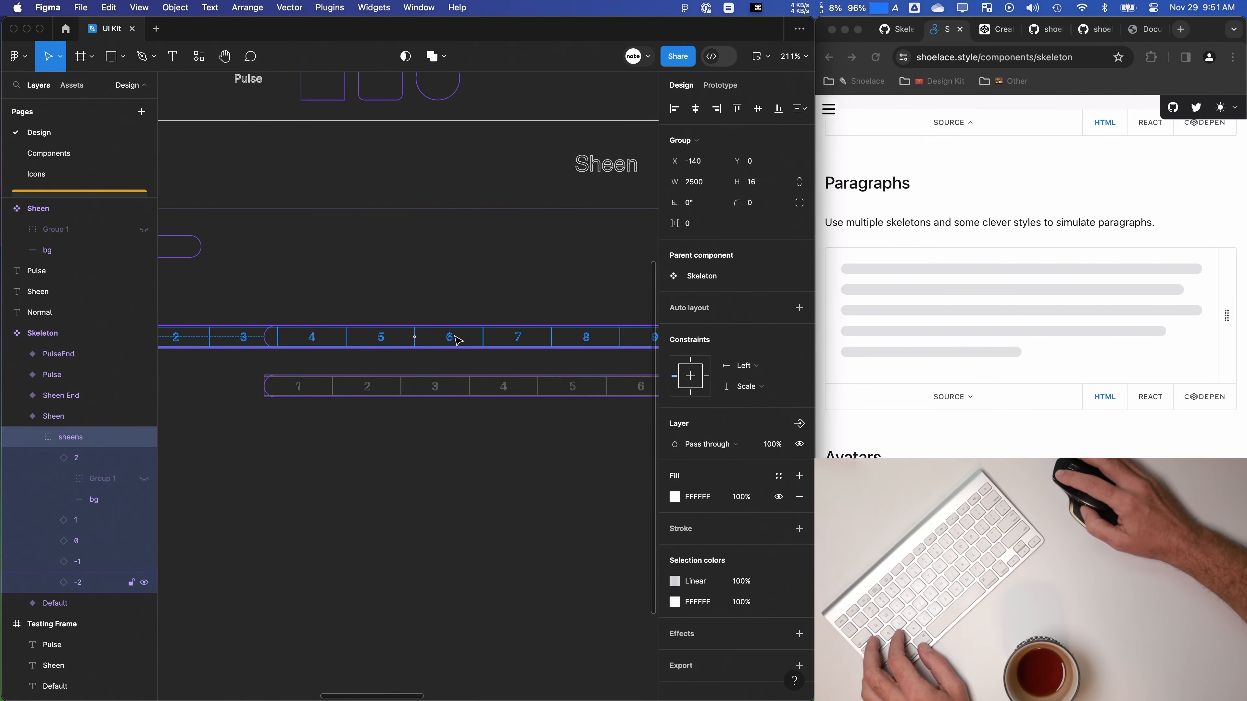
key("shift+Left")
key("shift+Left")
key("shift+Left")
key("shift+Left")
key("shift+Left")
key("shift+Left")
key("shift+Left")
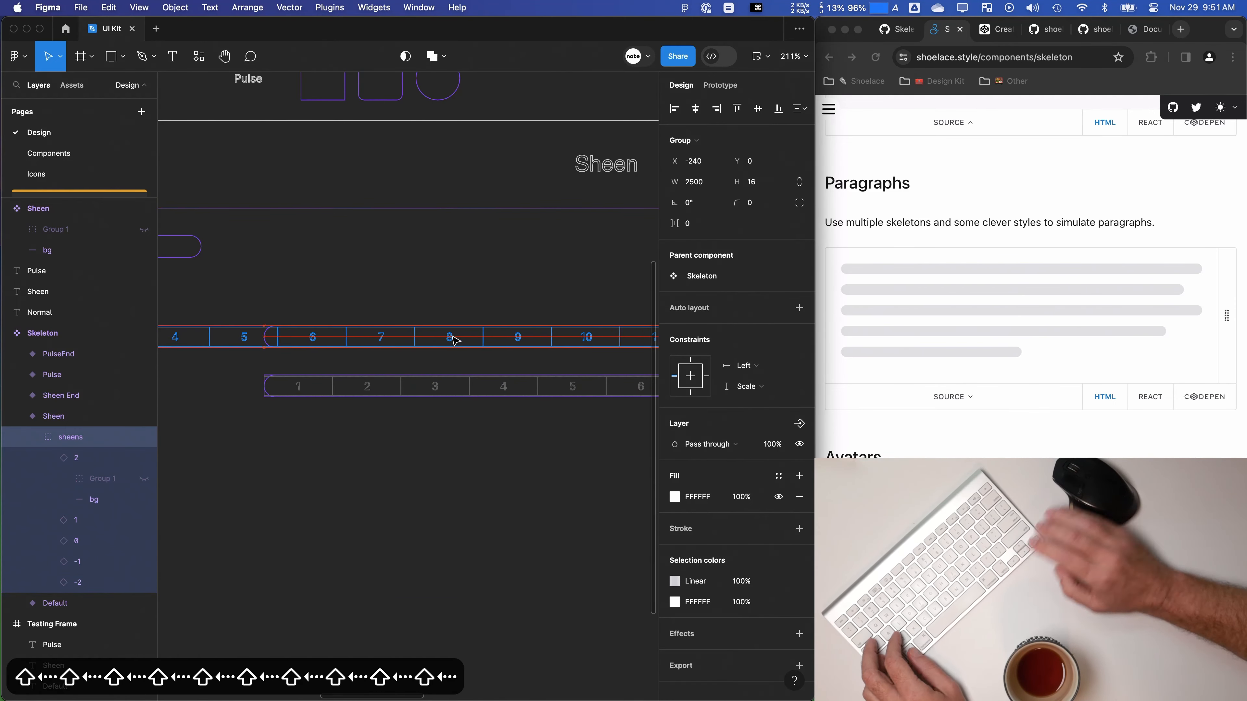
scroll(254, 333, "up", 10)
key("shift+Left")
key("shift+Left")
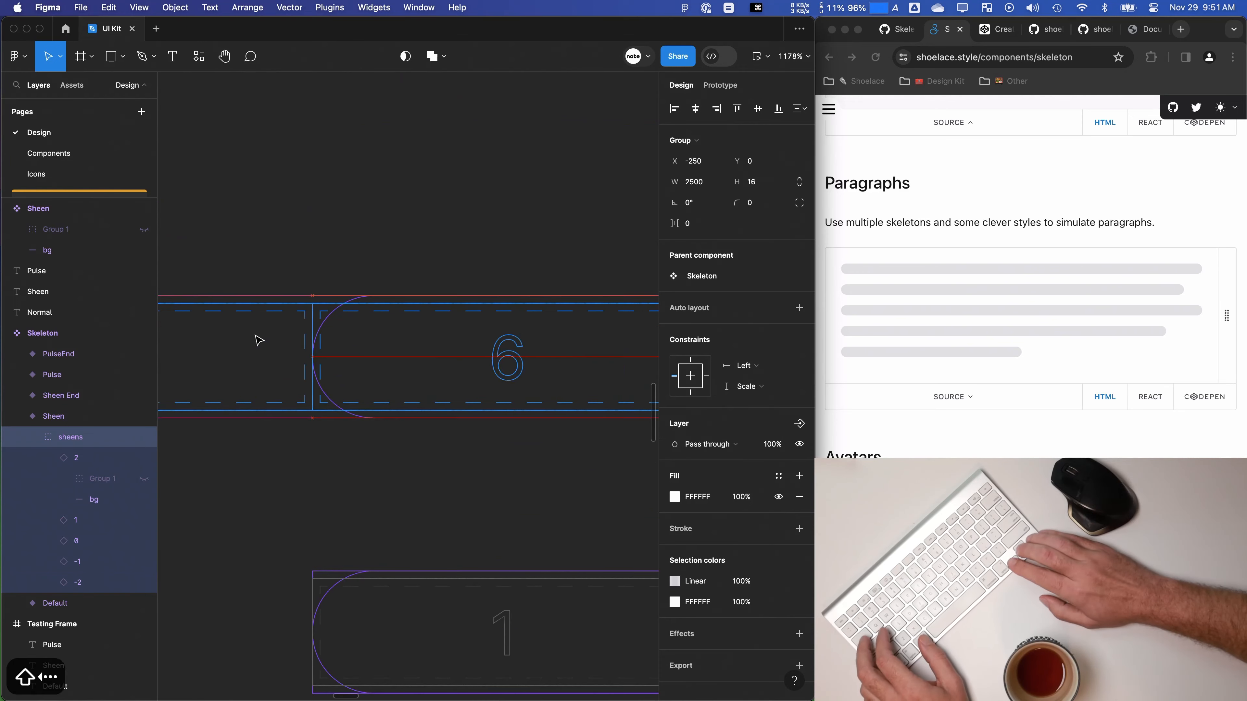
key("Right")
key("Right")
key("Right")
key("Right")
key("Right")
key("Right")
key("Right")
key("Right")
key("Right")
key("Right")
key("Right")
scroll(377, 476, "down", 8)
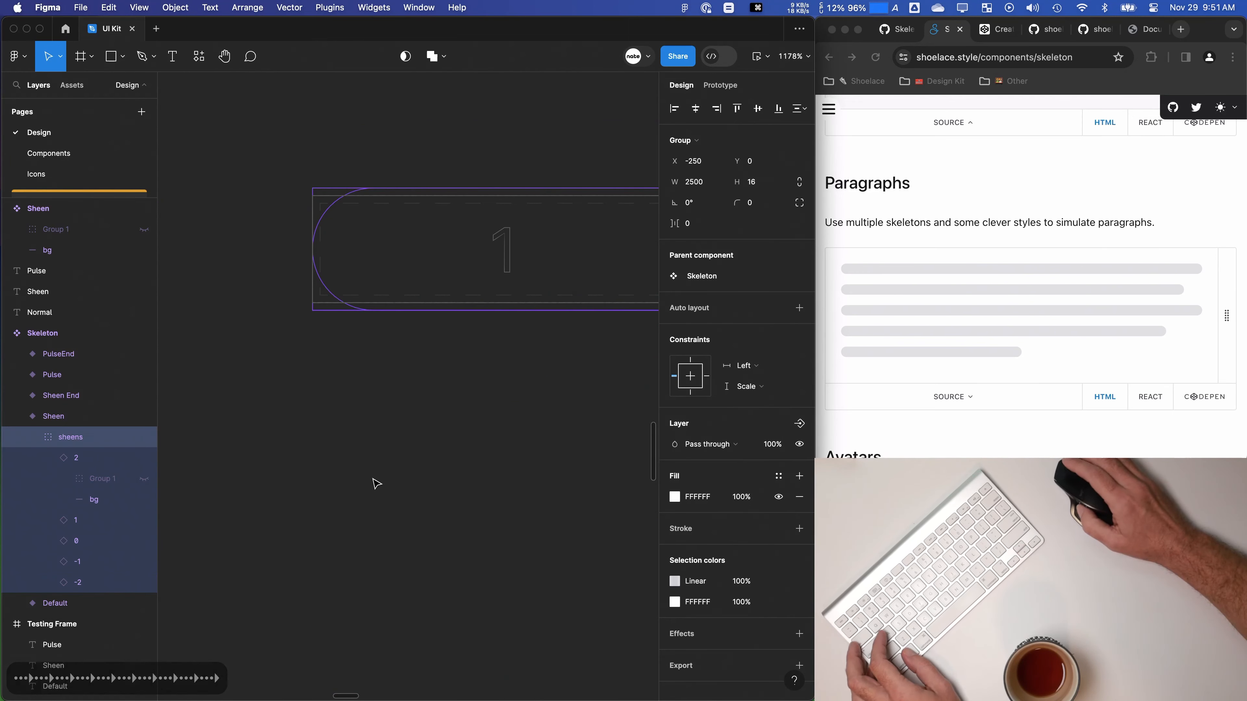
scroll(381, 473, "down", 10)
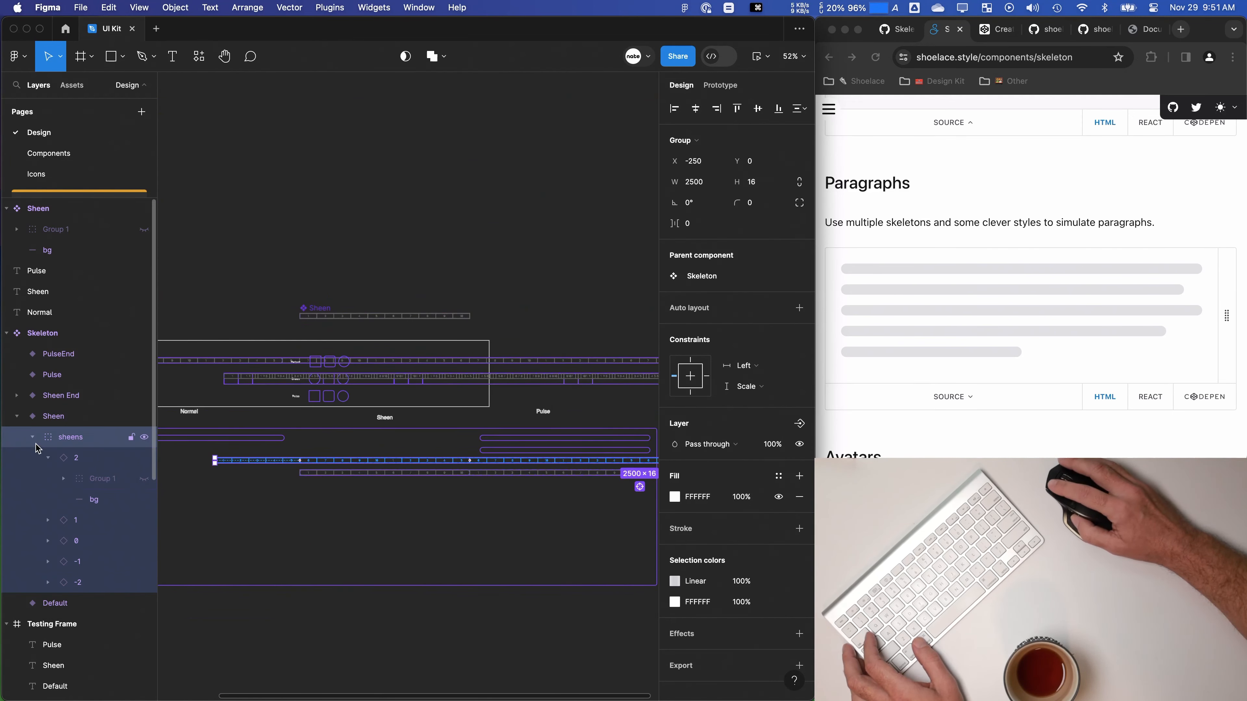
Step: Remove the auto layout from the Sheen End variant
left_click(31, 437)
left_click(28, 399)
left_click(17, 396)
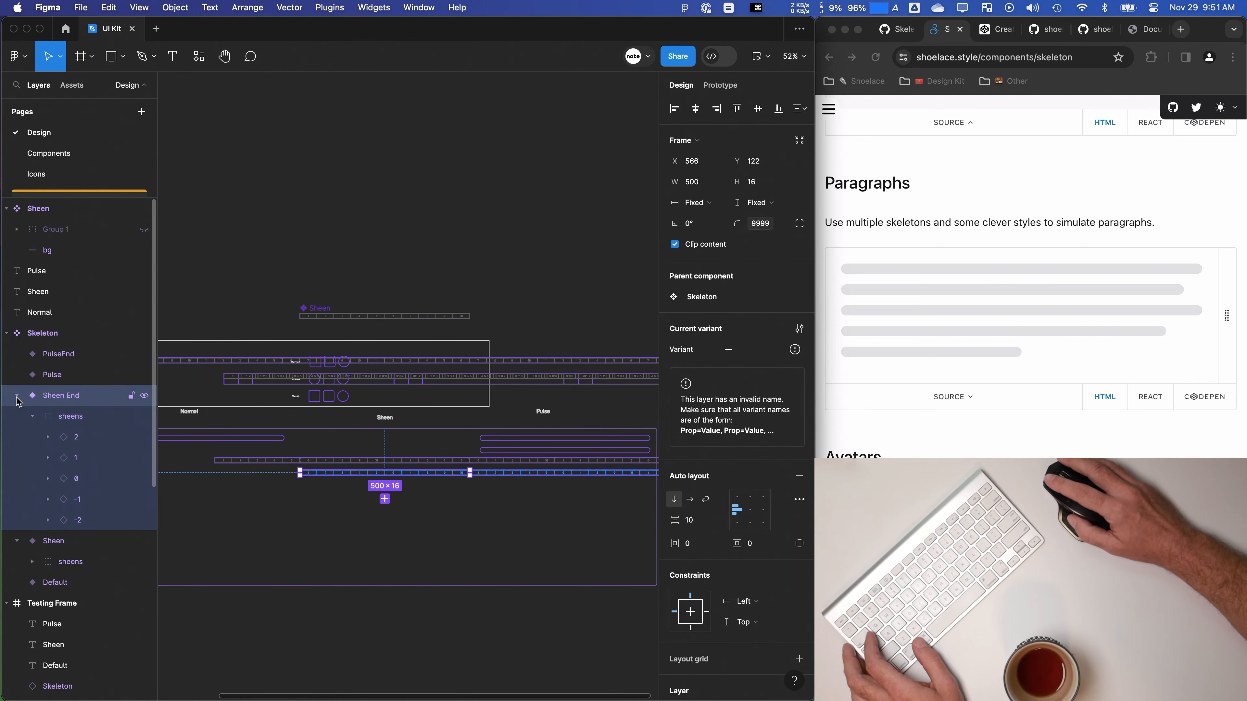
left_click(52, 421)
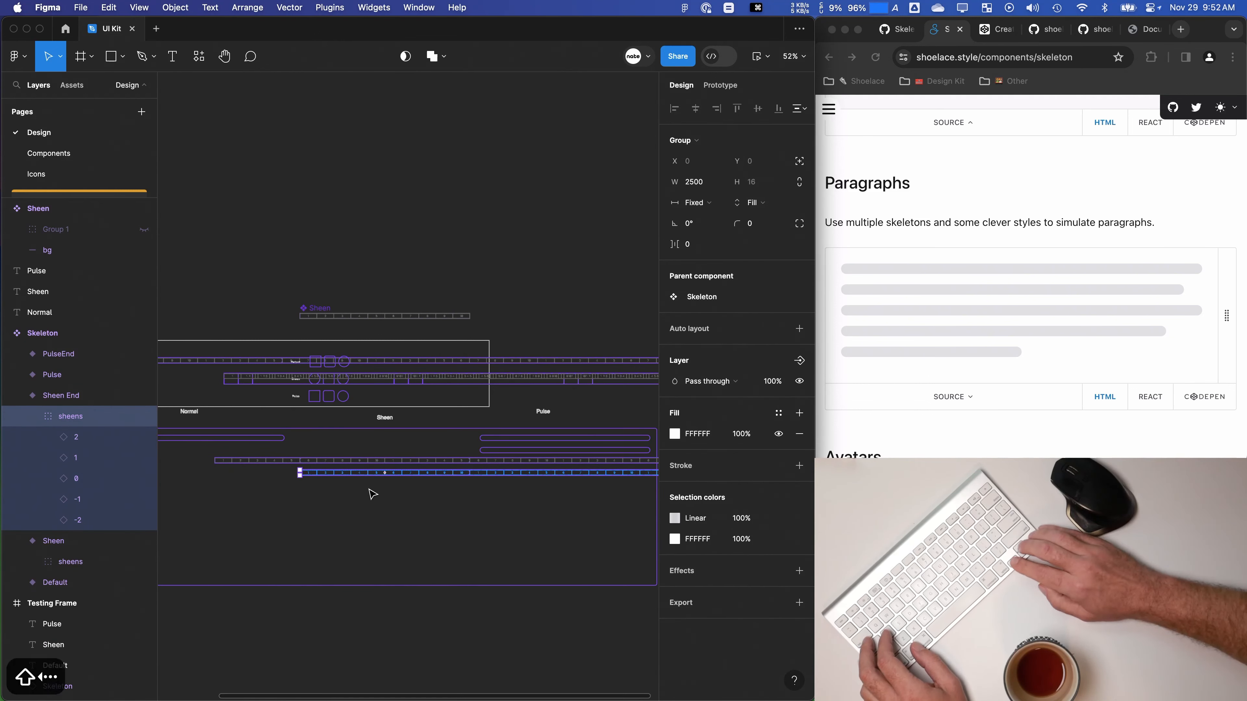
scroll(451, 510, "up", 2)
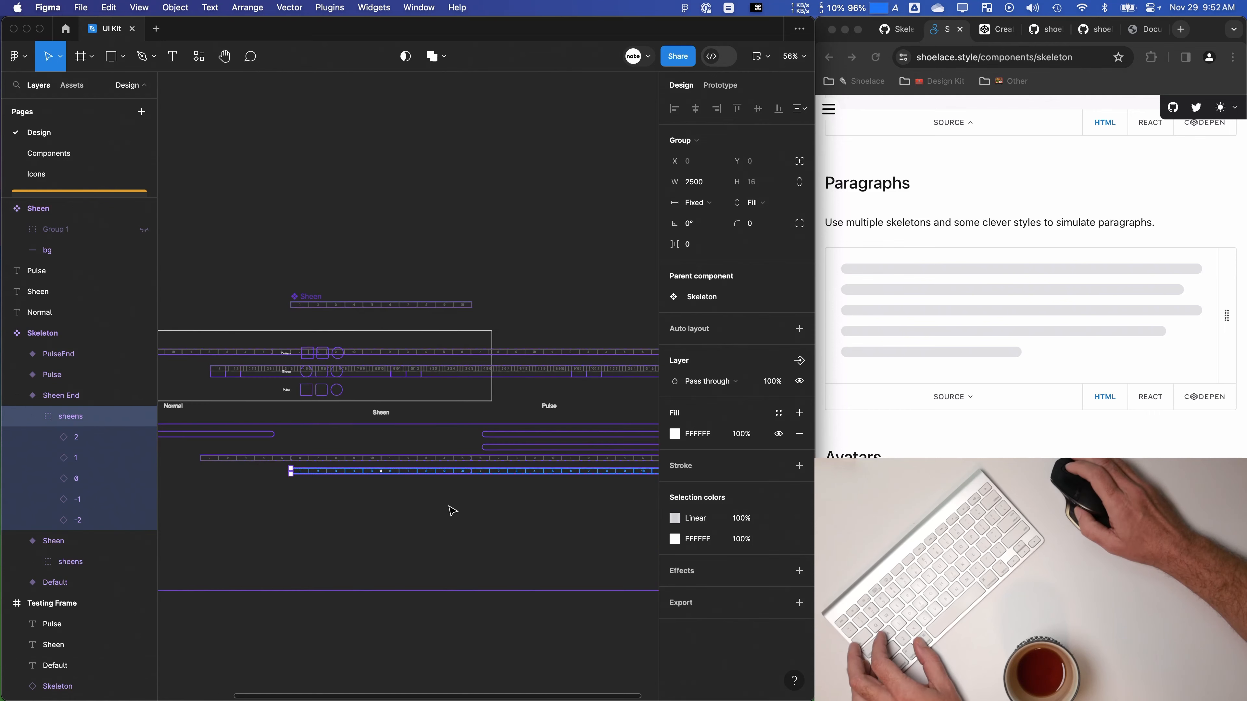
scroll(452, 510, "down", 2)
key("shift+Return")
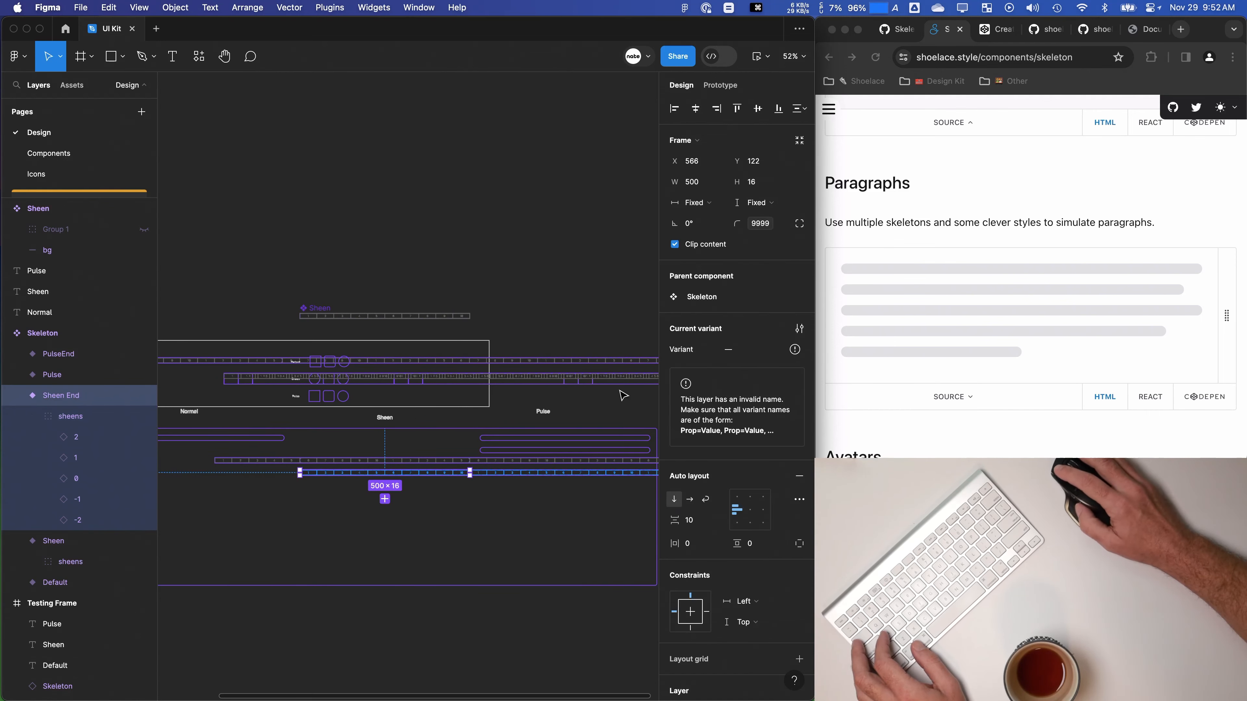
left_click(799, 478)
Step: Move the whole Sheen End variant left to an X position of -1184 so its tile 6 lines up with the Sheen variant's
scroll(353, 523, "up", 5)
key("shift+Left")
key("shift+Left")
key("shift+Left")
key("shift+Left")
key("shift+Left")
key("shift+Left")
key("shift+Left")
key("shift+Left")
key("shift+Left")
key("shift+Left")
key("shift+Left")
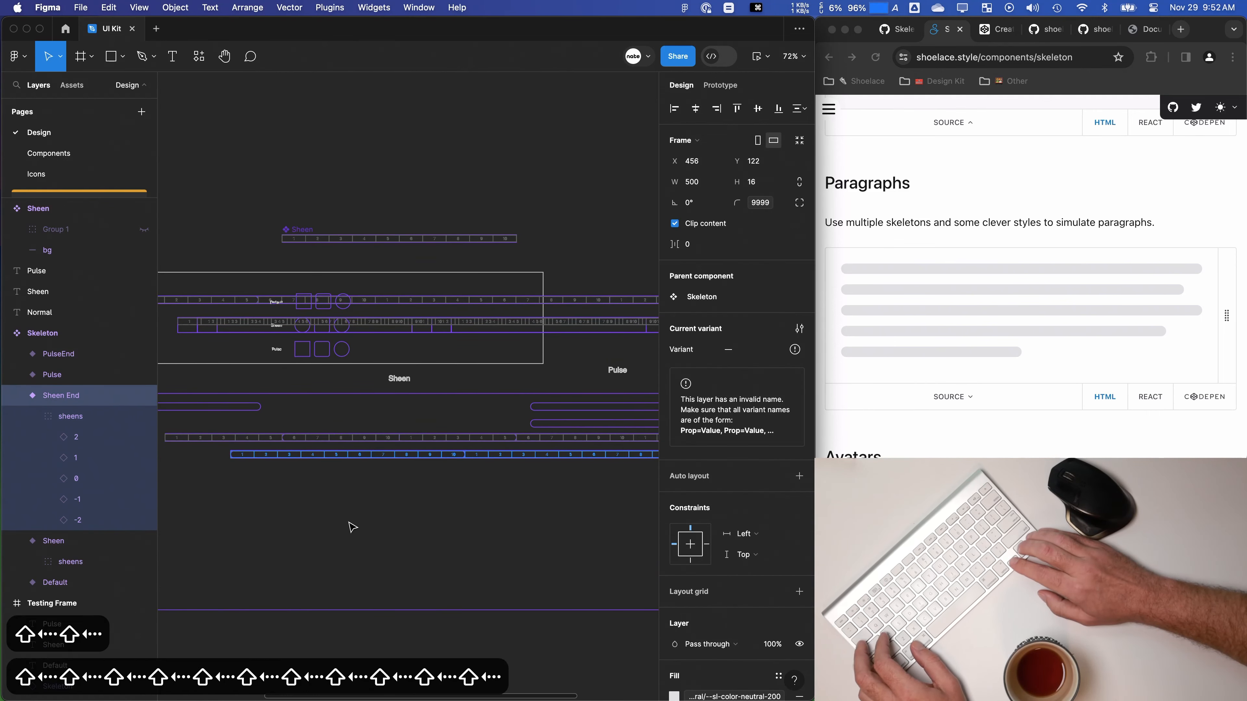
key("shift+Left")
key("shift+Left")
key("shift+Left")
key("shift+Left")
key("shift+Left")
key("shift+Left")
key("shift+Left")
key("shift+Left")
key("shift+Left")
key("shift+Left")
key("shift+Left")
key("shift+Left")
key("shift+Left")
key("shift+Left")
key("shift+Left")
key("shift+Left")
key("shift+Left")
key("shift+Left")
key("shift+Left")
key("shift+Left")
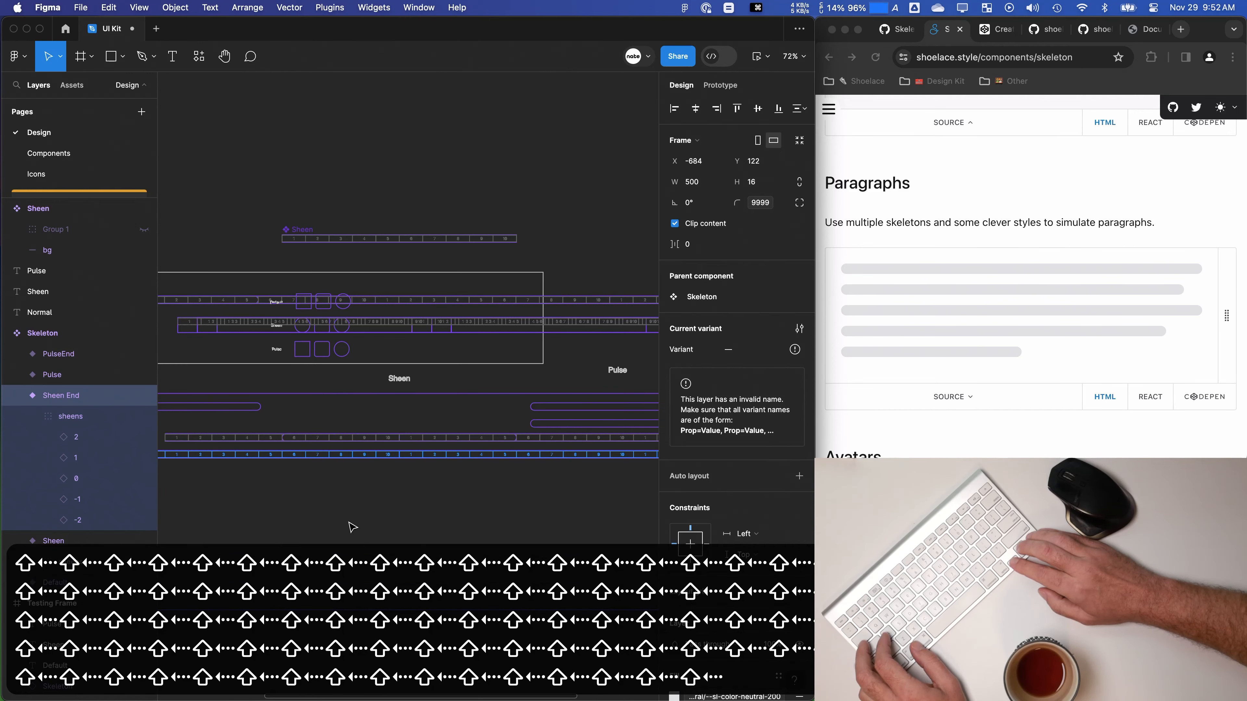
key("shift+Left")
key("shift+Left")
key("shift+Left")
key("shift+Left")
key("shift+Left")
key("shift+Left")
key("shift+Left")
key("shift+Left")
key("shift+Left")
key("shift+Left")
key("shift+Left")
key("shift+Left")
key("shift+Left")
key("shift+Left")
key("shift+Left")
key("shift+Left")
key("shift+Left")
key("shift+Left")
key("shift+Left")
key("shift+Left")
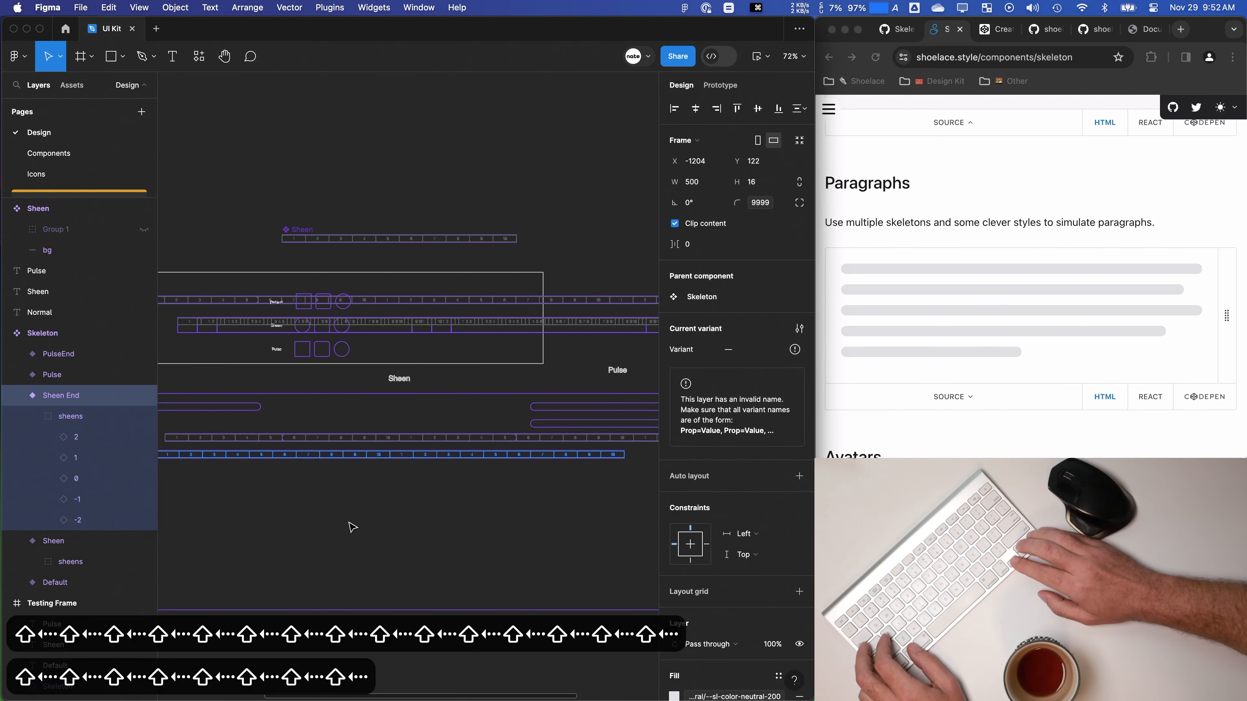
key("shift+Left")
key("shift+Left")
key("shift+Left")
key("shift+Left")
key("shift+Left")
key("shift+Left")
key("shift+Left")
key("shift+Left")
key("shift+Left")
key("shift+Left")
key("shift+Left")
key("shift+Left")
key("shift+Left")
key("shift+Left")
key("shift+Left")
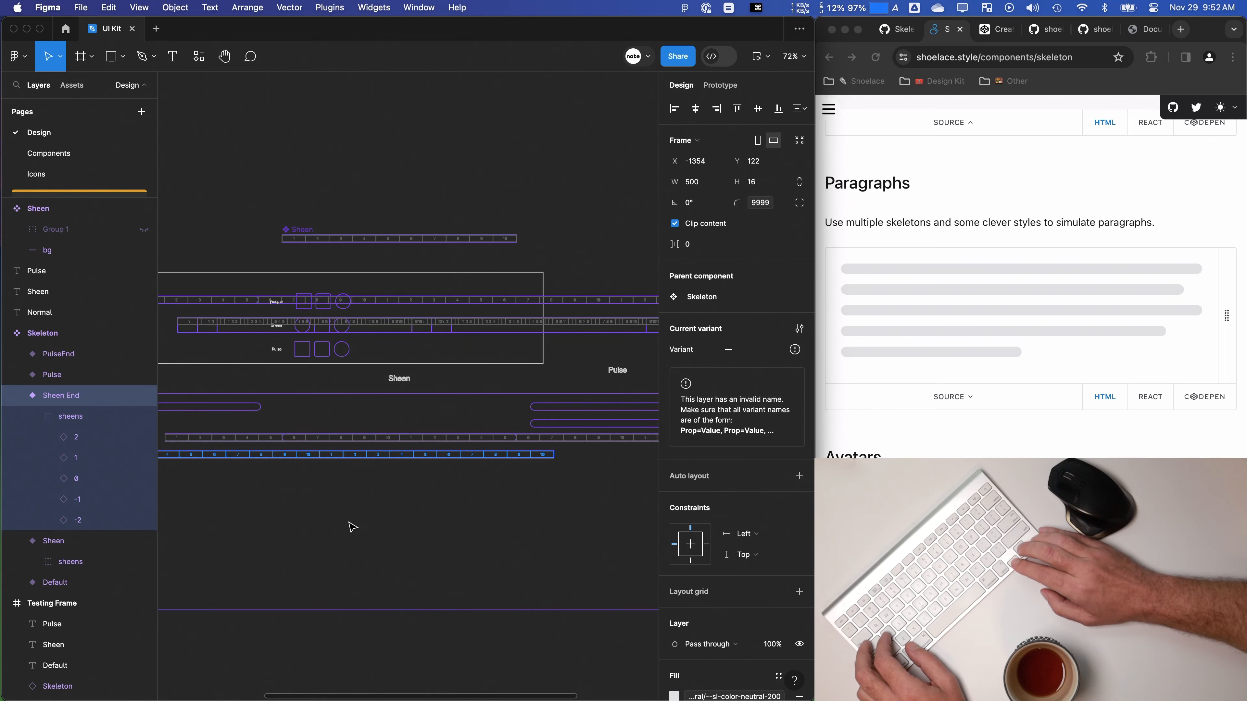
key("shift+Right")
key("shift+Right")
key("shift+Right")
key("shift+Right")
key("shift+Right")
key("shift+Right")
key("shift+Right")
key("shift+Right")
key("shift+Right")
key("shift+Right")
key("shift+Right")
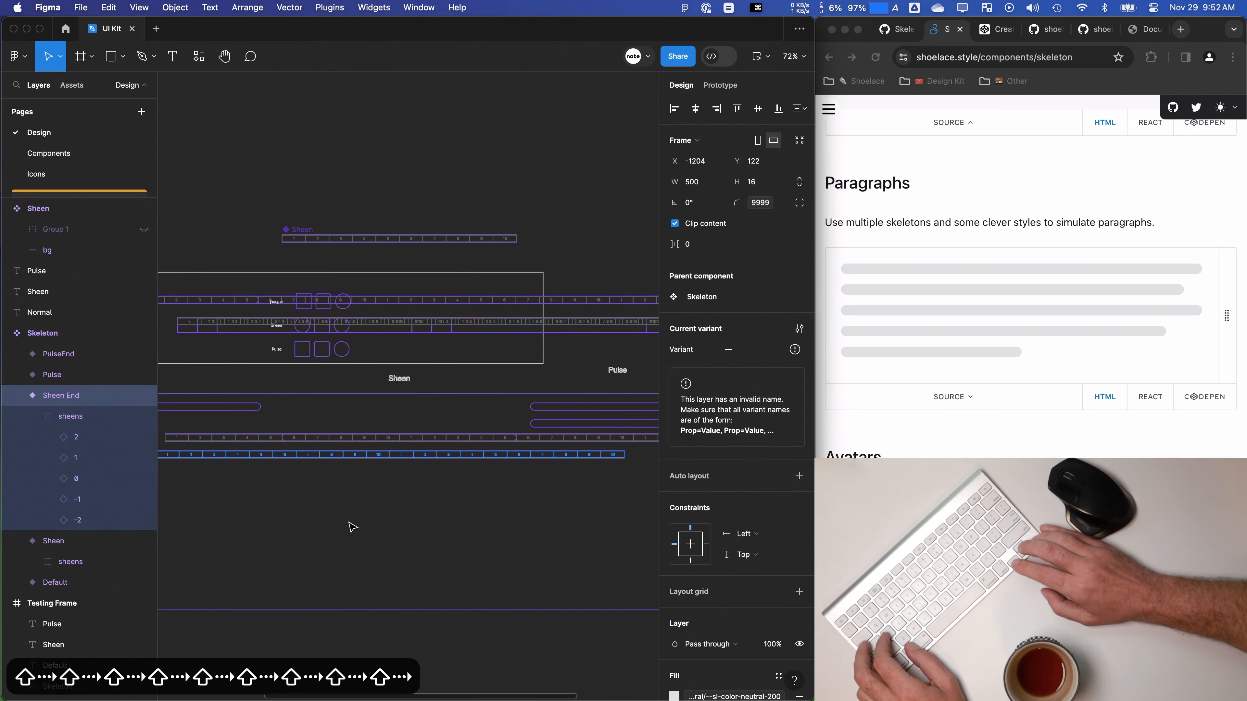
scroll(299, 473, "up", 5)
scroll(299, 473, "up", 10)
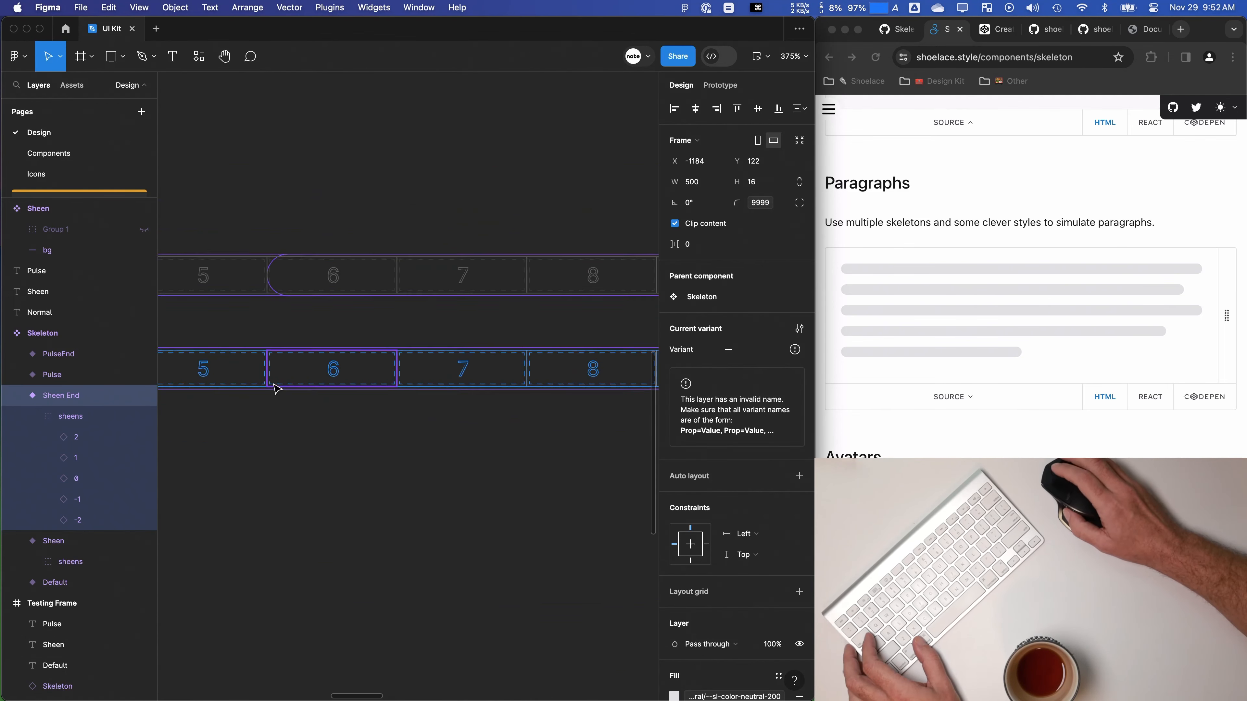
scroll(277, 389, "down", 6)
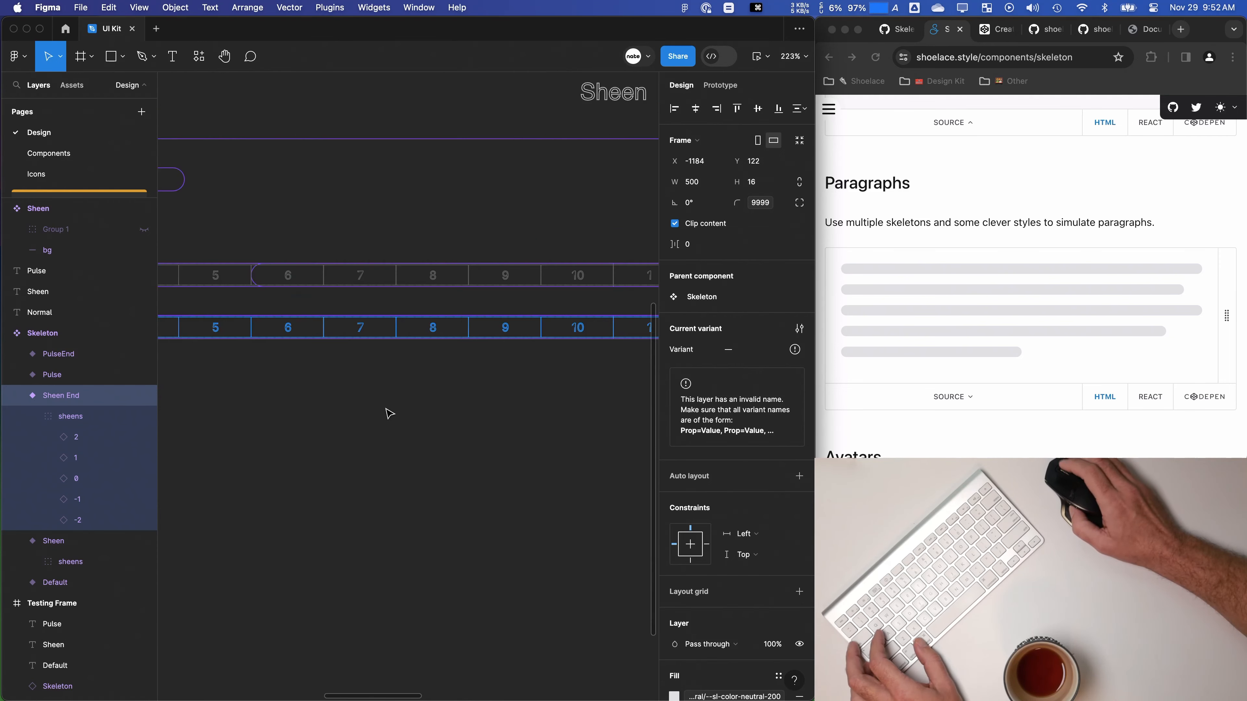
Step: Turn off the outline view, hide the Sheen End variant's sheens group and select the variant itself
key("super+y")
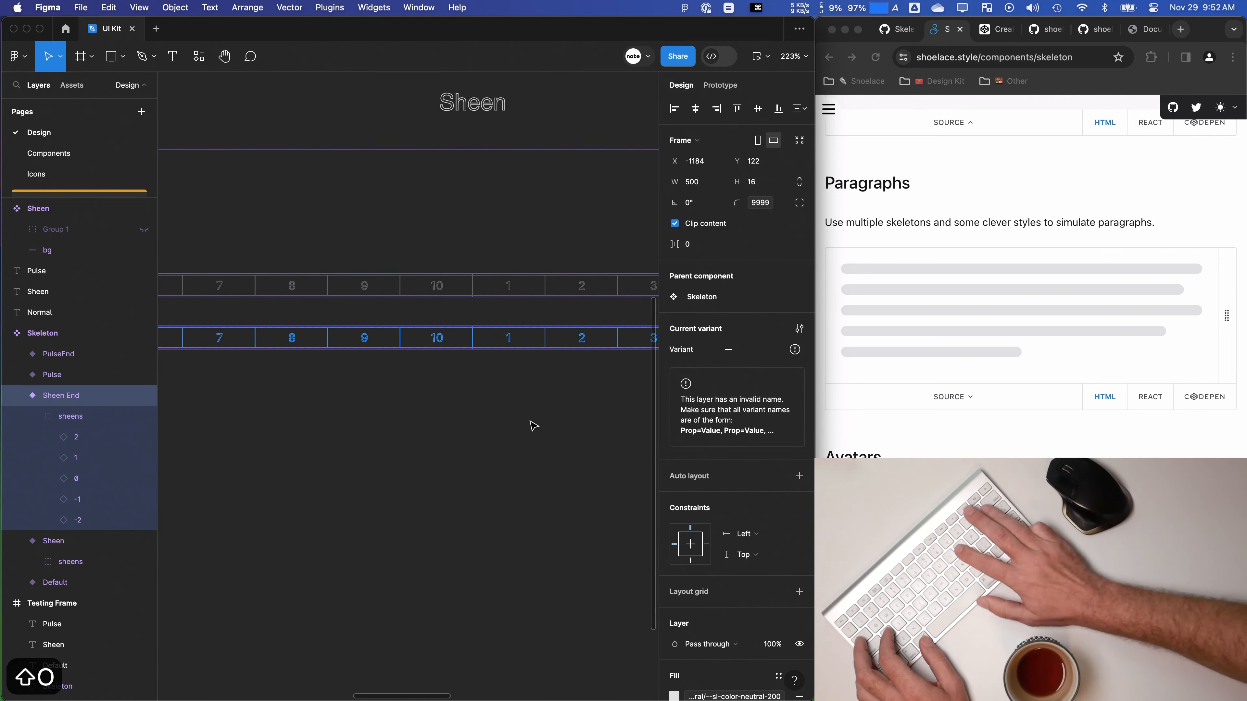
scroll(328, 437, "down", 3)
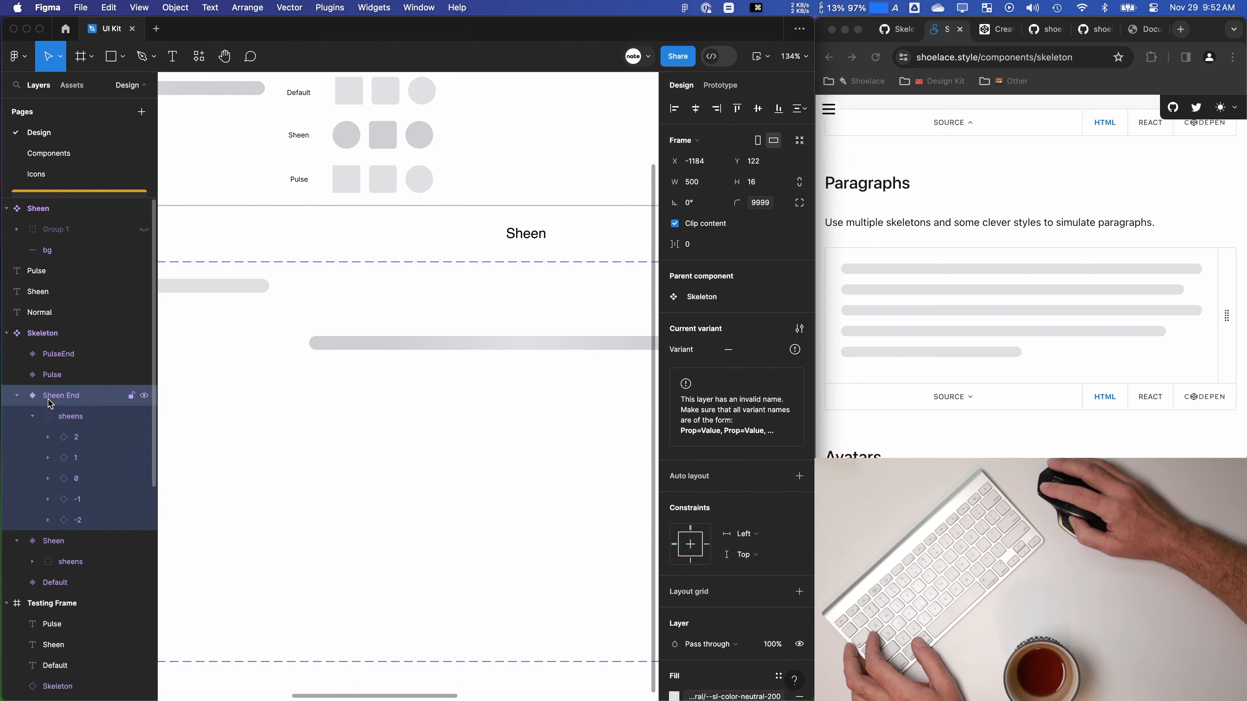
scroll(719, 556, "down", 4)
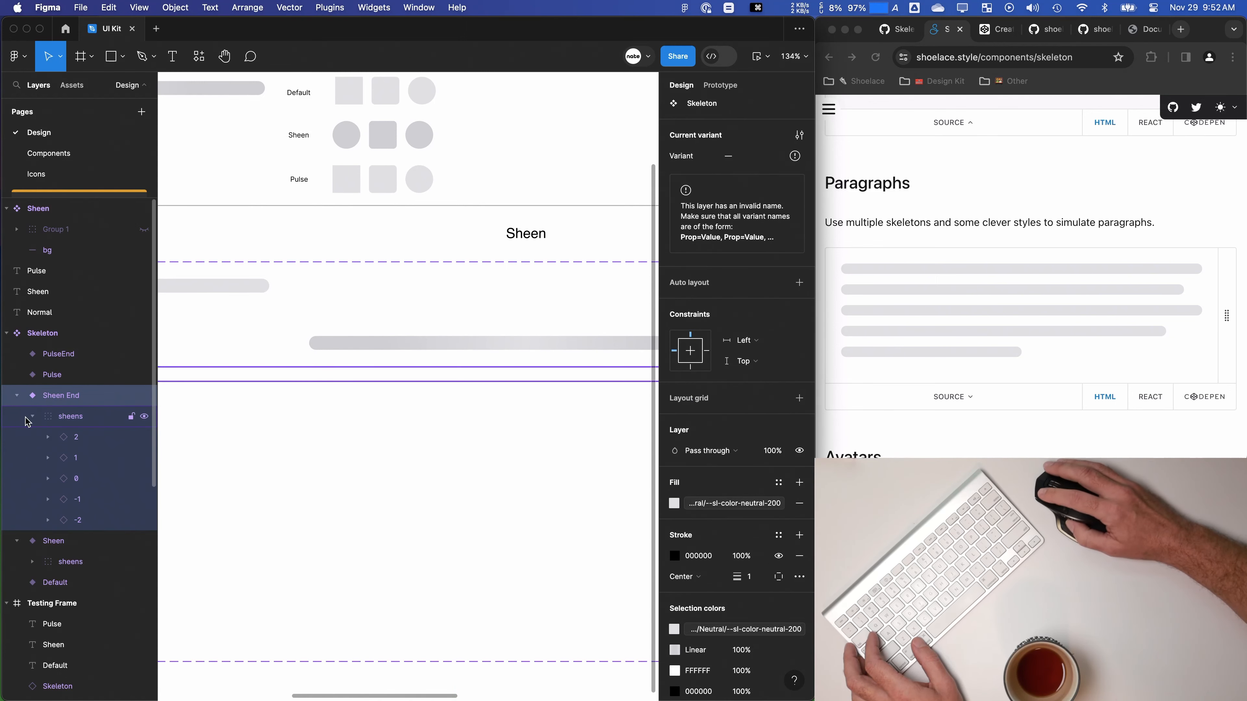
left_click(47, 411)
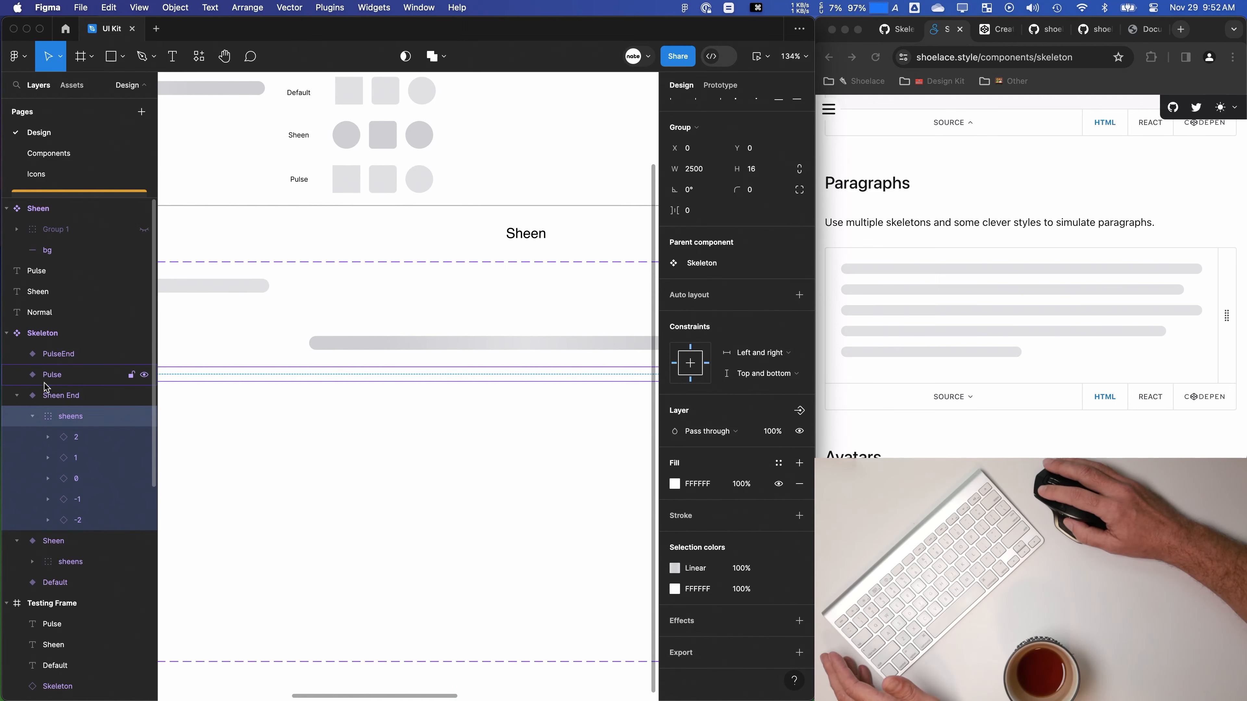
scroll(45, 387, "down", 1)
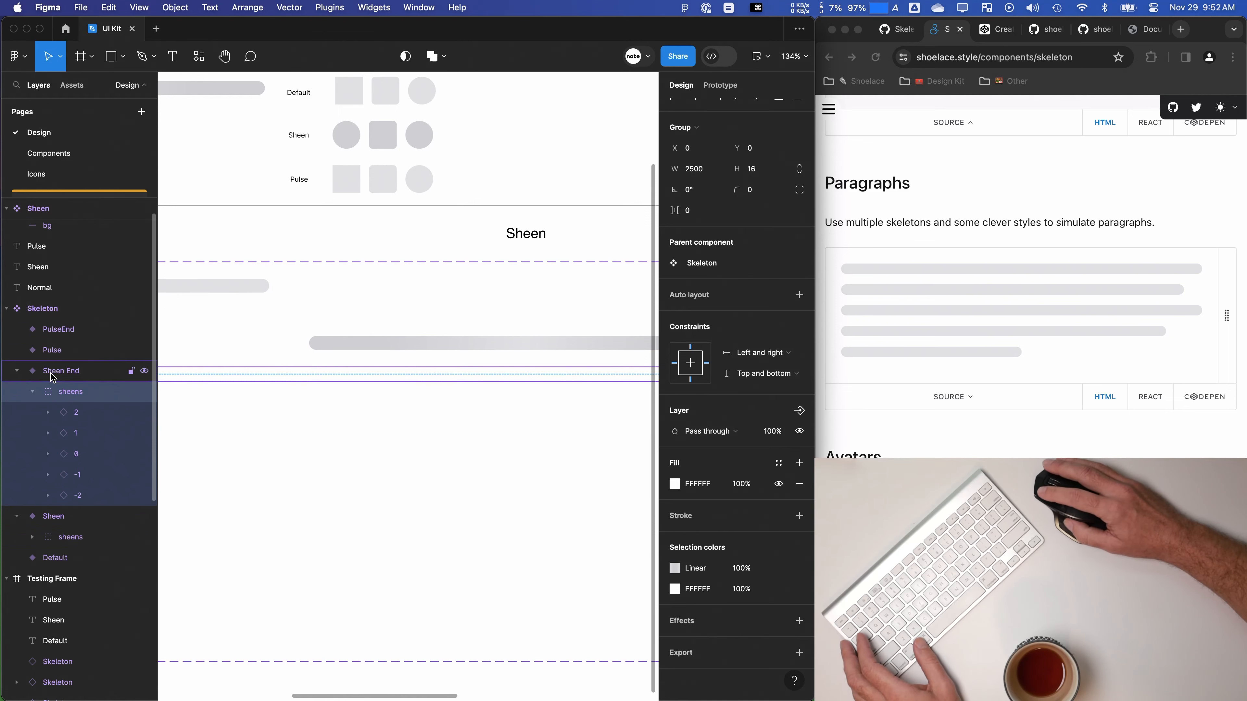
left_click(246, 415)
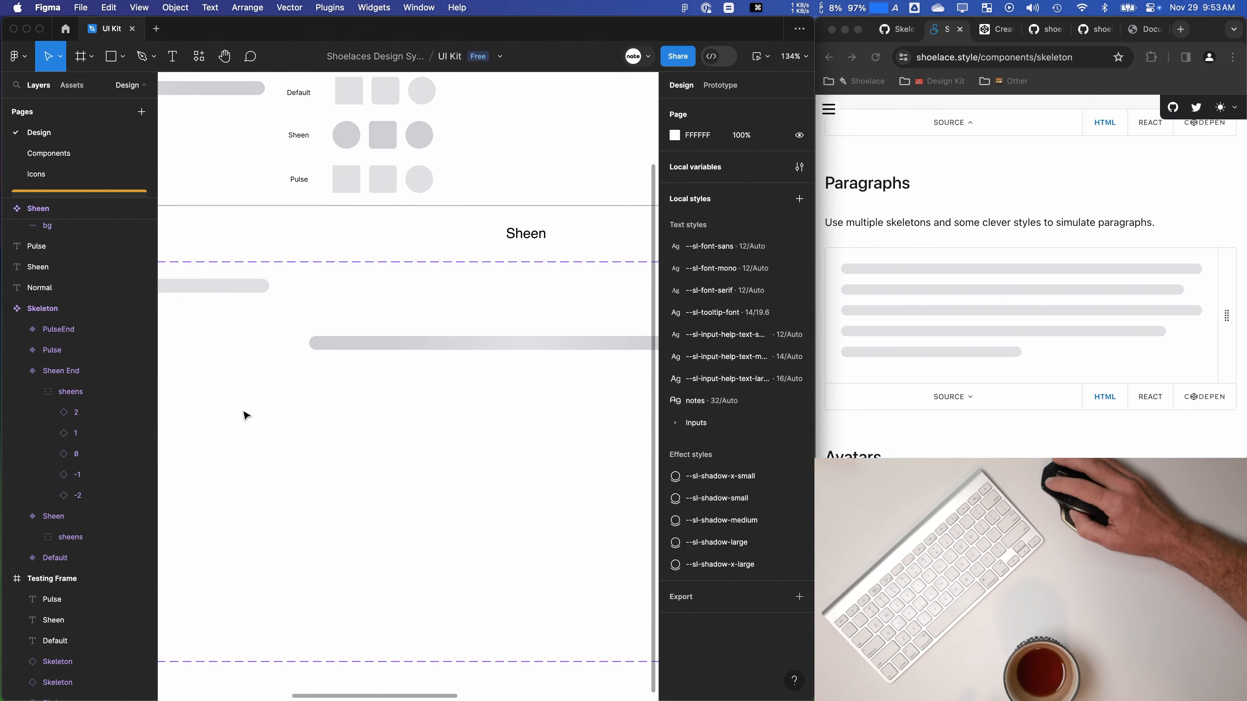
left_click(193, 384)
Step: Move the Sheen End variant back into the Skeleton component set beneath the Sheen variant, at an X position of 583
scroll(315, 469, "down", 5)
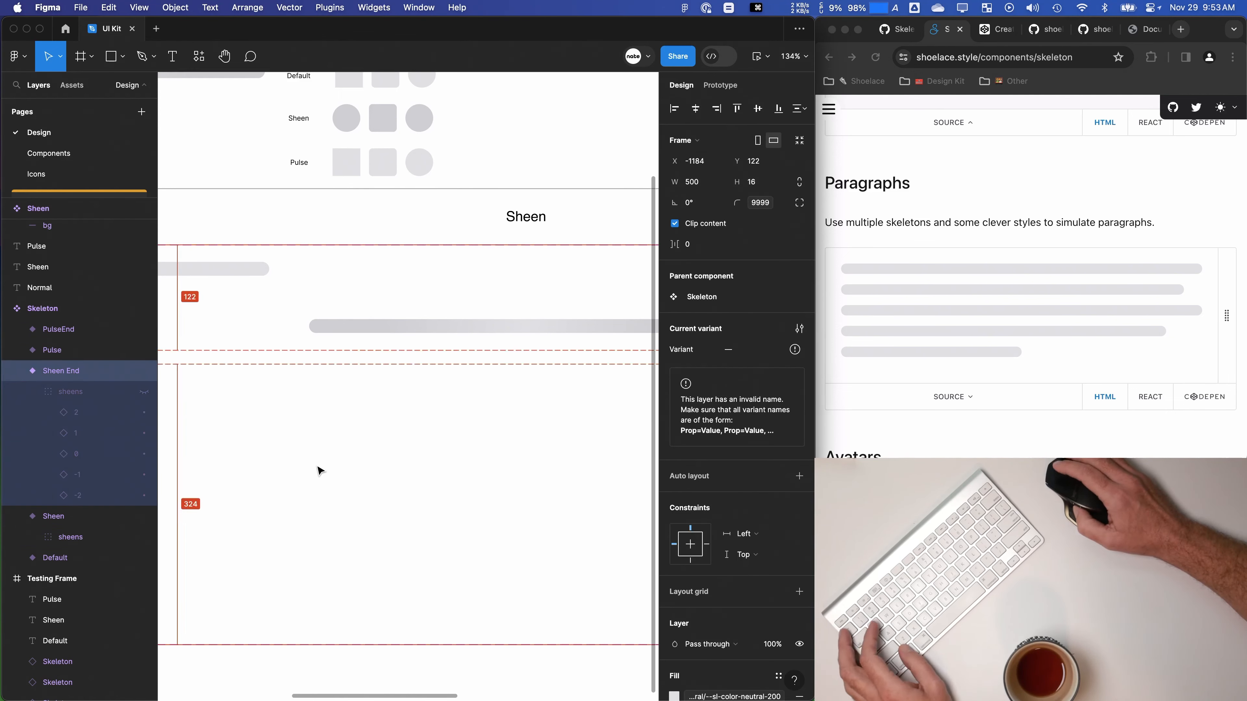
scroll(567, 478, "down", 2)
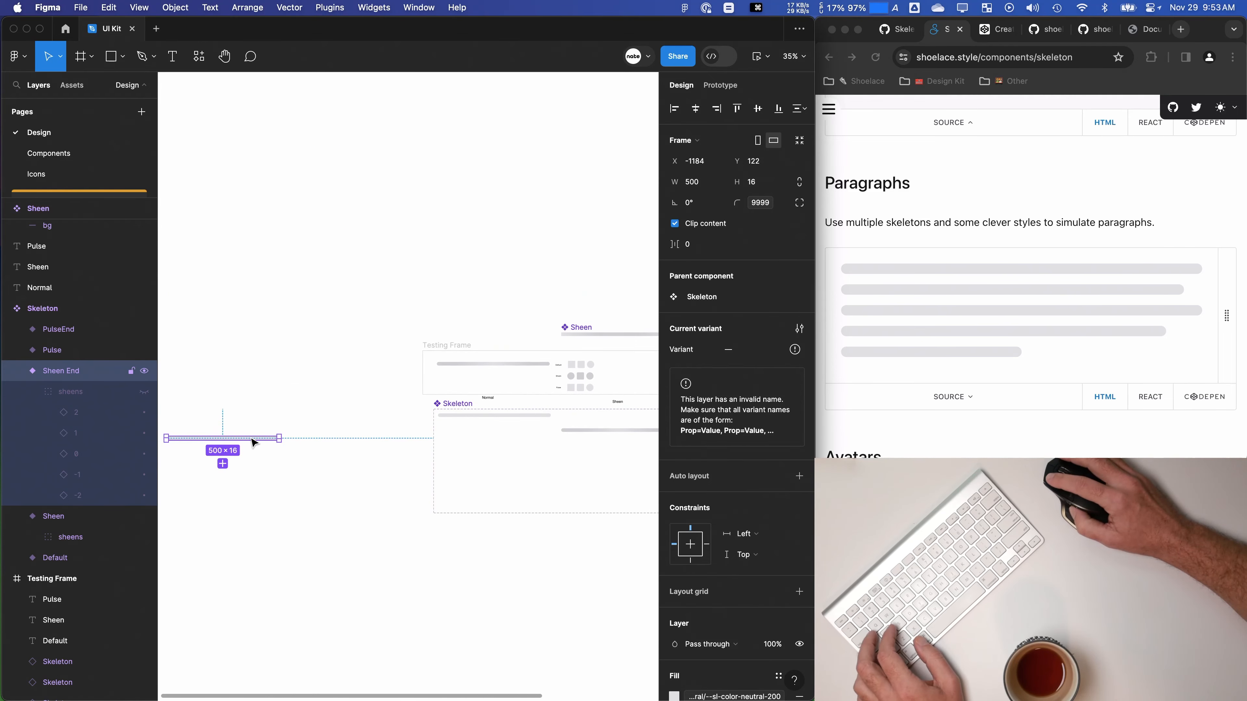
scroll(617, 458, "right", 3)
scroll(440, 457, "up", 3)
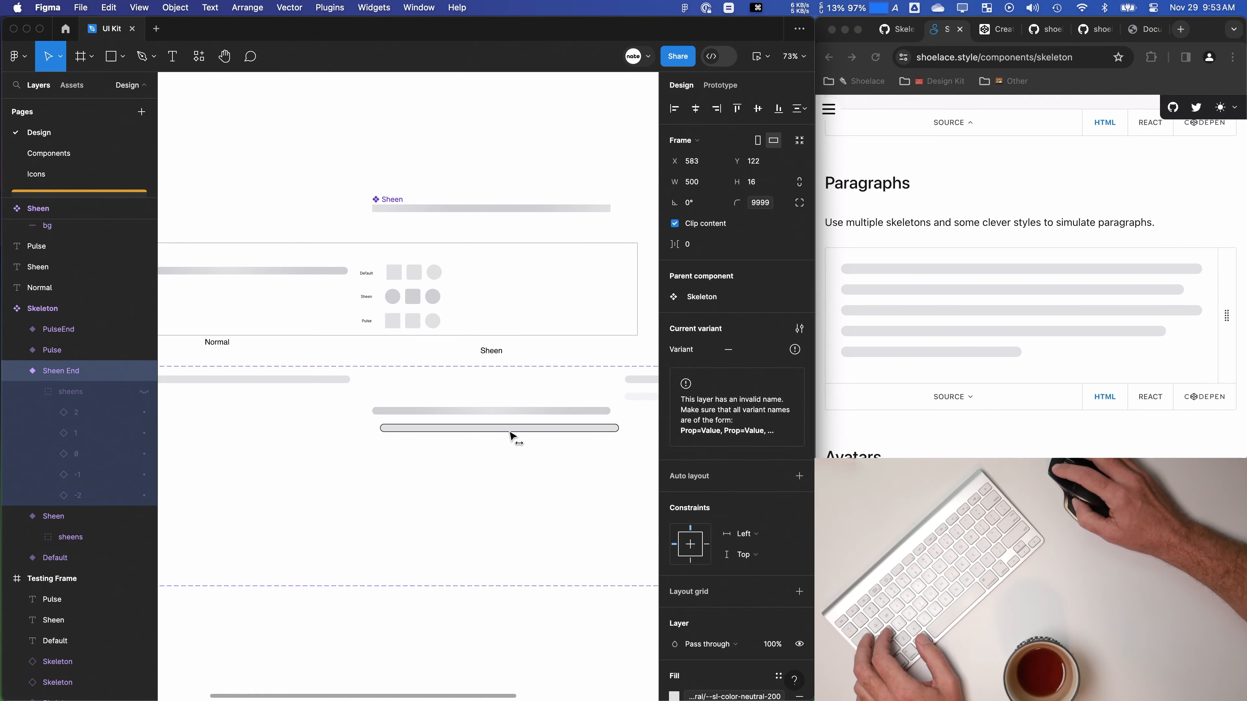
Step: In outline view, move the Sheen End variant's sheens group left to an X position of -1750, aligning its tile 6 with the Sheen variant's
left_click(71, 392)
key("super+y")
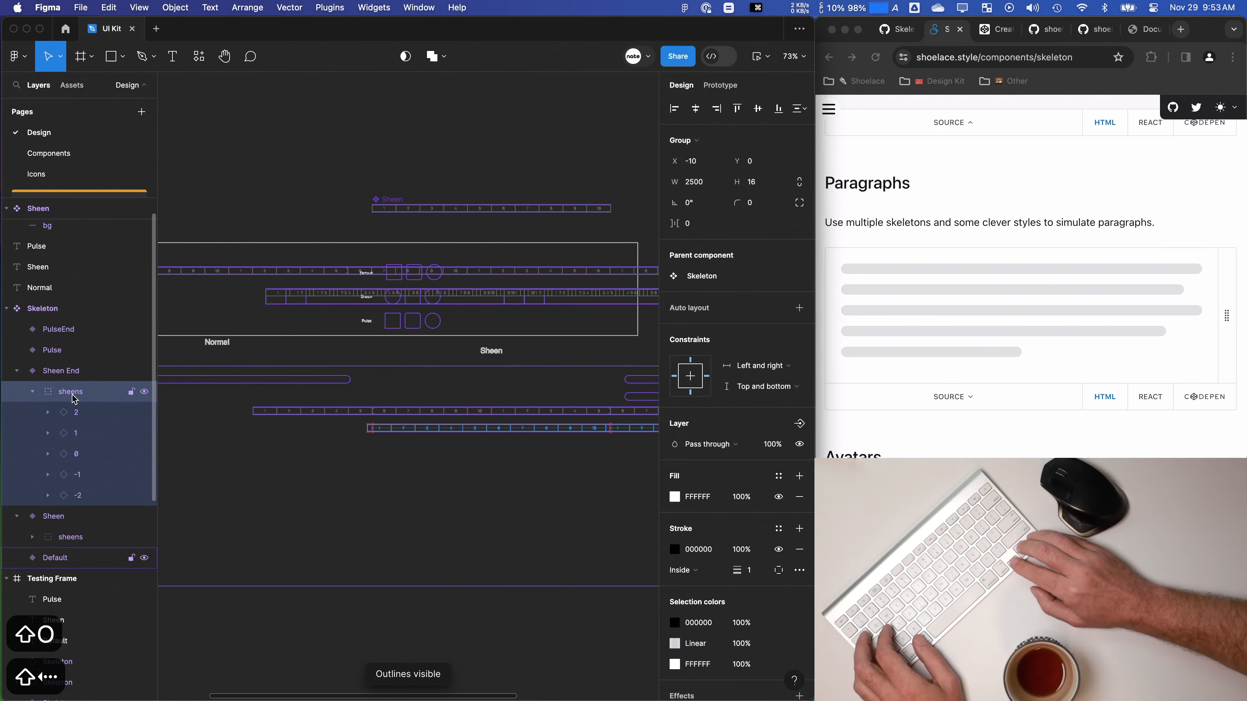
key("shift+Left")
key("shift+Left")
key("shift+Left")
key("shift+Left")
key("shift+Left")
key("shift+Left")
key("shift+Left")
key("shift+Left")
key("shift+Left")
key("shift+Left")
key("shift+Left")
key("shift+Left")
key("shift+Left")
key("shift+Left")
key("shift+Left")
key("shift+Left")
key("shift+Left")
key("shift+Left")
key("shift+Left")
key("shift+Left")
key("shift+Left")
key("shift+Left")
key("shift+Left")
key("shift+Left")
key("shift+Left")
key("shift+Left")
key("shift+Left")
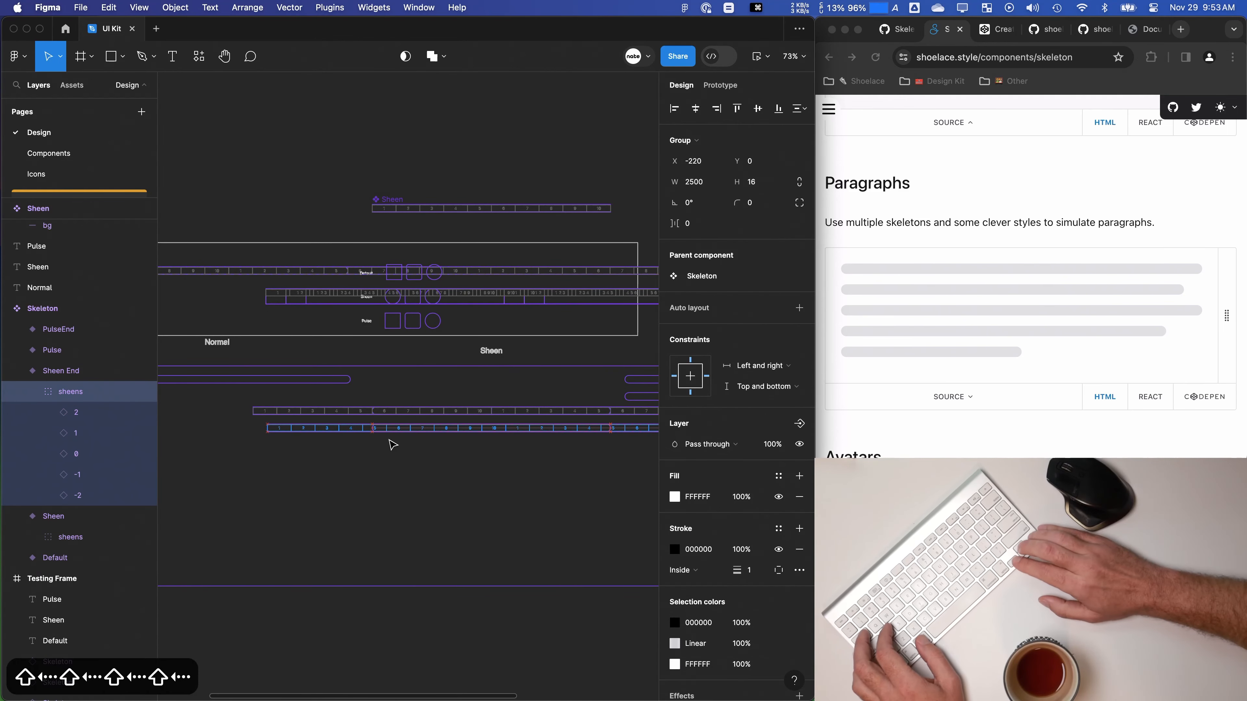
left_click(700, 165)
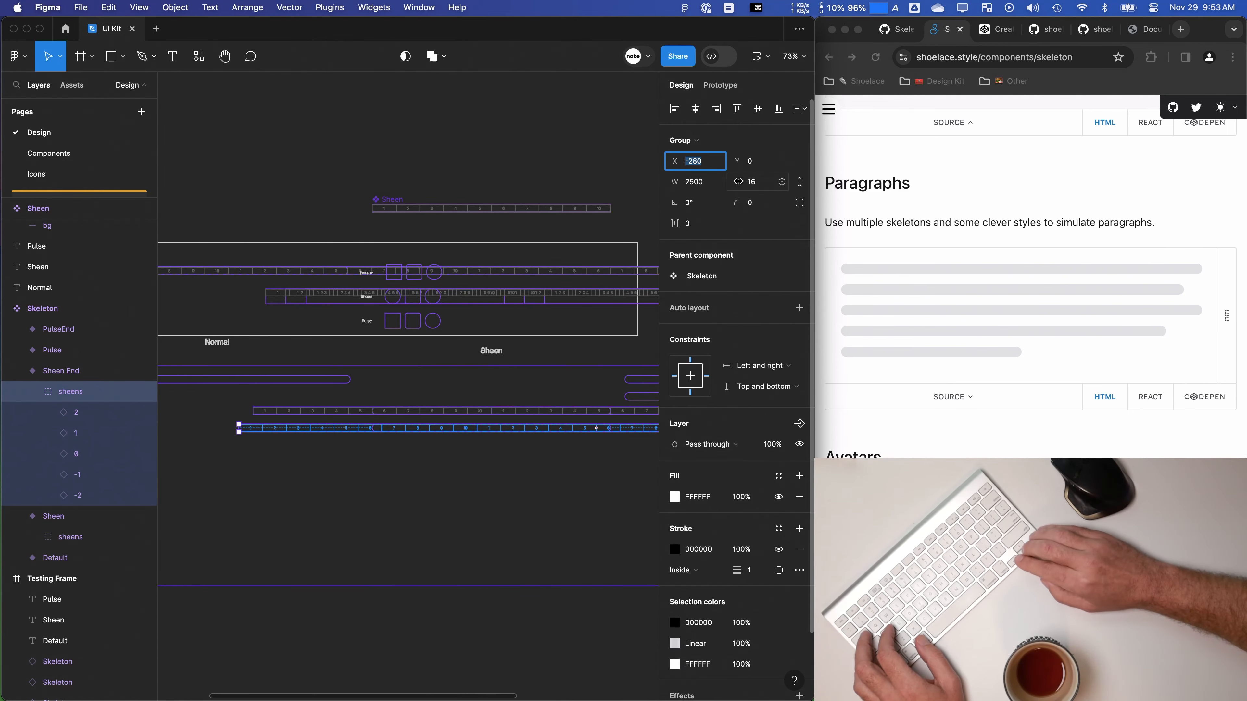
key("shift+Down")
key("shift+Down")
key("shift+Down")
key("shift+Down")
key("shift+Down")
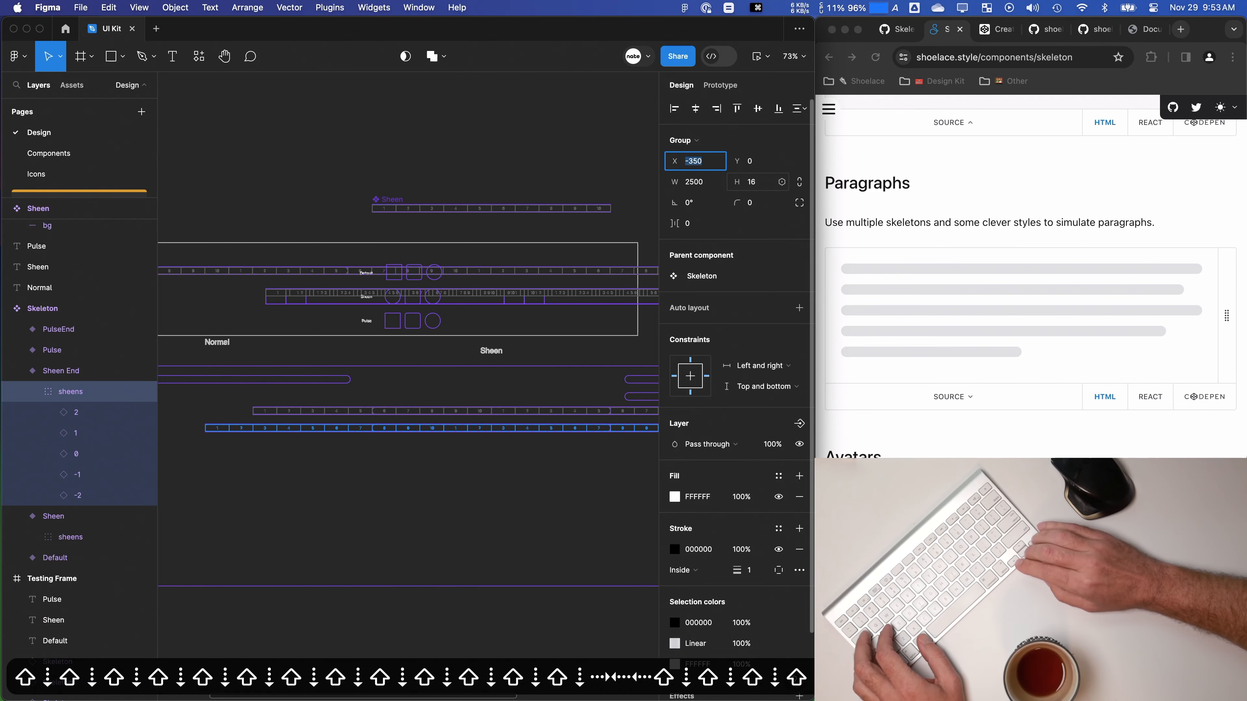
key("shift+Left")
key("shift+Left")
key("shift+Left")
key("shift+Left")
key("shift+Left")
key("shift+Left")
key("shift+Left")
key("shift+Left")
key("shift+Left")
key("shift+Left")
key("shift+Left")
key("shift+Left")
key("shift+Left")
key("shift+Left")
key("shift+Left")
key("shift+Left")
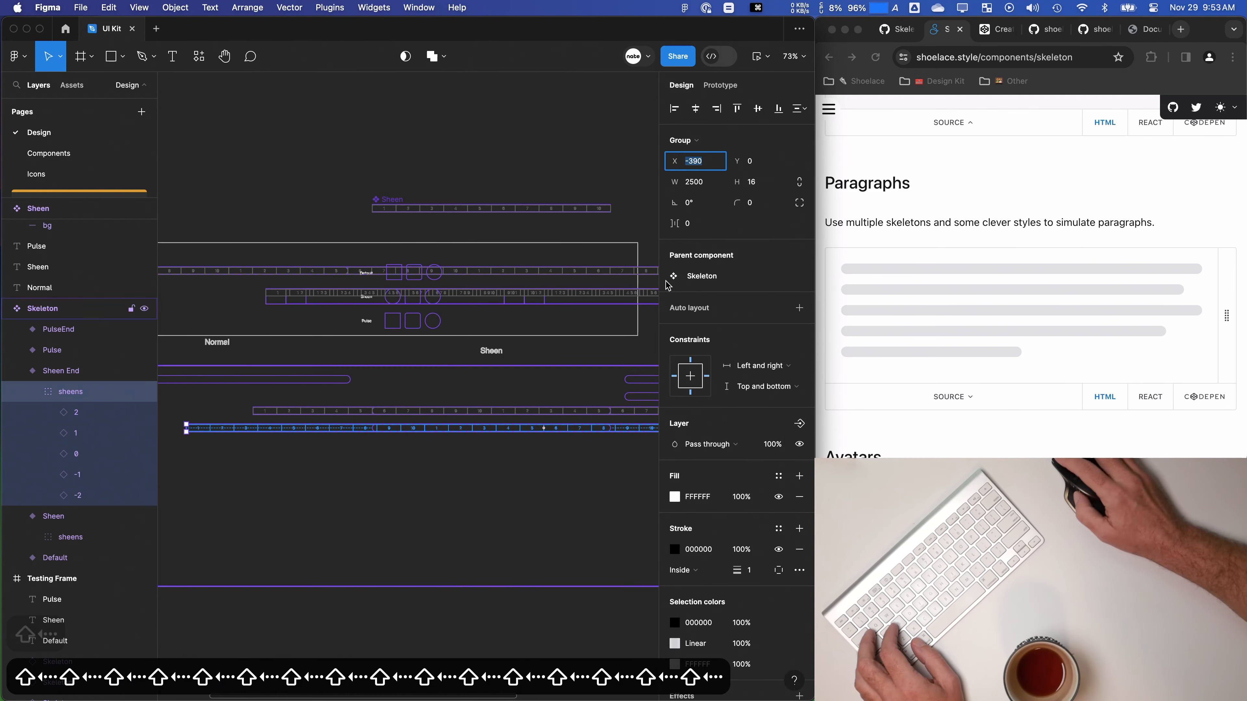
left_click(96, 393)
key("shift+Left")
key("shift+Left")
key("shift+Left")
key("shift+Left")
key("shift+Left")
key("shift+Left")
key("shift+Left")
key("shift+Left")
key("shift+Left")
key("shift+Left")
key("shift+Left")
key("shift+Left")
key("shift+Left")
key("shift+Left")
key("shift+Left")
key("shift+Left")
key("shift+Left")
key("shift+Left")
key("shift+Left")
key("shift+Left")
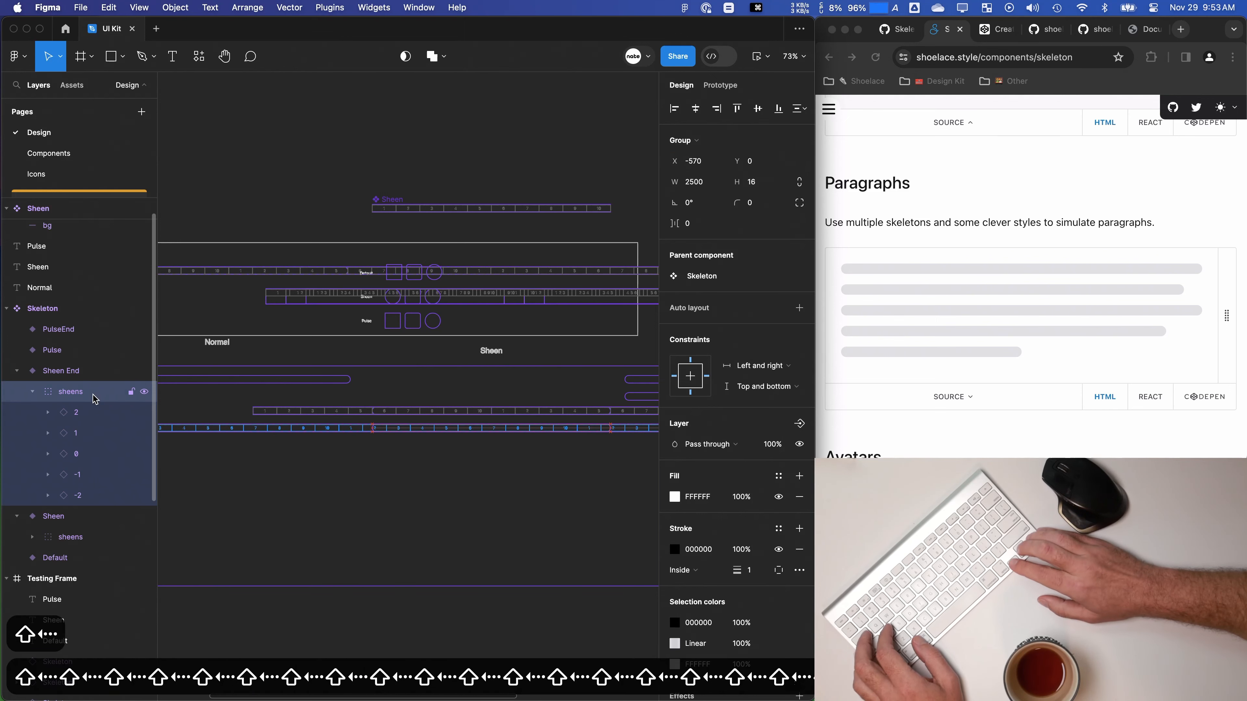
key("shift+Left")
key("shift+Left")
key("shift+Left")
key("shift+Left")
key("shift+Left")
key("shift+Left")
key("shift+Left")
key("shift+Left")
key("shift+Left")
key("shift+Left")
key("shift+Left")
key("shift+Left")
key("shift+Left")
key("shift+Left")
key("shift+Left")
key("shift+Left")
key("shift+Left")
key("shift+Left")
key("shift+Left")
key("shift+Left")
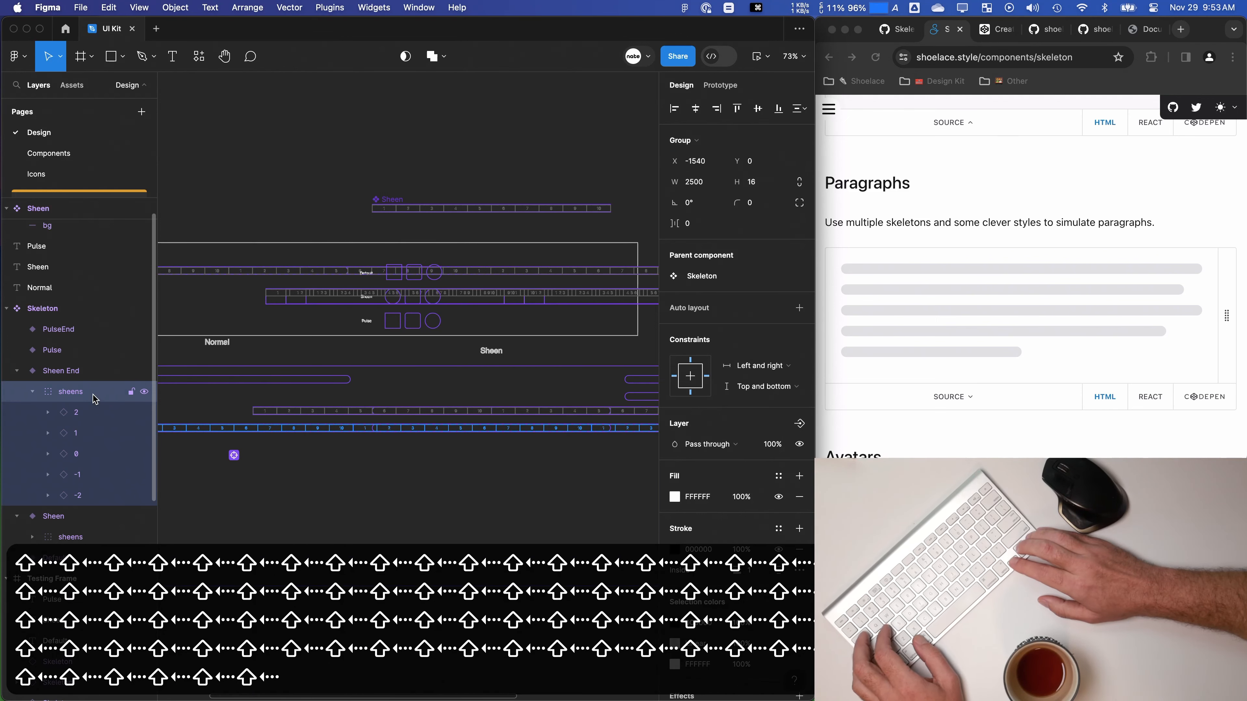
key("shift+Left")
key("shift+Left")
key("shift+Left")
key("shift+Left")
key("shift+Left")
key("shift+Left")
key("shift+Left")
key("shift+Left")
key("shift+Left")
key("shift+Left")
key("shift+Left")
key("shift+Left")
key("shift+Left")
key("shift+Left")
key("shift+Left")
key("shift+Left")
key("shift+Left")
key("shift+Left")
key("shift+Left")
key("shift+Left")
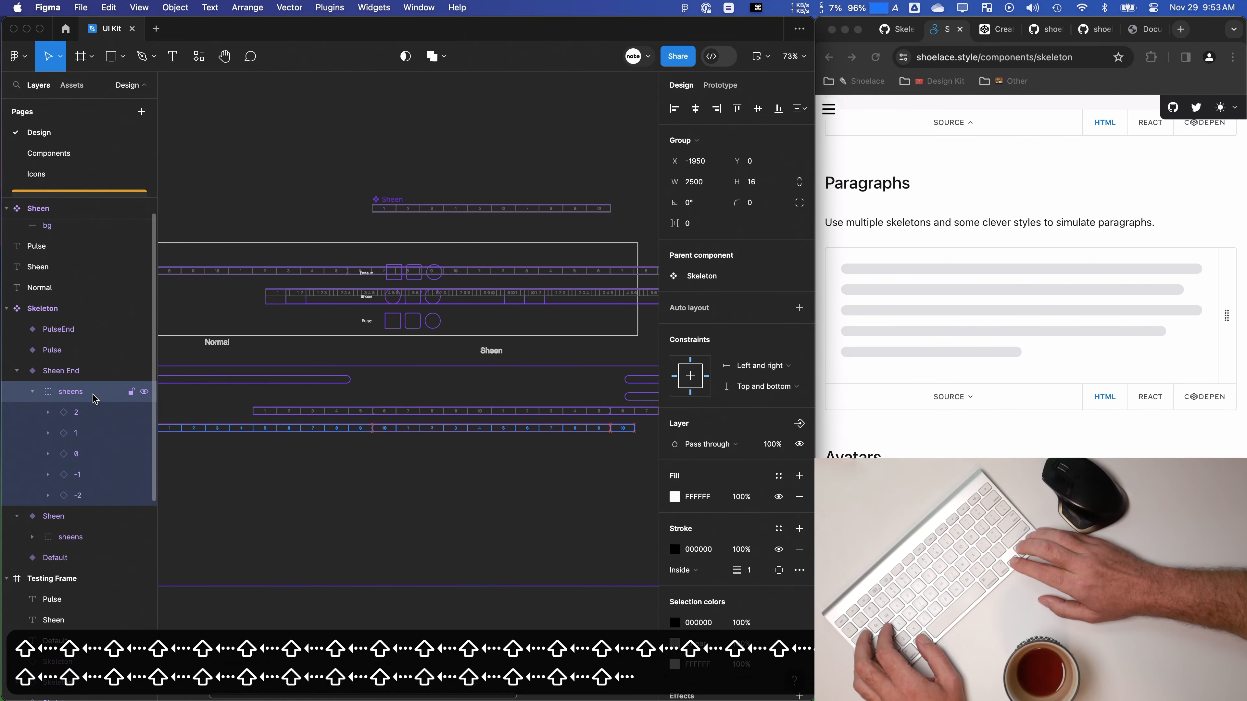
key("shift+Right")
key("shift+Right")
key("shift+Right")
key("shift+Right")
key("shift+Right")
key("shift+Right")
key("shift+Right")
key("shift+Right")
key("shift+Right")
key("shift+Right")
key("shift+Right")
key("shift+Right")
key("shift+Right")
key("shift+Right")
key("shift+Right")
key("shift+Right")
key("shift+Right")
key("shift+Right")
key("shift+Right")
key("shift+Right")
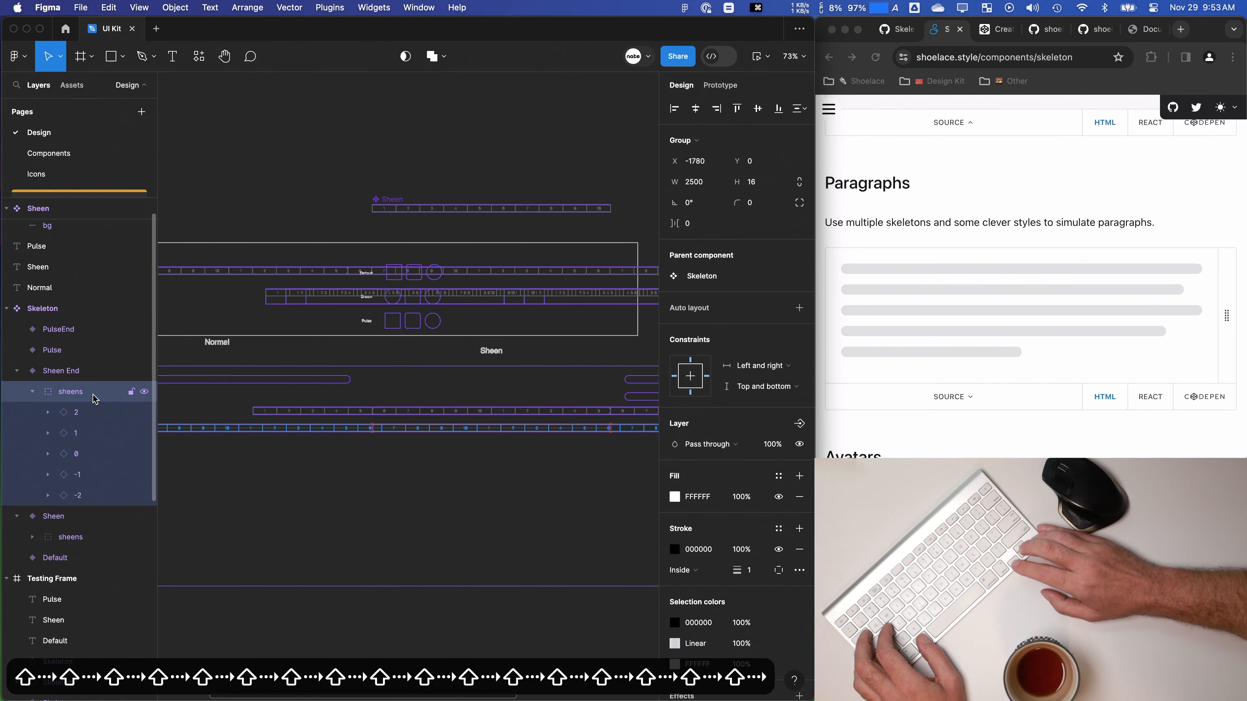
scroll(389, 439, "up", 15)
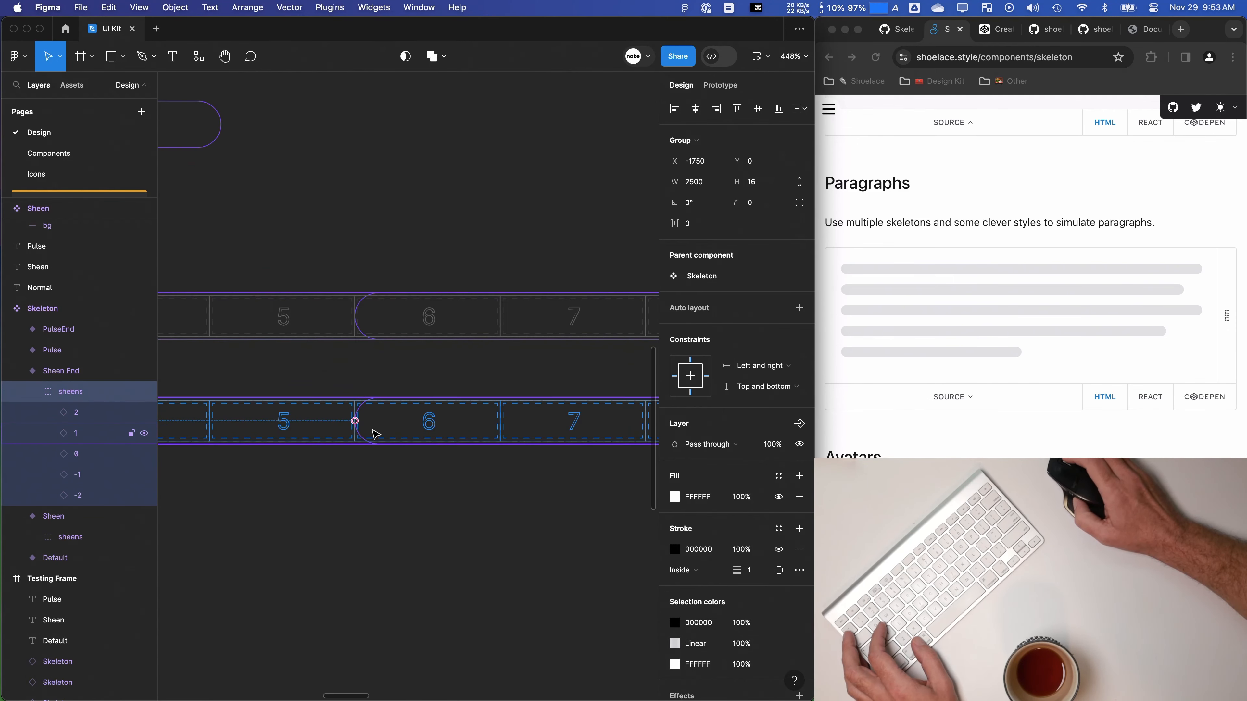
scroll(344, 444, "down", 15)
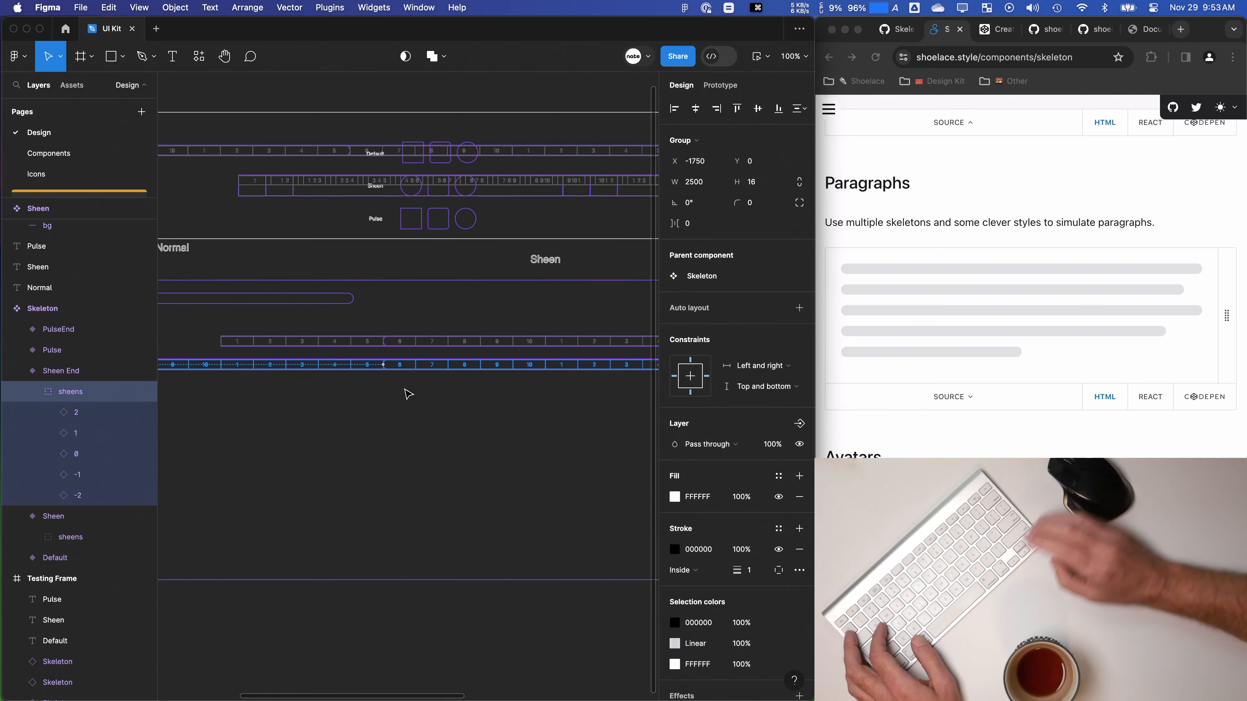
Step: Turn off the outline view and remove the black stroke from the Sheen End variant's sheens group
key("shift+o")
left_click_drag(476, 443, 450, 444)
left_click(470, 217)
left_click(70, 392)
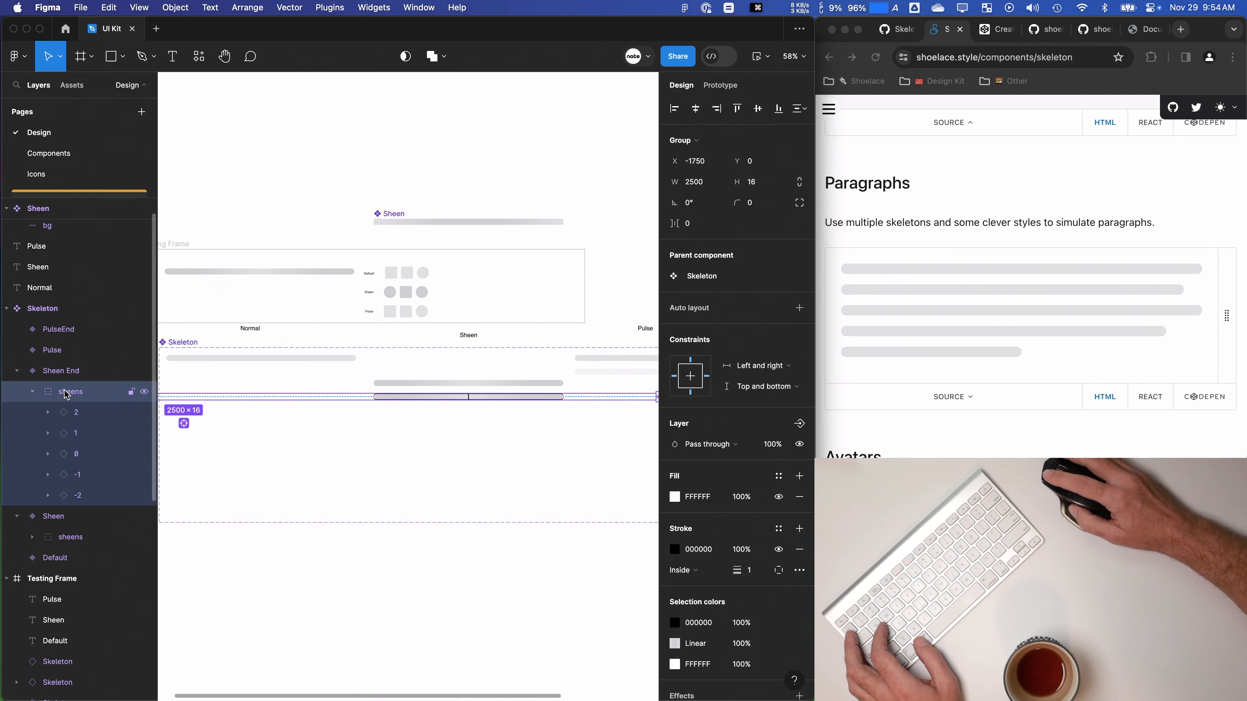
left_click(799, 549)
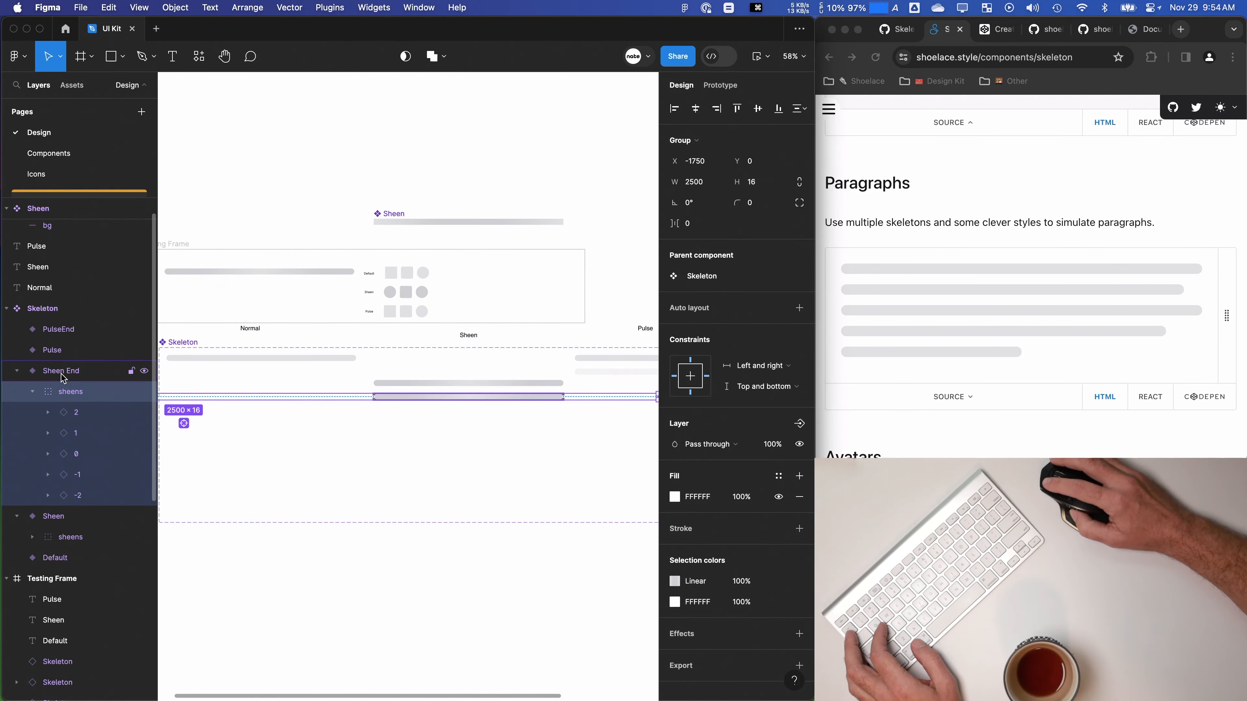
left_click(460, 337)
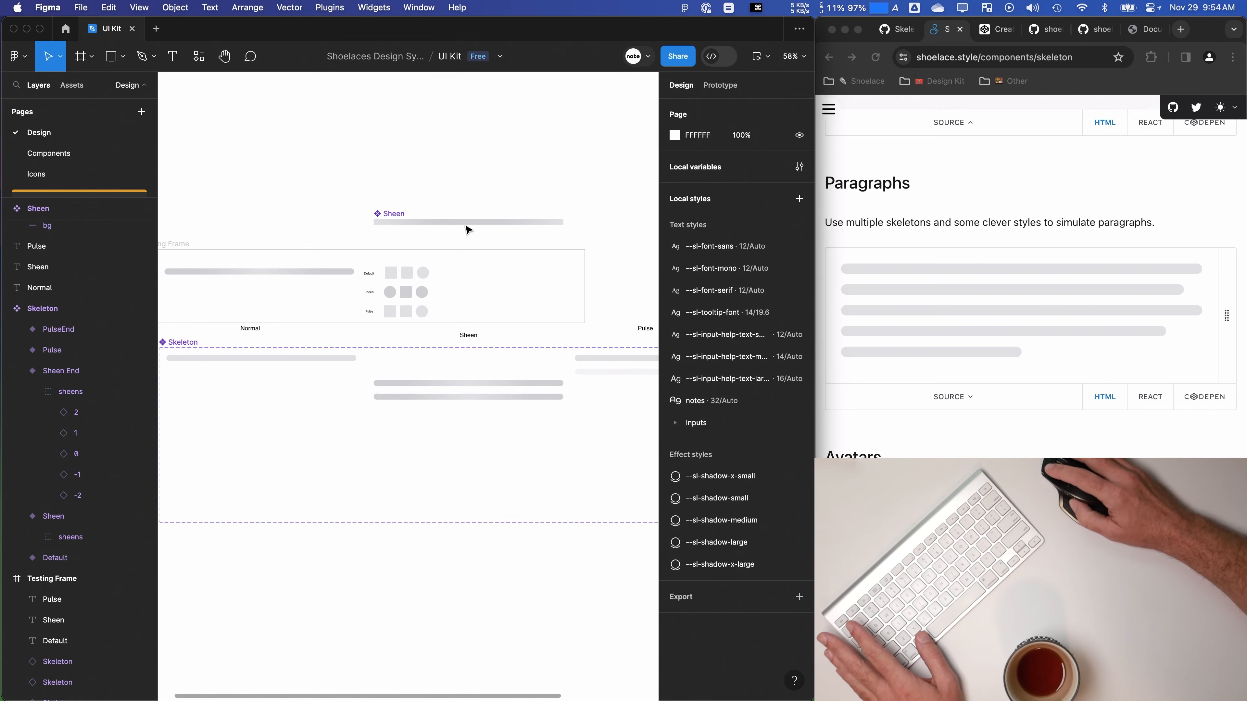
Step: Preview the testing frame's skeleton animations and move the preview window clear of the frame's surroundings
scroll(396, 293, "up", 2)
key("shift+space")
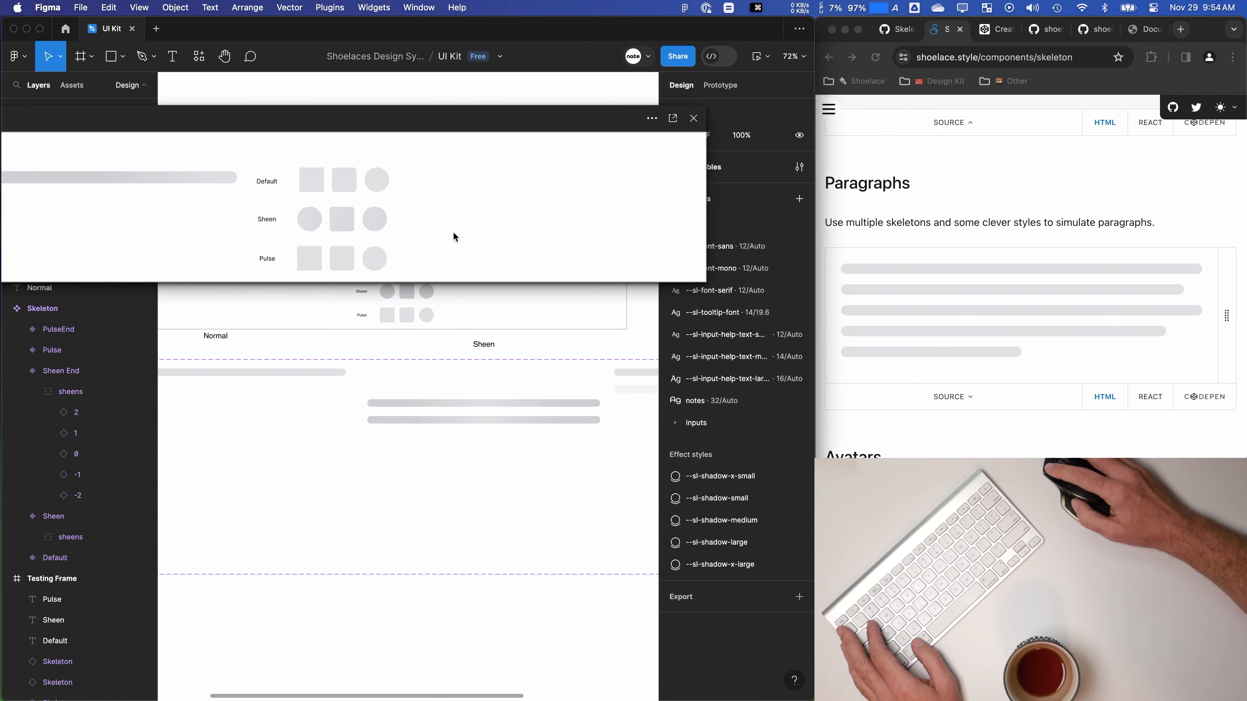
left_click_drag(388, 121, 610, 221)
Step: Switch to Chrome and copy the Avatars example's HTML and style code from the Shoelace skeleton documentation
left_click(1055, 45)
scroll(1030, 426, "down", 10)
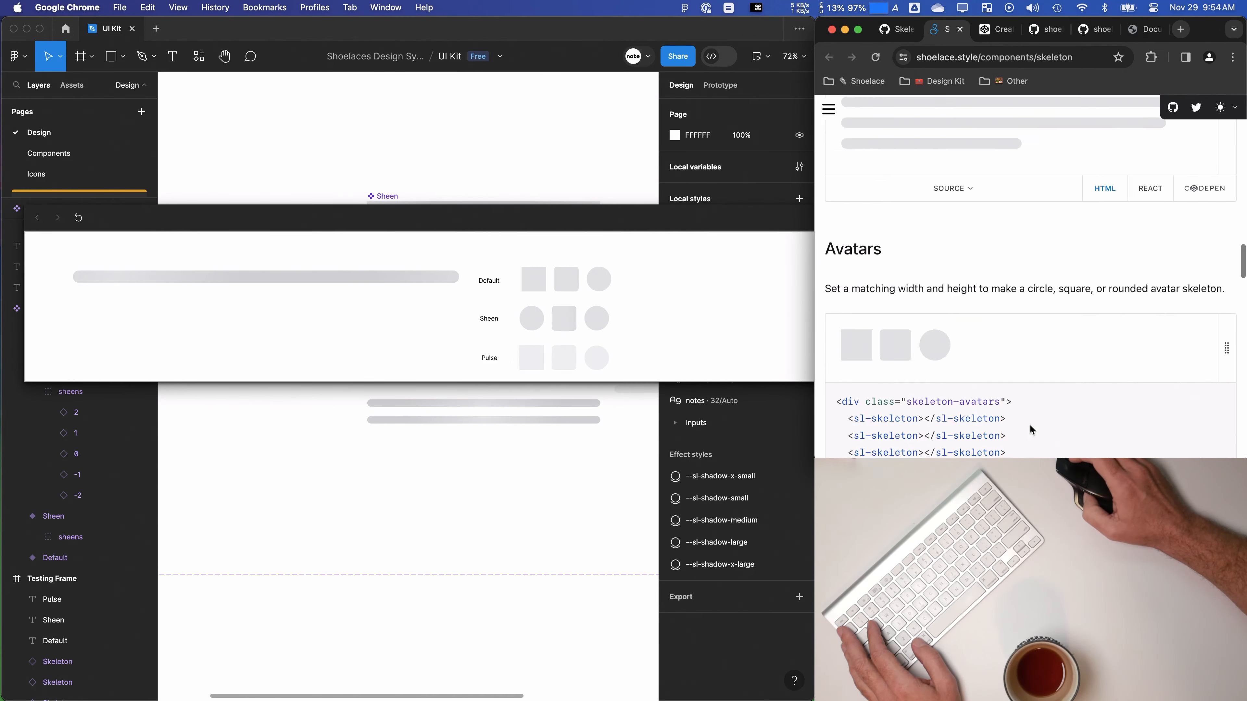
scroll(964, 306, "up", 5)
scroll(1002, 298, "down", 2)
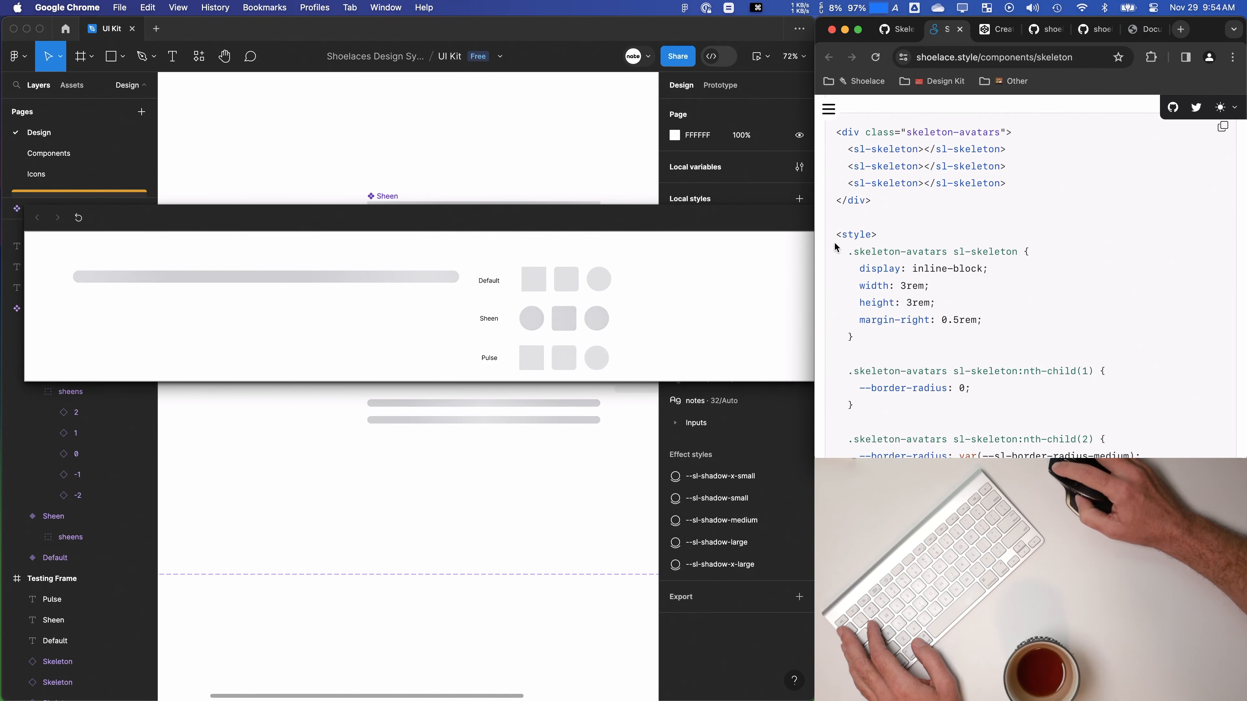
left_click_drag(840, 248, 836, 204)
scroll(909, 334, "down", 4)
scroll(877, 272, "up", 5)
key("super+c")
Step: Replace the sheen example in the CodePen HTML with the copied skeleton-avatars code
left_click(994, 29)
left_click(870, 395)
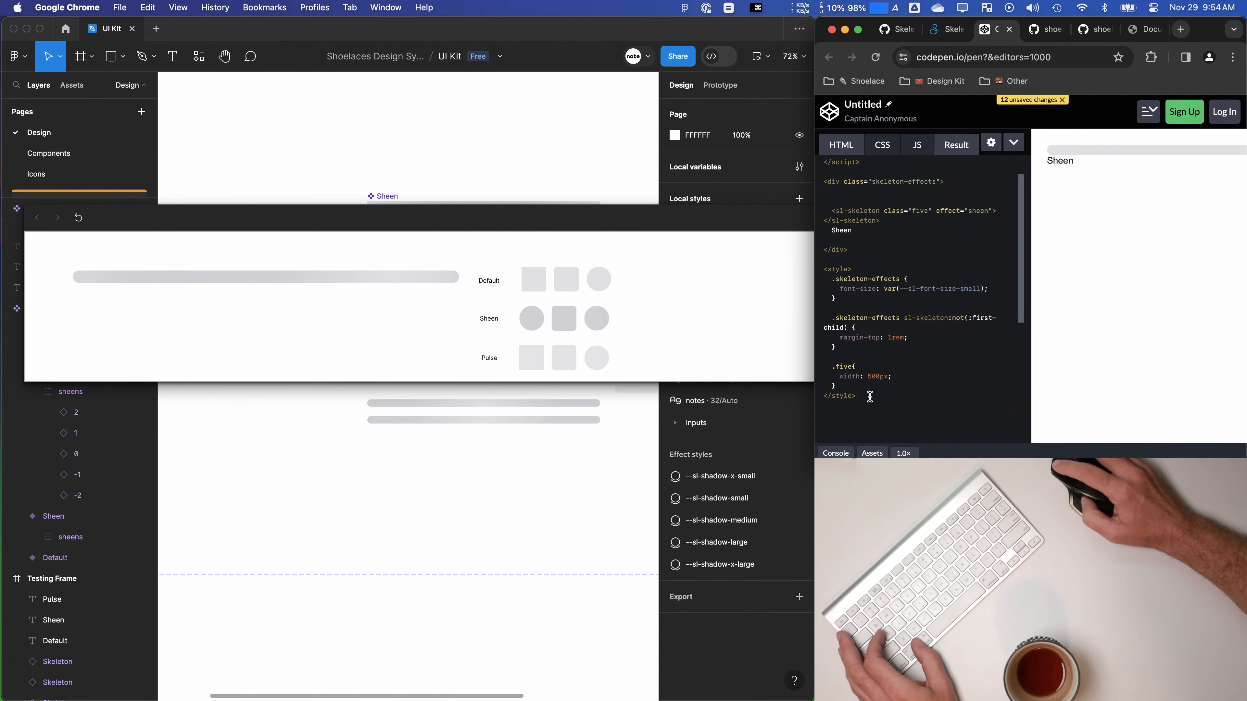
key("super+v")
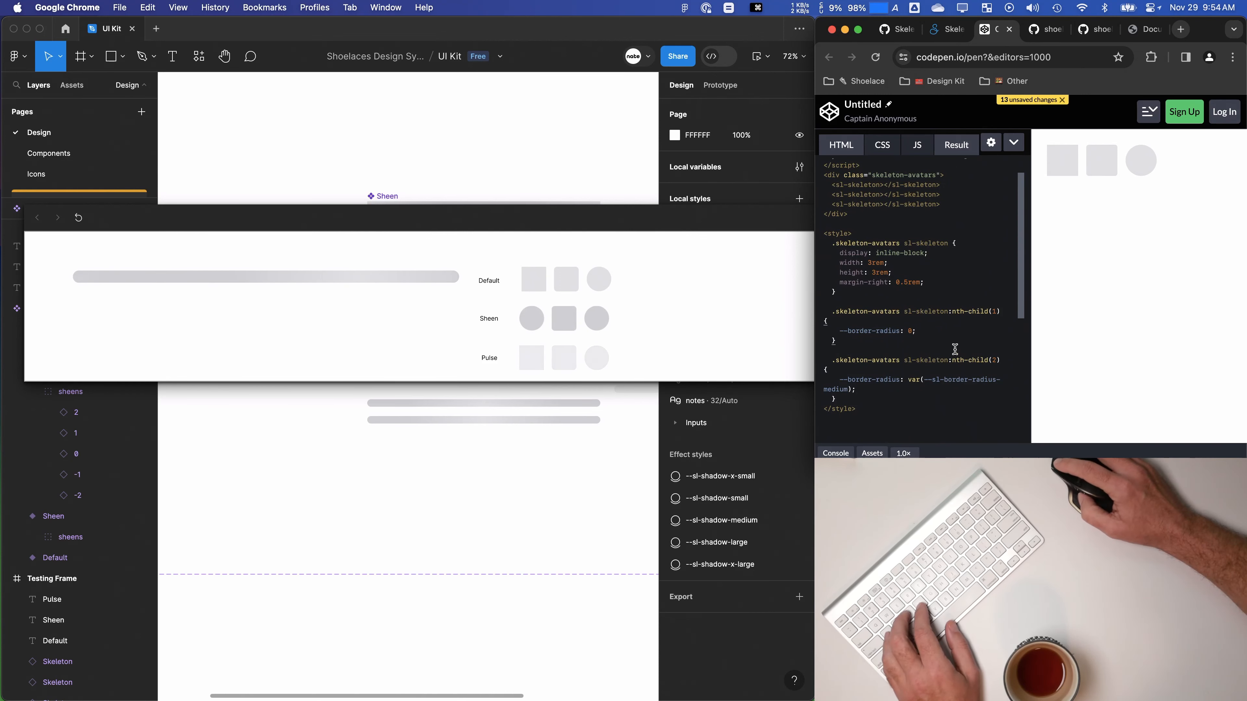
Step: Add the attribute effect="sheen" to the first sl-skeleton element in the CodePen HTML
scroll(886, 261, "up", 1)
left_click(882, 216)
type("effect=\"sheen")
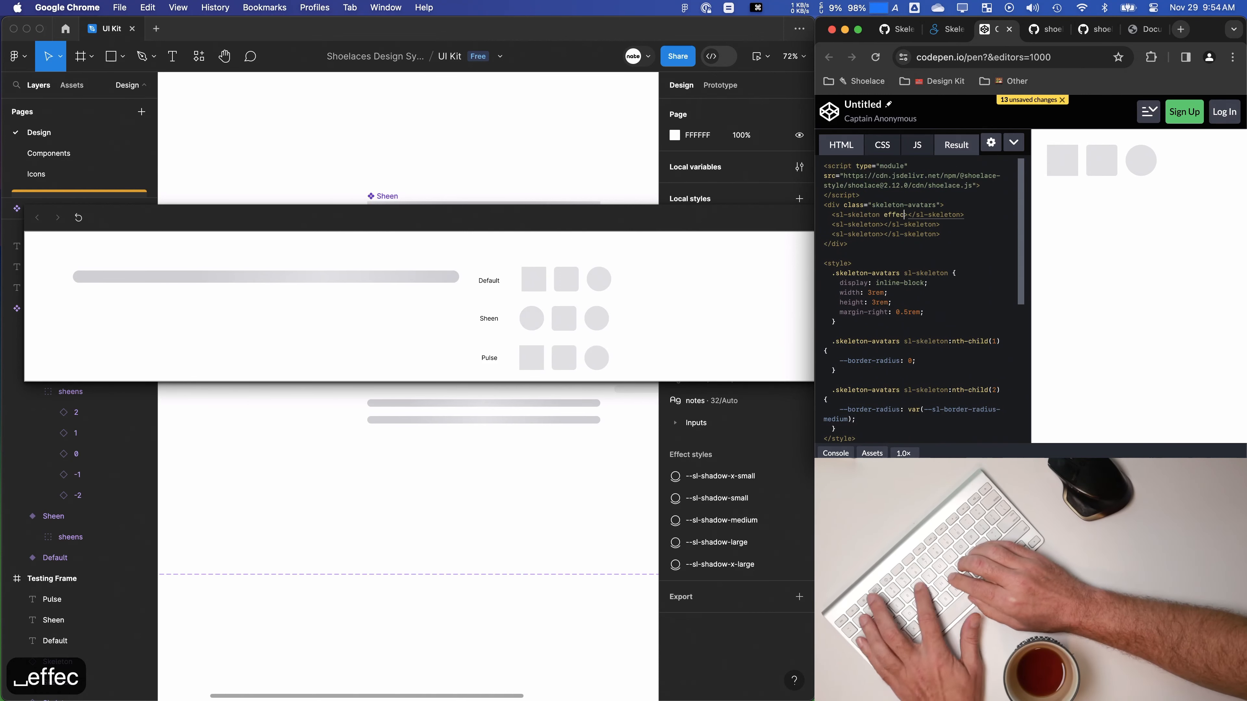
Step: Copy the effect="sheen" attribute from the first sl-skeleton element into the second and third ones
key("shift+Left")
key("shift+Left")
key("shift+Left")
key("shift+Left")
key("shift+Left")
key("shift+Left")
key("shift+Left")
key("shift+Left")
key("shift+Left")
key("shift+Left")
key("shift+Left")
key("shift+Left")
key("shift+Left")
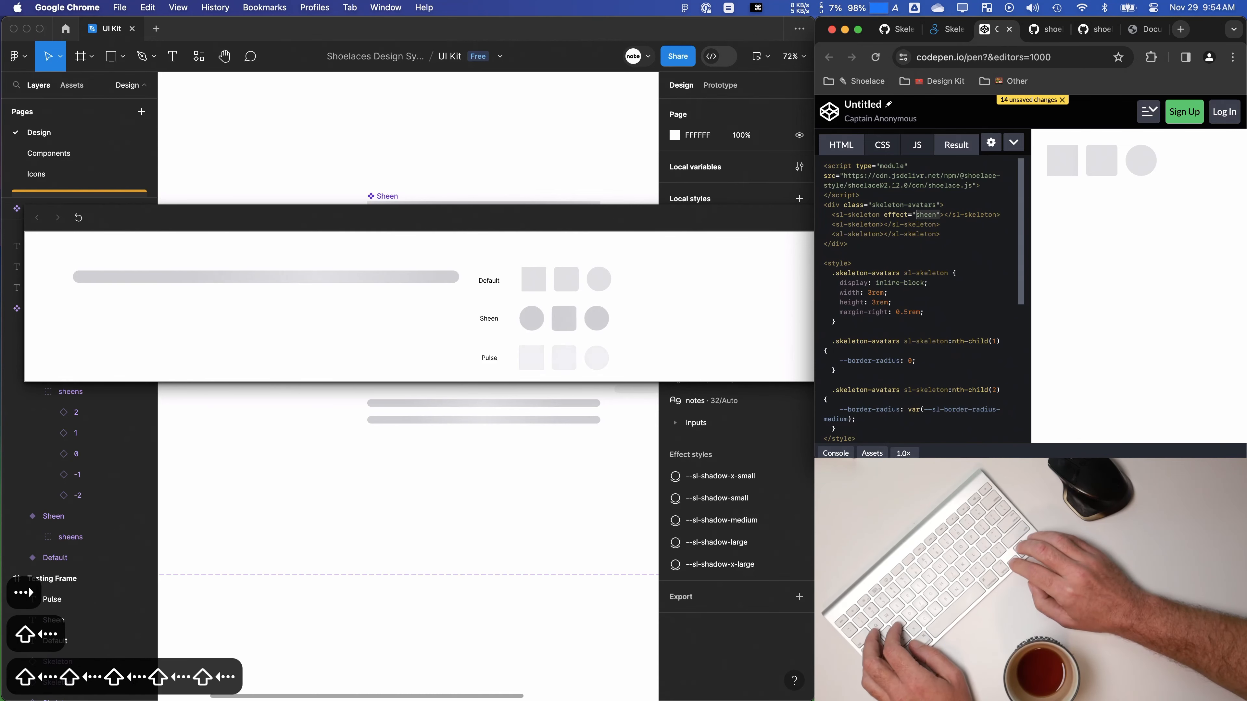
key("super+c")
left_click(881, 224)
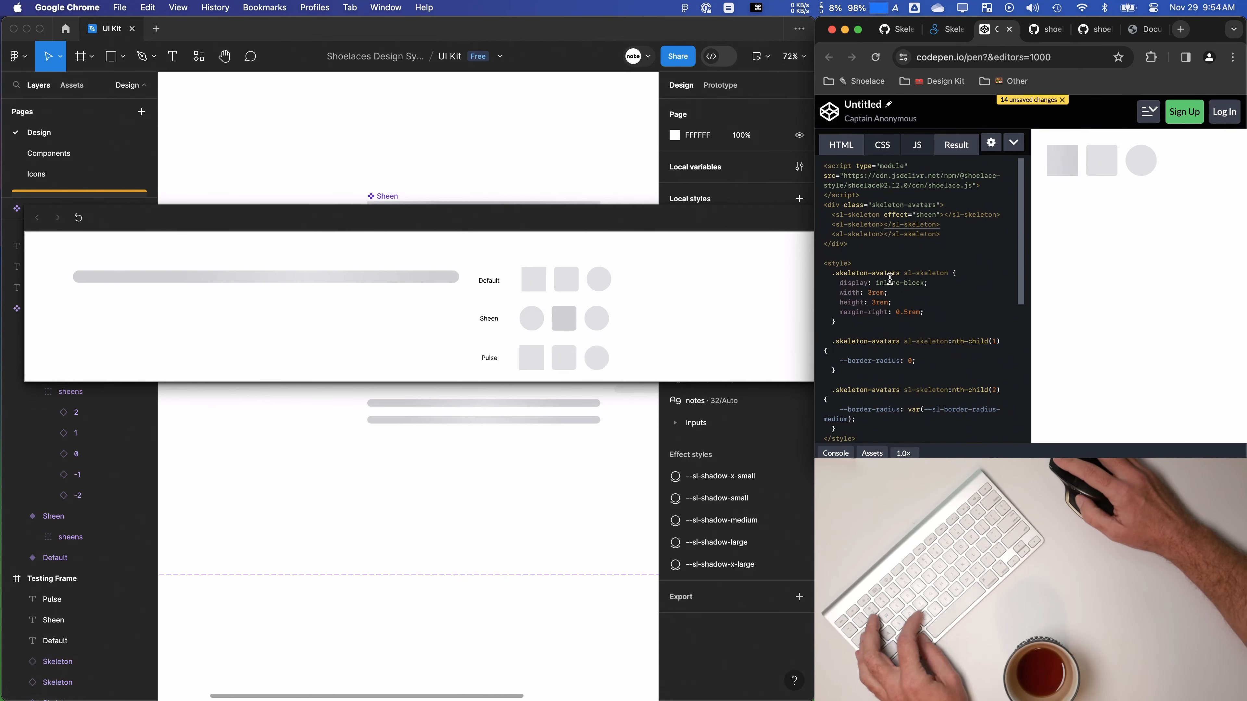
key("super+v")
left_click(881, 225)
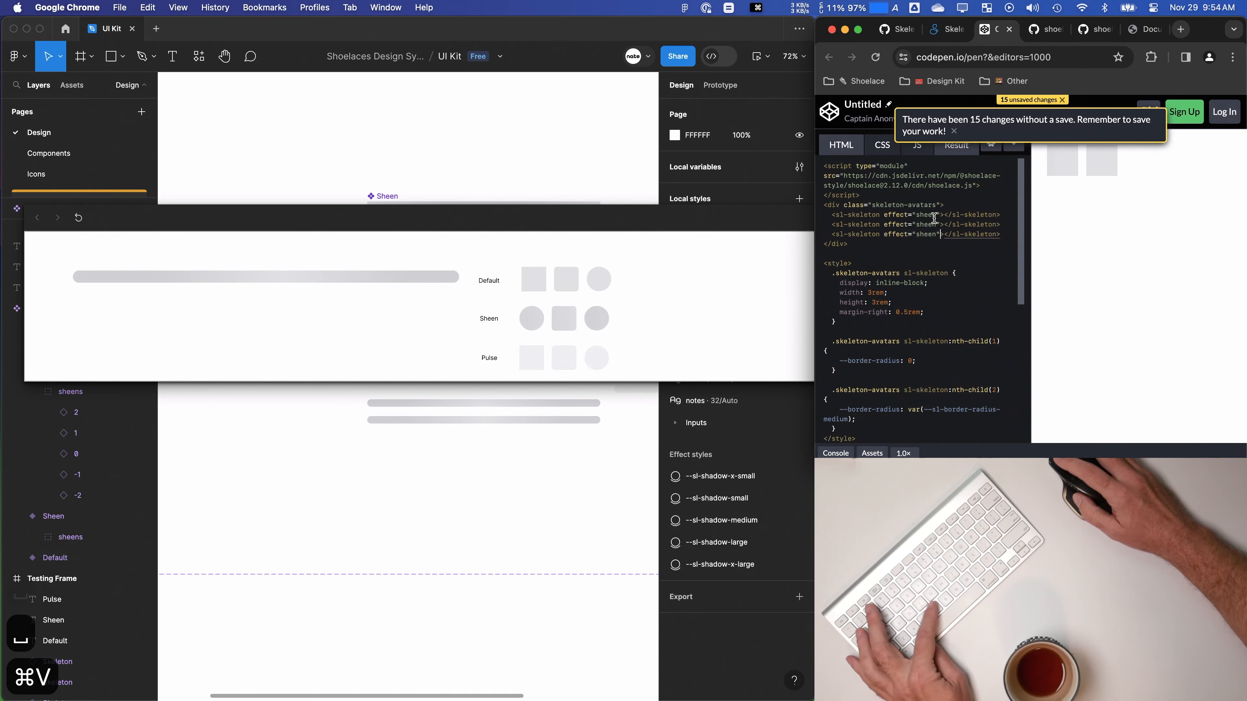
Step: Move and enlarge the Figma preview window to compare its sheen avatars with the CodePen result, leaving it below the testing frame
left_click(677, 244)
left_click_drag(590, 226, 456, 153)
left_click_drag(794, 309, 925, 370)
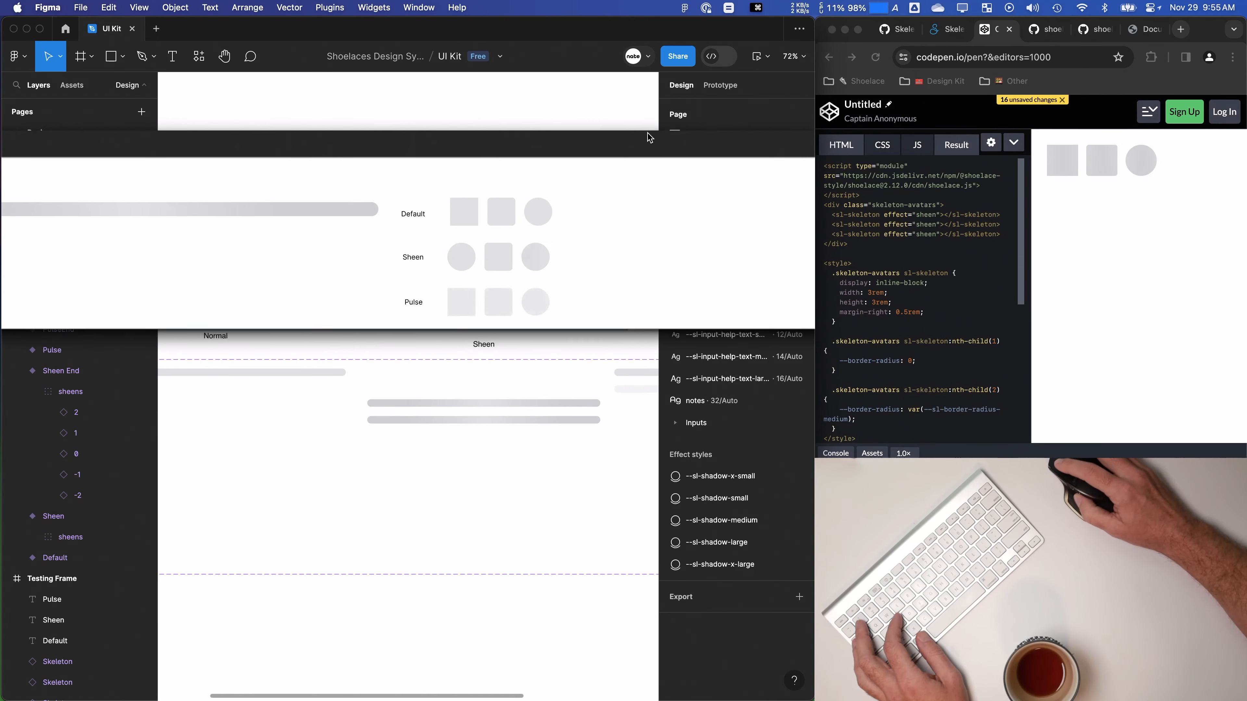
left_click(1064, 263)
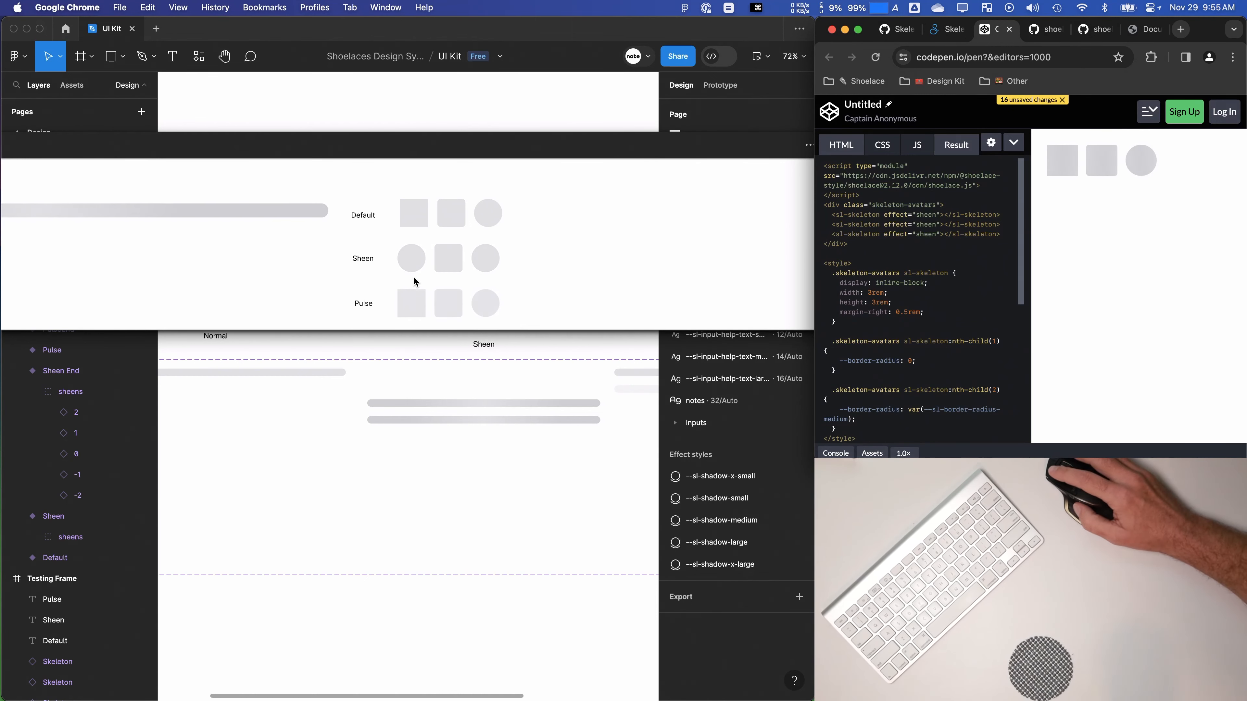
left_click(418, 185)
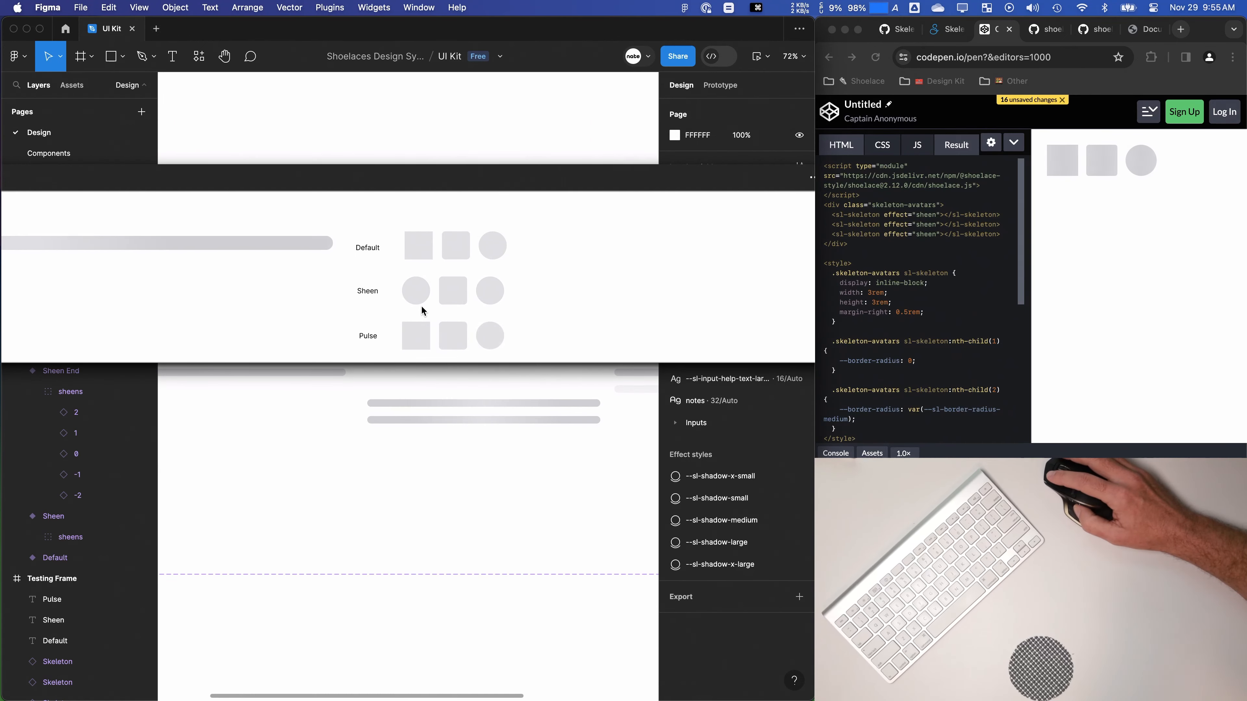
left_click_drag(465, 176, 475, 412)
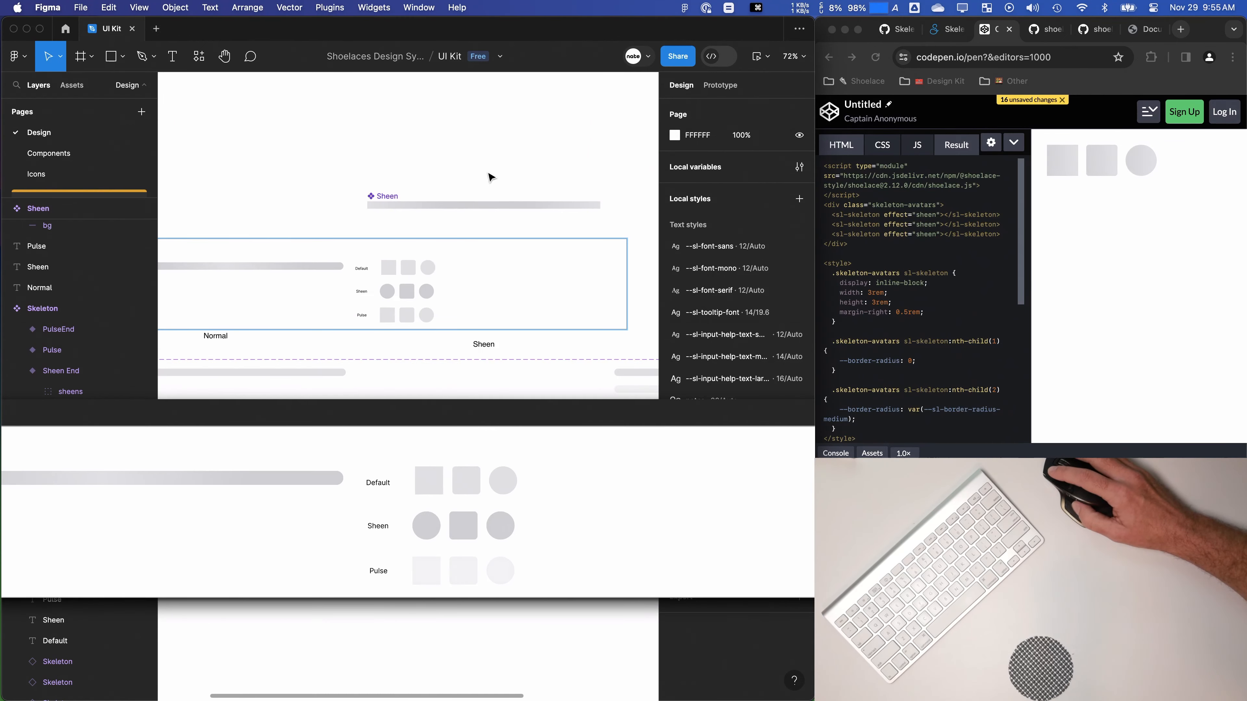
Step: Inspect the circular Sheen skeleton instance in the testing frame and close the preview window
left_click(388, 293)
scroll(395, 312, "up", 5)
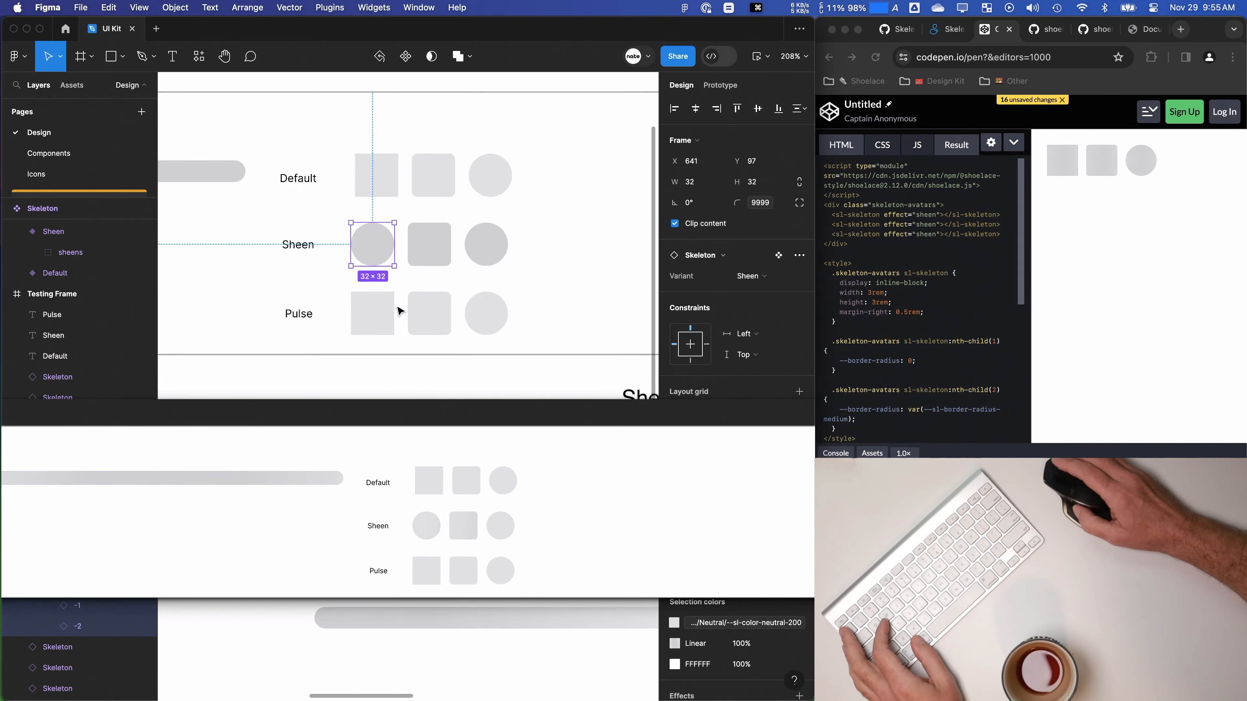
scroll(432, 312, "down", 6)
scroll(461, 266, "down", 3)
left_click(719, 411)
key("super+w")
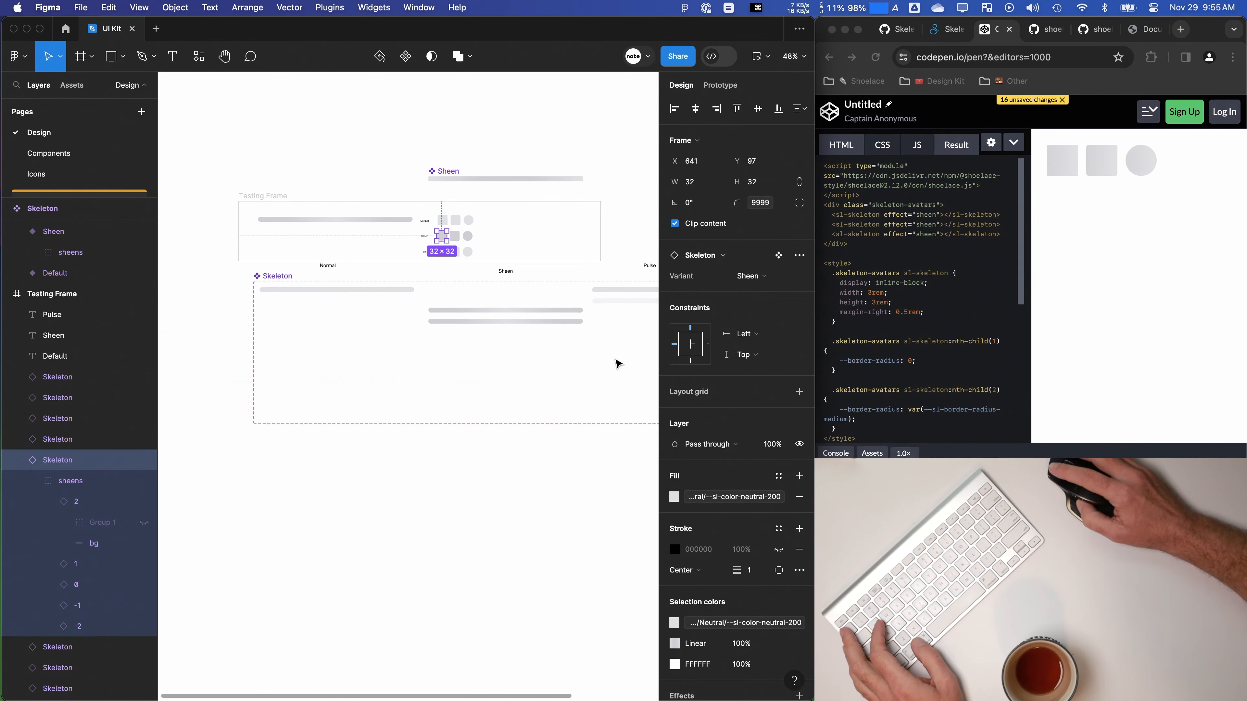
Step: Collapse the expanded sheens layers and select the sheens group inside the Sheen variant
left_click(486, 354)
left_click_drag(493, 309, 400, 342)
scroll(401, 342, "up", 6)
left_click(47, 482)
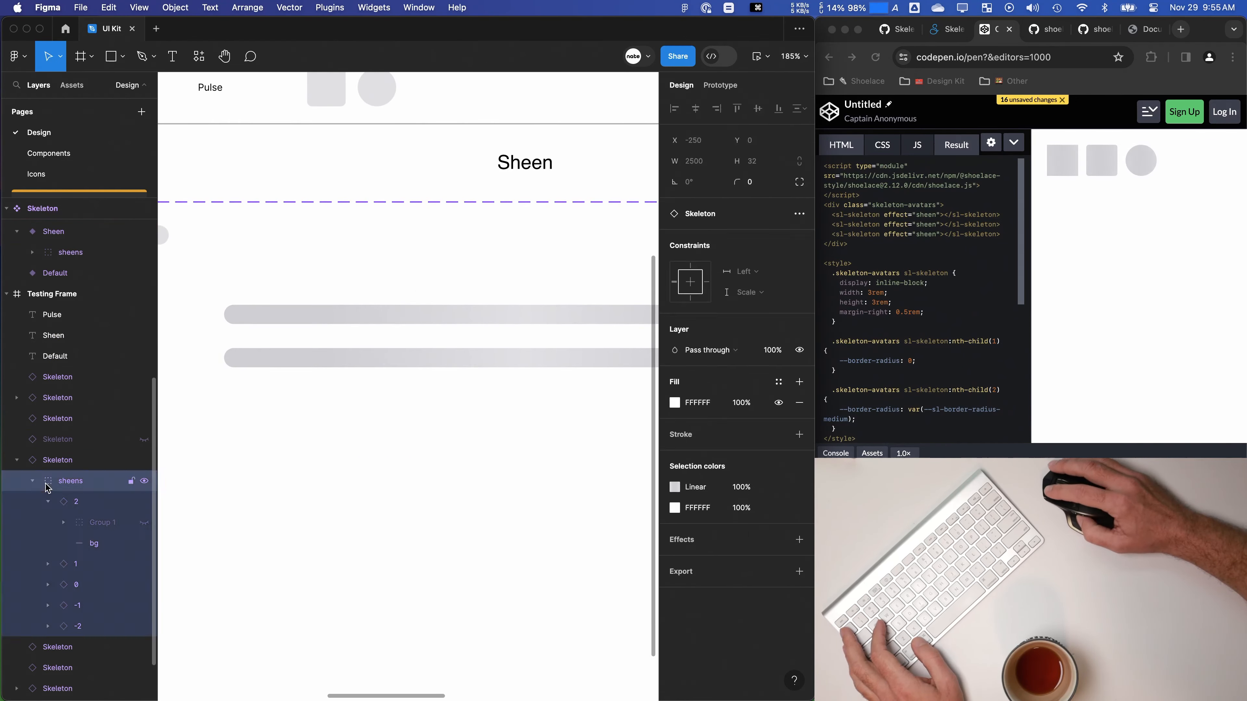
left_click(33, 481)
left_click(31, 233)
scroll(32, 234, "up", 5)
left_click(16, 353)
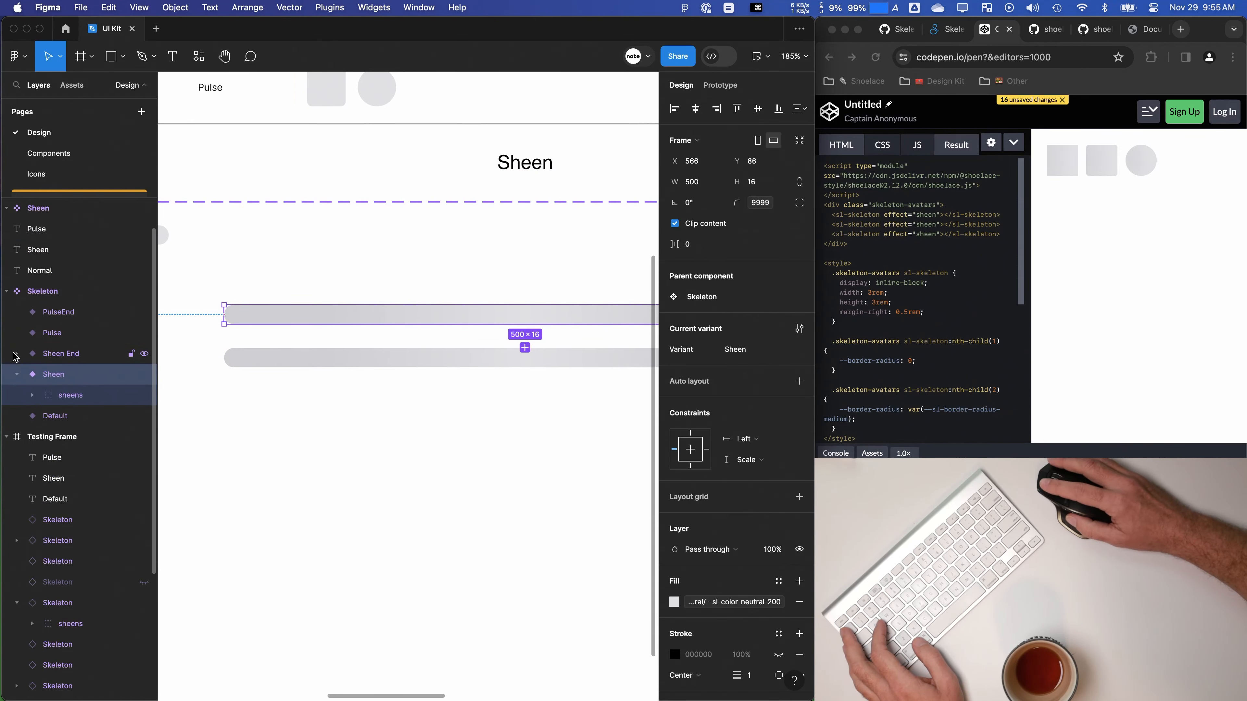
key("Return")
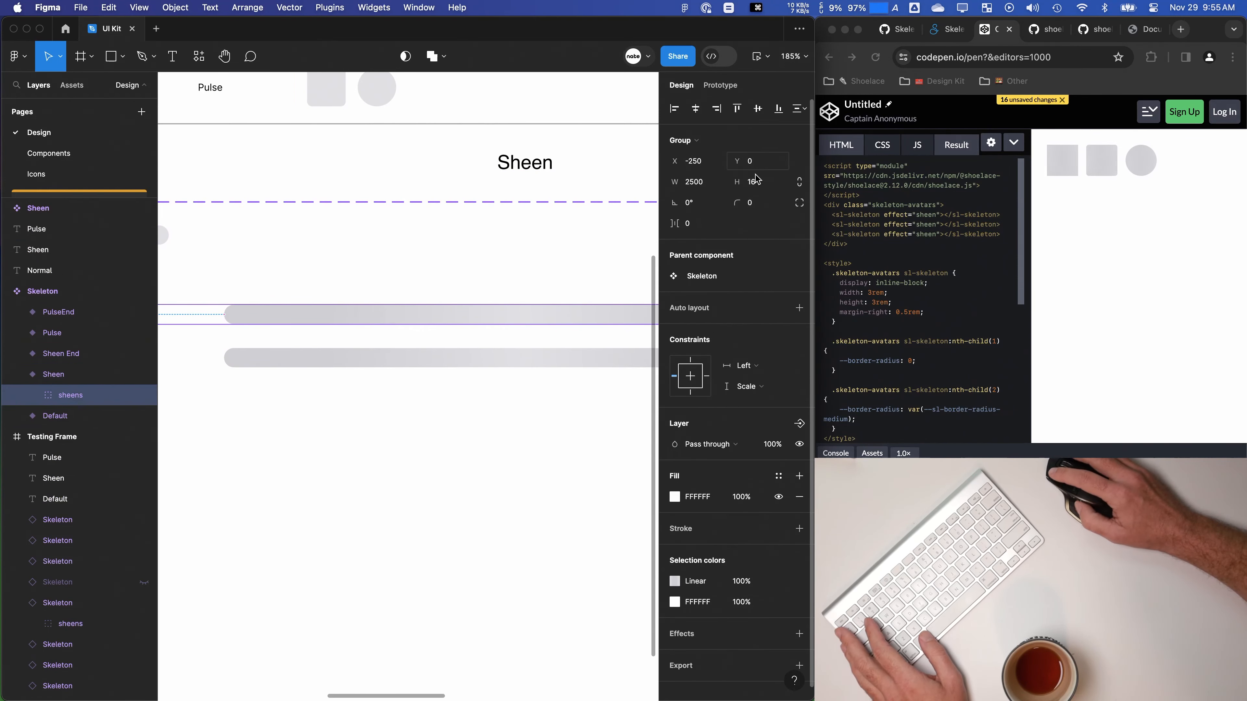
left_click(749, 365)
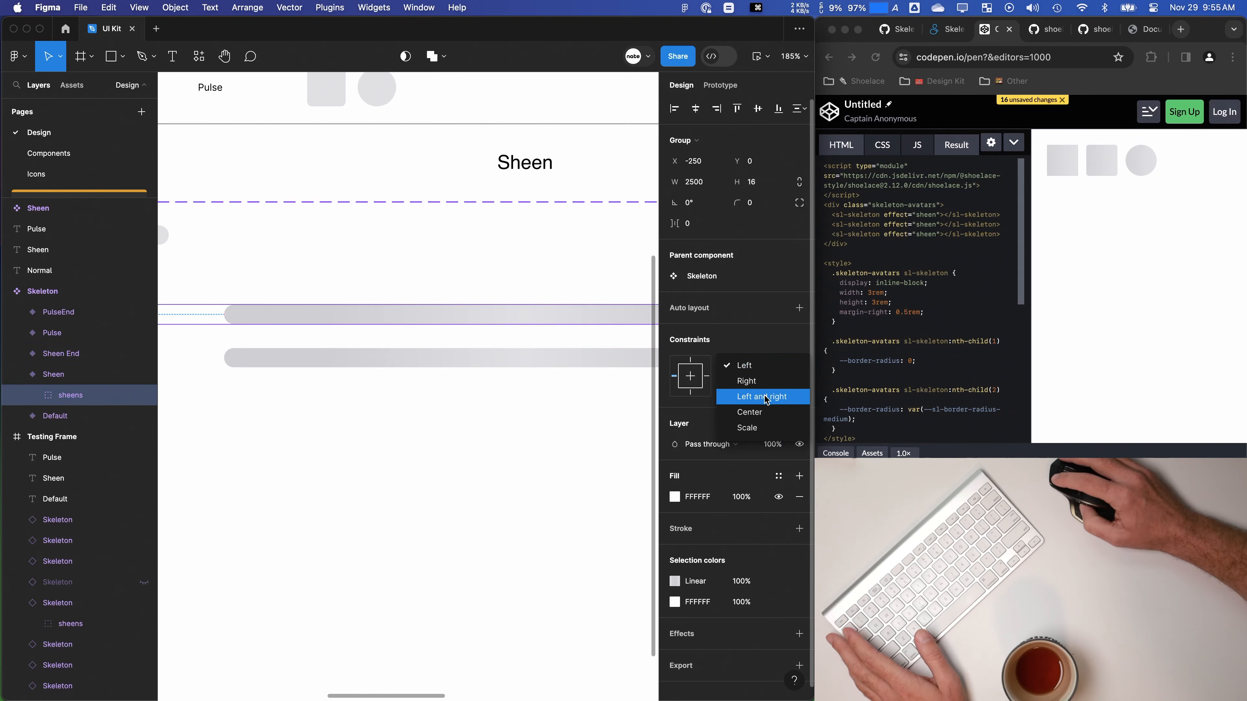
key("Escape")
Step: Set the horizontal constraint of the sheens groups in both the Sheen and Sheen End variants to Scale
left_click(16, 353)
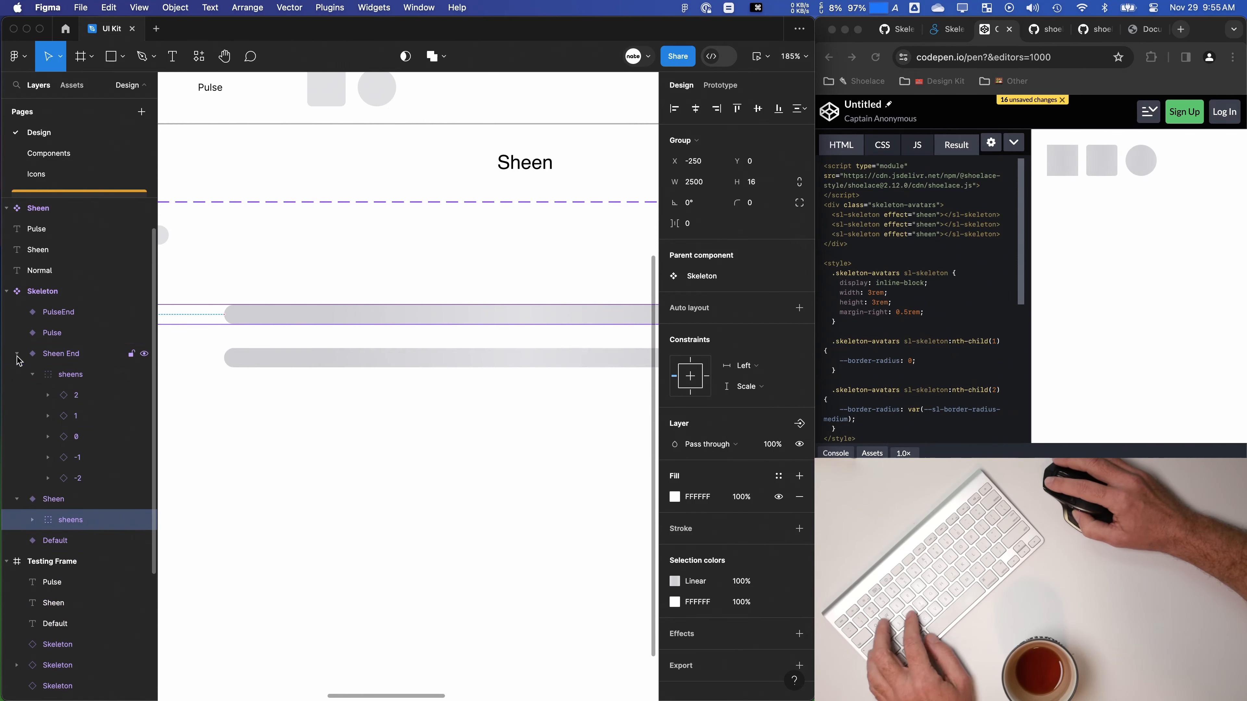
left_click(32, 374)
left_click(51, 376, "shift")
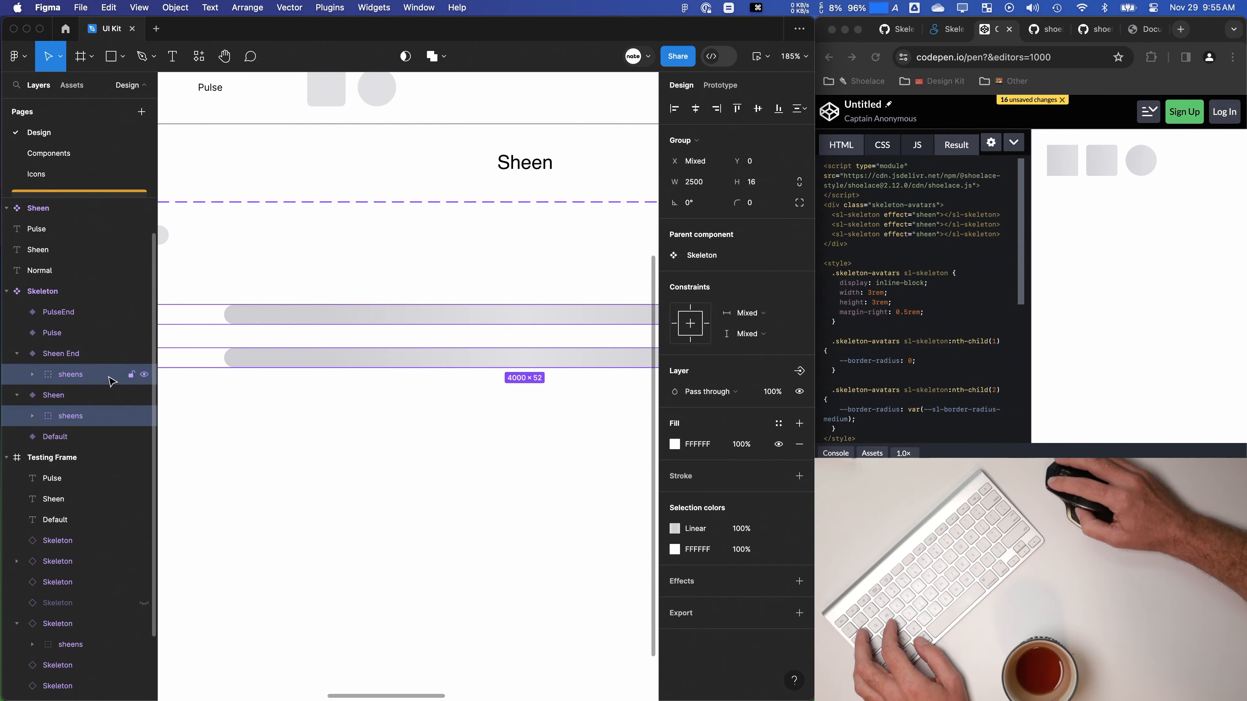
left_click(746, 313)
left_click(754, 402)
left_click(503, 480)
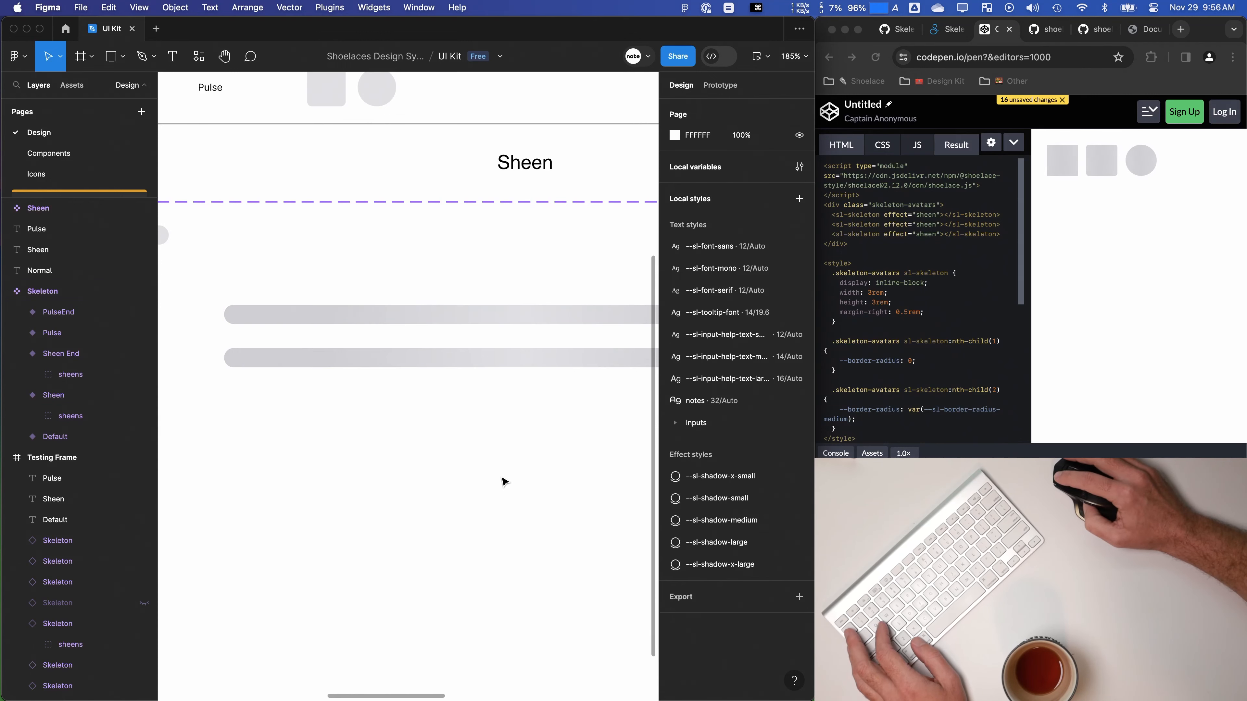
Step: Set the vertical constraint of the Sheen End variant's sheens group to Scale
left_click(51, 375)
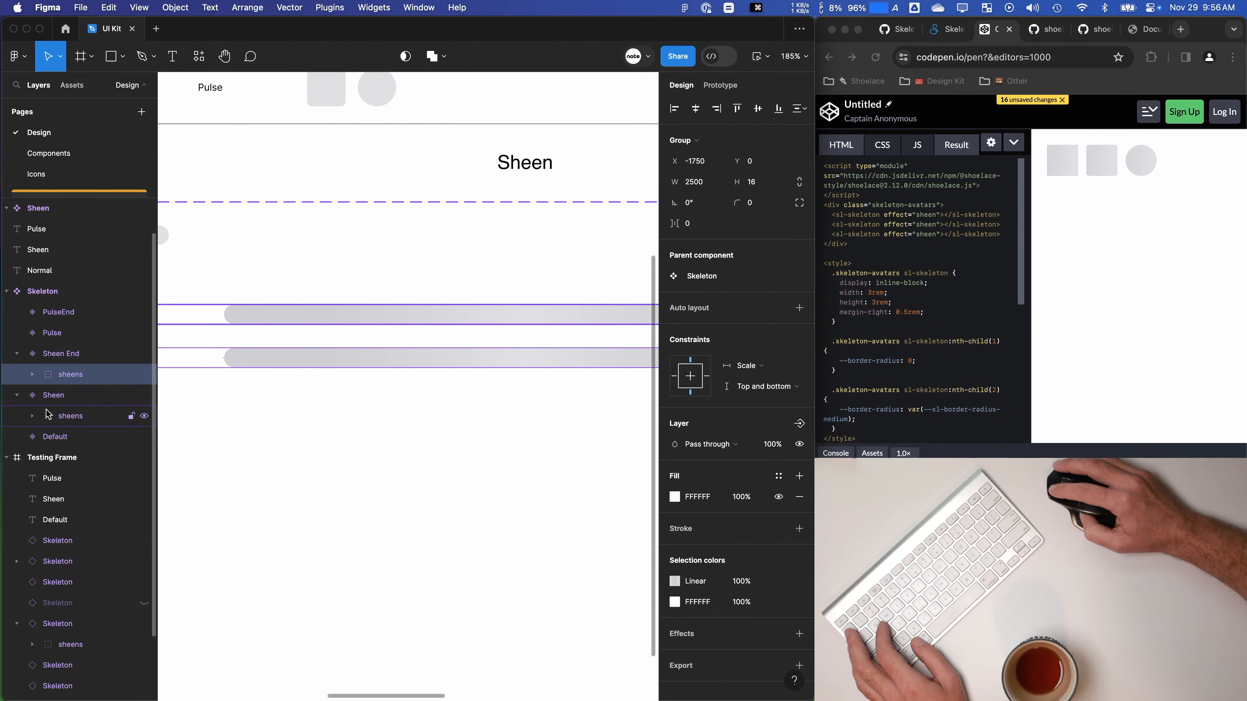
left_click(763, 386)
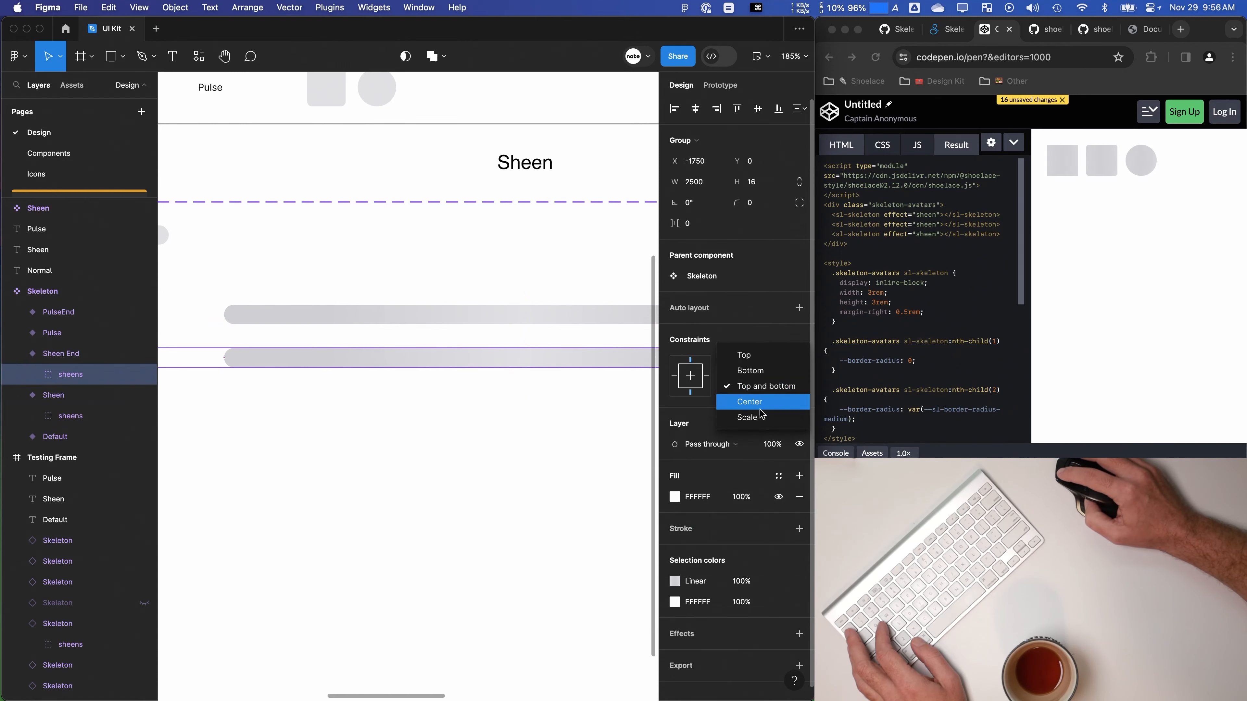
left_click(751, 416)
left_click(401, 384)
Step: Preview the testing frame, compare its sheen avatars with the CodePen result, and close the preview
scroll(408, 319, "up", 5)
left_click(754, 70)
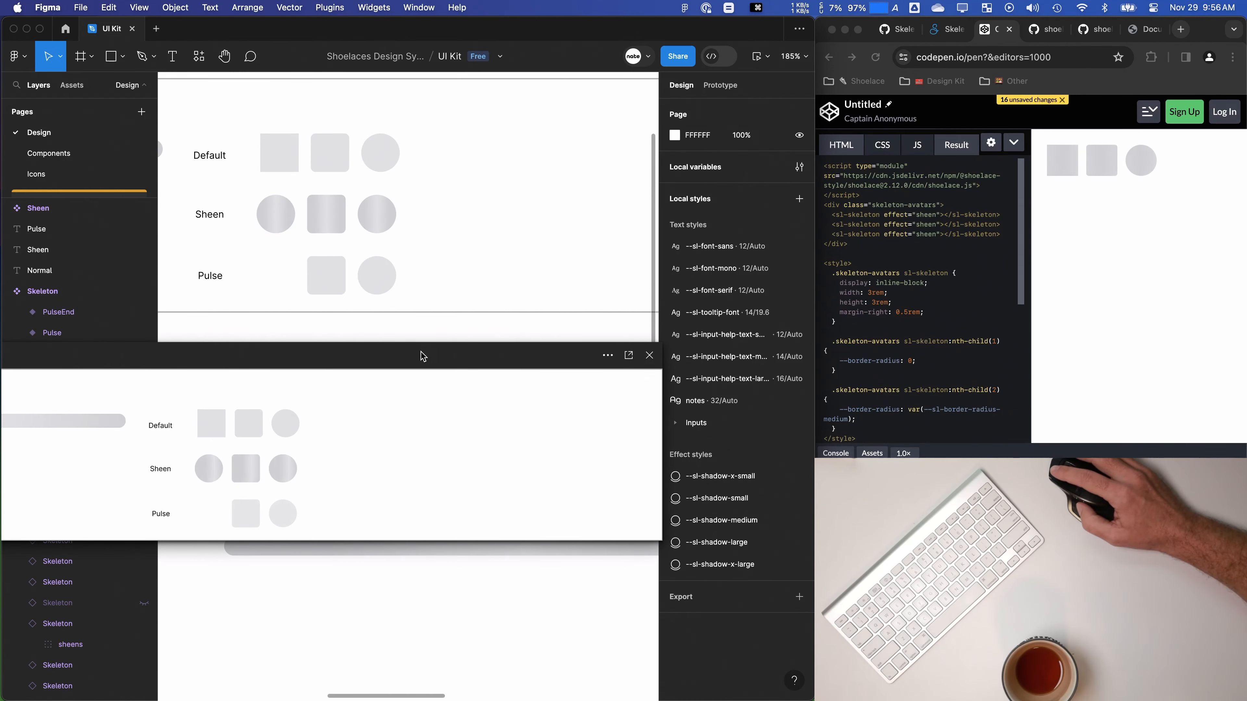
left_click(1113, 236)
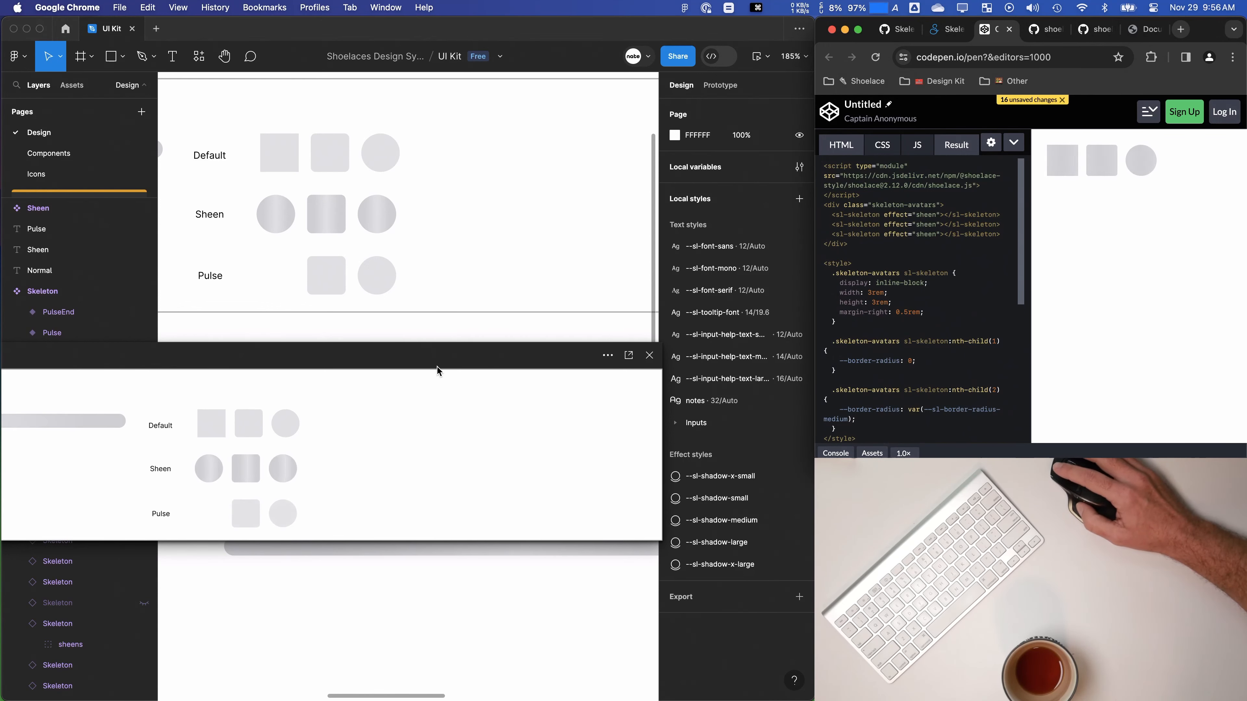
left_click(649, 362)
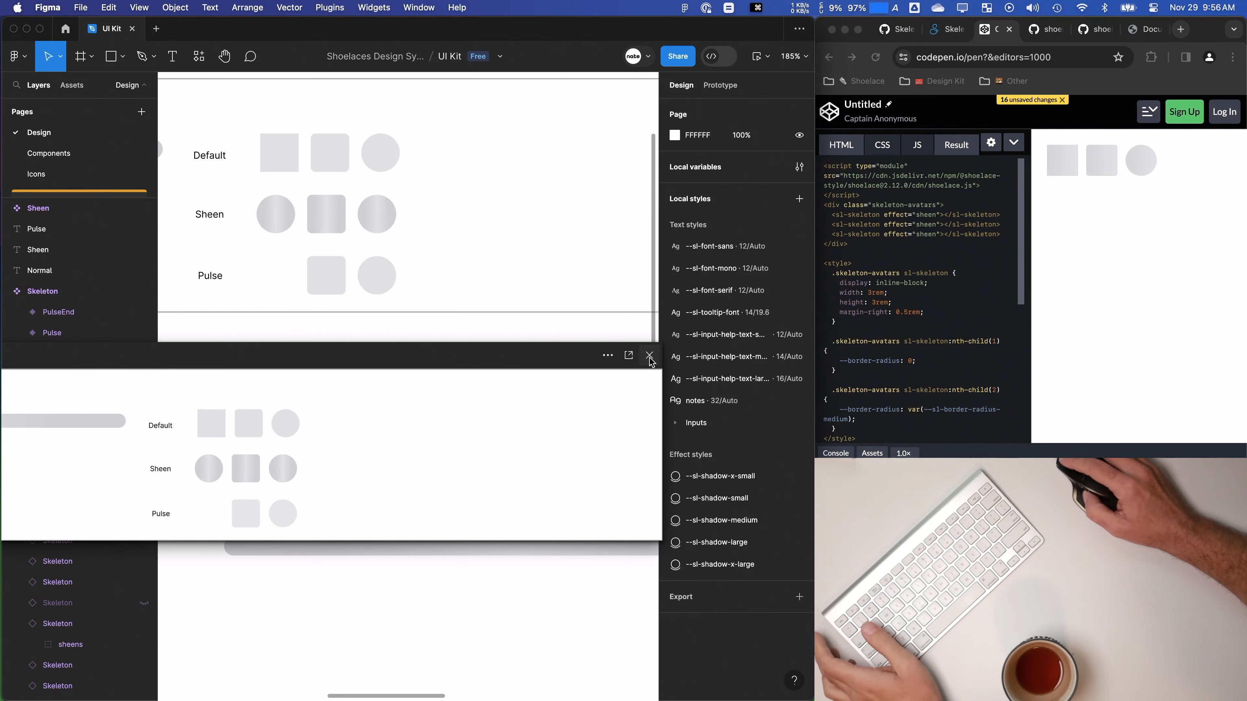
left_click(649, 362)
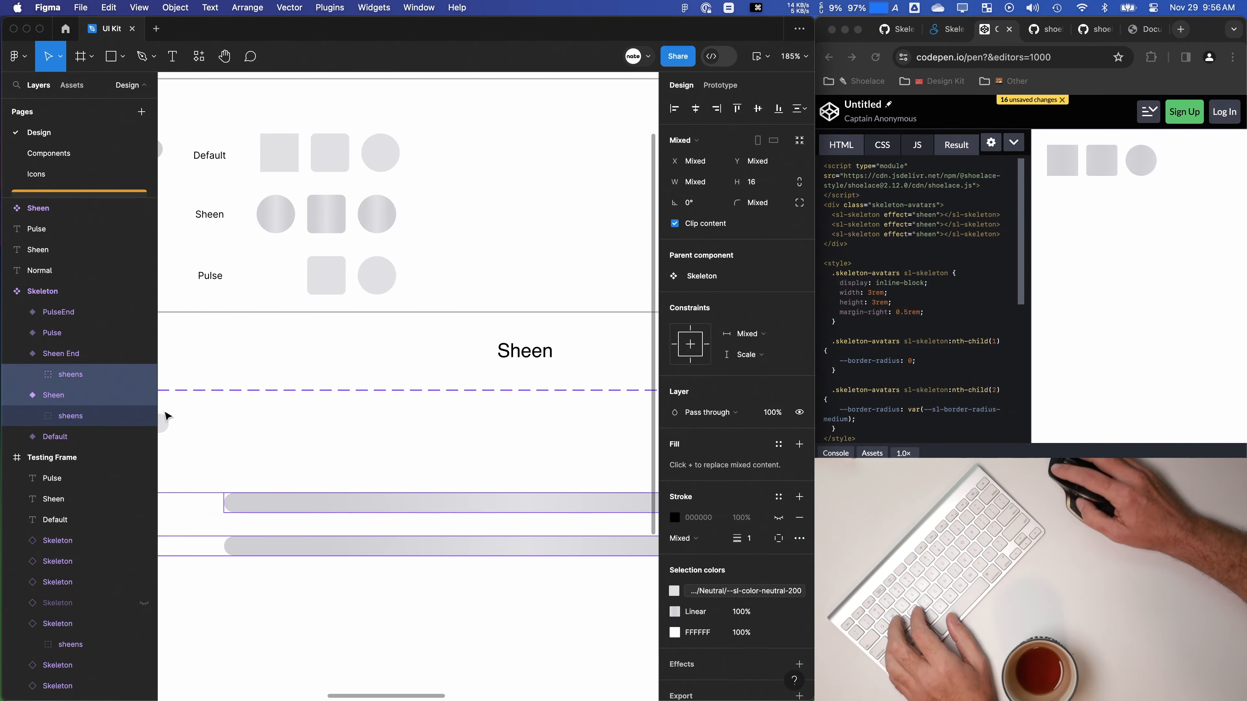
Step: Set the horizontal constraint of both variants' sheens groups to Left and right and check the animation in the preview
left_click(73, 415, "shift")
left_click(759, 313)
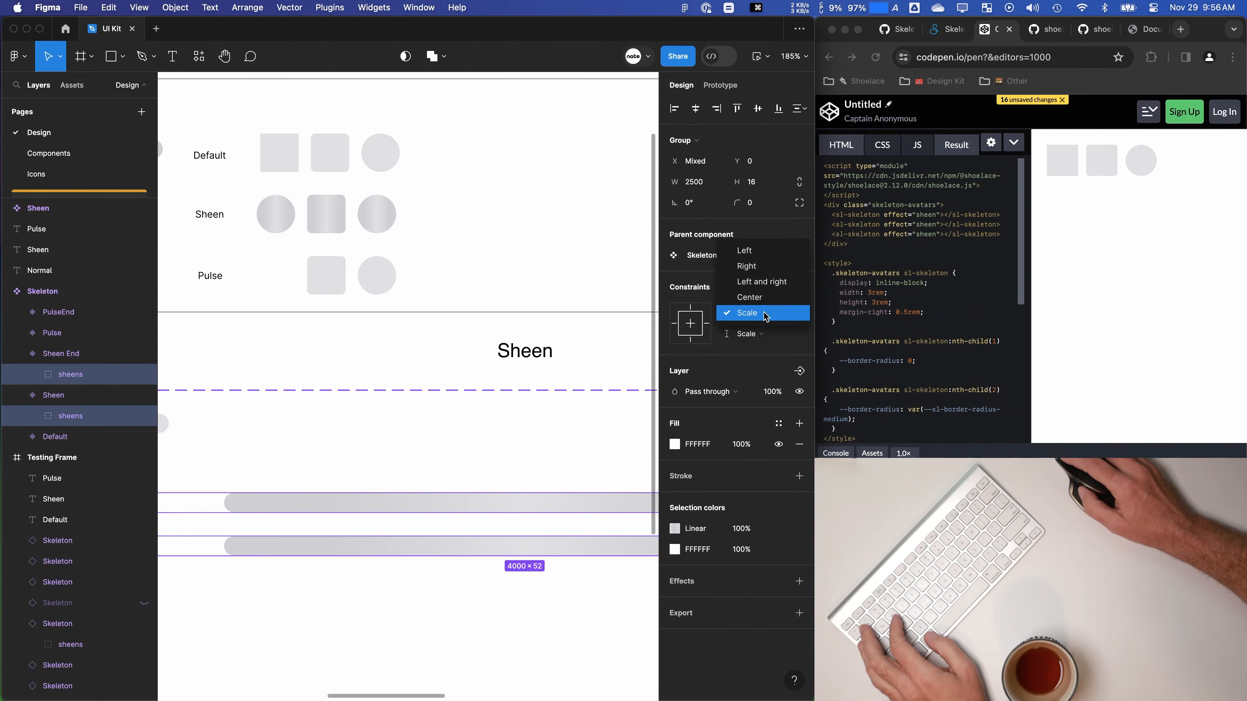
left_click(761, 281)
key("shift+space")
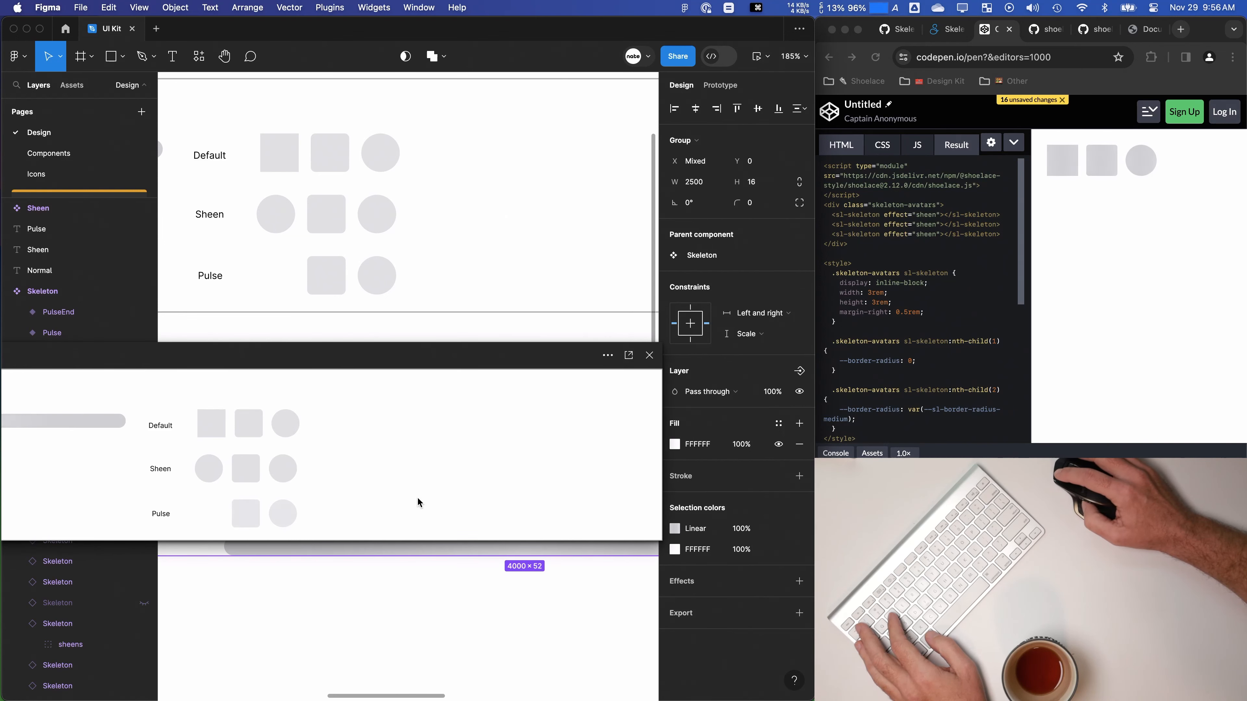
left_click(650, 361)
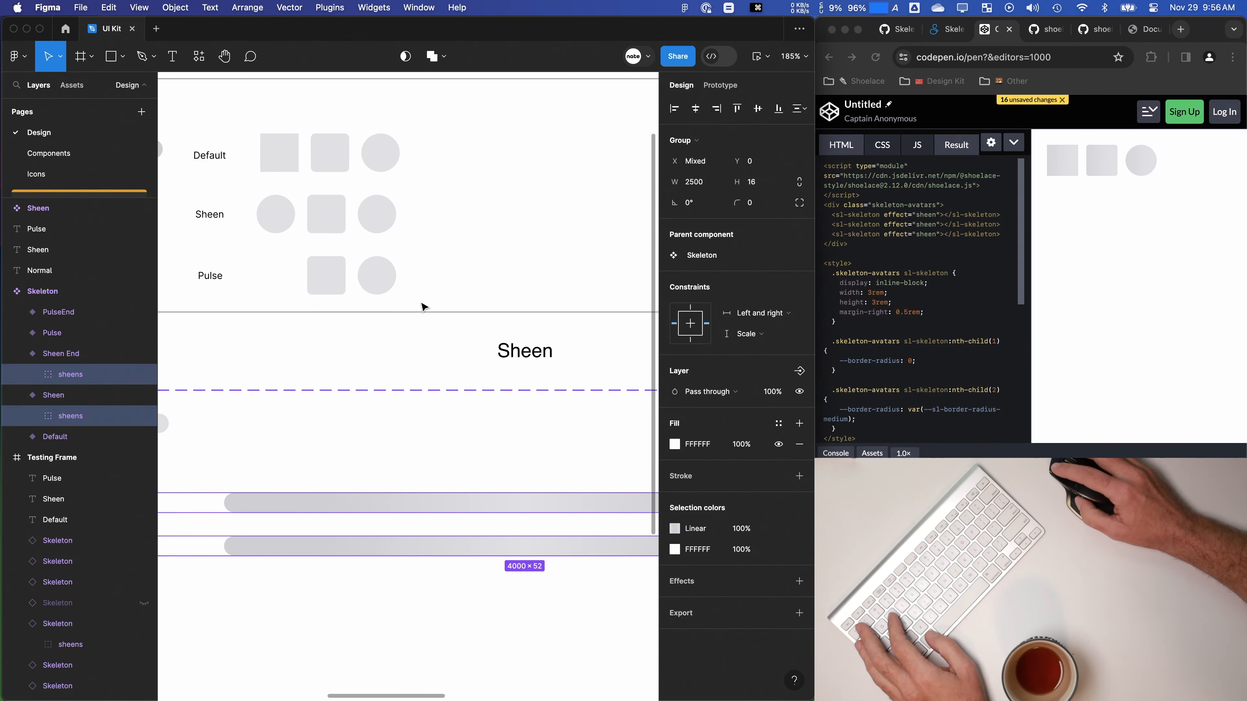
Step: Examine the constraints of both sheens groups and their nested Sheen instances, and the circular Sheen skeleton in the testing frame
left_click(378, 337)
left_click(388, 494)
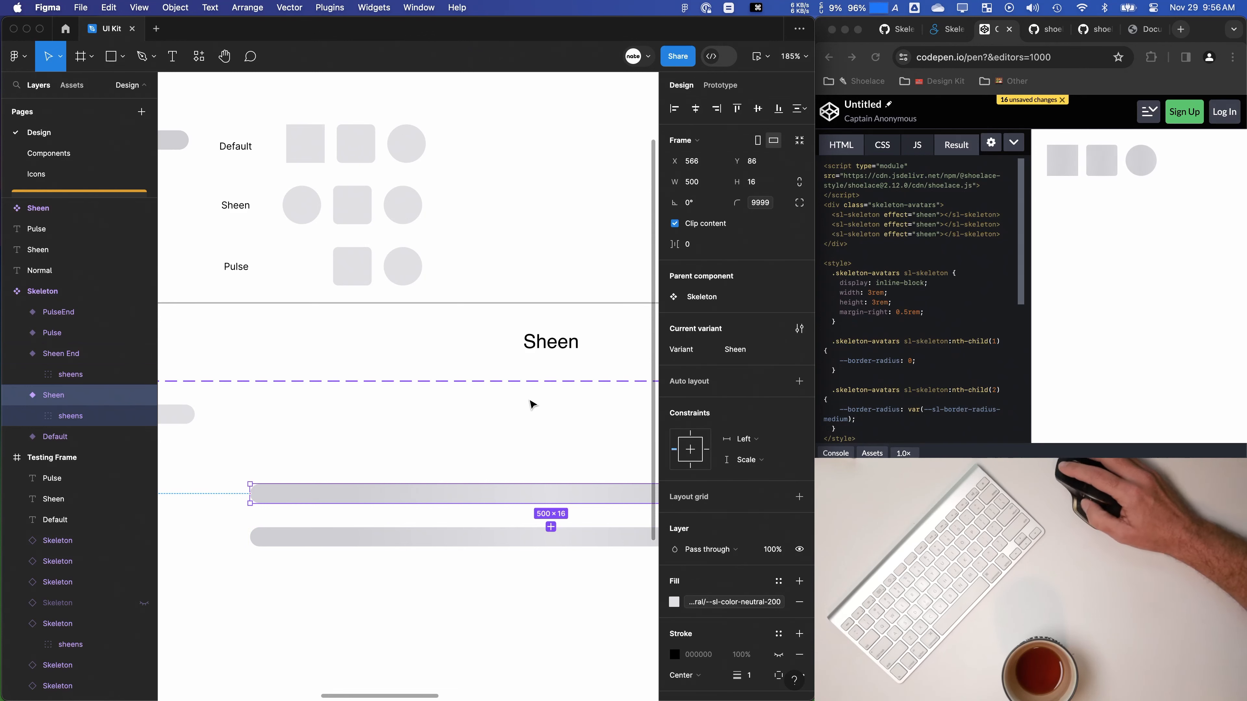
left_click(33, 374)
left_click(32, 521)
scroll(59, 442, "down", 1)
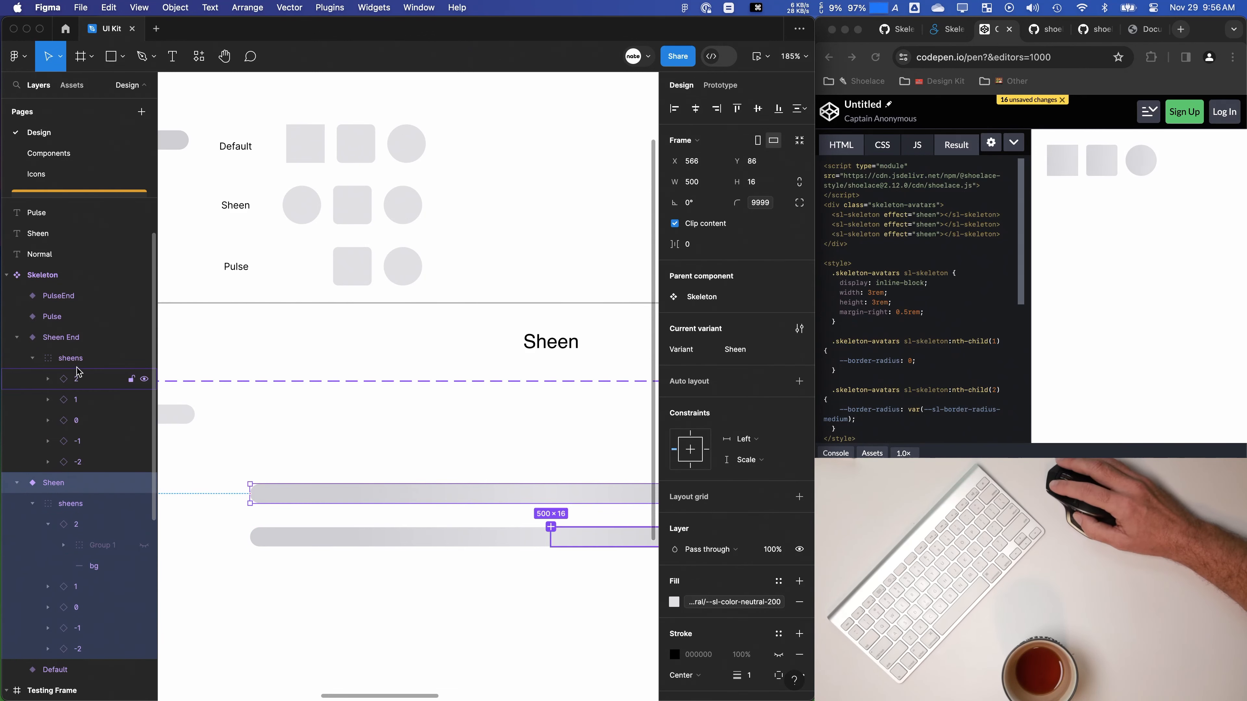
left_click(76, 379)
left_click(69, 361)
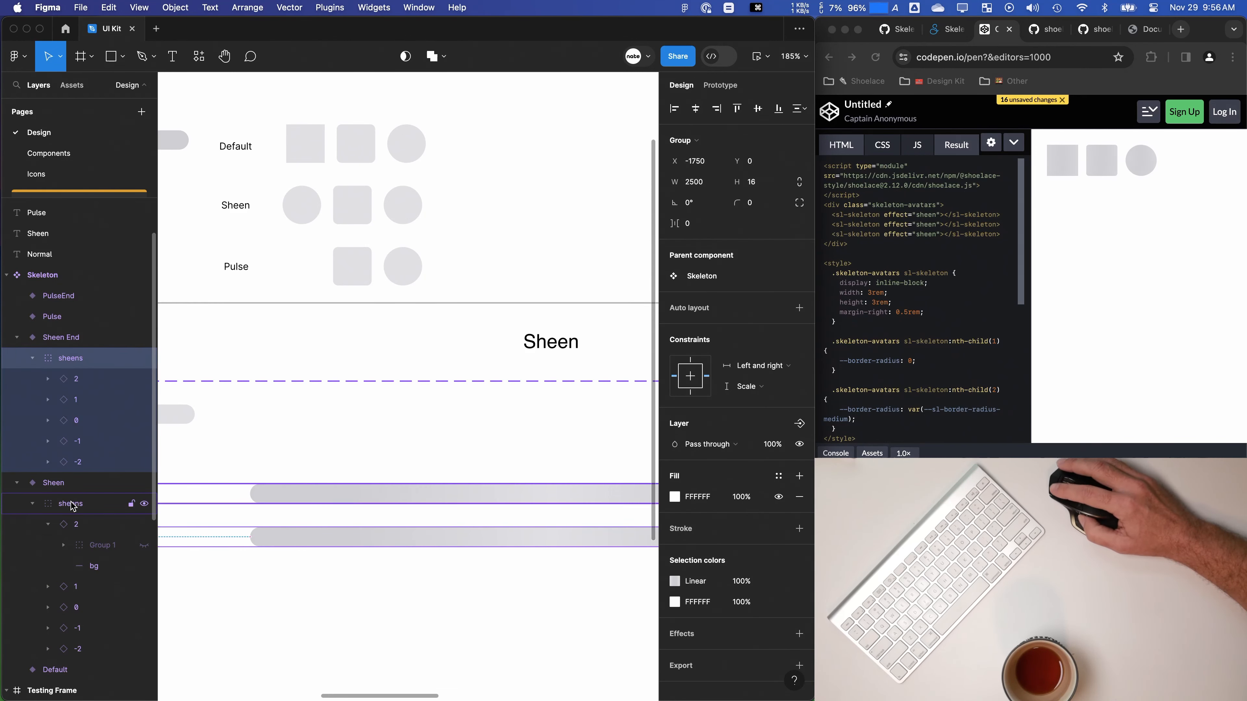
left_click(342, 417)
left_click(65, 524)
left_click(47, 525)
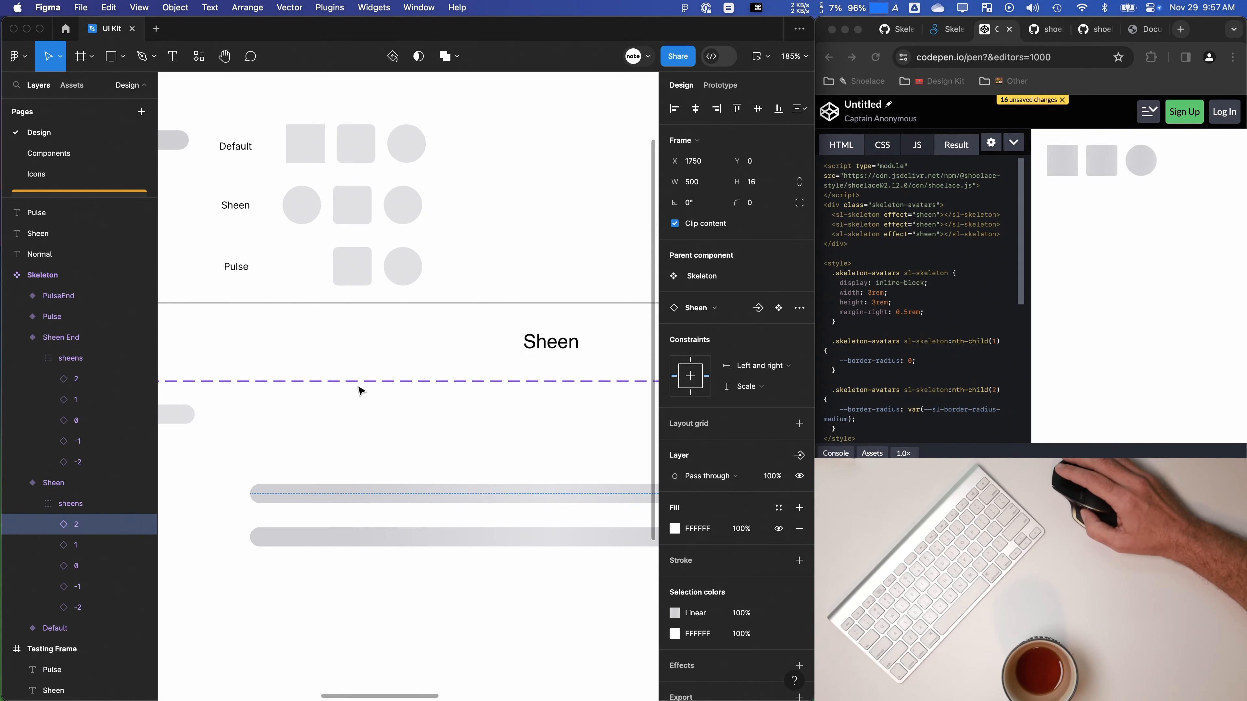
left_click(295, 212)
scroll(467, 381, "down", 5)
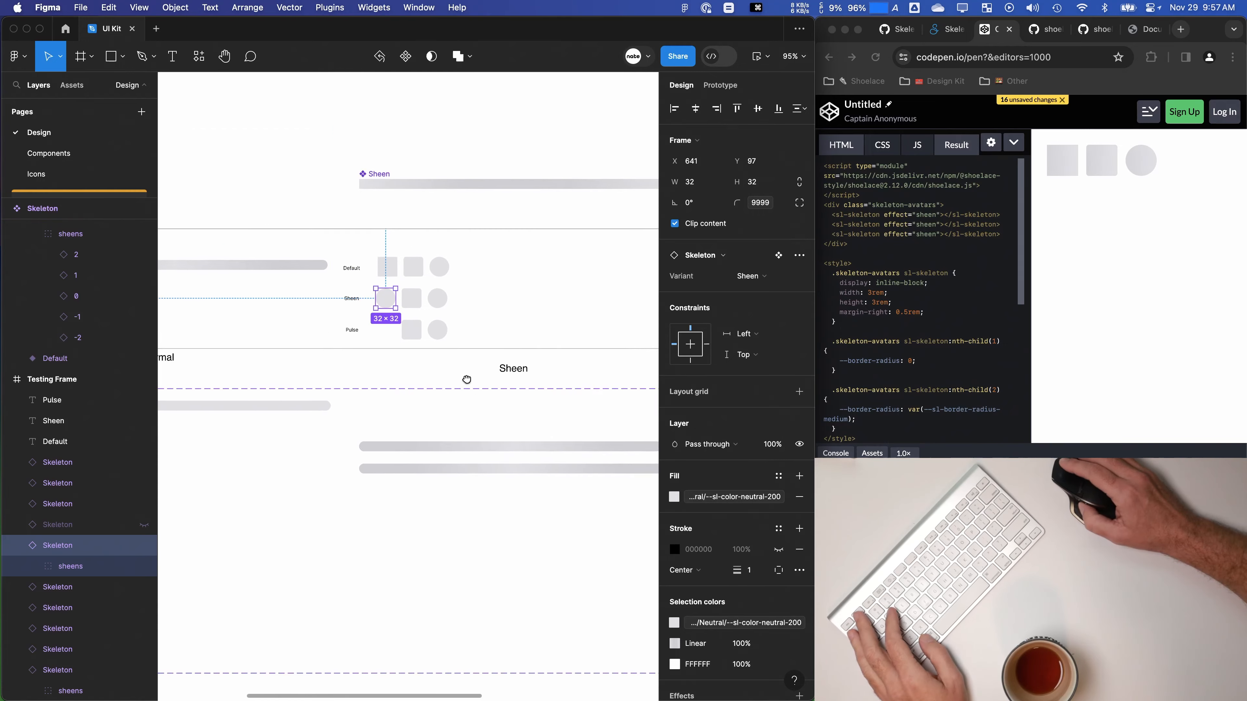
left_click(443, 377)
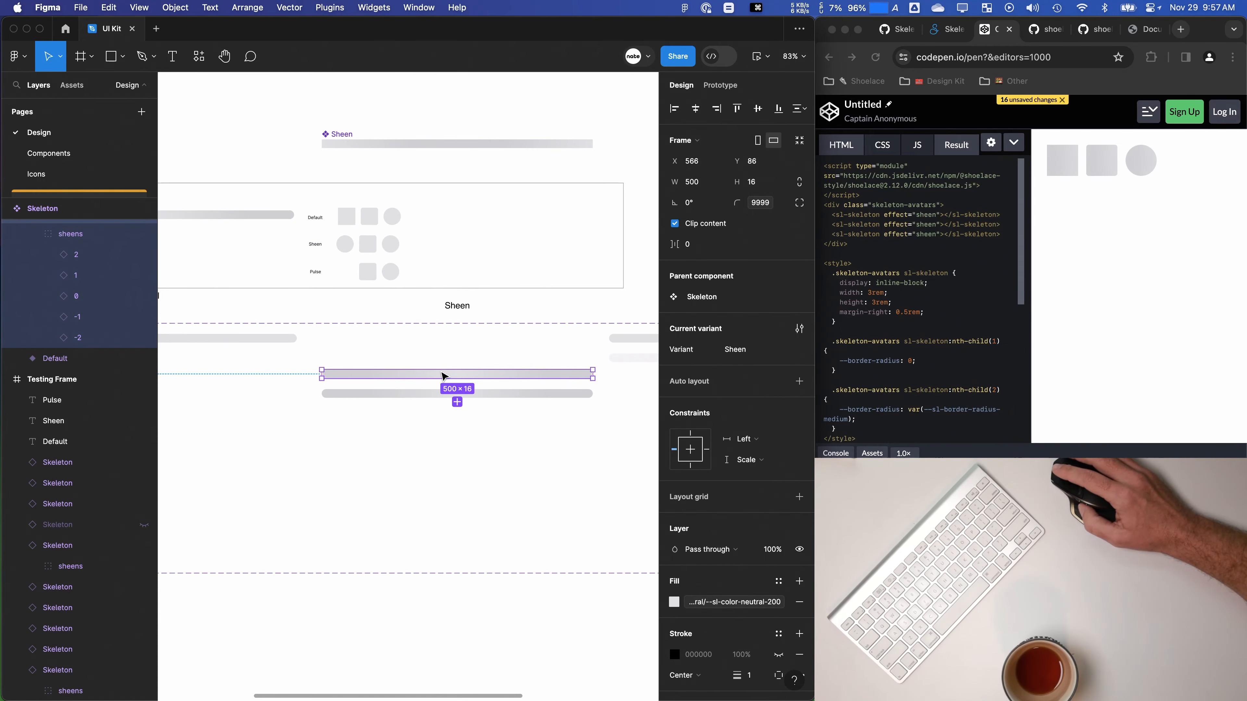
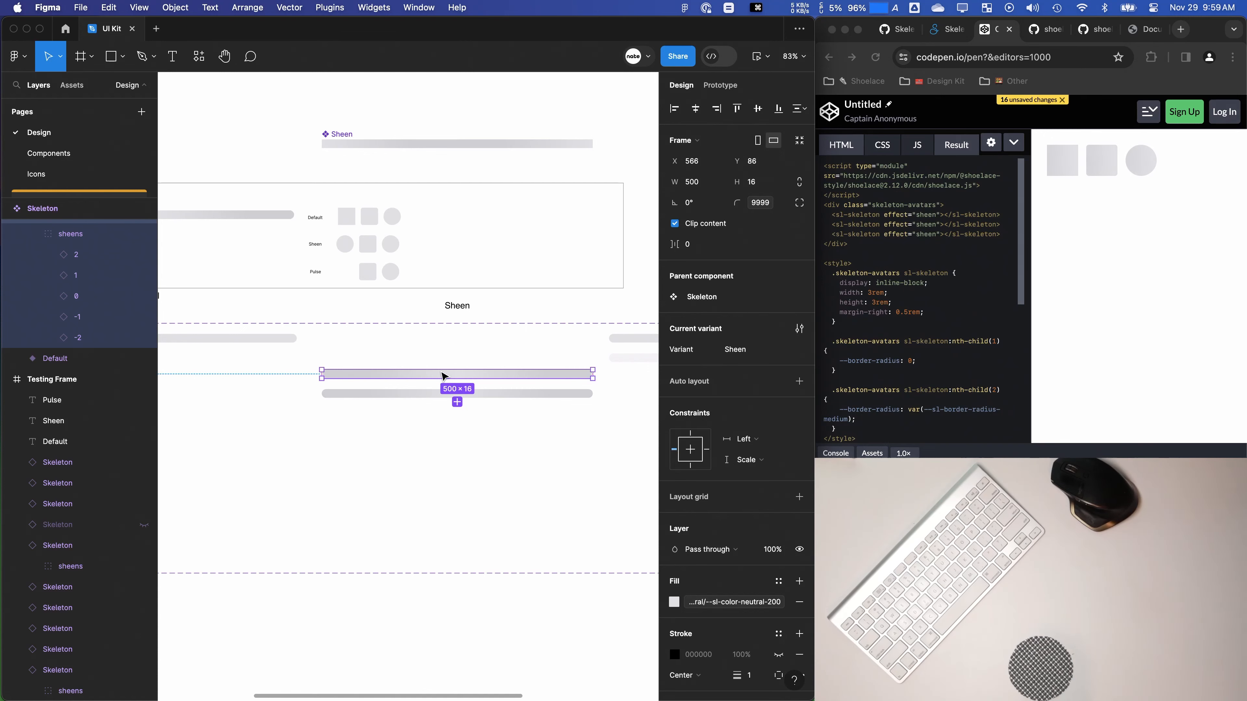
Step: Change the horizontal constraint of the bg layer in the Sheen main component
left_click(426, 245)
scroll(392, 270, "up", 5)
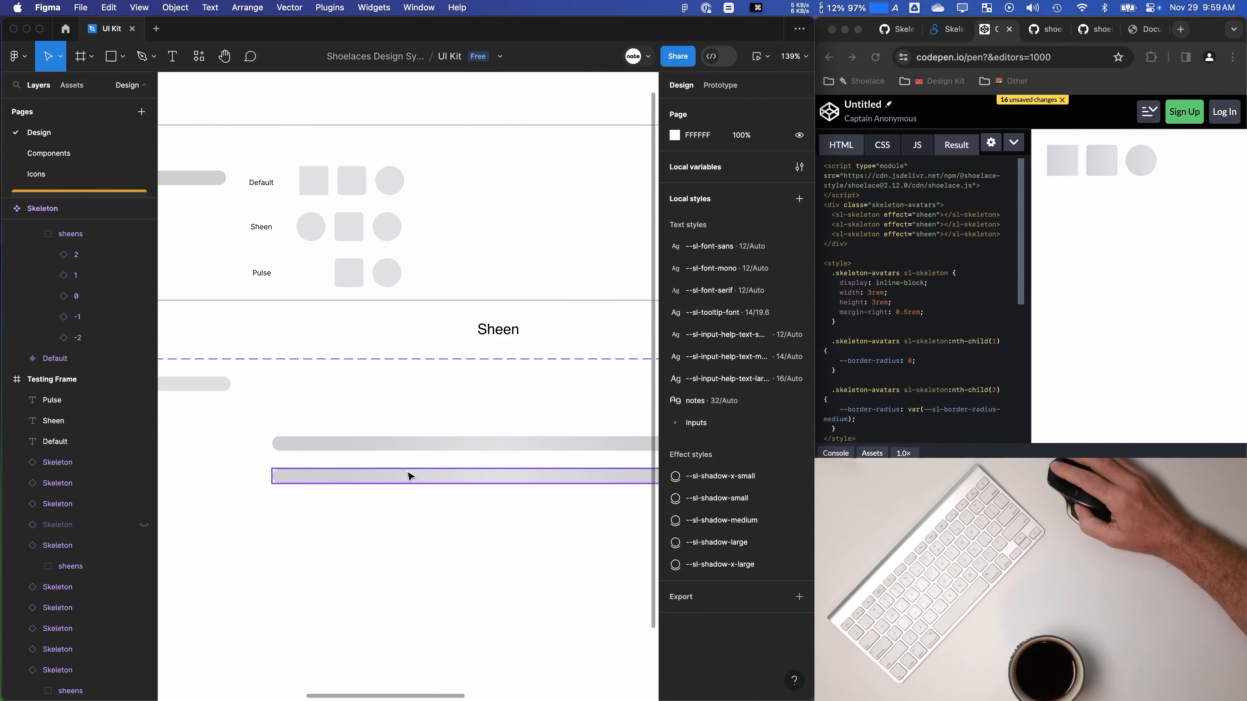
left_click(399, 443)
scroll(434, 431, "down", 5)
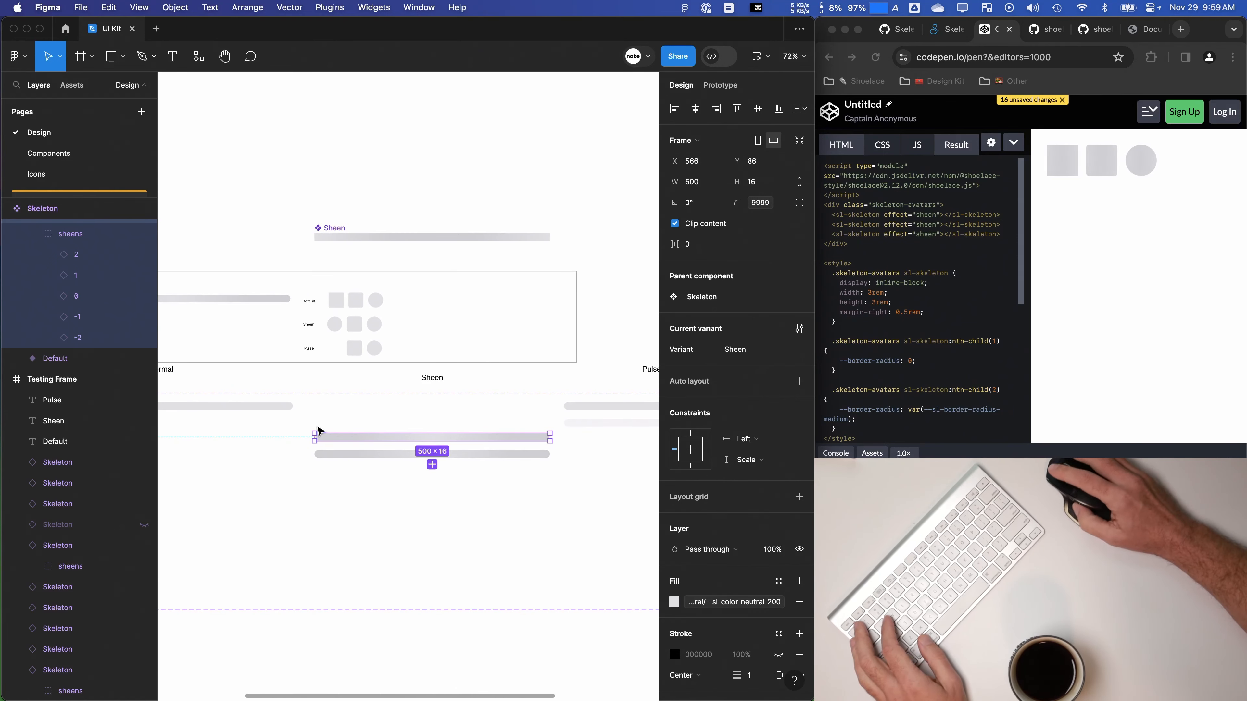
left_click(385, 235)
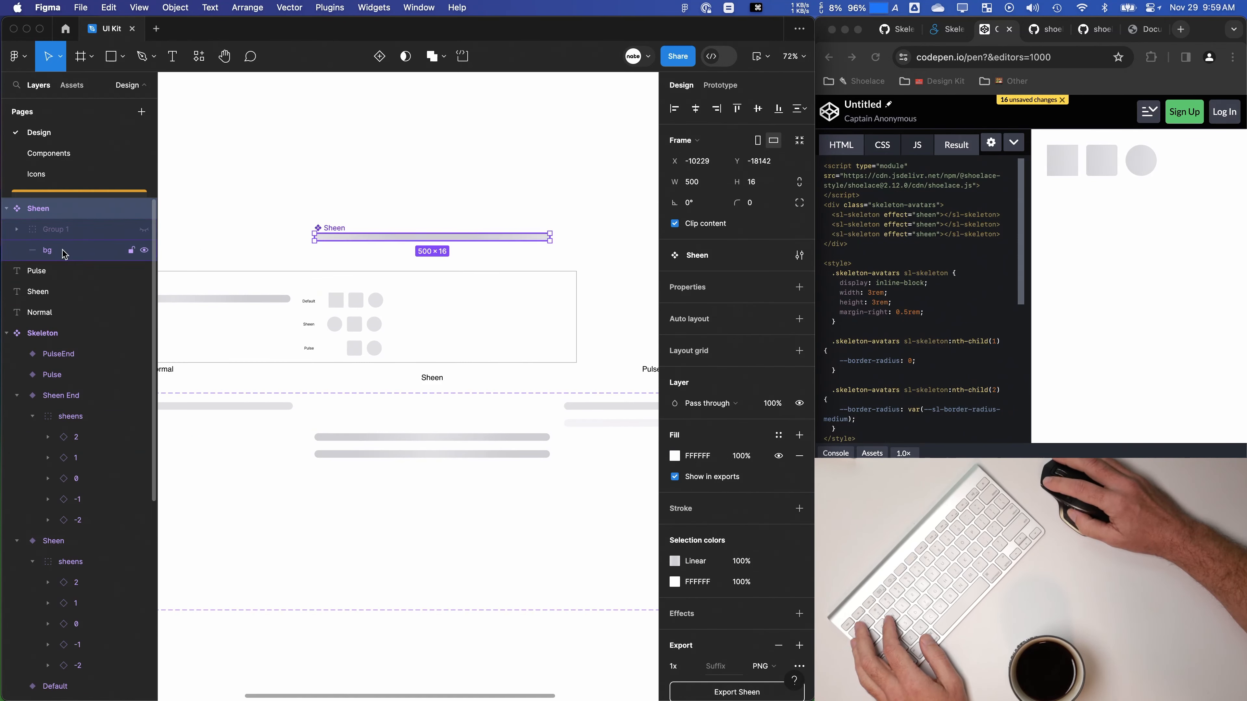
double_click(466, 238)
left_click(746, 293)
left_click(745, 264)
left_click(643, 91)
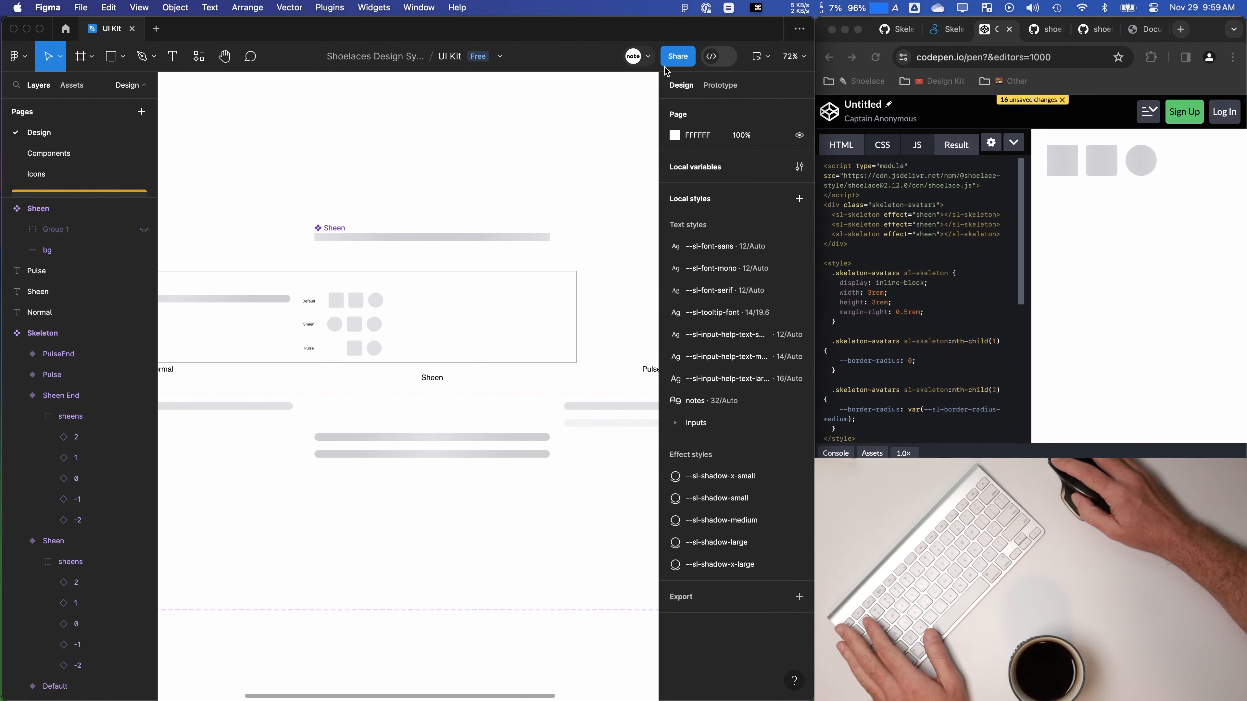
Step: Preview the testing frame's skeleton animations with the preview window moved clear of the CodePen result, and close the preview
left_click(754, 57)
left_click_drag(368, 355, 472, 292)
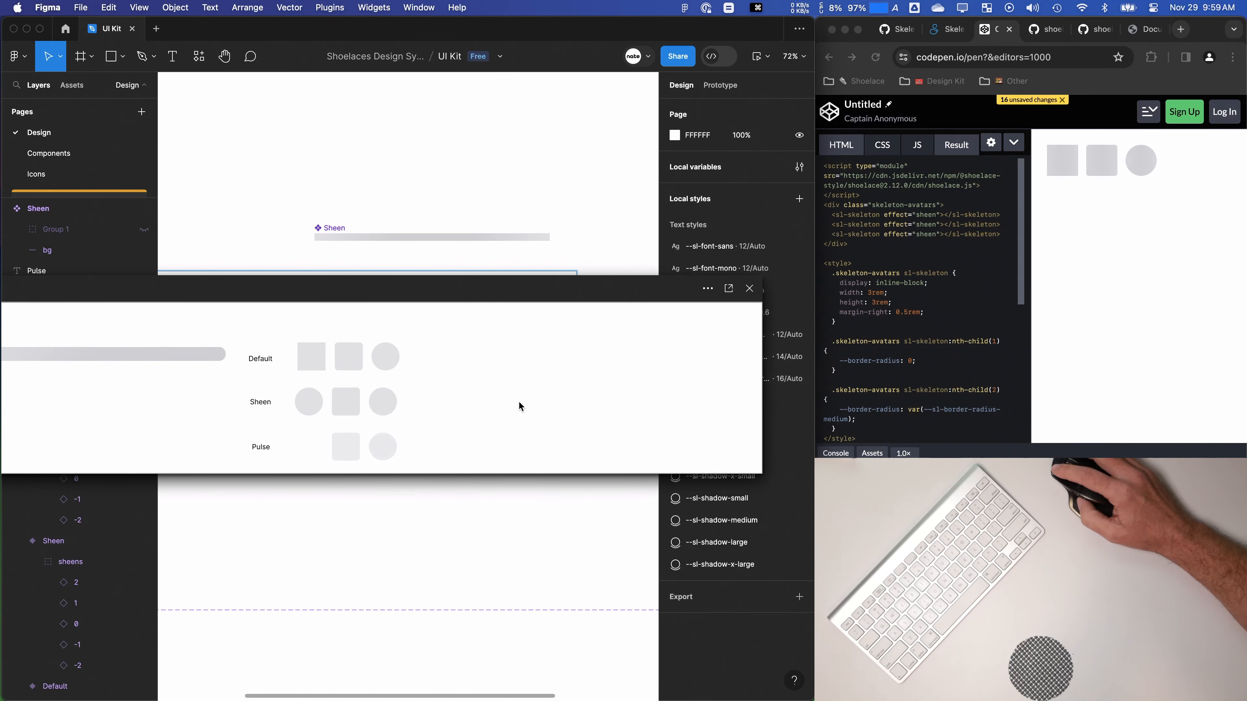
left_click_drag(234, 286, 342, 292)
left_click_drag(6, 296, 192, 284)
left_click_drag(398, 286, 183, 266)
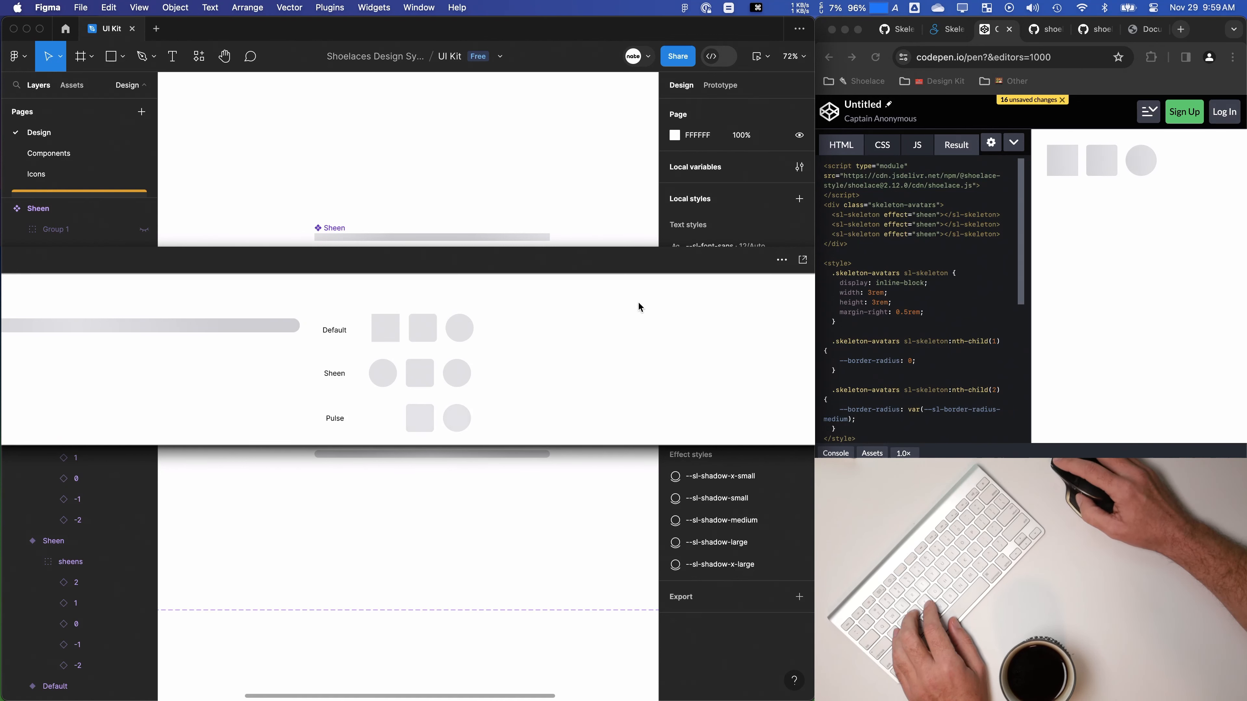
left_click_drag(689, 261, 585, 266)
left_click(720, 266)
Step: Set the easing of the Sheen End variant's After delay interaction back to Sheen to Ease in and out
scroll(393, 424, "up", 5)
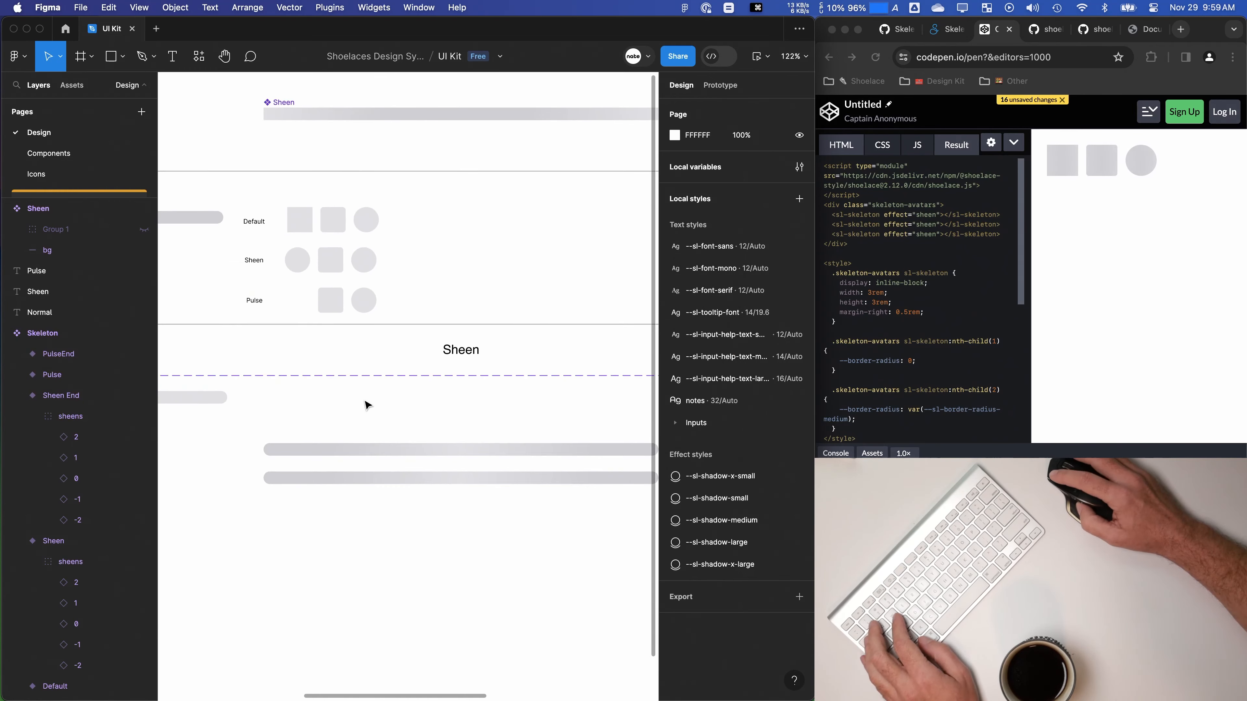
left_click(405, 451)
key("shift+e")
scroll(438, 473, "up", 15)
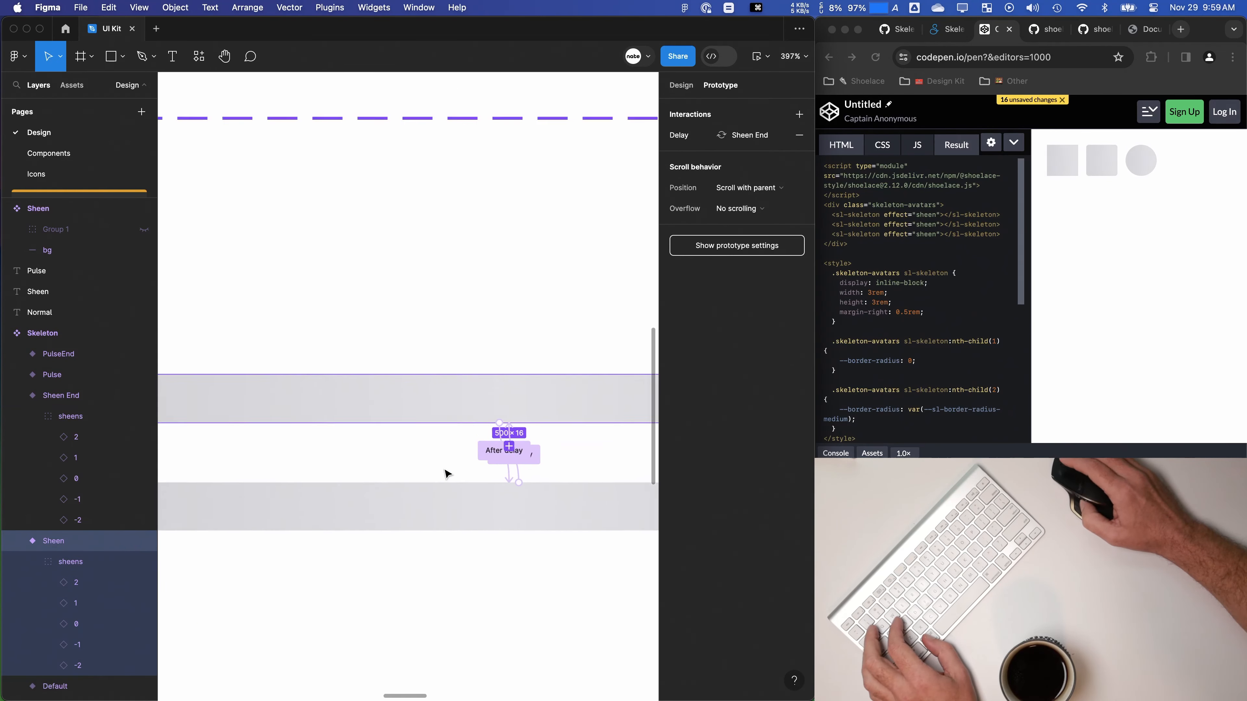
left_click(420, 406)
left_click(480, 412)
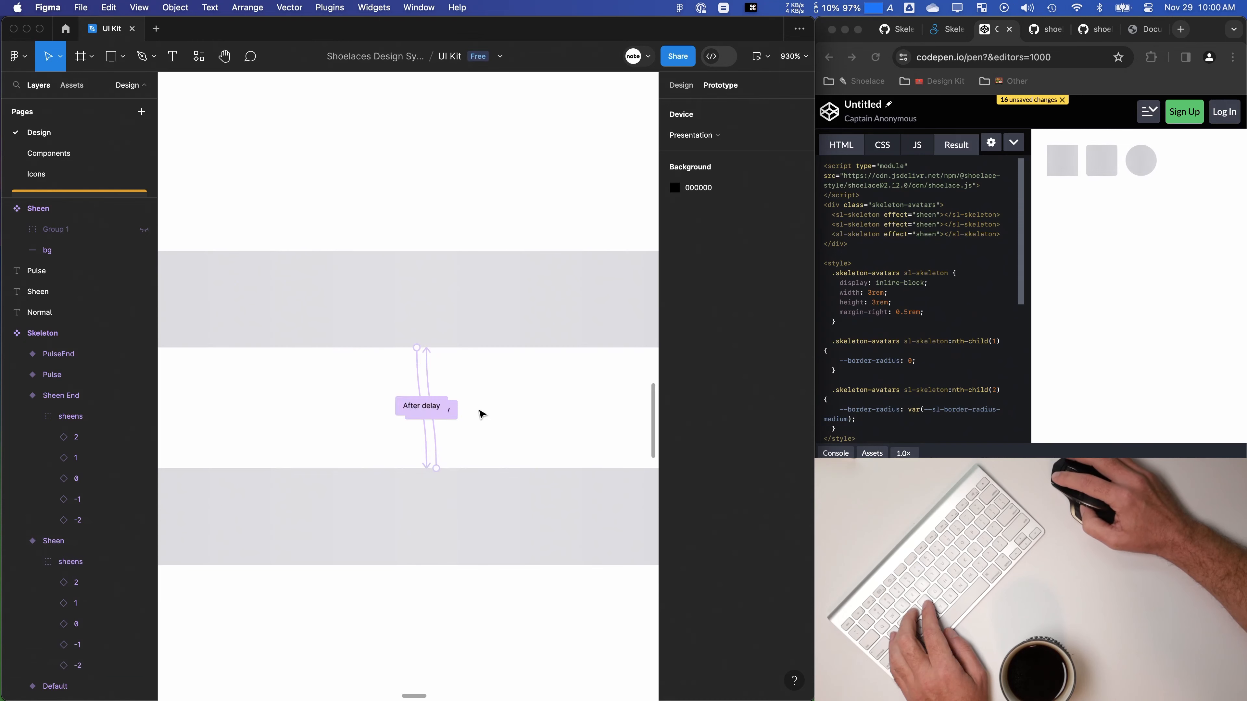
left_click(453, 413)
left_click(432, 557)
left_click(446, 576)
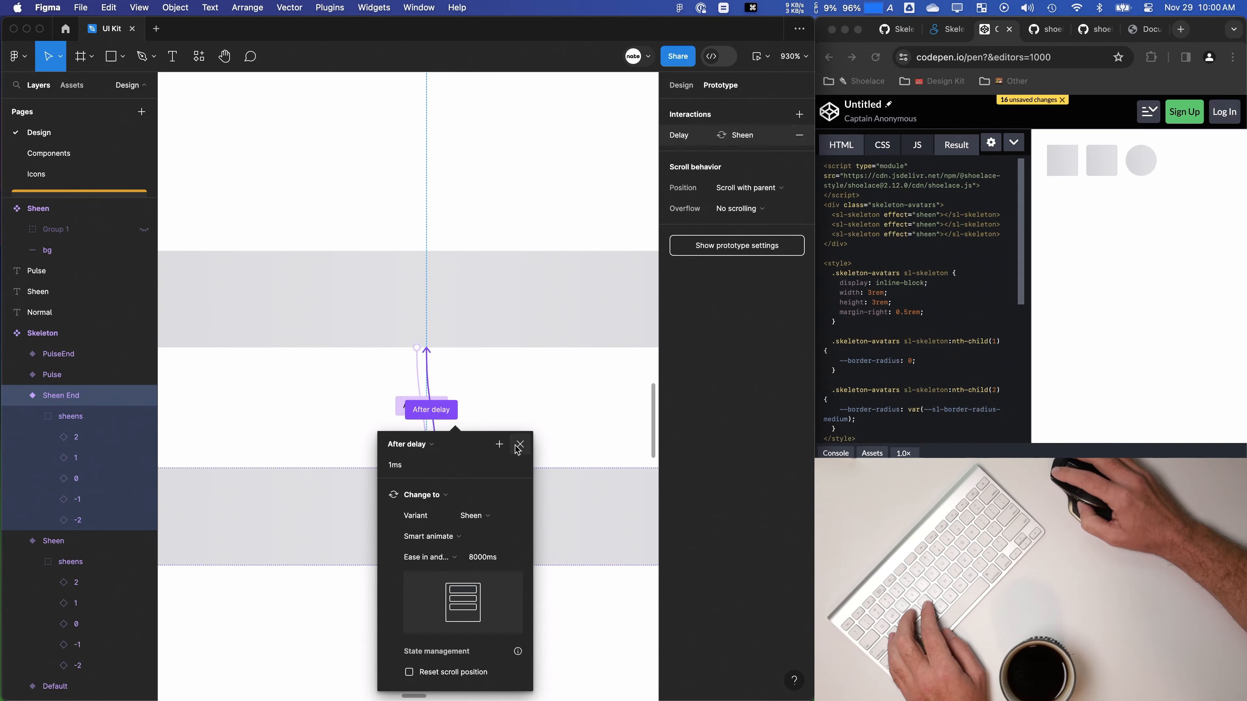
left_click(519, 443)
Step: Preview the circular sheen avatar's animation again and compare it with the CodePen avatars
scroll(505, 444, "down", 10)
left_click(316, 320)
key("shift+space")
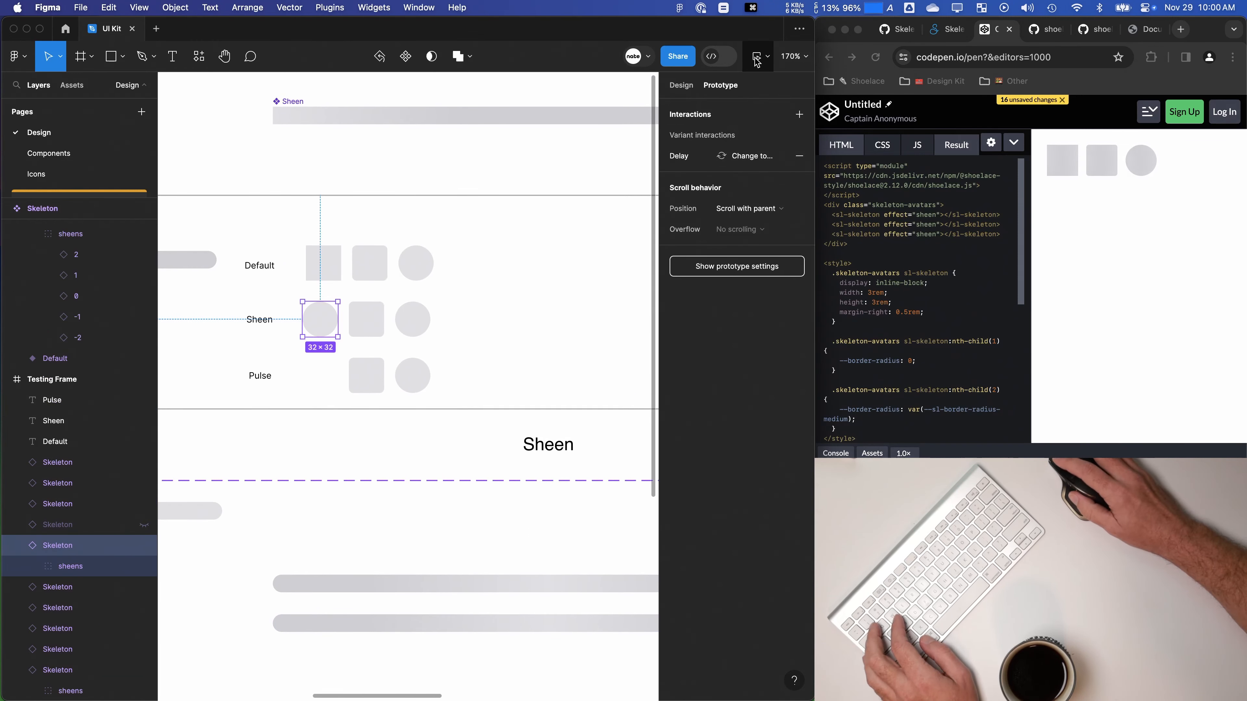
left_click_drag(354, 267, 460, 234)
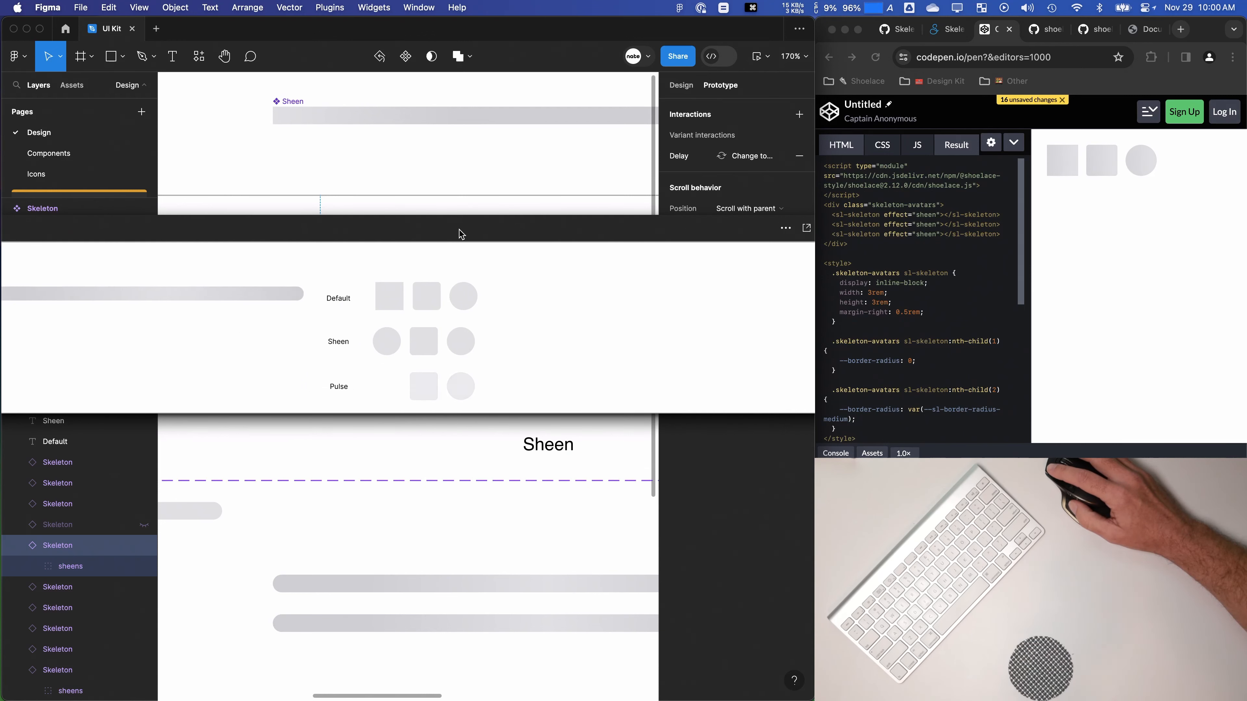
left_click(1091, 263)
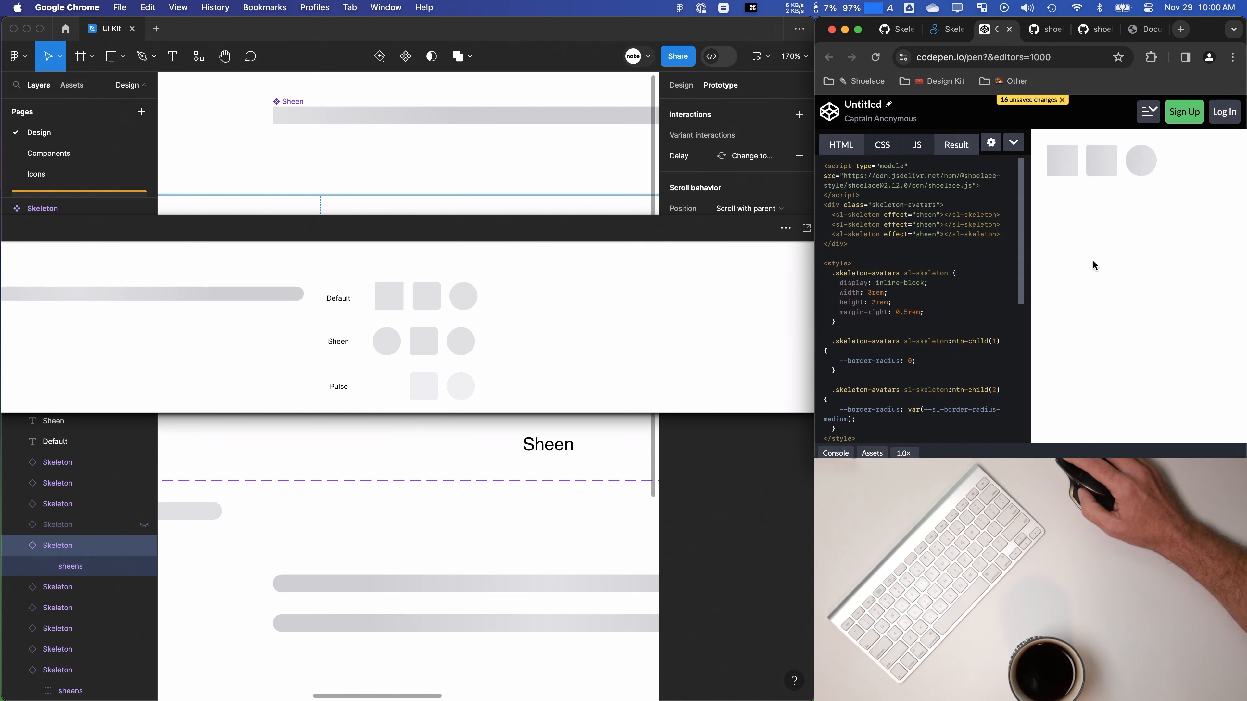
left_click(579, 237)
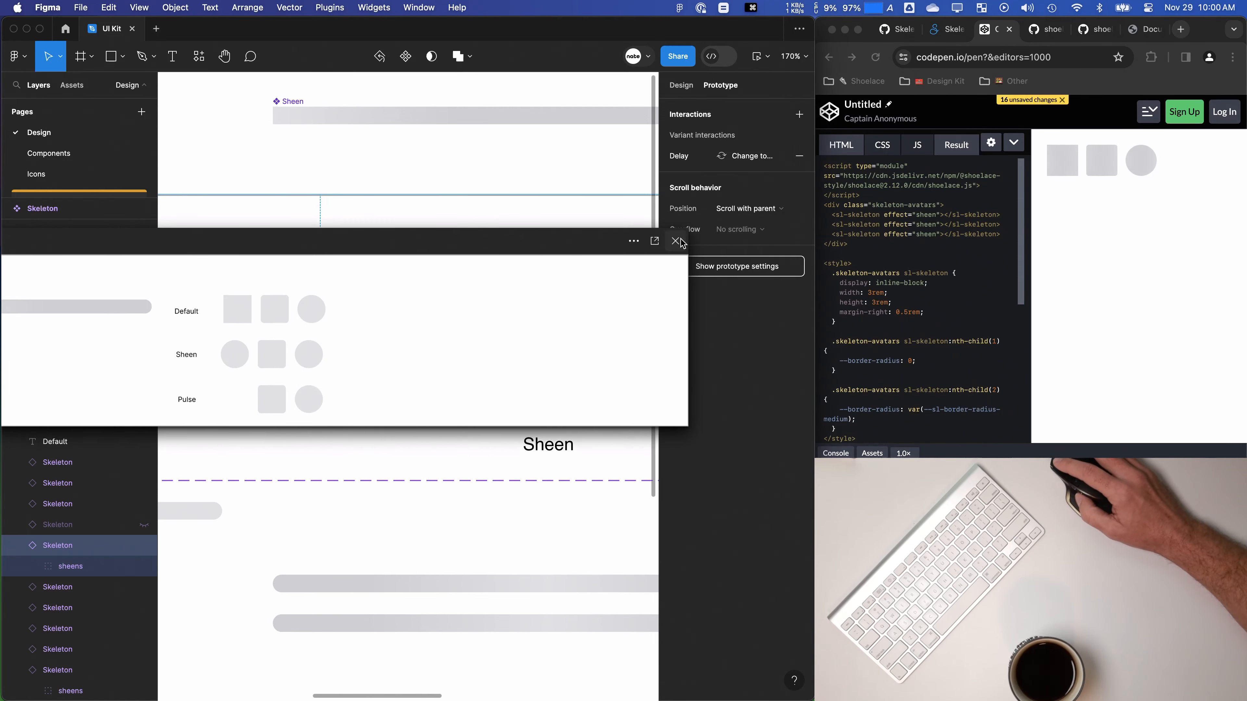
Step: Move one sheen avatar clear of the others in the testing frame's Sheen row and inspect the layers as outlines
left_click(322, 317)
scroll(324, 318, "down", 5)
left_click_drag(323, 317, 468, 315)
left_click(456, 281)
key("shift+o")
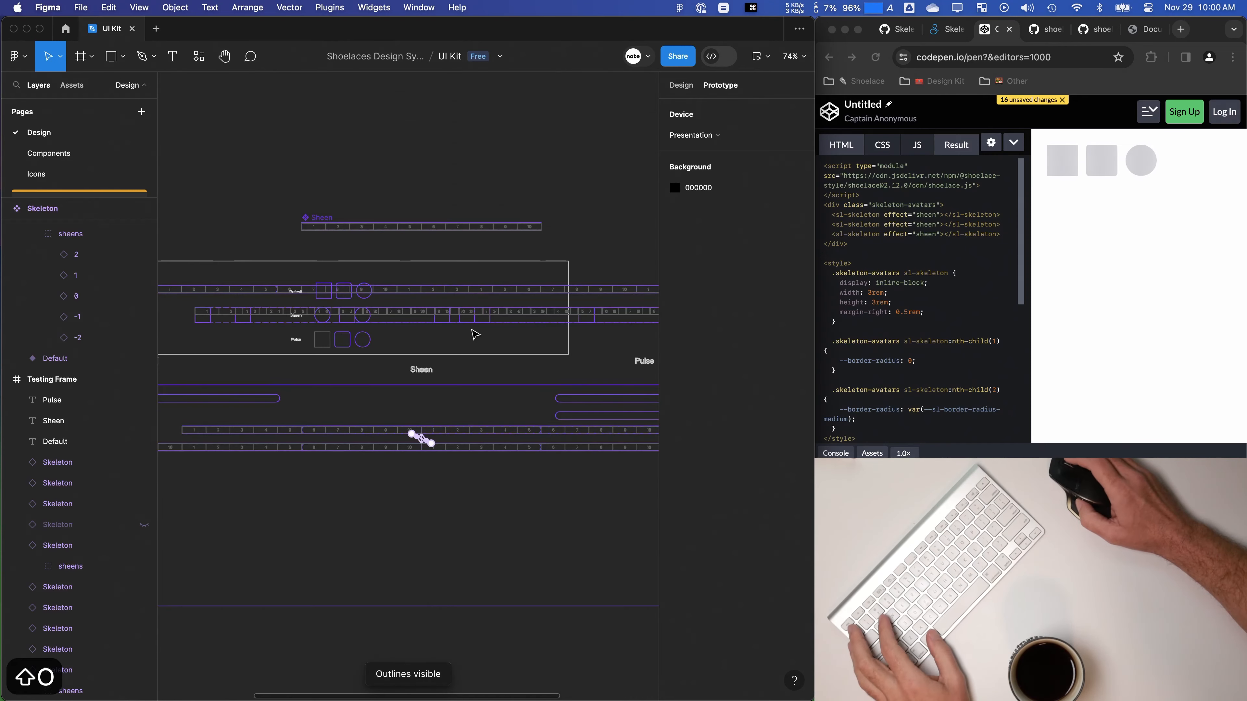
key("shift+o")
Step: Delete the other two sheen avatars and show the outlines around the one that is left
left_click_drag(396, 320, 319, 317)
key("BackSpace")
left_click(465, 318)
key("Up")
key("shift+o")
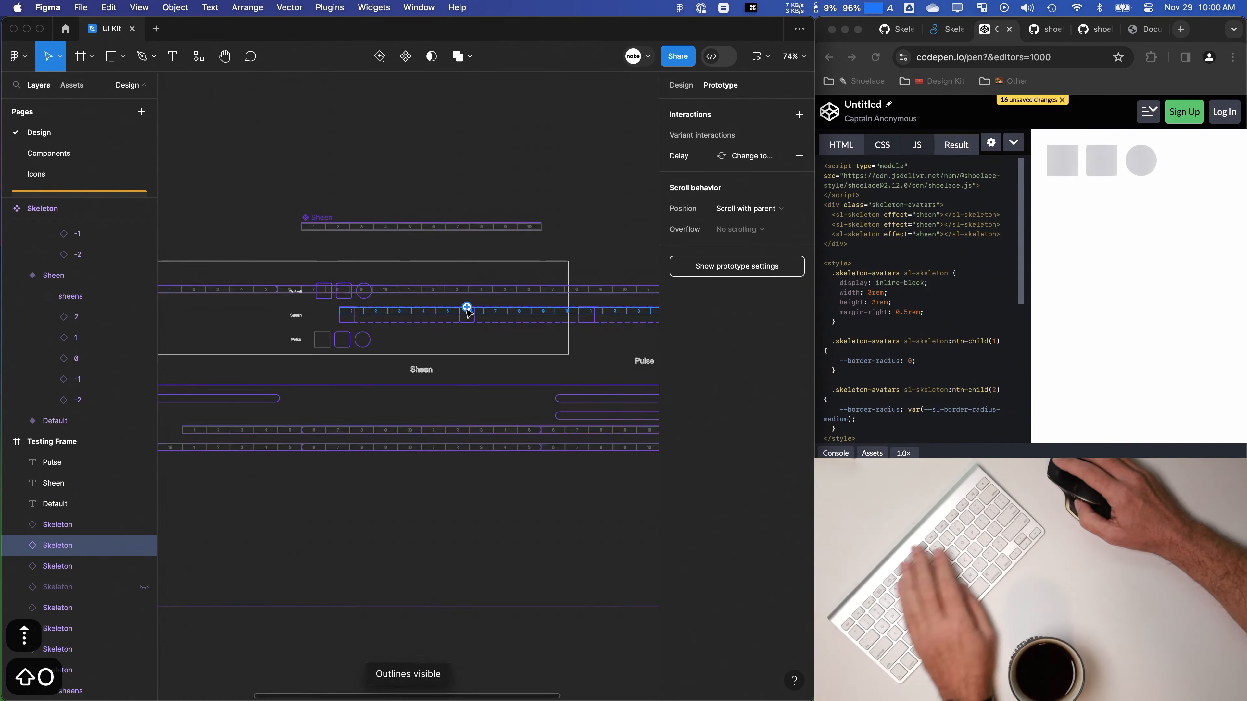
scroll(466, 315, "up", 5)
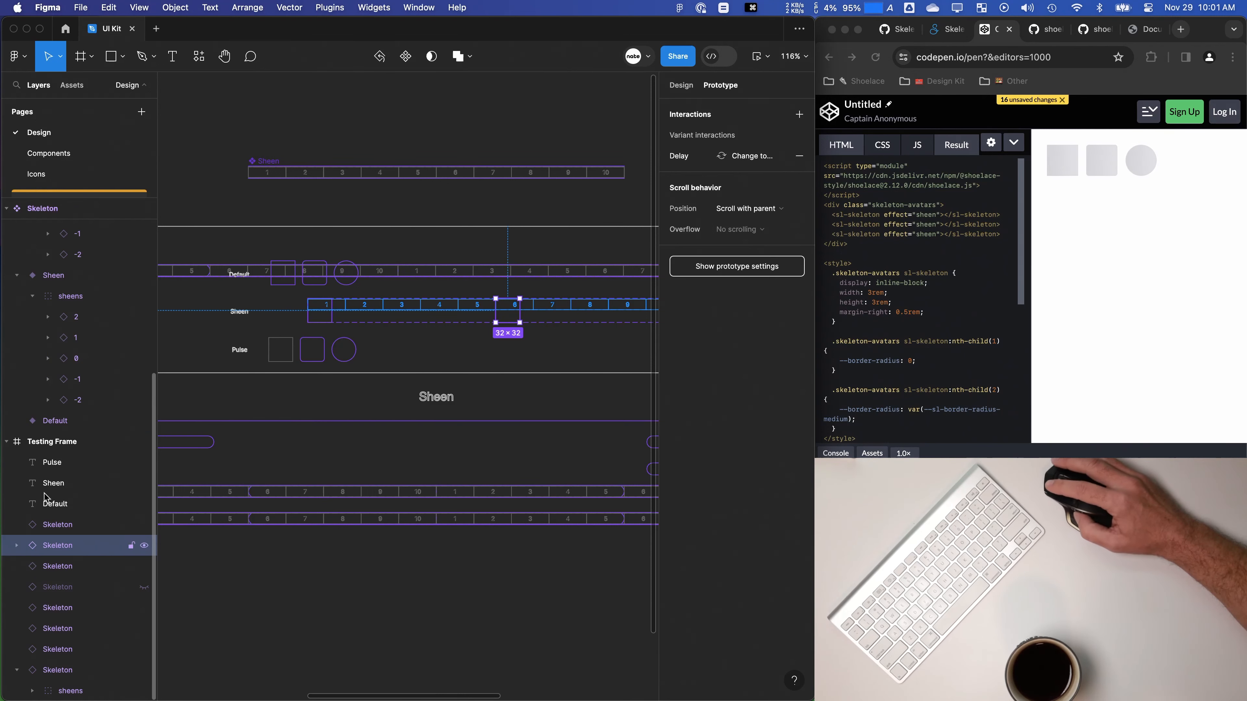
Step: Try a Scale horizontal constraint on the Sheen variant's sheens group
left_click(55, 303)
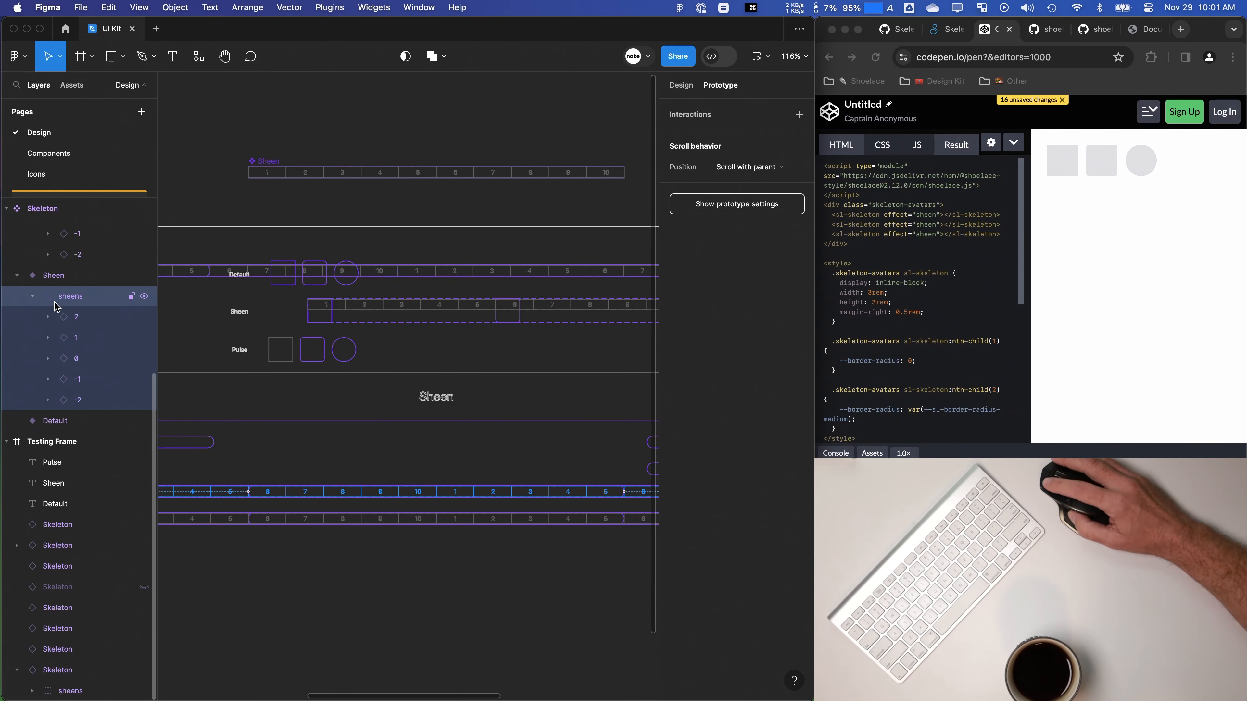
left_click(681, 85)
left_click(761, 365)
left_click(757, 401)
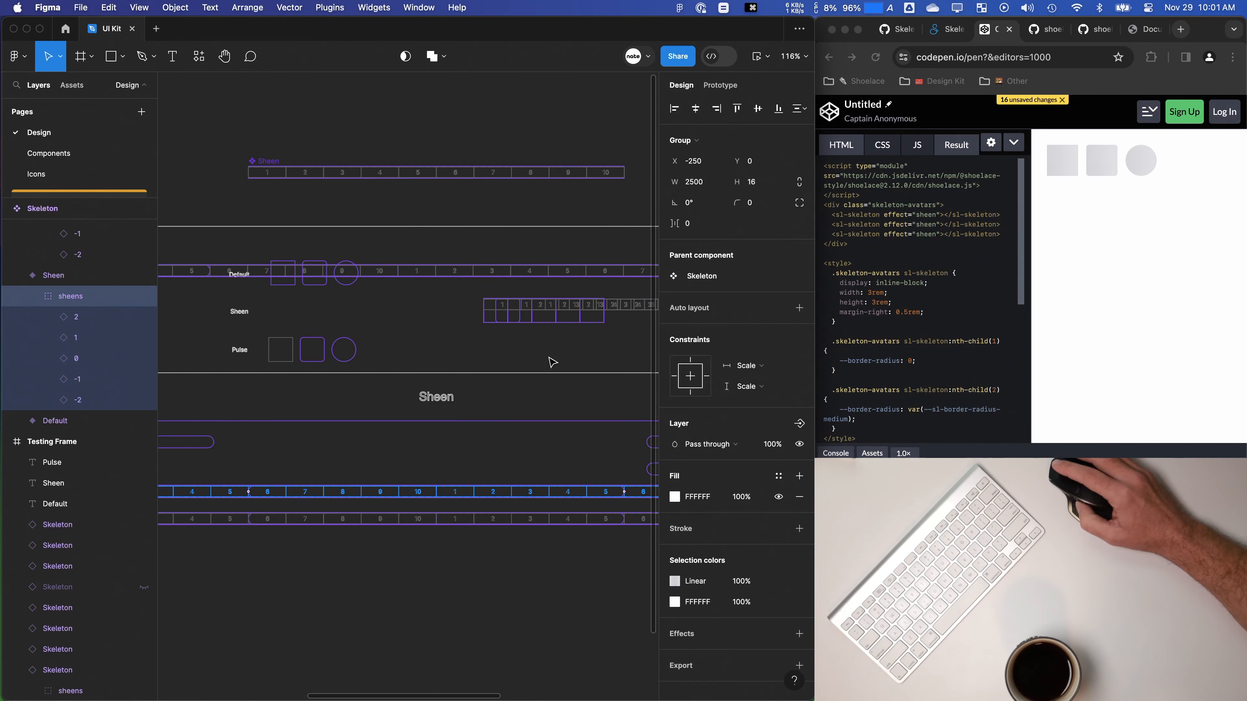
Step: Try a Scale horizontal constraint on the Sheen End variant's sheens group and check the avatar in the preview
left_click_drag(553, 362, 385, 366)
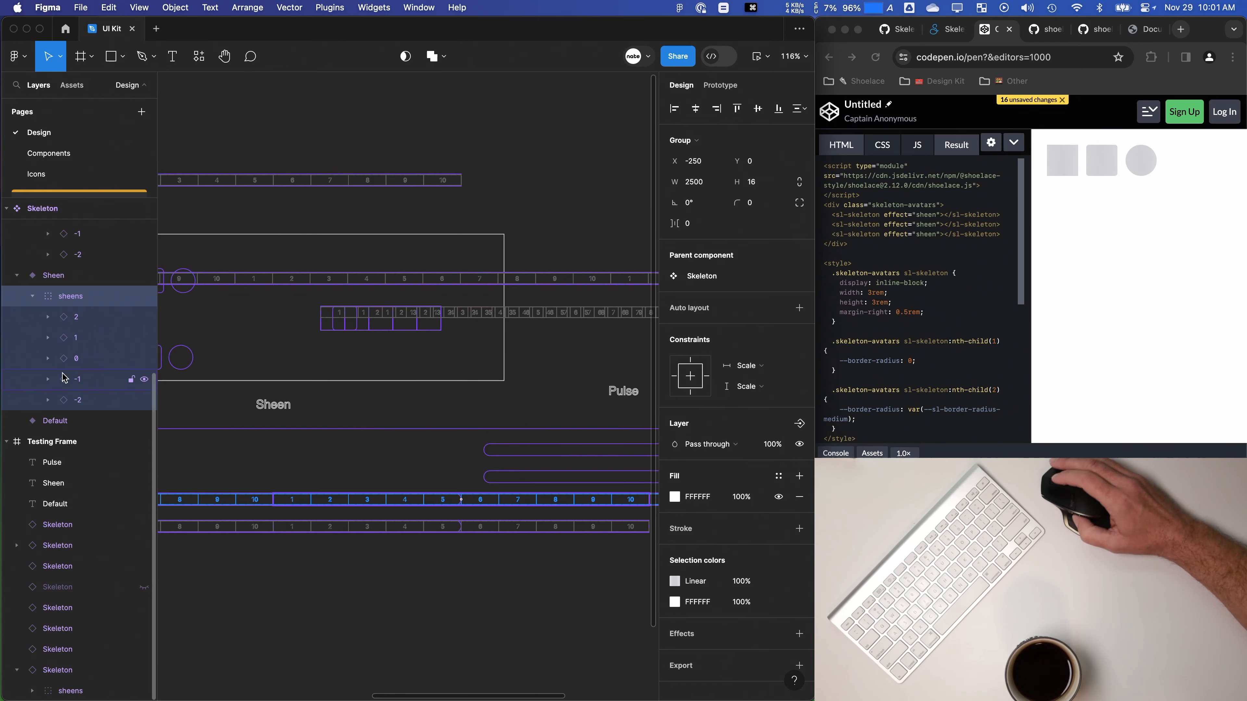
scroll(62, 368, "up", 3)
left_click(57, 280)
left_click(759, 374)
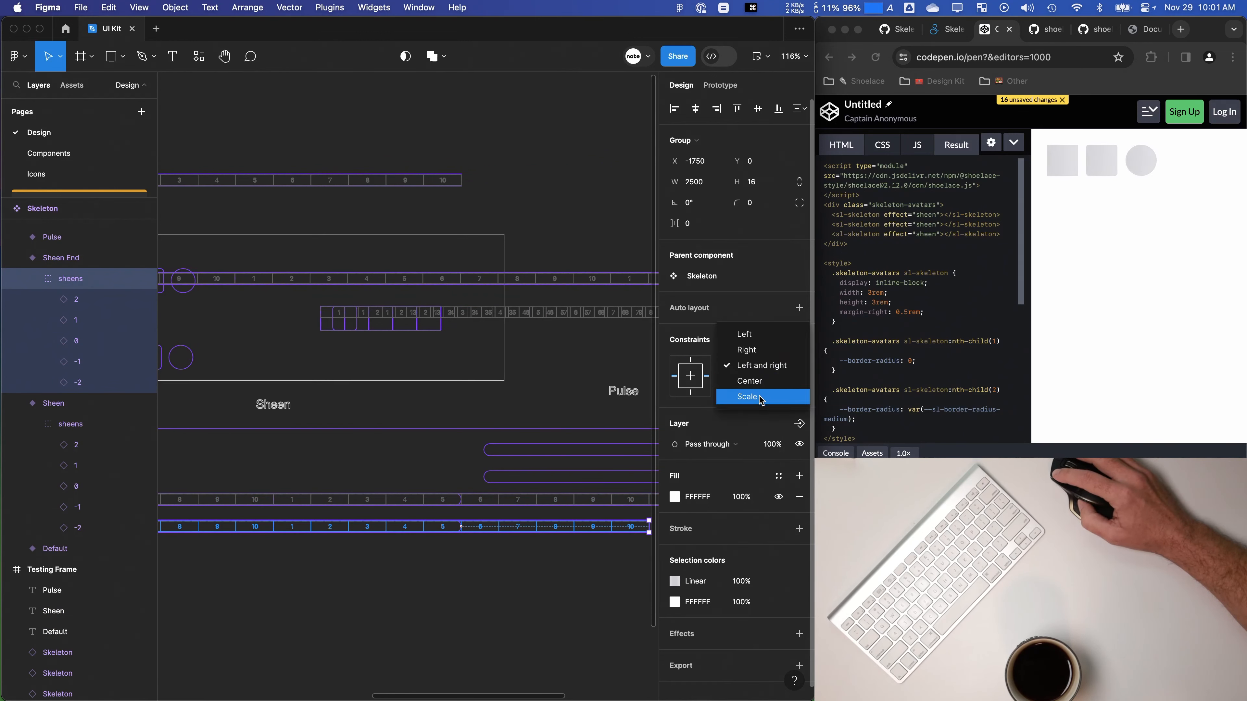
left_click(757, 398)
left_click(750, 58)
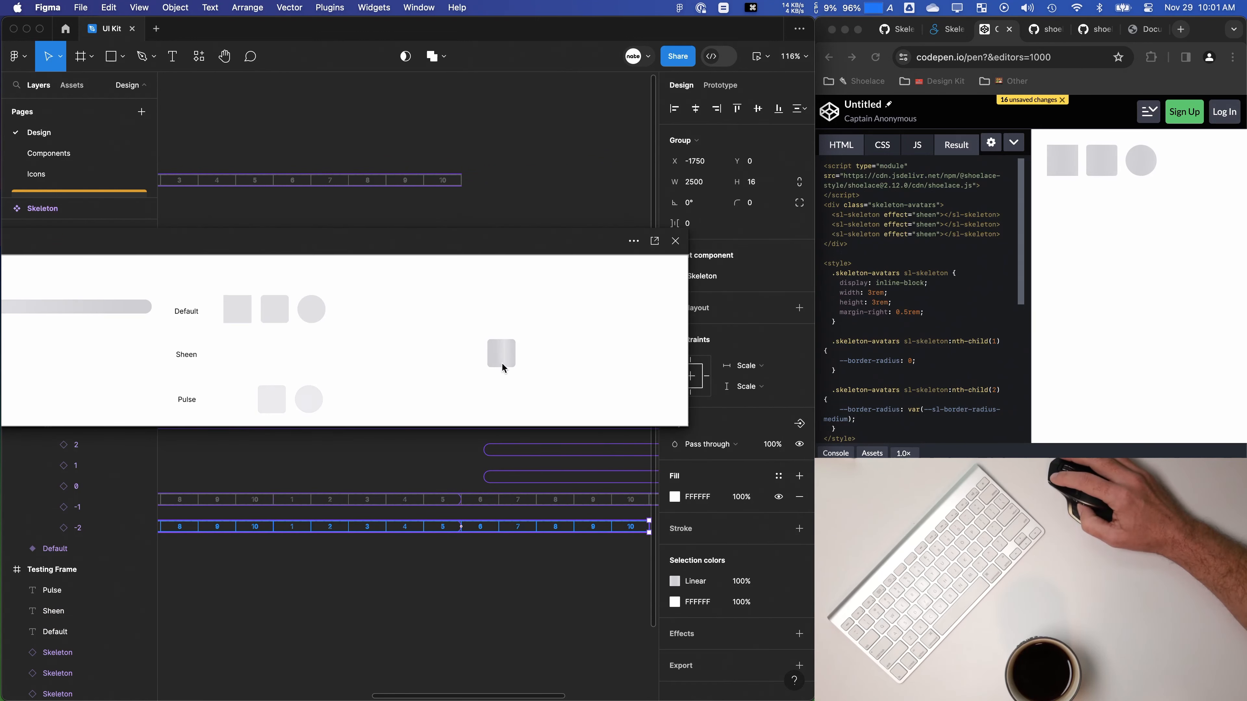
left_click(676, 241)
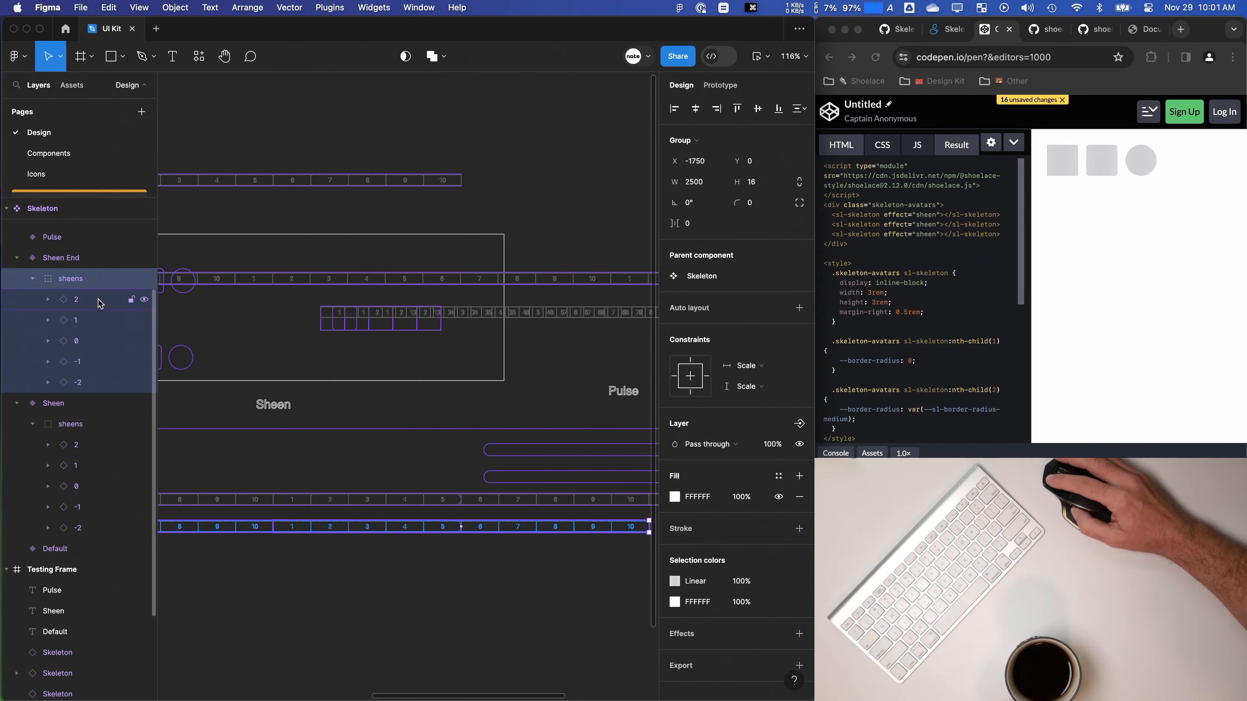
Step: Undo the Scale horizontal constraints on both variants' sheens groups
key("Escape")
key("super+z")
key("super+z")
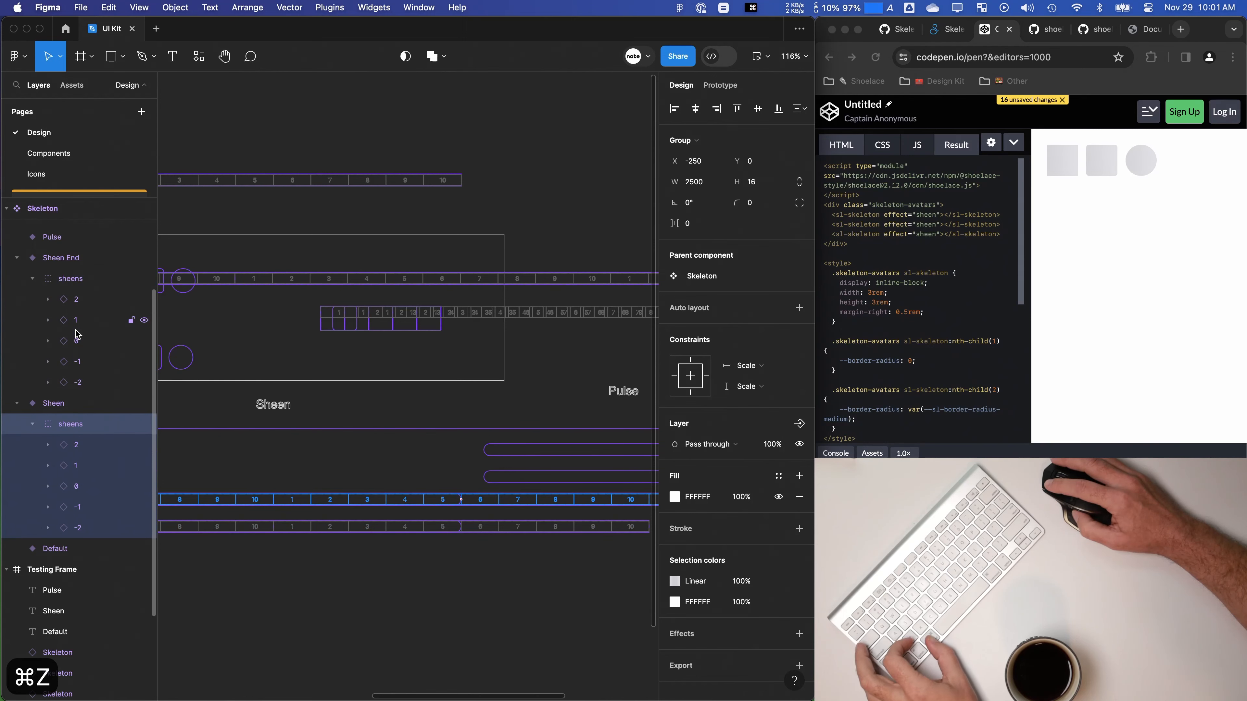
key("super+z")
Step: Examine how far the Sheen and Sheen End variants' outlined sheens groups extend relative to the isolated avatar
scroll(434, 382, "left", 2)
scroll(434, 381, "down", 4)
scroll(521, 373, "right", 3)
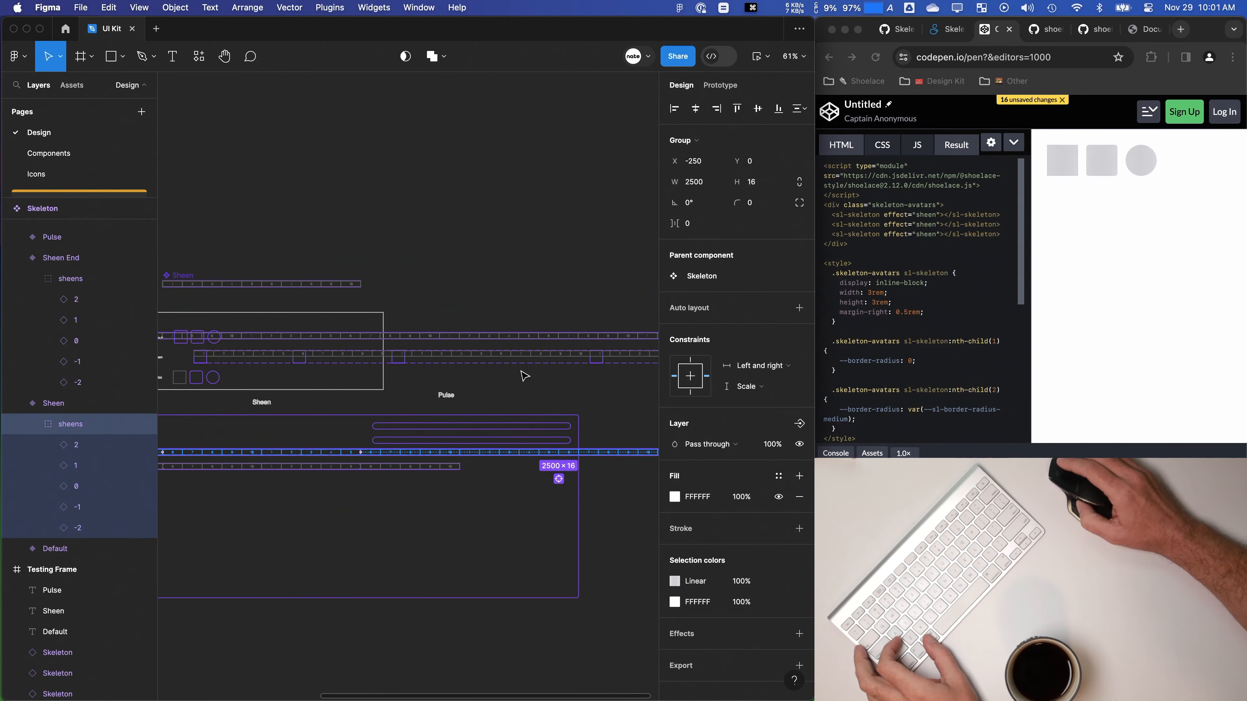
left_click_drag(502, 375, 394, 396)
scroll(317, 395, "down", 3)
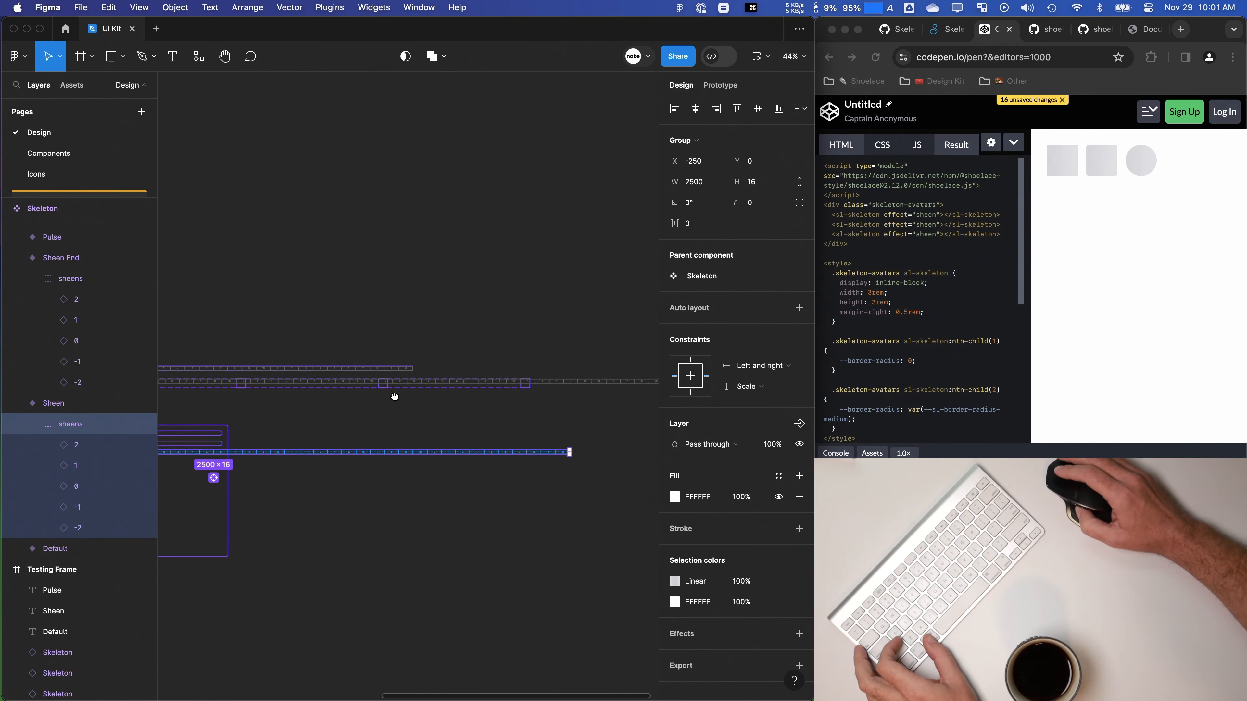
scroll(394, 397, "up", 6)
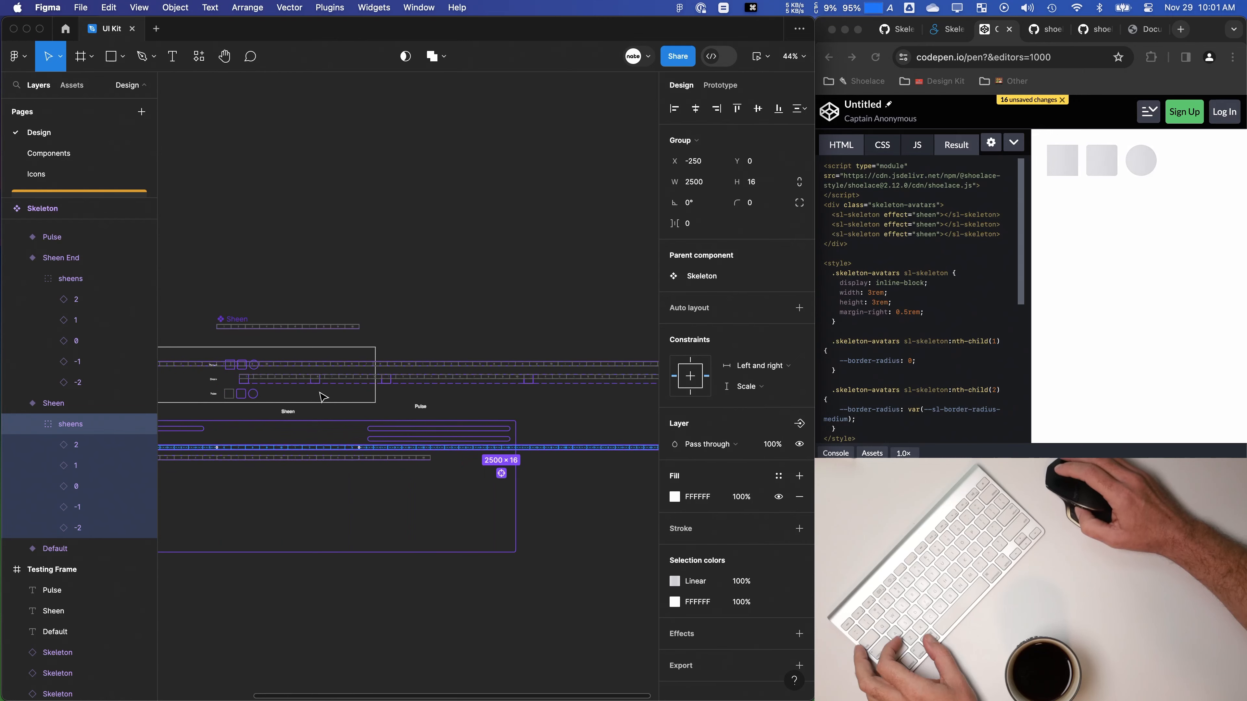
left_click(56, 284)
key("shift+Return")
Step: Inspect the numbered outline segments and the constraints of the sheens group inside the isolated avatar instance
scroll(480, 408, "right", 2)
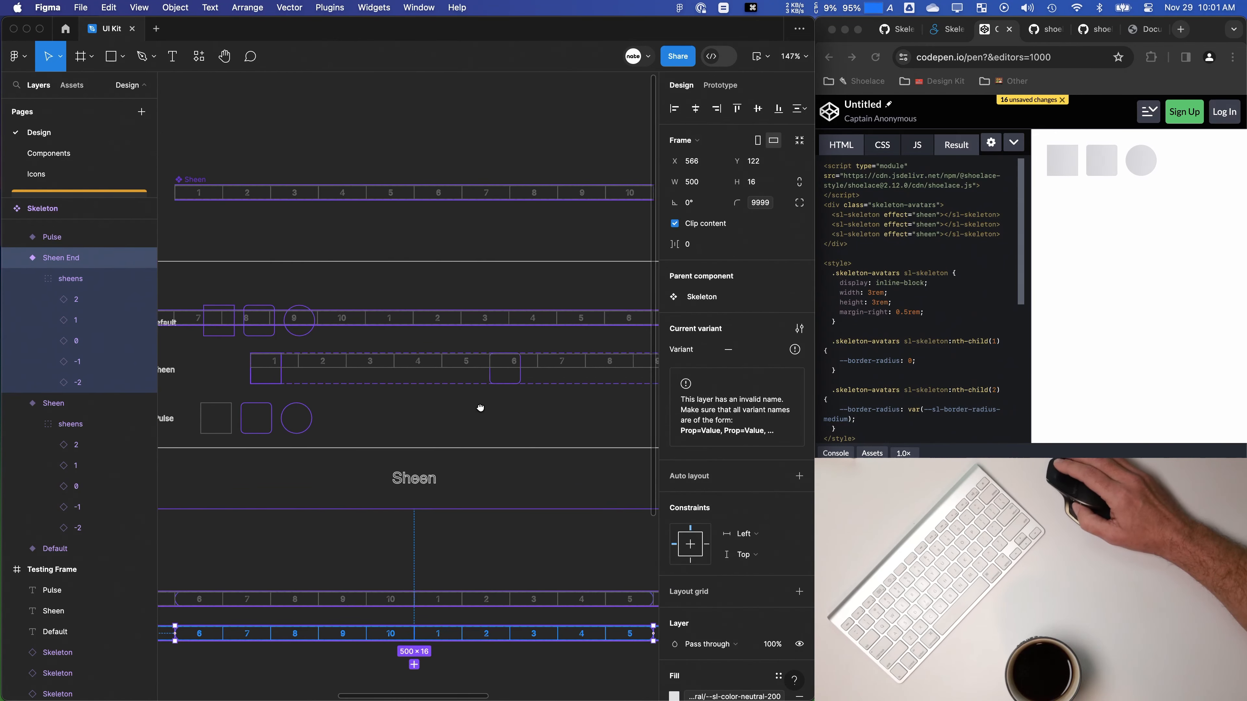
scroll(480, 408, "right", 3)
left_click_drag(527, 439, 368, 430)
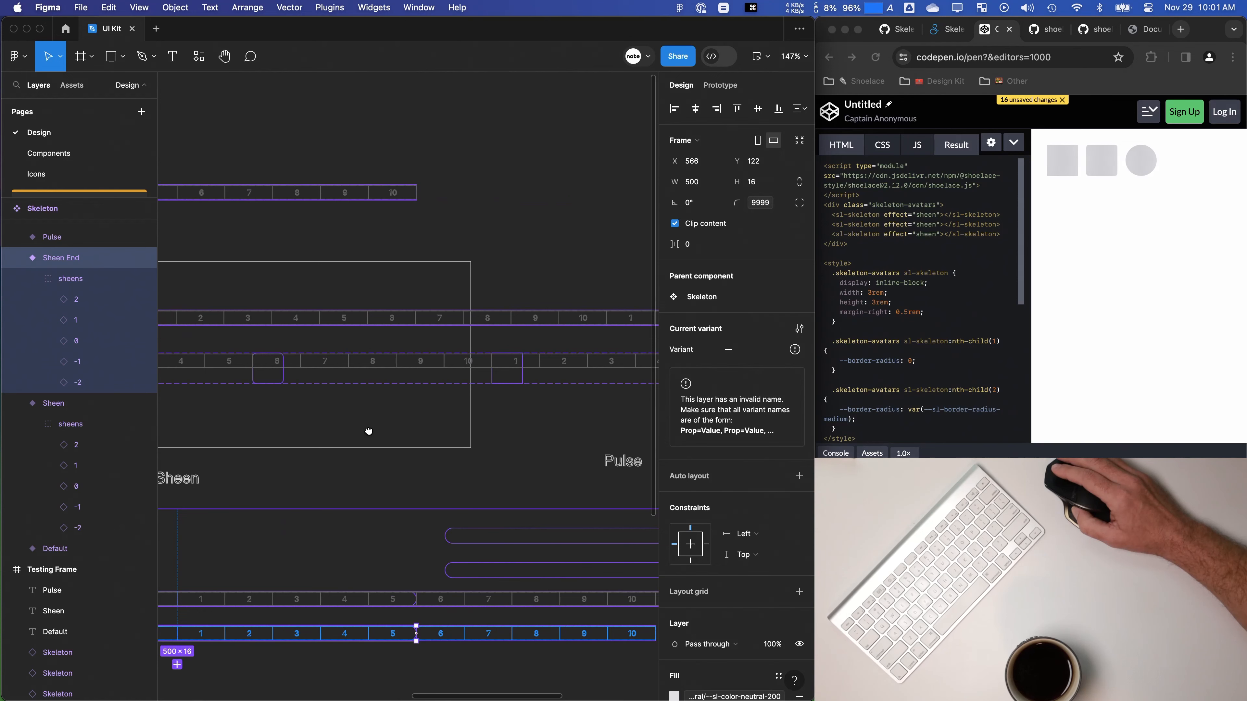
scroll(369, 431, "left", 10)
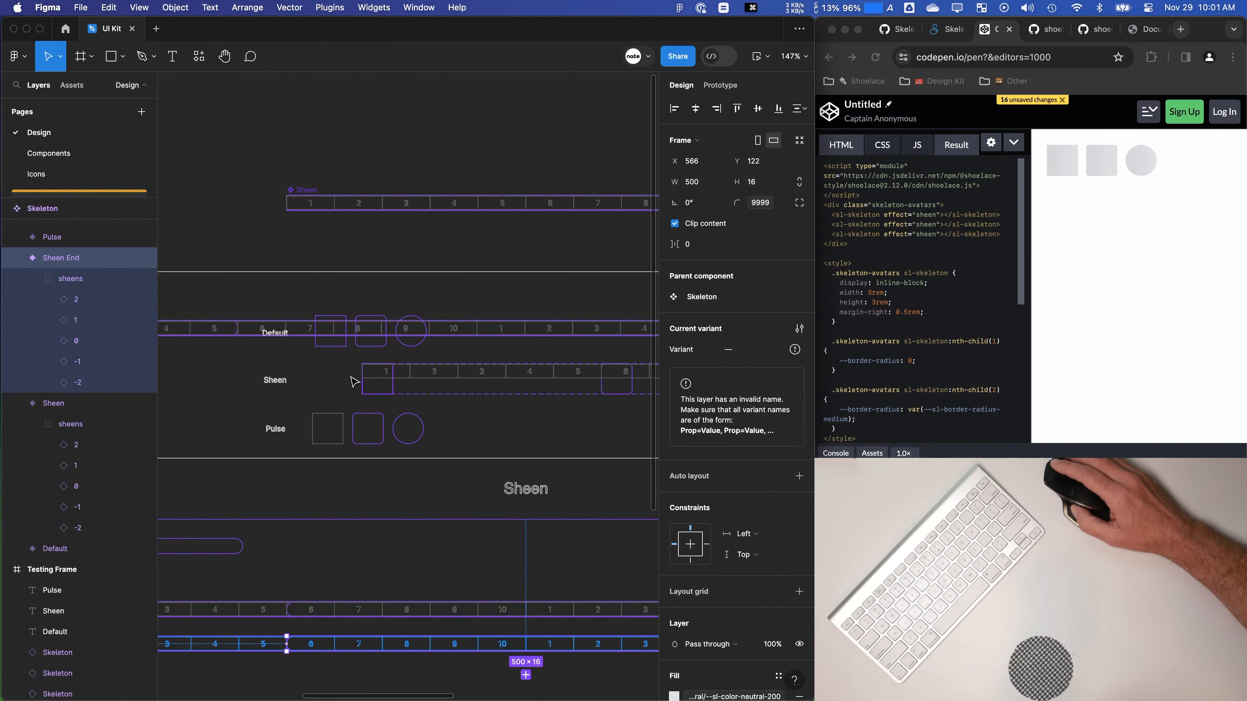
left_click_drag(312, 366, 344, 381)
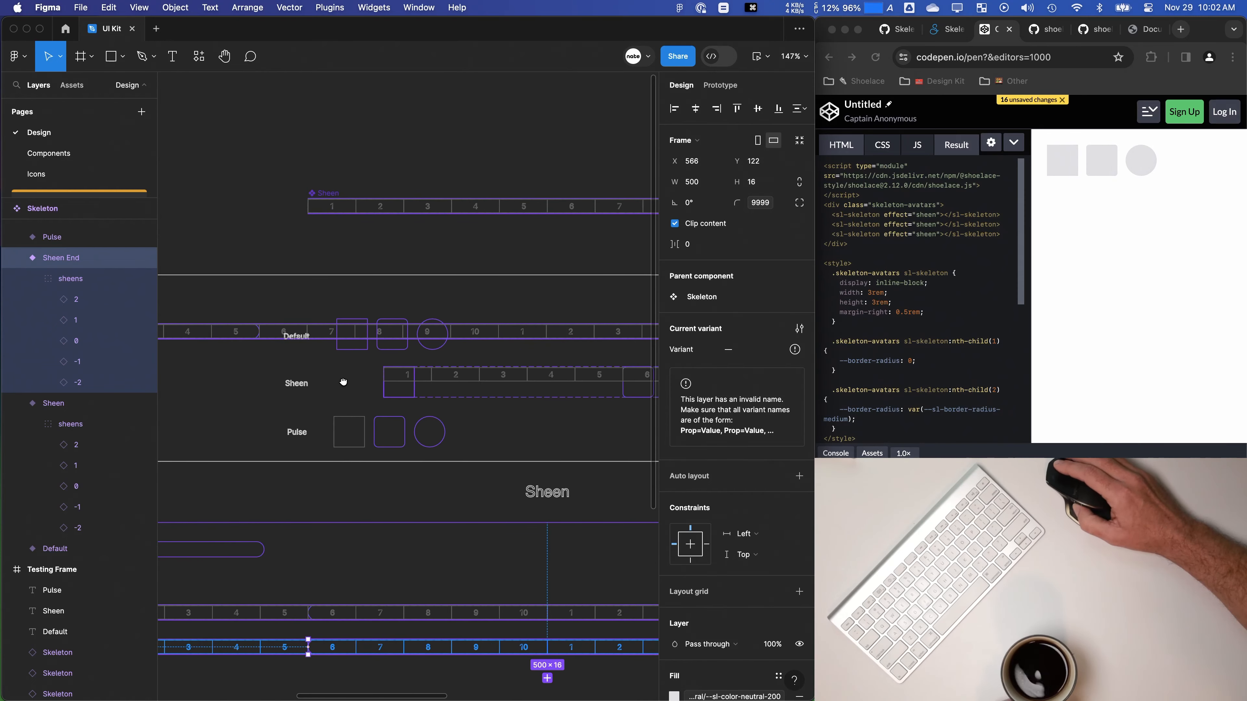
left_click(428, 390, "super")
scroll(103, 522, "up", 7)
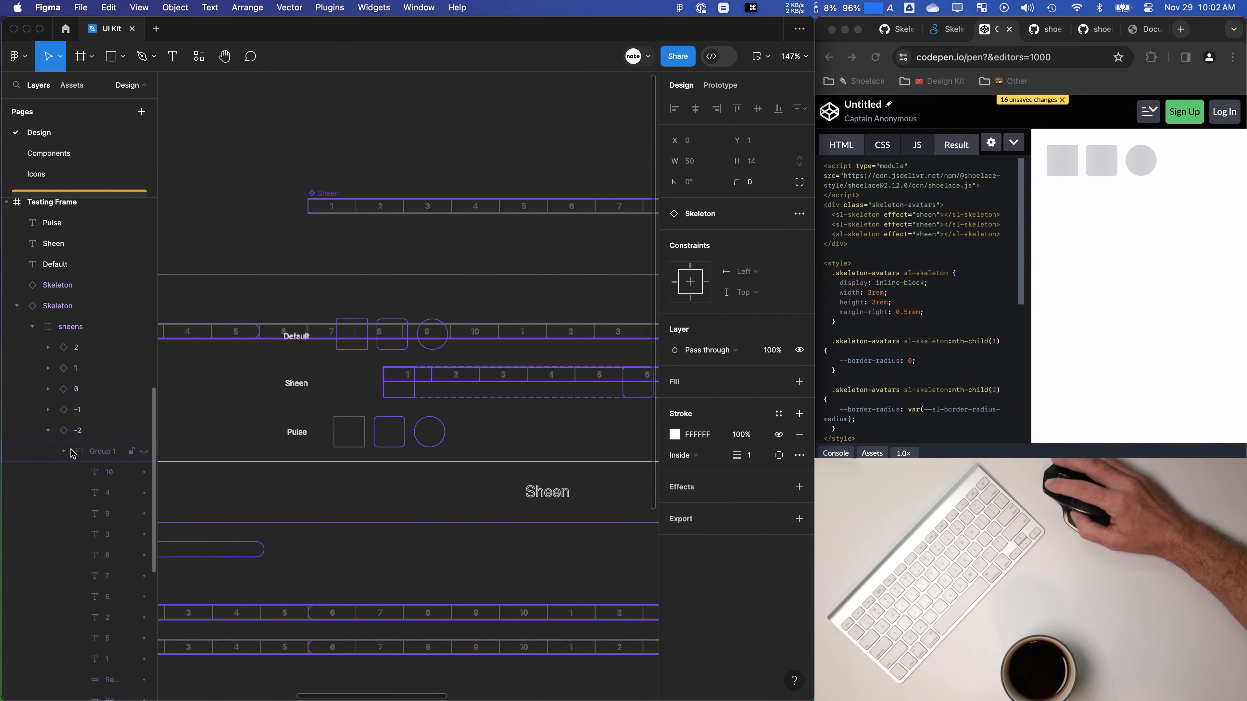
left_click(48, 430)
left_click(52, 330)
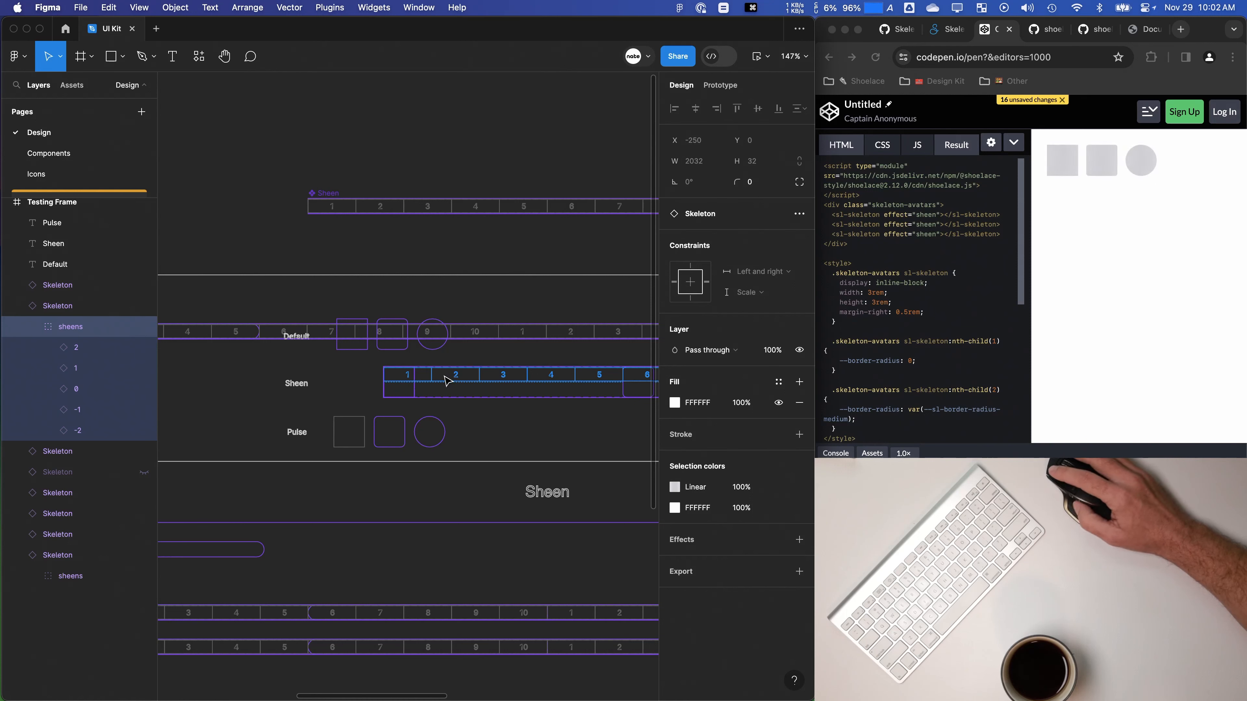
Step: Set the vertical constraint of Group 1 in the Sheen component to Scale
scroll(39, 328, "up", 5)
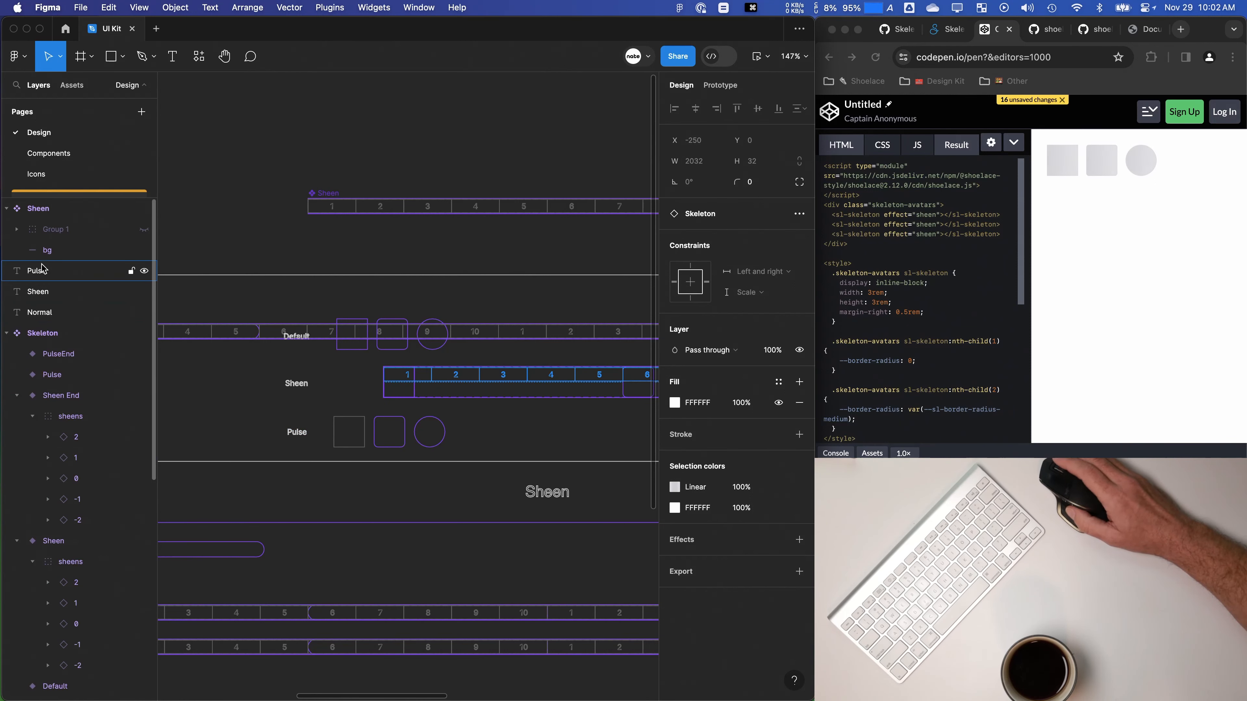
left_click(30, 250)
left_click(55, 229)
left_click(748, 365)
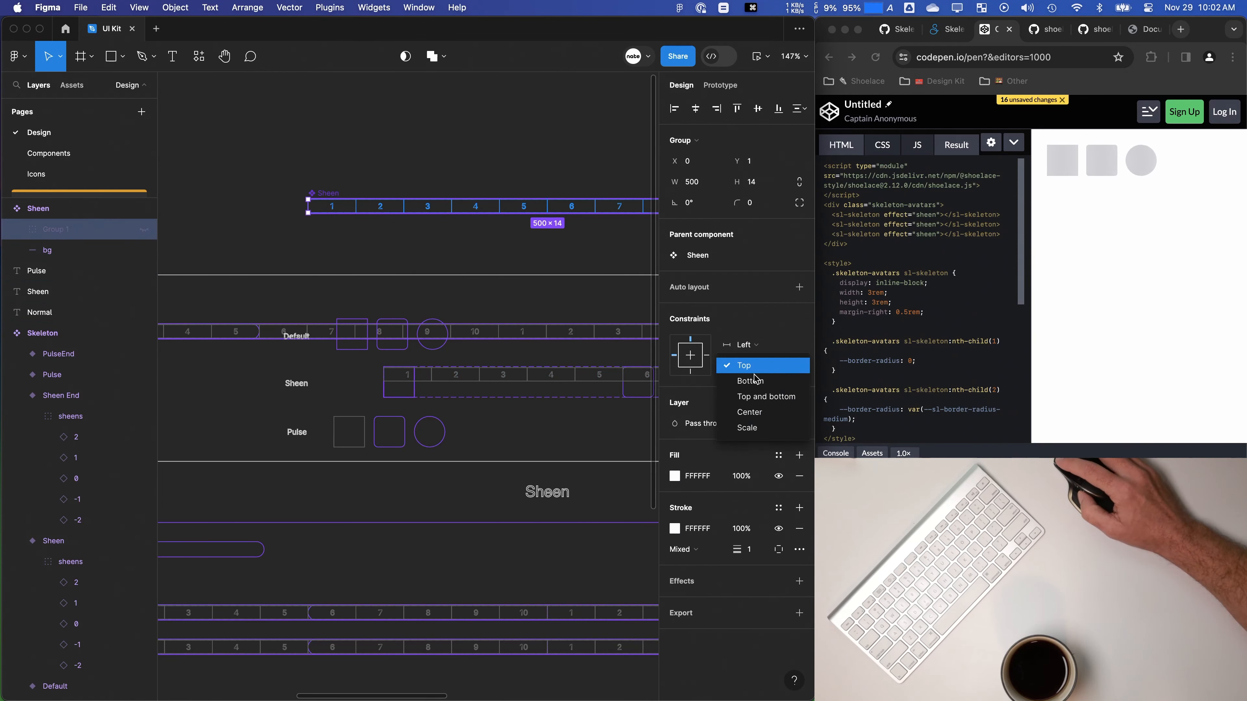
left_click(751, 427)
scroll(407, 308, "down", 5)
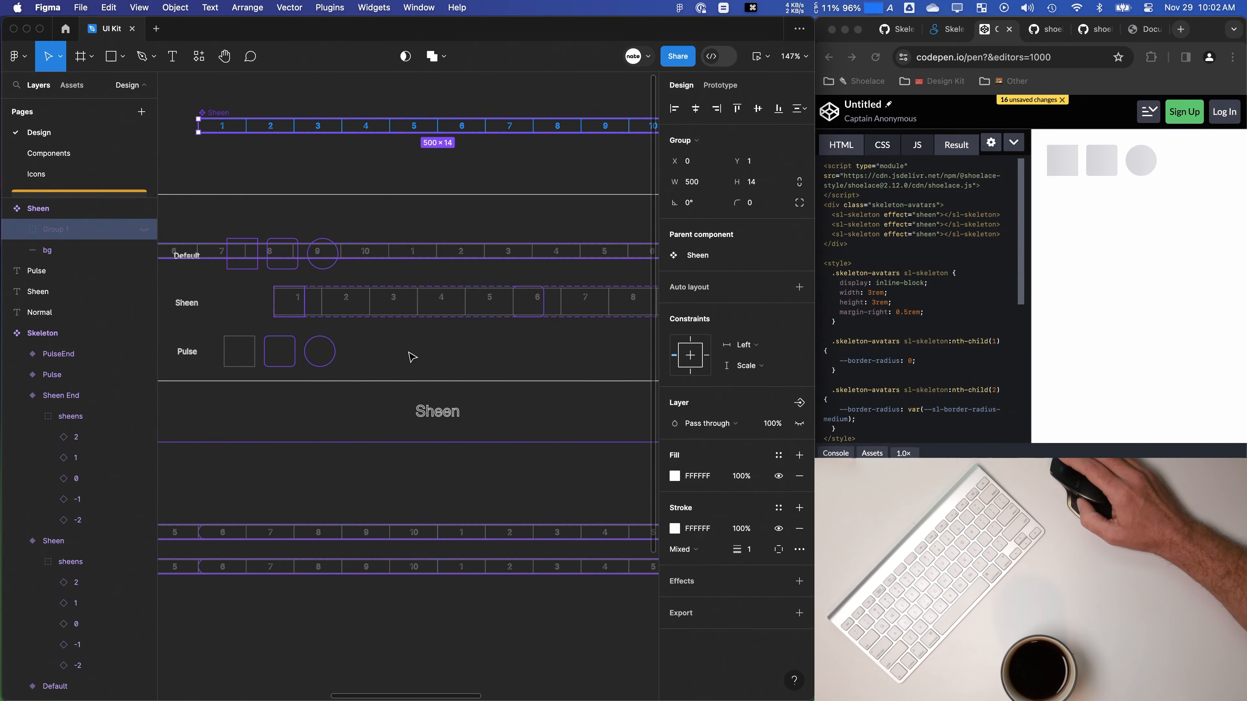
scroll(504, 347, "down", 3)
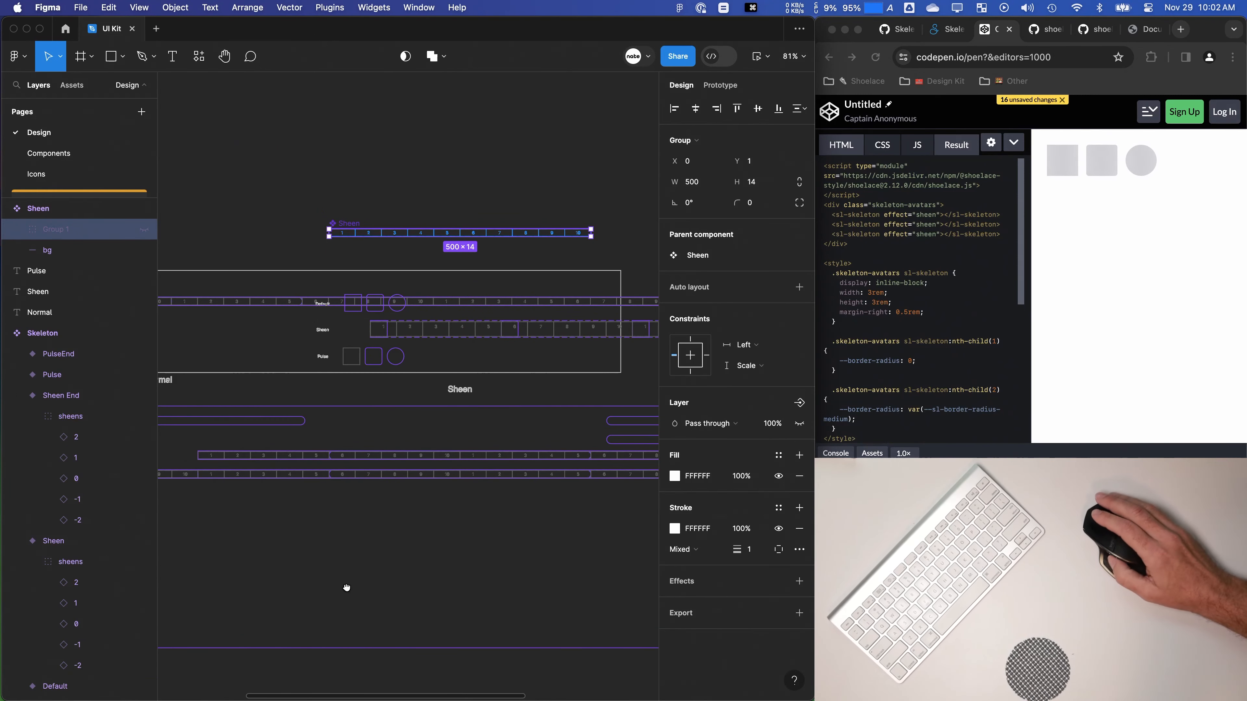
Step: Examine the delay interactions of the Sheen and Sheen End variants, then the outlined segments around the isolated avatar
scroll(347, 588, "left", 2)
key("super+equal")
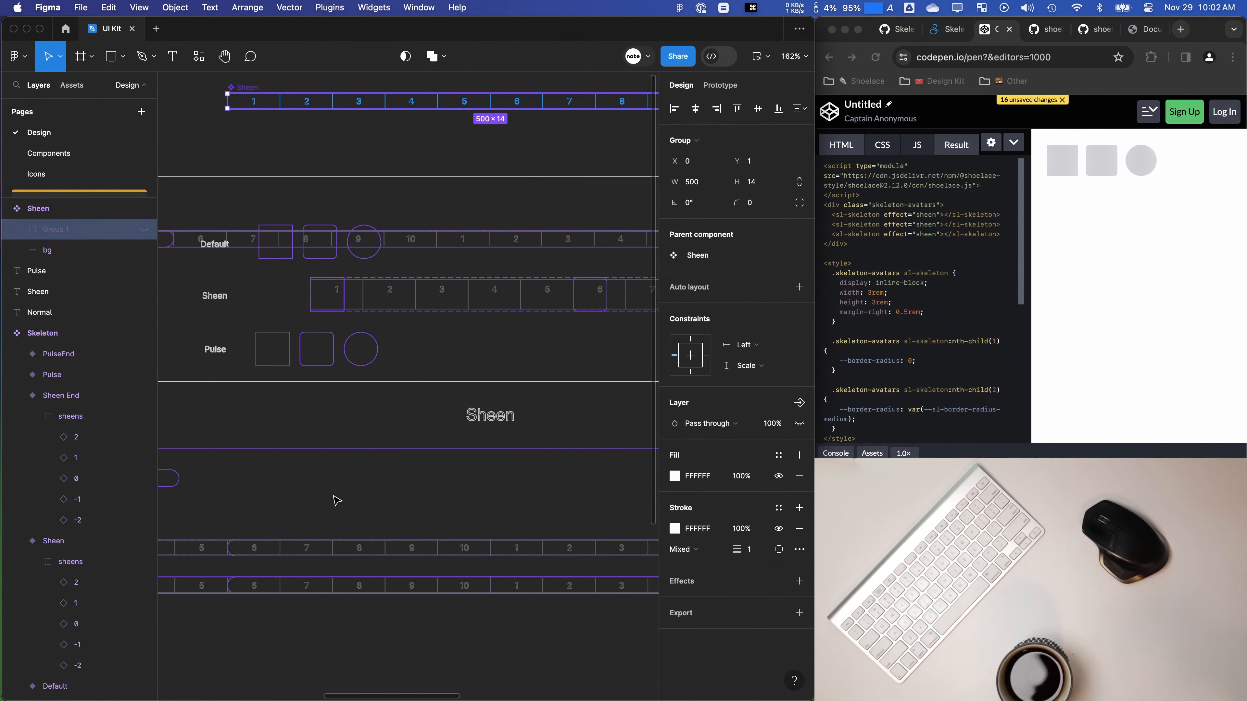
scroll(291, 280, "down", 6)
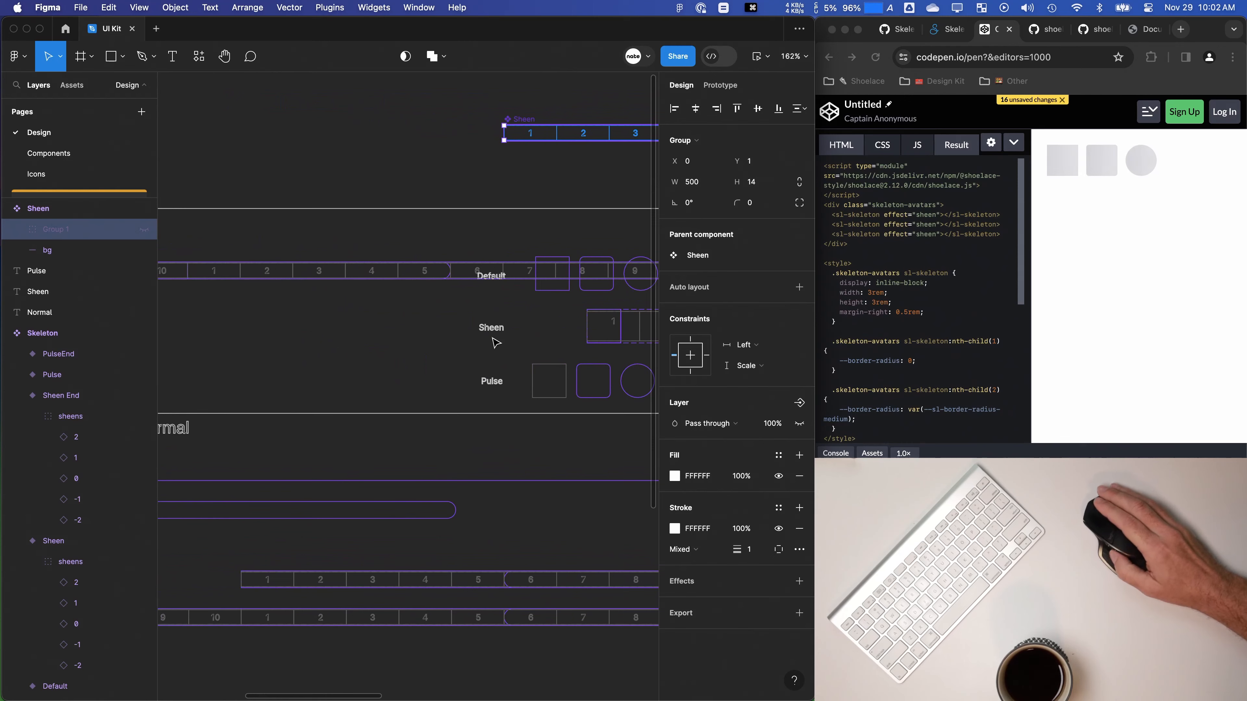
left_click(384, 389)
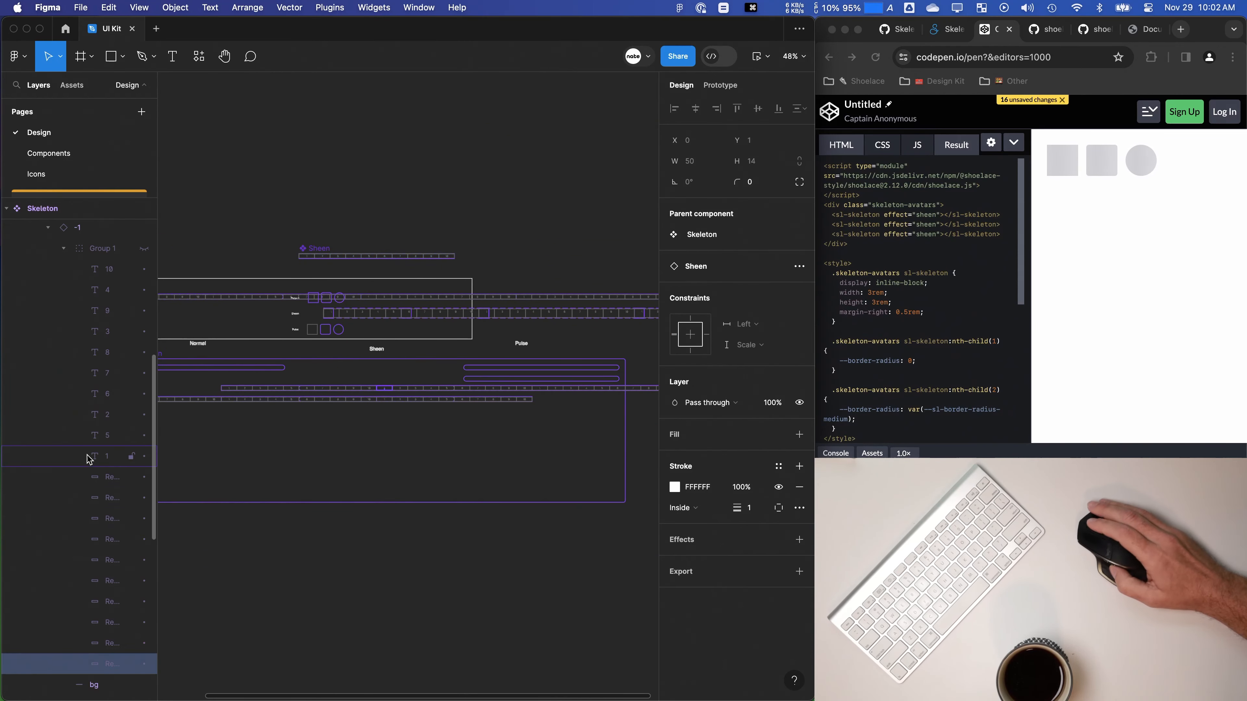
left_click(49, 309)
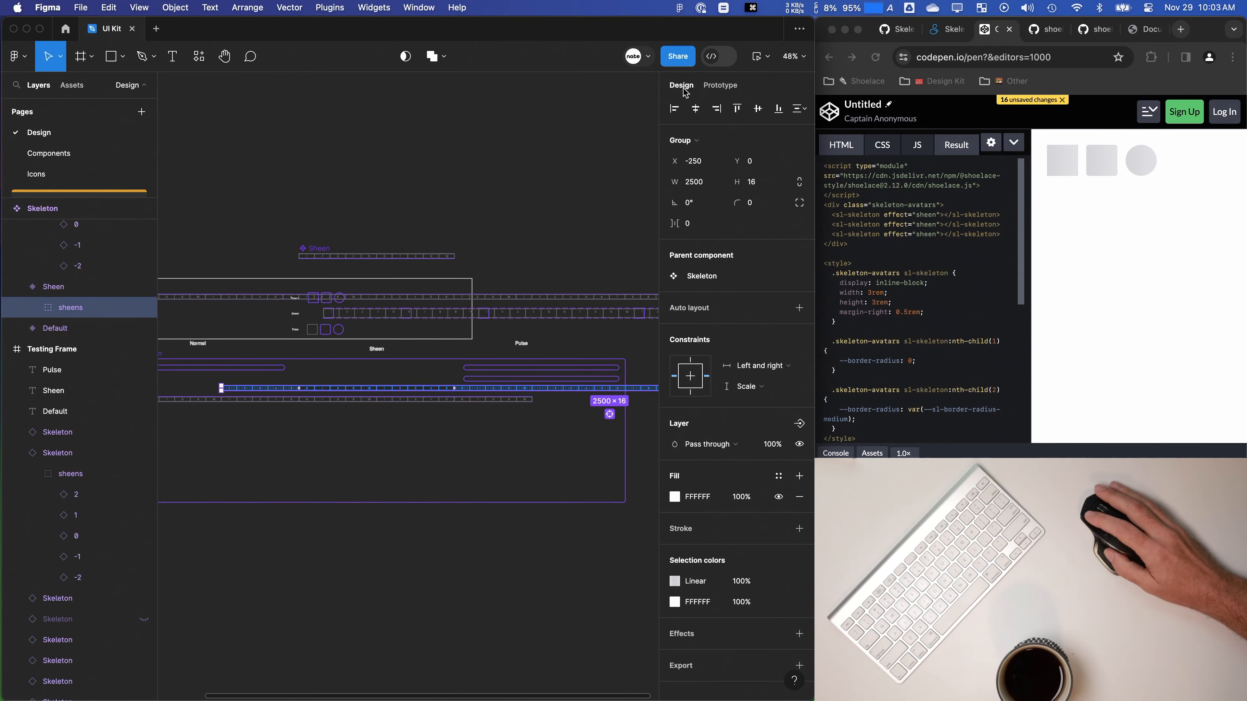
left_click(720, 85)
left_click(53, 286)
left_click(736, 135)
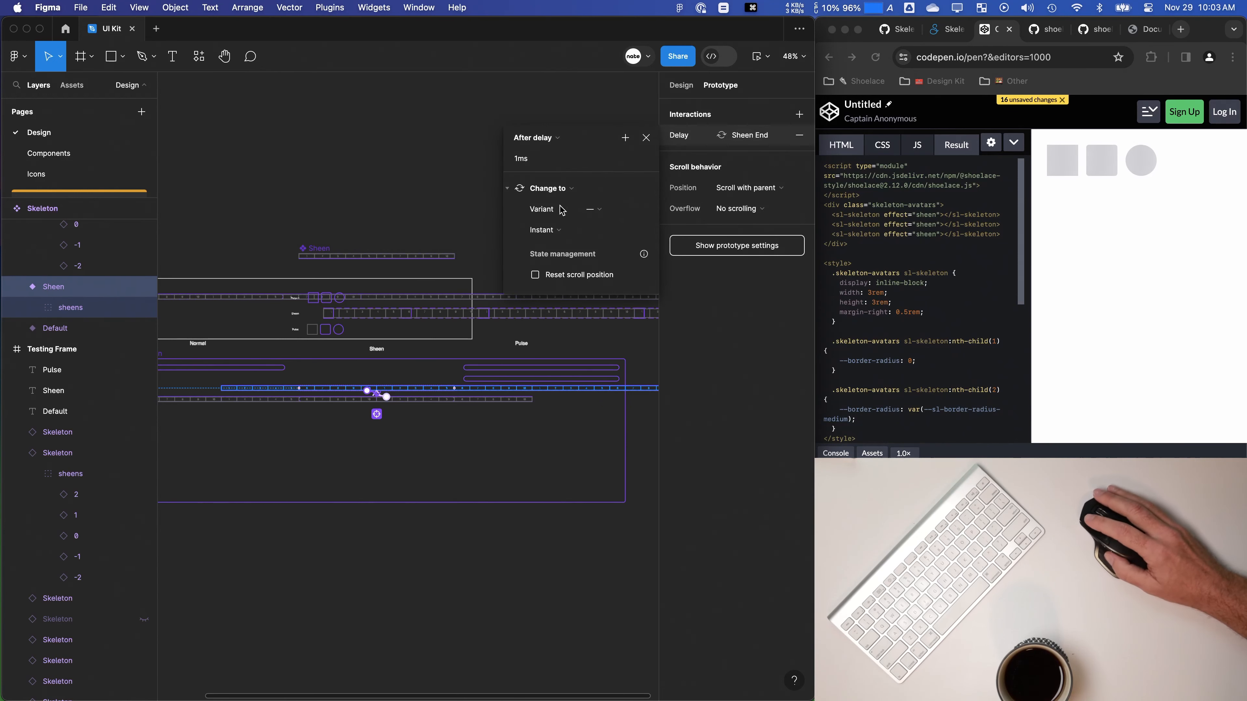
left_click(646, 138)
scroll(70, 314, "up", 4)
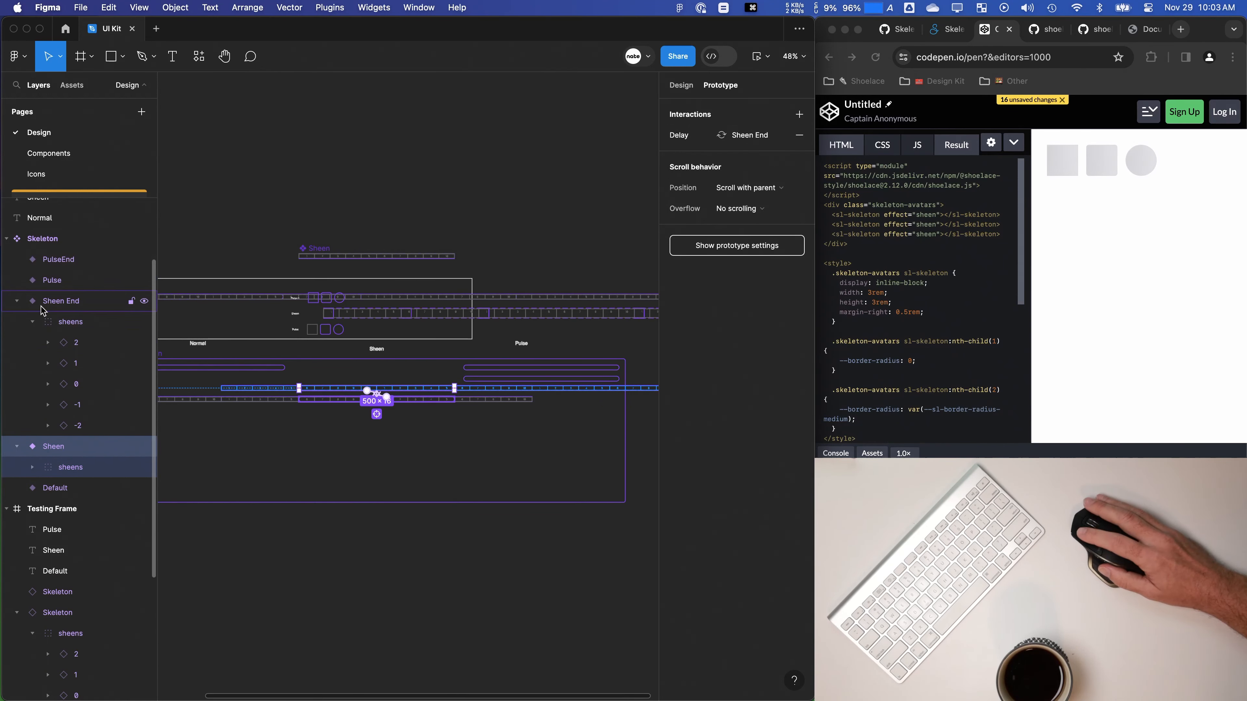
left_click(40, 304)
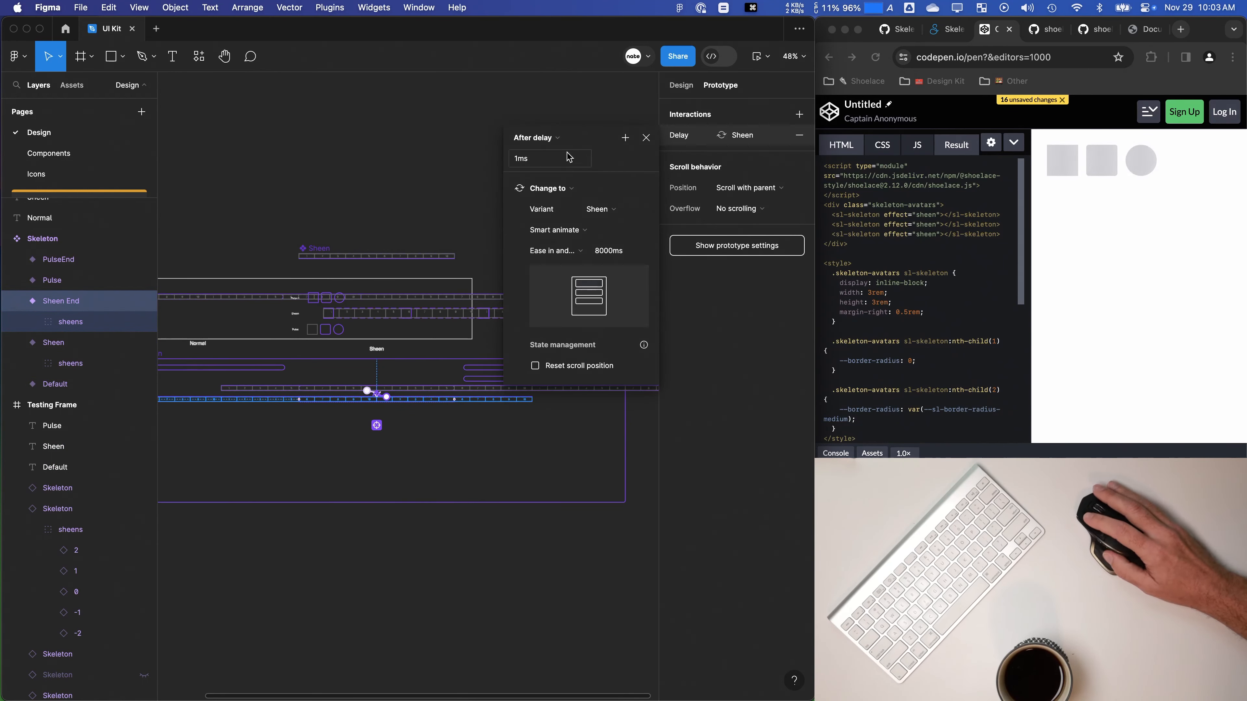
left_click(646, 138)
scroll(332, 330, "up", 5)
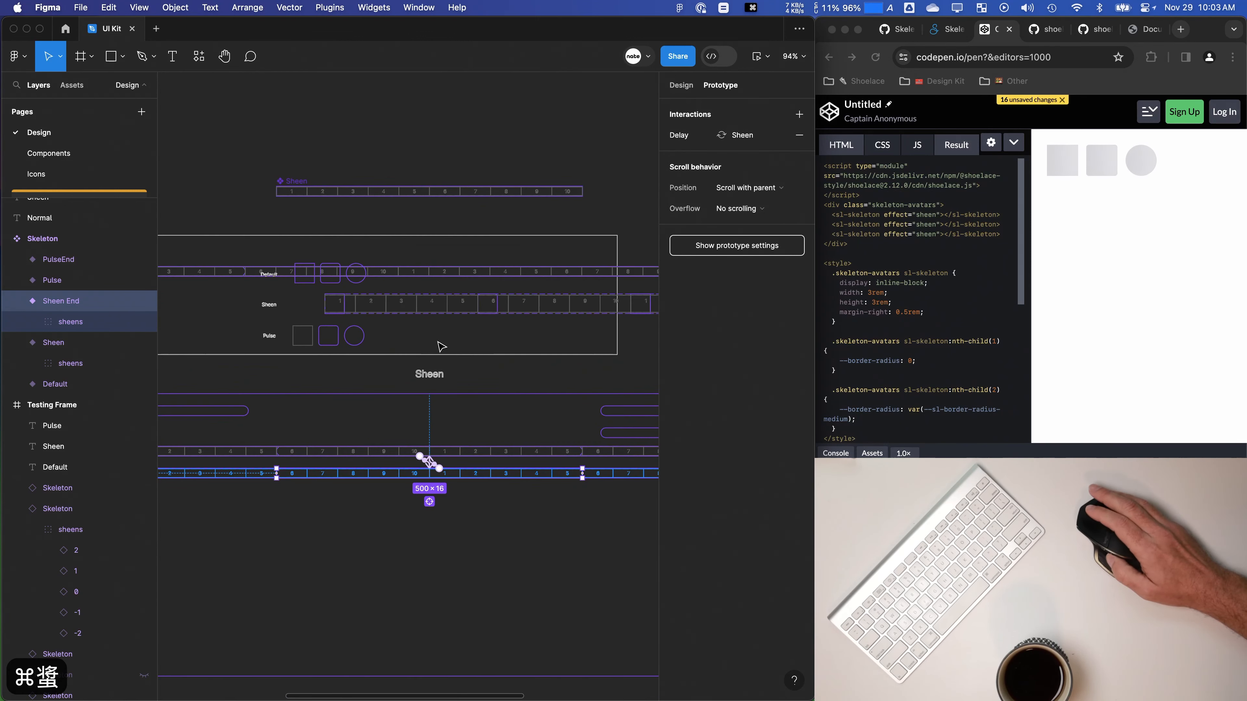
left_click(360, 153)
left_click(331, 312, "super")
left_click(501, 153)
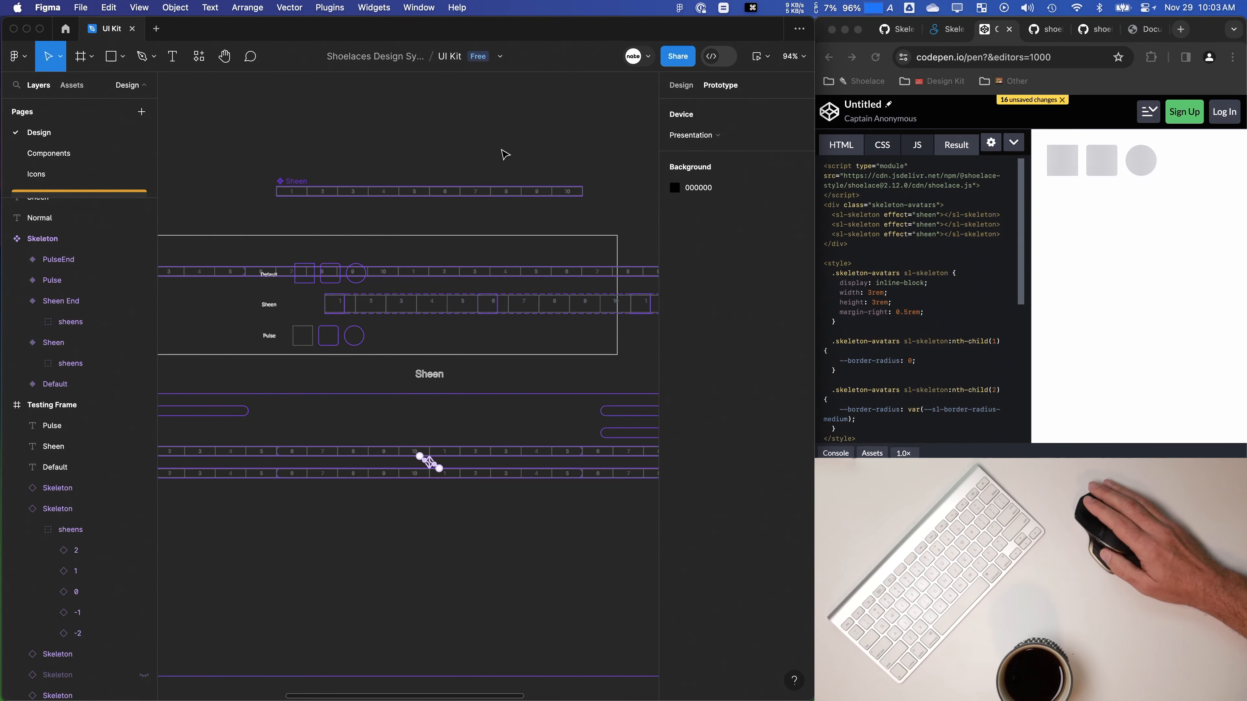
scroll(502, 149, "down", 1)
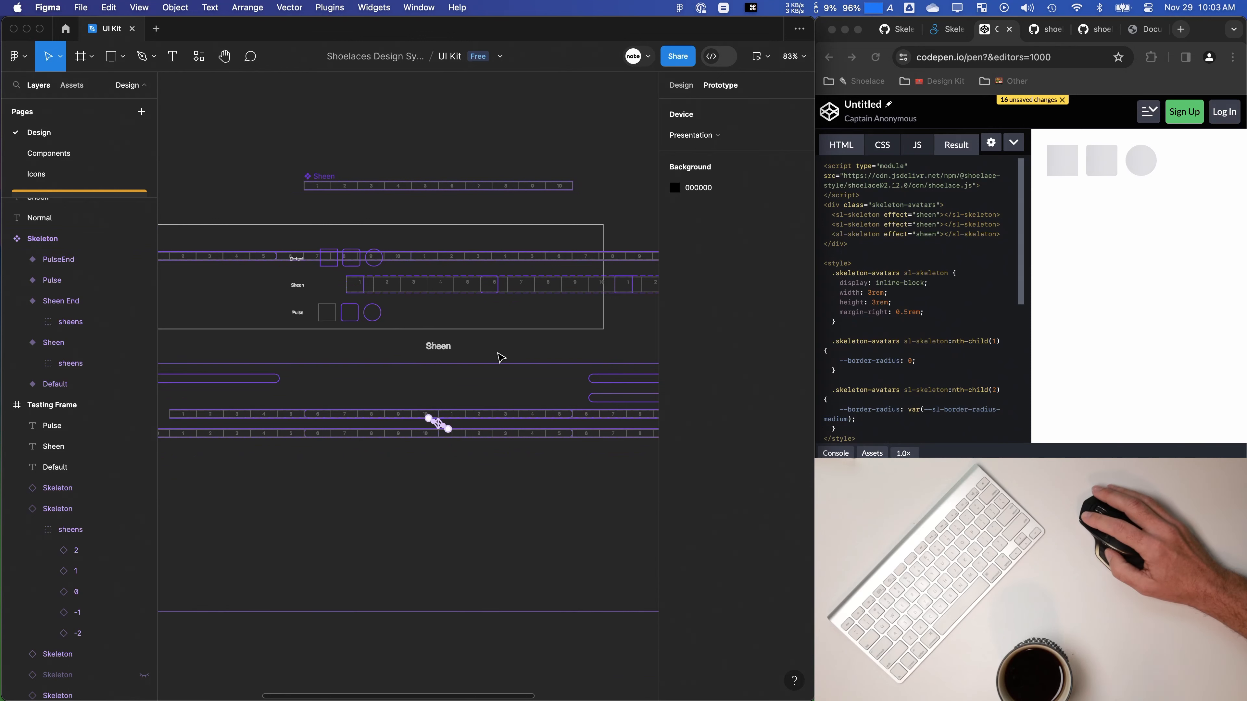
Step: Inspect the first CodePen sheen avatar's computed styles filtered by background-s, compare its box with the Figma avatar, and close the inspector
left_click(1210, 294)
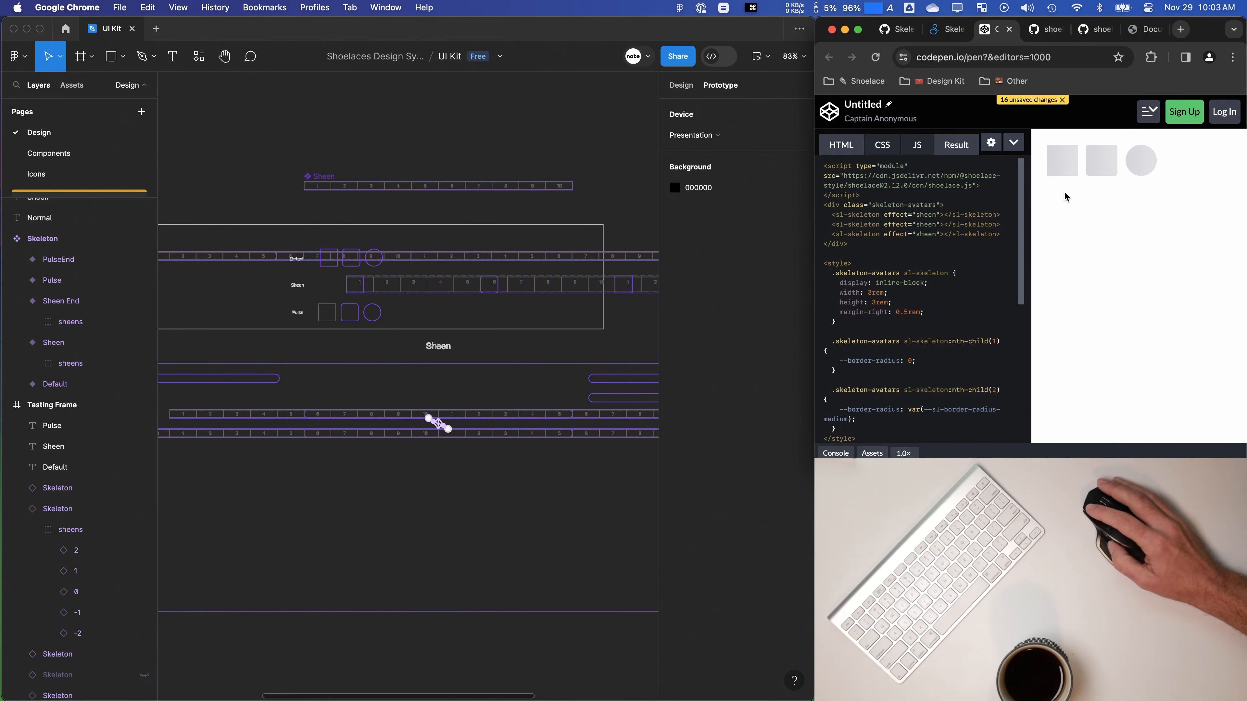
right_click(1047, 148)
left_click(1099, 392)
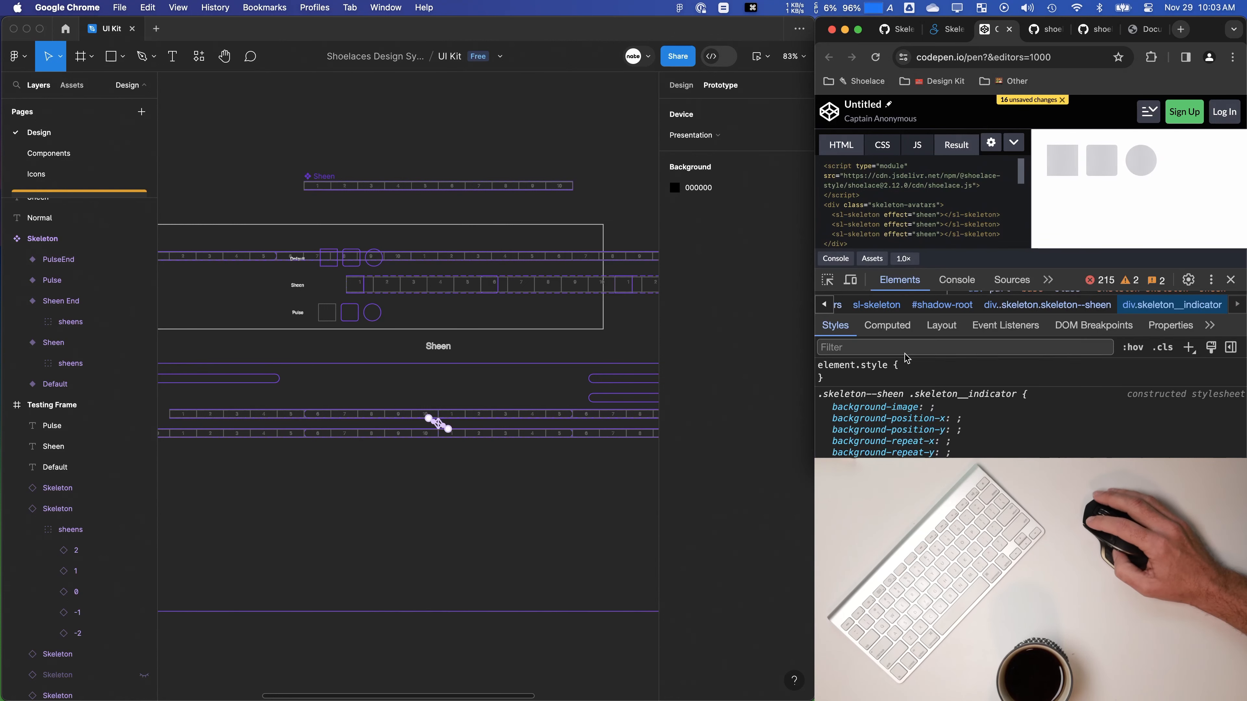
scroll(913, 388, "down", 5)
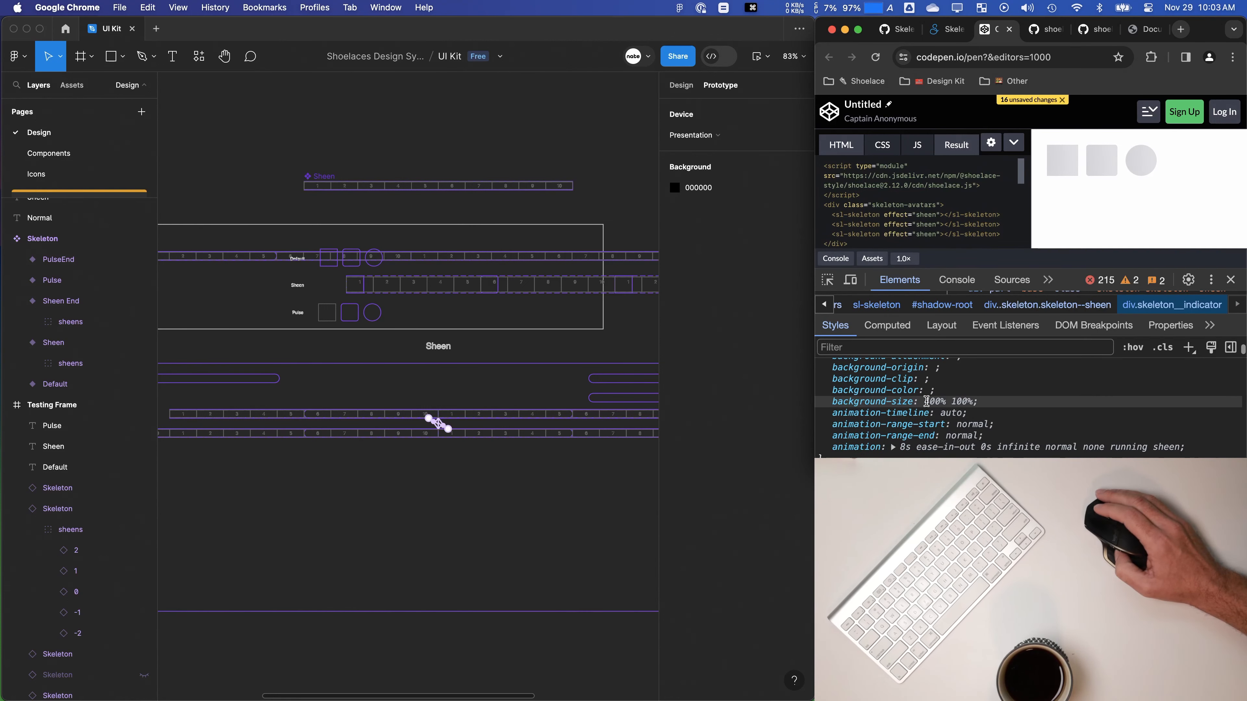
left_click(887, 325)
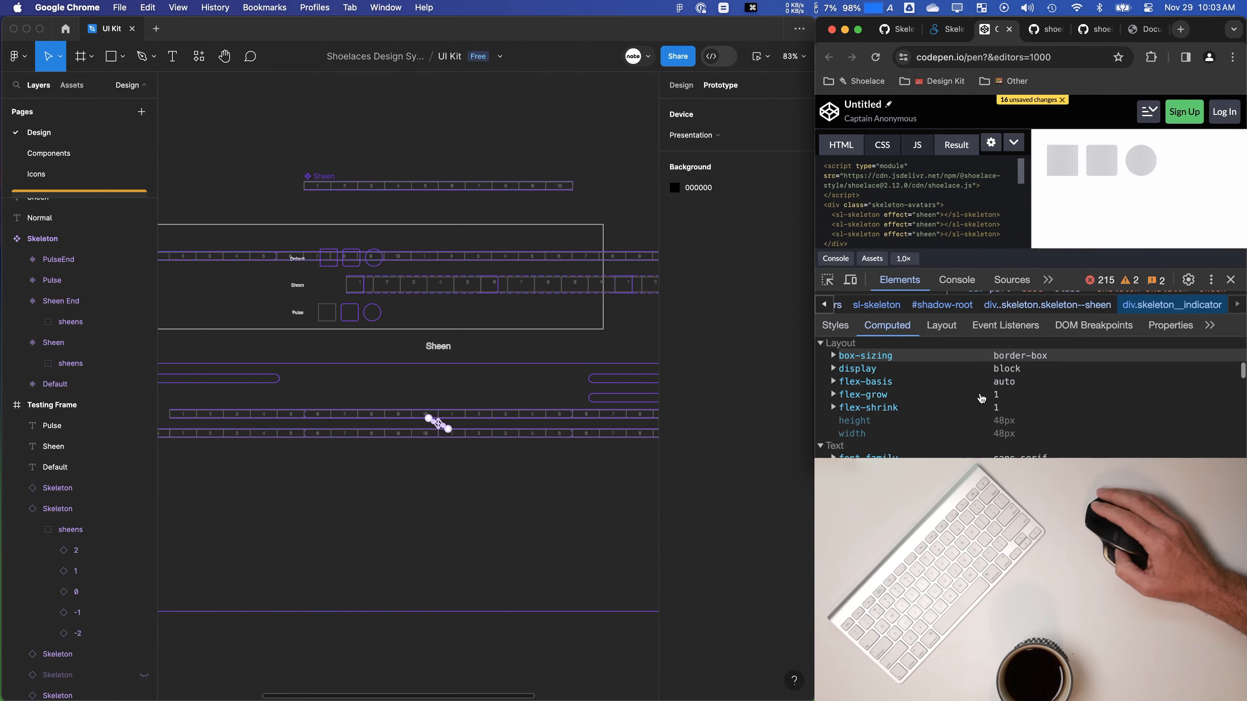
left_click(971, 360)
type("back")
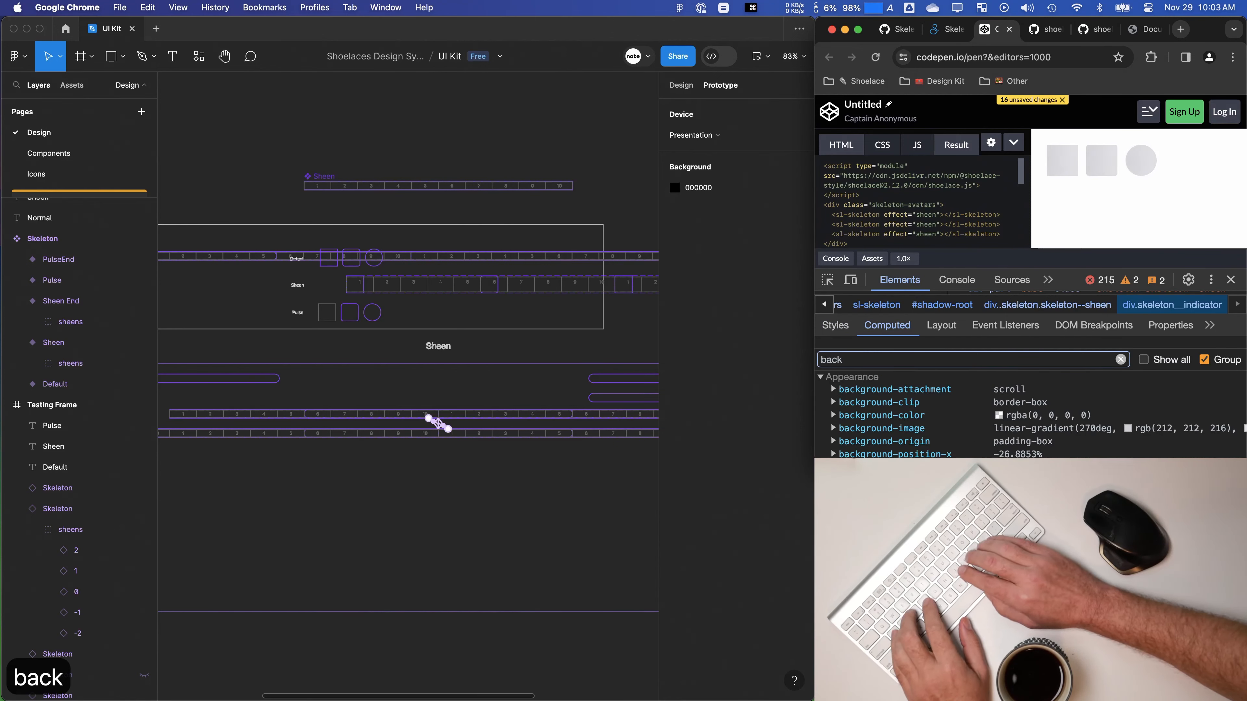
type("ground-s")
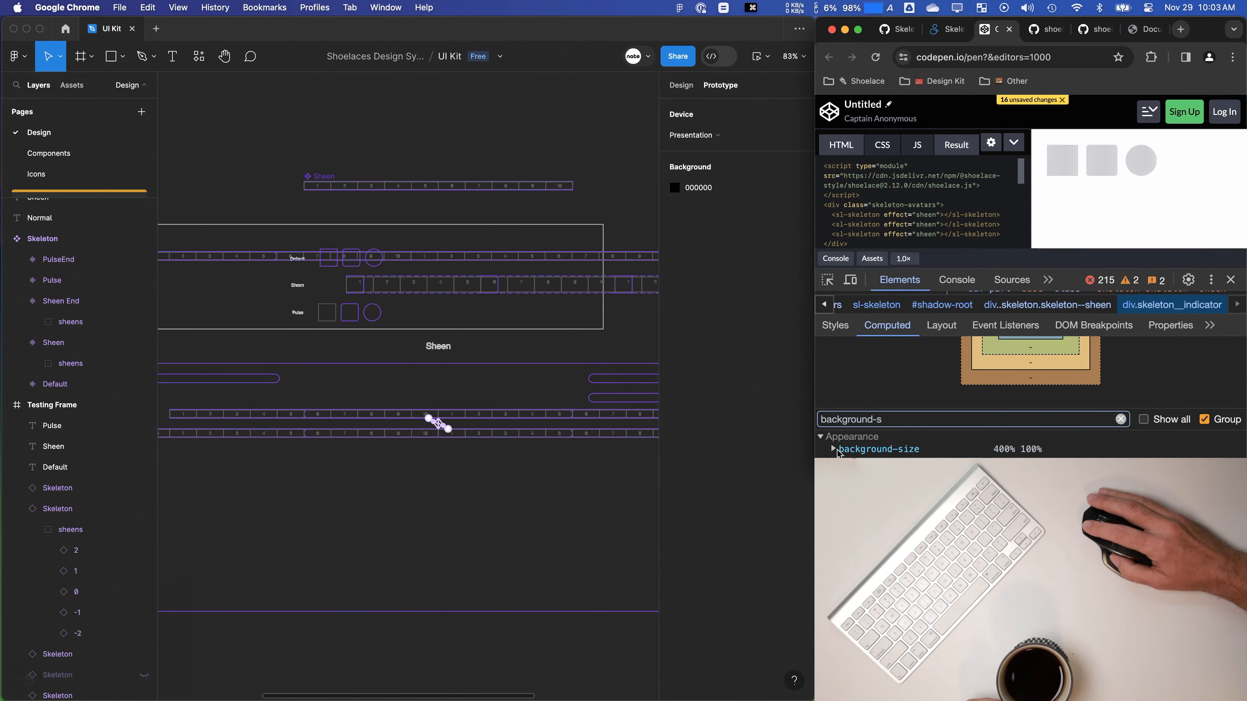
scroll(887, 441, "up", 1)
scroll(907, 389, "up", 3)
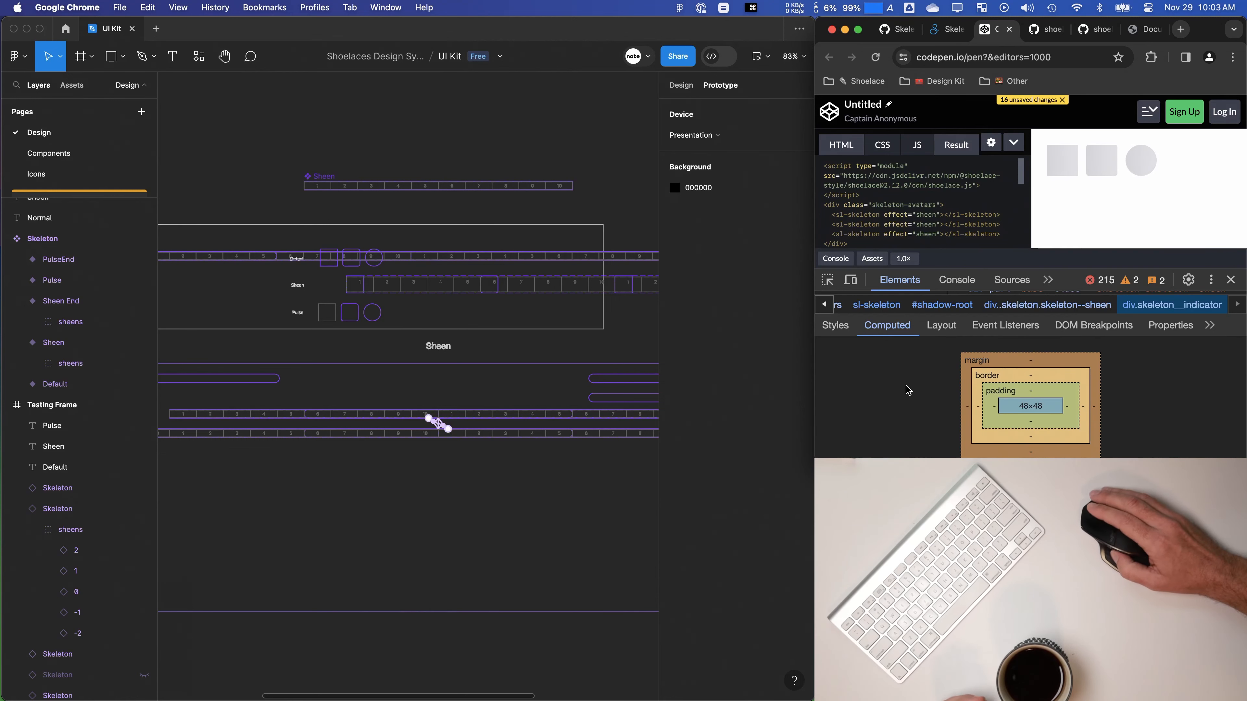
left_click(403, 155)
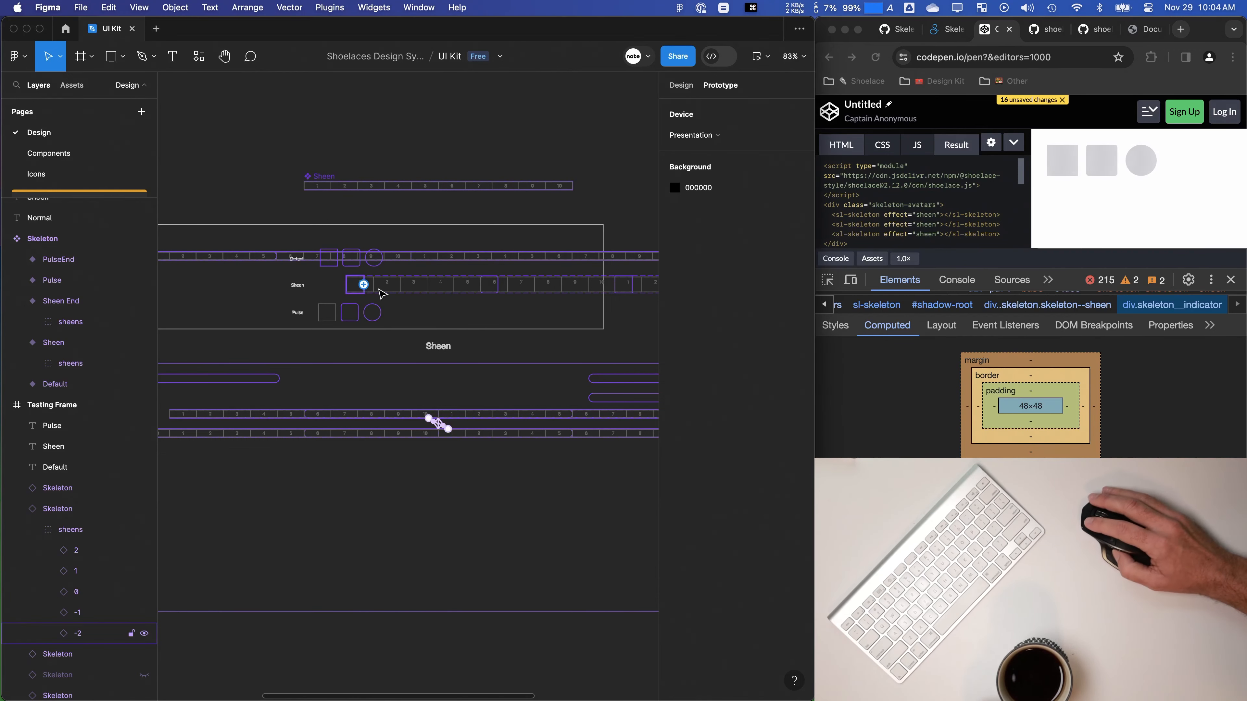
left_click(387, 286)
left_click(462, 130)
left_click(1213, 288)
left_click(1230, 280)
Step: Copy a sheen sl-skeleton element in the CodePen HTML and paste it on a new line below the skeleton-avatars div
left_click(885, 264)
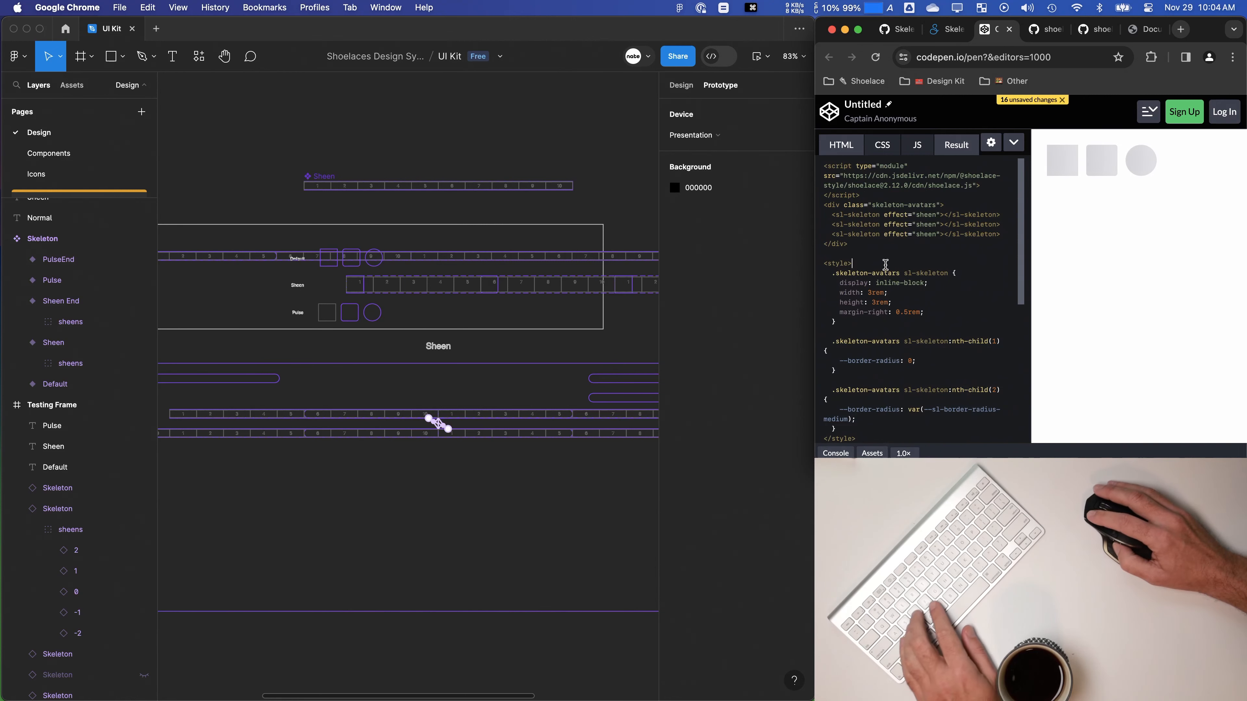
left_click_drag(1000, 232, 833, 234)
key("super+c")
key("Return")
key("super+v")
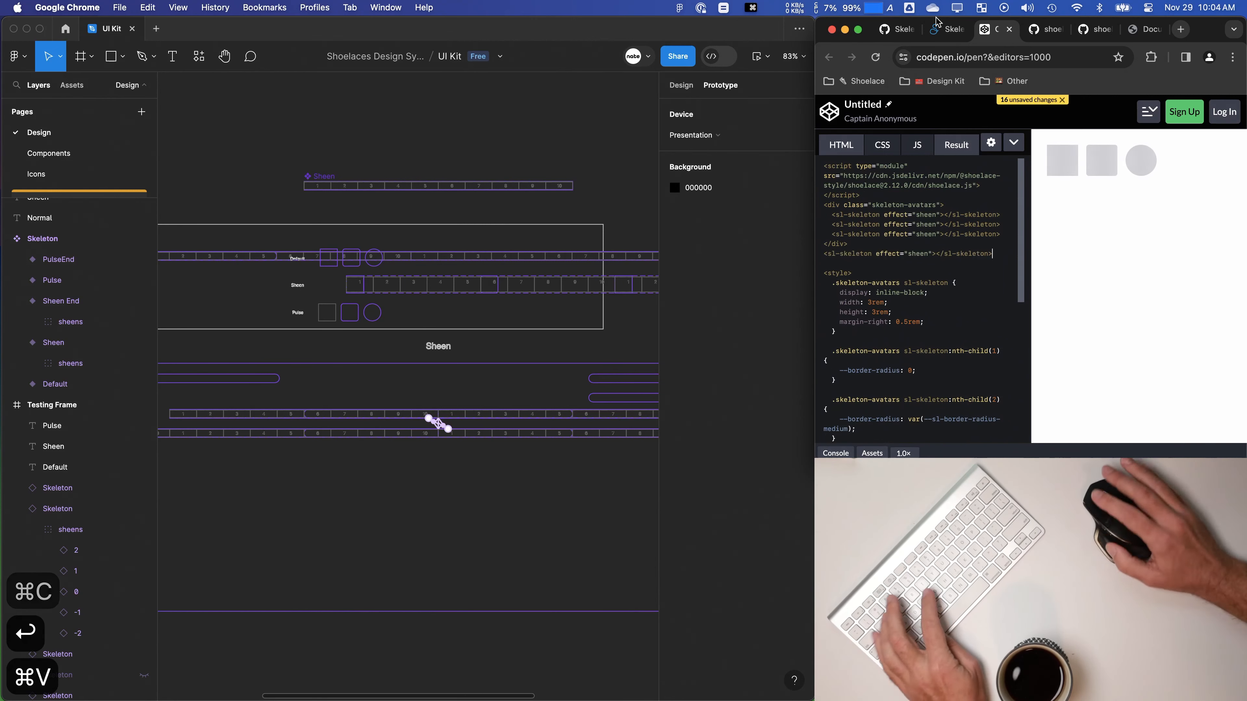
Step: Add an inline style of width:200px to the sheen skeleton below the avatars div
left_click(872, 253)
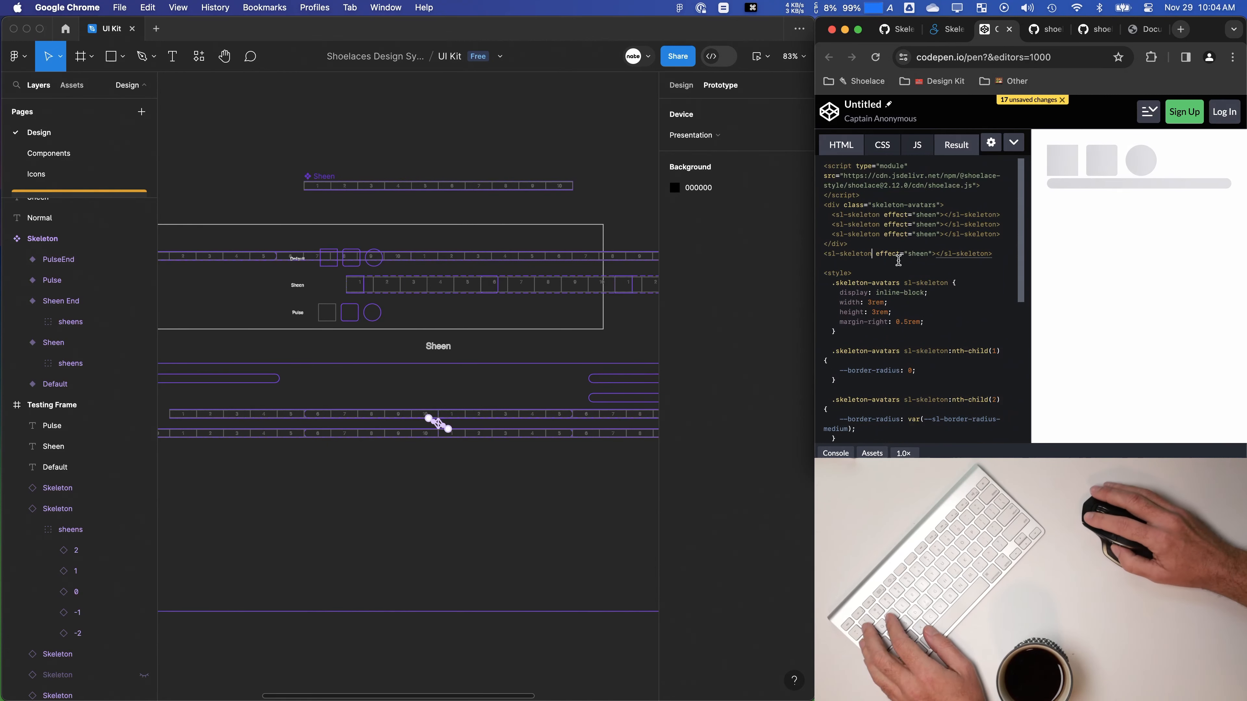
scroll(878, 344, "down", 1)
type("style")
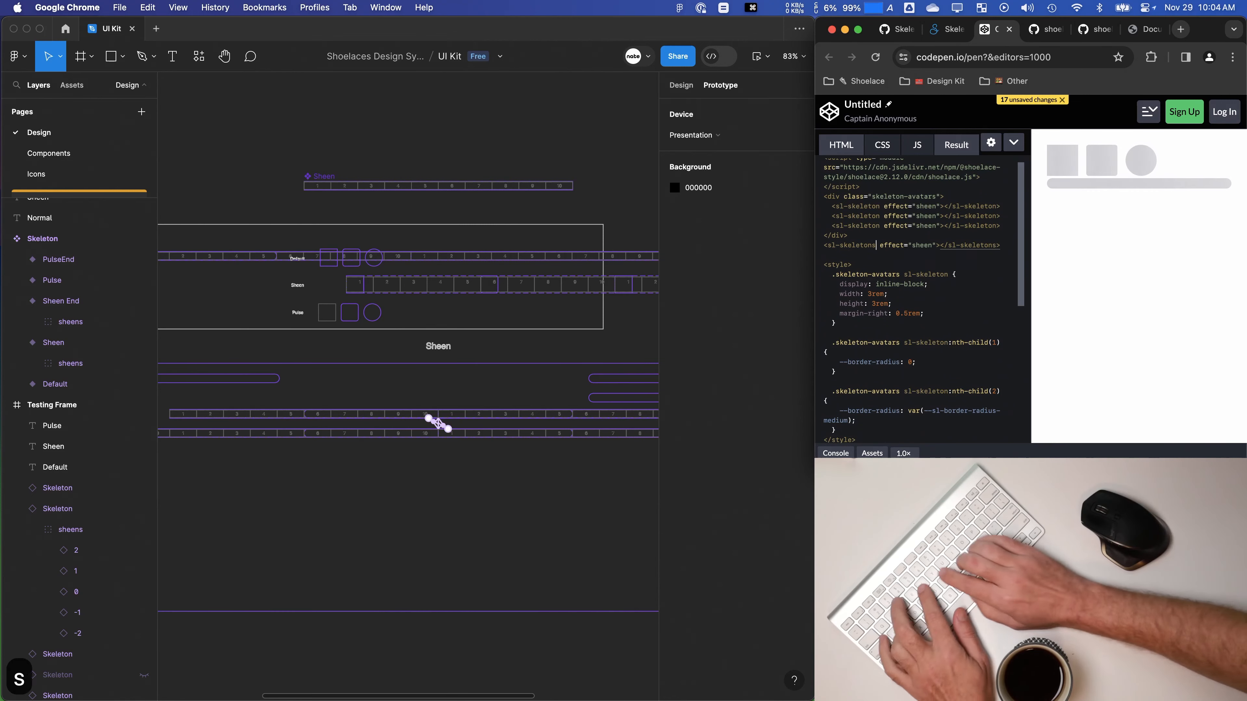
key("BackSpace")
key("BackSpace")
key("BackSpace")
key("BackSpace")
key("BackSpace")
type("style")
type("=\"width")
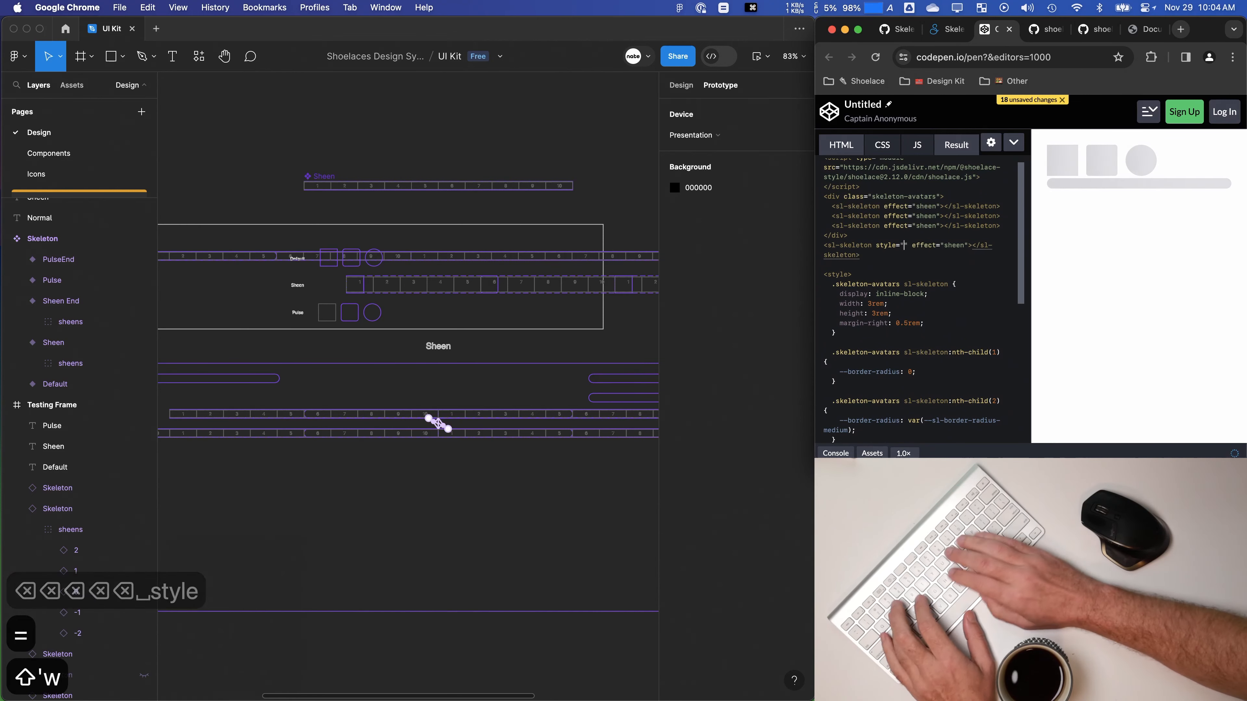
type(":2009")
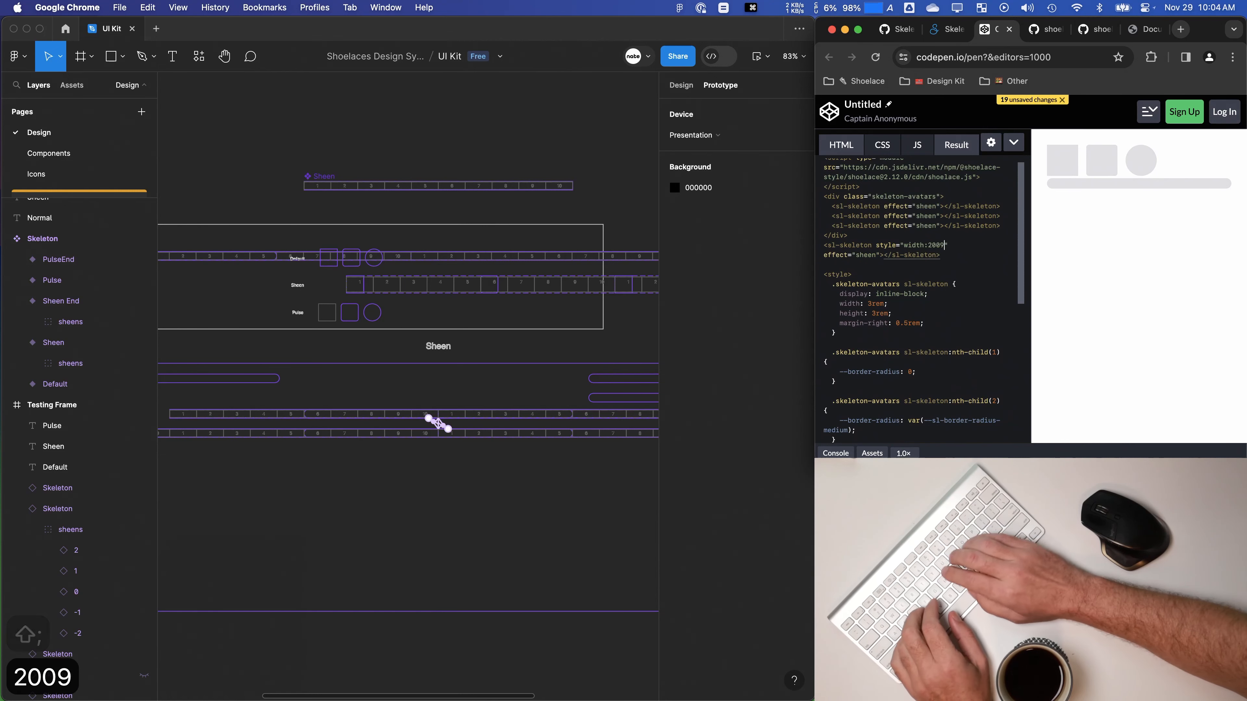
key("BackSpace")
type("px")
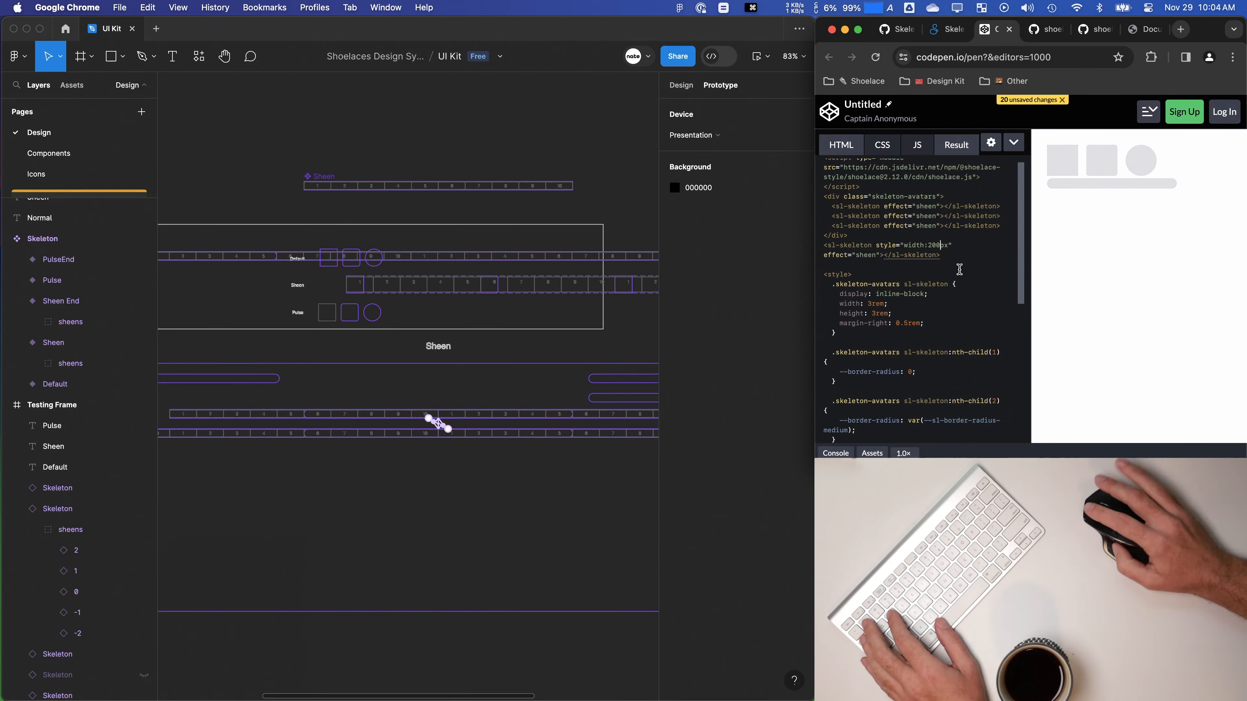
Step: Set the added skeleton's inline width to 160px and enlarge the page to compare it with the avatars
key("BackSpace")
key("BackSpace")
key("BackSpace")
type("190")
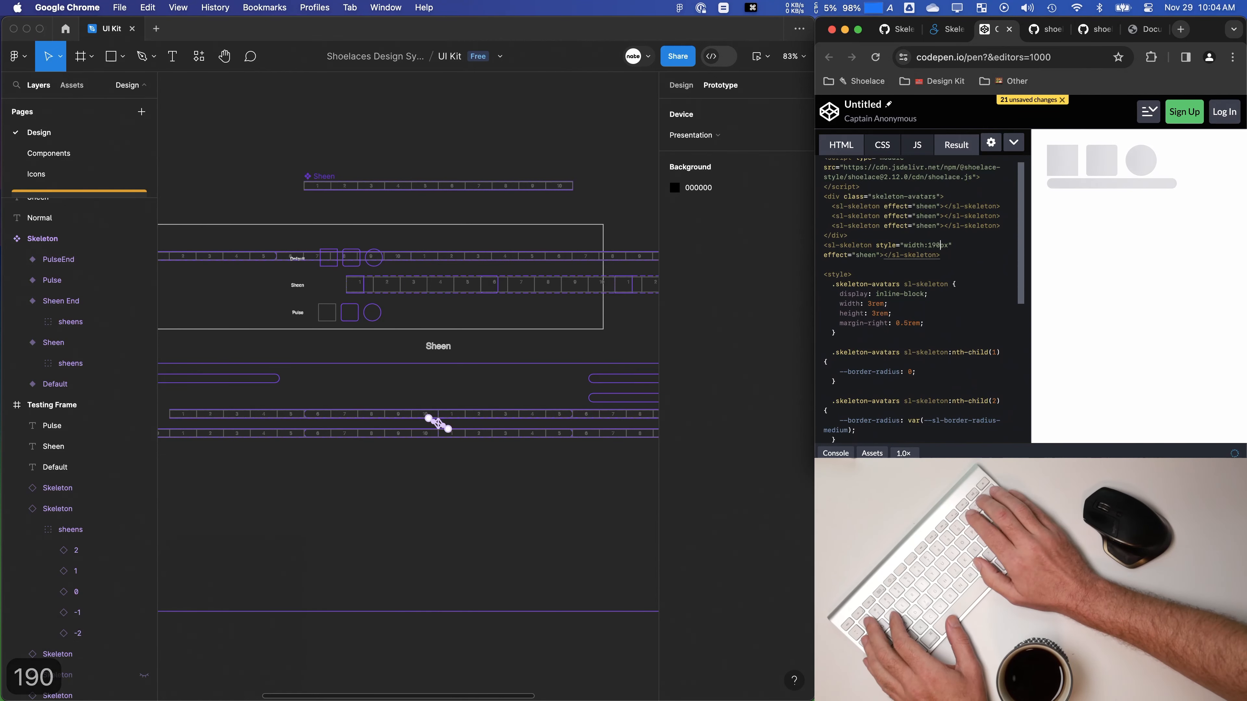
key("BackSpace")
key("BackSpace")
type("60")
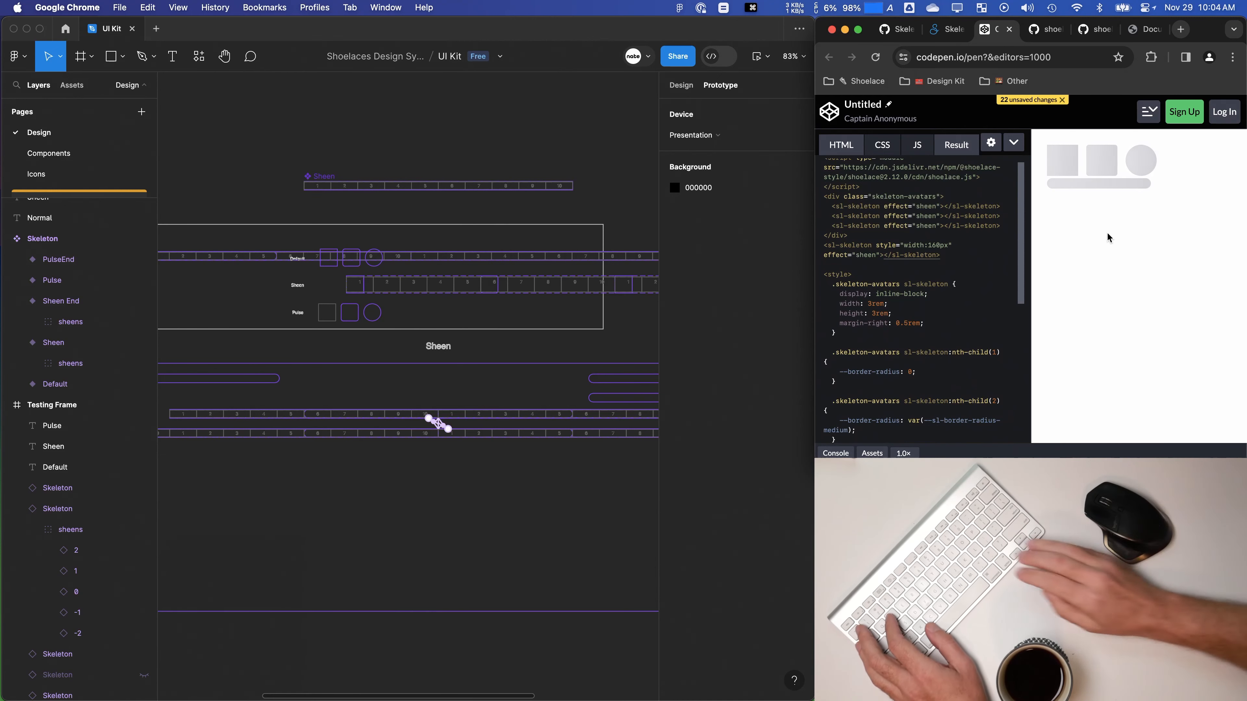
key("super+equal")
key("super+equal")
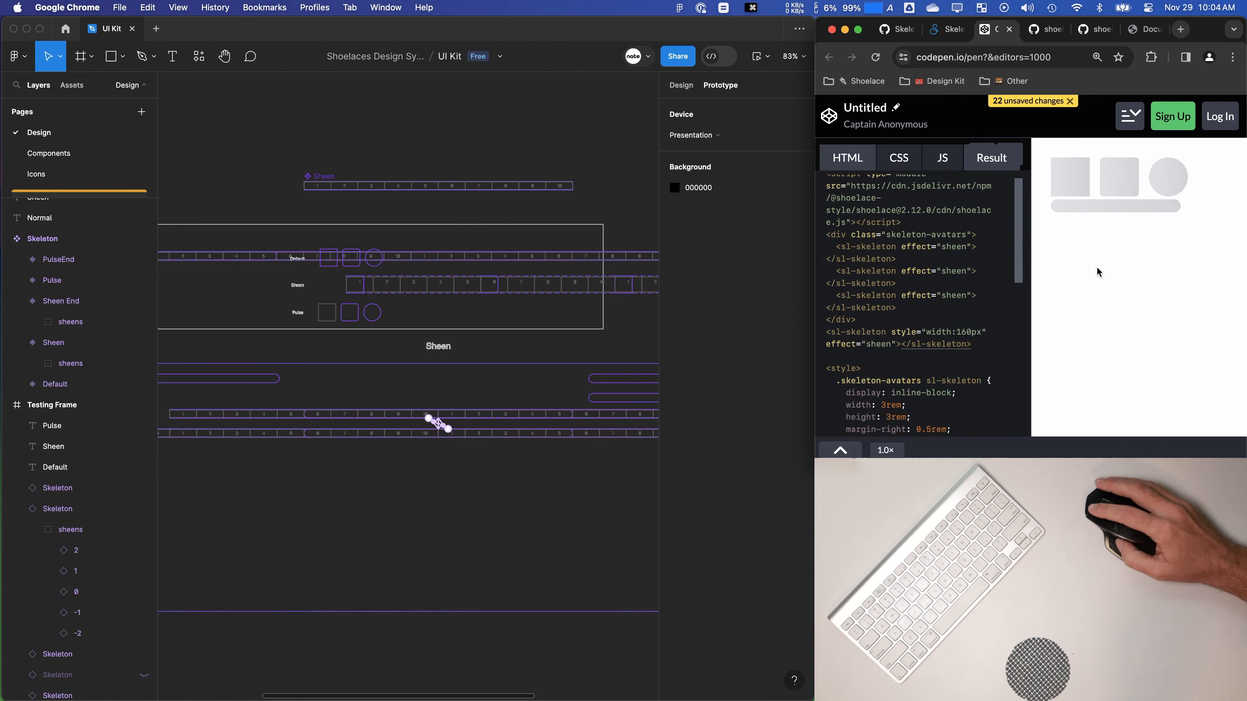
Step: Back in Figma, hide outlines, move the isolated Sheen avatar toward its label and duplicate it into a row of three
left_click(316, 136)
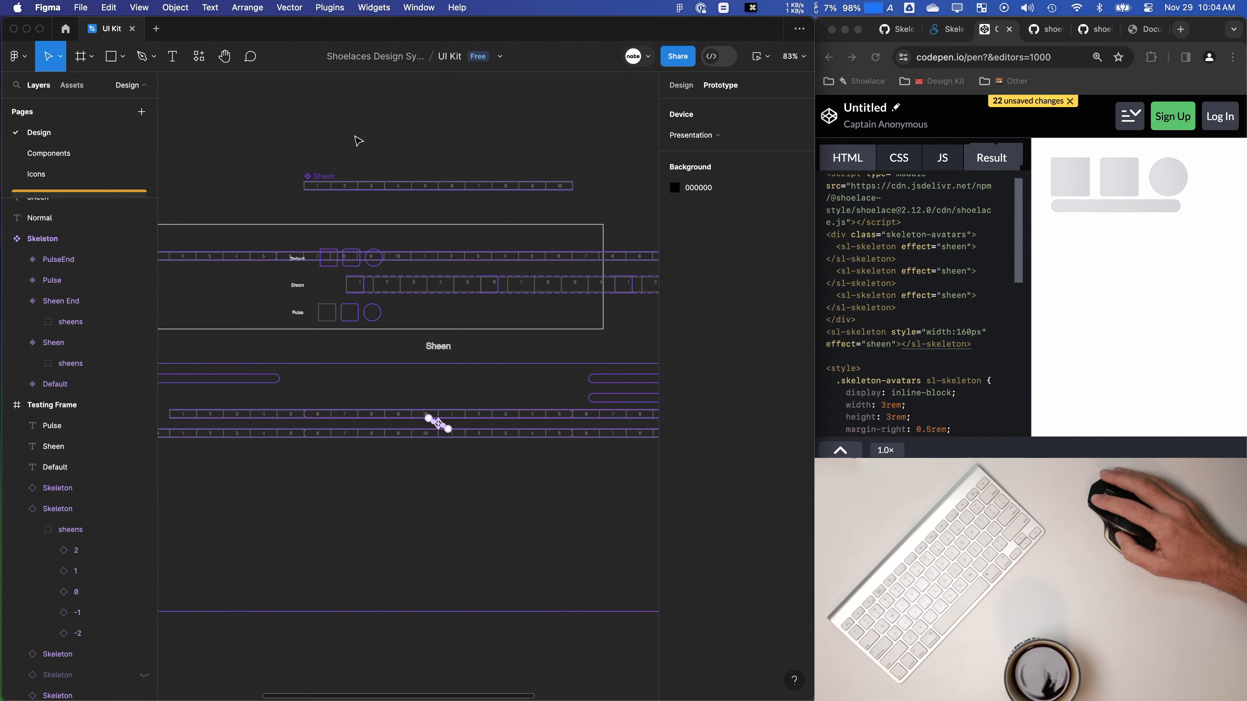
key("super+y")
left_click(490, 283)
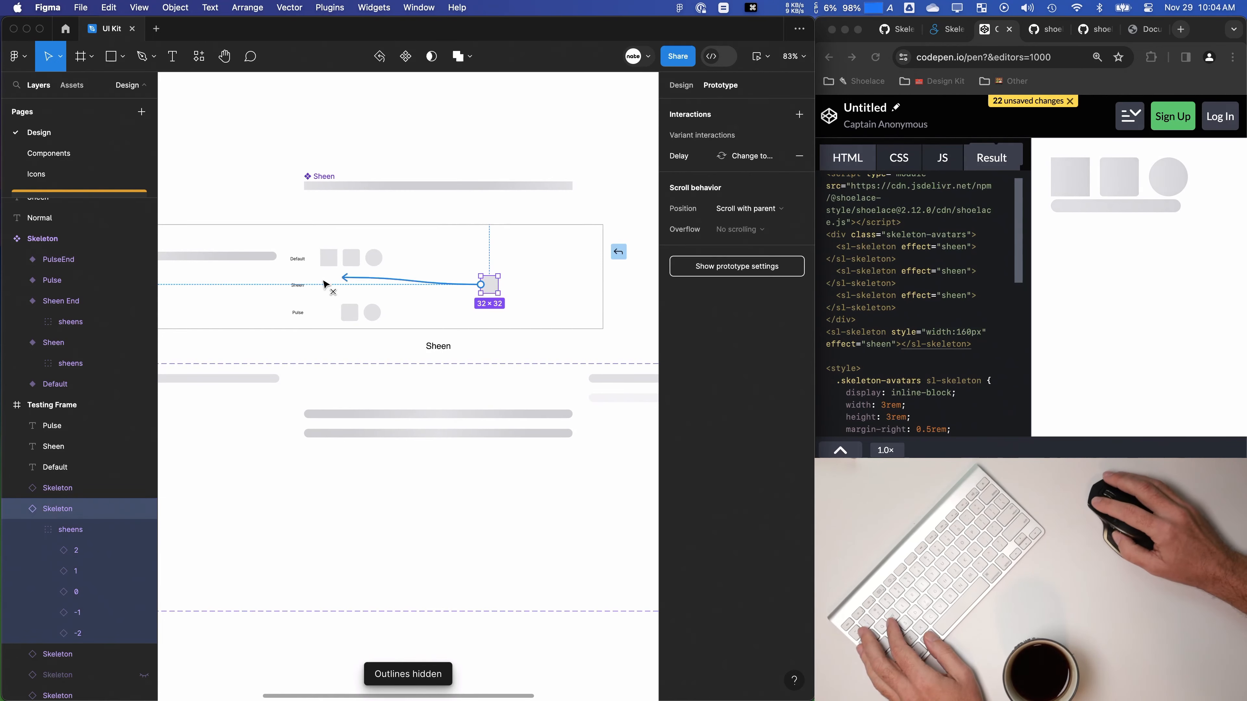
key("super+z")
key("shift+e")
left_click_drag(489, 287, 421, 280)
scroll(326, 292, "up", 5)
left_click(374, 283)
left_click(329, 281)
Step: Delete the Pulse label with its avatars and place a copy of the 500-wide Sheen bar below the Sheen avatars
left_click_drag(490, 340, 250, 334)
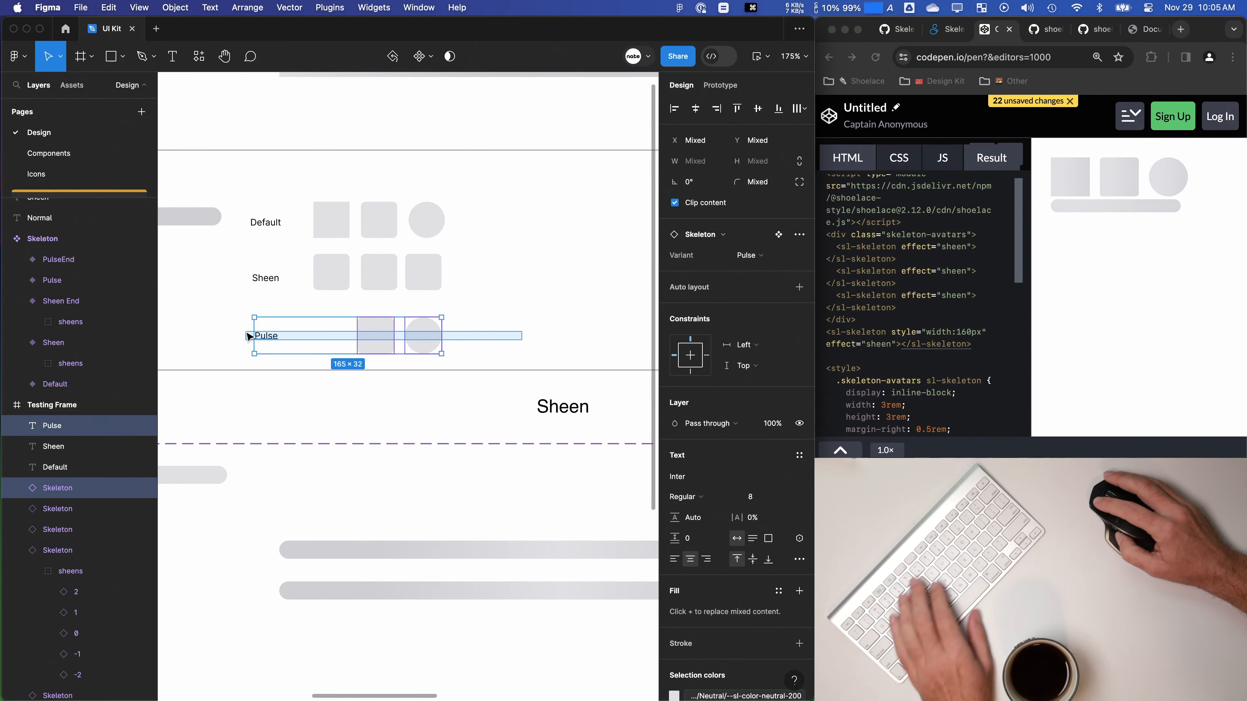
key("BackSpace")
scroll(271, 320, "down", 3)
left_click_drag(203, 150, 570, 267)
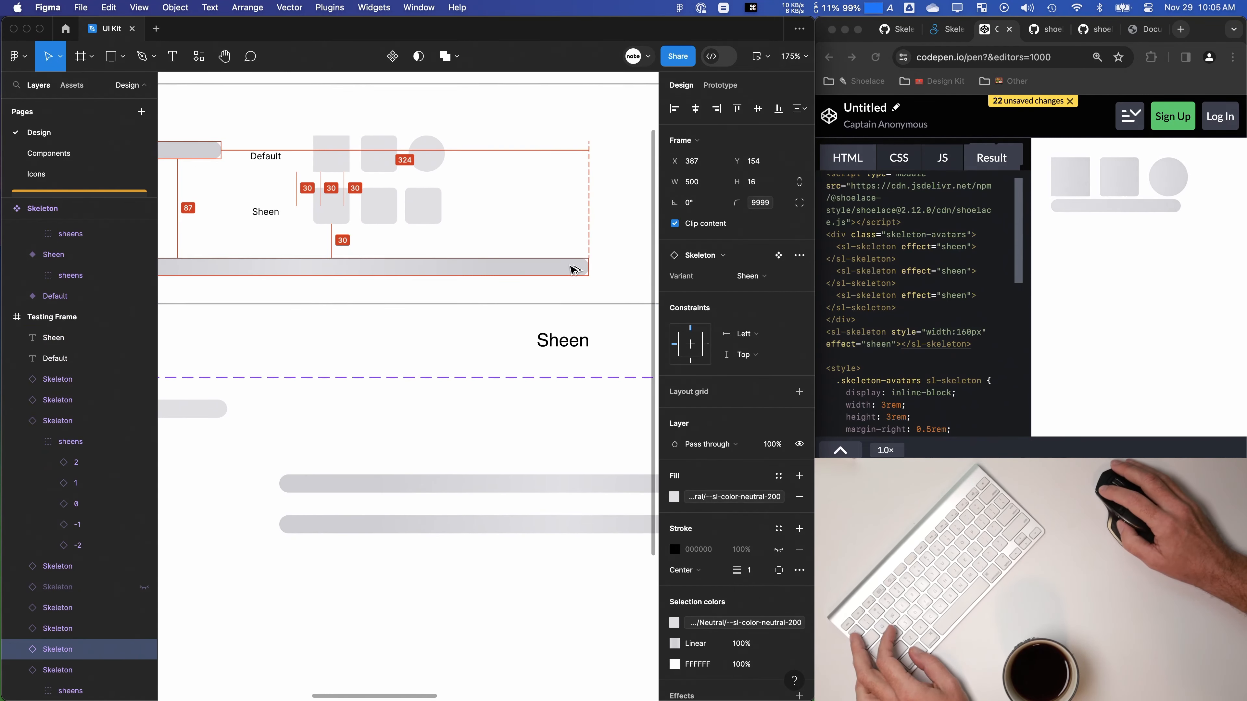
Step: Set the copied Sheen bar's width to 113 and line it up directly beneath the three Sheen avatars
left_click(343, 207)
left_click(378, 207, "shift")
left_click(421, 204, "shift")
left_click(507, 270)
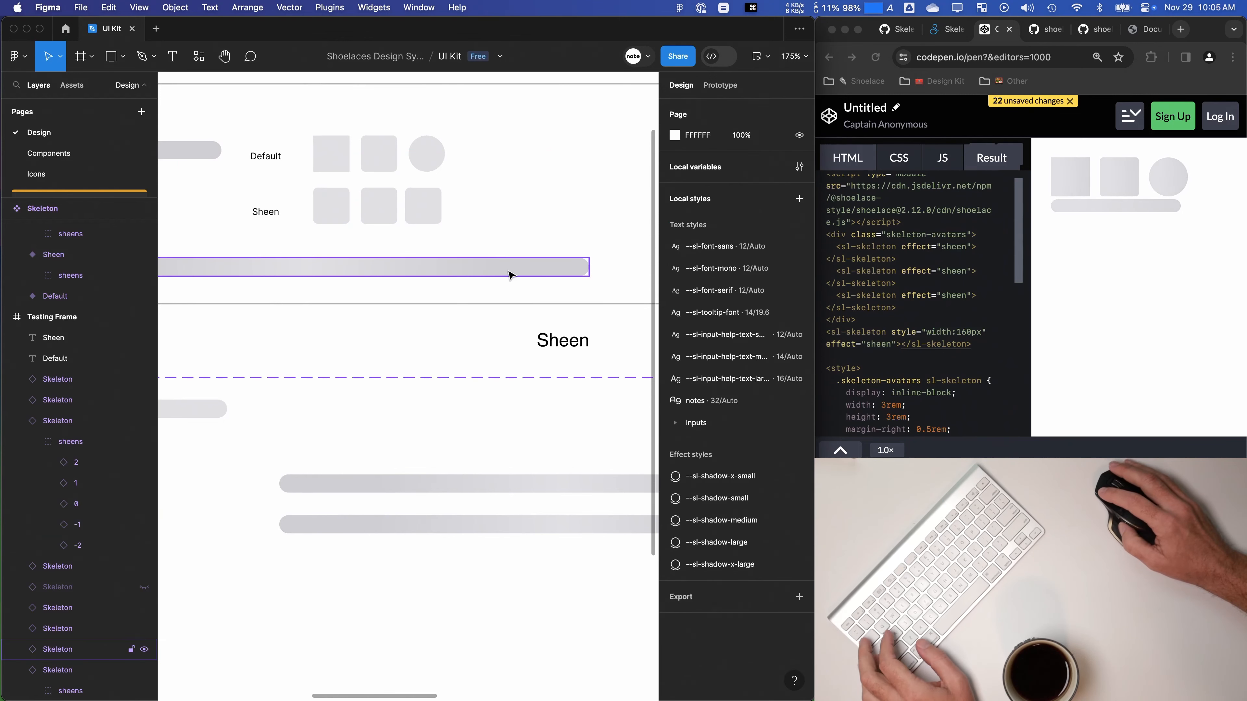
type("113")
key("Tab")
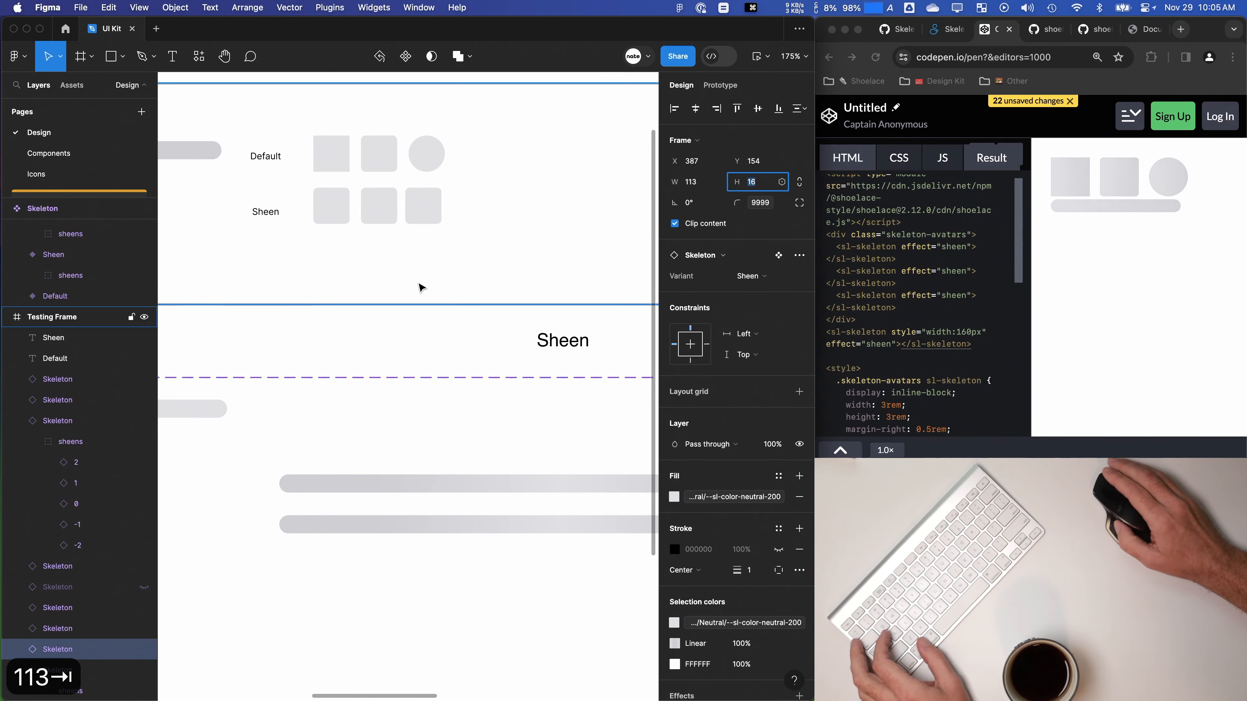
scroll(421, 287, "down", 5)
left_click(531, 255)
scroll(413, 273, "up", 5)
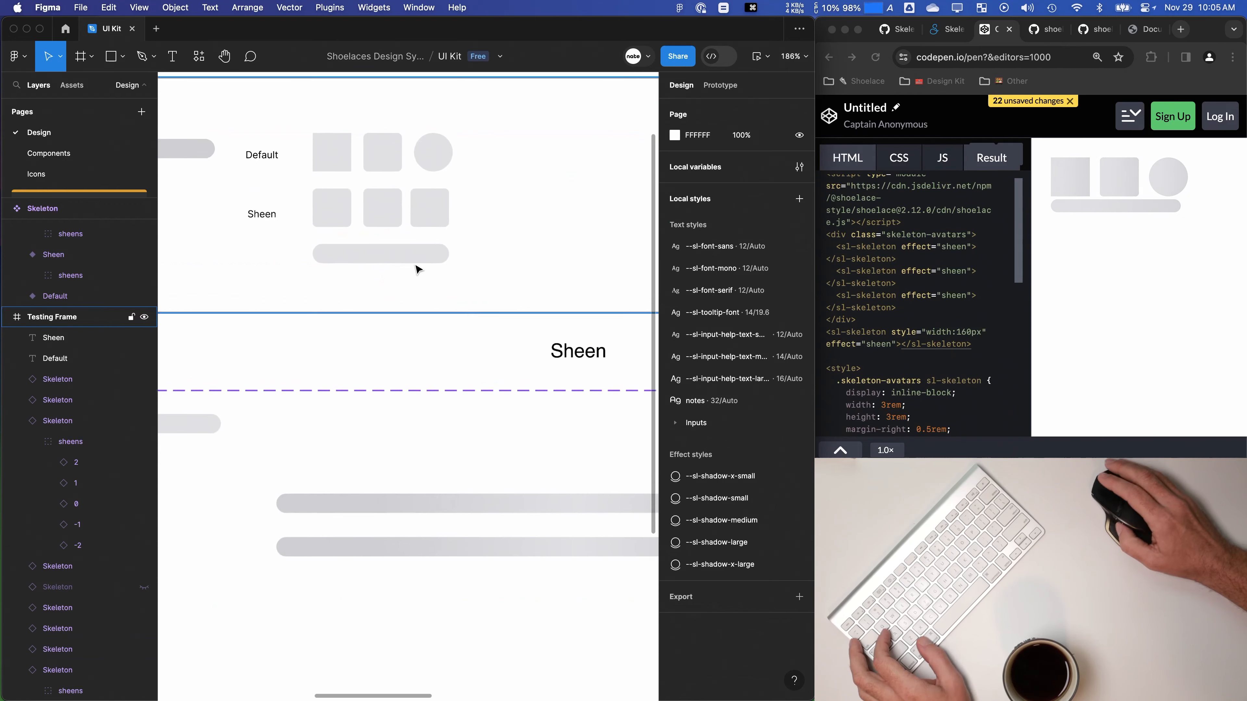
Step: Set the middle Sheen avatar's corner radius to 0
left_click(393, 213)
left_click(769, 200)
key("BackSpace")
type("0")
key("Return")
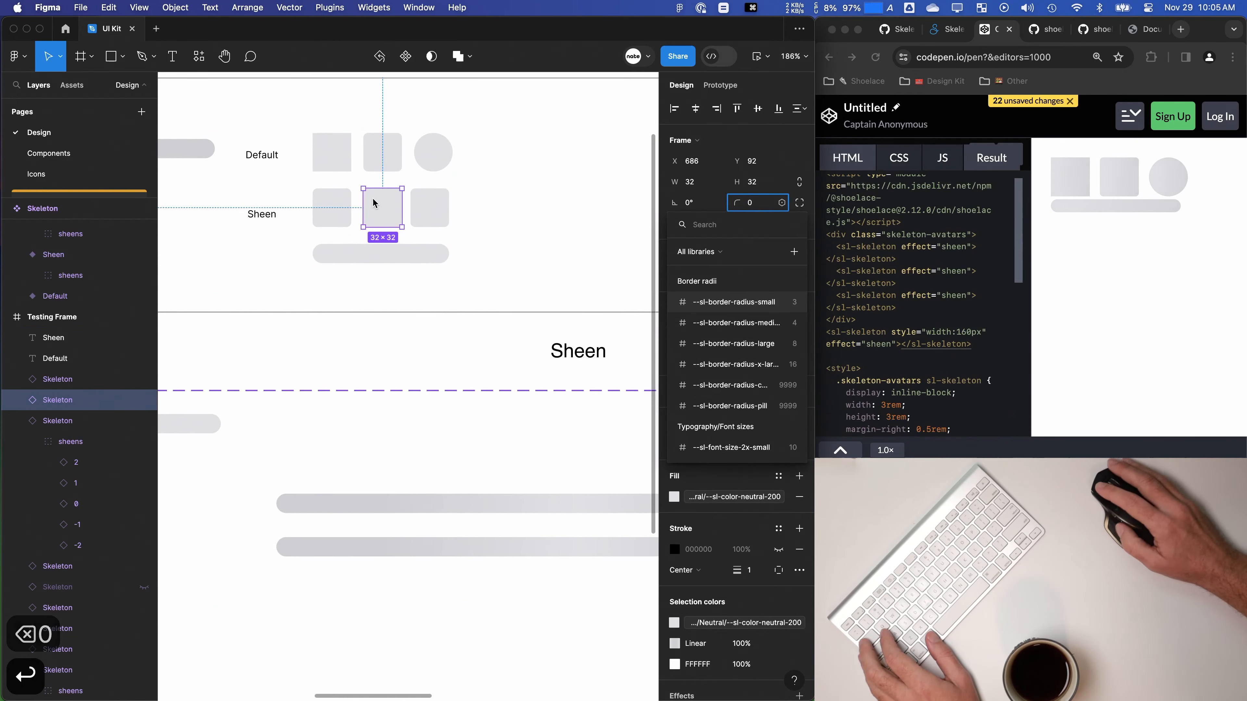
left_click(783, 203)
left_click(765, 400)
key("super+z")
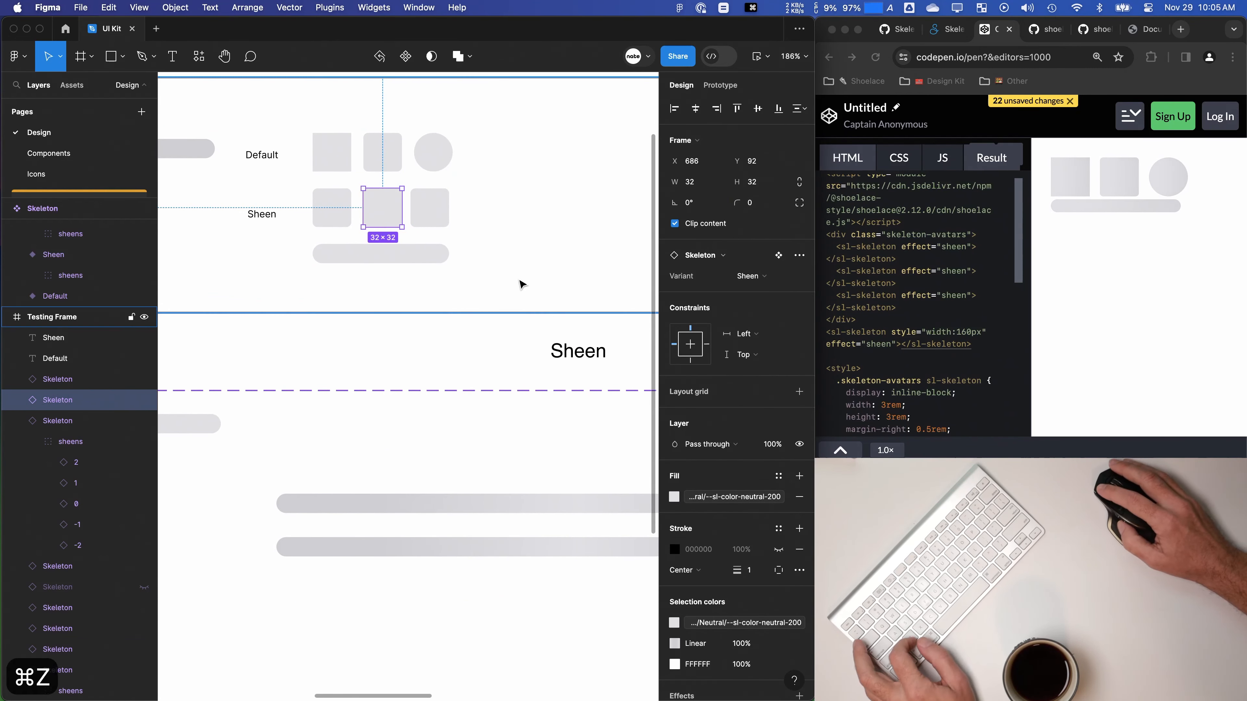
Step: Apply the 9999 circle border-radius variable to the third Sheen avatar
left_click(430, 208)
left_click(760, 204)
left_click(778, 391)
left_click(402, 256)
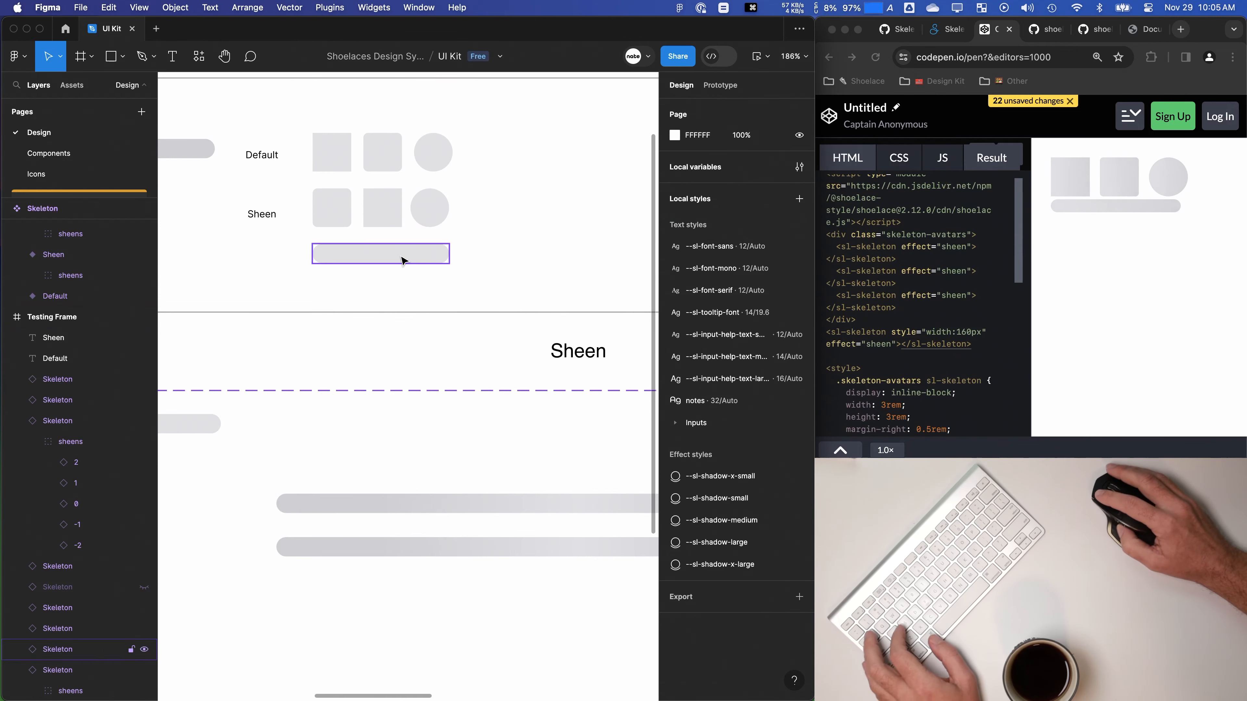
Step: Delete the original 500-wide Sheen bar beside the avatar rows in the Testing Frame
left_click(532, 263)
scroll(378, 257, "up", 3)
left_click_drag(379, 256, 447, 308)
scroll(447, 308, "down", 2)
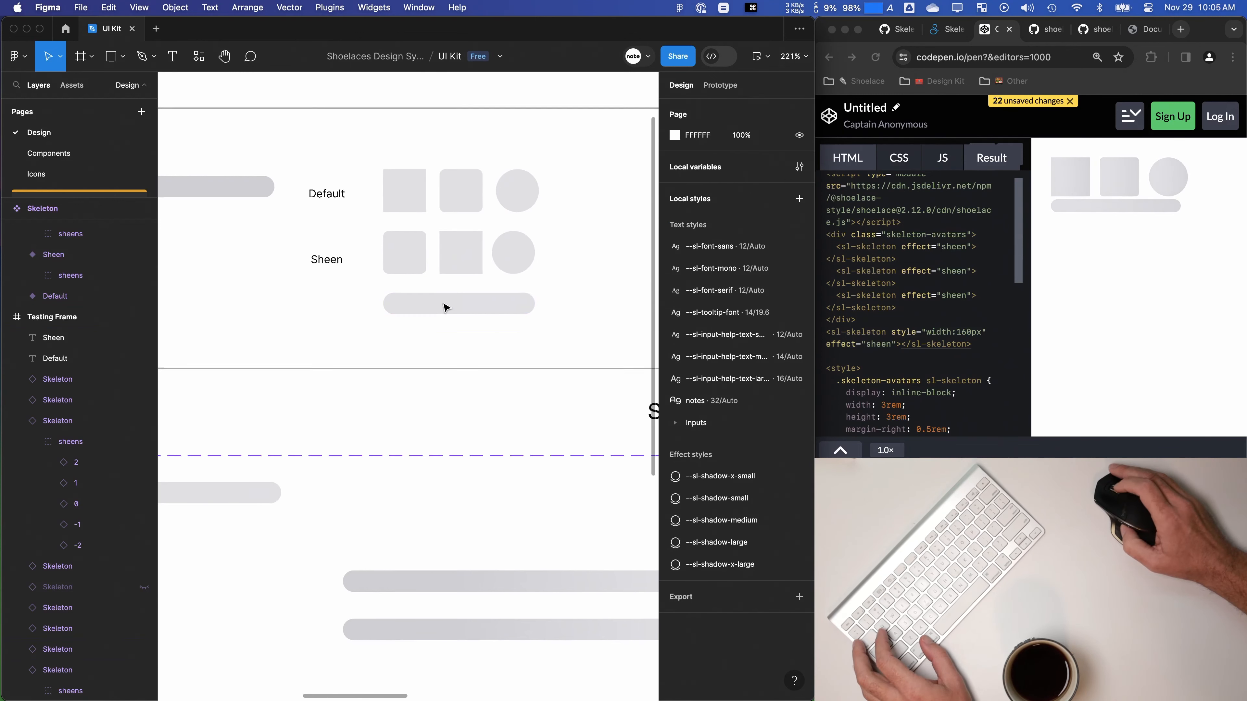
scroll(515, 270, "down", 3)
left_click(326, 223)
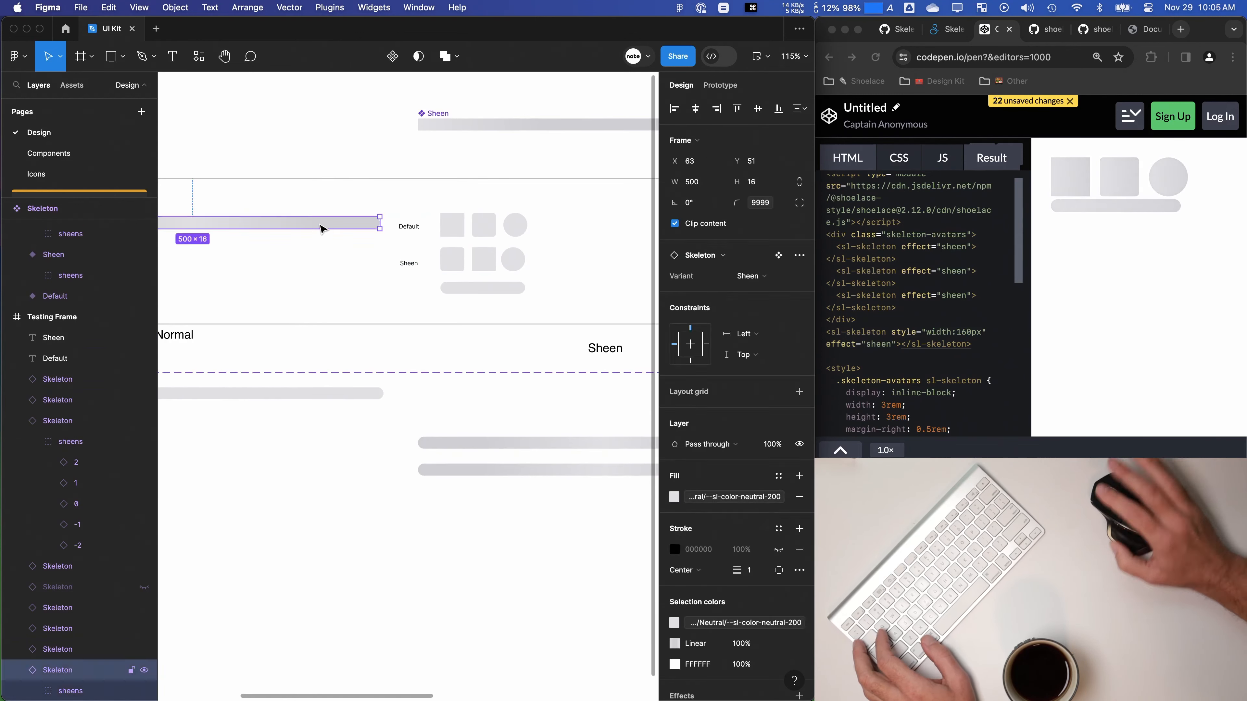
key("BackSpace")
scroll(368, 211, "down", 4)
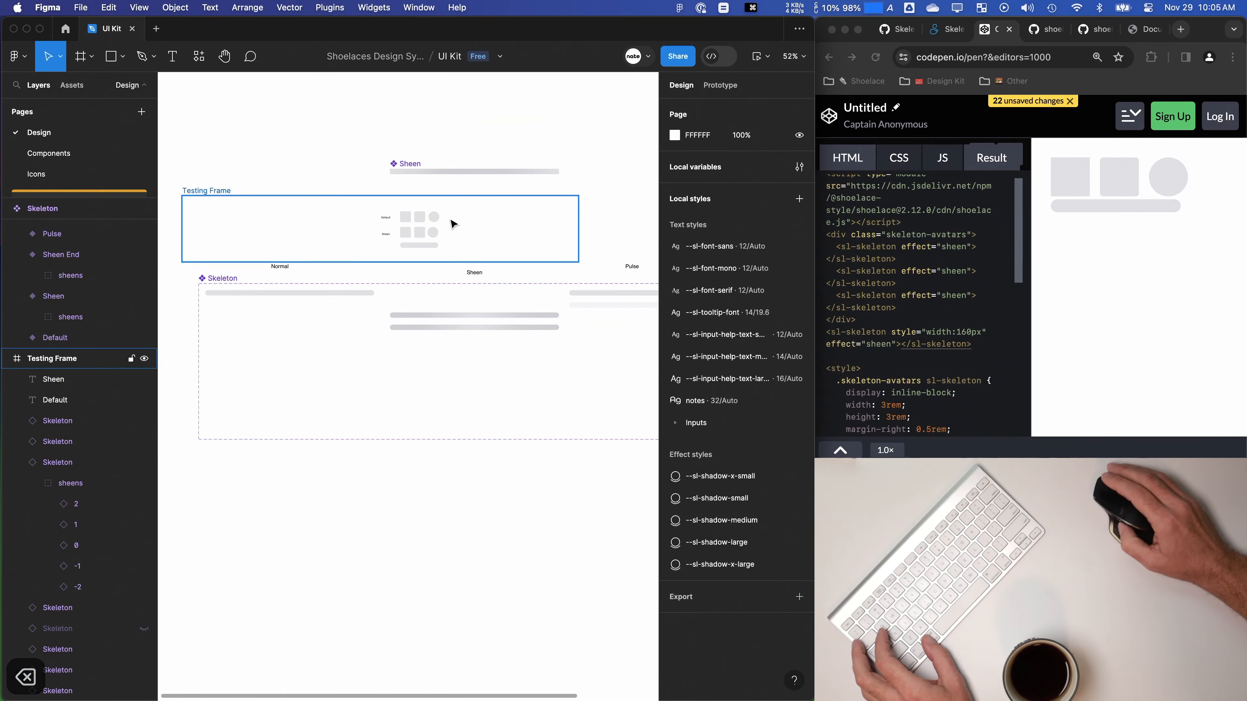
Step: Move the avatar rows and labels to the Testing Frame's left side and trim the frame around them
left_click(183, 207)
left_click_drag(223, 198, 219, 199)
left_click_drag(402, 203, 488, 254)
left_click_drag(457, 231, 426, 230)
left_click(269, 192)
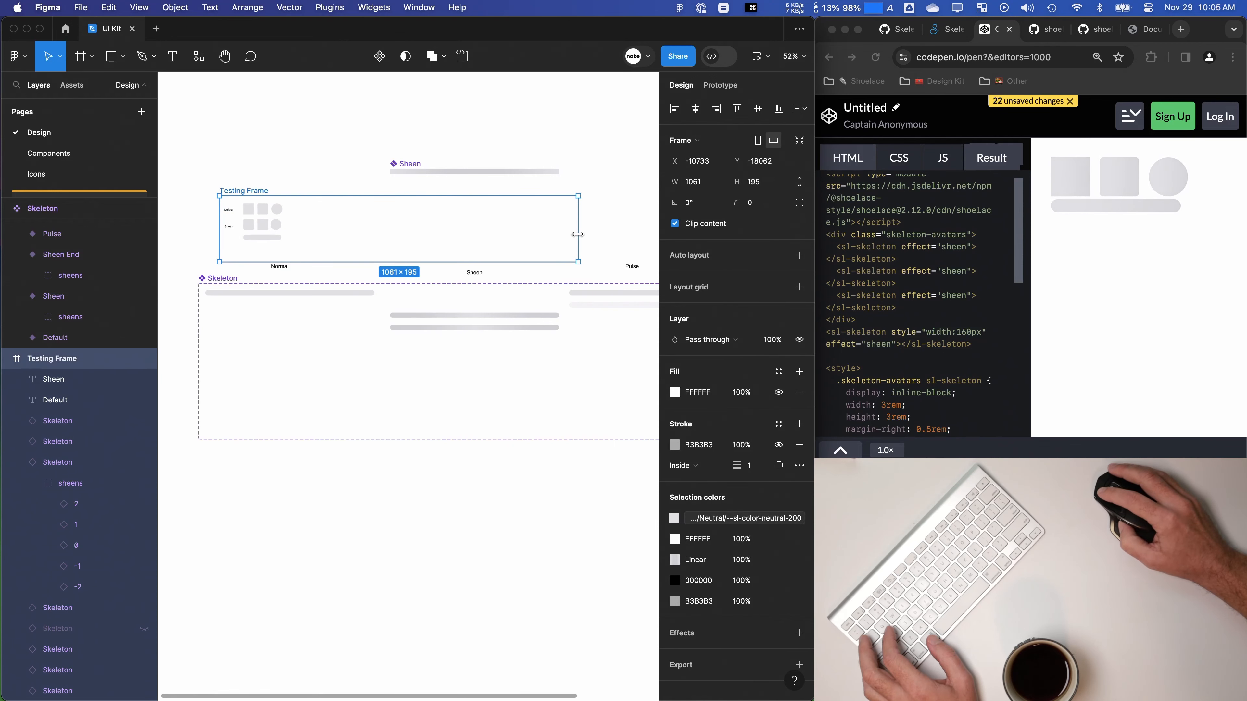
Step: Uncover and enlarge the inline prototype preview, restart it to watch the Sheen animation, and close it
left_click(262, 226)
scroll(223, 212, "up", 6)
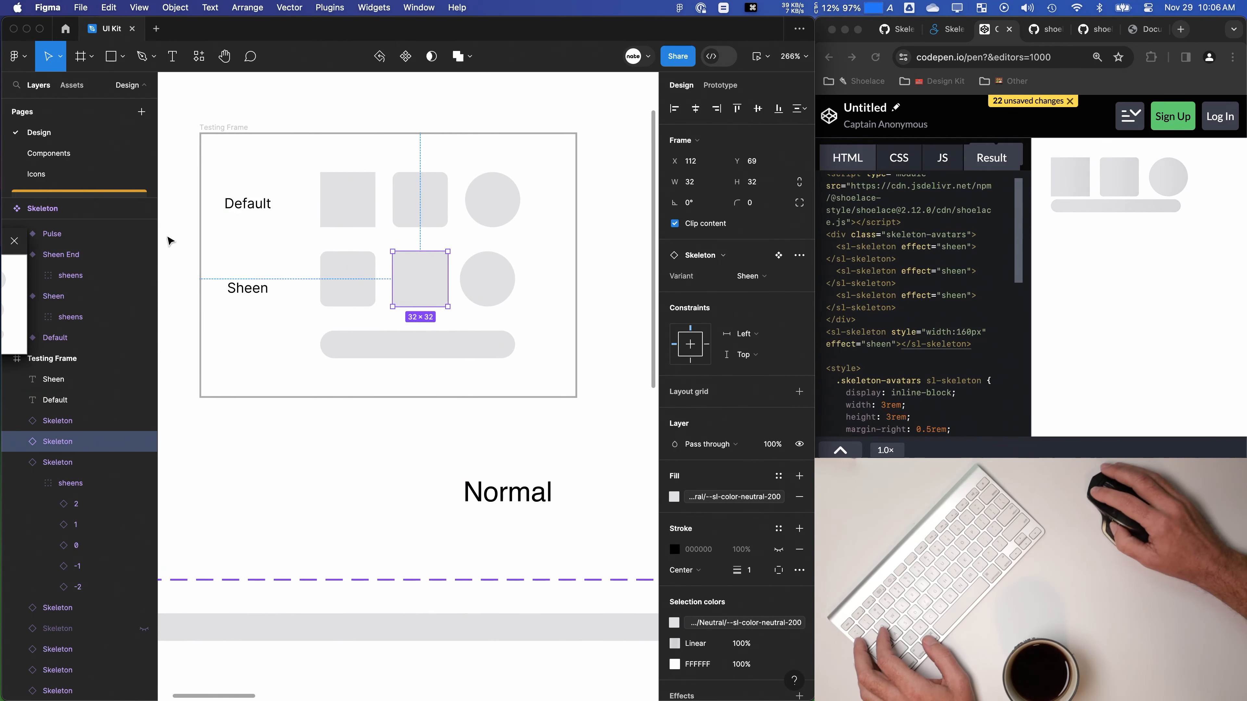
left_click_drag(3, 254, 37, 244)
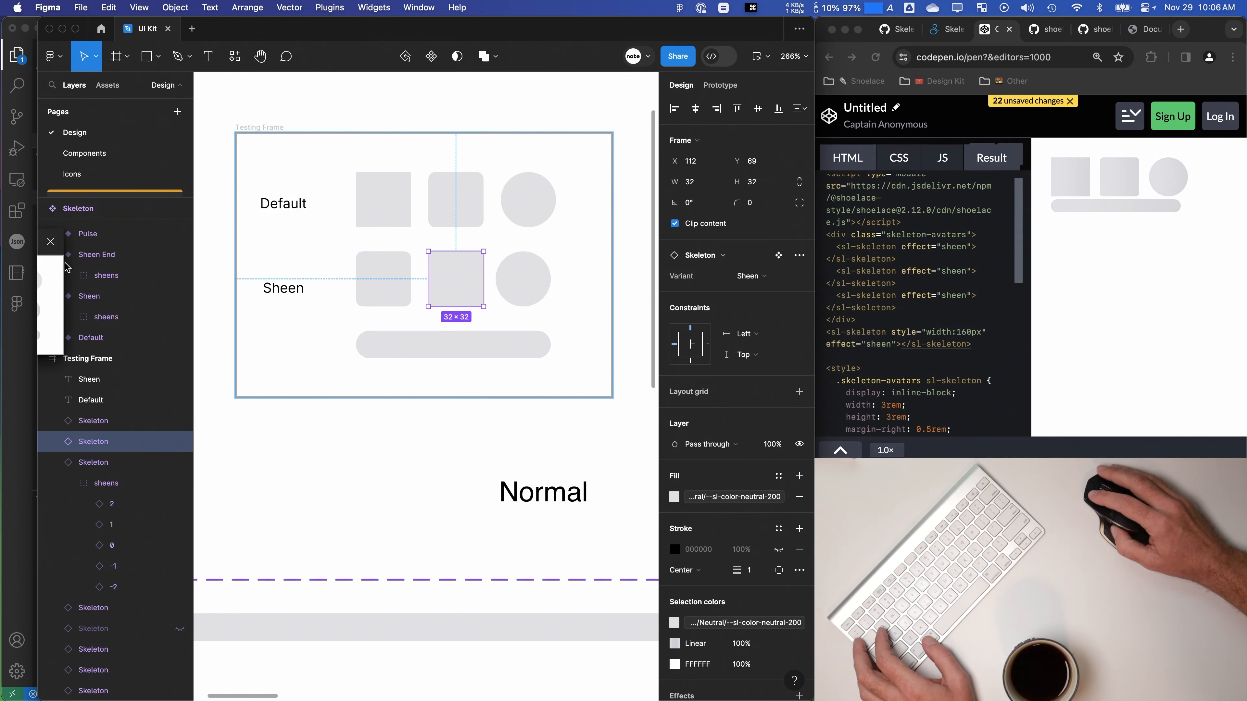
left_click_drag(68, 266, 280, 148)
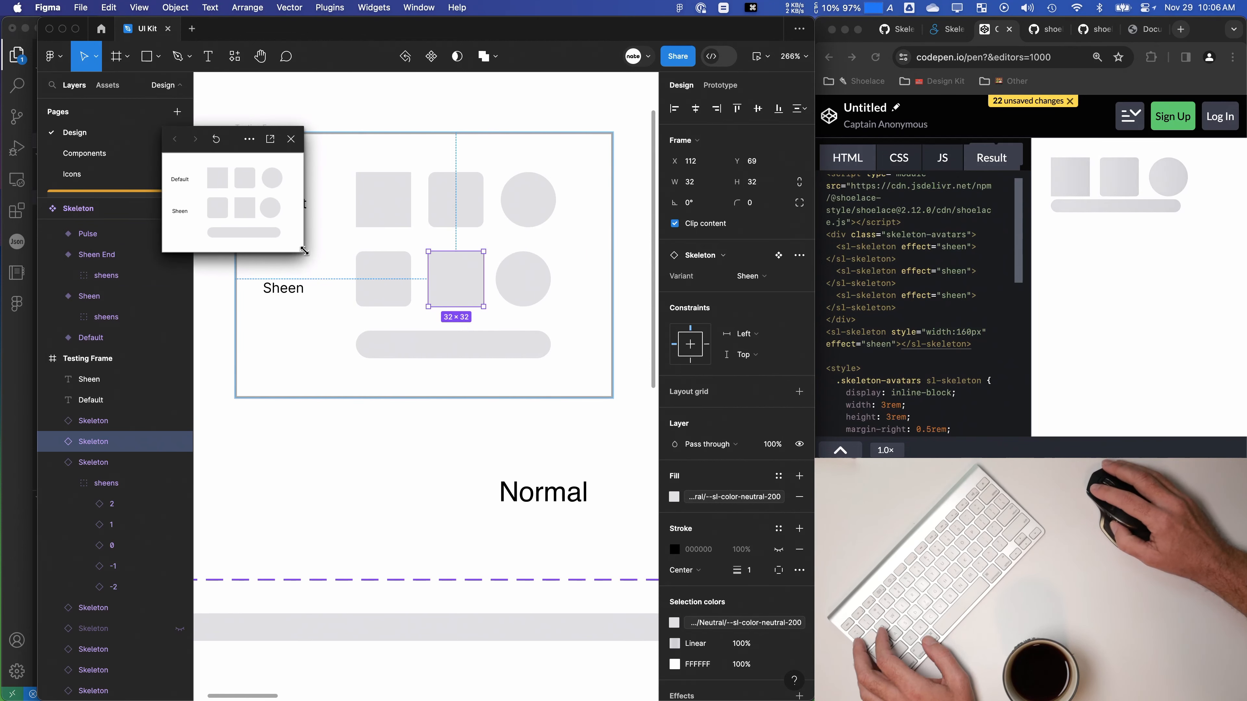
left_click_drag(305, 251, 760, 573)
left_click_drag(472, 134, 390, 117)
left_click(135, 124)
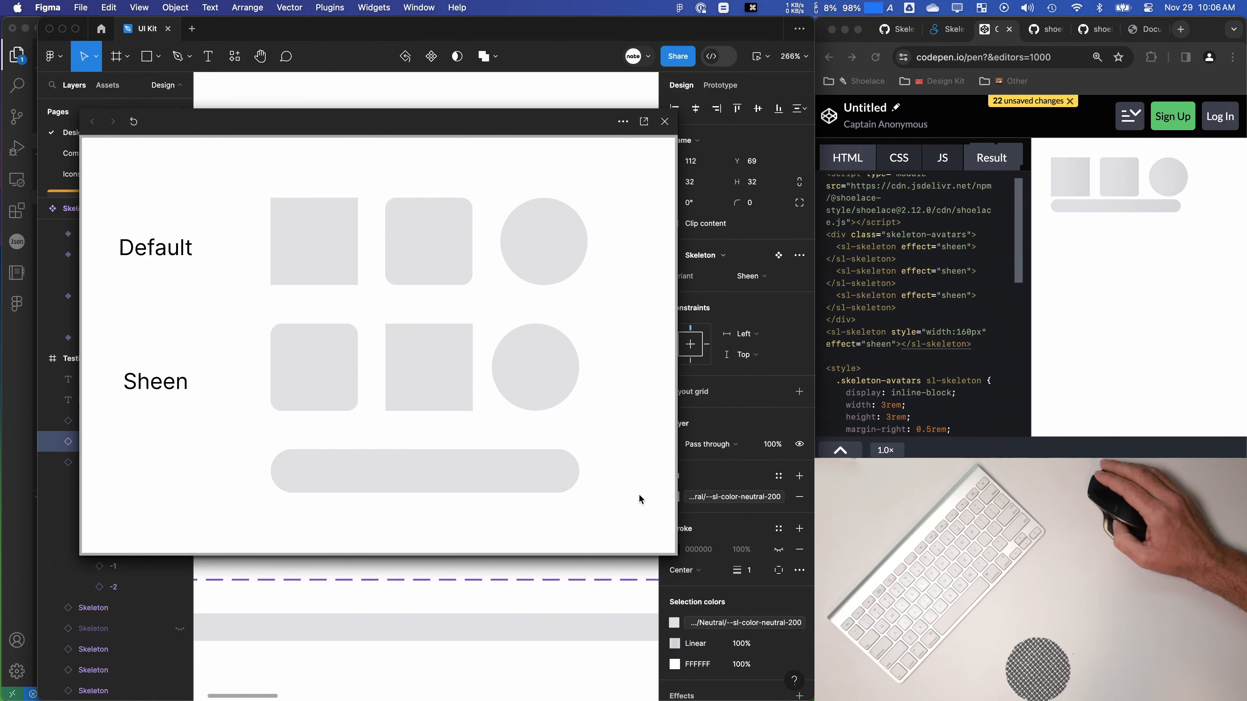
key("Escape")
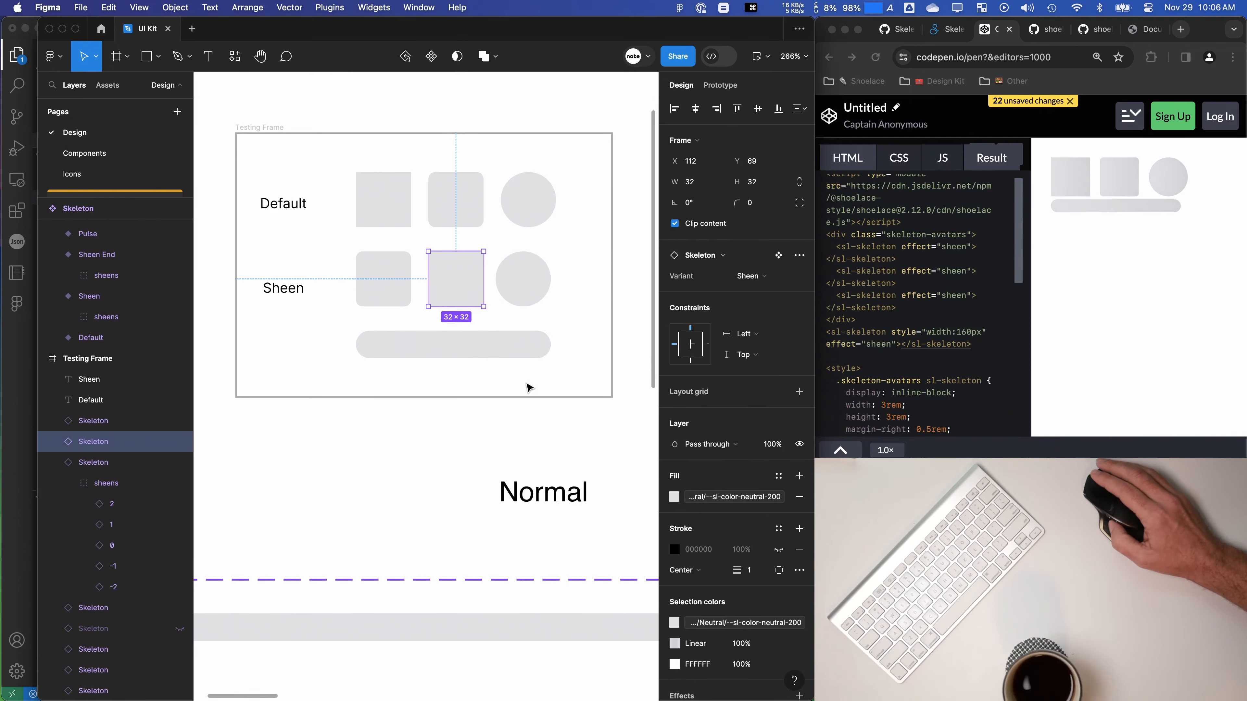
Step: Present the Testing Frame full size, compare its sheen with the CodePen result, and close the presentation
left_click(1073, 214)
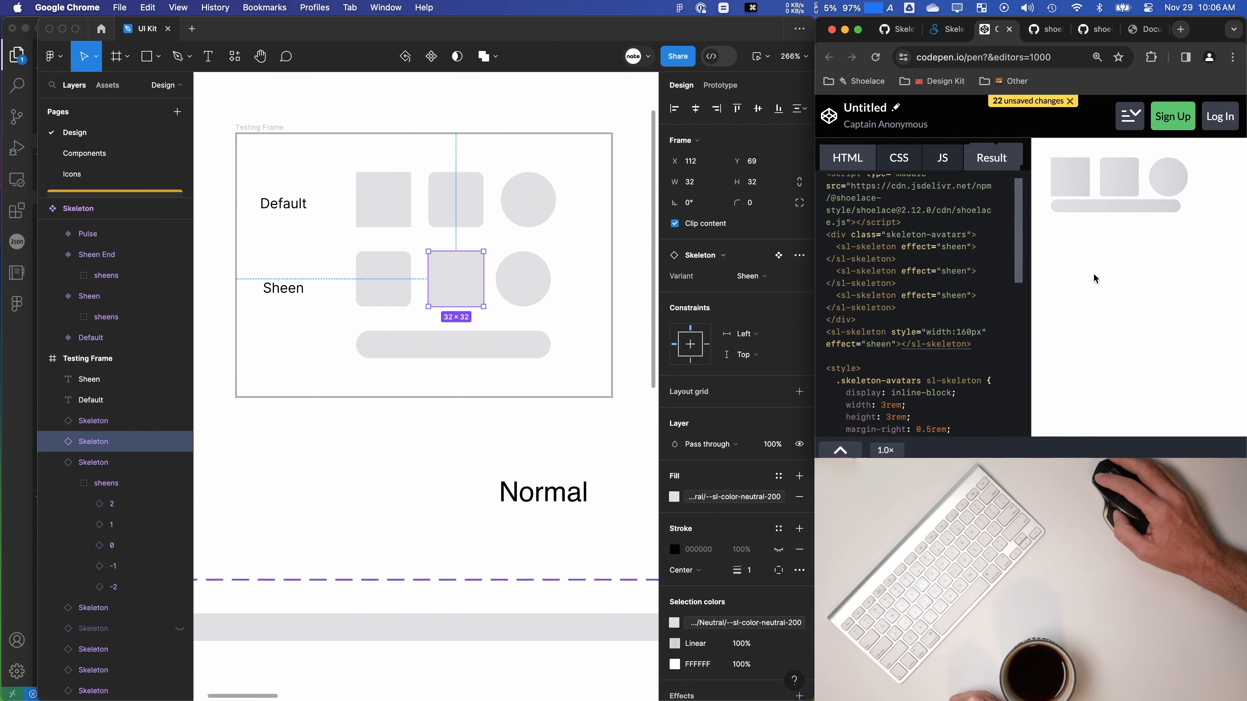
scroll(430, 447, "down", 3)
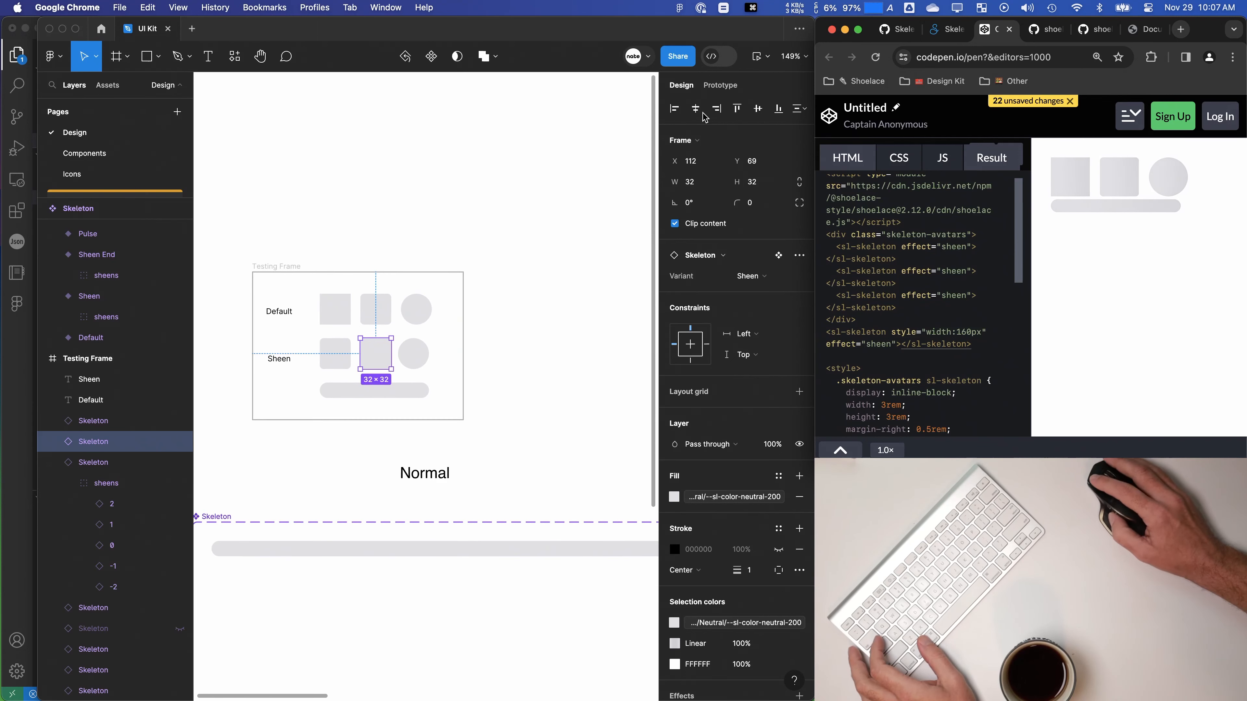
left_click(764, 57)
left_click(734, 88)
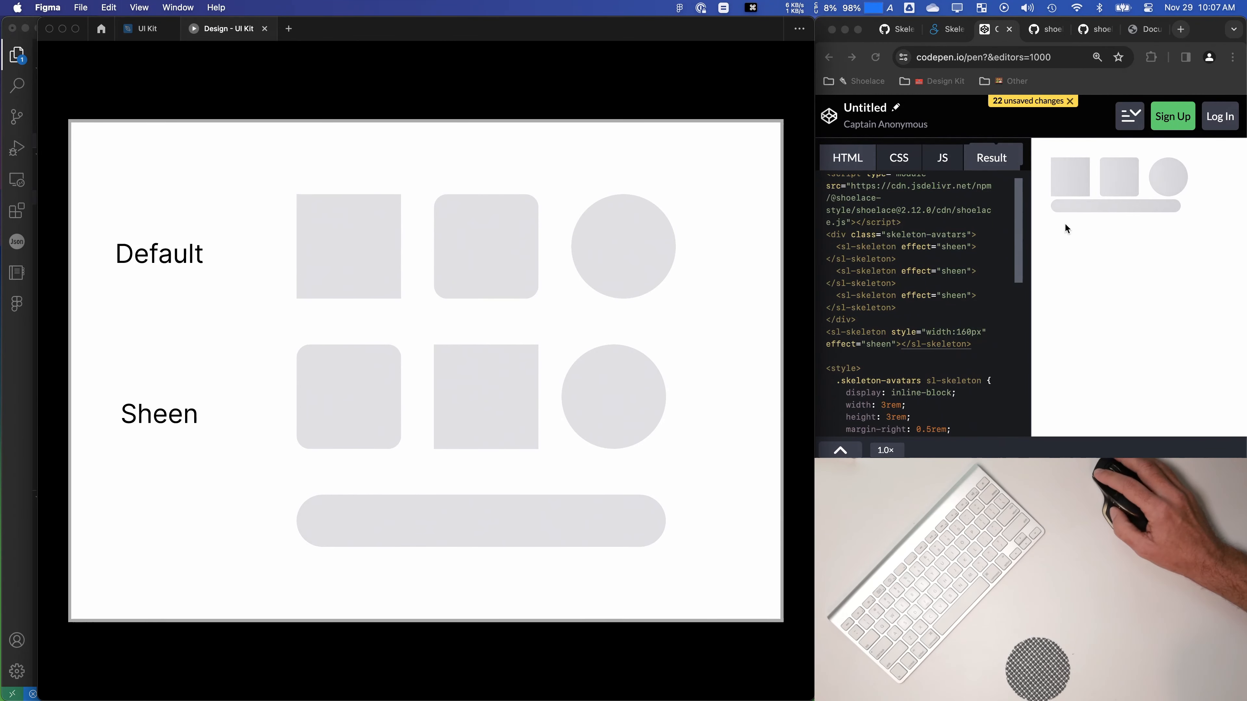
scroll(929, 391, "down", 2)
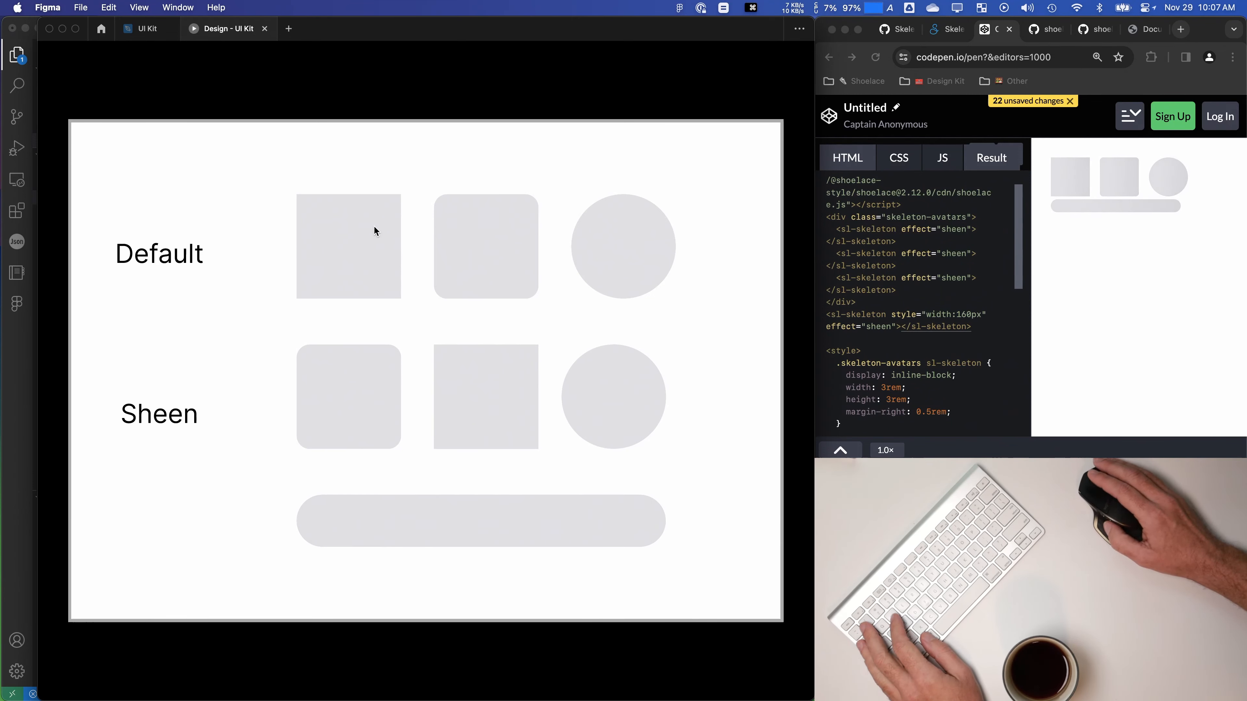
left_click(264, 28)
Step: Widen the Testing Frame to the right and delete the Default label with its three avatars
scroll(358, 381, "down", 3)
left_click_drag(359, 405, 396, 359)
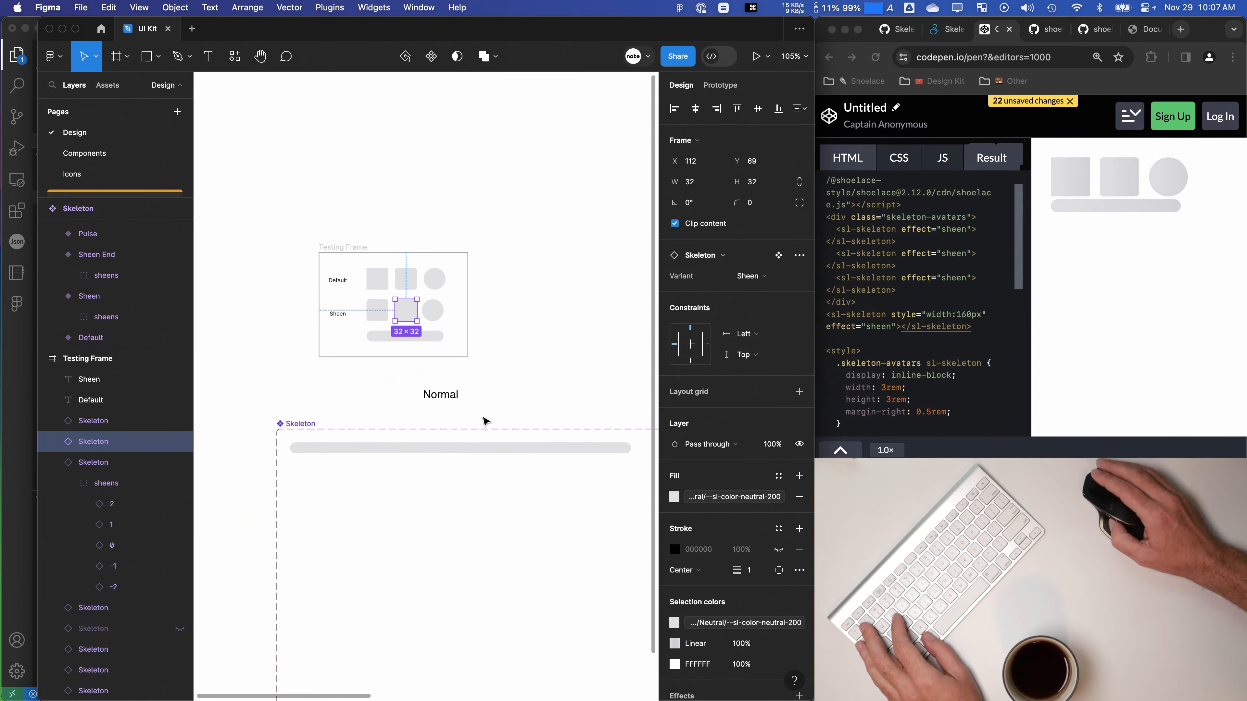
scroll(373, 366, "down", 3)
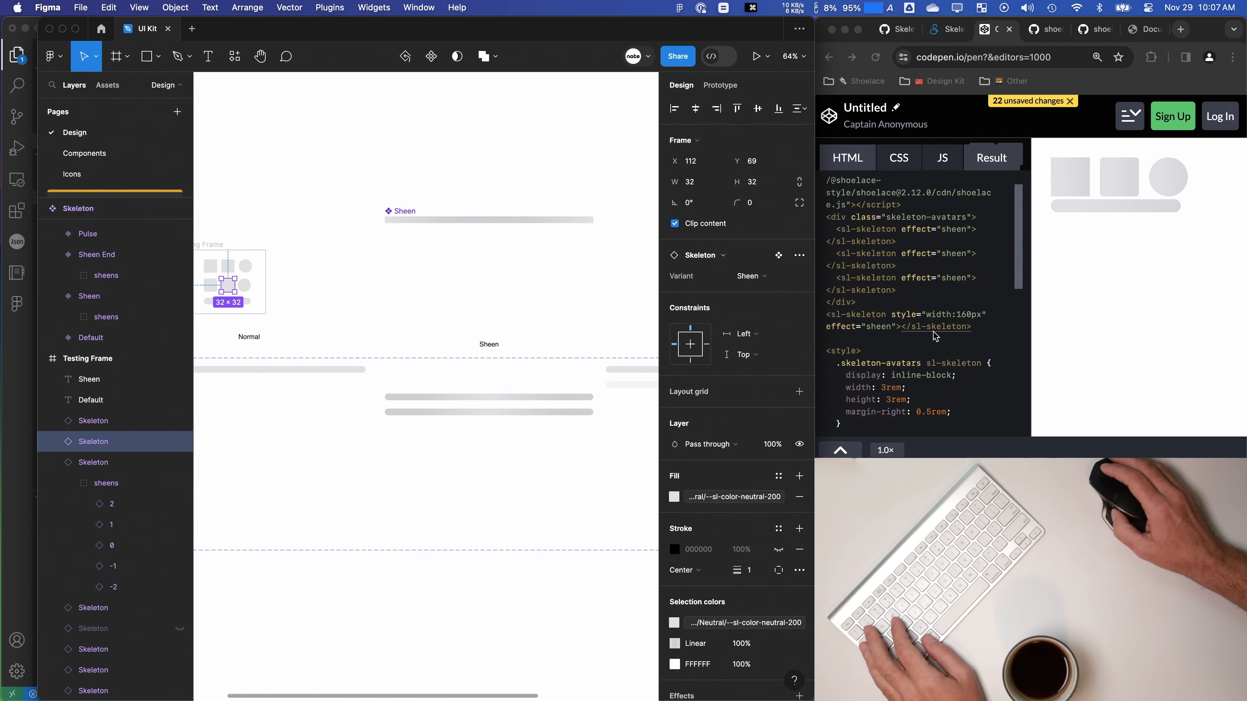
scroll(935, 337, "down", 4)
left_click_drag(436, 363, 564, 301)
left_click(305, 213)
scroll(348, 258, "up", 5)
left_click_drag(496, 275, 663, 291)
left_click_drag(603, 231, 555, 232)
left_click_drag(518, 213, 273, 189)
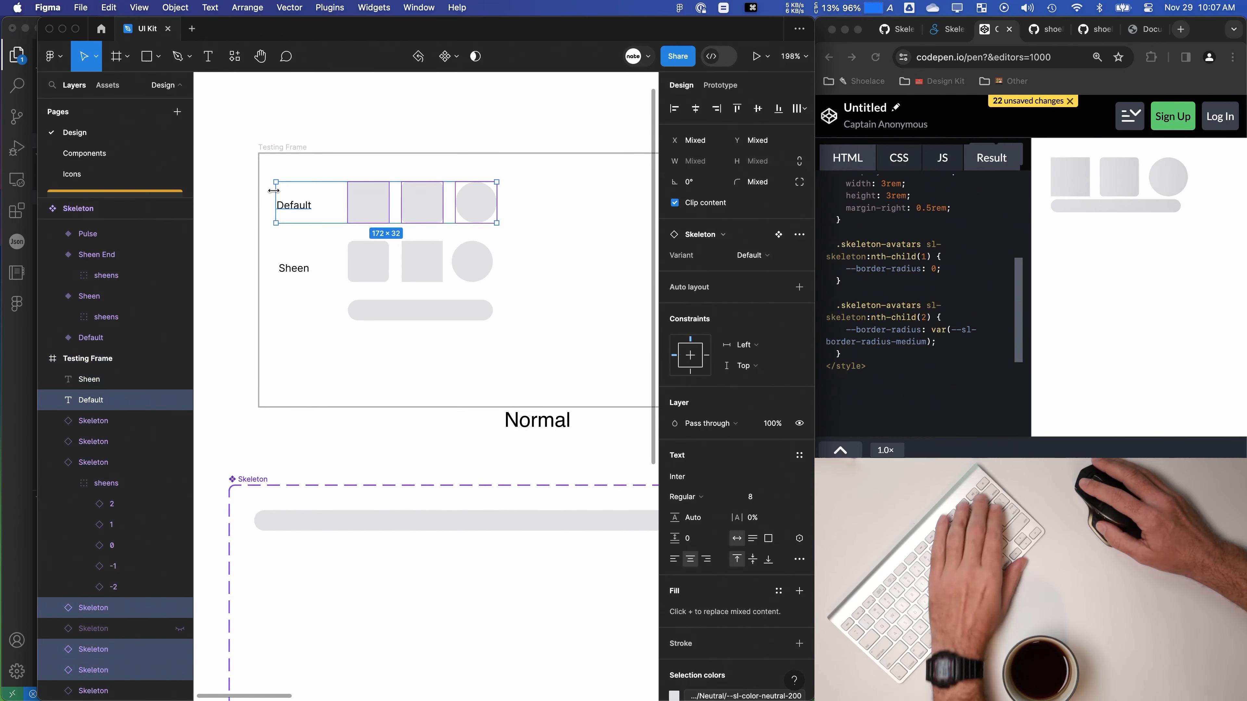
key("BackSpace")
Step: Delete the Sheen label and both square avatars, and move the round avatar to the frame's upper-left corner
left_click(296, 274)
key("BackSpace")
left_click_drag(467, 265, 314, 210)
left_click_drag(481, 218, 343, 264)
key("BackSpace")
Step: Duplicate and arrange the Sheen bar as two lines beside the round avatar and three wider lines beneath it
left_click(396, 214)
left_click(397, 204)
left_click(399, 211)
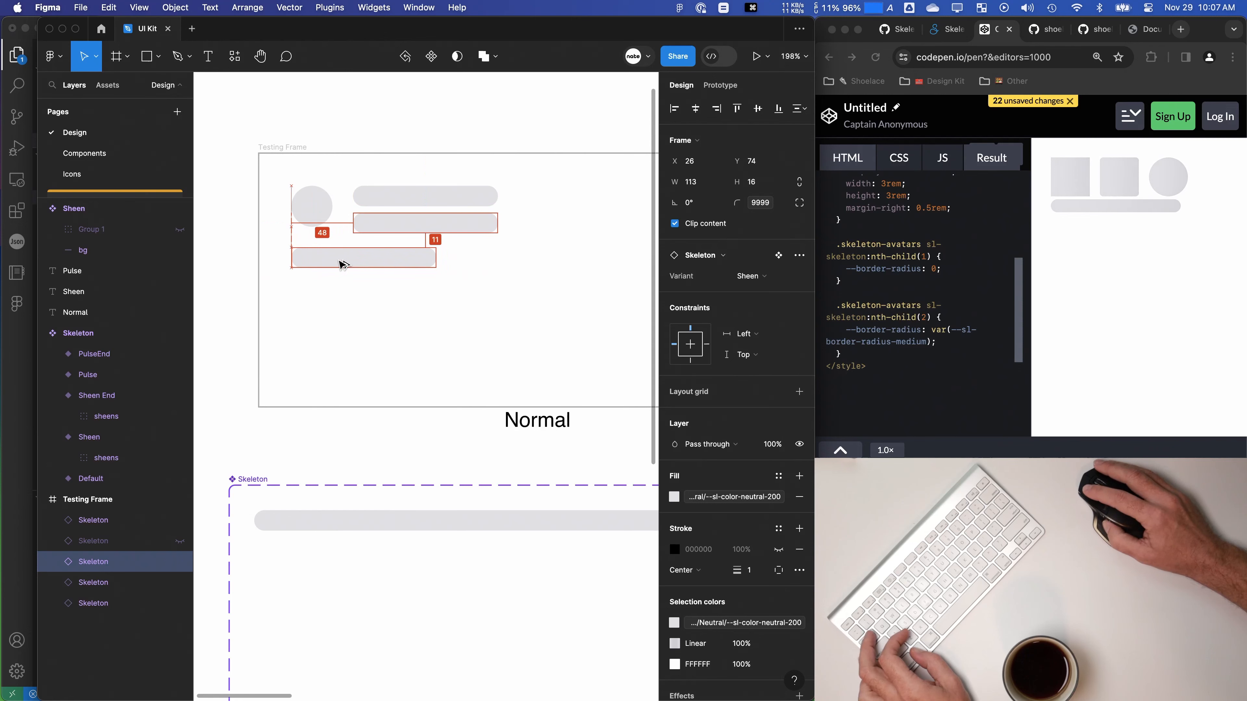
left_click_drag(496, 258, 498, 257)
left_click_drag(486, 260, 479, 328, "alt")
left_click(478, 262, "shift")
left_click(556, 278)
scroll(556, 278, "down", 3)
left_click_drag(556, 277, 429, 304)
Step: Present the card-style skeleton layout and compare it with the first example on Shoelace's Skeleton documentation page
left_click(756, 57)
left_click(1046, 31)
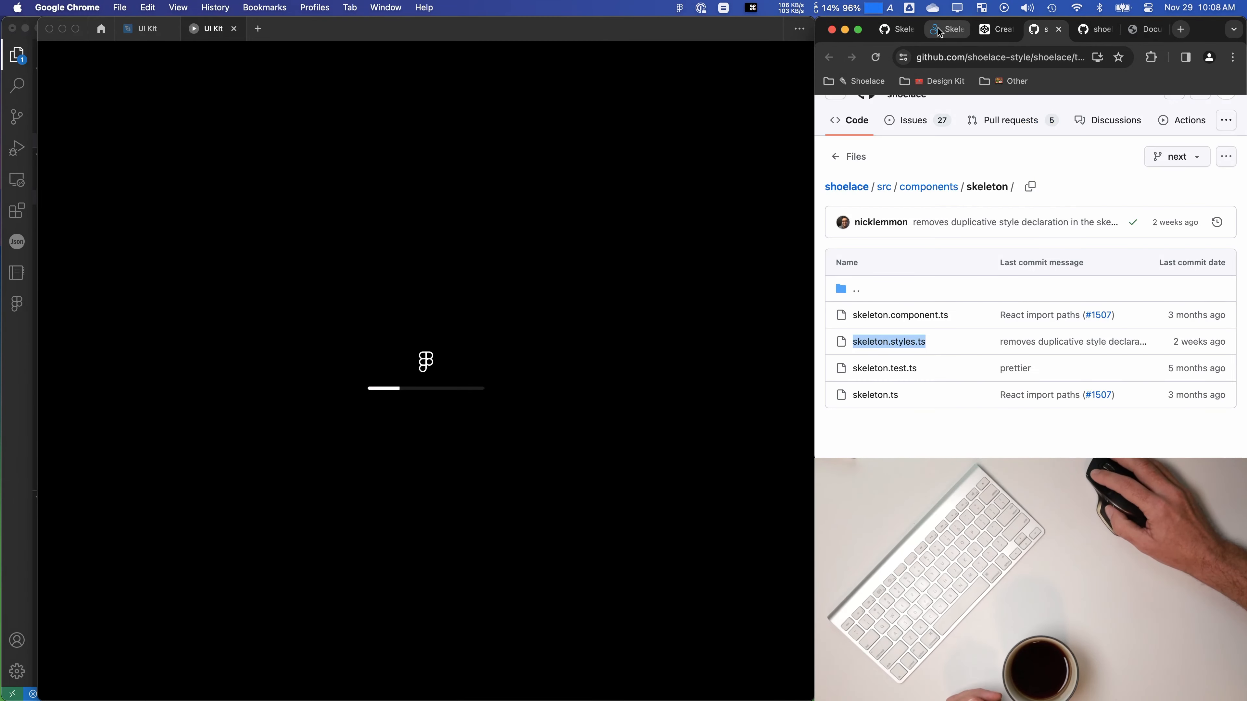
left_click(945, 30)
scroll(1024, 217, "up", 10)
scroll(1025, 217, "up", 10)
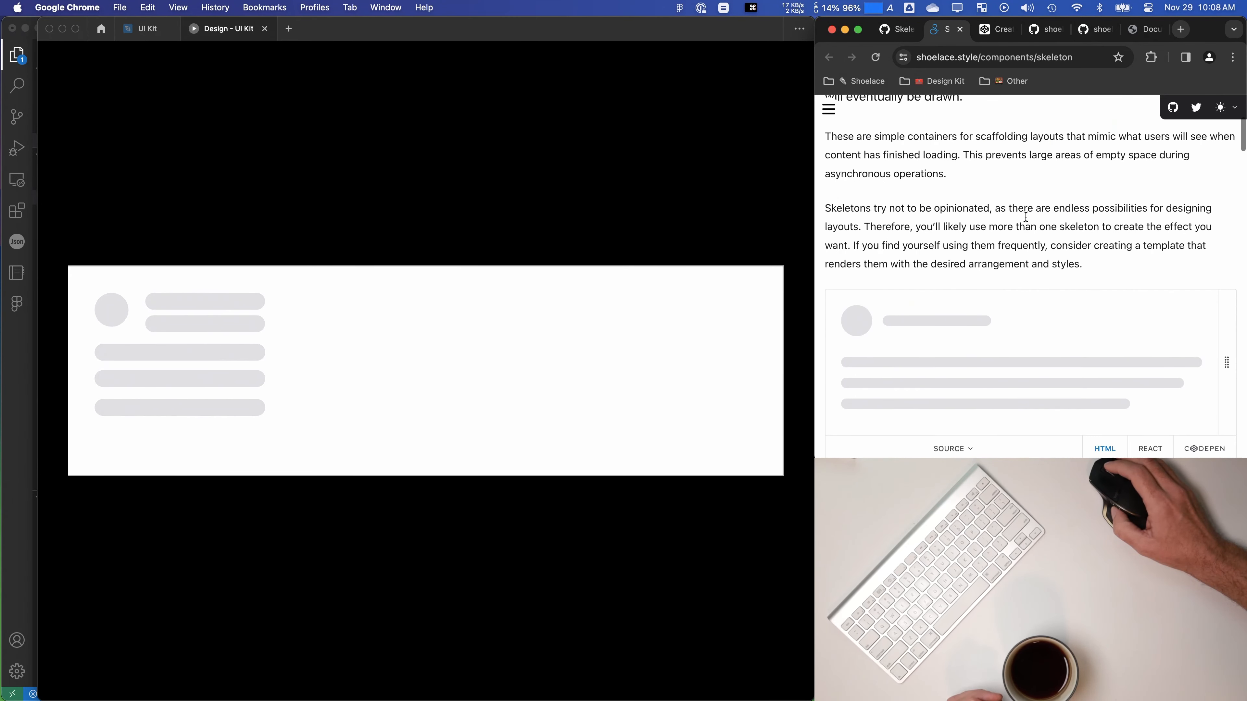
left_click(601, 383)
left_click(1010, 313)
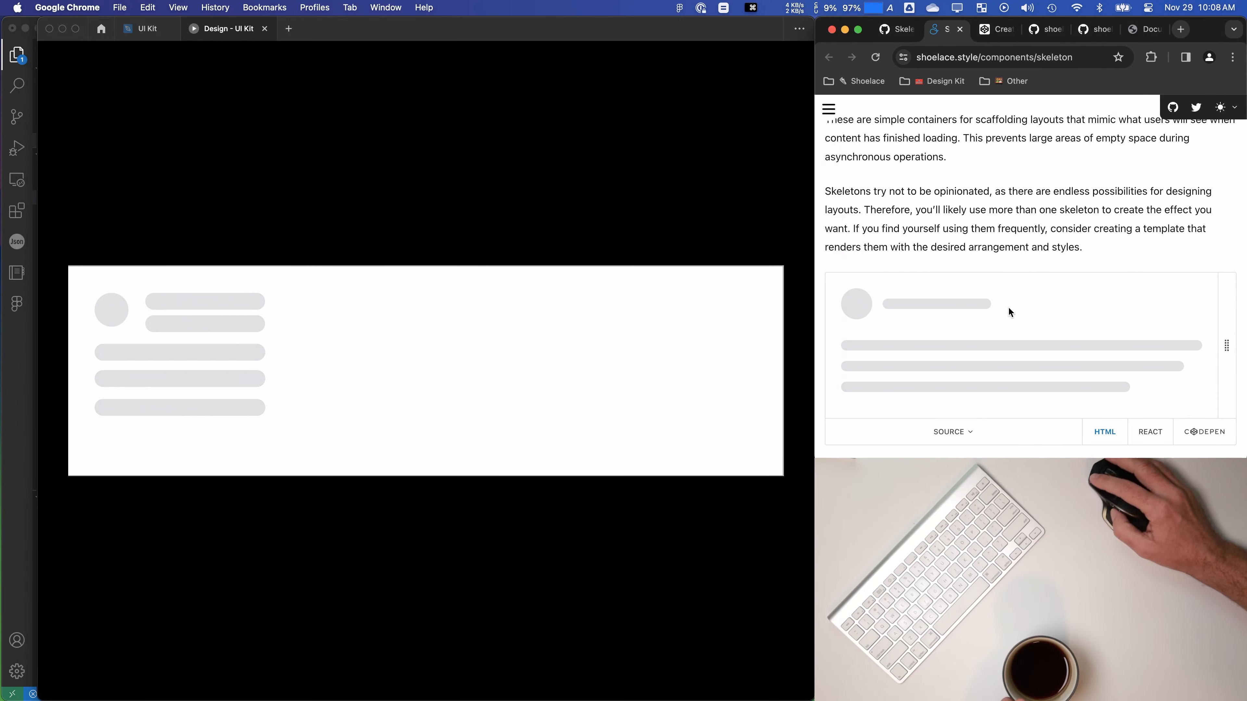
left_click(241, 358)
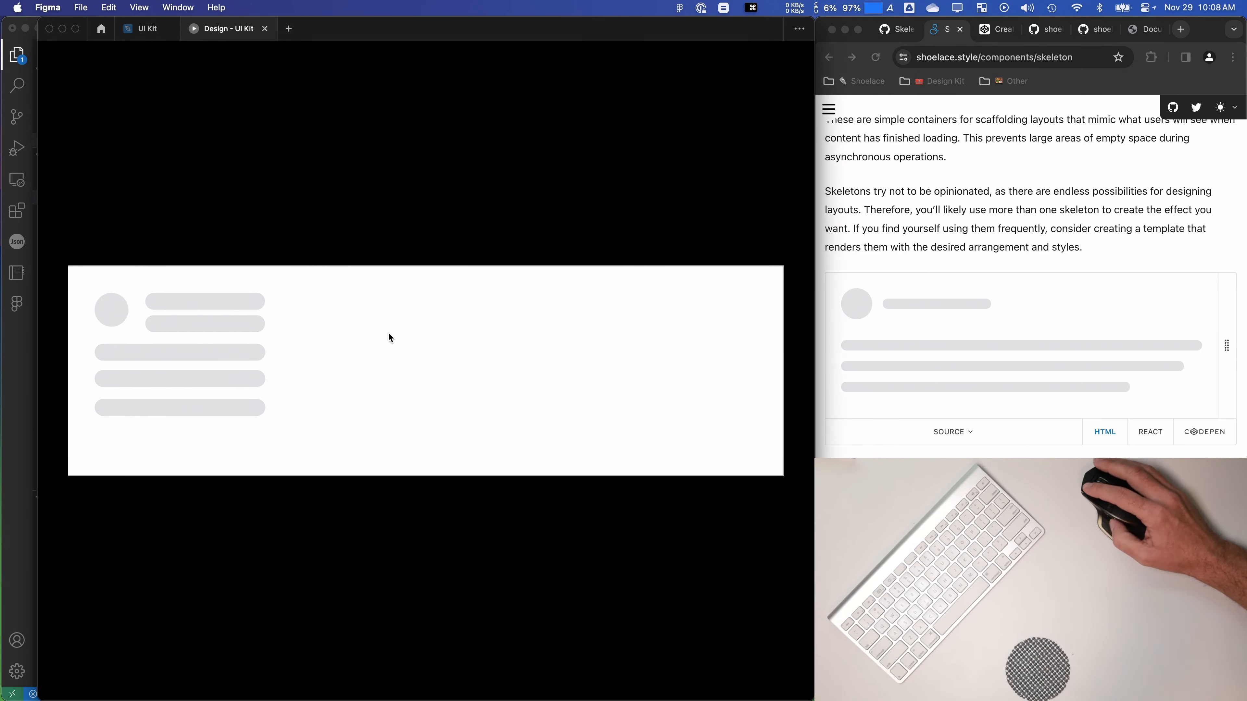
Step: Back in the UI Kit design, set the Sheen End variant's after-delay Smart animate duration to 16000ms
left_click(152, 34)
scroll(501, 393, "down", 3)
scroll(434, 384, "down", 5)
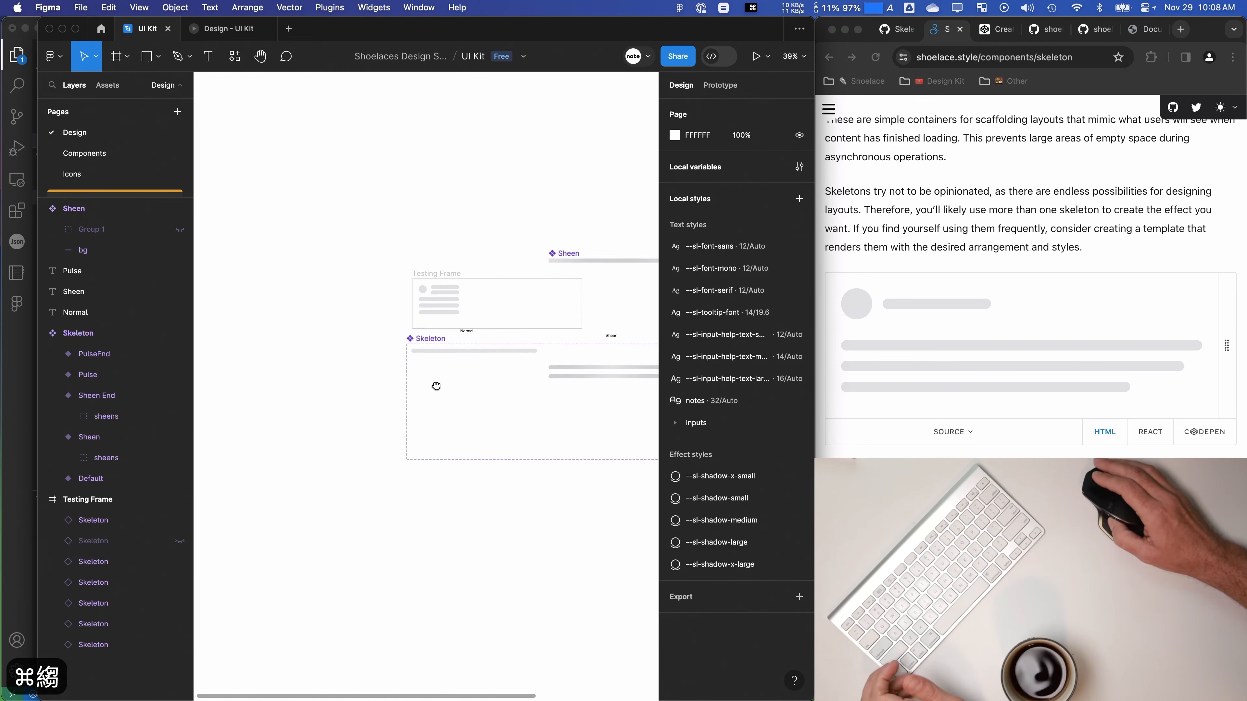
left_click(451, 354)
key("shift+e")
scroll(461, 385, "up", 5)
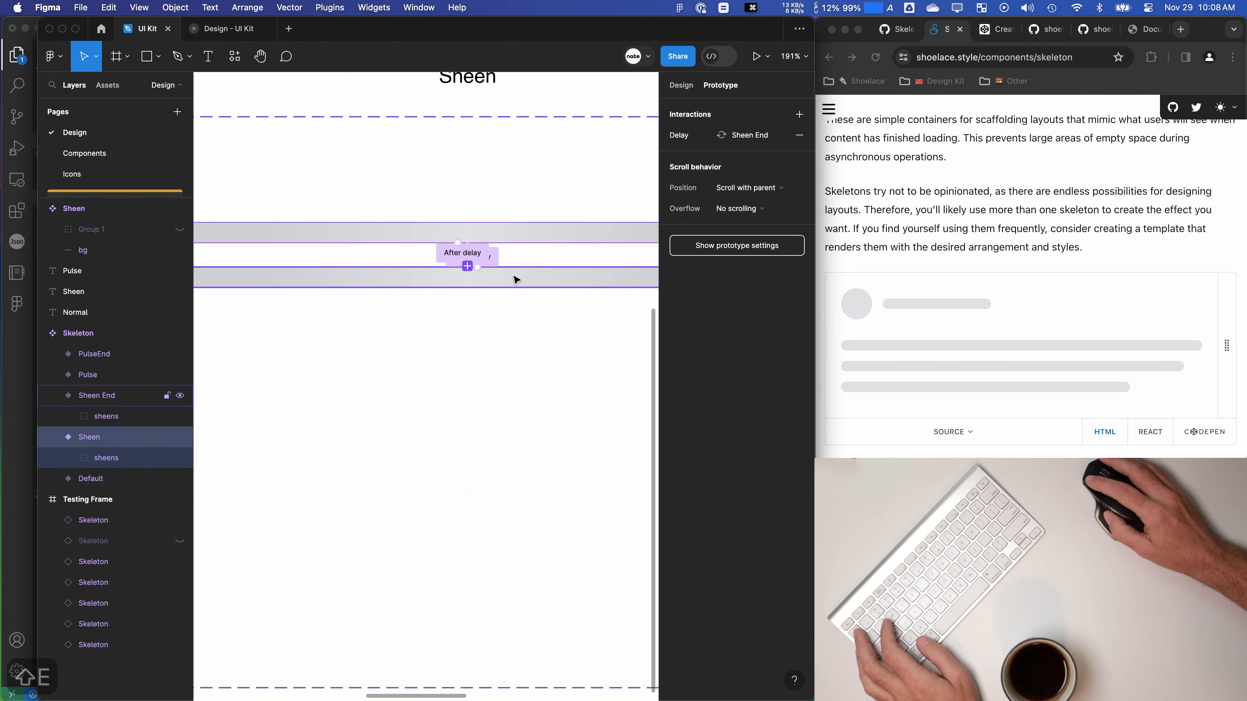
left_click(515, 279)
left_click(709, 141)
left_click(607, 252)
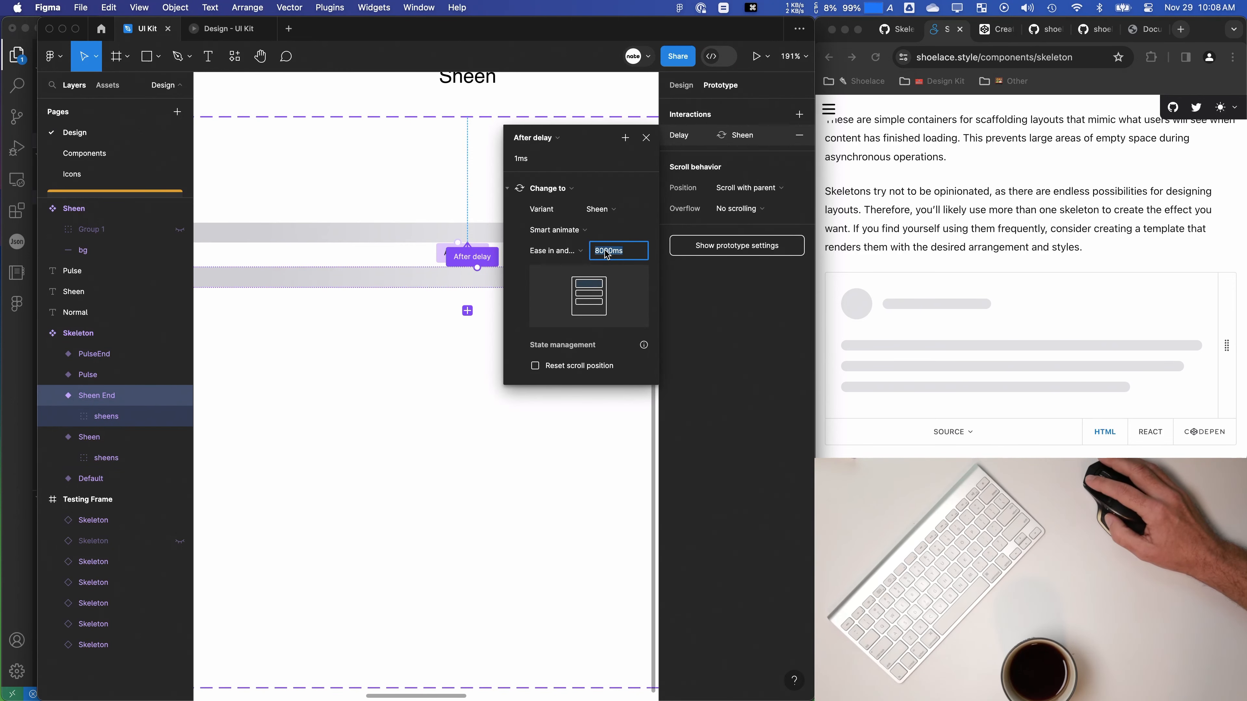
type("16")
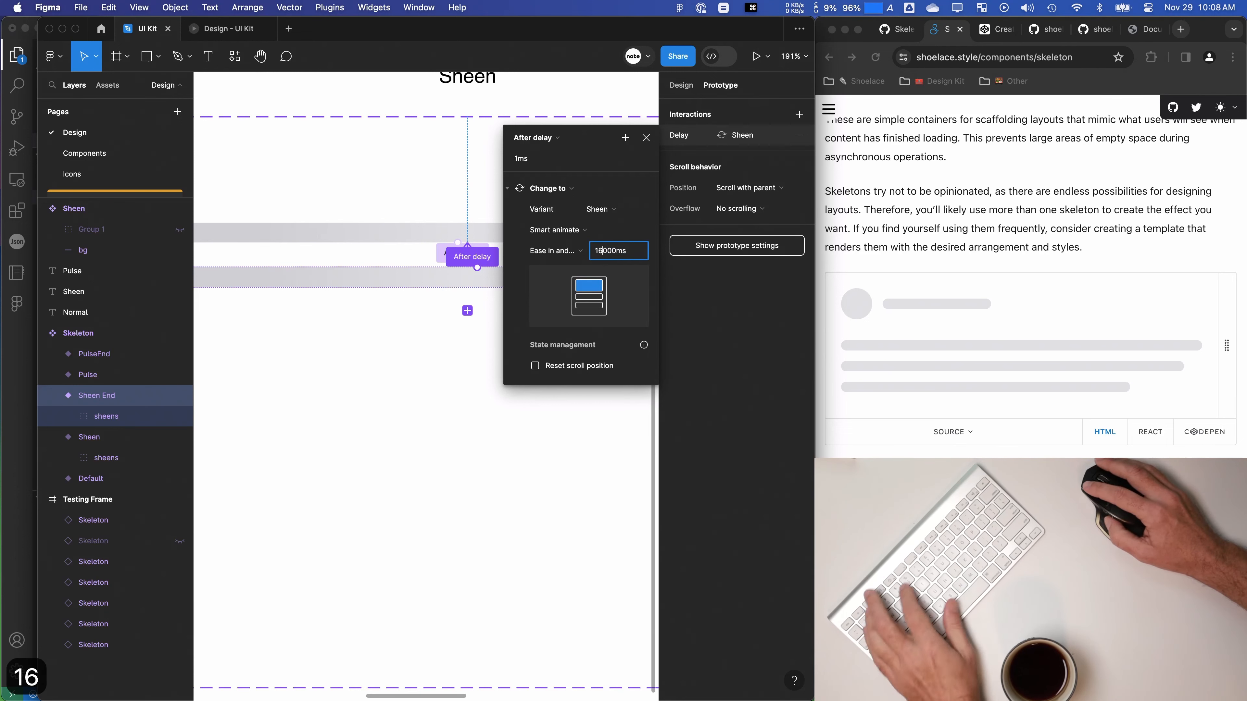
left_click(646, 138)
Step: Open the inline prototype preview to check the slower Sheen animation on the card-style layout
left_click(565, 200)
left_click(768, 58)
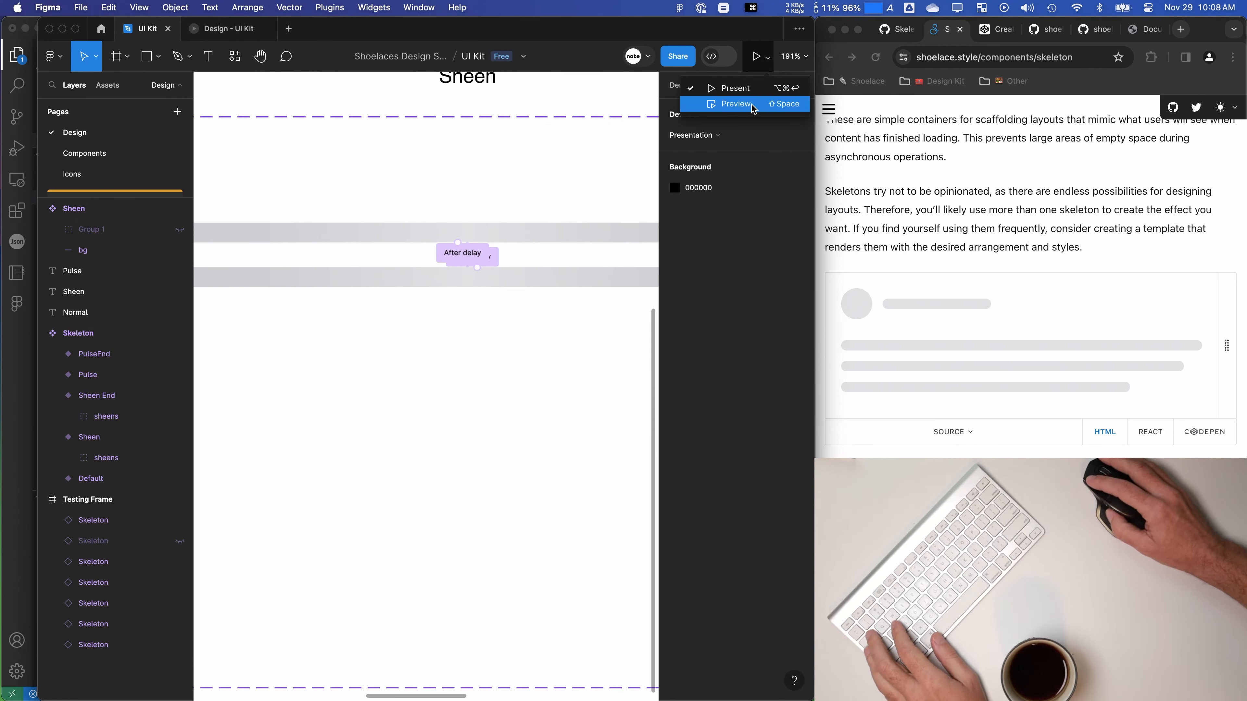
left_click(732, 104)
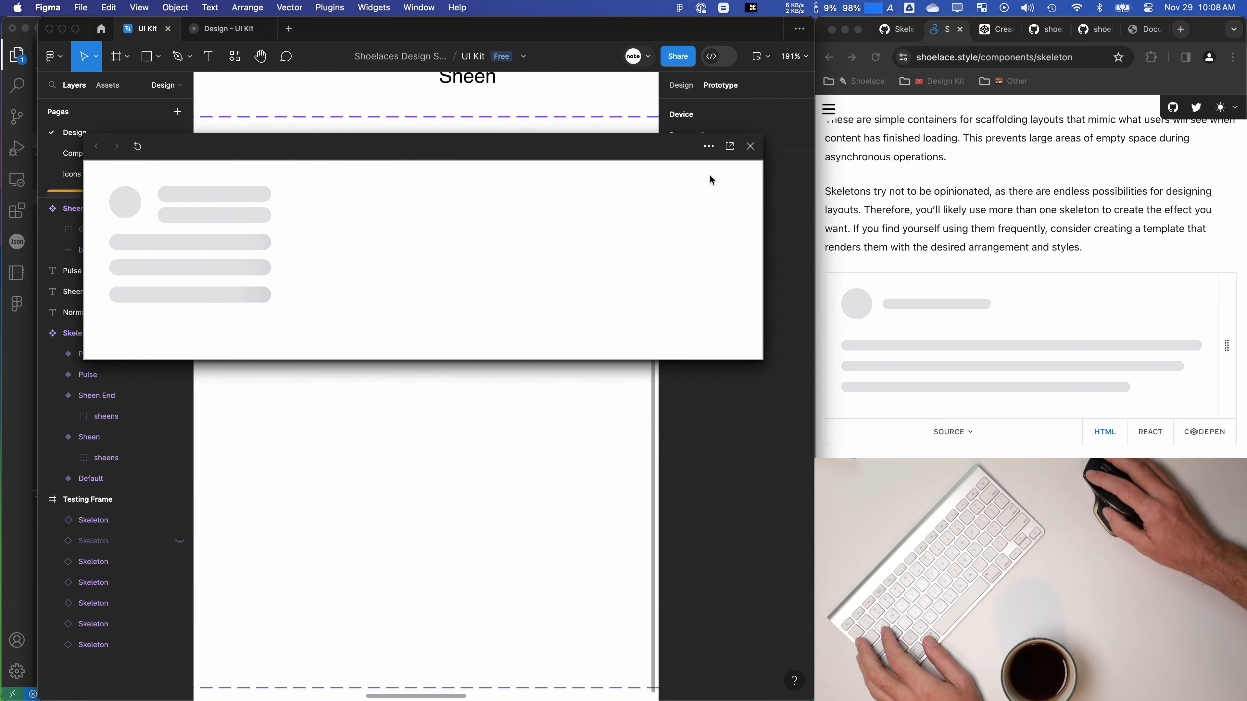
Step: Close the inline prototype preview
left_click(986, 330)
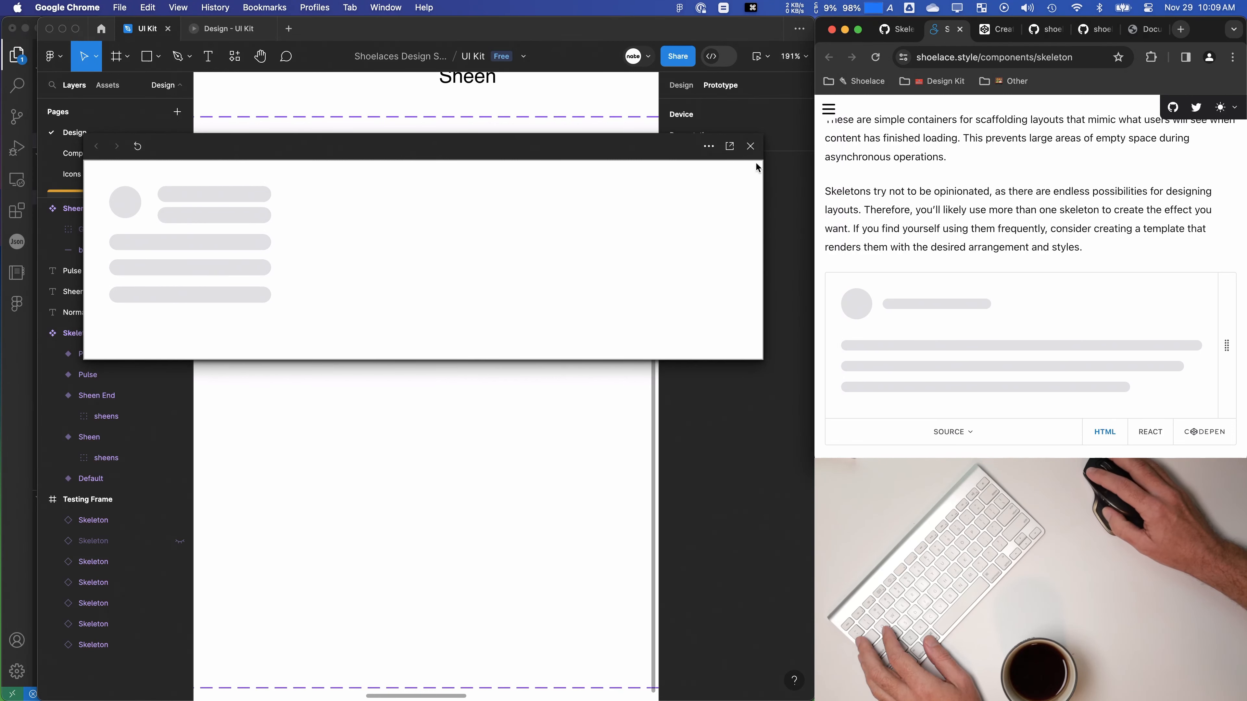
left_click(751, 148)
left_click(751, 146)
scroll(431, 431, "down", 5)
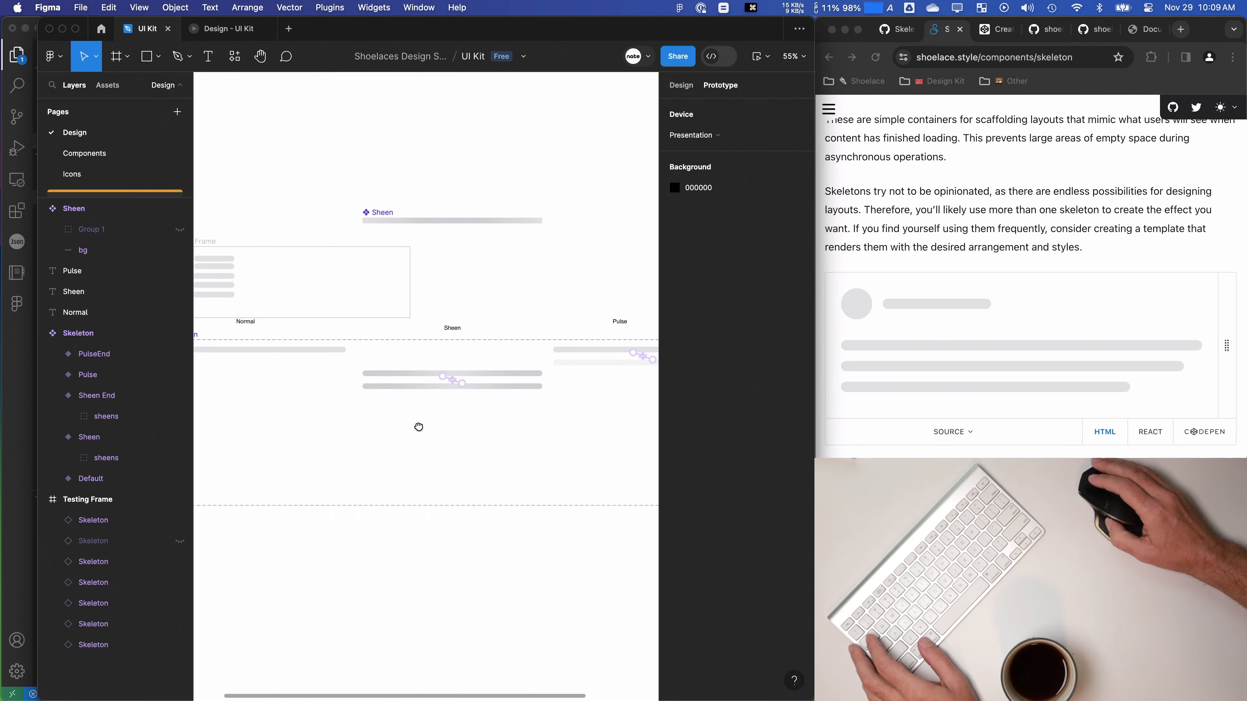
Step: Examine in outline view how far the numbered sheen strips extend beyond the Sheen and Sheen End variants
left_click(393, 372)
key("shift+o")
scroll(332, 450, "right", 4)
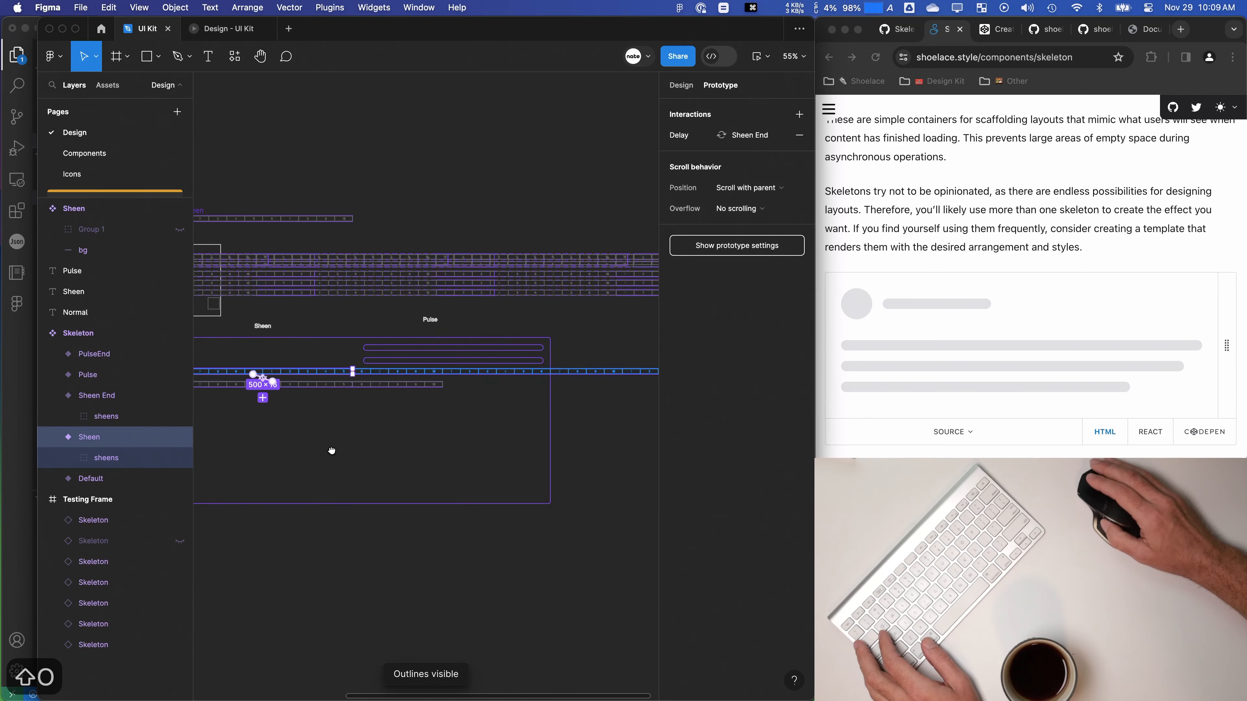
left_click_drag(332, 450, 506, 451)
scroll(551, 481, "right", 6)
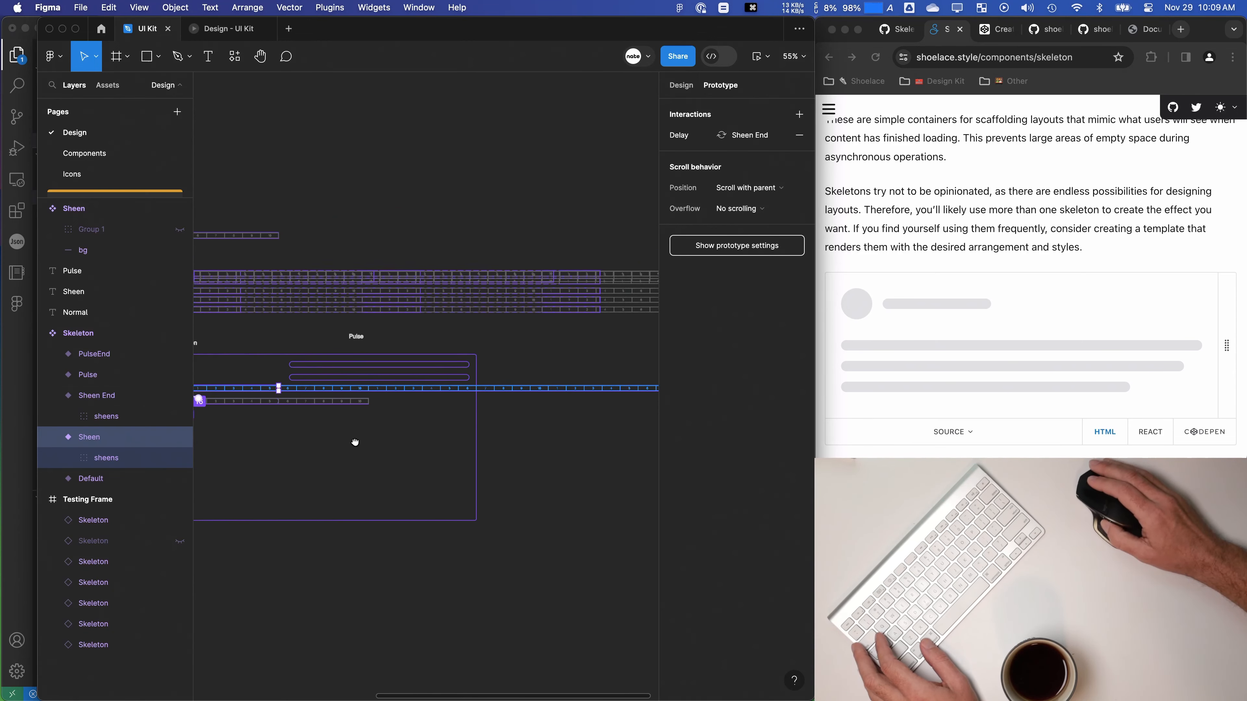
left_click_drag(441, 450, 551, 471)
scroll(454, 456, "up", 3)
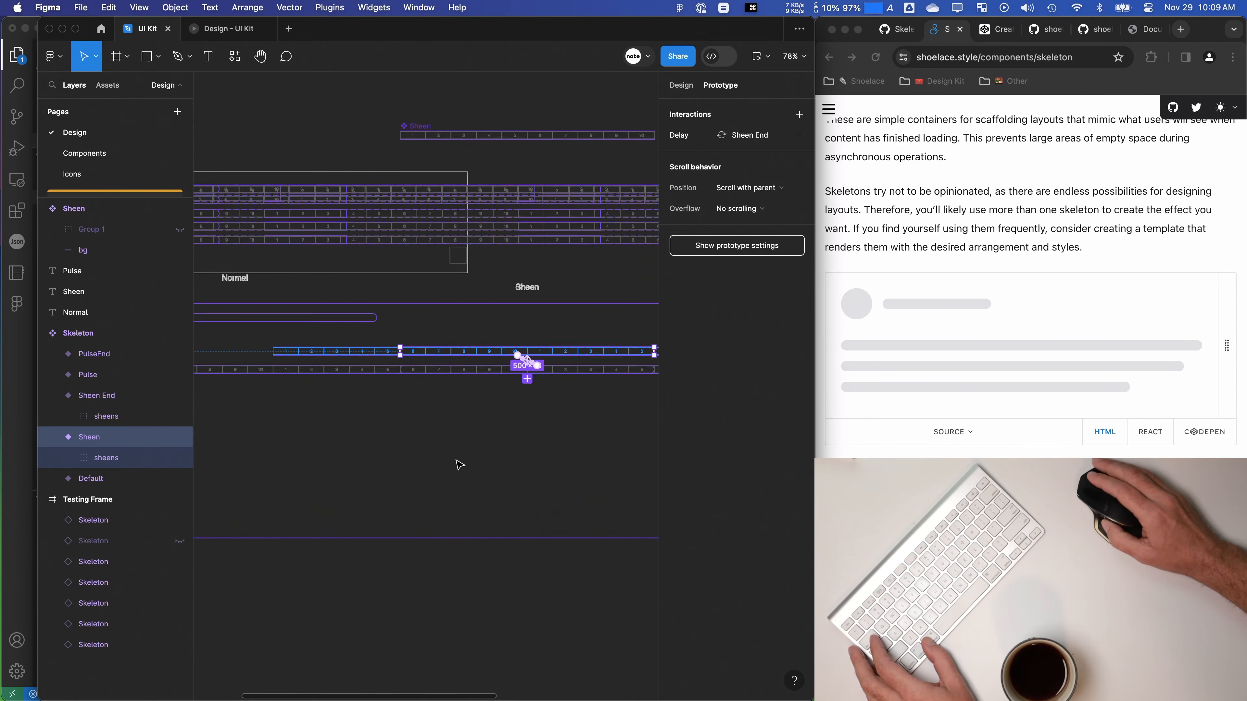
scroll(450, 451, "down", 4)
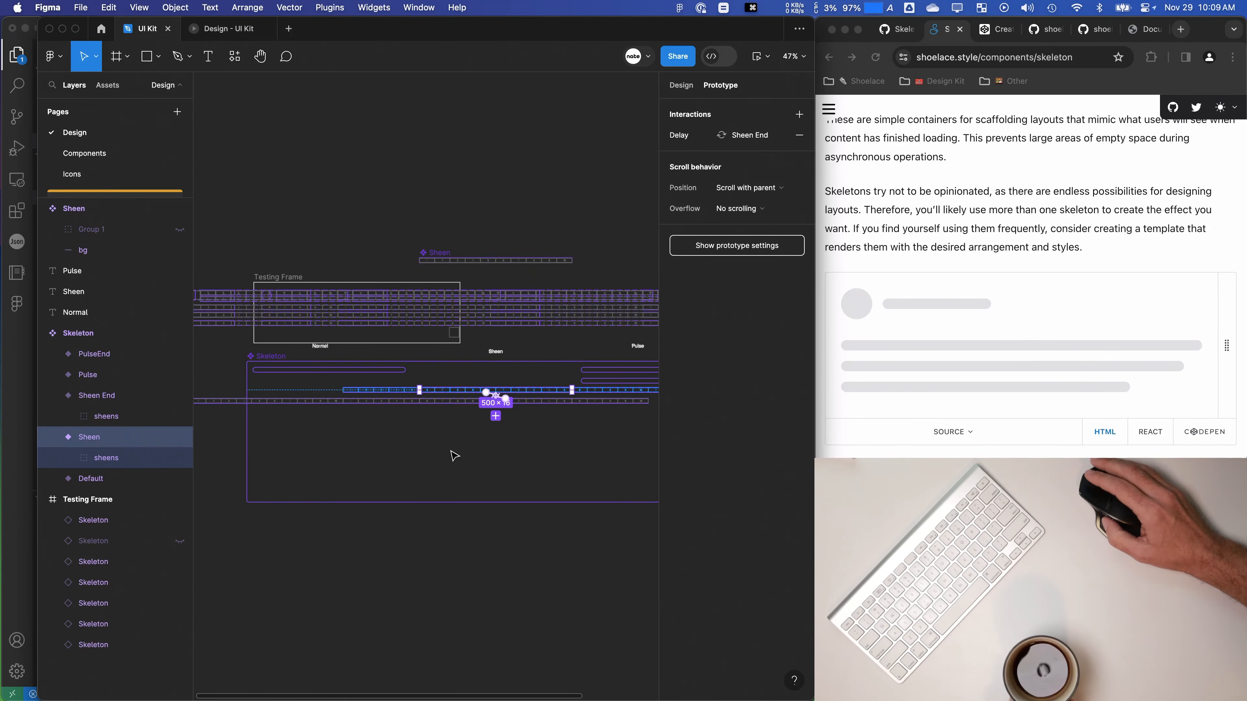
scroll(454, 456, "up", 5)
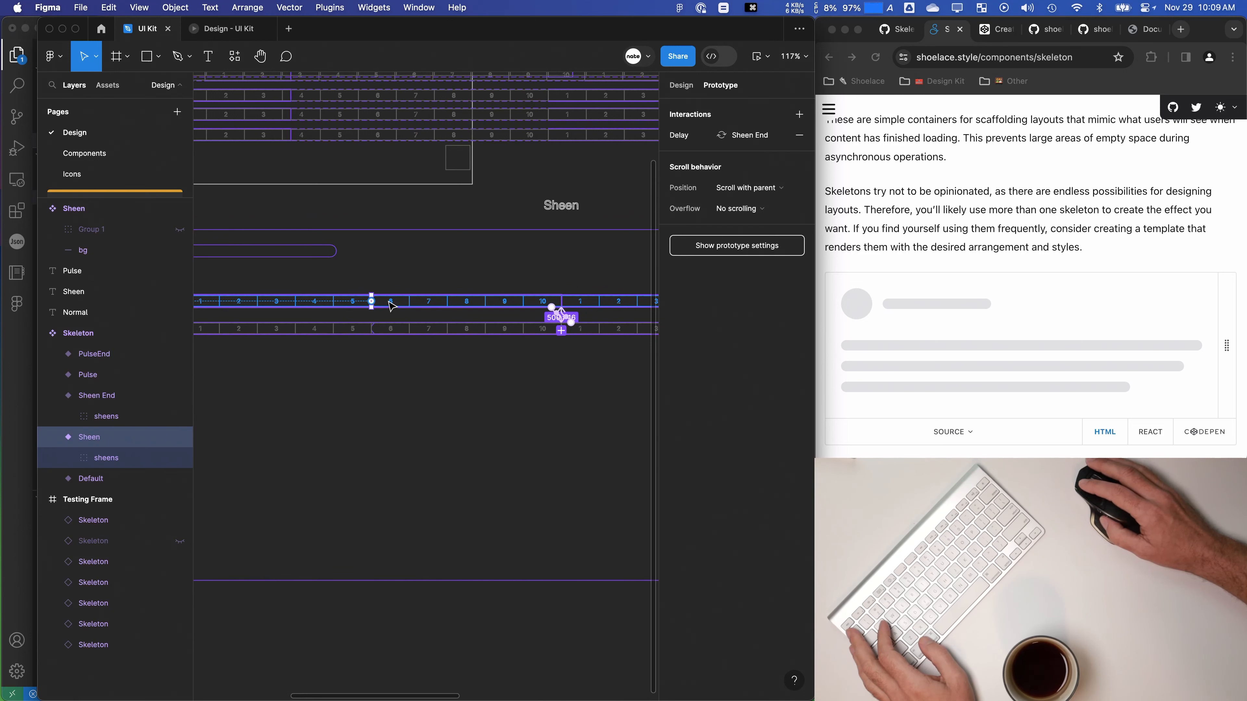
scroll(452, 437, "down", 6)
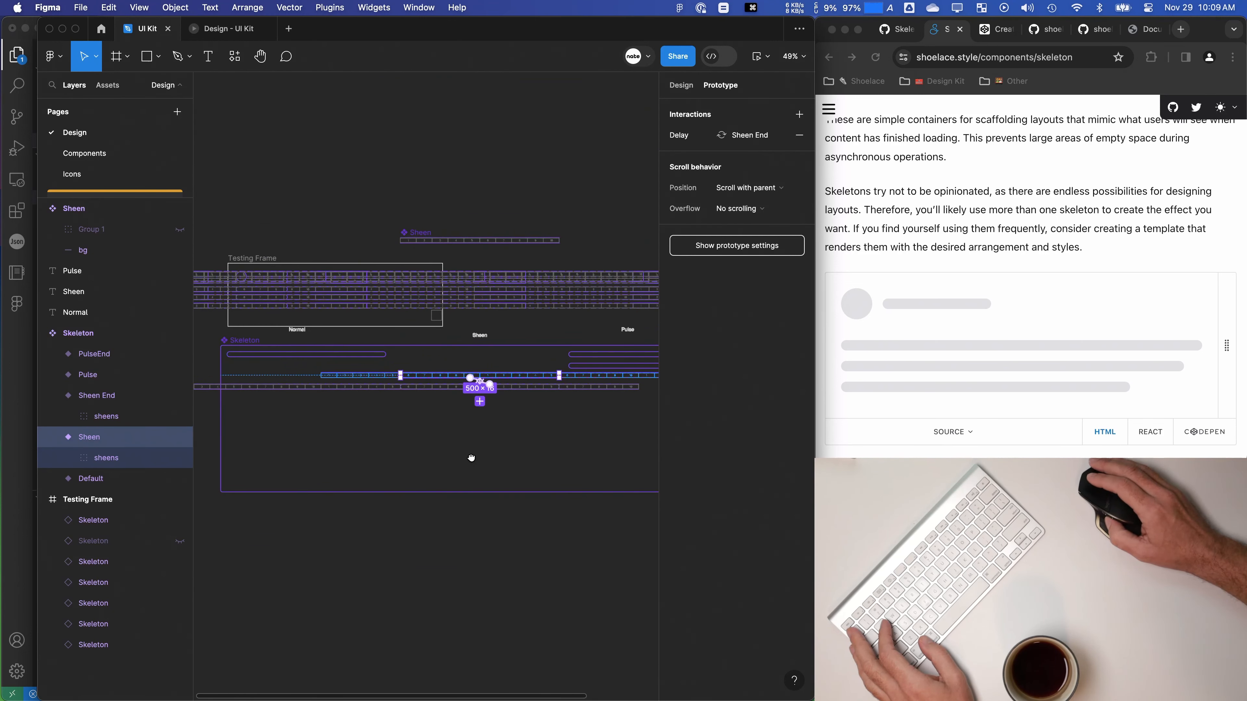
key("super+y")
left_click(444, 215)
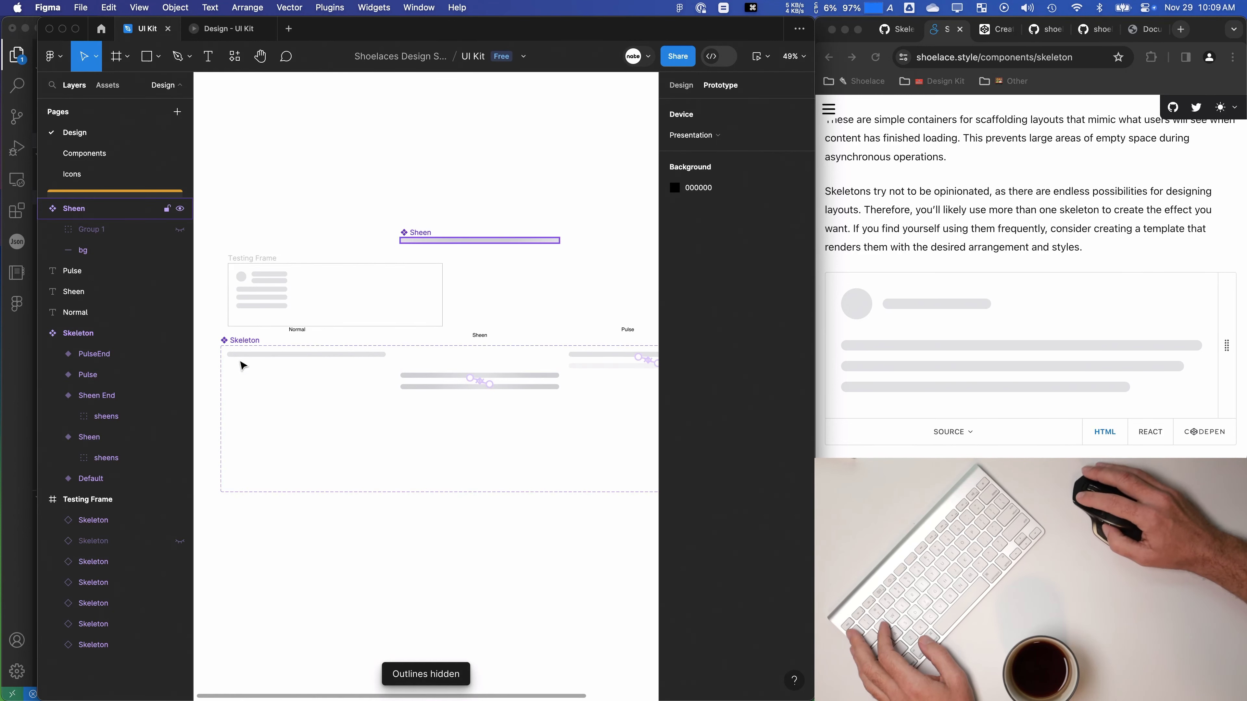
Step: Try to shorten the Skeleton component set's frame
left_click(234, 340)
left_click_drag(526, 493, 517, 424)
key("super+z")
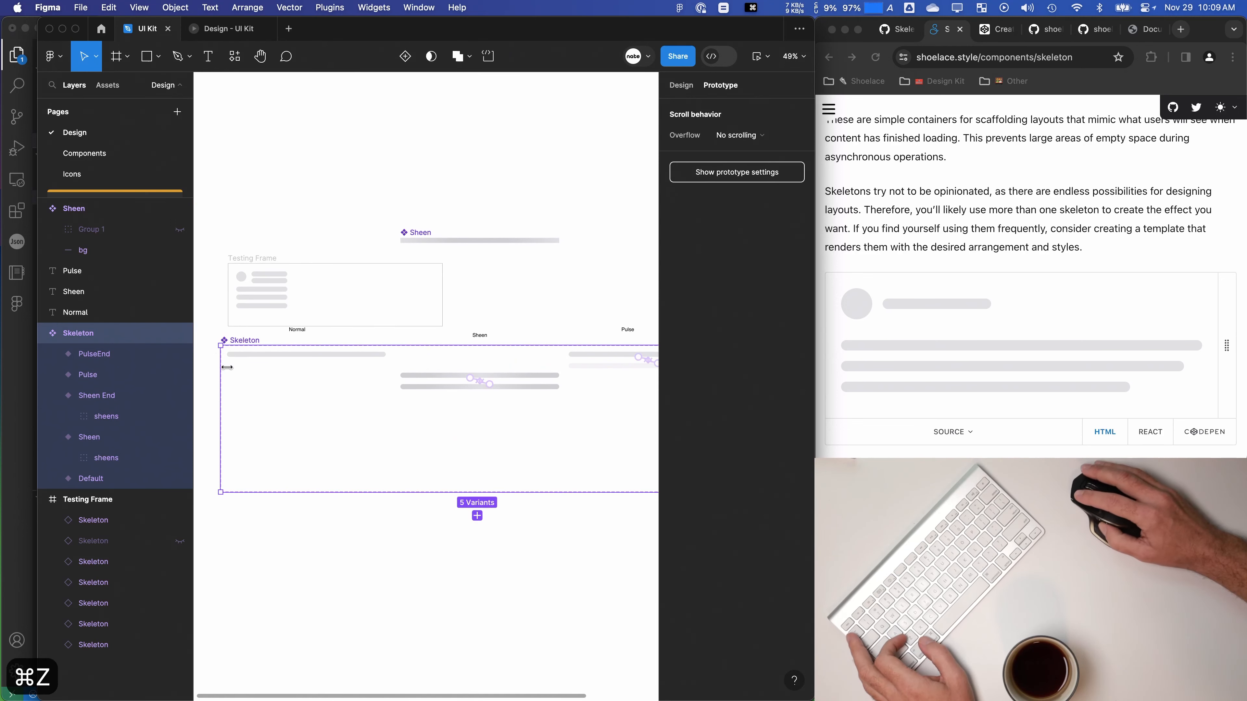
Step: Try the Scale horizontal constraint on the Sheen variant and undo the recent constraint changes
left_click(680, 85)
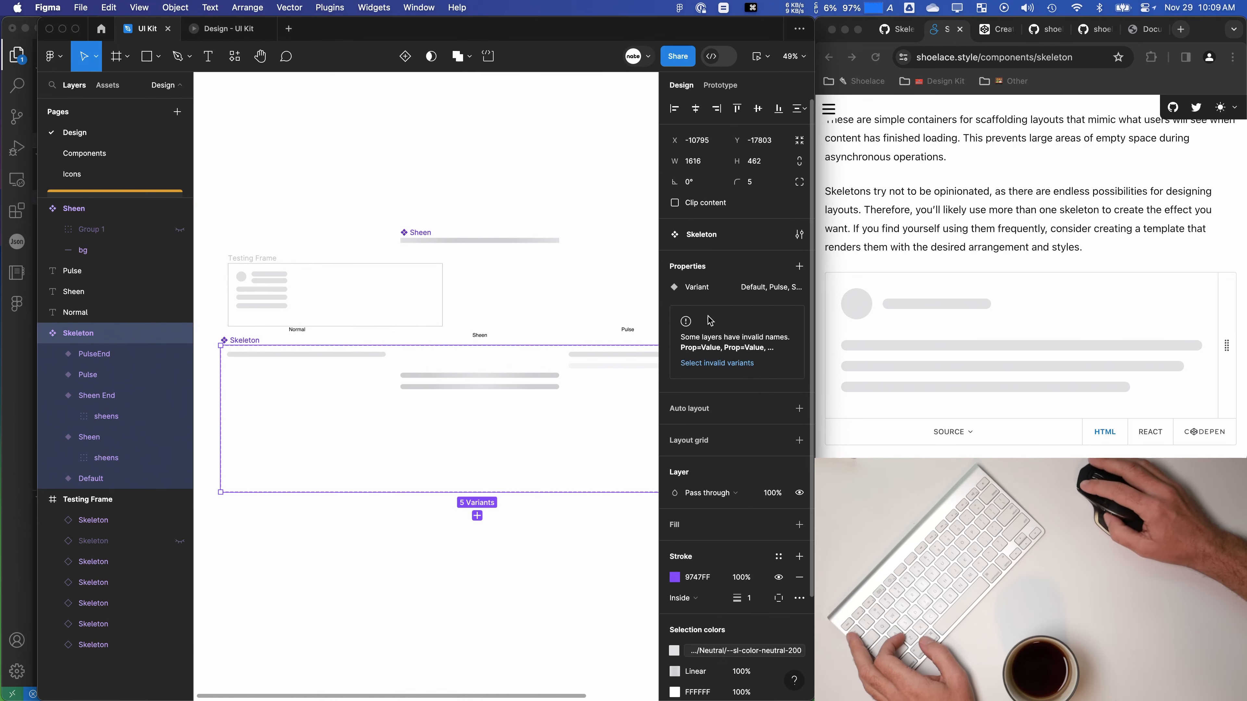
left_click(507, 372)
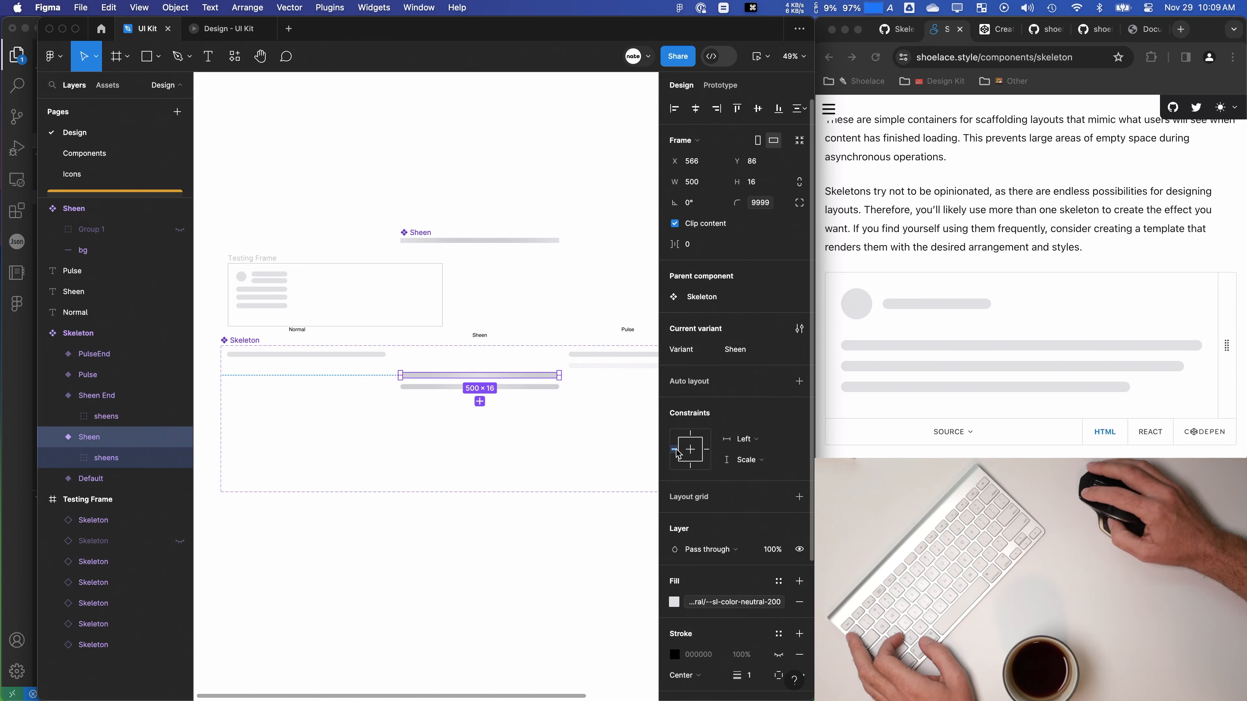
left_click(731, 442)
left_click(735, 440)
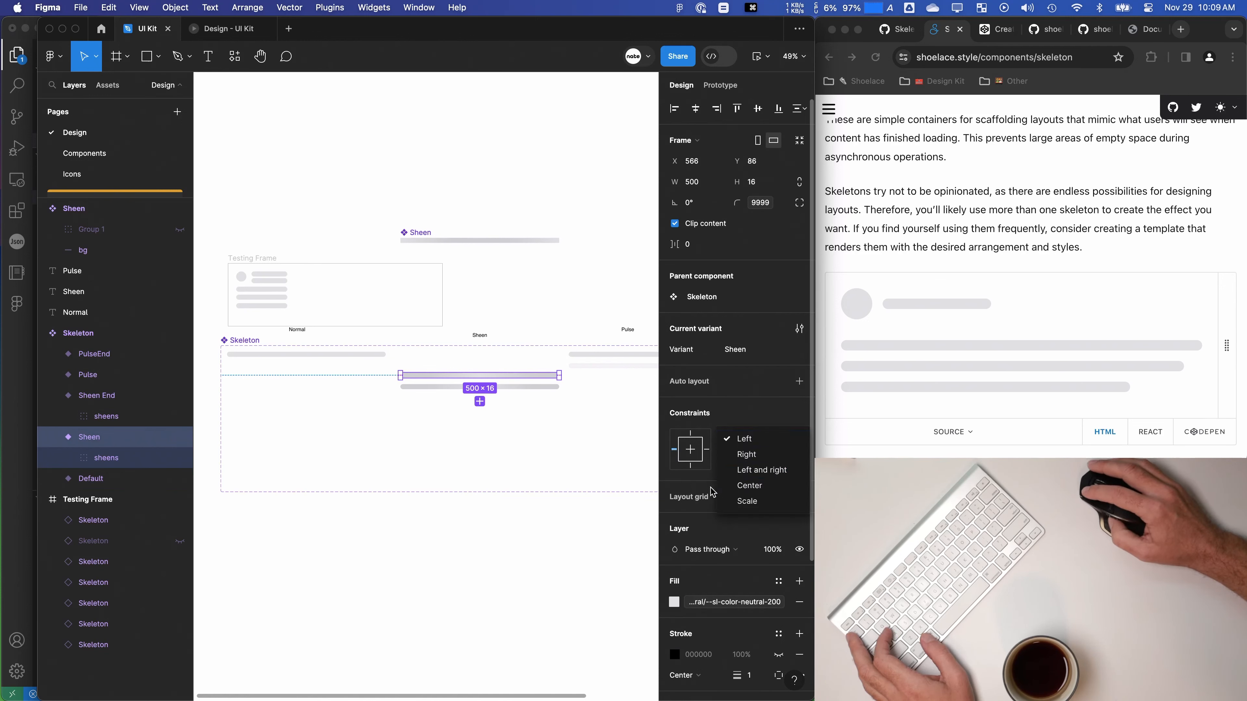
left_click(741, 501)
left_click(426, 442)
left_click(242, 340)
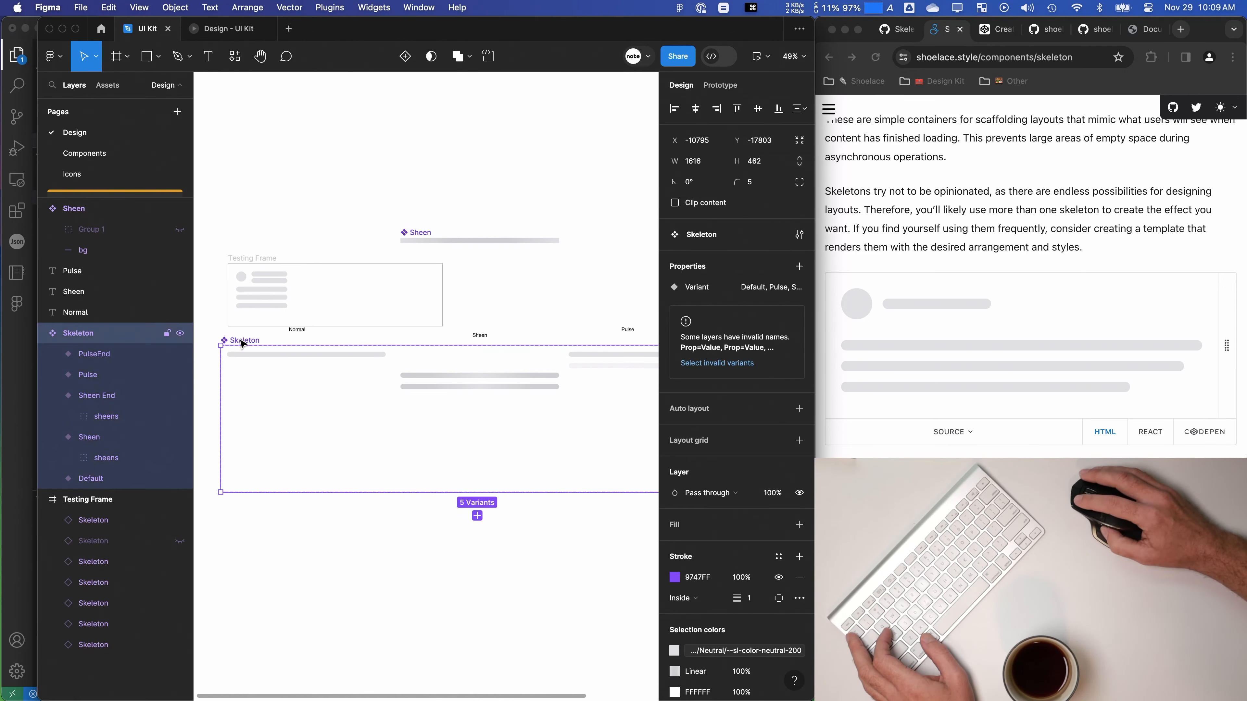
key("super+z")
key("super+z")
key("super+z")
key("super+z")
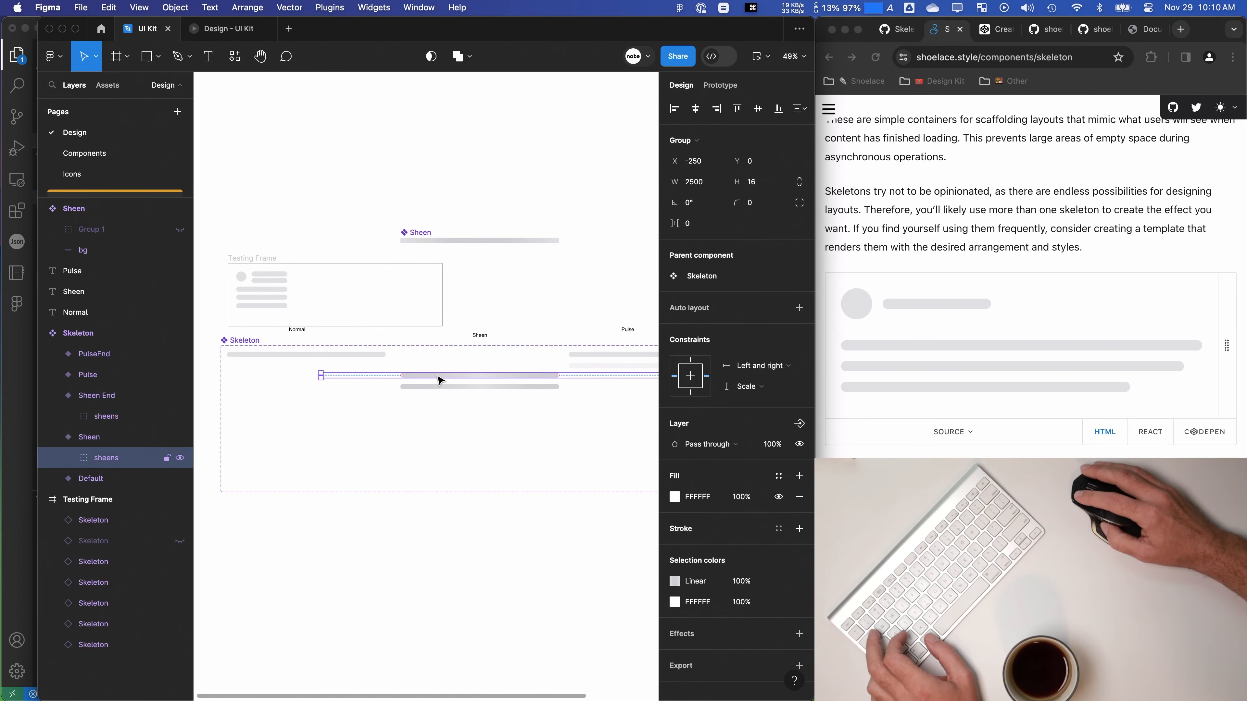
Step: Move the Sheen and Sheen End variants up in line with the other variants and resize the Skeleton set to fit its contents
mouse_move(480, 383)
left_mouse_down()
mouse_move(456, 378)
mouse_move(465, 362)
left_mouse_up()
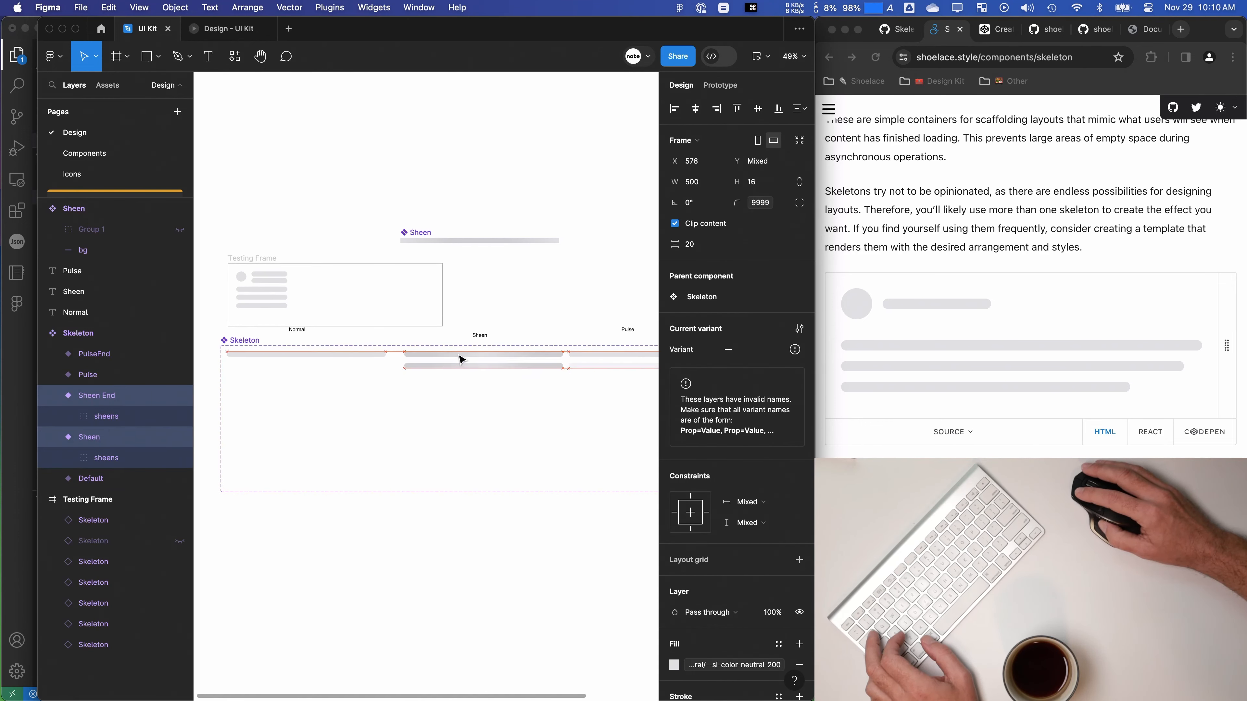
left_click(457, 358)
left_click(257, 341)
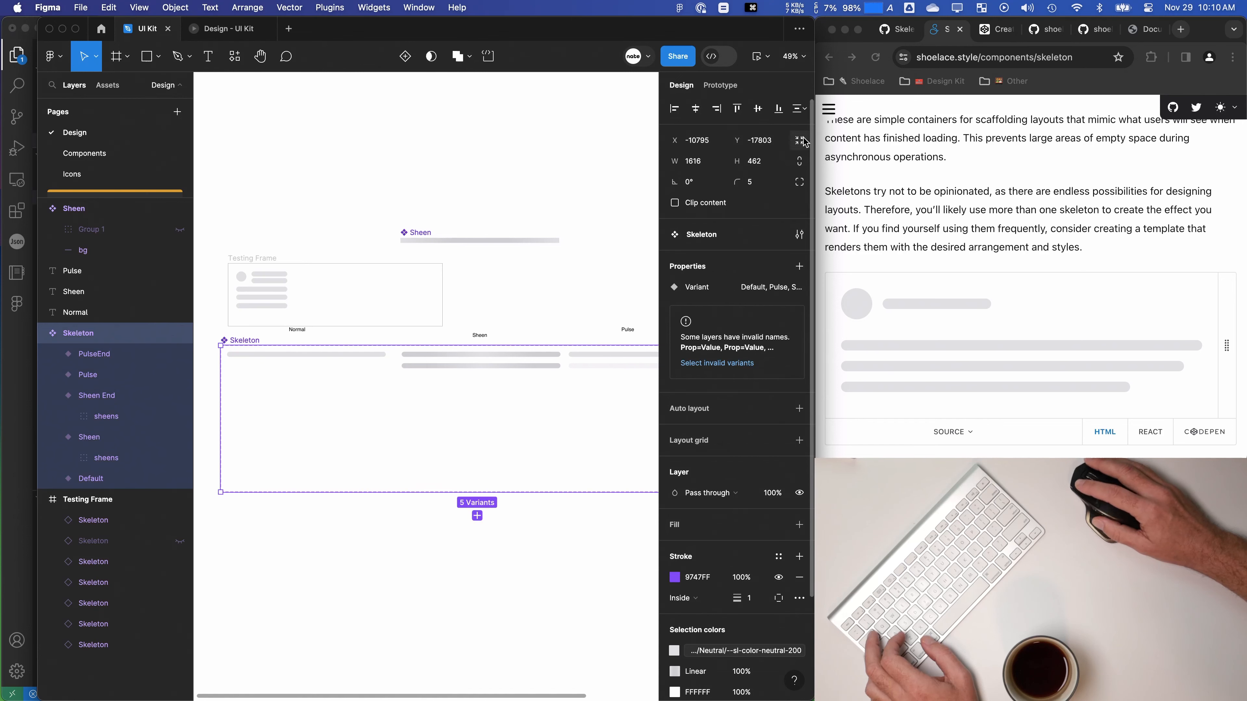
left_click(799, 140)
left_click(533, 450)
scroll(433, 464, "down", 2)
mouse_move(534, 461)
left_mouse_down()
mouse_move(435, 464)
mouse_move(523, 475)
left_mouse_up()
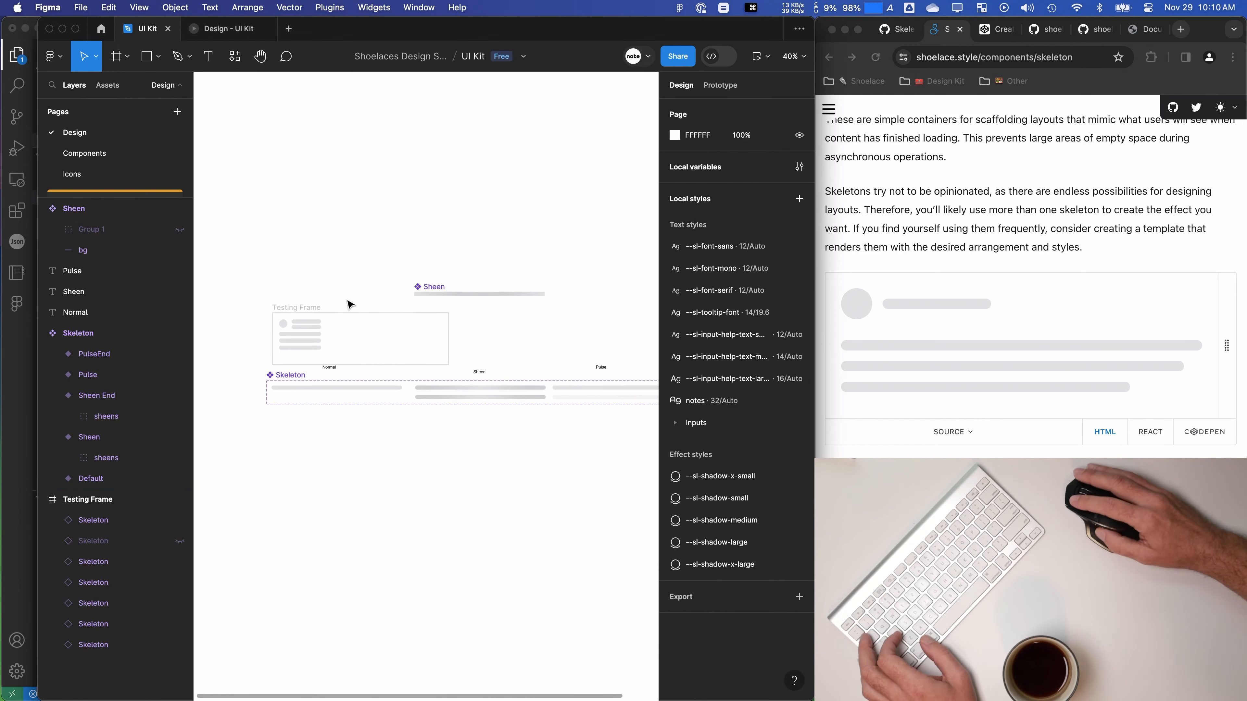
Step: Delete the Testing Frame and move the standalone Sheen component just below the Skeleton set's sheen bars
left_click(313, 312)
key("BackSpace")
left_click(469, 293)
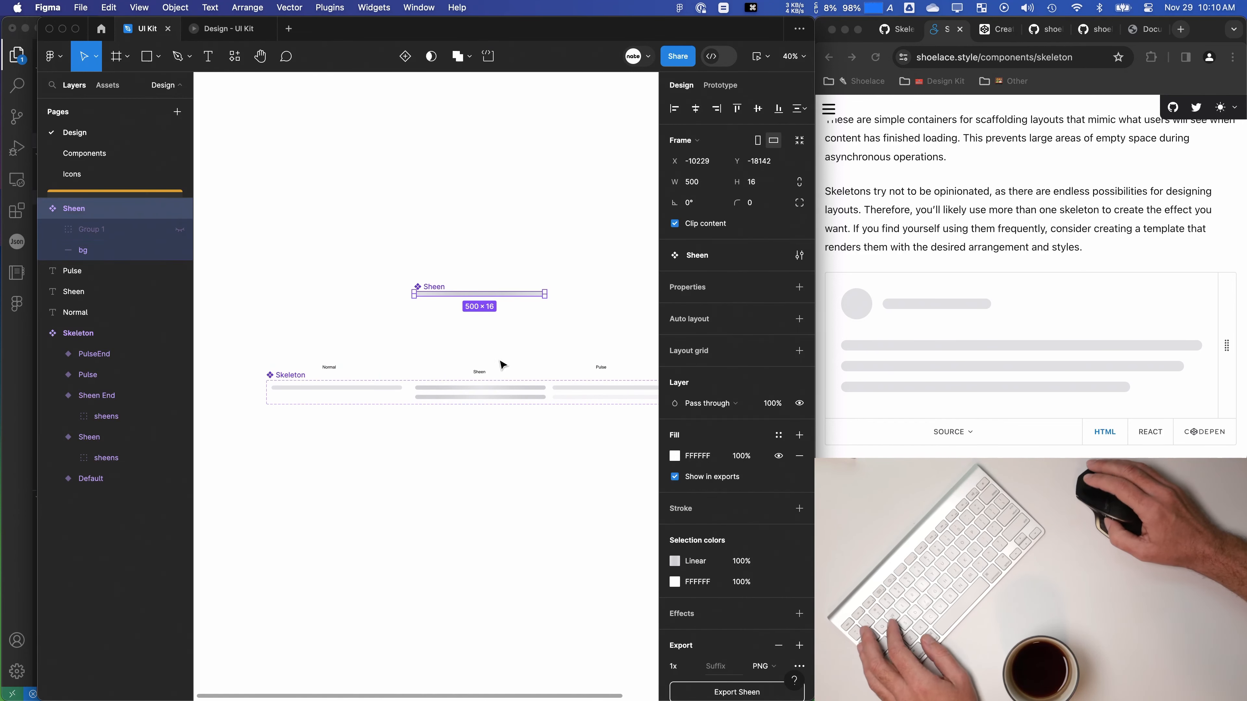
scroll(502, 364, "up", 5)
left_click_drag(384, 222, 351, 493)
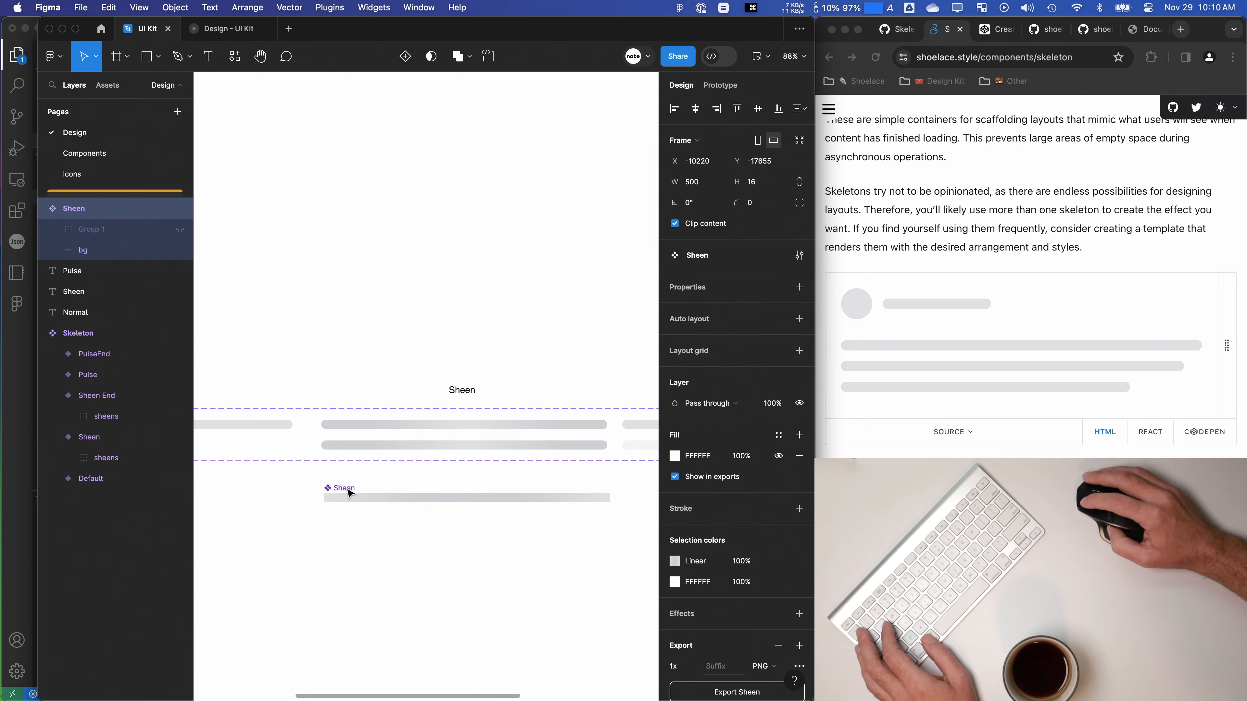
scroll(473, 313, "down", 5)
Step: Collapse the layers and group the Skeleton set, the Sheen component and the Normal, Sheen and Pulse labels
left_click(42, 209)
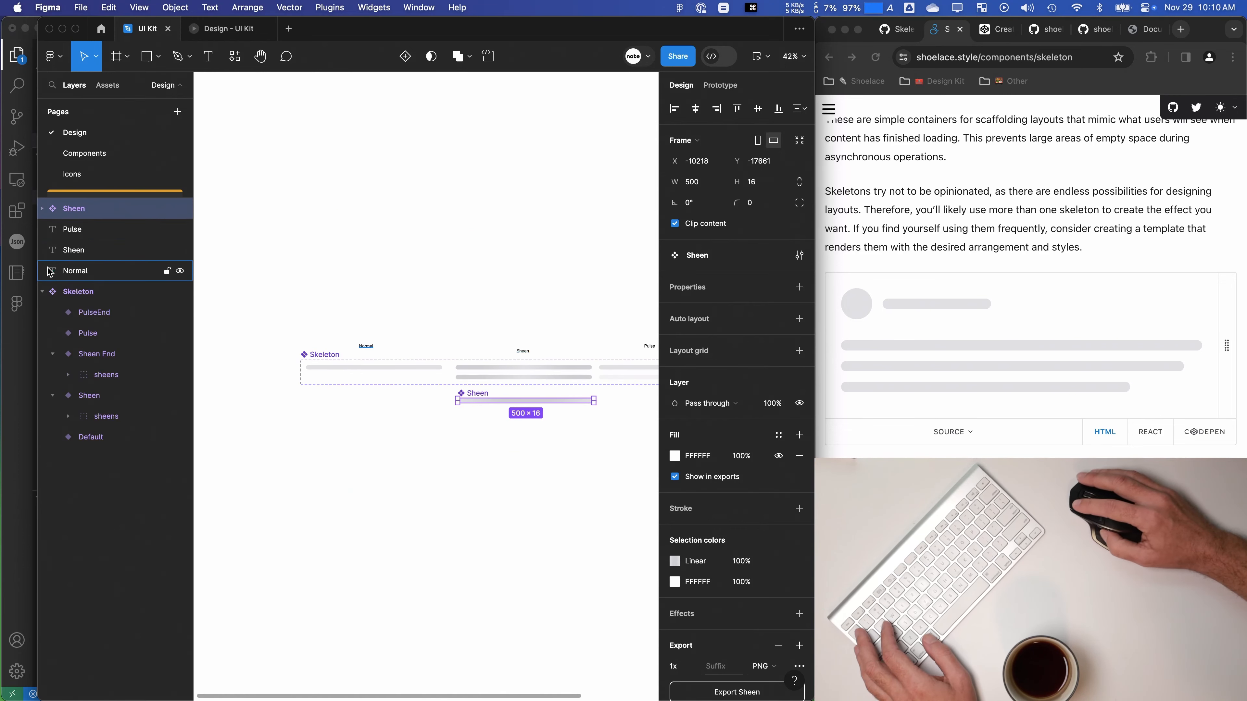
left_click(324, 258)
scroll(324, 258, "right", 3)
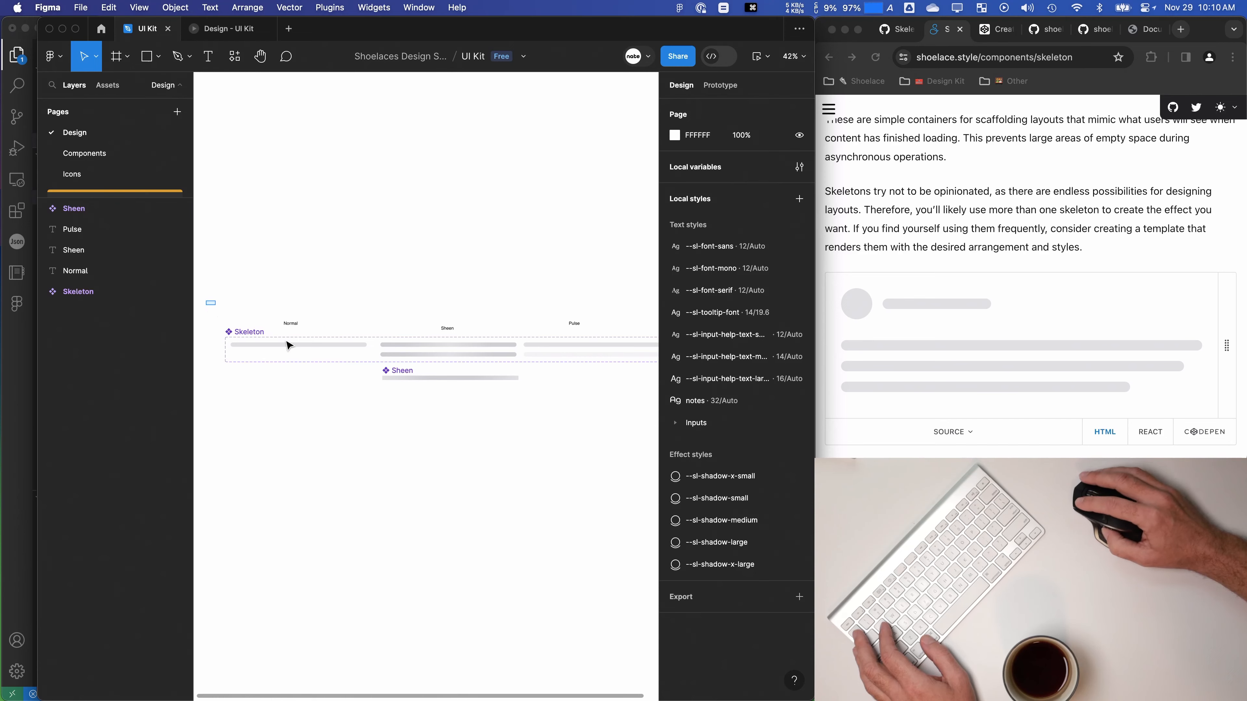
left_click_drag(204, 300, 613, 416)
right_click(572, 319)
mouse_move(609, 390)
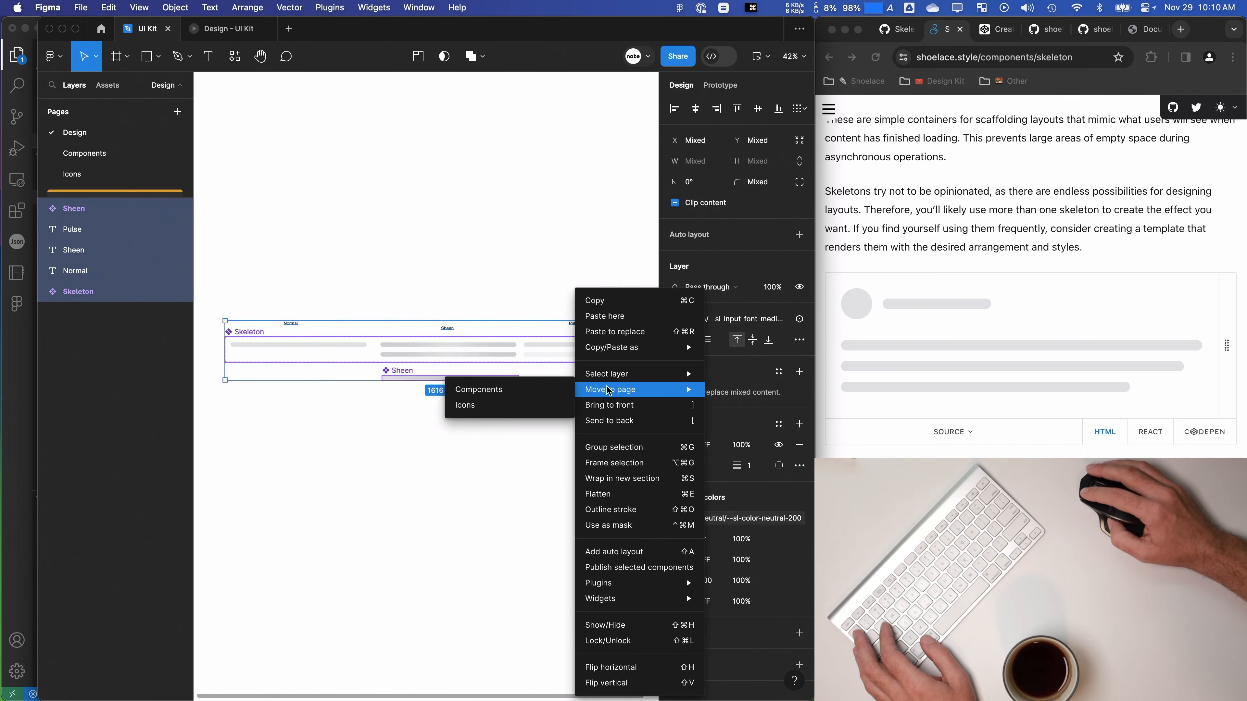
left_click(283, 292)
scroll(284, 293, "down", 3)
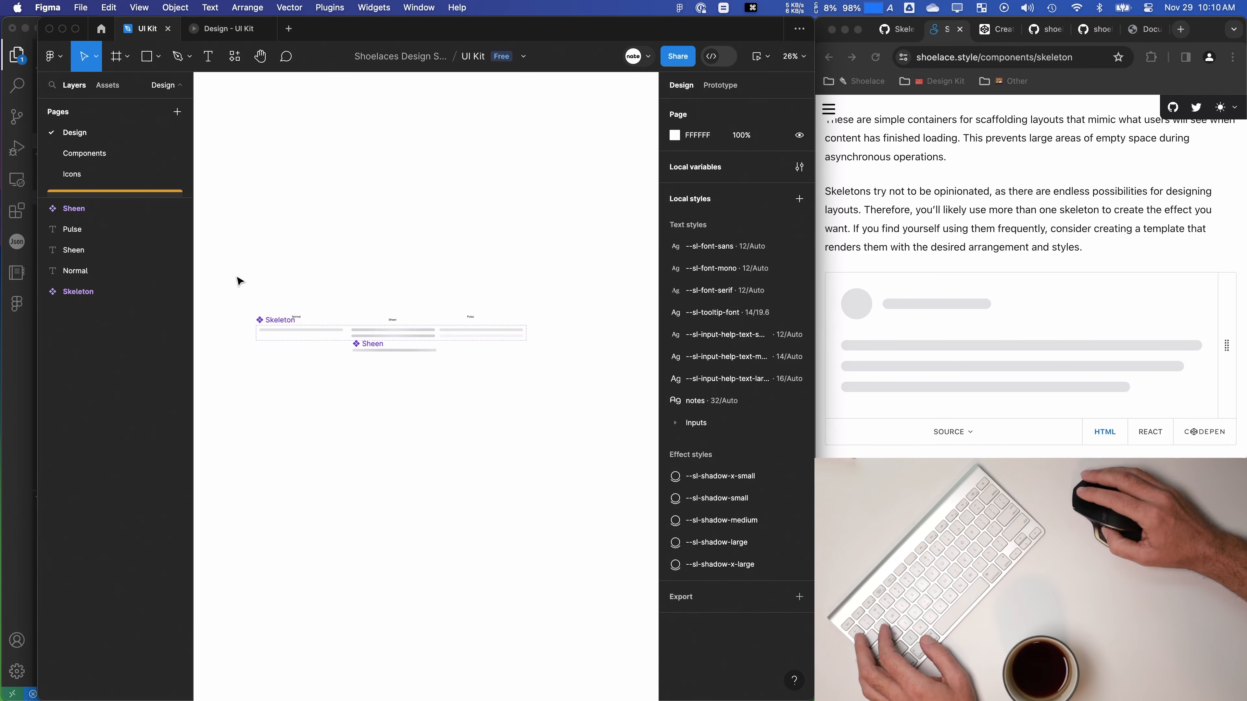
key("super+a")
key("super+g")
Step: Move the group to the Components page and open that page
right_click(407, 342)
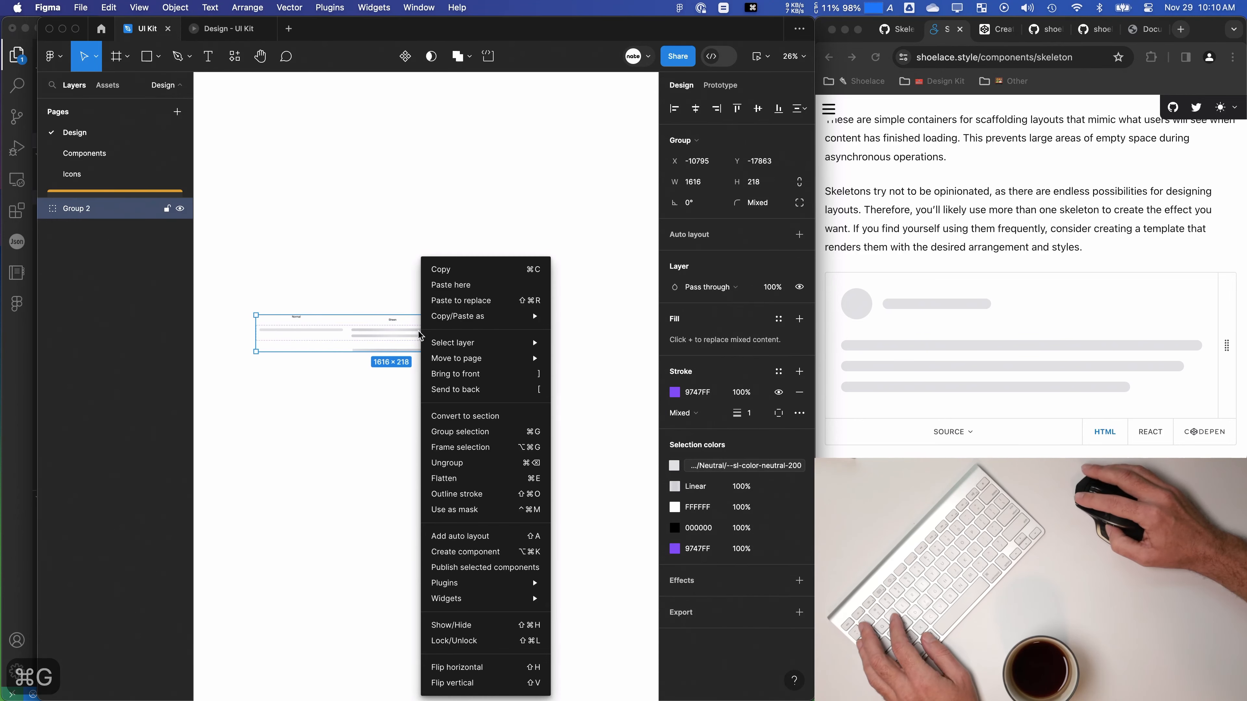
mouse_move(478, 363)
left_click(586, 359)
left_click(87, 154)
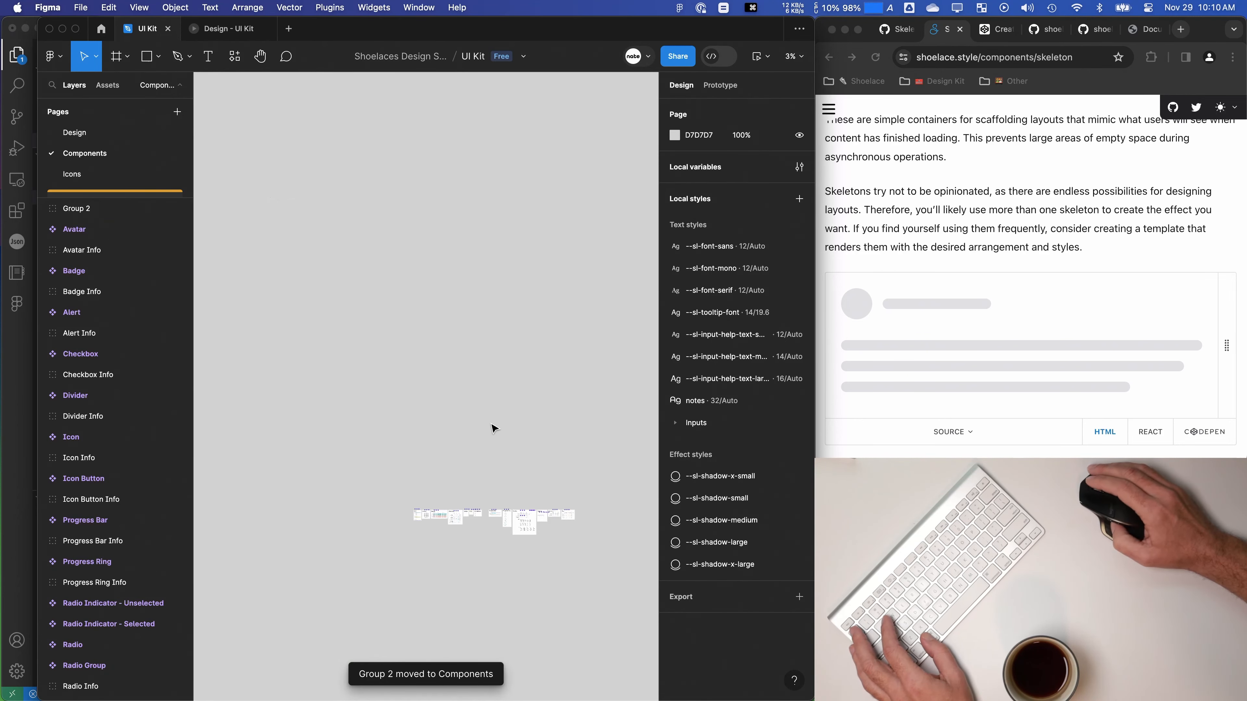
Step: Select the skeleton group on the Components page and bring it close to the row of component cards
scroll(297, 317, "down", 5)
left_click(83, 211)
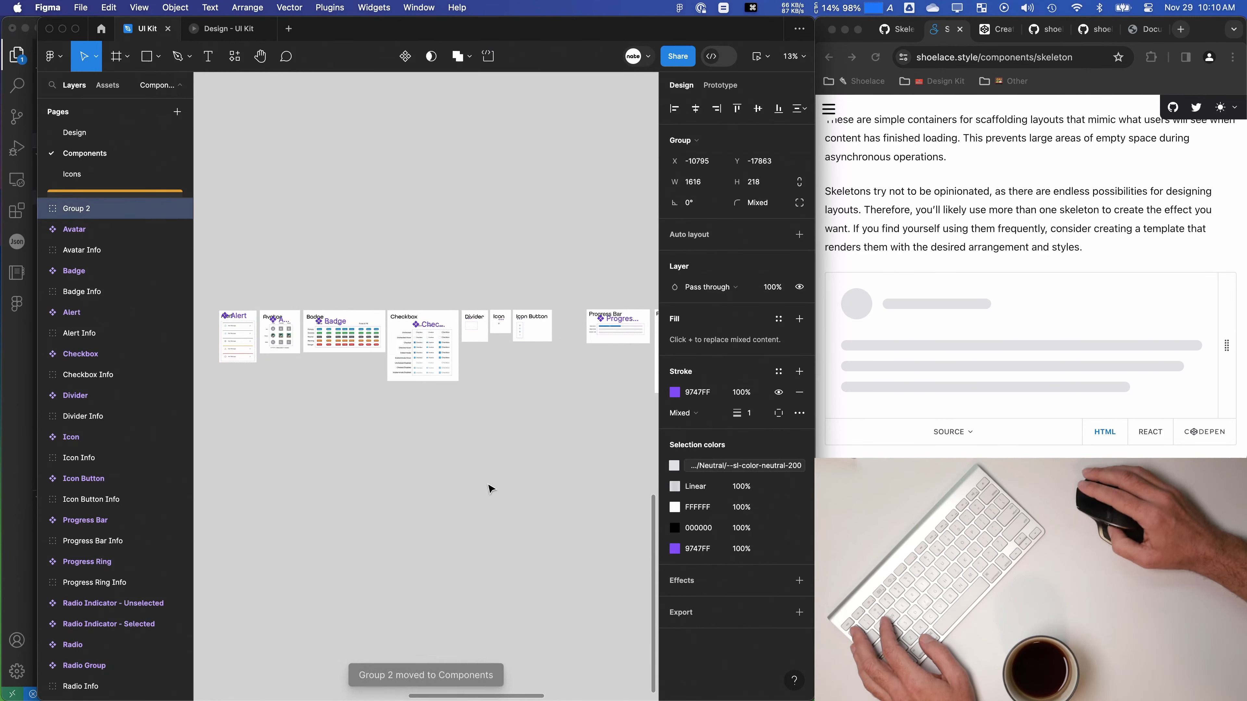
left_click(43, 209)
scroll(363, 308, "down", 4)
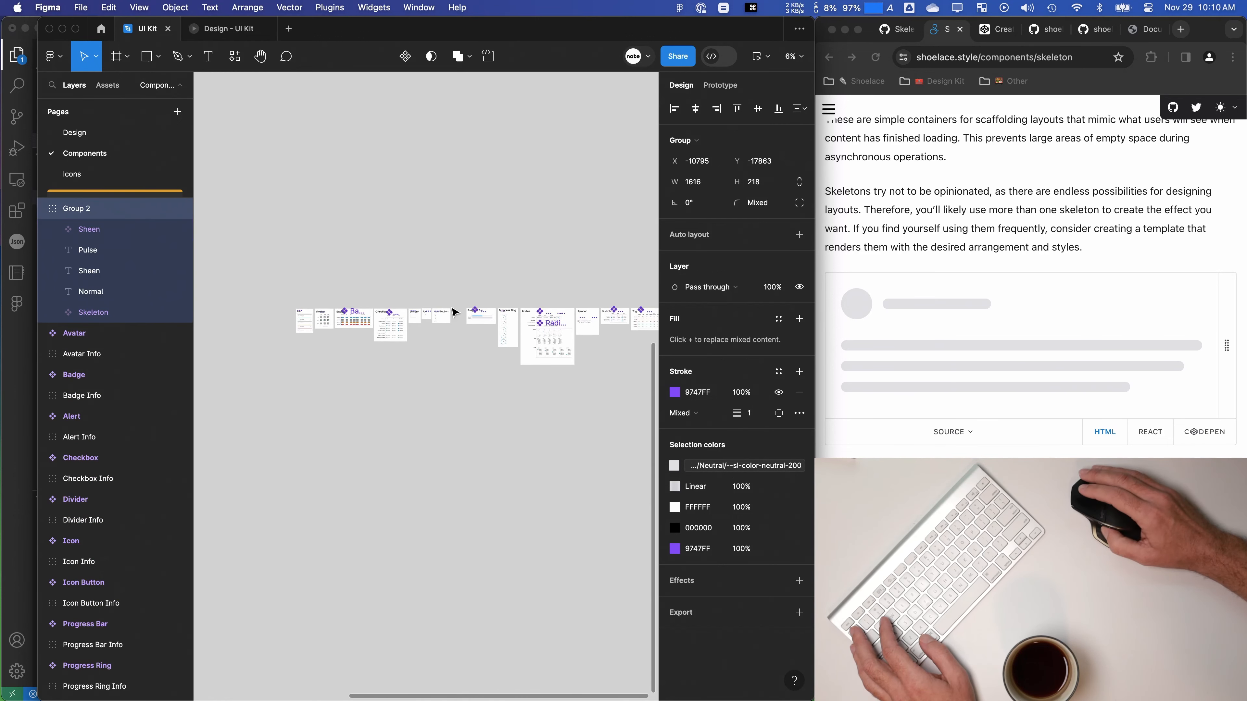
key("shift+1")
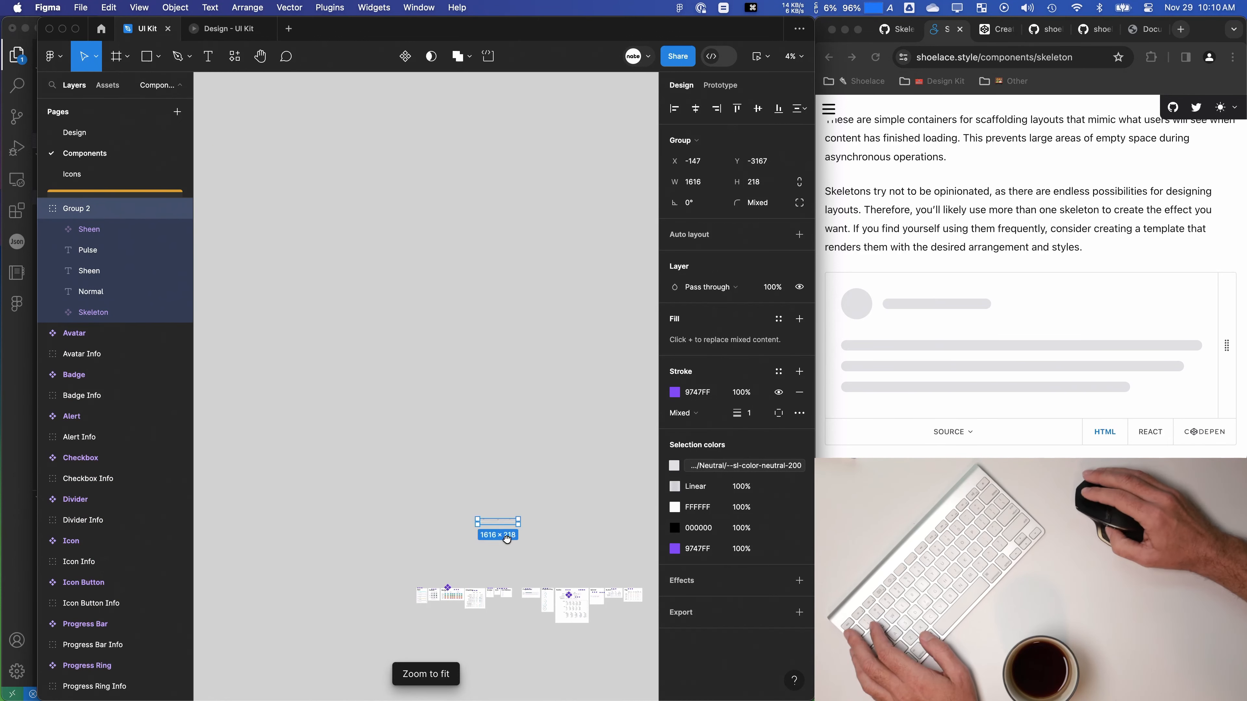
left_click_drag(506, 539, 428, 331)
scroll(429, 321, "up", 3)
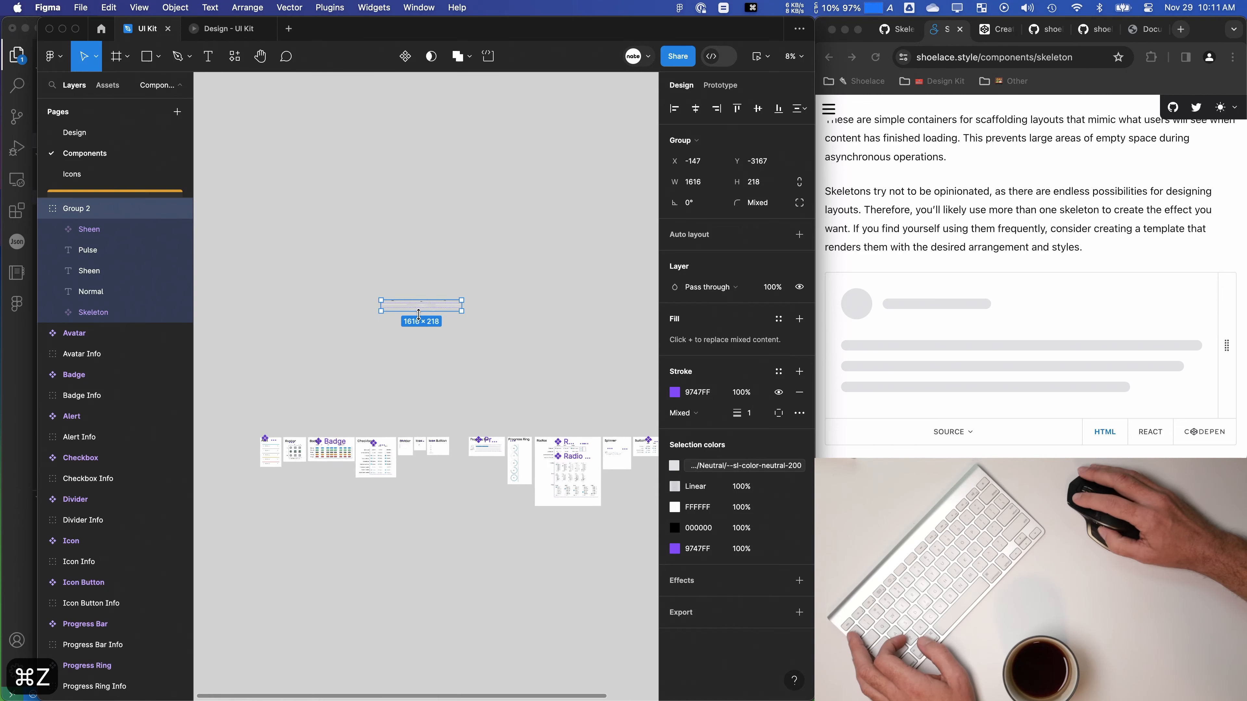
left_click_drag(573, 554, 613, 546)
left_click_drag(613, 546, 420, 459)
Step: Shift the Spinner, Switch and Tag cards to the right to open a gap after the Radio card
scroll(500, 421, "up", 5)
left_click_drag(504, 420, 491, 431)
scroll(495, 354, "down", 3)
mouse_move(612, 352)
left_mouse_down()
mouse_move(294, 227)
mouse_move(566, 227)
left_mouse_up()
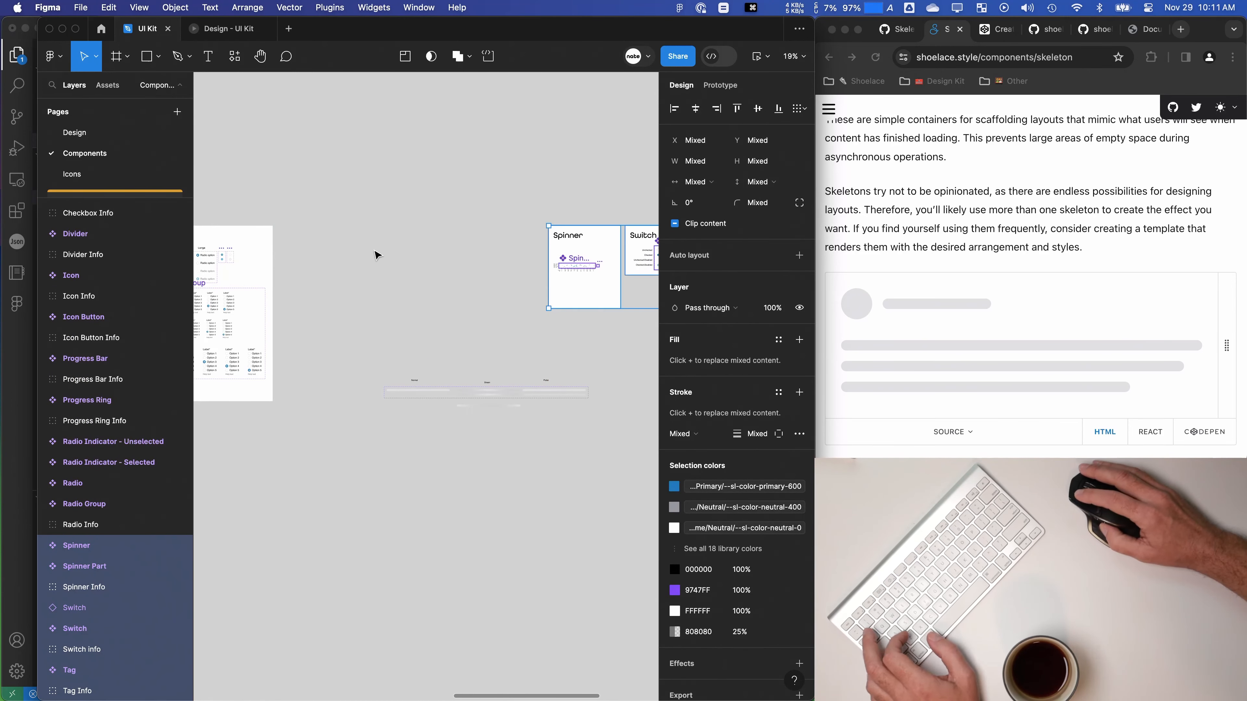
Step: Draw a rectangle about 1933 × 555 around the skeleton group and fill it with the Spinner card's white, FFFFFF
left_click(379, 254)
key("r")
mouse_move(364, 365)
left_mouse_down()
mouse_move(559, 433)
mouse_move(608, 436)
left_mouse_up()
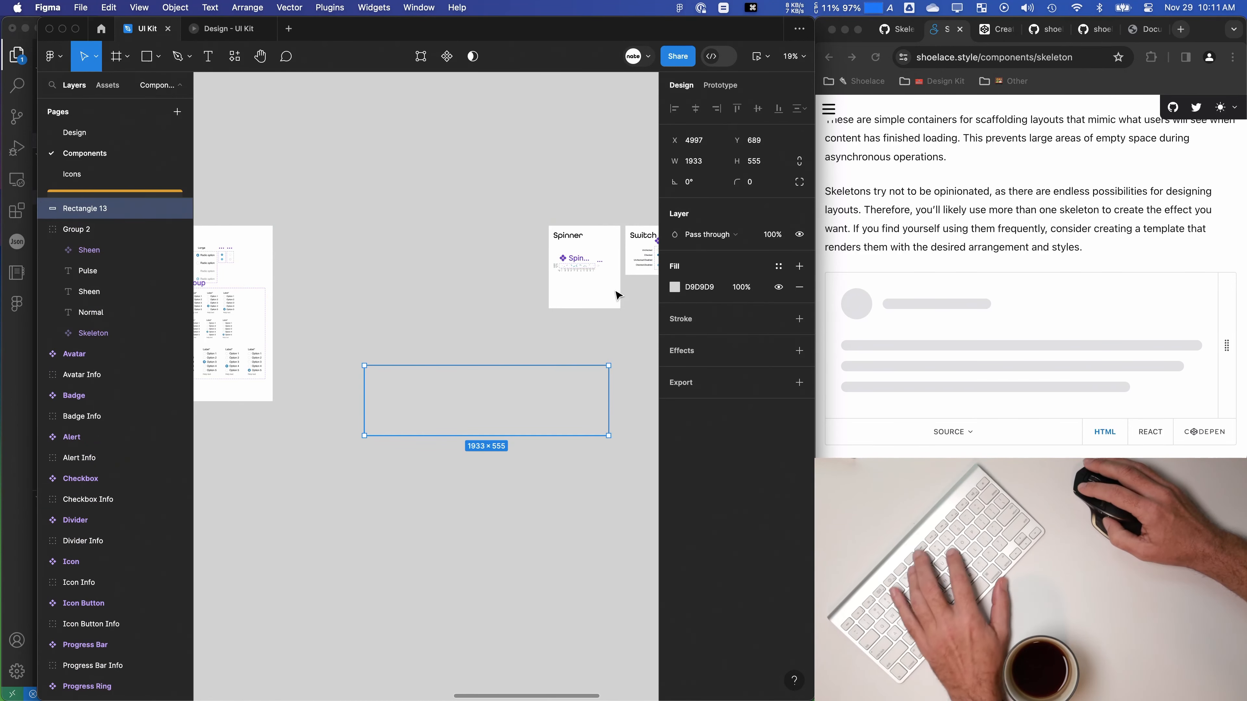
key("i")
left_click(593, 283)
key("Escape")
Step: Put the white rectangle inside the skeleton group as its lowest layer, behind the component and labels
left_click(74, 213)
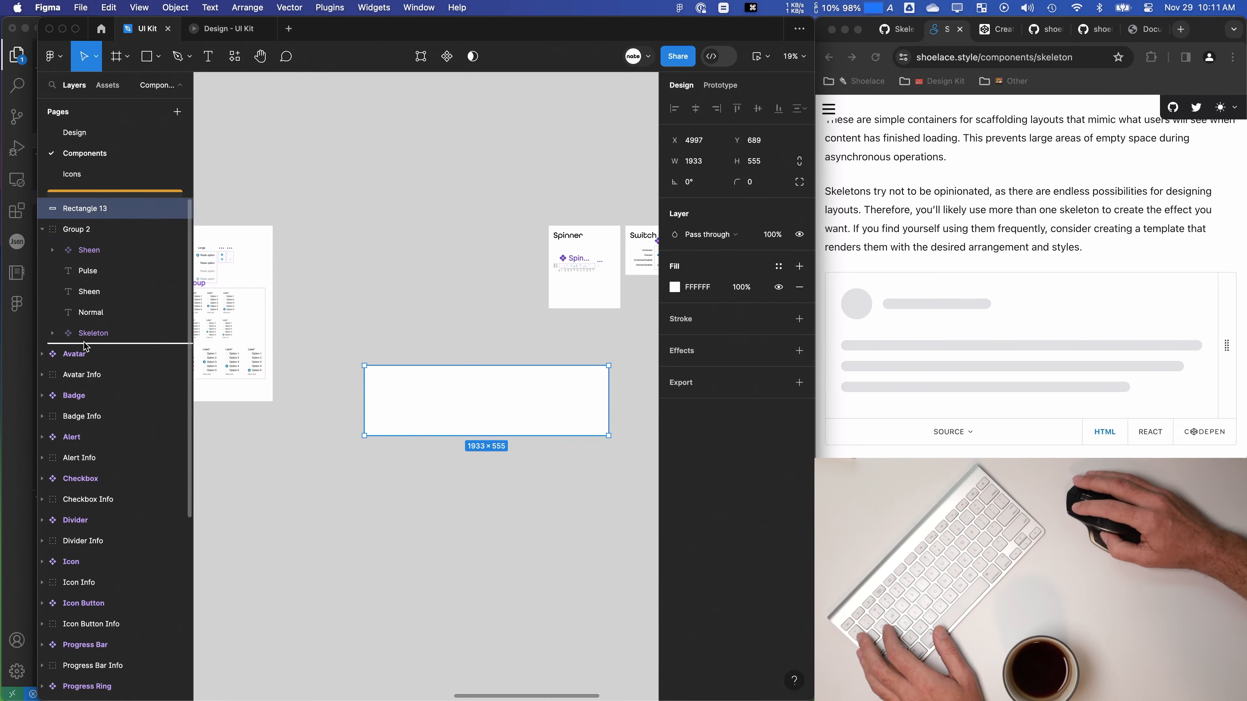
left_click_drag(86, 346, 87, 345)
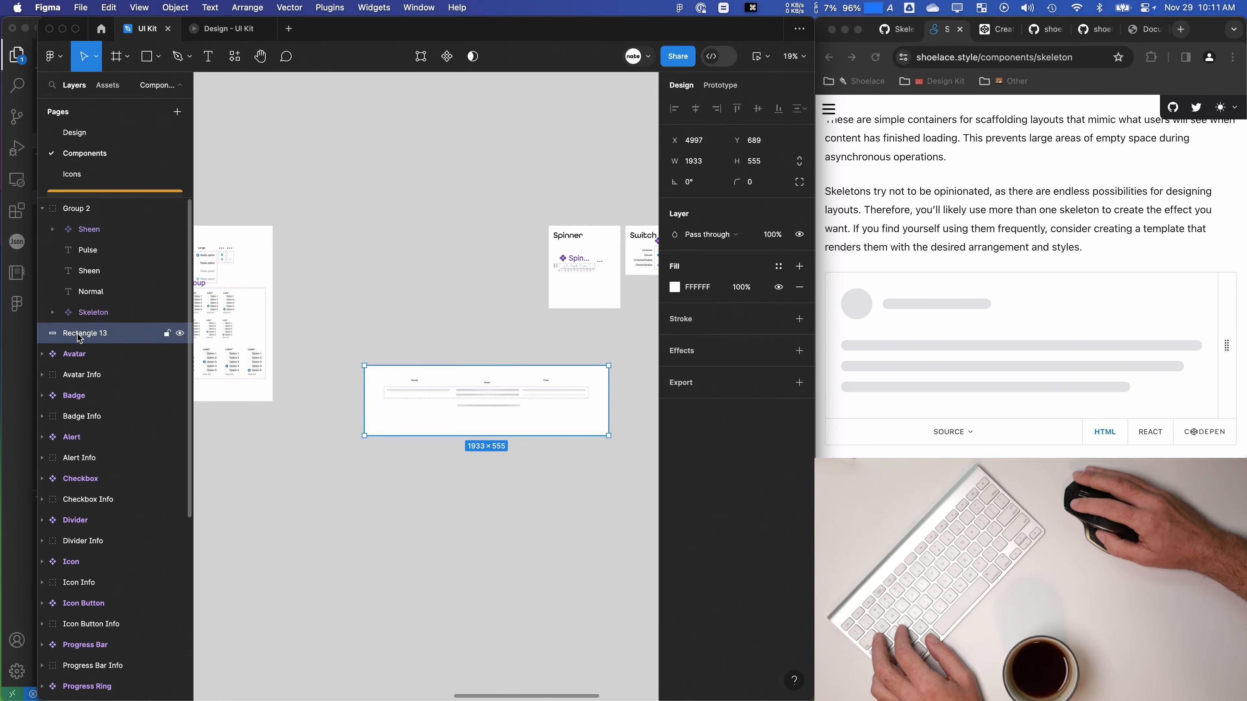
left_click_drag(90, 220, 95, 231)
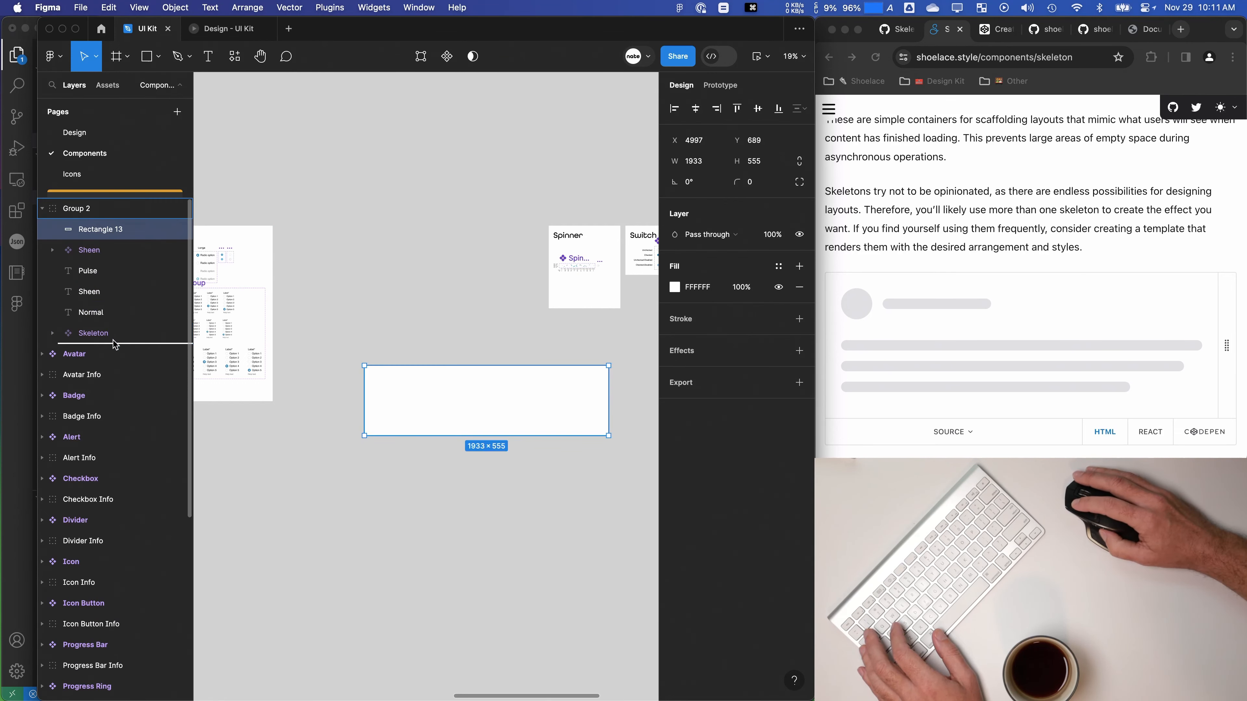
left_click_drag(113, 340, 113, 341)
Step: Copy the Spinner card's heading into the new card and change its text to "Skeleton"
left_click(407, 321)
double_click(571, 239)
key("super+c")
double_click(399, 418)
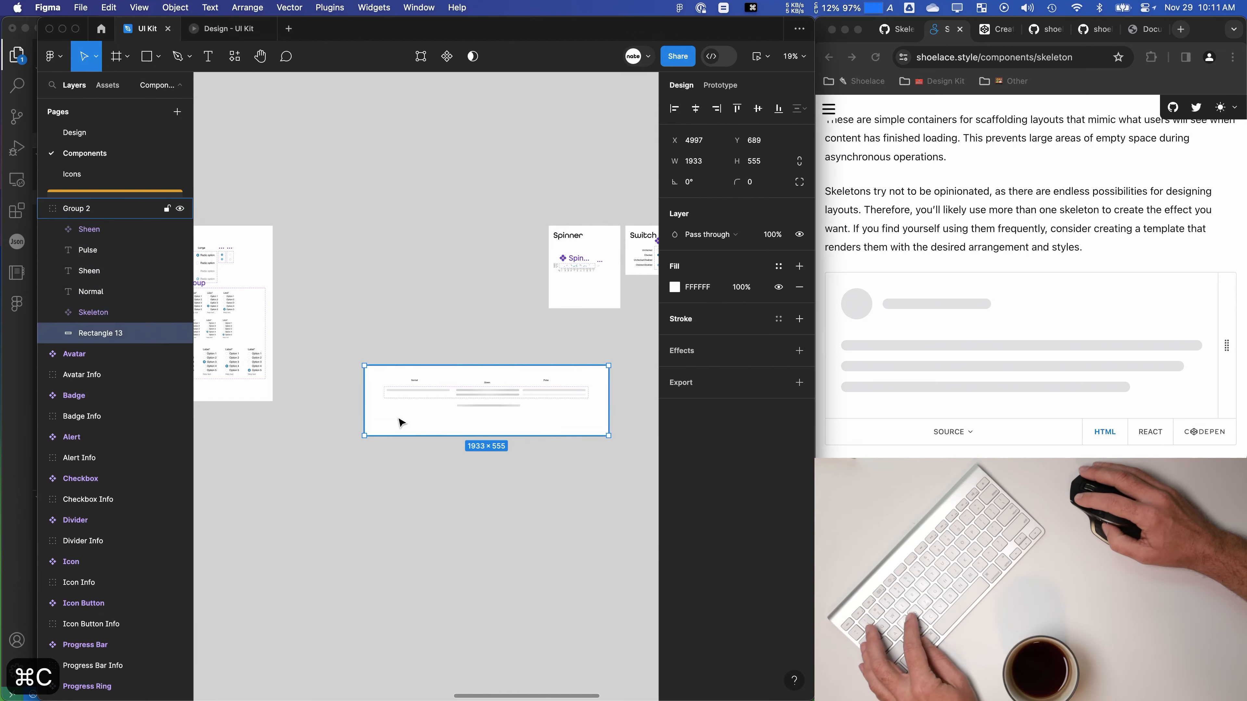
key("super+v")
type("Skeleton")
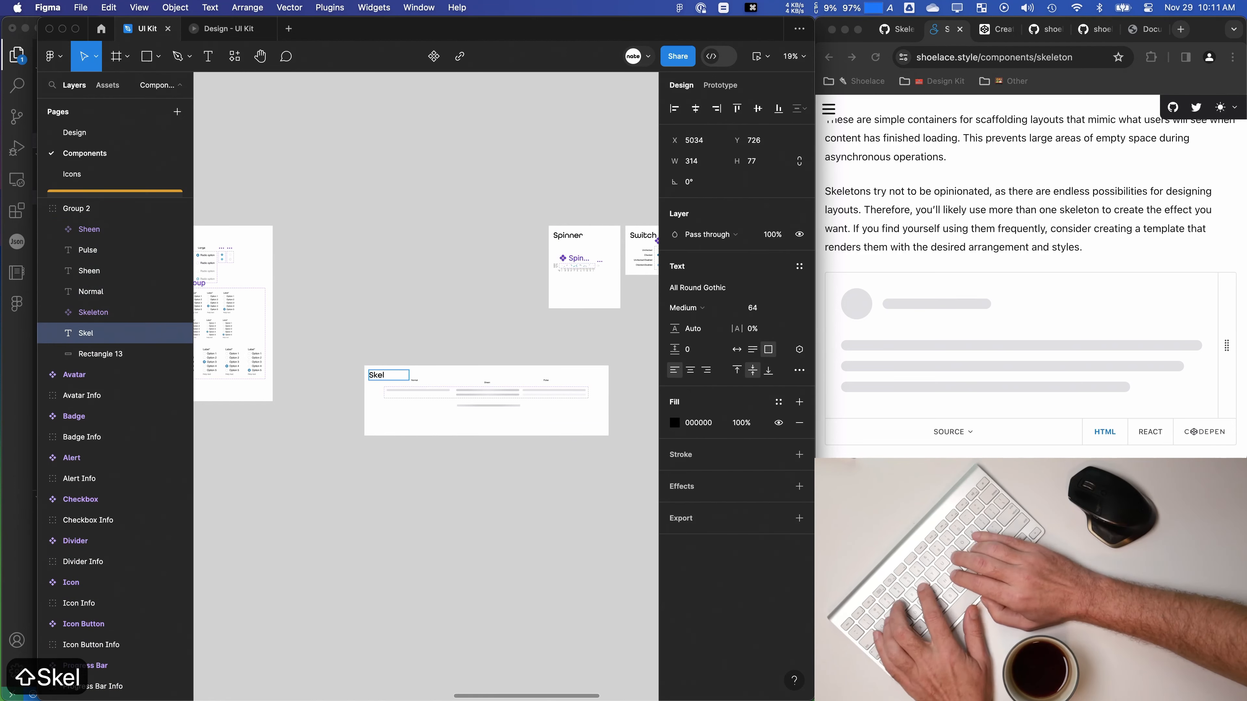
key("Return")
key("BackSpace")
scroll(397, 426, "up", 2)
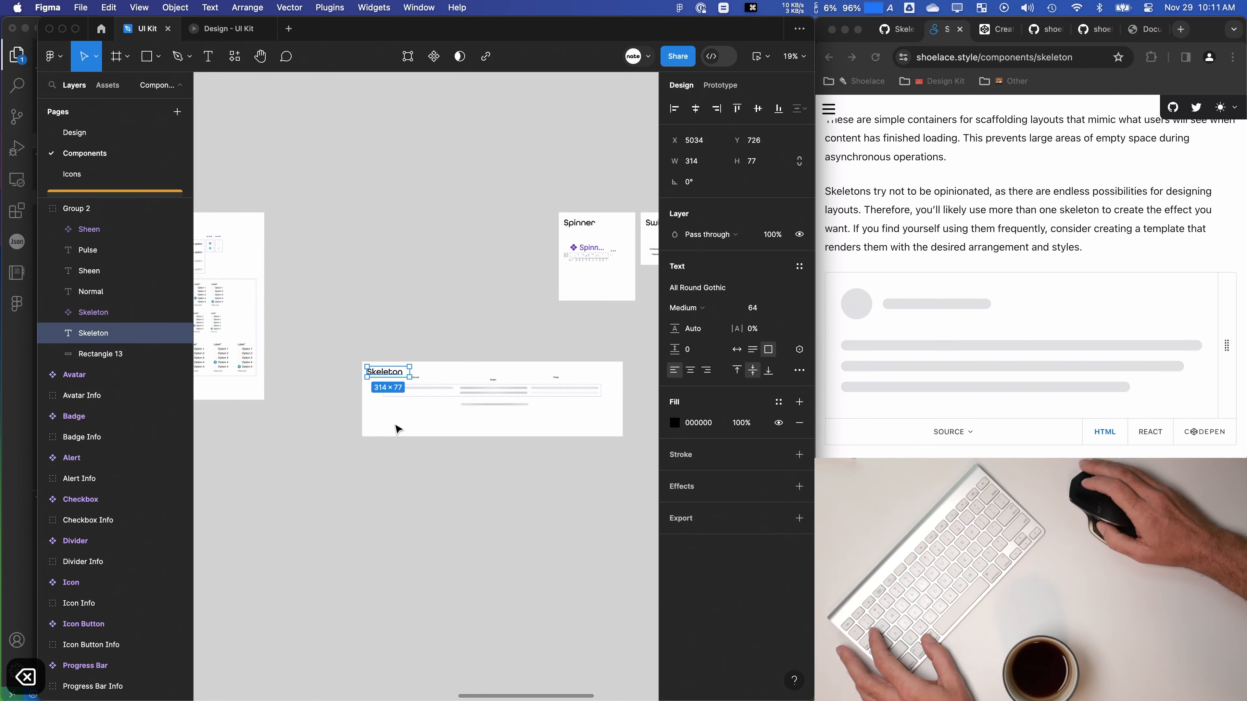
Step: Move the whole Skeleton card group into the gap after the Radio card, in line with the card row
left_click(399, 363)
left_click(75, 219)
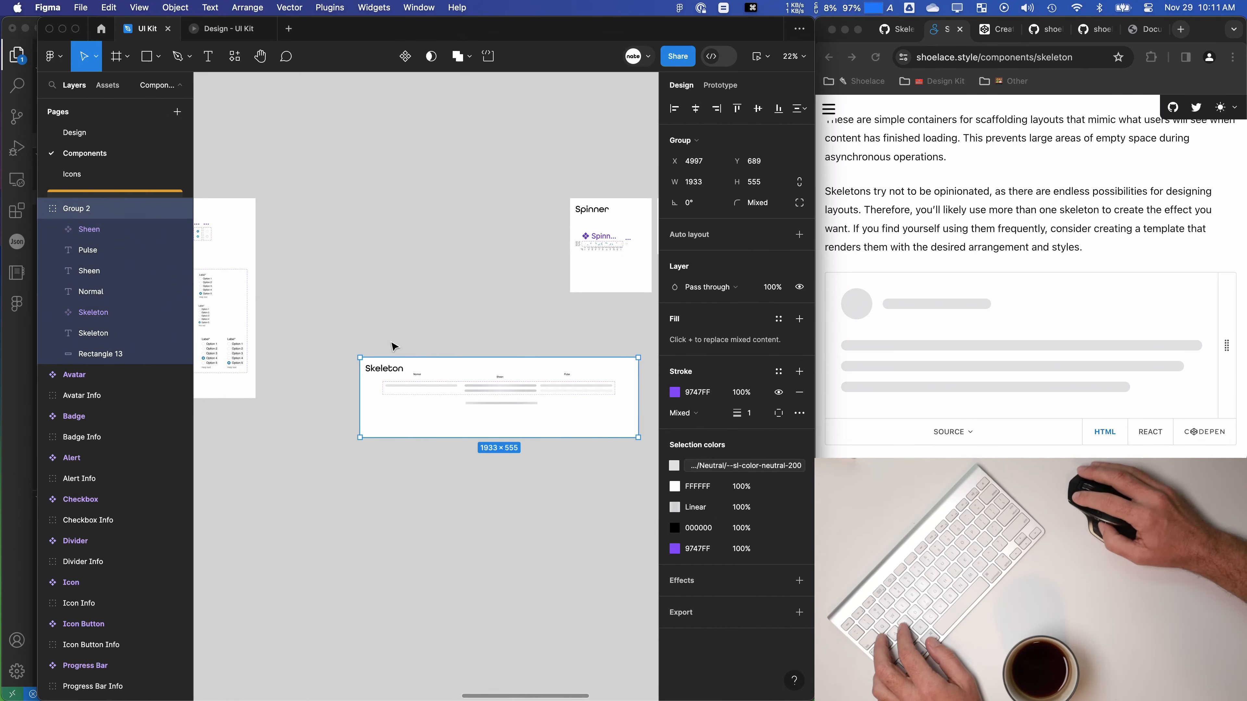
left_click_drag(459, 374, 362, 211)
left_click(524, 368)
Step: Nudge the Spinner, Switch and Tag cards together to the left to narrow the gap beside the Skeleton card
scroll(523, 367, "down", 3)
scroll(511, 354, "right", 3)
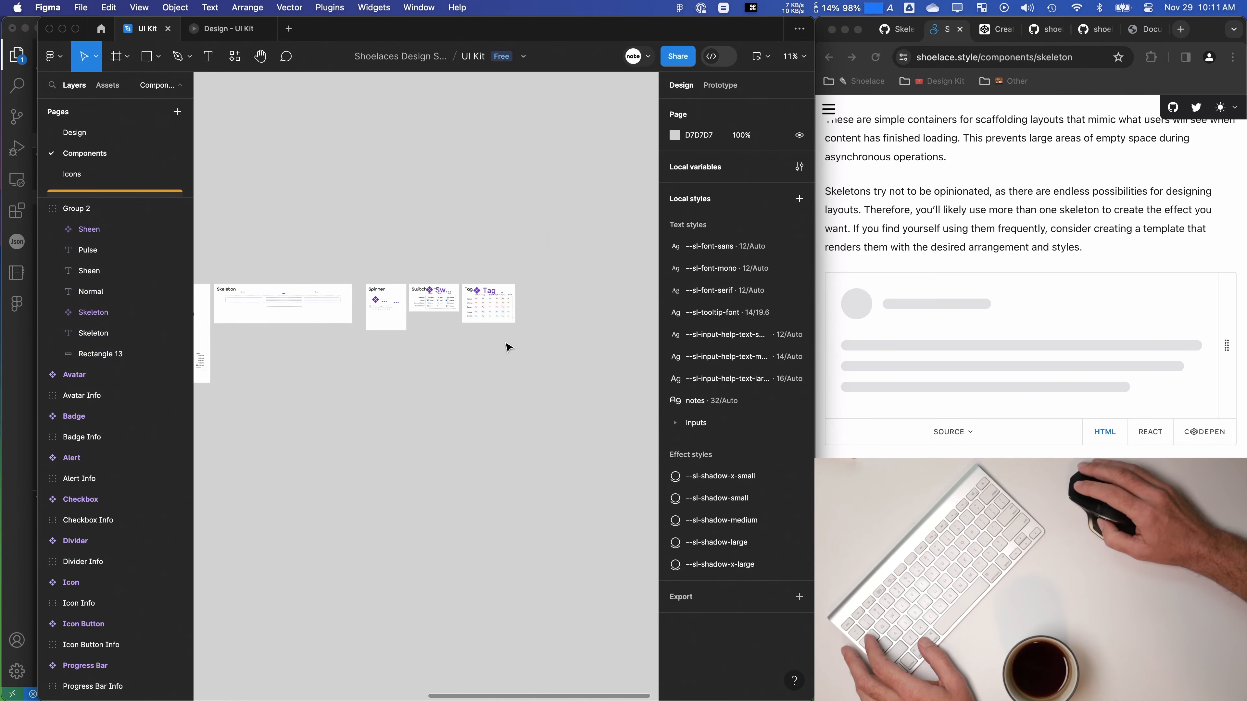
left_click_drag(598, 365, 380, 278)
key("shift+Left")
key("shift+Left")
key("shift+Left")
key("shift+Left")
key("shift+Left")
key("shift+Left")
key("shift+Left")
key("shift+Left")
key("shift+Left")
key("shift+Left")
key("shift+Left")
key("shift+Left")
key("shift+Left")
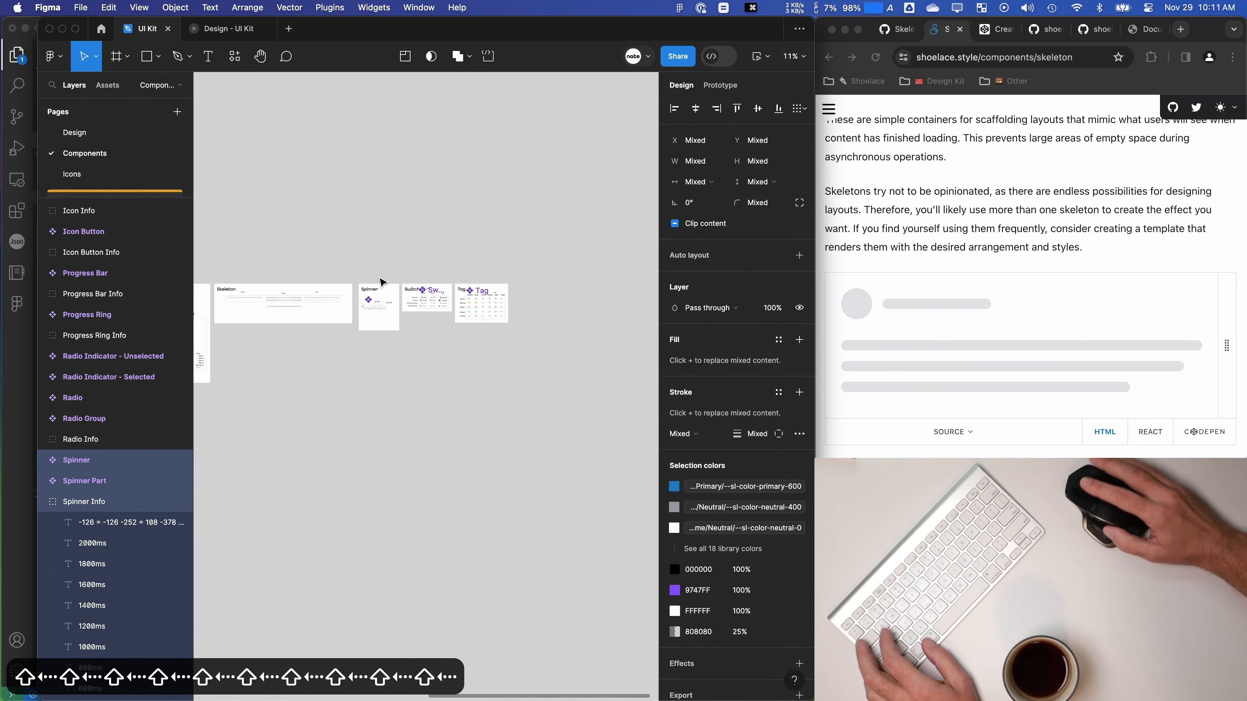
left_click(309, 373)
Step: Move the Skeleton component out of its group to the top of the layer order
scroll(309, 374, "up", 5)
scroll(431, 532, "up", 3)
scroll(422, 473, "up", 2)
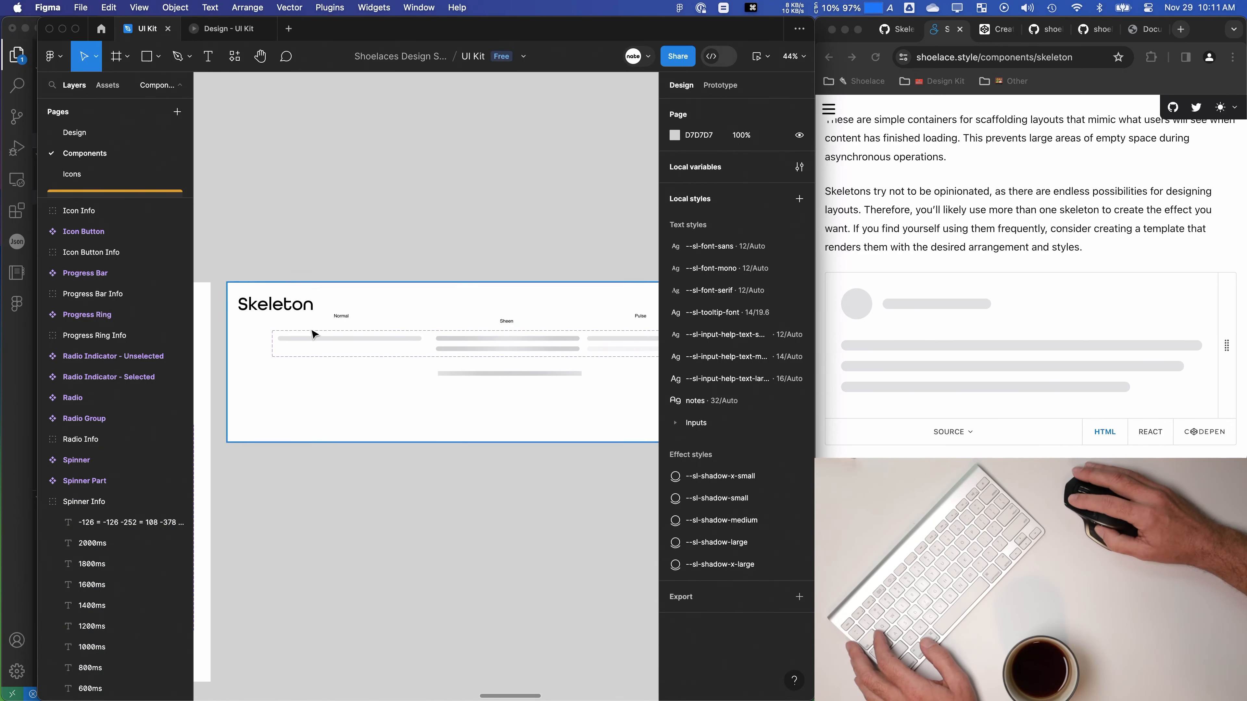
left_click(339, 339)
left_click(93, 312)
left_click_drag(93, 312, 111, 205)
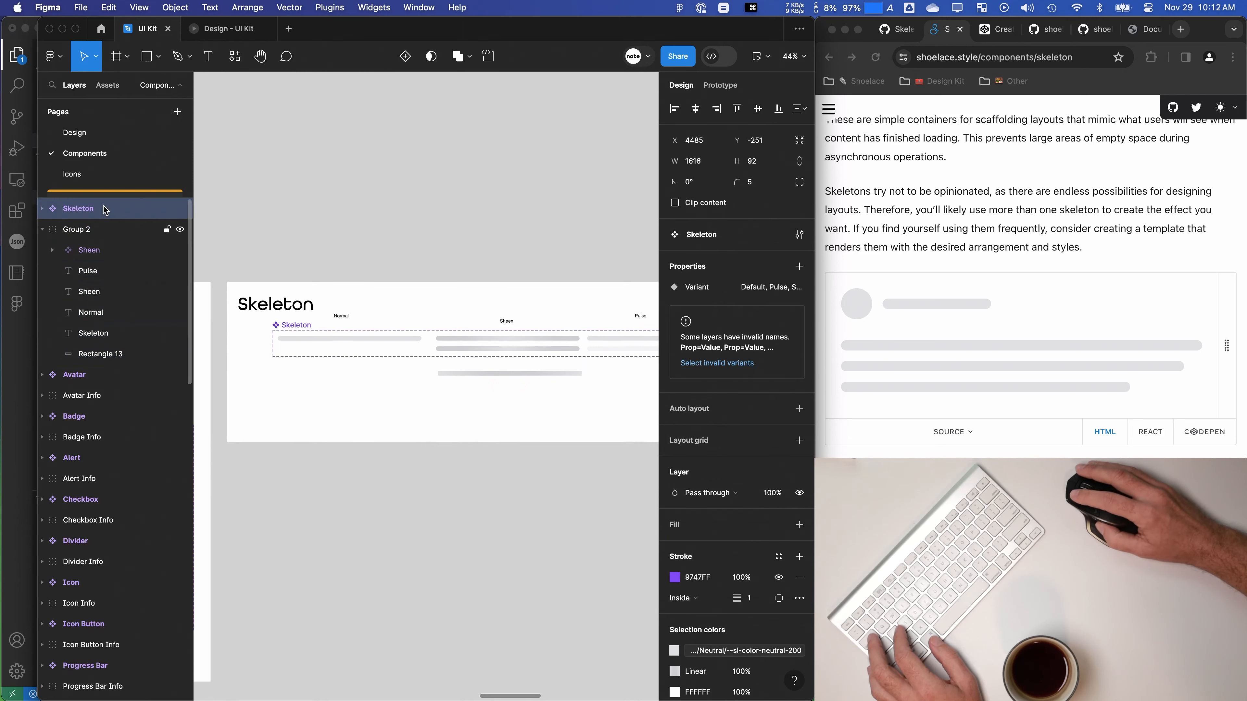
Step: Rename the remaining card group as "Skeleton Info" and collapse it
double_click(76, 229)
type("Skeleton Info")
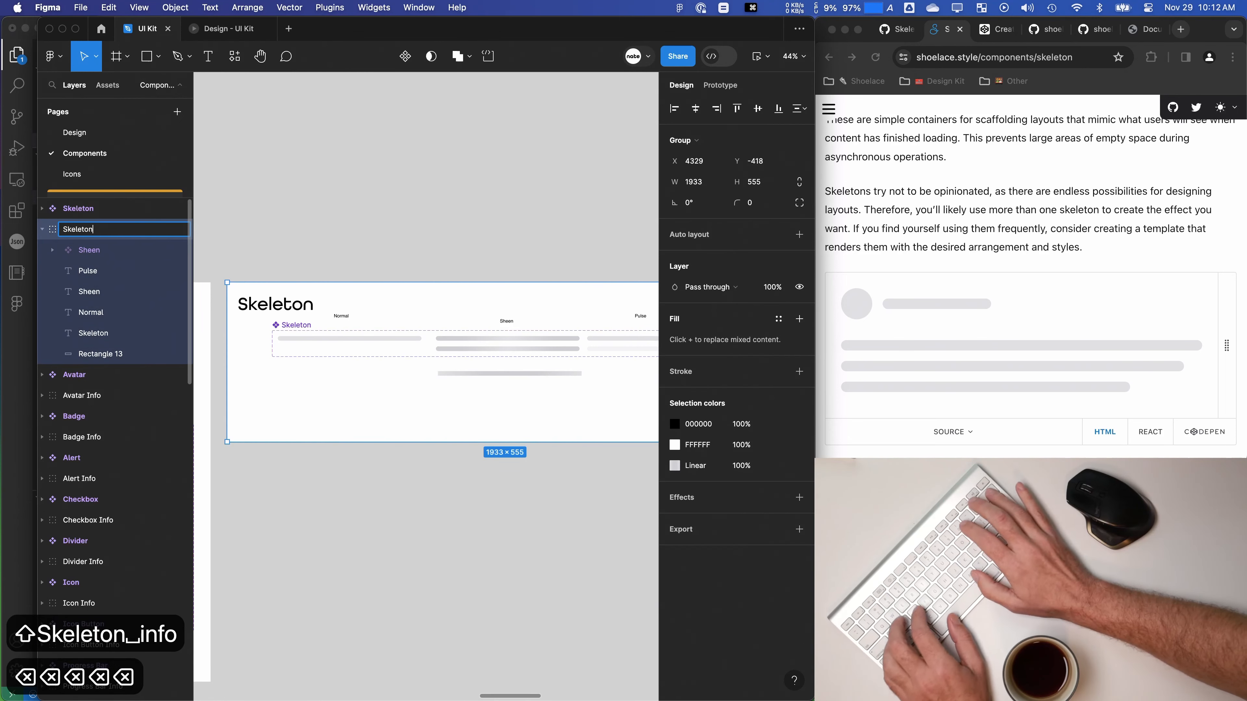
key("Return")
left_click(43, 229)
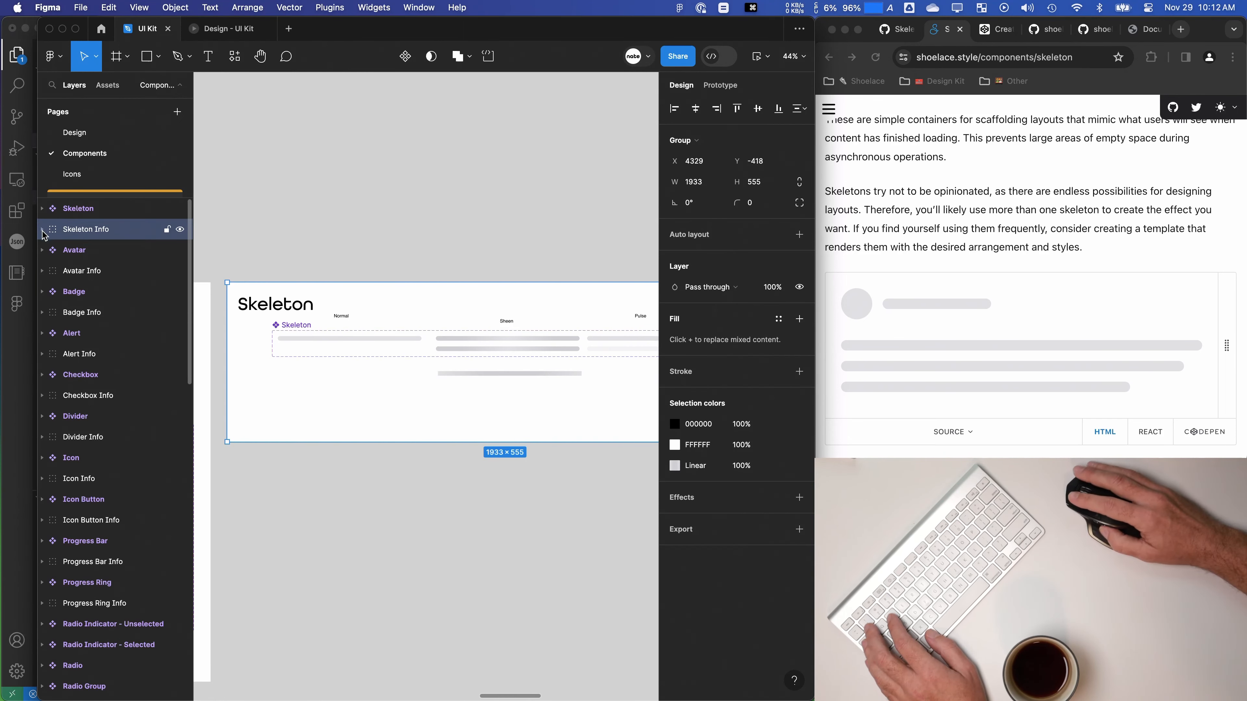
Step: Shorten the Skeleton card's white background rectangle to a height of about 382
left_click(492, 275)
left_click_drag(492, 275, 532, 283)
left_click(524, 431)
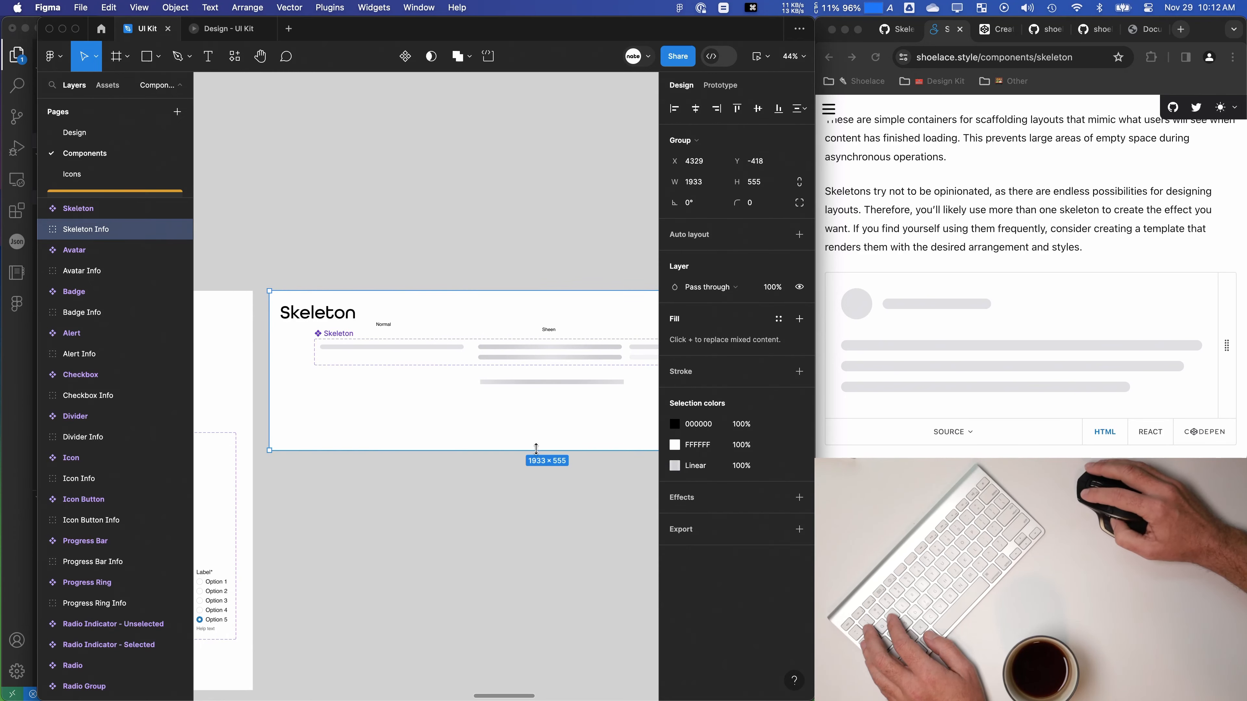
key("super+z")
left_click_drag(537, 450, 531, 398)
left_click(531, 445, "super")
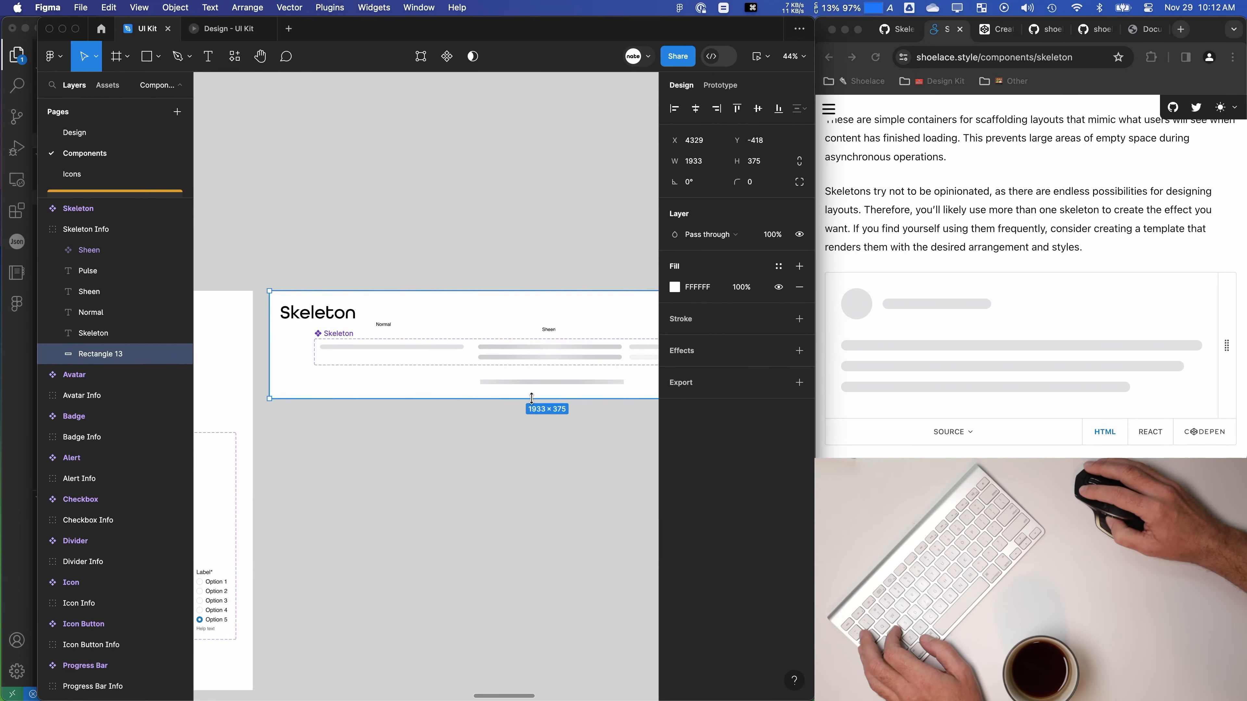
left_click(534, 463)
left_click_drag(534, 463, 454, 465)
Step: Align the tops of the Normal, Sheen and Pulse labels and nudge them down 30 px towards the variants
left_click(601, 327, "super")
left_click(467, 331, "shift")
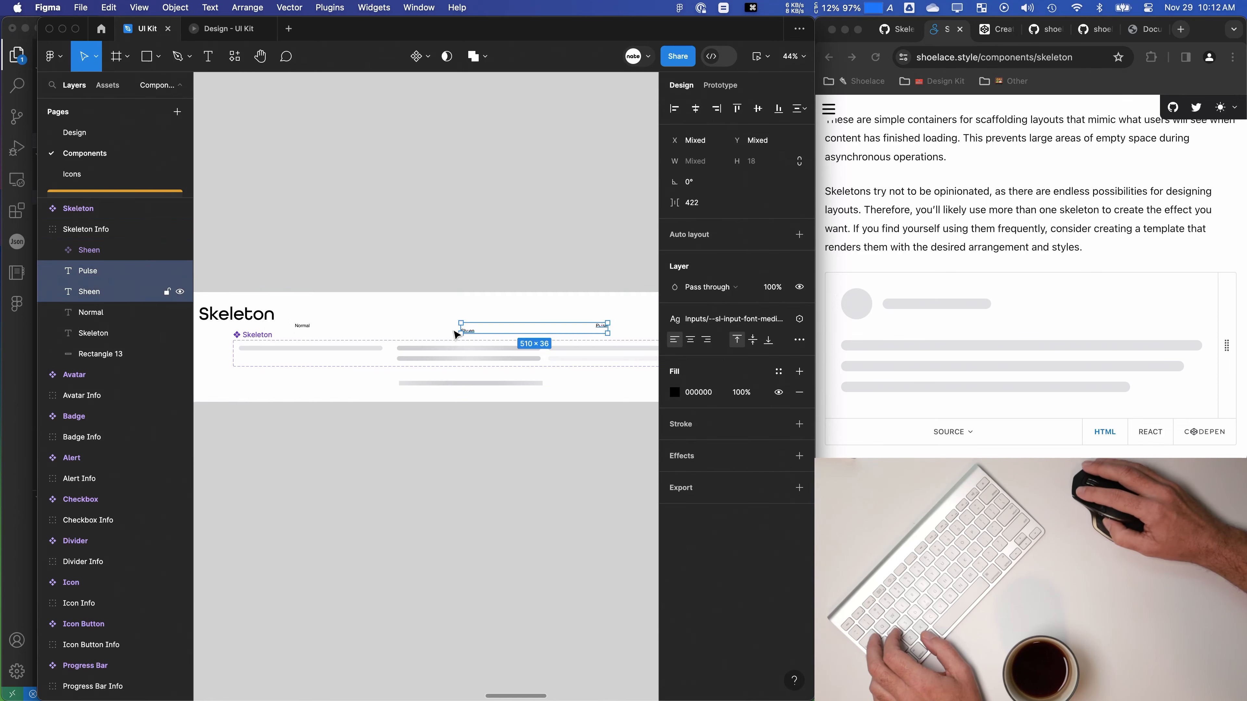
left_click(301, 326, "shift")
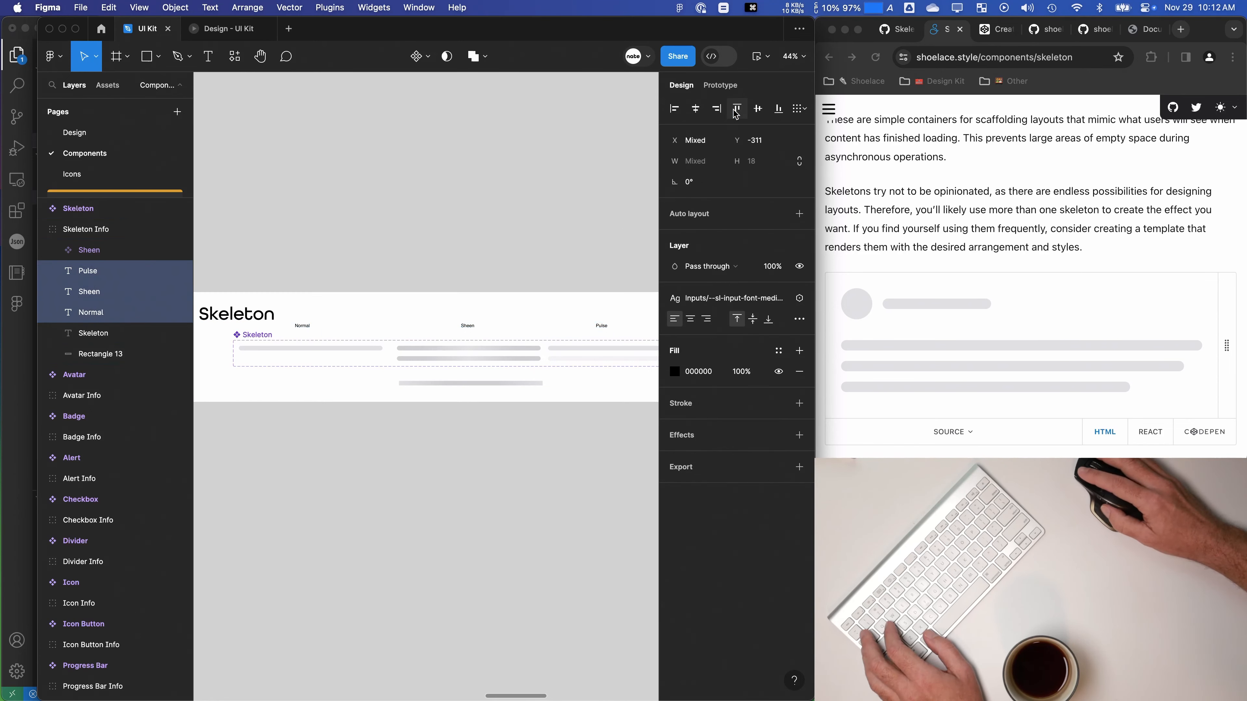
key("shift+Down")
key("shift+Down")
key("shift+Down")
Step: Move the Sheen component bar beneath the Skeleton variants so its left edge lines up with the component frame
left_click(89, 292)
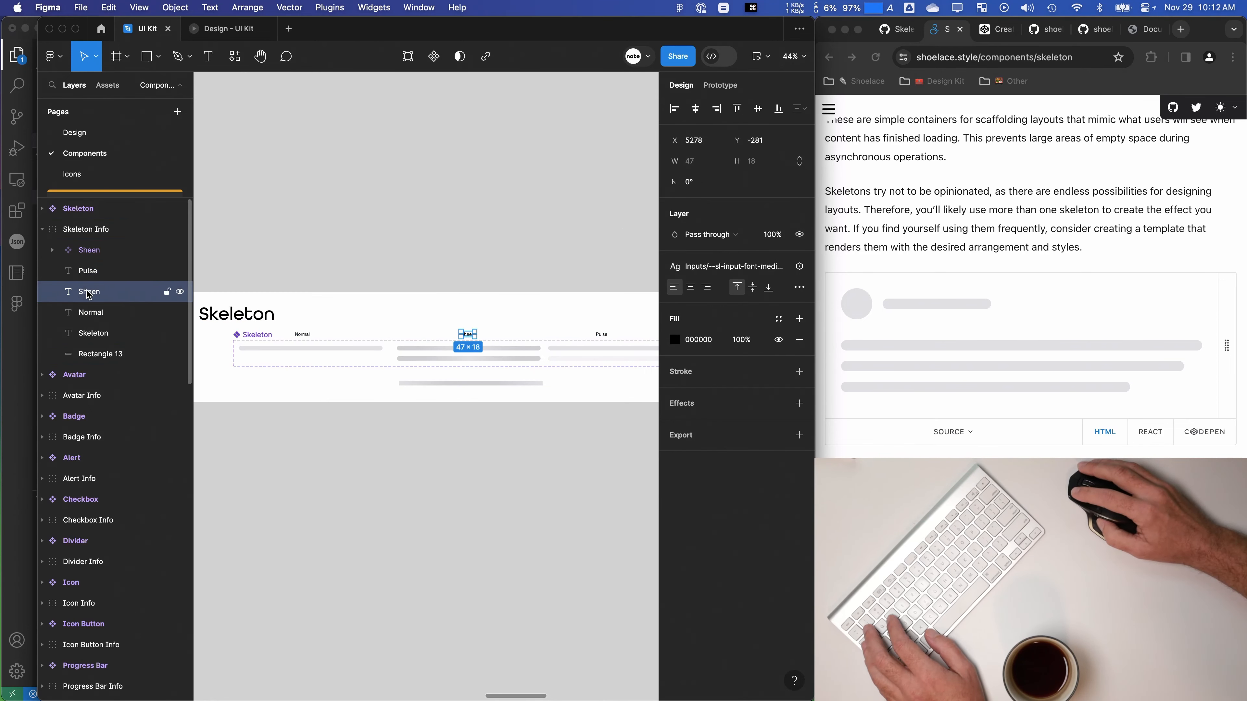
left_click(424, 247)
left_click_drag(423, 247, 409, 238)
left_click(406, 287)
left_click(406, 267)
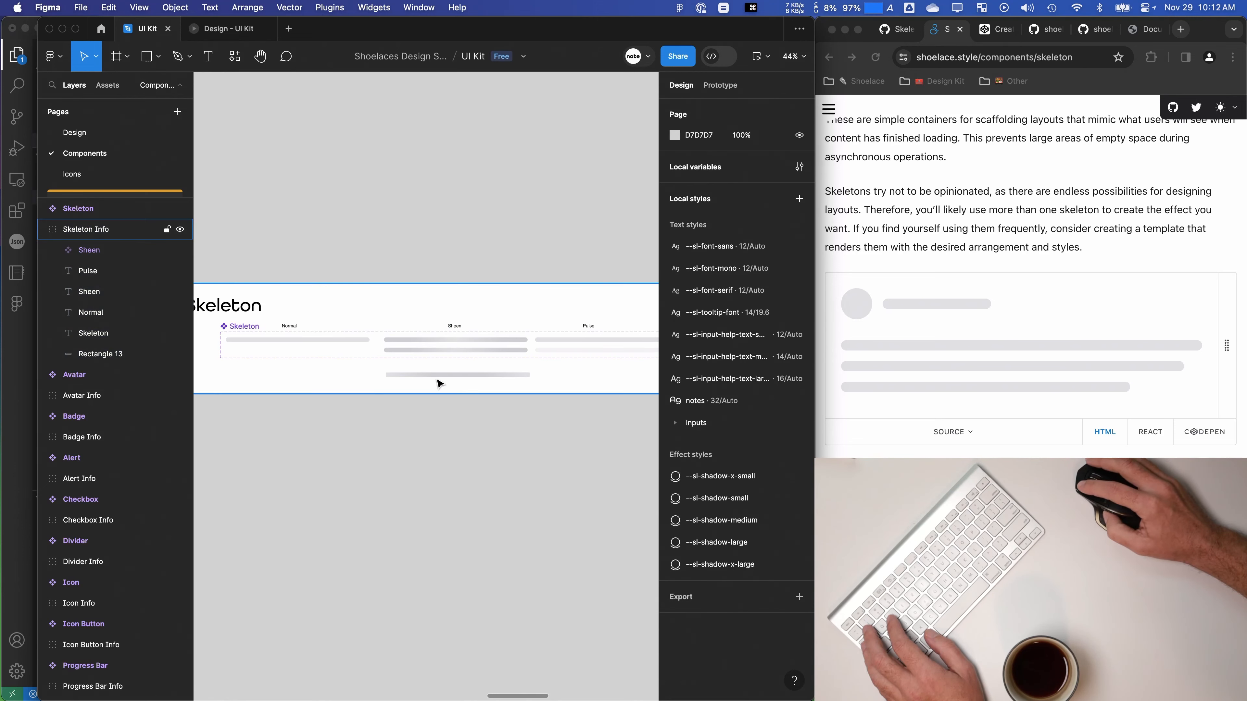
left_click(423, 375)
scroll(257, 382, "up", 10)
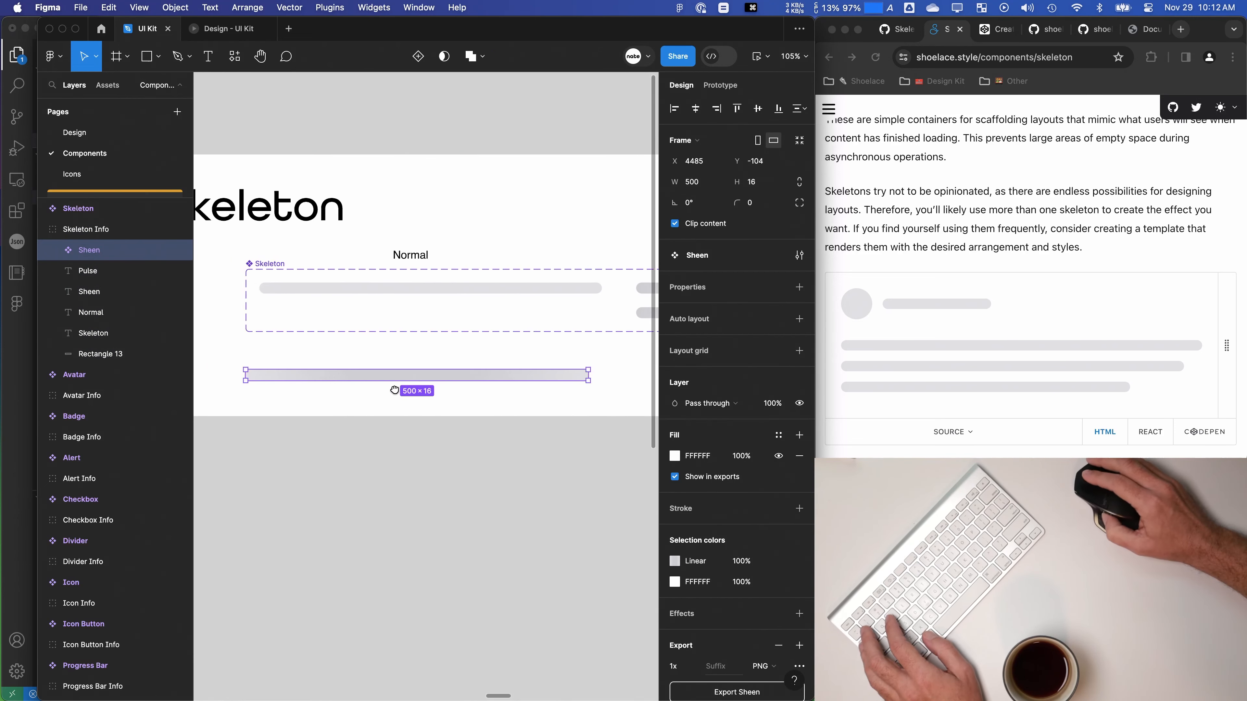
Step: Examine the layers of the Sheen component and Skeleton variants, and trace instance 2 in Sheen End to its main component
left_click(55, 251)
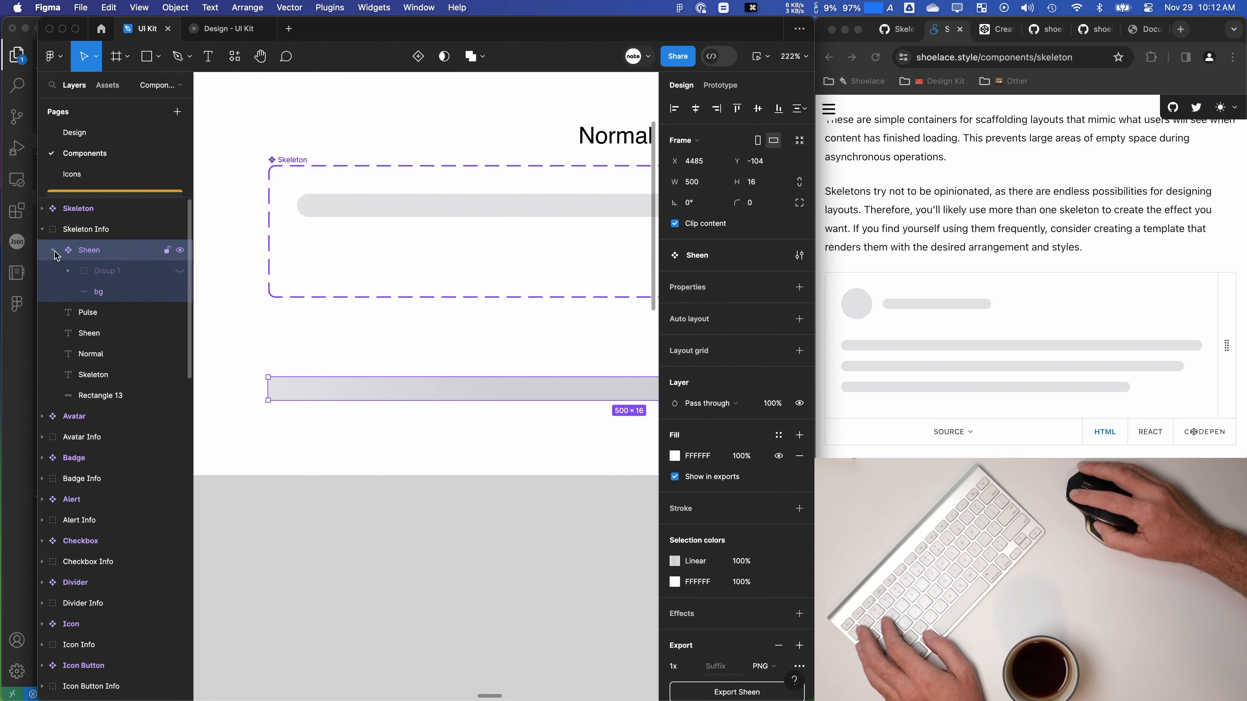
left_click(55, 251)
scroll(347, 396, "down", 2)
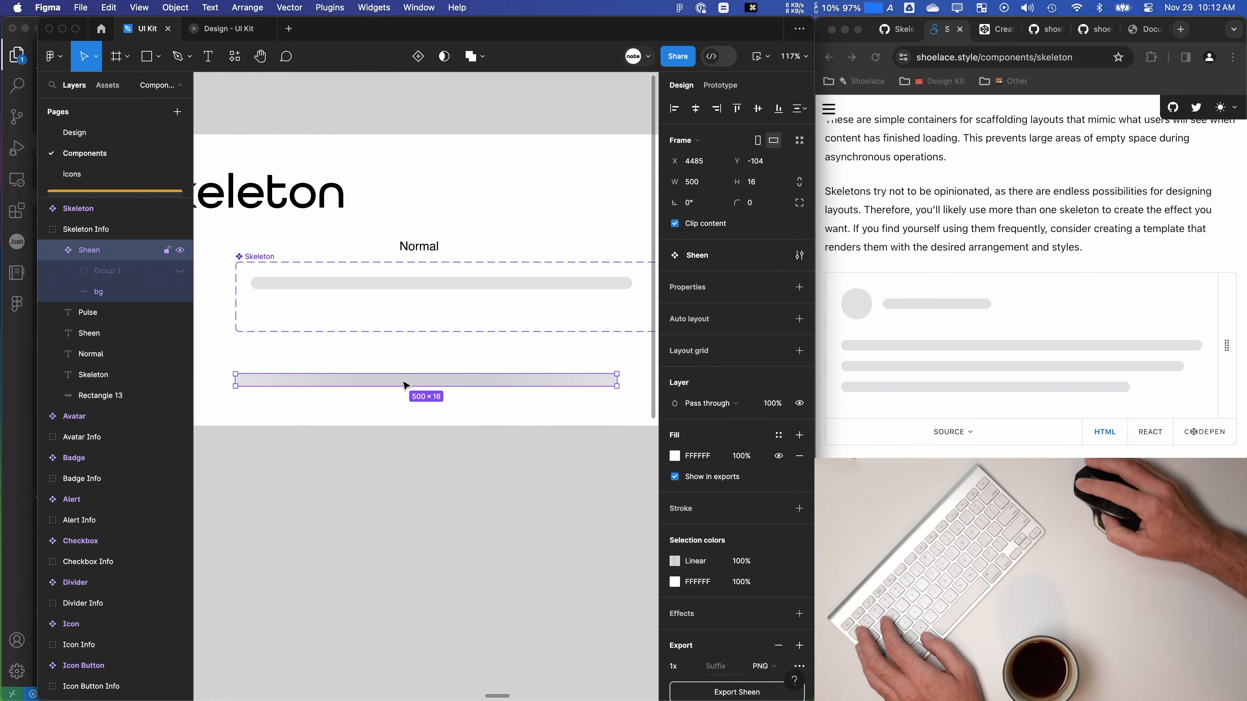
scroll(321, 375, "up", 8)
scroll(507, 348, "down", 10)
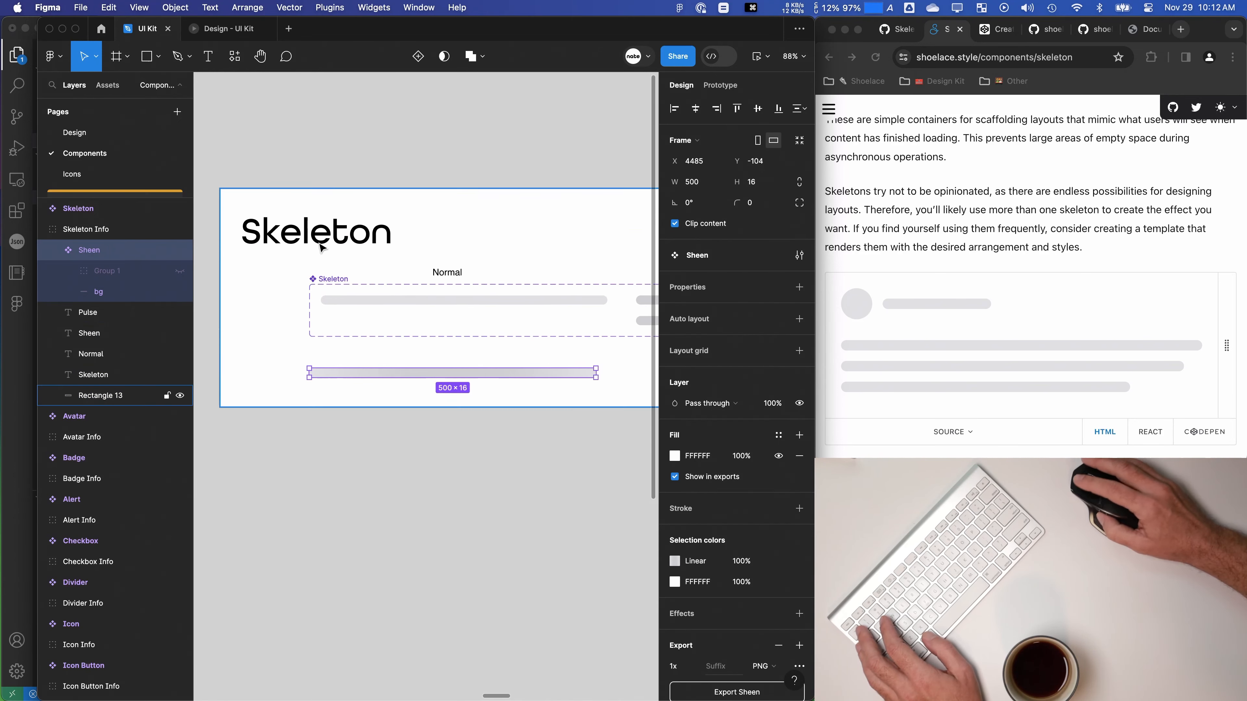
key("Page_Up")
key("Page_Down")
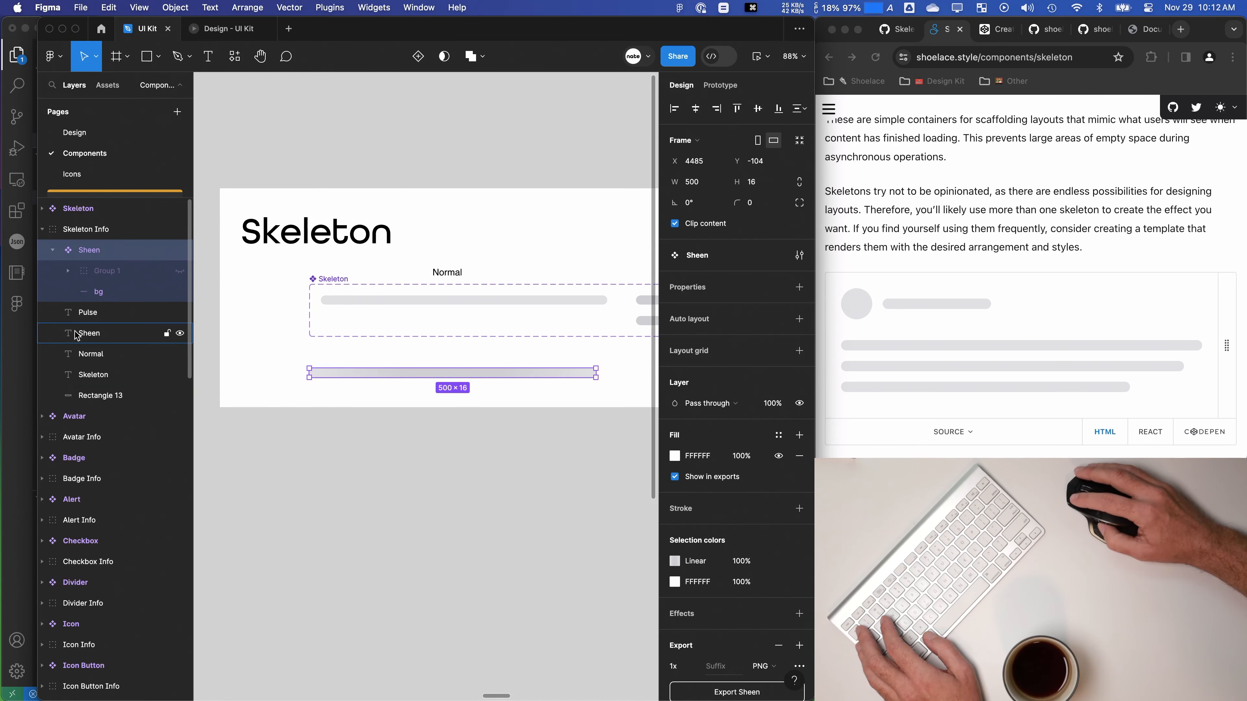
key("Tab")
left_click(42, 209)
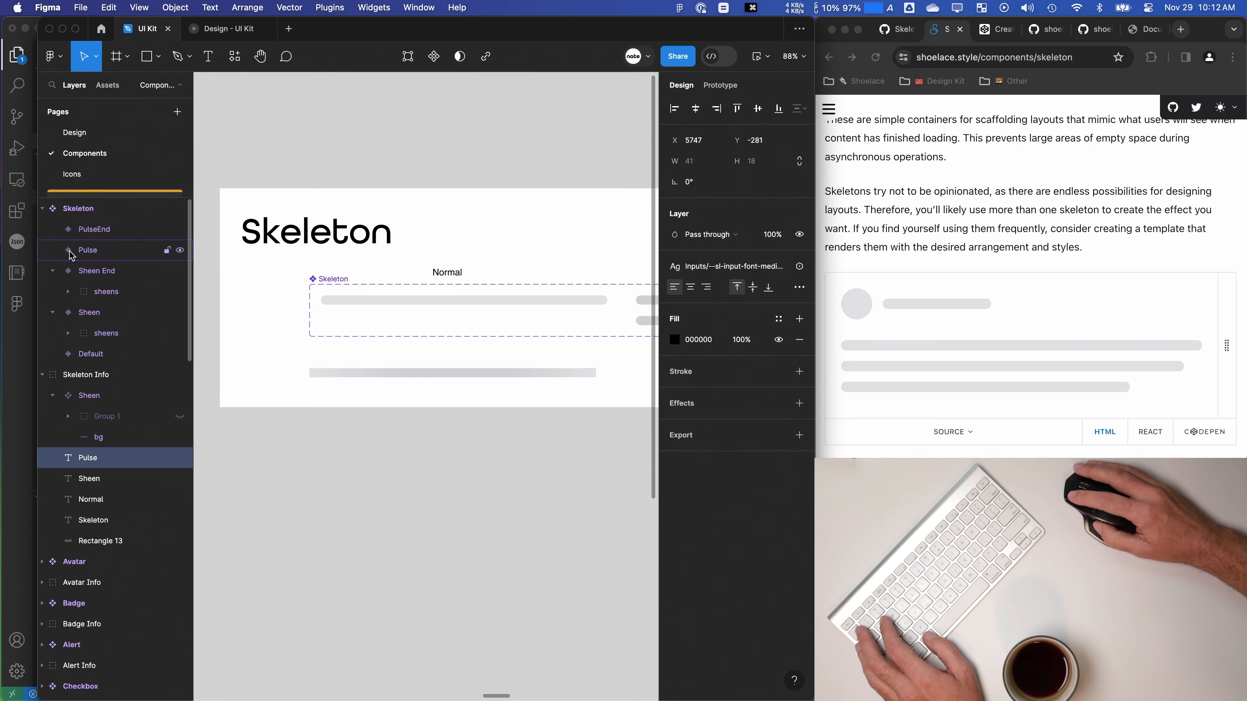
left_click(74, 271)
left_click(68, 291)
right_click(102, 315)
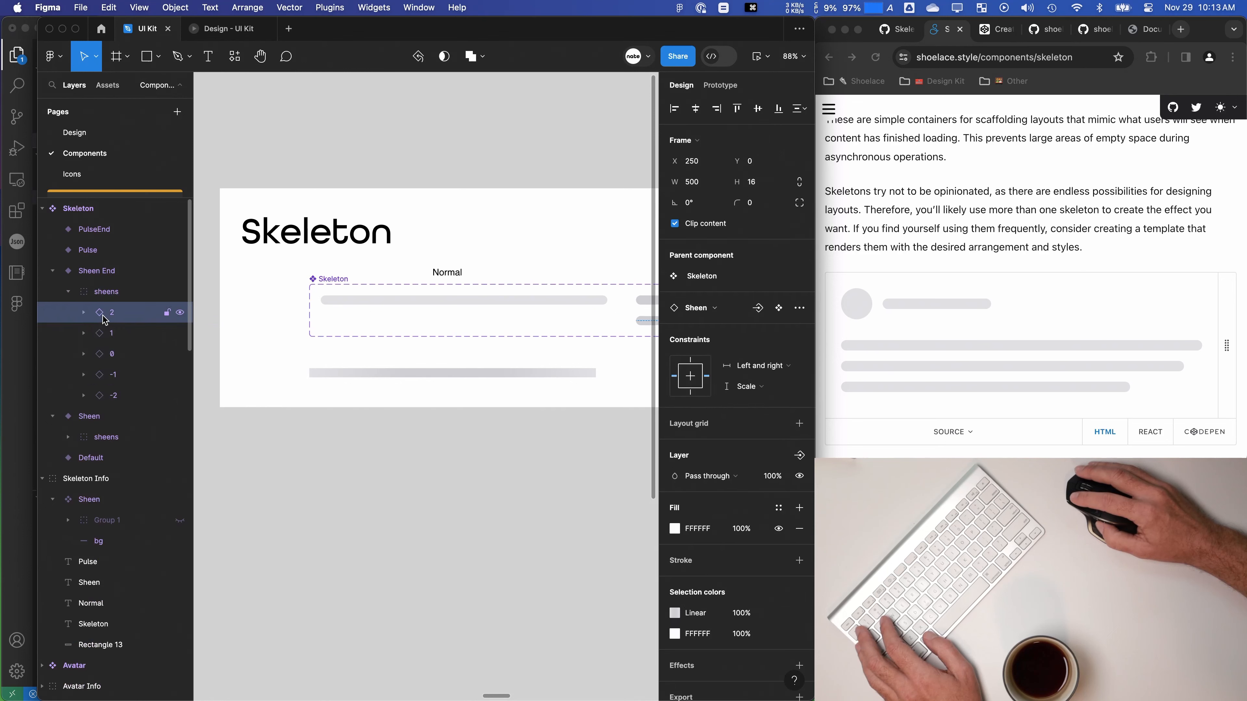
mouse_move(179, 565)
left_click(276, 569)
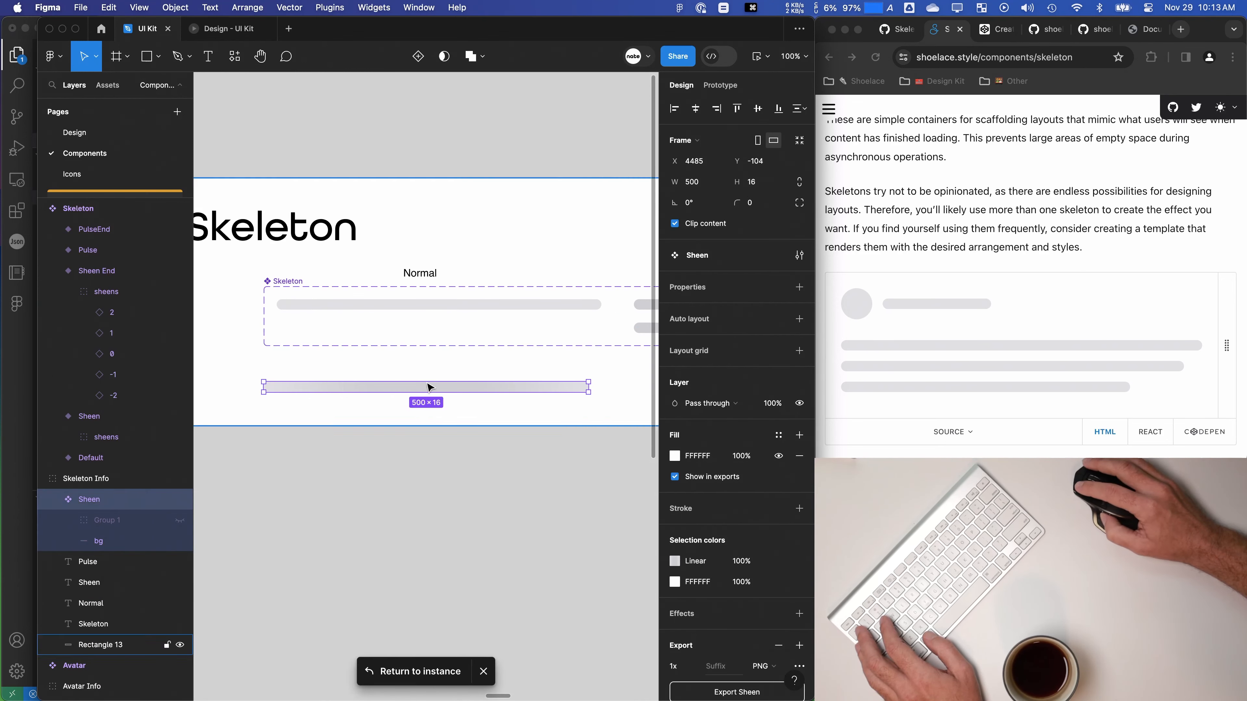
scroll(487, 247, "down", 5)
left_click_drag(384, 270, 429, 273)
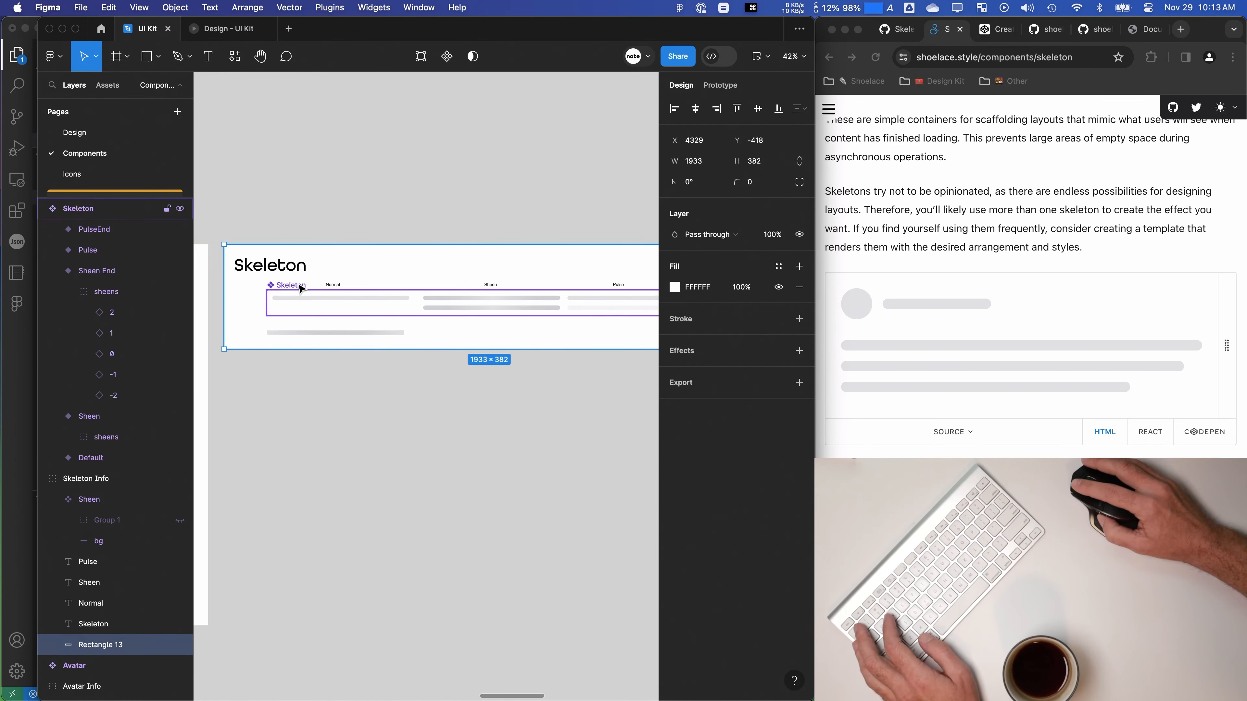
left_click(300, 287)
left_click(1007, 265)
scroll(1007, 264, "up", 5)
left_click(1082, 56)
key("super+c")
left_click(800, 236)
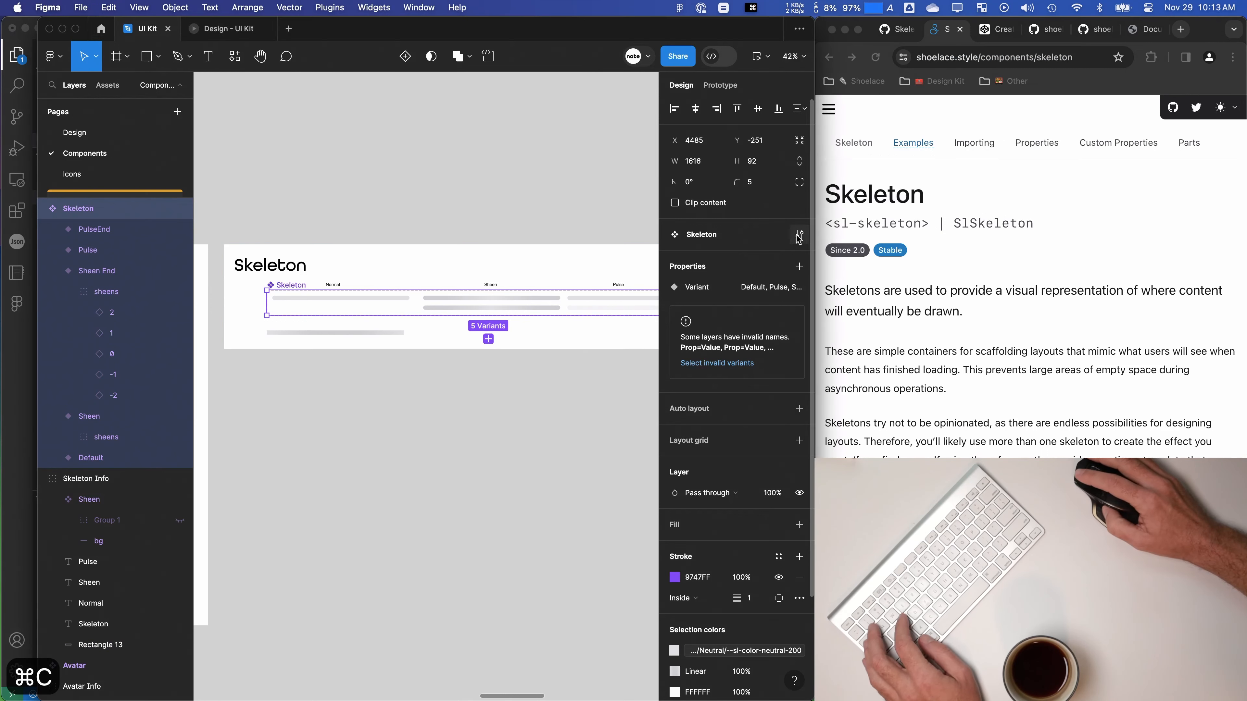
left_click(800, 236)
key("super+v")
Step: Copy <sl-skeleton></sl-skeleton> from the docs' sample code into the Skeleton component's description
left_click(977, 344)
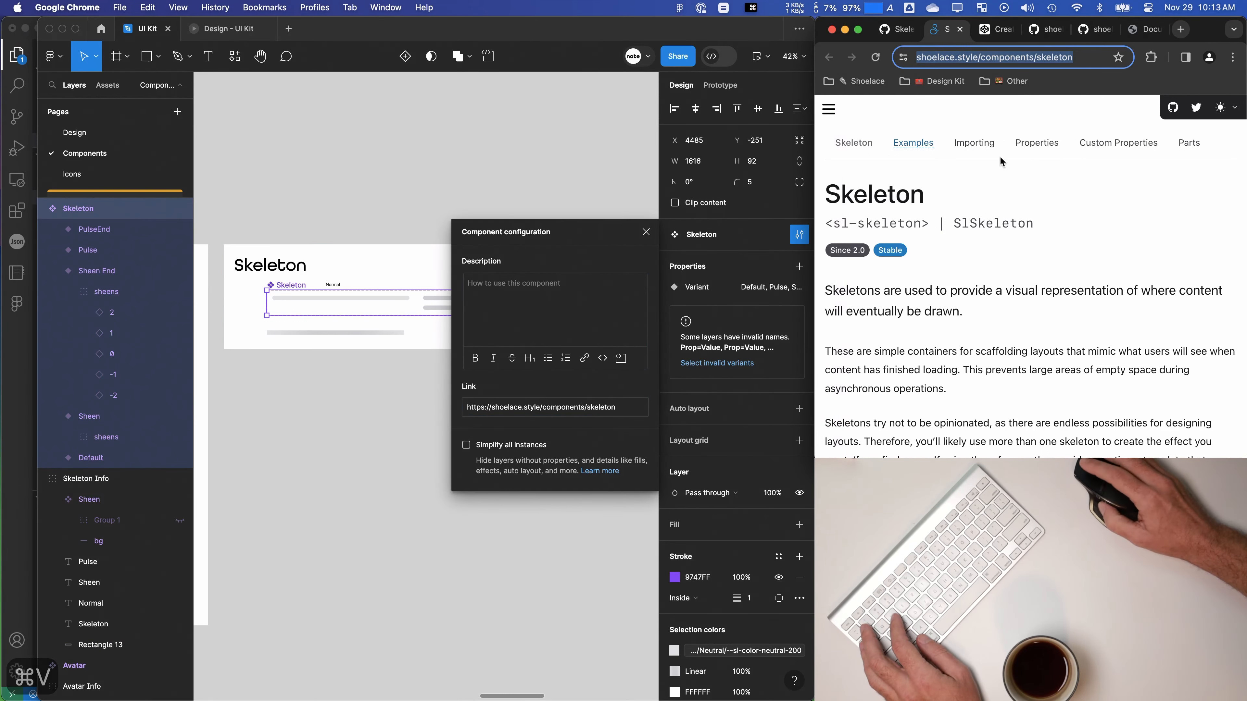
scroll(979, 334, "down", 10)
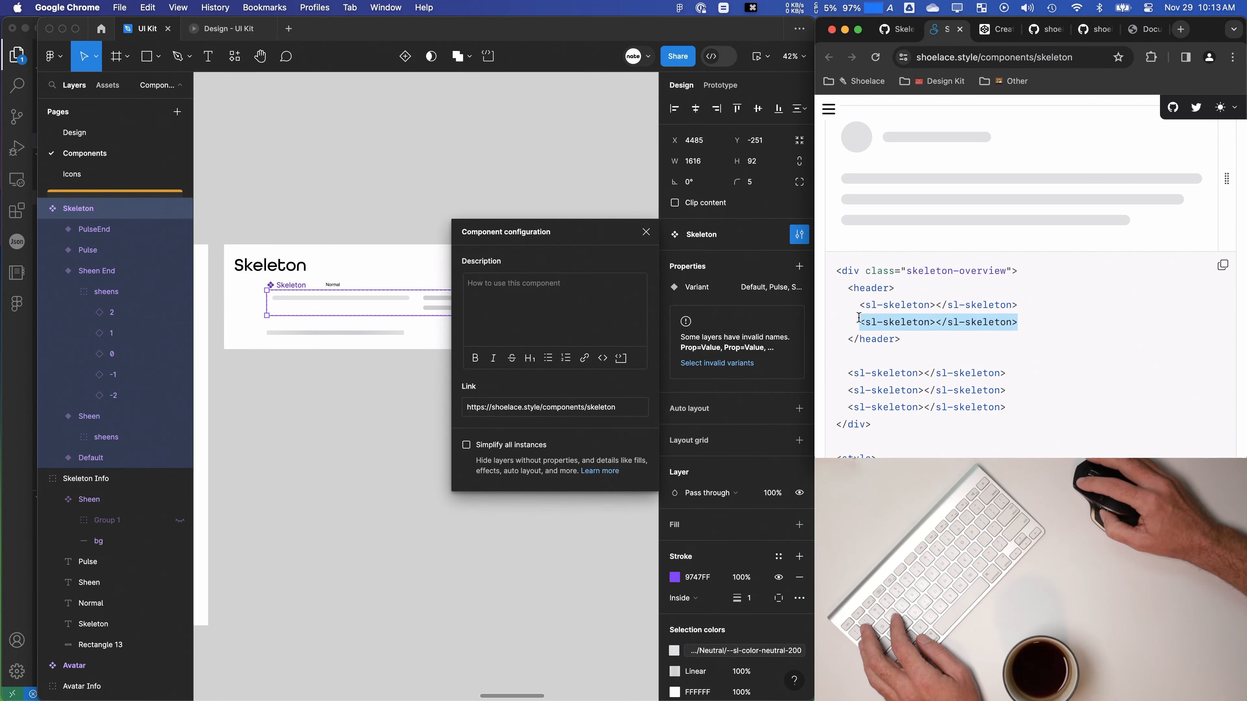
key("super+c")
left_click(555, 305)
key("super+v")
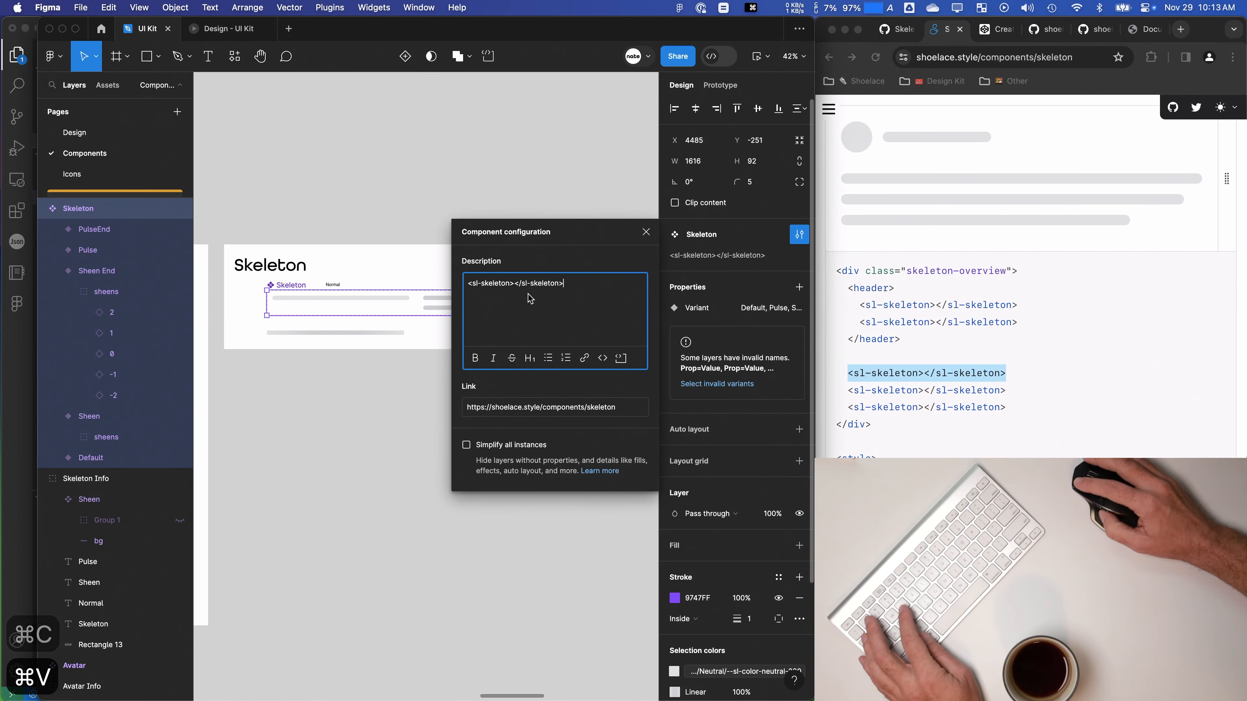
Step: Copy <sl-skeleton effect="none"></sl-skeleton> from the docs' effects sample into a new line of the Skeleton description
scroll(997, 319, "down", 10)
scroll(997, 344, "down", 5)
left_click(874, 332)
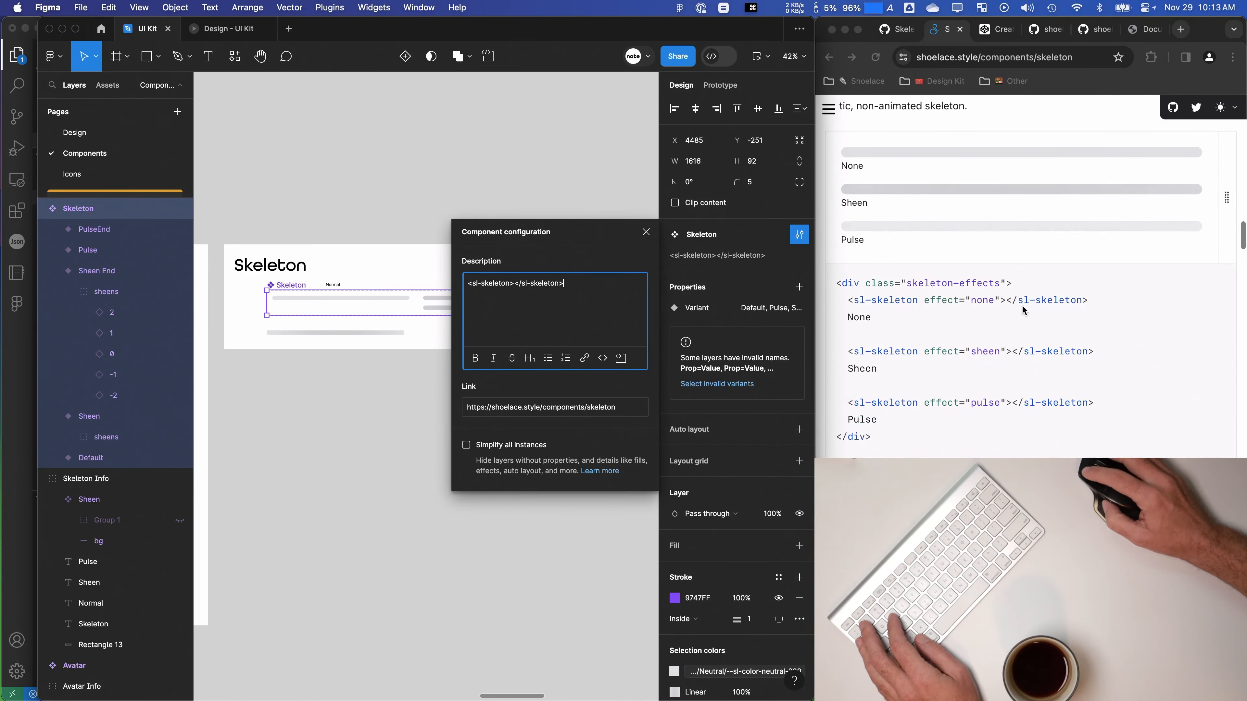
left_click_drag(868, 371, 890, 445)
key("super+c")
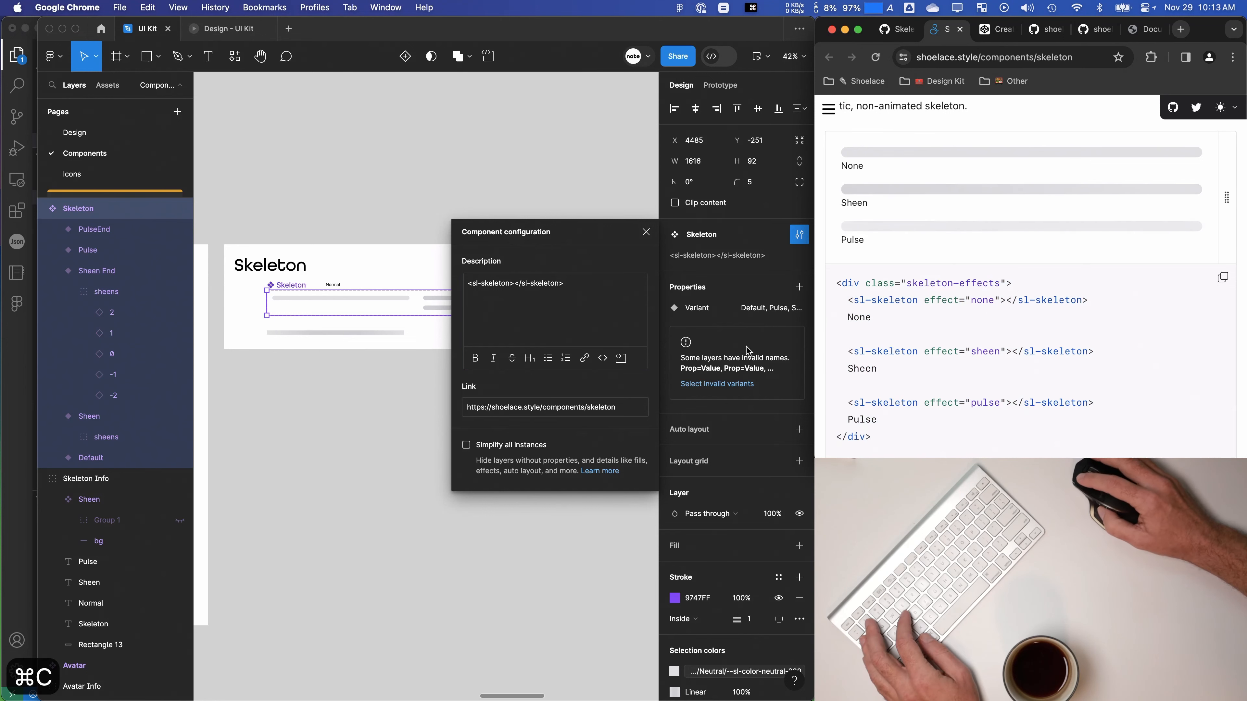
key("super+c")
left_click(540, 300)
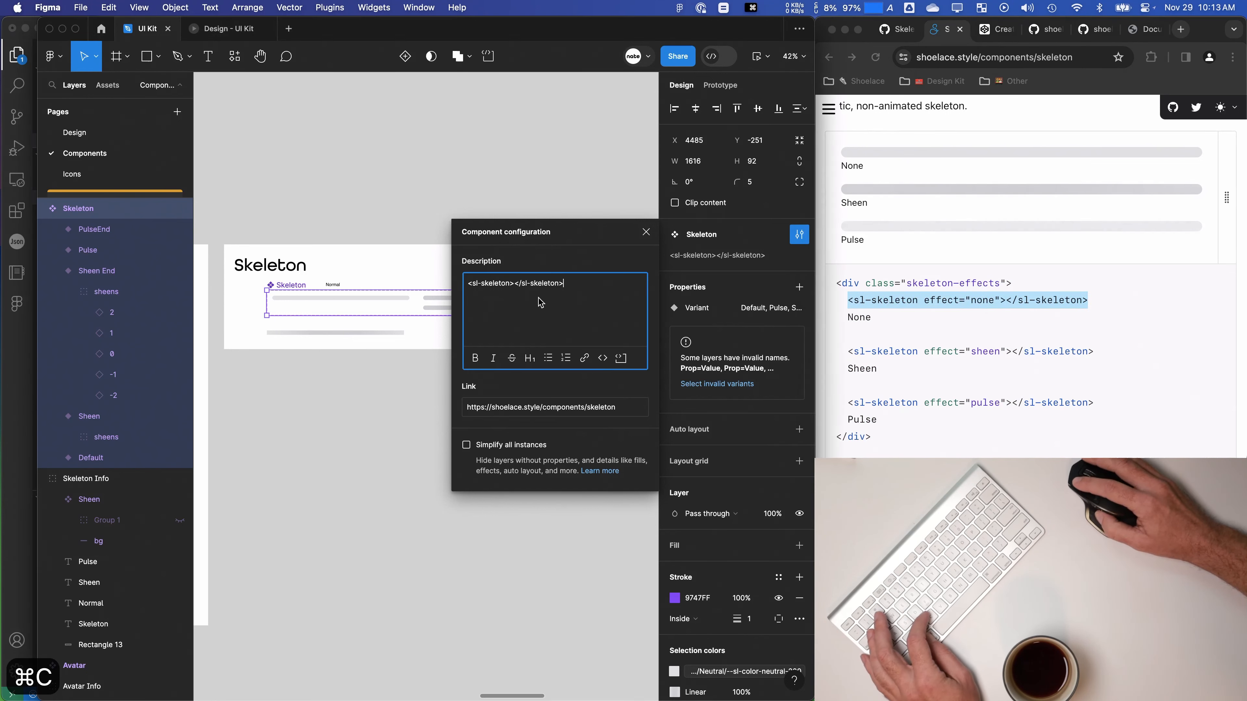
key("Return")
key("super+v")
Step: Copy <sl-skeleton effect="sheen"></sl-skeleton> from the docs as the next line of the Skeleton description
left_click(846, 345)
left_click_drag(1093, 351, 900, 355)
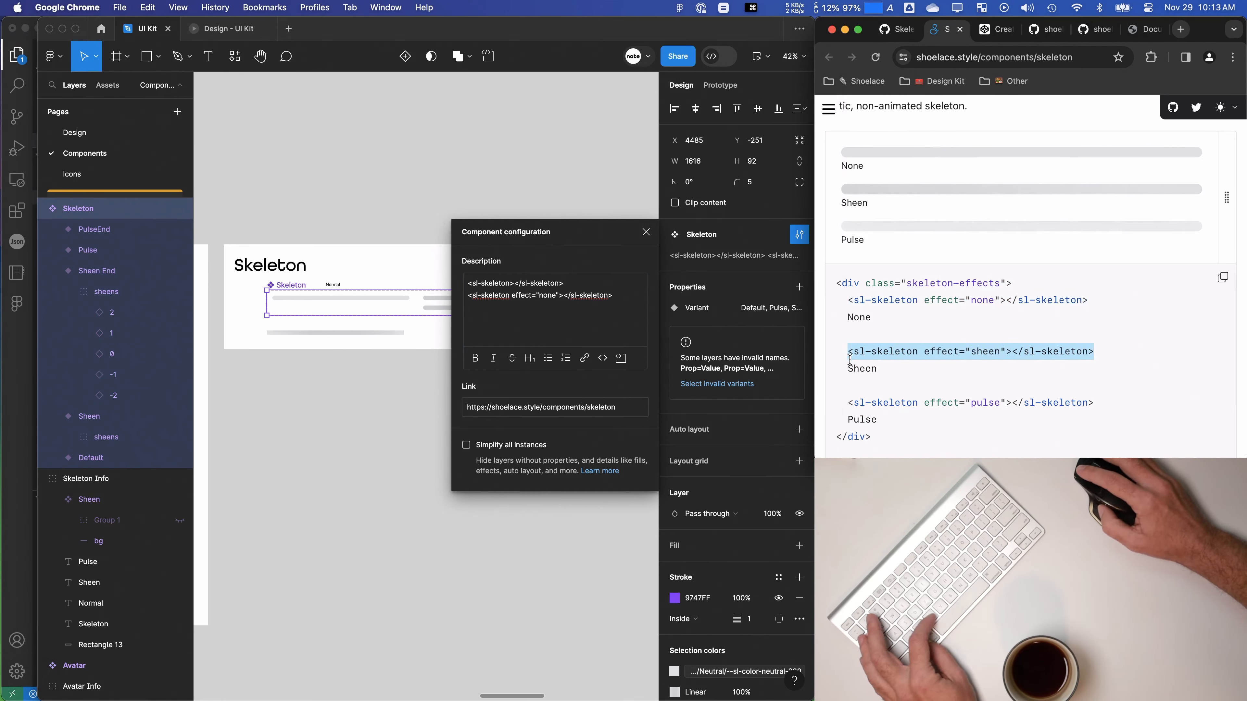
key("super+c")
left_click(576, 305)
key("Return")
key("super+v")
Step: Copy <sl-skeleton effect="pulse"></sl-skeleton> from the docs as the last line of the Skeleton description
left_click(1114, 404)
left_click_drag(1093, 402, 847, 414)
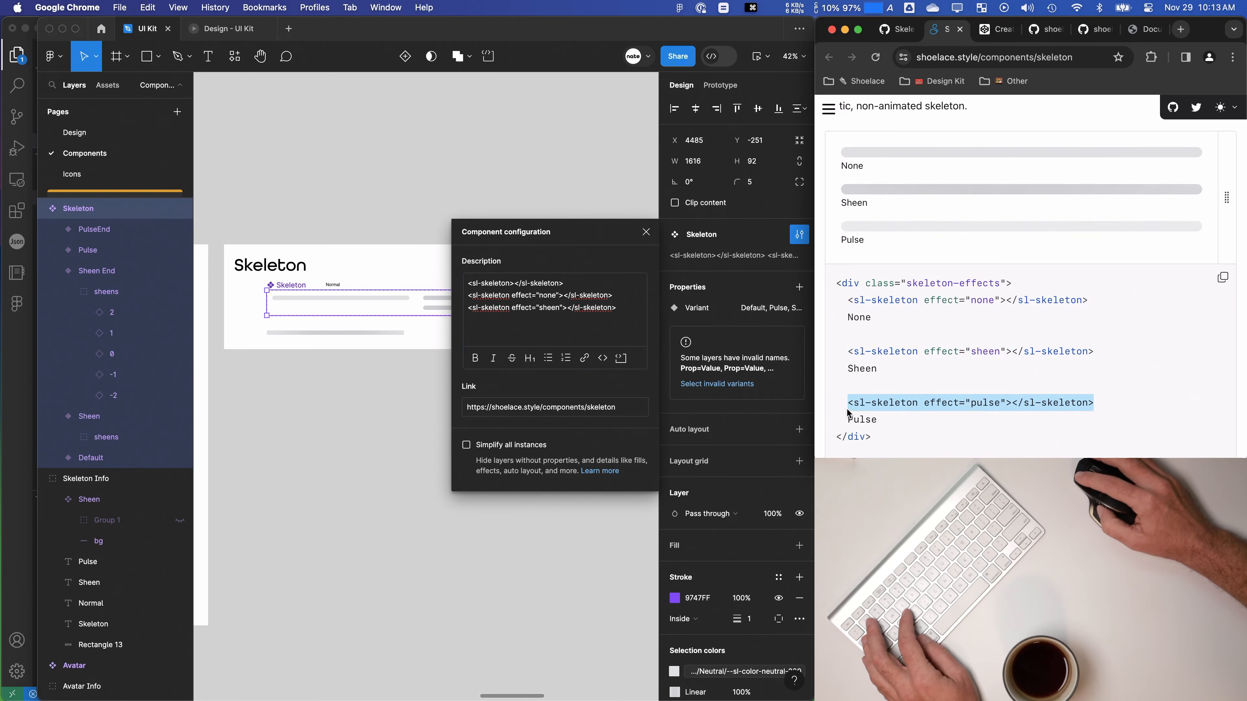
key("super+c")
left_click(544, 330)
key("Return")
key("super+v")
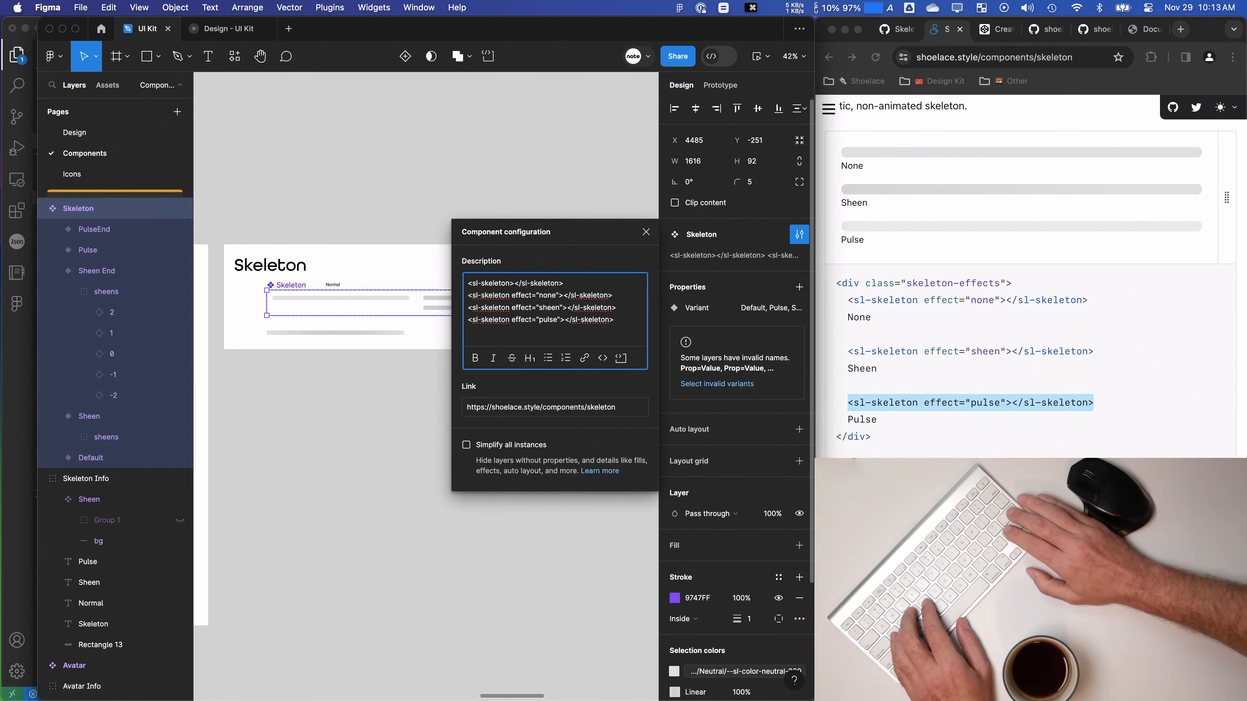
Step: Insert a blank line between each of the four sl-skeleton snippets in the component description
key("Up")
key("Up")
key("Up")
key("Return")
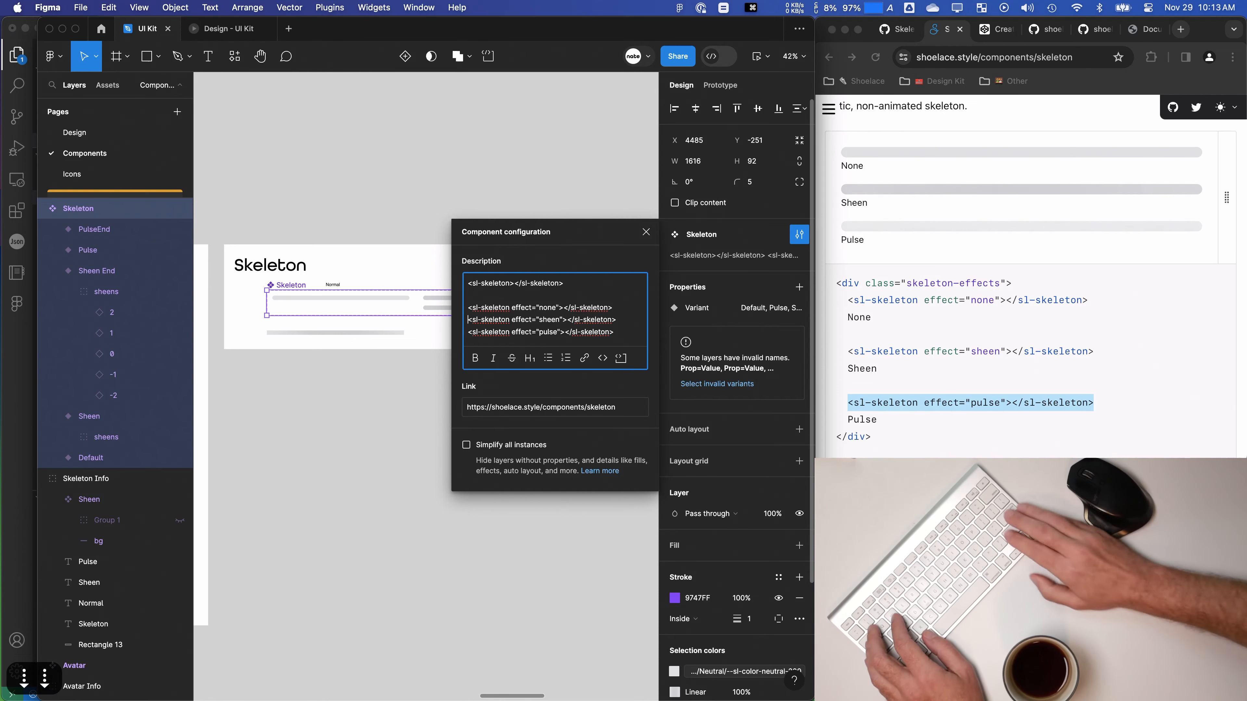
key("Down")
key("Return")
key("Down")
key("Return")
Step: Format all the snippets in the Skeleton description as code and close the component configuration
left_click_drag(614, 356, 470, 285)
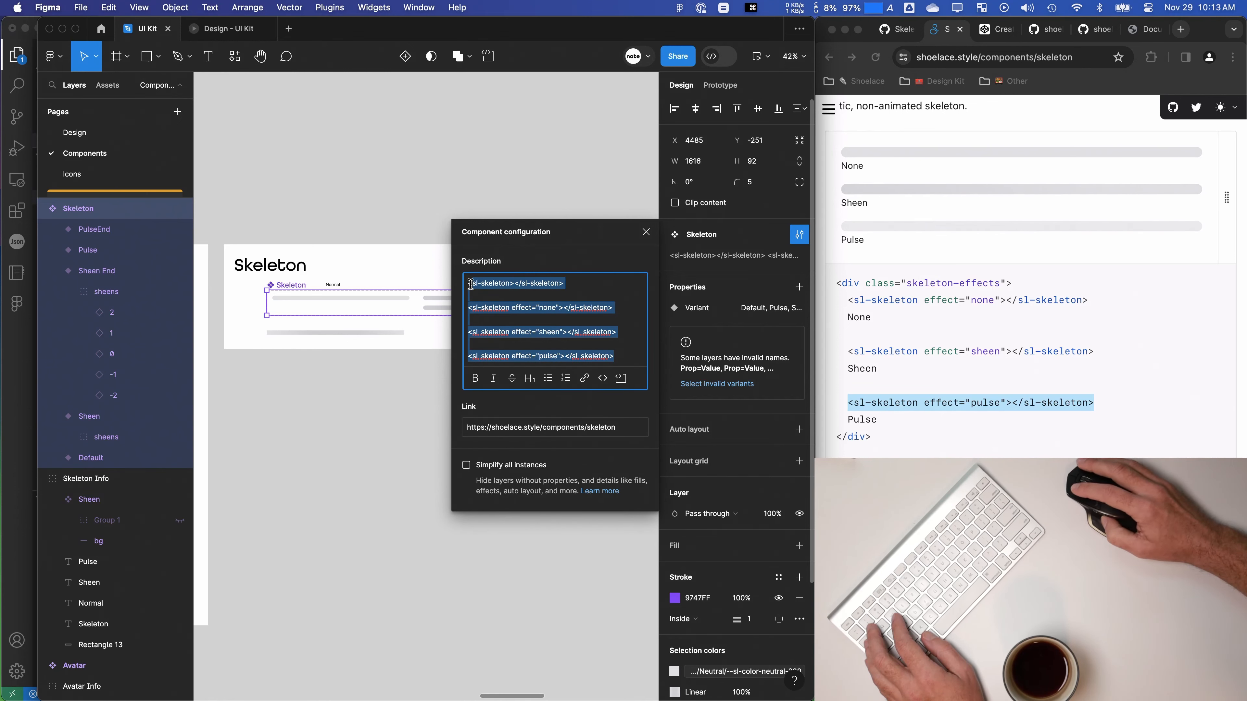
left_click(602, 379)
left_click(646, 232)
left_click(575, 175)
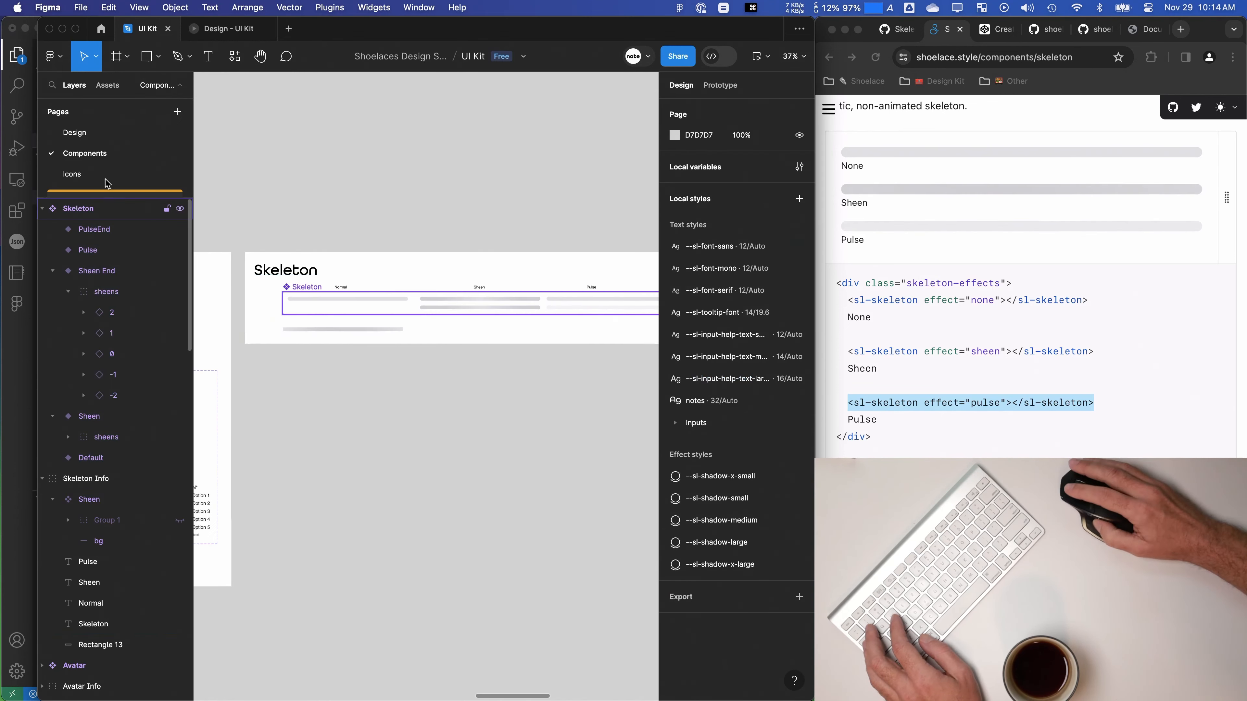
Step: Search the assets for "skel", place a Skeleton instance on the Design page and review its component documentation
left_click(78, 132)
left_click(51, 161)
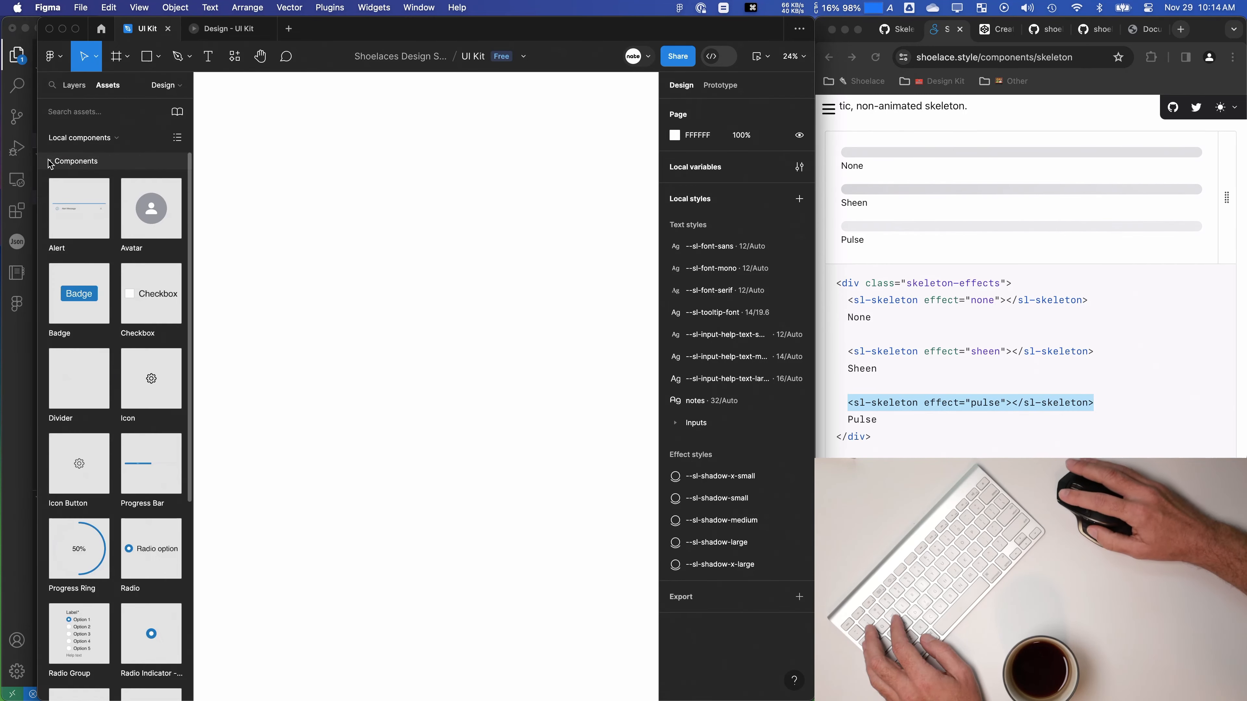
type("skel")
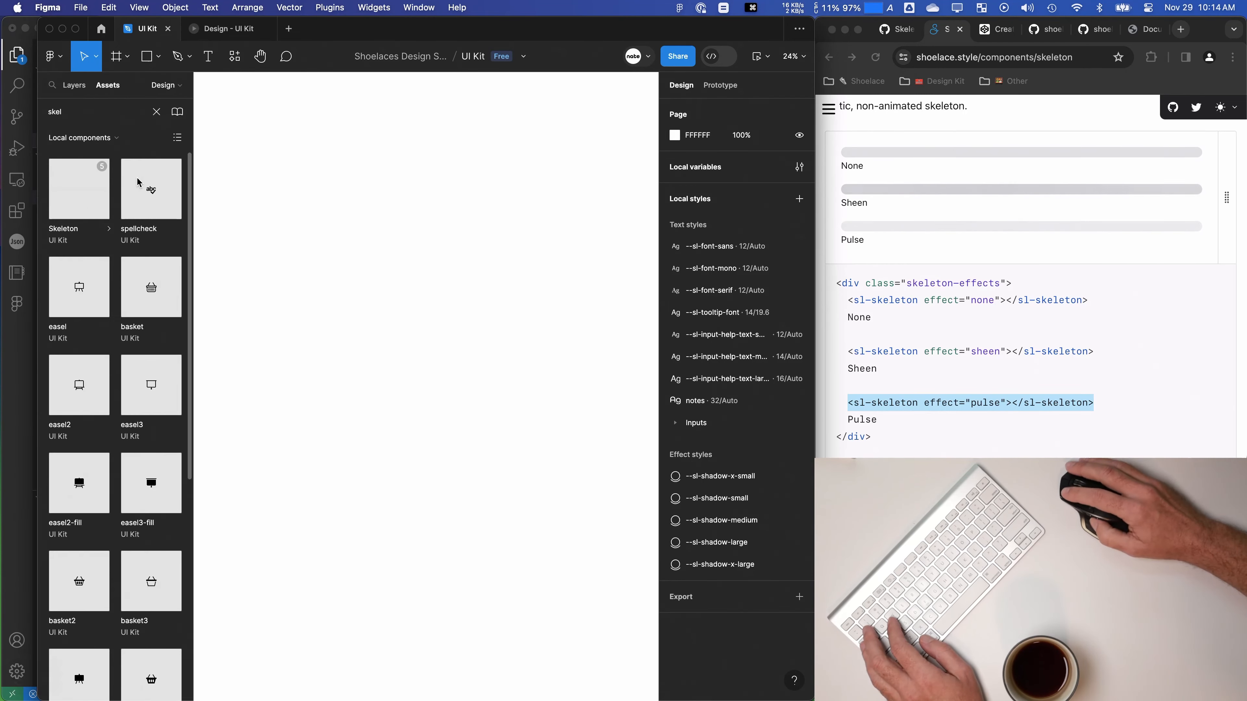
left_click_drag(386, 272, 385, 272)
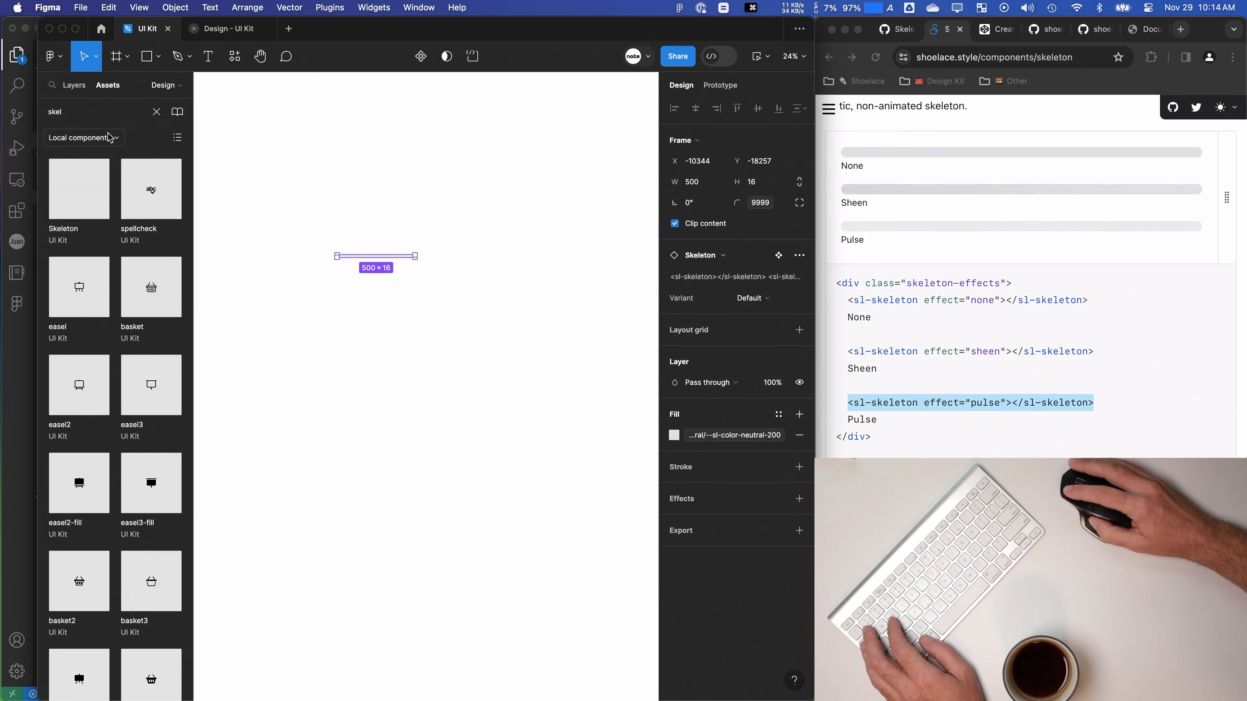
scroll(363, 245, "up", 5)
left_click(755, 278)
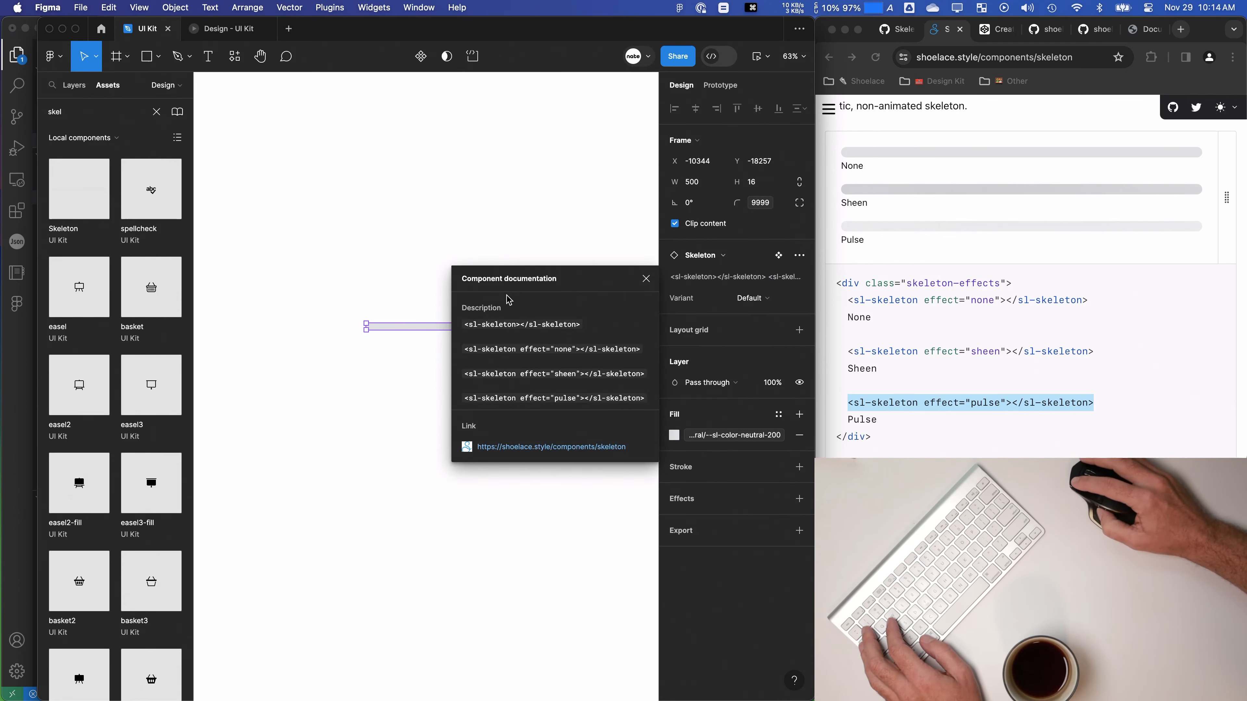
left_click(646, 278)
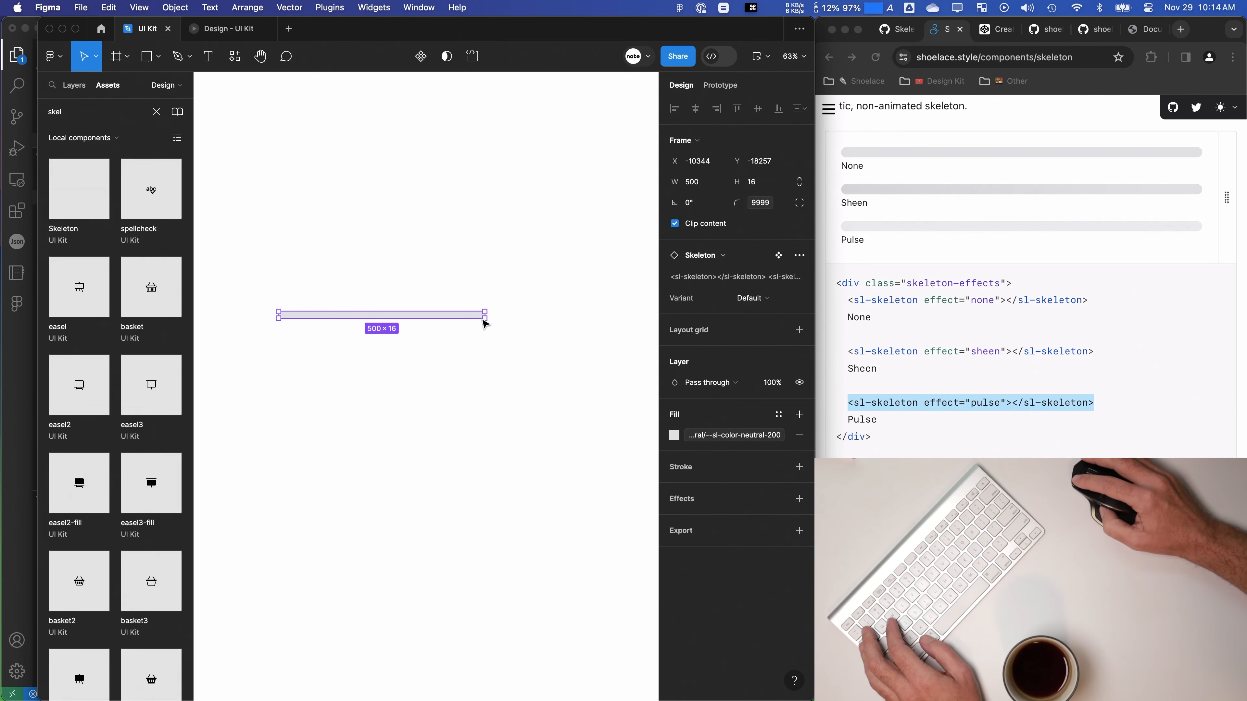
Step: Try resizing the Skeleton instance by its corner twice, undoing each resize
left_click_drag(484, 320, 483, 415)
key("super+z")
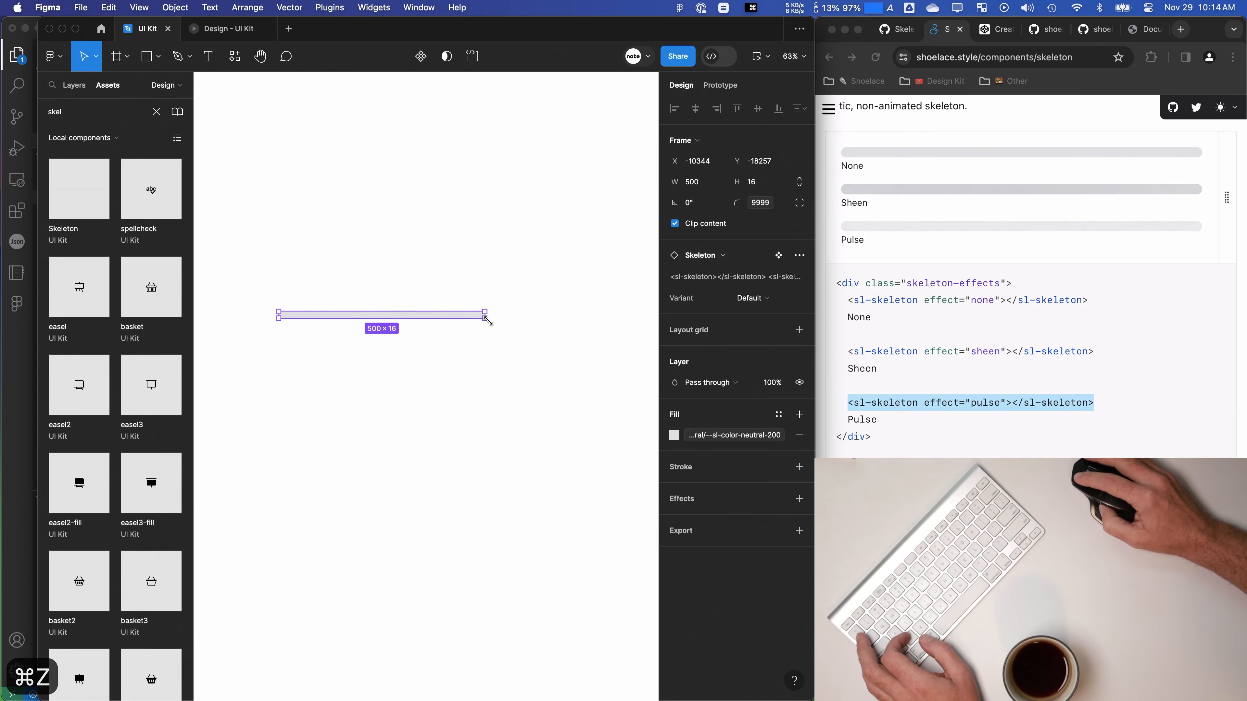
left_click_drag(487, 320, 431, 381)
key("super+z")
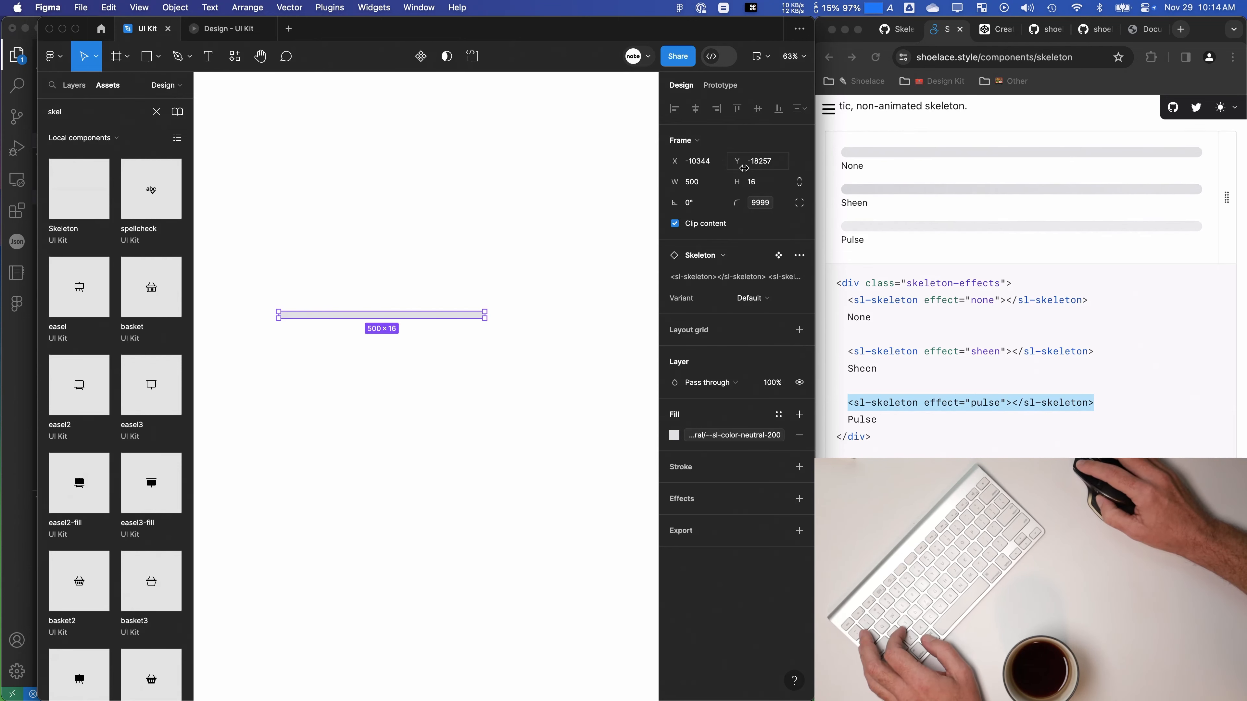
Step: Check the instance's variant options and delete the Skeleton test instance from the Design page
scroll(370, 261, "down", 2)
left_click(760, 299)
left_click(323, 283)
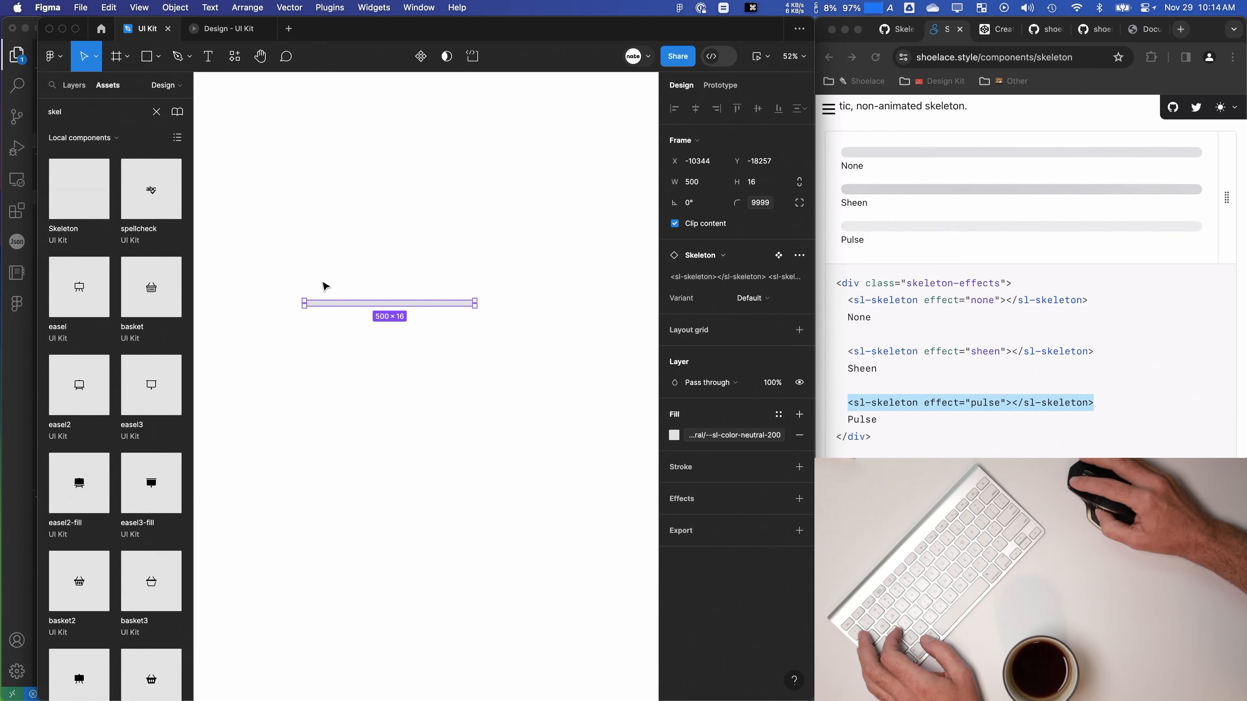
left_click(326, 308)
left_click(324, 305)
key("BackSpace")
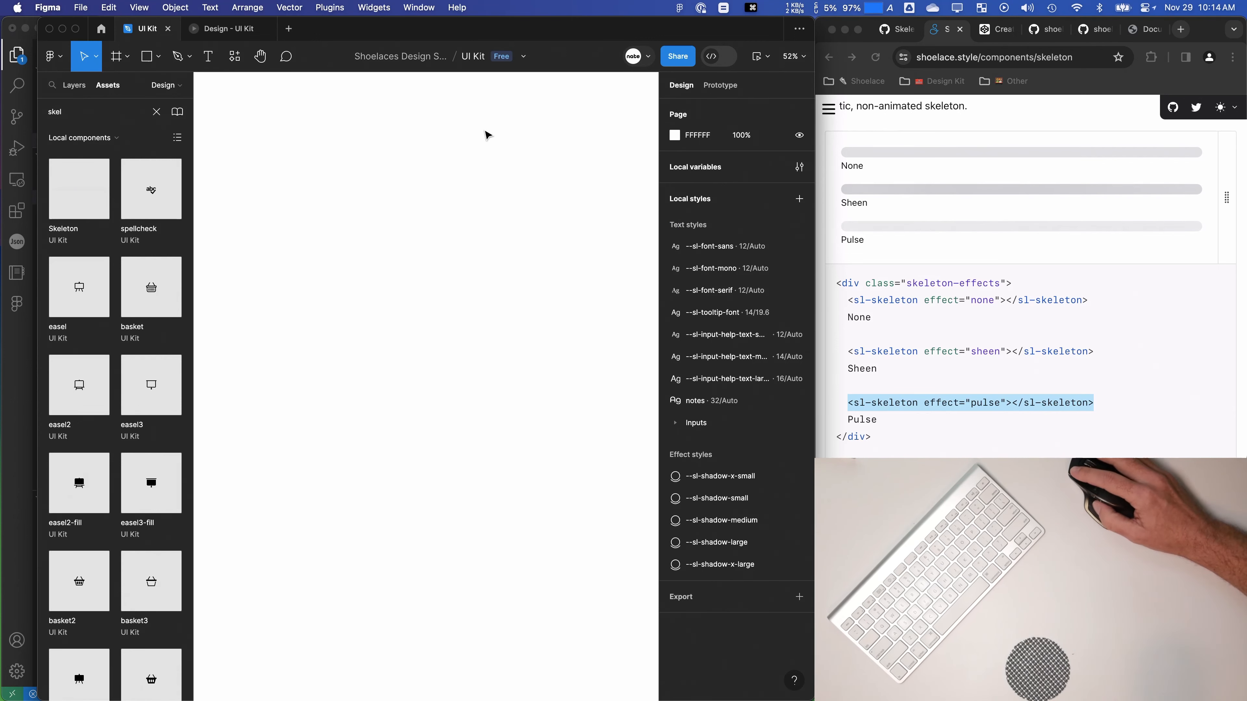
Step: Align the Figma window with the screen edge and close Chrome's CodePen, shoelace source and local preview tabs, discarding the unsaved CodePen changes
left_click_drag(437, 34, 473, 92)
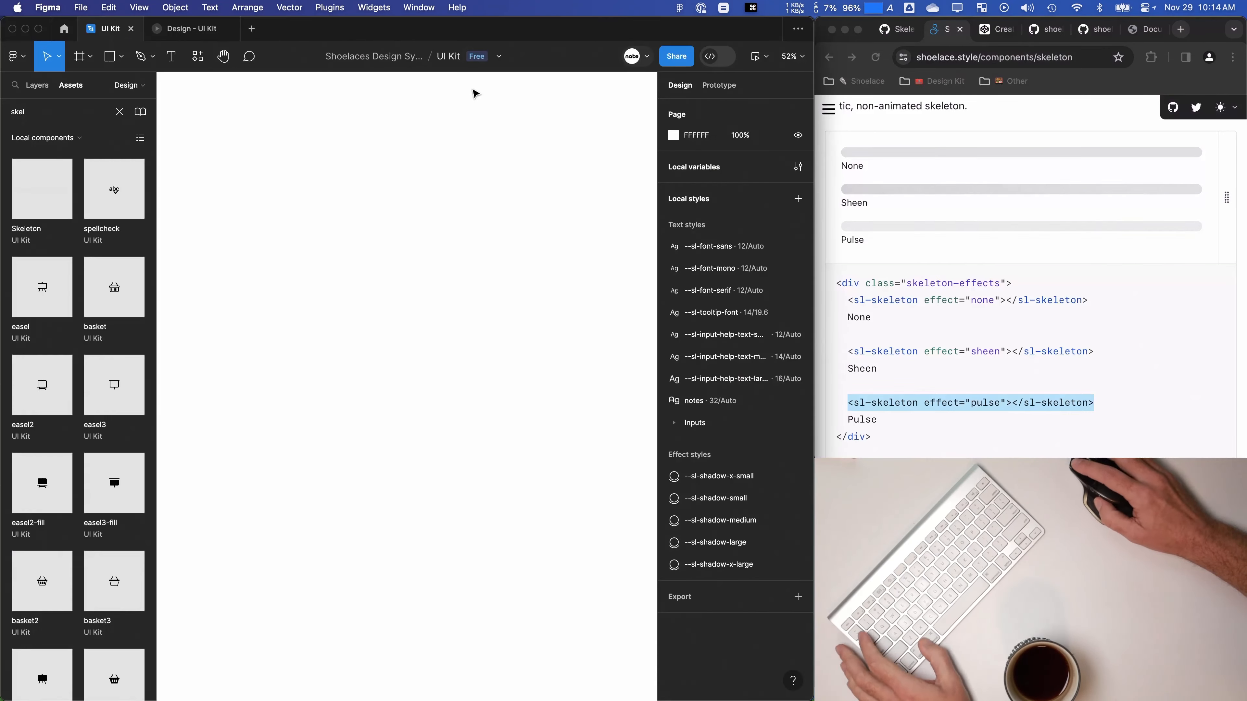
left_click(1024, 218)
scroll(1024, 223, "up", 2)
left_click(999, 30)
left_click(1009, 30)
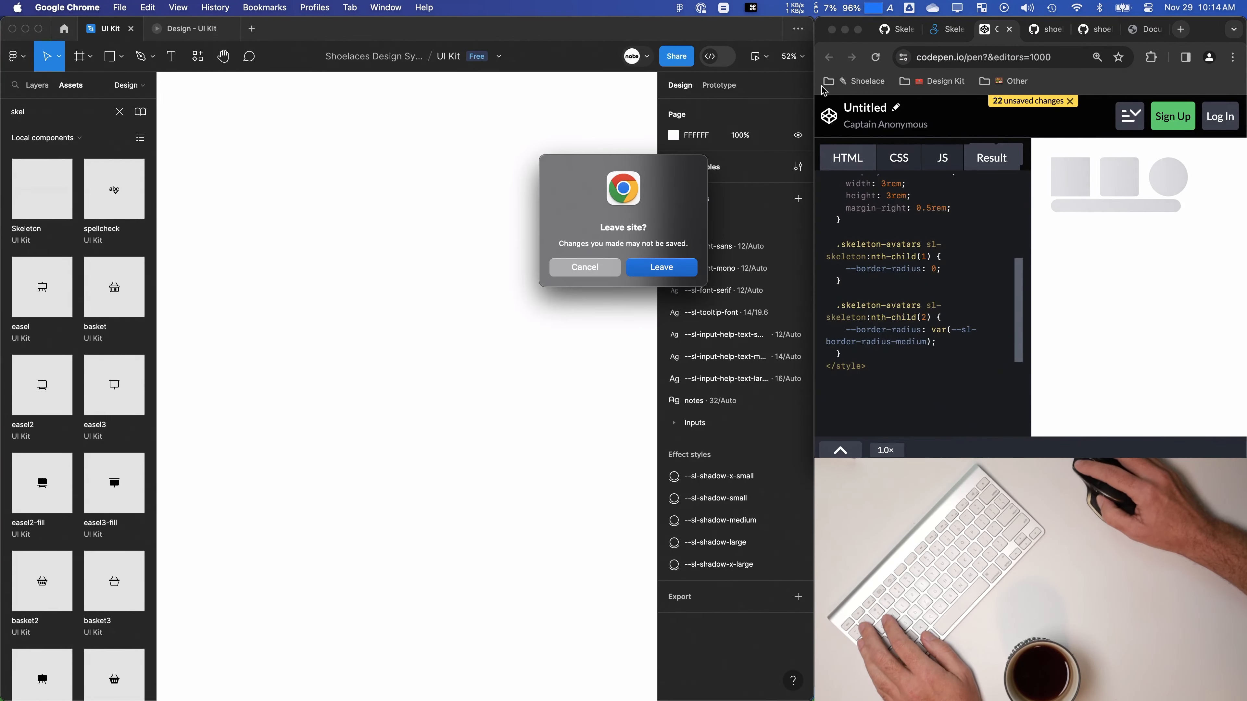
left_click(662, 268)
left_click(1040, 30)
left_click(1040, 31)
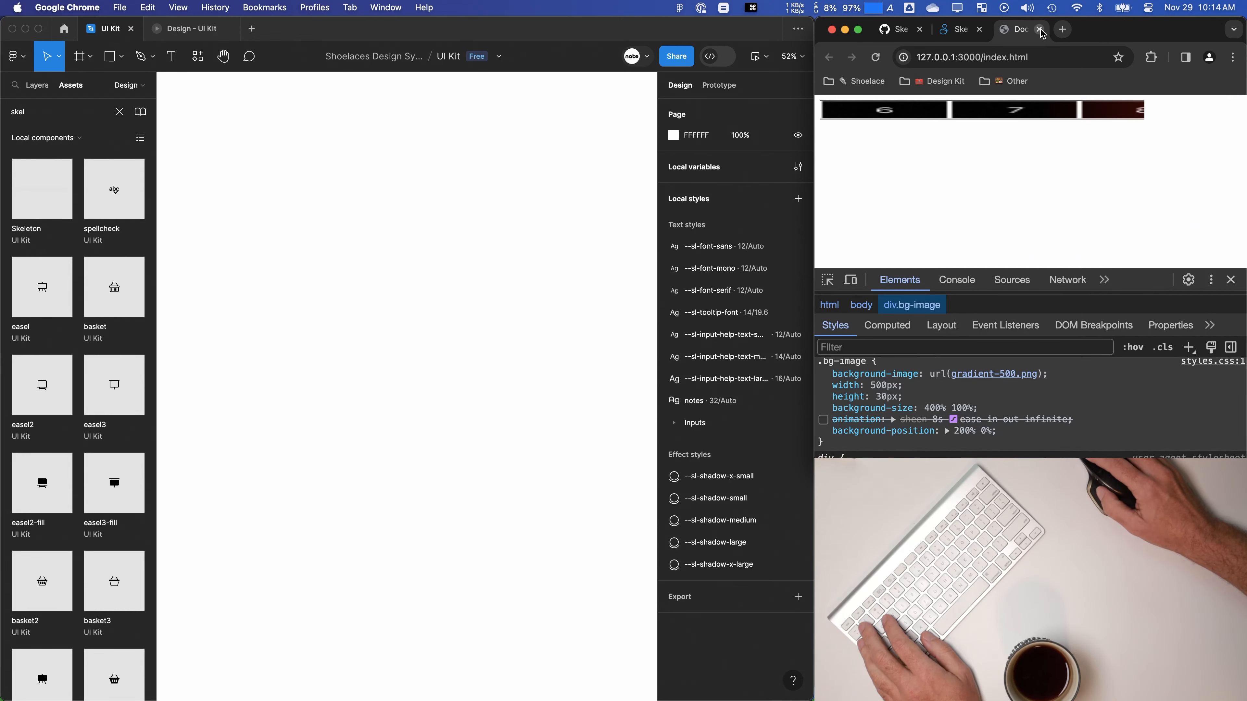
left_click(1040, 31)
Step: Go to the Shoelace Figma Design Library project board from the Design Kit bookmarks and open Skeleton issue #40 in a new tab
left_click(946, 36)
scroll(982, 284, "down", 1)
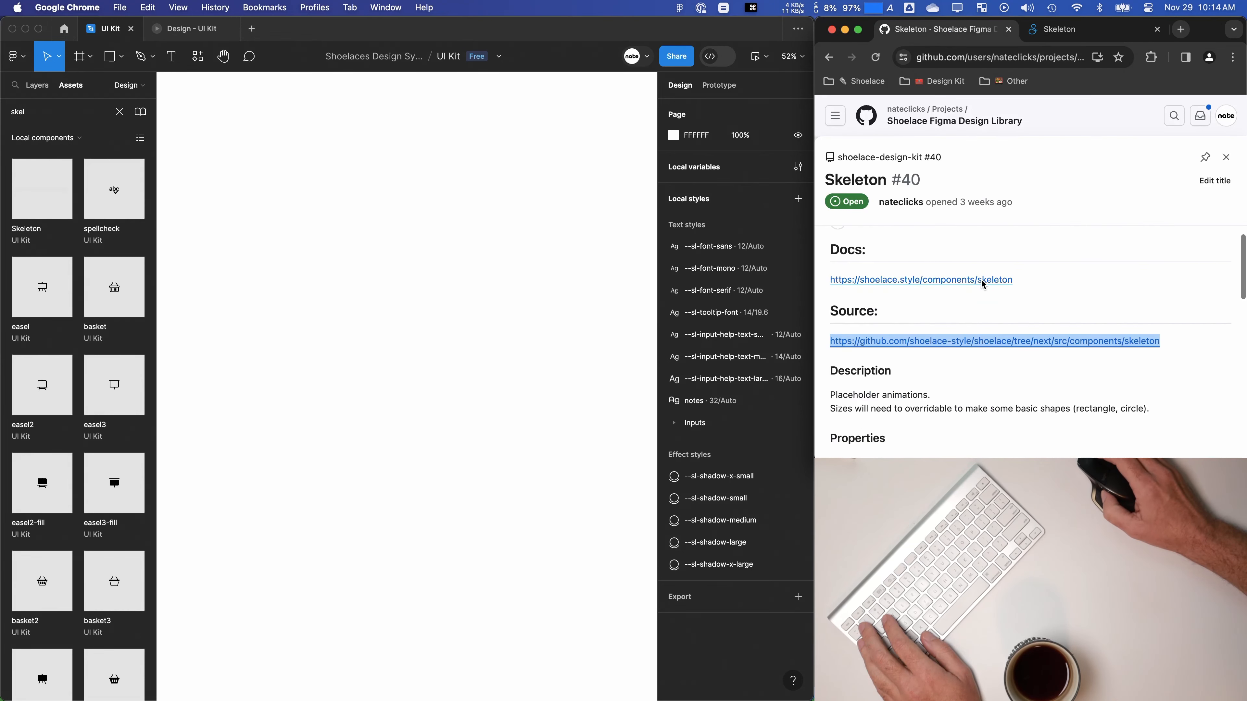
scroll(982, 284, "up", 1)
left_click(1040, 30)
left_click(958, 33)
left_click(932, 81)
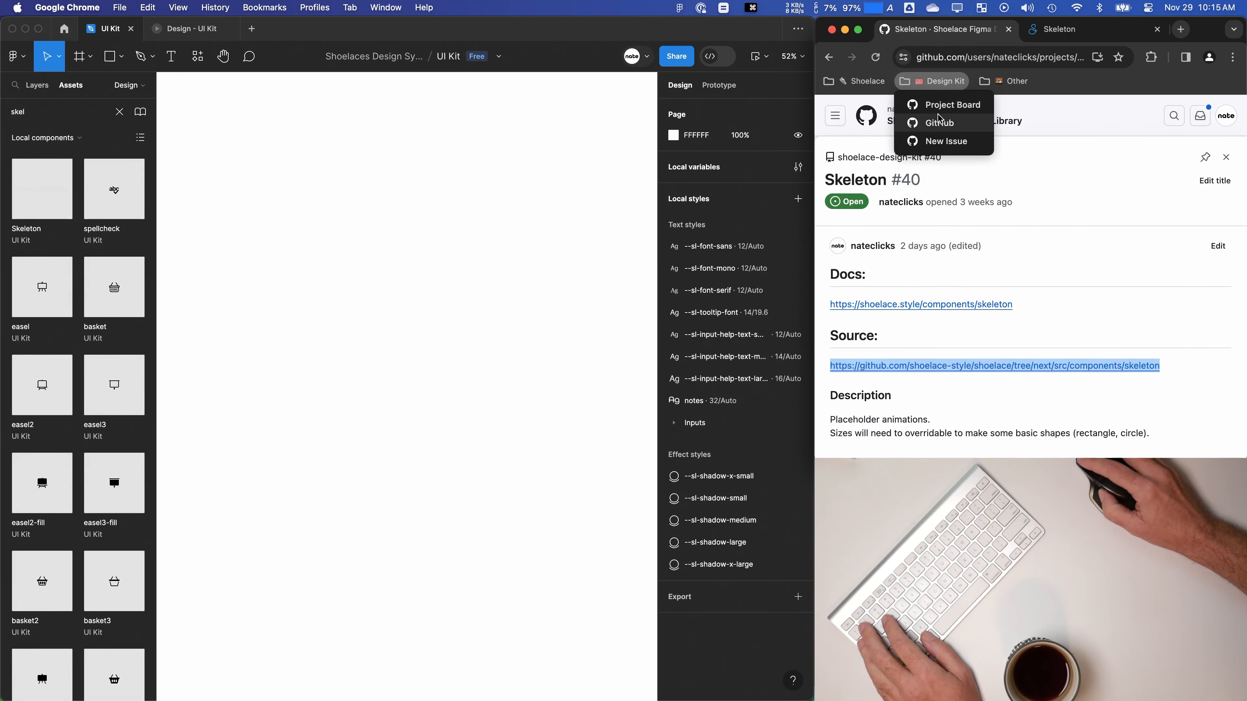
left_click(938, 108)
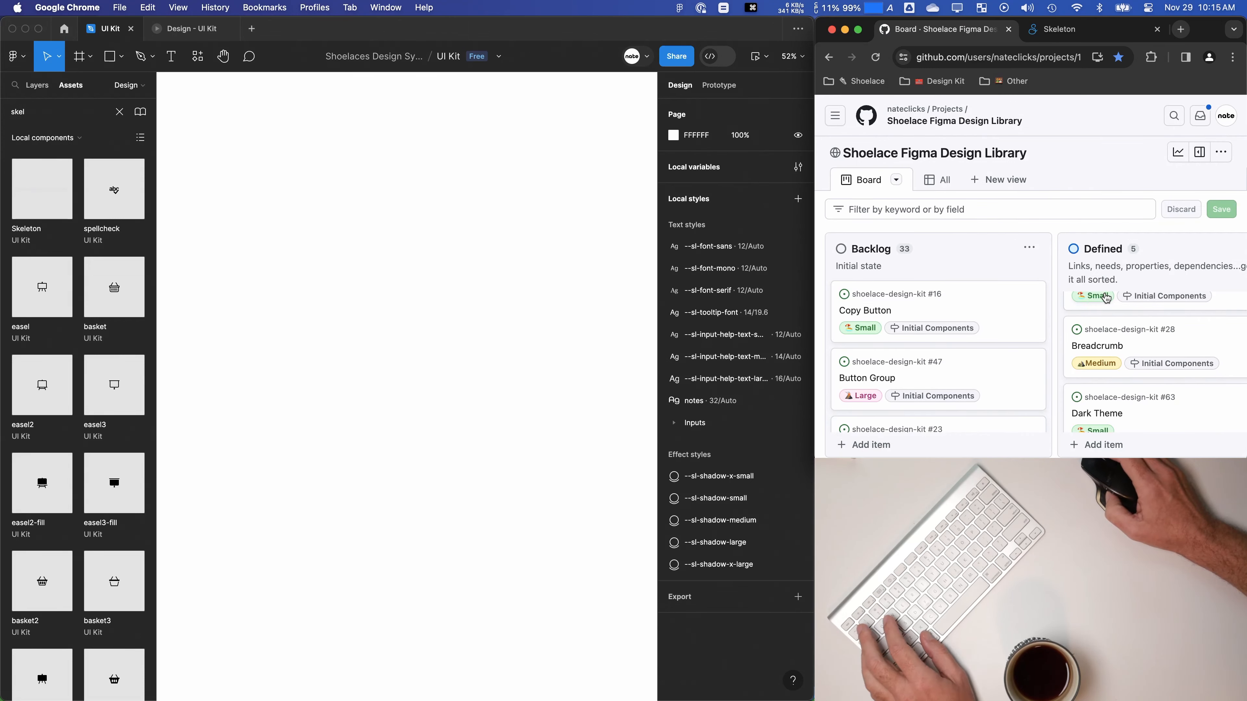
scroll(997, 314, "right", 5)
right_click(997, 311)
left_click(1011, 320)
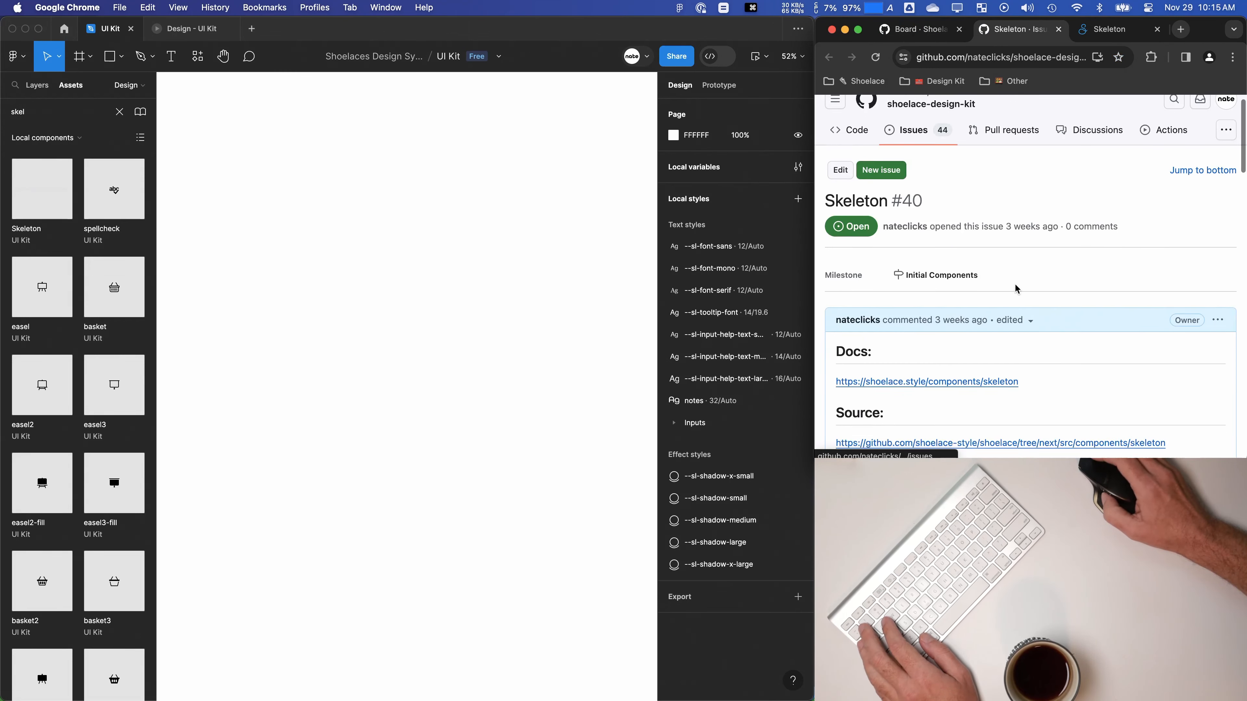
Step: Review the requirements in Skeleton issue #40 and close the issue without a comment
scroll(954, 337, "down", 3)
scroll(955, 337, "down", 5)
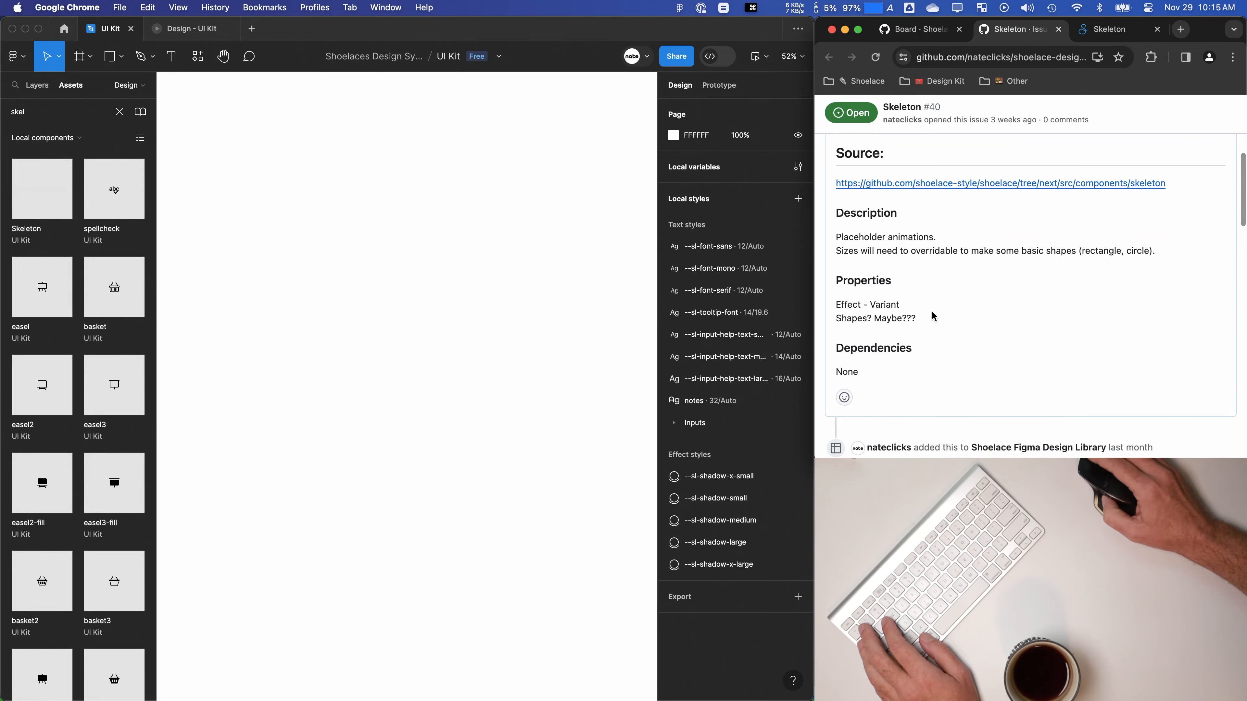
scroll(1090, 284, "up", 10)
scroll(1089, 283, "down", 10)
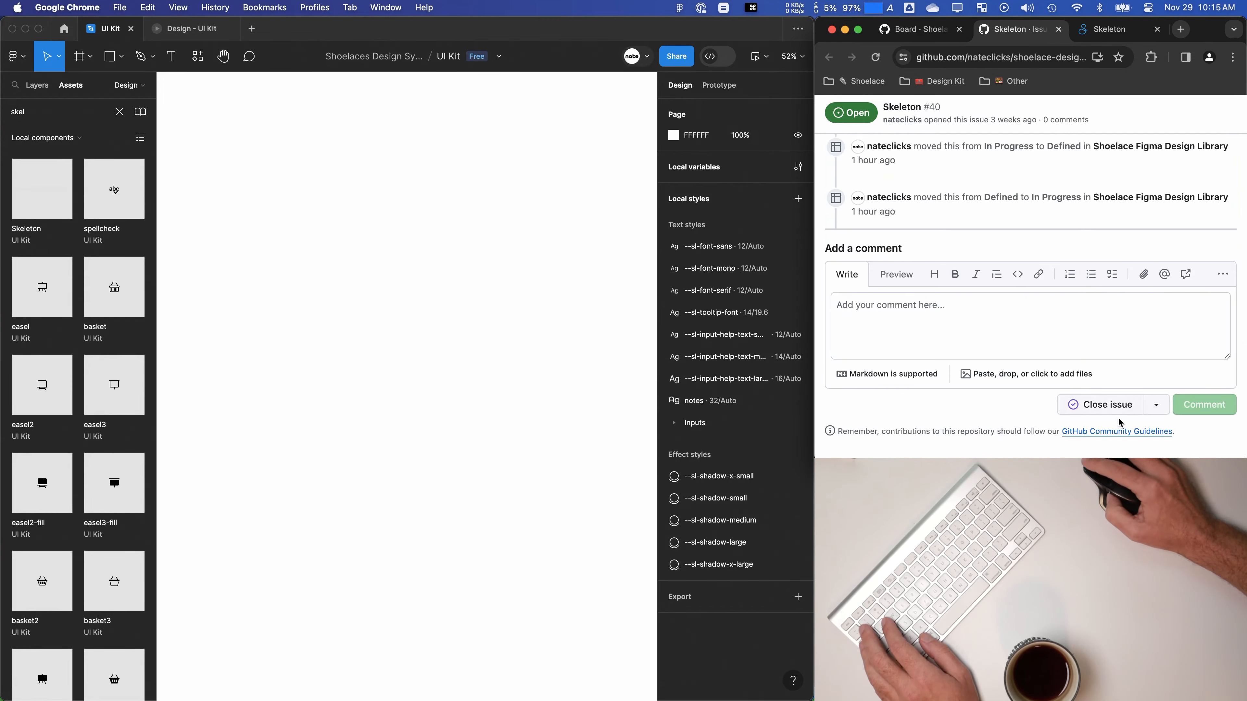
left_click(1114, 404)
scroll(1036, 352, "up", 10)
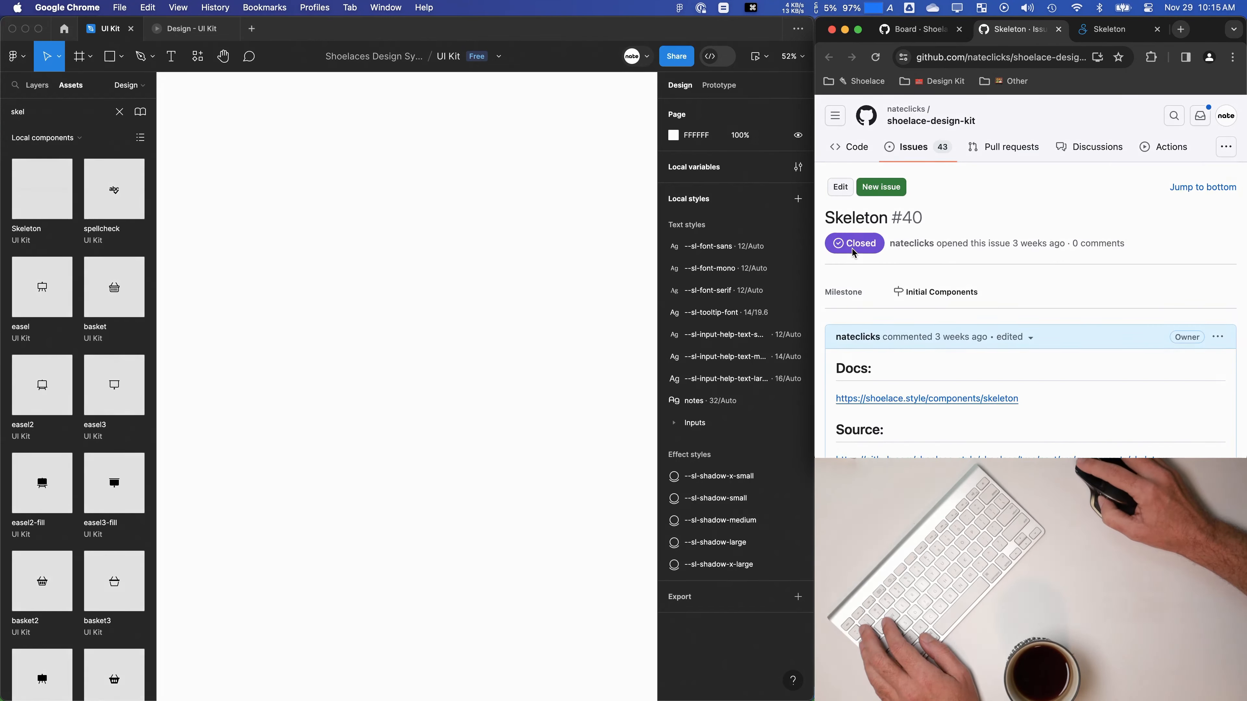
scroll(1021, 223, "down", 2)
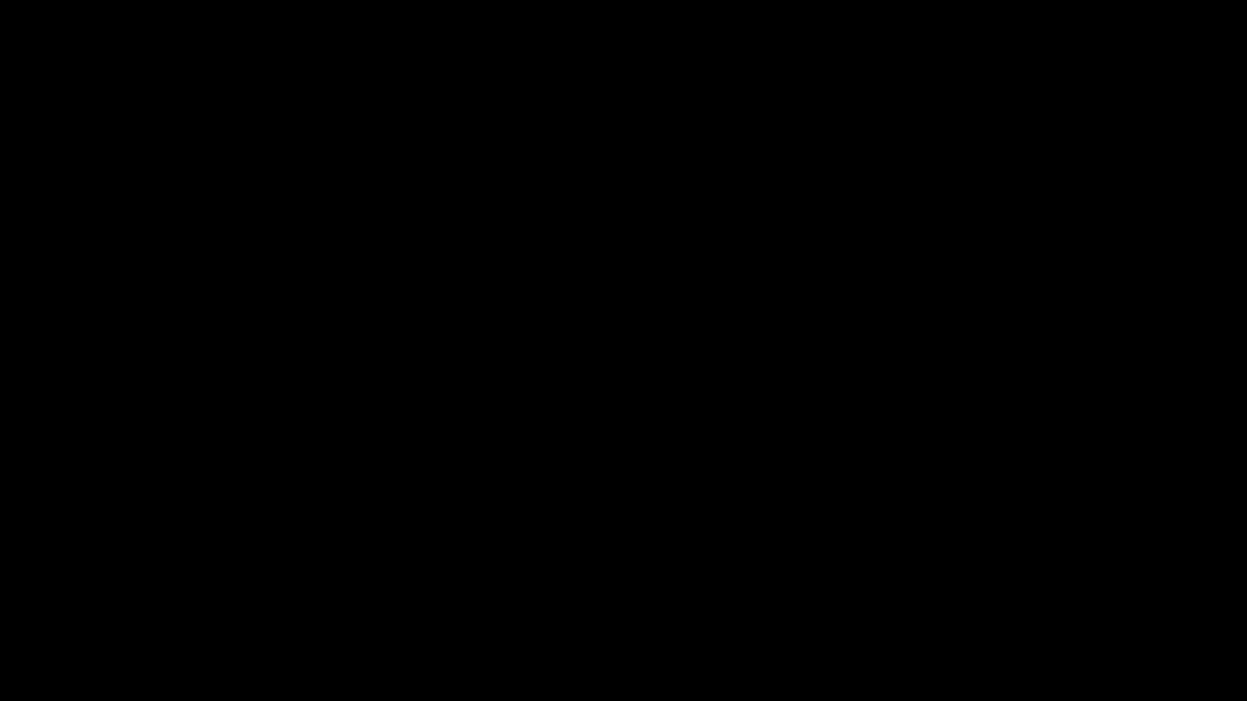